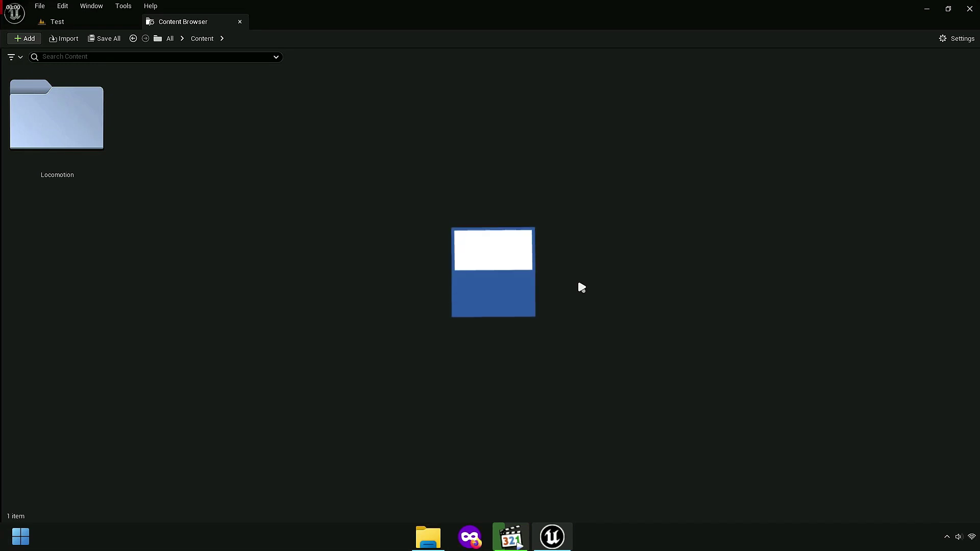
Step: Drag the AK74UPick blueprint from Locomotion > Blueprint > Weapon > Default into the Test level
double_click(91, 138)
double_click(156, 150)
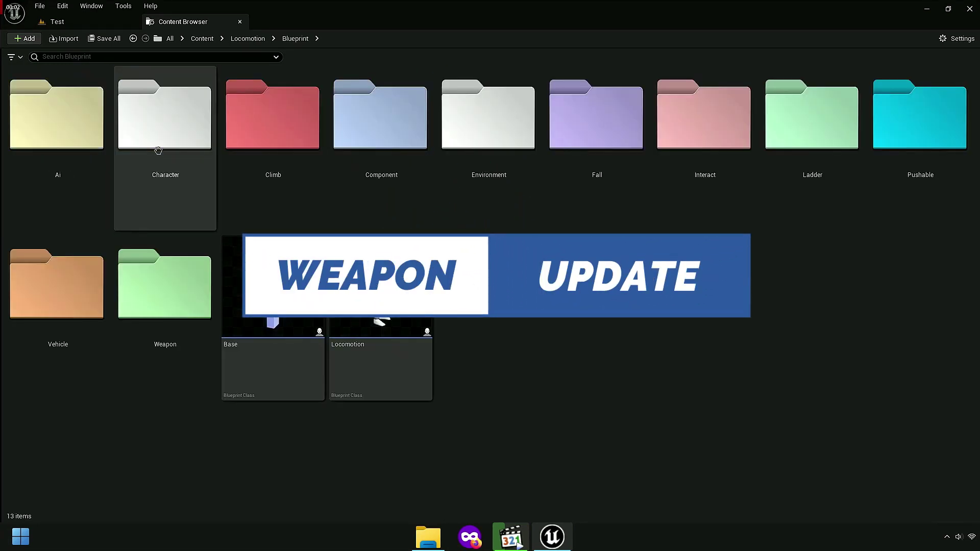
double_click(164, 337)
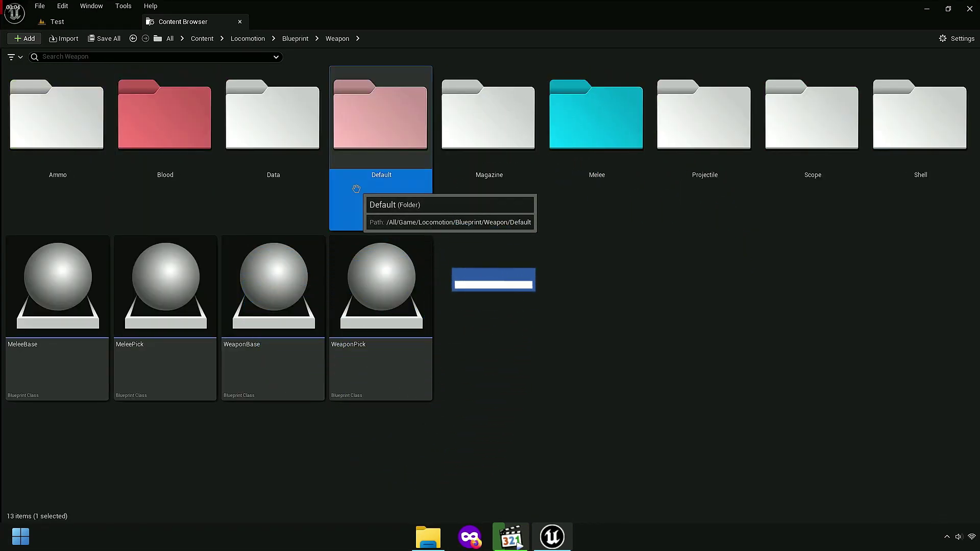
double_click(357, 184)
click(396, 136)
mouse_move(396, 135)
mouse_down()
mouse_move(89, 23)
mouse_move(339, 222)
mouse_up()
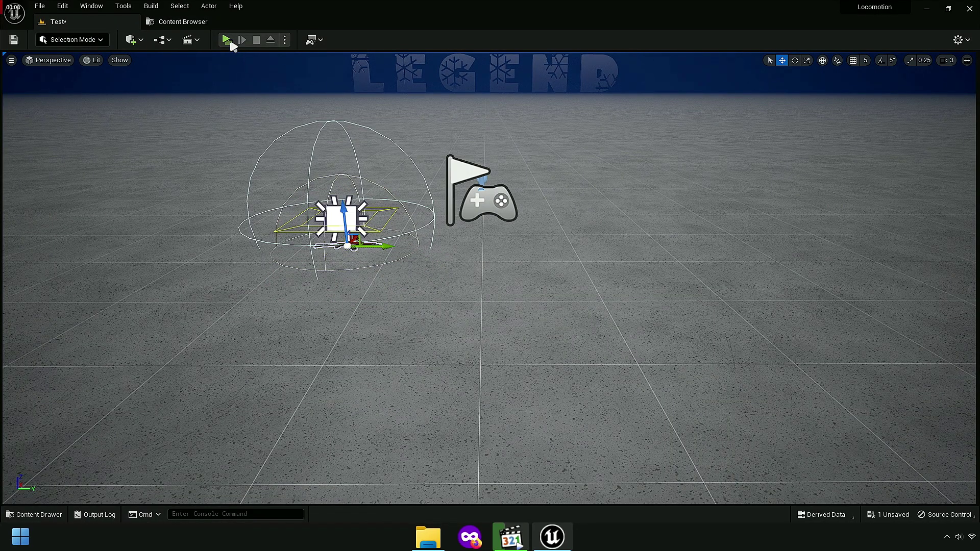
Step: Play-test the level, pick up the AK74U, fire it continuously, then stop the session
key(alt+p)
key(w)
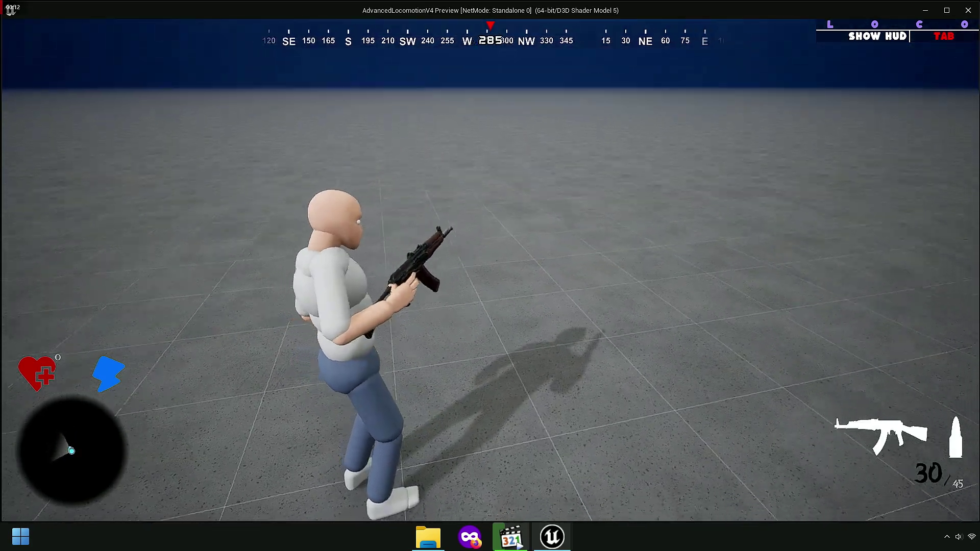
drag(490, 270, 490, 270)
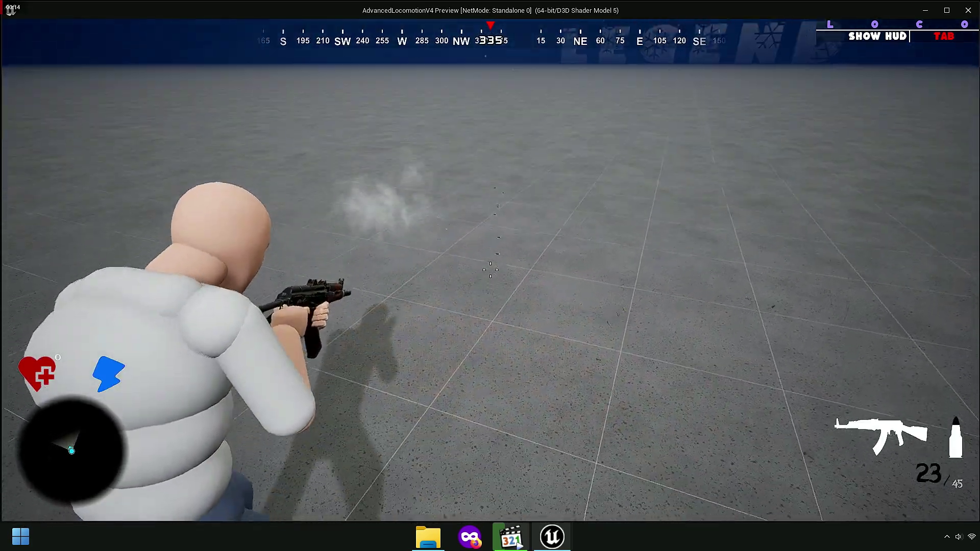
key(Escape)
Step: Open the WeaponBase blueprint from the Blueprint > Weapon folder
click(183, 21)
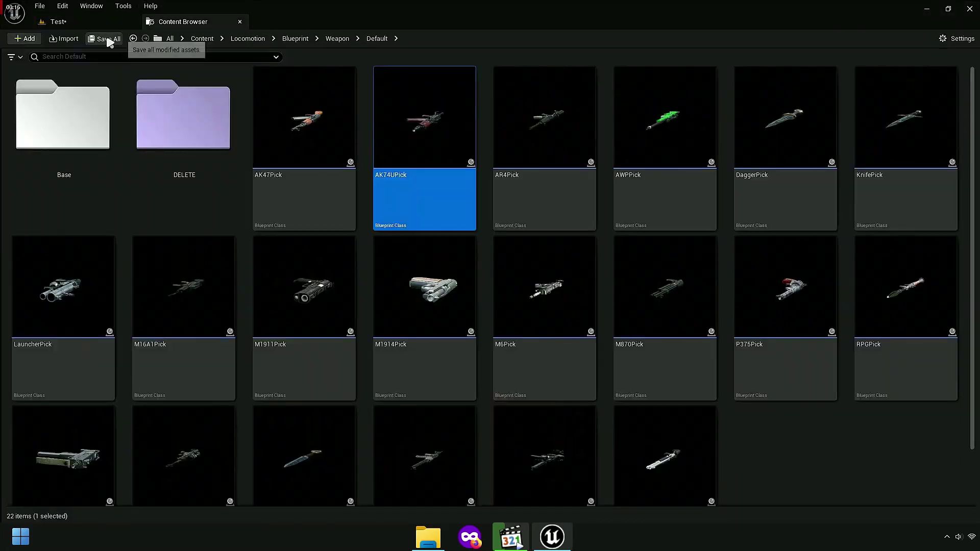
click(305, 41)
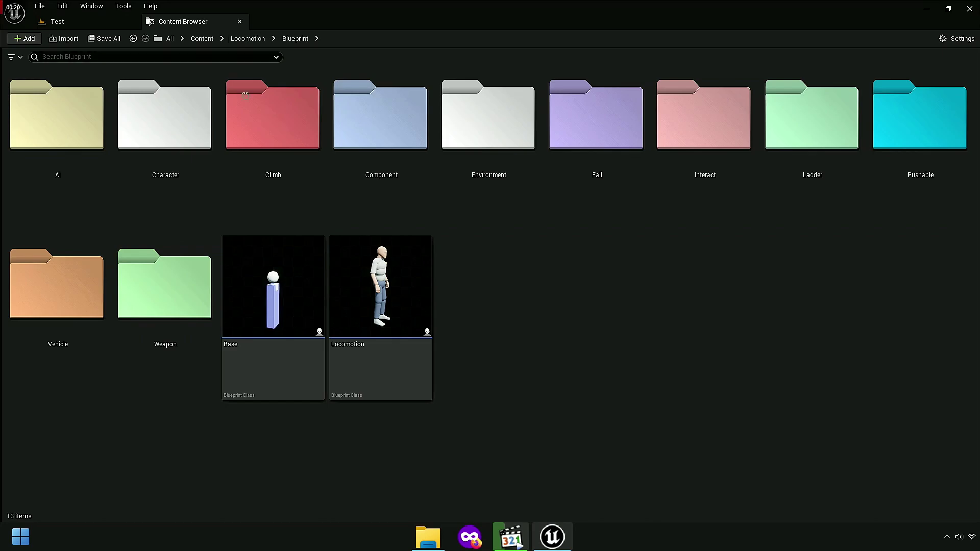
double_click(201, 350)
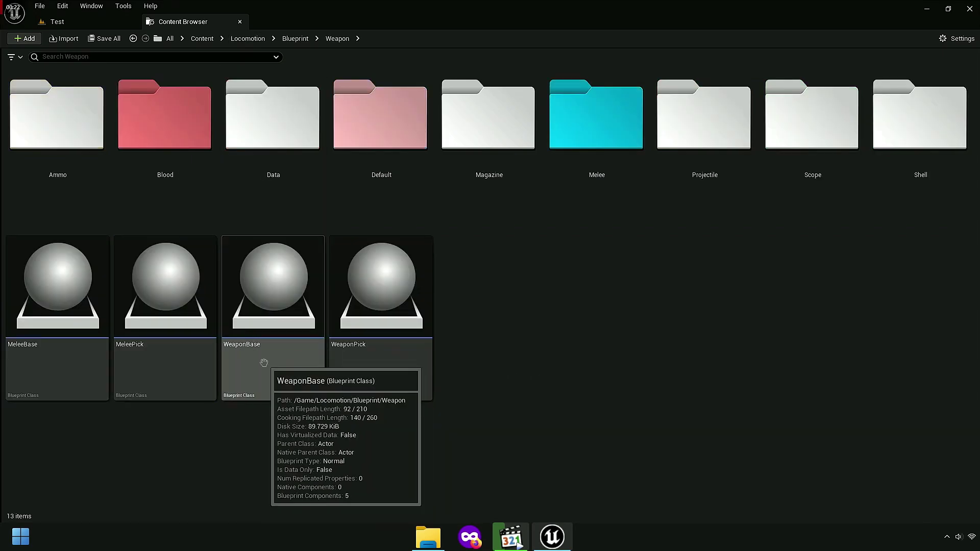
click(257, 341)
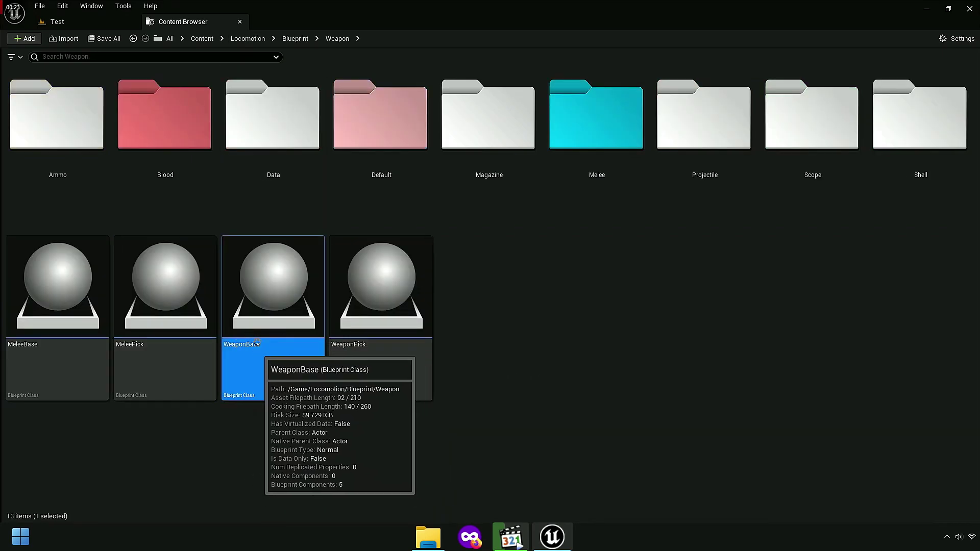
double_click(356, 386)
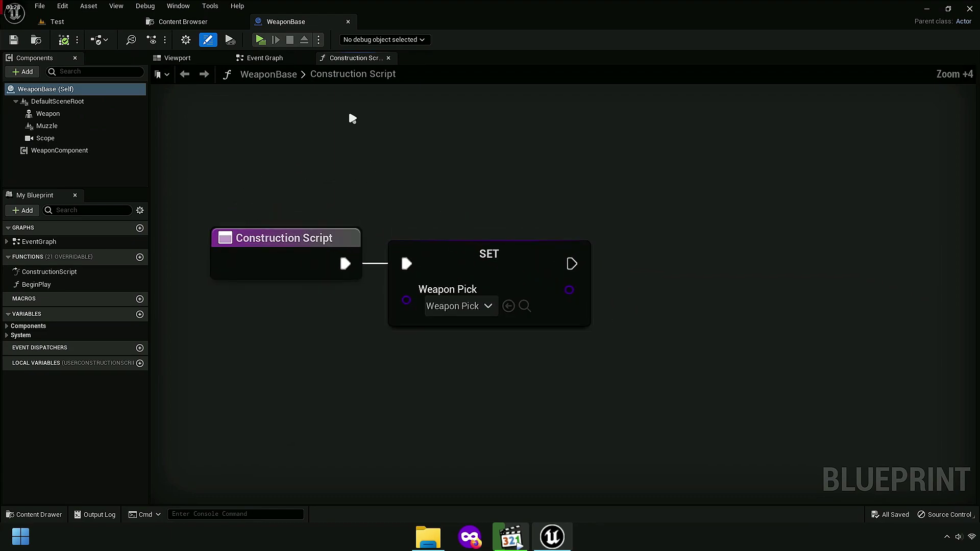
Step: Close the Construction Script and zoom in on the BeginPlay, Fire and Reload events
click(388, 59)
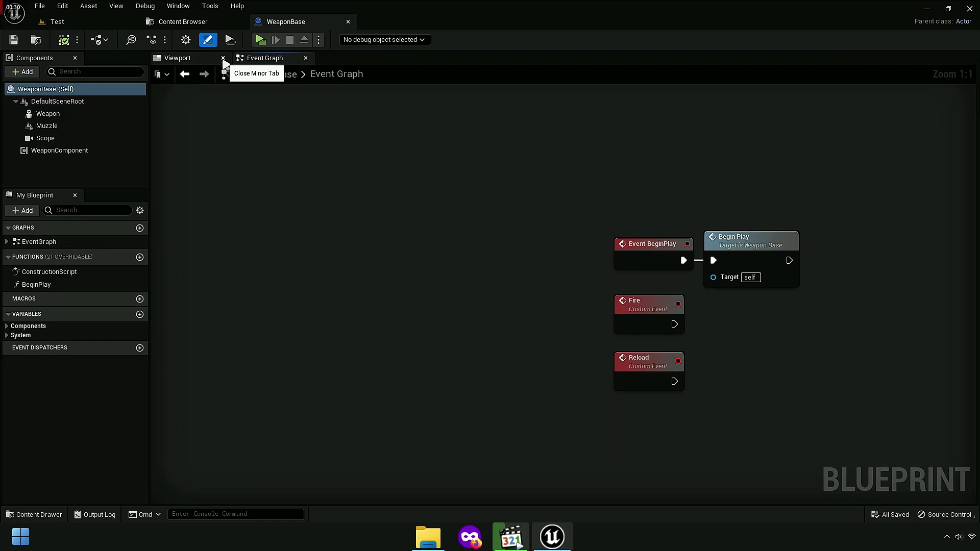
double_click(38, 243)
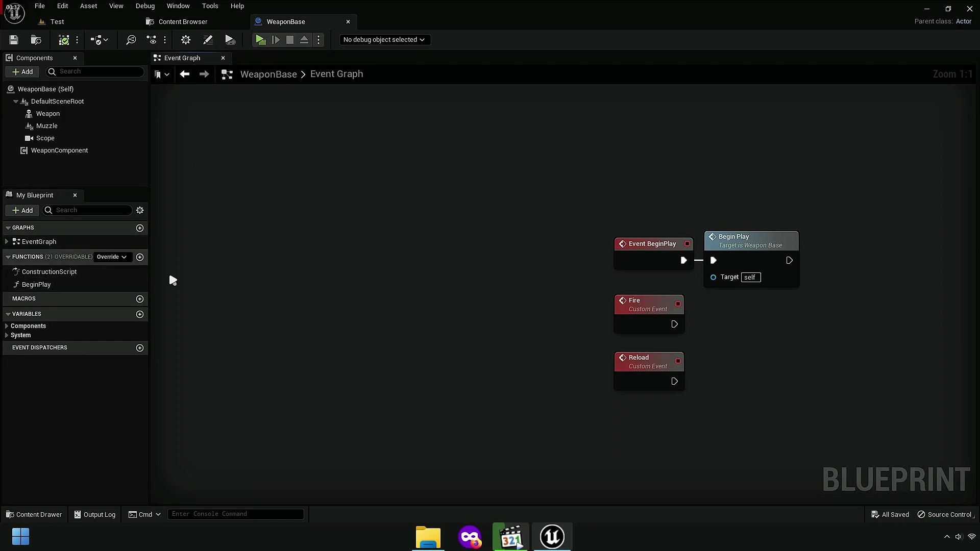
click(256, 219)
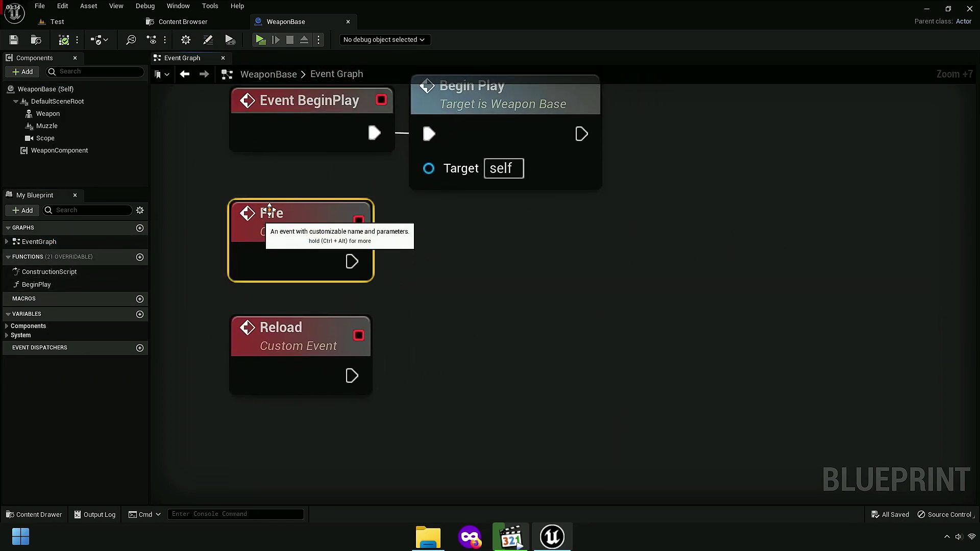
click(181, 283)
Step: From Weapon > Default, drag the AK74U and AK47 pickups into the Test level
click(182, 21)
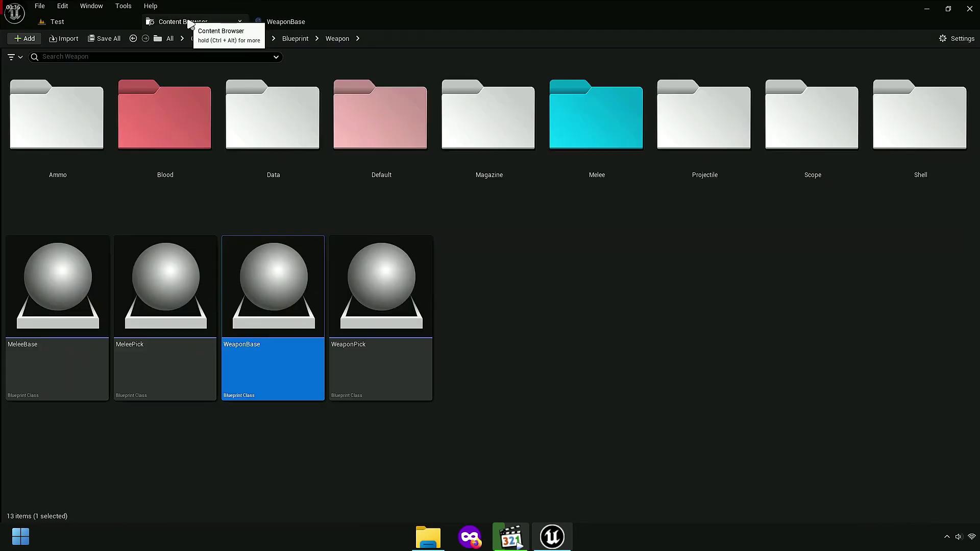
click(290, 40)
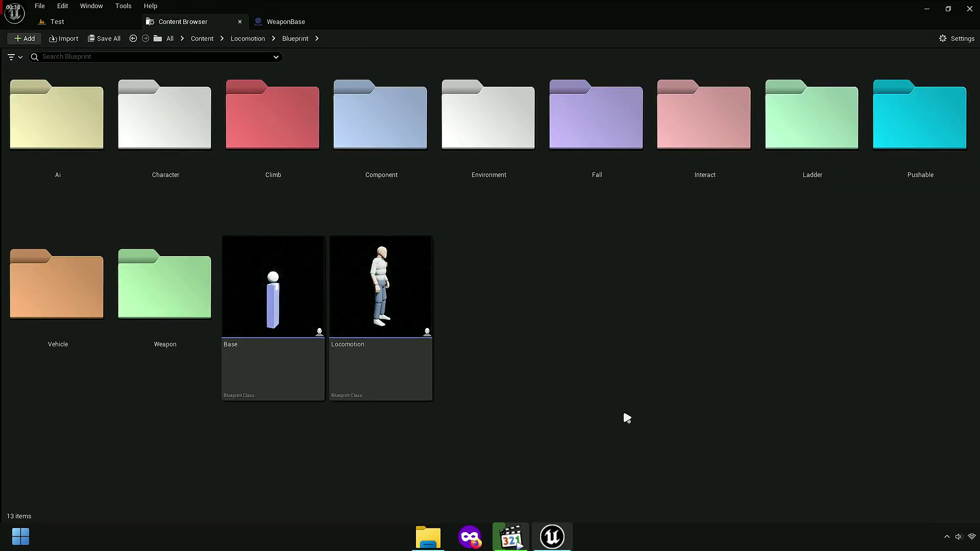
double_click(171, 326)
click(393, 183)
double_click(394, 183)
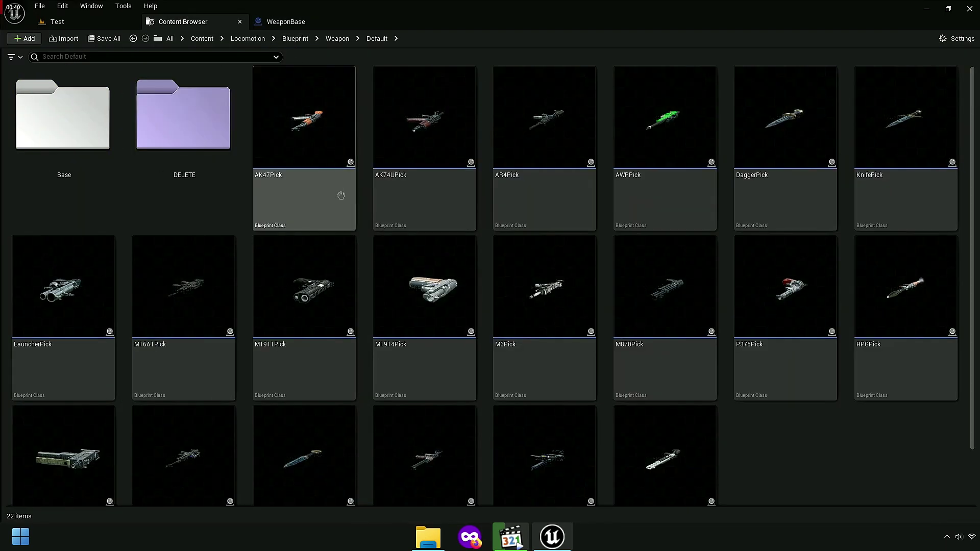
click(392, 180)
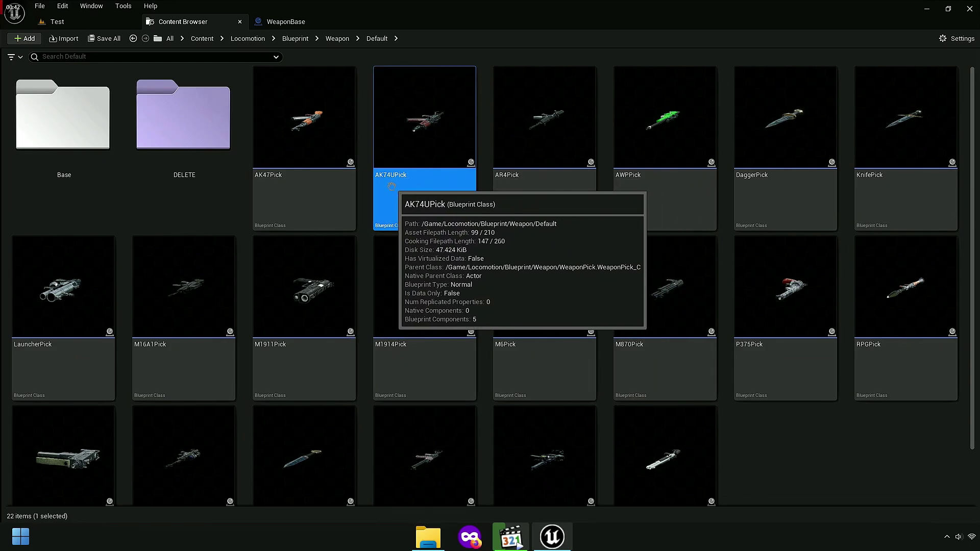
drag(421, 184, 347, 243)
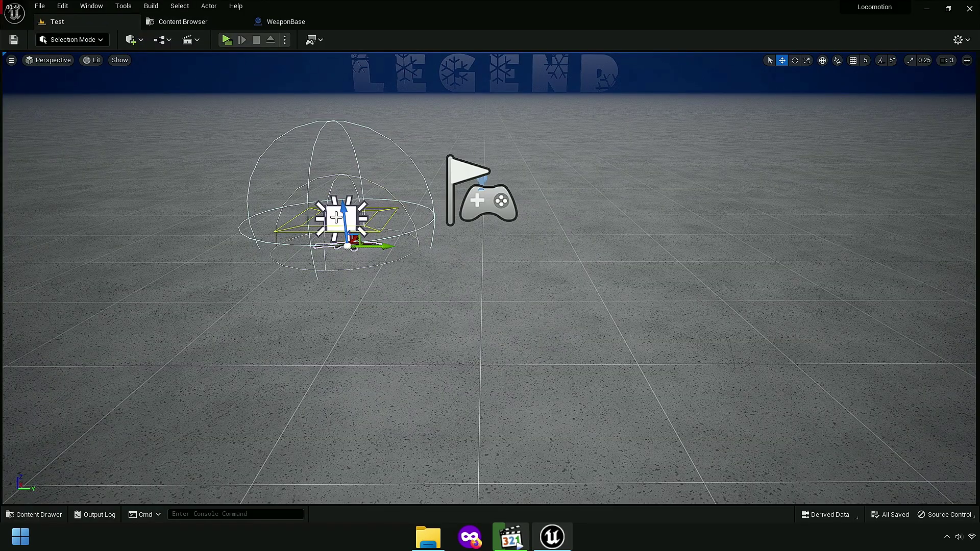
click(183, 21)
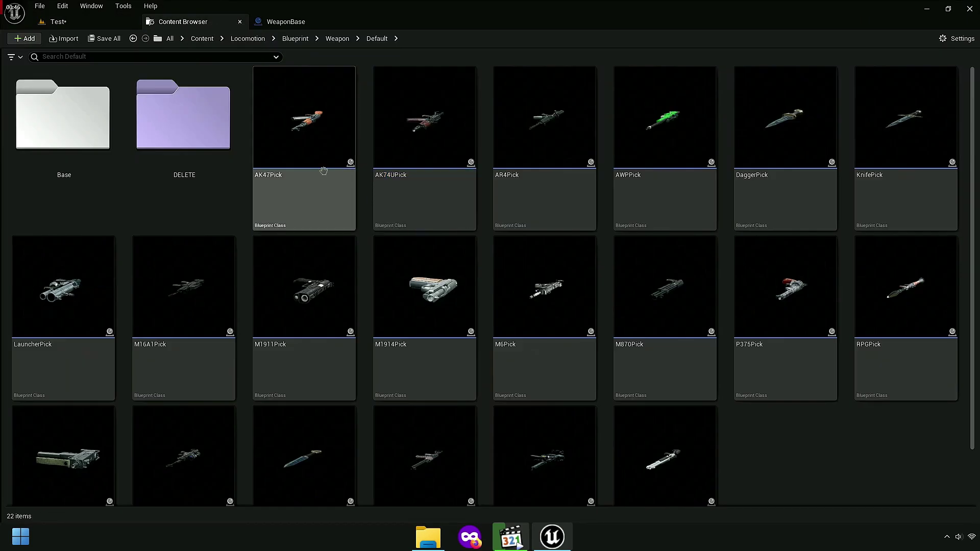
mouse_move(298, 160)
mouse_down()
mouse_move(113, 32)
mouse_move(198, 106)
mouse_up()
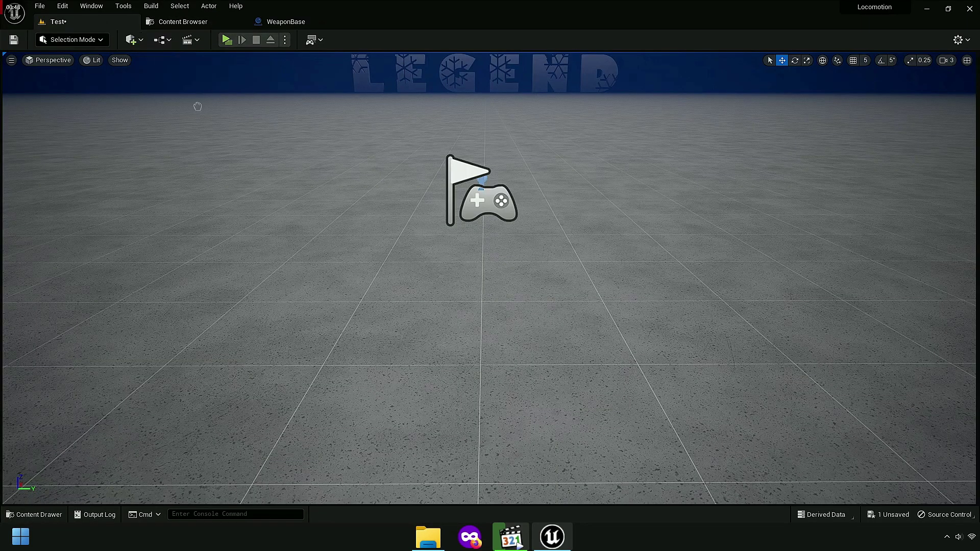
Step: Open the AK47 blueprint from the Base folder and pan its event graph
click(175, 23)
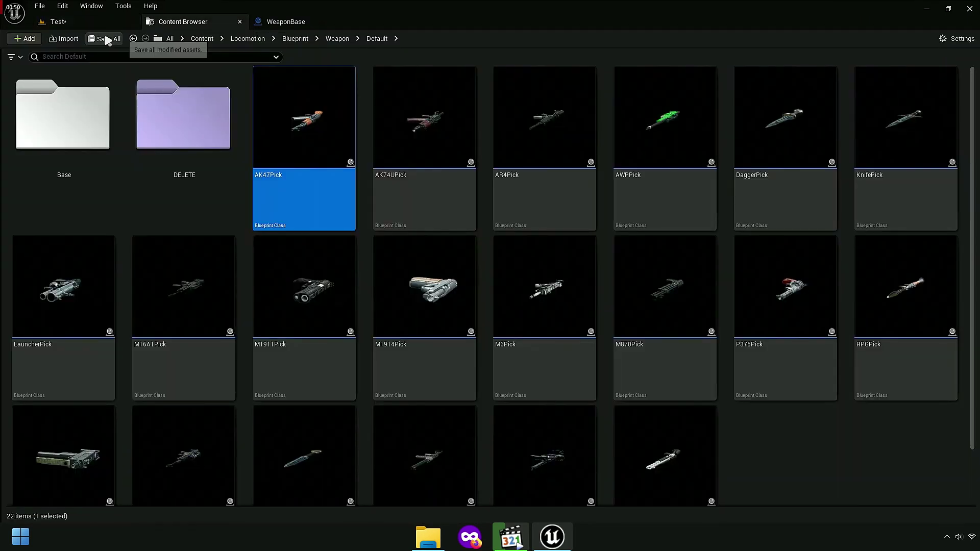
click(45, 197)
double_click(88, 196)
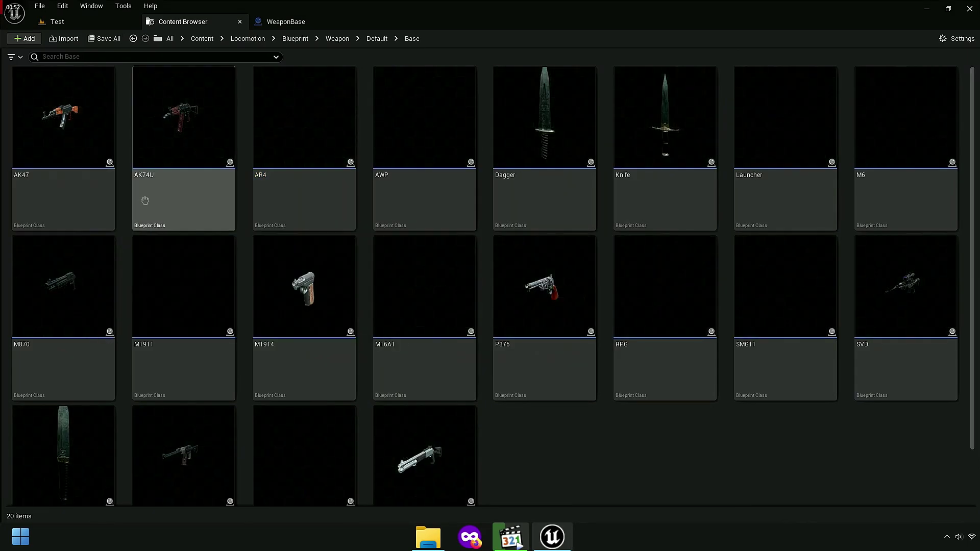
click(45, 189)
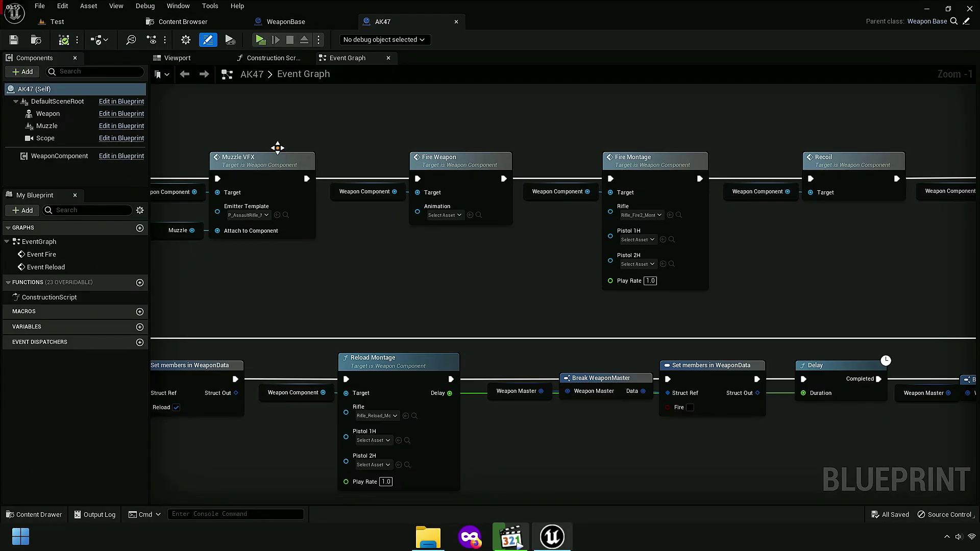
right_drag(277, 147, 311, 113)
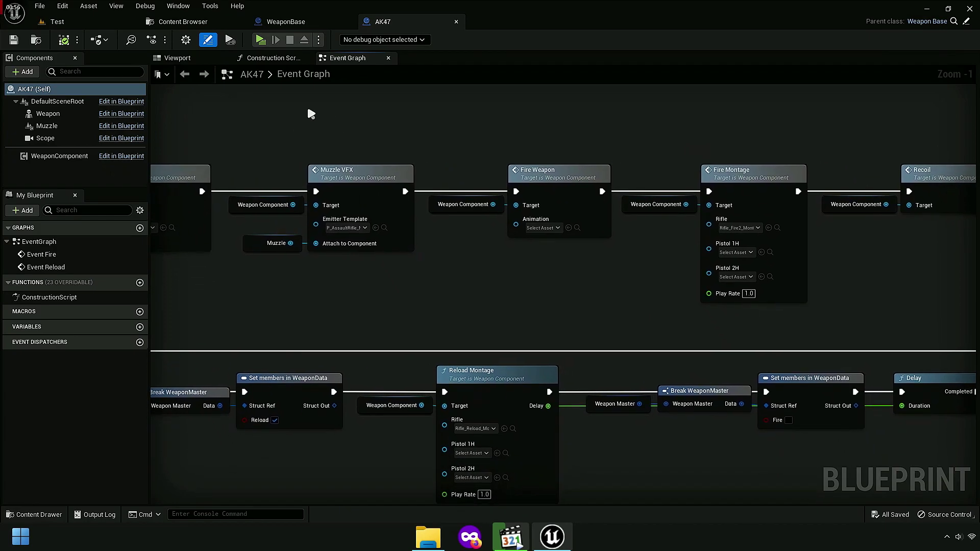
Step: Close the AK47's Construction Script graph and reopen its Event Graph
right_drag(153, 133, 162, 137)
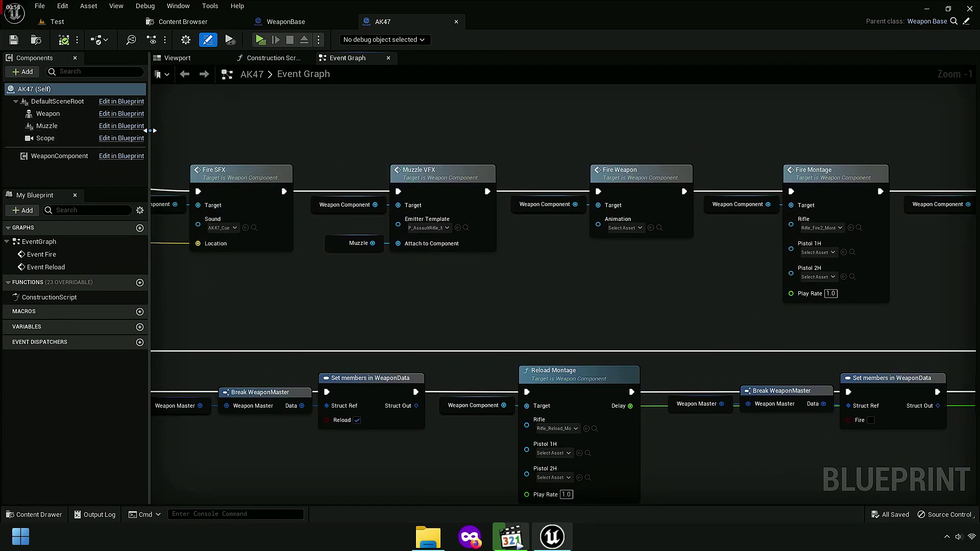
drag(149, 130, 128, 131)
scroll(420, 127, down, 5)
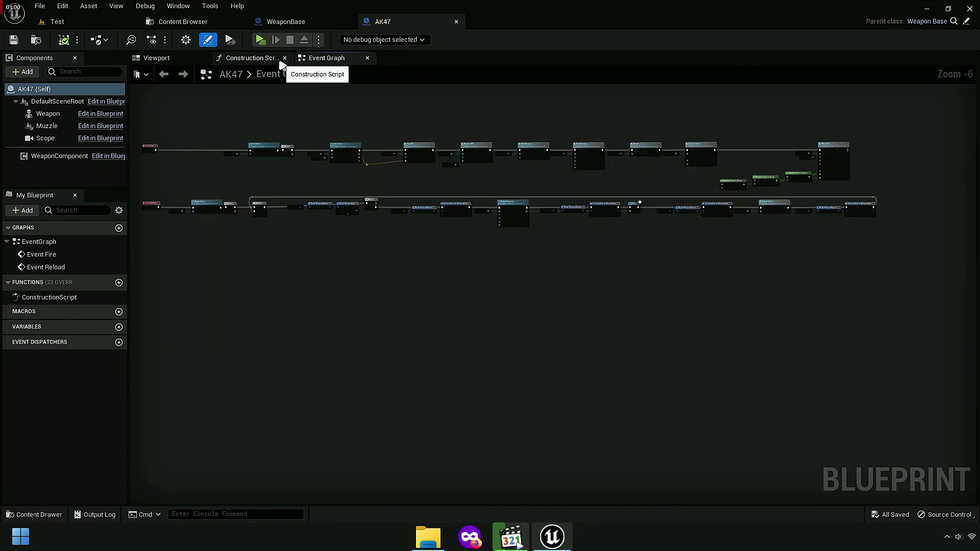
click(285, 58)
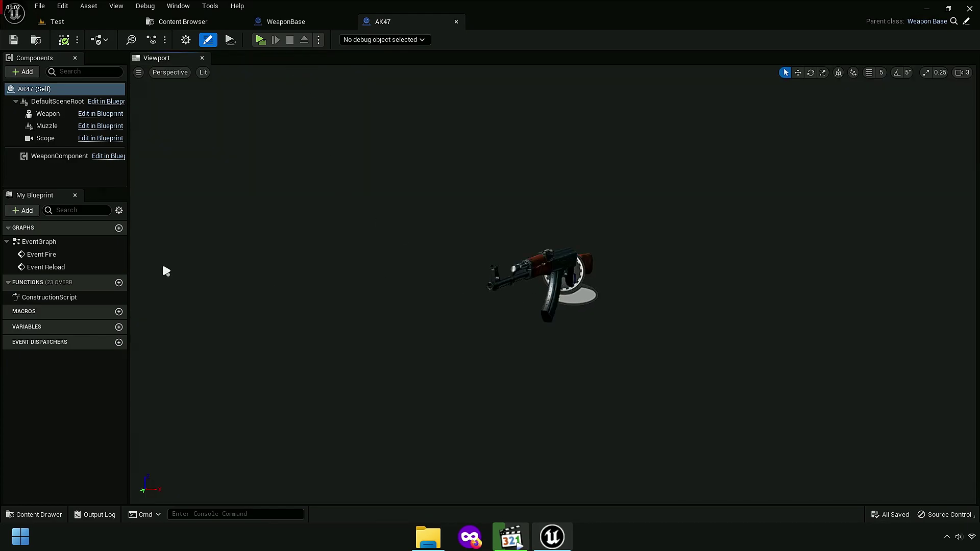
double_click(49, 242)
Step: Break the link between Event Fire and the Fire Check chain
scroll(271, 278, up, 2)
scroll(287, 304, up, 4)
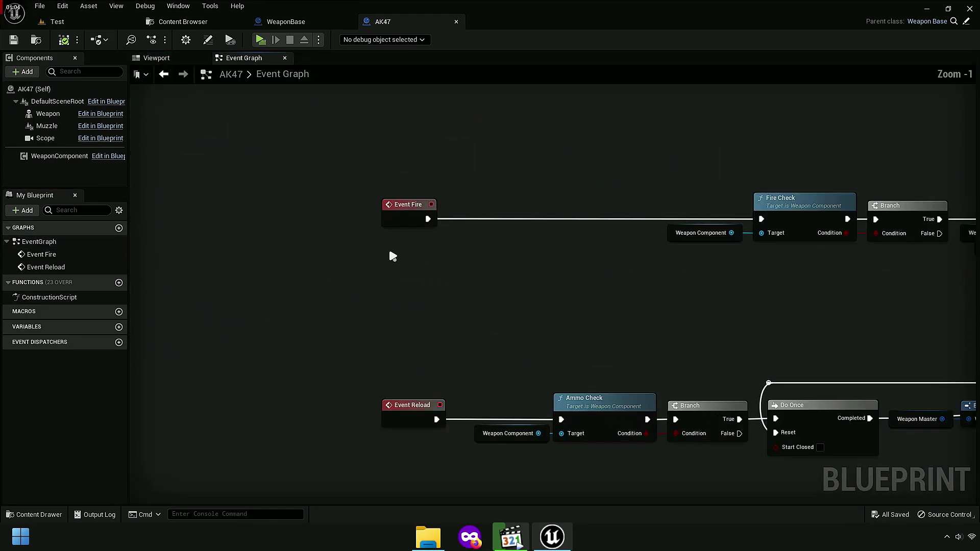
scroll(390, 256, up, 3)
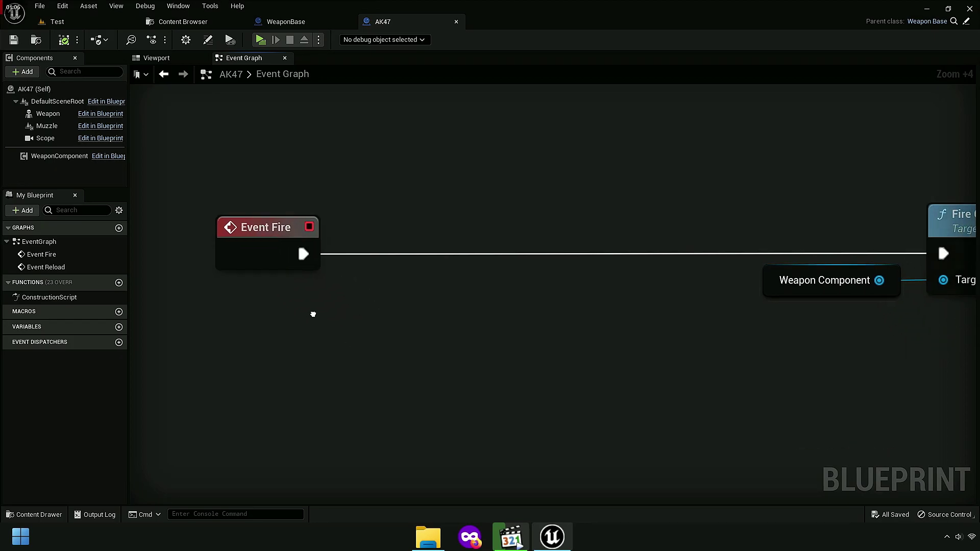
right_drag(357, 326, 300, 239)
right_click(300, 240)
click(317, 276)
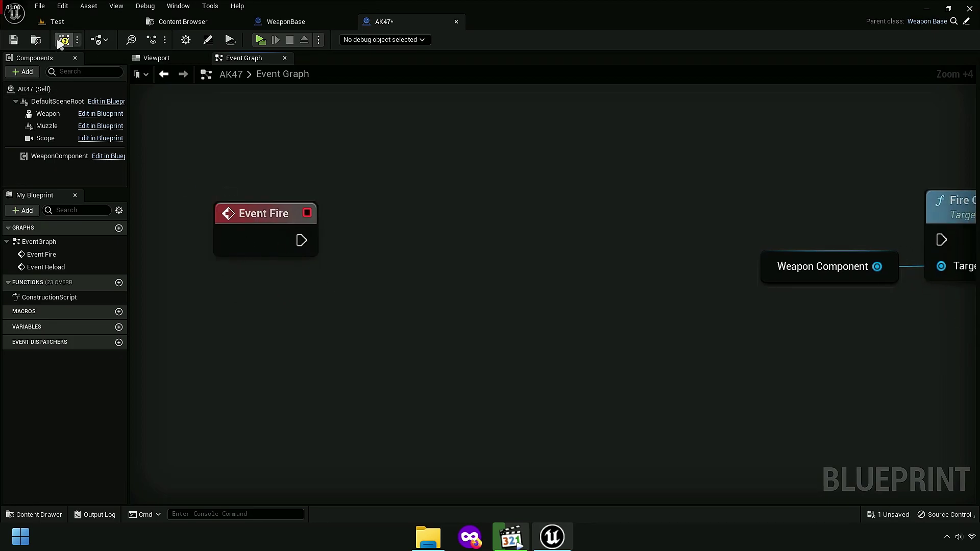
Step: Play-test the level, pick up the AK47 and aim it over the shoulder
click(260, 39)
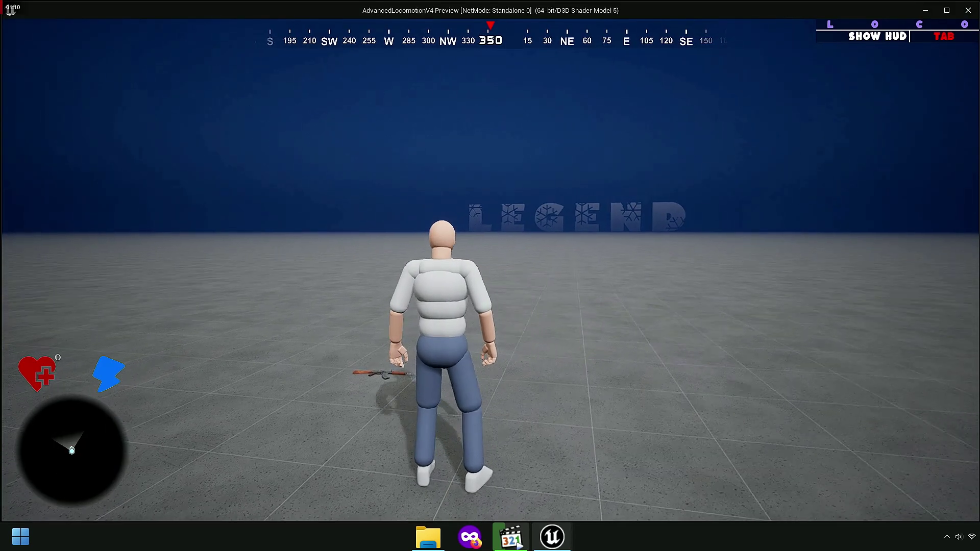
key(w)
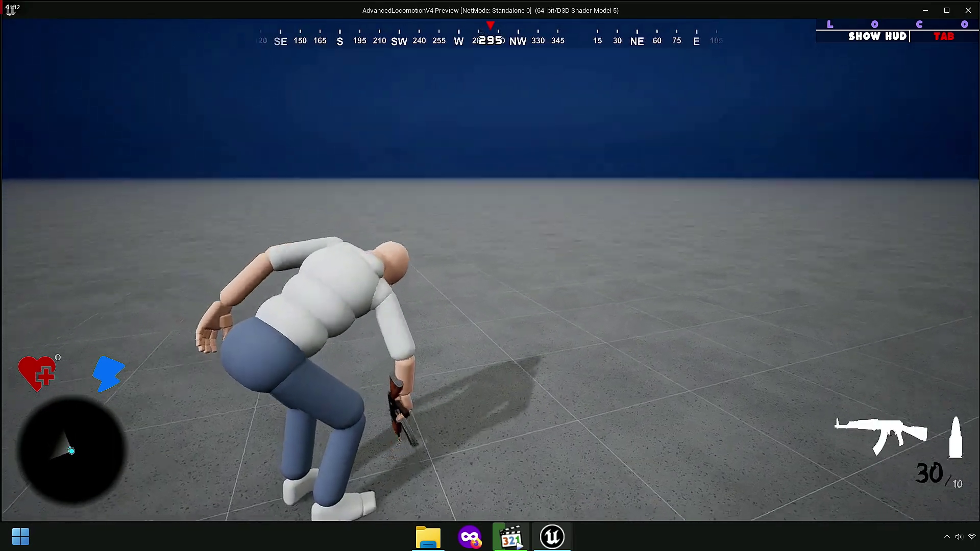
right_click(490, 270)
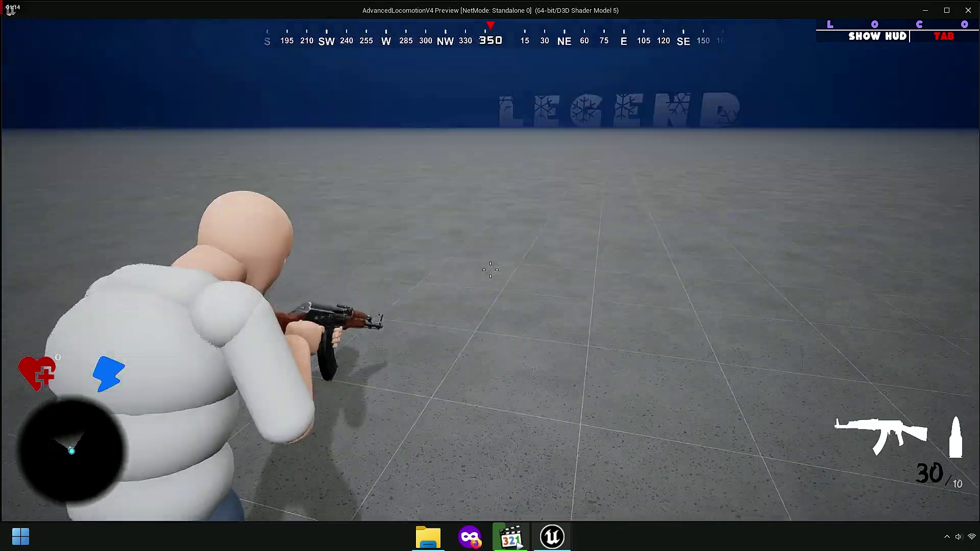
key(Escape)
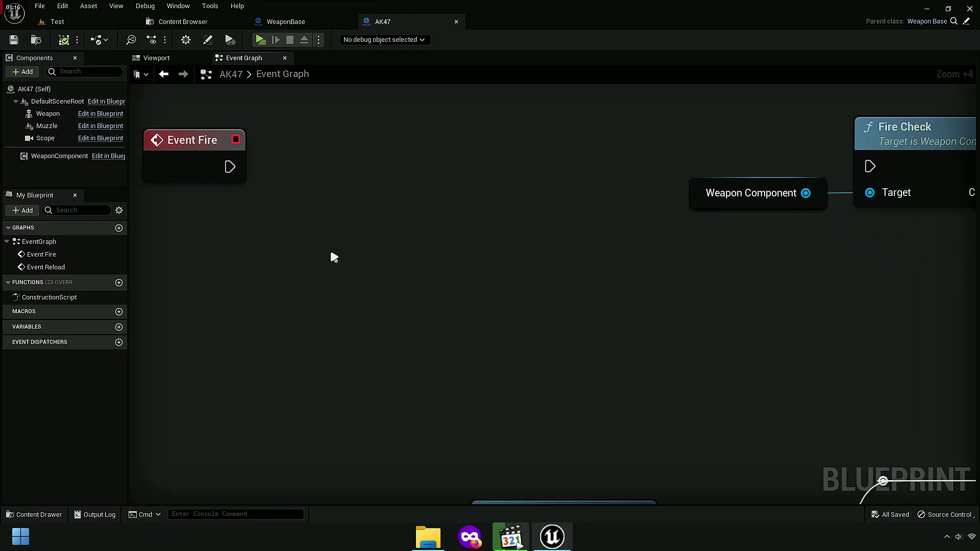
scroll(330, 255, down, 4)
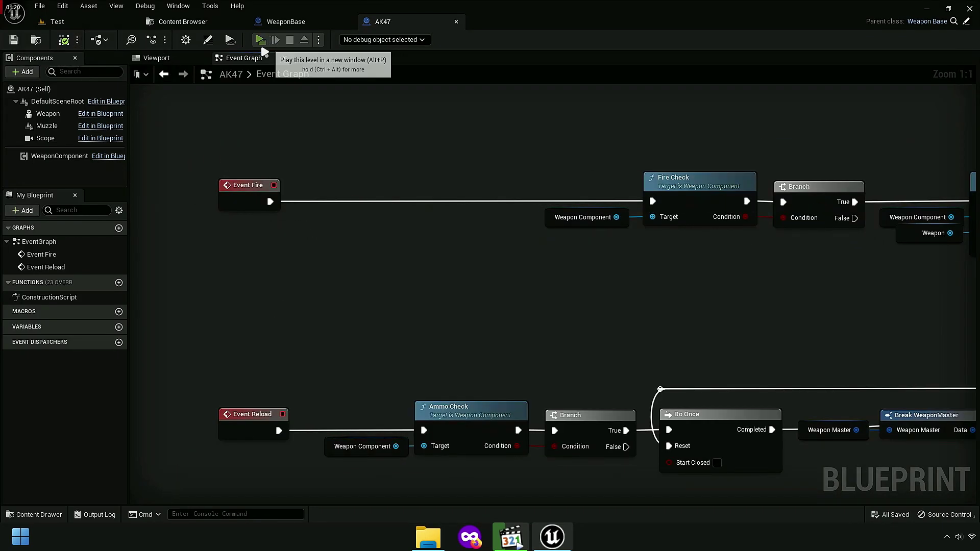
Step: Play-test again, fire the AK47, then view its fire logic chain in the Event Graph
click(262, 46)
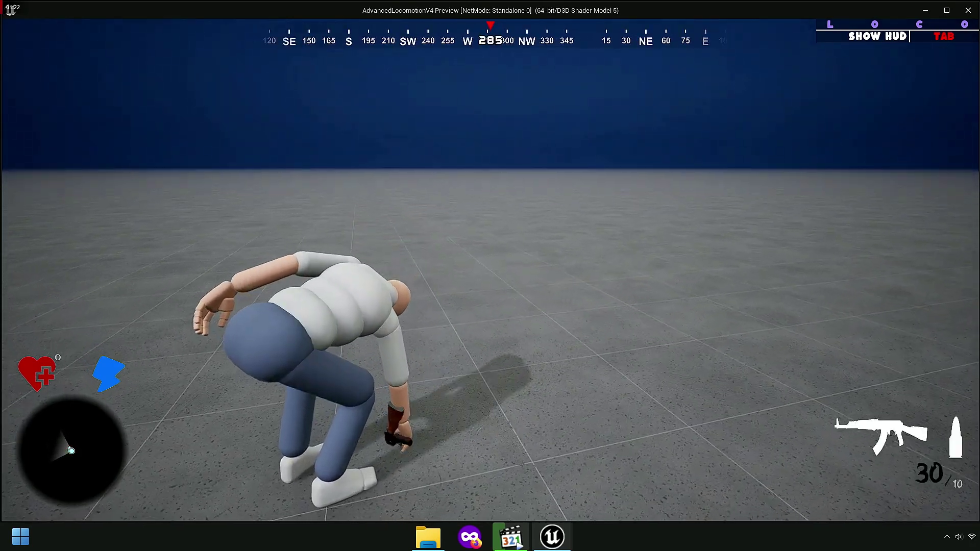
click(490, 271)
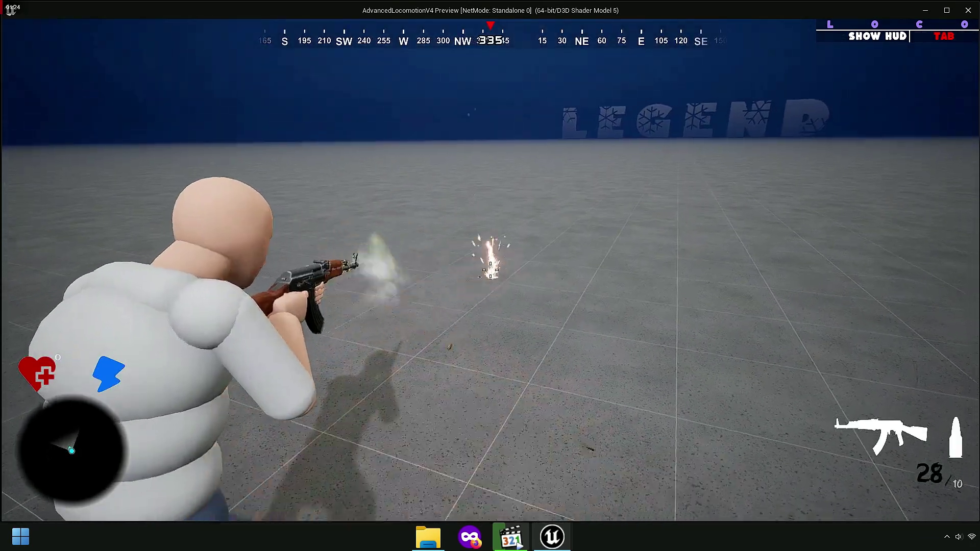
key(Escape)
scroll(378, 276, down, 1)
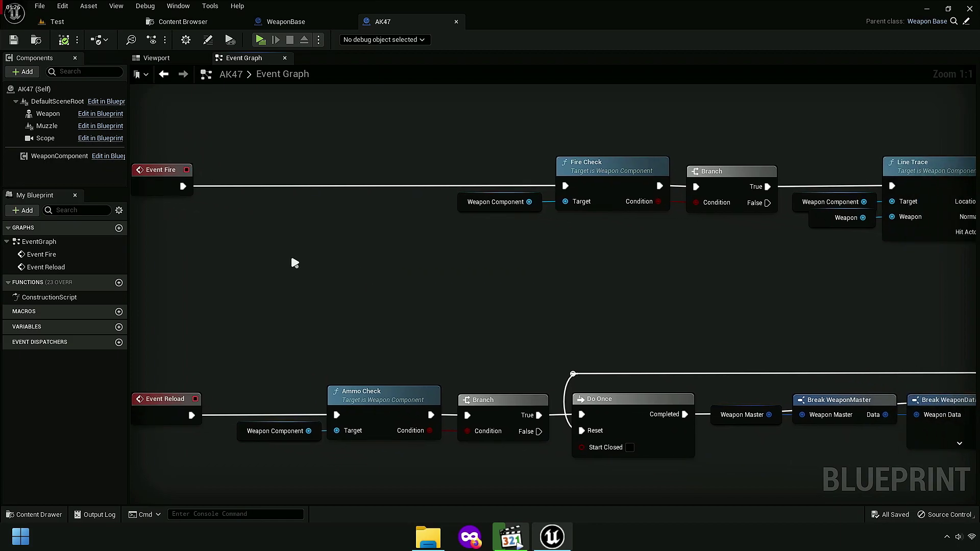
scroll(291, 262, down, 5)
right_drag(262, 273, 381, 269)
scroll(279, 225, up, 5)
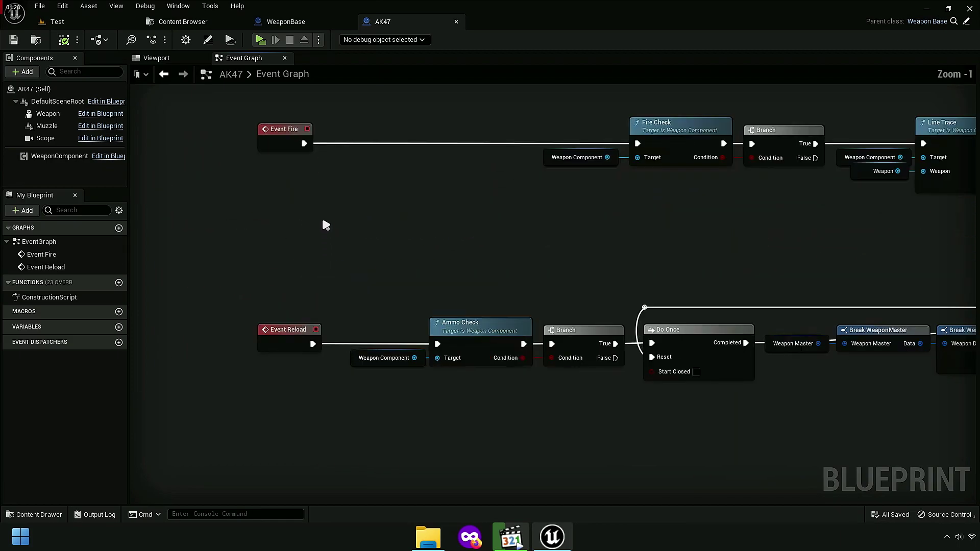
scroll(345, 285, up, 4)
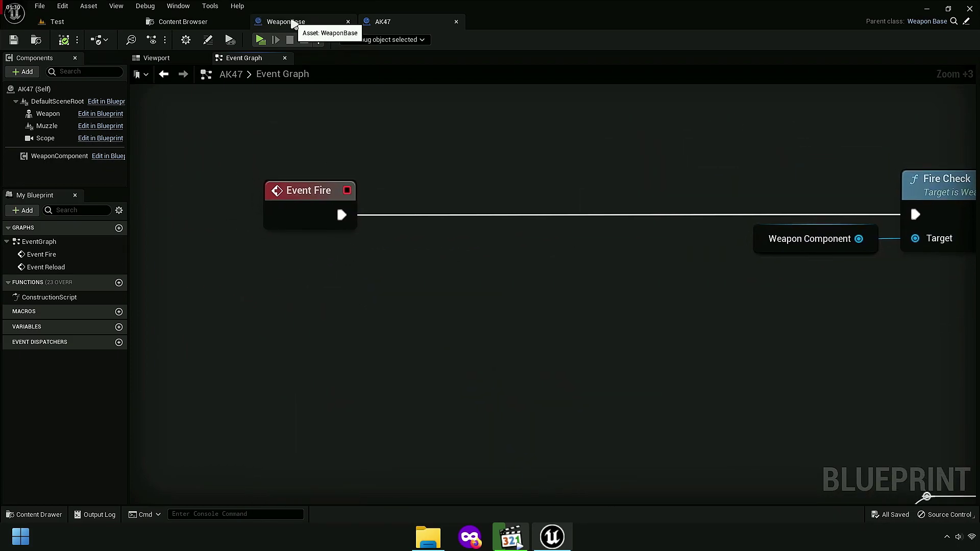
Step: Edit the name of WeaponBase's Fire custom event
click(292, 21)
double_click(284, 219)
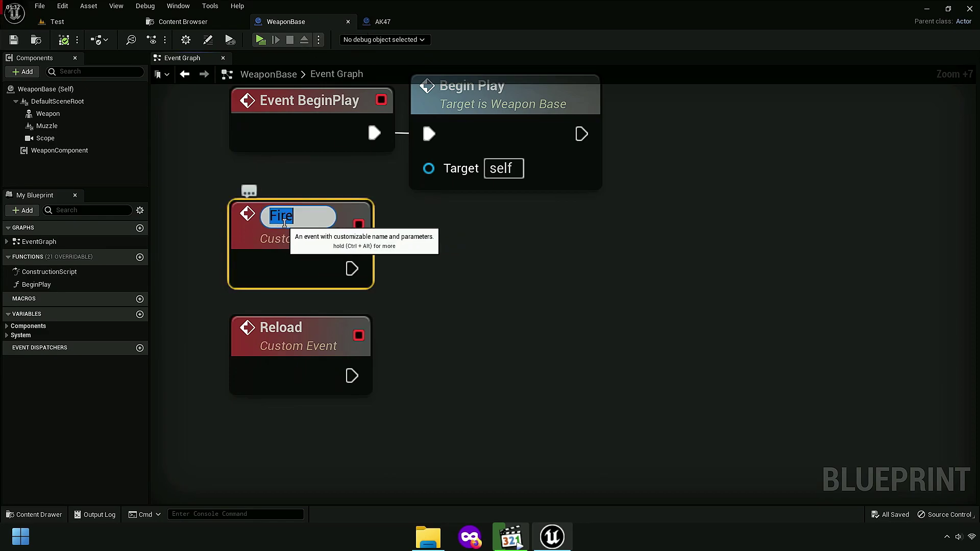
right_click(285, 223)
click(339, 262)
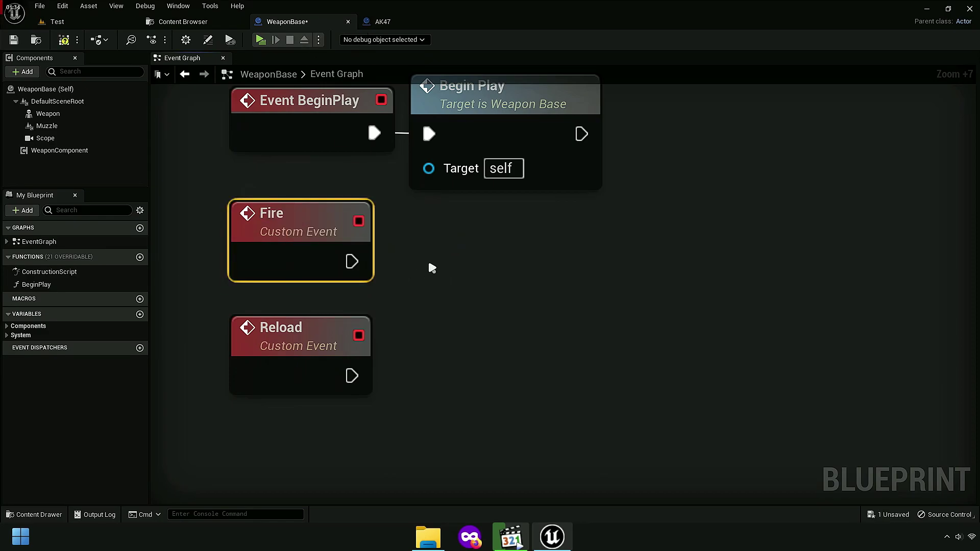
click(431, 268)
Step: Open the Base blueprint from the Blueprint folder and show its Event Graph
click(183, 22)
click(295, 38)
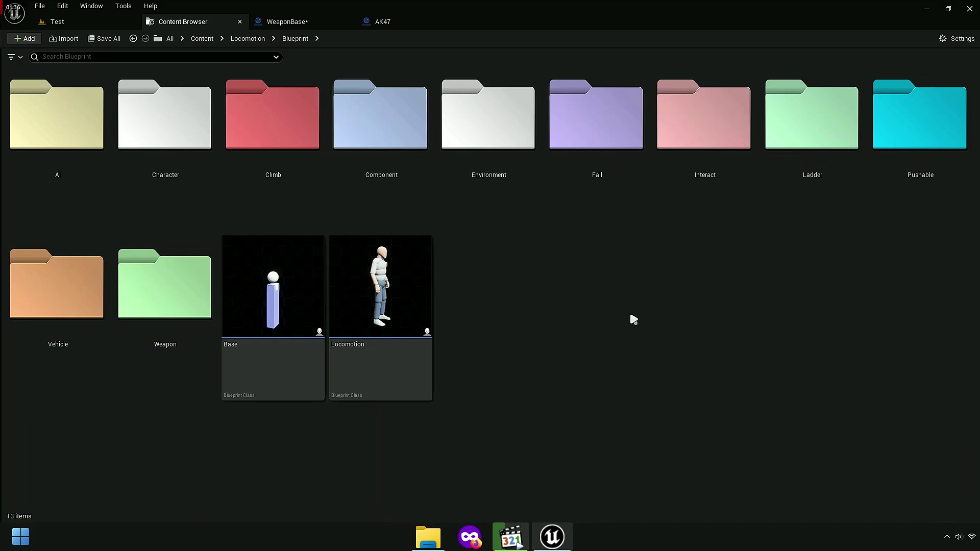
click(266, 361)
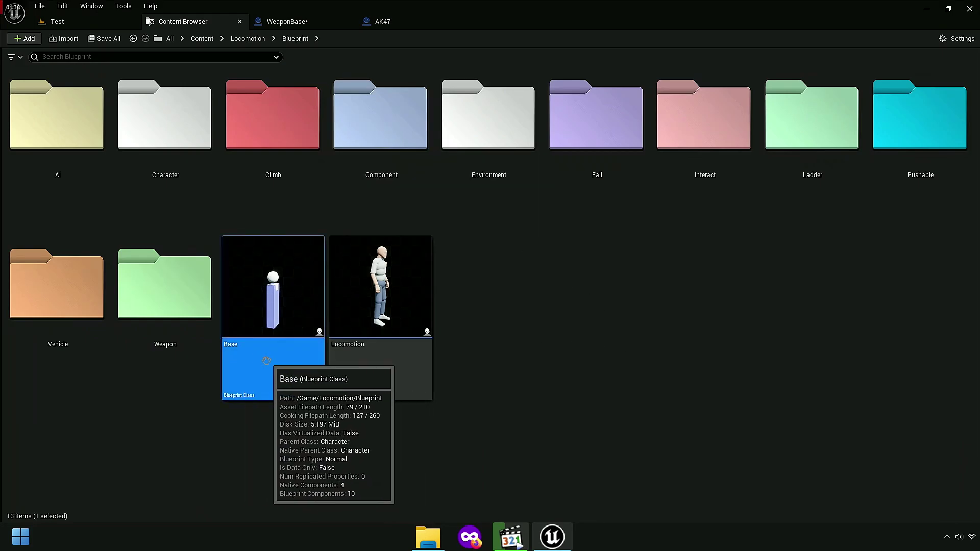
double_click(273, 361)
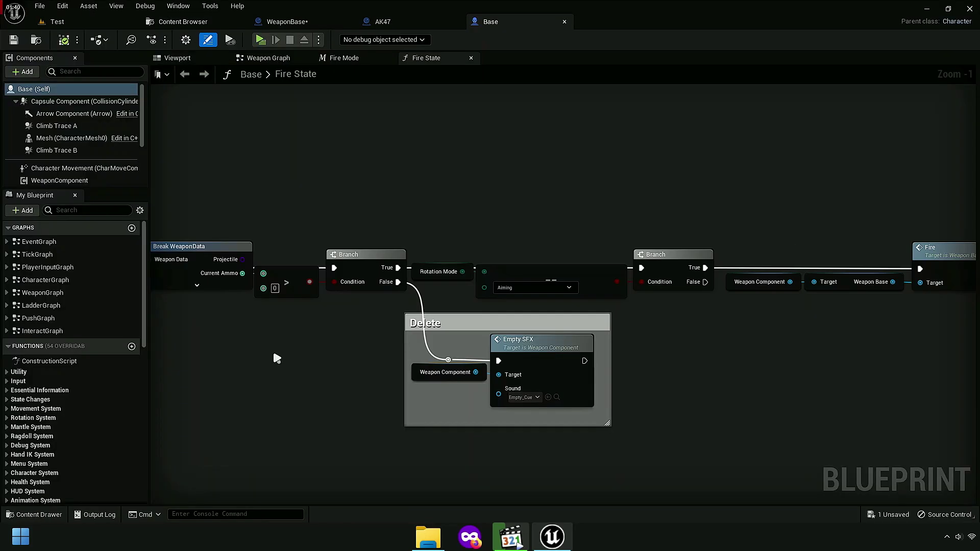
click(306, 58)
click(227, 57)
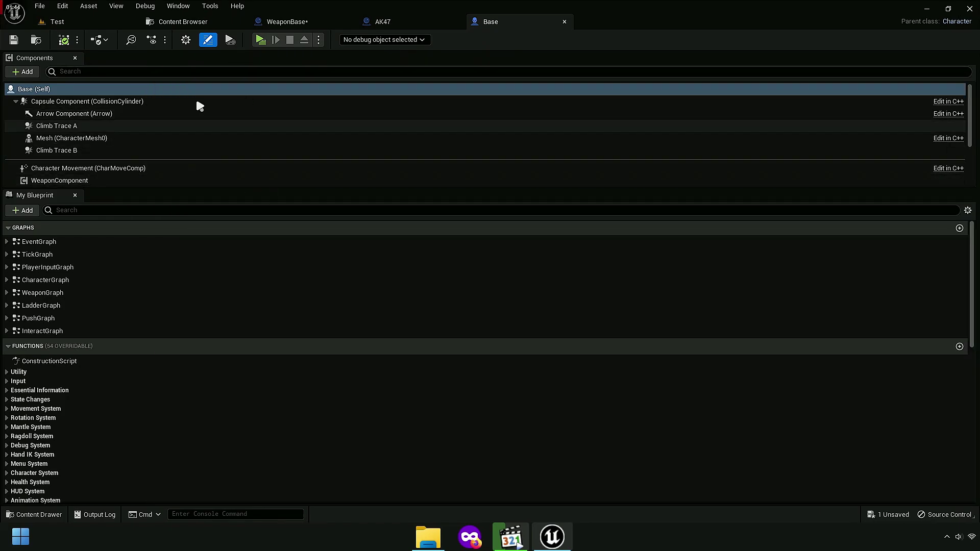
double_click(38, 241)
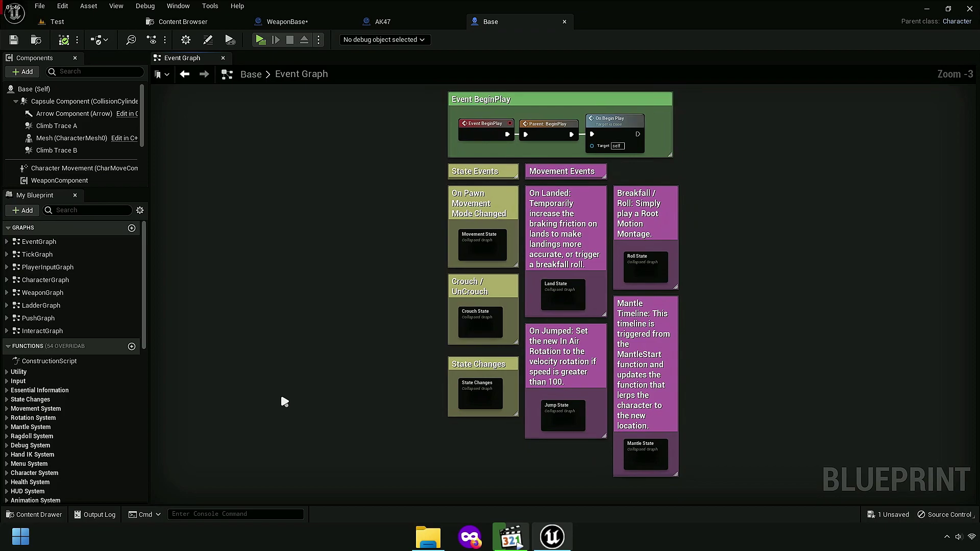
Step: Search the Base blueprint for 'Fire' in the Find Results panel
click(178, 7)
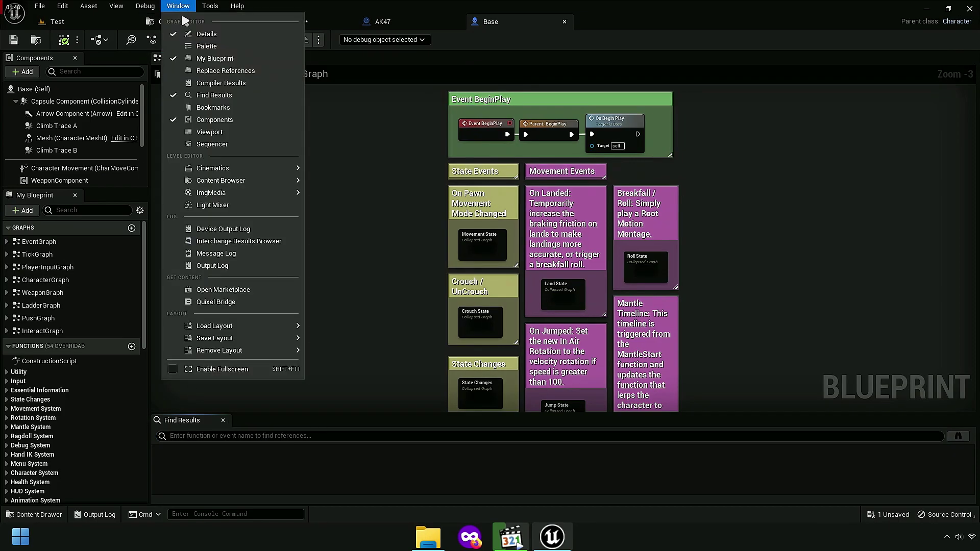
click(359, 395)
click(287, 435)
text(Fire)
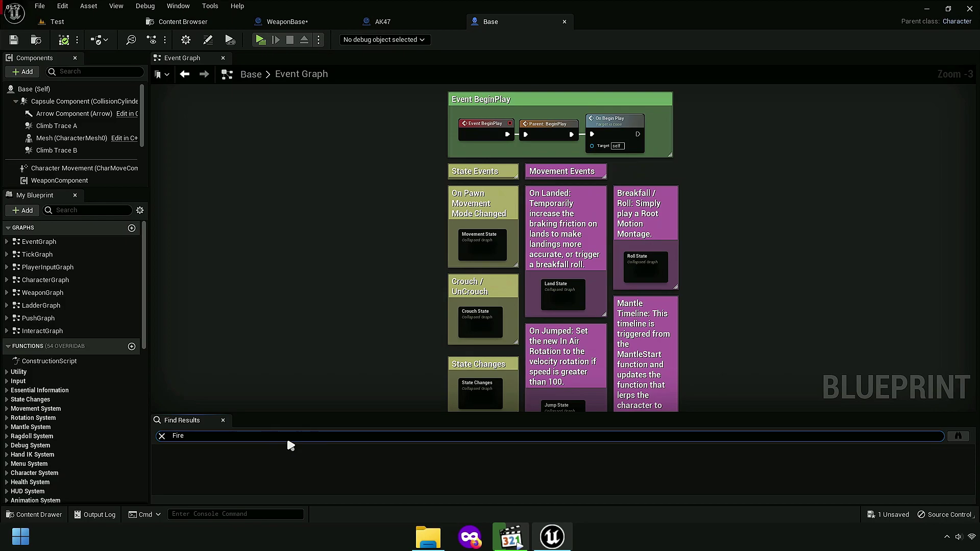
key(Return)
drag(271, 412, 259, 254)
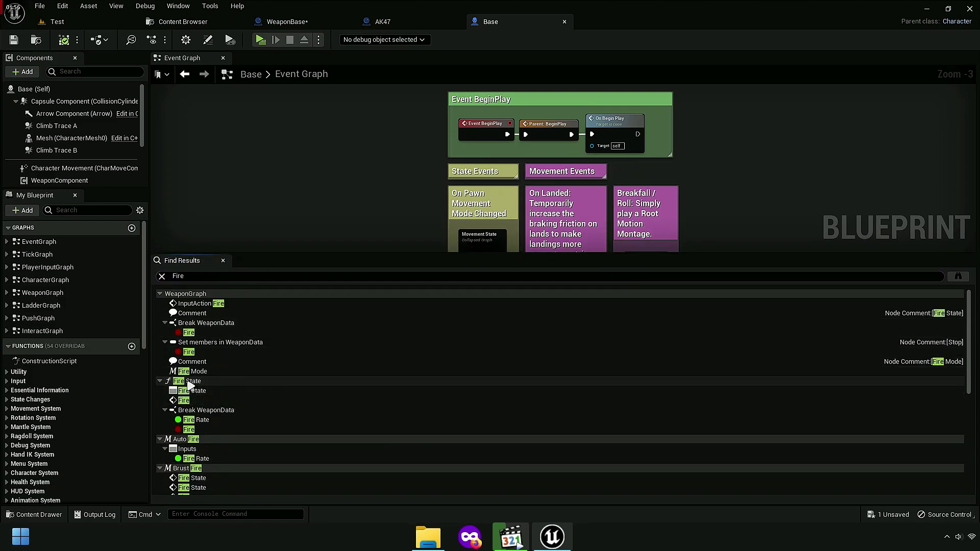
Step: Open the Fire call inside Fire State and shrink the Find Results panel
double_click(184, 401)
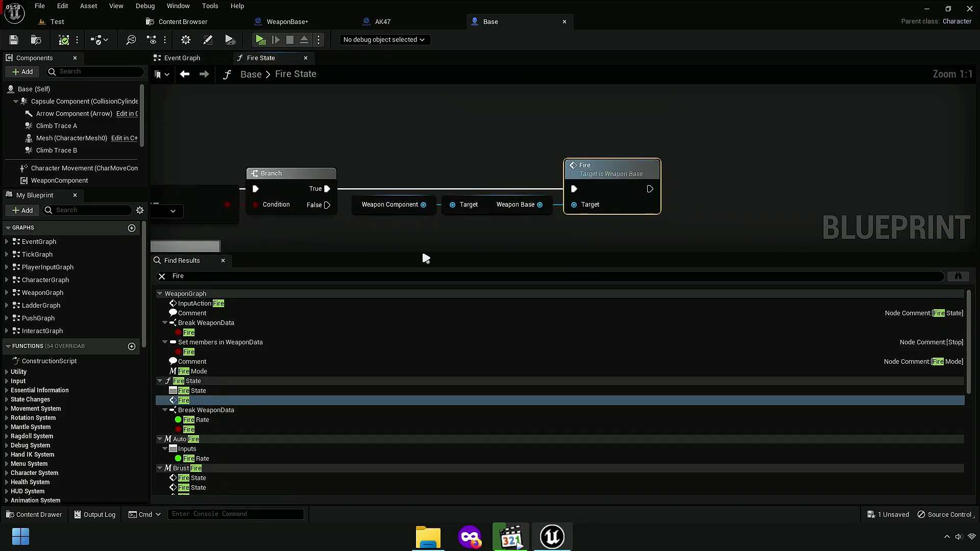
scroll(229, 475, down, 3)
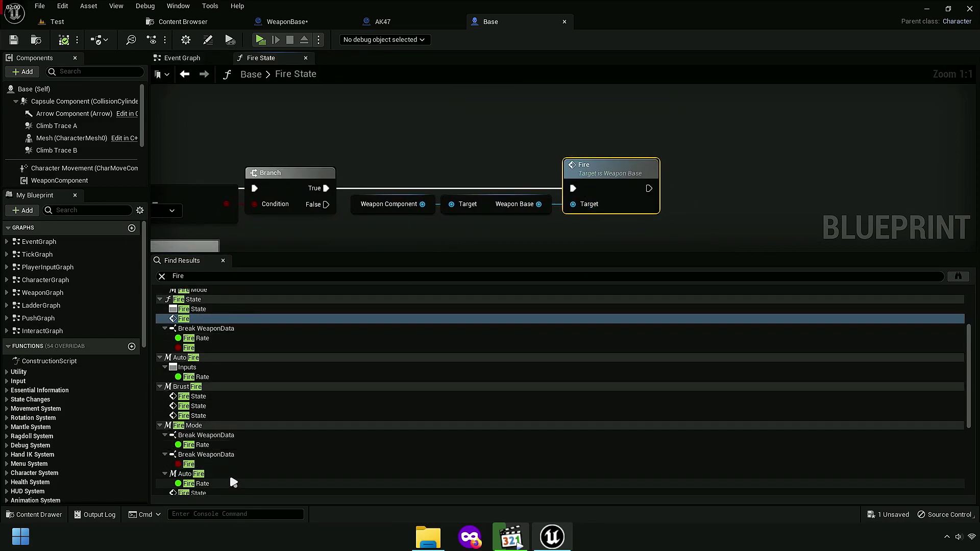
scroll(228, 464, down, 3)
scroll(230, 456, down, 1)
scroll(231, 456, down, 1)
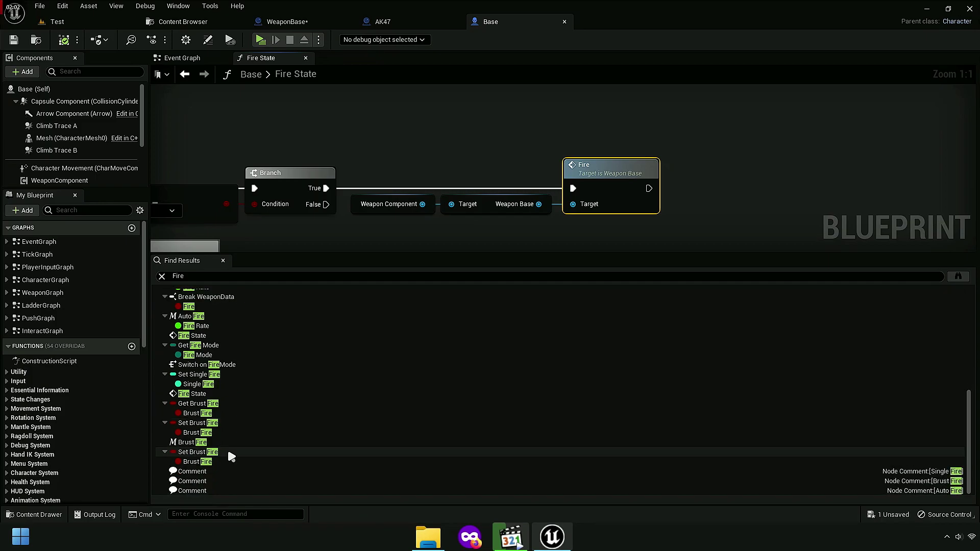
drag(341, 253, 339, 532)
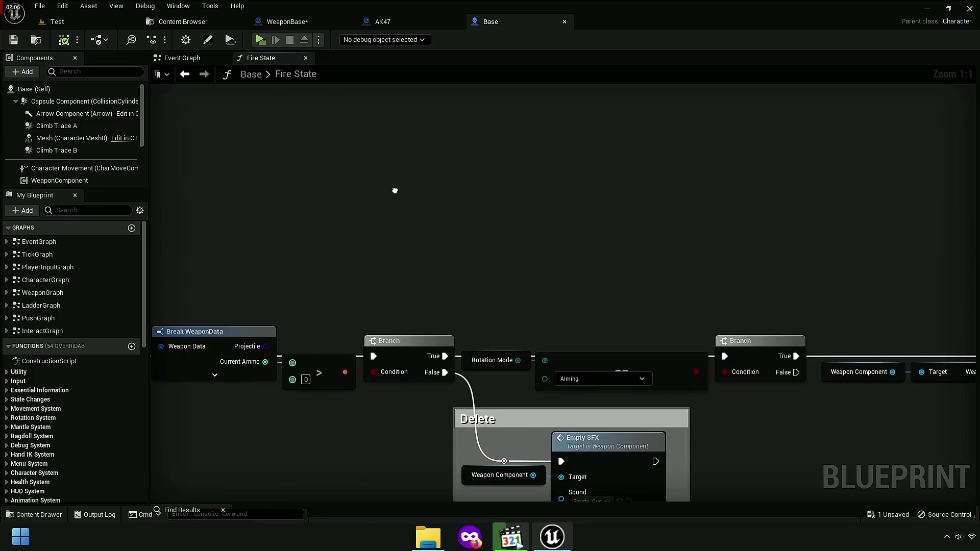
scroll(628, 203, down, 5)
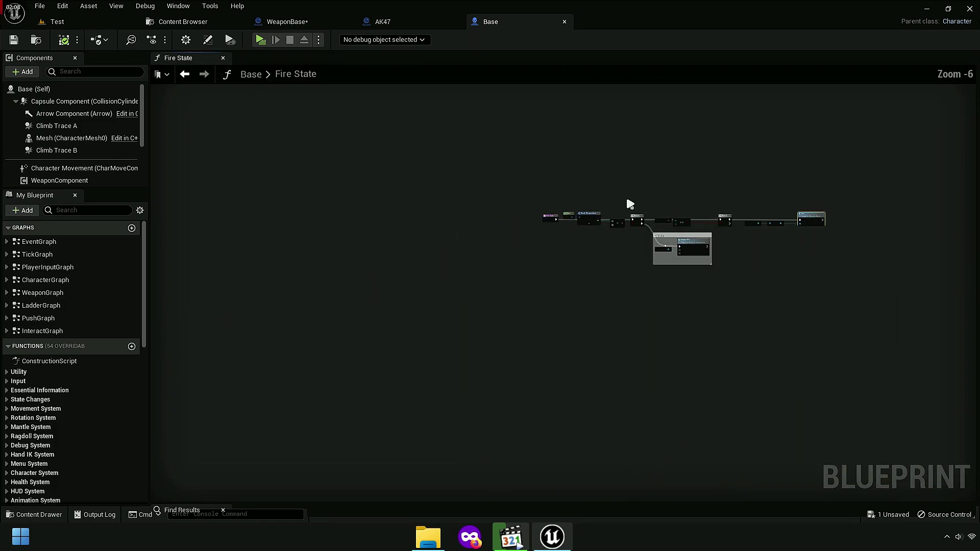
scroll(462, 270, up, 4)
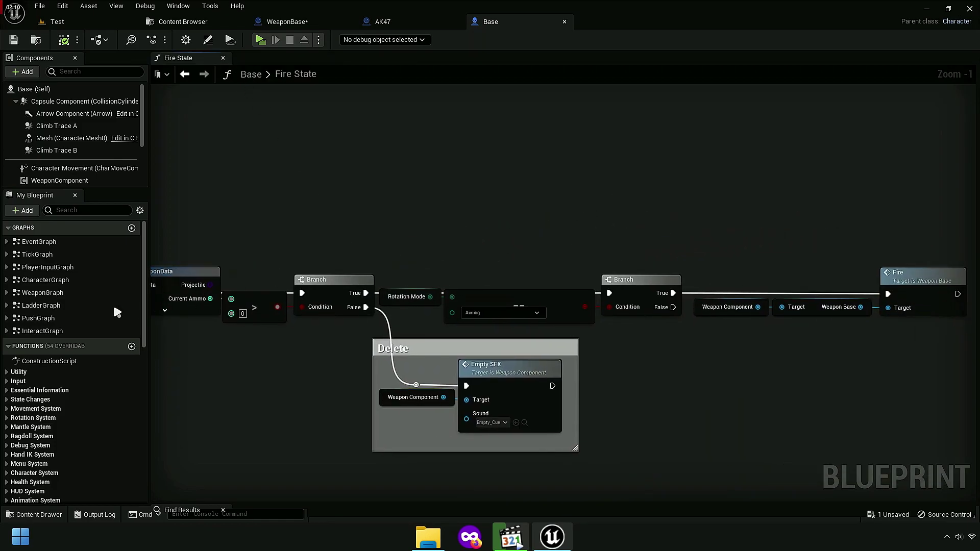
Step: Open the weapon graph and centre the Stop and Fire Mode nodes
double_click(64, 293)
scroll(356, 284, up, 8)
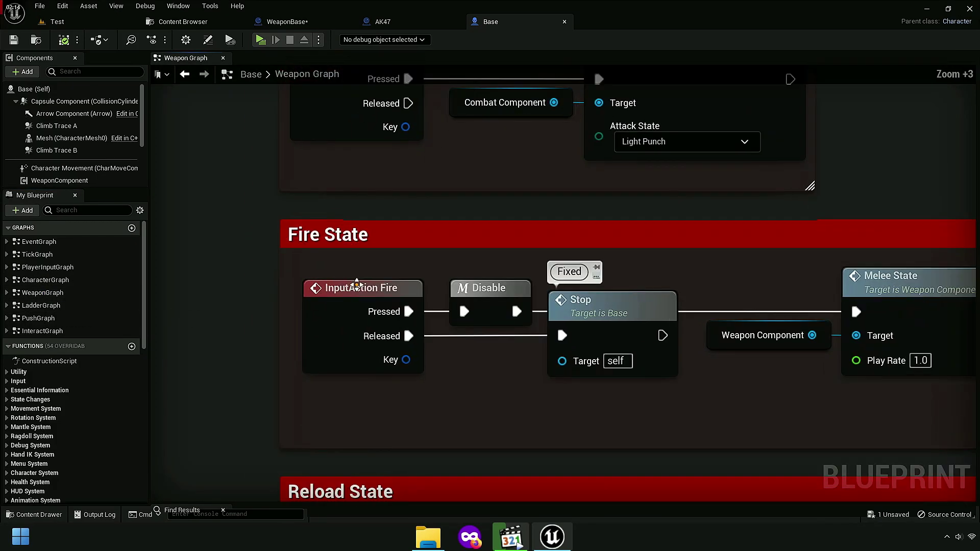
click(378, 240)
right_drag(613, 419, 322, 370)
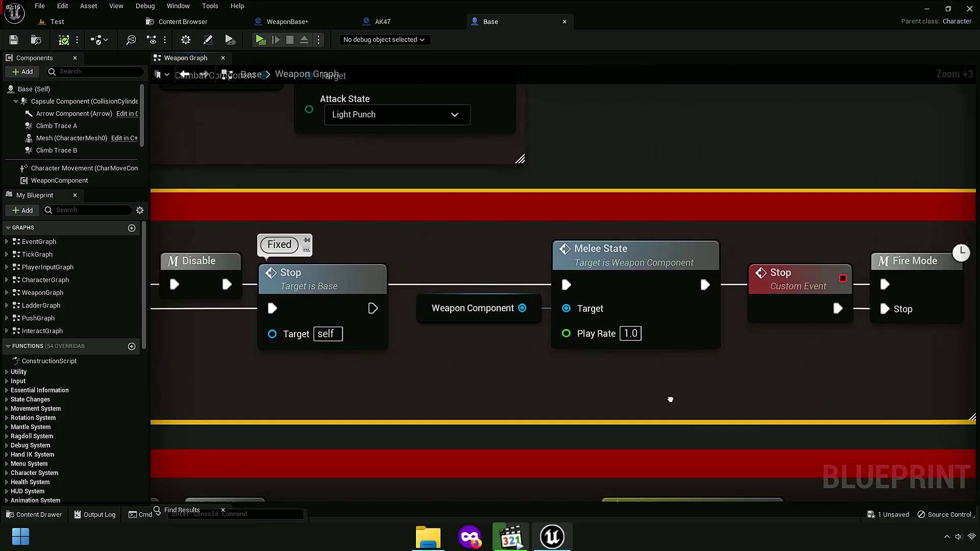
scroll(404, 360, up, 3)
mouse_move(358, 239)
right_down()
mouse_move(435, 396)
mouse_move(341, 407)
right_up()
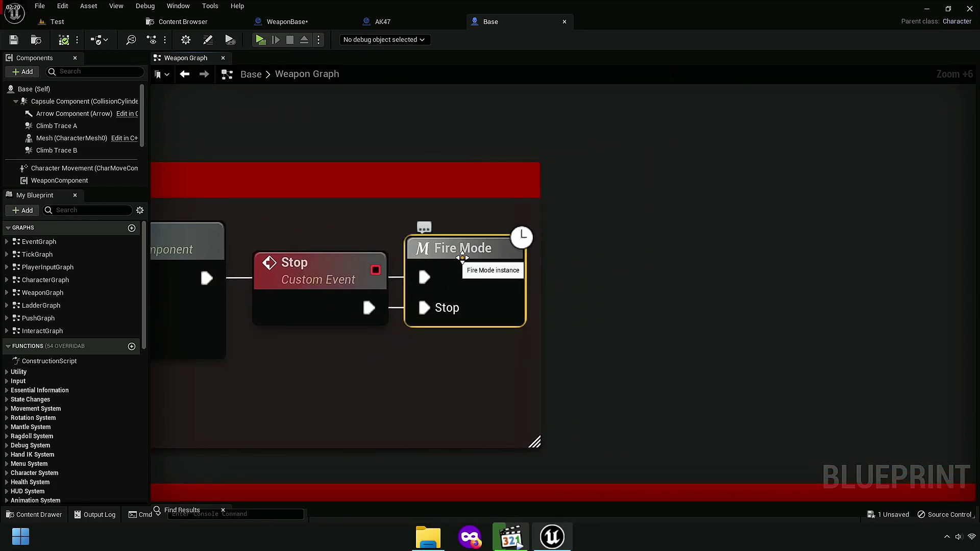
Step: Open the Fire Mode macro and inspect its Single Fire and Brust Fire nodes
double_click(463, 261)
scroll(278, 228, up, 5)
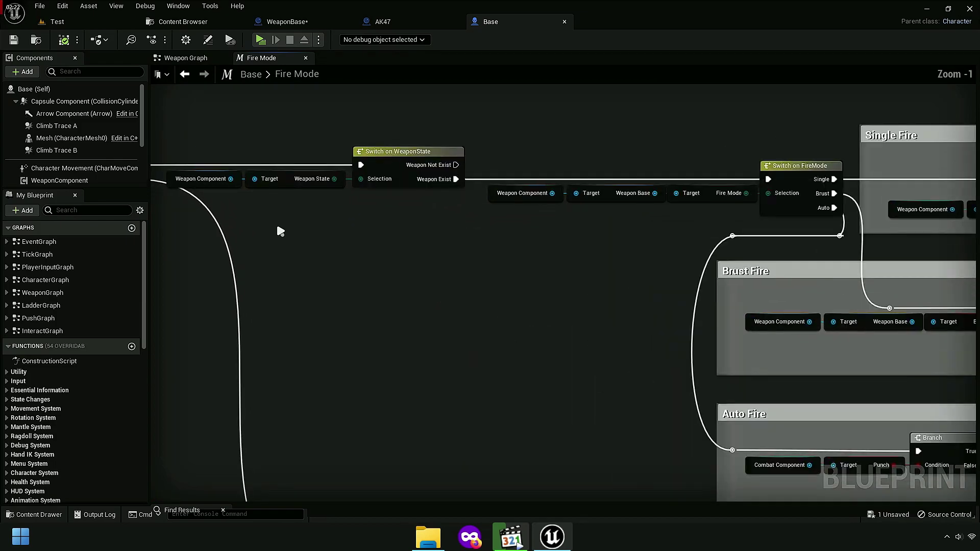
right_drag(716, 353, 377, 307)
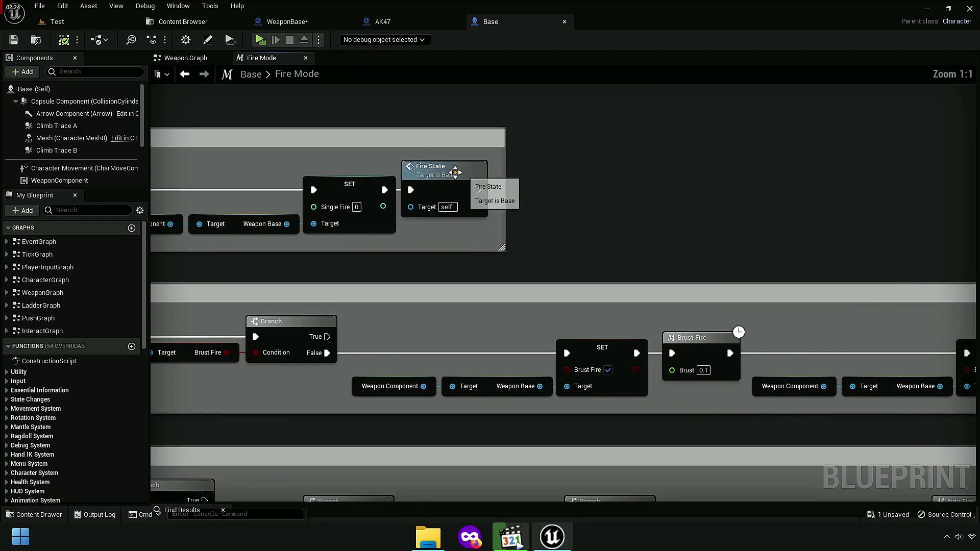
scroll(473, 207, down, 3)
scroll(434, 207, down, 2)
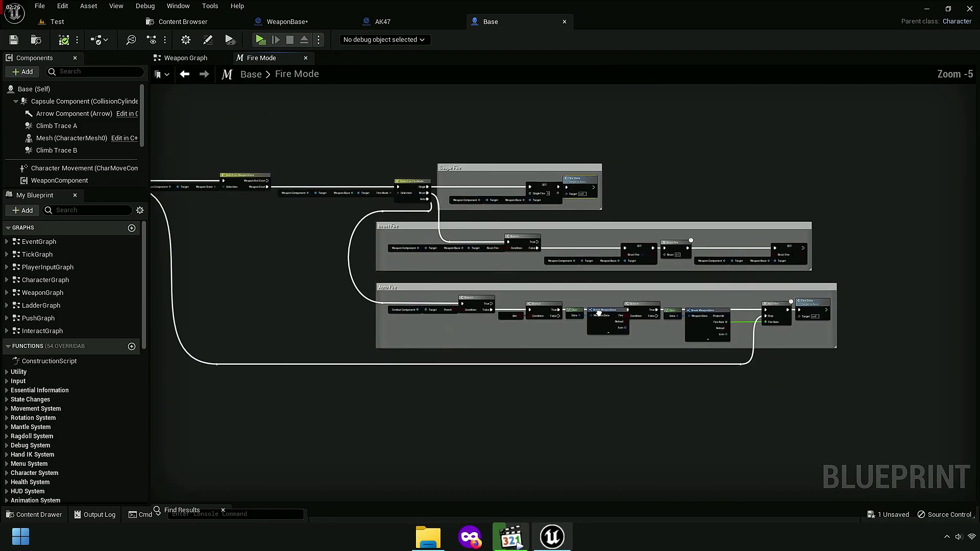
scroll(394, 207, up, 4)
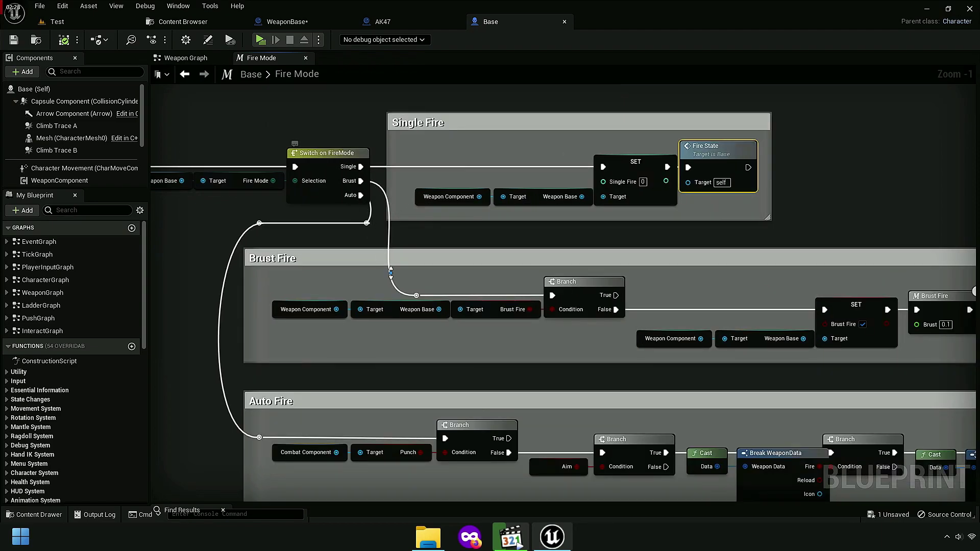
right_drag(630, 391, 339, 271)
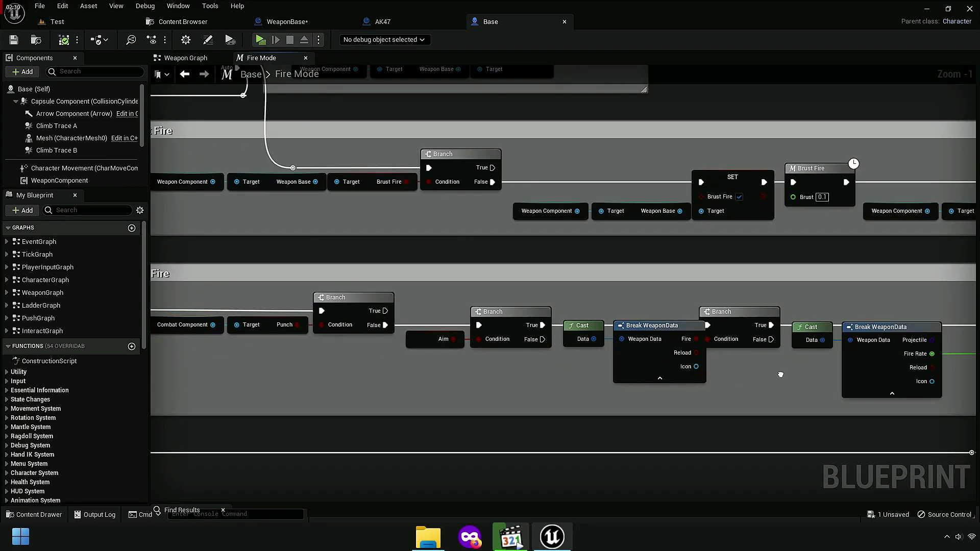
scroll(440, 226, up, 3)
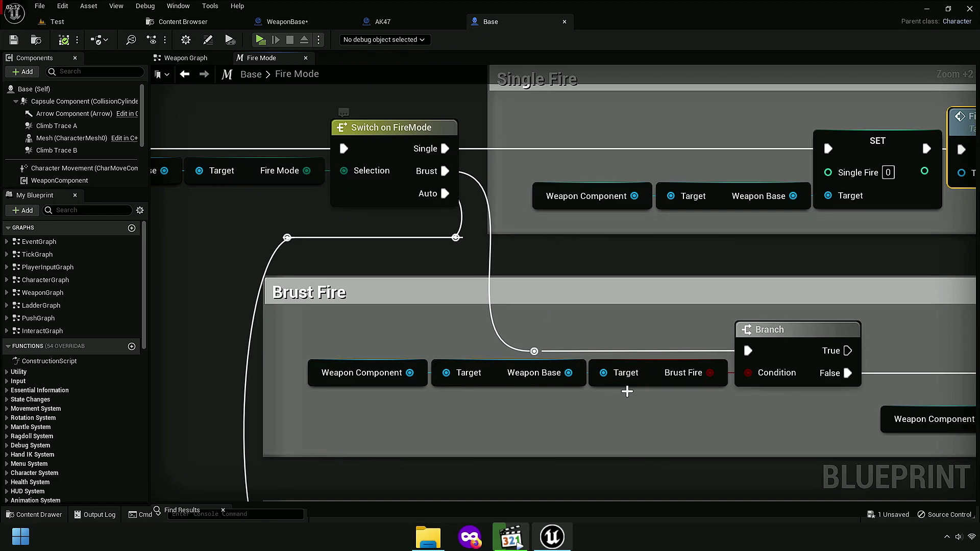
Step: Review the Fire State function's Branch-to-Fire chain and jump to WeaponBase's Fire event
key(Home)
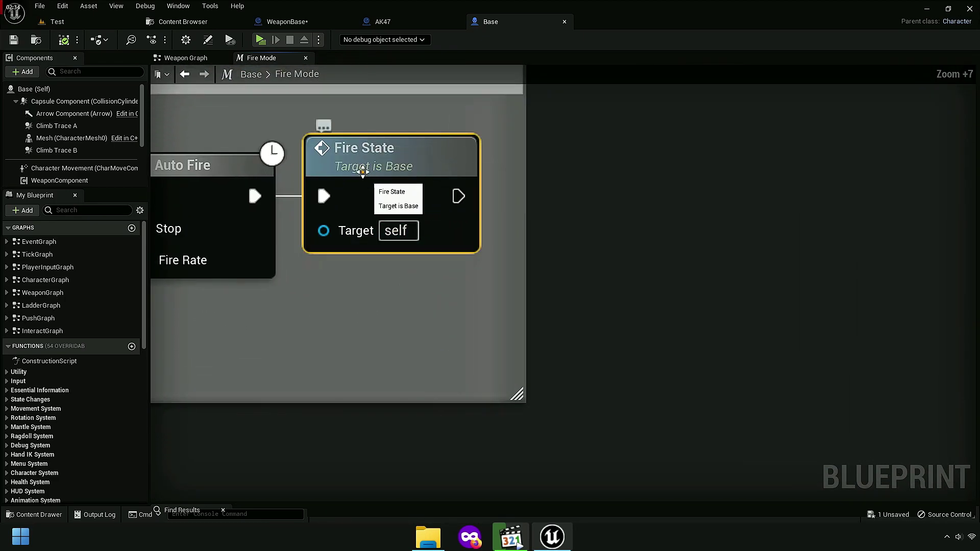
double_click(392, 171)
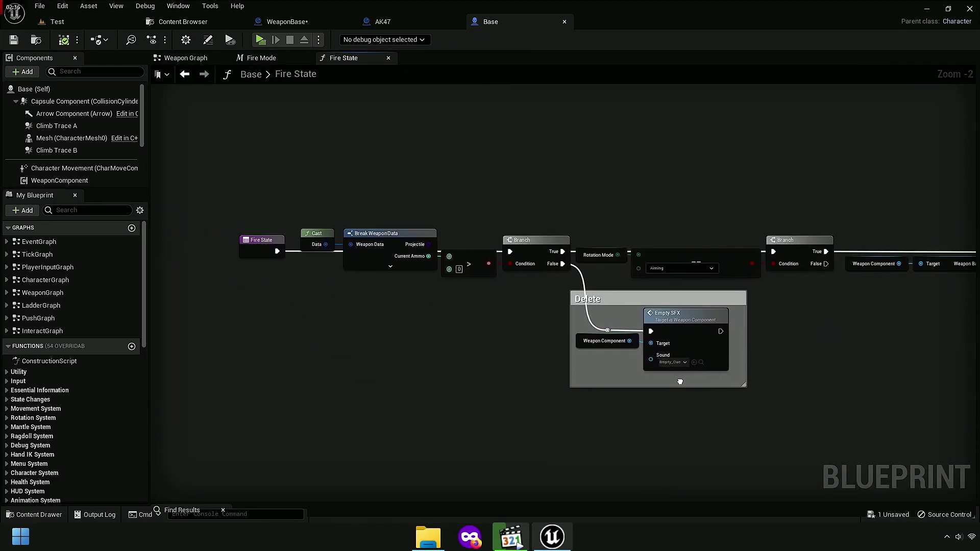
right_drag(601, 332, 157, 276)
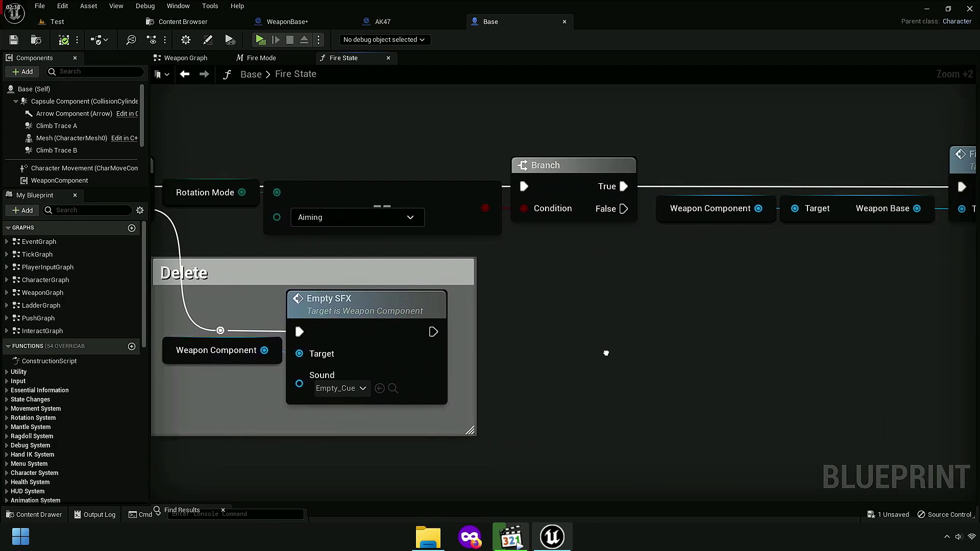
drag(148, 269, 106, 270)
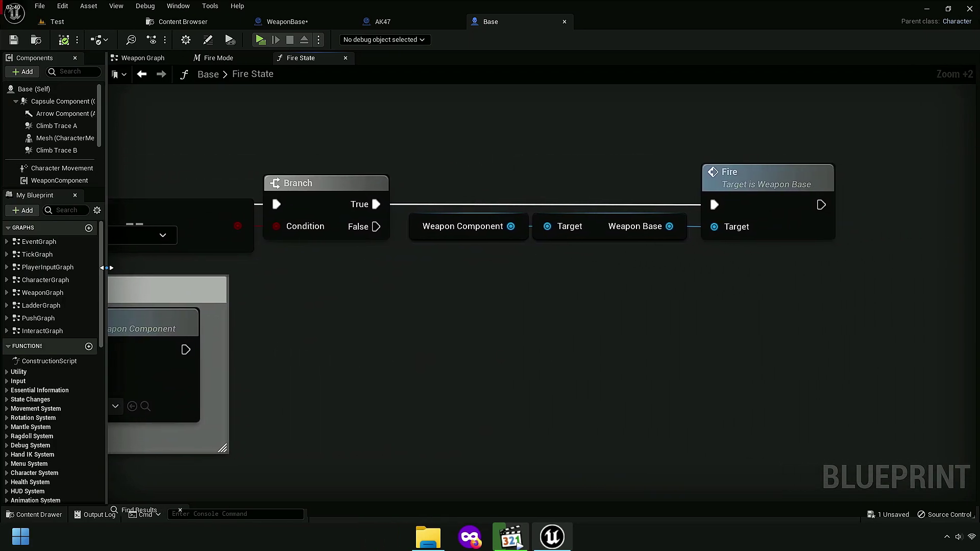
right_drag(592, 324, 359, 324)
right_drag(497, 260, 541, 303)
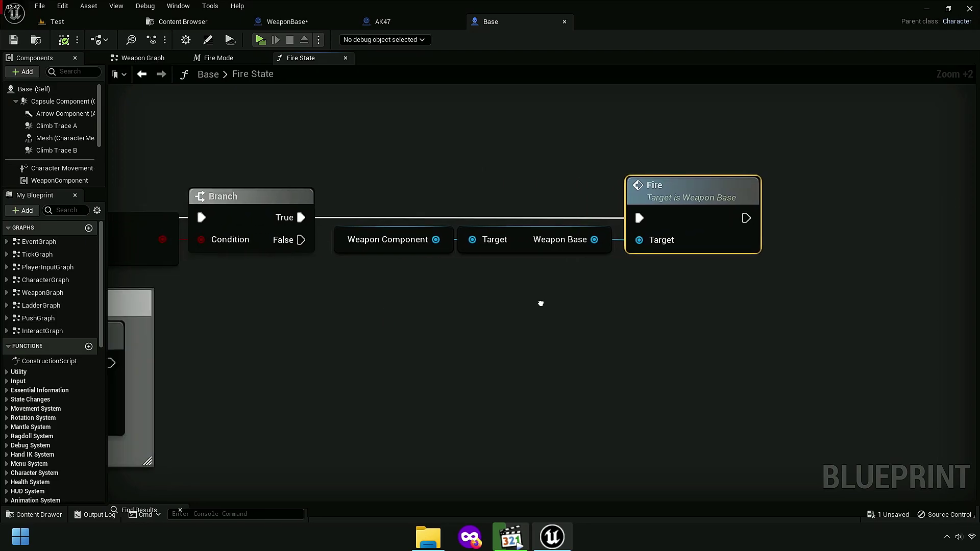
scroll(754, 296, down, 6)
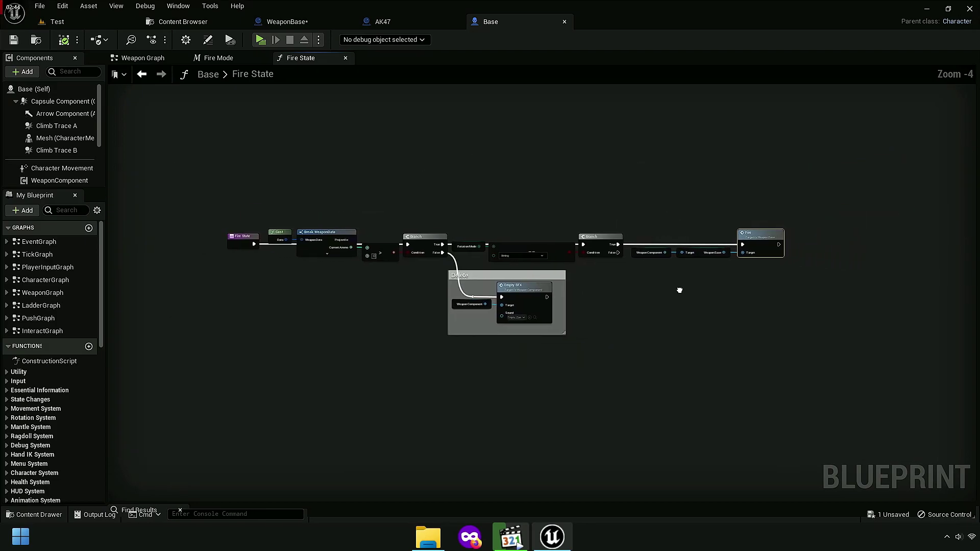
right_drag(755, 296, 655, 285)
scroll(655, 284, up, 7)
scroll(604, 269, up, 2)
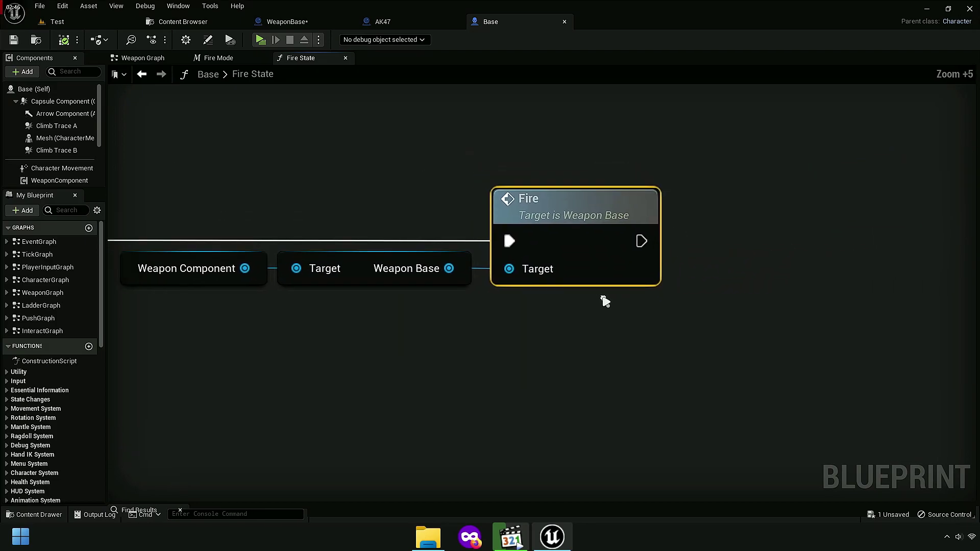
double_click(569, 211)
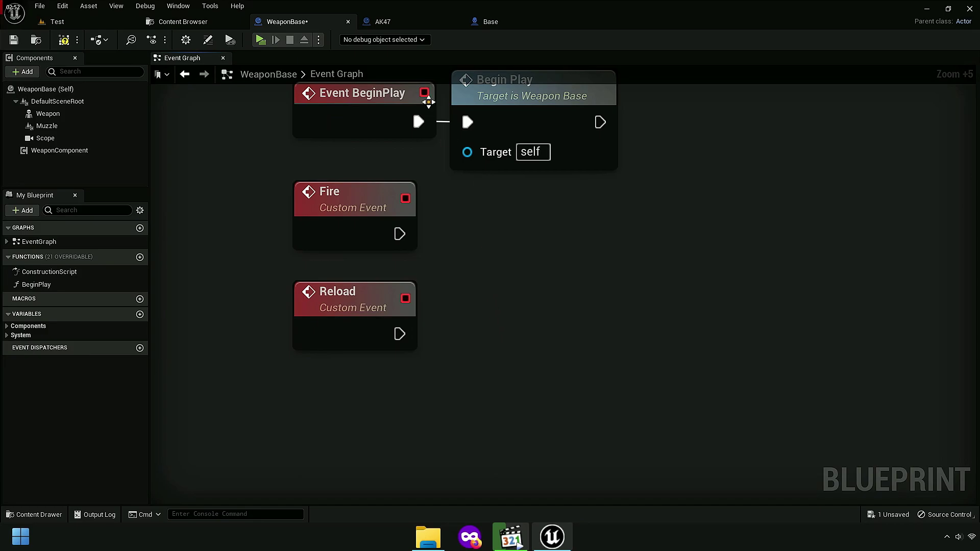
Step: In the AK47 blueprint, break Event Fire's link to Fire Check
click(383, 22)
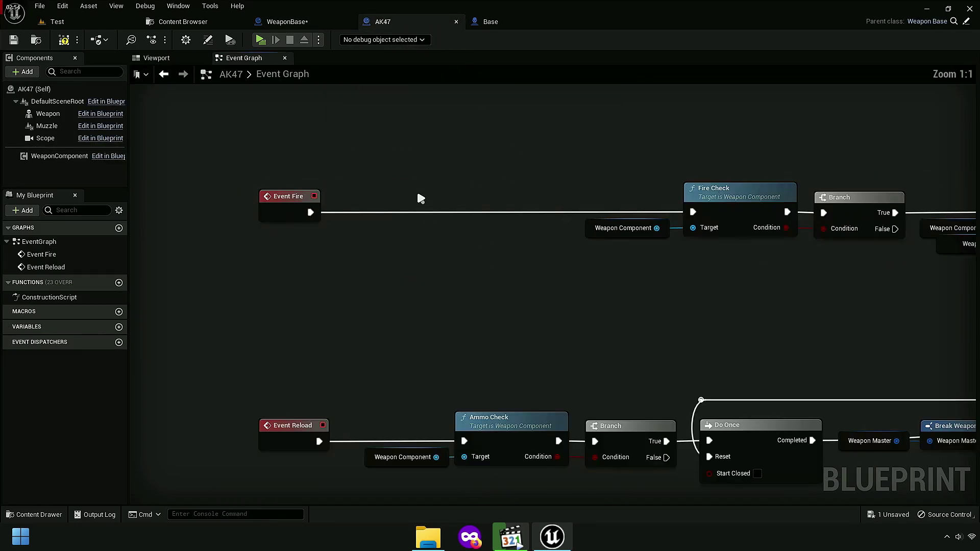
right_click(311, 212)
click(352, 235)
scroll(439, 253, down, 1)
right_drag(440, 252, 365, 256)
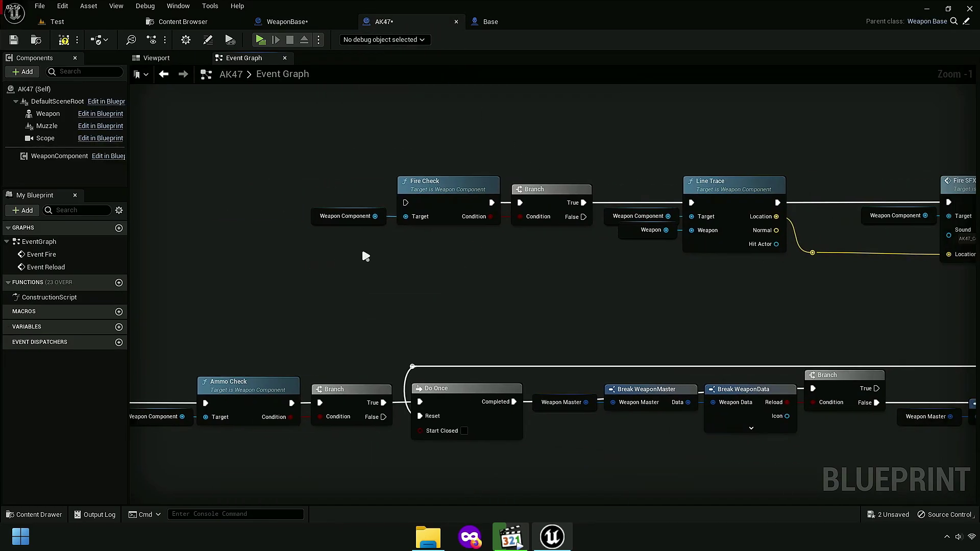
scroll(365, 255, up, 3)
Step: Select the AK47's Fire chain nodes and copy them
mouse_move(597, 287)
right_down()
mouse_move(394, 306)
mouse_move(260, 288)
right_up()
scroll(412, 306, down, 6)
scroll(409, 304, down, 1)
scroll(236, 289, down, 2)
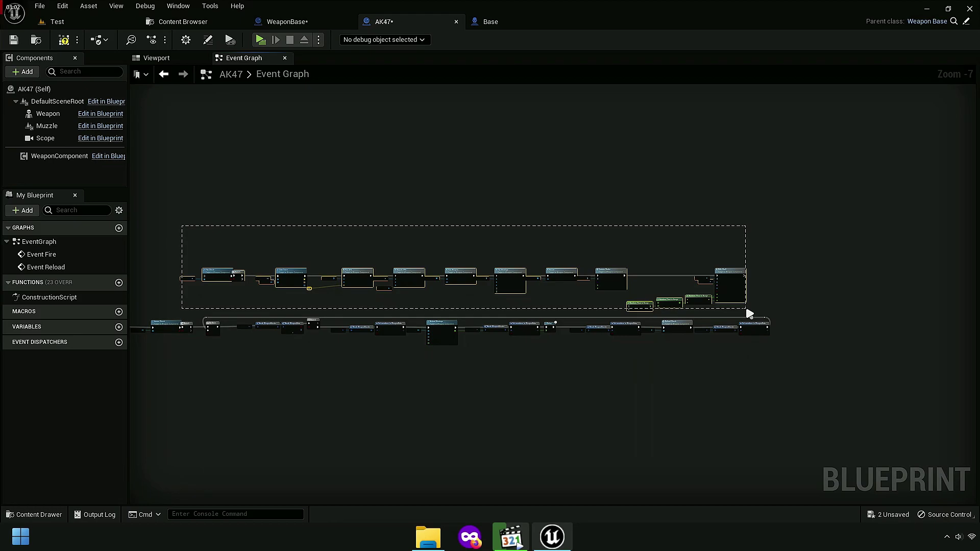
scroll(297, 298, up, 5)
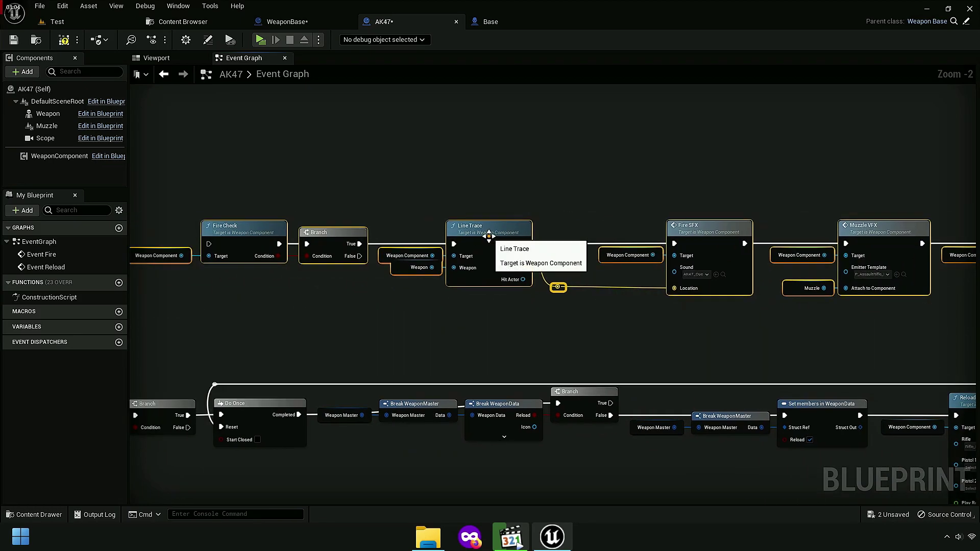
right_click(489, 235)
click(521, 280)
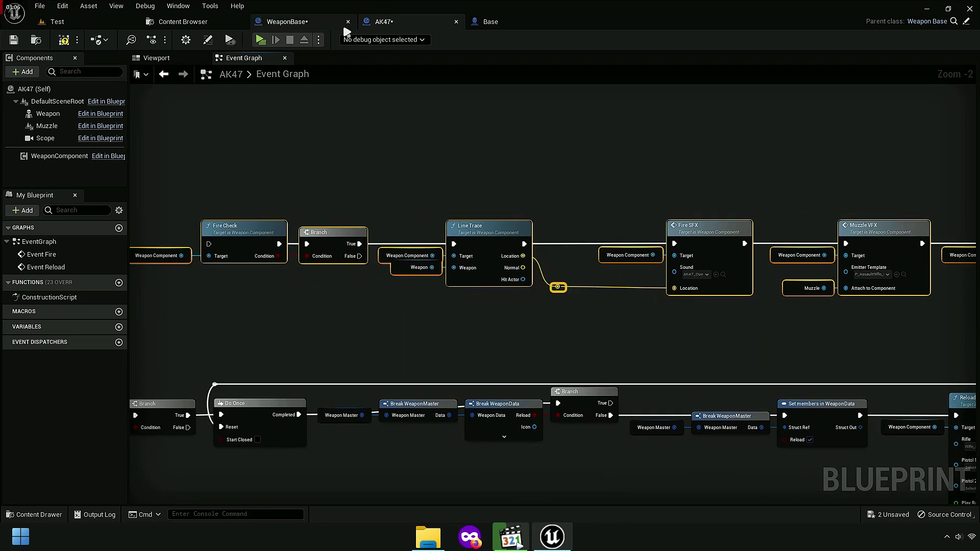
Step: Return to WeaponBase's Event Graph with the event nodes in view
click(303, 30)
scroll(411, 108, down, 3)
right_drag(333, 304, 406, 190)
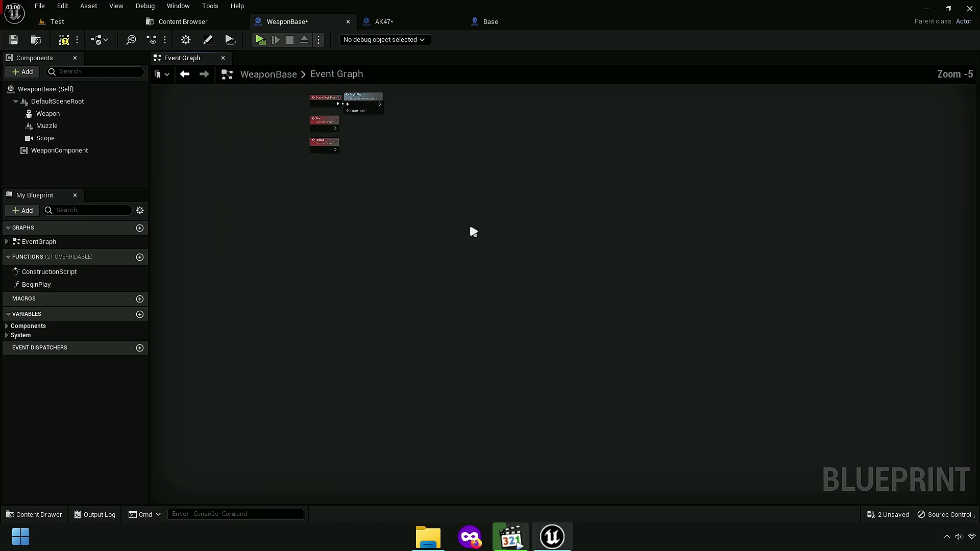
Step: Paste the Fire chain right of the events and wrap it in a TEST comment
key(ctrl+v)
drag(272, 280, 592, 272)
scroll(475, 270, up, 2)
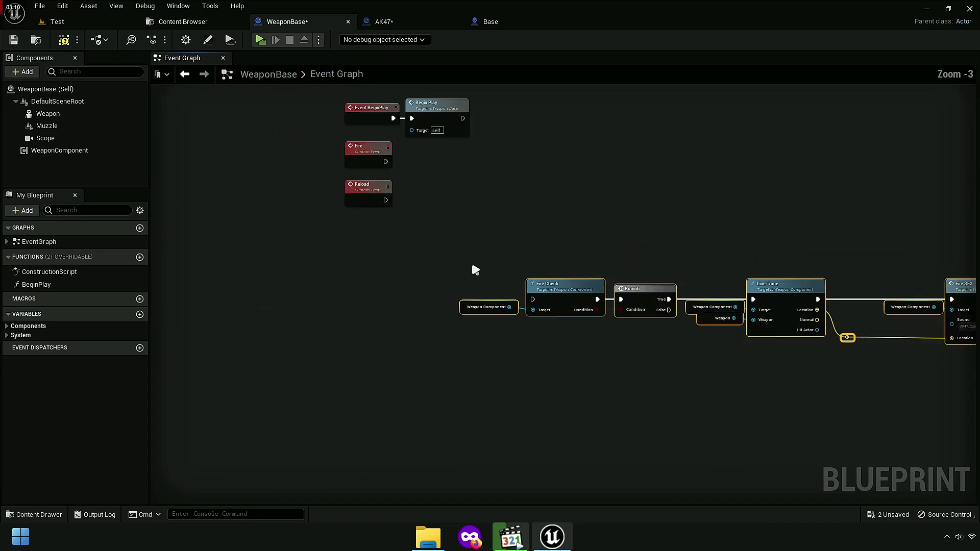
scroll(475, 271, up, 1)
key(c)
Step: Wire the Fire event's exec output into Fire Check and review the chain
mouse_move(539, 304)
mouse_down()
mouse_move(394, 147)
mouse_move(381, 152)
mouse_up()
right_drag(561, 268, 503, 148)
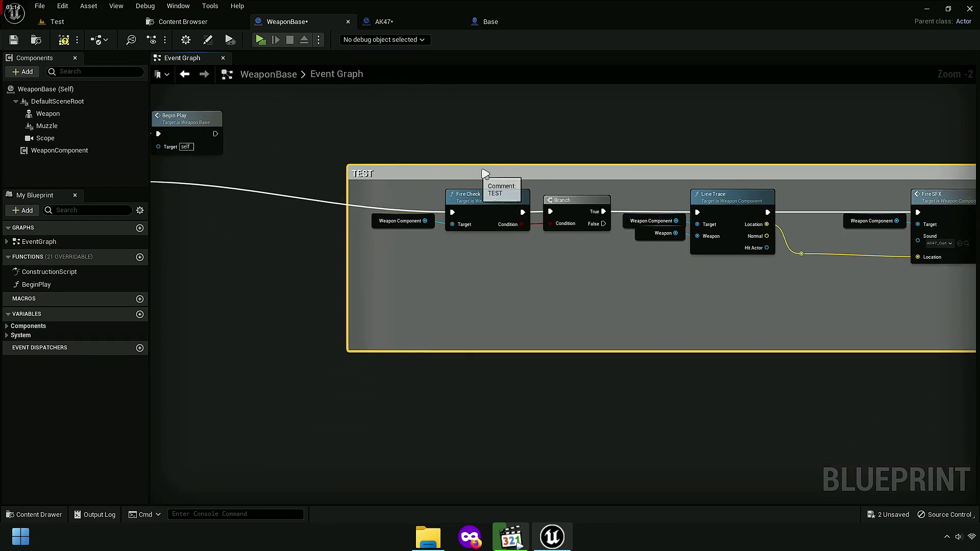
scroll(382, 262, up, 4)
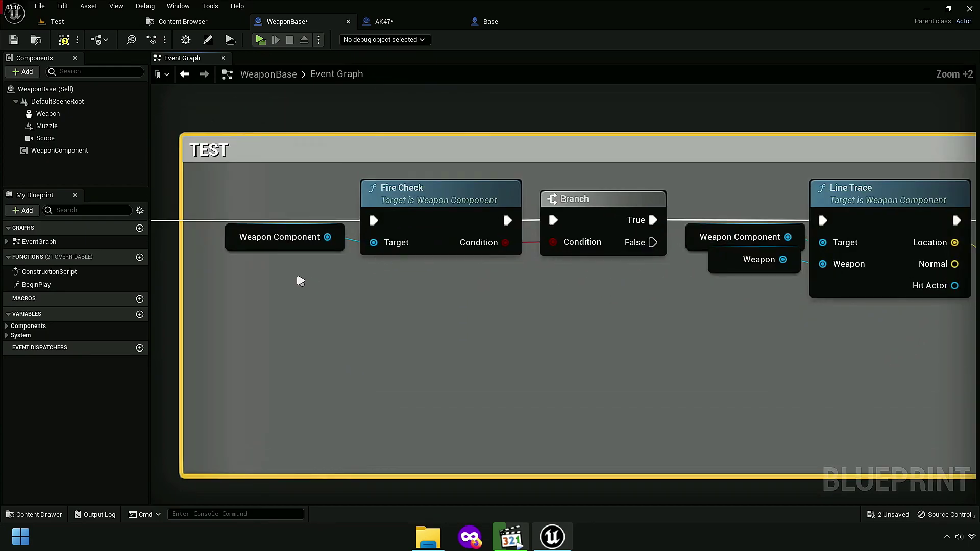
right_drag(516, 313, 352, 341)
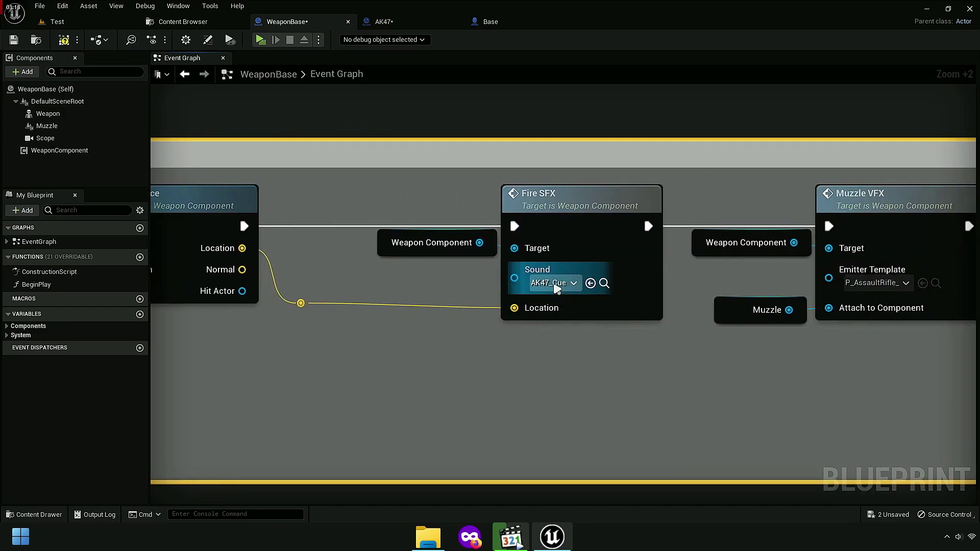
right_drag(401, 368, 465, 361)
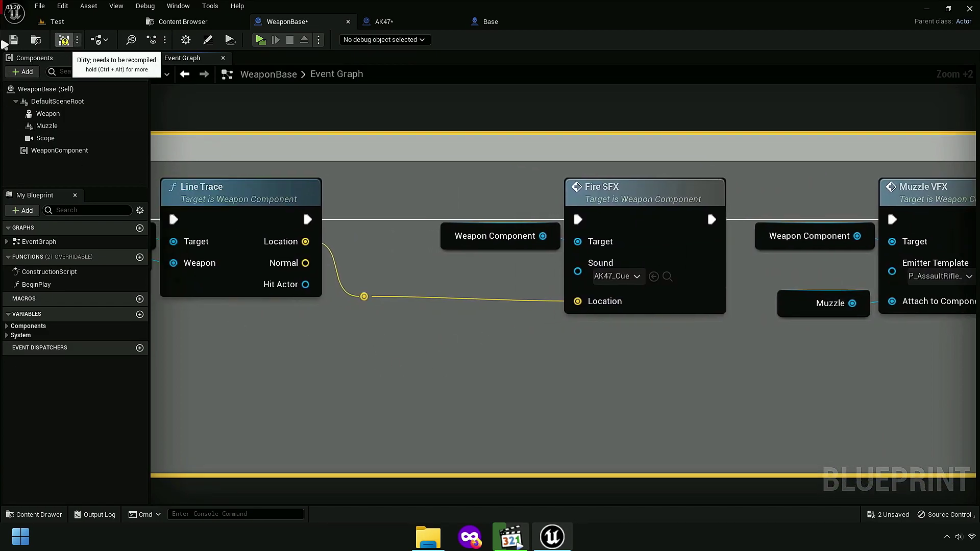
Step: Compile WeaponBase, then play-test it by picking up the AK47 and aiming it
click(12, 45)
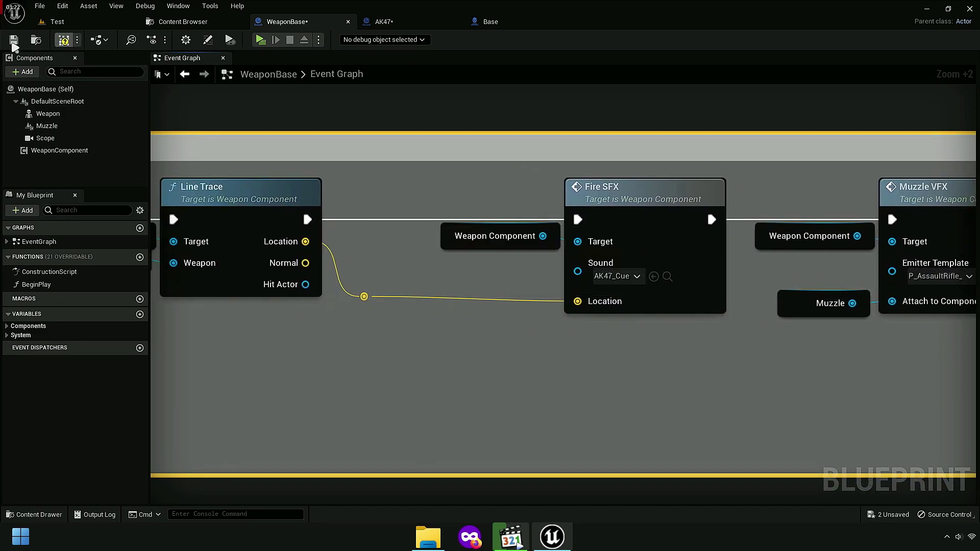
click(260, 39)
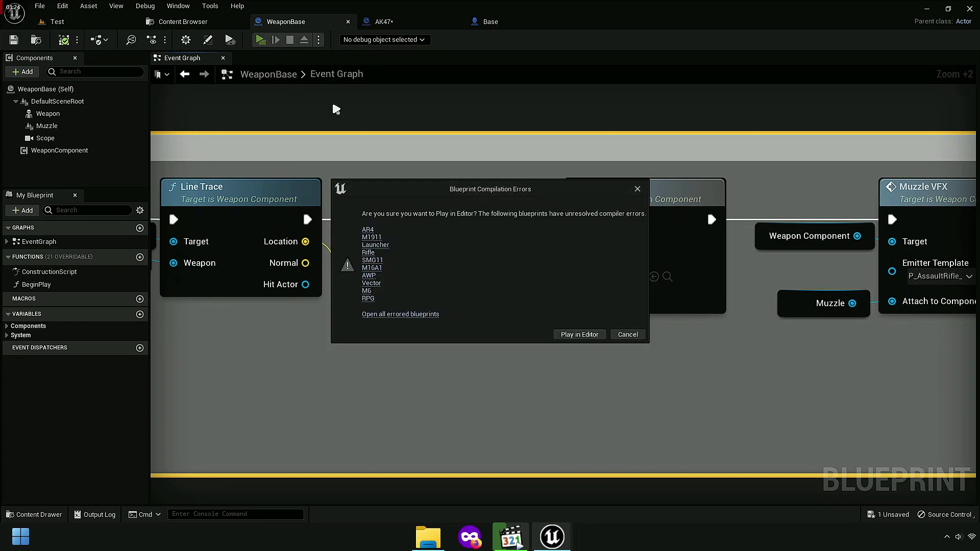
click(582, 335)
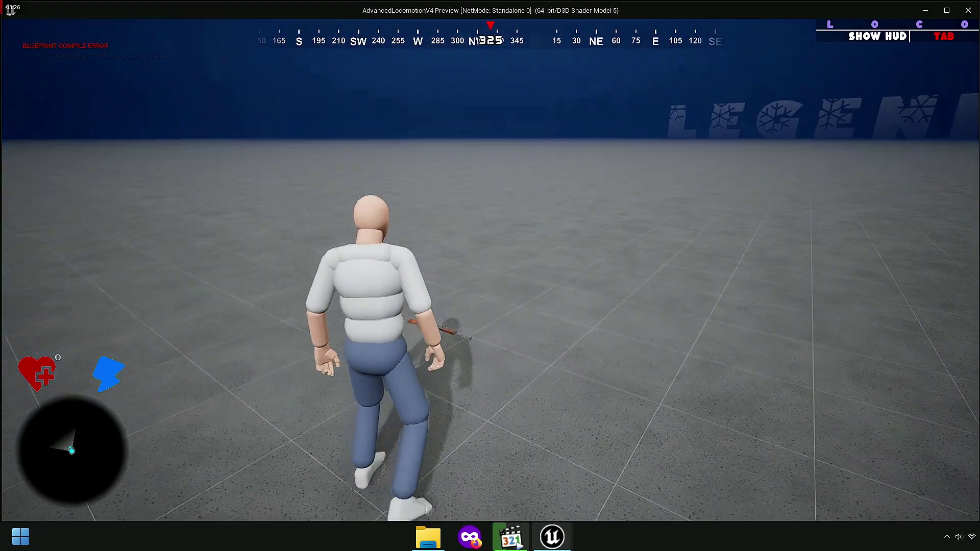
key(e)
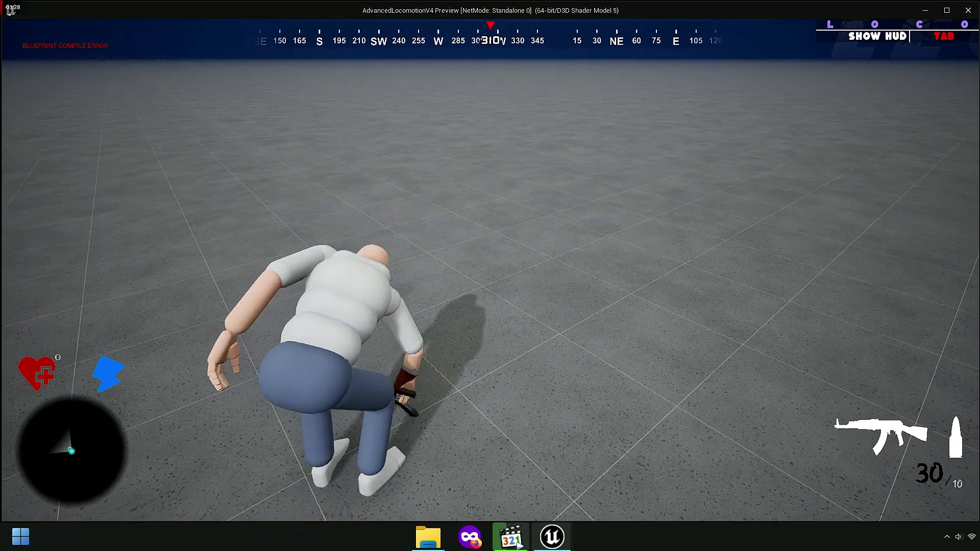
right_click(490, 270)
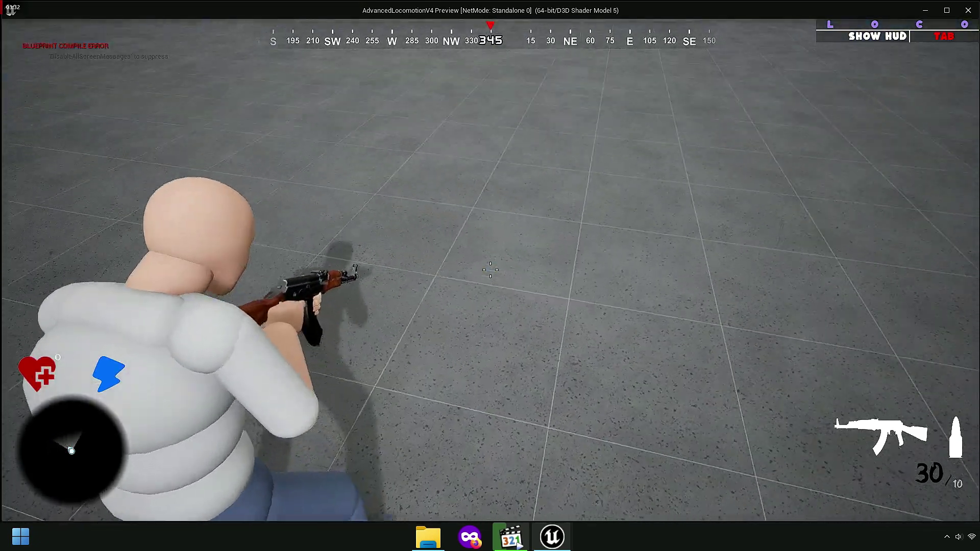
Step: Stop play, then add a custom event named Test to the Event Graph
key(Escape)
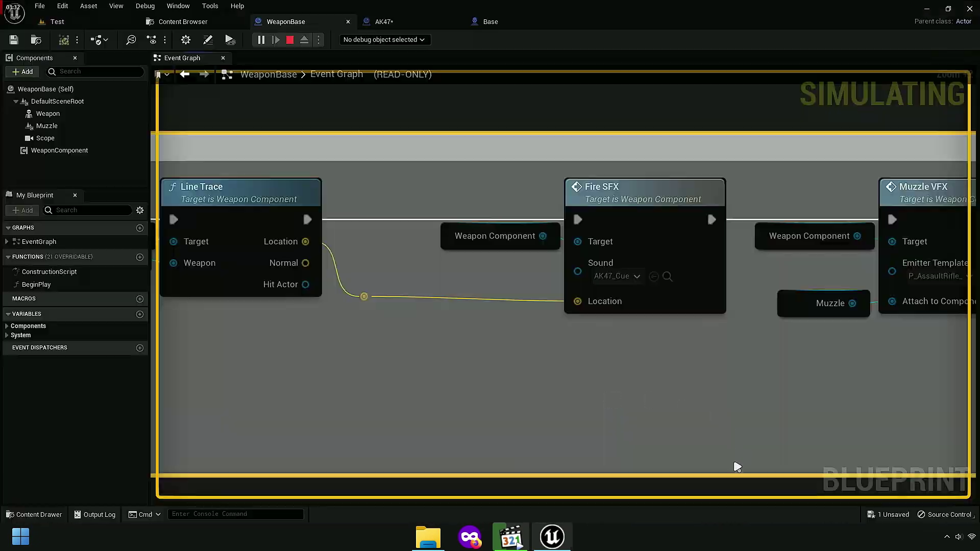
scroll(428, 399, down, 7)
scroll(436, 330, up, 4)
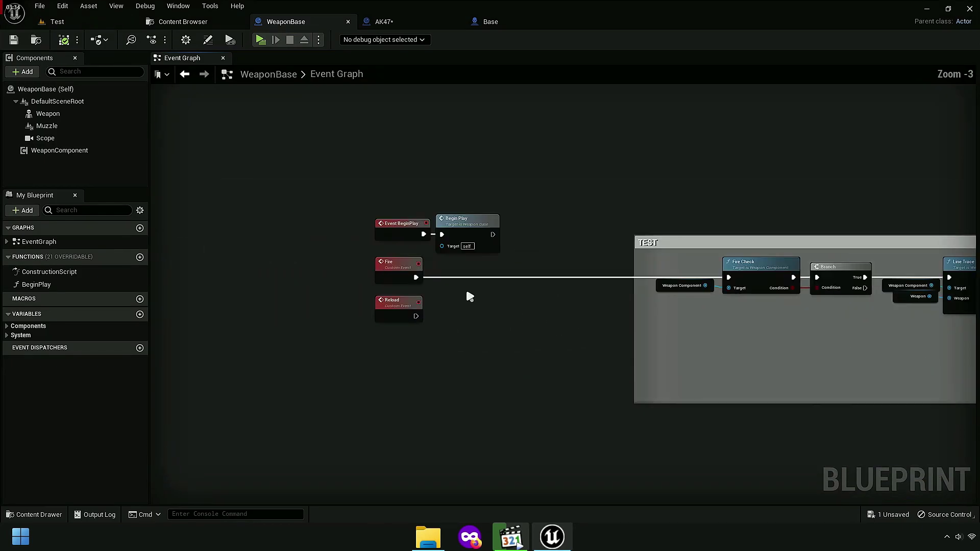
mouse_move(502, 363)
right_down()
mouse_move(542, 314)
mouse_move(528, 292)
right_up()
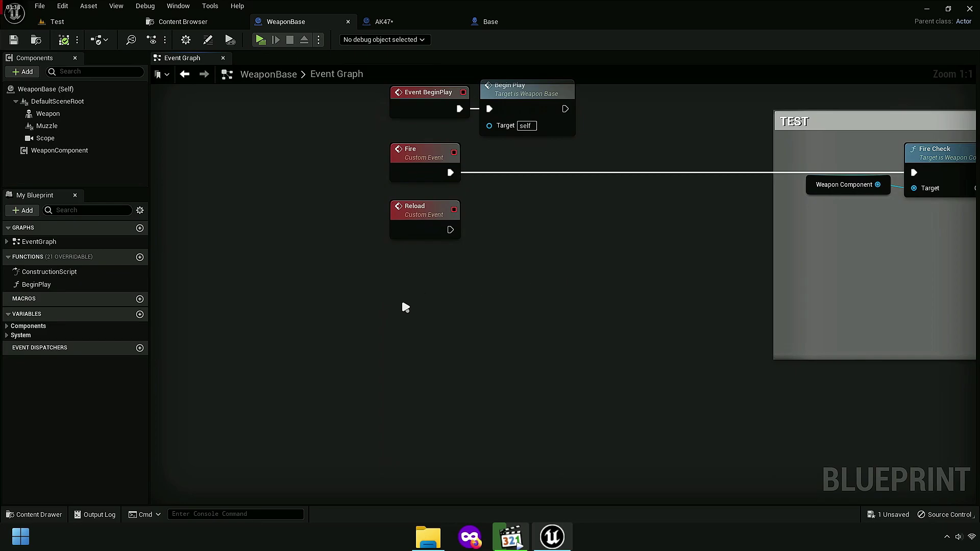
right_click(405, 307)
text(add cis)
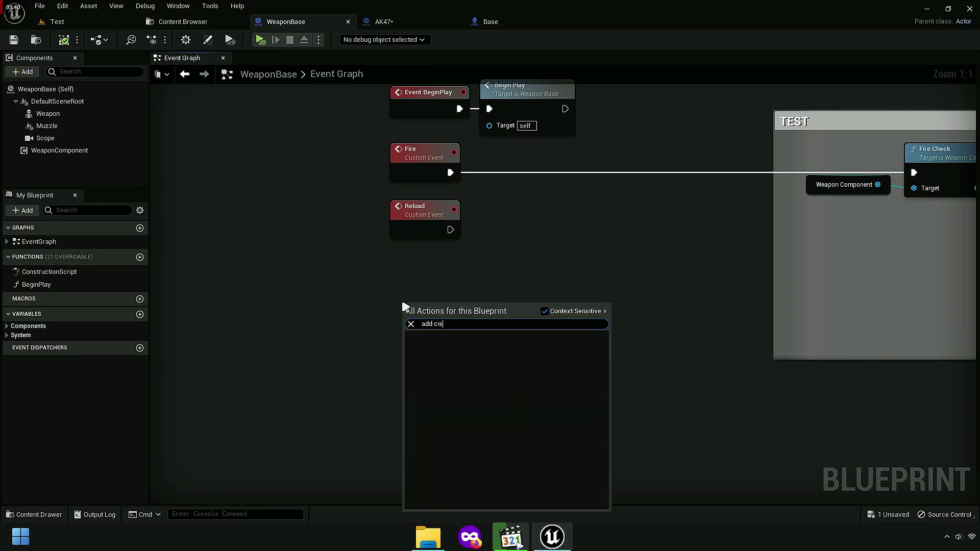
key(BackSpace)
key(BackSpace)
text(ustom )
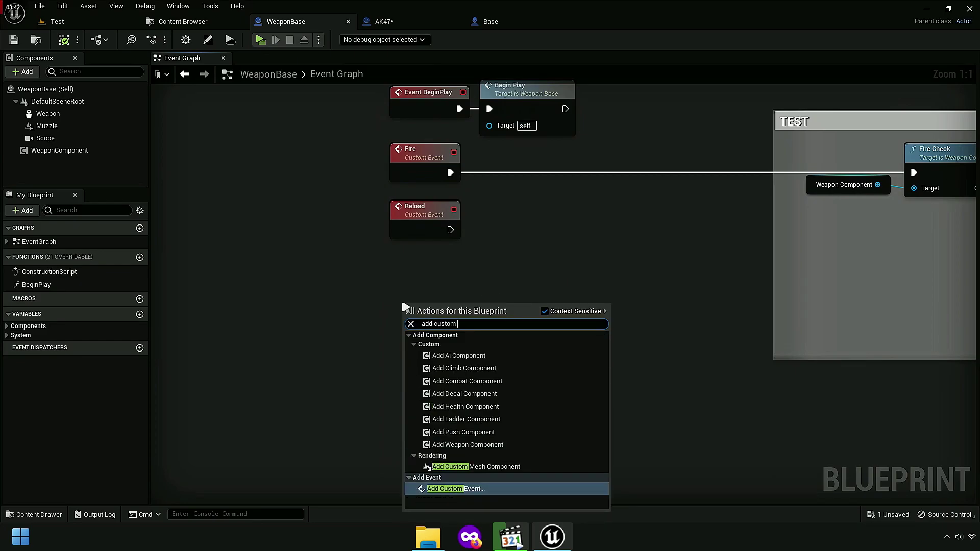
text(e)
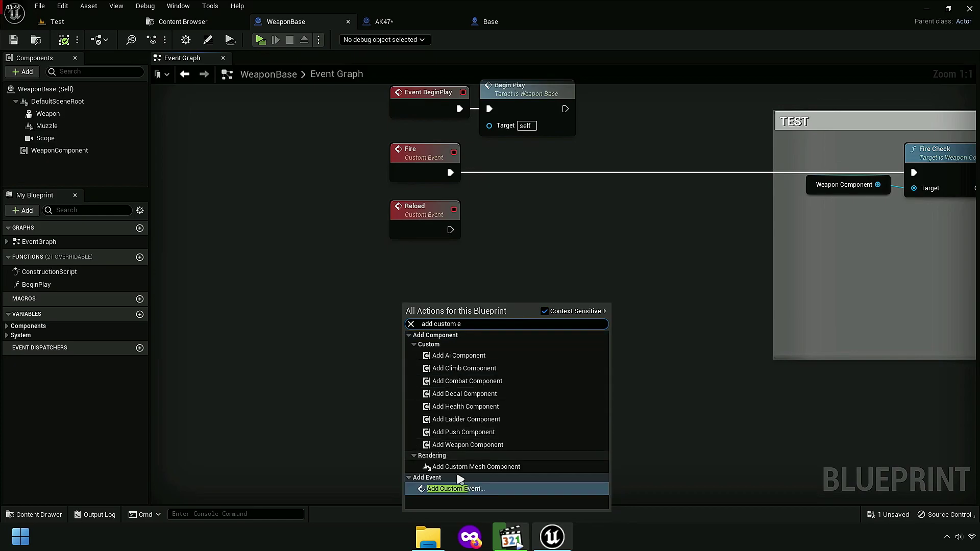
click(462, 489)
text(Te)
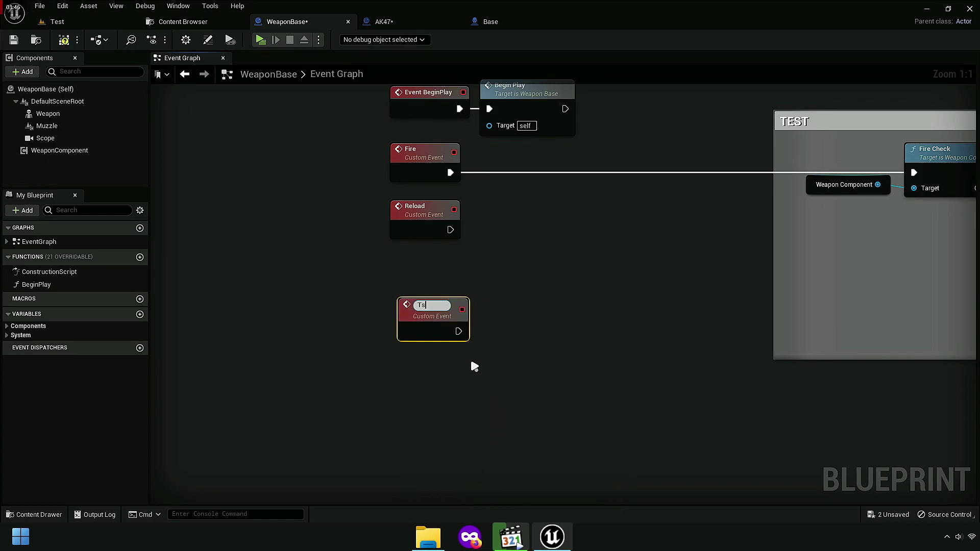
text(st)
scroll(470, 357, up, 4)
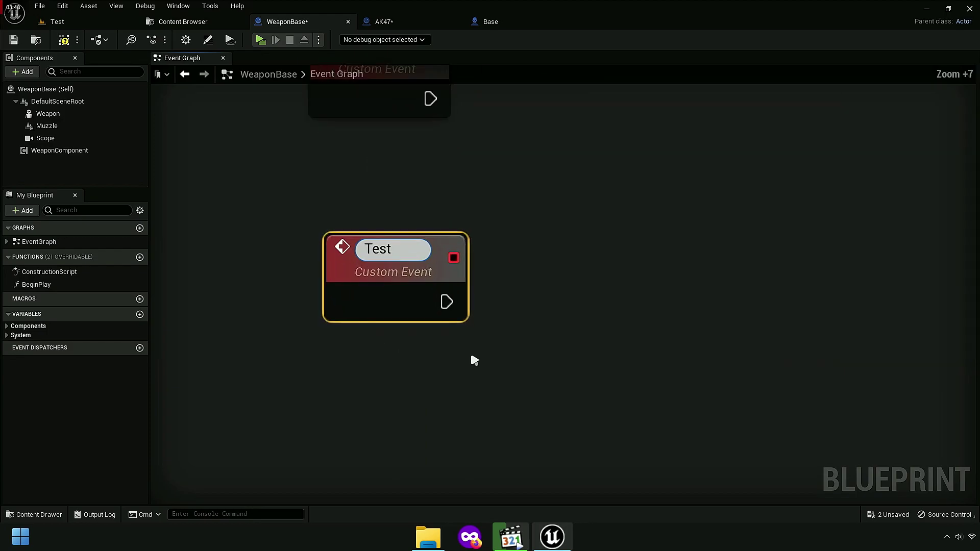
click(548, 417)
Step: Place the Test event beside Weapon Component and wire it to Fire Check
scroll(299, 367, down, 2)
drag(269, 354, 643, 255)
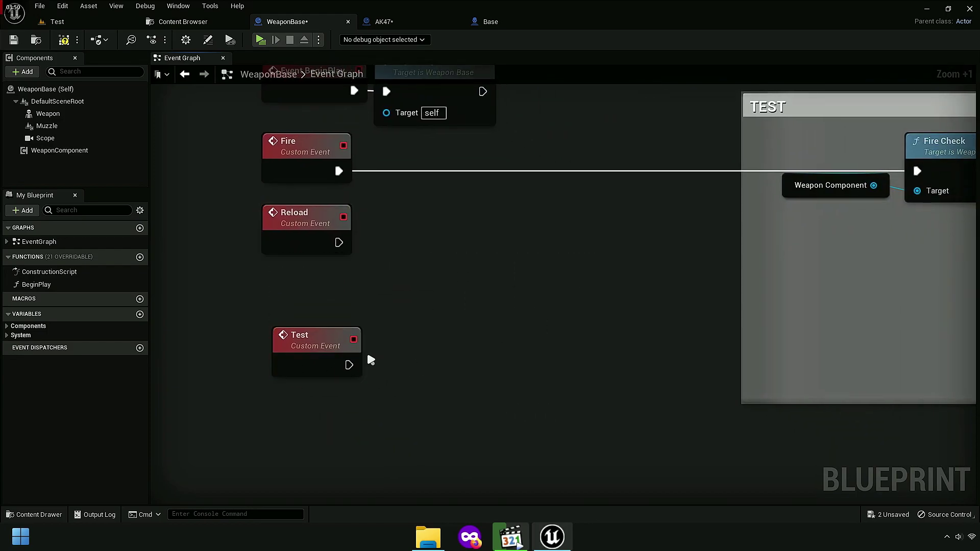
drag(341, 366, 709, 222)
scroll(709, 222, up, 3)
drag(378, 381, 366, 313)
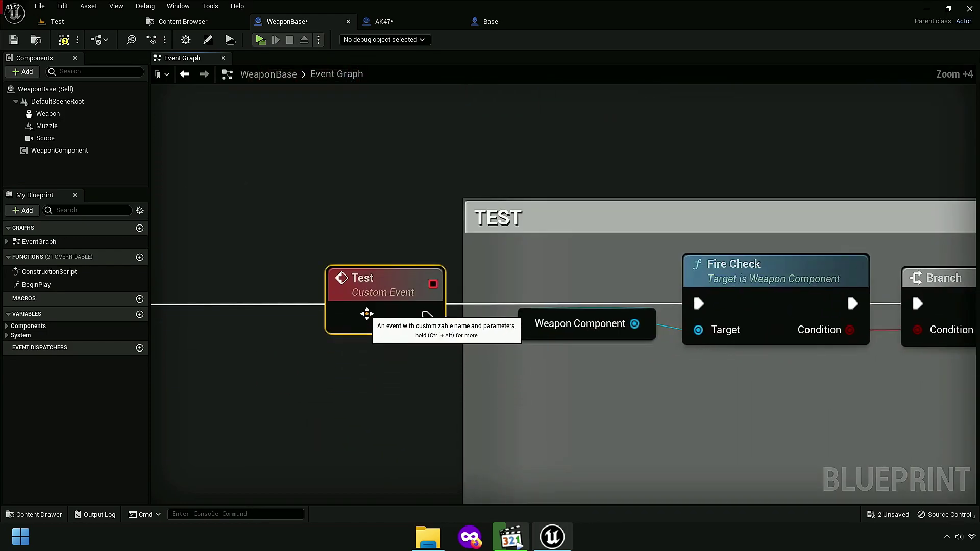
drag(427, 317, 713, 304)
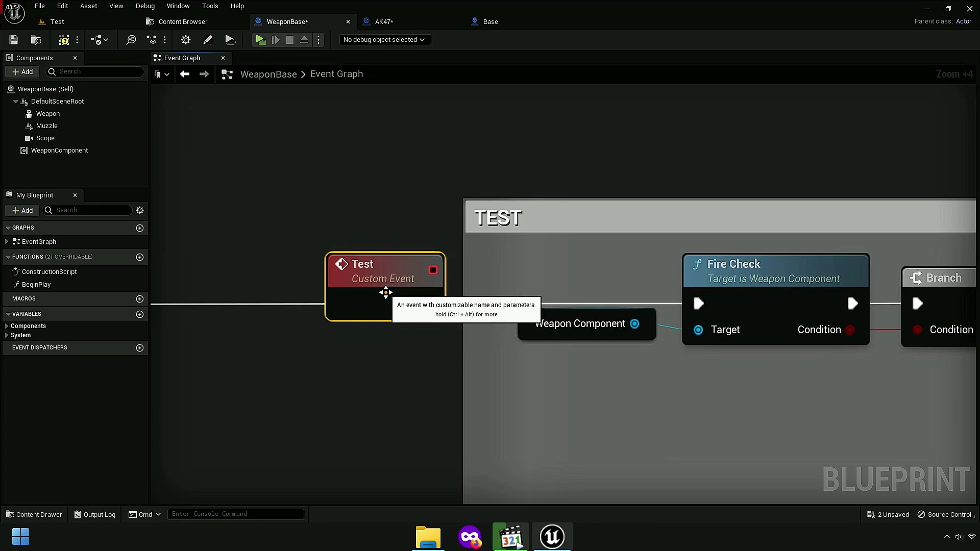
Step: Review the BeginPlay, Fire and Reload events, then select the Line Trace node
right_drag(516, 319, 965, 302)
click(420, 301)
click(448, 335)
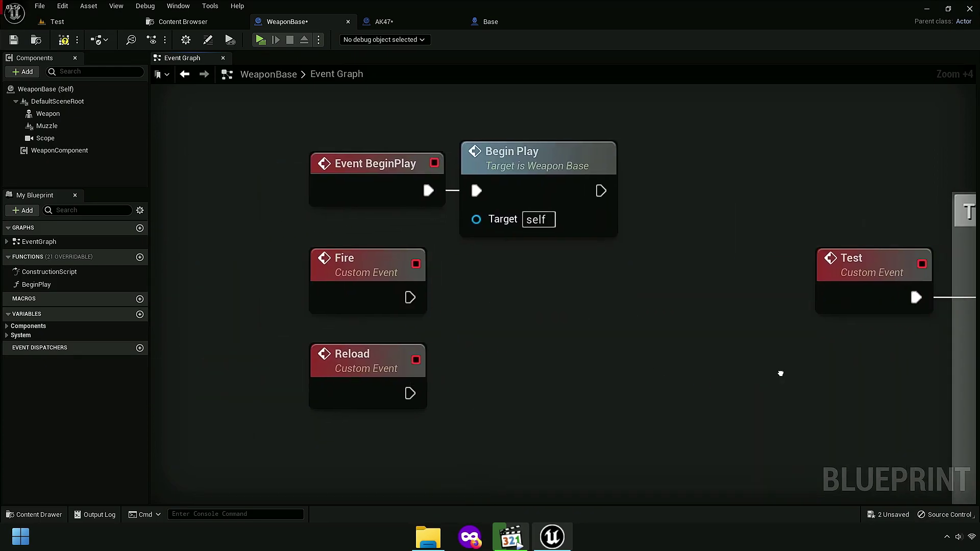
right_drag(781, 372, 479, 364)
scroll(548, 357, down, 4)
right_drag(550, 357, 340, 337)
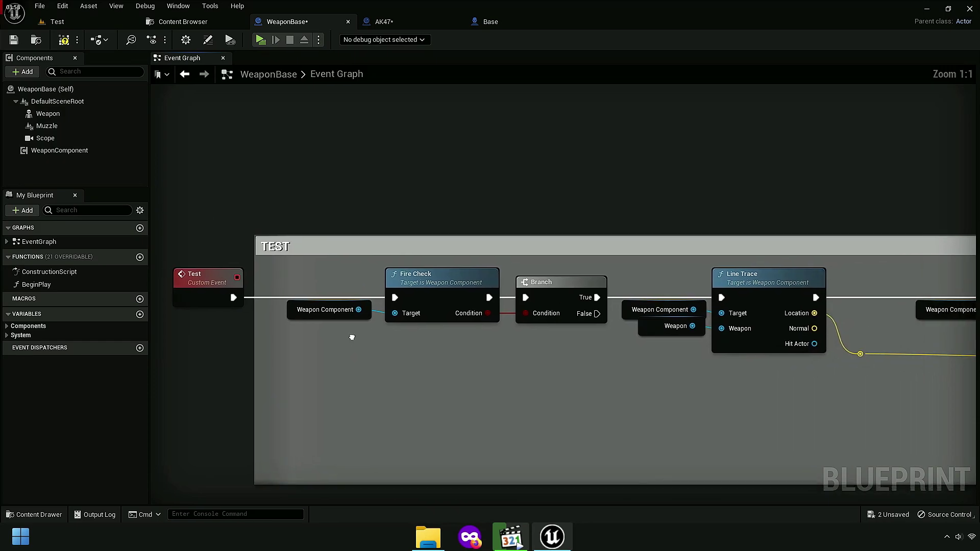
click(721, 282)
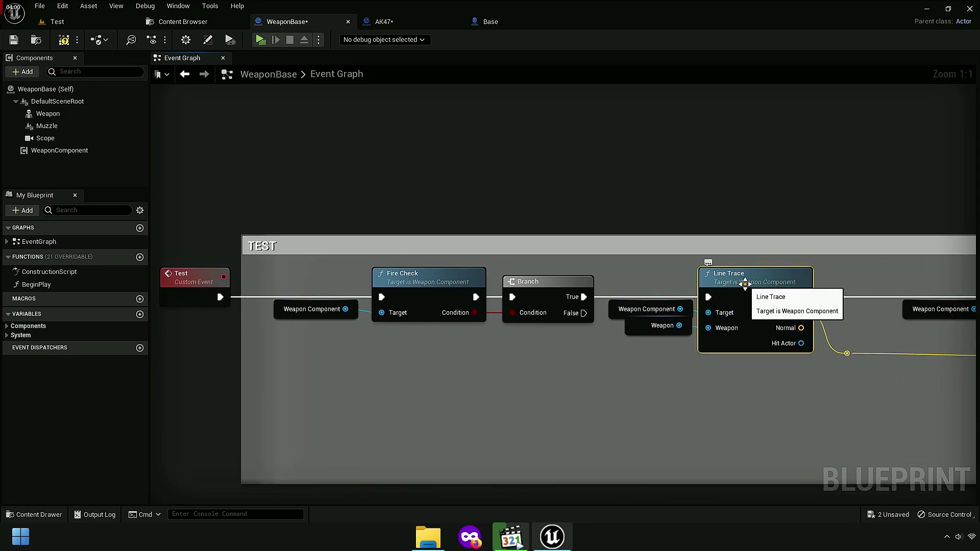
Step: Open WeaponComponent's Line Trace function and select its Camera Trace node
double_click(768, 349)
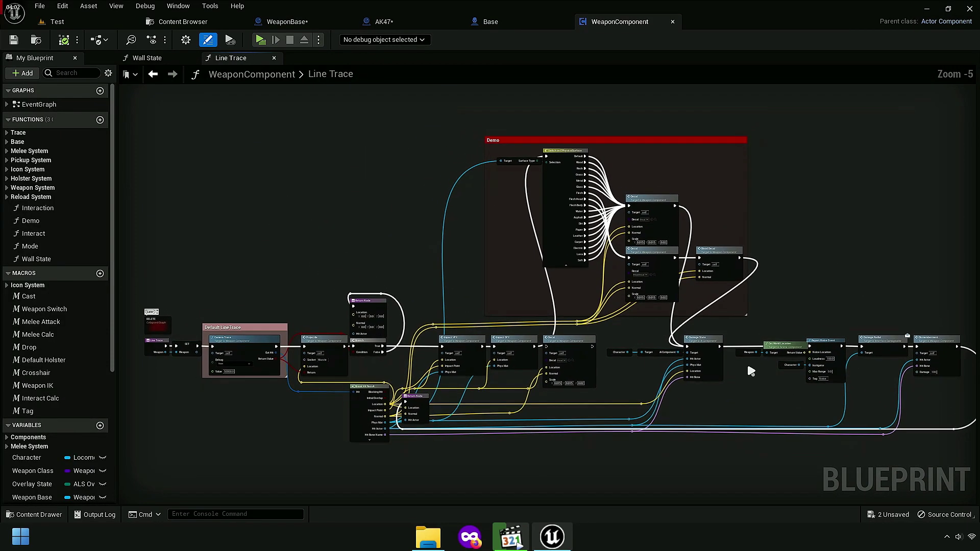
right_drag(259, 269, 521, 228)
scroll(387, 188, up, 4)
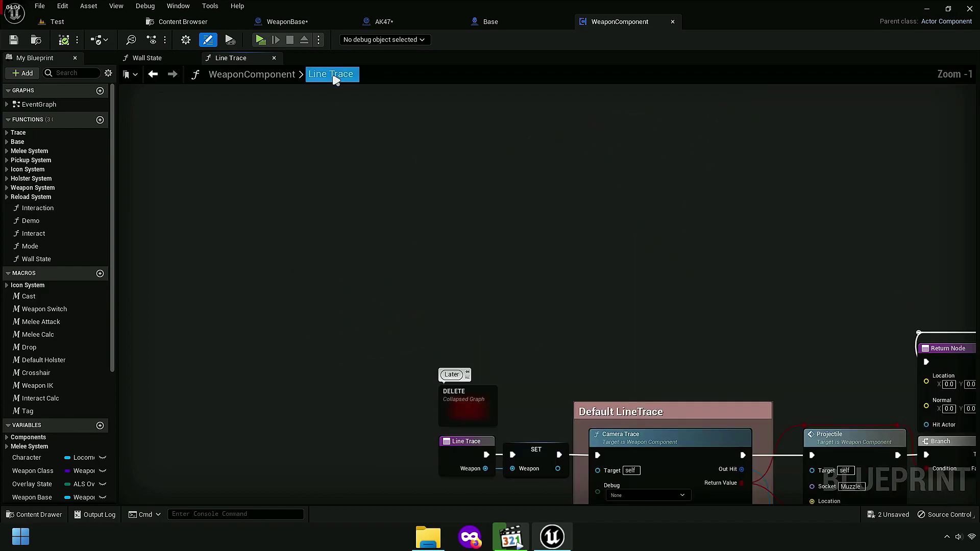
right_drag(547, 296, 374, 60)
scroll(422, 203, up, 5)
click(413, 173)
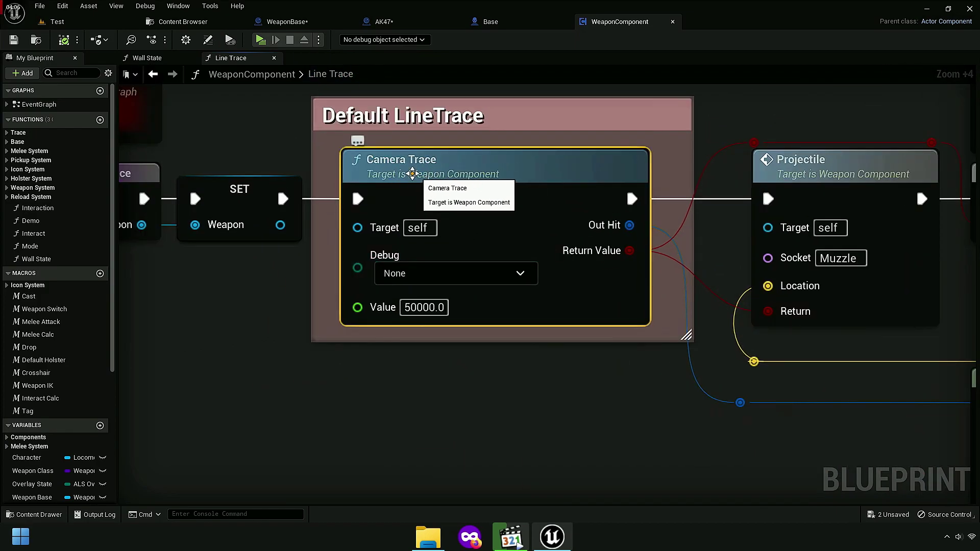
Step: Inspect the Camera Trace function graph's trace and camera nodes, then close it
click(11, 132)
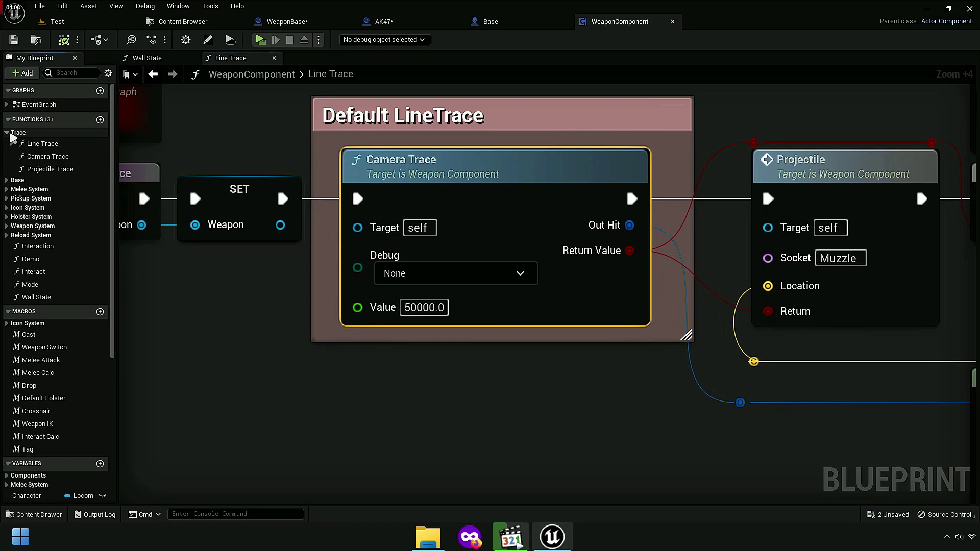
click(49, 156)
right_click(56, 158)
click(58, 164)
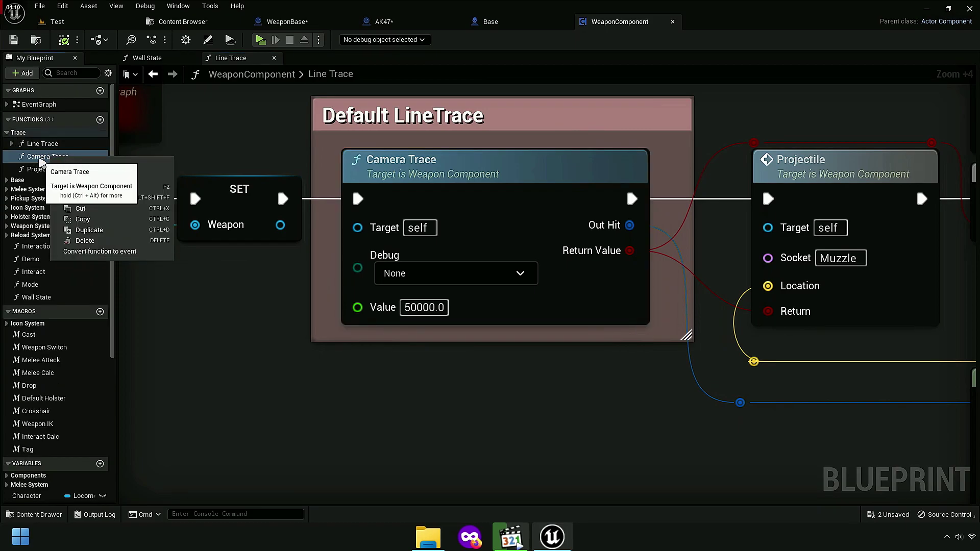
right_drag(796, 255, 543, 246)
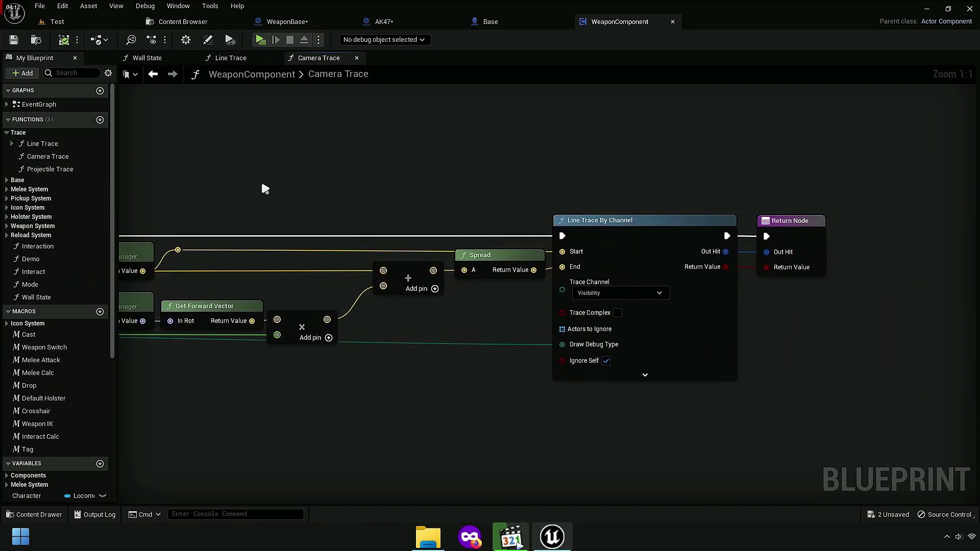
right_drag(265, 189, 397, 102)
click(356, 57)
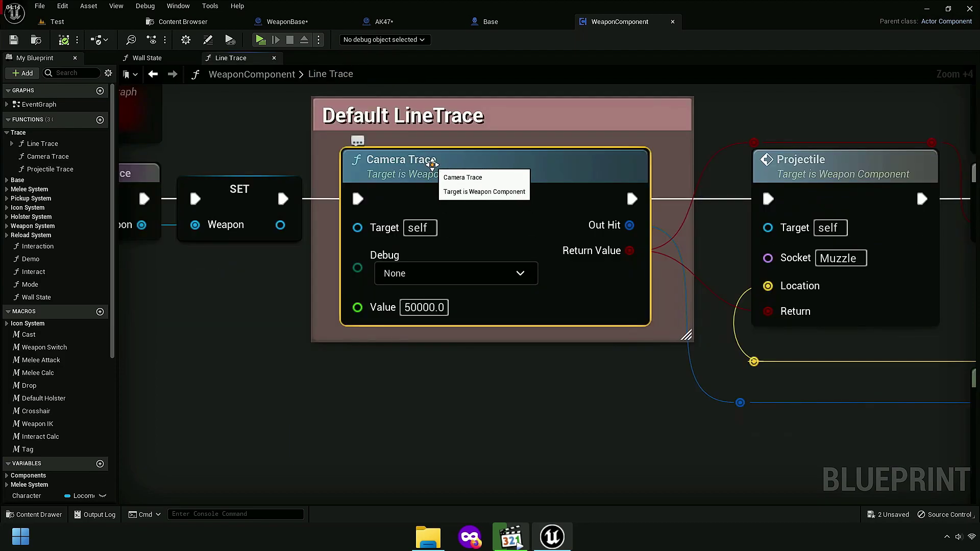
Step: Copy the Camera Trace node and return to the WeaponBase blueprint
right_click(433, 165)
click(479, 208)
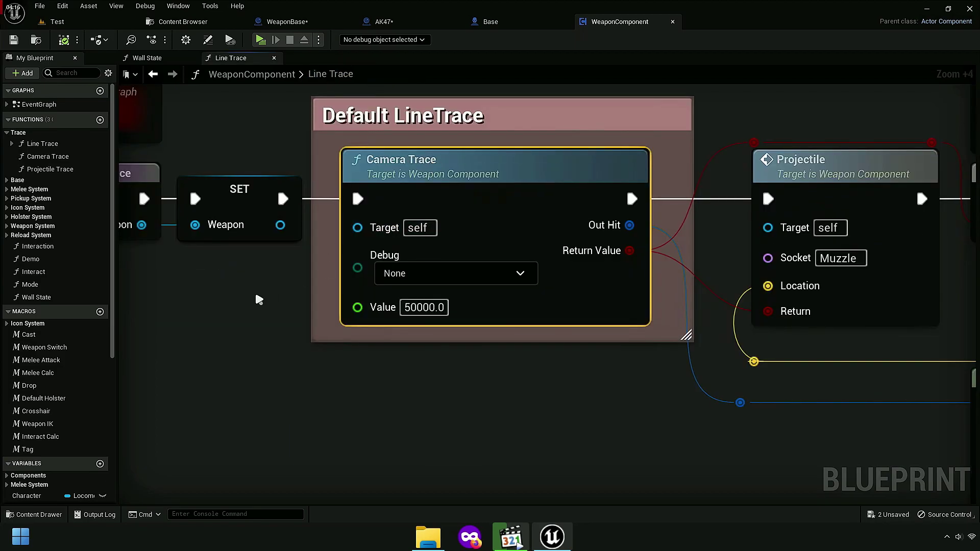
right_drag(256, 300, 351, 318)
click(47, 156)
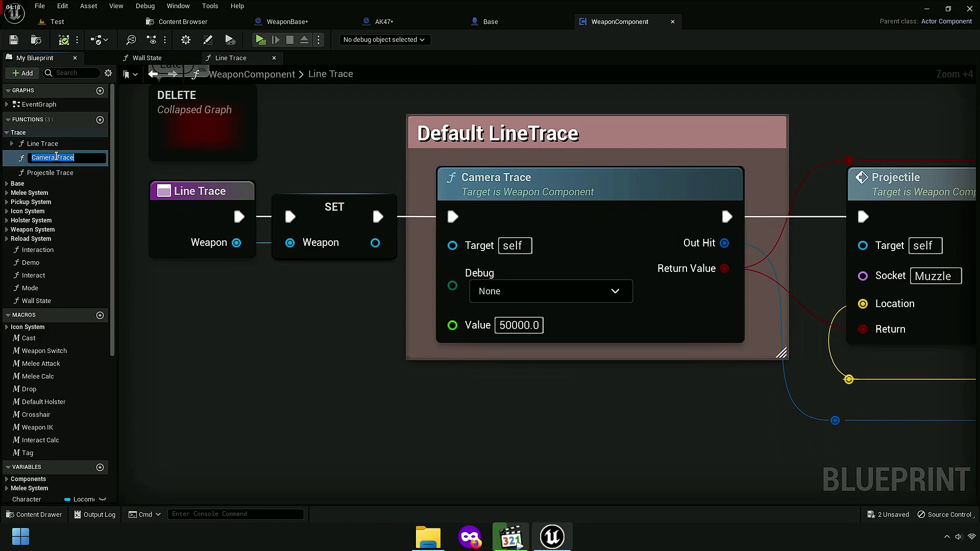
right_click(56, 157)
click(82, 186)
click(356, 320)
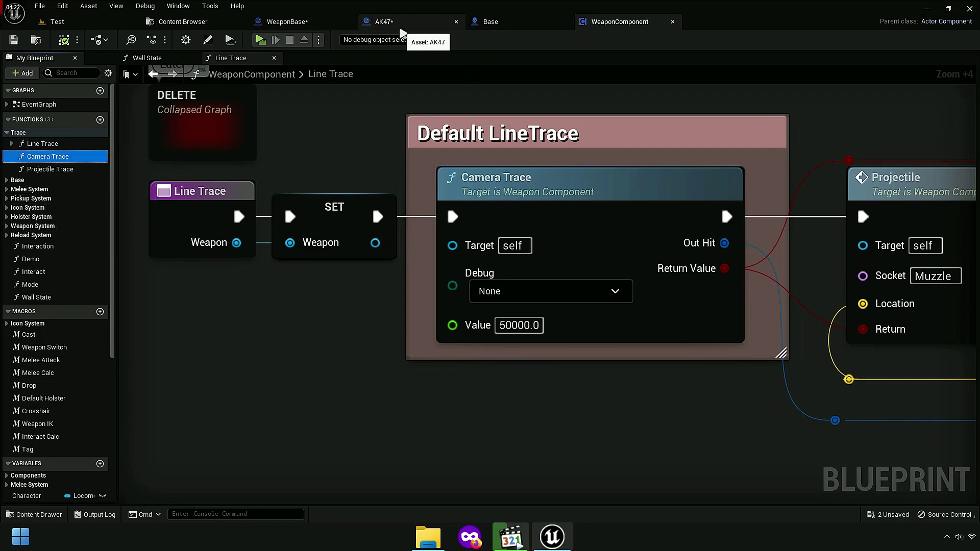
click(284, 23)
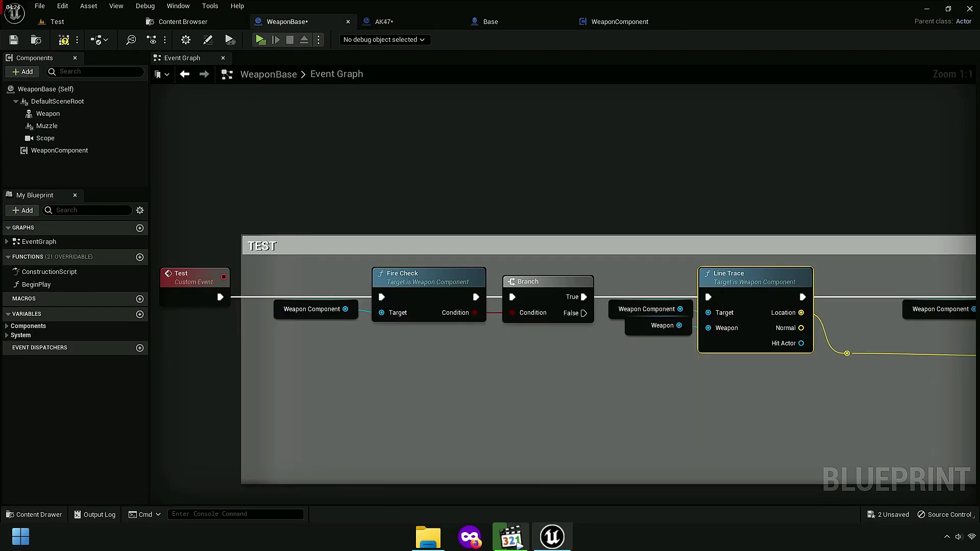
Step: Move the Test event above the TEST block and add a Weapon Component Camera Trace call
right_drag(299, 161, 482, 212)
scroll(488, 225, down, 3)
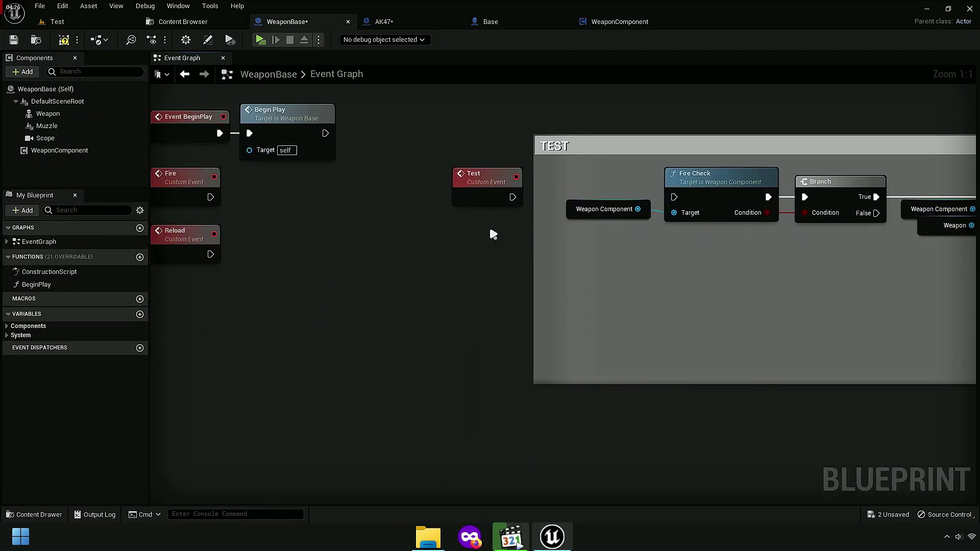
drag(485, 190, 514, 120)
scroll(401, 229, up, 5)
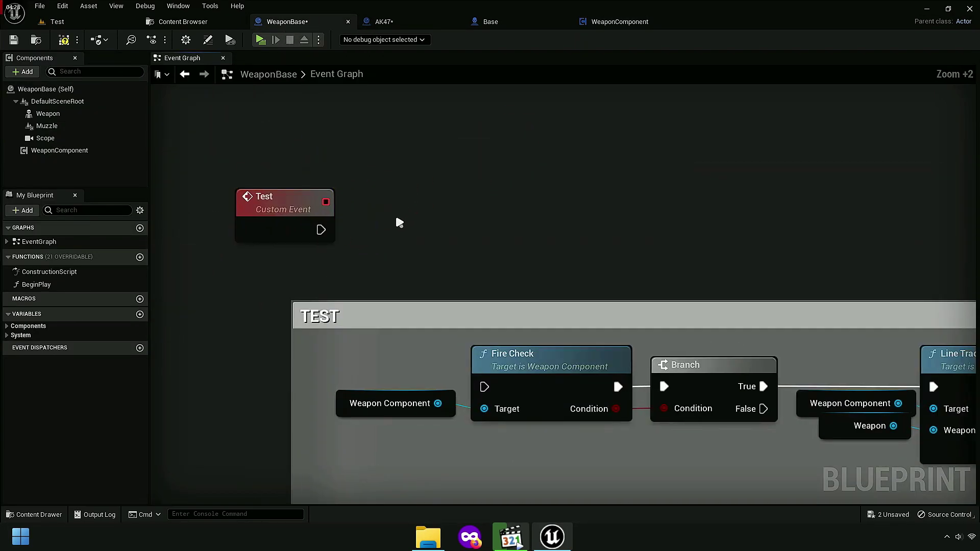
mouse_move(65, 166)
mouse_down()
mouse_move(408, 192)
mouse_move(507, 186)
mouse_move(551, 150)
mouse_up()
text(camera trace)
click(564, 261)
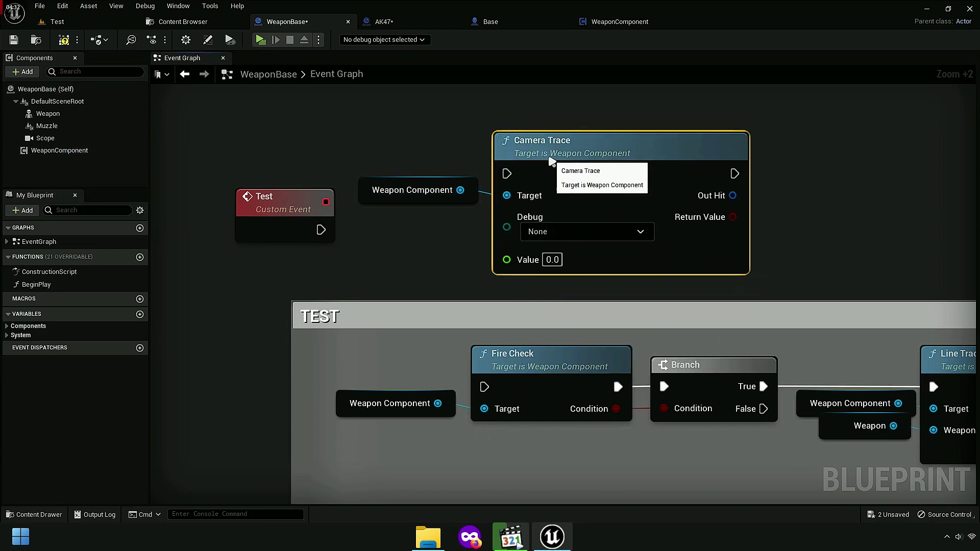
Step: Connect Test to Camera Trace and set its debug drawing to For Duration
drag(321, 227, 323, 228)
drag(265, 201, 266, 148)
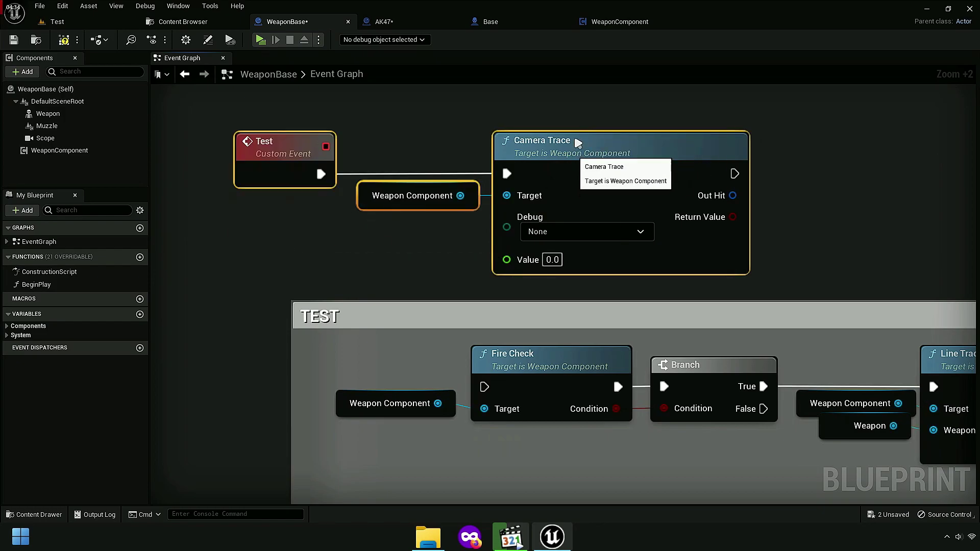
right_drag(370, 242, 321, 303)
click(510, 259)
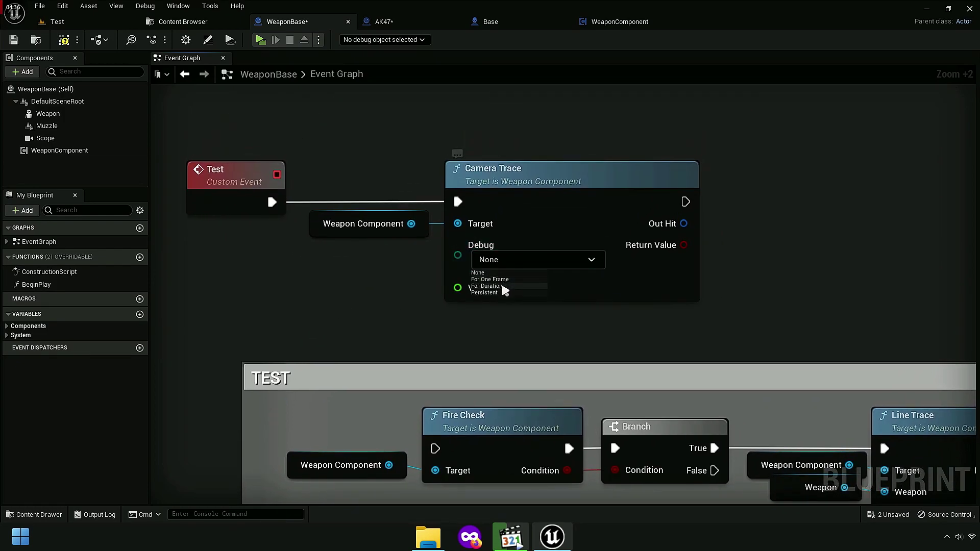
click(486, 286)
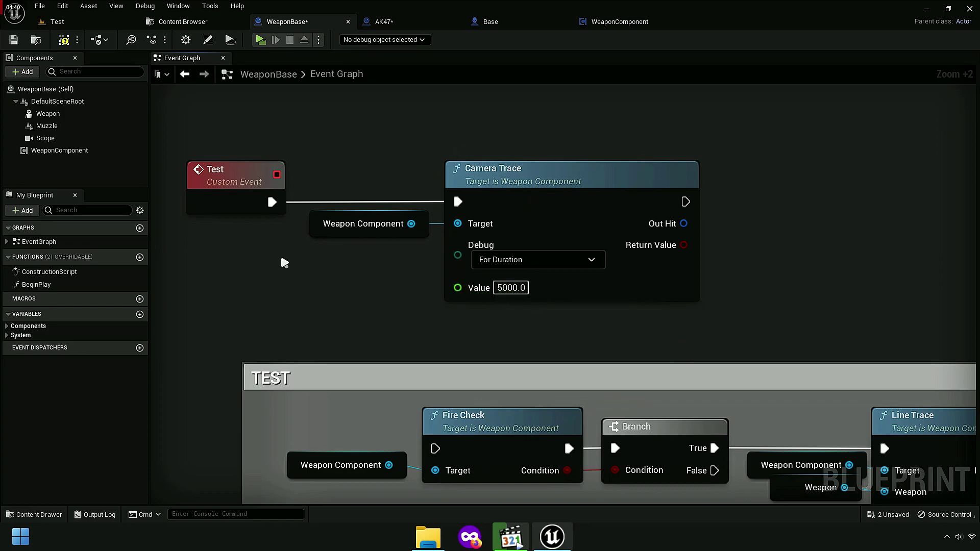
right_drag(280, 260, 319, 267)
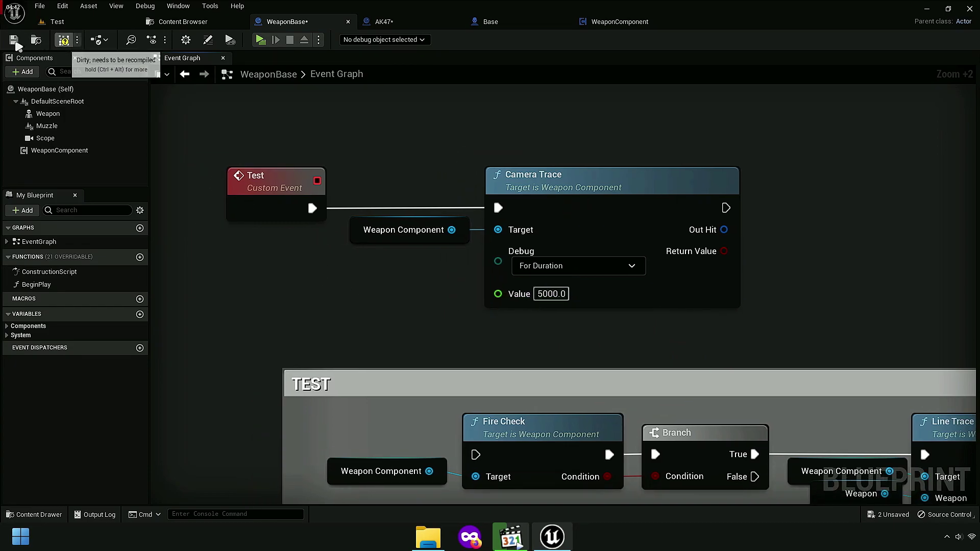
Step: Compile WeaponBase, close WeaponComponent, and switch to Base's Fire State graph
click(16, 45)
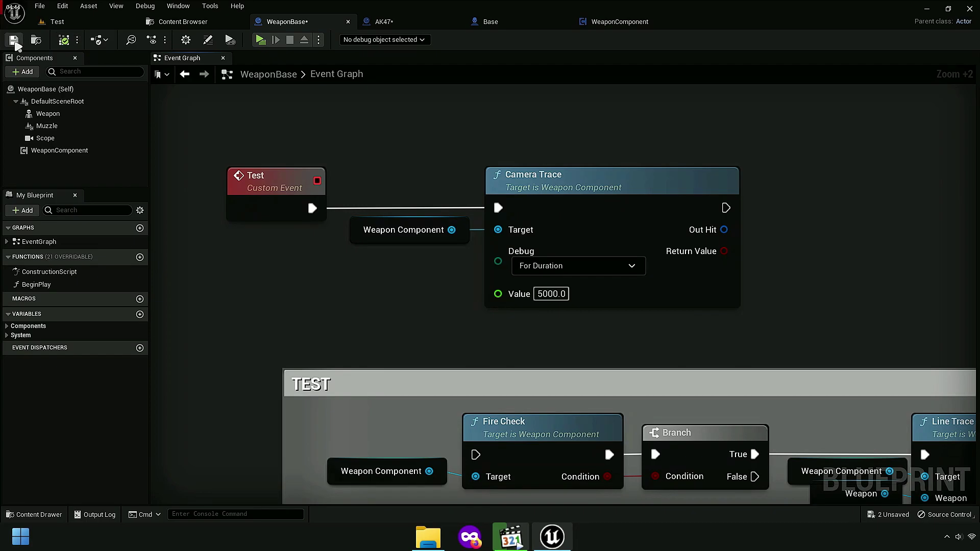
click(673, 21)
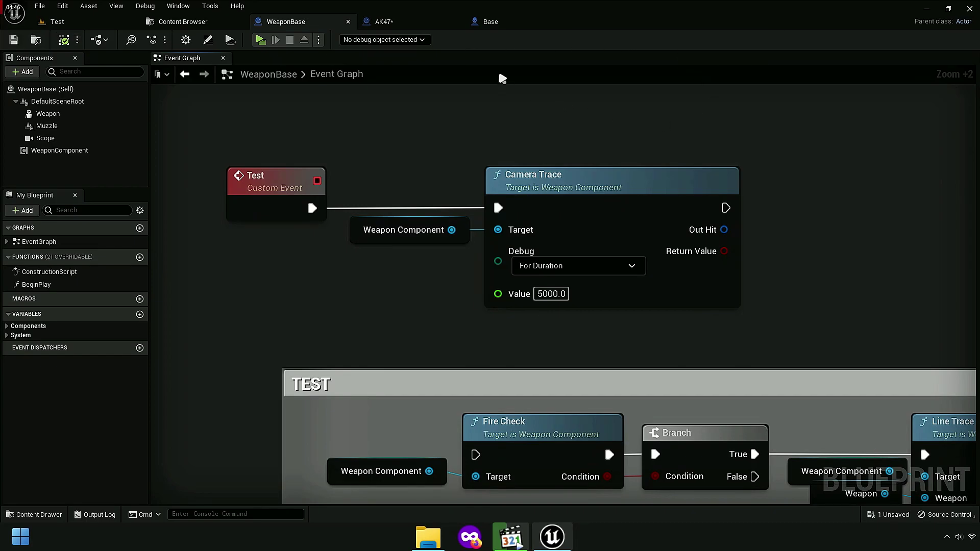
click(502, 26)
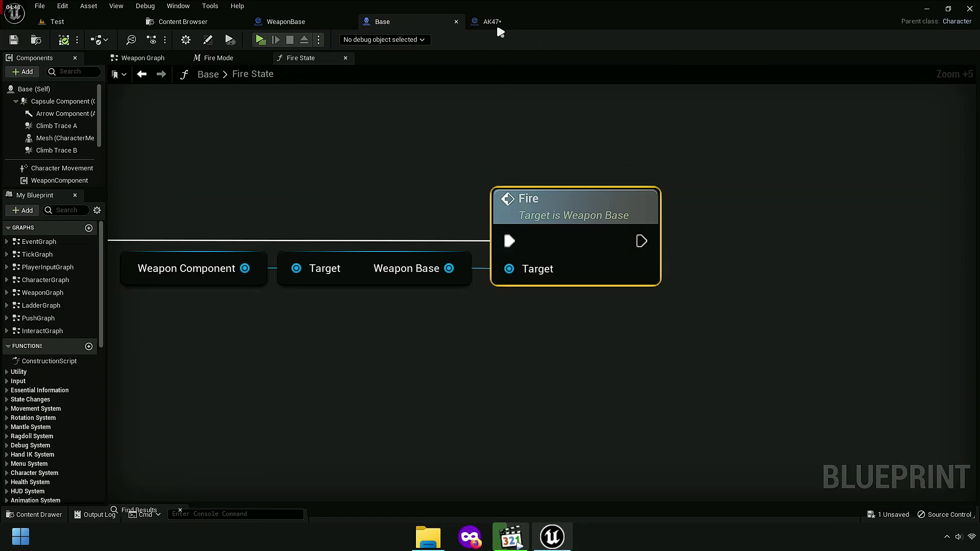
Step: In Base's Fire State, disconnect the Fire call from the Branch True output
click(497, 24)
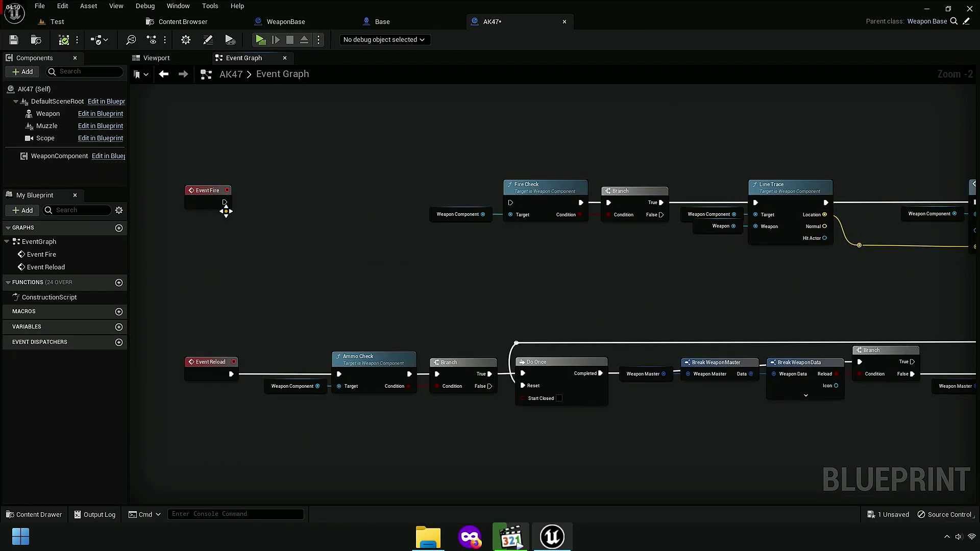
click(403, 25)
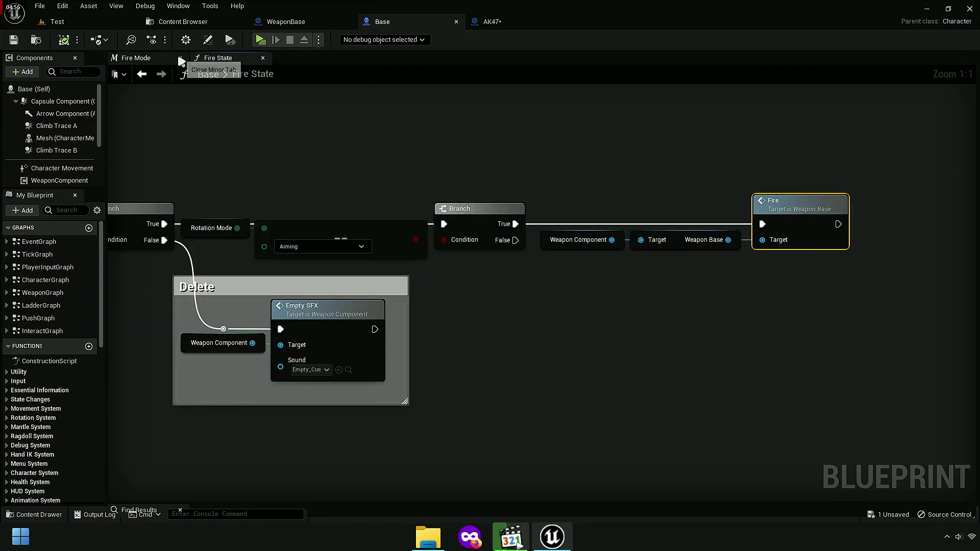
click(180, 57)
scroll(652, 287, up, 3)
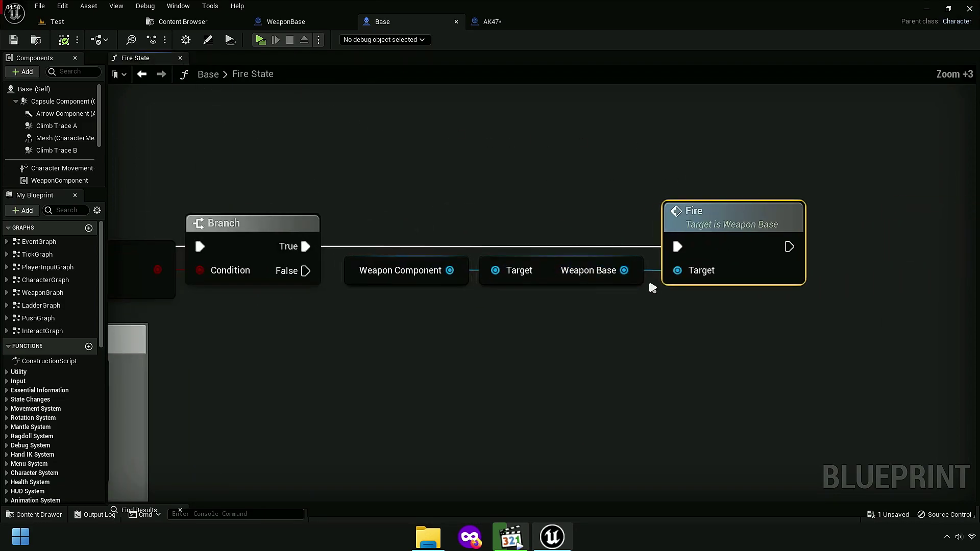
right_click(687, 253)
click(705, 279)
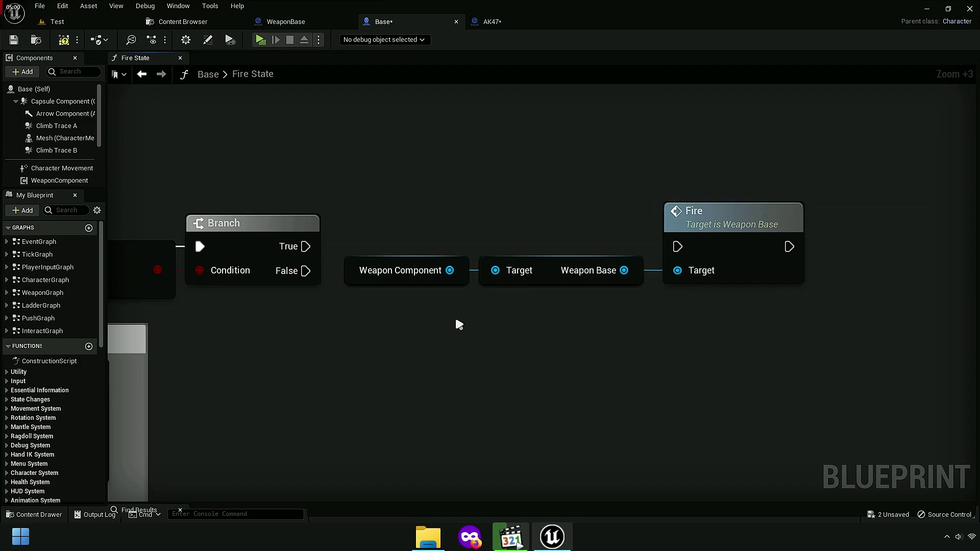
mouse_move(455, 322)
right_down()
mouse_move(496, 324)
mouse_move(496, 291)
right_up()
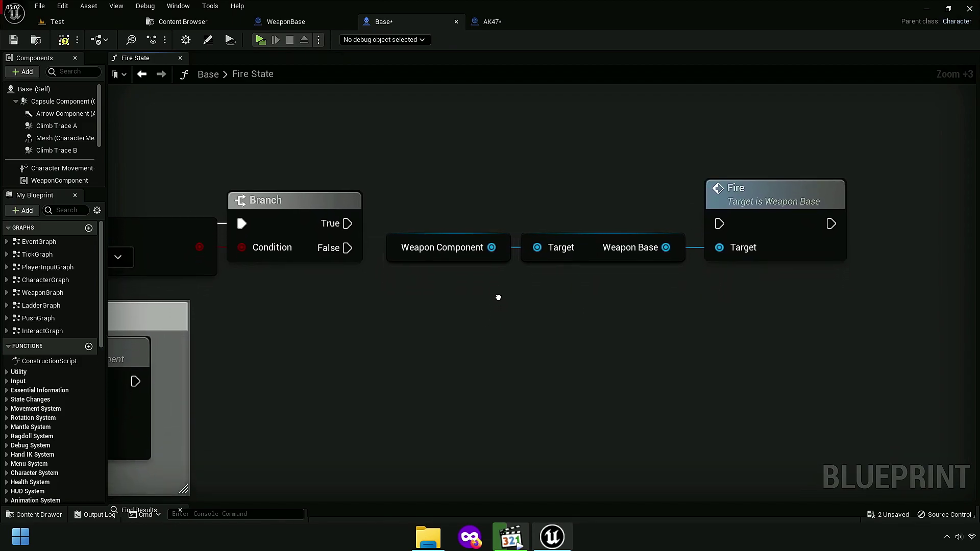
Step: Paste Weapon Component and Weapon Base nodes and connect a Test call to Branch True
drag(469, 281, 533, 235)
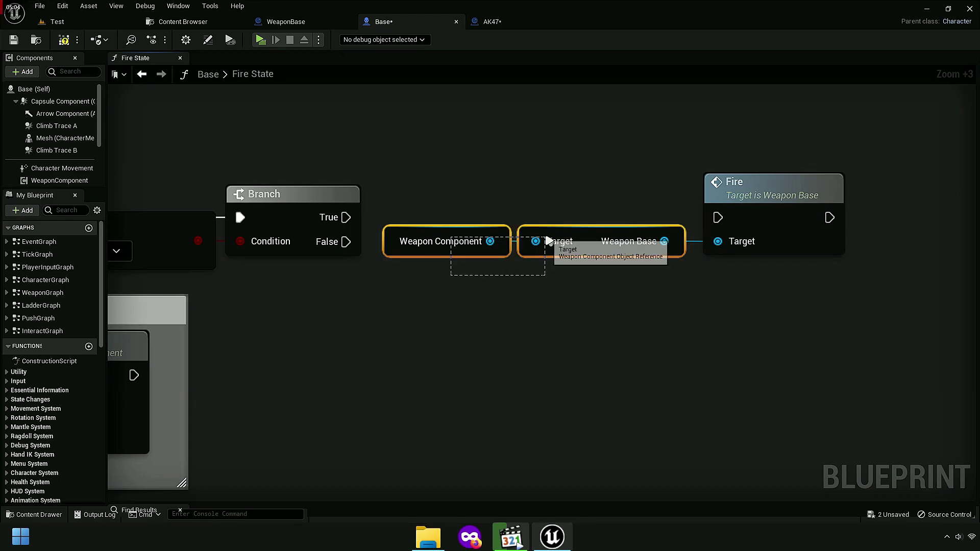
click(442, 153)
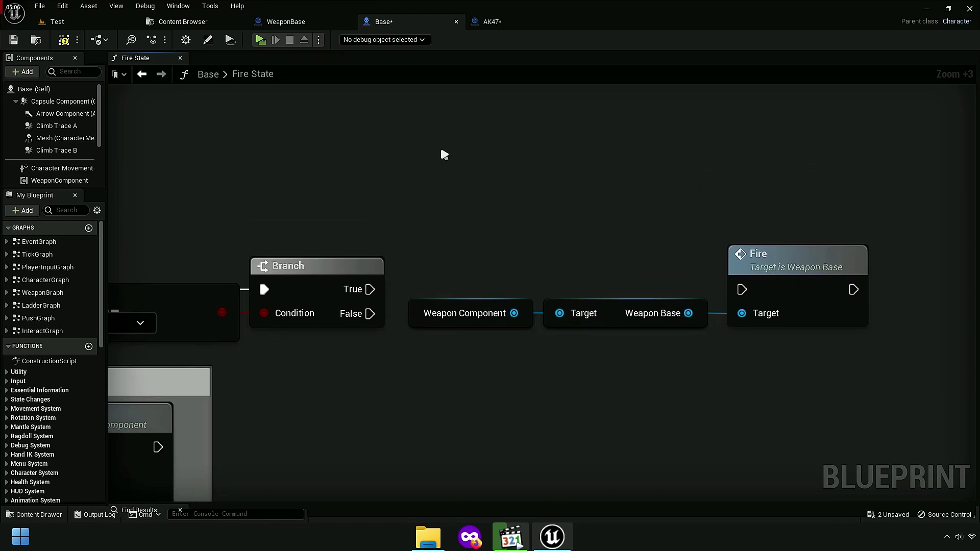
right_drag(442, 153, 345, 170)
key(ctrl+v)
scroll(549, 201, up, 2)
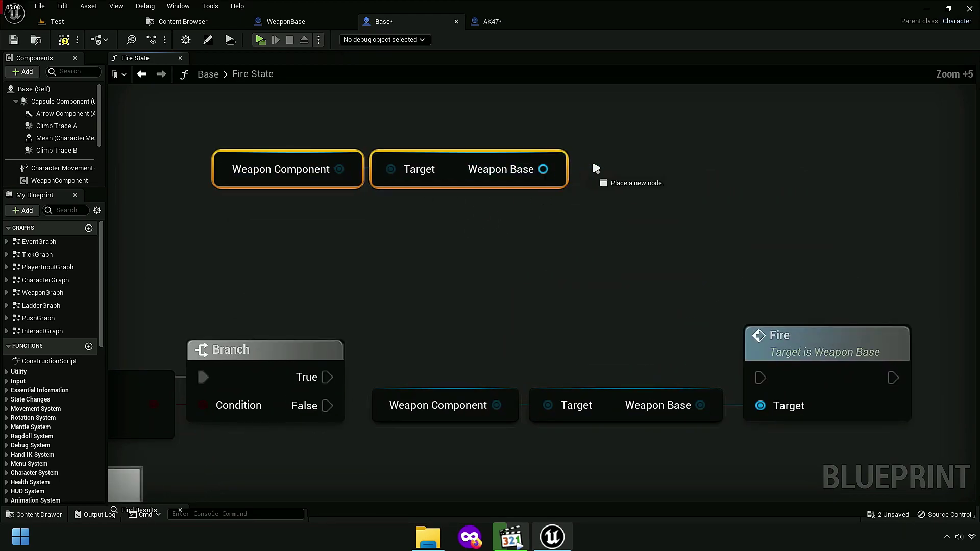
mouse_move(543, 169)
mouse_down()
mouse_move(603, 165)
mouse_move(634, 135)
mouse_up()
text(test)
click(632, 214)
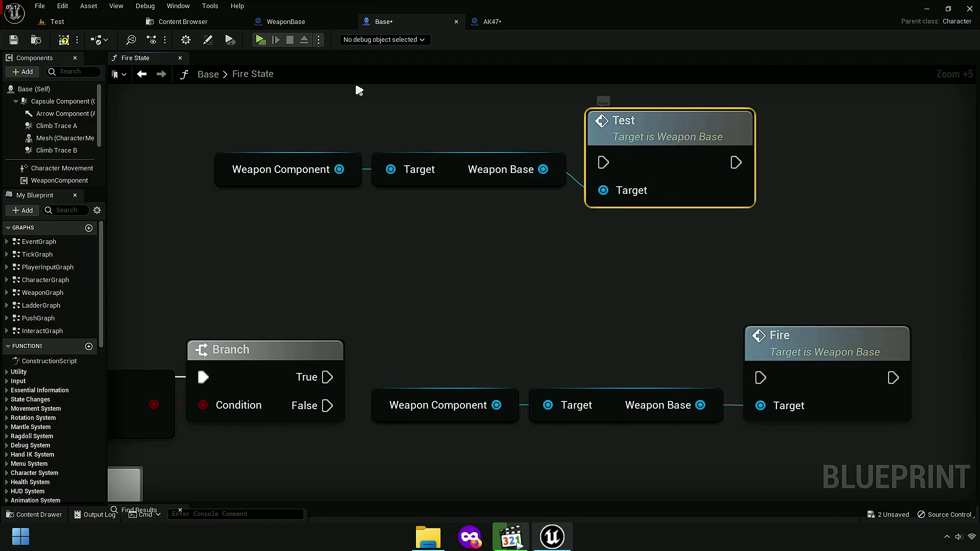
click(278, 21)
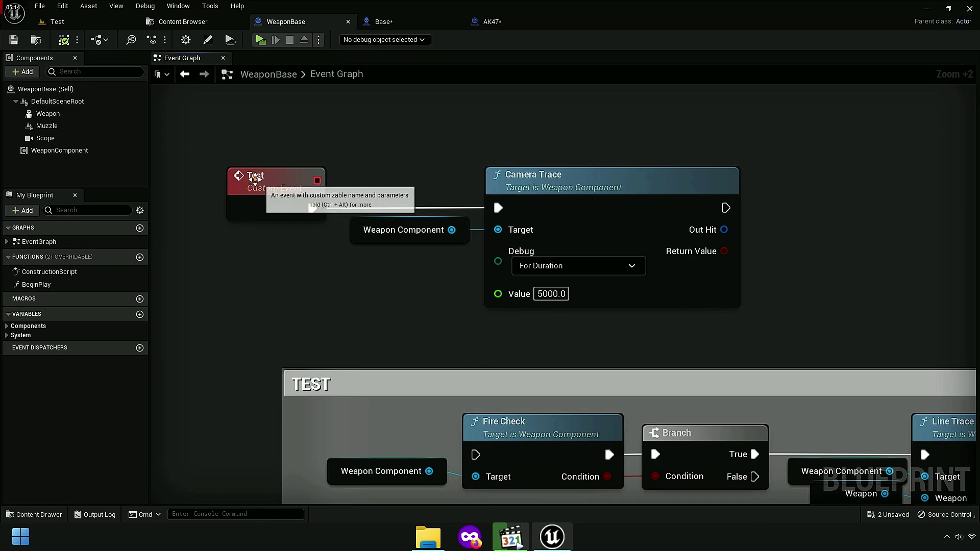
click(384, 21)
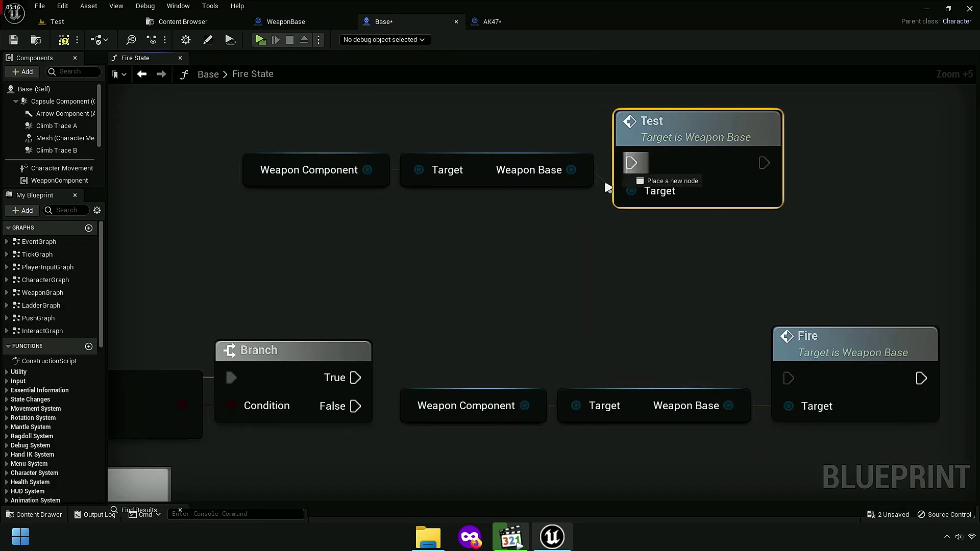
drag(369, 381, 357, 381)
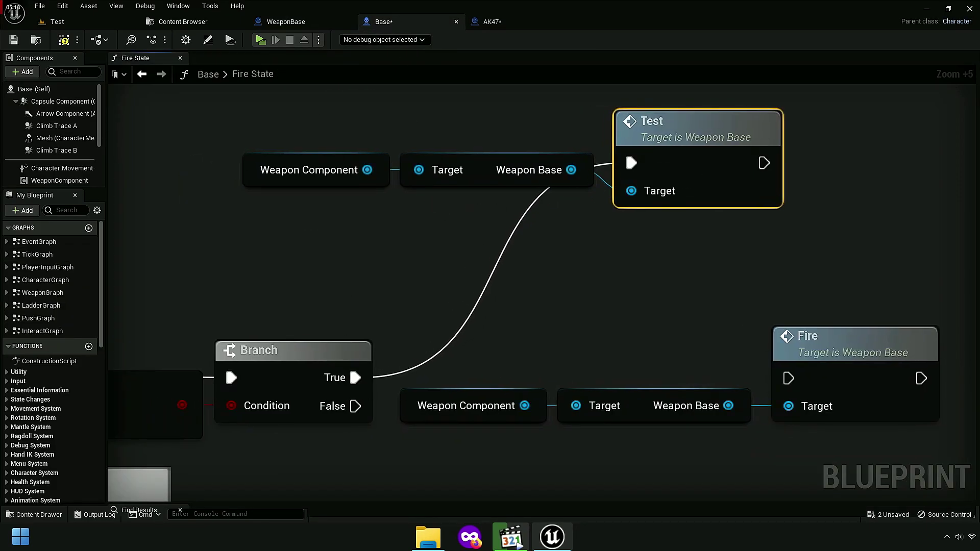
Step: Group the Weapon Component, Weapon Base and Test nodes in a DELETE comment
scroll(356, 382, down, 4)
scroll(546, 247, up, 1)
mouse_move(485, 218)
mouse_down()
mouse_move(725, 248)
mouse_move(726, 221)
mouse_up()
key(c)
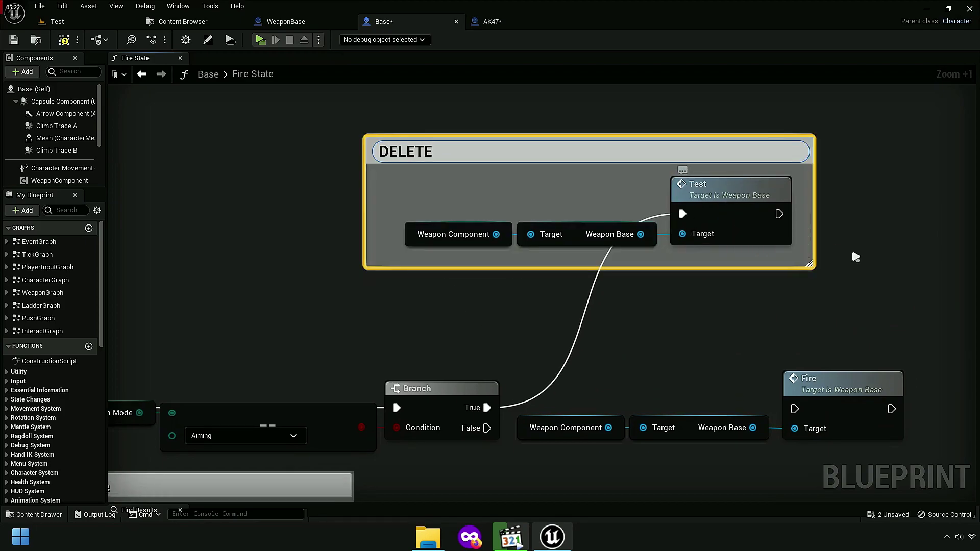
click(298, 223)
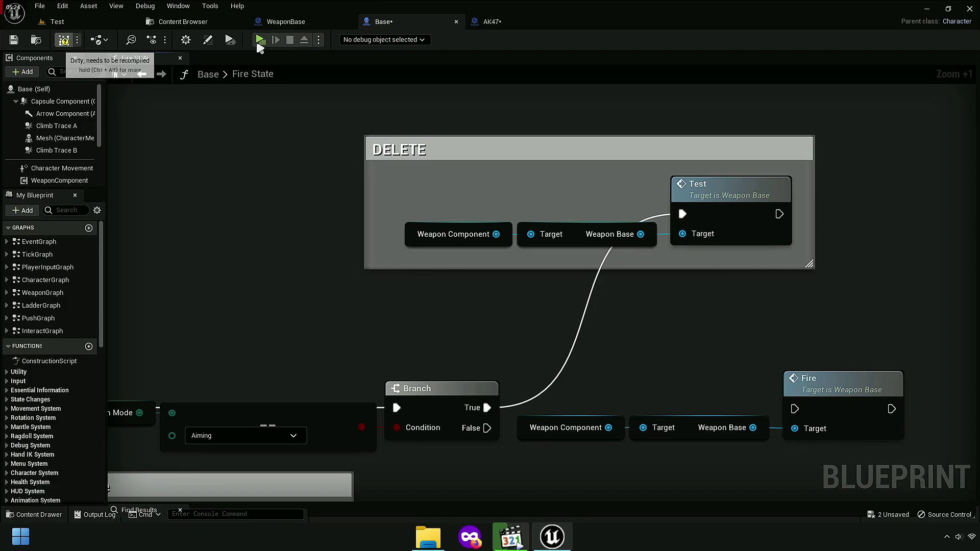
Step: Compile Base and play-test by picking up and firing the AK47 several times
click(258, 44)
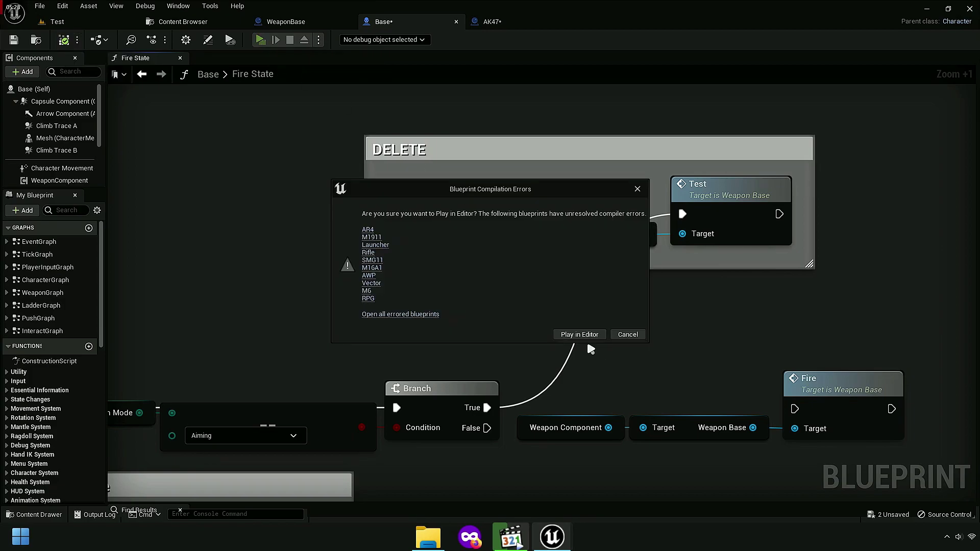
click(579, 334)
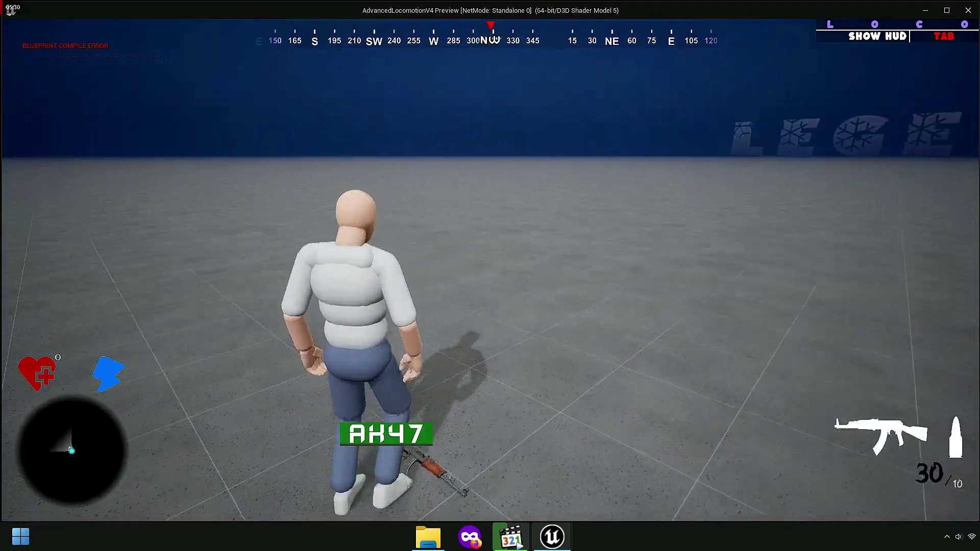
key(e)
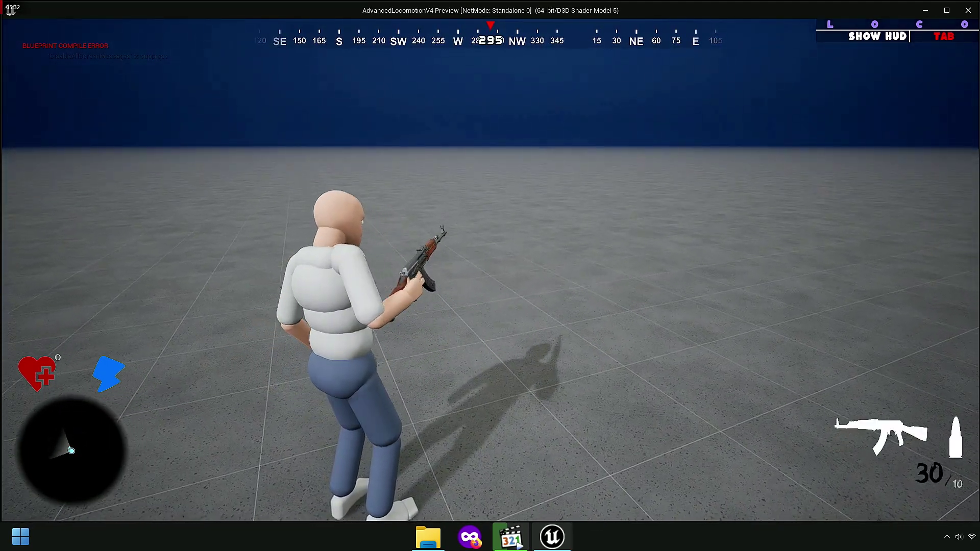
right_drag(489, 275, 489, 271)
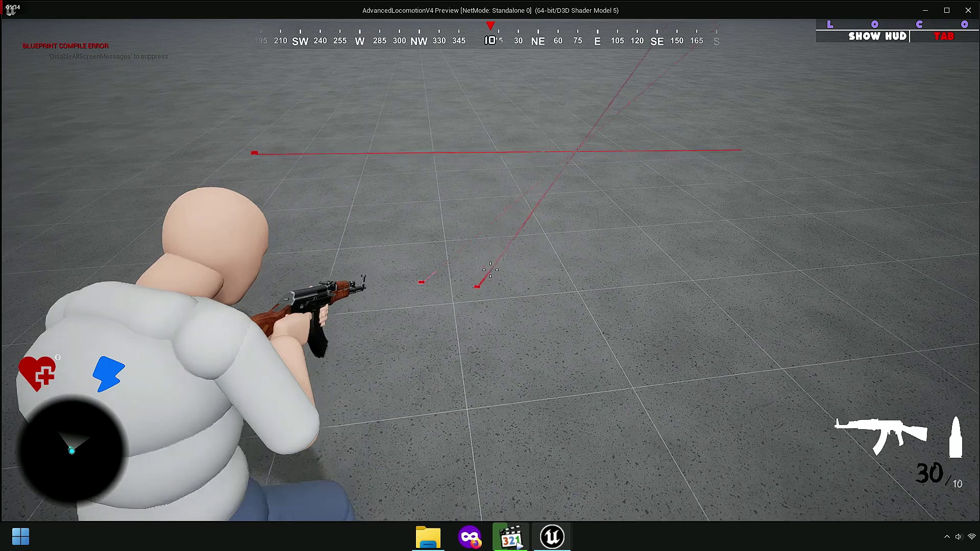
click(490, 270)
click(490, 269)
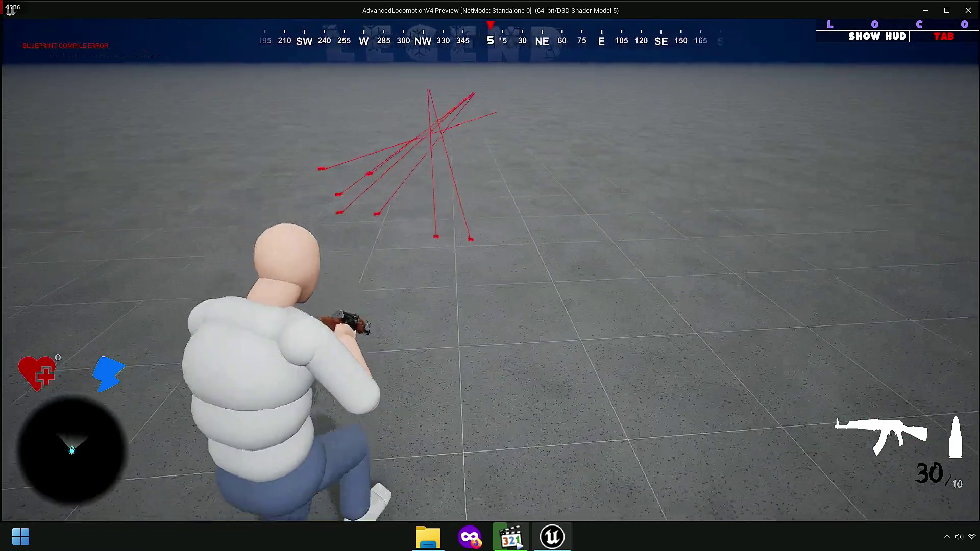
click(490, 276)
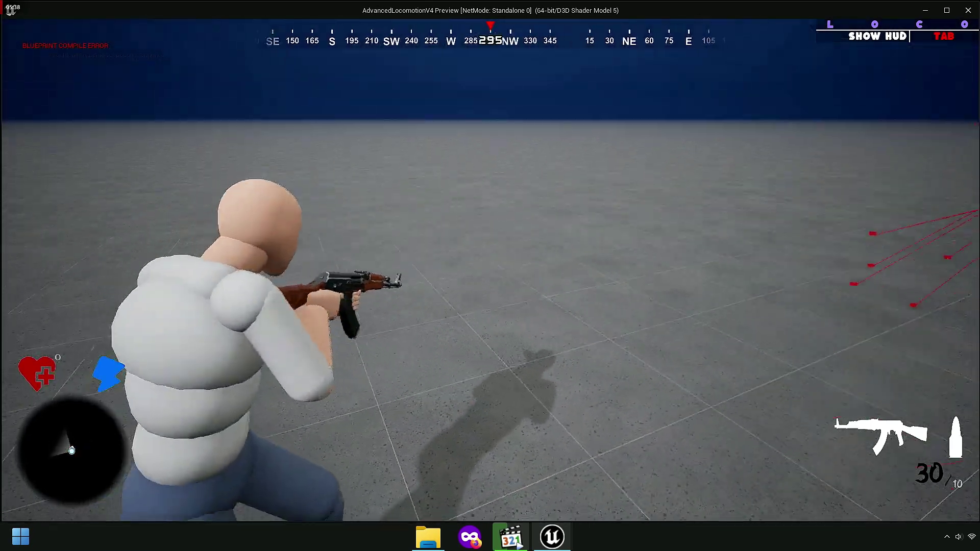
click(490, 275)
key(Escape)
Step: Save all assets and look over the AK47 and Fire State graphs
click(189, 23)
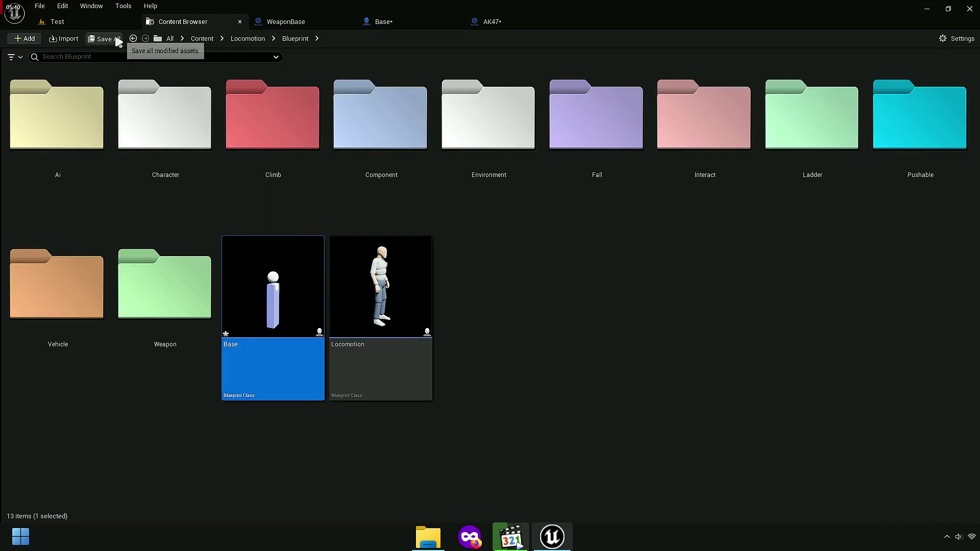
click(108, 39)
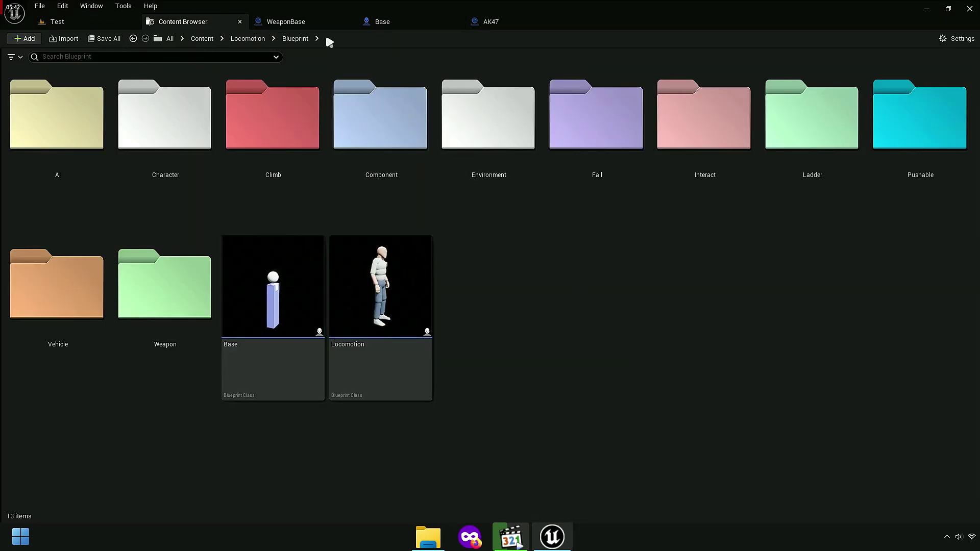
click(483, 23)
right_drag(518, 245, 415, 343)
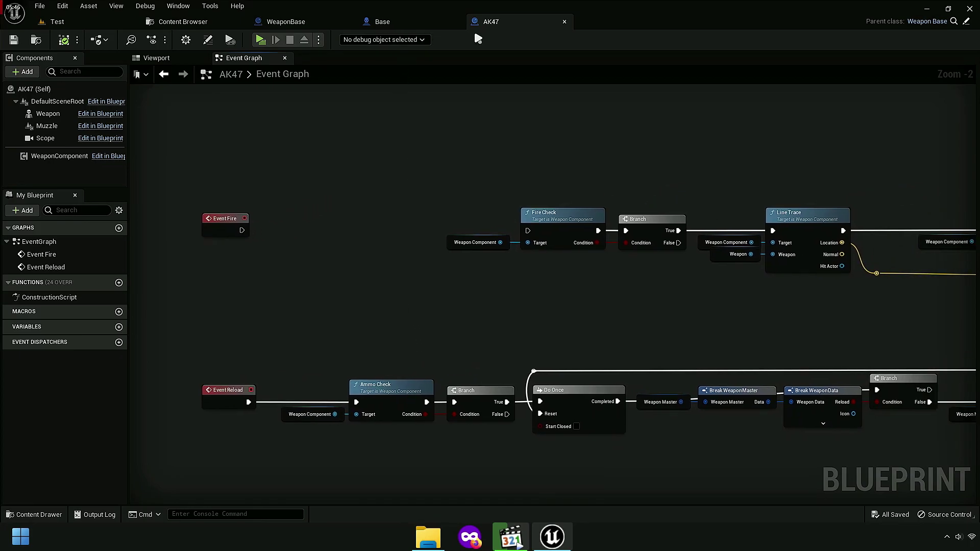
click(391, 24)
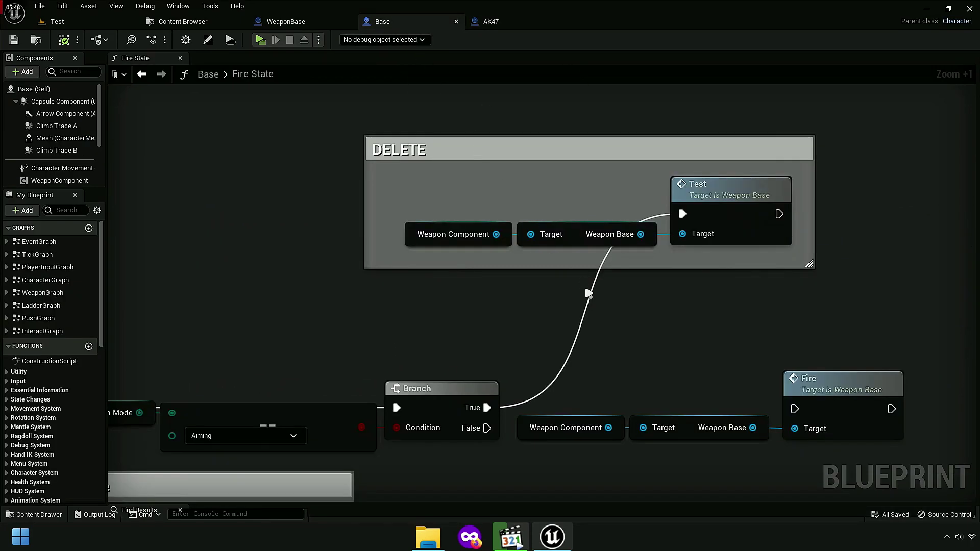
right_drag(588, 293, 463, 271)
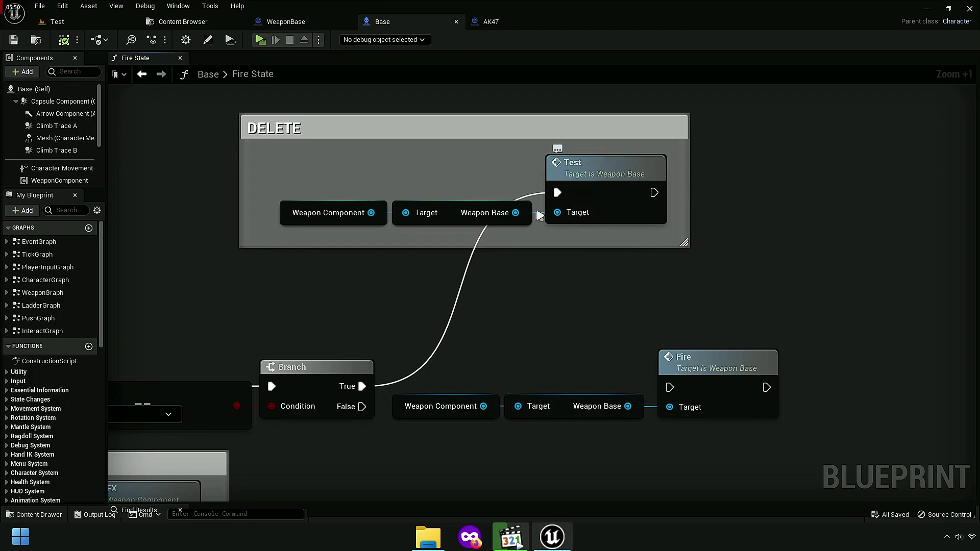
Step: In WeaponBase, wire Test straight to Fire Check and delete Camera Trace with its Weapon Component
double_click(595, 171)
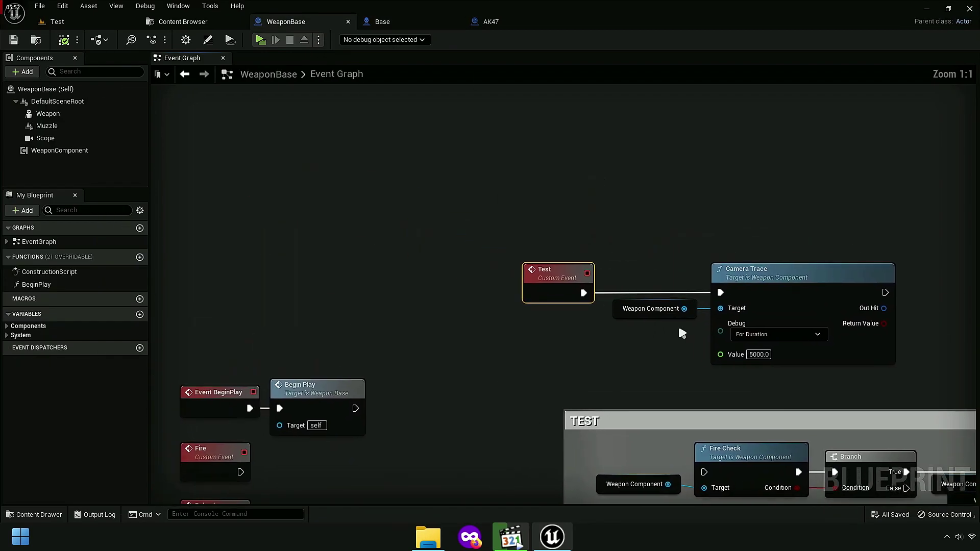
drag(338, 157, 519, 426)
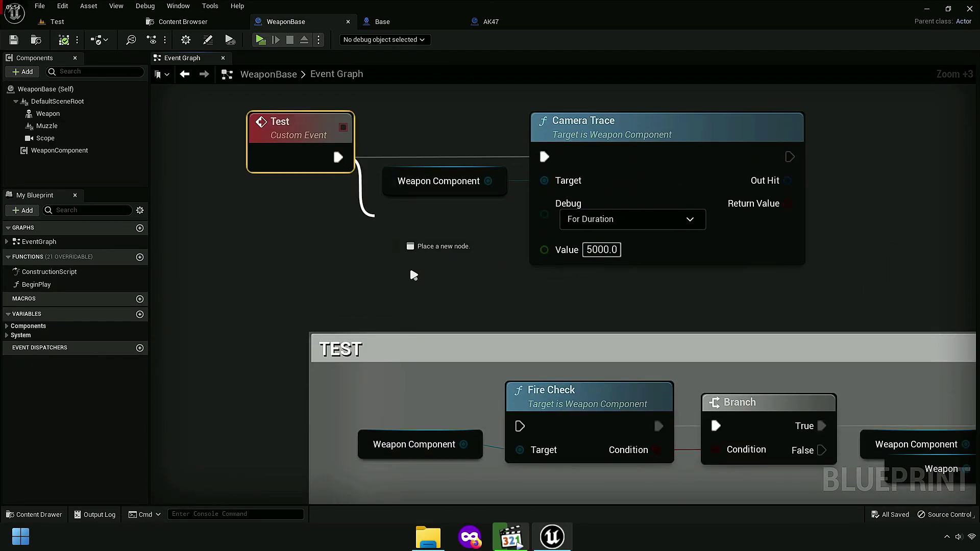
drag(447, 203, 619, 151)
right_click(619, 151)
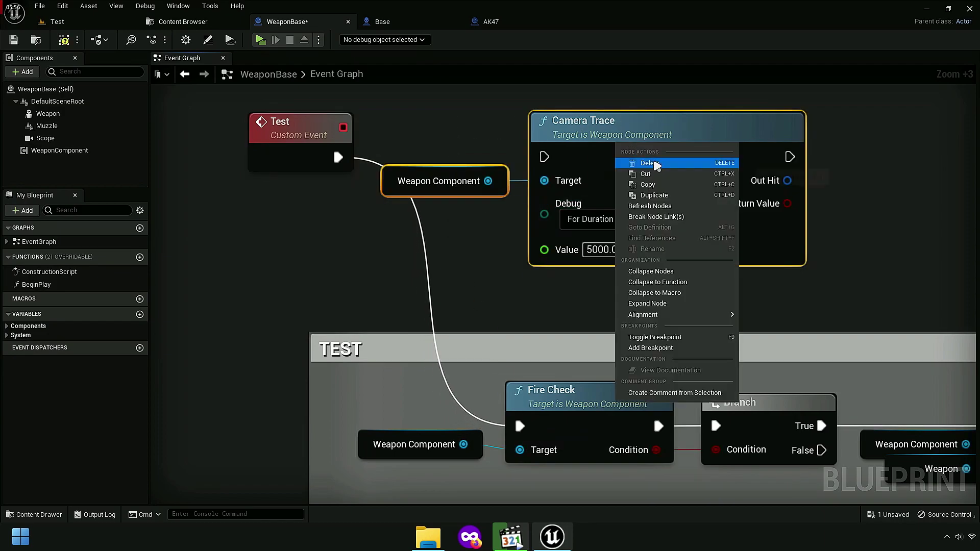
click(633, 161)
Step: Move the Test event nearer the TEST group, compile WeaponBase and start a play test
scroll(532, 240, down, 5)
right_drag(513, 242, 478, 251)
drag(372, 190, 414, 207)
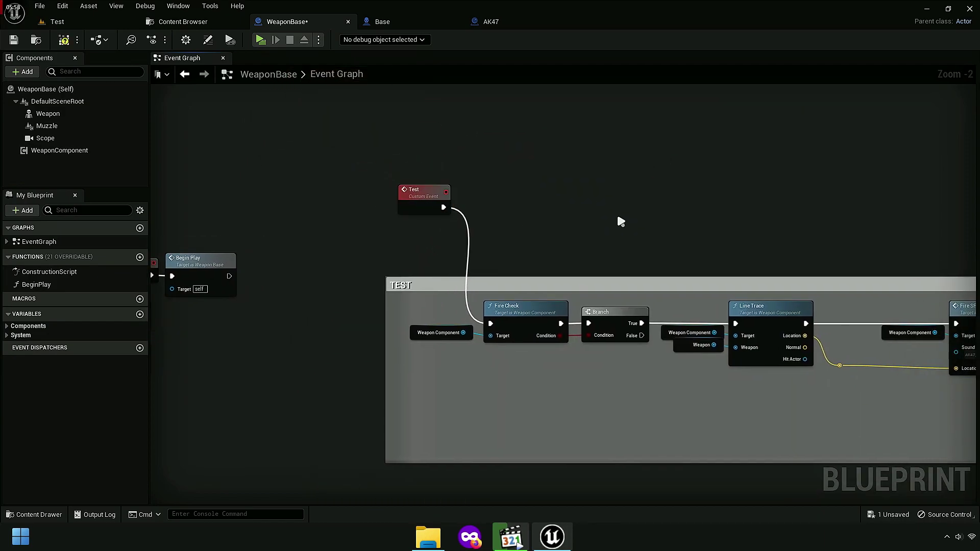
click(15, 47)
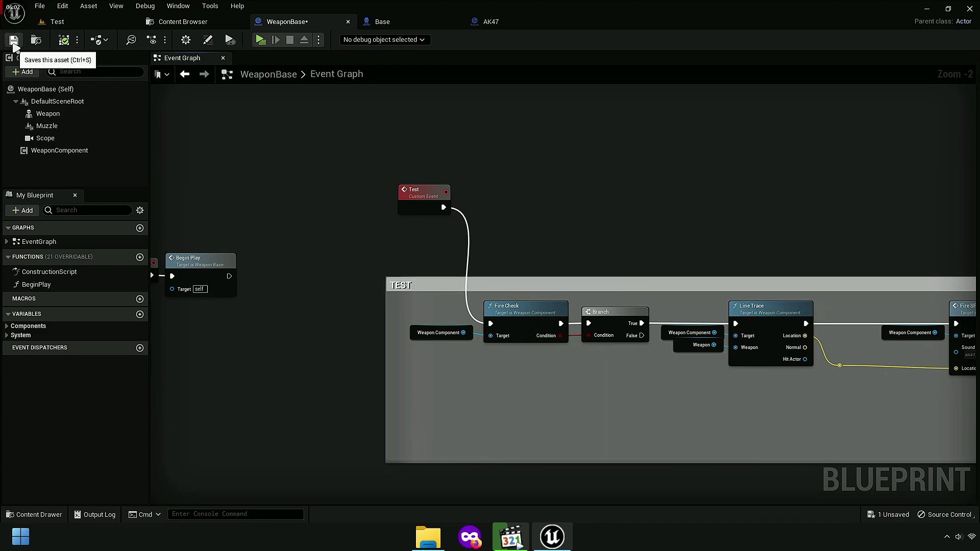
click(260, 41)
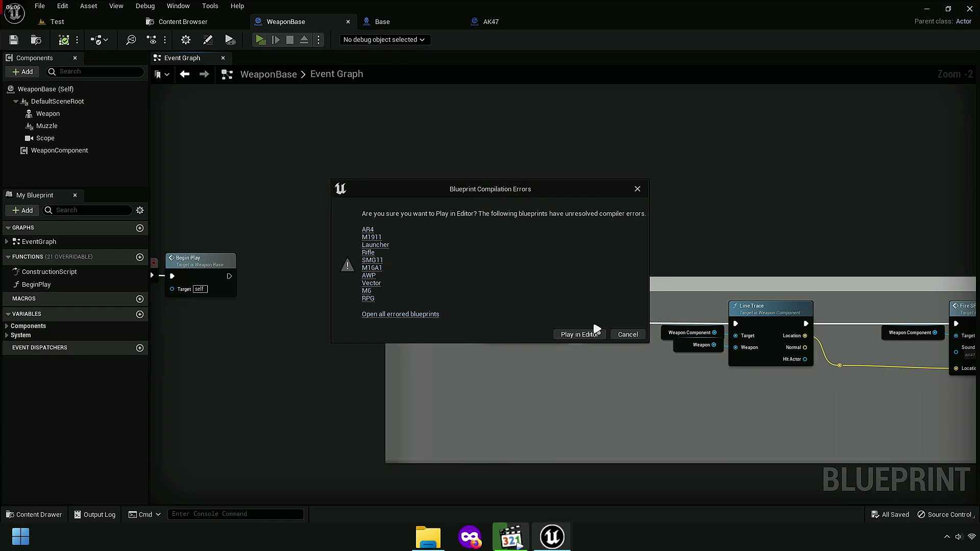
Step: Walk to the AK47, aim and fire it, reload with R, then fire again
click(577, 334)
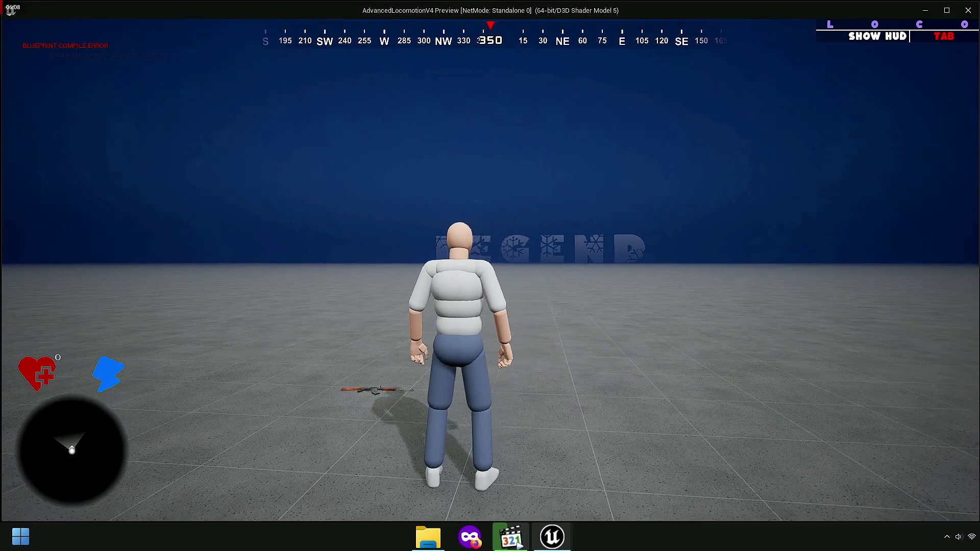
key(w)
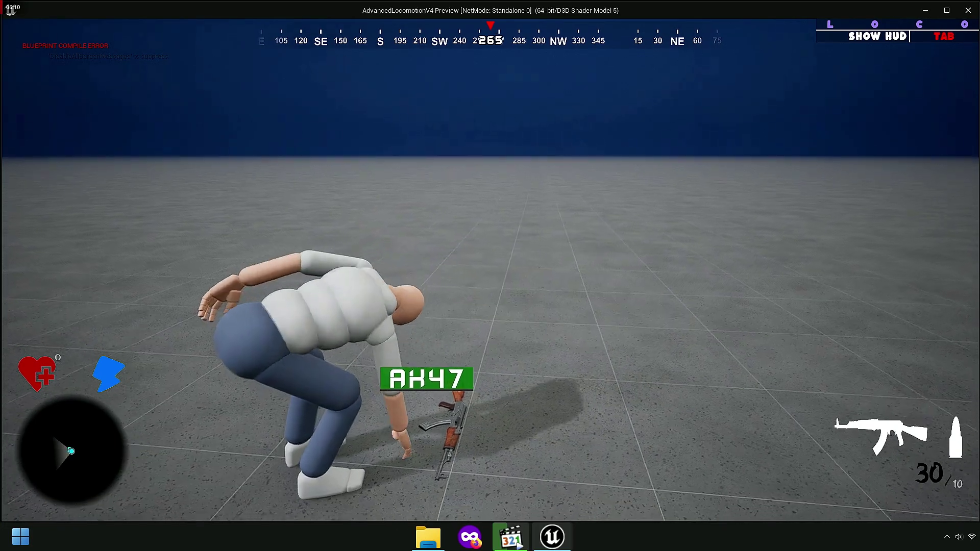
right_click(490, 271)
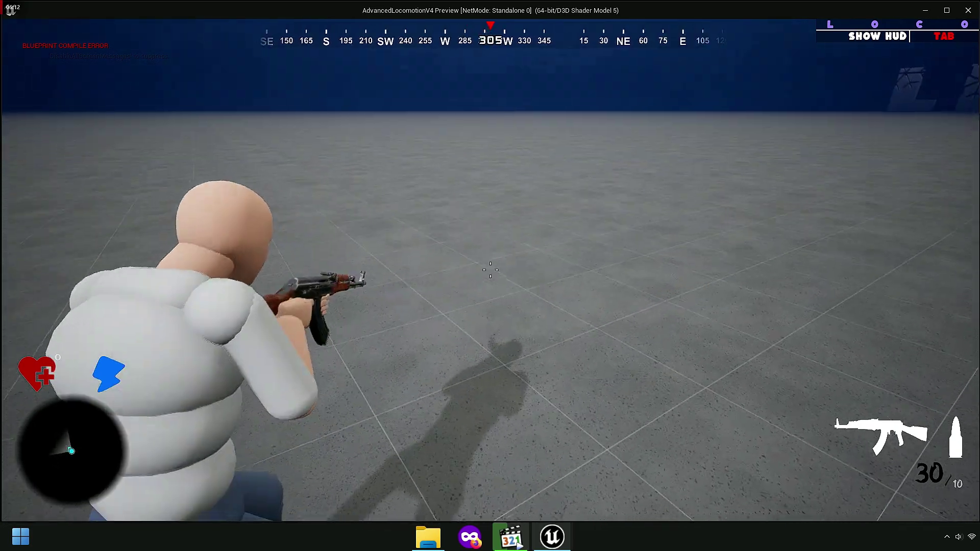
click(490, 270)
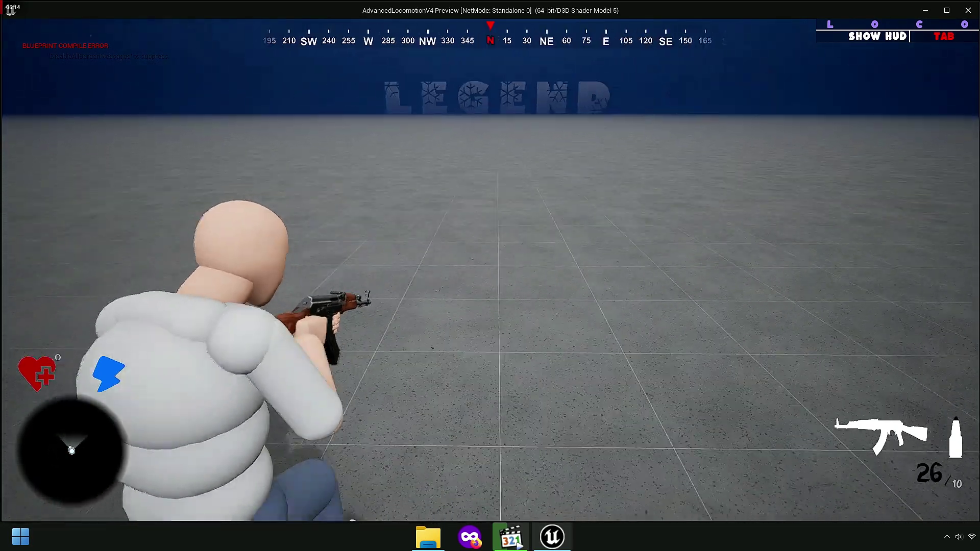
click(490, 271)
click(490, 270)
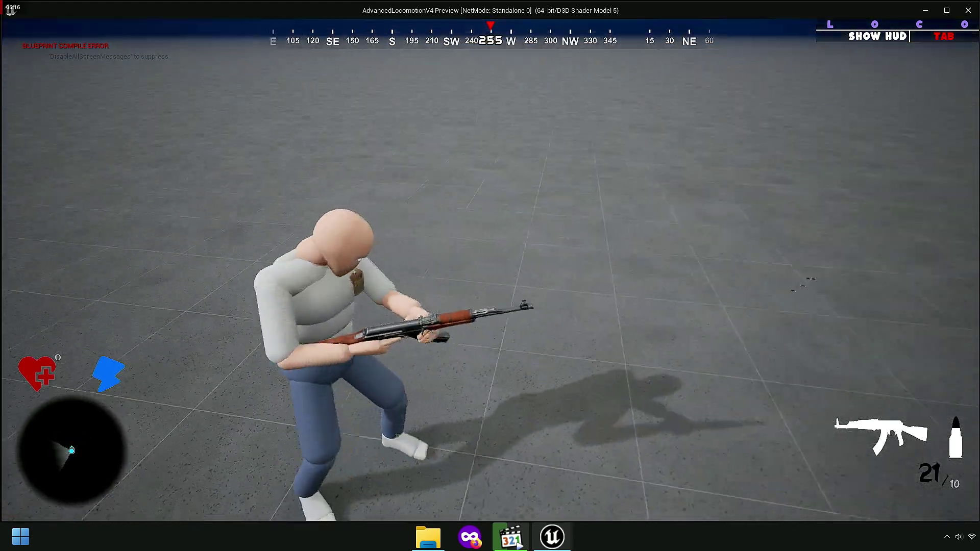
key(r)
right_click(489, 270)
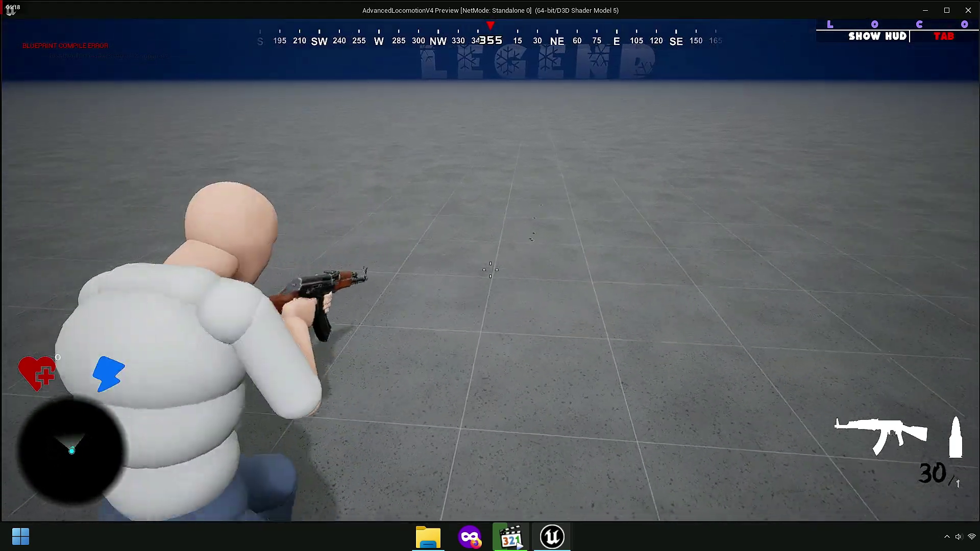
click(490, 270)
Step: Stop play and delete the empty comment box from the WeaponBase graph
key(Escape)
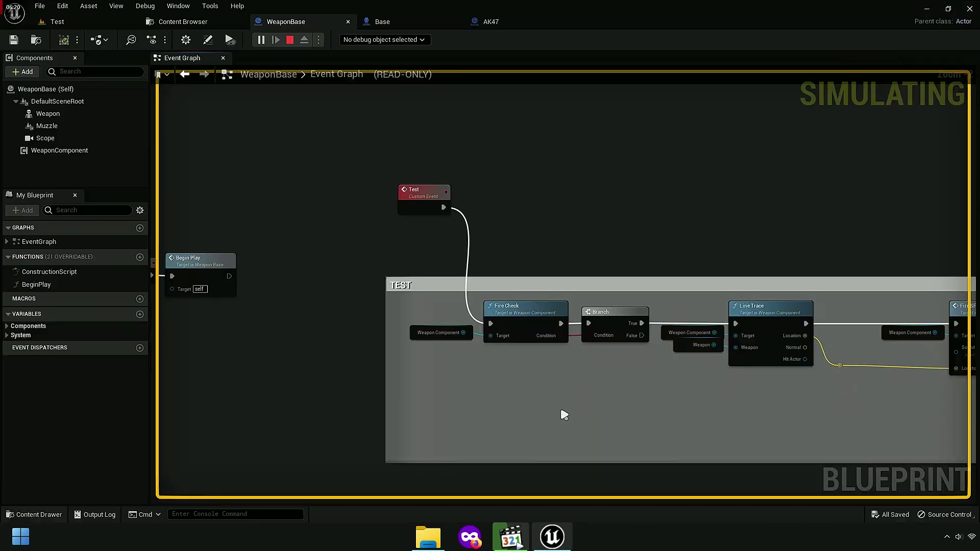
mouse_move(562, 411)
right_down()
mouse_move(371, 421)
mouse_move(328, 393)
right_up()
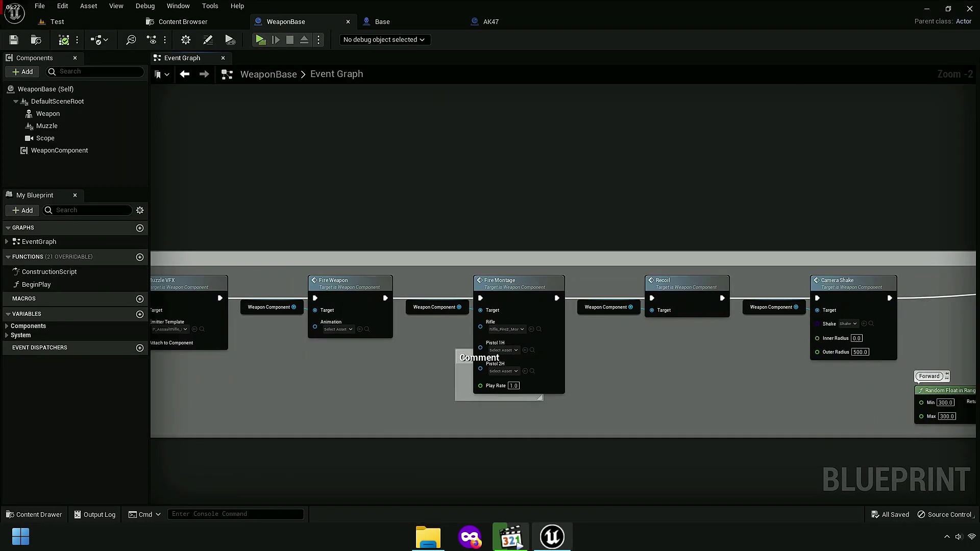
scroll(430, 387, up, 2)
right_drag(403, 349, 562, 307)
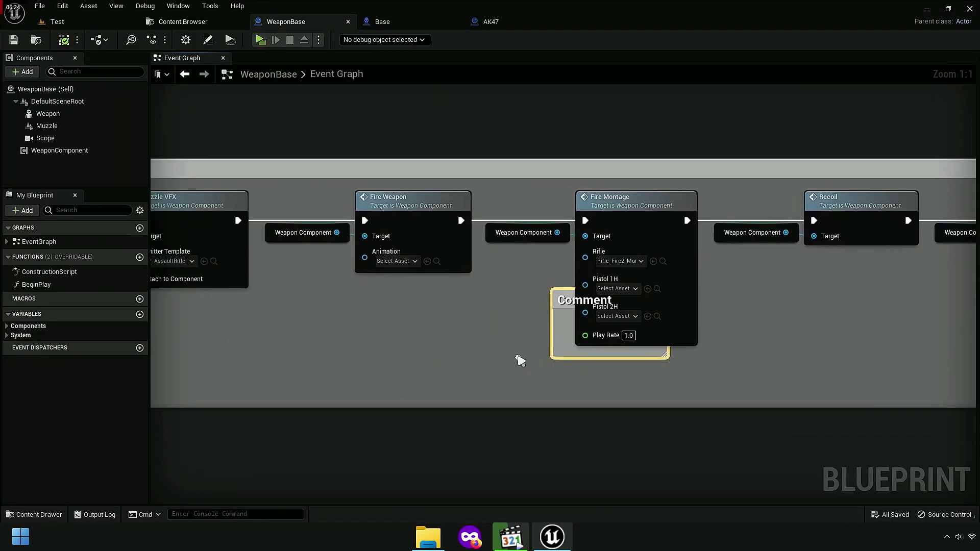
drag(562, 306, 298, 356)
key(Delete)
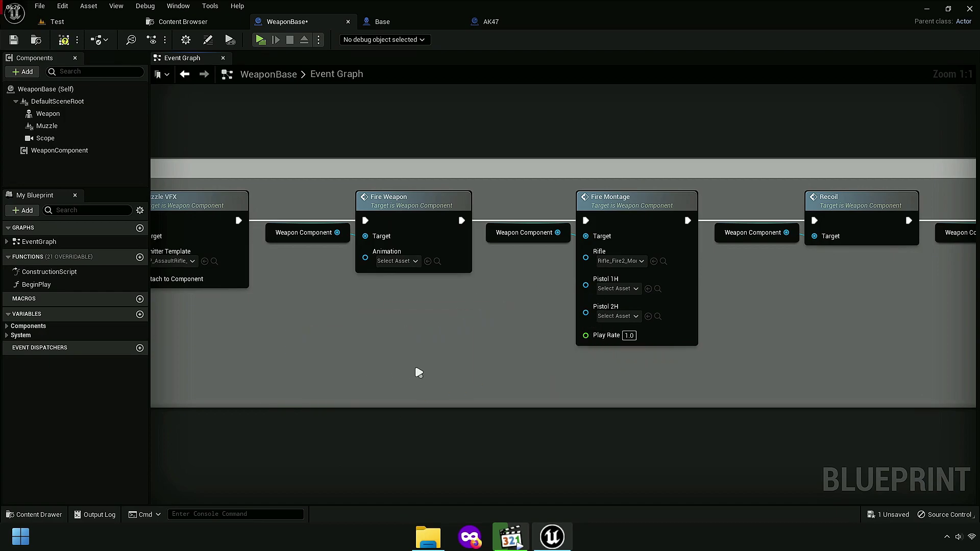
Step: Frame the BeginPlay, Fire and Reload events, then switch to the AK47 event graph
scroll(416, 371, down, 6)
mouse_move(361, 372)
right_down()
mouse_move(630, 374)
mouse_move(454, 304)
right_up()
scroll(454, 304, up, 5)
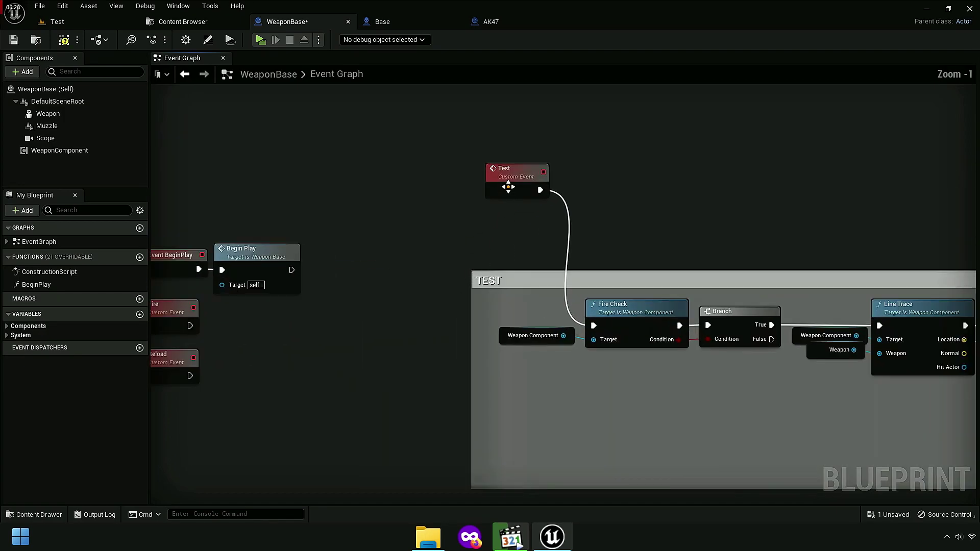
right_drag(412, 195, 541, 199)
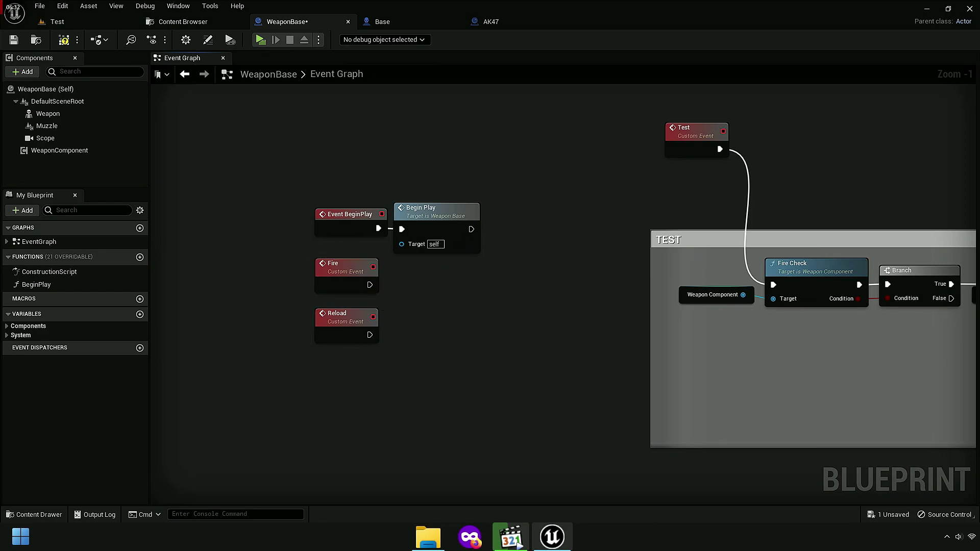
mouse_move(432, 344)
right_down()
mouse_move(464, 302)
mouse_move(461, 325)
right_up()
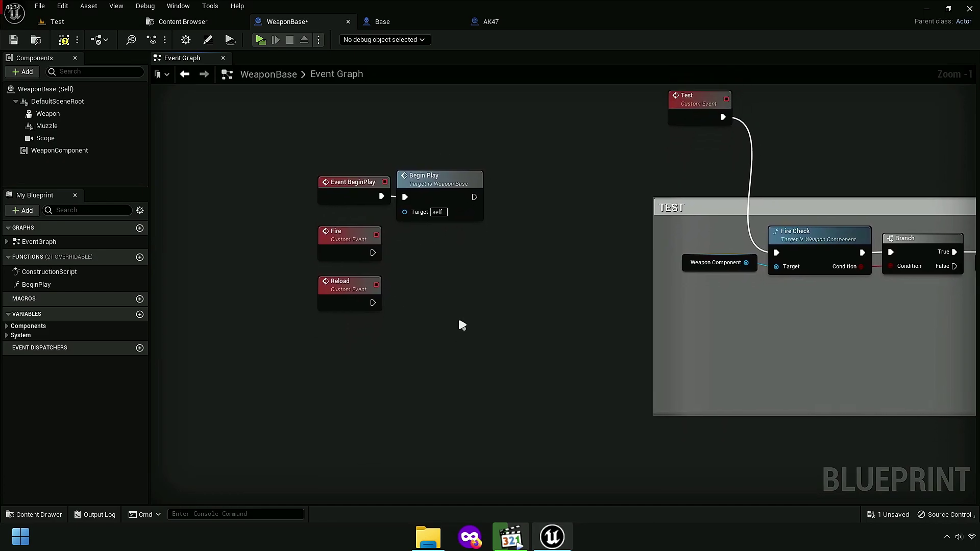
click(178, 22)
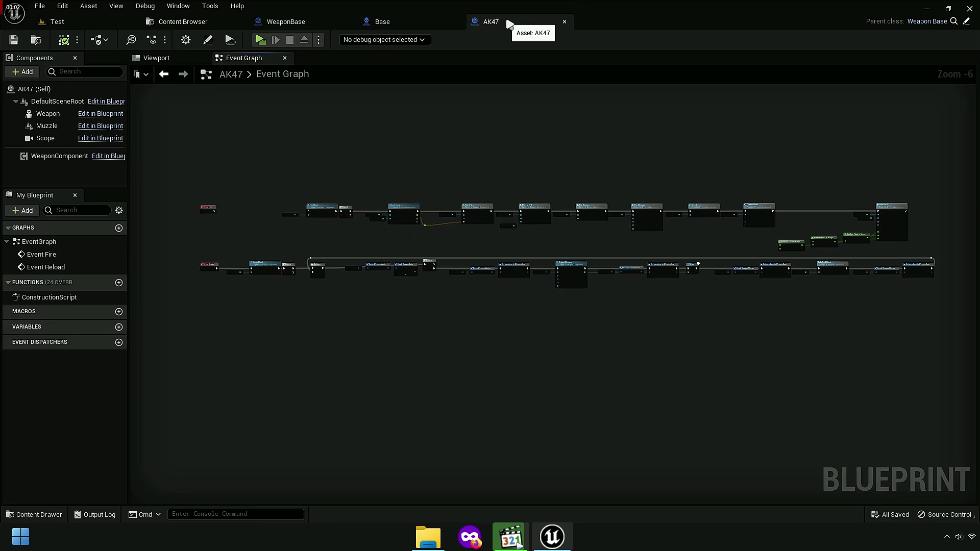
Step: Break the link between AK47's Event Reload and Ammo Check, then compile the blueprint
scroll(326, 208, up, 2)
scroll(251, 186, up, 7)
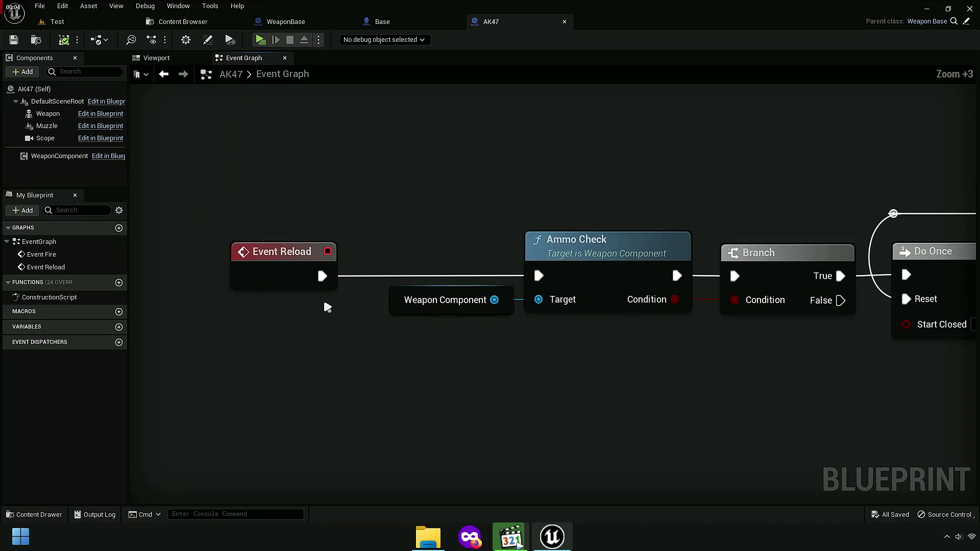
right_click(322, 276)
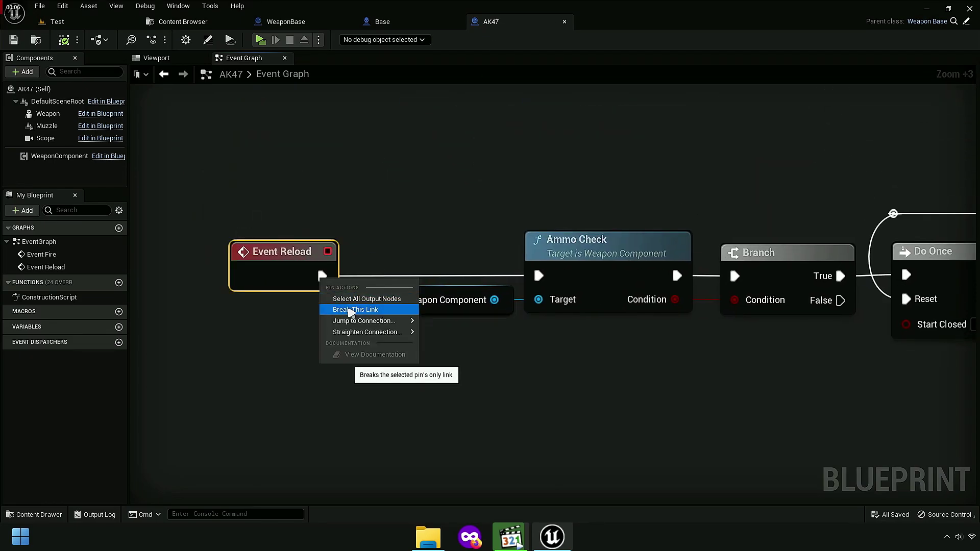
click(351, 310)
scroll(285, 356, down, 3)
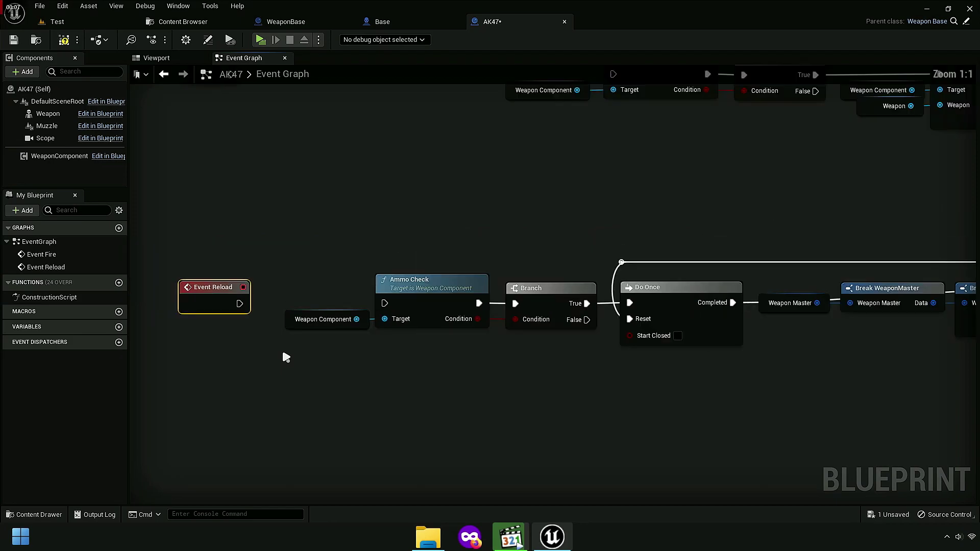
click(71, 43)
Step: Copy the lower reload node row and return to the WeaponBase blueprint
right_drag(419, 299, 301, 279)
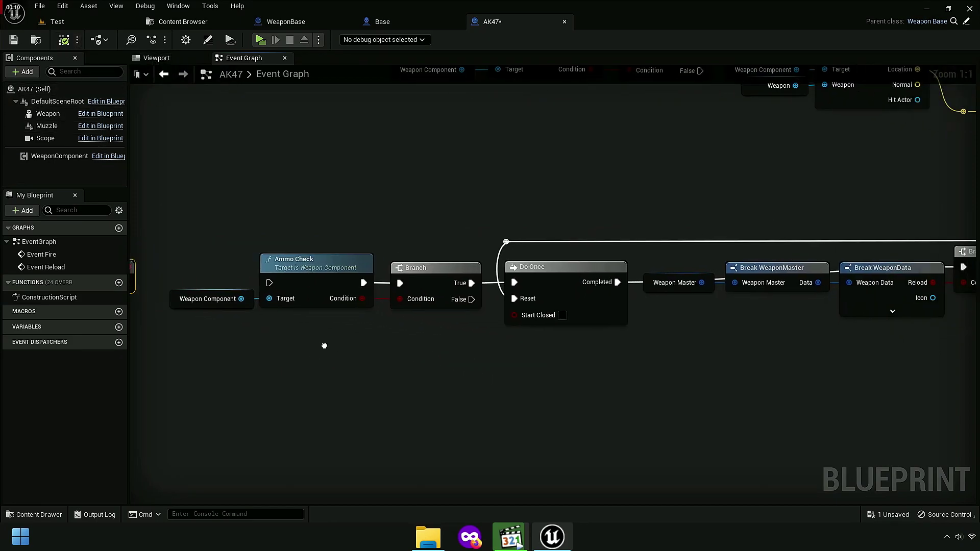
scroll(292, 332, down, 4)
scroll(269, 298, down, 2)
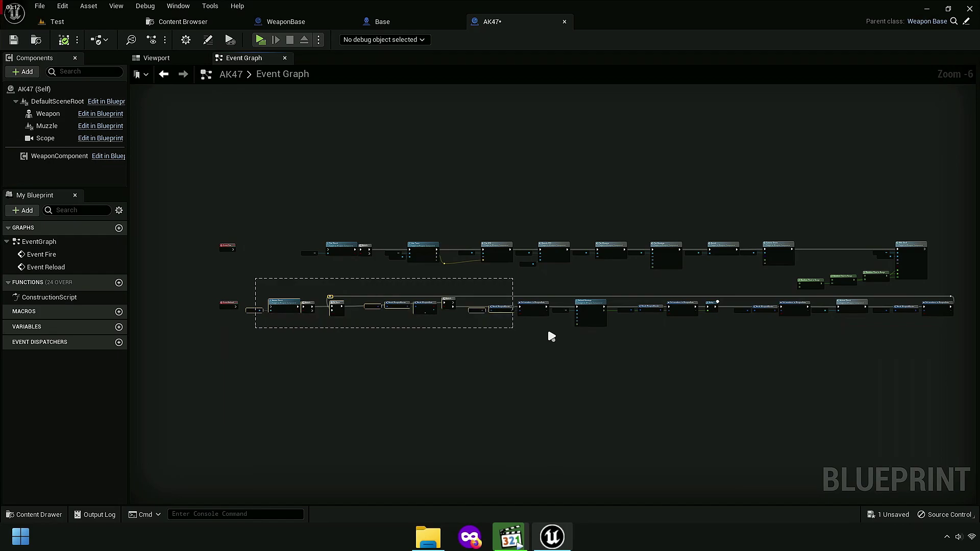
mouse_move(725, 350)
mouse_down()
mouse_move(827, 346)
mouse_move(172, 291)
mouse_up()
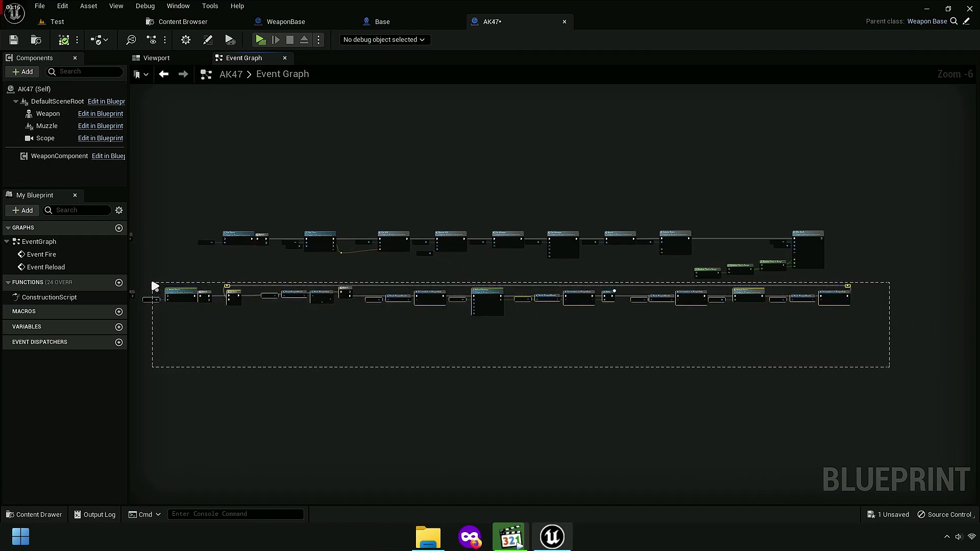
drag(158, 289, 154, 283)
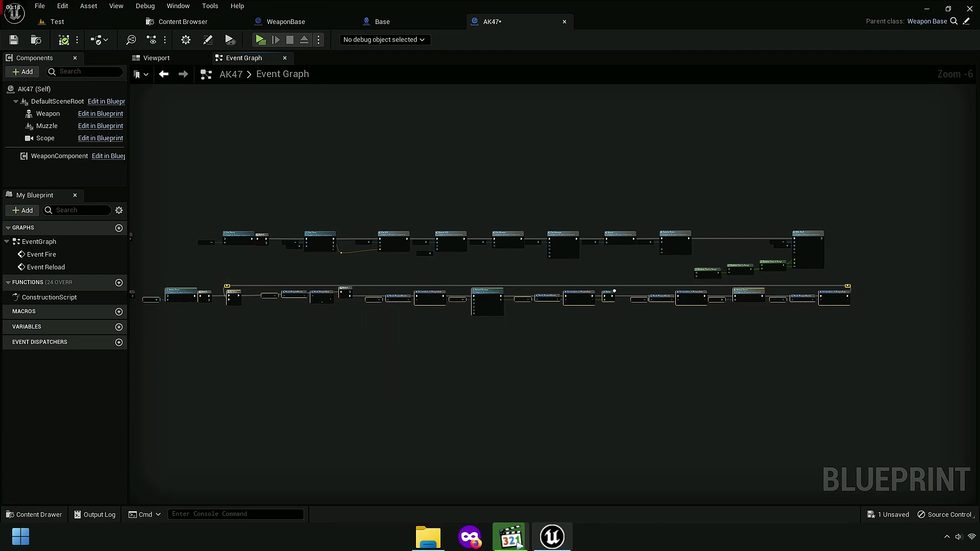
scroll(168, 301, up, 5)
right_click(428, 259)
click(449, 280)
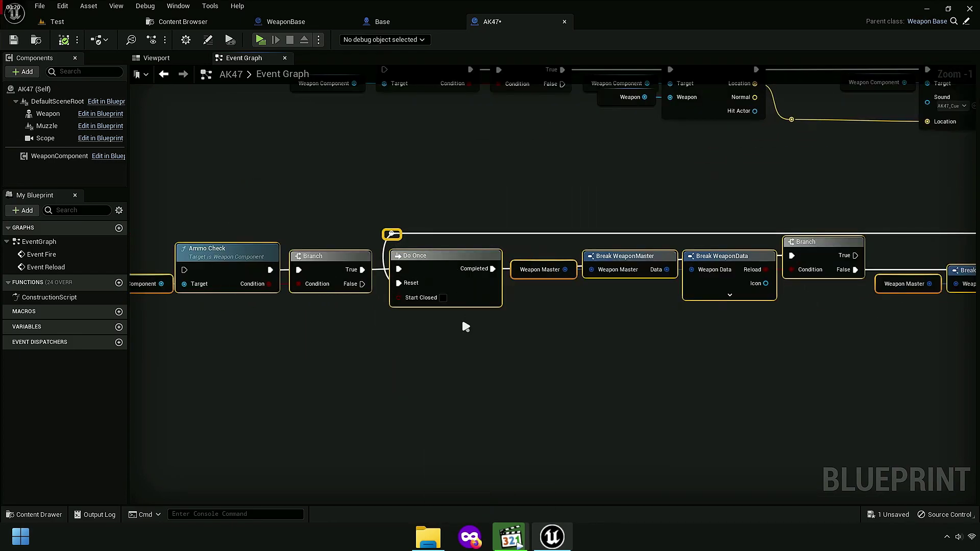
click(462, 317)
click(297, 28)
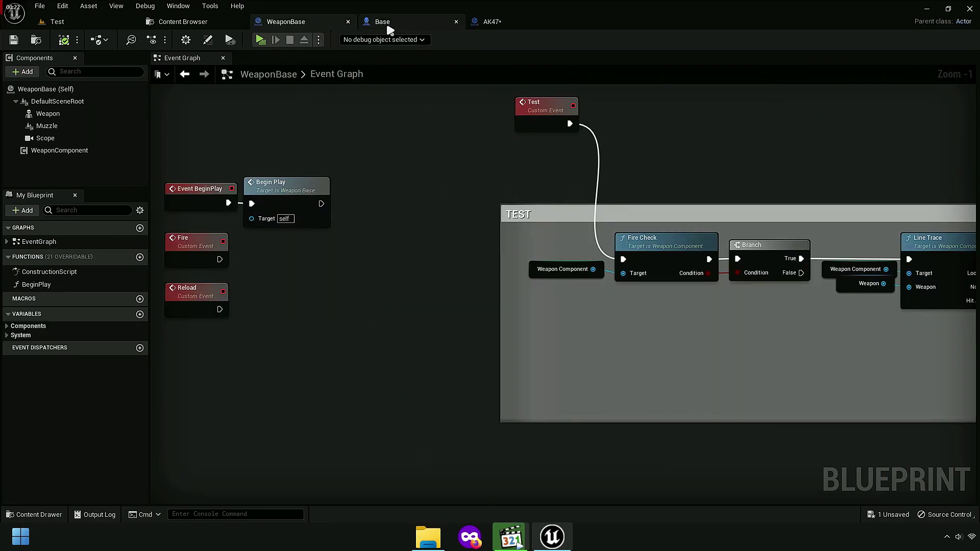
Step: Paste the copied reload nodes into WeaponBase's Event Graph and wrap them in a comment
drag(389, 29, 497, 25)
click(309, 32)
scroll(367, 249, down, 5)
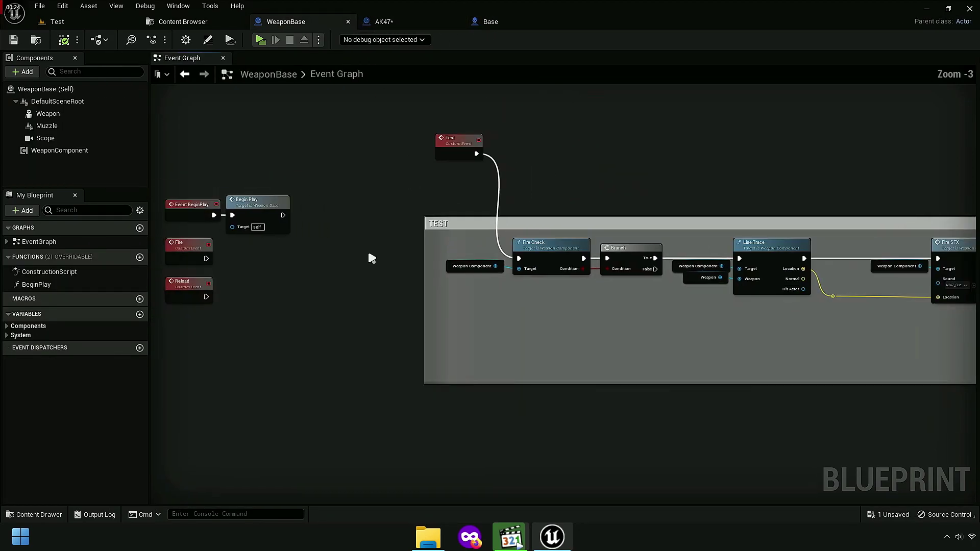
key(ctrl+v)
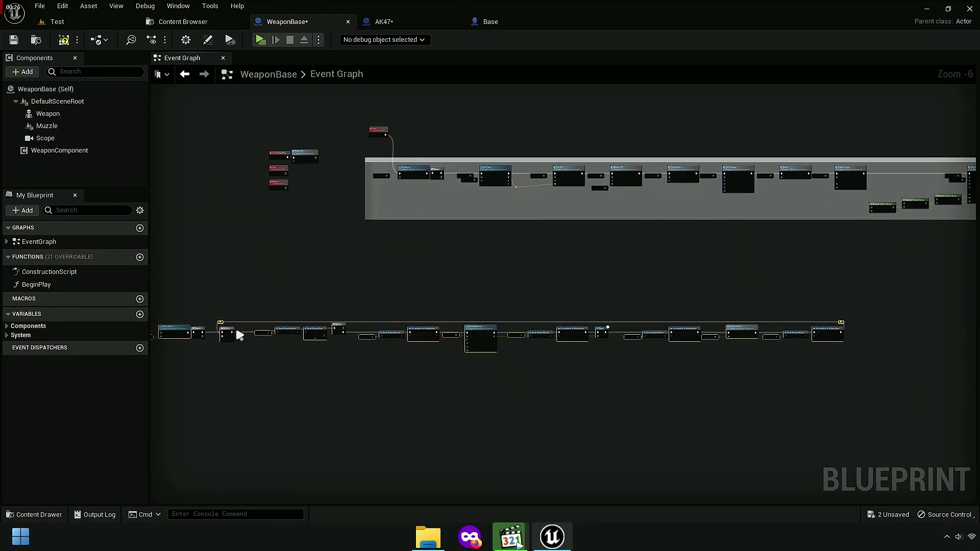
drag(228, 331, 465, 295)
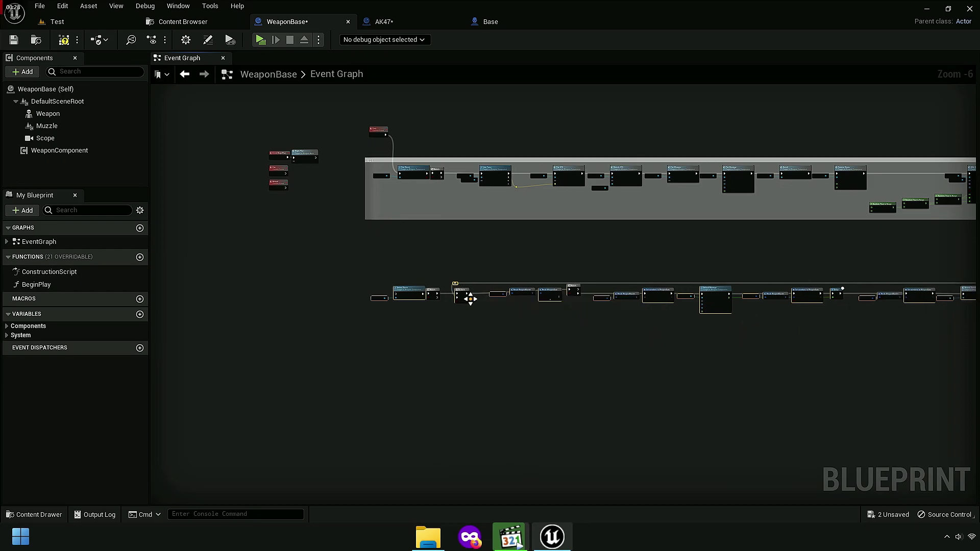
key(c)
scroll(371, 301, up, 3)
mouse_move(383, 284)
right_down()
mouse_move(464, 444)
mouse_move(556, 416)
right_up()
scroll(465, 308, down, 1)
scroll(324, 174, up, 3)
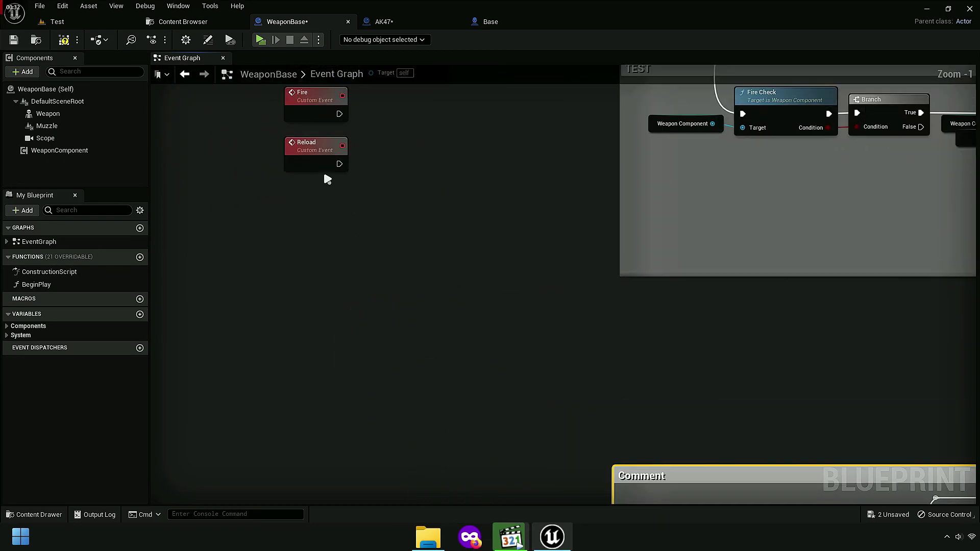
Step: Wire the Reload event into Ammo Check's execution input, then compile and save WeaponBase
drag(325, 164, 731, 280)
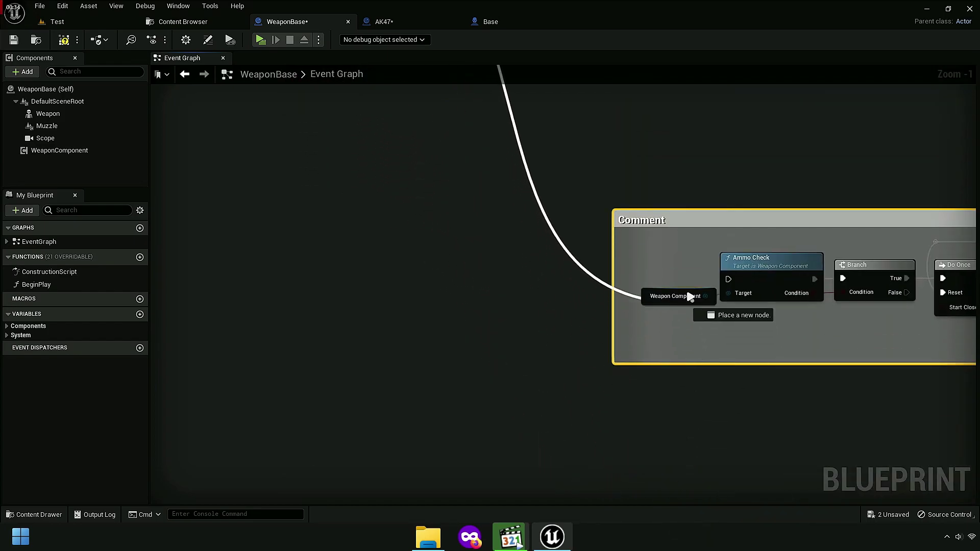
right_drag(636, 168, 345, 250)
scroll(286, 211, down, 3)
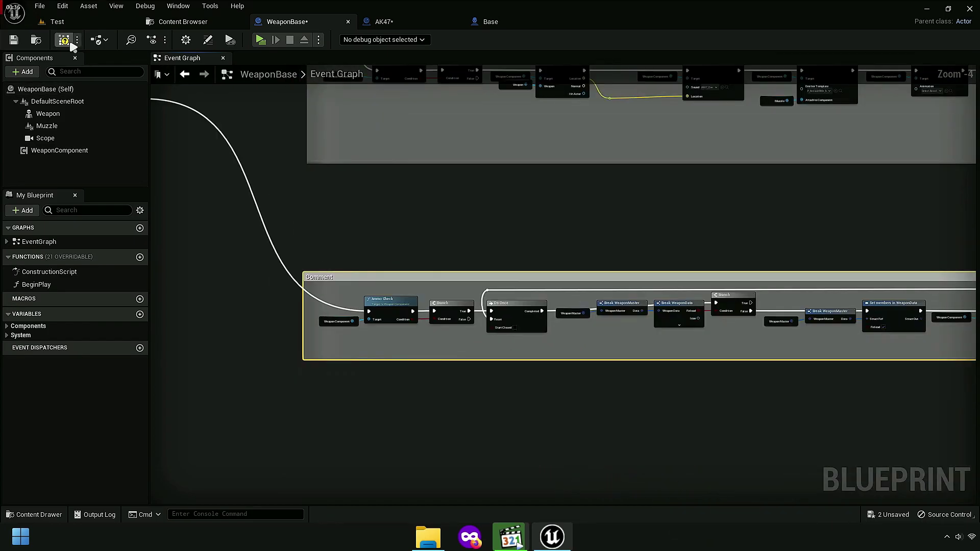
key(F7)
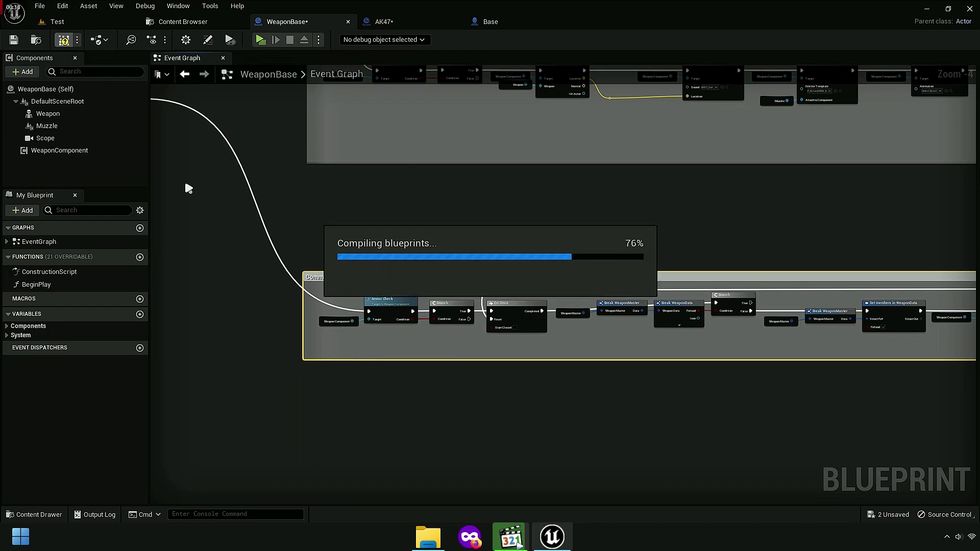
click(14, 40)
Step: Play-test the level by picking up the AK47 and firing it once
click(260, 39)
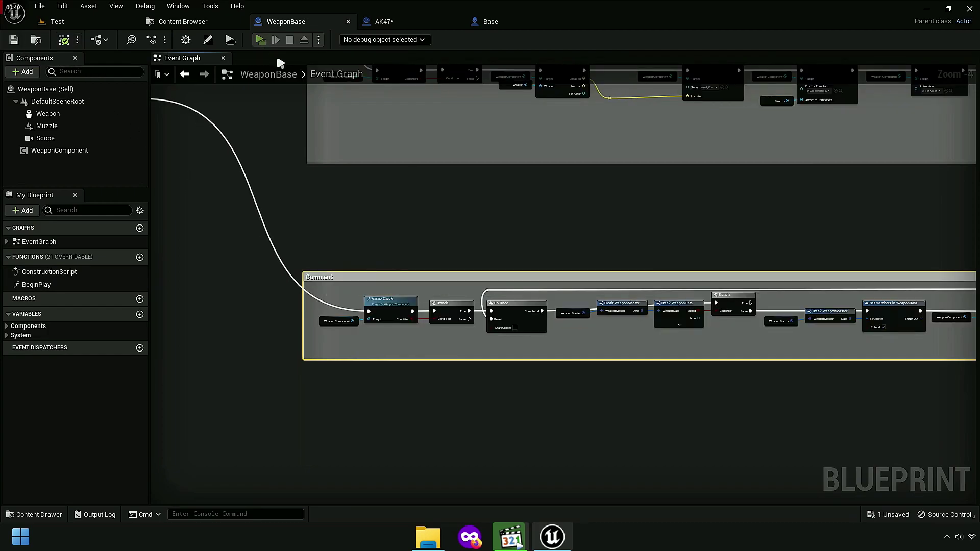
click(582, 337)
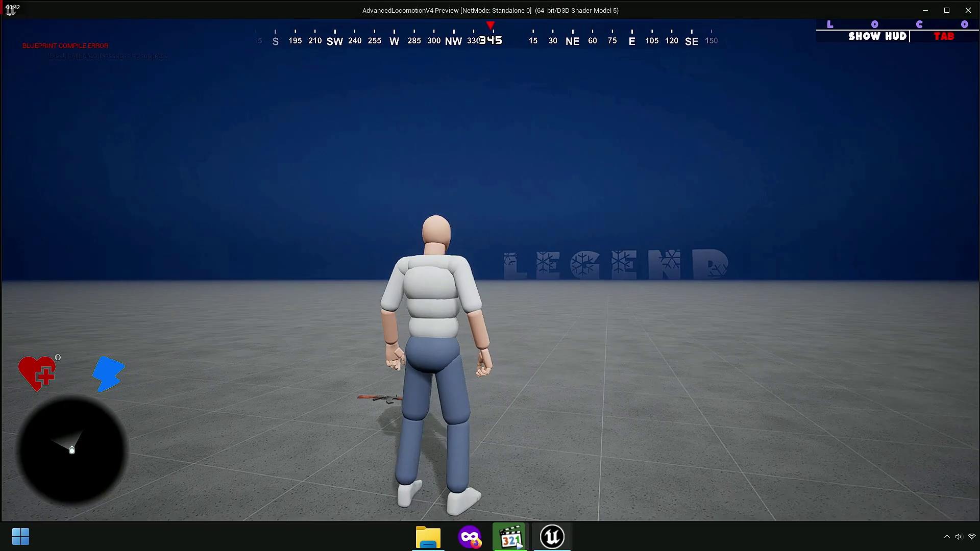
key(e)
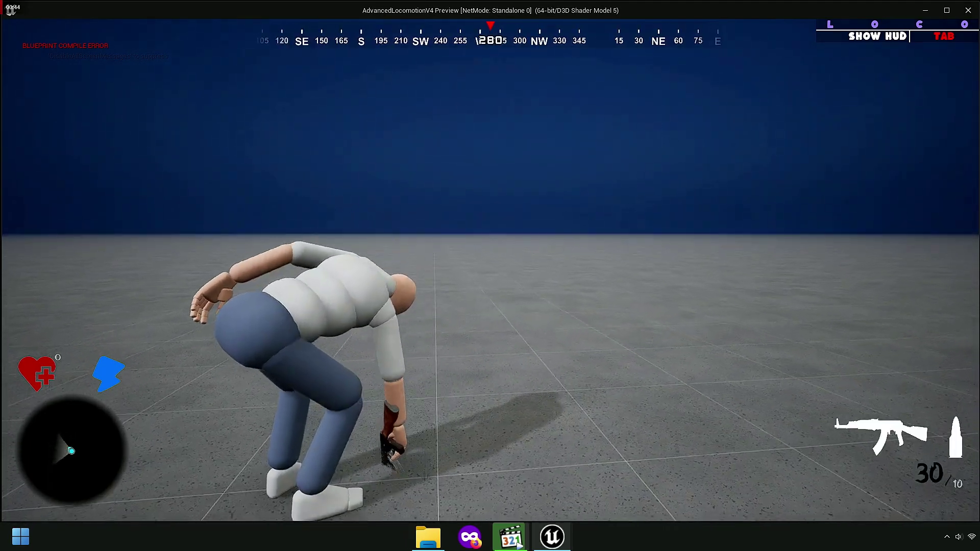
click(490, 269)
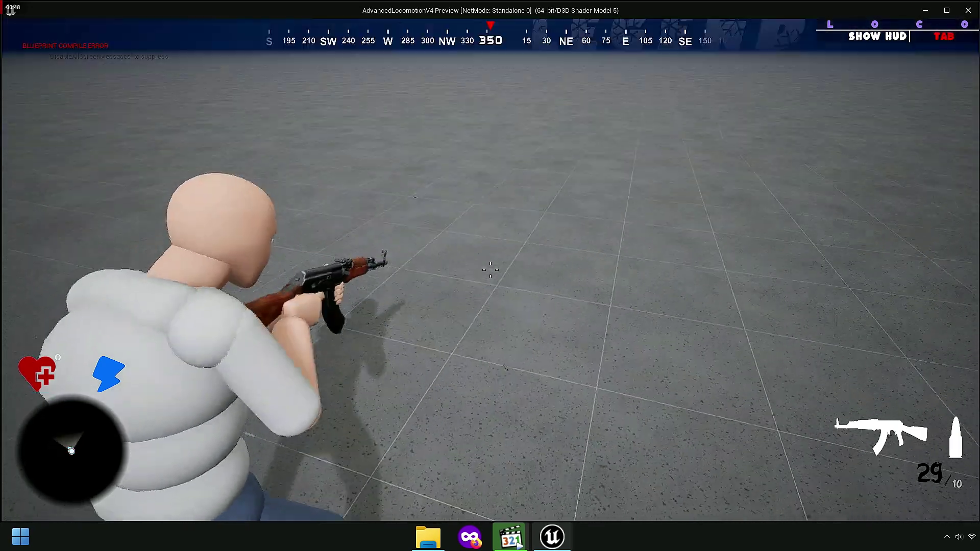
key(Escape)
right_drag(329, 399, 388, 278)
Step: Disconnect the Reload event from the reload comment's Ammo Check node
scroll(372, 234, up, 3)
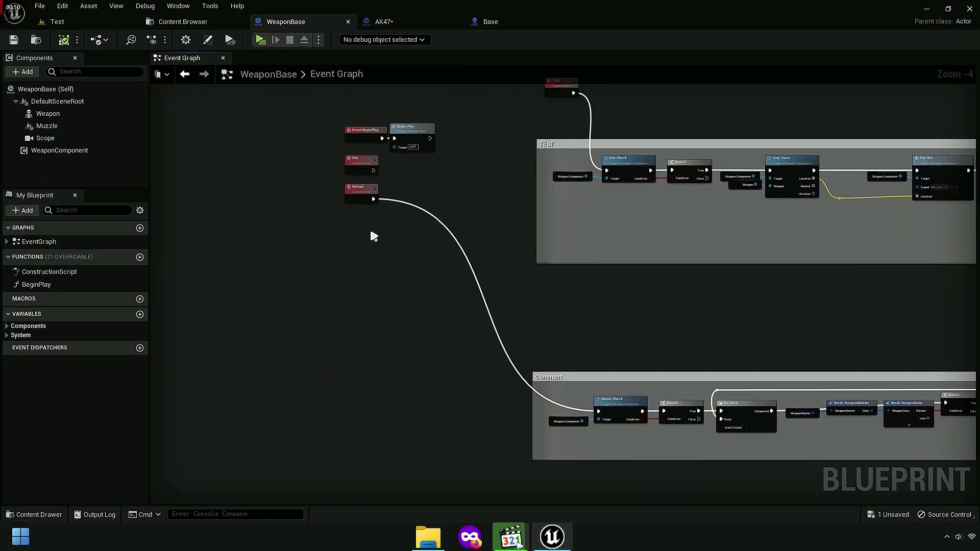
right_drag(372, 234, 527, 427)
scroll(573, 343, down, 2)
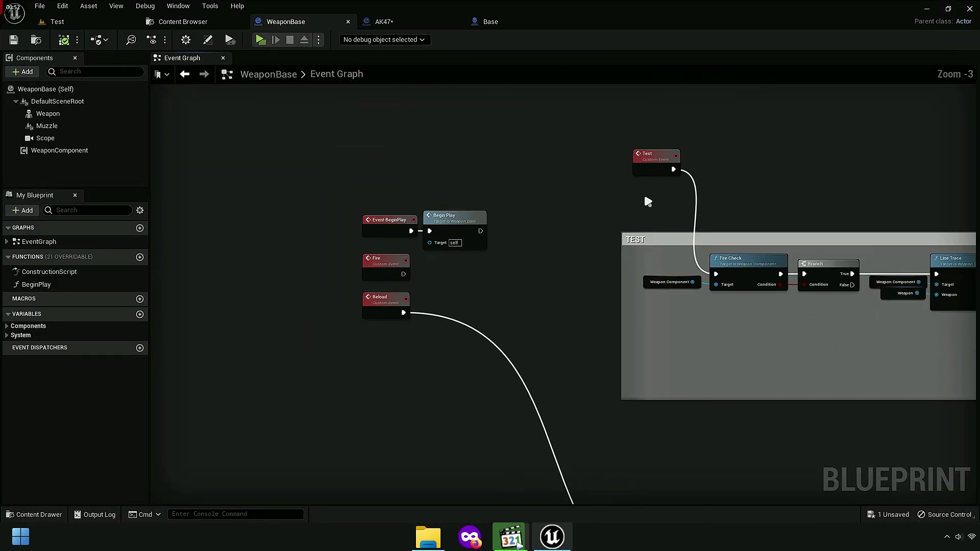
right_drag(647, 202, 394, 159)
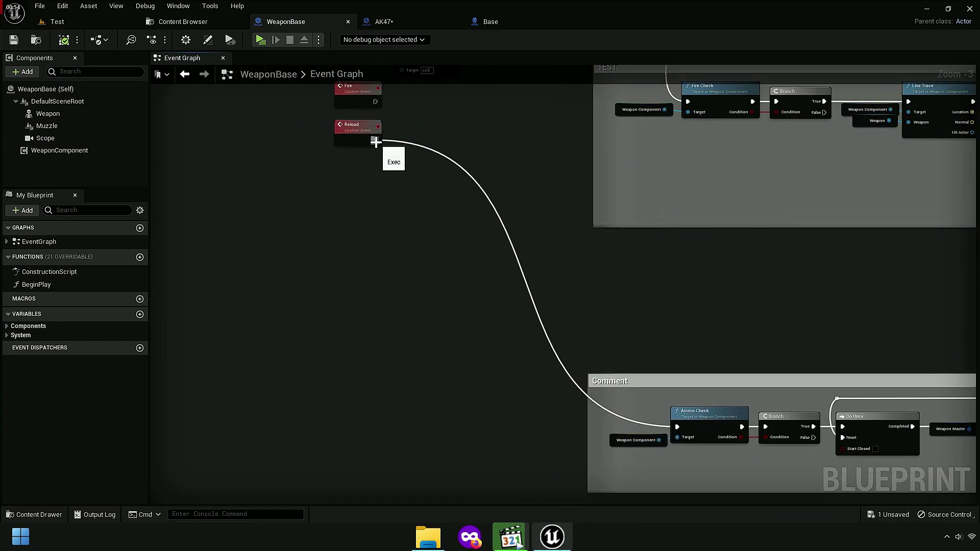
alt+click(375, 142)
scroll(452, 216, up, 6)
Step: Add a custom event named Reload Test and wire it into Ammo Check
right_click(409, 151)
text(add)
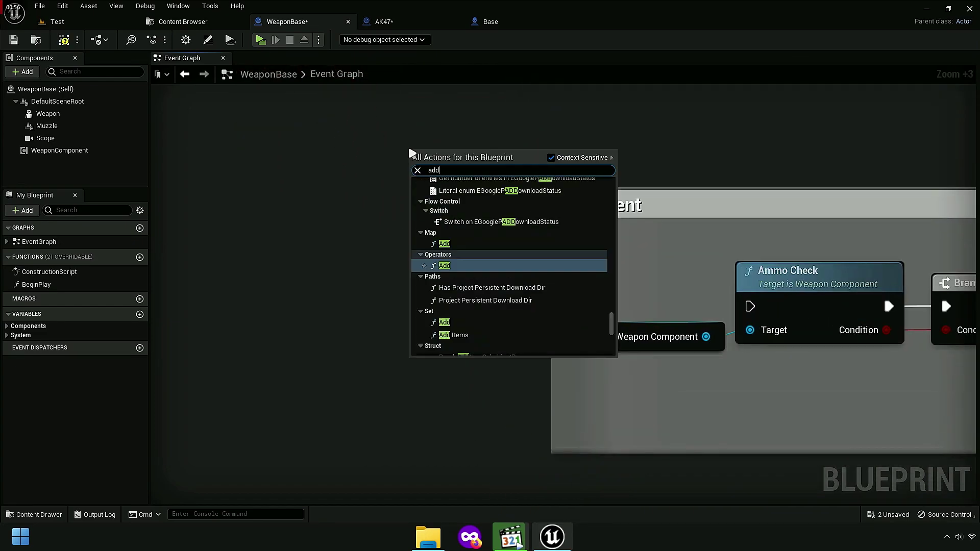
text(custo)
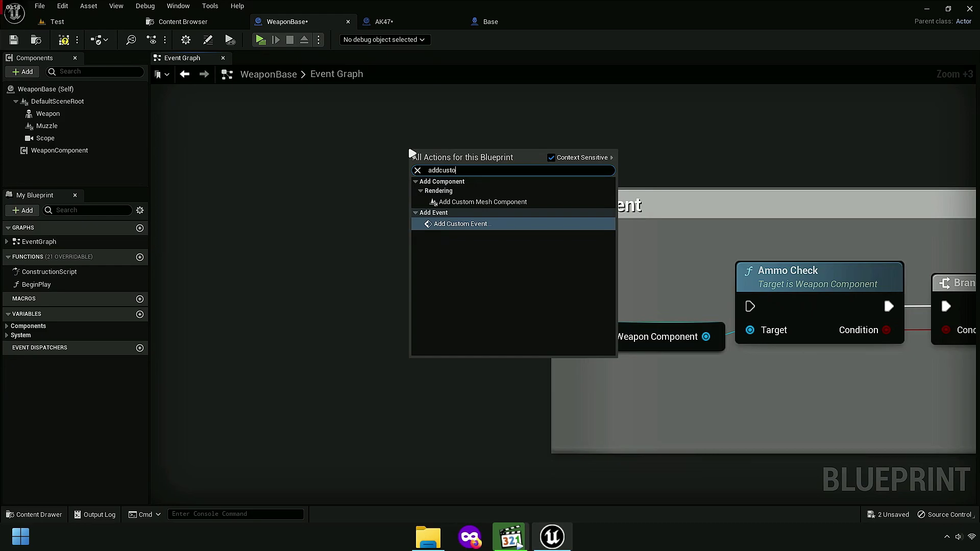
key(Return)
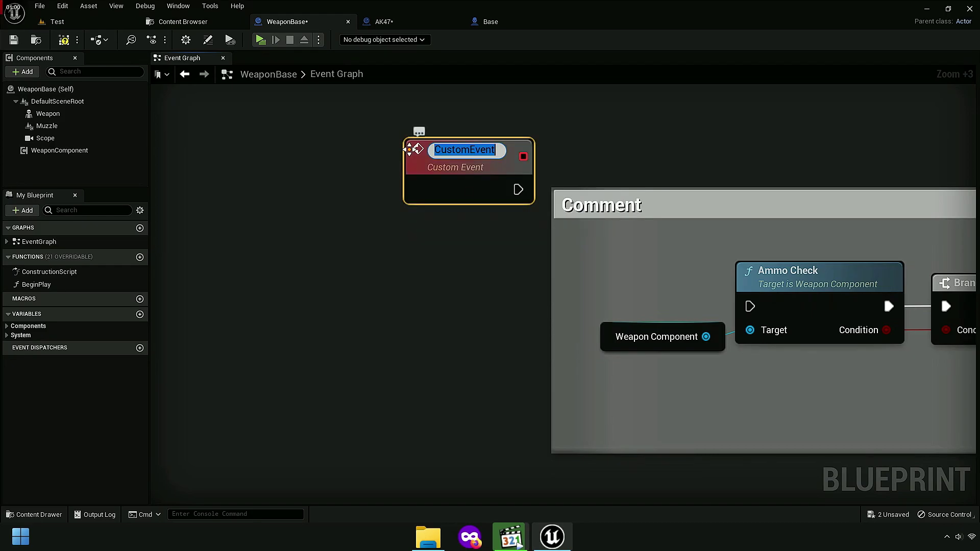
text(TestReload)
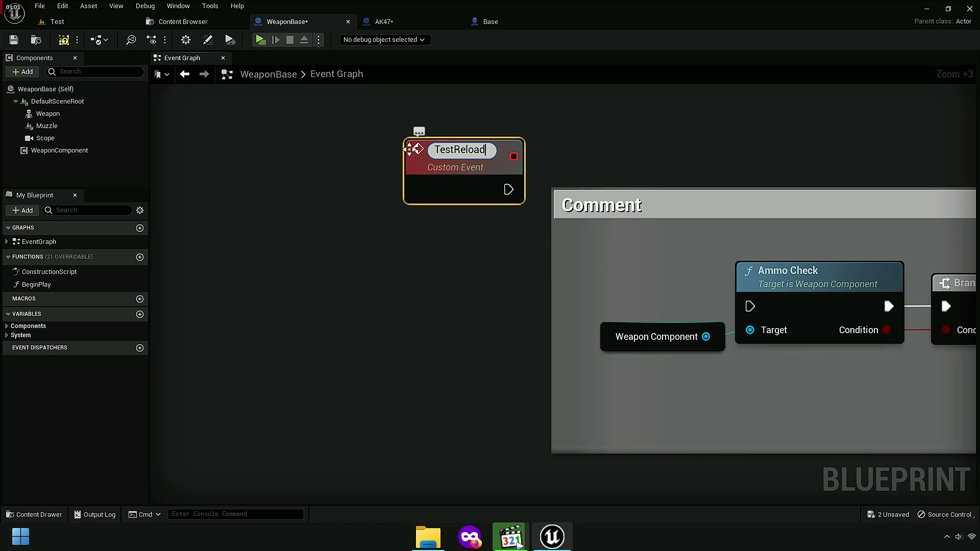
key(Return)
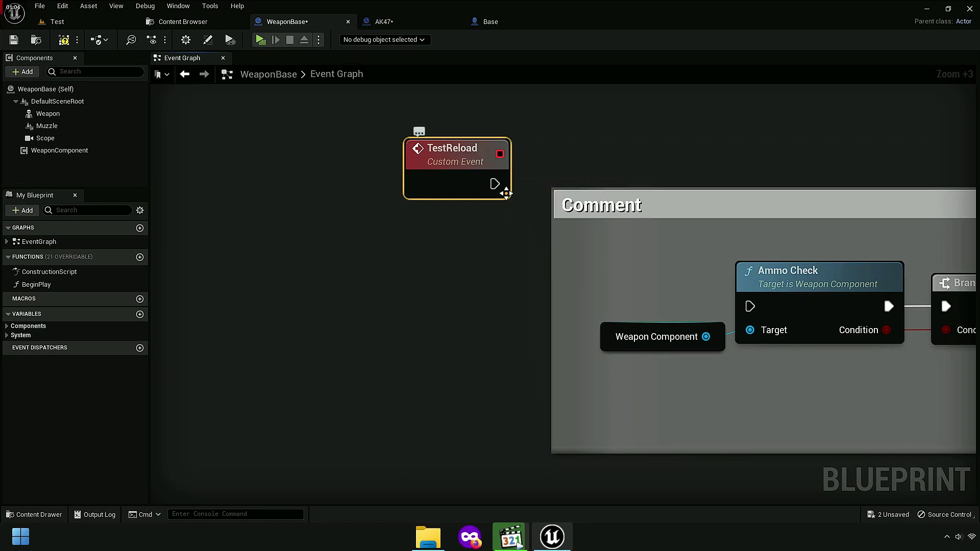
mouse_move(494, 184)
mouse_down()
mouse_move(760, 318)
mouse_move(749, 306)
mouse_up()
drag(497, 161, 460, 209)
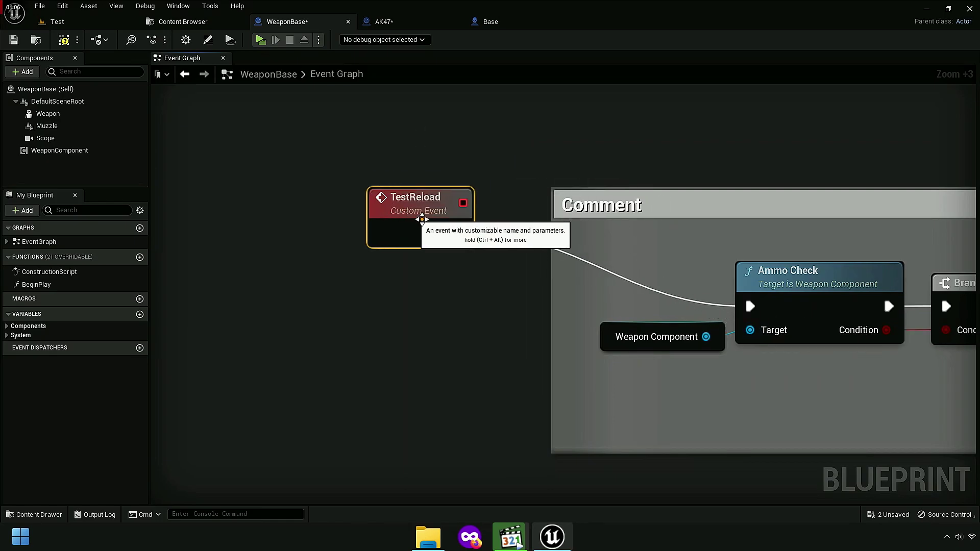
double_click(460, 209)
text(Re)
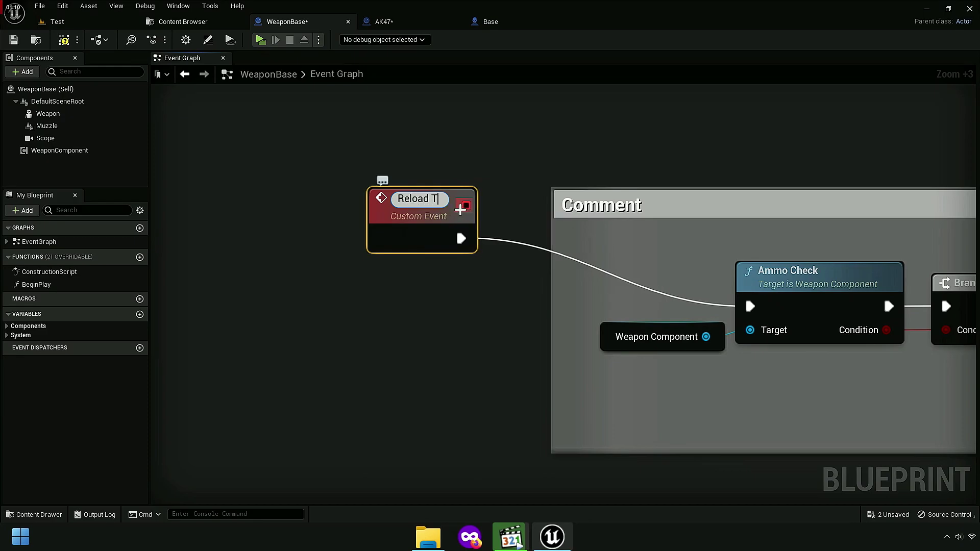
text(t)
key(Return)
Step: Copy the Reload Test event name and compile WeaponBase
scroll(499, 367, down, 1)
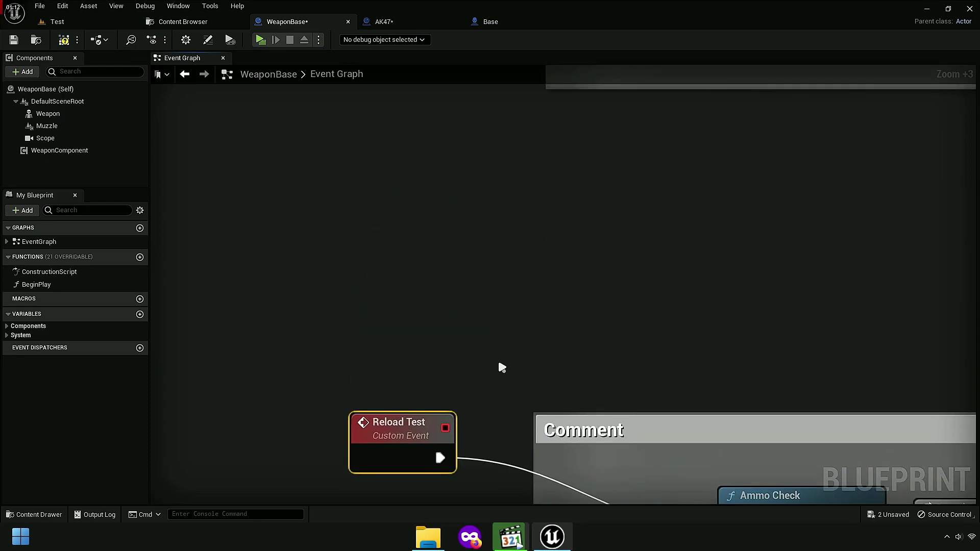
scroll(509, 293, down, 5)
right_drag(509, 293, 460, 443)
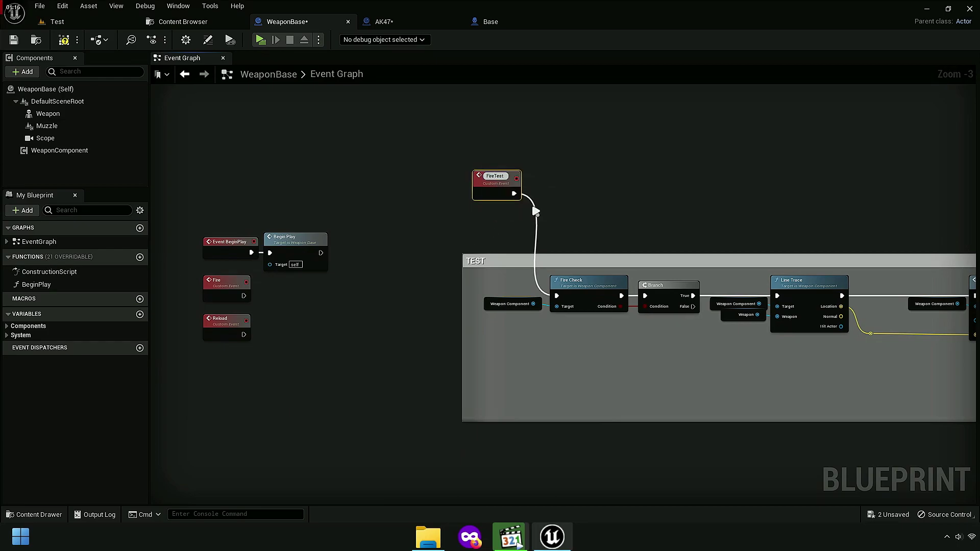
scroll(535, 211, up, 2)
scroll(494, 168, down, 5)
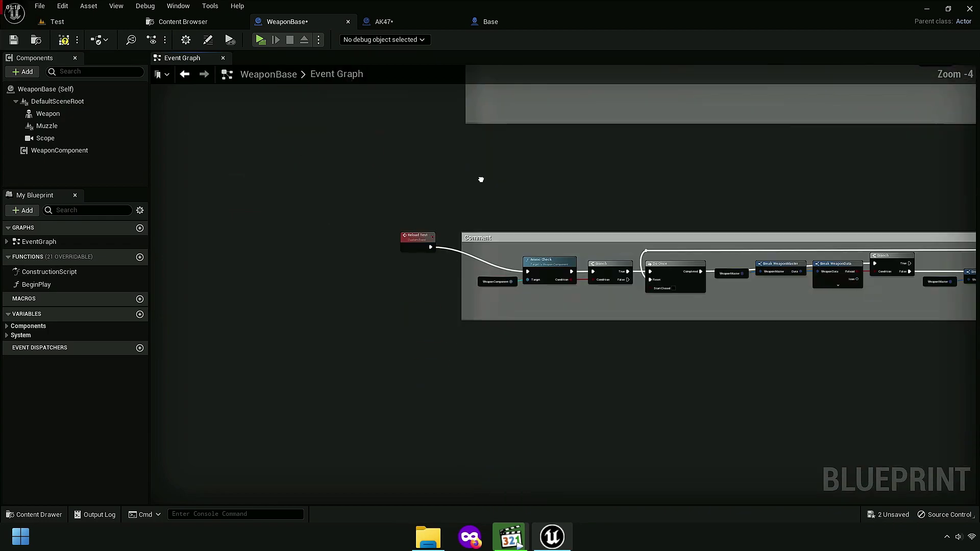
scroll(394, 228, up, 6)
double_click(380, 204)
right_click(383, 209)
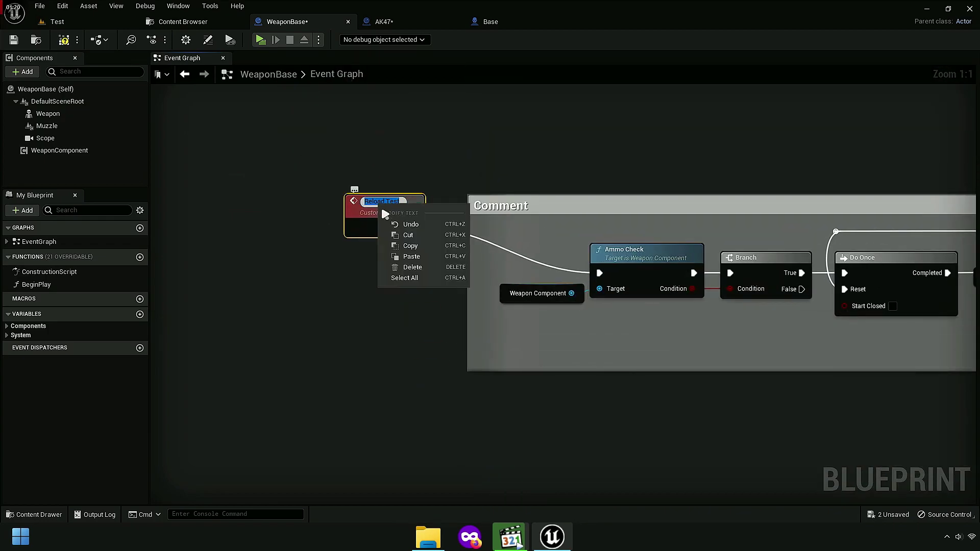
click(412, 250)
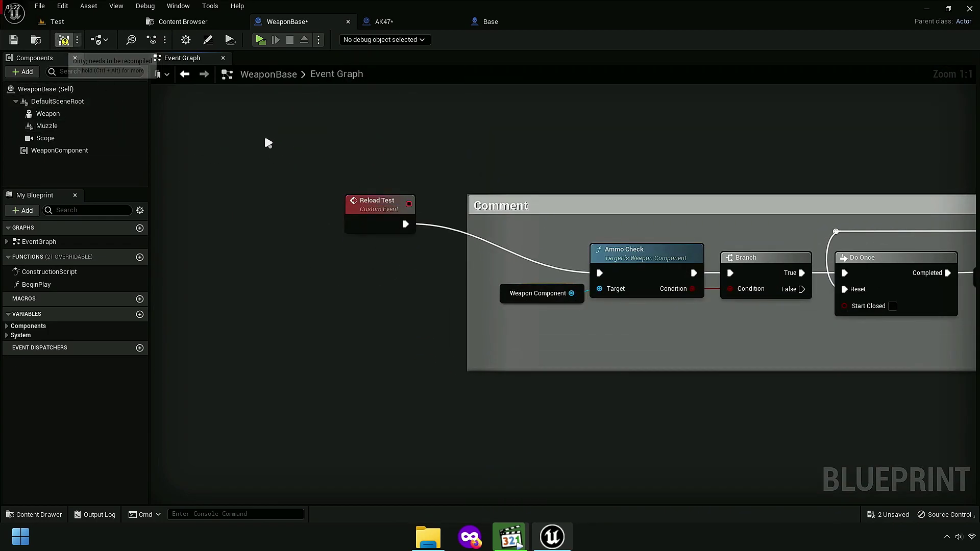
key(F7)
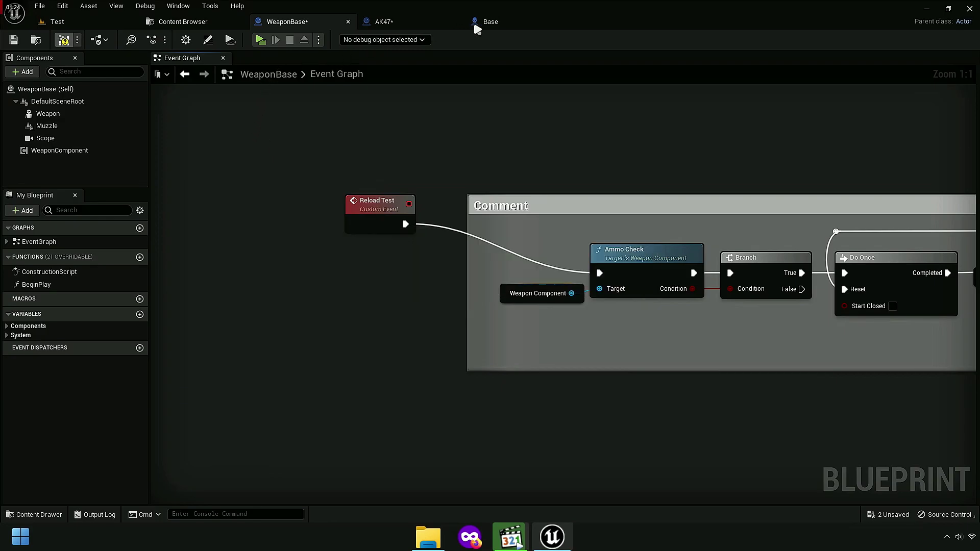
Step: In the Base blueprint's Weapon Graph, open the Reload State function
click(492, 23)
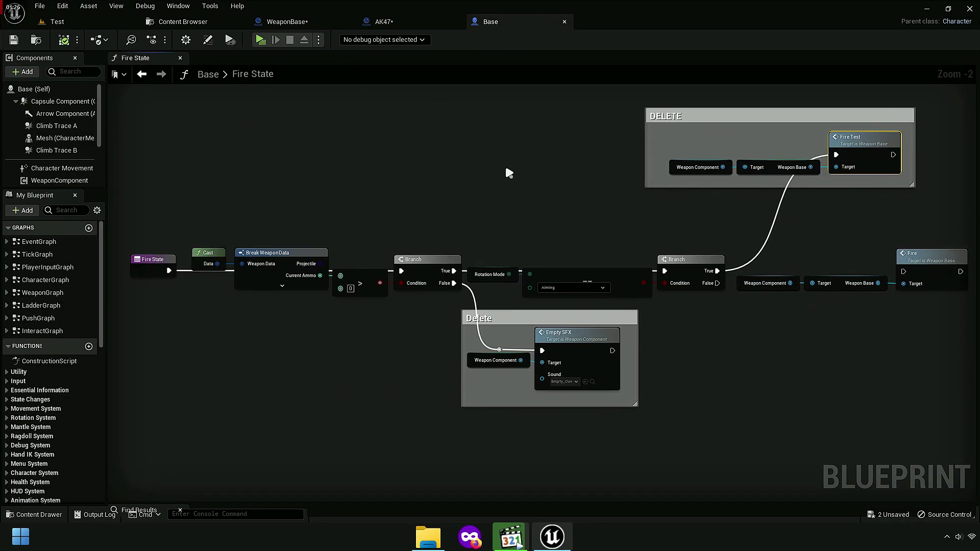
right_drag(504, 163, 468, 197)
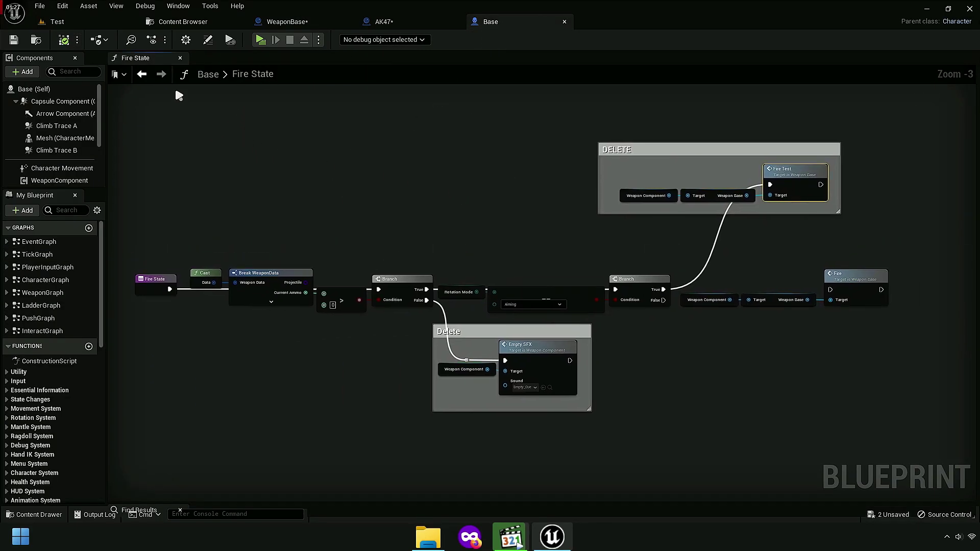
double_click(44, 295)
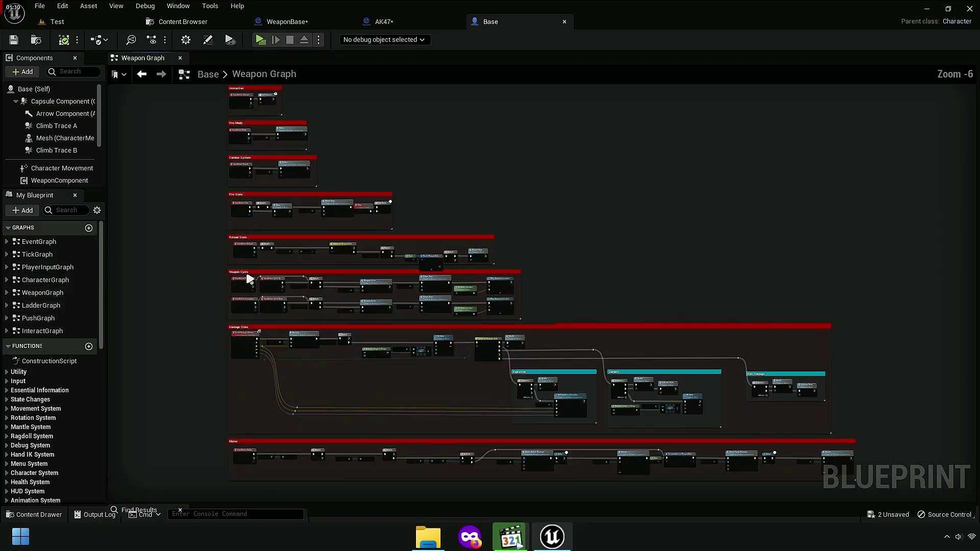
scroll(296, 282, up, 5)
right_drag(328, 375, 268, 149)
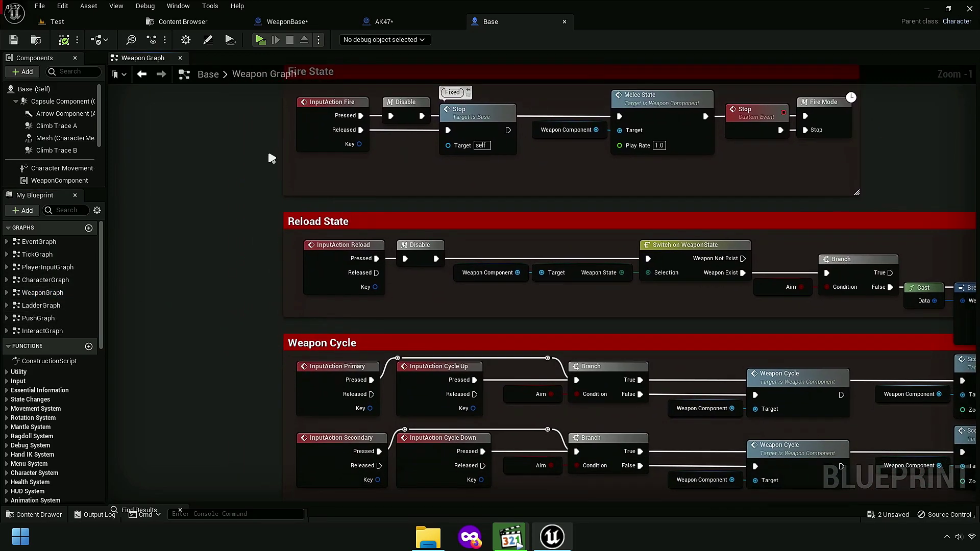
scroll(323, 237, up, 3)
click(322, 227)
right_drag(746, 295, 415, 284)
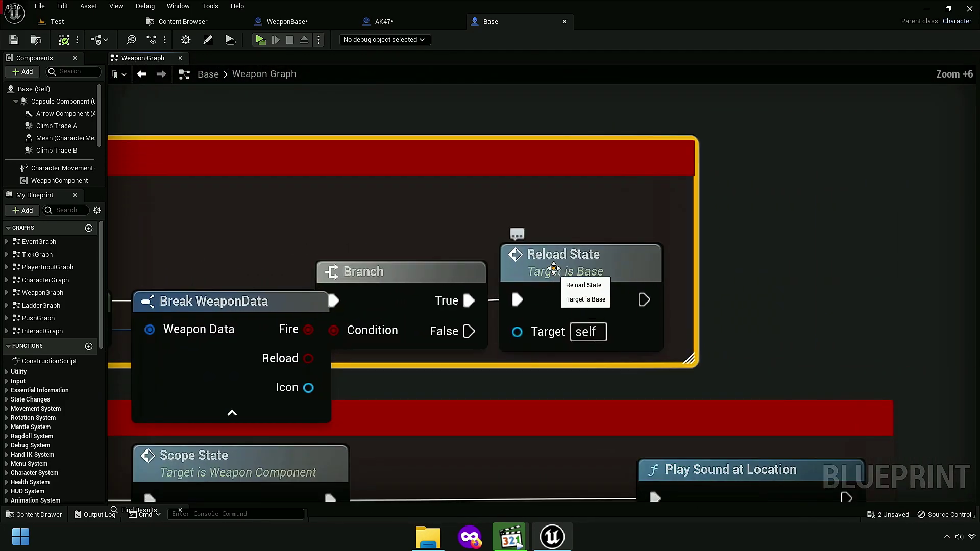
click(578, 276)
double_click(578, 276)
scroll(669, 361, up, 2)
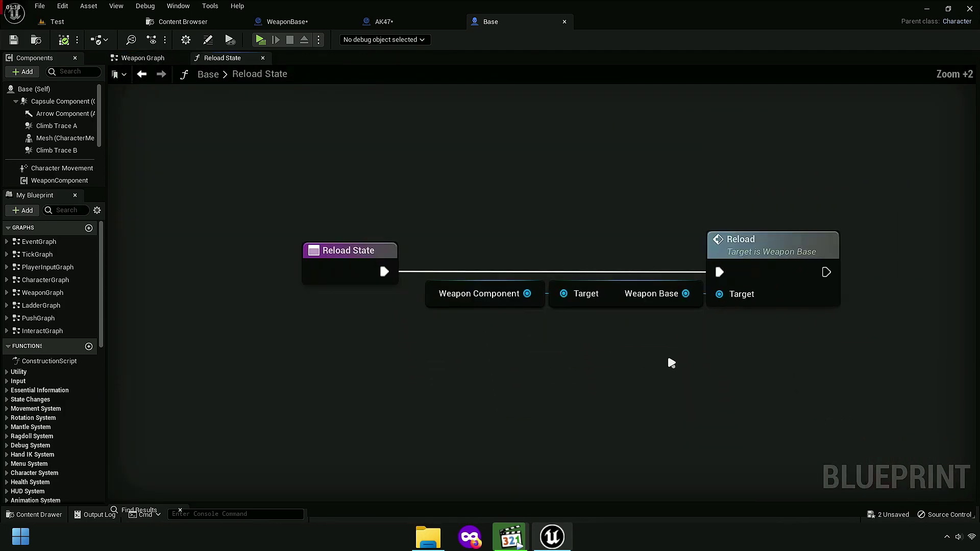
scroll(567, 361, up, 2)
Step: Add a Reload Test call on Weapon Base and route Reload State's execution into it
click(614, 285)
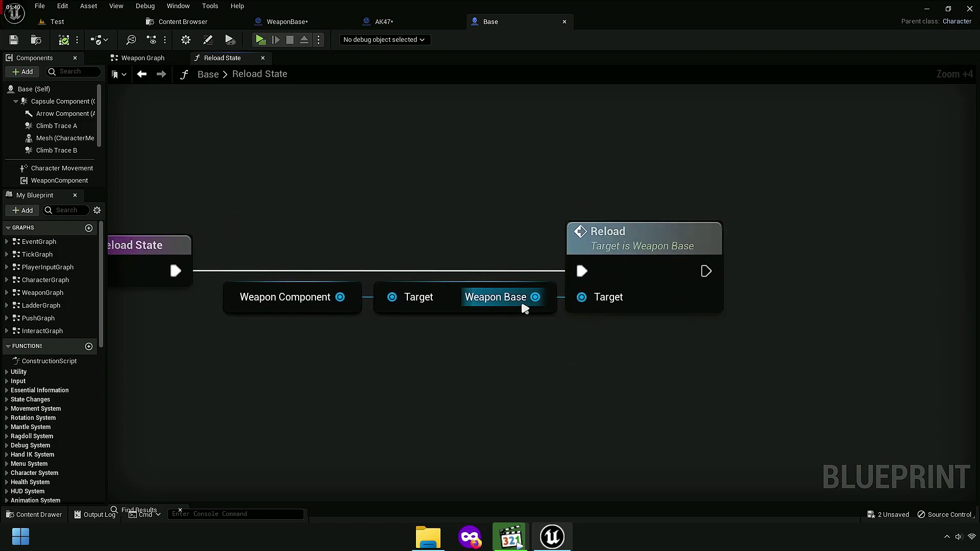
right_drag(524, 297, 564, 384)
drag(569, 377, 597, 183)
text(reload test)
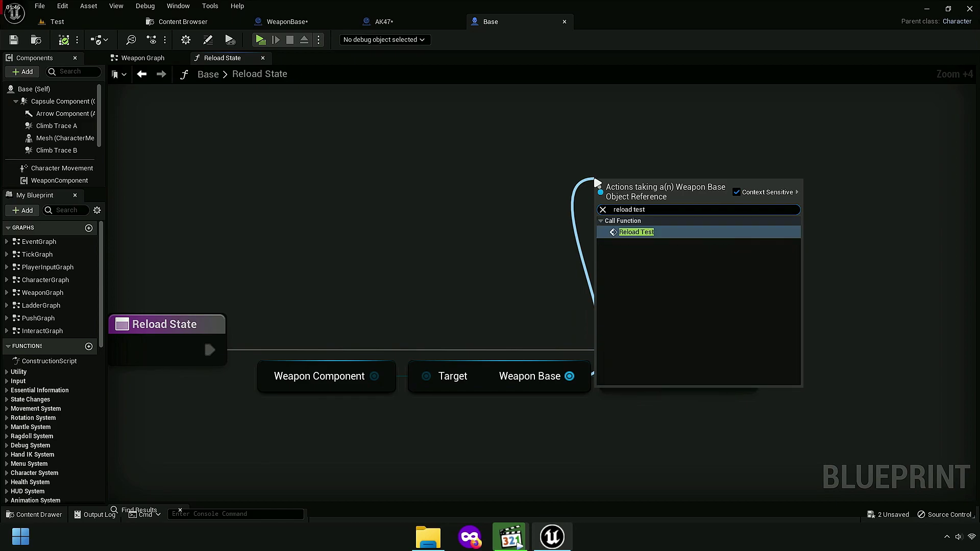
key(Return)
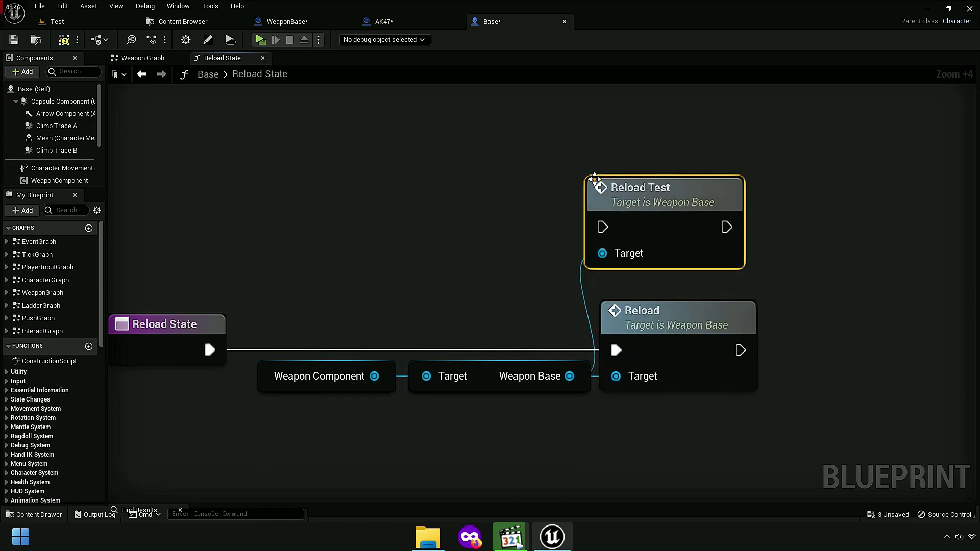
drag(209, 350, 602, 227)
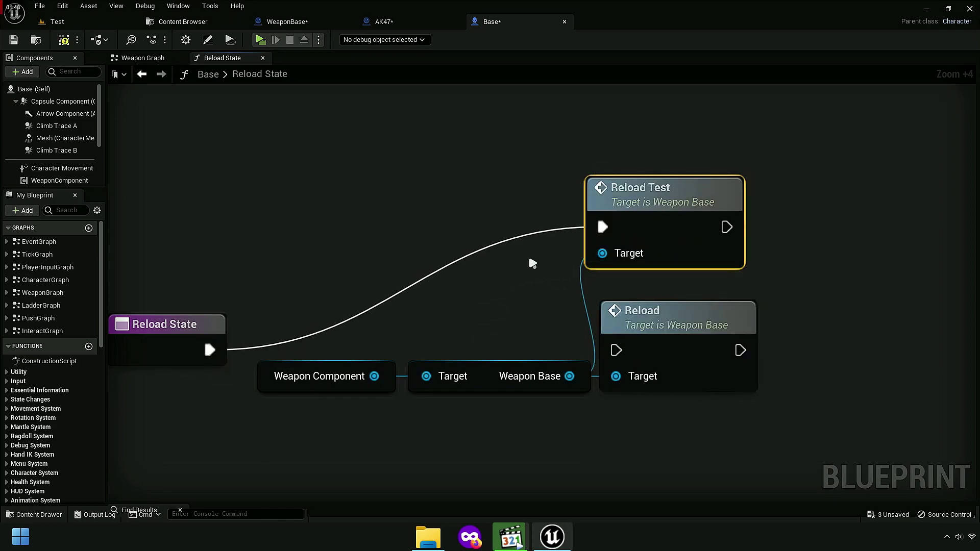
mouse_move(542, 259)
right_down()
mouse_move(629, 256)
mouse_move(609, 298)
right_up()
Step: Wrap the Reload Test call in a comment titled DELETE
key(c)
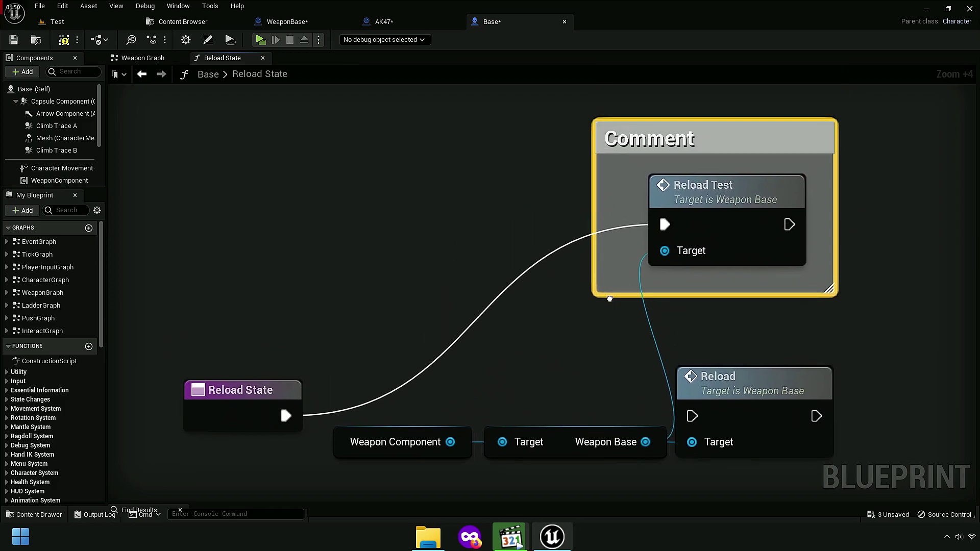
double_click(669, 139)
text(DE)
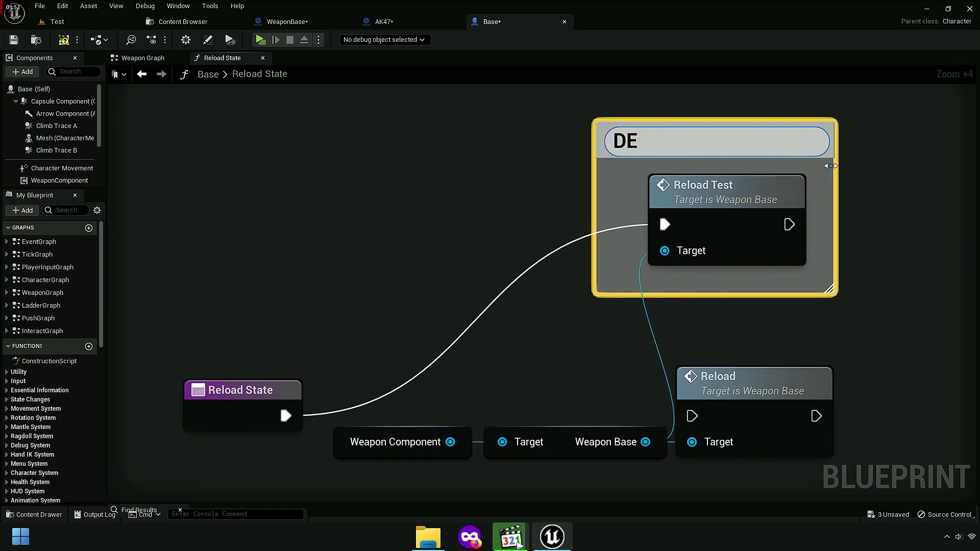
text(LETE)
key(Return)
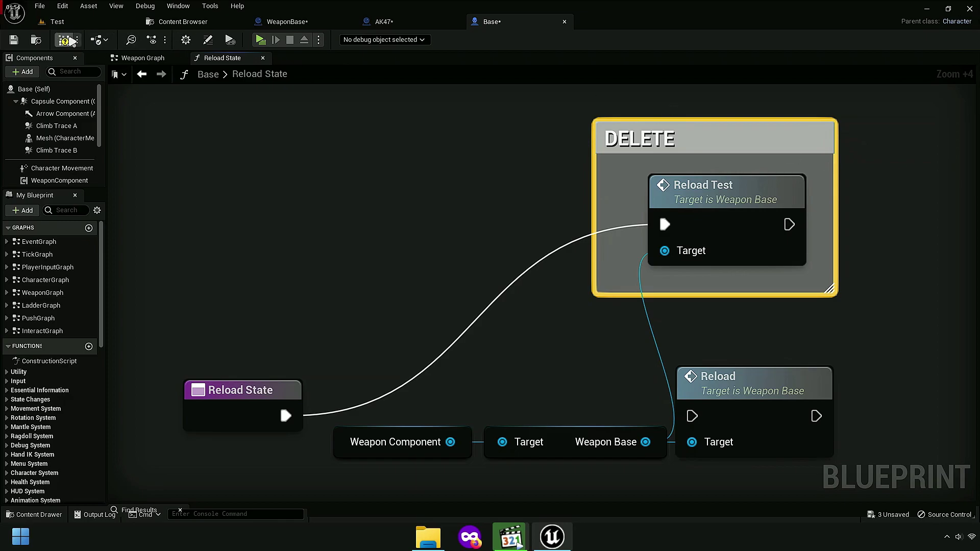
Step: Compile, save and play, then open the AR4 blueprint flagged with an error
key(F7)
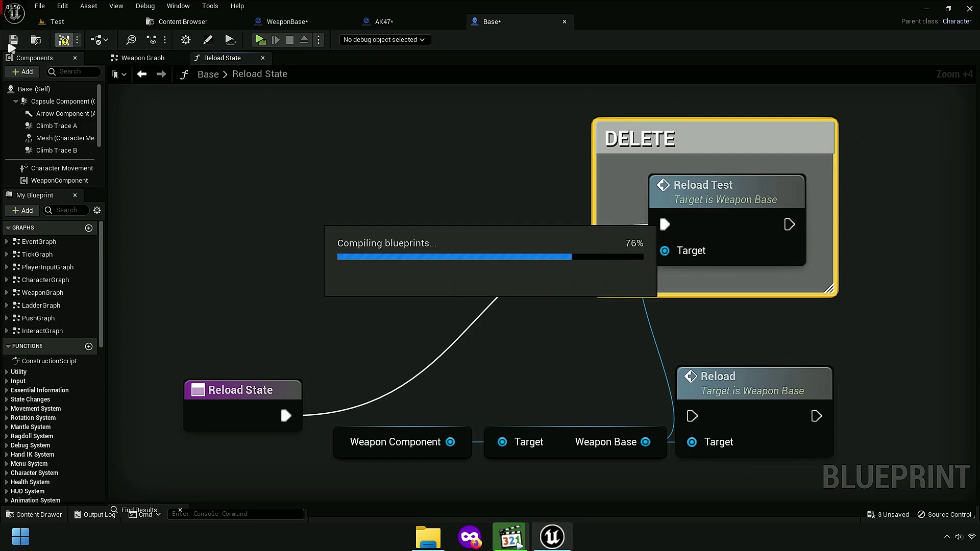
click(14, 40)
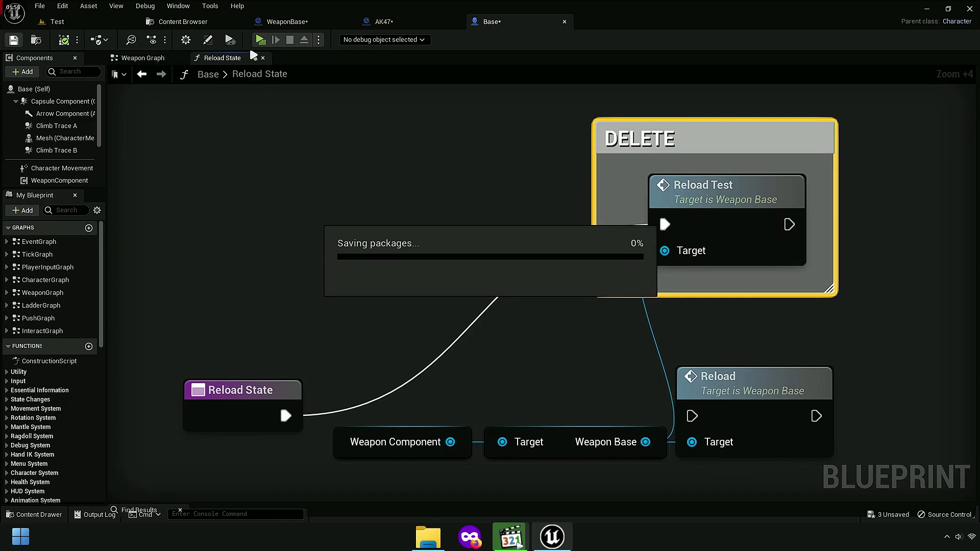
click(261, 41)
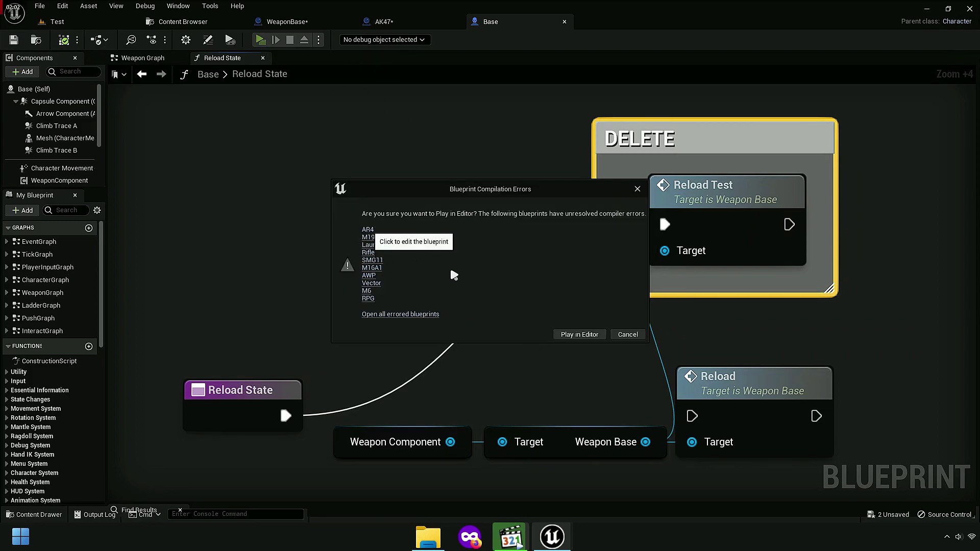
click(369, 230)
Step: In AR4's Construction Script, unlink Parent: Construction Script from Set members in WeaponMaster and recompile
click(898, 209)
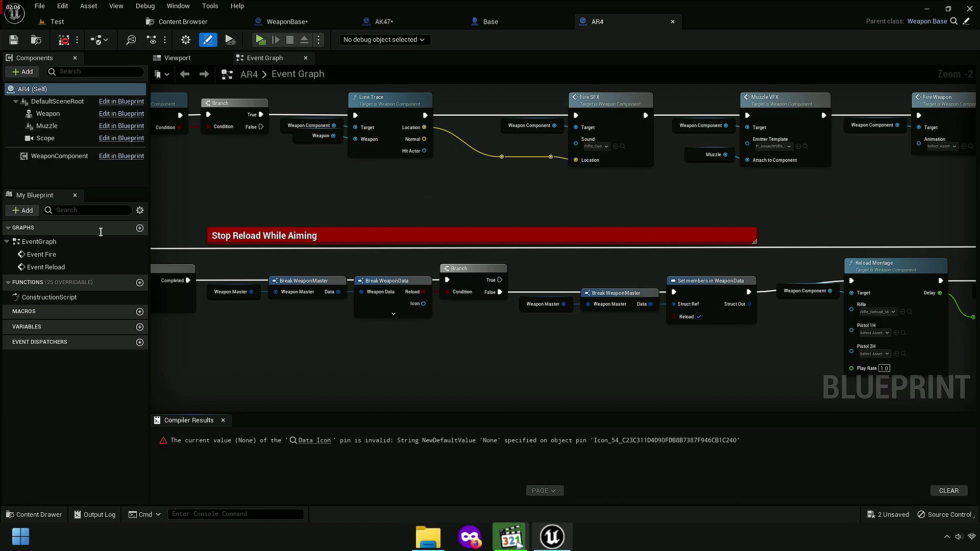
double_click(49, 297)
scroll(431, 227, up, 5)
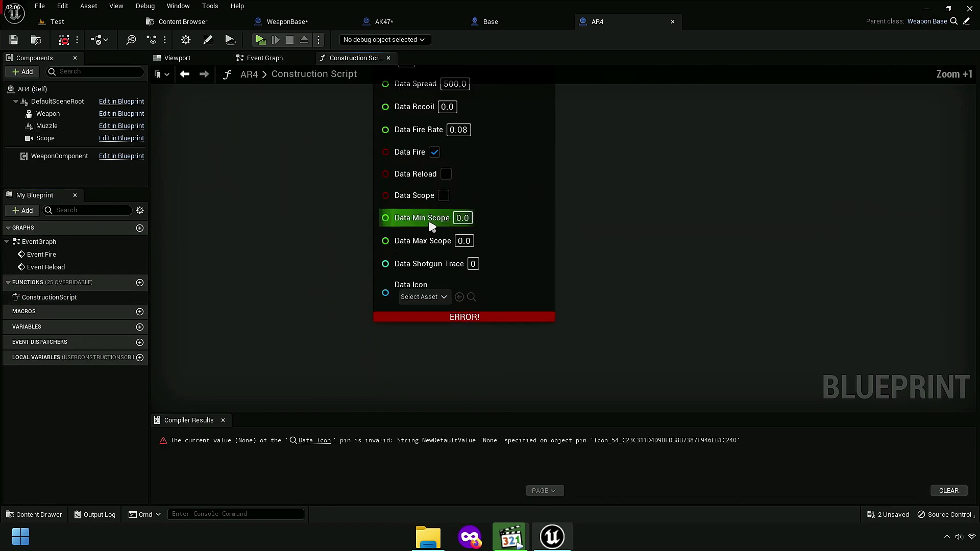
drag(264, 412, 276, 519)
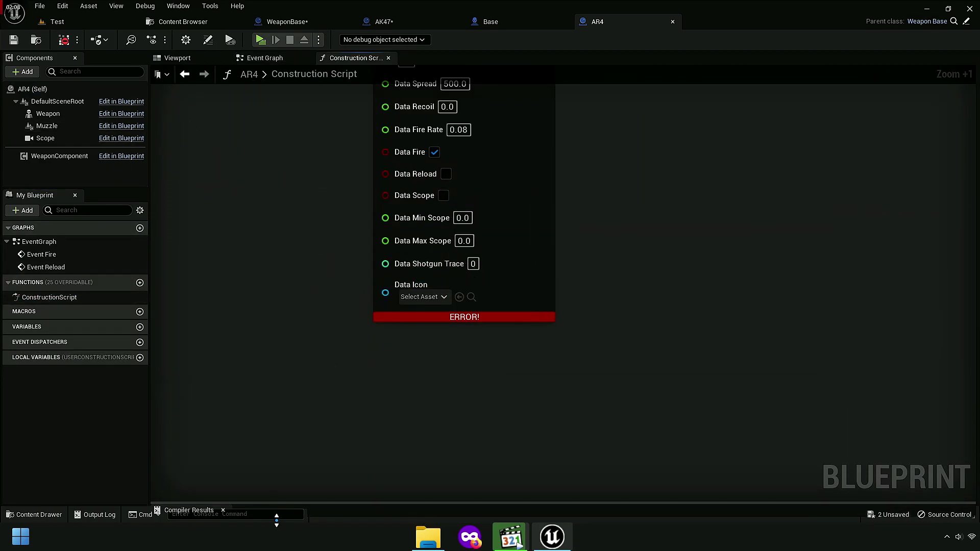
scroll(298, 367, down, 2)
scroll(382, 280, down, 3)
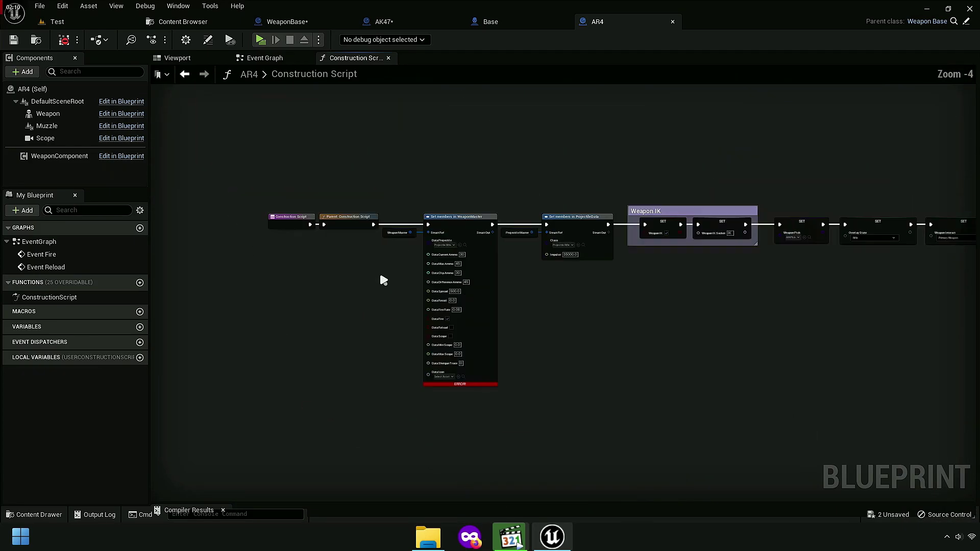
scroll(383, 280, up, 2)
scroll(424, 255, up, 2)
right_click(341, 144)
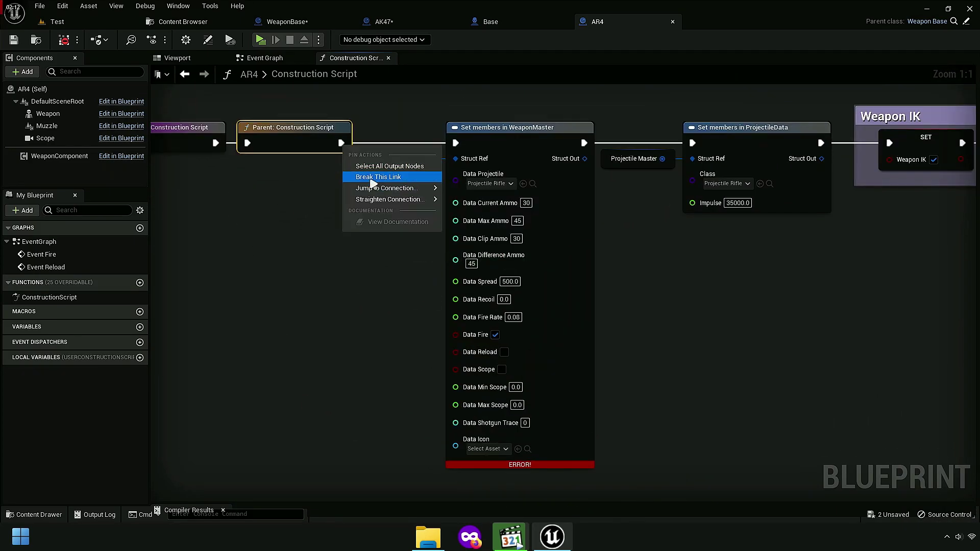
click(361, 186)
click(64, 41)
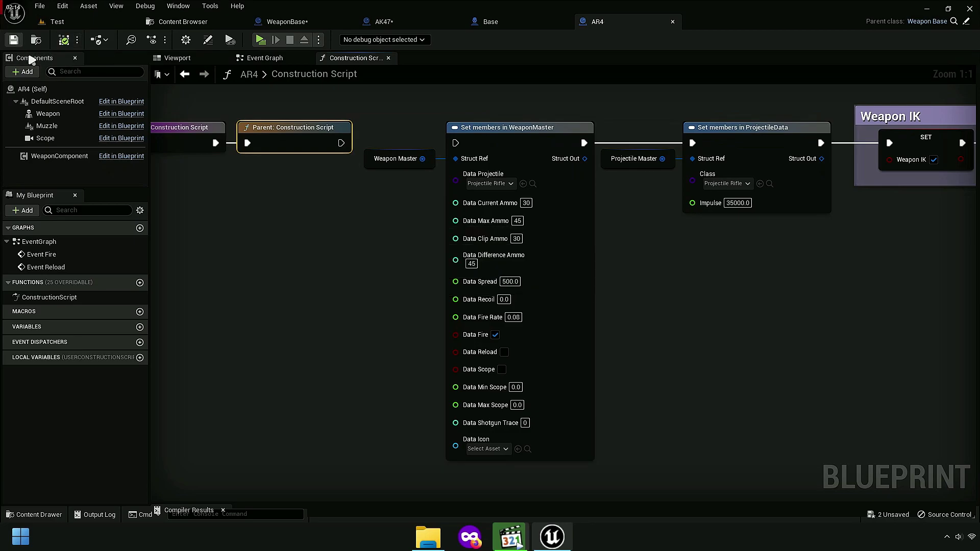
click(582, 334)
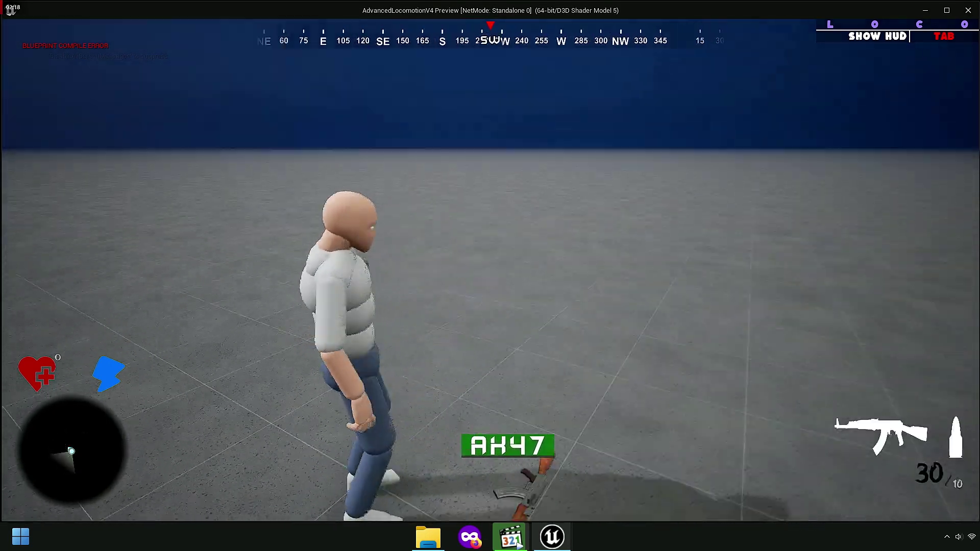
key(e)
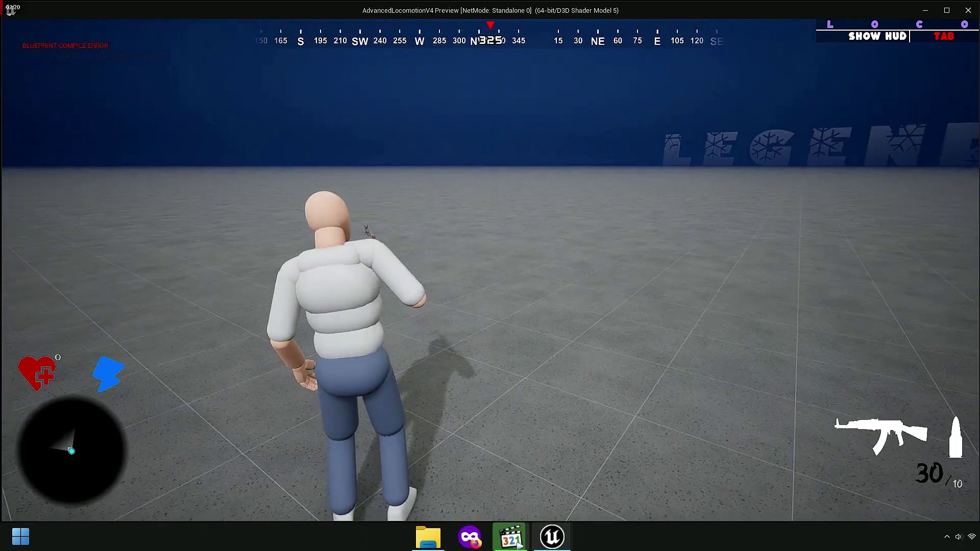
click(489, 270)
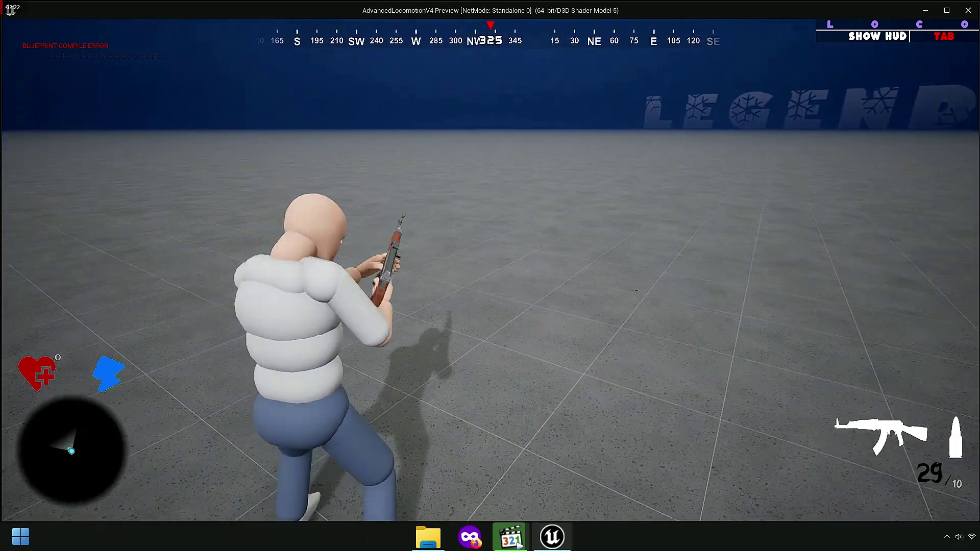
key(r)
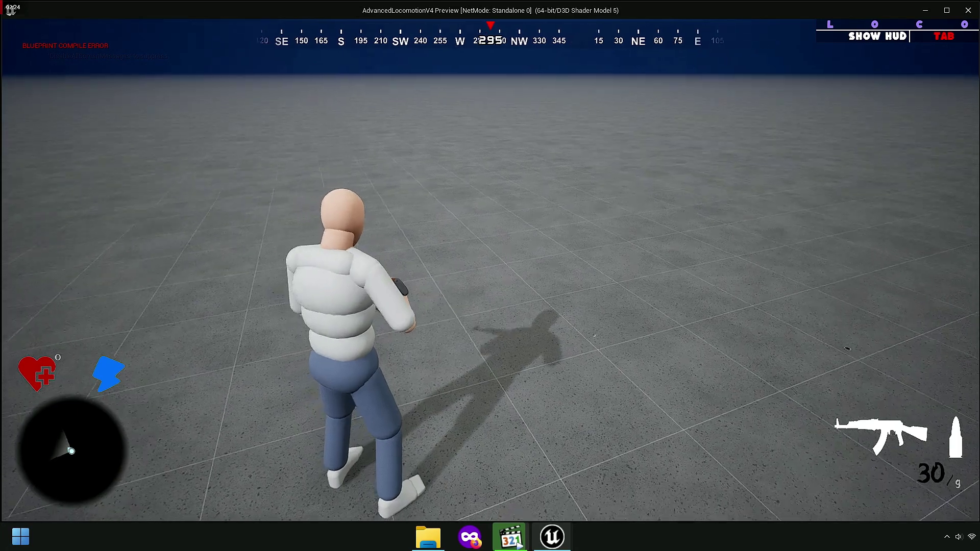
click(489, 270)
click(490, 271)
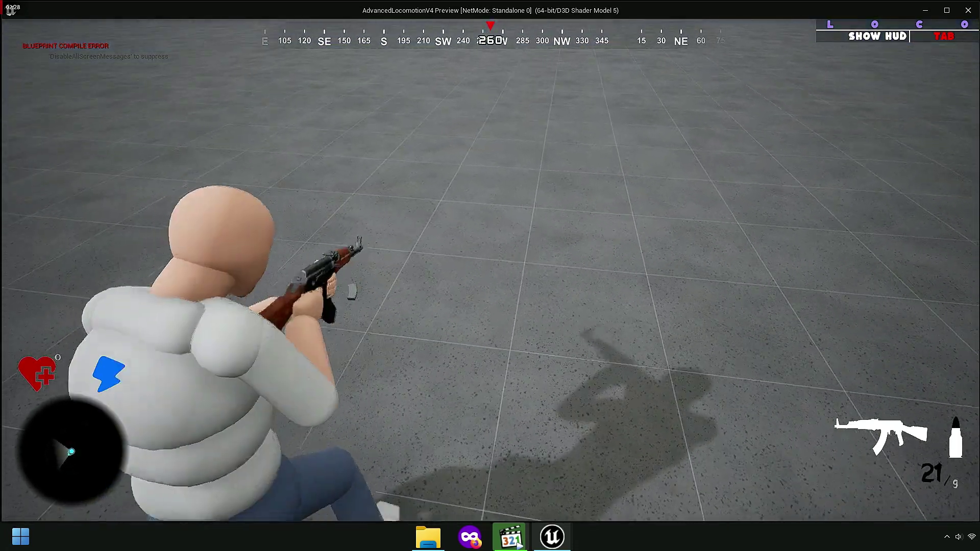
key(Escape)
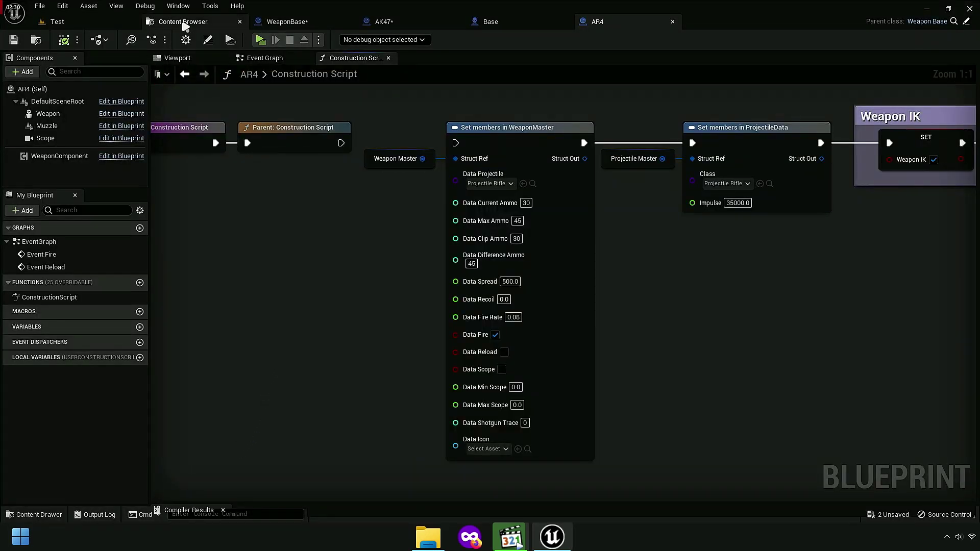
Step: Open WeaponComponent from the Content Browser, close the Line Trace and Wall State graphs, and show EventGraph
click(183, 24)
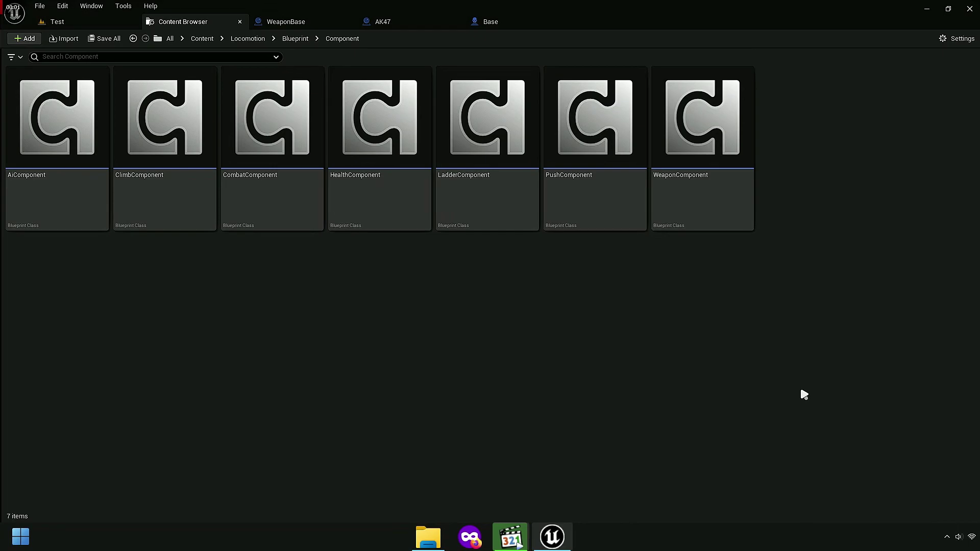
click(684, 214)
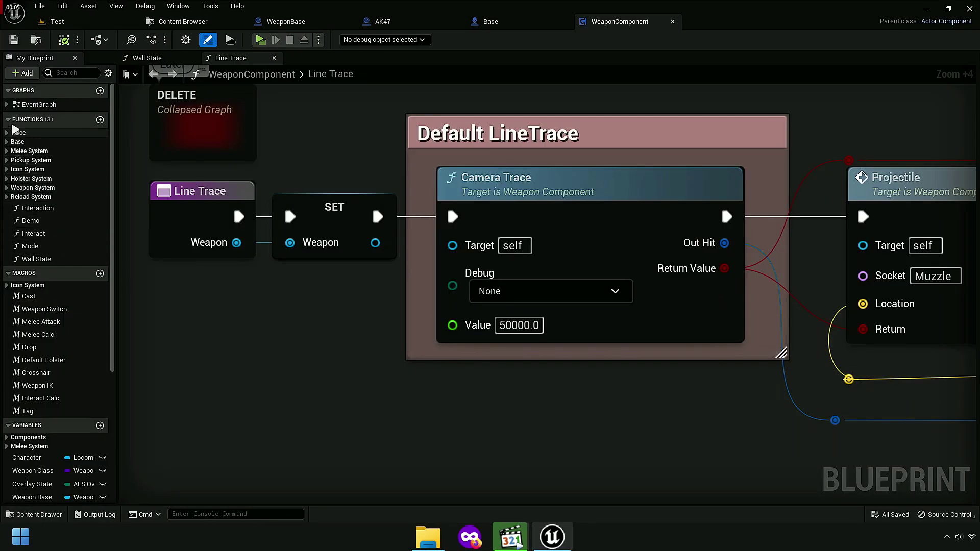
click(15, 120)
click(21, 136)
click(23, 152)
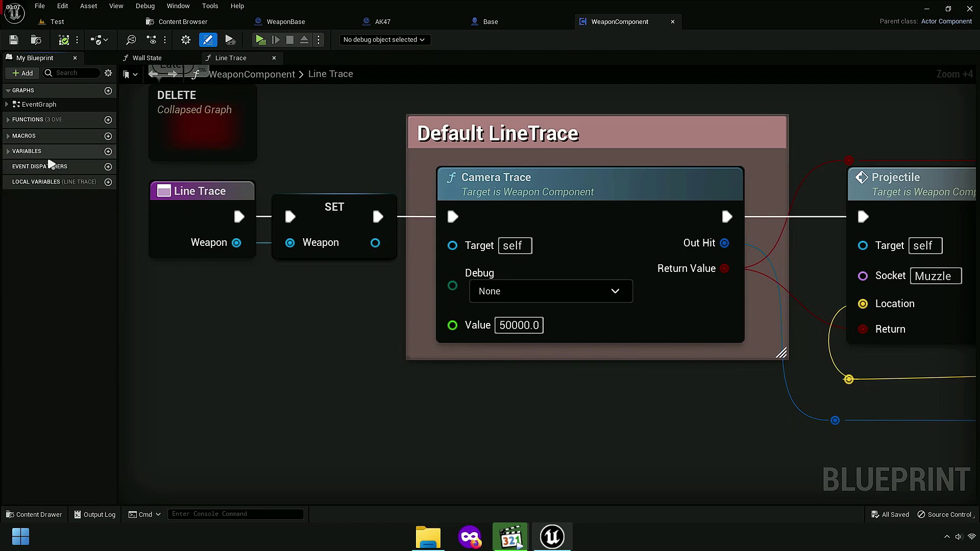
click(274, 58)
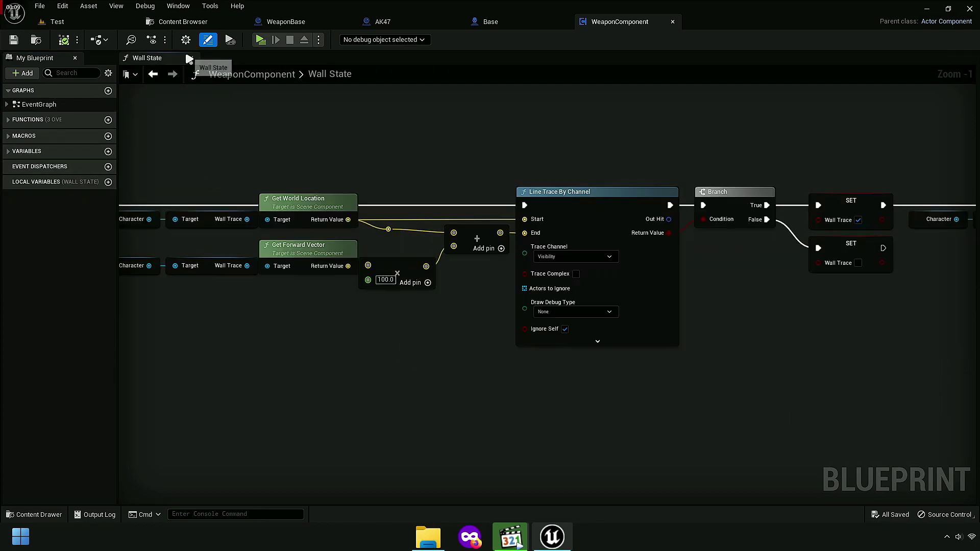
click(189, 57)
click(28, 104)
double_click(28, 105)
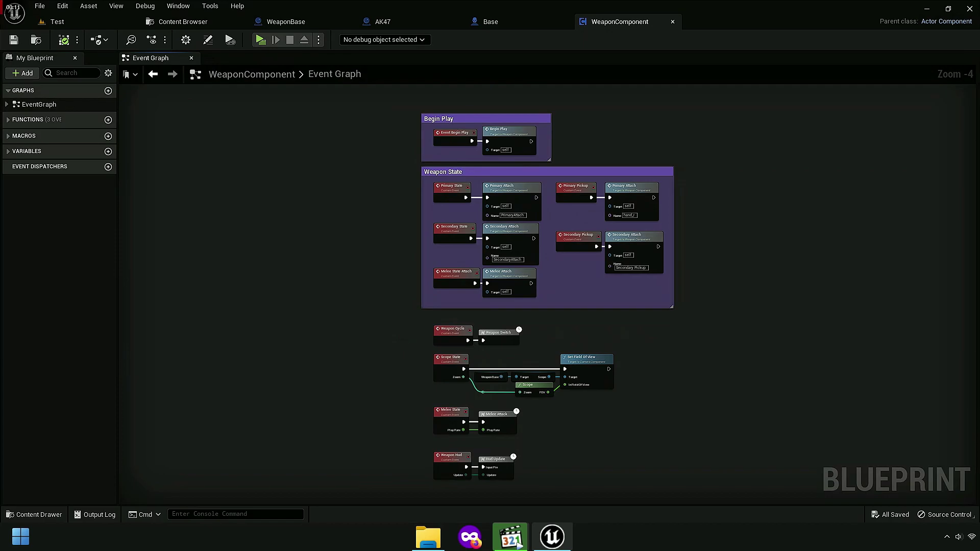
right_drag(402, 336, 394, 298)
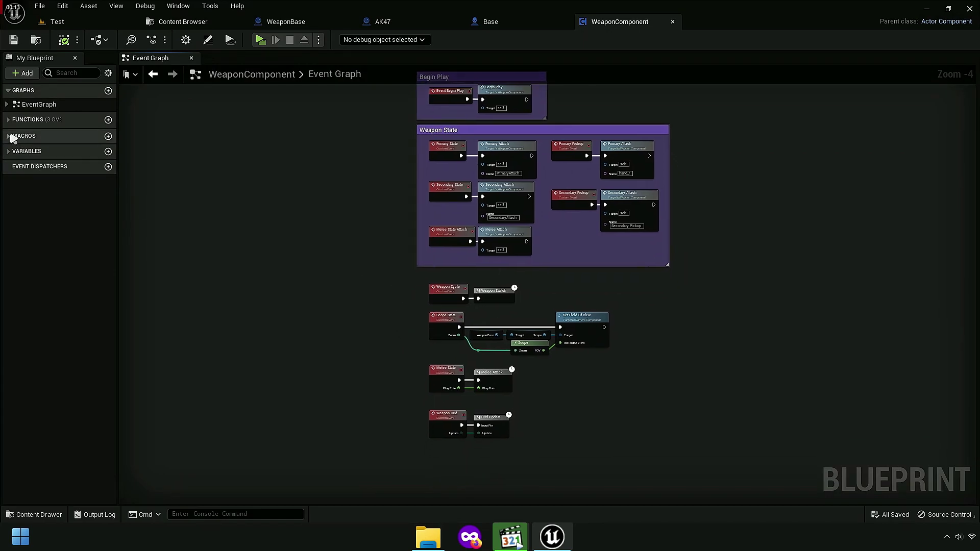
Step: Search 'Fire' to inspect the Fire Weapon function, then clear the filter and reopen EventGraph
click(20, 120)
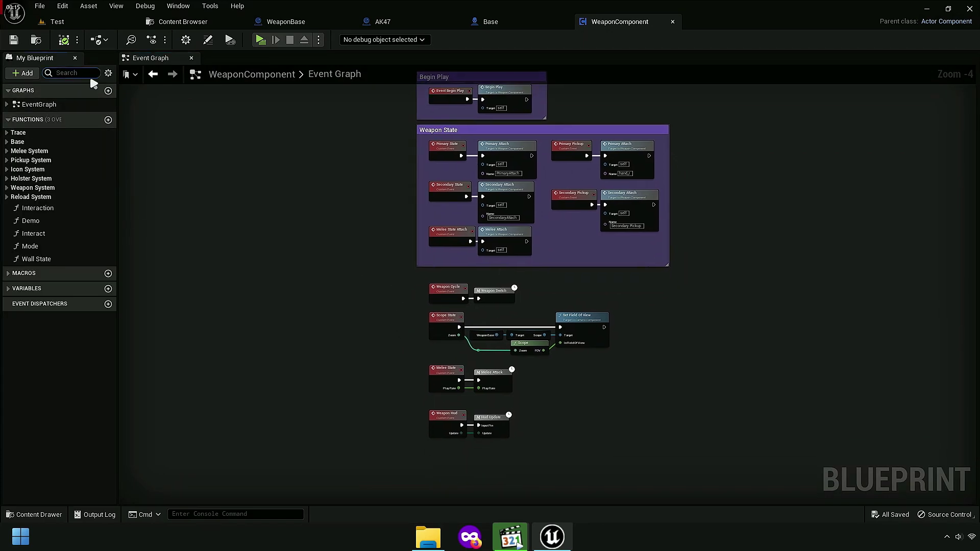
text(Fire)
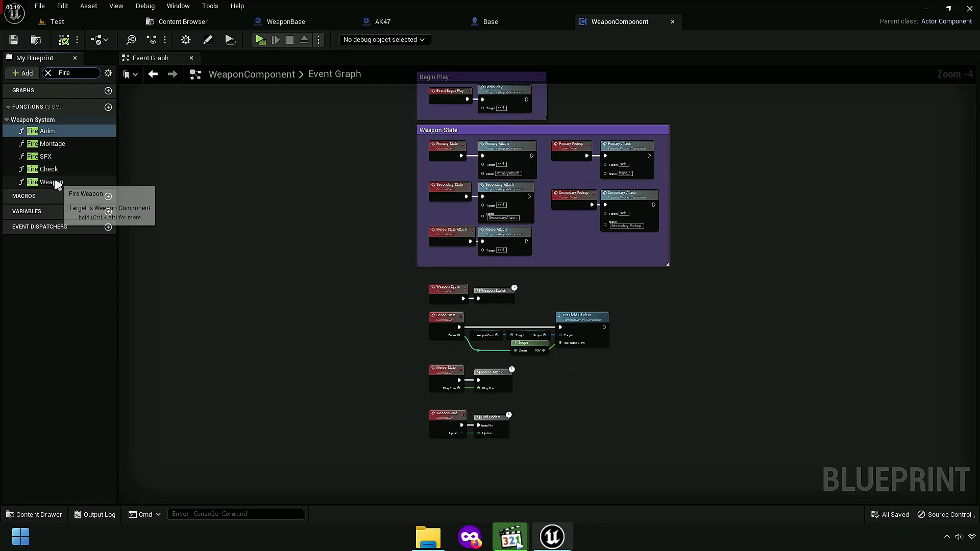
double_click(57, 182)
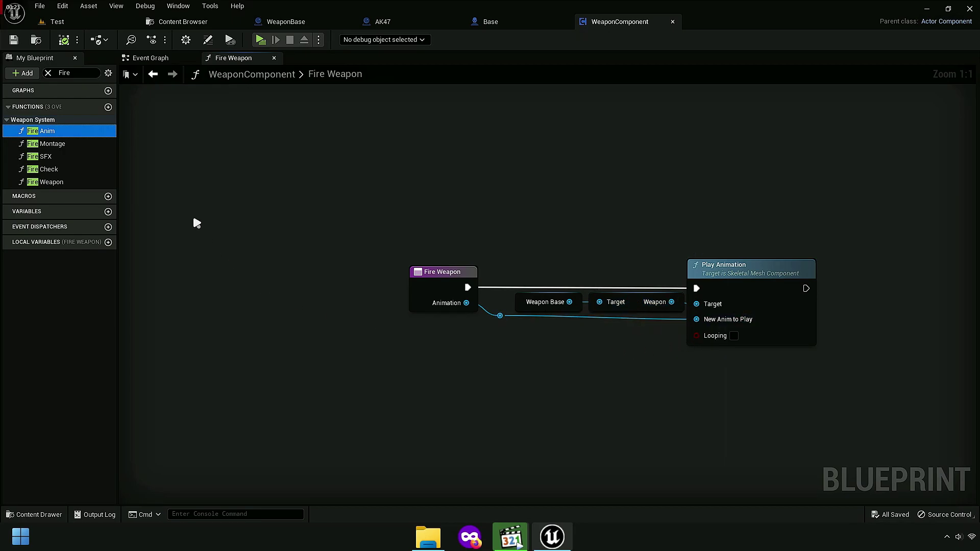
click(276, 56)
click(191, 58)
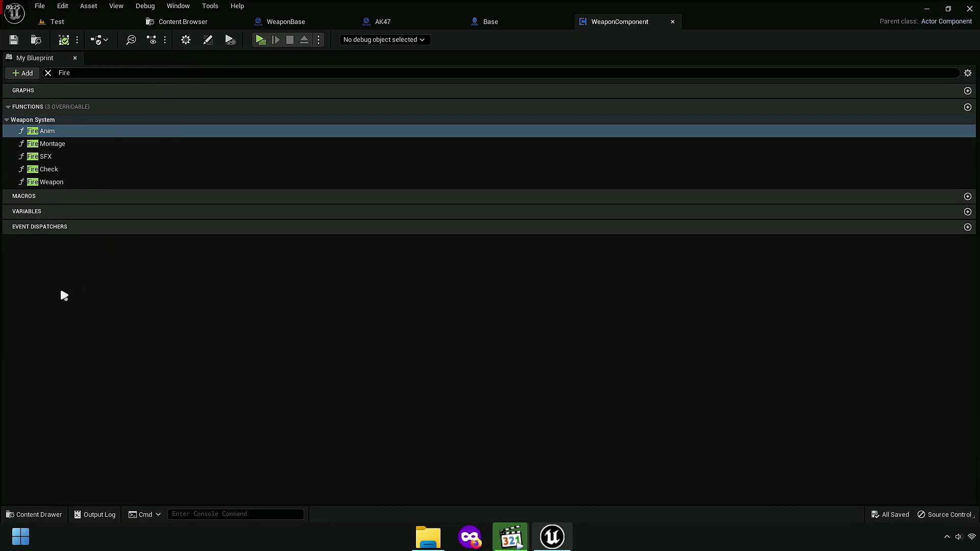
click(60, 286)
click(48, 73)
click(14, 107)
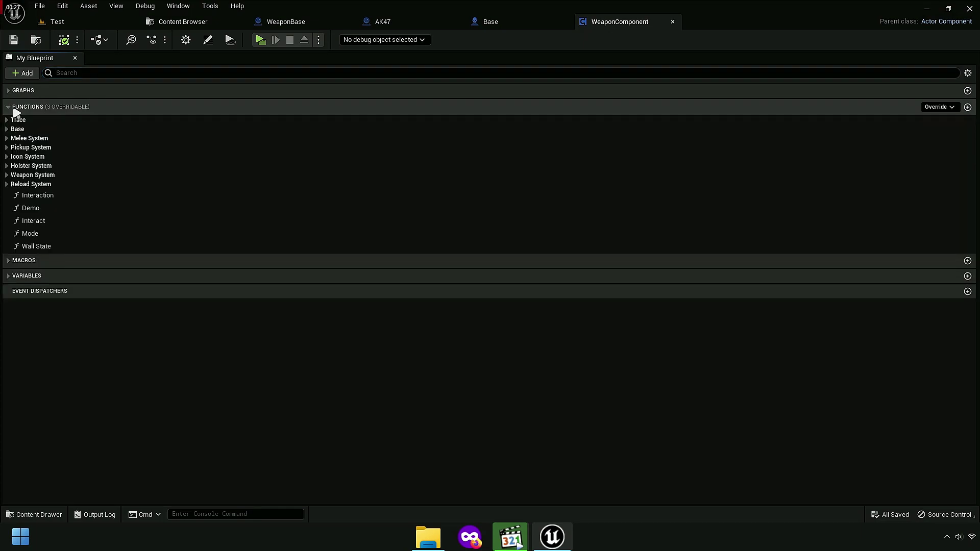
click(21, 90)
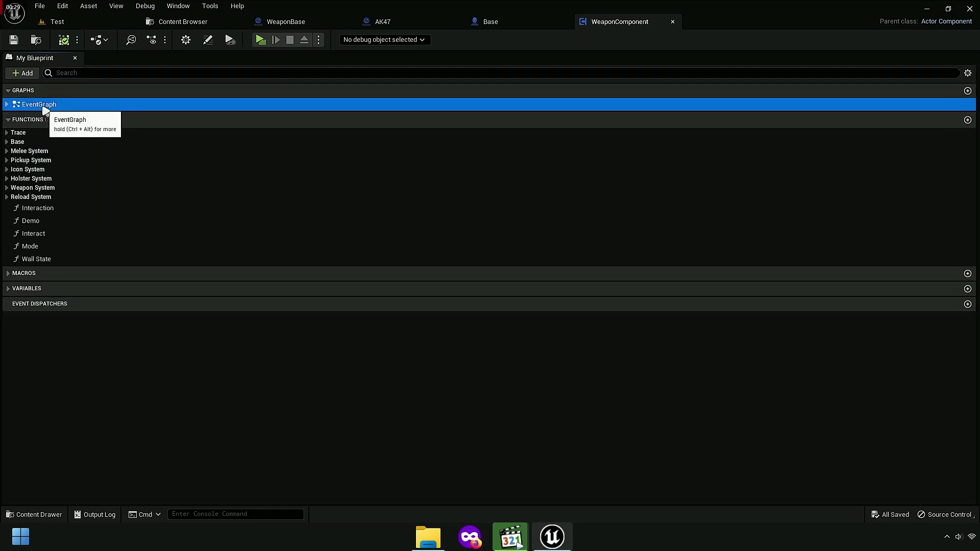
double_click(36, 103)
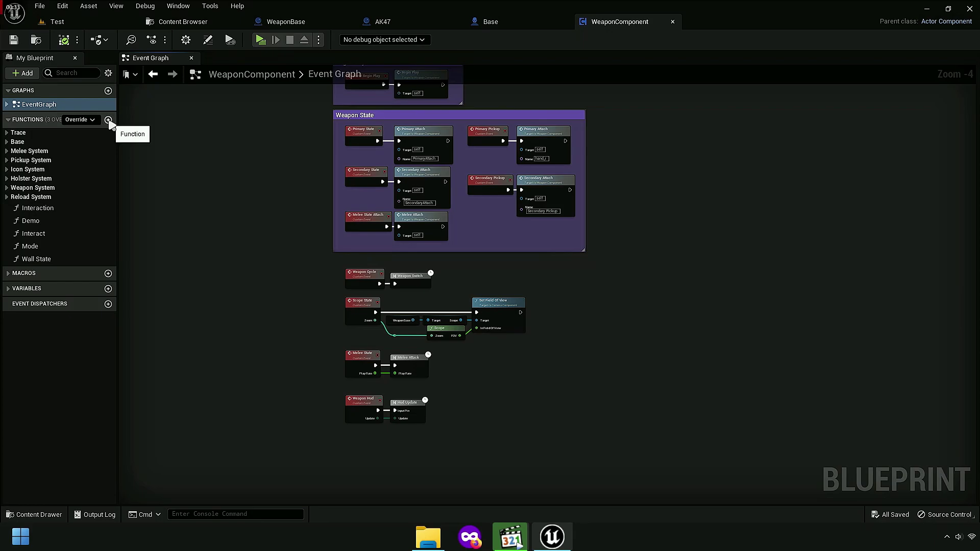
Step: Add a function named Fire State to WeaponComponent and move its editor tab beside WeaponBase
click(108, 120)
text(Fire Sta)
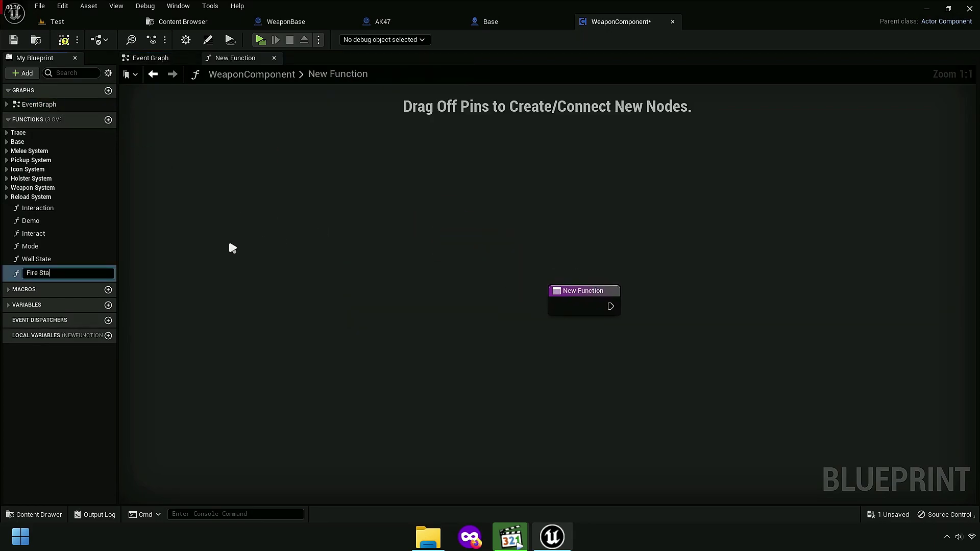
text(te)
key(Return)
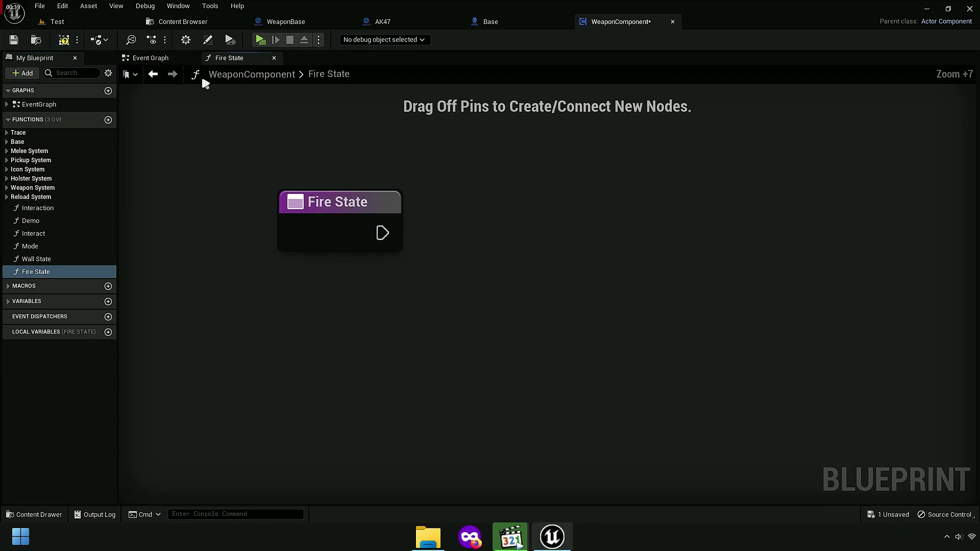
click(193, 58)
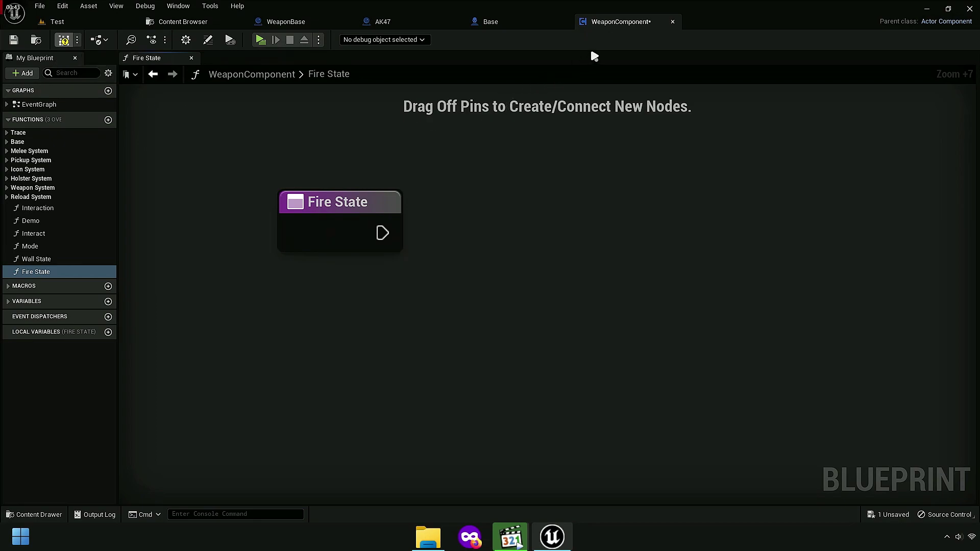
drag(615, 22, 322, 21)
Step: In WeaponBase, select all nodes in the TEST comment block and copy them
click(403, 21)
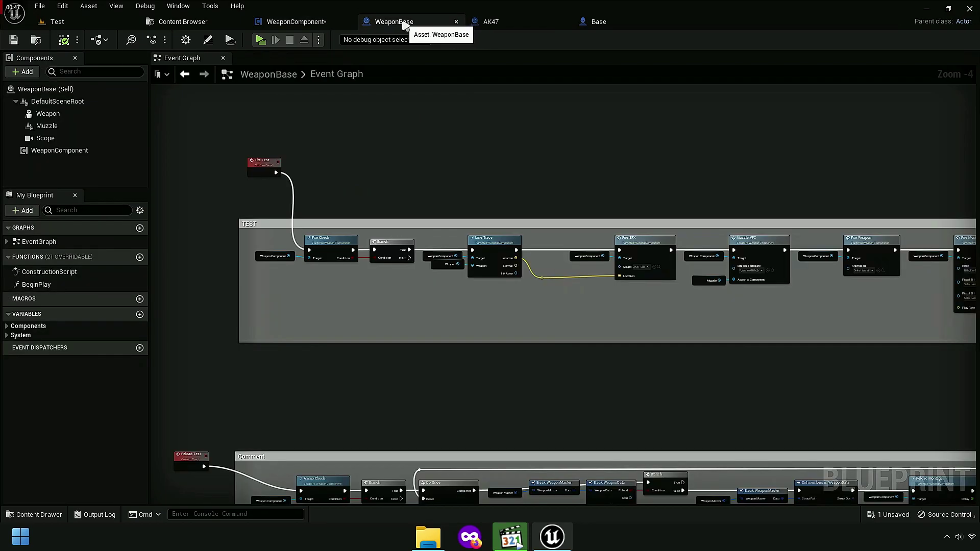
scroll(397, 261, down, 4)
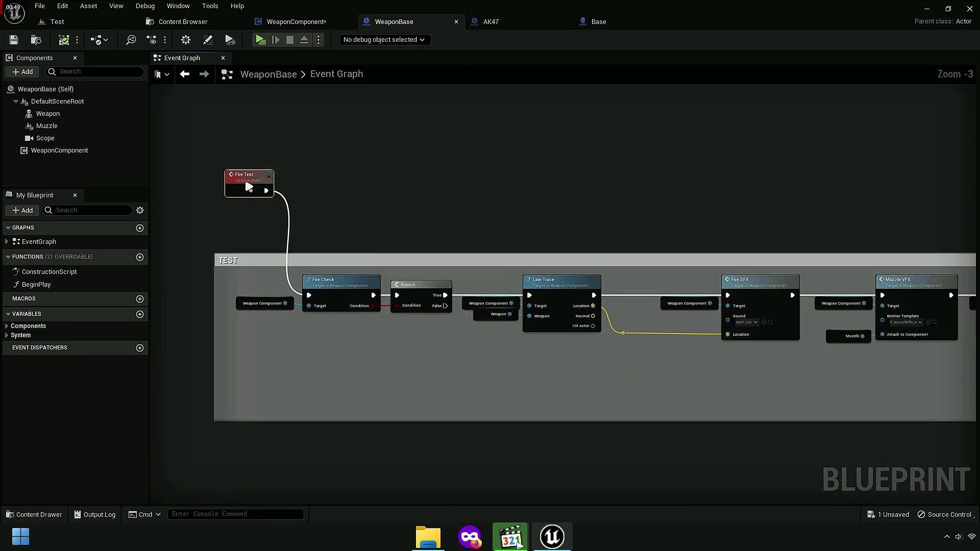
scroll(263, 225, down, 1)
scroll(239, 228, down, 2)
drag(234, 220, 892, 289)
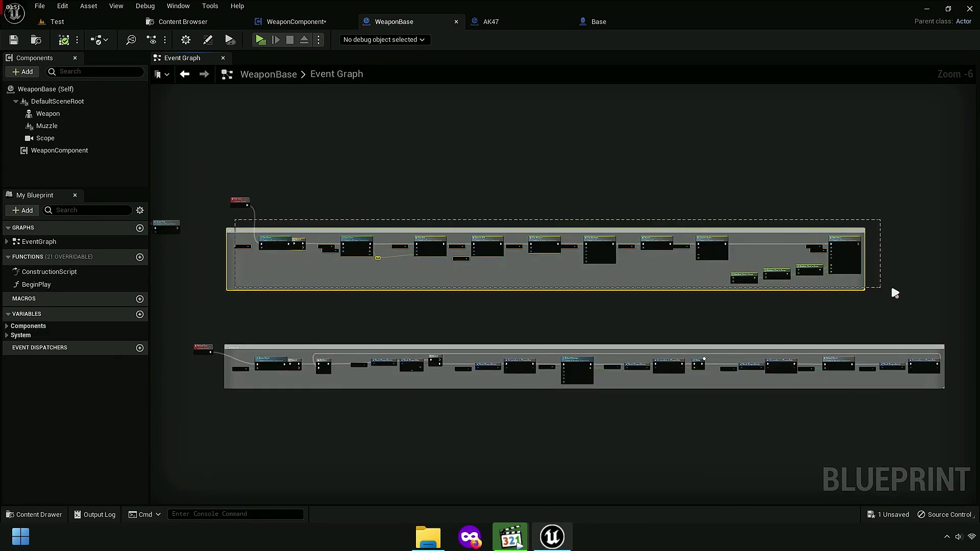
scroll(618, 223, up, 4)
right_click(606, 180)
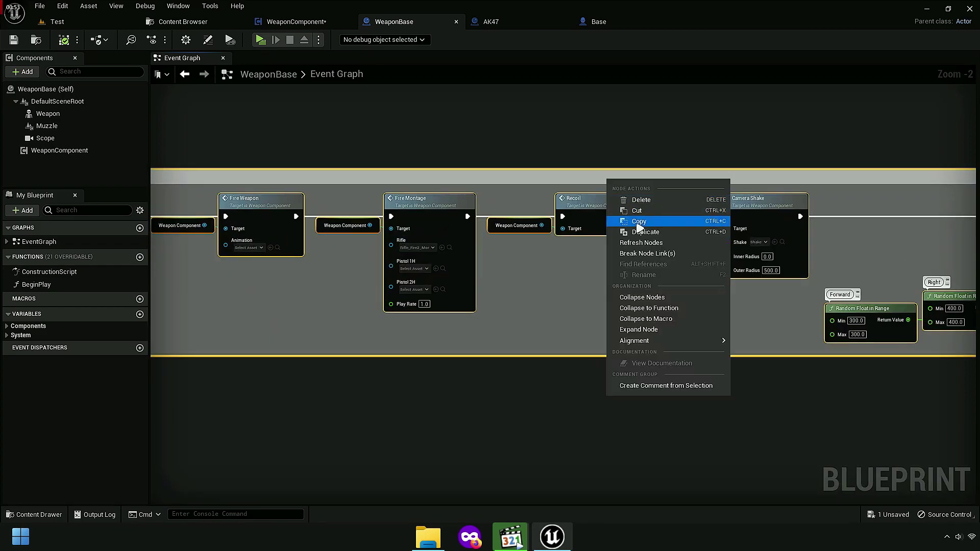
click(657, 225)
Step: Paste the copied TEST nodes into Fire State and place them beside the entry node
click(313, 29)
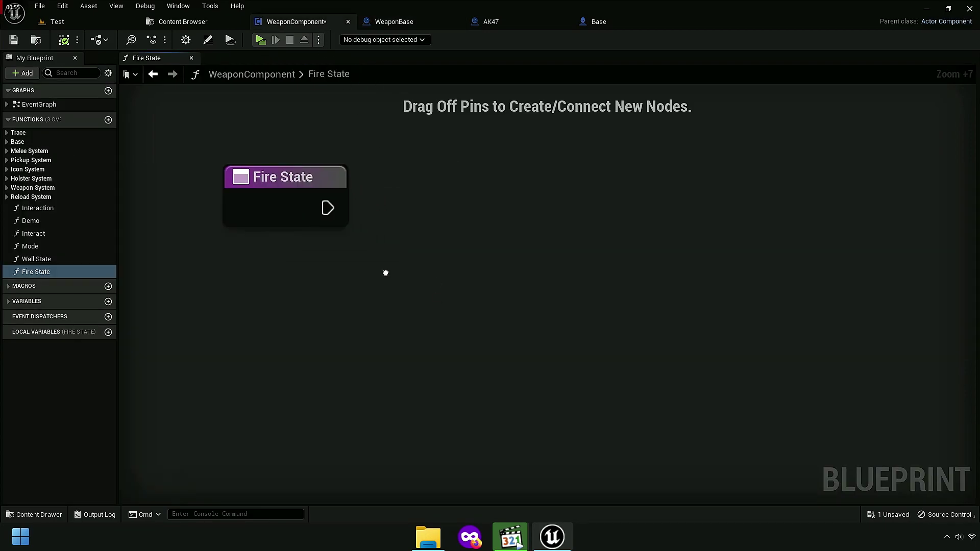
scroll(308, 240, down, 2)
scroll(397, 337, down, 4)
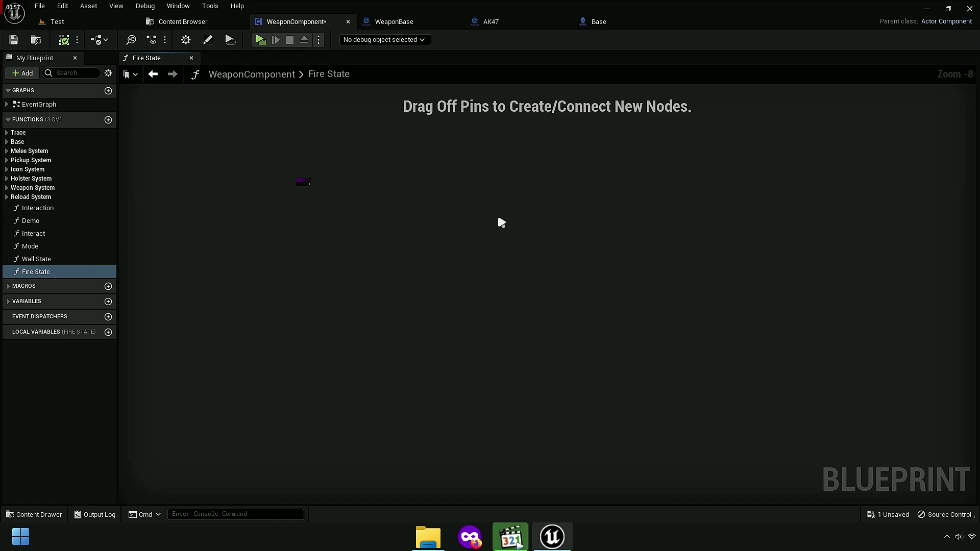
key(ctrl+v)
scroll(240, 191, up, 5)
right_drag(431, 233, 291, 263)
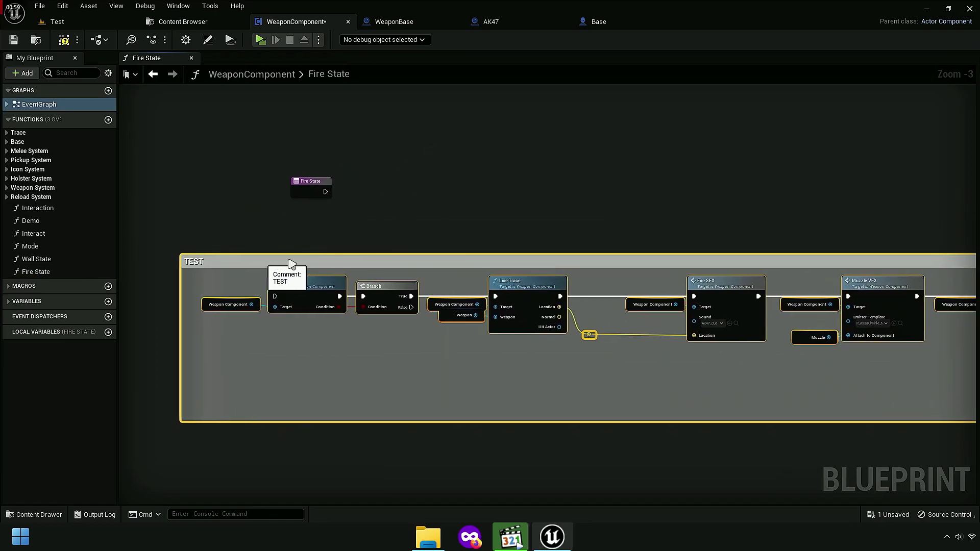
drag(291, 263, 380, 189)
scroll(377, 188, up, 5)
Step: Connect Fire State's execution output to the pasted Fire Check node, removing its Weapon Component getter
drag(270, 196, 443, 205)
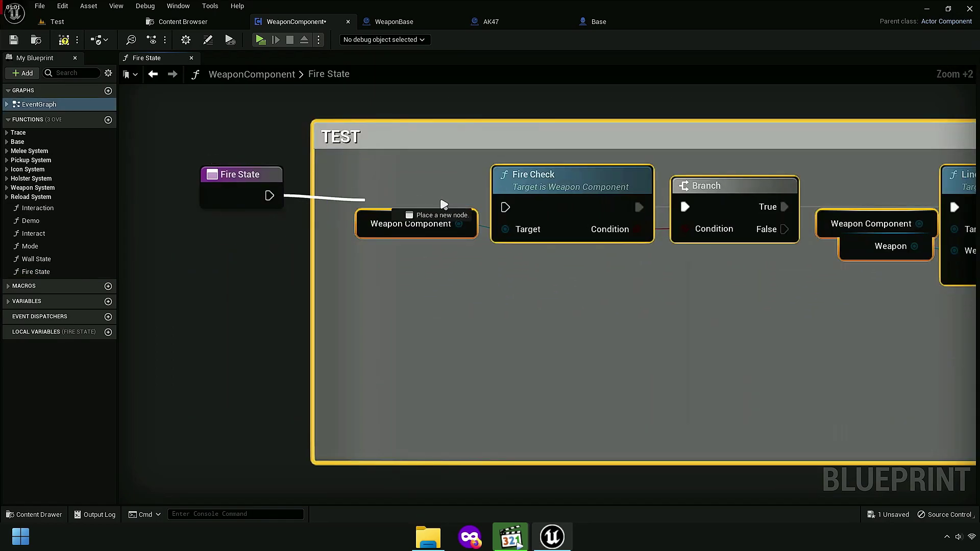
drag(424, 250, 459, 316)
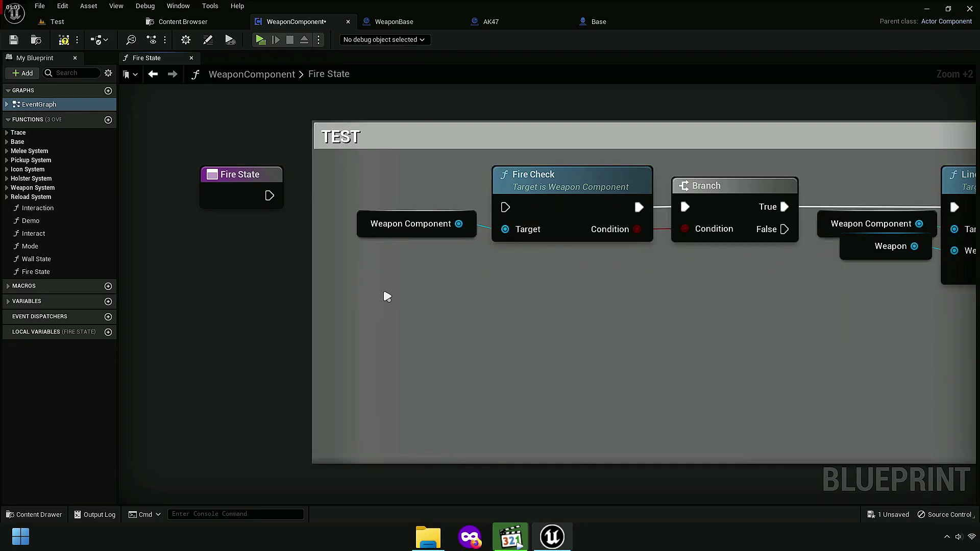
mouse_move(385, 295)
right_down()
mouse_move(372, 299)
mouse_move(453, 313)
right_up()
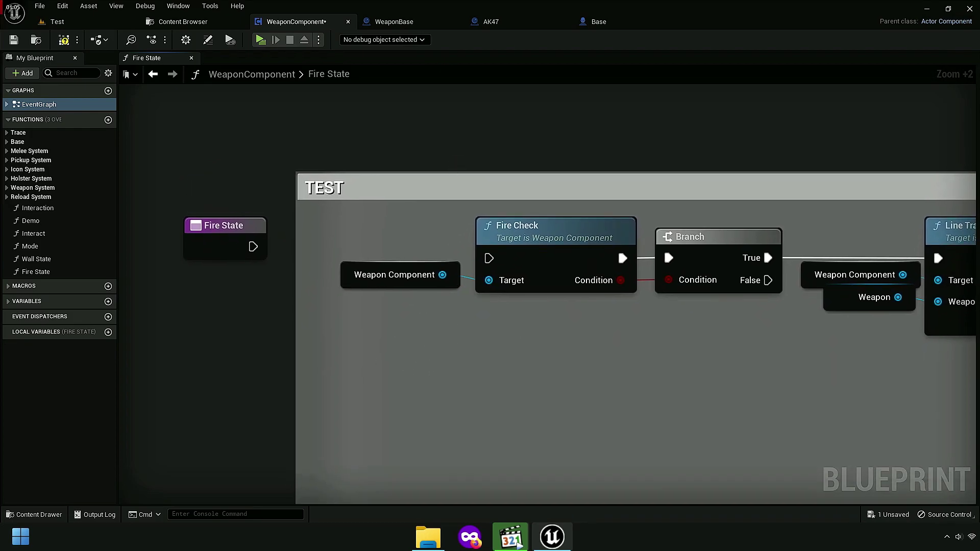
right_click(457, 145)
text(fire check)
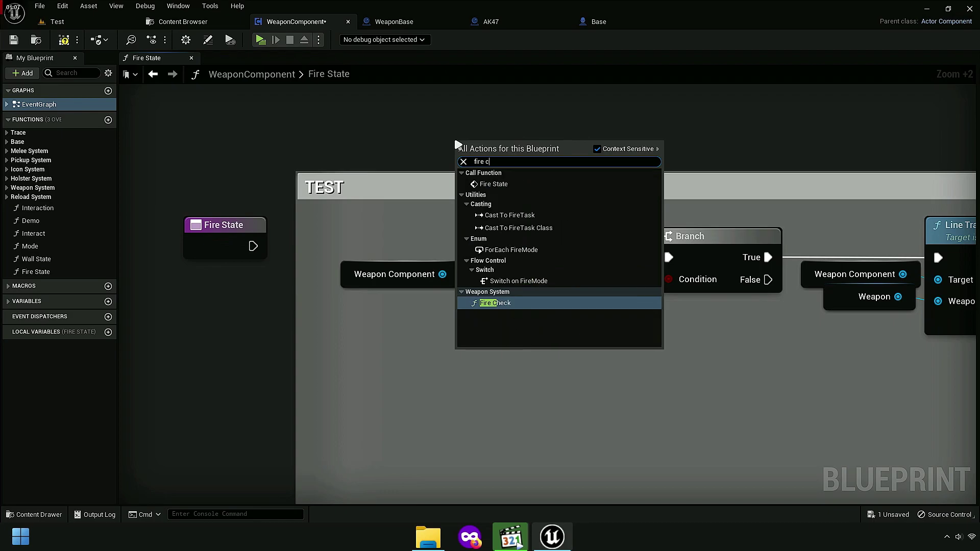
key(Return)
right_drag(461, 146, 448, 224)
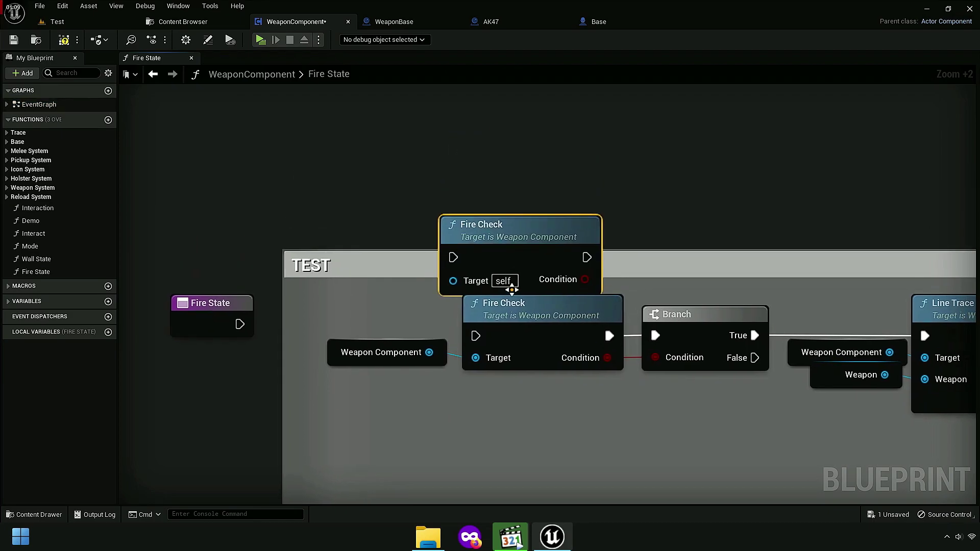
drag(538, 250, 538, 173)
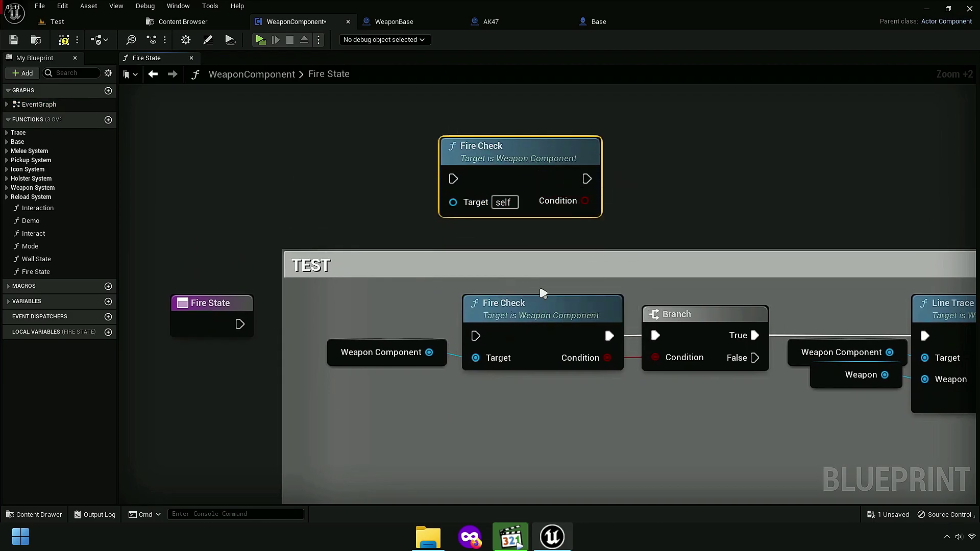
key(Delete)
click(376, 352)
key(Delete)
mouse_move(475, 336)
mouse_down()
mouse_move(216, 329)
mouse_move(335, 351)
mouse_move(217, 350)
mouse_up()
Step: Delete the TEST comment box and the Weapon Component getter feeding Line Trace
click(340, 259)
key(Delete)
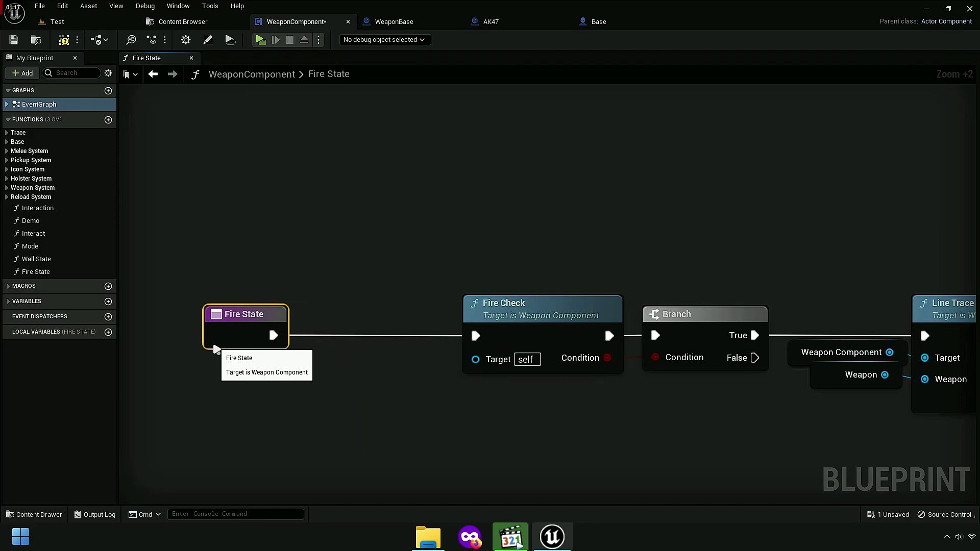
right_drag(565, 420, 134, 325)
scroll(439, 326, up, 2)
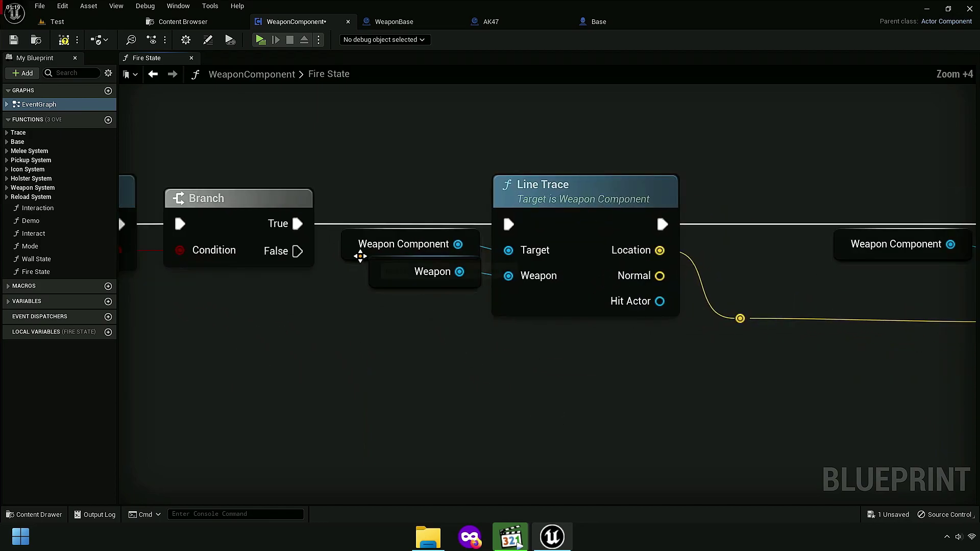
drag(361, 256, 352, 161)
key(Delete)
Step: Delete the Weapon Component getter feeding Fire SFX so it targets self
scroll(435, 322, down, 4)
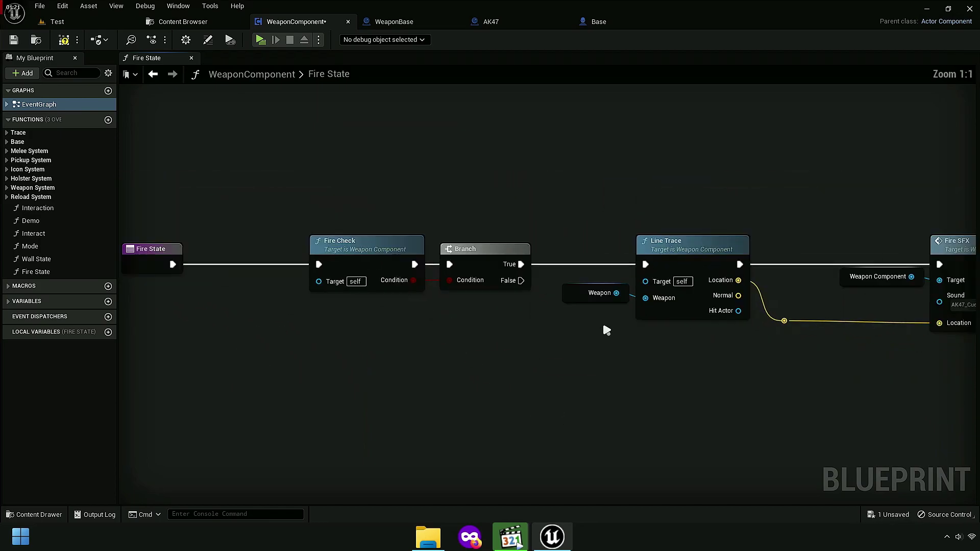
scroll(602, 321, down, 1)
drag(721, 341, 349, 292)
right_drag(351, 295, 313, 346)
scroll(316, 345, up, 4)
drag(306, 230, 618, 290)
click(471, 272)
right_drag(471, 271, 421, 277)
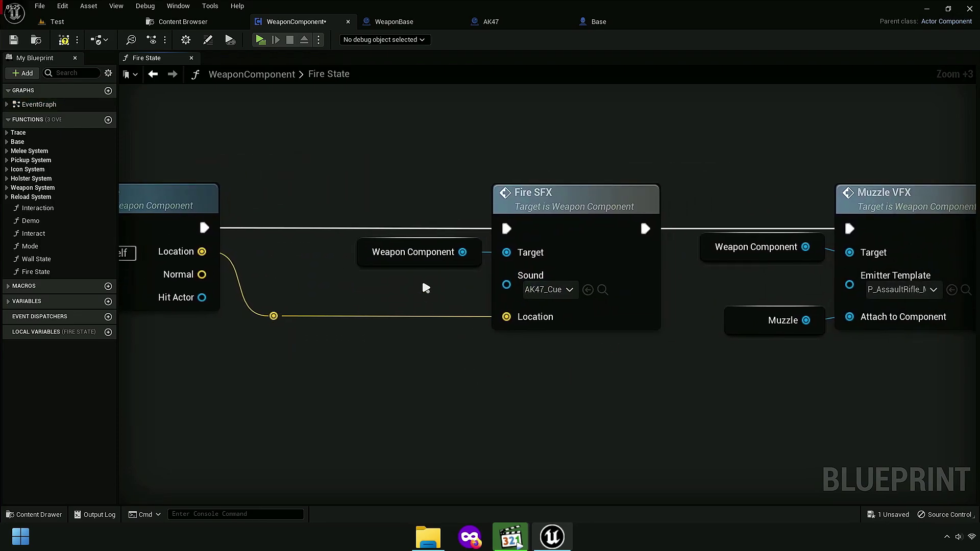
click(431, 250)
key(Delete)
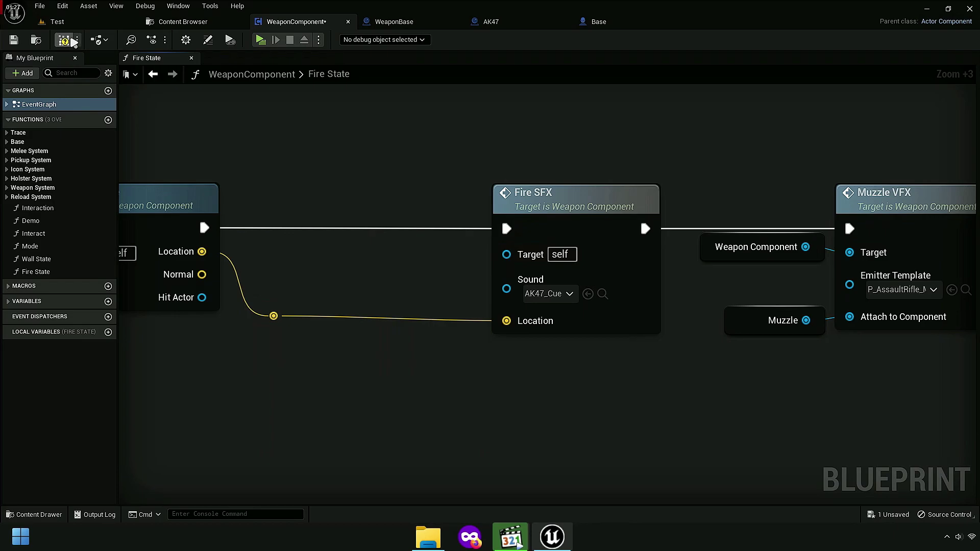
Step: Compile WeaponComponent and delete the erroring Weapon Component getter feeding Muzzle VFX
click(21, 46)
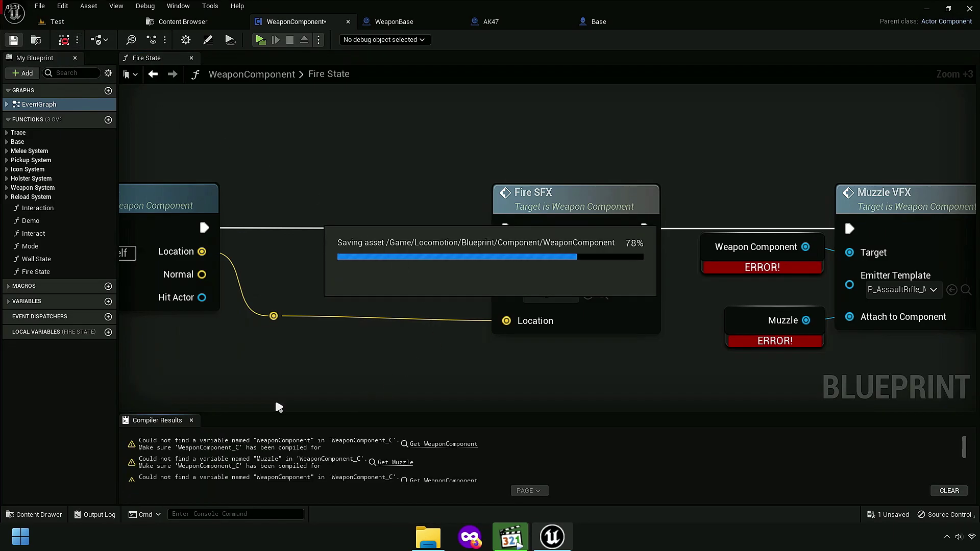
drag(233, 413, 233, 508)
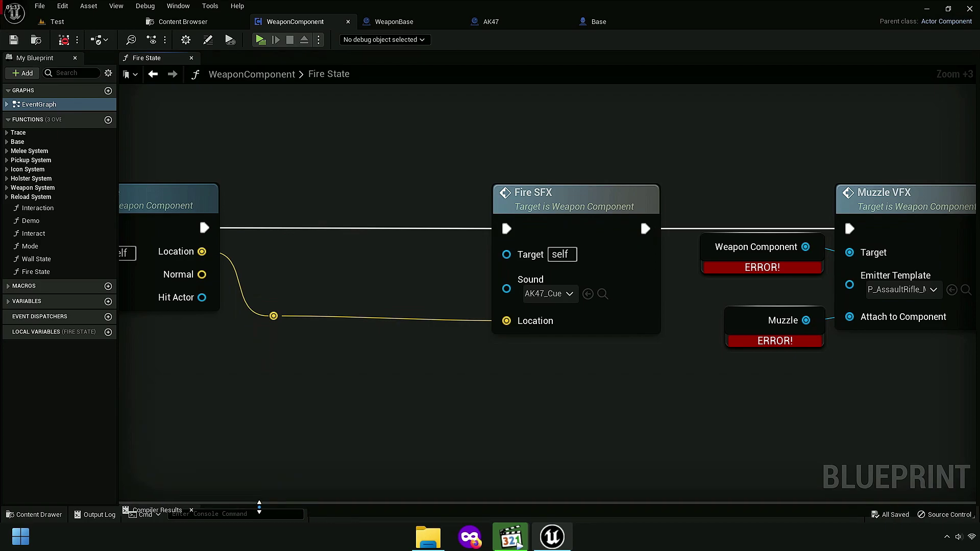
right_drag(543, 422, 364, 429)
click(316, 274)
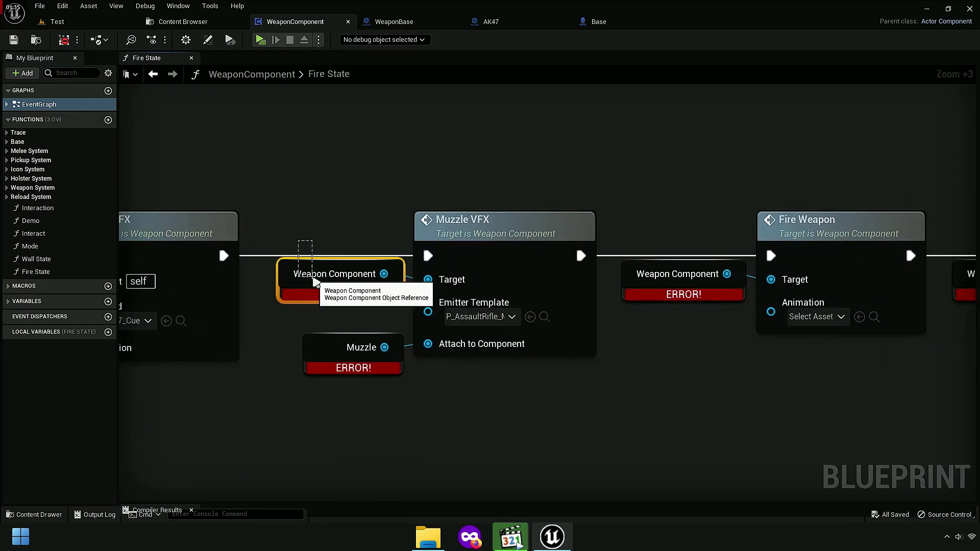
key(Delete)
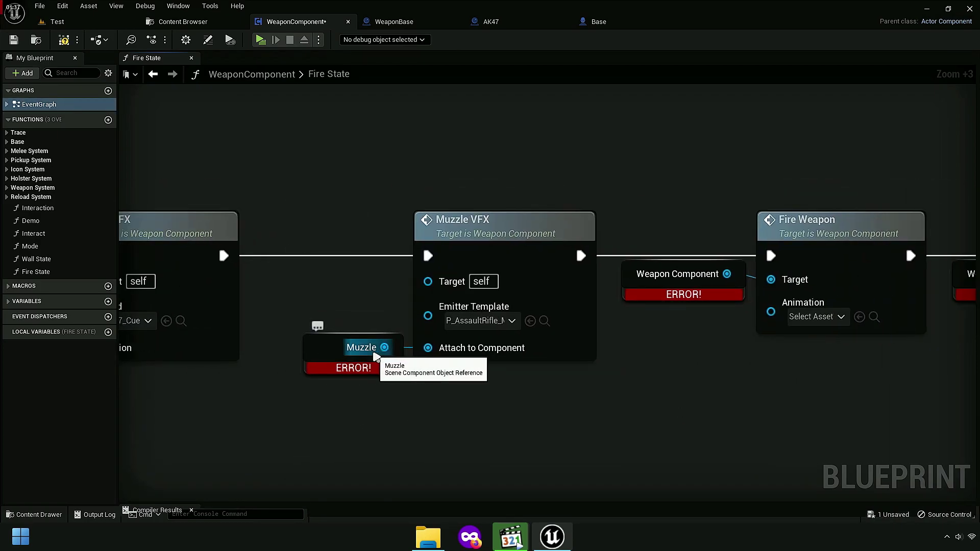
Step: Move the erroring Muzzle reference up out of the fire chain
scroll(357, 377, down, 2)
right_drag(328, 403, 472, 400)
scroll(469, 395, down, 5)
click(488, 375)
scroll(487, 378, up, 5)
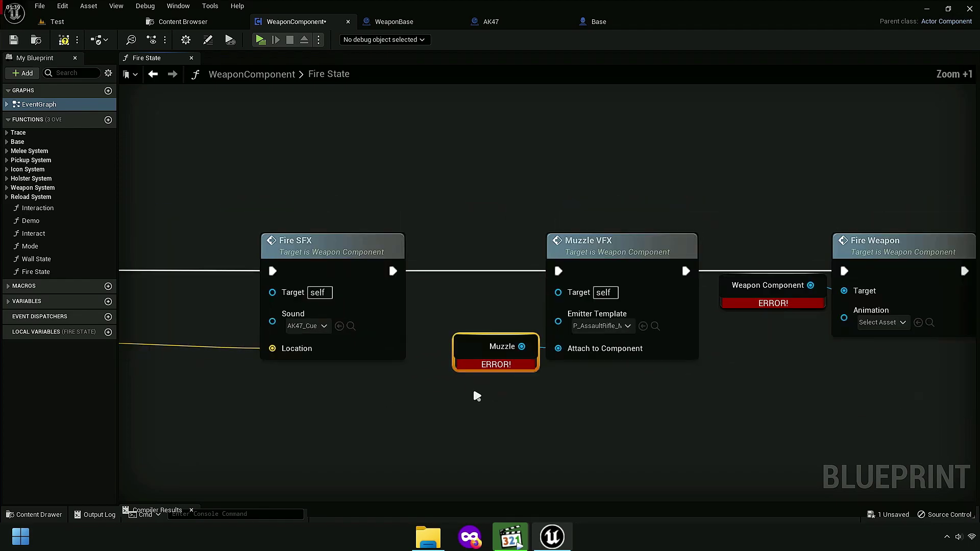
scroll(475, 394, up, 1)
drag(496, 357, 441, 144)
Step: Delete the Weapon Component getters feeding Fire Weapon, Recoil and Camera Shake
right_drag(792, 423, 452, 438)
drag(454, 345, 441, 280)
key(Delete)
click(768, 296)
key(Delete)
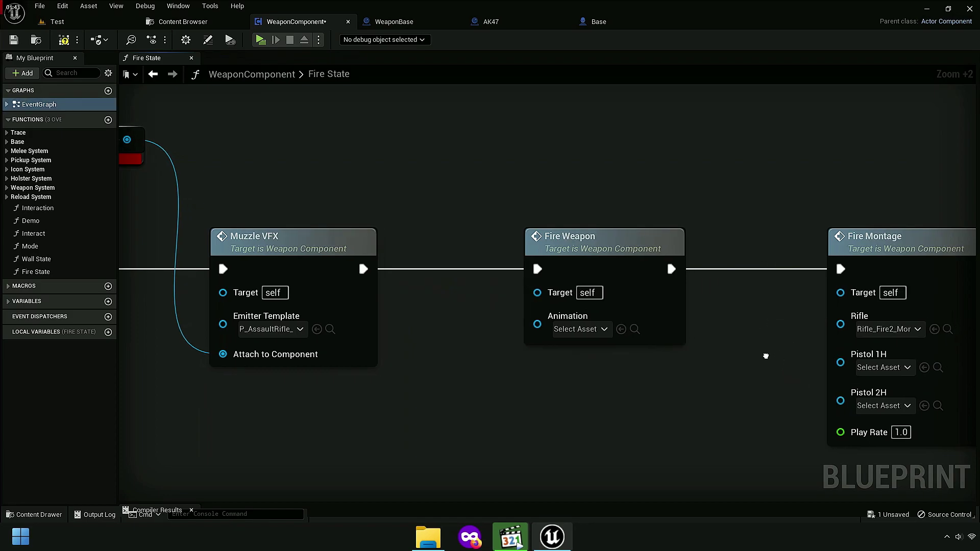
right_drag(764, 355, 231, 332)
click(515, 260)
key(Delete)
right_drag(788, 339, 507, 336)
click(551, 268)
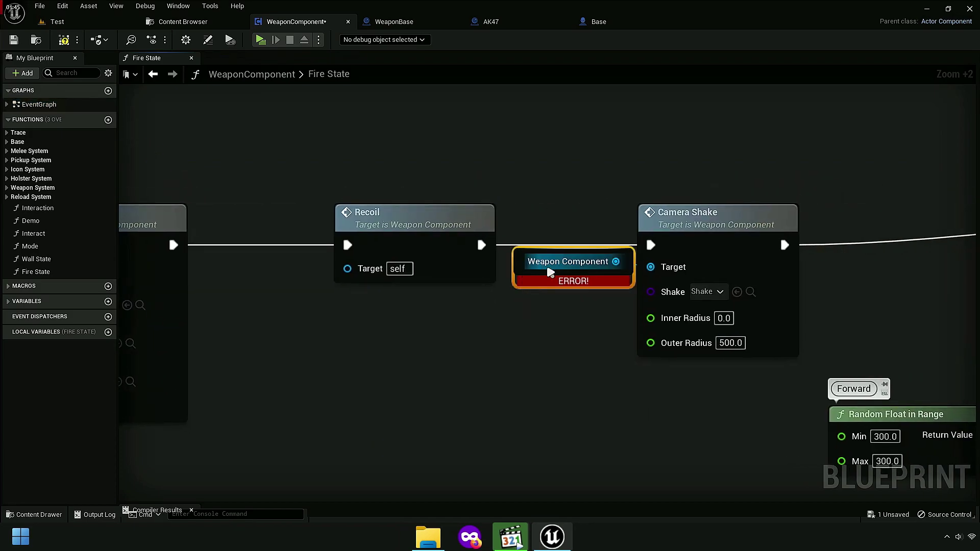
key(Delete)
Step: Delete Rifle Shell's Weapon Component getter and move the Weapon reference above it
right_drag(704, 439, 357, 304)
right_drag(625, 253, 380, 339)
drag(648, 214, 572, 125)
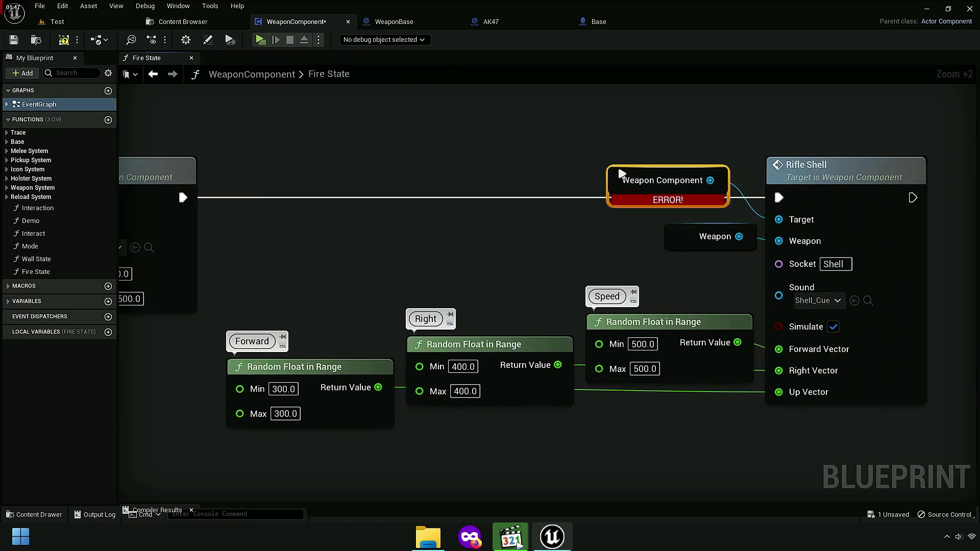
key(Delete)
scroll(461, 243, down, 3)
scroll(405, 222, down, 1)
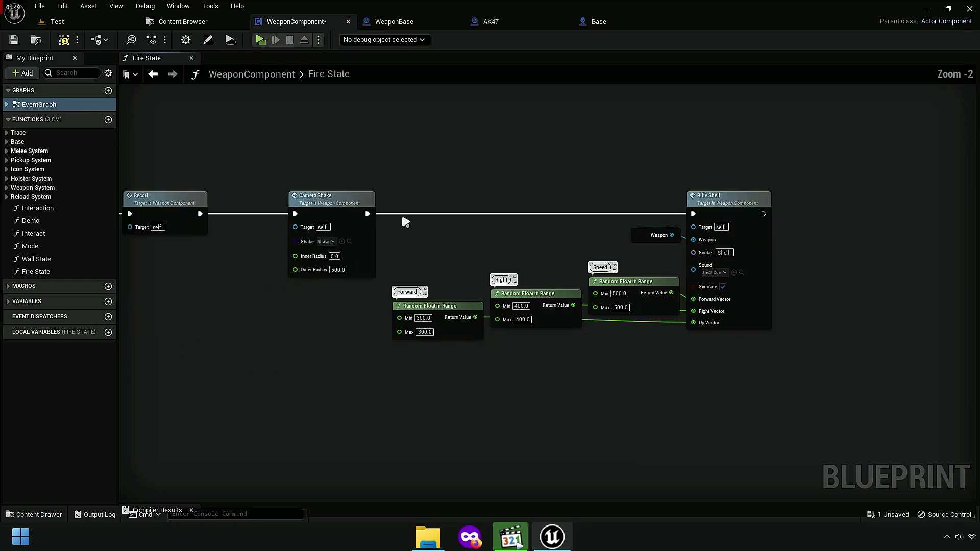
drag(636, 236, 611, 136)
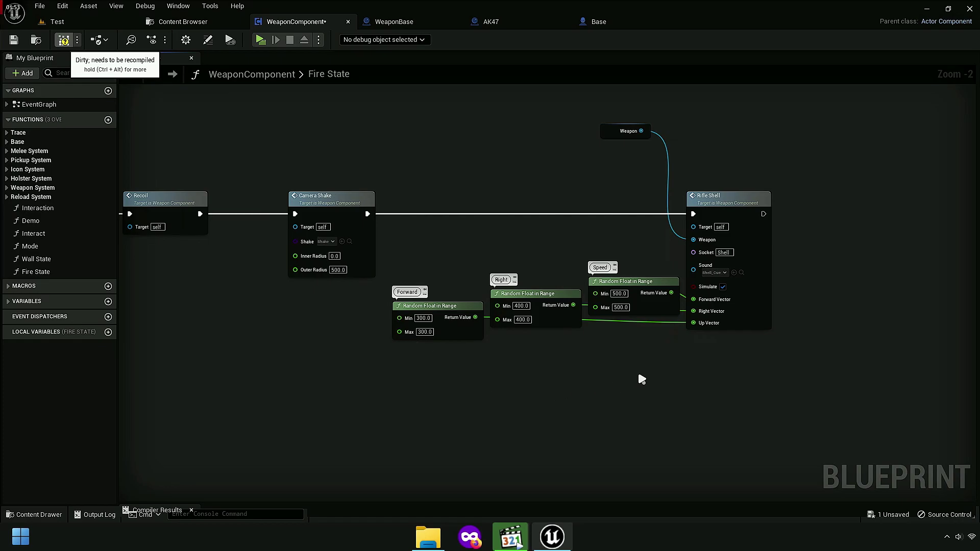
Step: Recompile the blueprint with F7 and check the Rifle Shell section
key(F7)
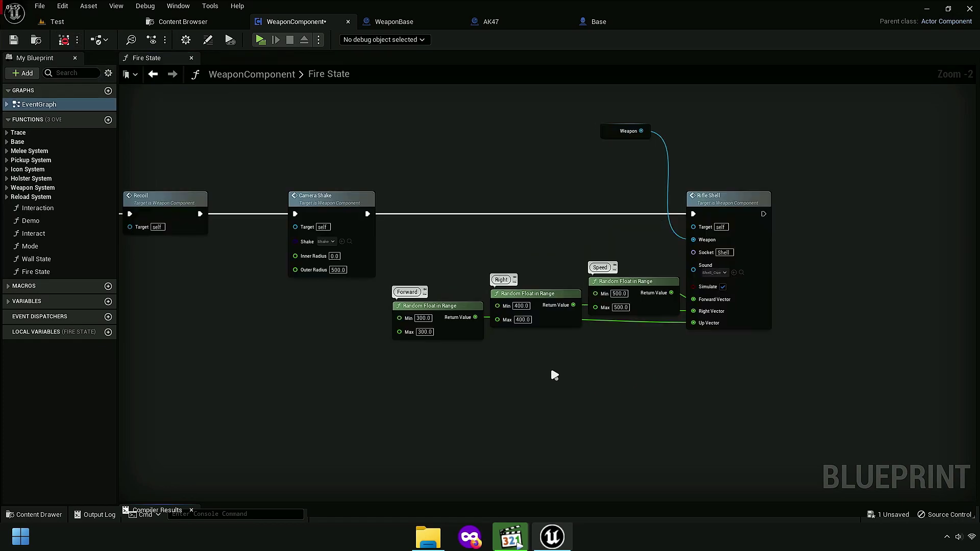
key(Home)
scroll(485, 305, up, 2)
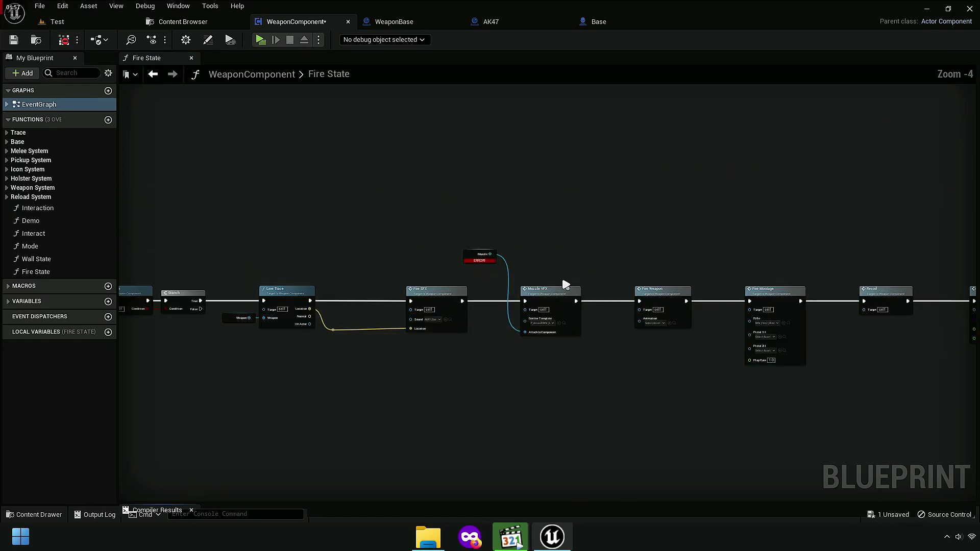
mouse_move(566, 284)
right_down()
mouse_move(516, 252)
mouse_move(763, 207)
right_up()
scroll(543, 254, up, 4)
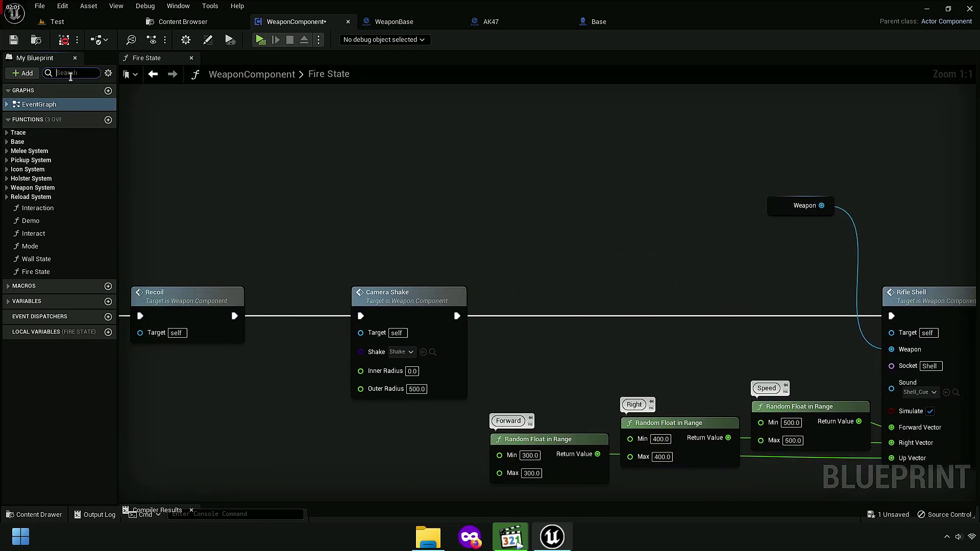
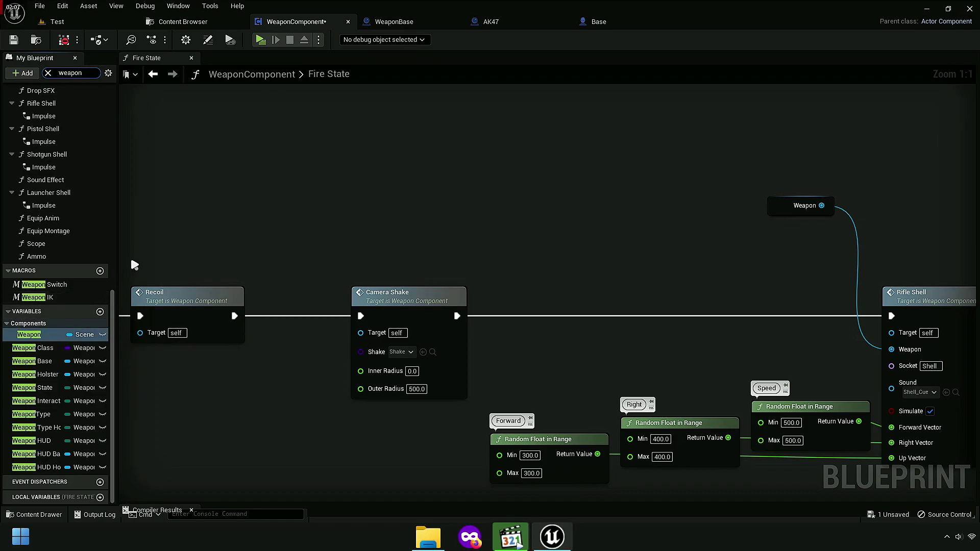
Step: Clear the My Blueprint search filter and frame the Line Trace node in Fire State
click(48, 73)
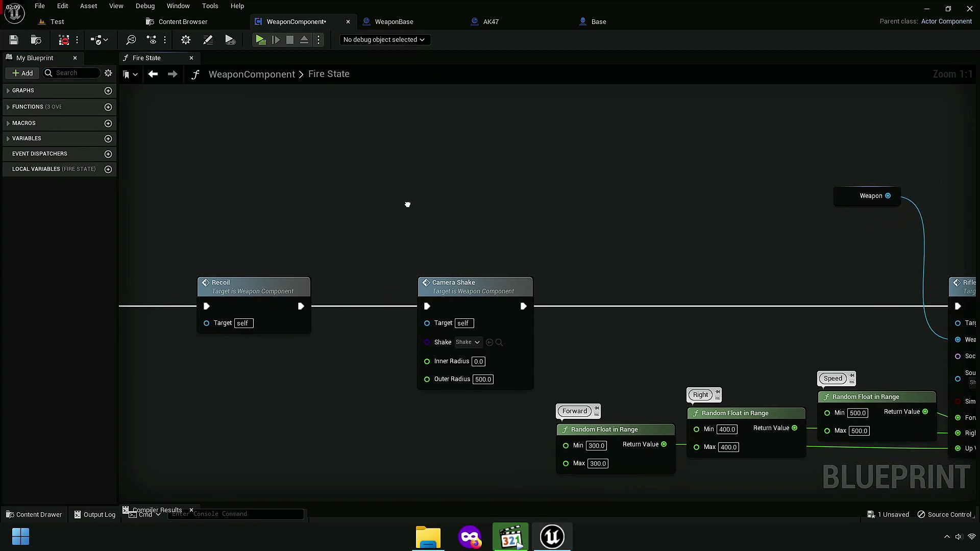
scroll(353, 203, down, 4)
right_drag(353, 203, 590, 256)
scroll(590, 257, up, 3)
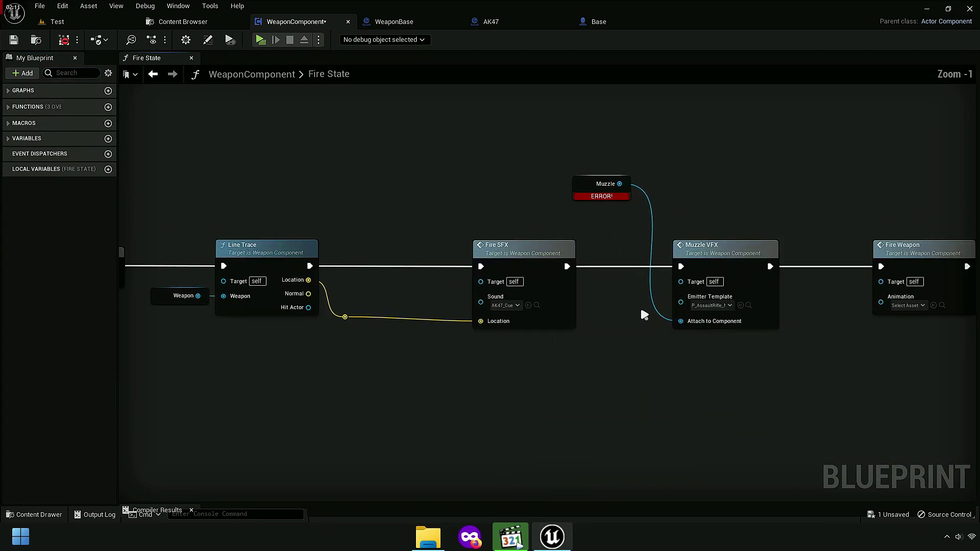
right_drag(643, 312, 956, 372)
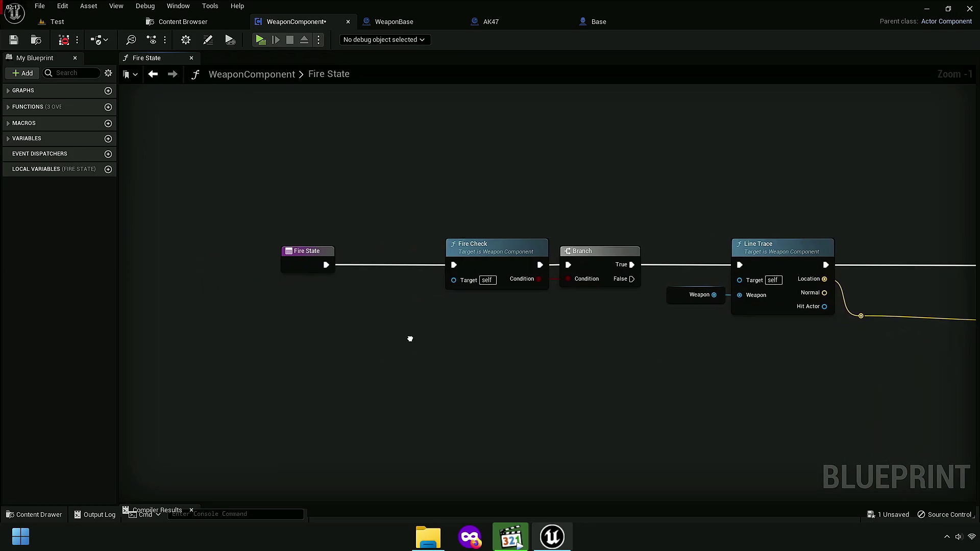
right_drag(409, 339, 367, 320)
scroll(413, 285, up, 2)
scroll(413, 285, up, 2)
right_drag(705, 337, 414, 325)
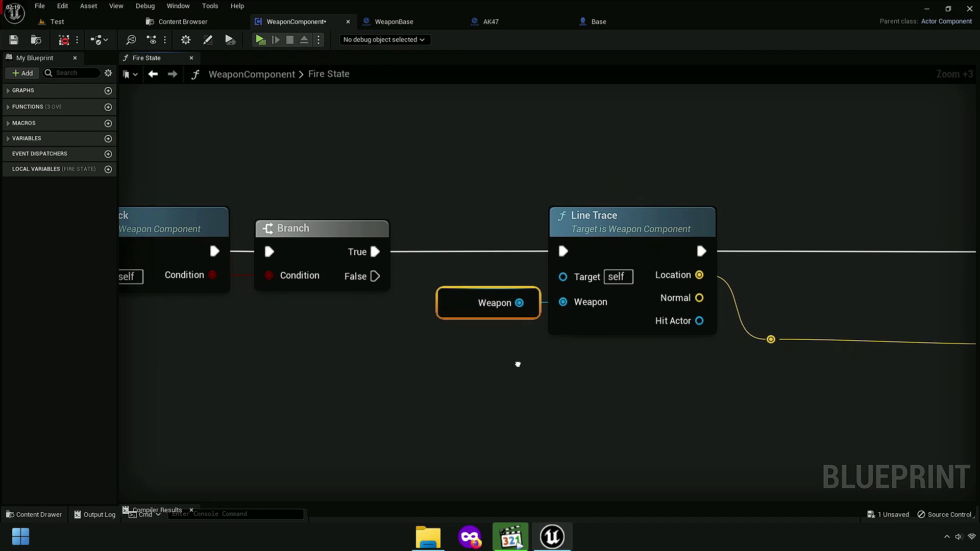
right_drag(504, 341, 523, 350)
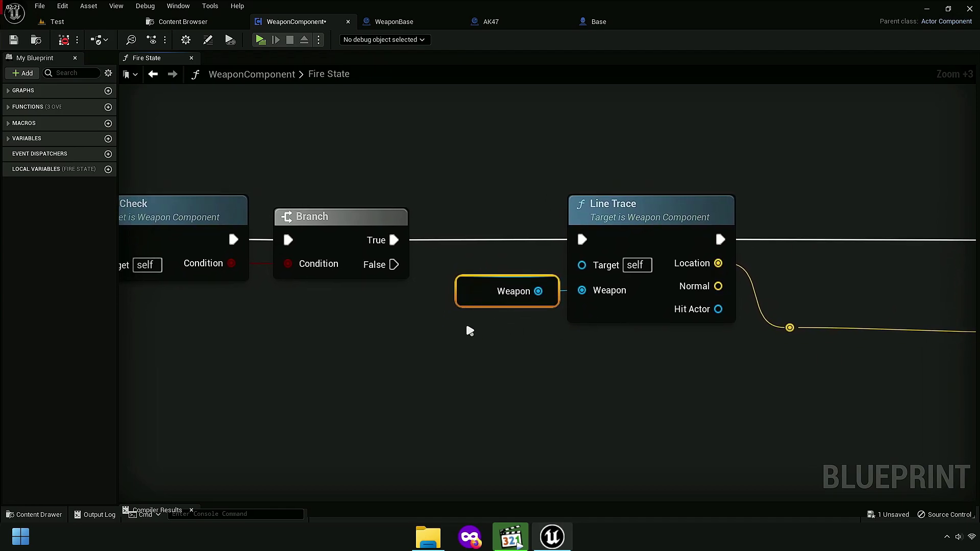
Step: Delete the standalone Weapon getter node that fed Line Trace's Weapon input
right_click(489, 292)
click(505, 308)
scroll(472, 363, down, 3)
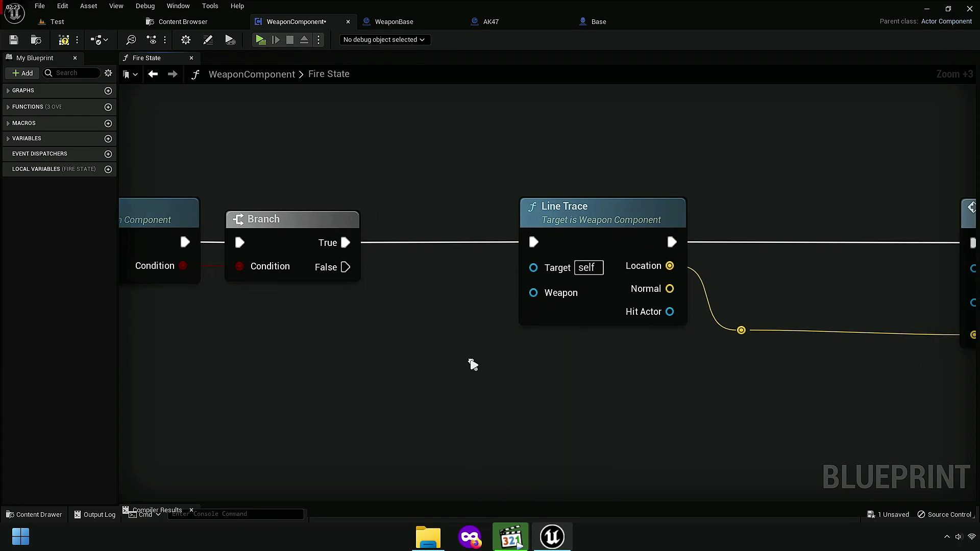
scroll(472, 363, down, 3)
right_drag(476, 361, 403, 328)
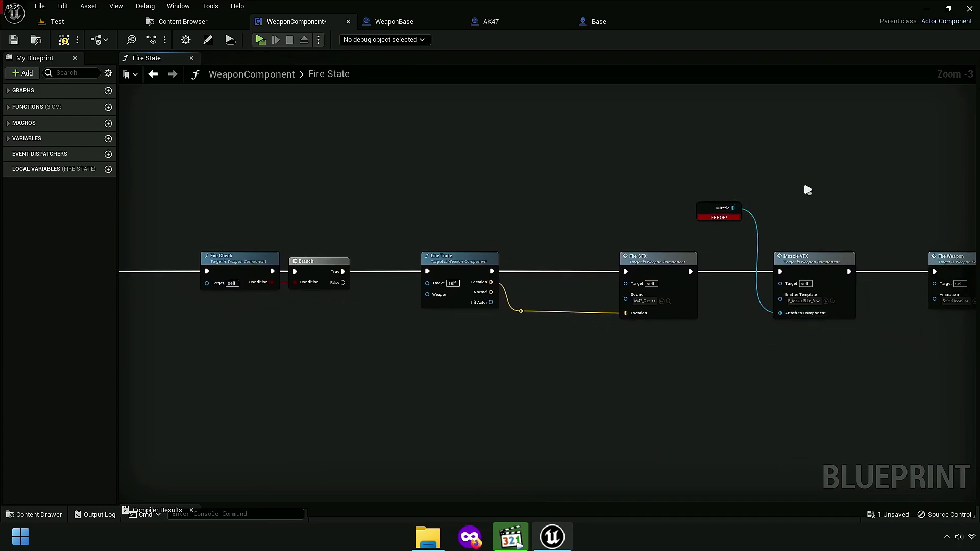
right_drag(807, 190, 643, 203)
scroll(850, 225, up, 3)
right_drag(851, 225, 693, 211)
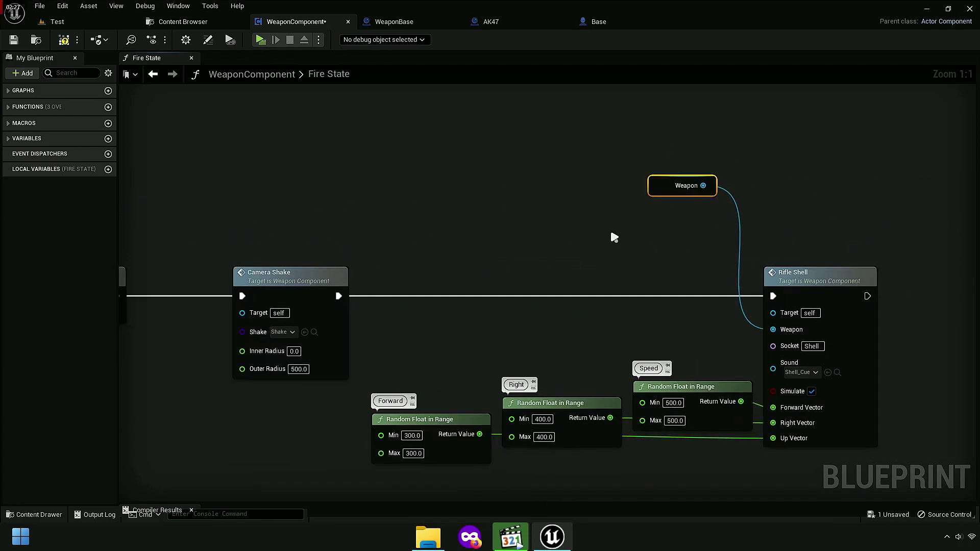
scroll(614, 237, down, 2)
scroll(546, 258, down, 3)
scroll(573, 260, up, 4)
Step: Add a Weapon input on the Fire State entry and wire it to Line Trace and Rifle Shell
right_drag(573, 261, 759, 301)
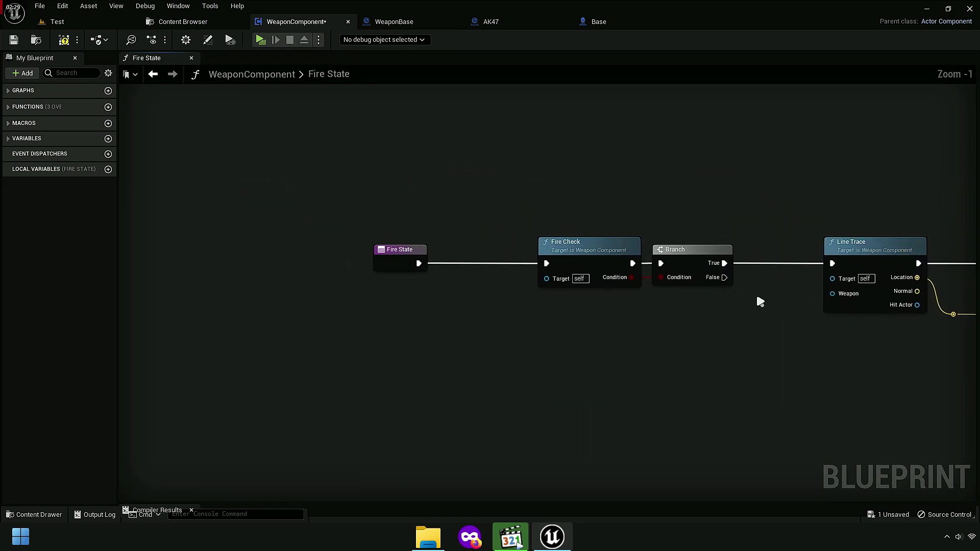
drag(832, 293, 391, 269)
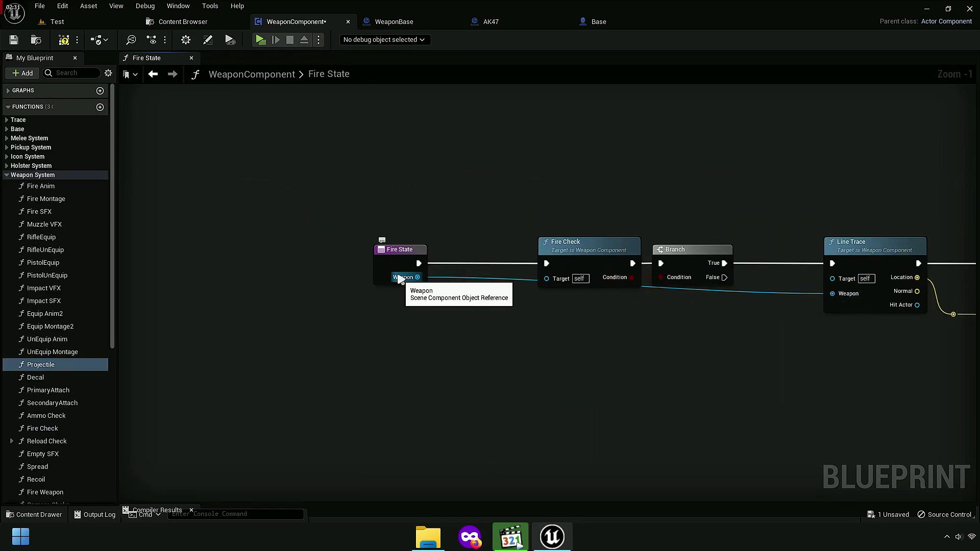
right_drag(940, 359, 604, 343)
scroll(604, 343, down, 2)
scroll(713, 332, down, 2)
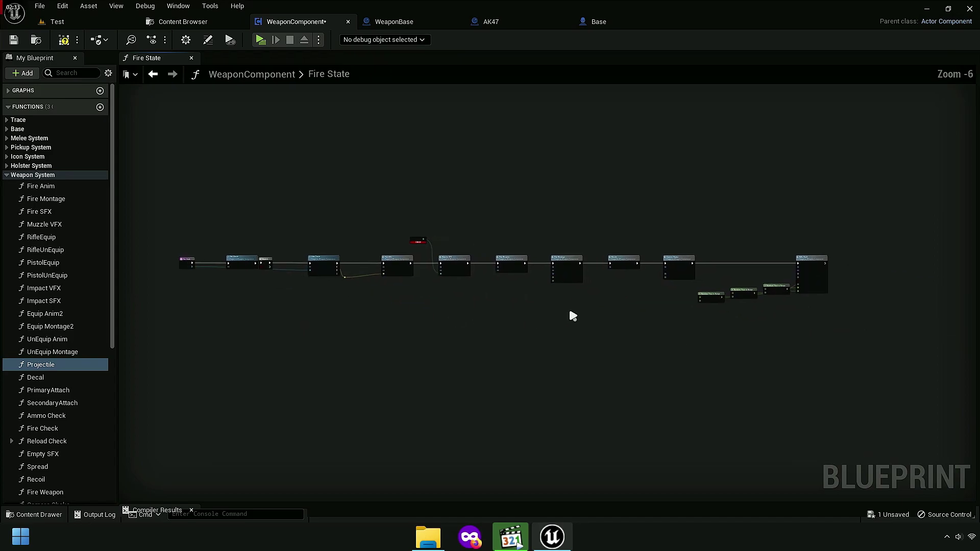
scroll(882, 286, up, 1)
drag(855, 259, 328, 251)
Step: Add a reroute knot on the long Weapon wire leading to Rifle Shell
scroll(328, 252, up, 4)
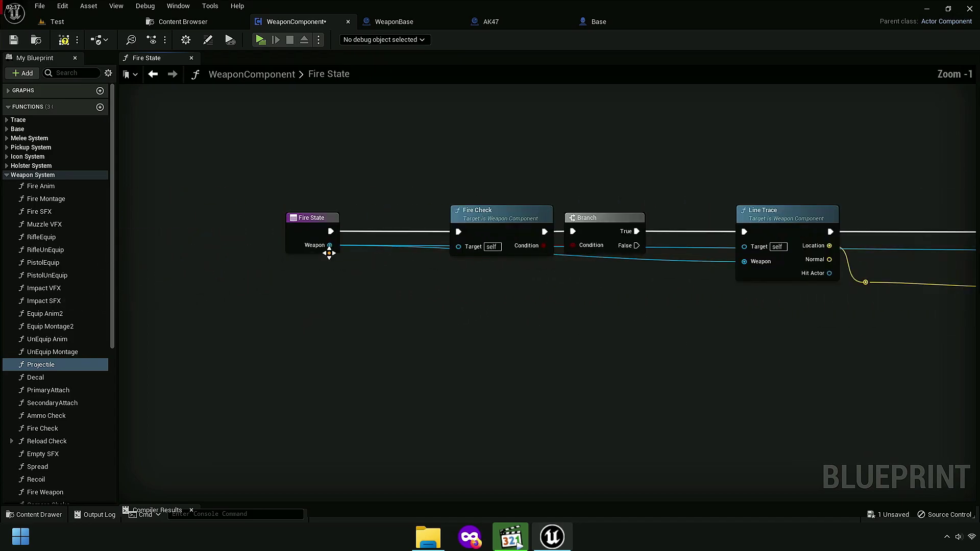
scroll(329, 255, up, 1)
mouse_move(630, 213)
right_down()
mouse_move(600, 369)
mouse_move(479, 383)
mouse_move(338, 367)
right_up()
mouse_move(765, 316)
right_down()
mouse_move(527, 296)
mouse_move(720, 278)
right_up()
double_click(524, 291)
right_drag(656, 236, 495, 258)
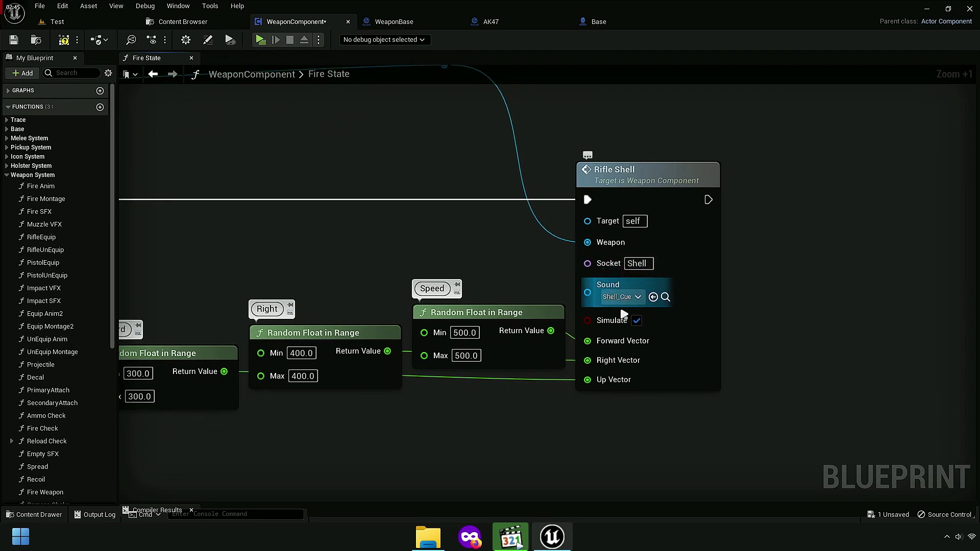
right_drag(621, 286, 866, 210)
right_drag(730, 256, 766, 313)
right_drag(769, 412, 658, 369)
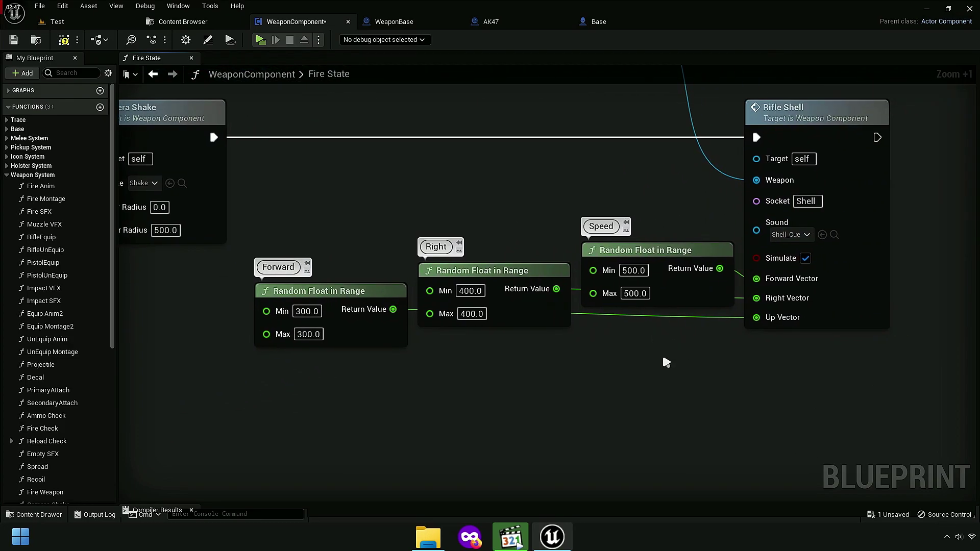
Step: Delete the Forward, Right and Speed Random Float in Range nodes
right_click(670, 255)
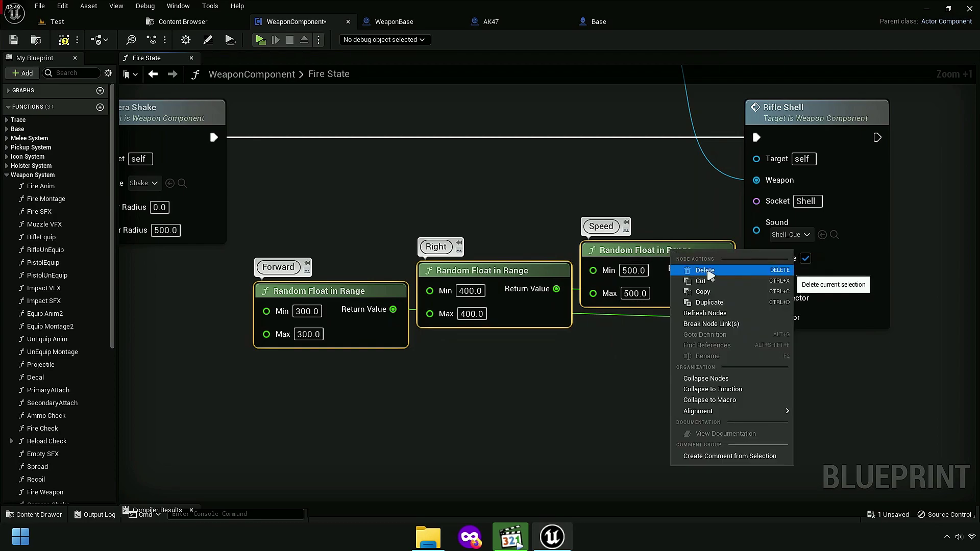
click(705, 271)
mouse_move(691, 286)
right_down()
mouse_move(597, 320)
mouse_move(634, 314)
right_up()
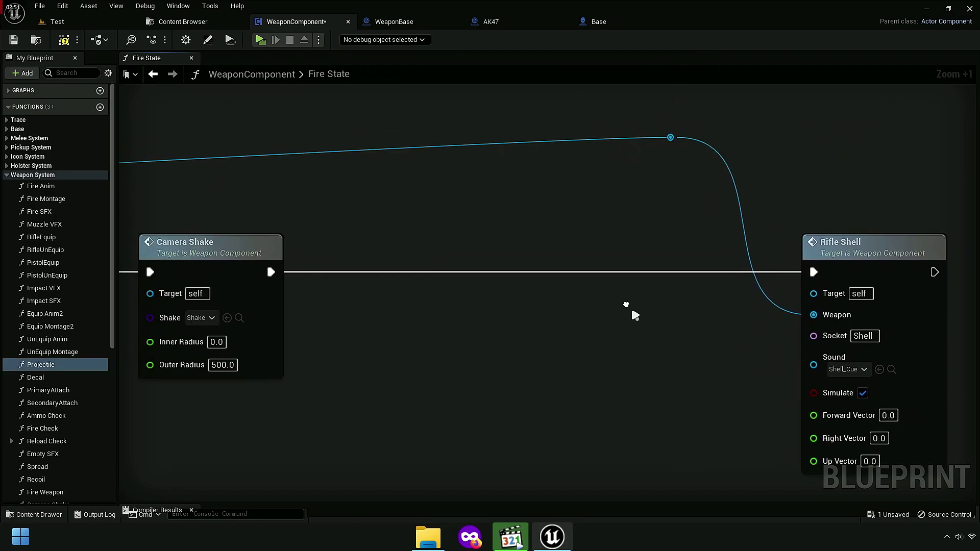
scroll(630, 305, down, 4)
Step: Shift Rifle Shell and the reroute knot left so they sit beside Camera Shake
mouse_move(660, 201)
mouse_down()
mouse_move(789, 313)
mouse_move(729, 322)
mouse_up()
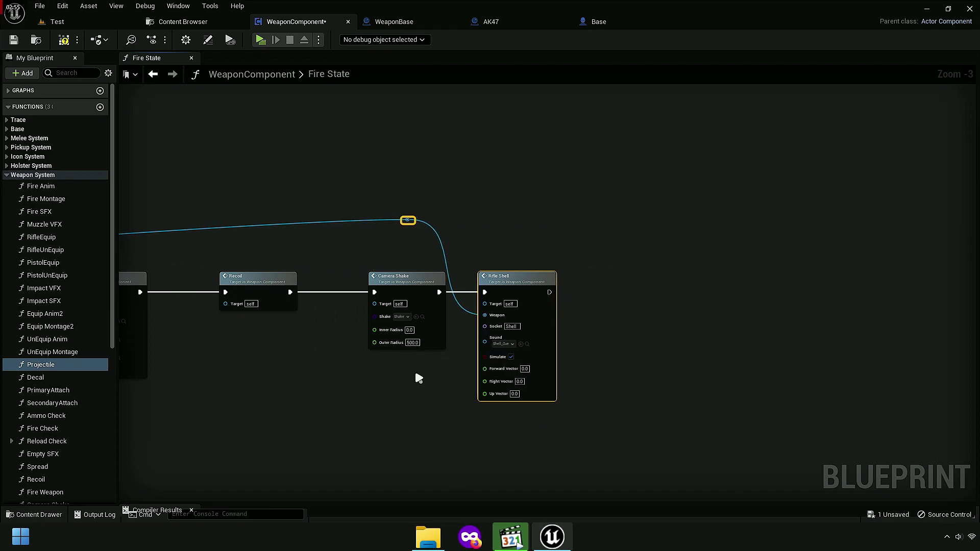
scroll(403, 374, up, 3)
right_drag(375, 321, 792, 343)
mouse_move(516, 343)
right_down()
mouse_move(488, 335)
mouse_move(769, 297)
right_up()
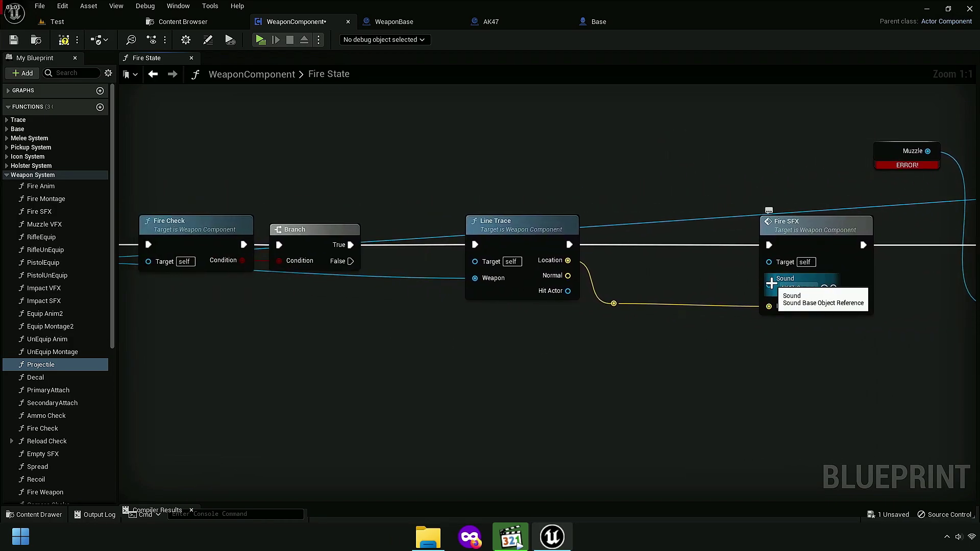
Step: Expose Fire SFX's Sound and Muzzle VFX's Emitter Template as Fire State inputs
drag(771, 284, 303, 284)
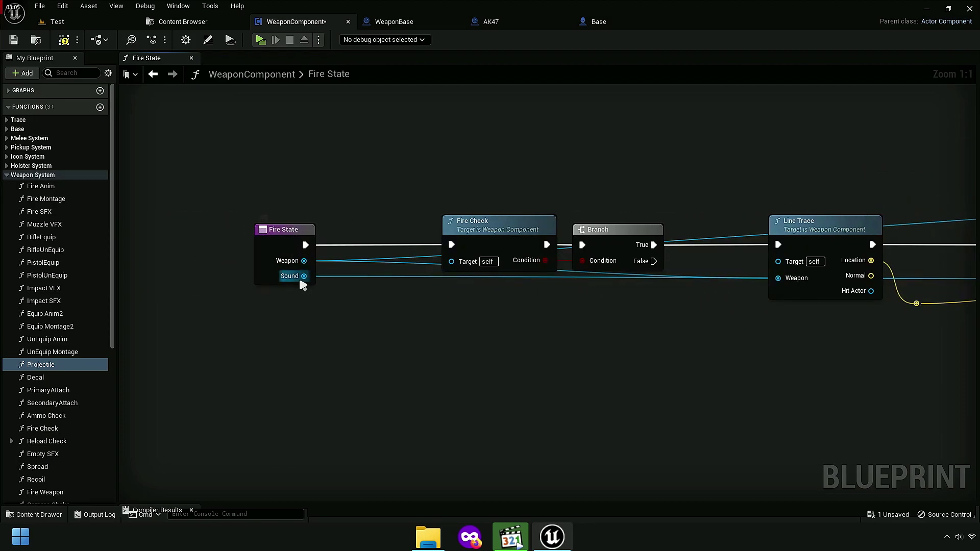
scroll(583, 315, down, 3)
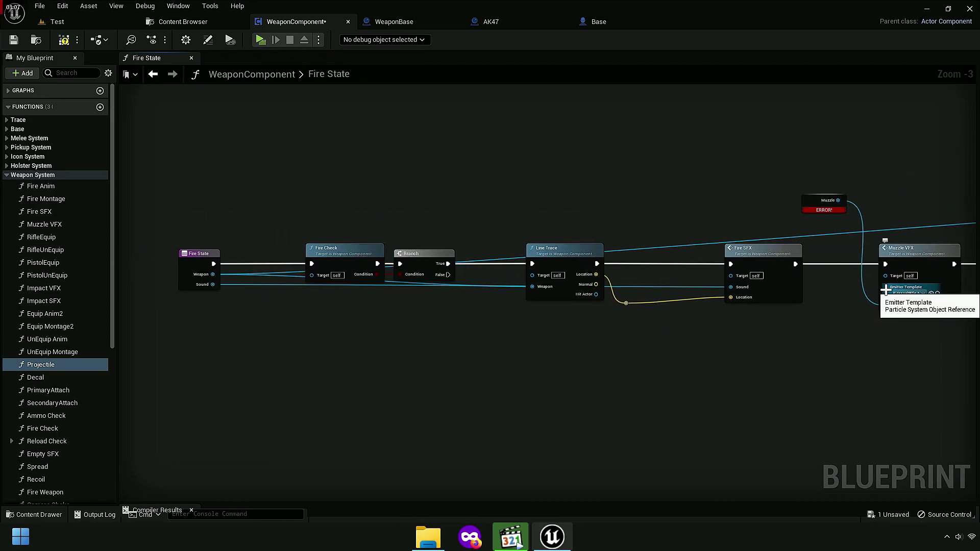
drag(885, 290, 340, 267)
drag(197, 261, 197, 262)
scroll(210, 298, up, 4)
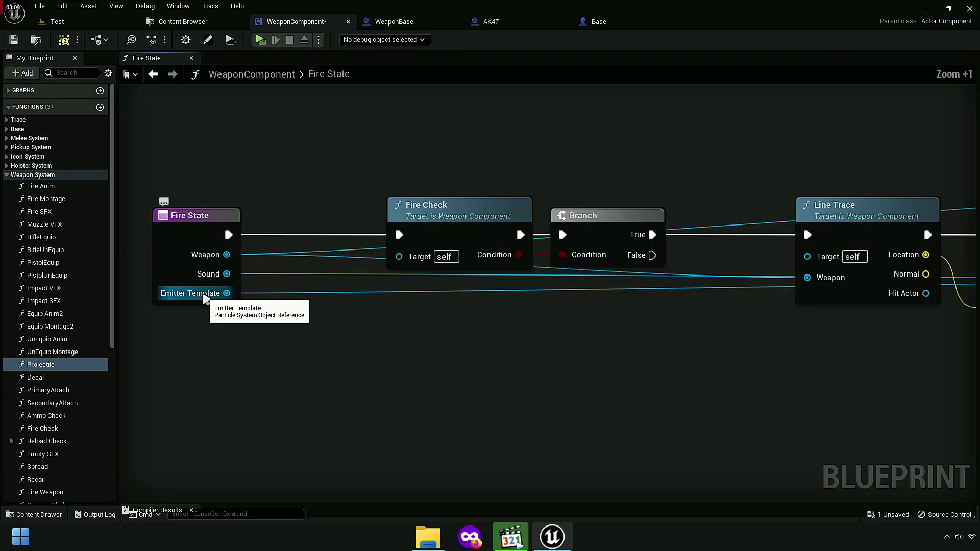
right_drag(647, 334, 478, 292)
Step: Expose Fire Weapon's Animation pin as a Fire State input
right_drag(684, 323, 472, 308)
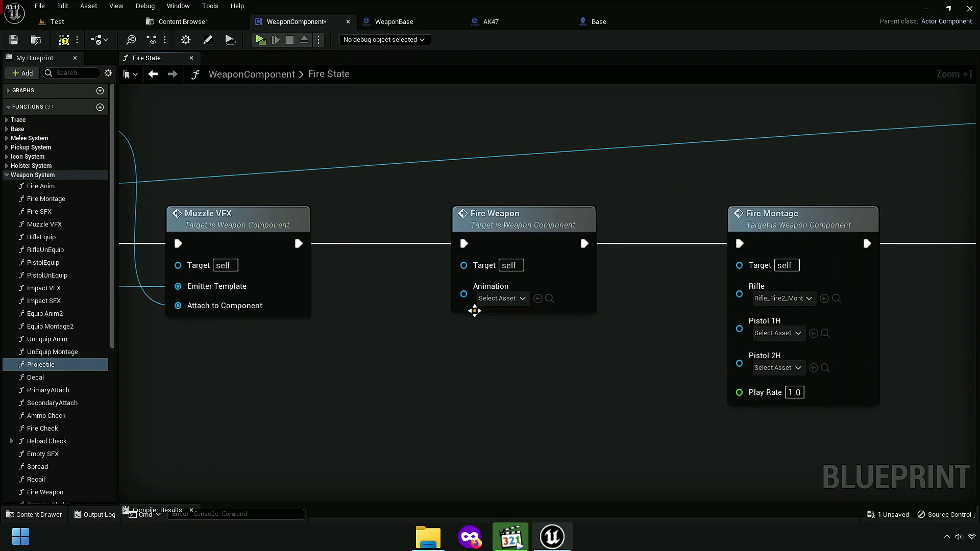
drag(458, 289, 390, 252)
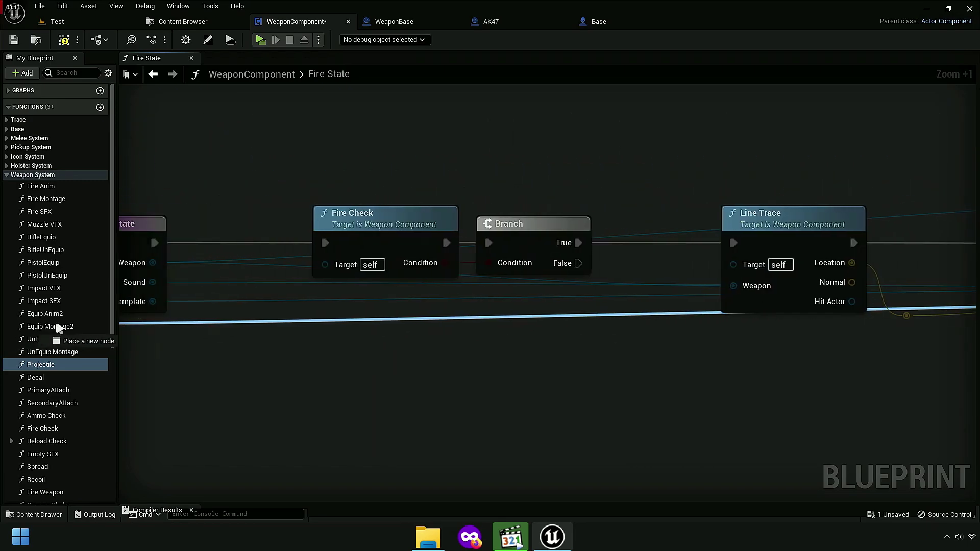
scroll(379, 346, down, 2)
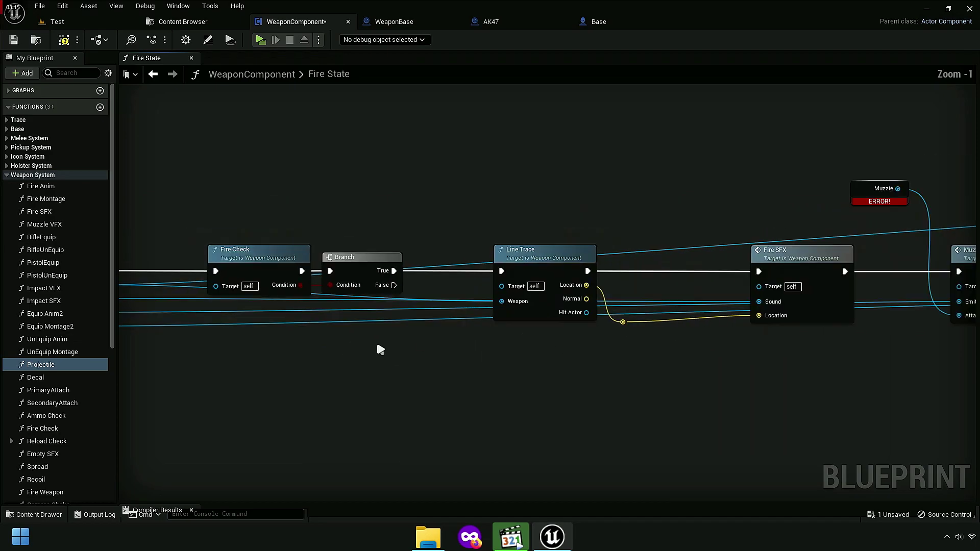
scroll(310, 341, down, 3)
scroll(651, 334, up, 2)
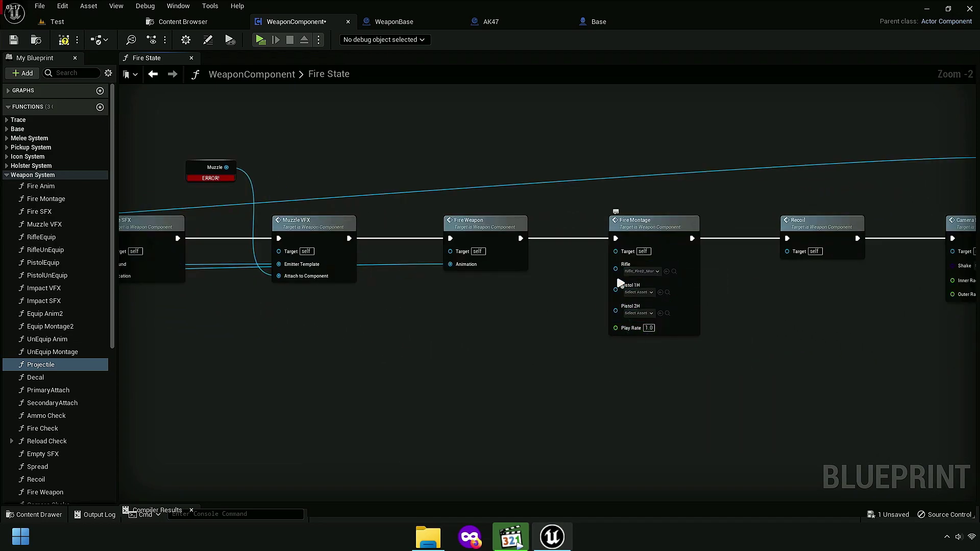
scroll(582, 296, up, 3)
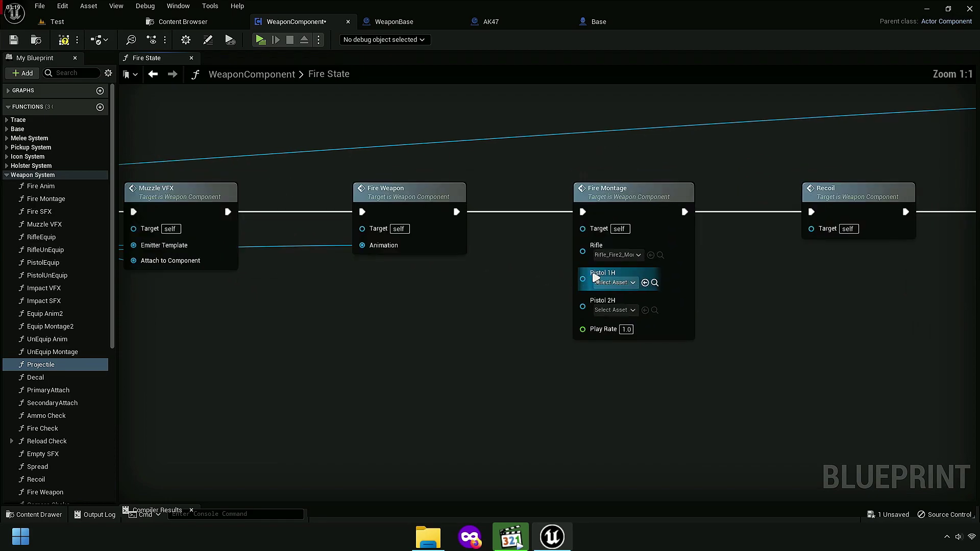
Step: Expose Fire Montage's Rifle, Pistol 1H and Pistol 2H pins as Fire State inputs
mouse_move(582, 251)
mouse_down()
mouse_move(1, 287)
mouse_move(235, 229)
mouse_up()
scroll(484, 320, down, 5)
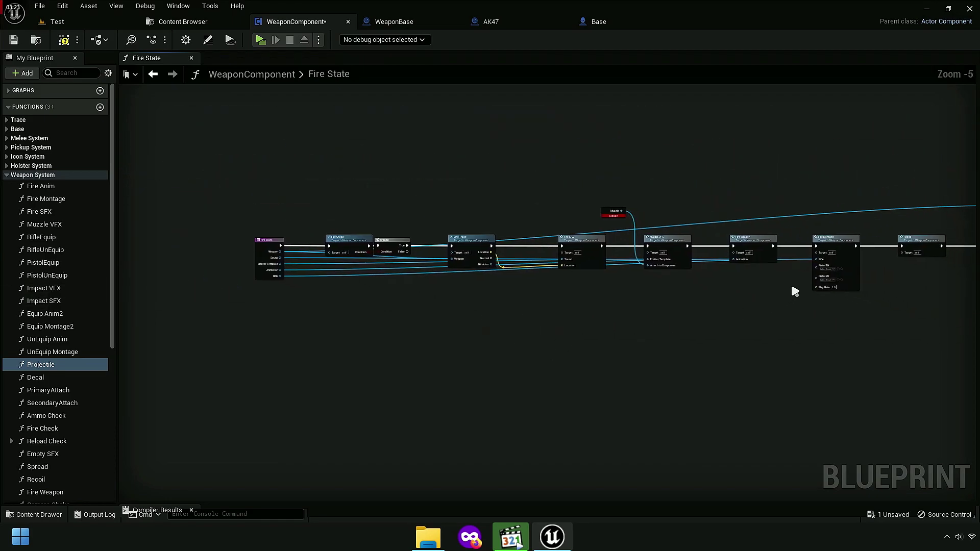
right_drag(819, 276, 759, 270)
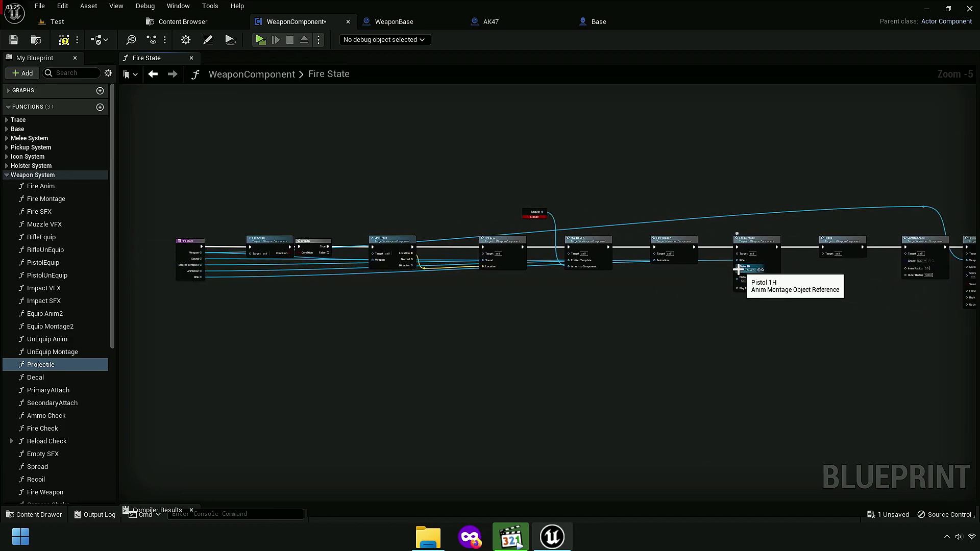
drag(738, 270, 332, 265)
drag(187, 249, 186, 249)
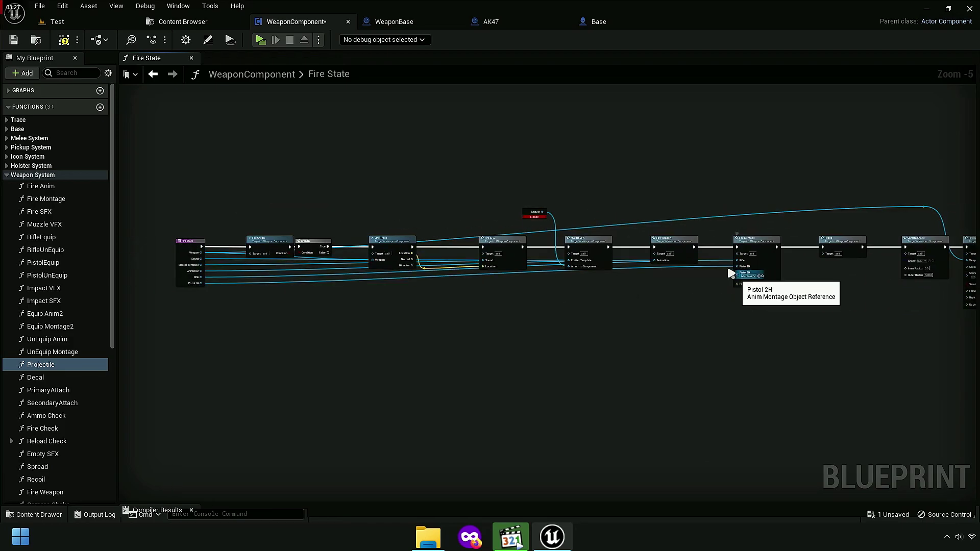
drag(736, 275, 178, 251)
scroll(275, 291, up, 1)
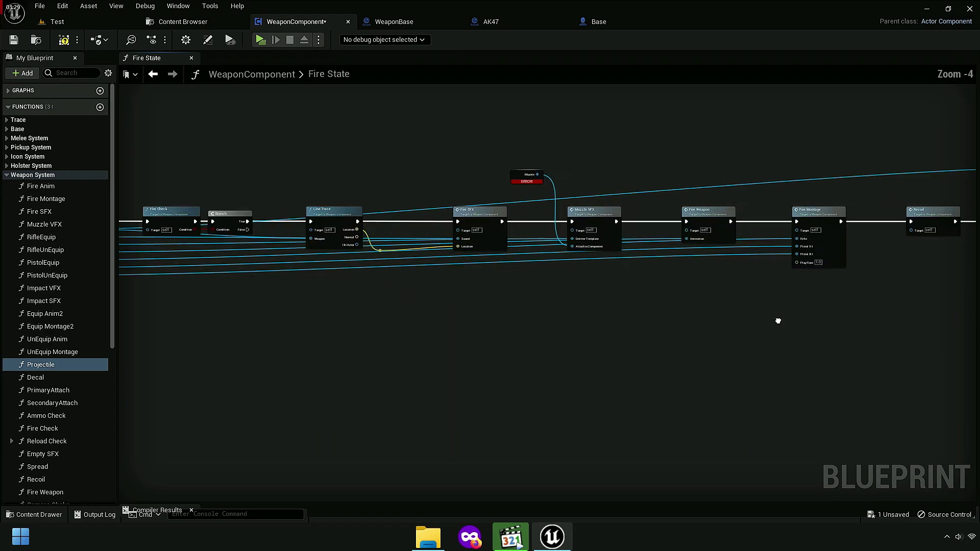
mouse_move(776, 321)
right_down()
mouse_move(655, 291)
mouse_move(479, 324)
right_up()
scroll(655, 292, up, 2)
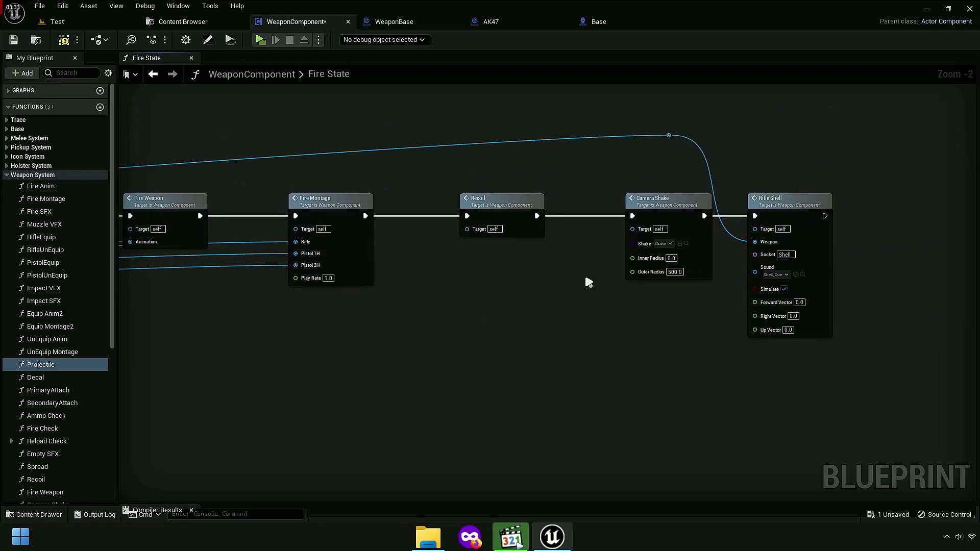
Step: Expose Camera Shake's Shake pin as a new Shake input on Fire State
right_drag(586, 275, 522, 277)
scroll(585, 250, up, 2)
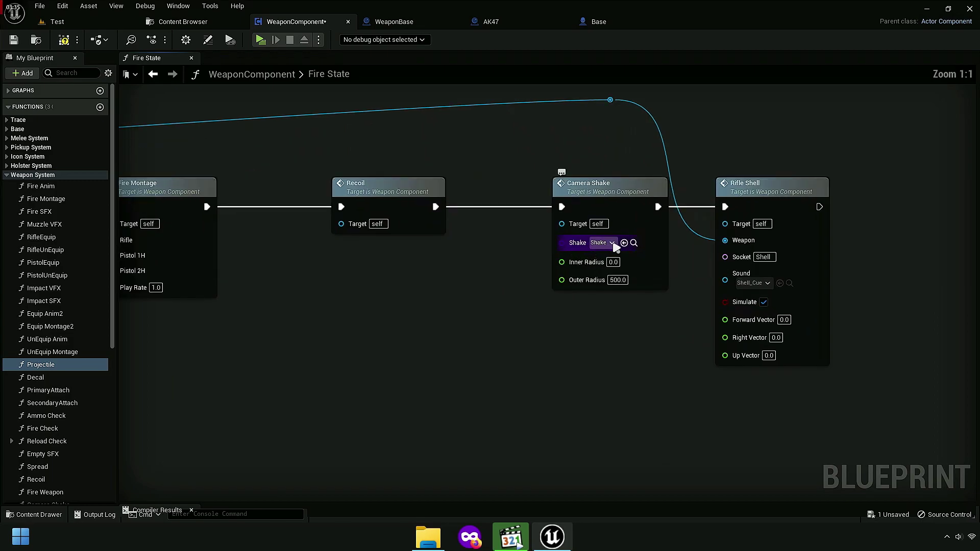
click(610, 243)
click(582, 271)
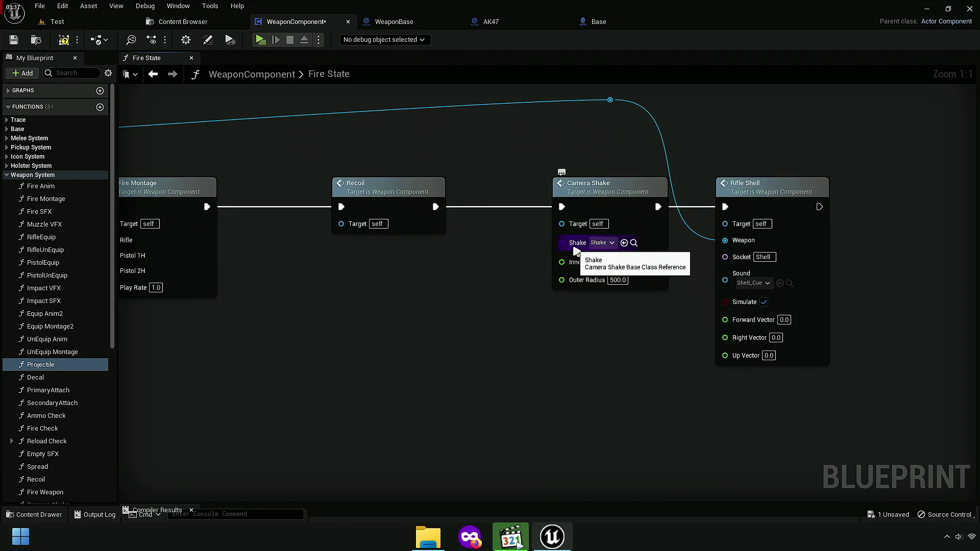
mouse_move(576, 249)
mouse_down()
mouse_move(114, 220)
mouse_move(359, 209)
mouse_move(416, 316)
mouse_up()
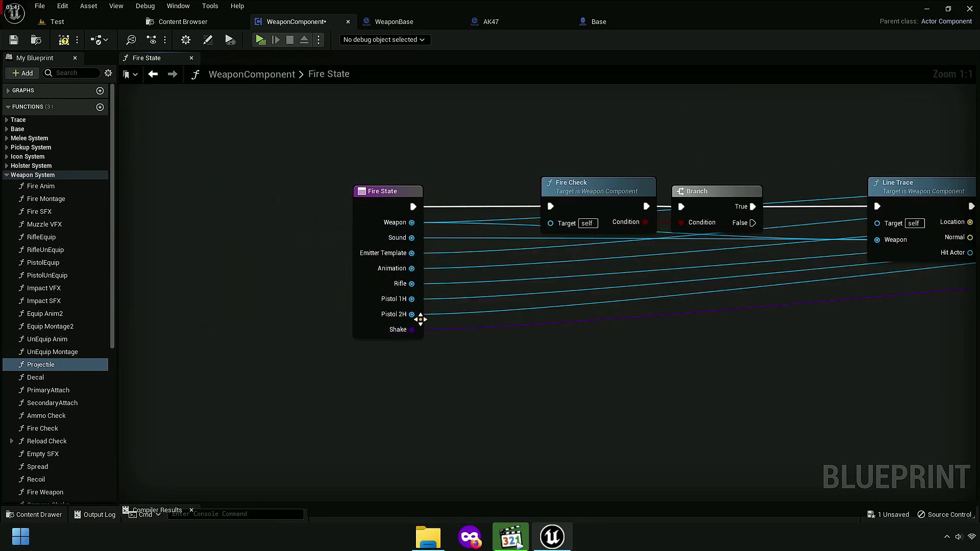
right_drag(608, 328, 317, 340)
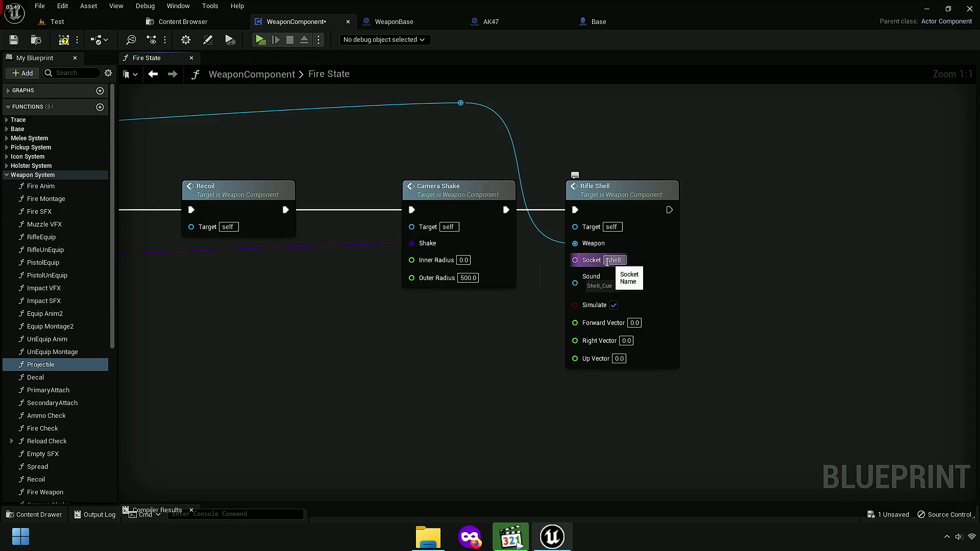
Step: Expose Rifle Shell's Socket pin as a Fire State input
mouse_move(487, 272)
right_down()
mouse_move(426, 215)
mouse_move(199, 204)
right_up()
scroll(540, 375, down, 4)
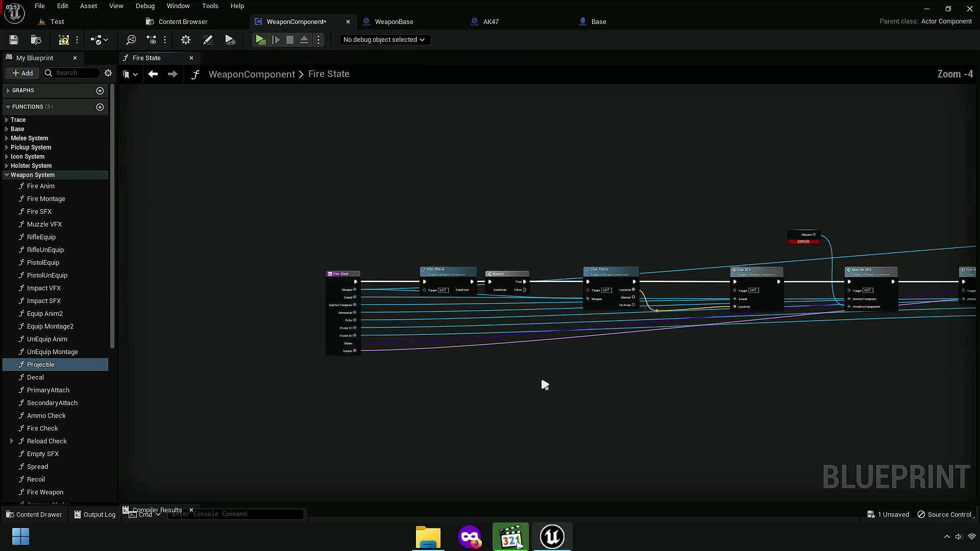
right_drag(694, 361, 507, 350)
scroll(513, 301, up, 4)
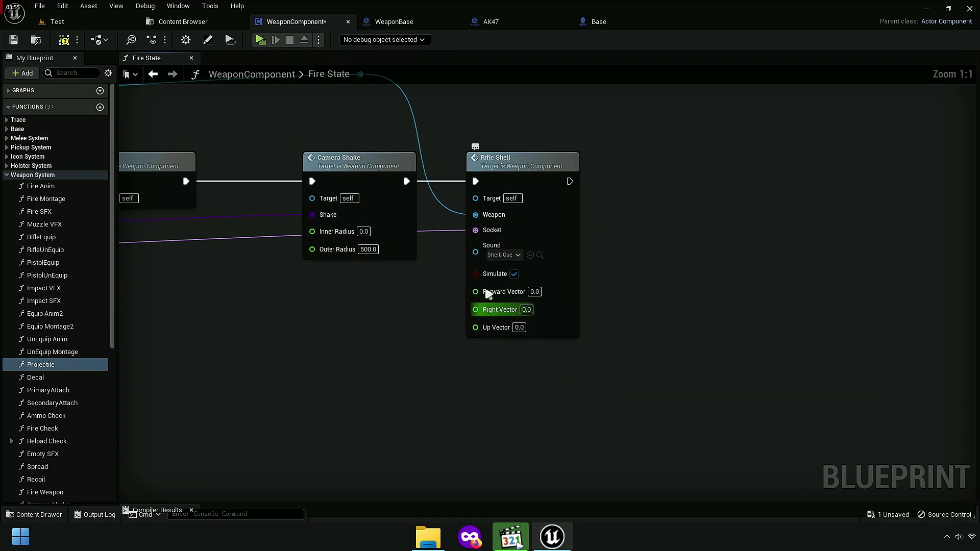
mouse_move(503, 300)
mouse_down()
mouse_move(476, 312)
mouse_move(563, 294)
mouse_up()
Step: Expose Rifle Shell's sound pin as a new Sound 1 input on Fire State
drag(620, 256, 151, 216)
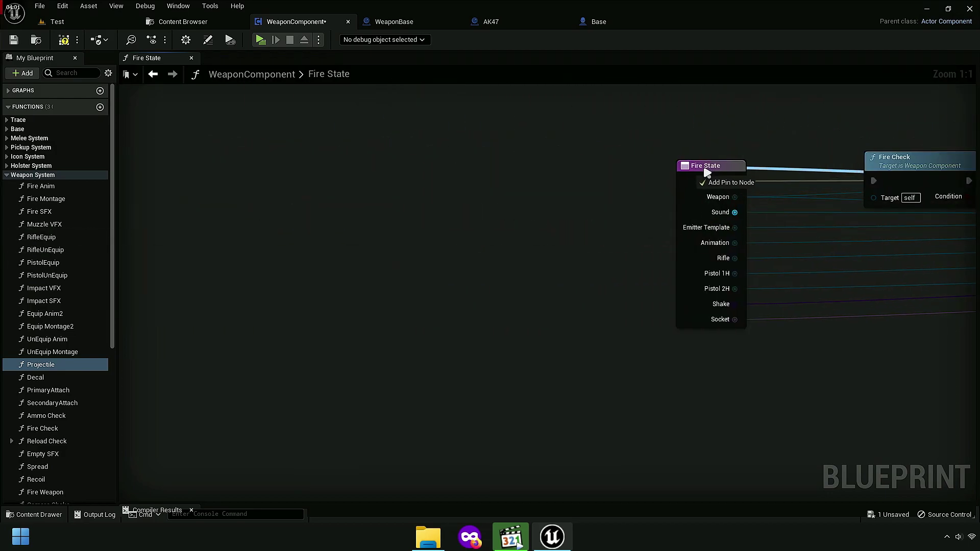
drag(151, 215, 704, 170)
scroll(759, 341, down, 5)
scroll(610, 343, down, 4)
scroll(771, 254, up, 3)
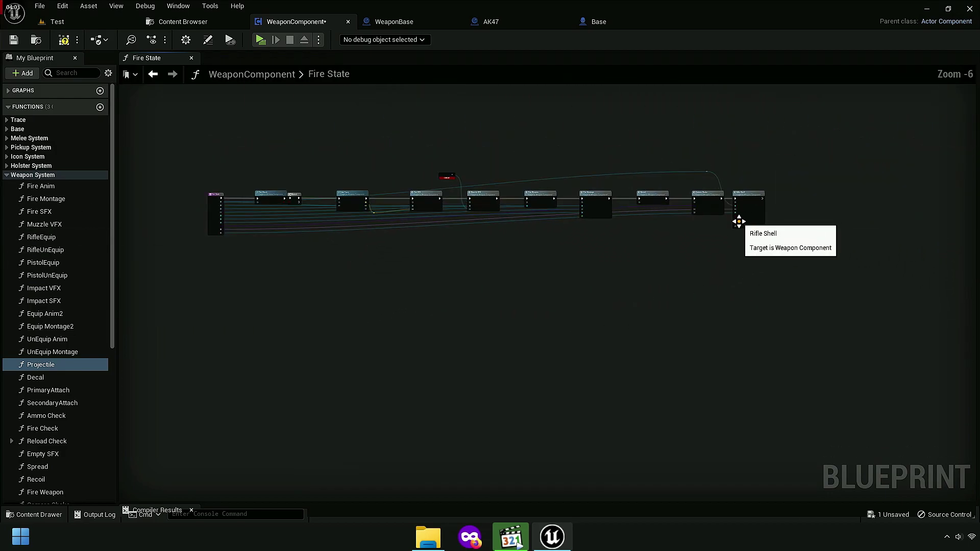
scroll(739, 222, up, 3)
drag(739, 215, 584, 144)
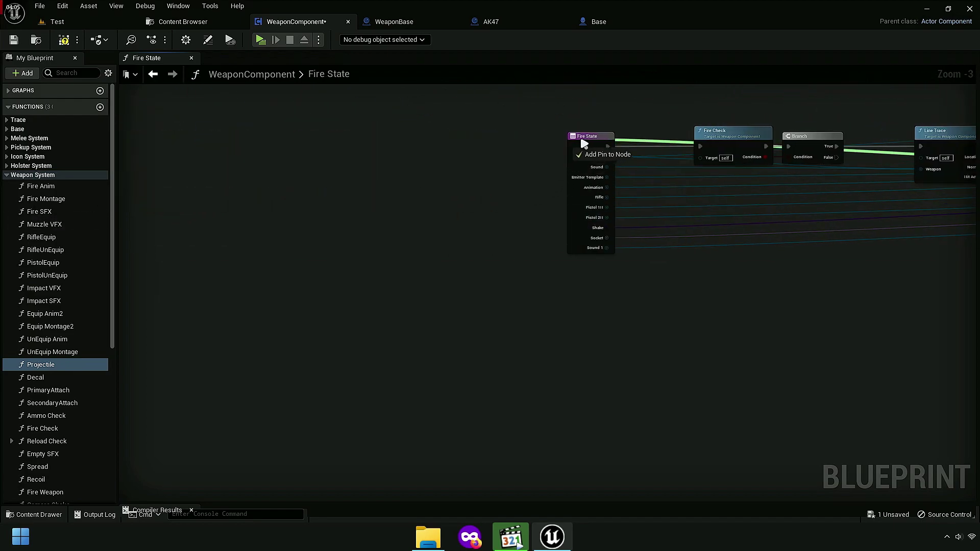
scroll(485, 258, down, 4)
scroll(720, 262, up, 2)
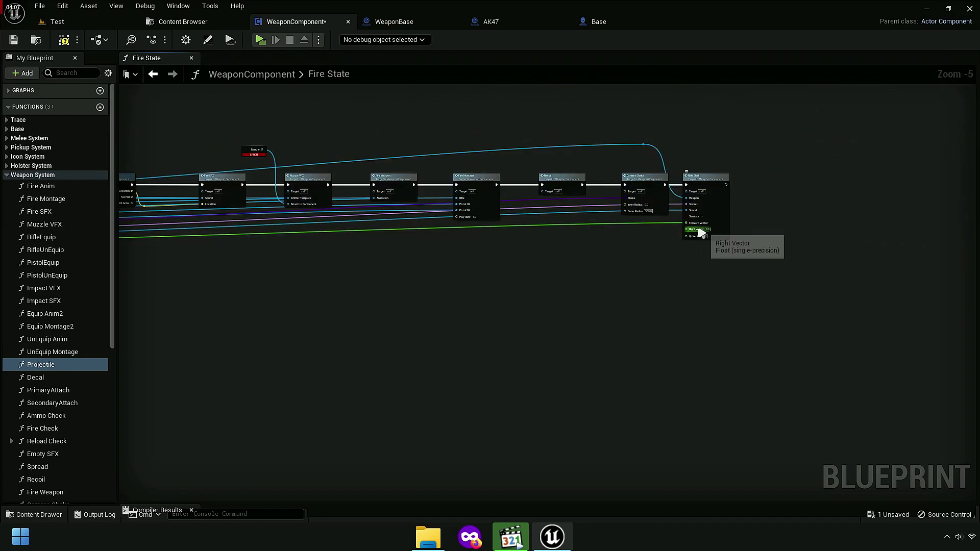
Step: Expose Rifle Shell's Forward, Right and Up Vector pins as Fire State inputs
drag(700, 233, 937, 193)
right_drag(774, 185, 788, 261)
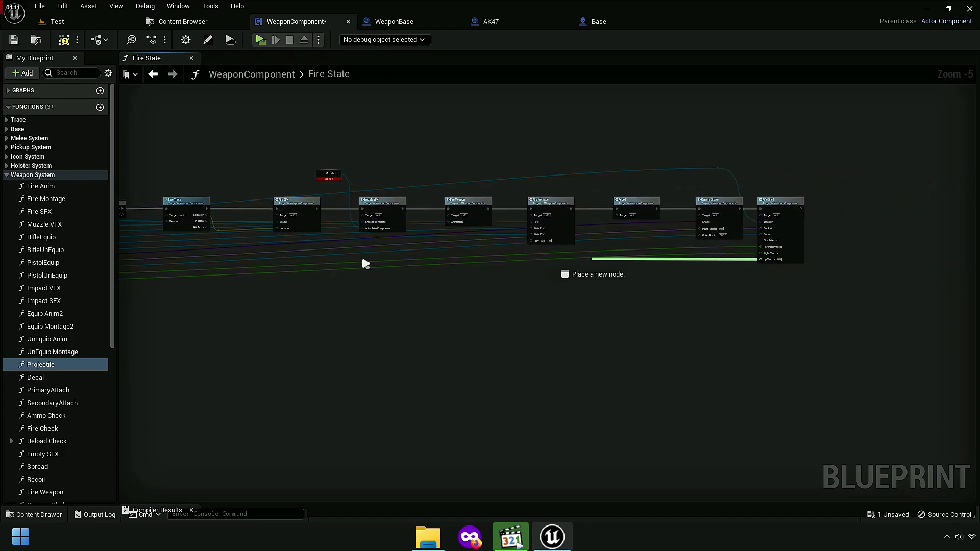
scroll(492, 219, up, 2)
scroll(564, 212, up, 2)
Step: Rename the vector inputs to Shell Up Vector, Shell Right Vector and Shell Forward Vector
click(570, 223)
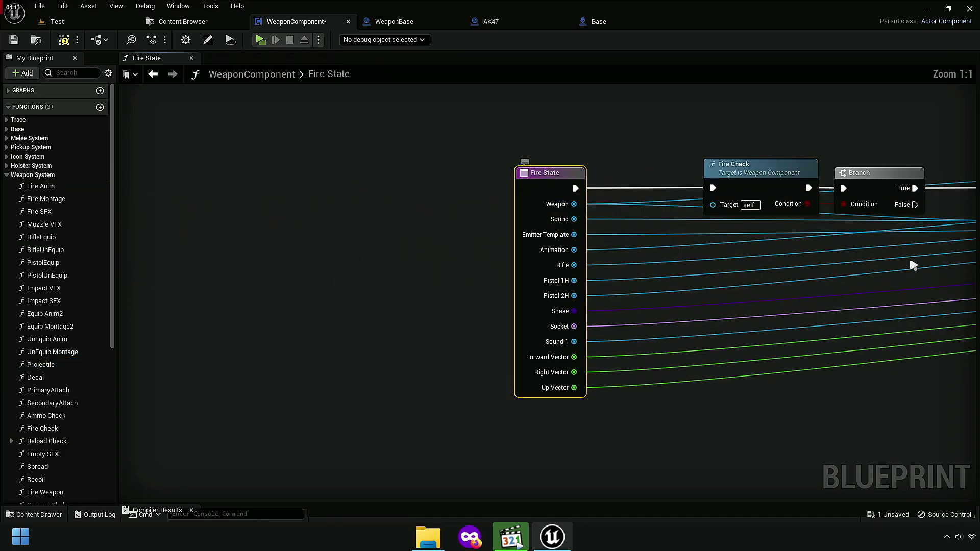
scroll(733, 456, up, 2)
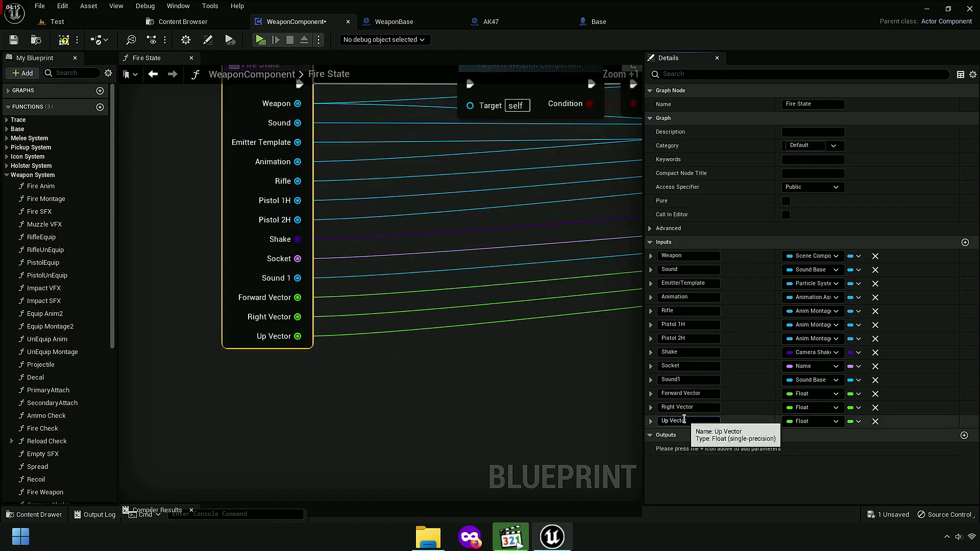
text(Shel)
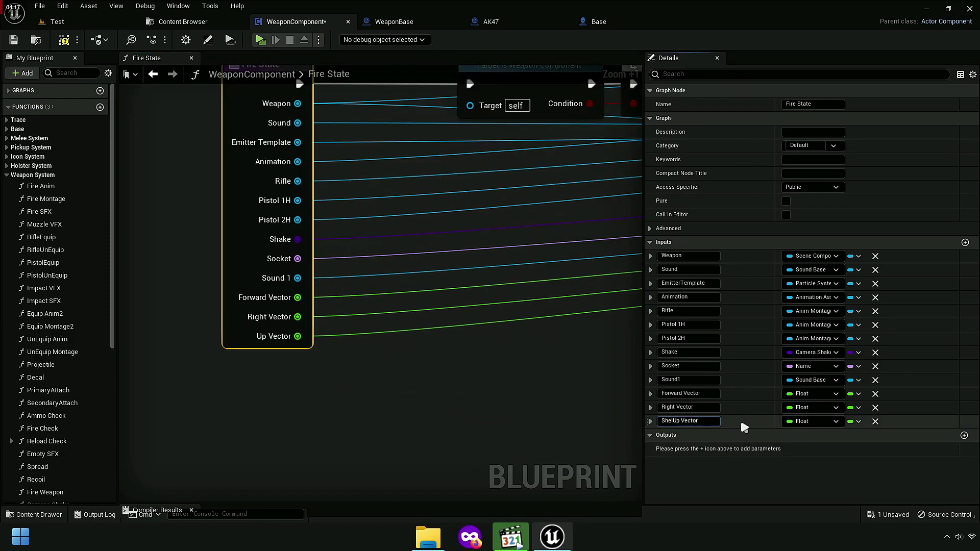
text(l)
key(Return)
click(256, 337)
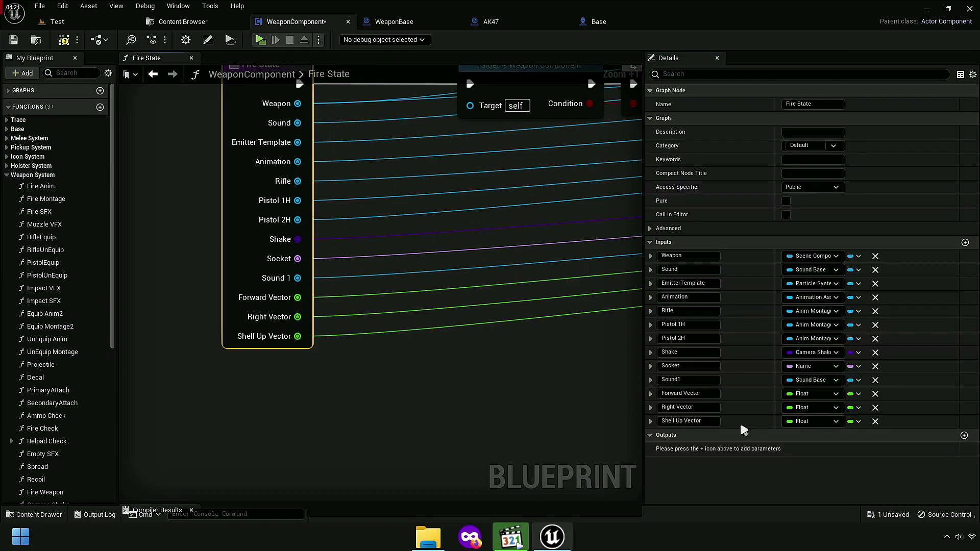
click(661, 406)
text(Shell)
key(Return)
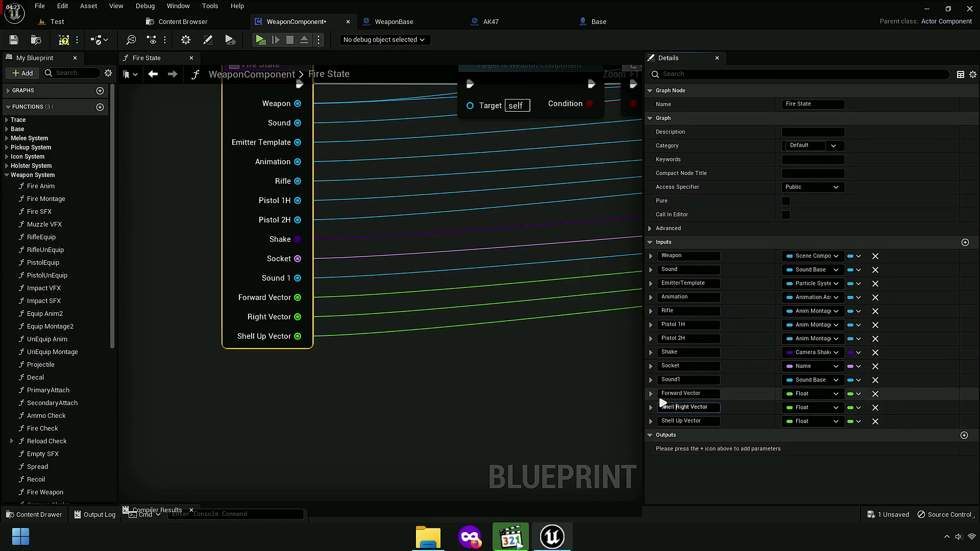
click(296, 343)
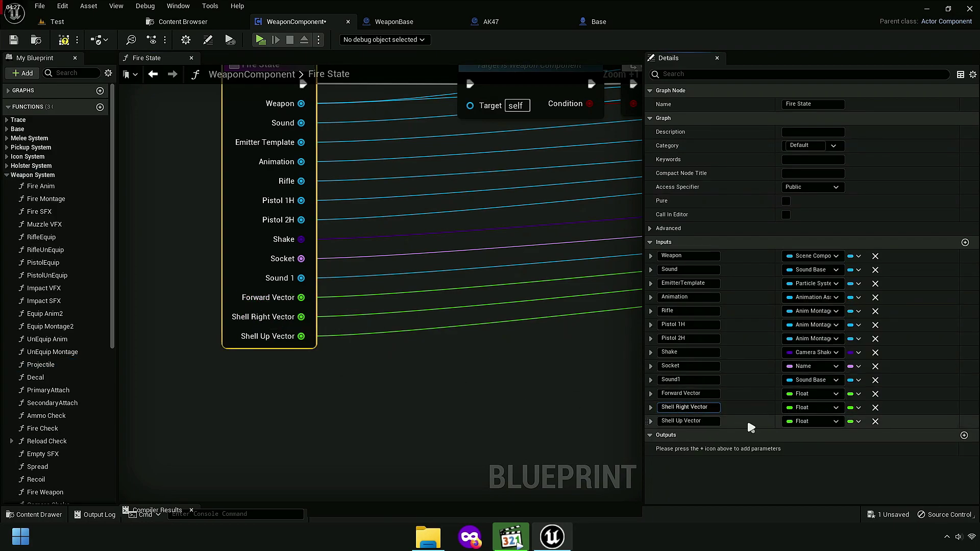
click(684, 393)
text(Shell)
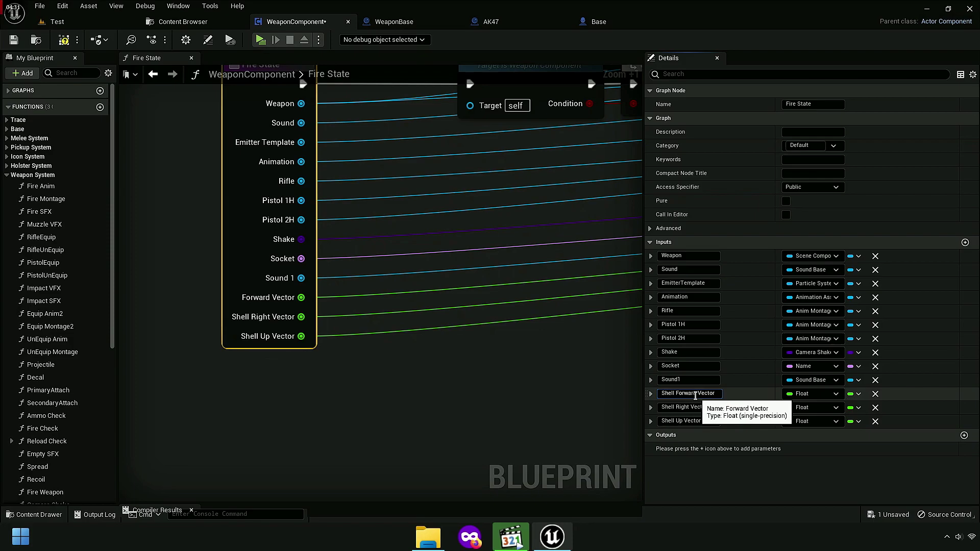
key(Return)
Step: Rename the inputs to Shell Sound, Shell Socket and Camera Shake
click(243, 234)
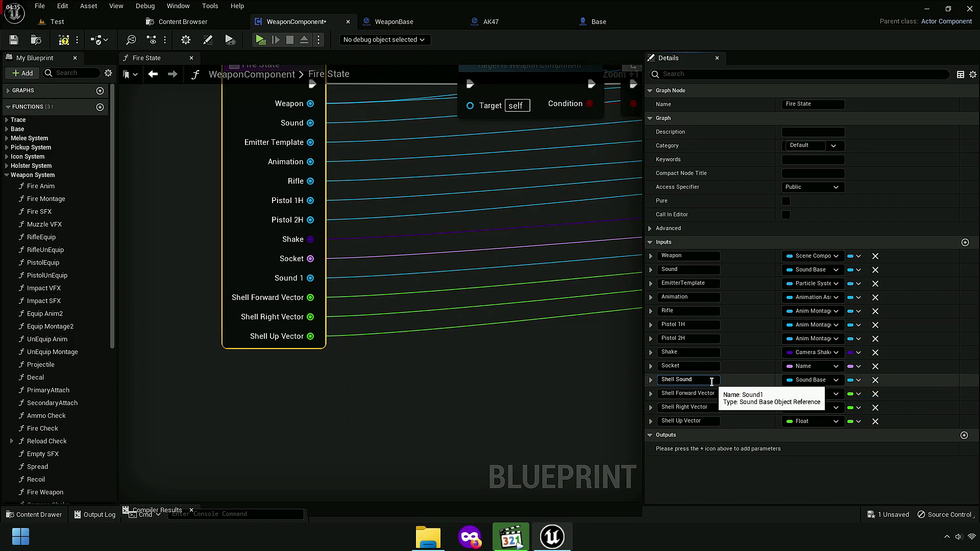
key(Return)
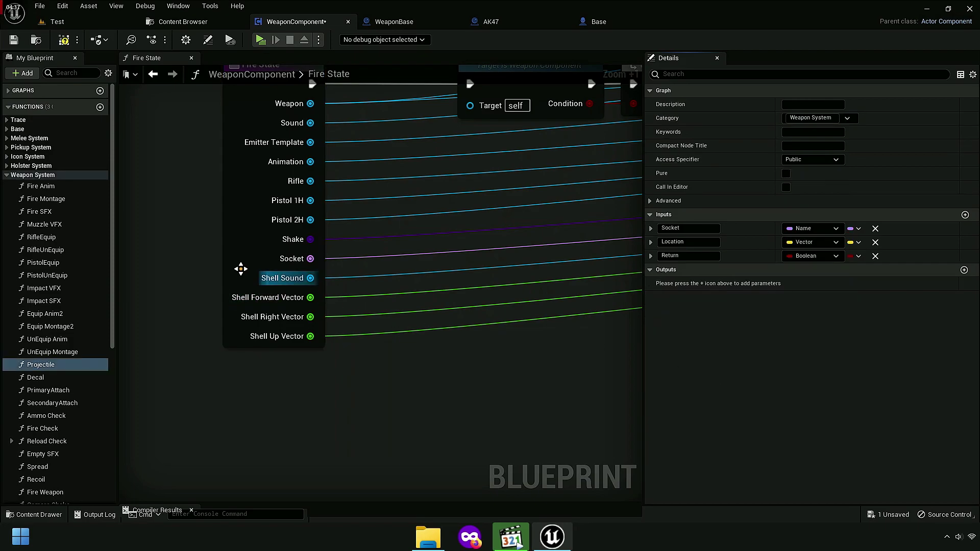
click(240, 269)
text(Shell Socket)
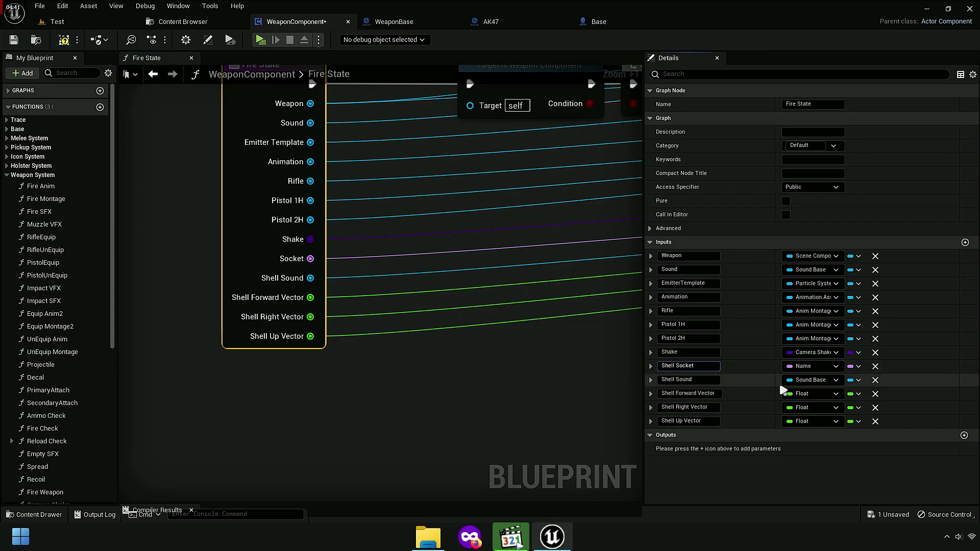
key(Return)
click(240, 245)
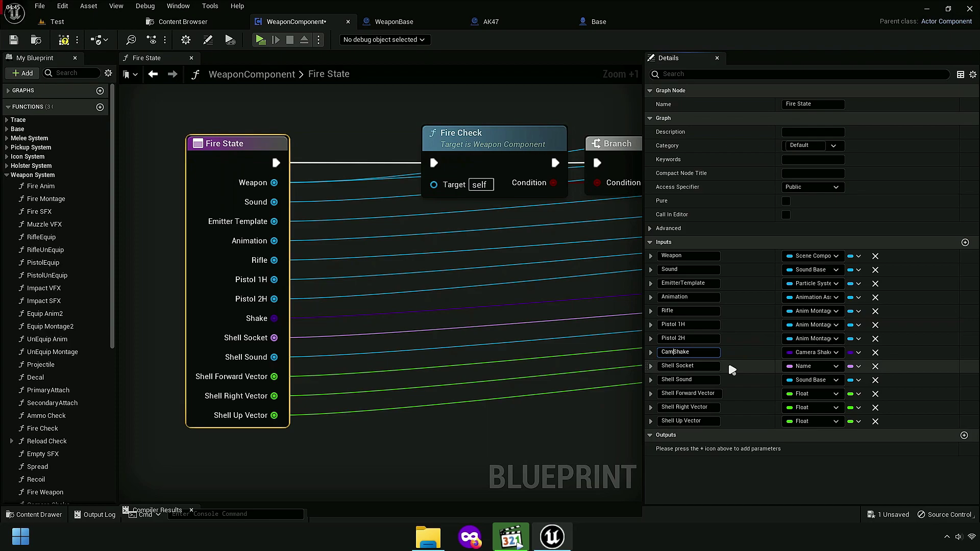
key(Return)
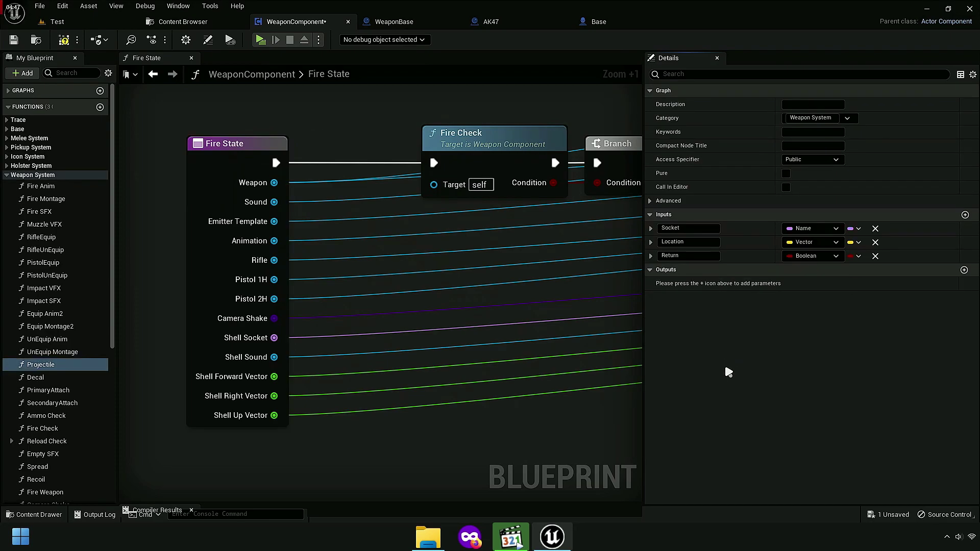
Step: Rename inputs to Rifle Animation and Pistol 1H Animation, and begin renaming Animation to Weapon Animation
click(232, 266)
text(Rifle Animation)
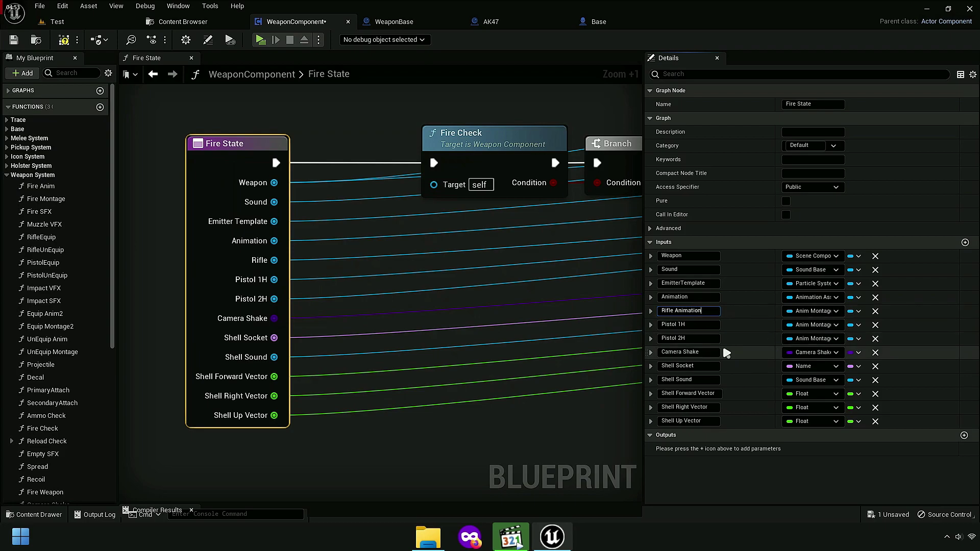
key(Return)
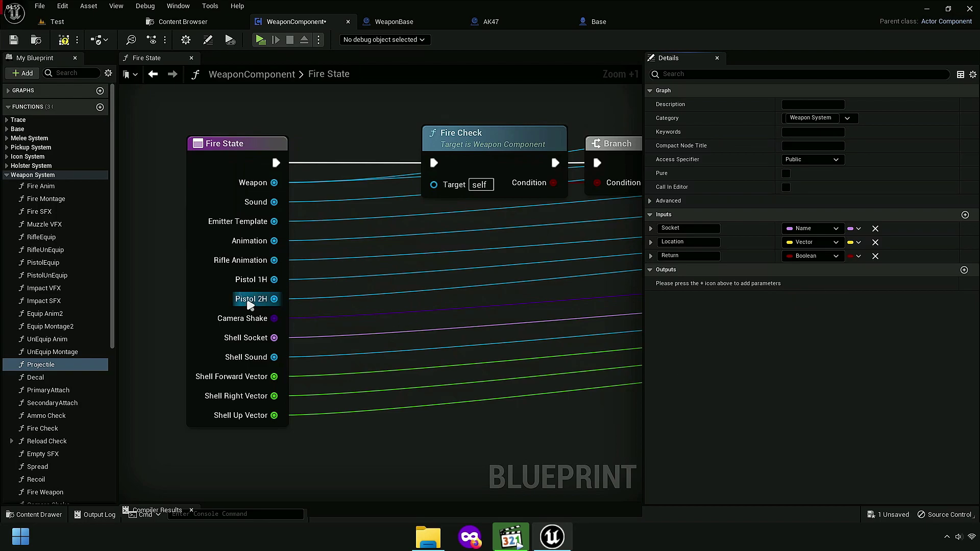
click(245, 337)
click(702, 325)
text(Animation)
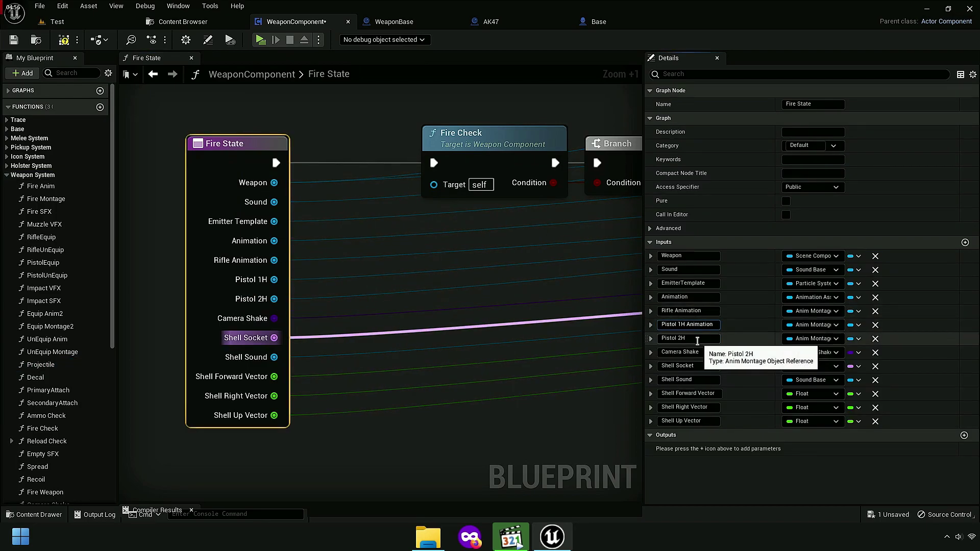
key(Return)
key(Return)
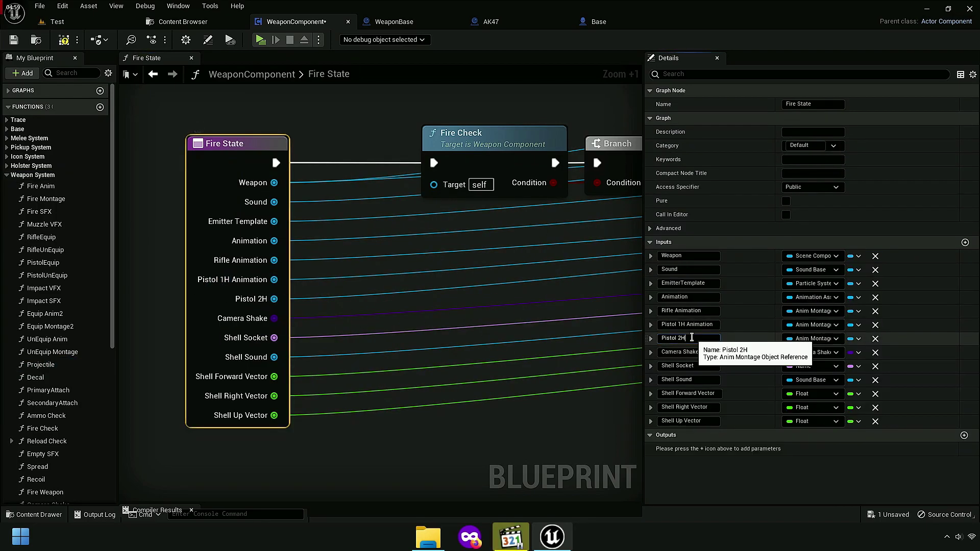
click(232, 300)
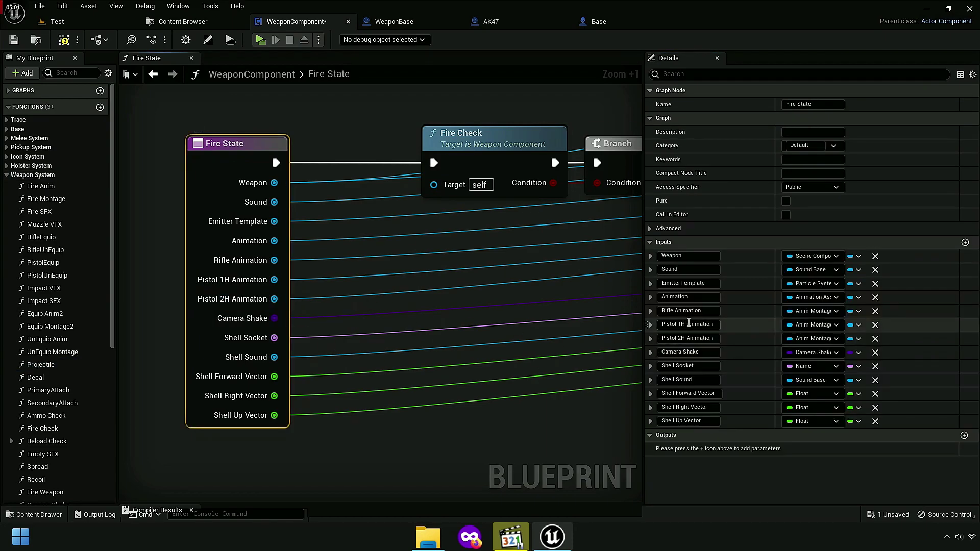
click(694, 296)
text(Weapon)
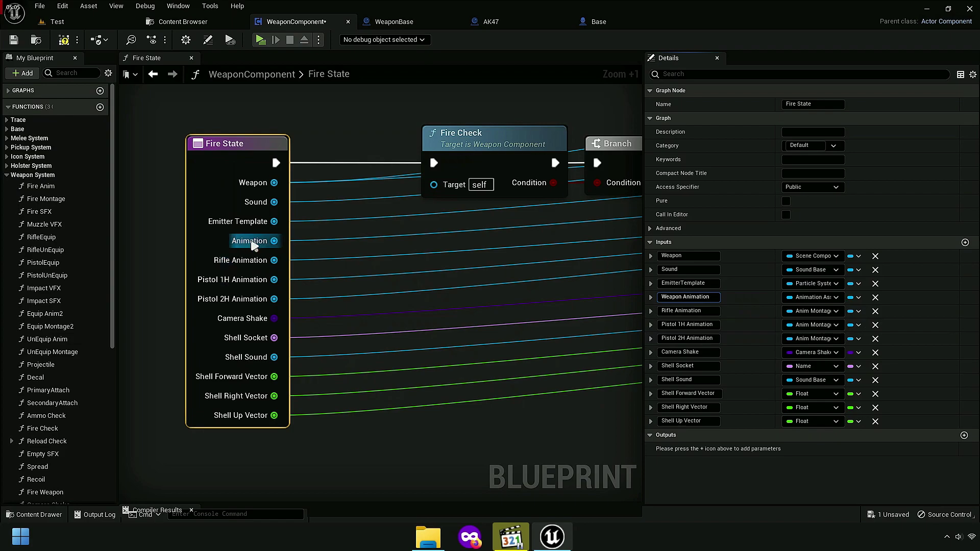
Step: Commit the Weapon Animation name and rename the EmitterTemplate input to Muzzle Flash
click(333, 235)
scroll(360, 246, down, 2)
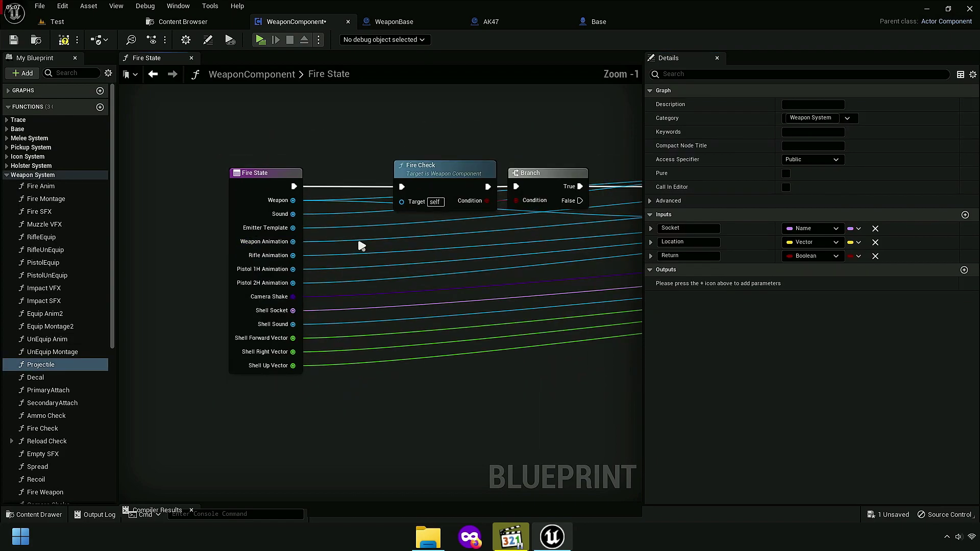
right_drag(360, 246, 345, 219)
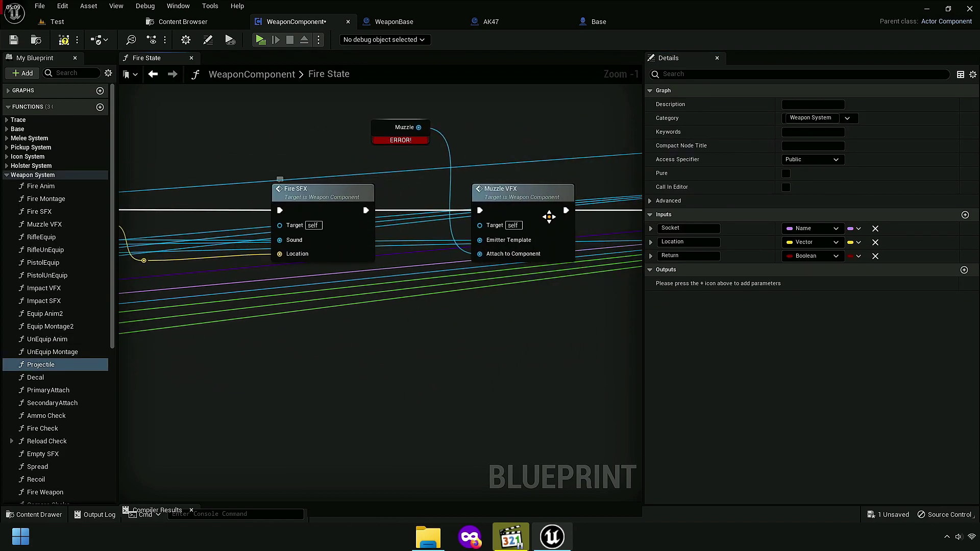
right_drag(481, 210, 182, 208)
click(407, 206)
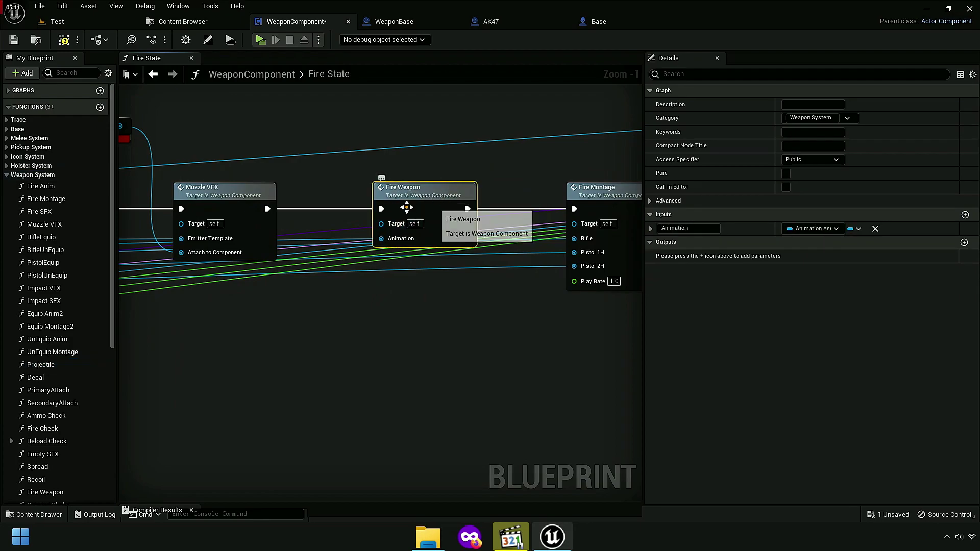
right_drag(407, 206, 500, 334)
click(313, 190)
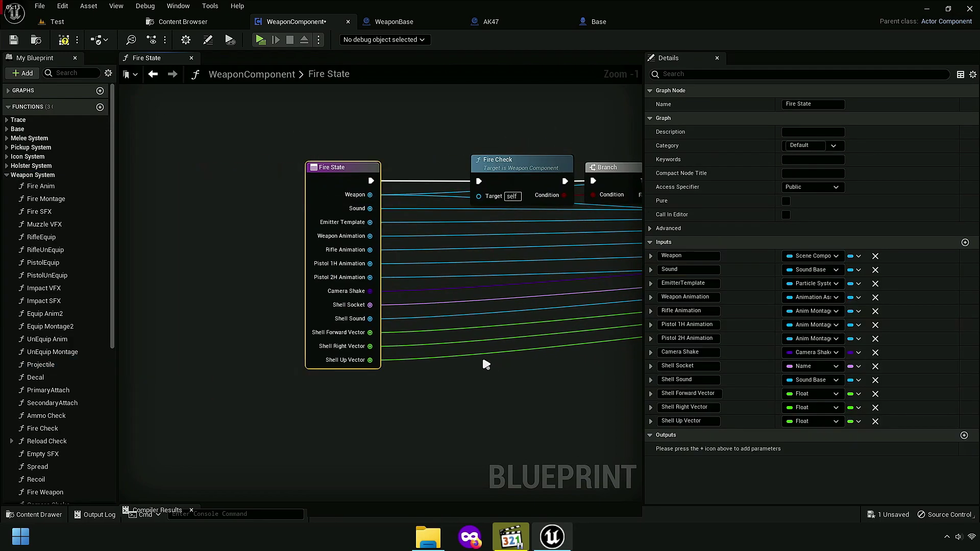
scroll(485, 364, up, 1)
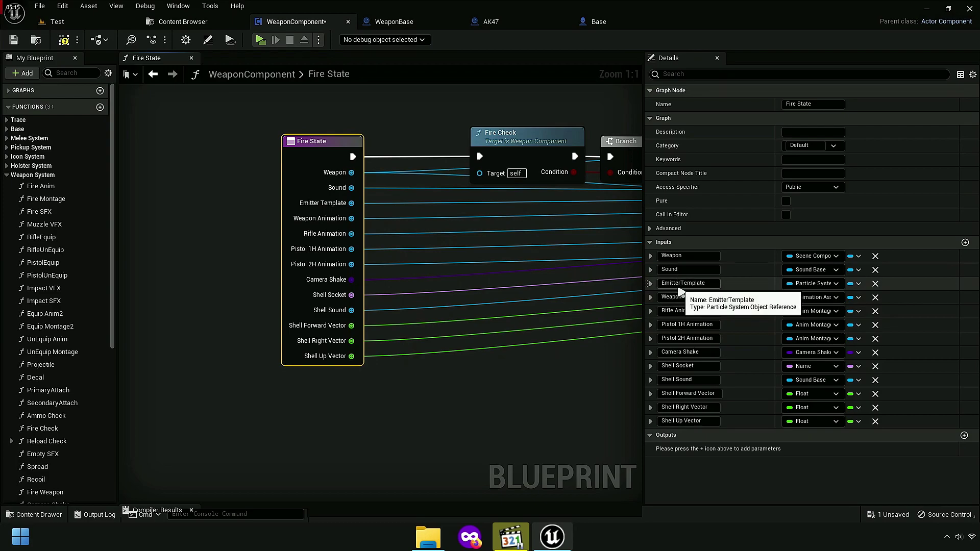
click(683, 284)
text(Muzzle Flash)
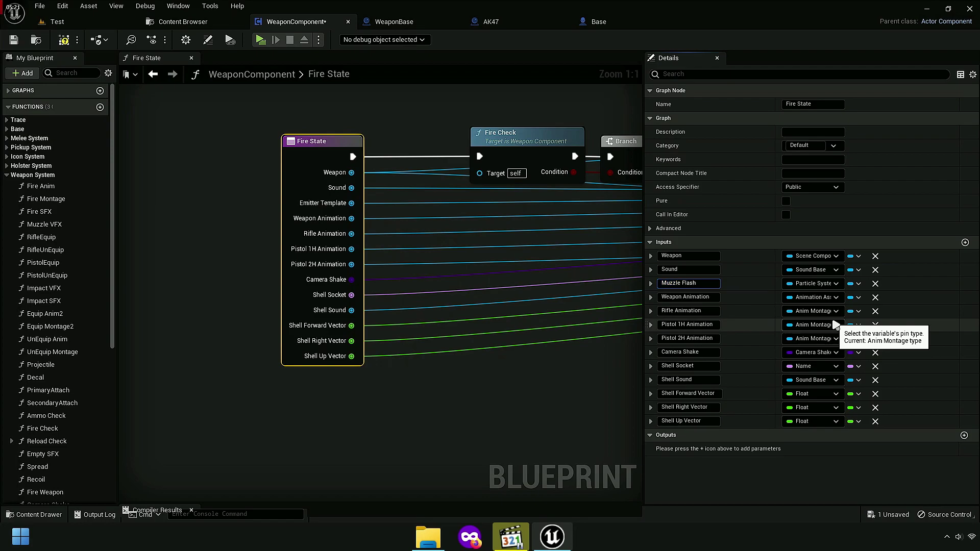
key(Return)
Step: Rename the Sound input to SFX and the Muzzle Flash input to VFX
click(332, 174)
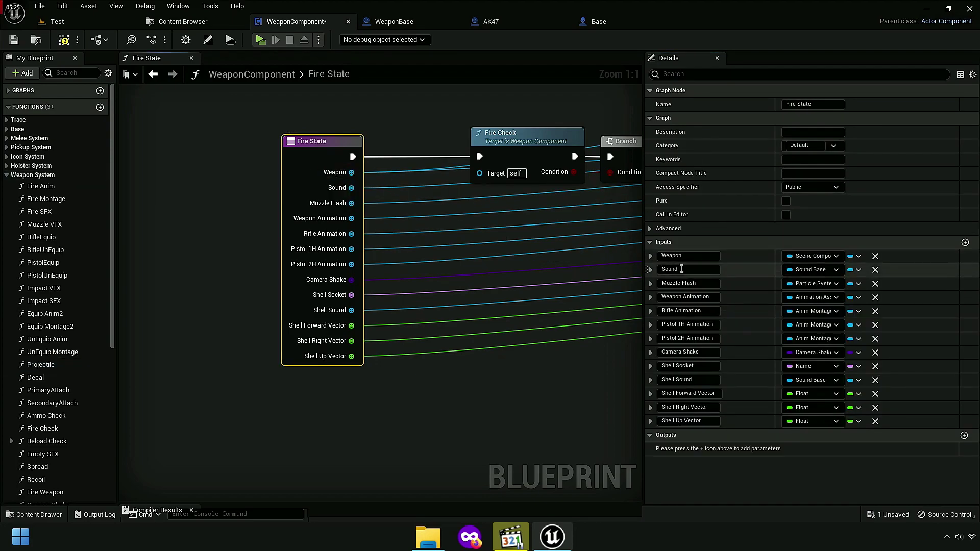
click(684, 269)
double_click(689, 270)
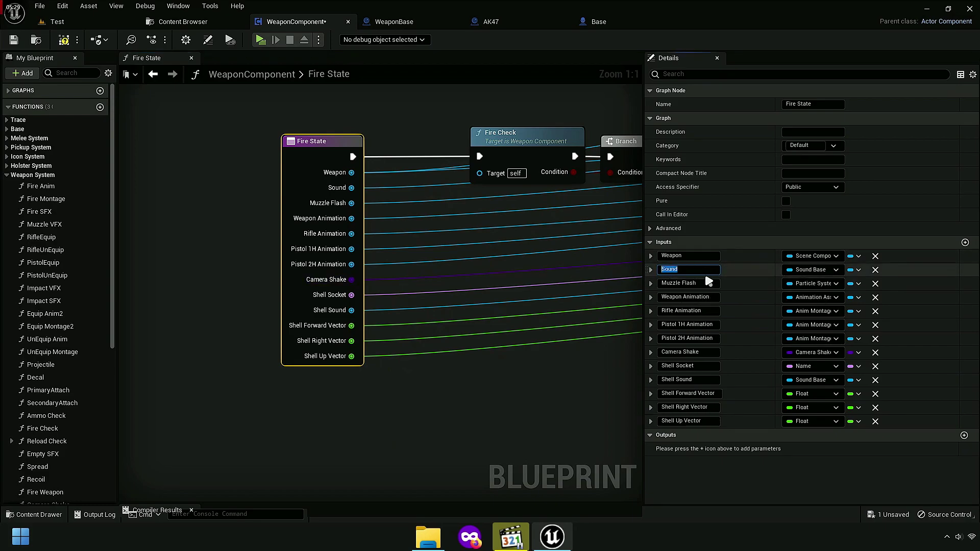
text(SFX)
key(Return)
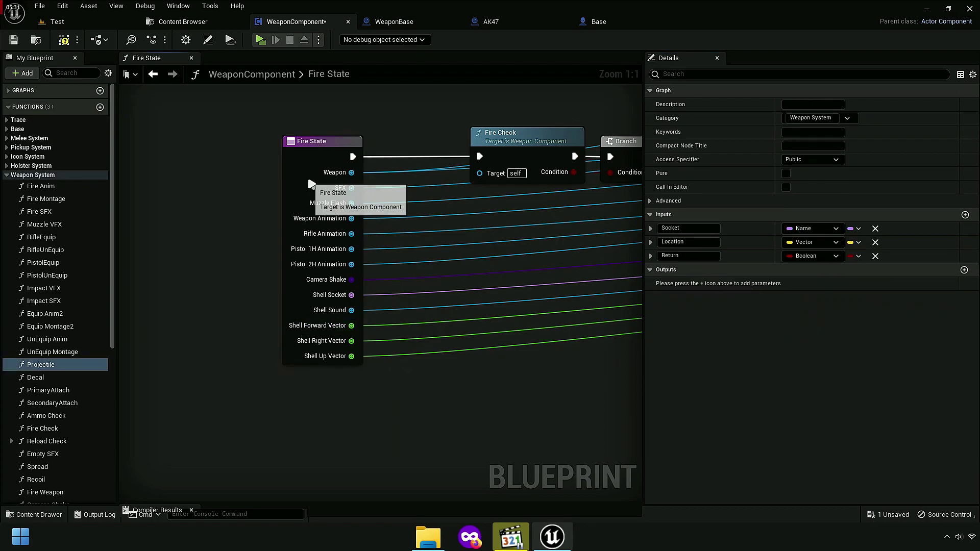
double_click(715, 283)
text(VFX)
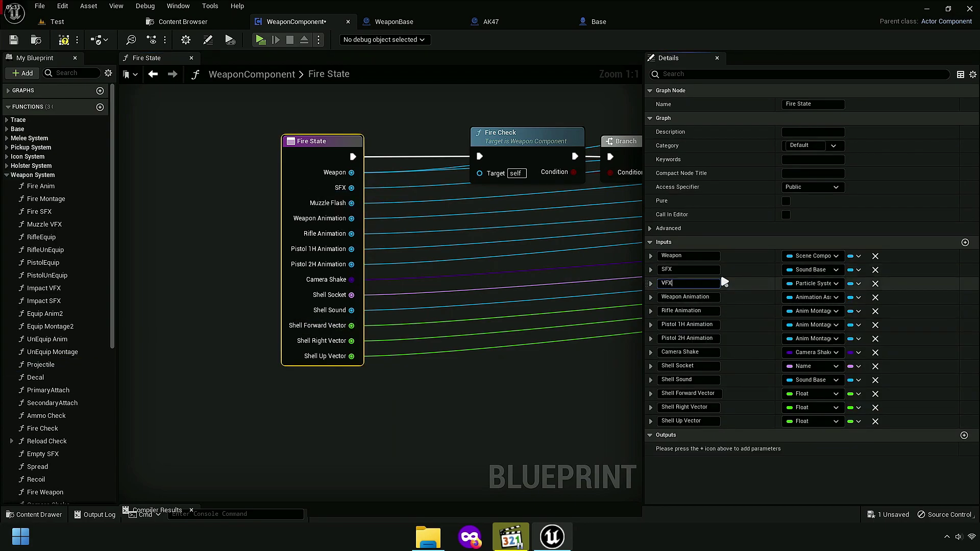
key(Return)
click(537, 410)
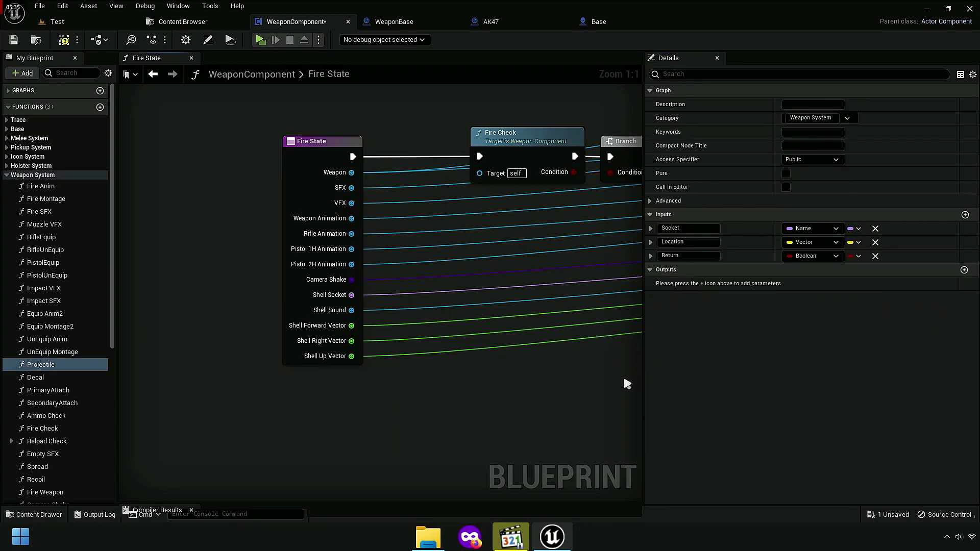
Step: Delete the erroring Muzzle node from the Fire State graph
drag(641, 371, 977, 373)
scroll(508, 377, down, 3)
scroll(509, 377, down, 4)
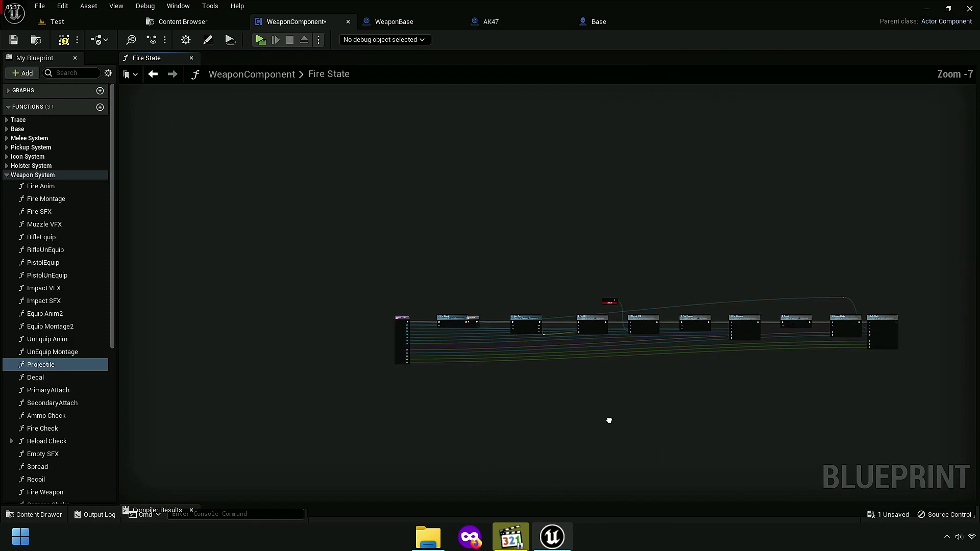
scroll(540, 260, up, 8)
click(532, 265)
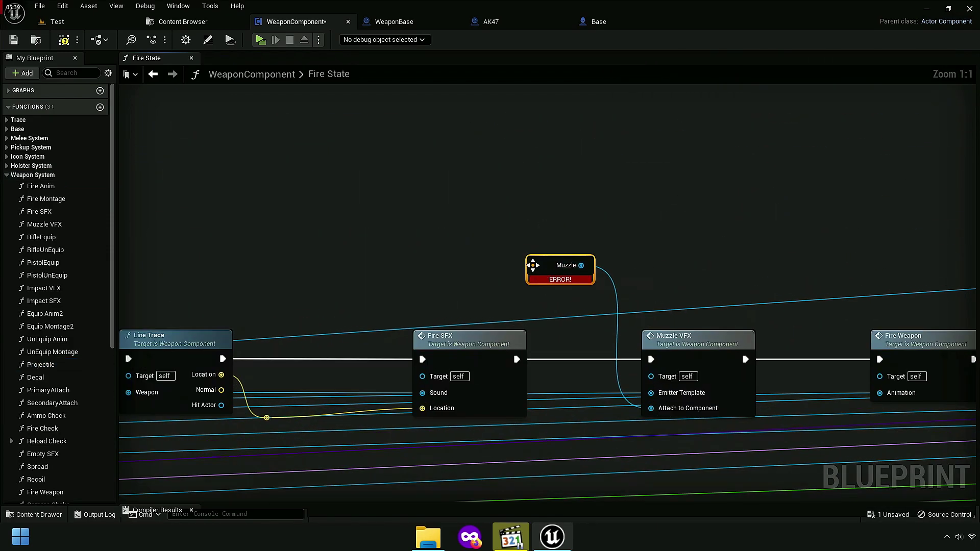
right_click(533, 265)
click(581, 331)
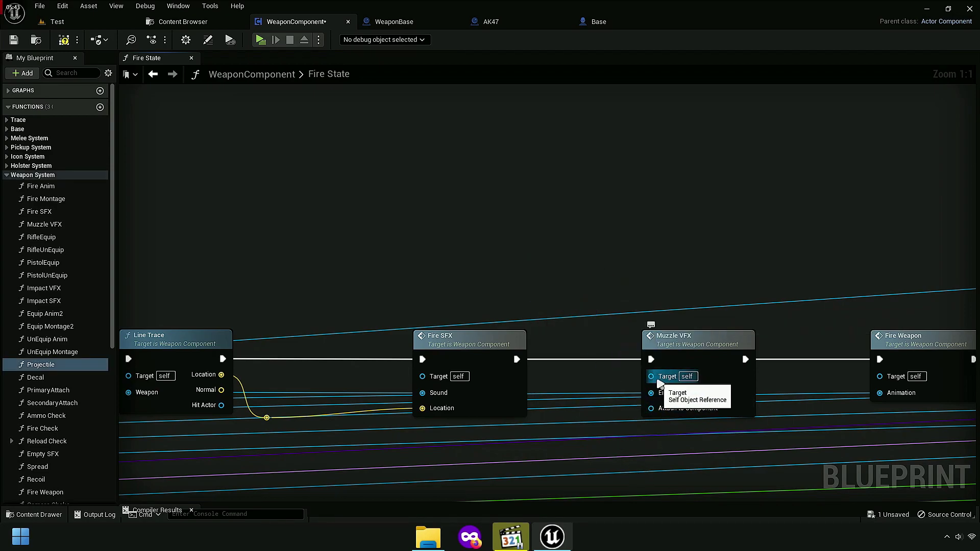
Step: Add a Weapon Base getter with Get Muzzle and wire it into Muzzle VFX's Attach to Component
scroll(590, 411, down, 3)
scroll(752, 376, down, 2)
scroll(540, 361, down, 1)
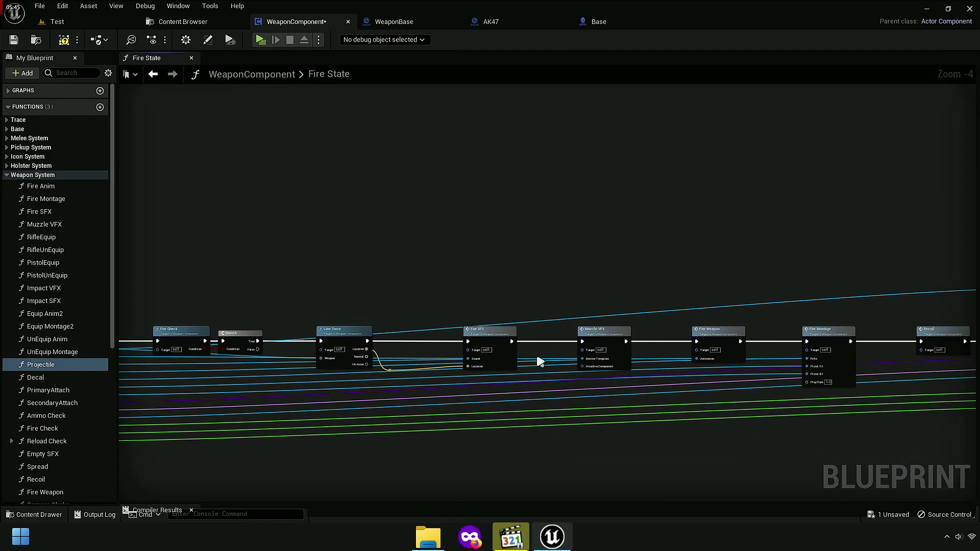
scroll(540, 362, up, 4)
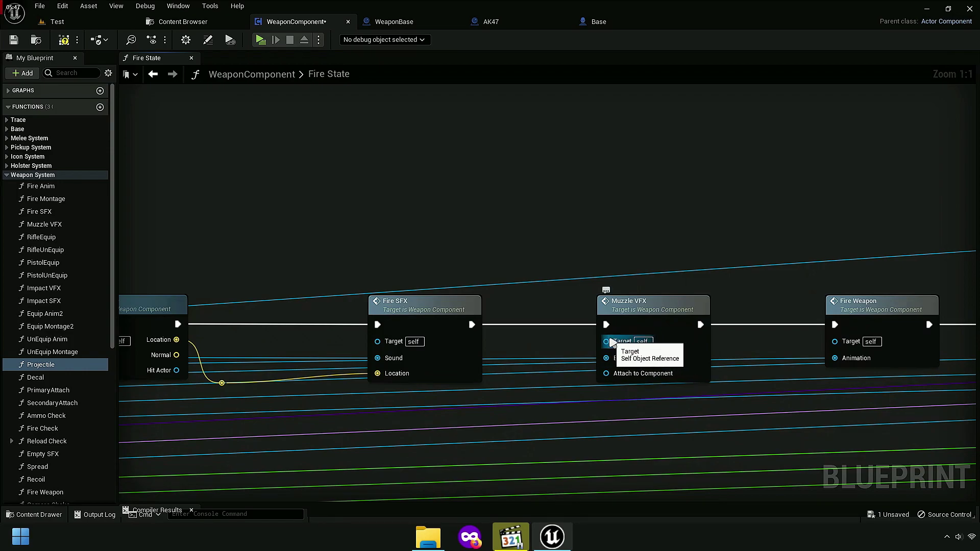
click(29, 108)
text(weapo)
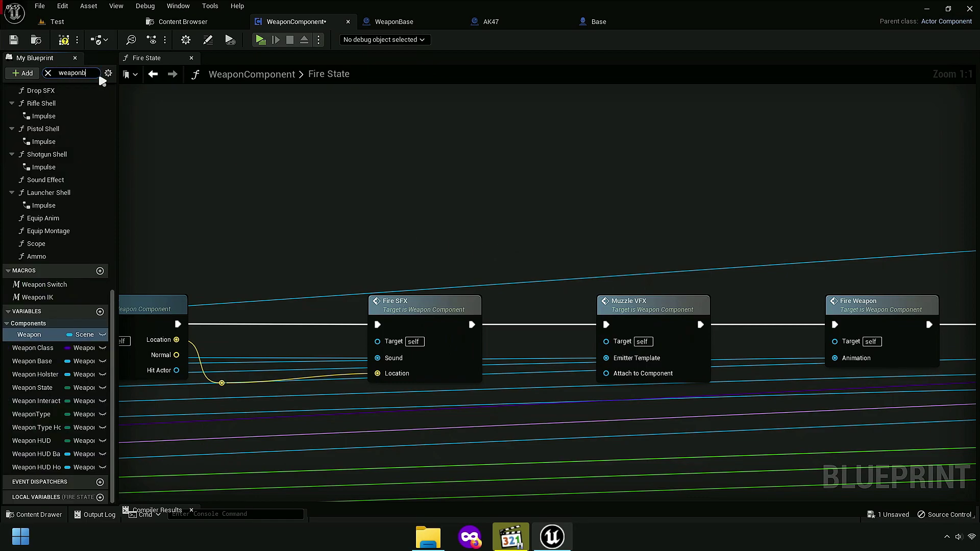
text(nbase)
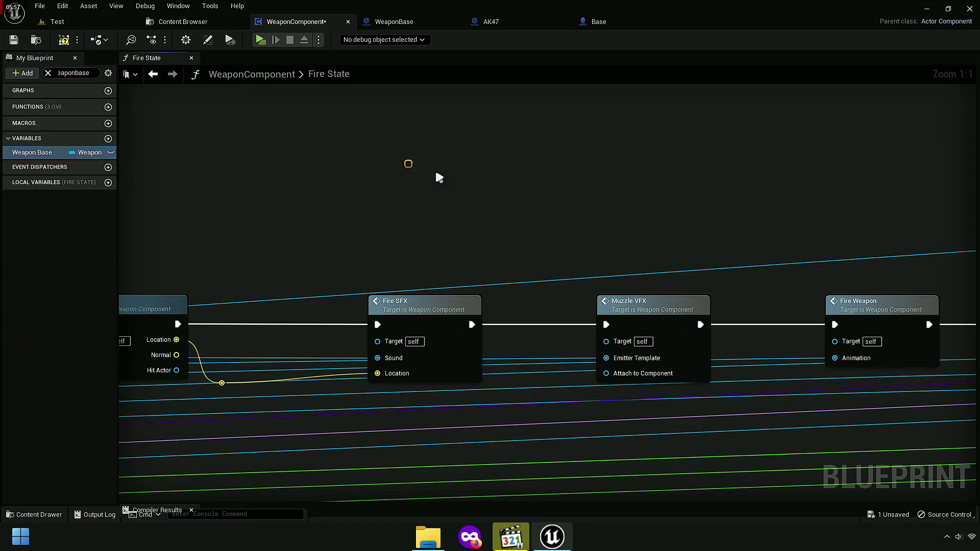
ctrl+drag(33, 156, 515, 175)
text(getm)
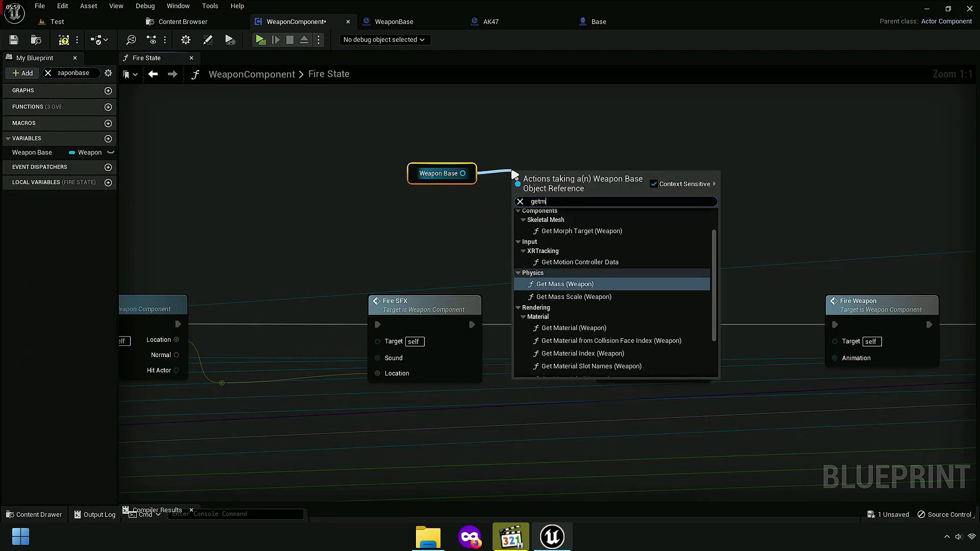
text(uzz)
click(590, 233)
drag(585, 173, 625, 382)
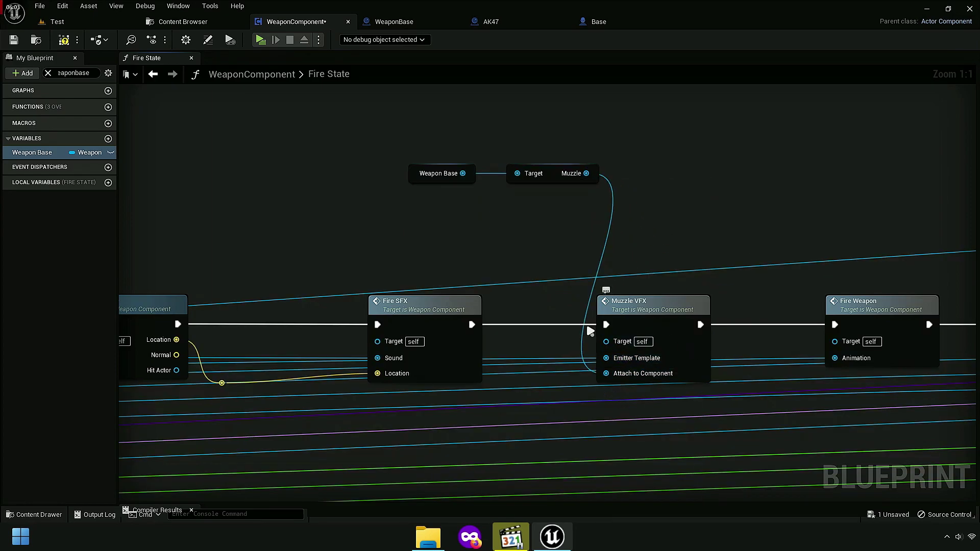
Step: Delete the Weapon Base and Get Muzzle nodes again
scroll(525, 255, up, 3)
drag(531, 184, 357, 115)
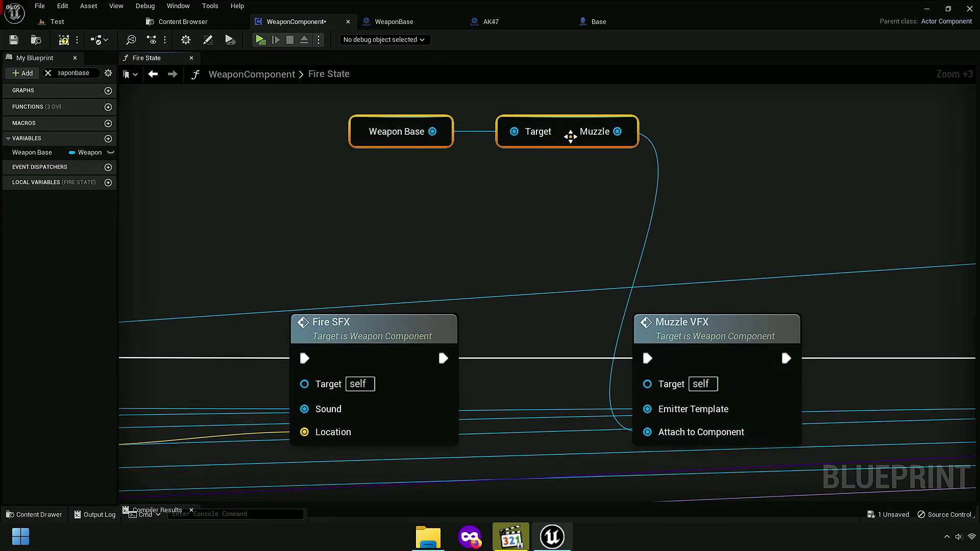
right_click(568, 135)
click(602, 152)
scroll(528, 265, down, 5)
Step: Expose Attach to Component as a Fire State input named Muzzle
right_drag(770, 319, 875, 305)
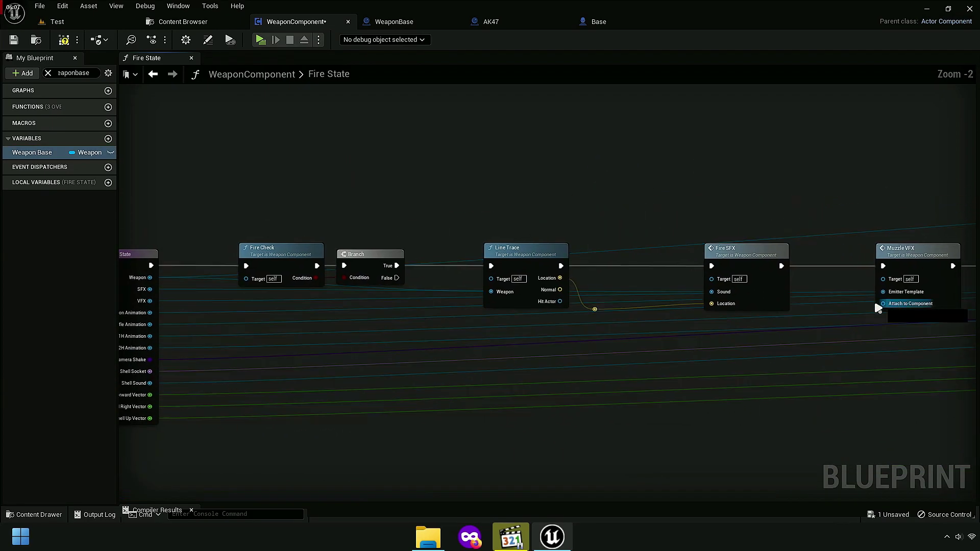
mouse_move(875, 305)
mouse_down()
mouse_move(306, 276)
mouse_move(352, 250)
mouse_up()
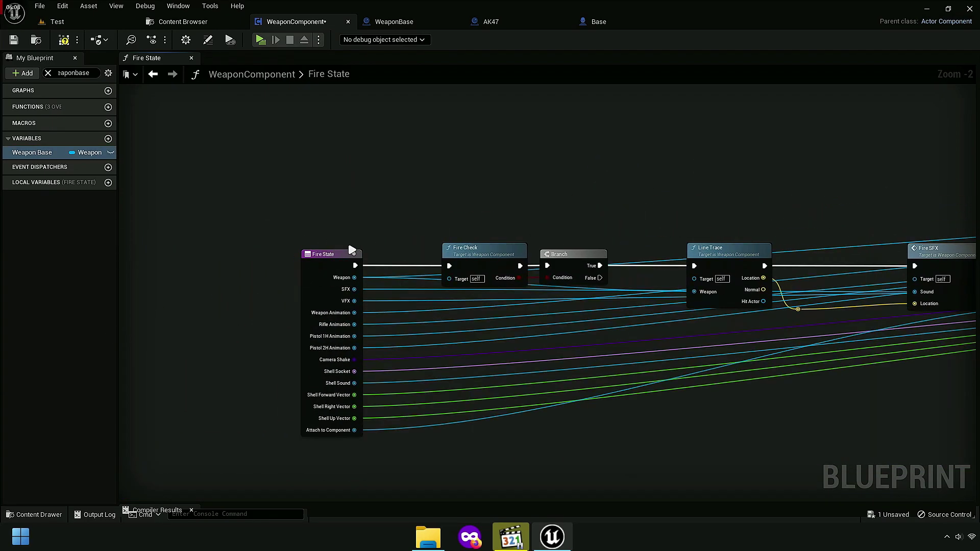
click(977, 378)
click(331, 286)
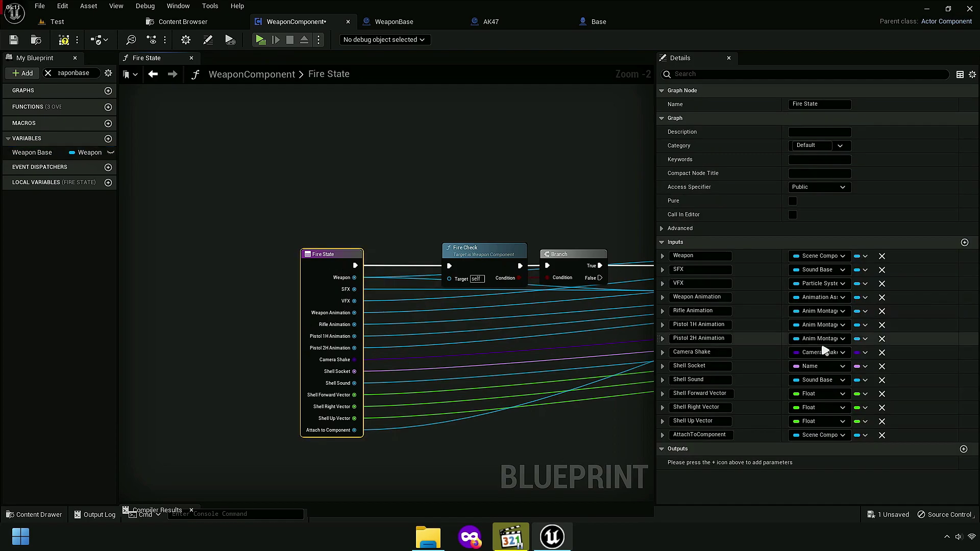
click(728, 435)
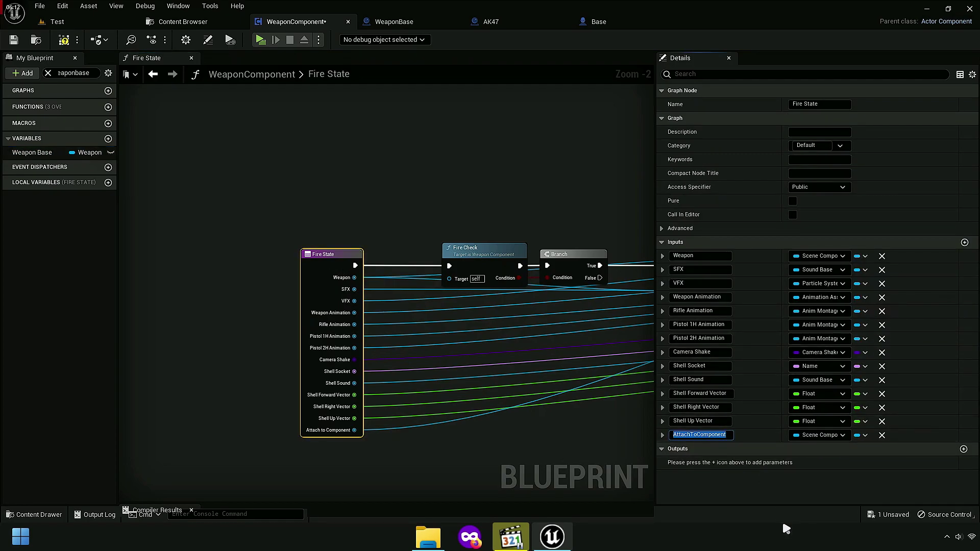
text(Muzzle)
key(Return)
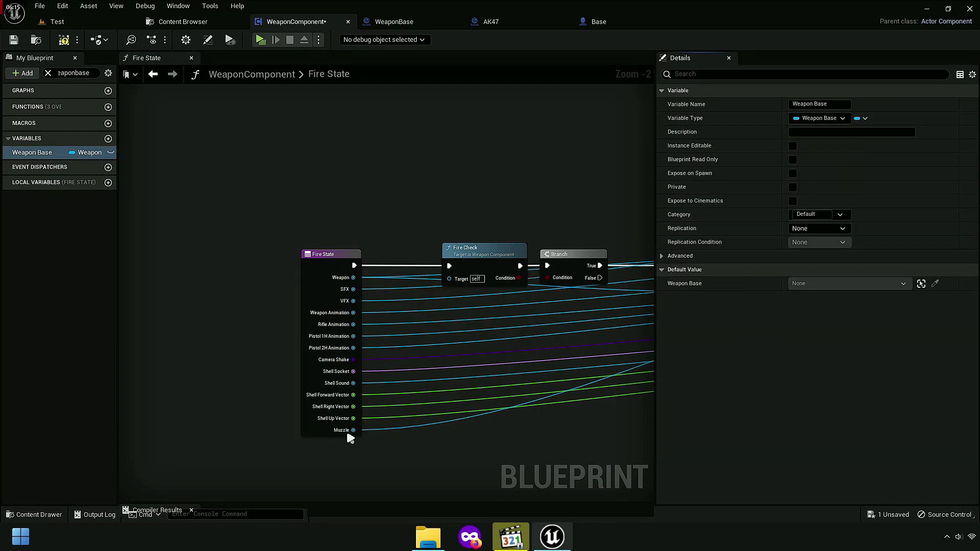
Step: Rename the VFX input to Muzzle VFX and move the Muzzle input right after SFX
click(327, 396)
scroll(396, 398, up, 1)
scroll(396, 399, up, 1)
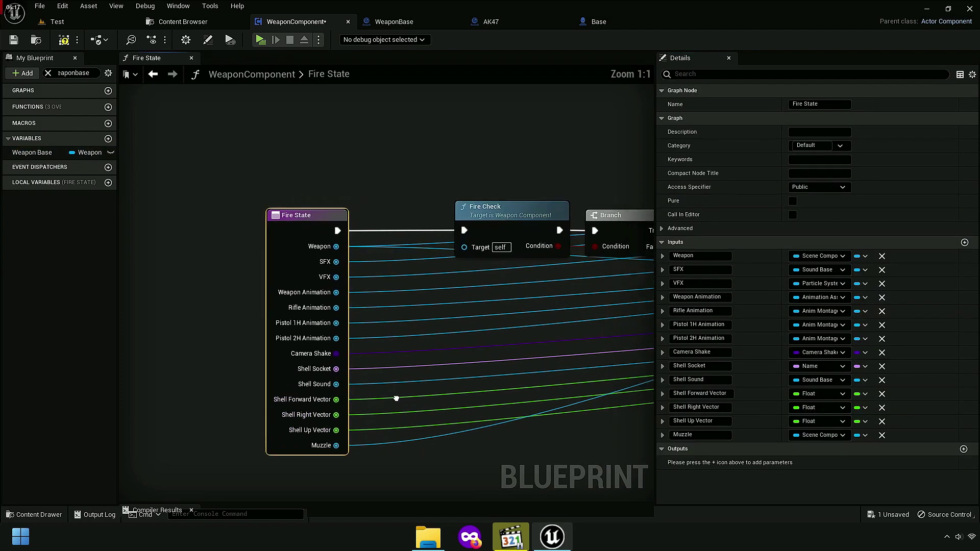
right_drag(396, 399, 385, 402)
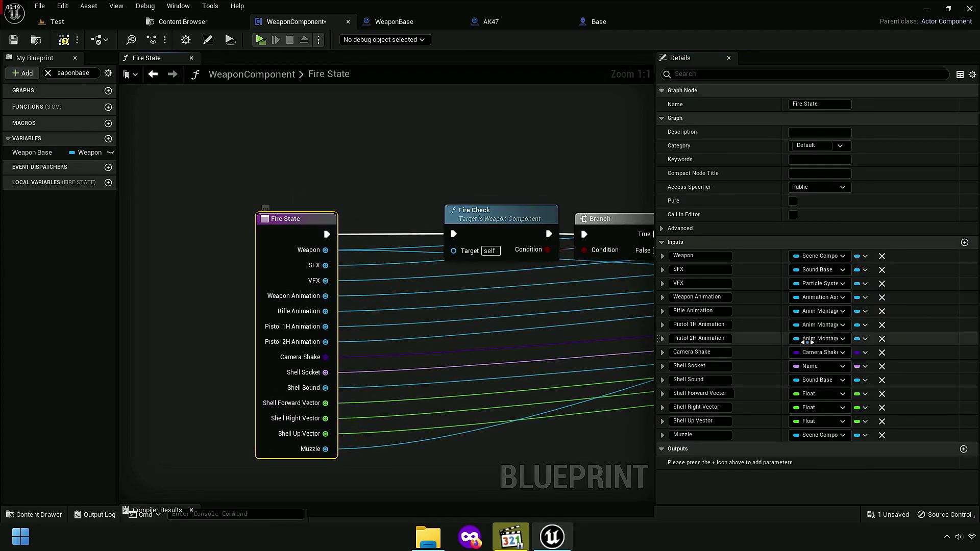
click(676, 283)
text(Muzzle)
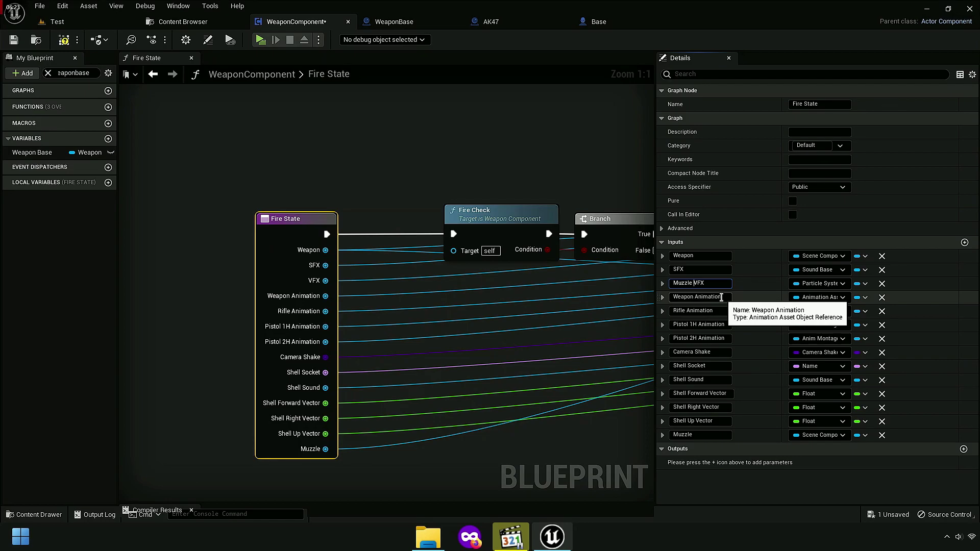
key(Return)
click(299, 260)
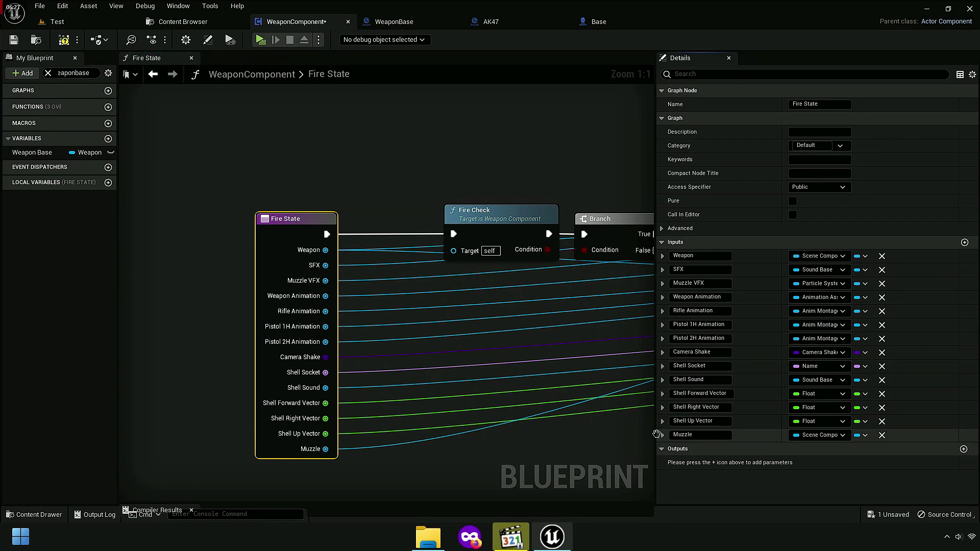
mouse_move(657, 434)
mouse_down()
mouse_move(659, 277)
mouse_move(976, 308)
mouse_up()
scroll(284, 258, down, 2)
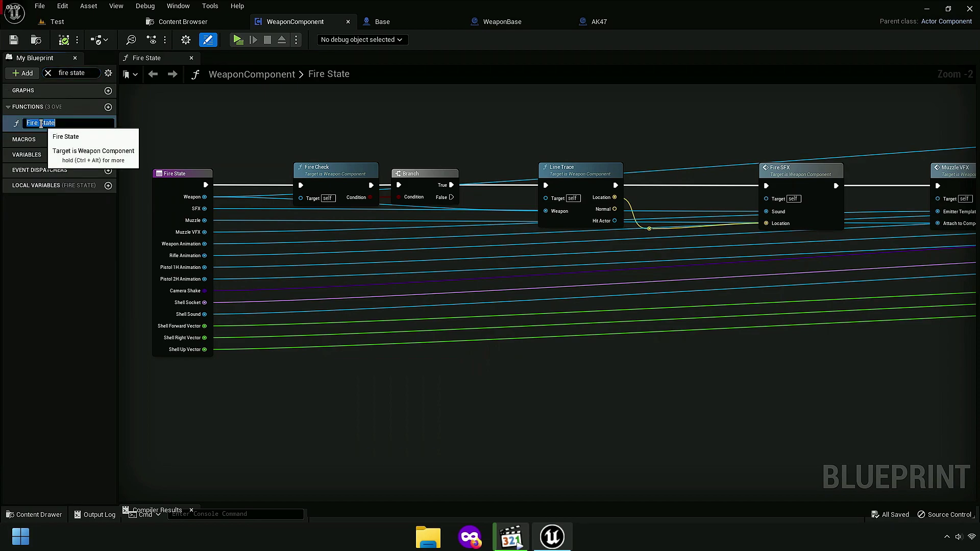
Step: Keep the function named Fire State and switch to the WeaponBase blueprint
right_click(41, 125)
click(80, 169)
key(Return)
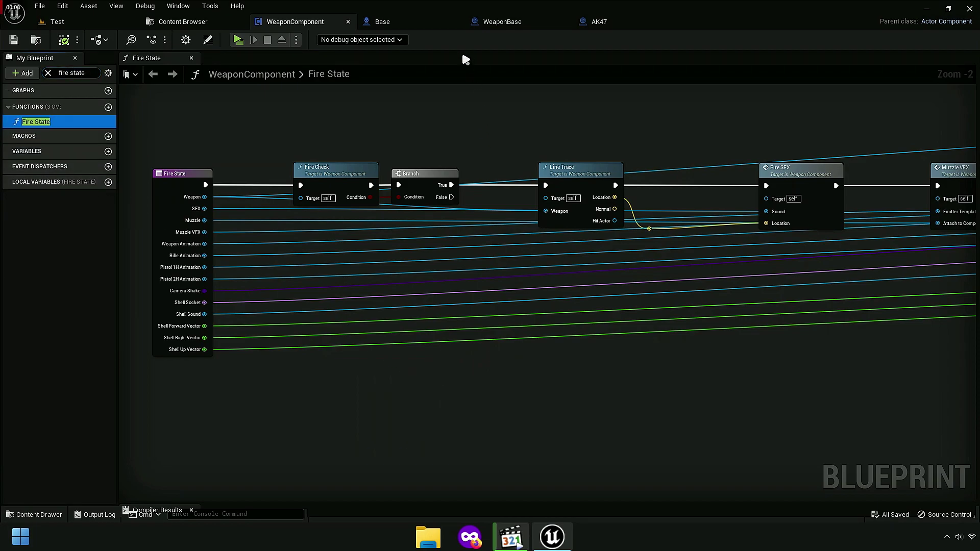
click(505, 22)
drag(510, 25, 418, 23)
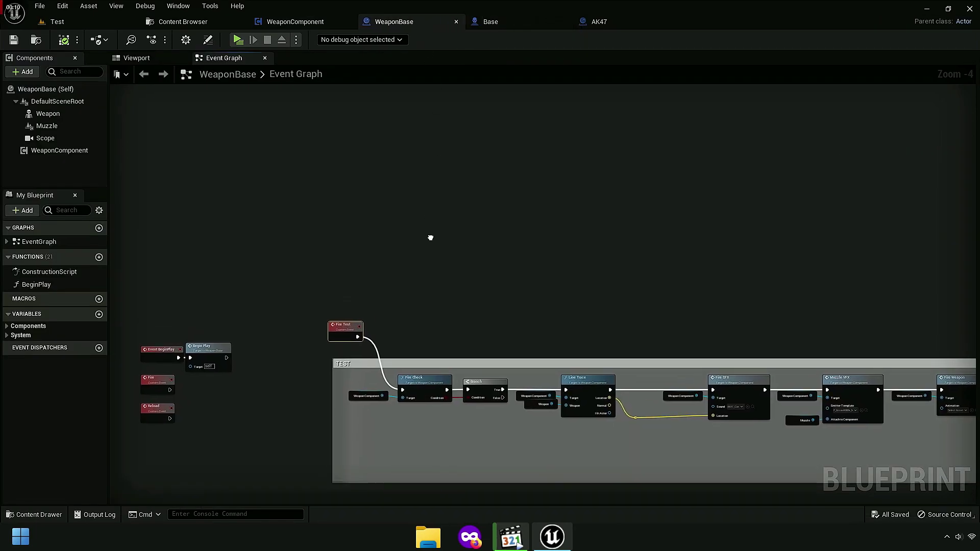
Step: Add a Weapon Component getter and a Fire State call to the WeaponBase event graph
click(182, 58)
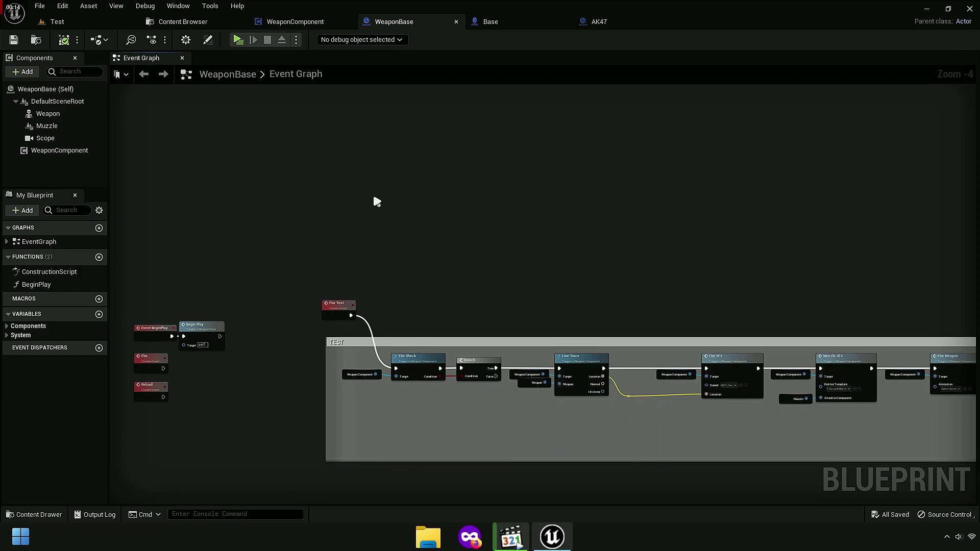
mouse_move(60, 150)
mouse_down()
mouse_move(406, 167)
mouse_move(440, 154)
mouse_up()
scroll(416, 166, up, 4)
text(fire sta)
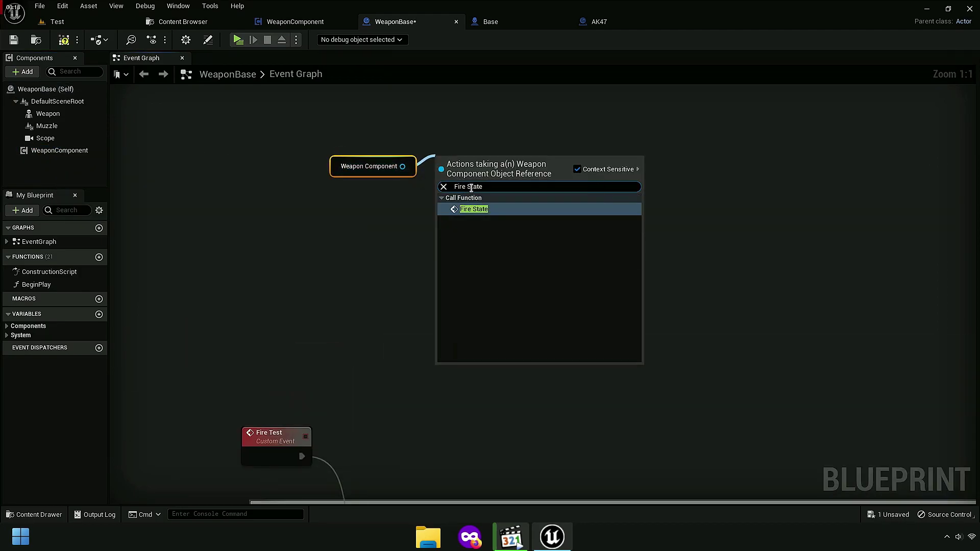
click(480, 211)
scroll(479, 215, down, 3)
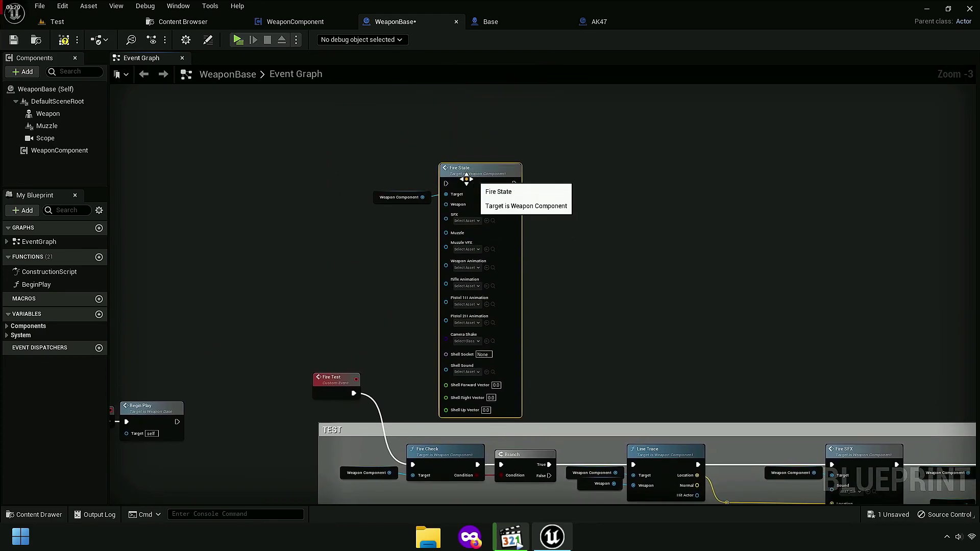
Step: Move the nodes up beside Fire Test and wire its execution output into Fire State
drag(463, 179, 468, 145)
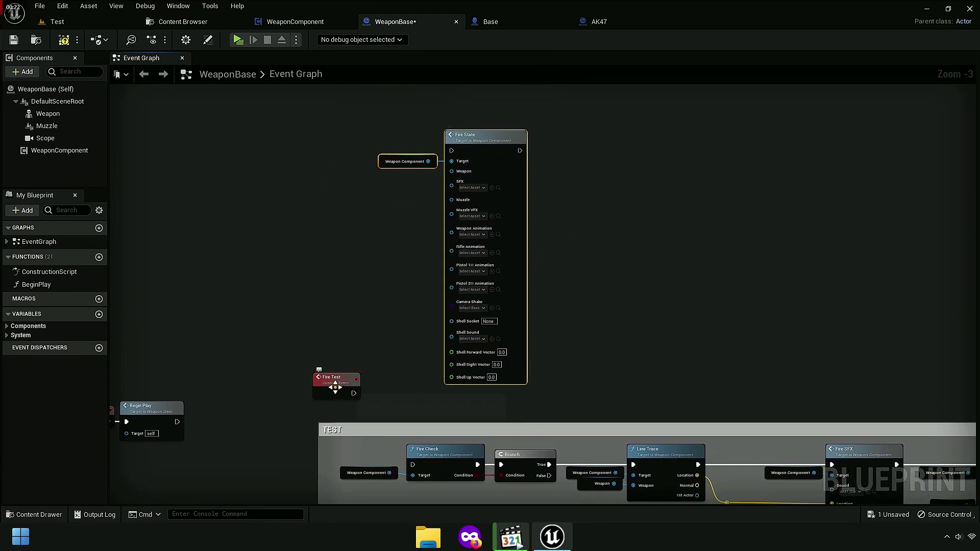
mouse_move(335, 386)
mouse_down()
mouse_move(338, 155)
mouse_move(545, 132)
mouse_up()
scroll(355, 148, up, 5)
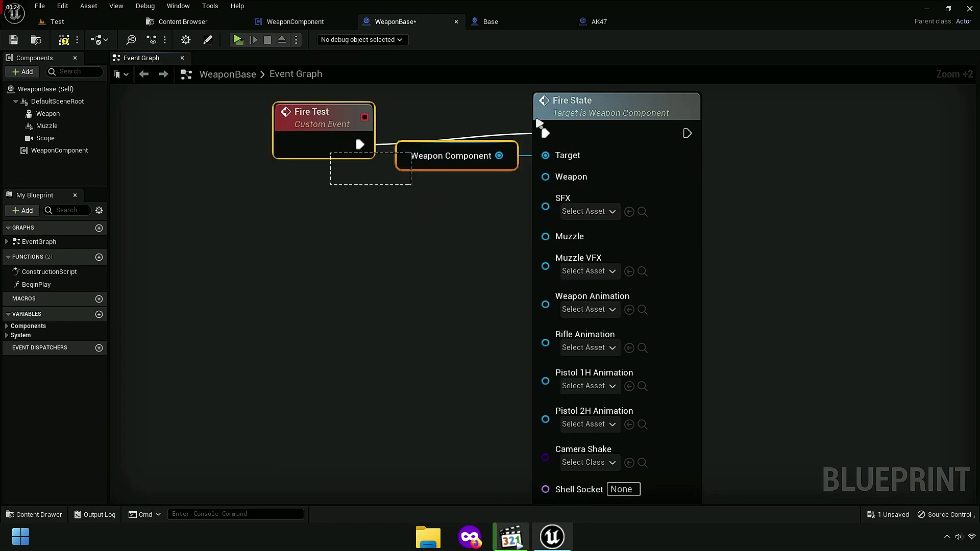
Step: Connect a Weapon component getter to Fire State's Weapon input
key(q)
right_drag(459, 236, 499, 228)
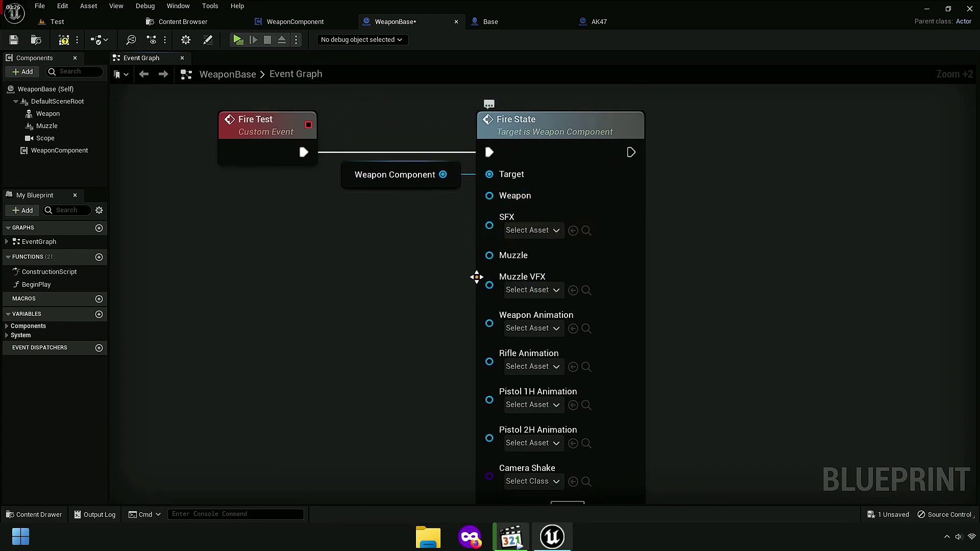
right_drag(433, 276, 434, 270)
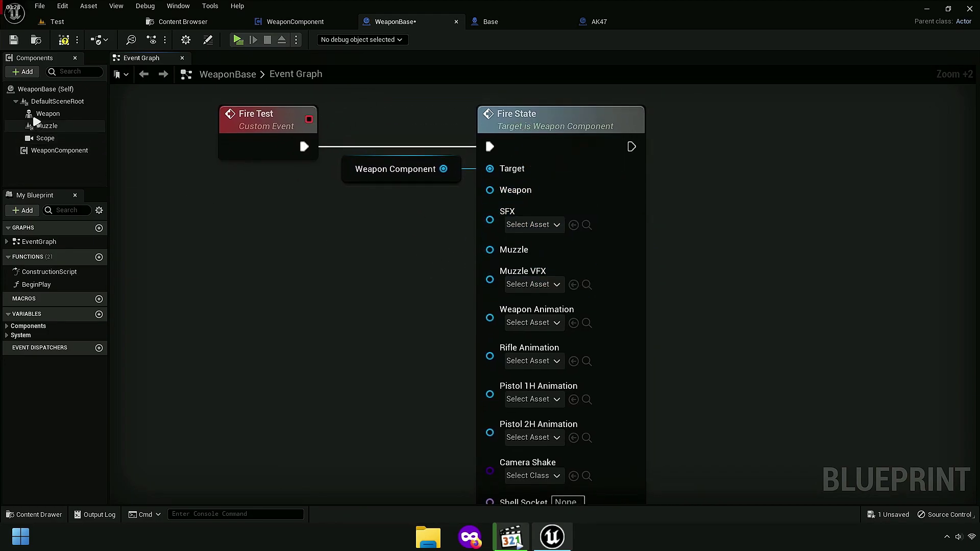
mouse_move(34, 118)
mouse_down()
mouse_move(398, 195)
mouse_move(358, 190)
mouse_up()
drag(415, 196, 489, 190)
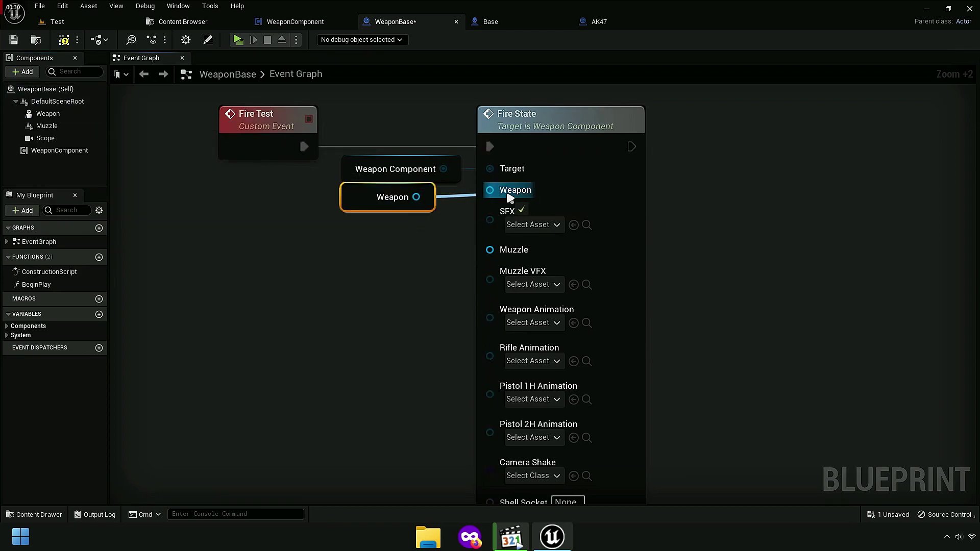
drag(376, 210, 386, 210)
Step: Connect a Muzzle component getter to Fire State's Muzzle input
mouse_move(46, 126)
mouse_down()
mouse_move(375, 228)
mouse_move(387, 244)
mouse_up()
drag(449, 253, 489, 249)
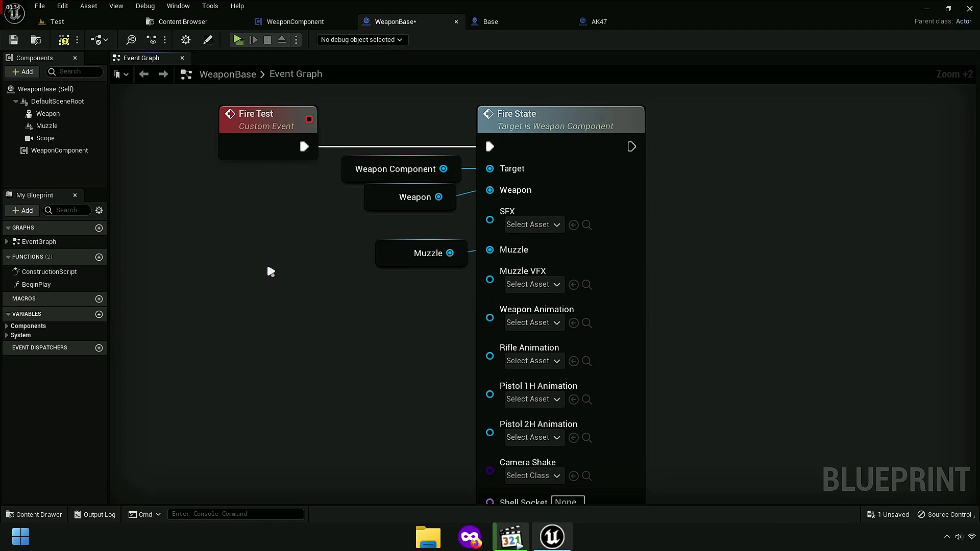
right_drag(406, 308, 386, 200)
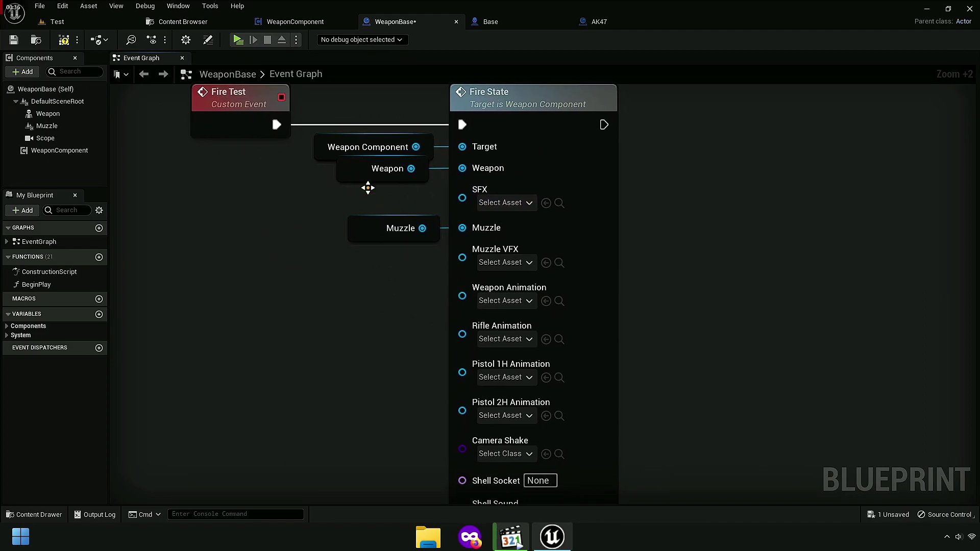
click(367, 188)
mouse_move(381, 316)
right_down()
mouse_move(365, 277)
mouse_move(361, 302)
right_up()
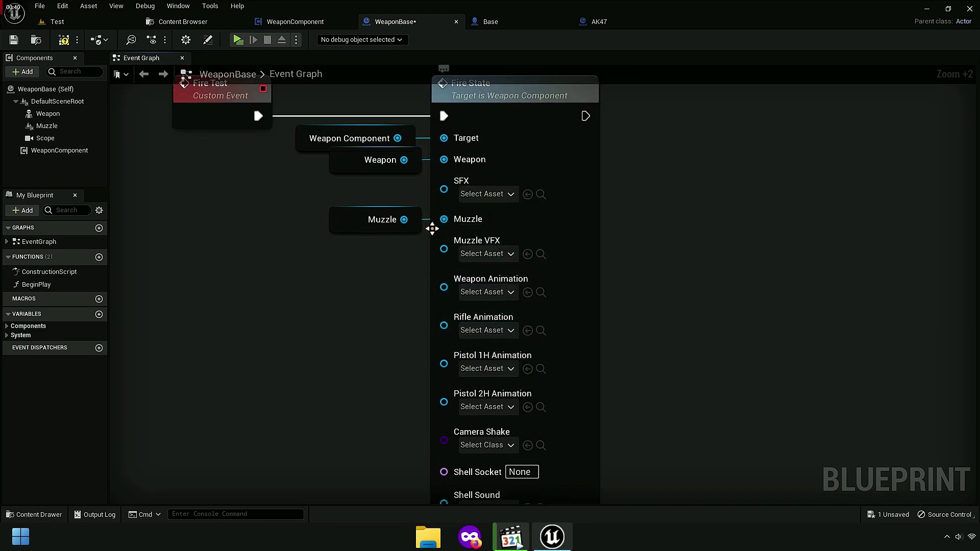
right_drag(432, 228, 381, 273)
scroll(381, 273, down, 2)
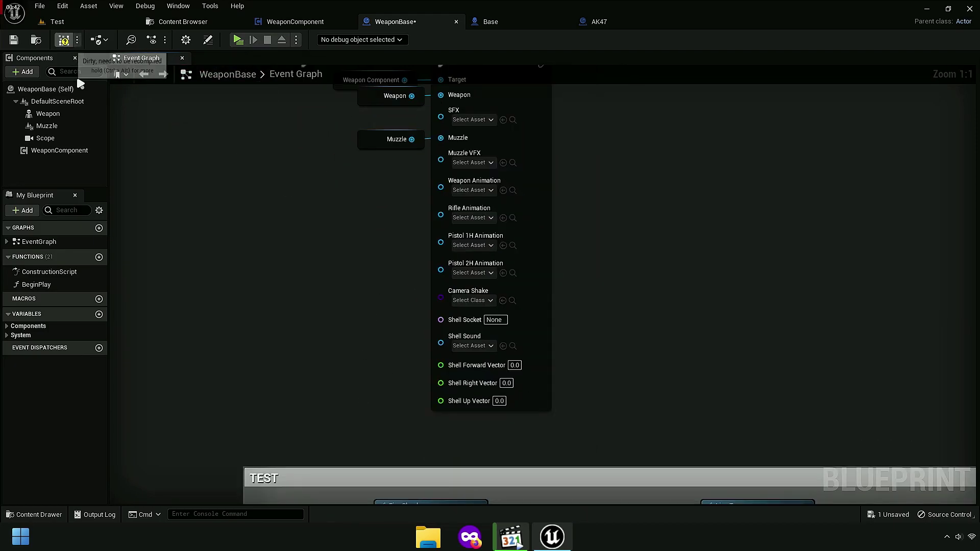
Step: Compile and save the WeaponBase blueprint
click(14, 40)
mouse_move(313, 182)
right_down()
mouse_move(356, 265)
mouse_move(360, 234)
right_up()
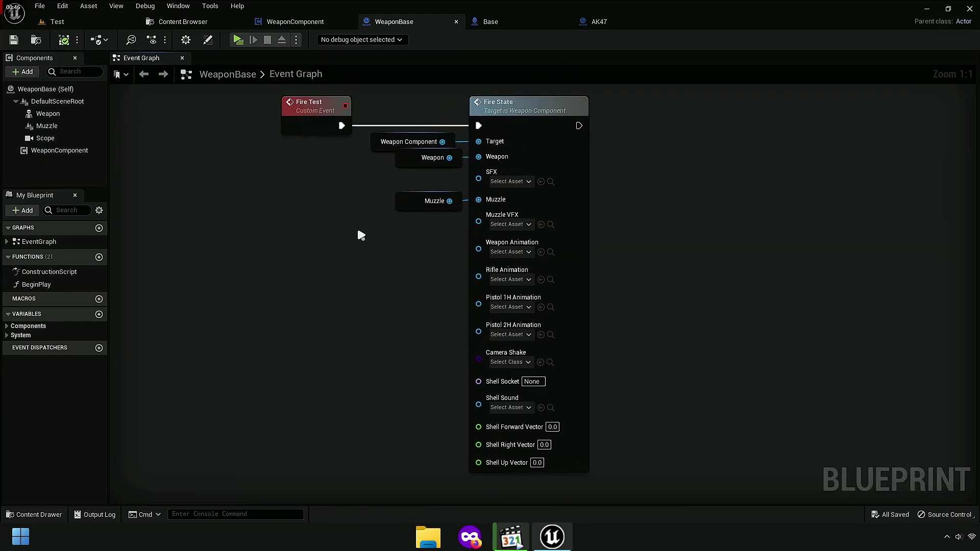
right_drag(313, 205, 343, 219)
scroll(378, 280, down, 5)
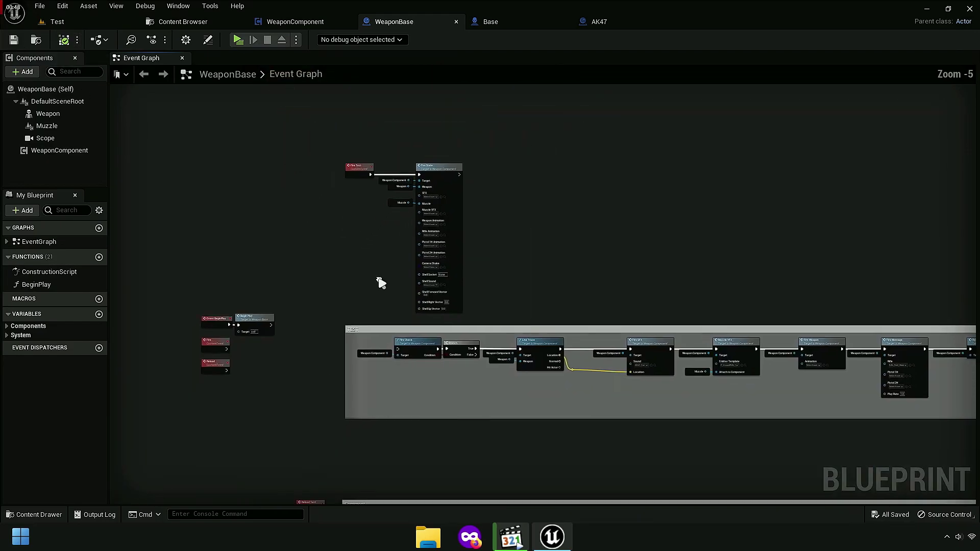
scroll(344, 174, up, 3)
Step: Launch the game preview, pick up the AK47 with E, and fire several shots
click(238, 39)
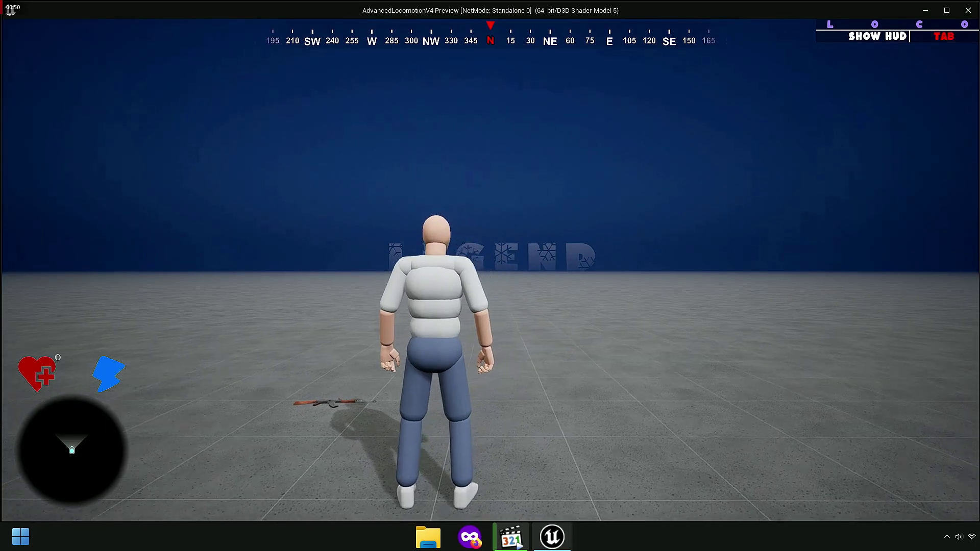
key(e)
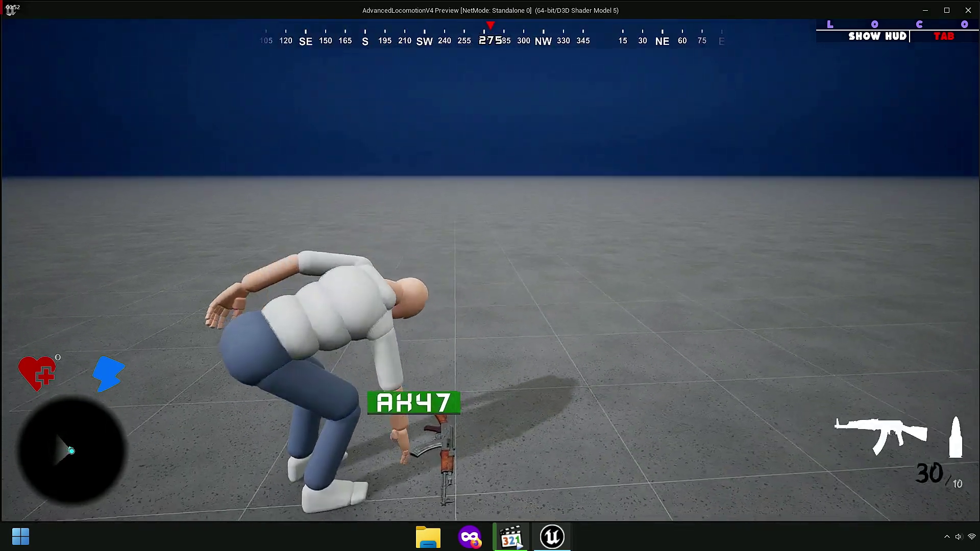
click(490, 269)
click(490, 270)
drag(490, 270, 490, 270)
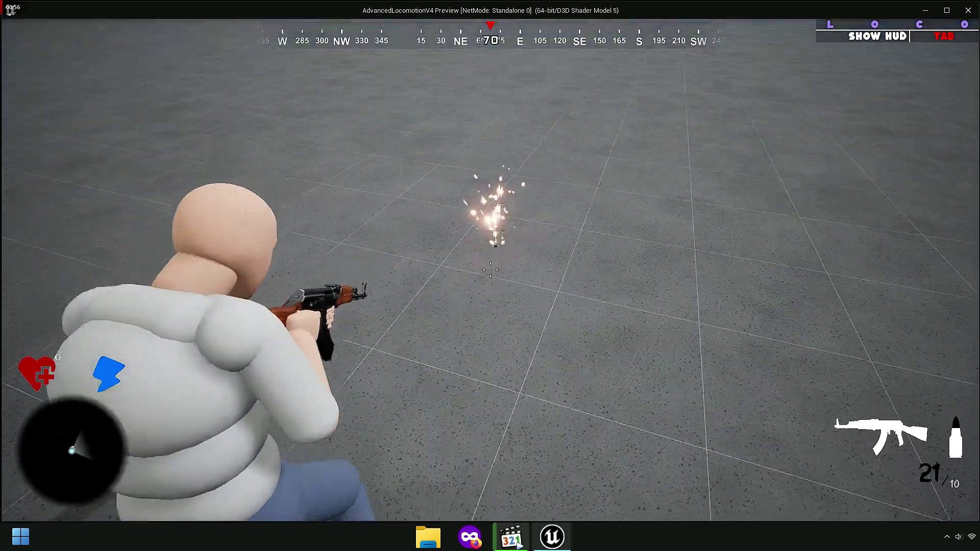
Step: Close the preview and set Fire State's SFX to AK47_Cue
key(Escape)
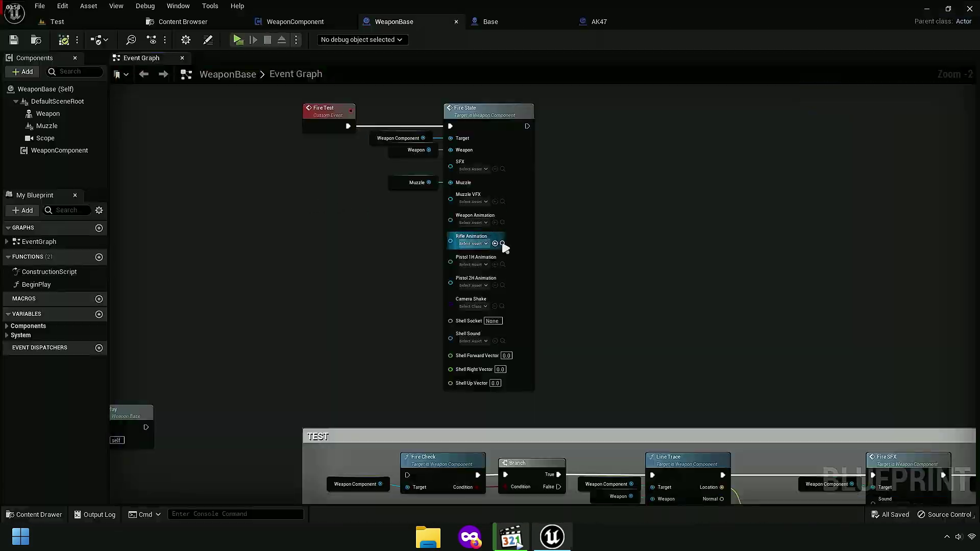
scroll(462, 190, up, 4)
right_drag(344, 175, 425, 240)
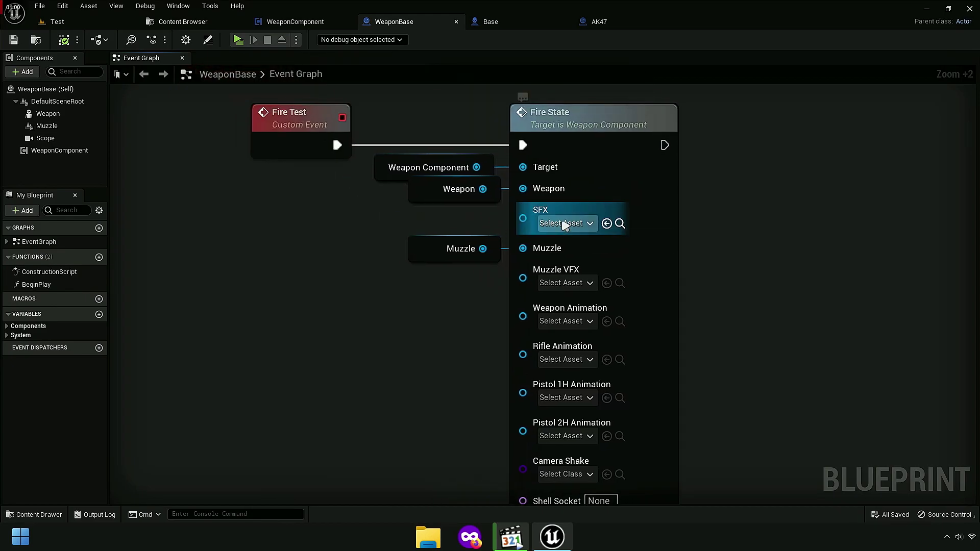
click(588, 224)
text(ak47)
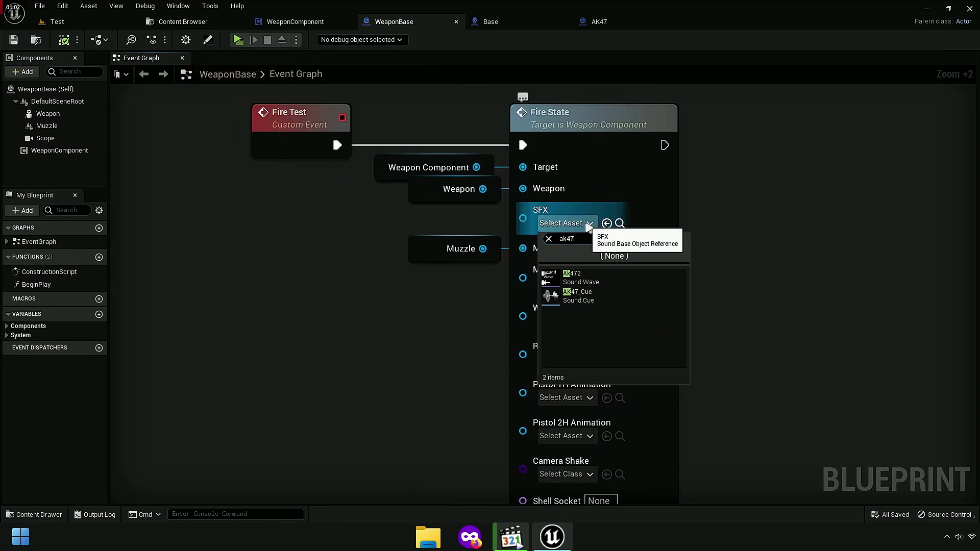
click(572, 295)
Step: Set Muzzle VFX to P_Grenade_MuzzleFlash_Light and compile the blueprint
scroll(510, 265, up, 3)
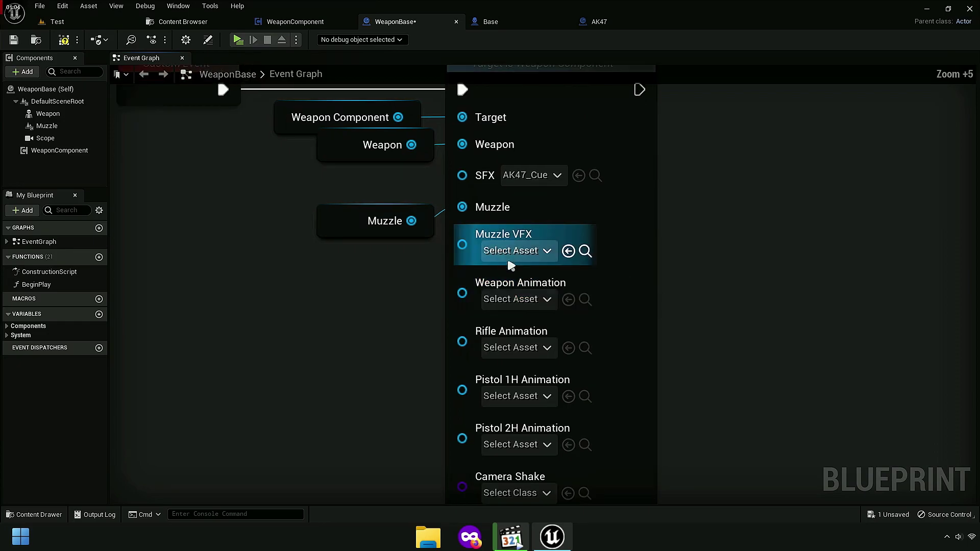
click(520, 251)
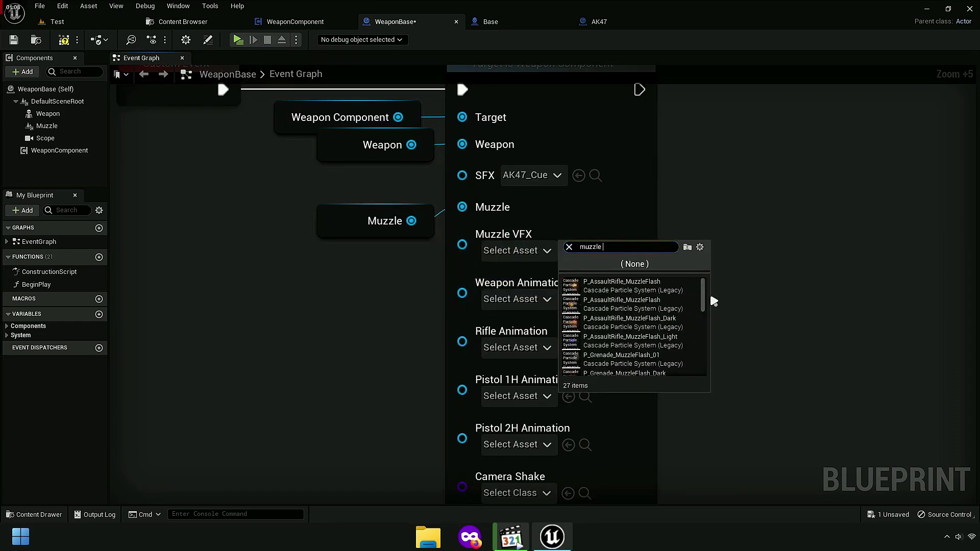
scroll(632, 307, down, 2)
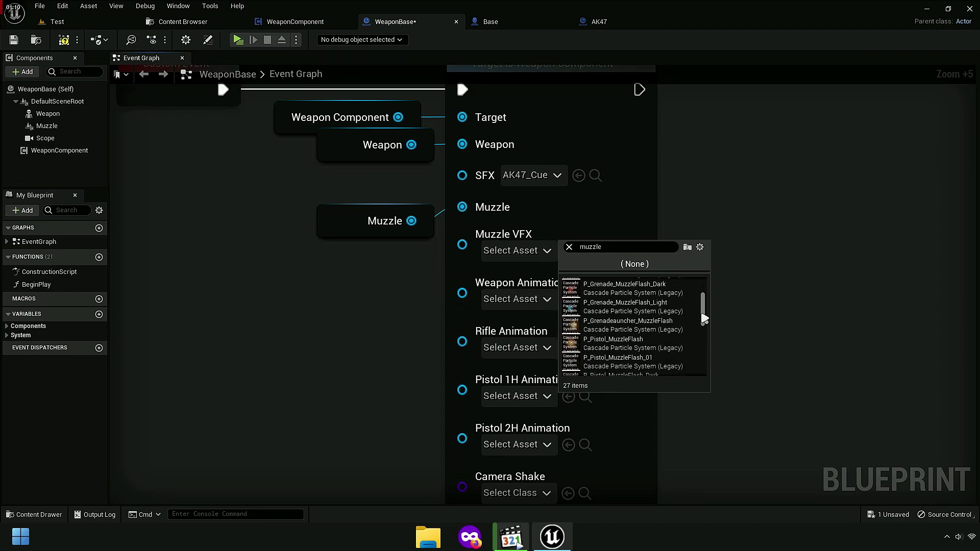
click(630, 307)
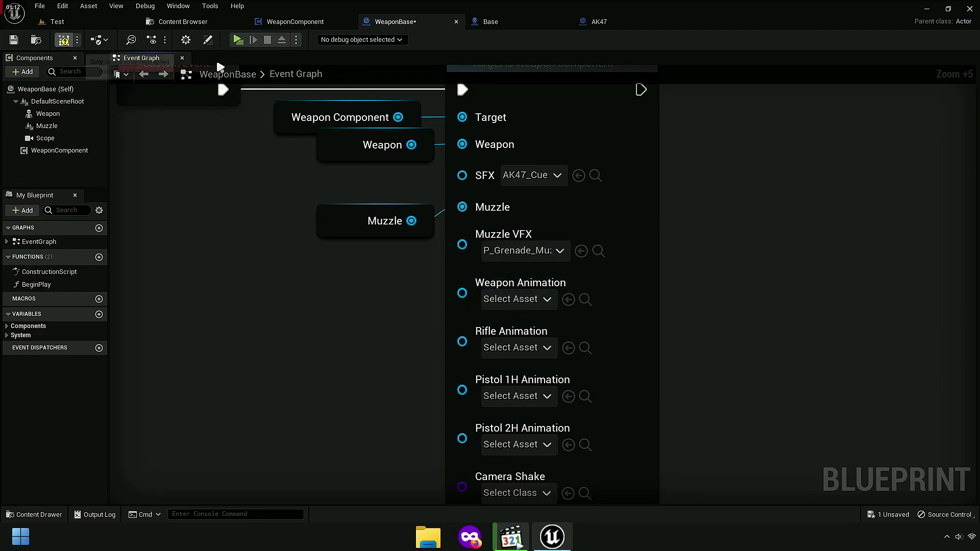
click(238, 39)
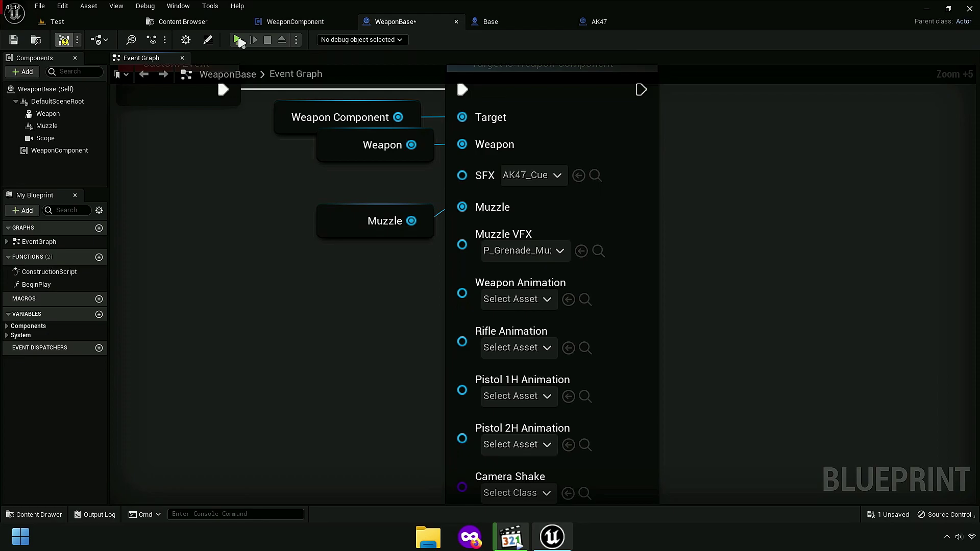
click(238, 38)
key(w)
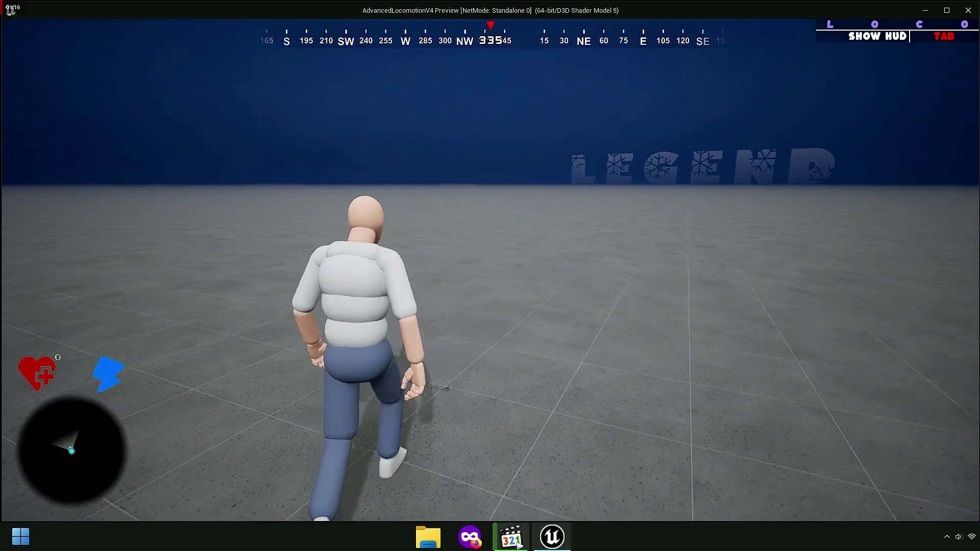
key(e)
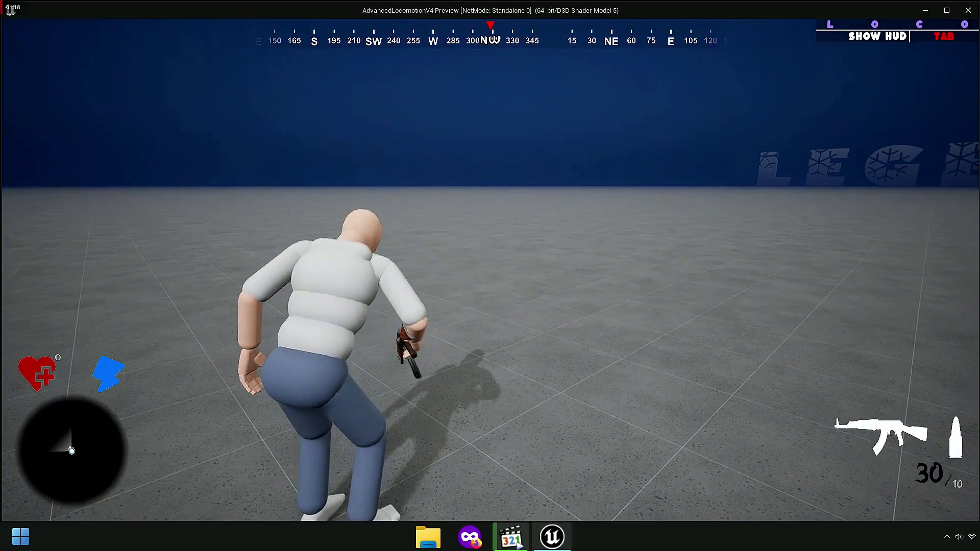
click(490, 270)
click(489, 269)
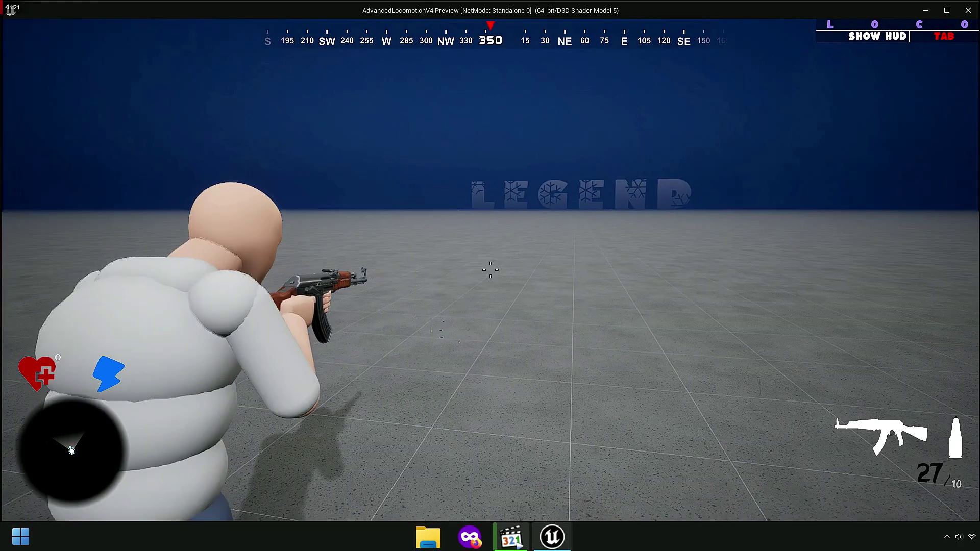
click(490, 269)
click(489, 269)
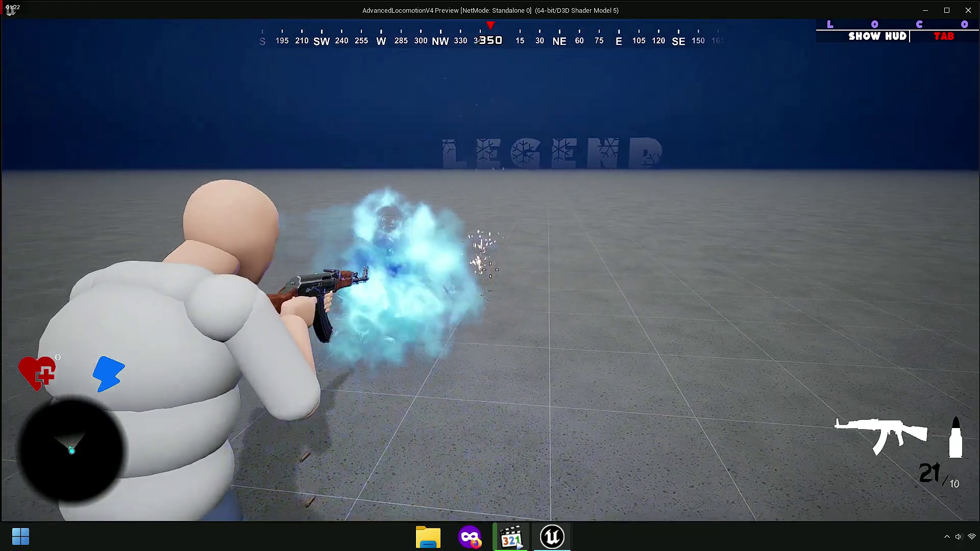
click(490, 269)
click(489, 269)
click(490, 269)
click(490, 269)
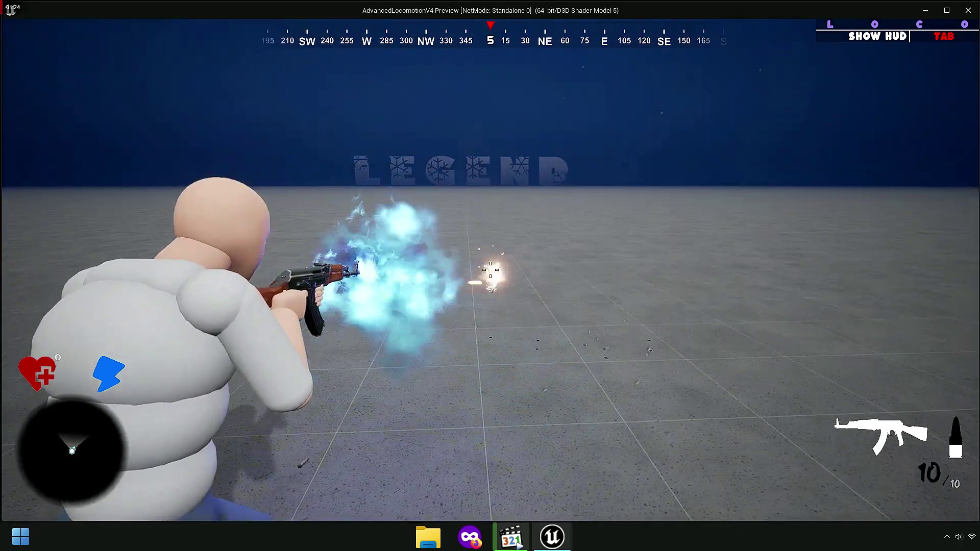
click(489, 269)
Step: Close the preview and check the montage choices for Fire State's Rifle Animation
key(Escape)
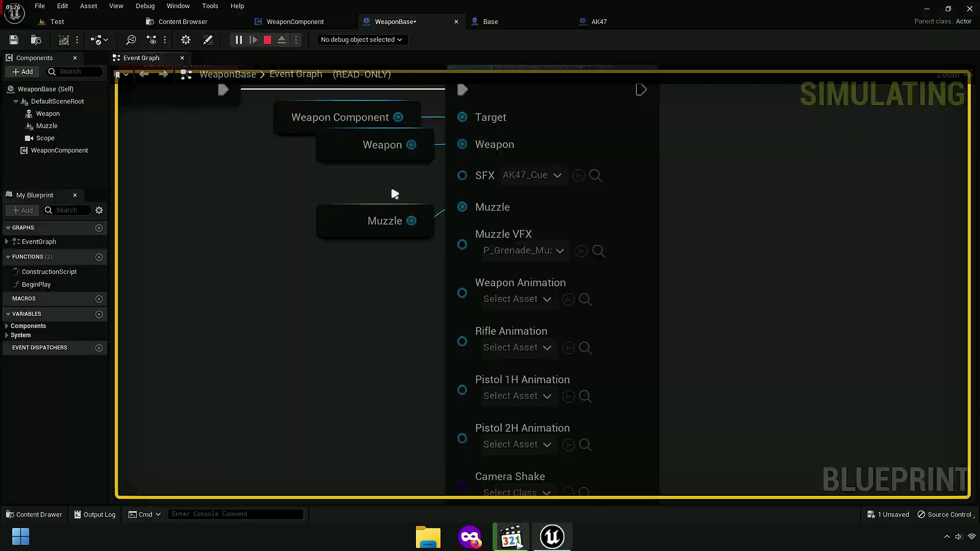
right_drag(417, 339, 430, 250)
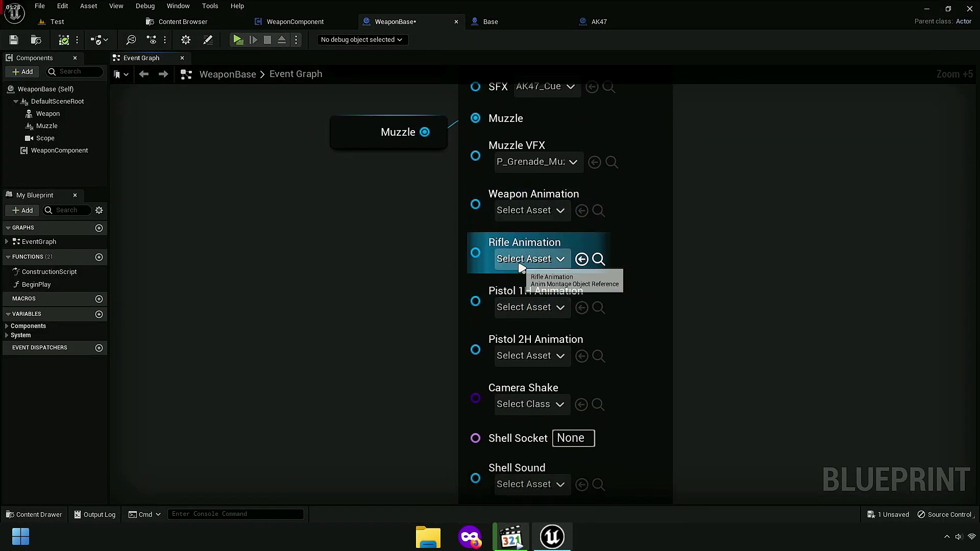
right_drag(524, 260, 549, 173)
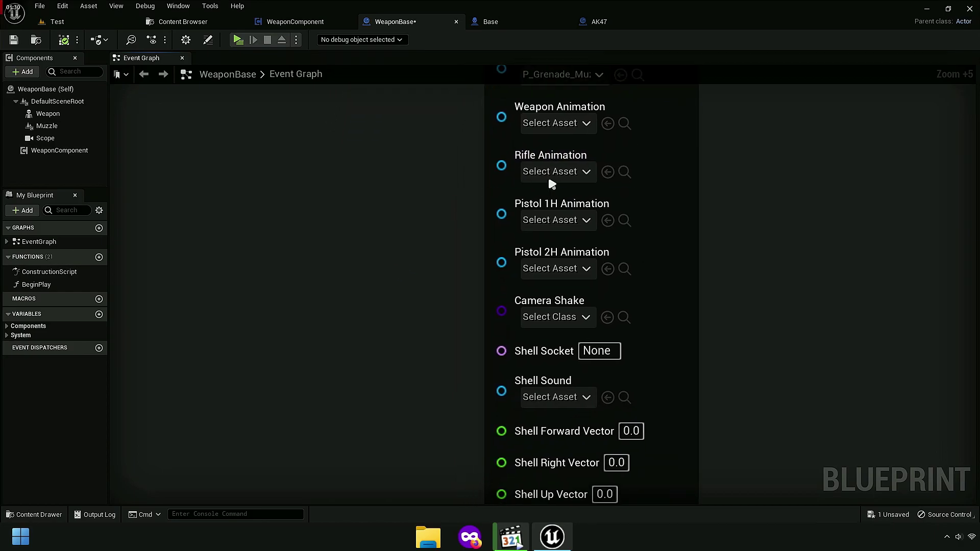
click(550, 172)
click(746, 145)
scroll(680, 204, down, 5)
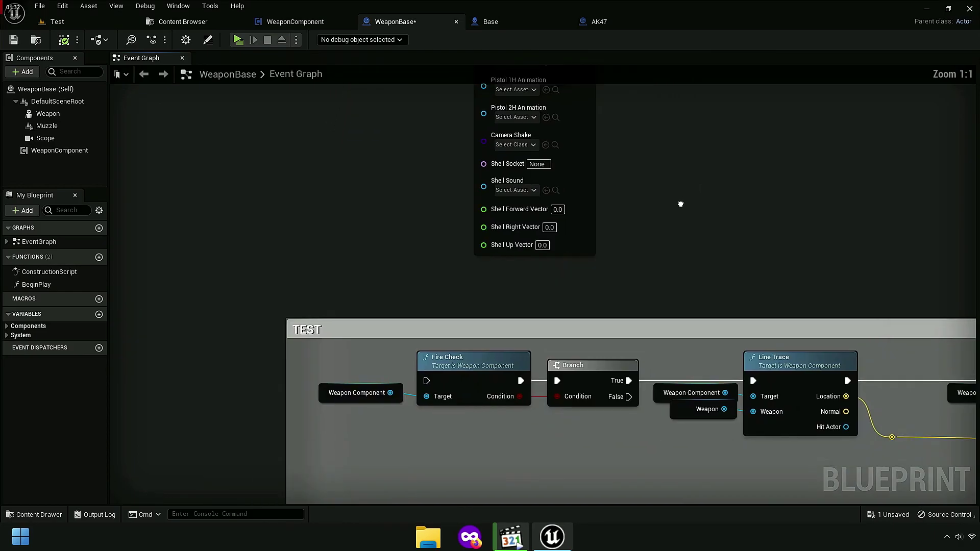
Step: Browse from the Fire Montage node's Rifle pin to Rifle_Fire2_Montage in the Content Browser
right_drag(538, 200, 470, 195)
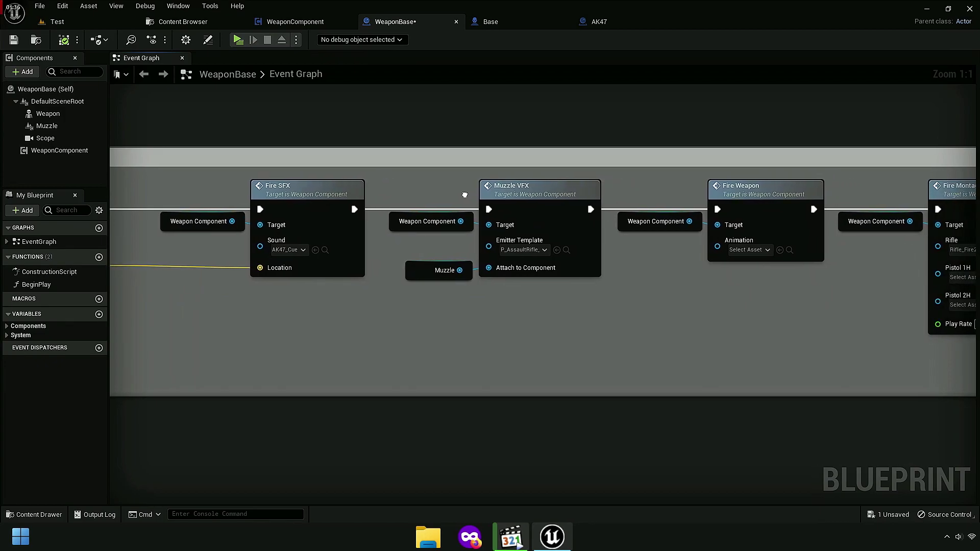
mouse_move(470, 194)
right_down()
mouse_move(341, 197)
mouse_move(391, 278)
right_up()
scroll(392, 277, up, 4)
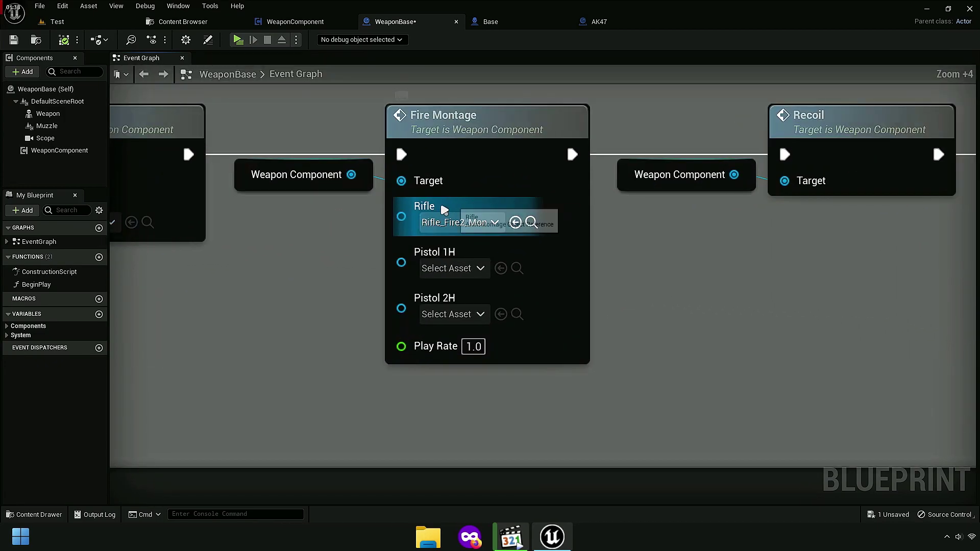
right_click(416, 226)
click(366, 243)
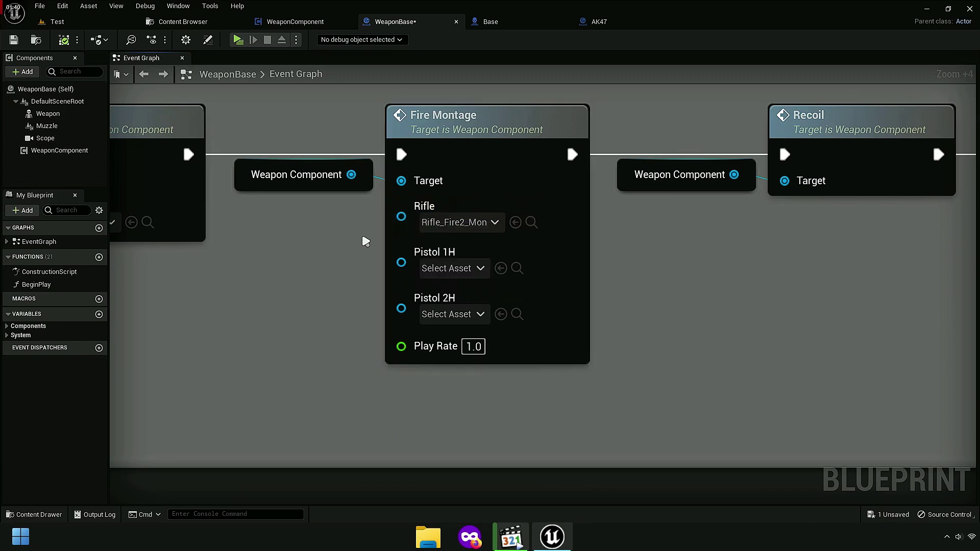
click(531, 223)
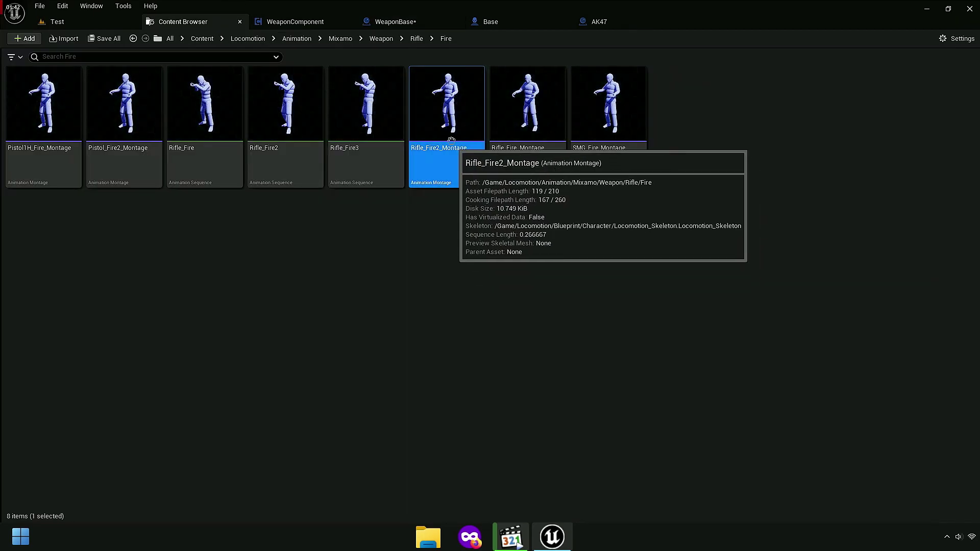
Step: Drag Rifle_Fire2_Montage from the Content Browser onto Fire State's Rifle Animation pin
mouse_move(462, 163)
mouse_down()
mouse_move(519, 239)
mouse_move(472, 241)
mouse_up()
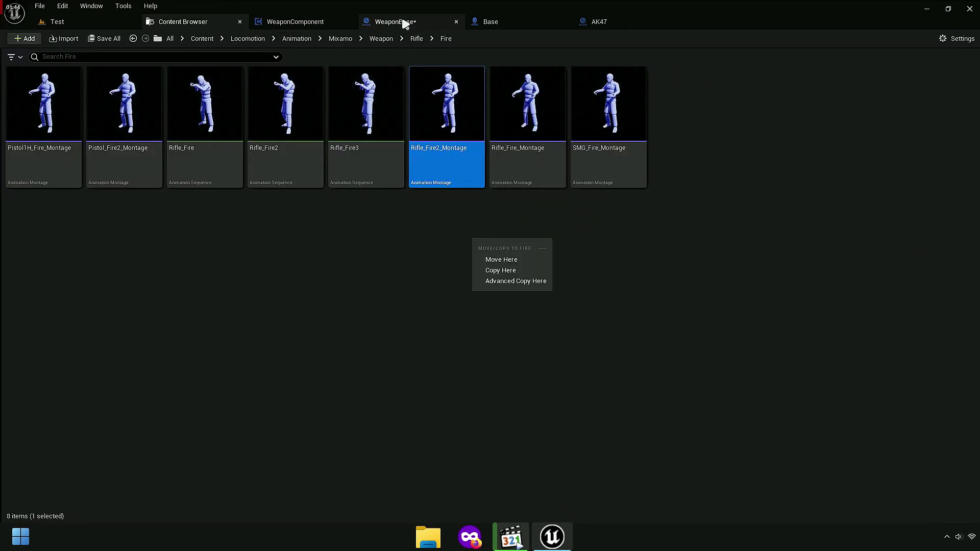
click(403, 21)
scroll(542, 305, down, 6)
right_drag(541, 305, 577, 274)
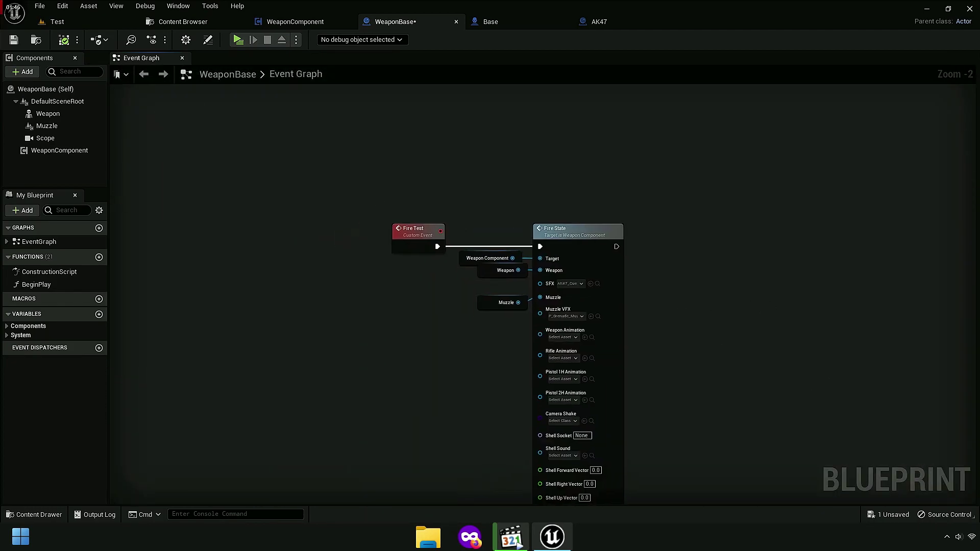
scroll(617, 168, up, 4)
scroll(476, 247, up, 1)
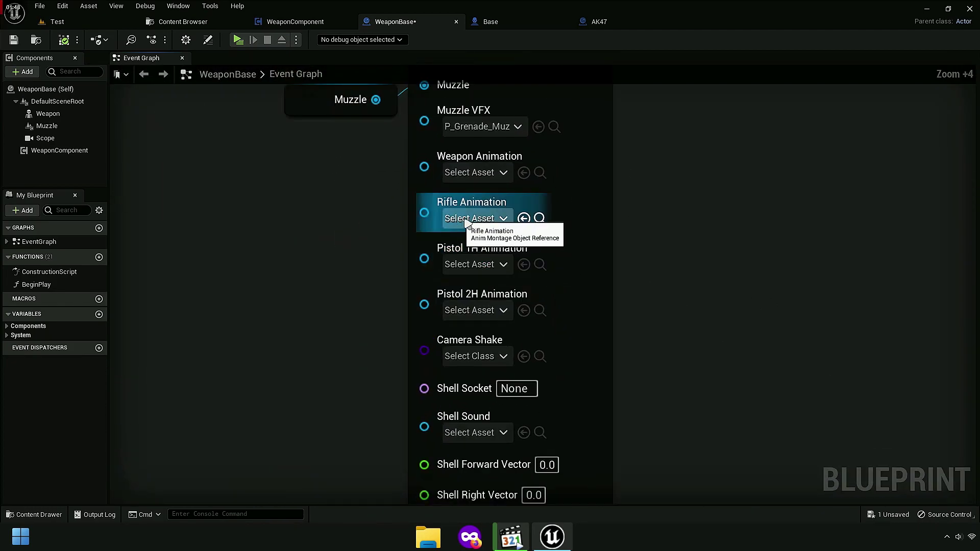
click(206, 23)
mouse_move(445, 128)
mouse_down()
mouse_move(416, 26)
mouse_move(463, 220)
mouse_up()
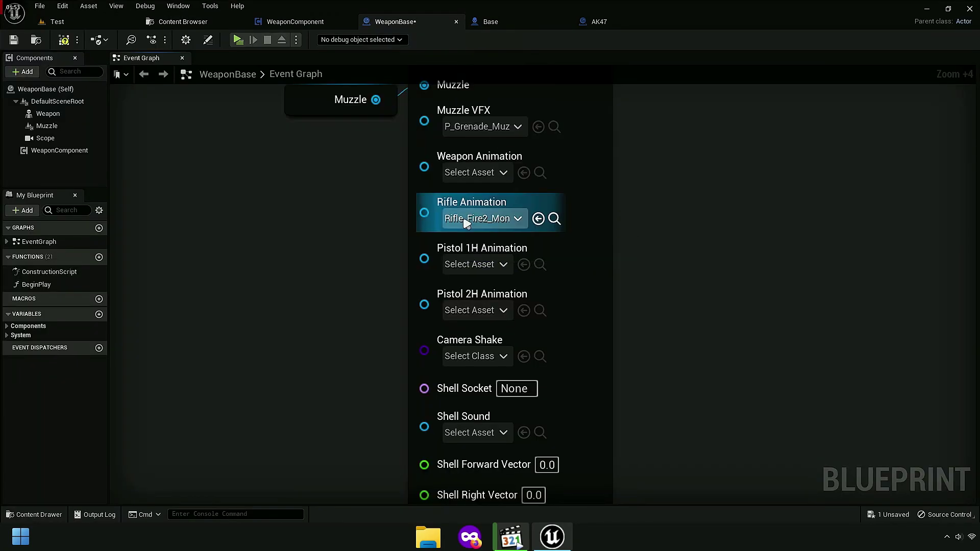
Step: Compile WeaponBase, start a play session, and pick up the AK47
click(14, 45)
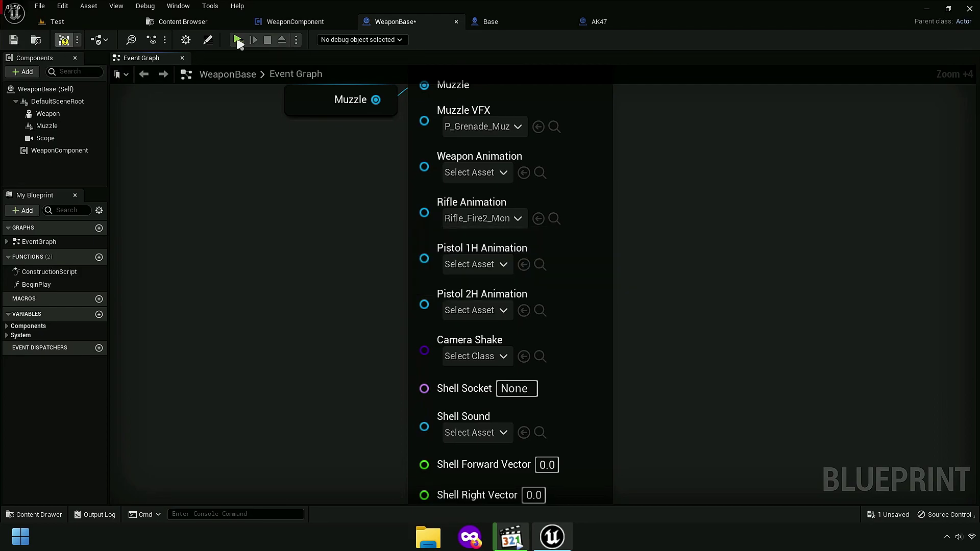
click(238, 41)
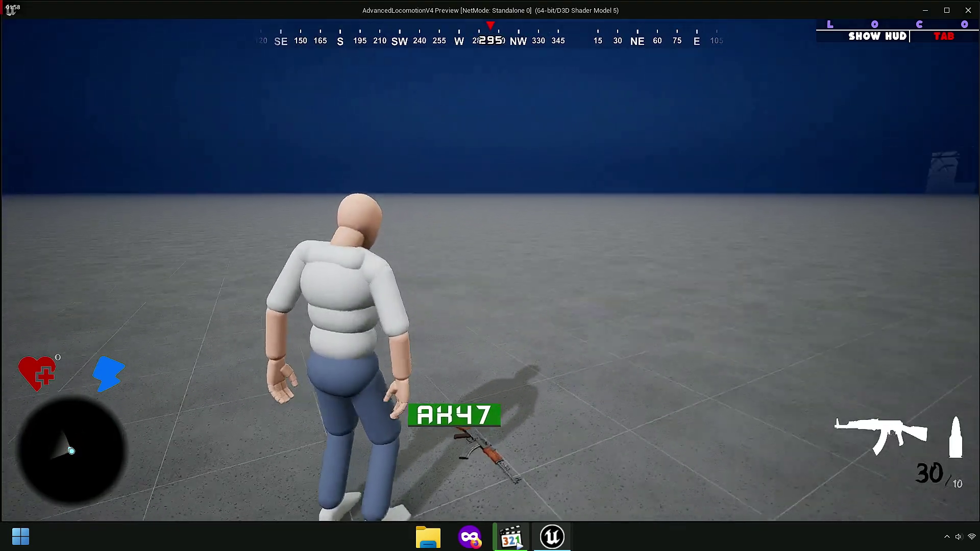
key(e)
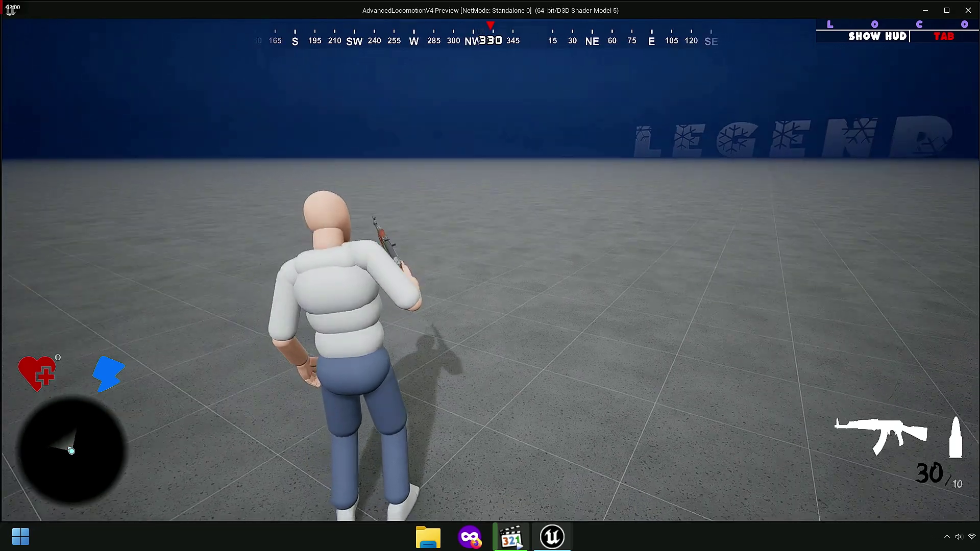
Step: Fire the AK47 down to 8 rounds, then stop the play session
right_drag(490, 269, 490, 270)
click(490, 270)
click(490, 269)
click(490, 269)
click(489, 270)
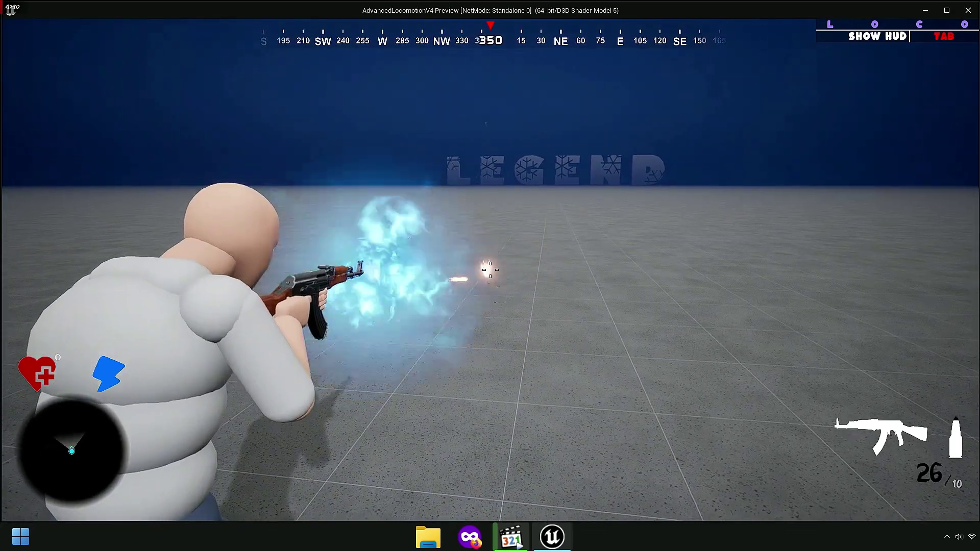
click(490, 270)
click(490, 269)
click(490, 270)
click(490, 270)
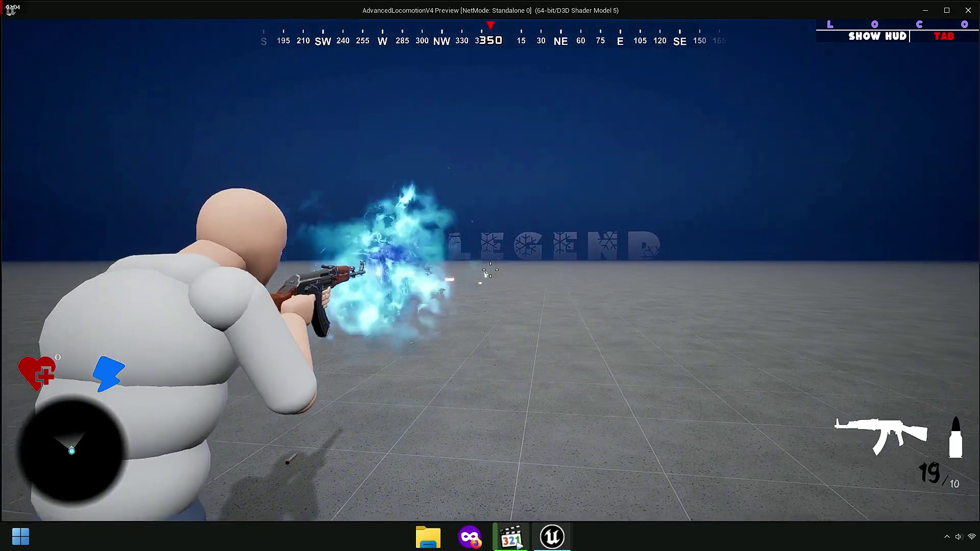
click(489, 270)
right_drag(490, 269, 490, 269)
click(489, 270)
click(490, 270)
click(489, 270)
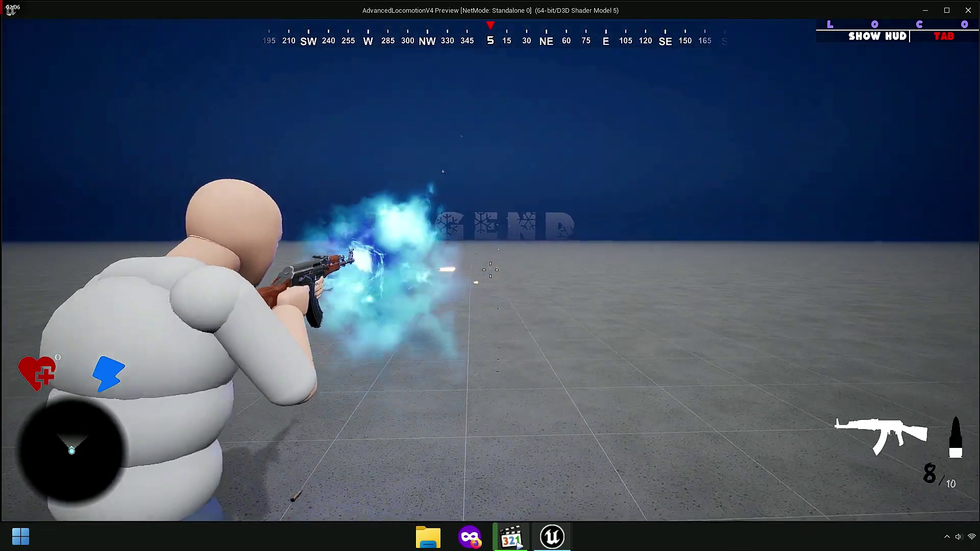
click(490, 269)
click(490, 269)
key(Escape)
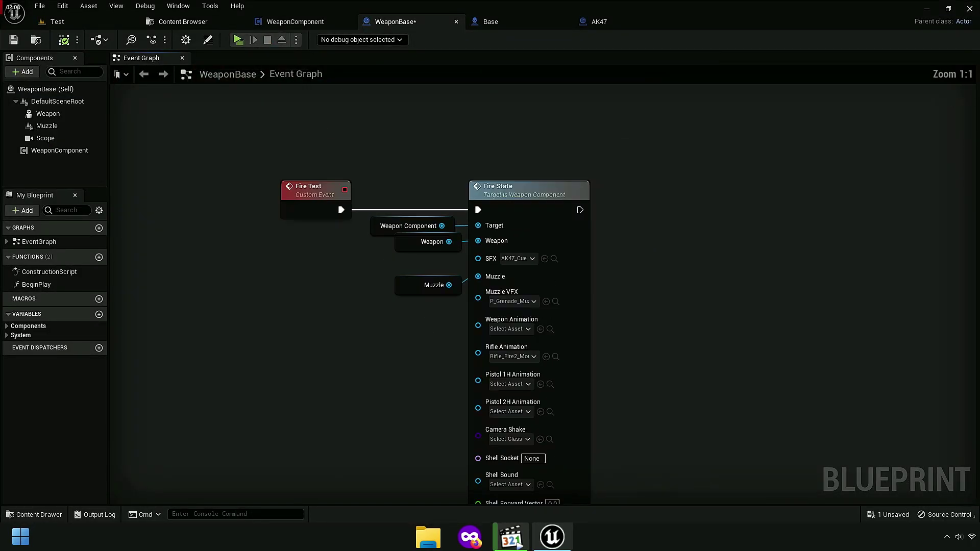
Step: Wrap the Fire State node in a comment box, then undo it
scroll(406, 258, down, 1)
scroll(417, 255, down, 1)
click(492, 164)
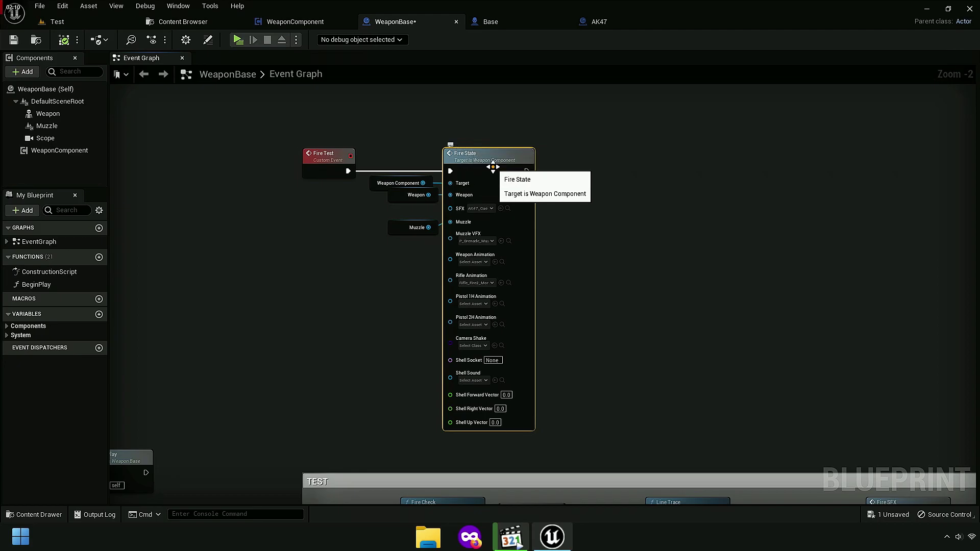
scroll(492, 166, up, 2)
key(c)
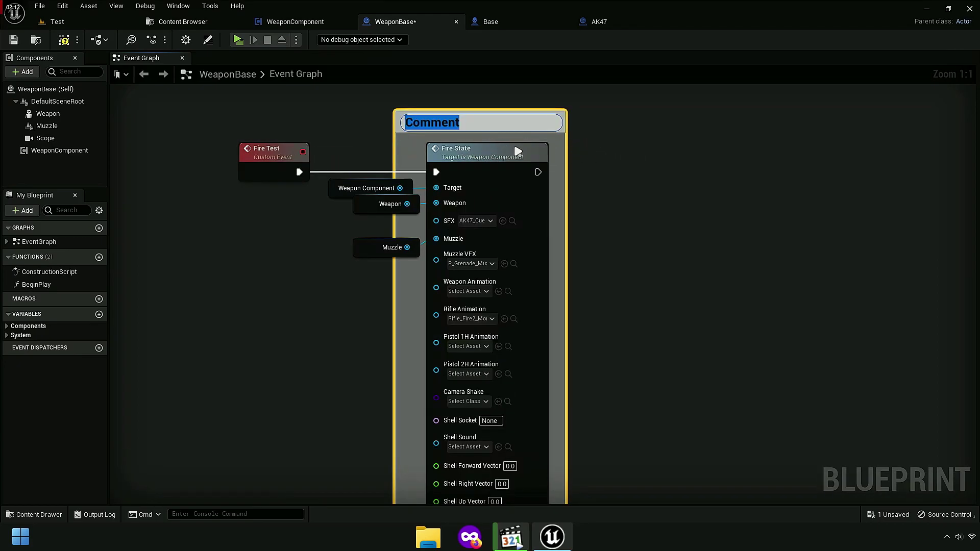
click(600, 151)
key(ctrl+z)
Step: Reset the Fire State node's SFX, Muzzle VFX and Rifle Animation assets to None
right_drag(587, 153, 543, 277)
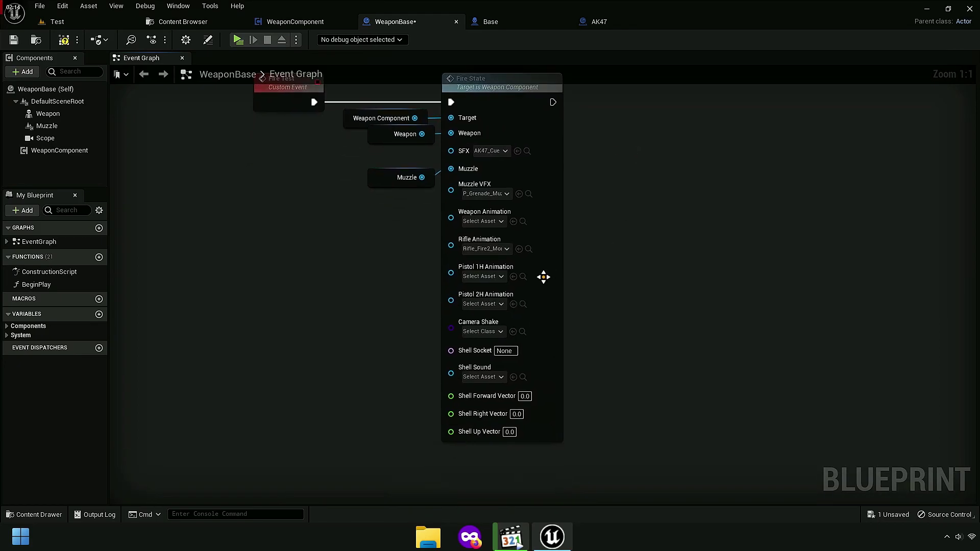
scroll(480, 215, up, 5)
click(502, 169)
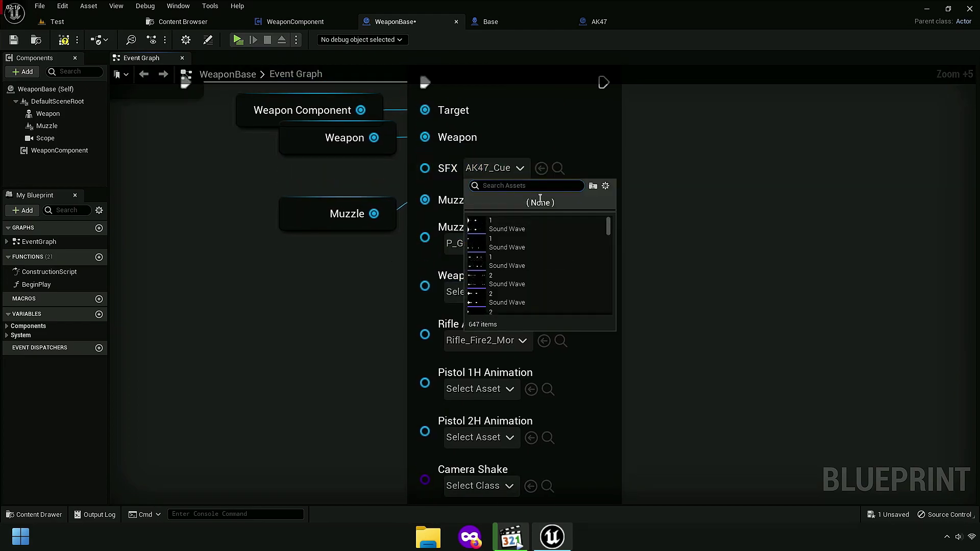
click(519, 207)
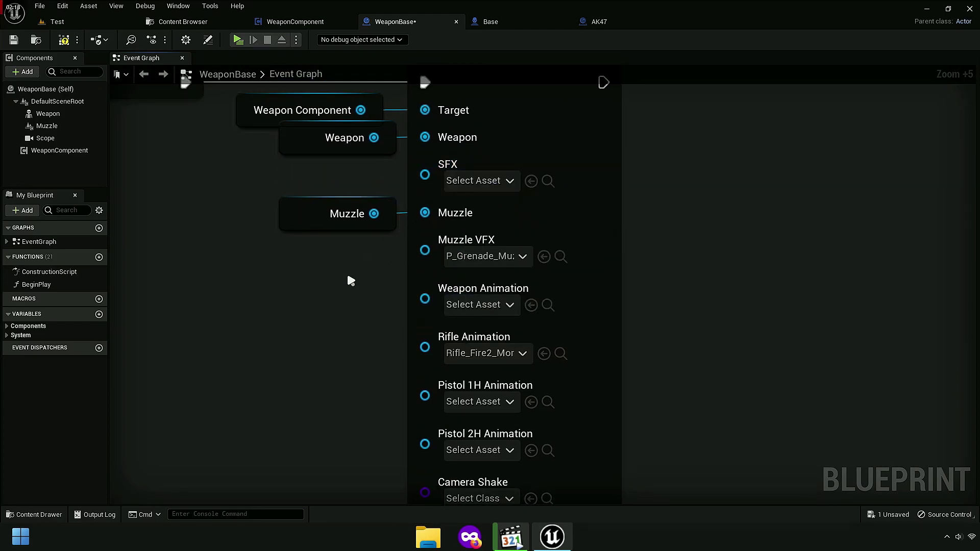
click(479, 256)
click(607, 267)
right_drag(292, 333, 306, 267)
click(490, 287)
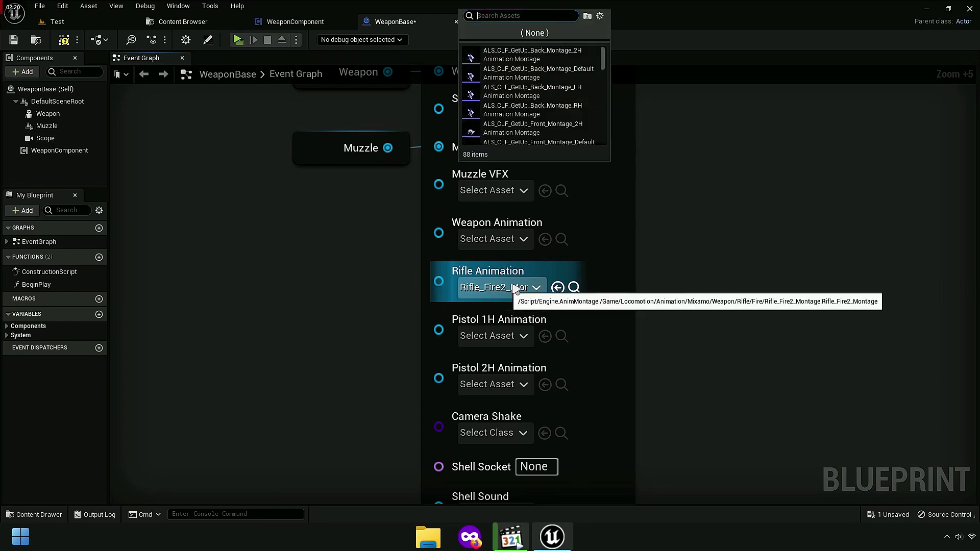
click(534, 30)
Step: Frame Fire State and select the Weapon Component, Weapon, Muzzle and Fire Test nodes
right_drag(417, 247, 372, 190)
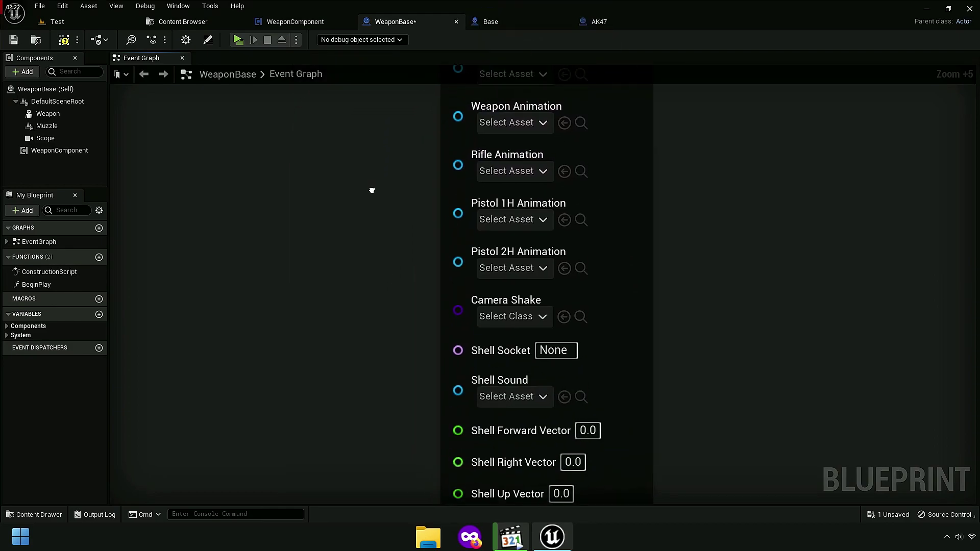
scroll(407, 343, down, 5)
mouse_move(267, 280)
mouse_down()
mouse_move(477, 190)
mouse_move(364, 306)
mouse_up()
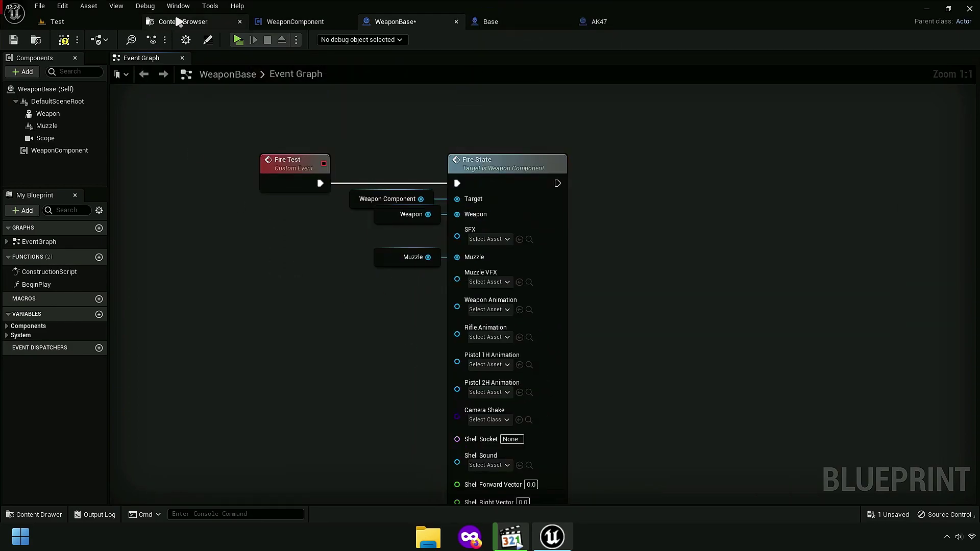
click(179, 22)
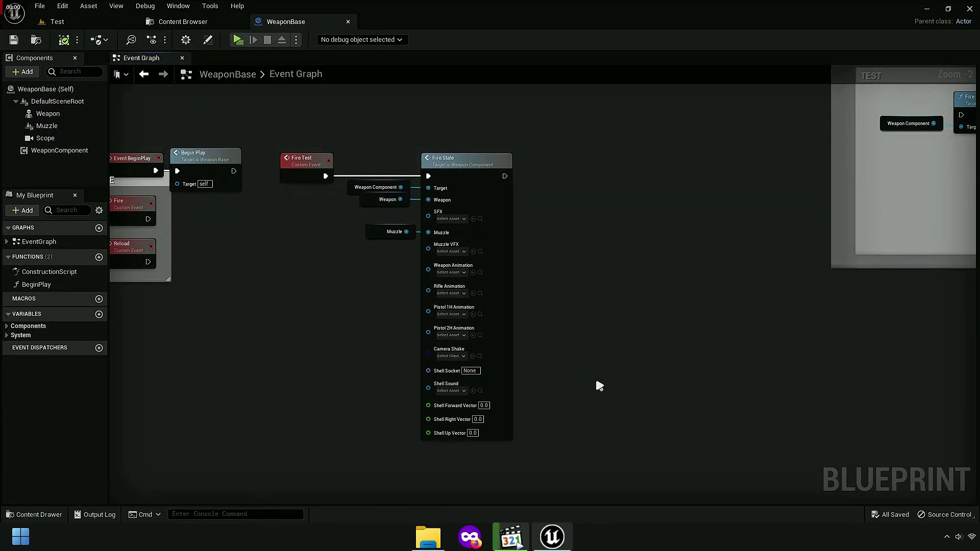
scroll(629, 372, up, 1)
scroll(713, 433, up, 1)
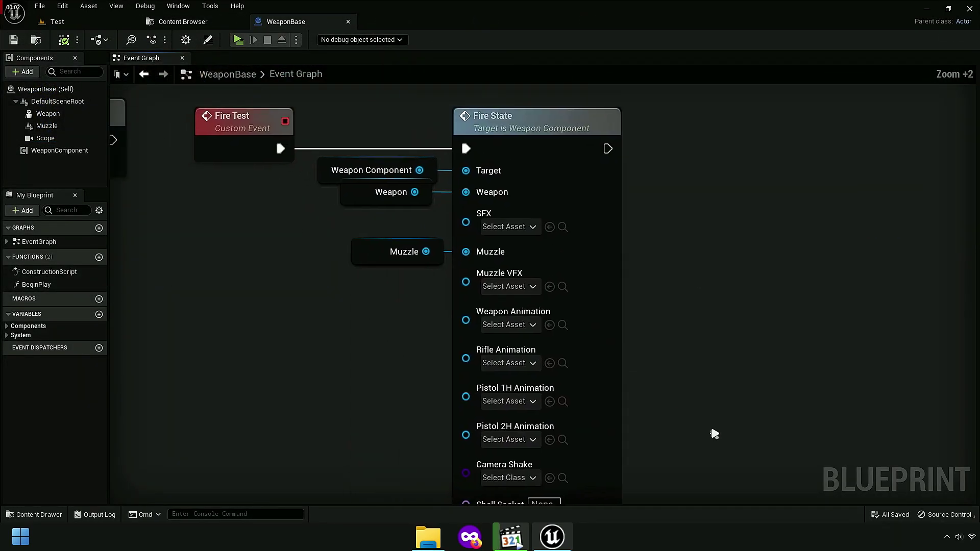
click(252, 140)
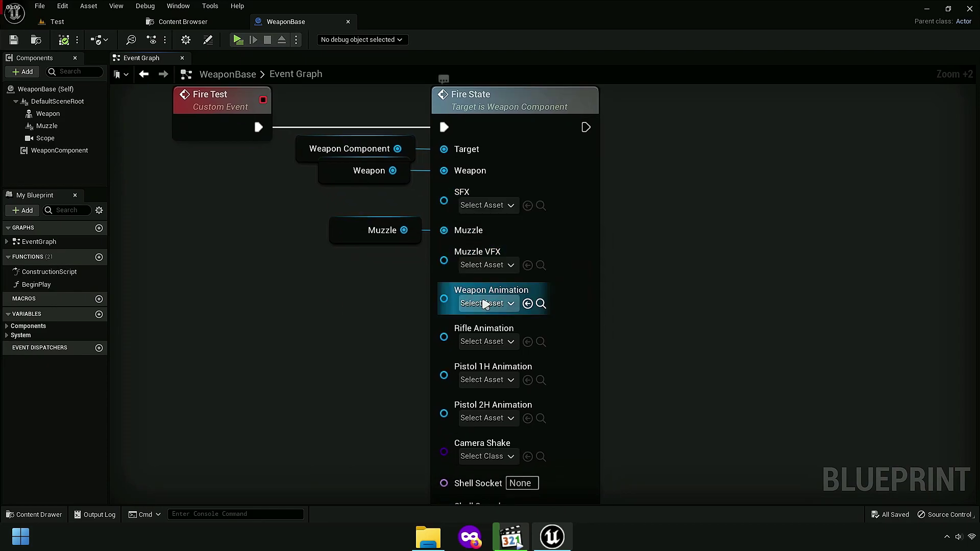
Step: Locate WeaponData's folder in the Content Browser and open the WeaponMaster structure for editing
click(186, 22)
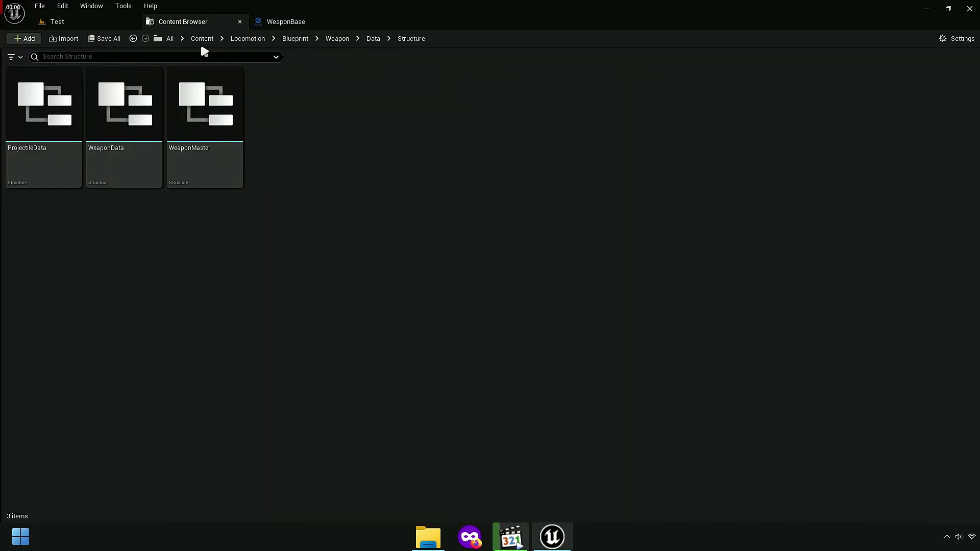
click(247, 38)
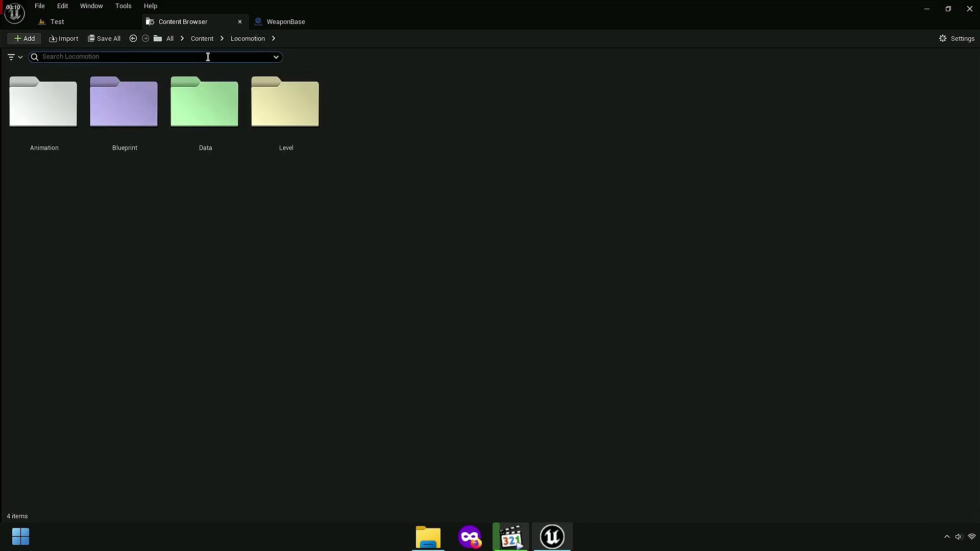
text(weapondata)
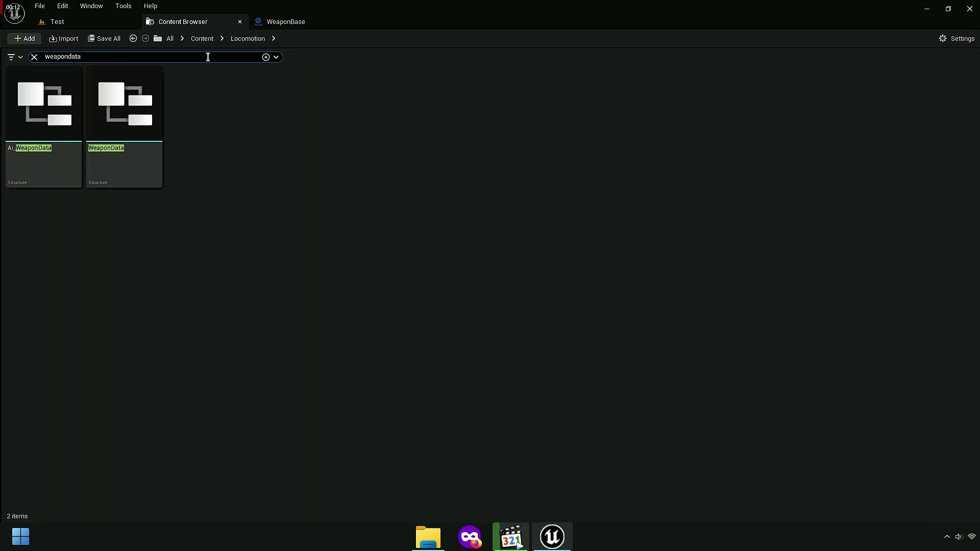
right_click(133, 128)
mouse_move(170, 220)
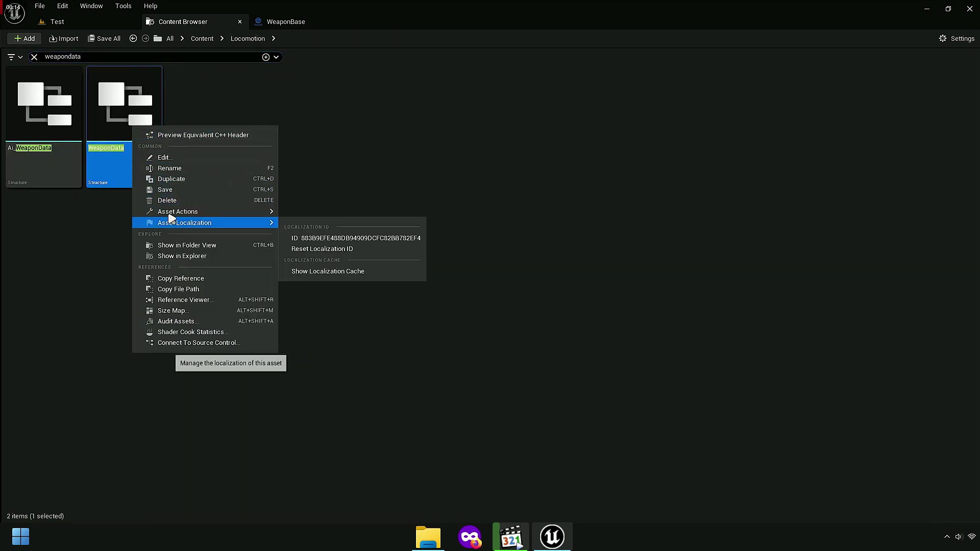
click(192, 246)
click(210, 248)
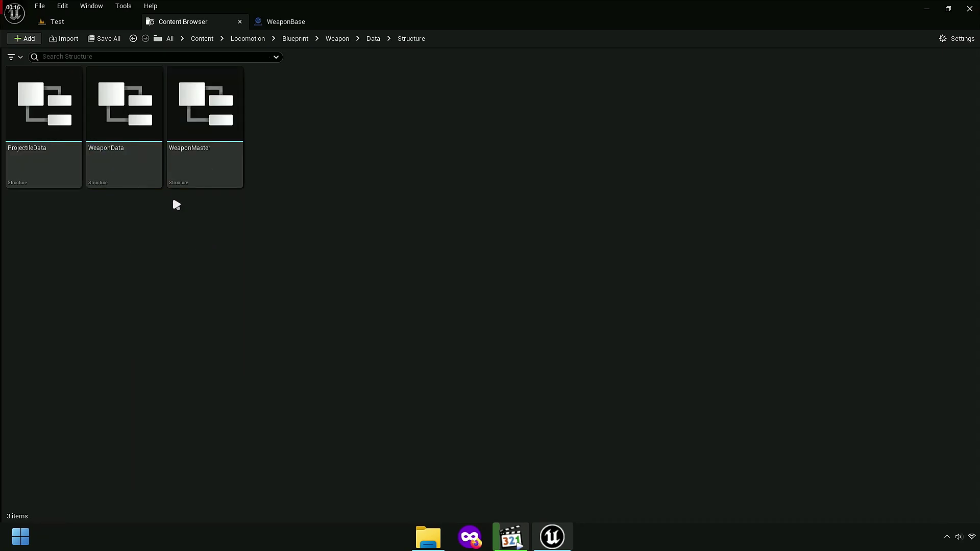
click(196, 160)
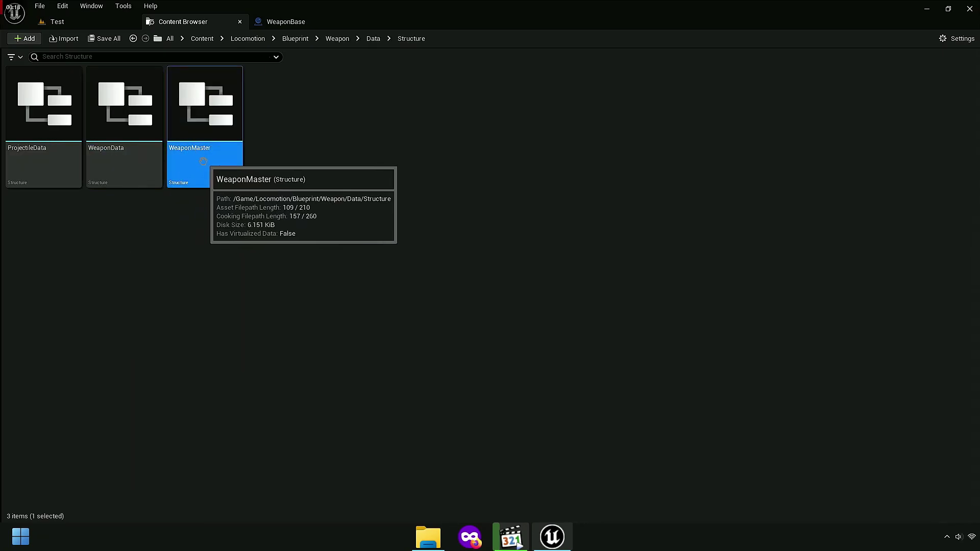
double_click(196, 159)
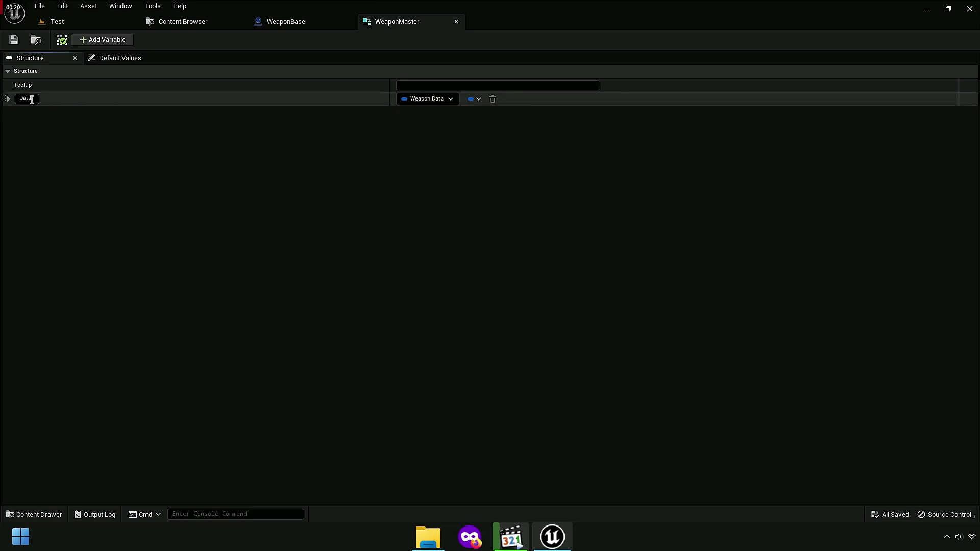
Step: Open the WeaponData structure to inspect its members, then close it
click(198, 26)
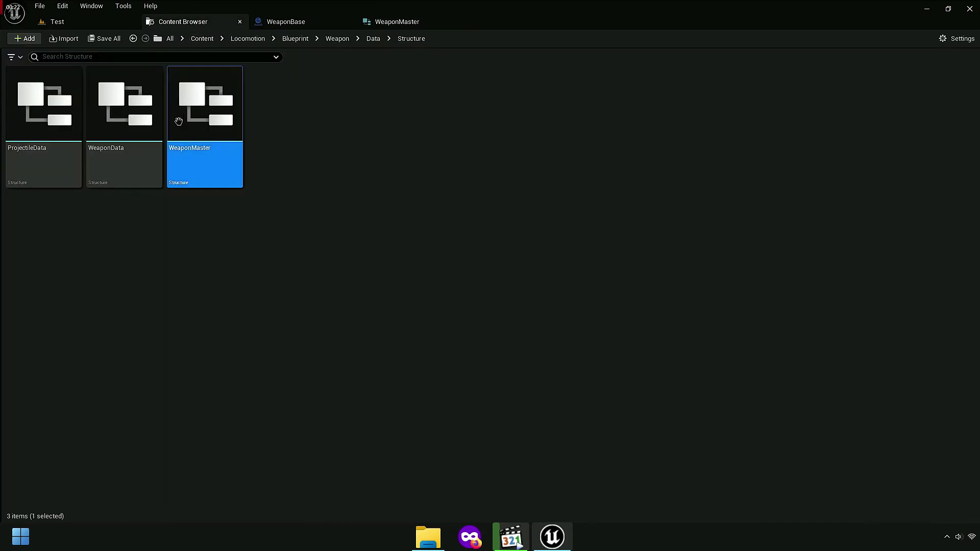
click(142, 169)
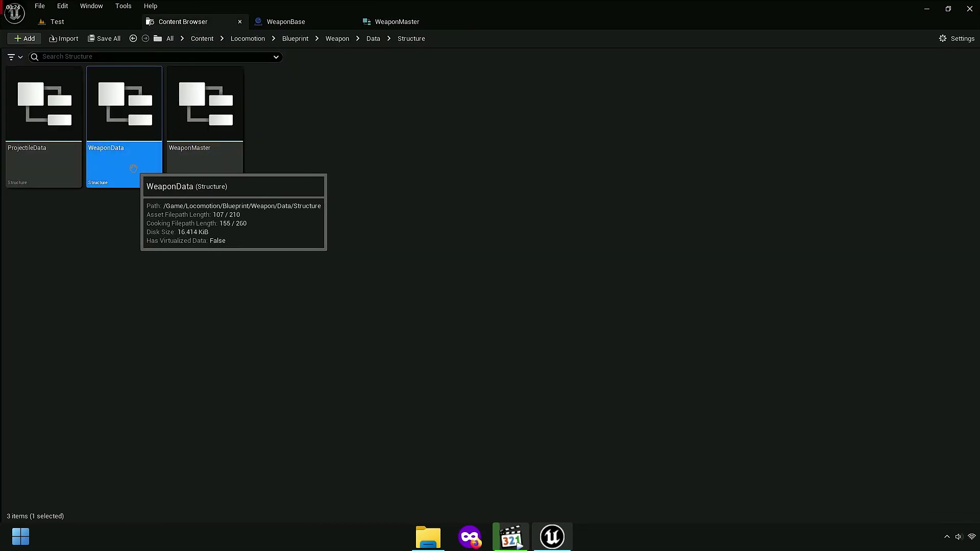
double_click(133, 169)
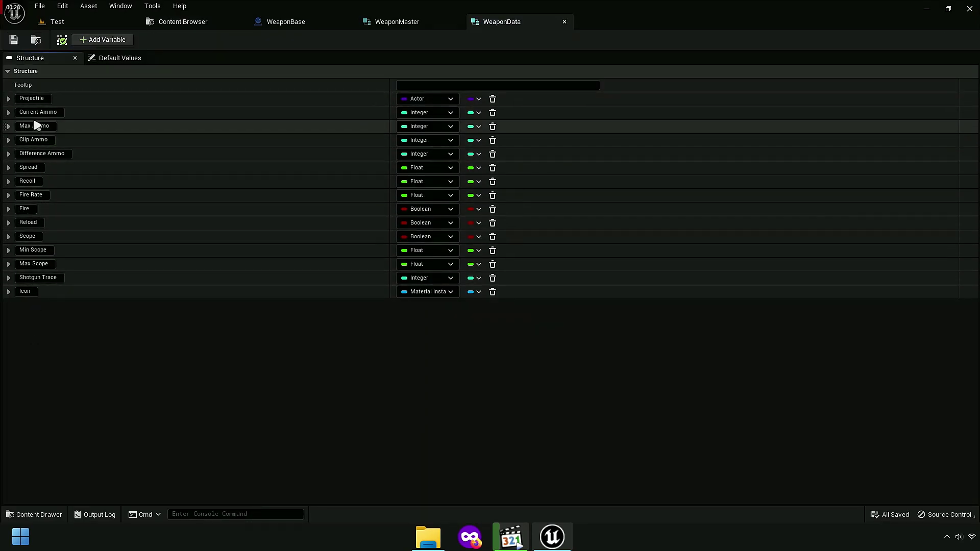
click(564, 23)
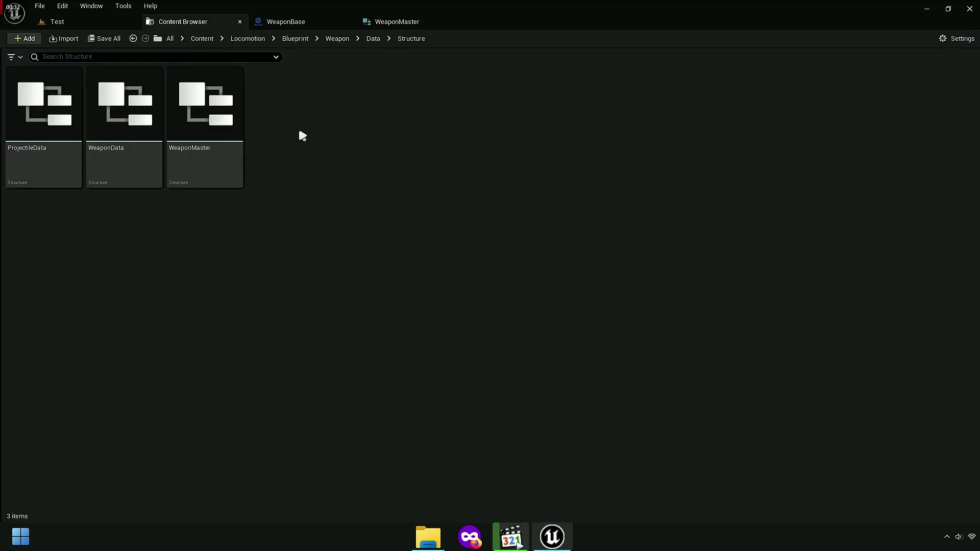
Step: Create a new user-defined structure named WeaponAnim in the Structure folder
right_click(300, 132)
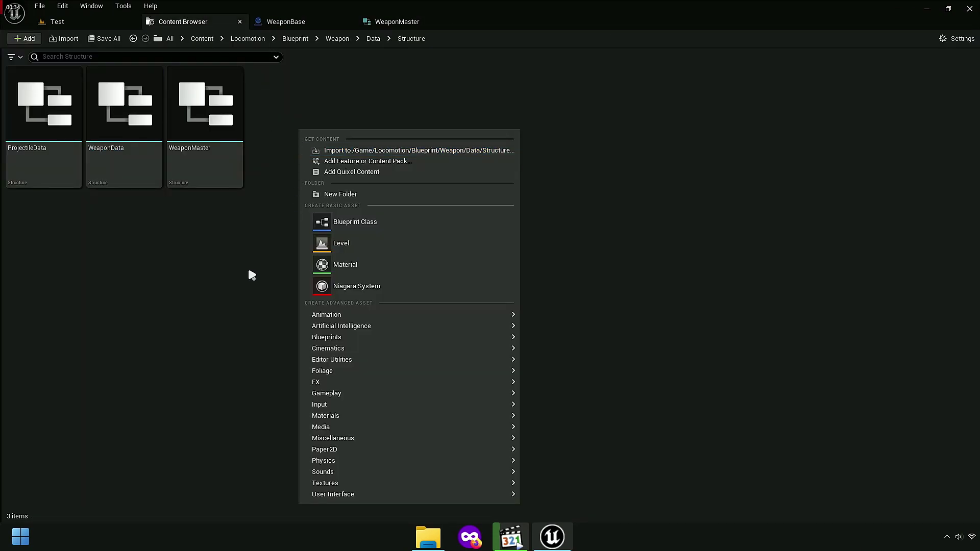
click(181, 245)
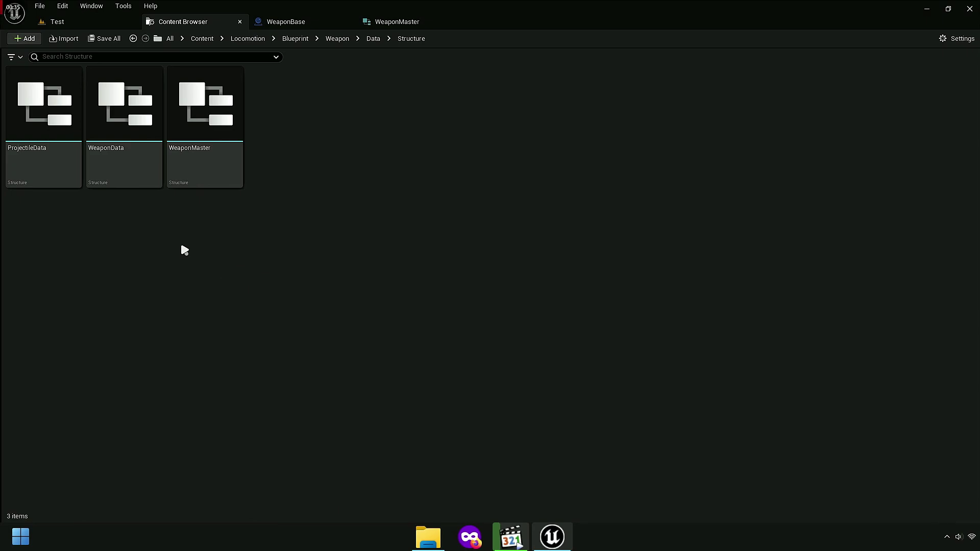
right_click(299, 201)
mouse_move(344, 352)
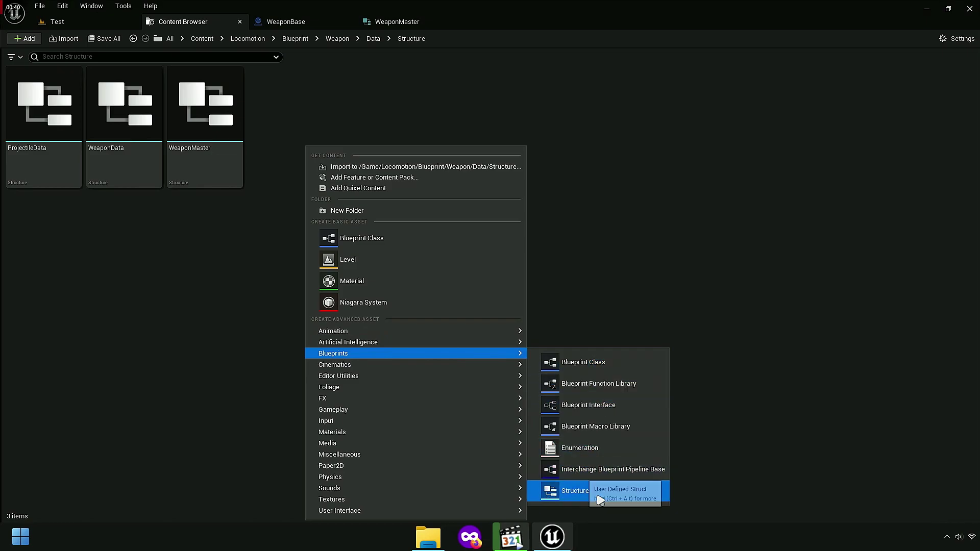
click(575, 490)
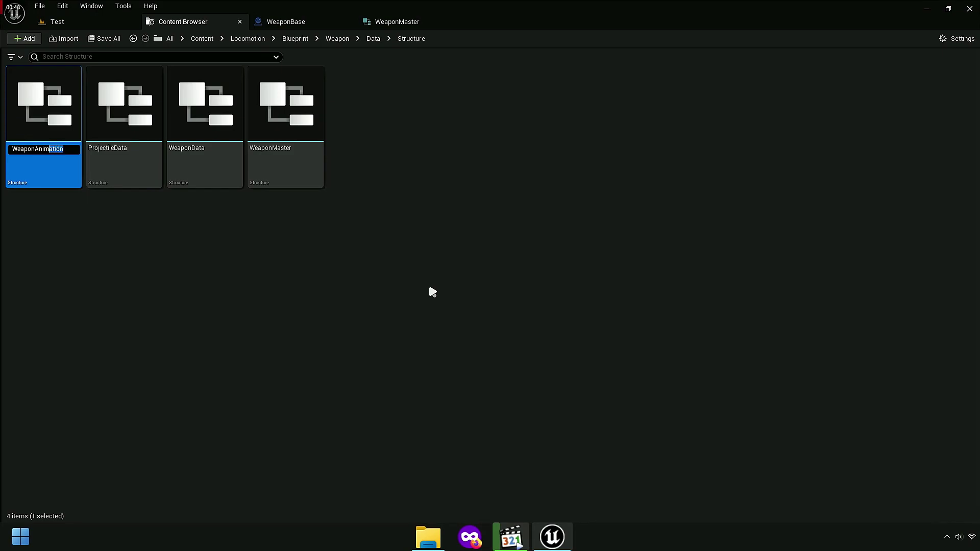
key(Return)
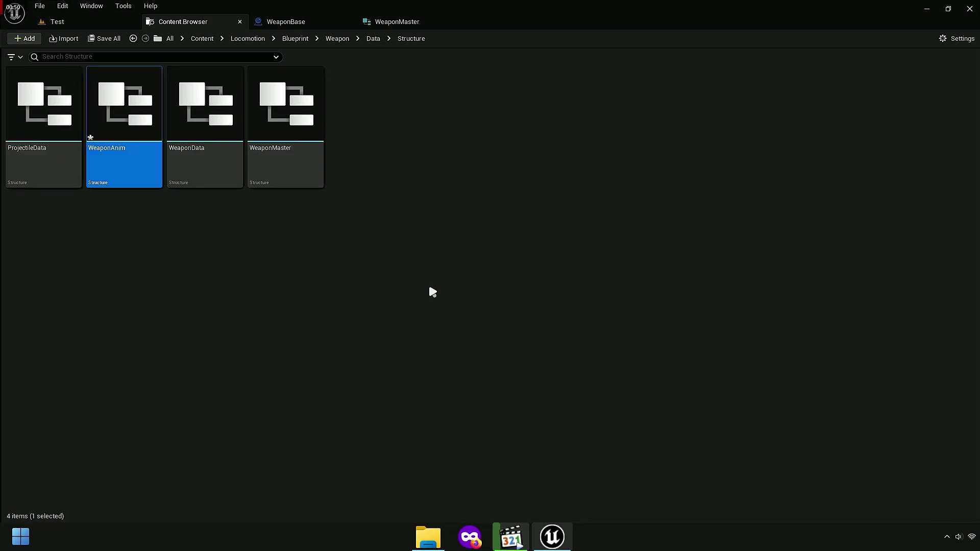
Step: Open WeaponAnim, dock its editor beside the other editor tabs, and save it
double_click(120, 125)
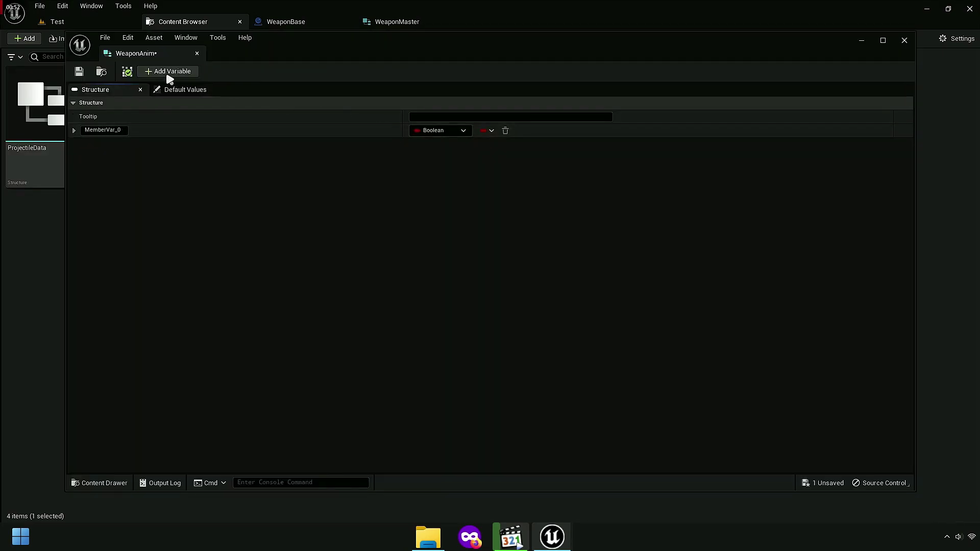
drag(136, 53, 488, 26)
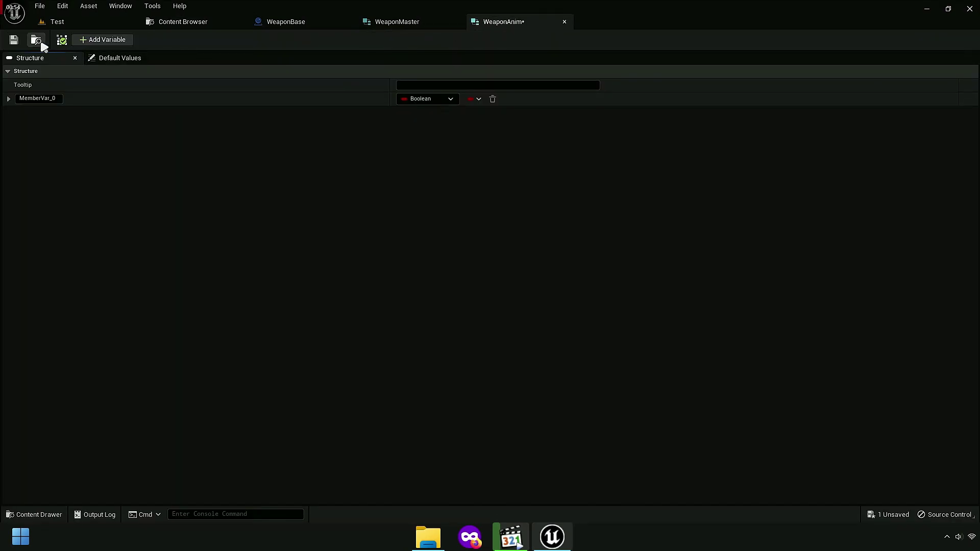
click(15, 42)
Step: Add a new member named Anim to the WeaponMaster structure
click(407, 23)
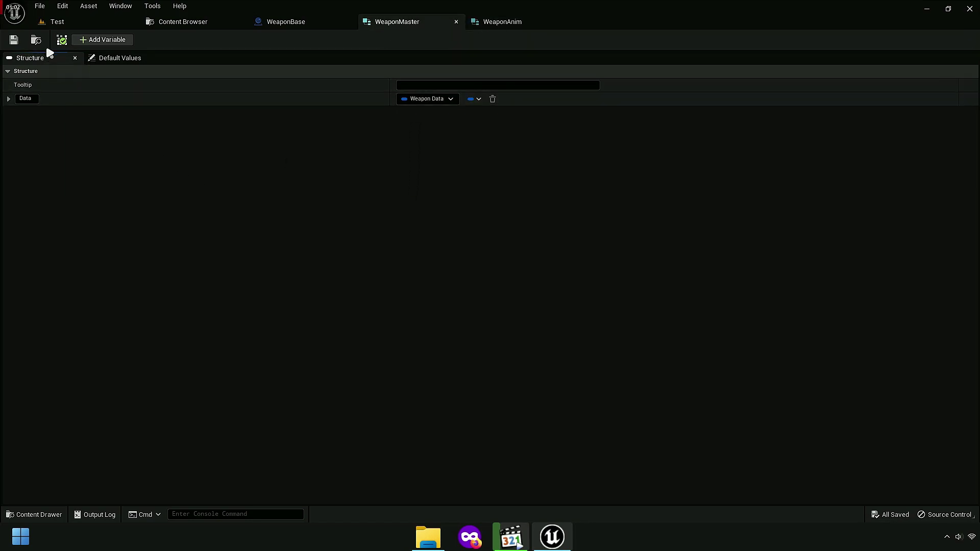
click(97, 41)
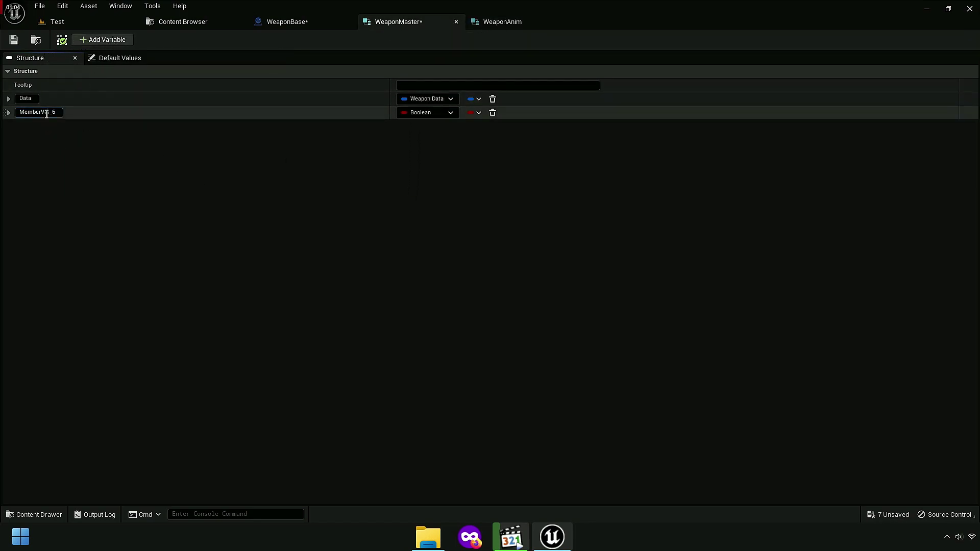
text(Anim)
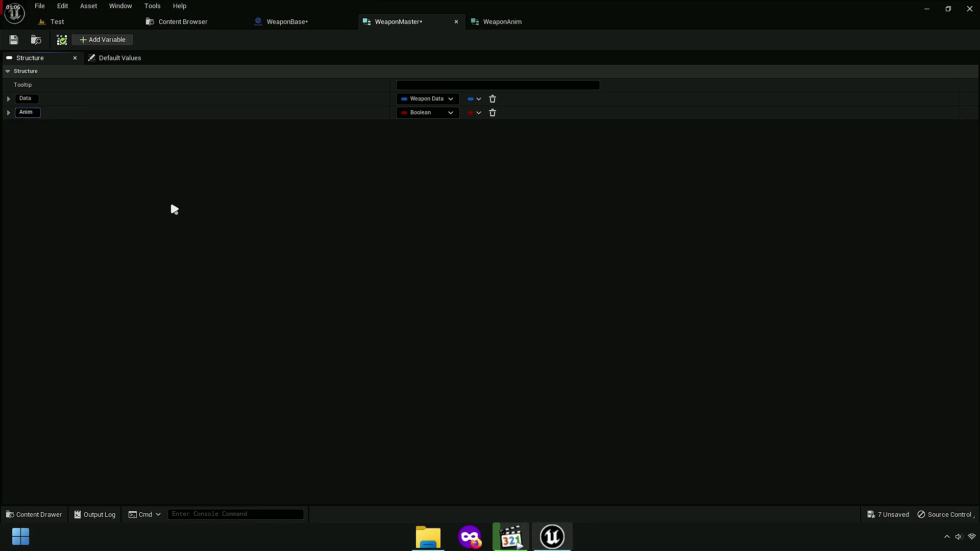
key(Return)
Step: Select the WeaponAnim asset in the Content Browser, leaving its name unchanged
click(178, 22)
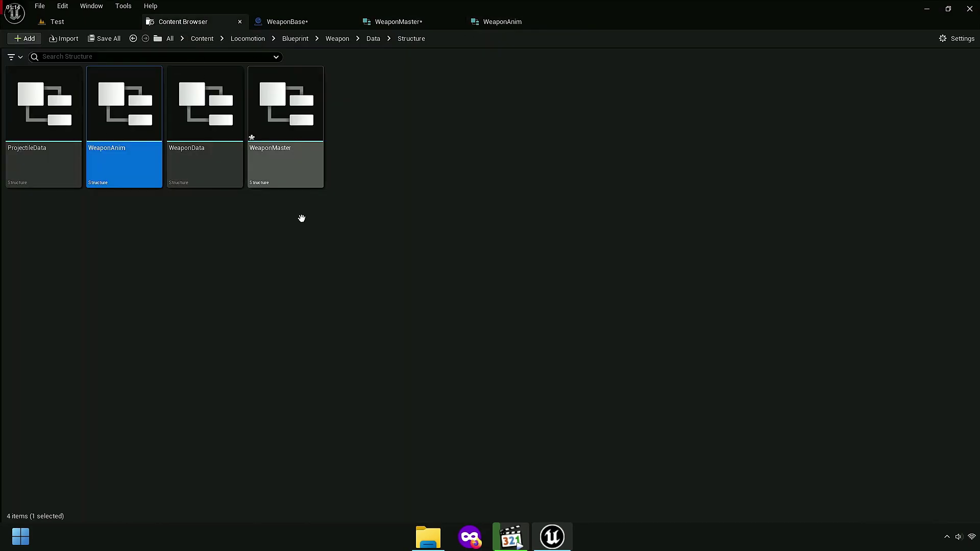
click(301, 216)
click(301, 179)
click(232, 162)
click(117, 167)
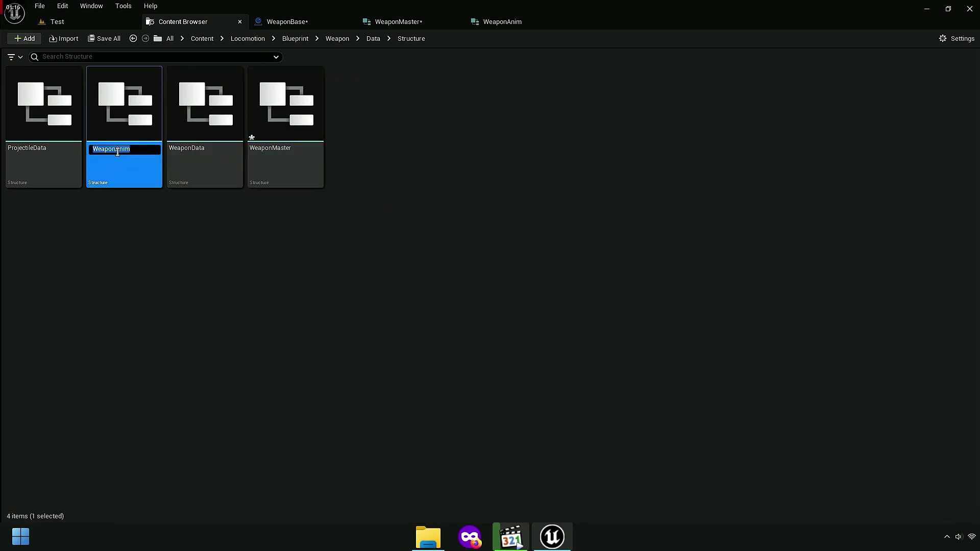
right_click(121, 153)
click(145, 193)
click(260, 244)
Step: Set the Anim member's type to Weapon Anim and close WeaponMaster
click(442, 23)
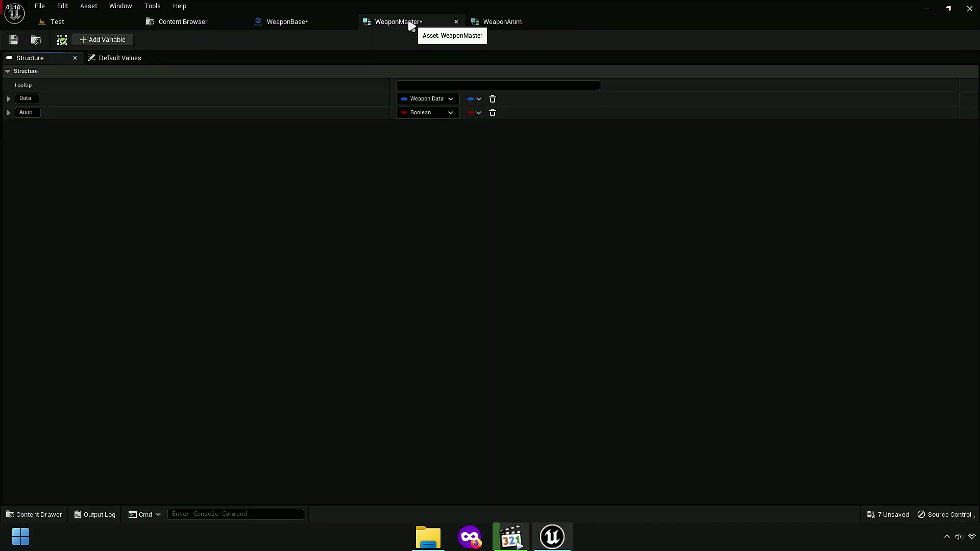
click(423, 113)
text(WeaponAnim)
click(464, 151)
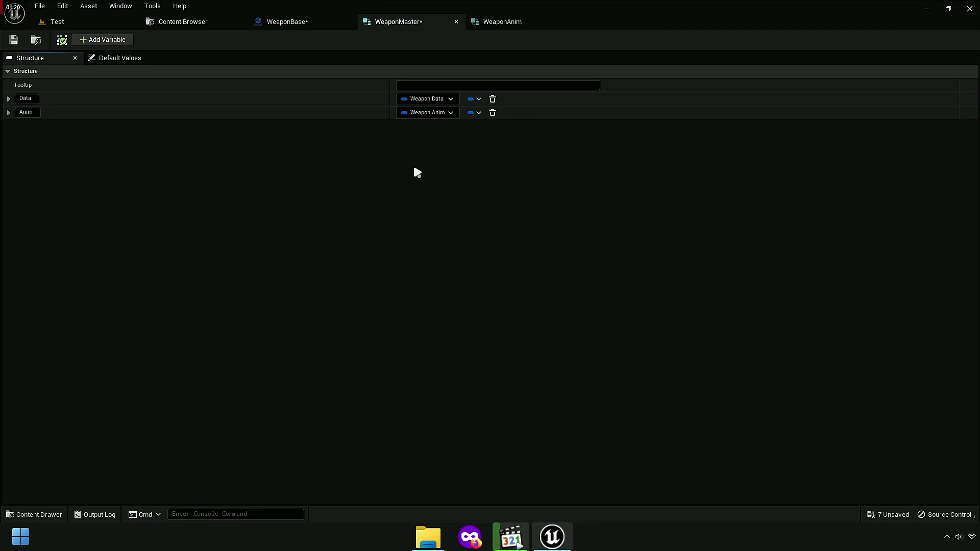
click(456, 22)
Step: Glance at the WeaponBase event graph, then return to the WeaponAnim structure
click(411, 25)
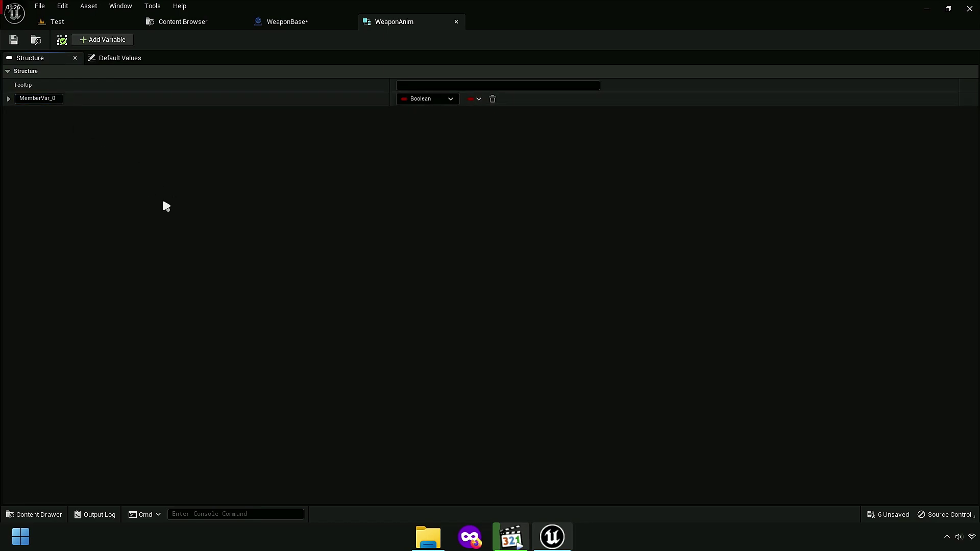
click(310, 29)
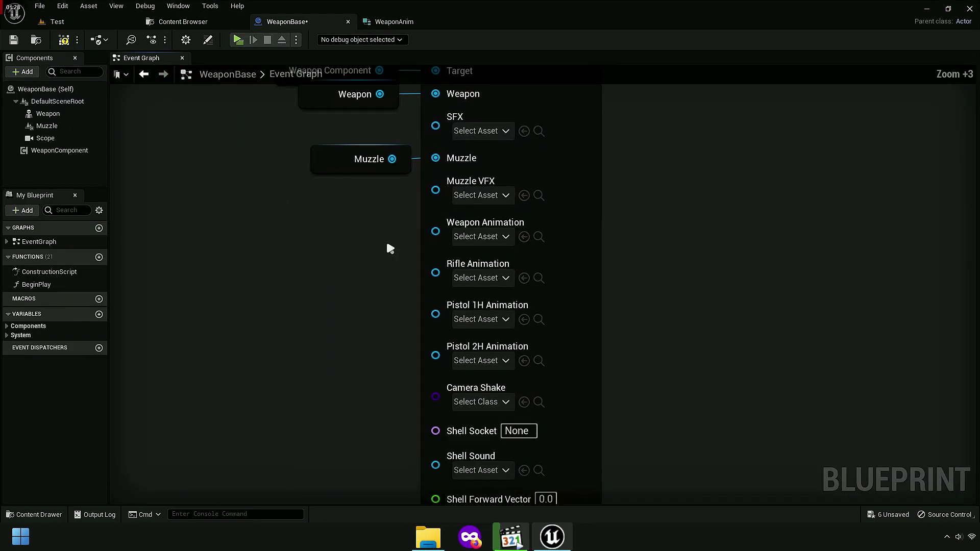
scroll(388, 247, up, 4)
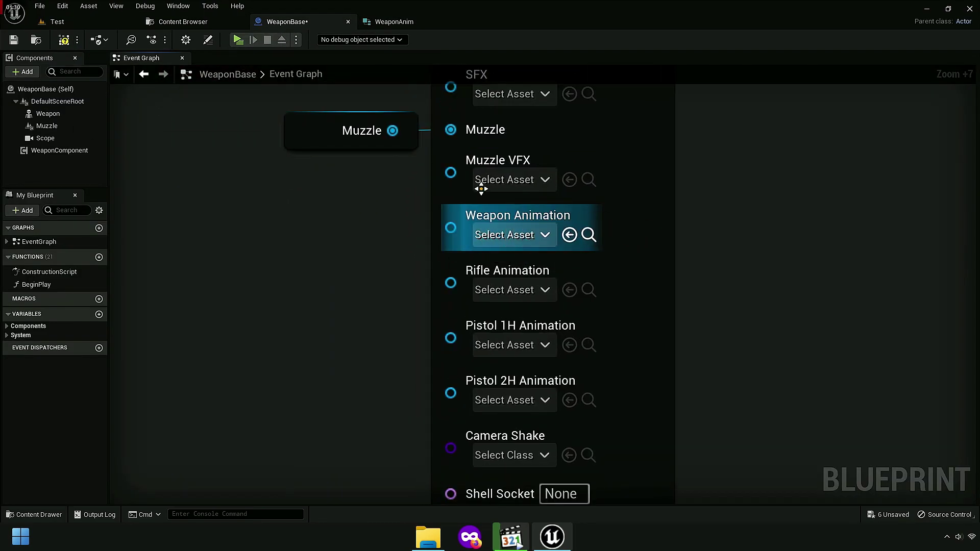
click(384, 24)
Step: Rename the first member Weapon Animation and make it an Anim Montage object reference
click(410, 99)
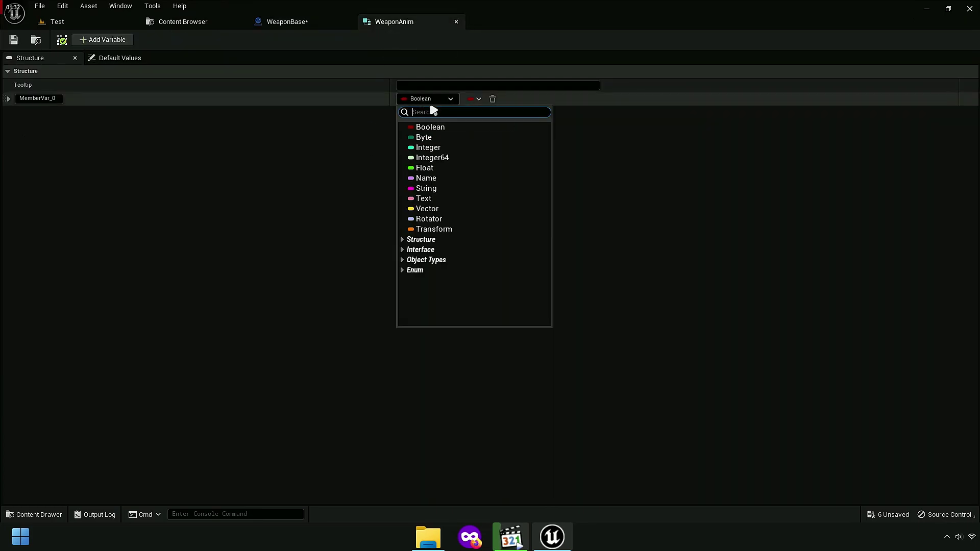
click(51, 99)
text(Wea)
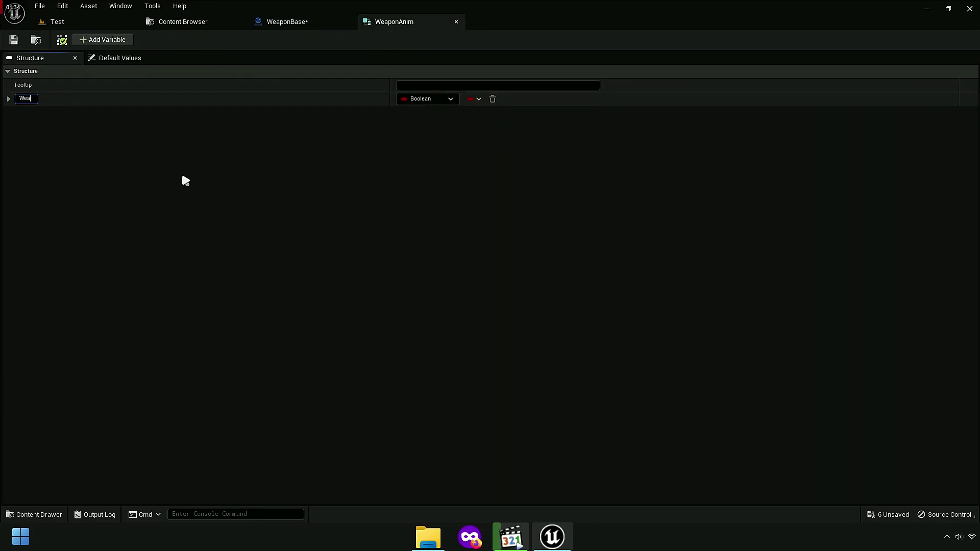
text(pon Animation)
key(Return)
click(431, 100)
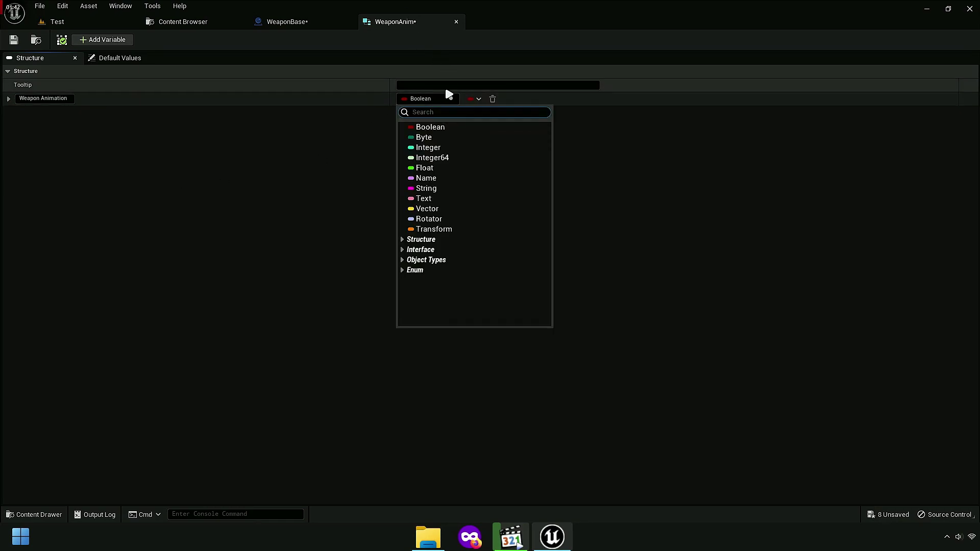
text(montage)
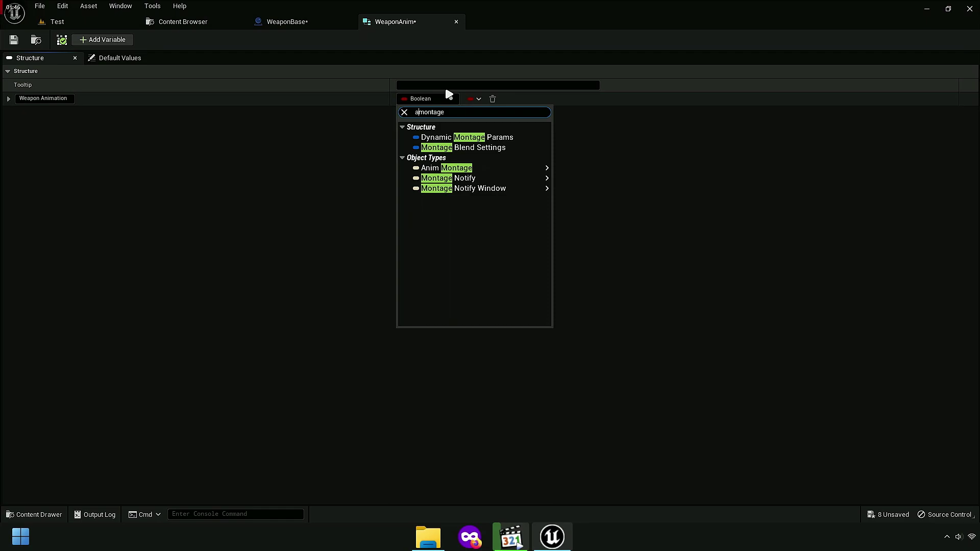
mouse_move(511, 137)
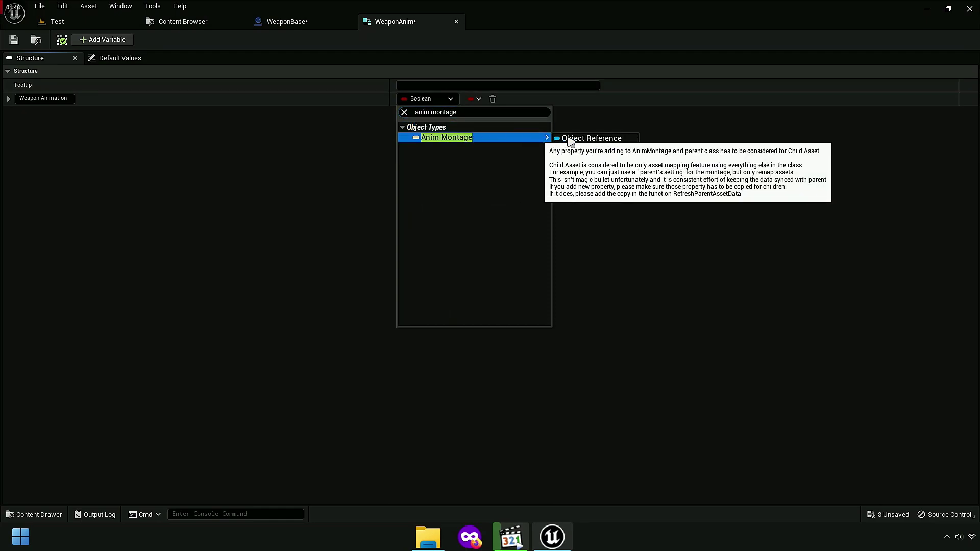
click(617, 140)
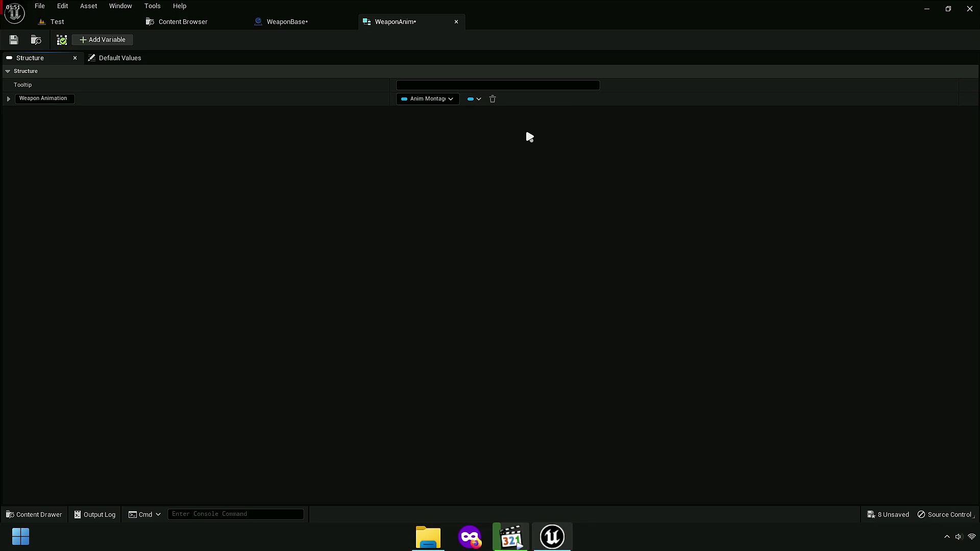
Step: Add a second member named Rifle Animation
click(111, 41)
text(R)
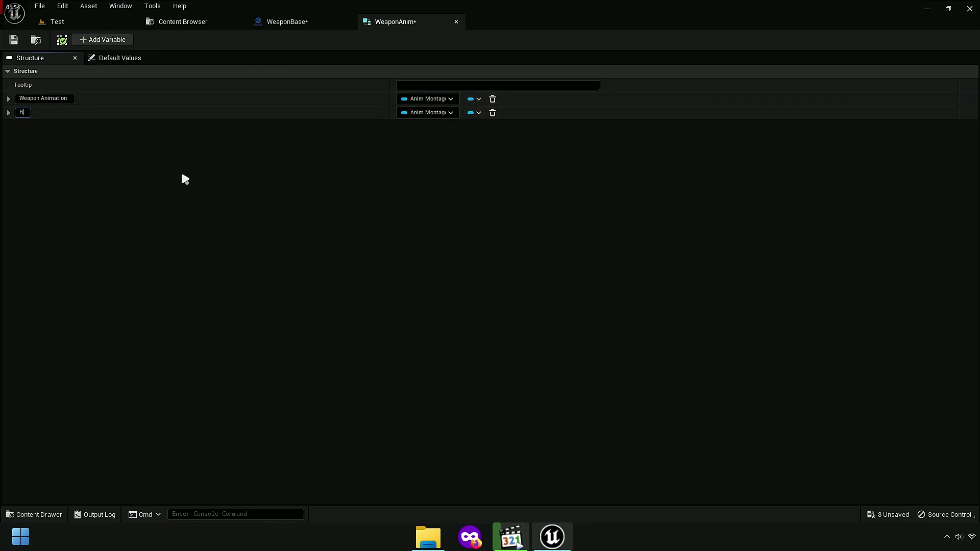
text(ifle)
key(Return)
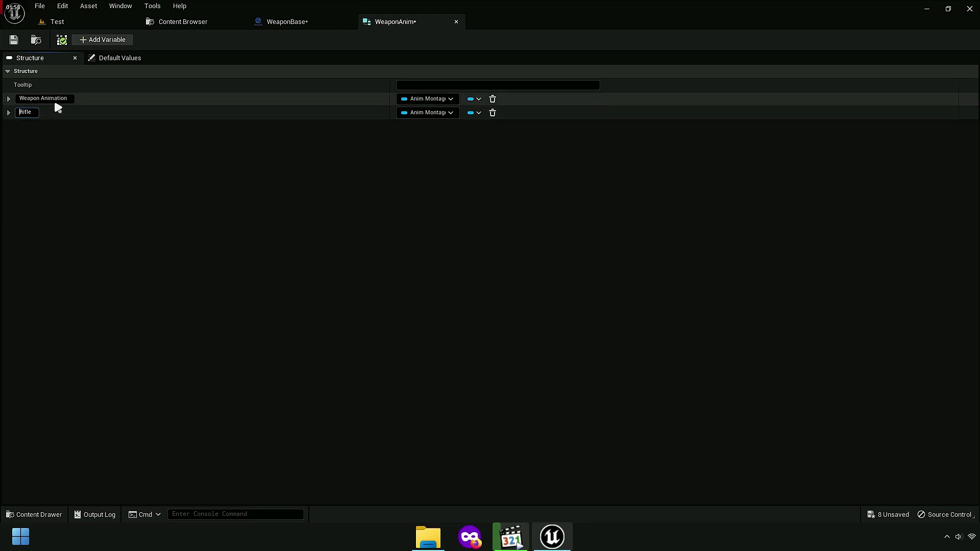
double_click(40, 99)
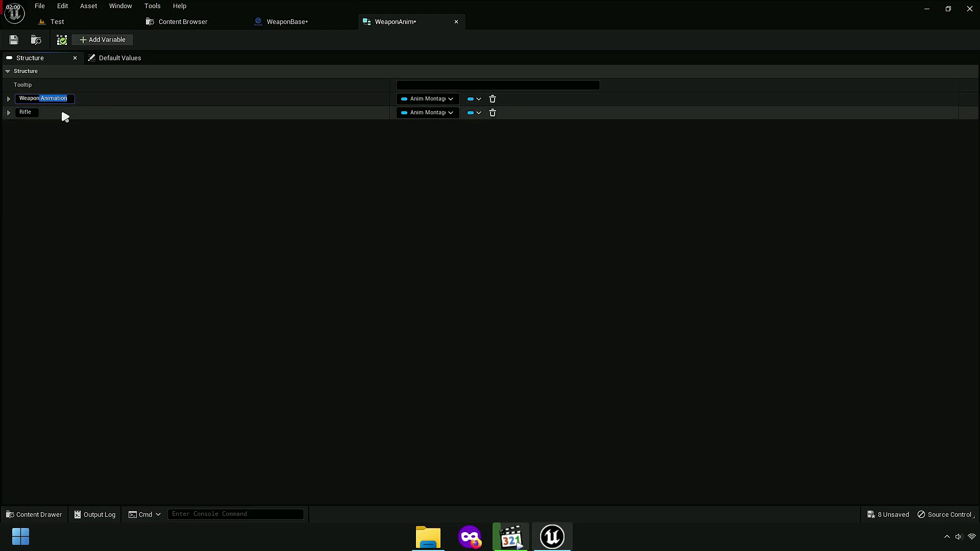
click(35, 113)
click(10, 113)
text(Animation)
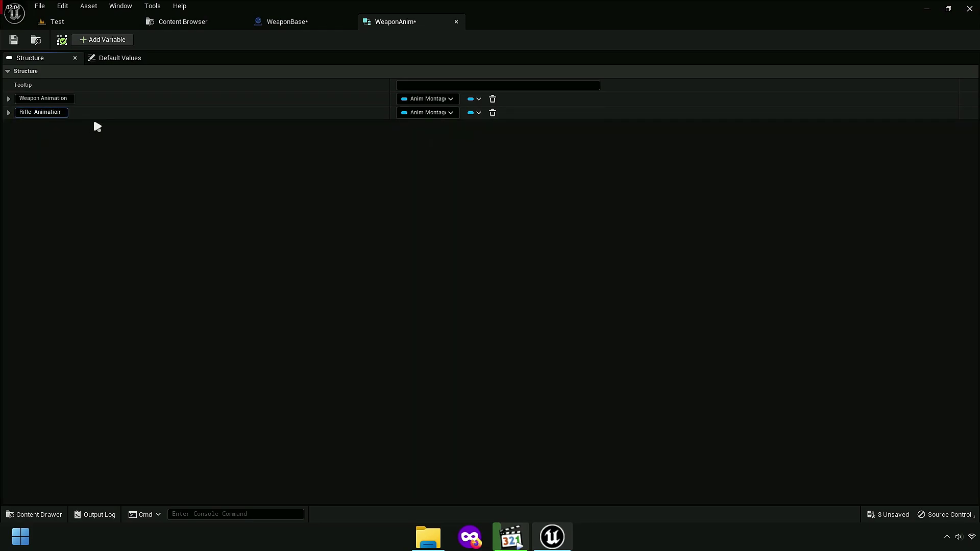
key(BackSpace)
key(Return)
Step: Add a third member to WeaponAnim and check the Fire State animation pins in WeaponBase
click(100, 39)
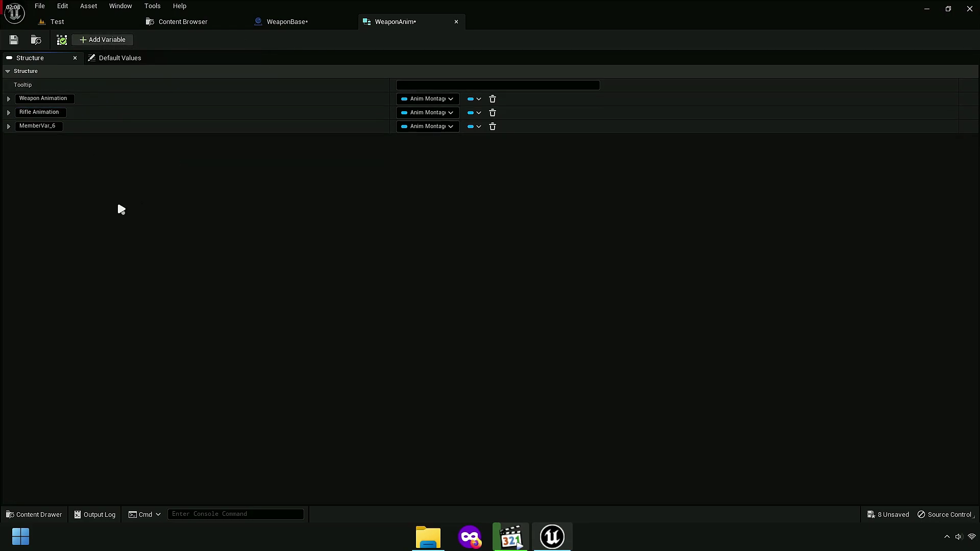
click(300, 21)
scroll(271, 220, down, 2)
right_drag(319, 344, 286, 223)
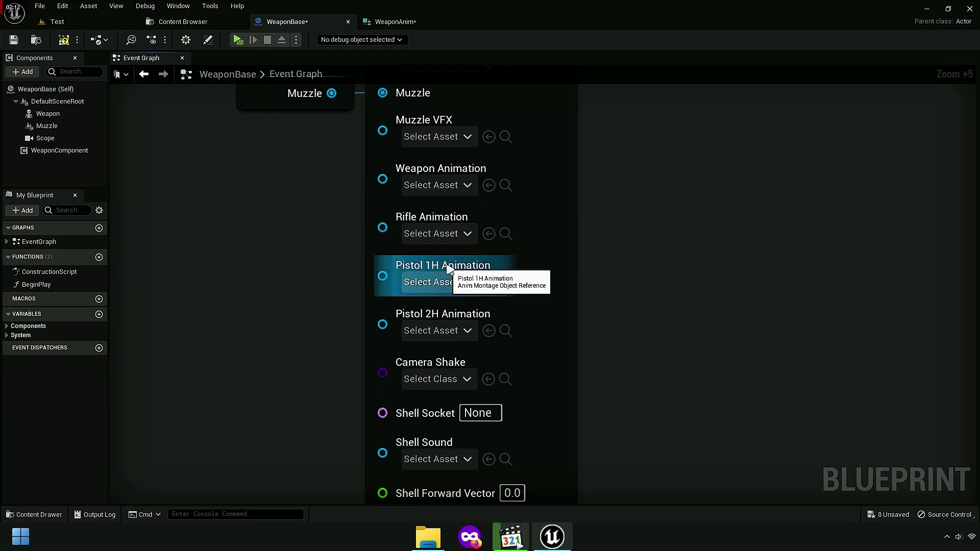
Step: Rename the third member Pistol 1H Animation
click(393, 21)
click(42, 125)
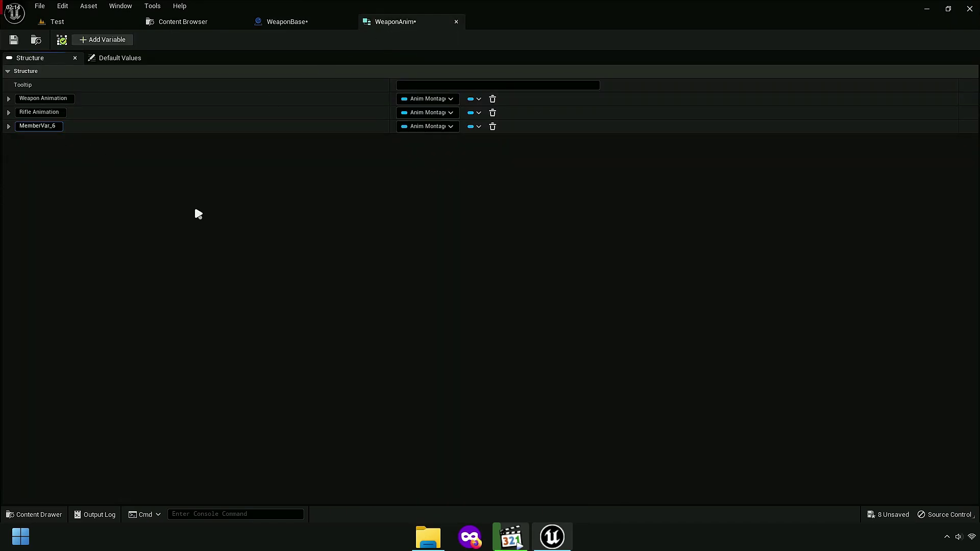
text(Pistol)
text( 1H Animation)
key(ctrl+Left)
key(BackSpace)
key(ctrl+shift+Right)
key(Return)
Step: Add a fourth member named Pistol 2H Animation
click(97, 45)
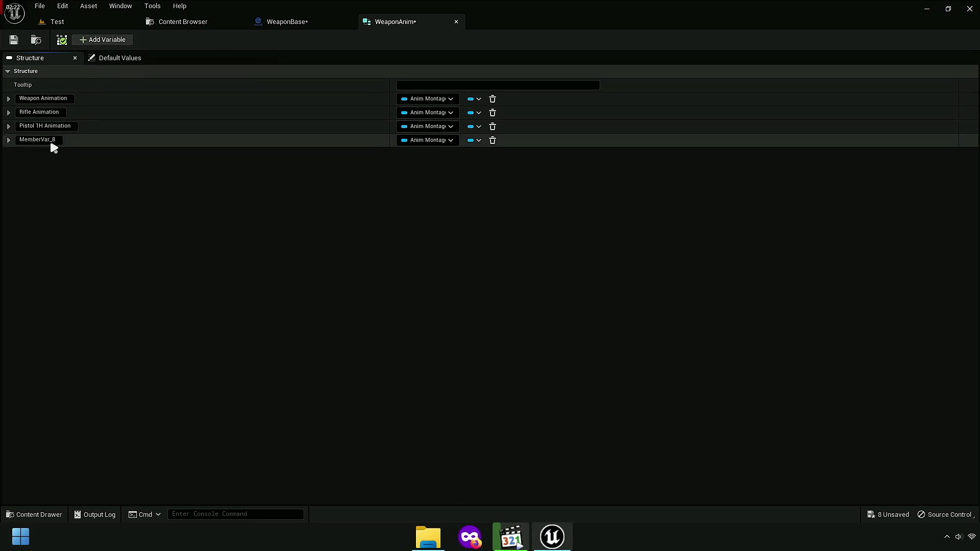
double_click(48, 140)
text(Pis)
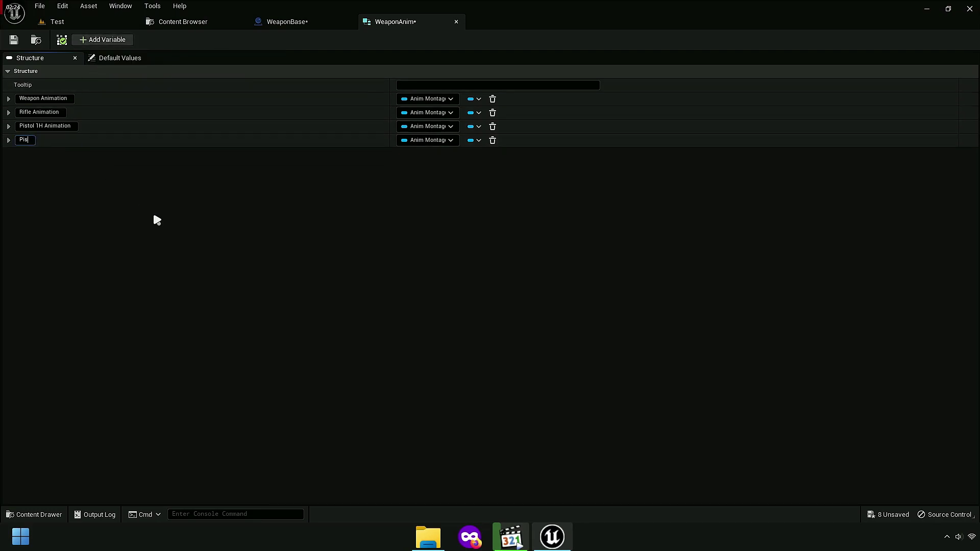
text(tol 2H Animation)
key(Return)
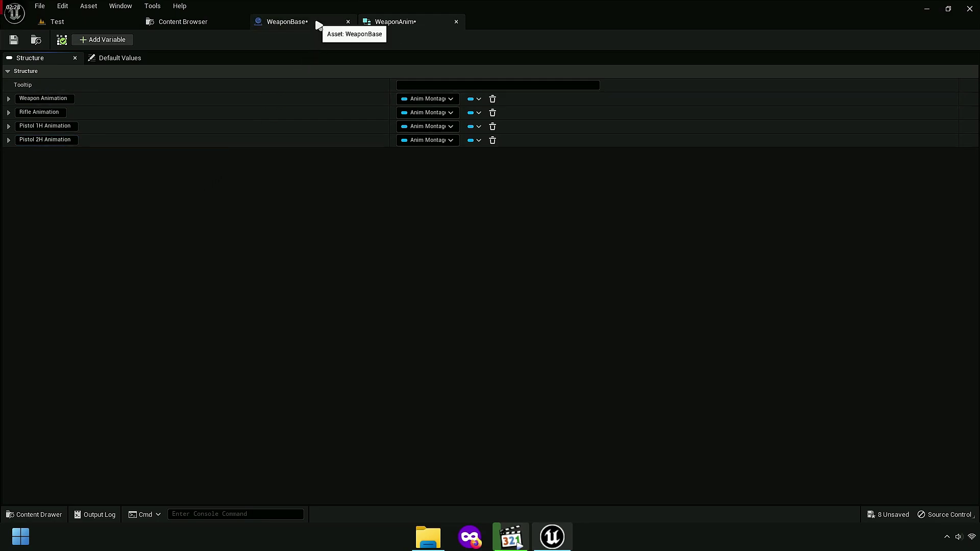
Step: Compile the WeaponBase blueprint, then return to the WeaponAnim struct
click(316, 22)
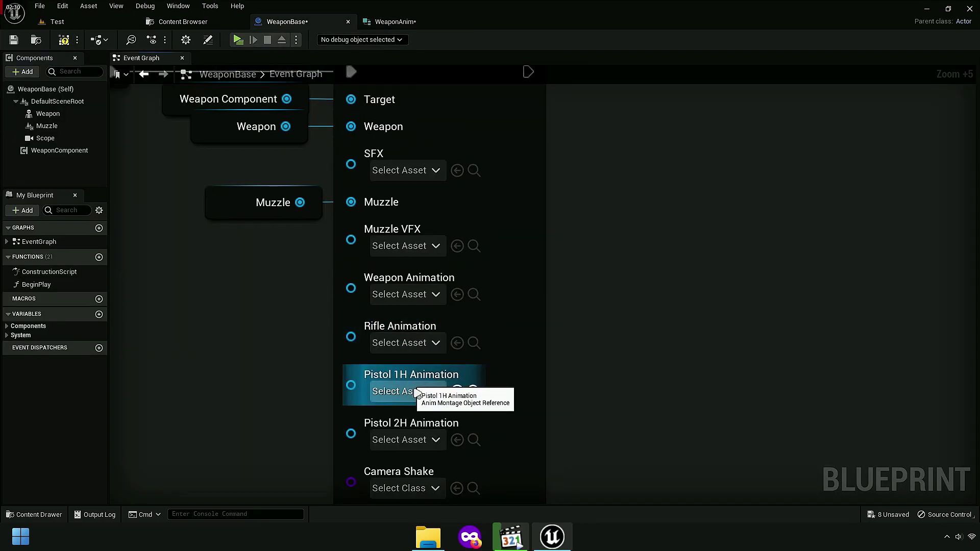
scroll(284, 335, down, 3)
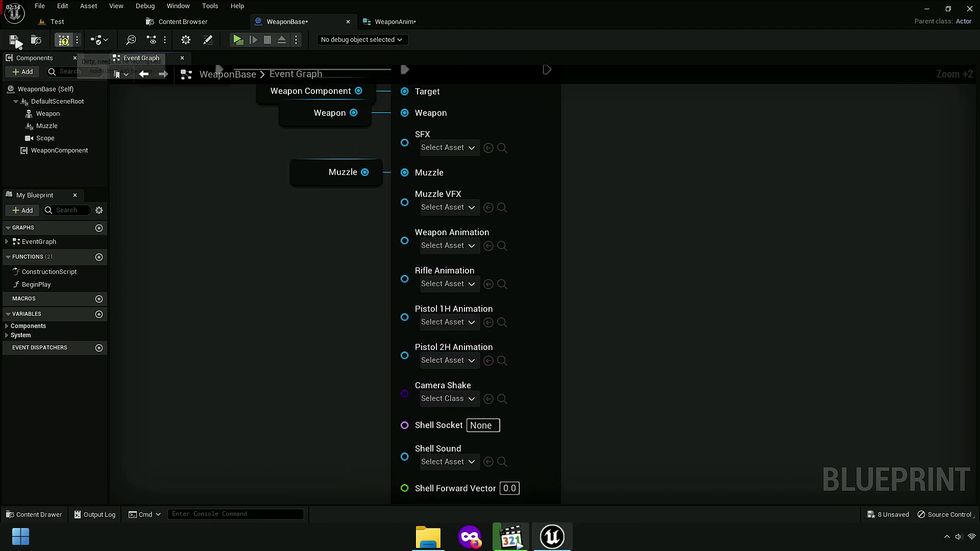
click(14, 41)
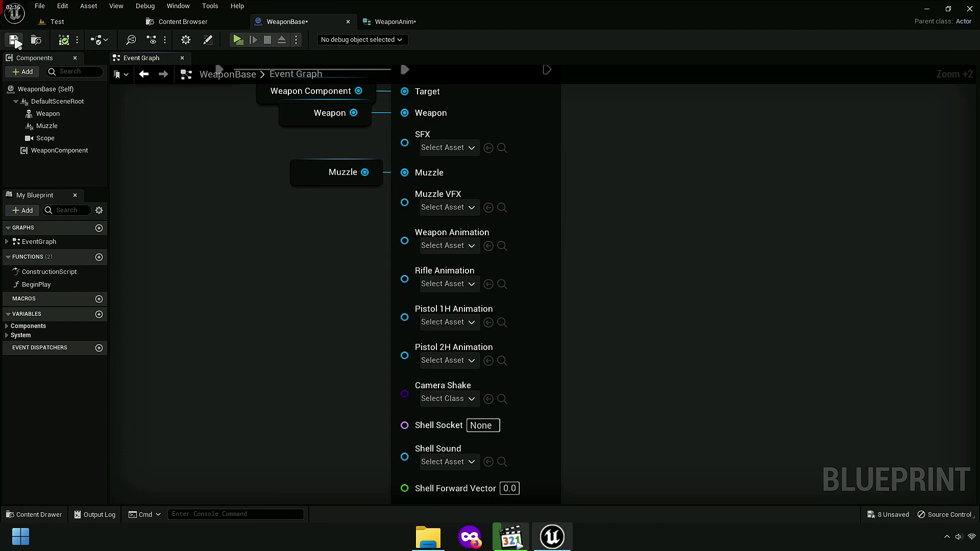
scroll(234, 258, down, 3)
mouse_move(315, 293)
right_down()
mouse_move(301, 218)
mouse_move(302, 253)
right_up()
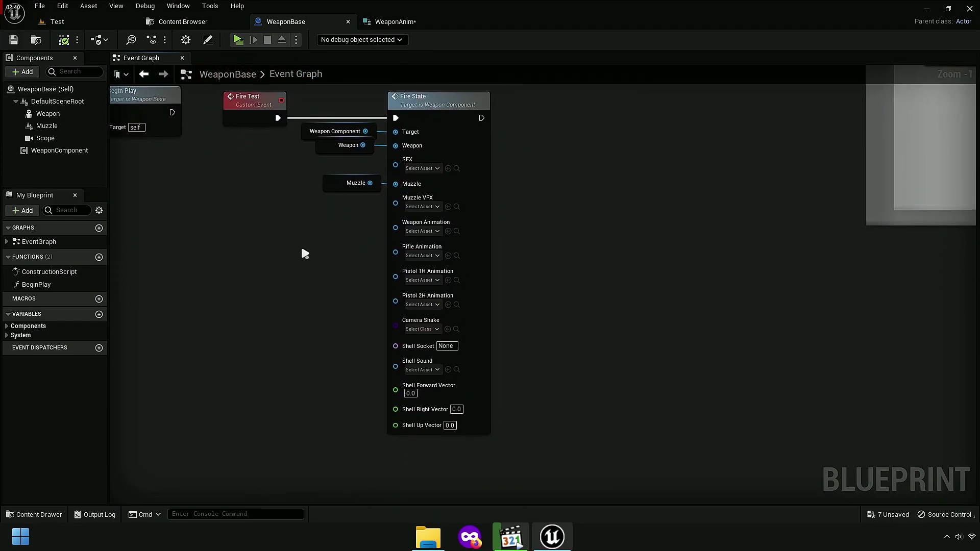
scroll(361, 247, up, 1)
click(395, 23)
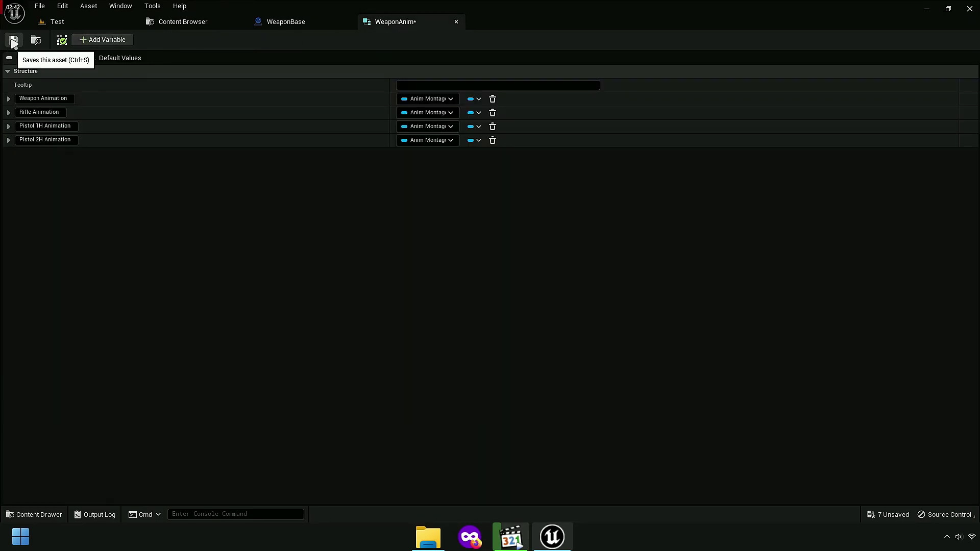
Step: Save WeaponAnim and all unsaved assets, then view the WeaponBase event graph again
click(14, 41)
click(153, 22)
key(ctrl+shift+s)
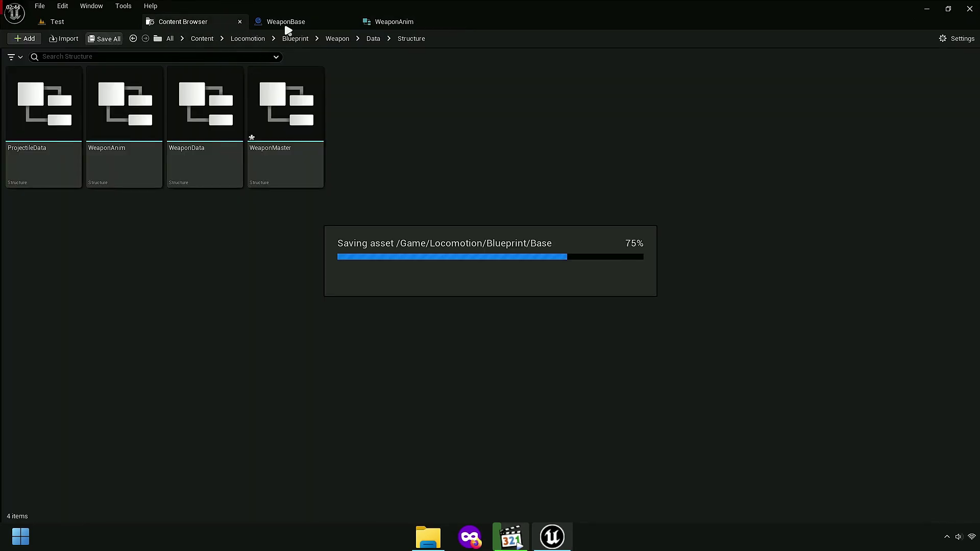
click(284, 26)
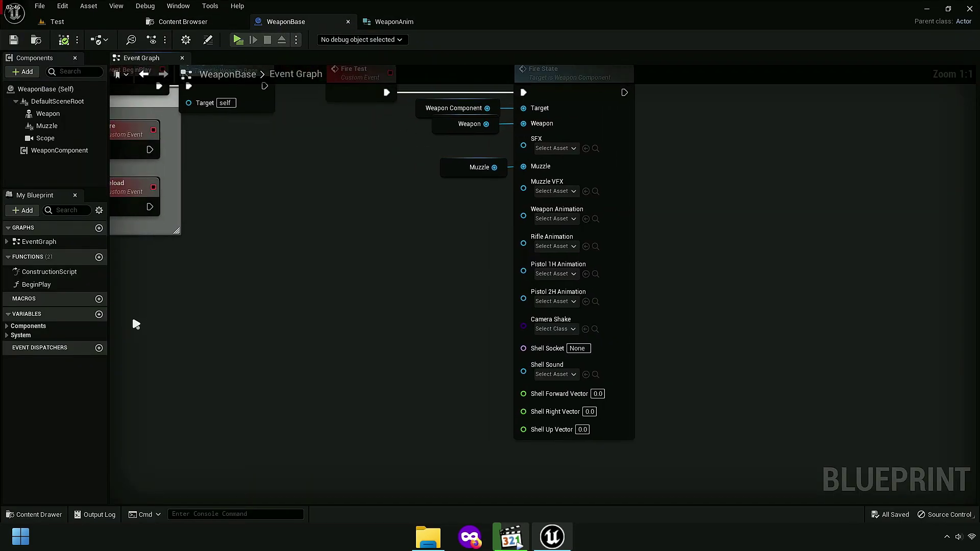
scroll(415, 328, down, 3)
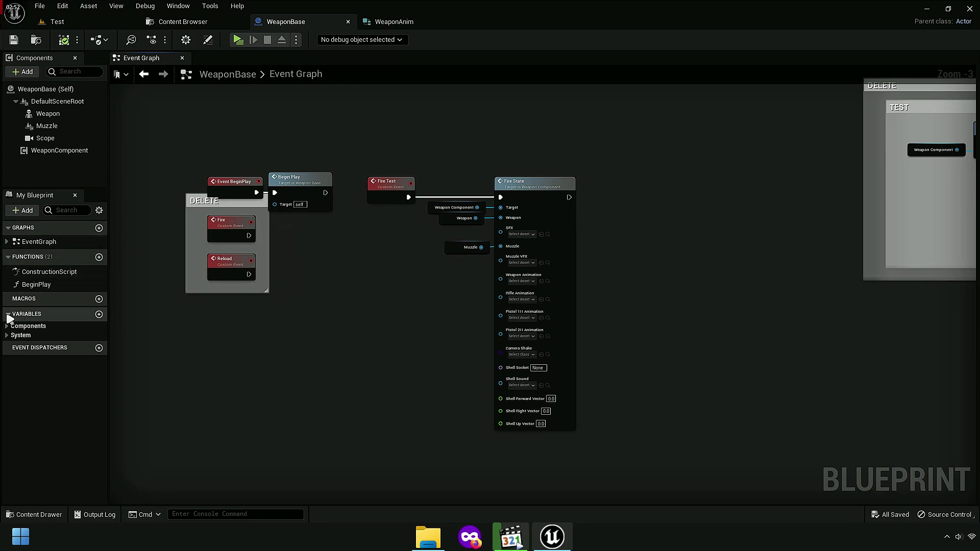
Step: Place a Weapon Master getter in the graph and connect a Break WeaponMaster node
click(7, 337)
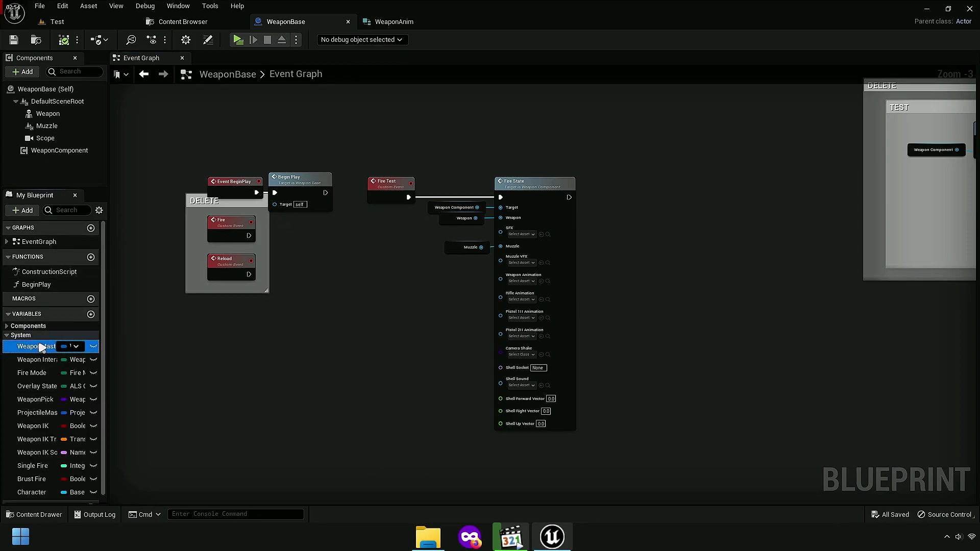
drag(107, 338, 298, 335)
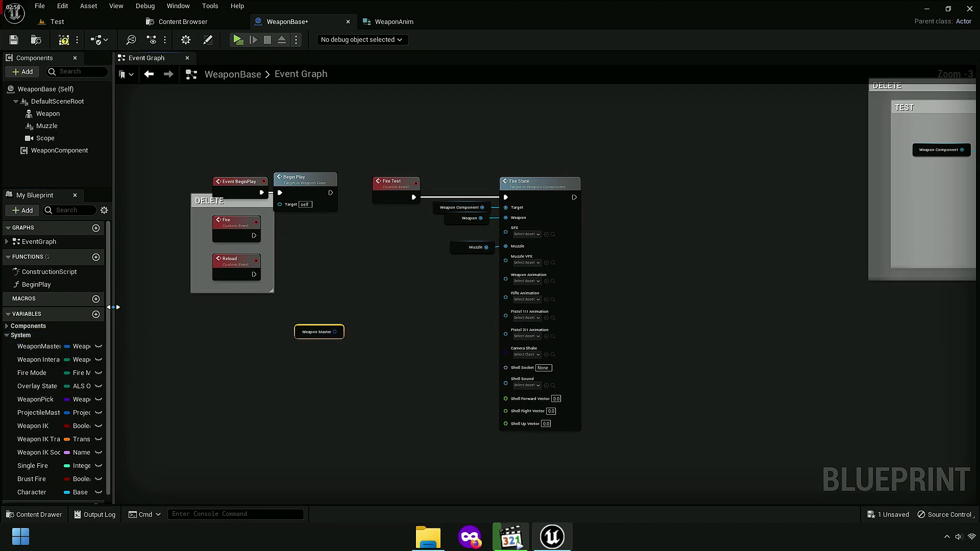
drag(112, 307, 104, 307)
scroll(360, 307, up, 6)
drag(322, 296, 372, 292)
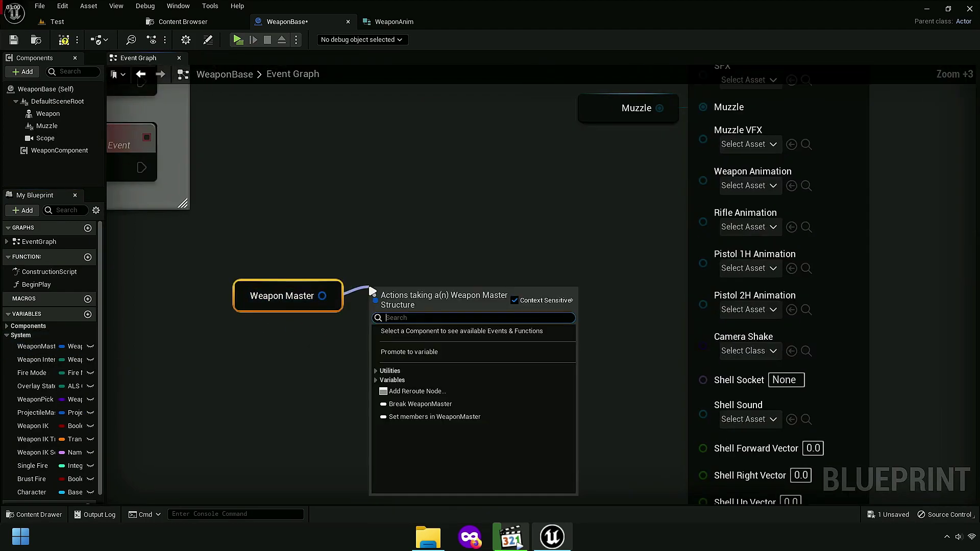
text(break)
click(424, 331)
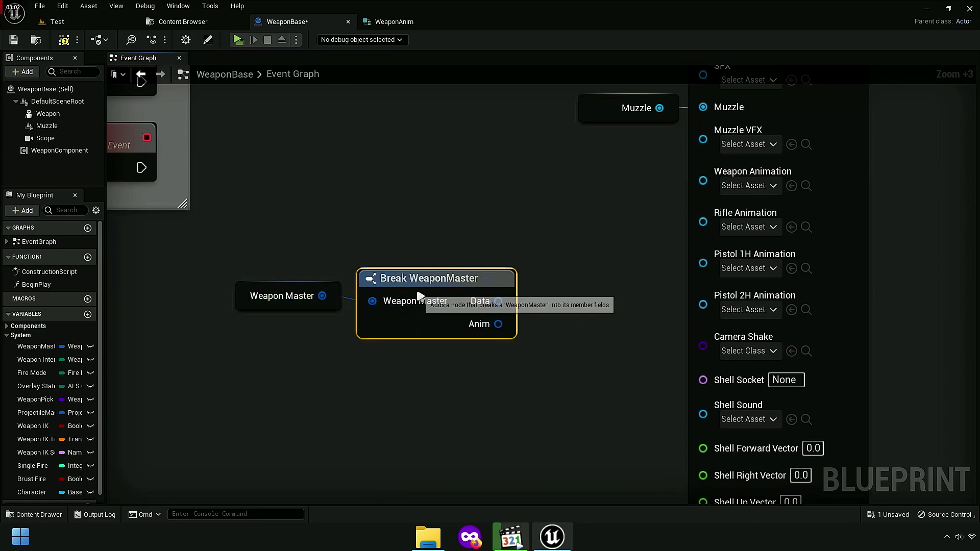
Step: Break the Anim output into a Break WeaponAnim node
right_drag(497, 331, 405, 303)
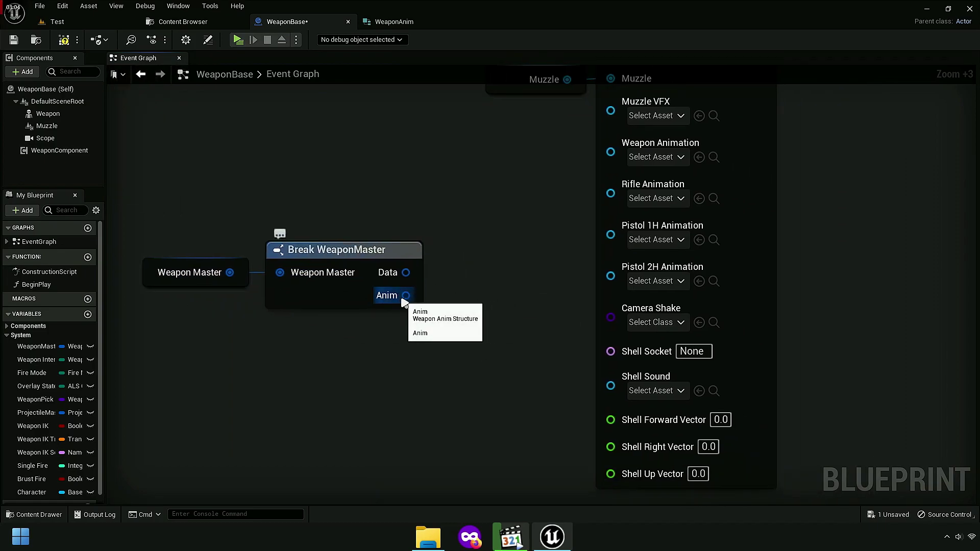
drag(404, 301, 438, 294)
text(break)
click(475, 334)
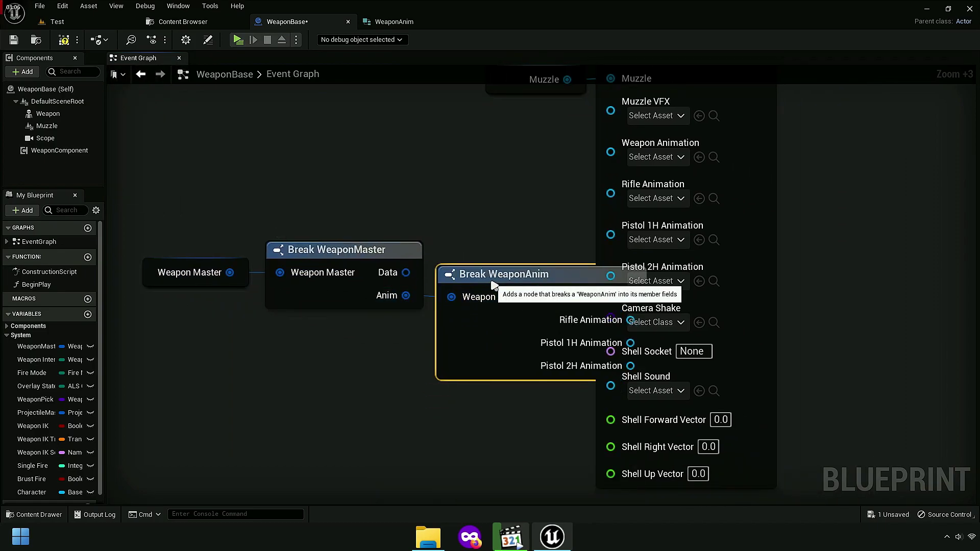
Step: Move Fire Test and Fire State right so the break nodes sit beside Fire State's pins
drag(198, 334, 459, 255)
scroll(479, 357, down, 4)
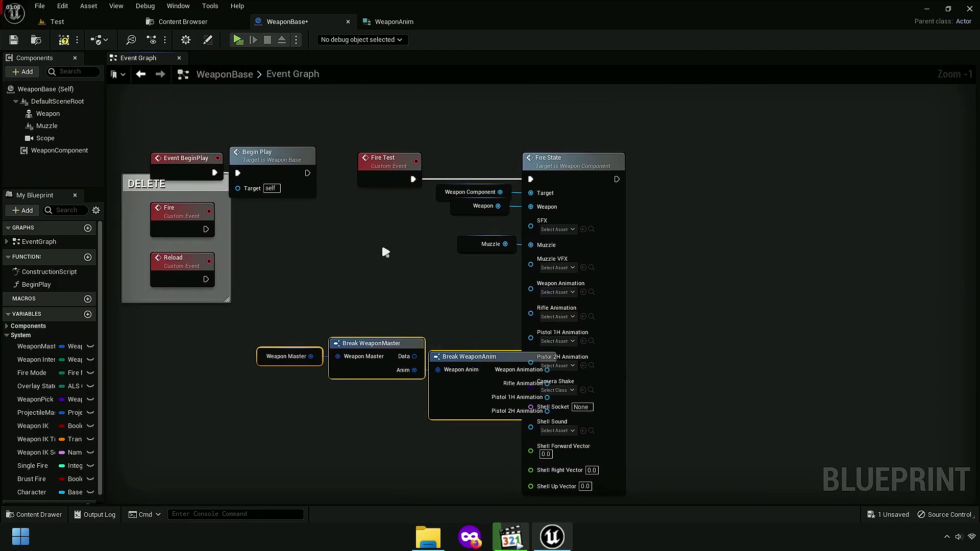
mouse_move(385, 252)
mouse_down()
mouse_move(586, 184)
mouse_move(765, 176)
mouse_up()
drag(212, 322, 529, 383)
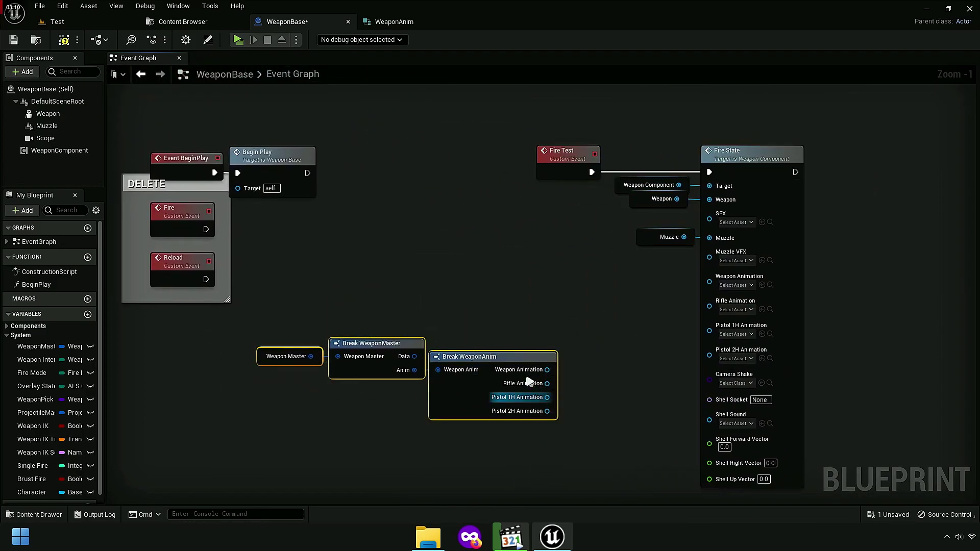
scroll(569, 398, up, 4)
right_drag(519, 295, 498, 295)
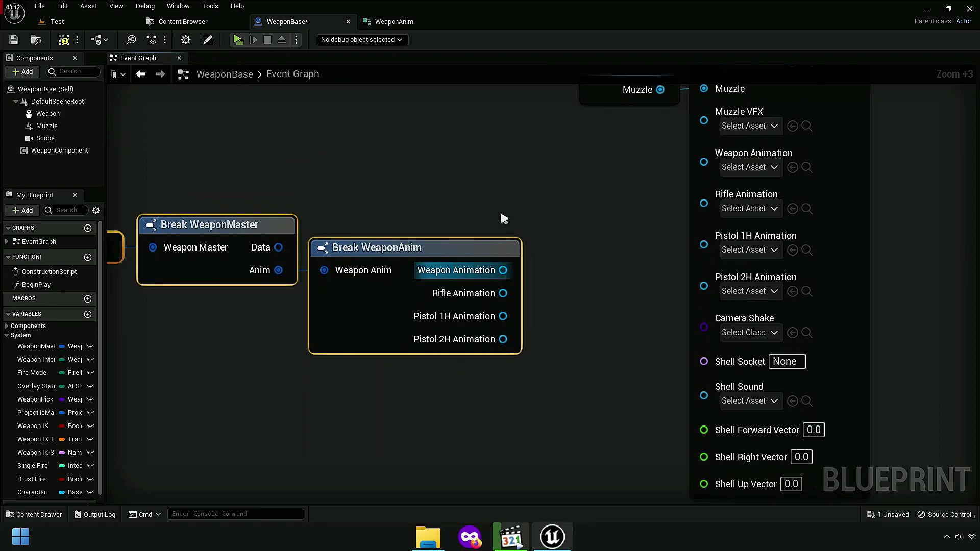
Step: Wire Weapon, Rifle, Pistol 1H and Pistol 2H Animation outputs into Fire State's matching pins
right_drag(512, 248, 415, 272)
right_drag(368, 296, 515, 213)
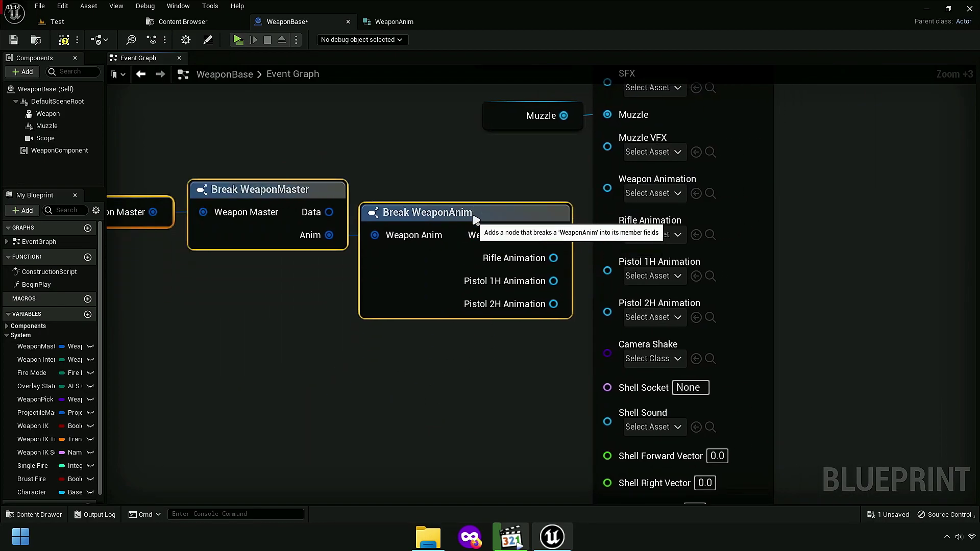
drag(559, 210, 607, 188)
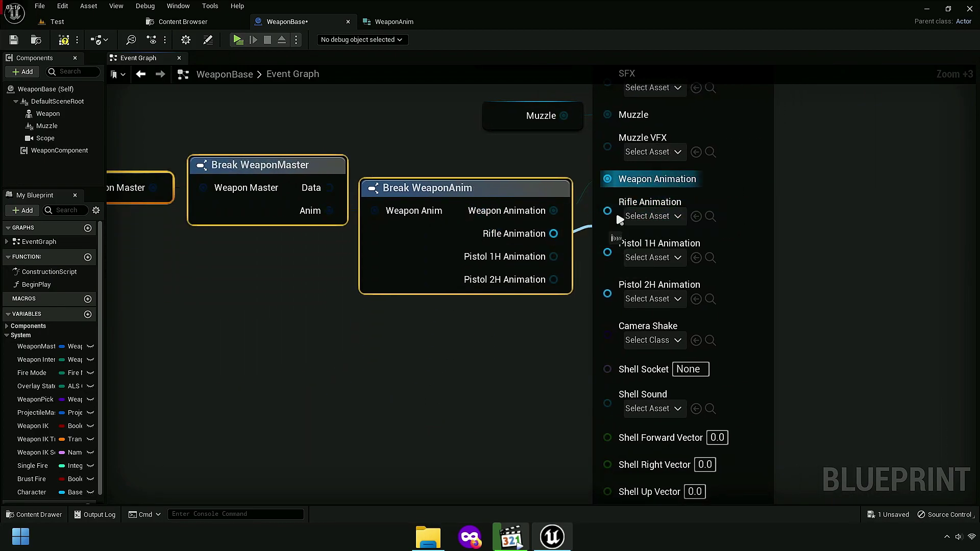
drag(553, 233, 607, 202)
drag(553, 256, 607, 224)
drag(553, 279, 607, 257)
Step: Select the Break WeaponAnim chain together with the Fire State node
scroll(564, 330, down, 4)
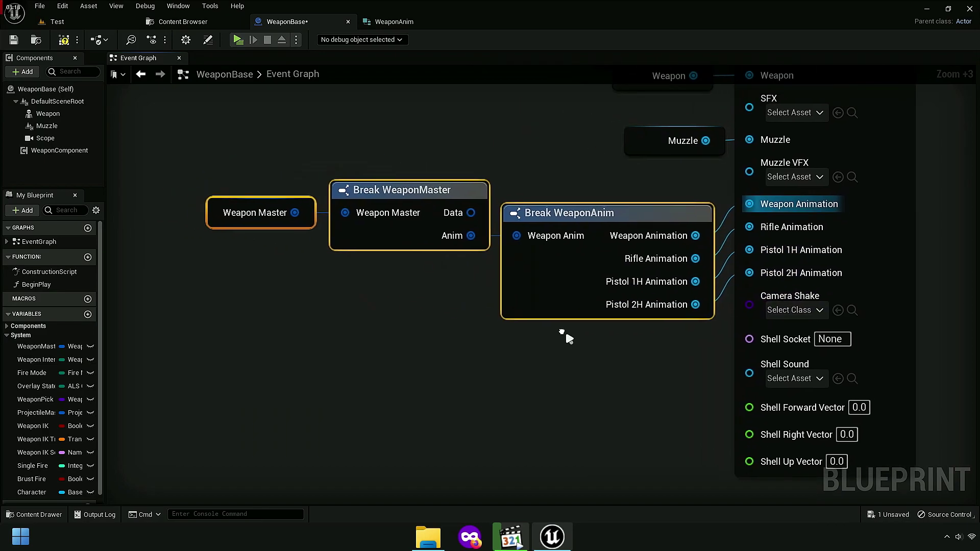
drag(373, 309, 723, 174)
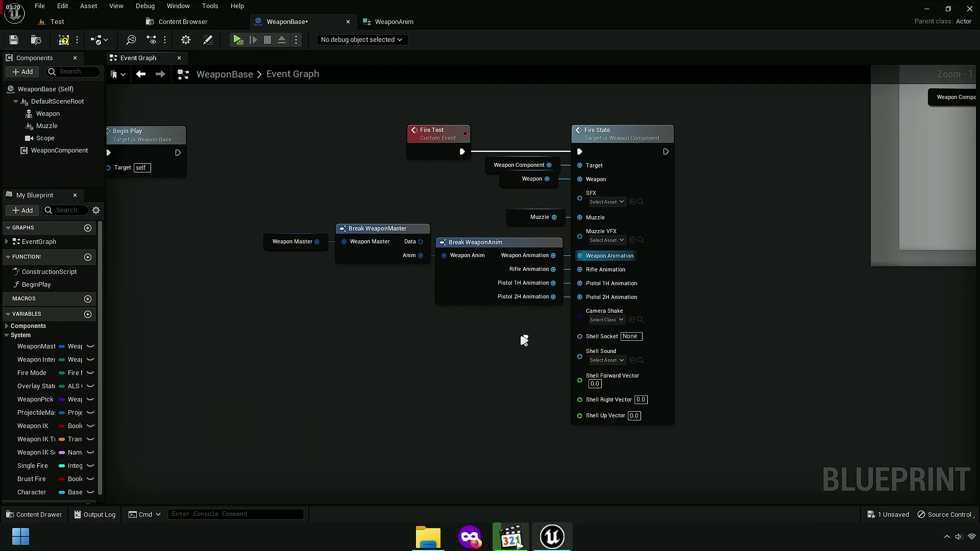
scroll(597, 233, up, 4)
scroll(380, 329, down, 3)
drag(284, 328, 607, 148)
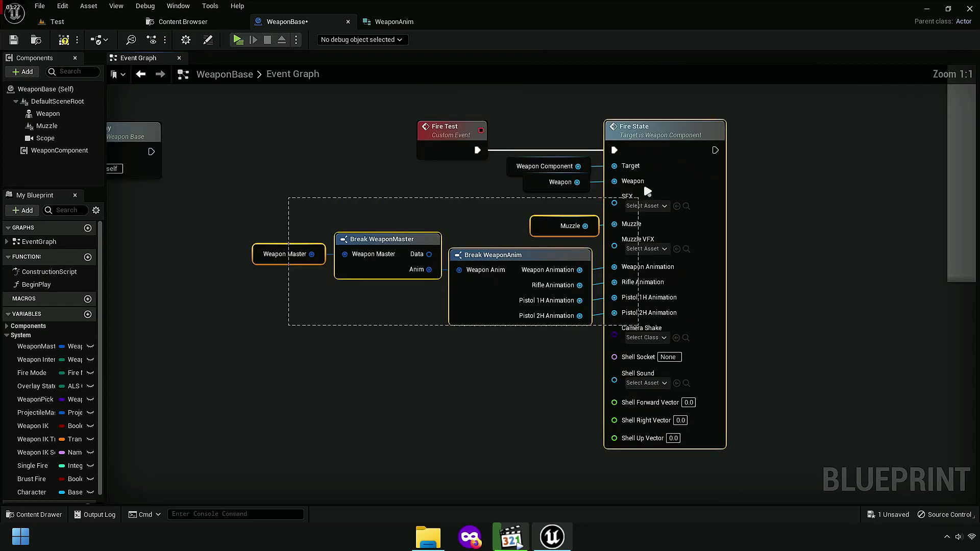
Step: Deselect the nodes, then compile and save the WeaponBase blueprint
click(553, 356)
scroll(638, 336, up, 3)
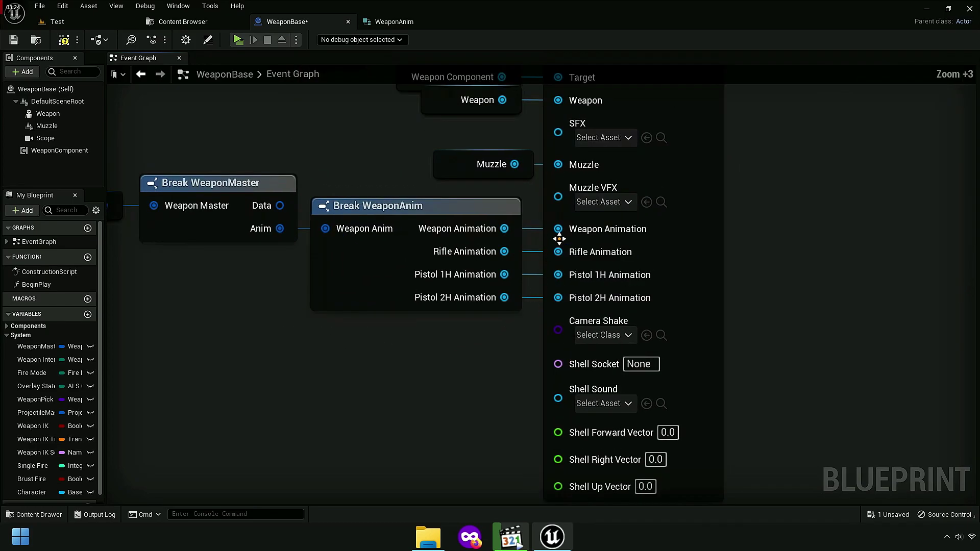
right_drag(561, 213, 383, 366)
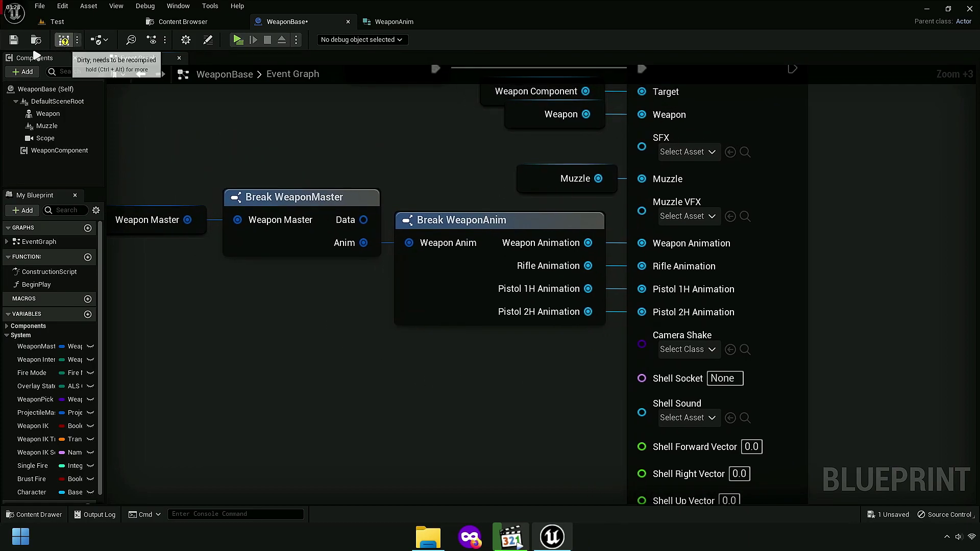
click(15, 42)
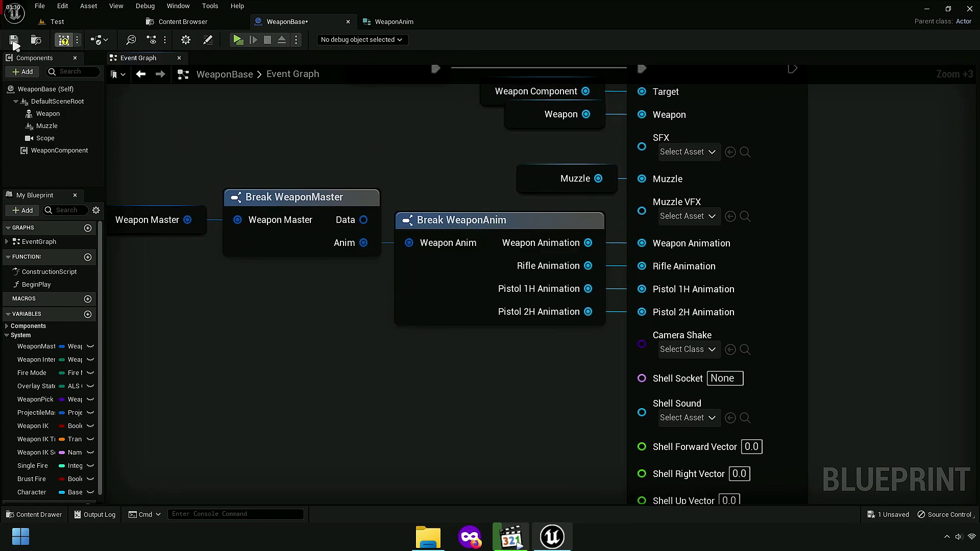
right_drag(492, 389, 555, 391)
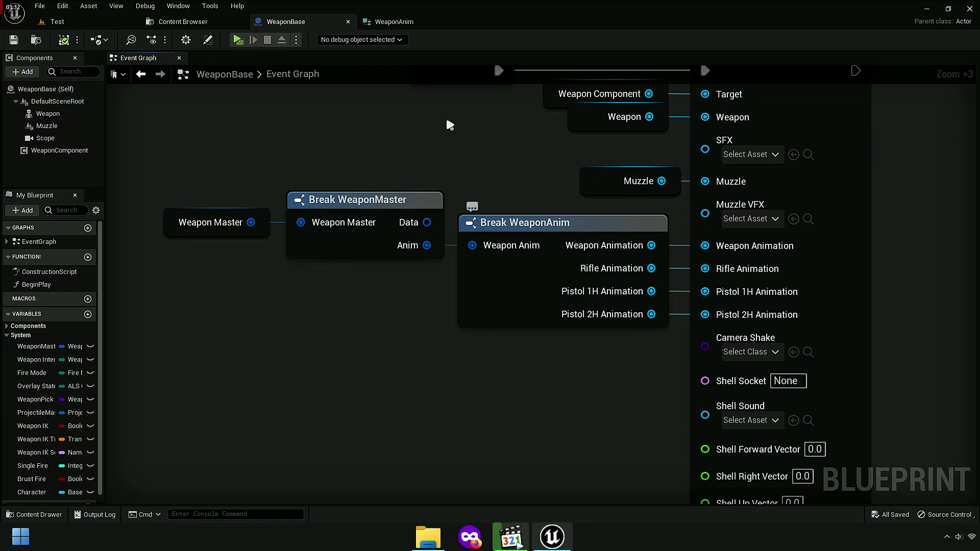
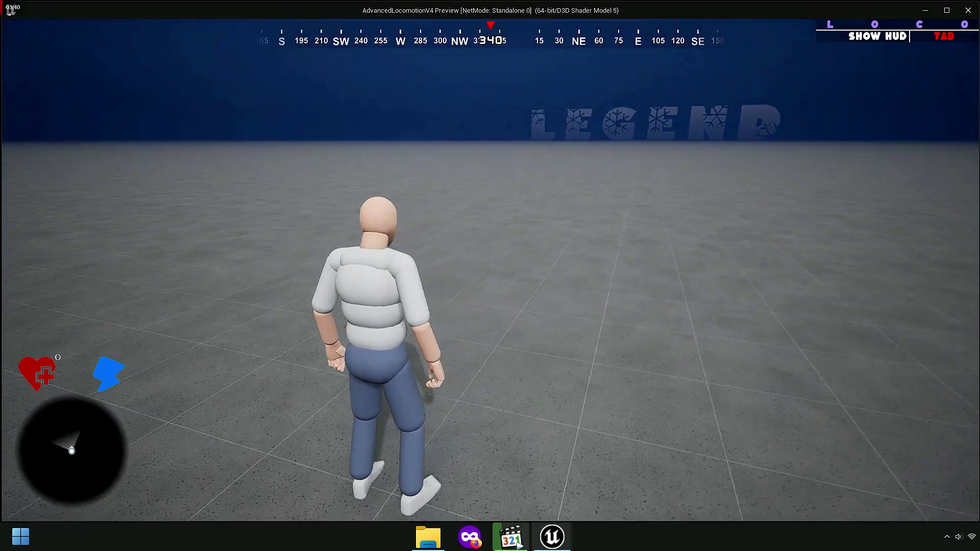
Step: In play mode, pick up the AK47, fire it while aiming upward, then return to the Content Browser
key(e)
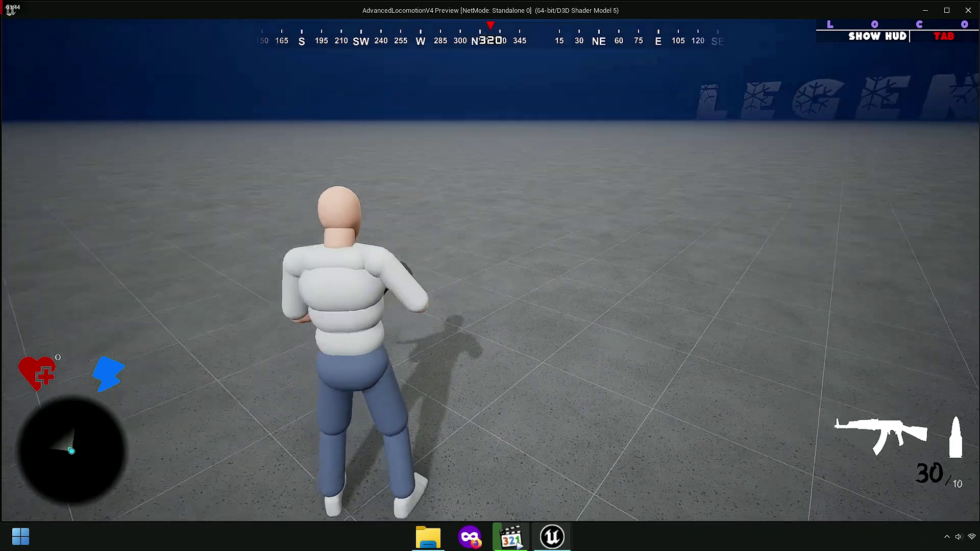
click(489, 276)
drag(490, 276, 490, 275)
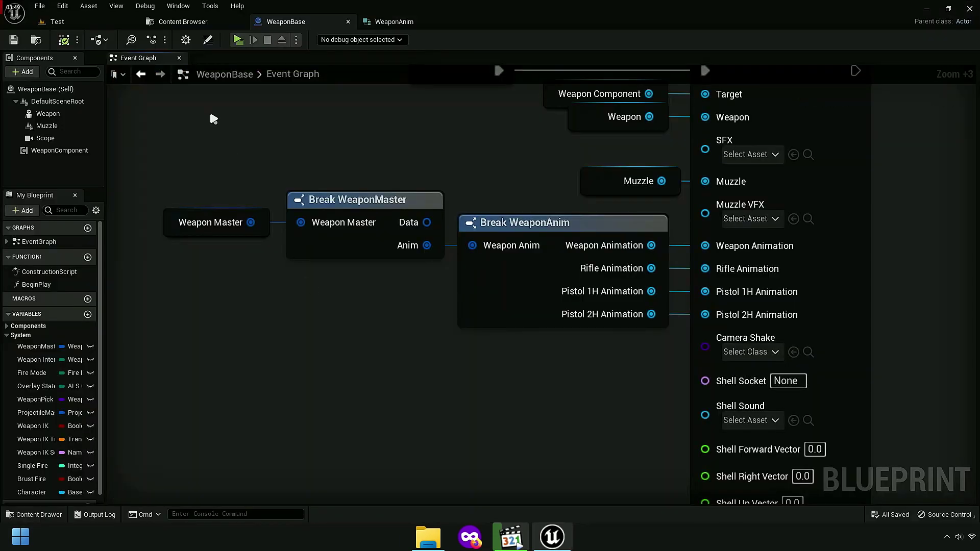
click(185, 25)
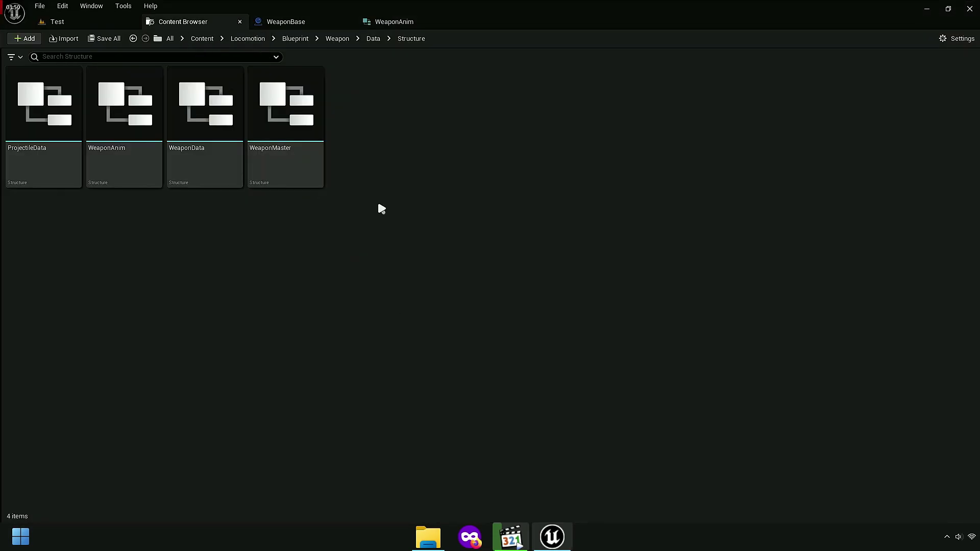
Step: Browse to Weapon > Default > Base and open the AK47 Blueprint
click(339, 40)
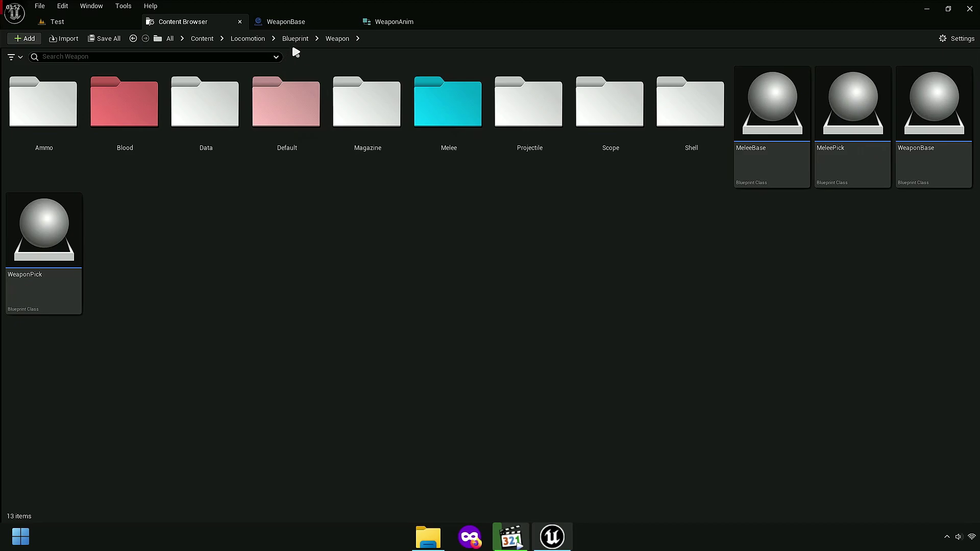
double_click(285, 146)
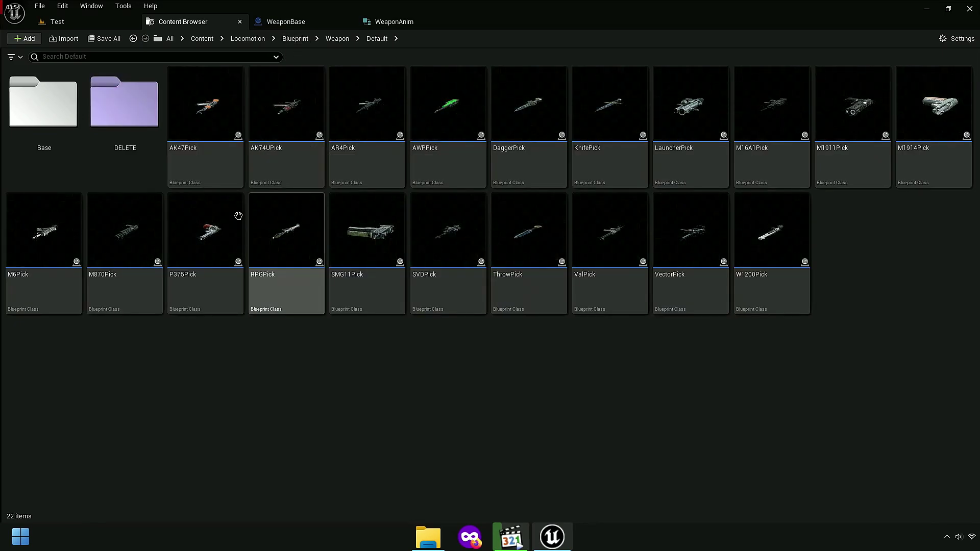
double_click(52, 151)
click(52, 151)
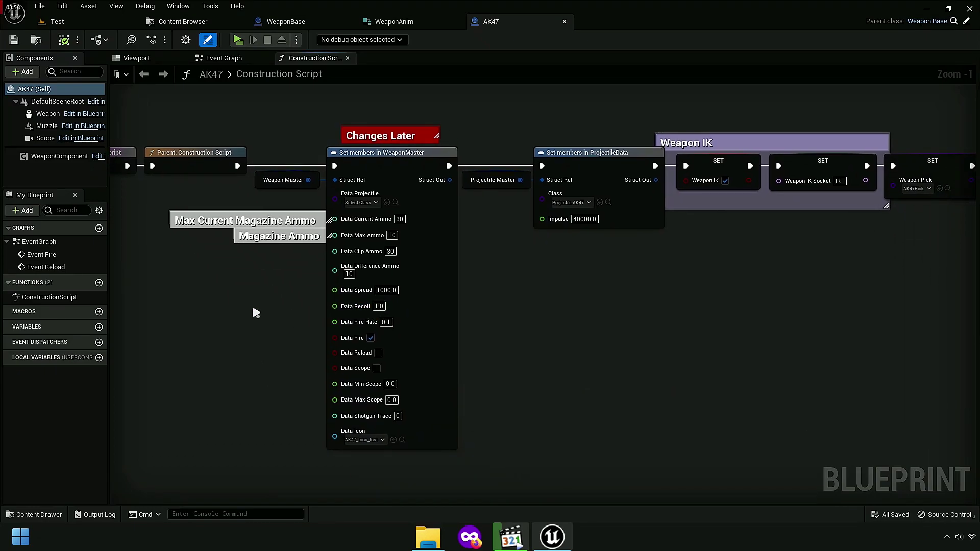
Step: Add a Weapon Master node with a Break WeaponMaster node beside the AK47 construction chain
scroll(253, 309, up, 1)
scroll(326, 320, up, 1)
right_drag(389, 186, 491, 299)
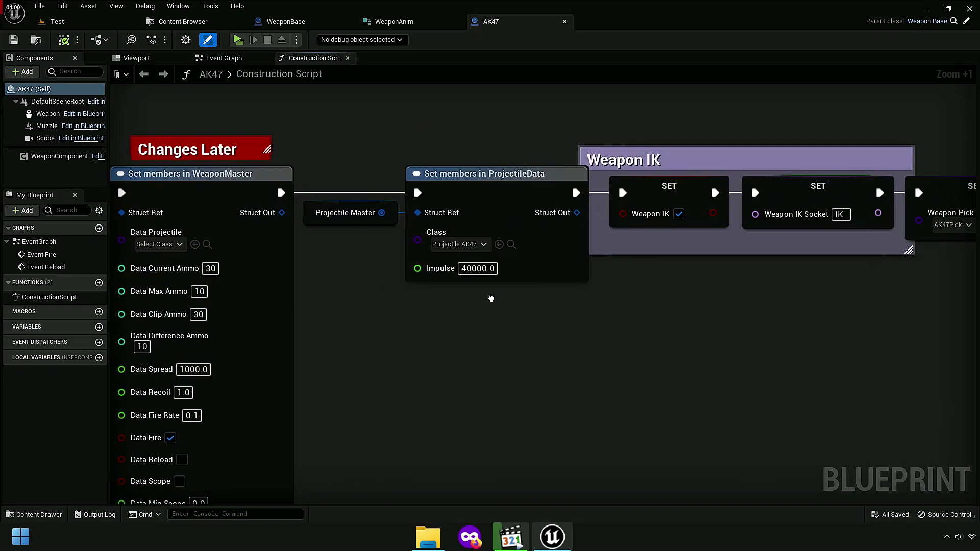
scroll(441, 323, down, 5)
scroll(511, 334, up, 1)
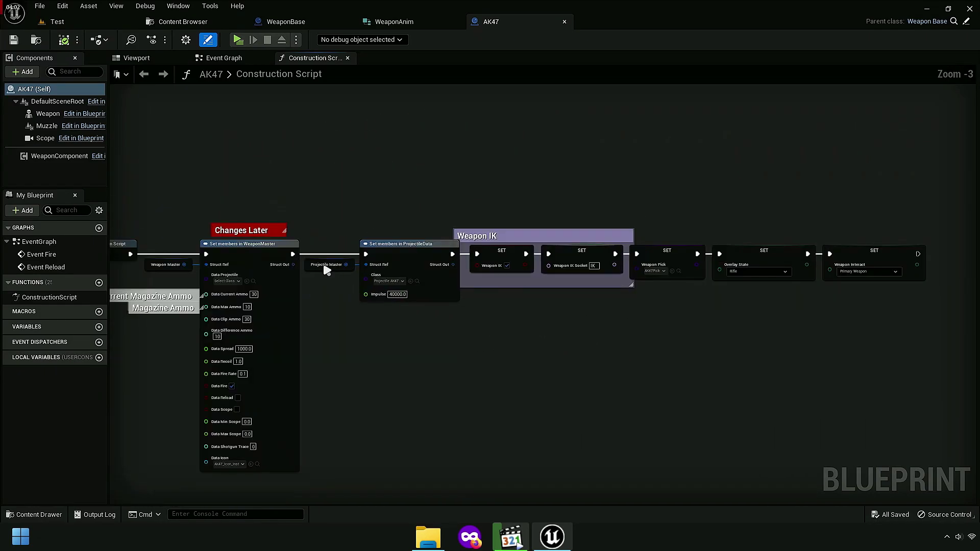
drag(464, 181, 507, 188)
scroll(507, 189, up, 3)
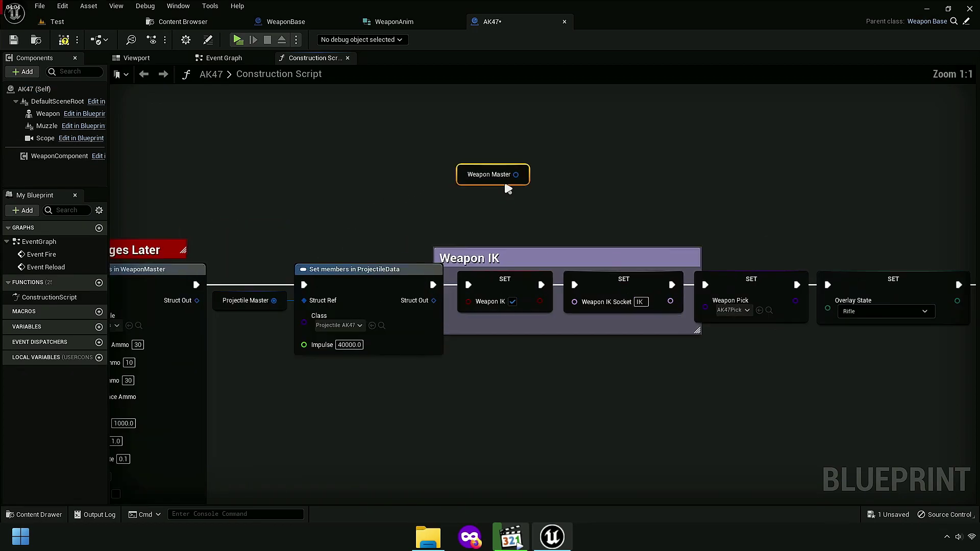
drag(552, 162, 552, 161)
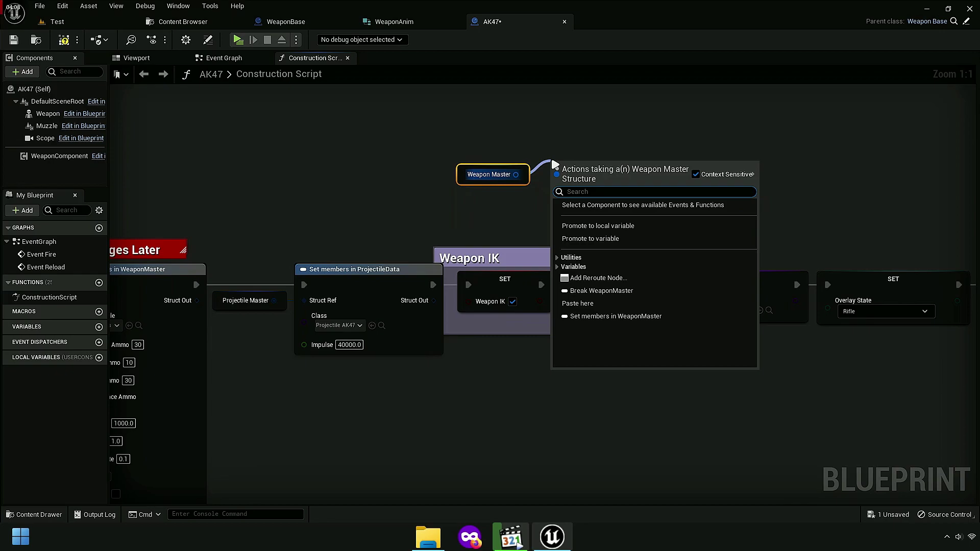
text(break)
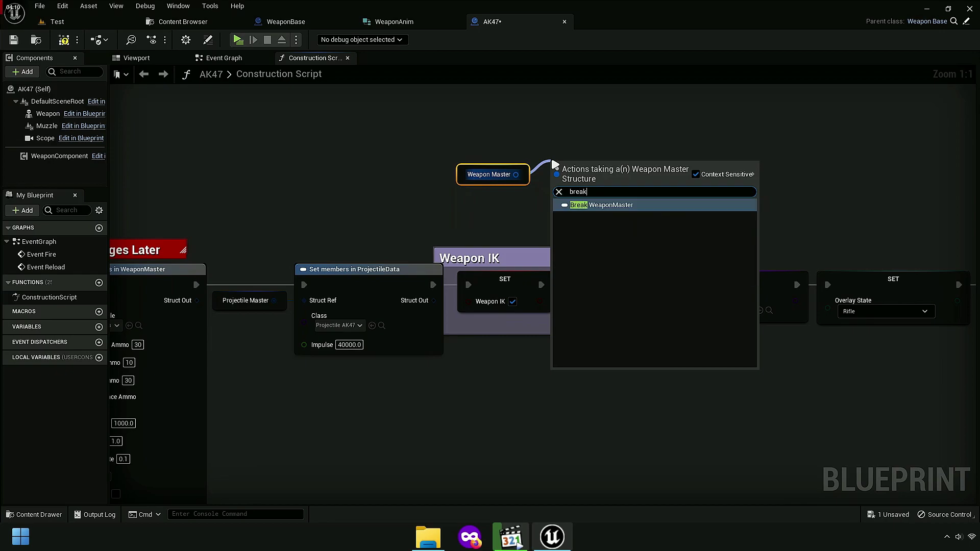
key(Return)
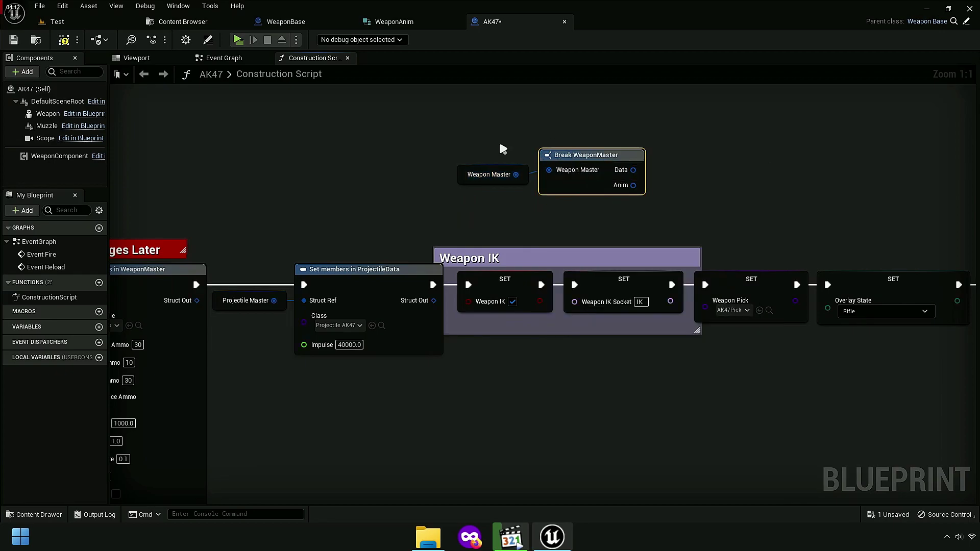
drag(498, 139, 333, 296)
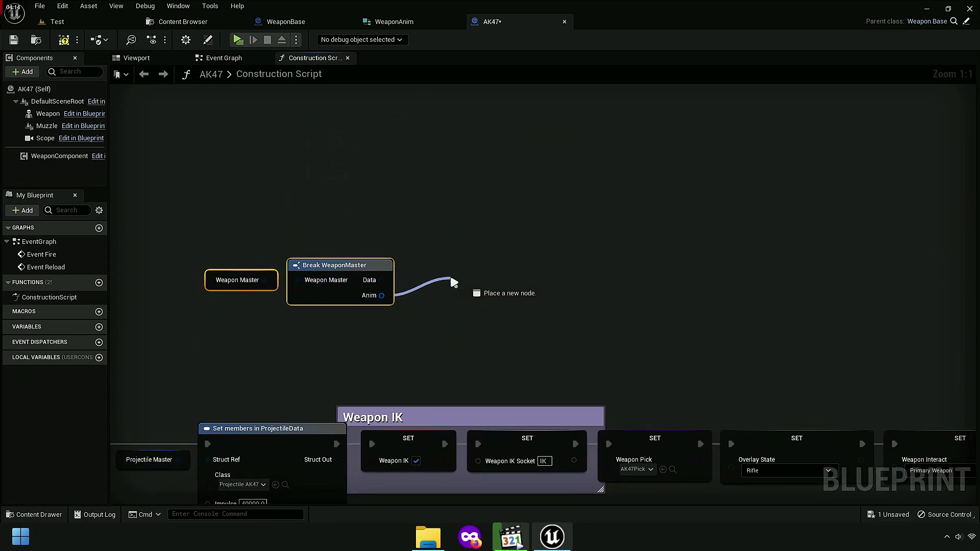
Step: Add a Set members in WeaponAnim node from the Anim pin and place it beside the break
drag(454, 282, 452, 281)
text(set)
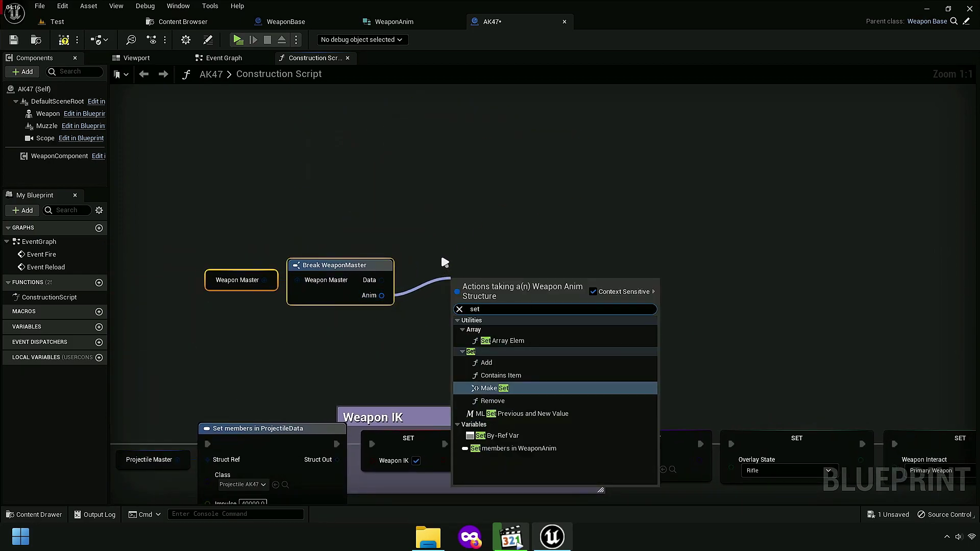
text(me)
click(516, 324)
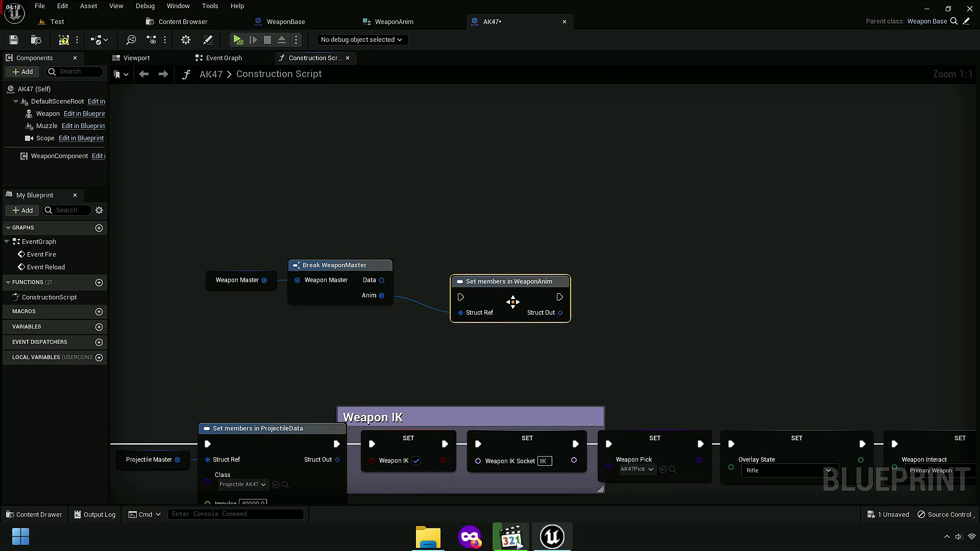
drag(534, 312, 464, 280)
drag(197, 235, 537, 315)
scroll(441, 313, down, 5)
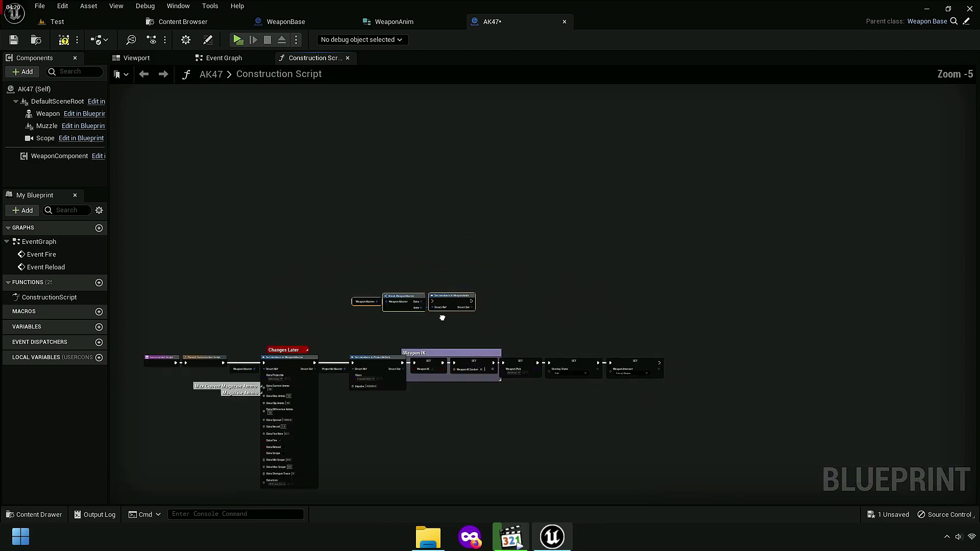
scroll(644, 278, up, 4)
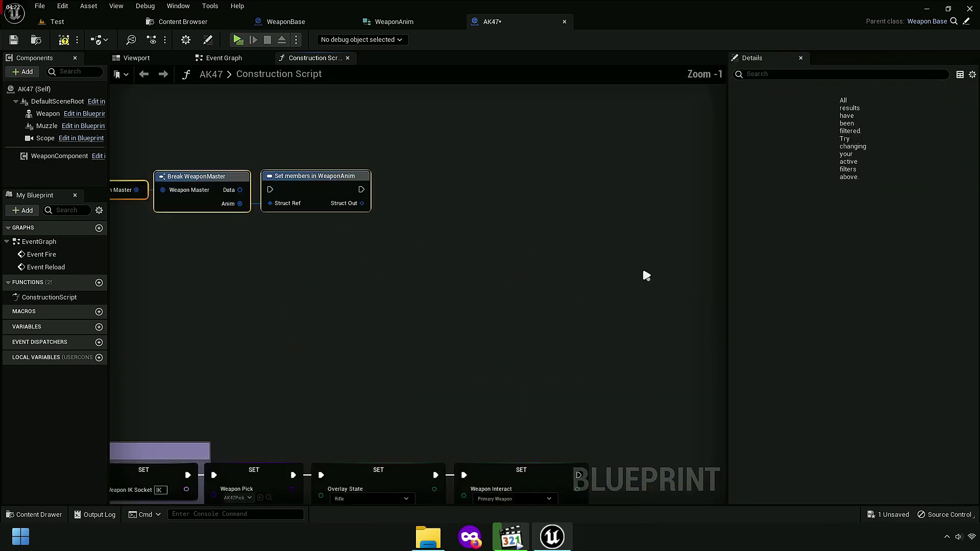
Step: Expose the Weapon, Rifle, Pistol 1H and Pistol 2H Animation pins on Set members
click(341, 181)
click(836, 159)
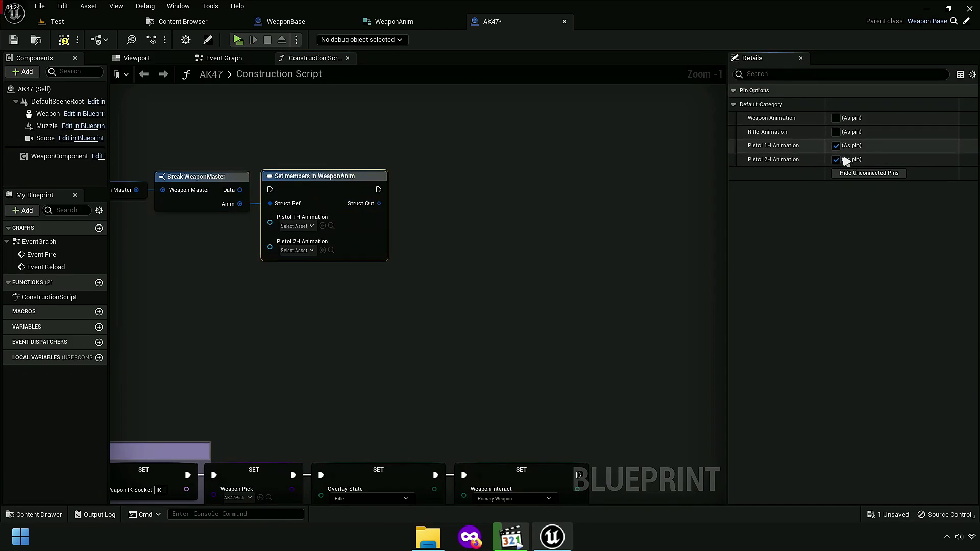
click(836, 159)
click(836, 145)
click(836, 118)
click(835, 132)
click(836, 145)
click(836, 159)
scroll(347, 303, down, 3)
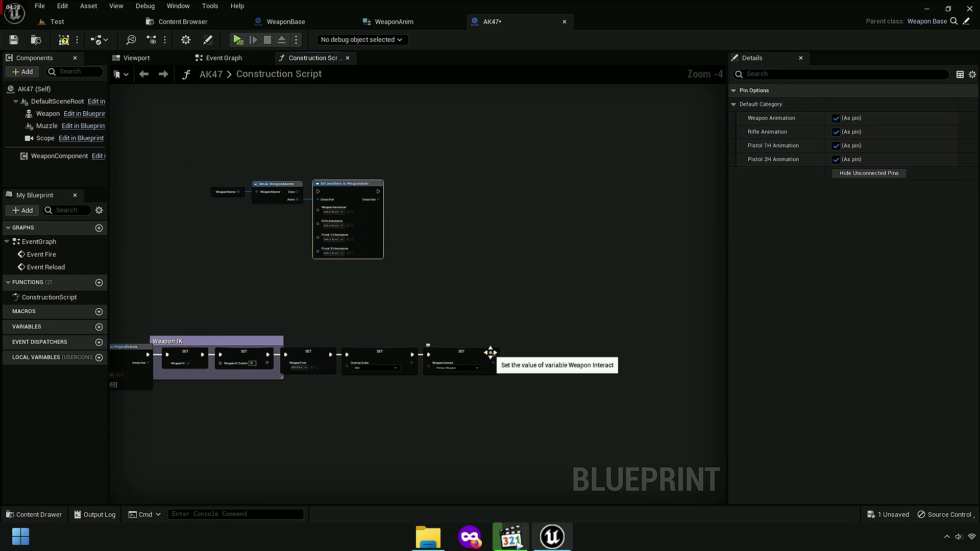
Step: Run Set members after the Weapon Interact setter, comment the nodes 'Test', and Save All
drag(494, 354, 325, 194)
drag(206, 162, 370, 218)
text(c)
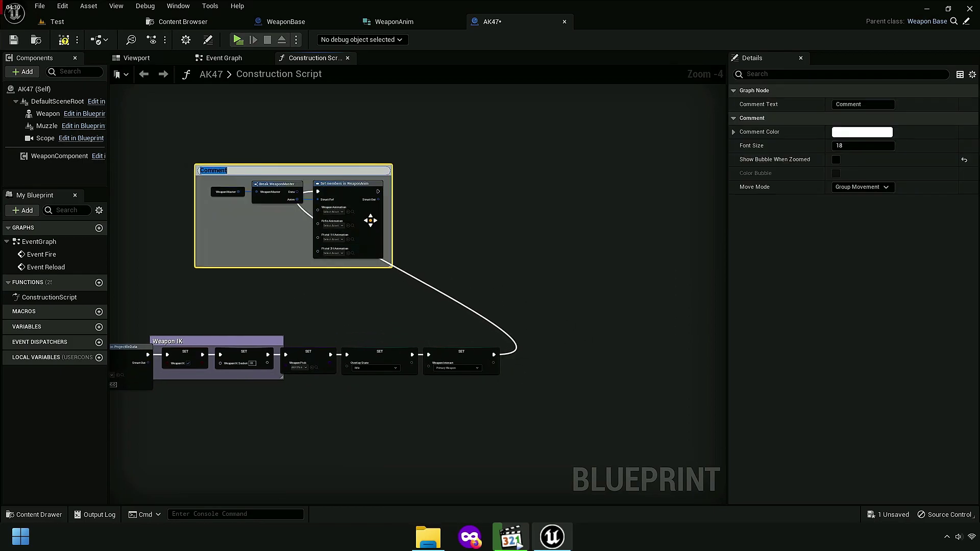
text(T)
text(st)
click(176, 225)
scroll(224, 173, up, 5)
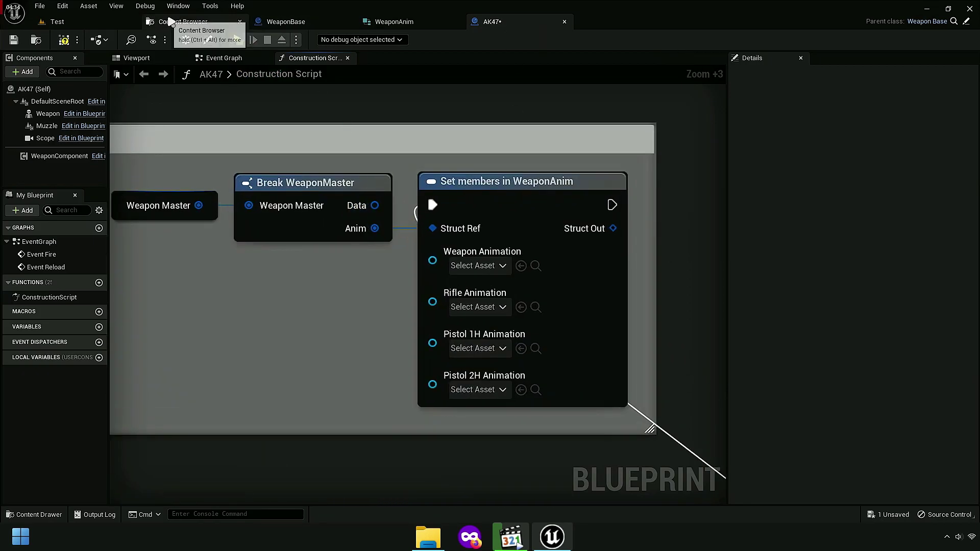
click(176, 22)
click(103, 38)
click(292, 24)
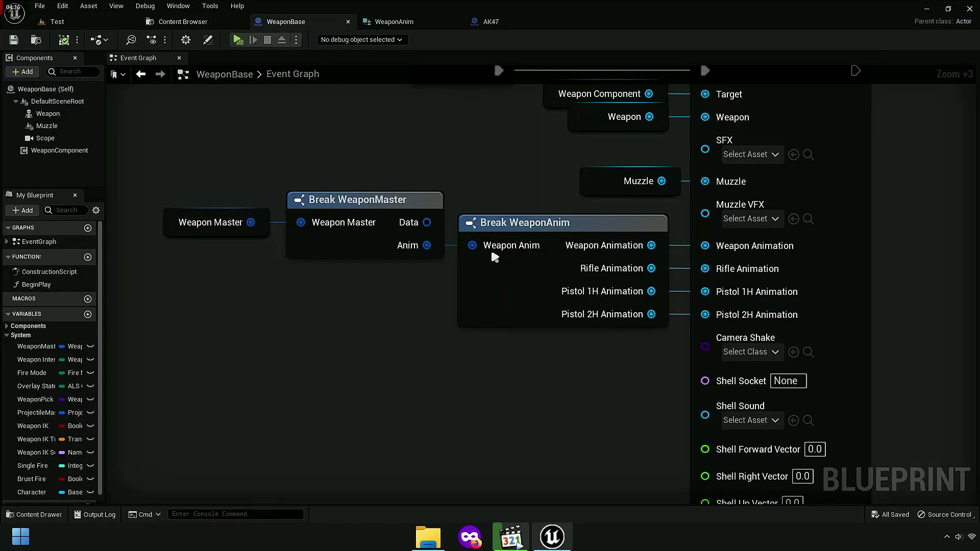
Step: Locate the Rifle_Fire2_Montage asset and copy its name
scroll(491, 254, down, 7)
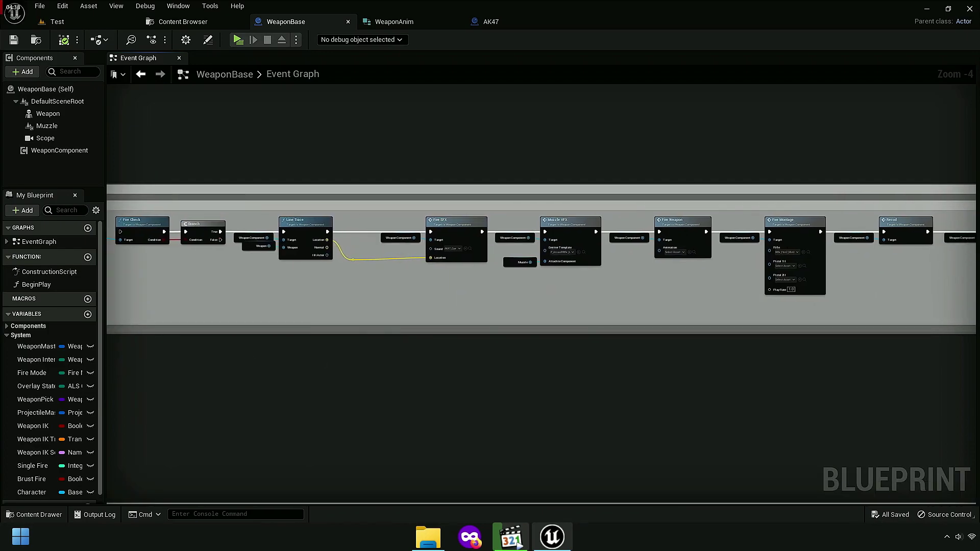
scroll(488, 286, up, 2)
scroll(376, 284, up, 4)
scroll(377, 284, up, 2)
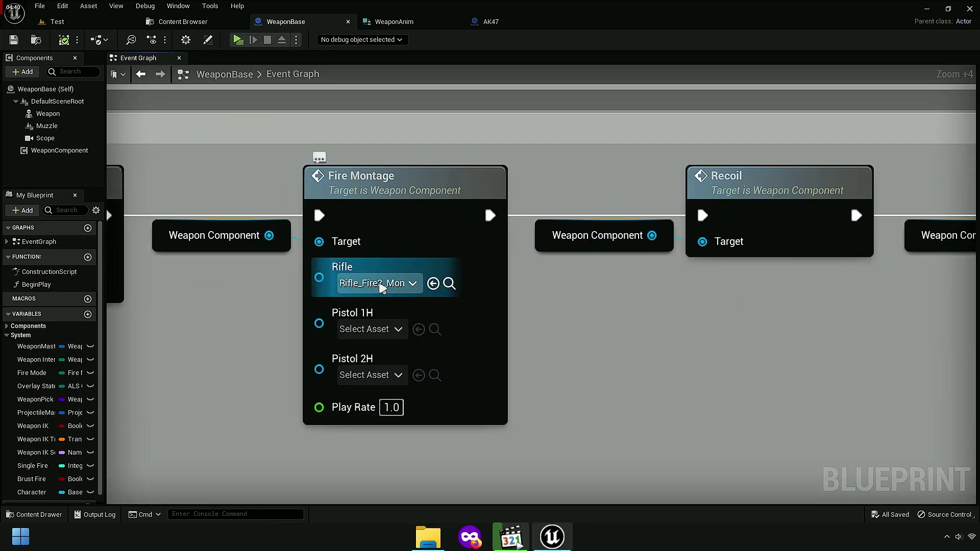
click(449, 283)
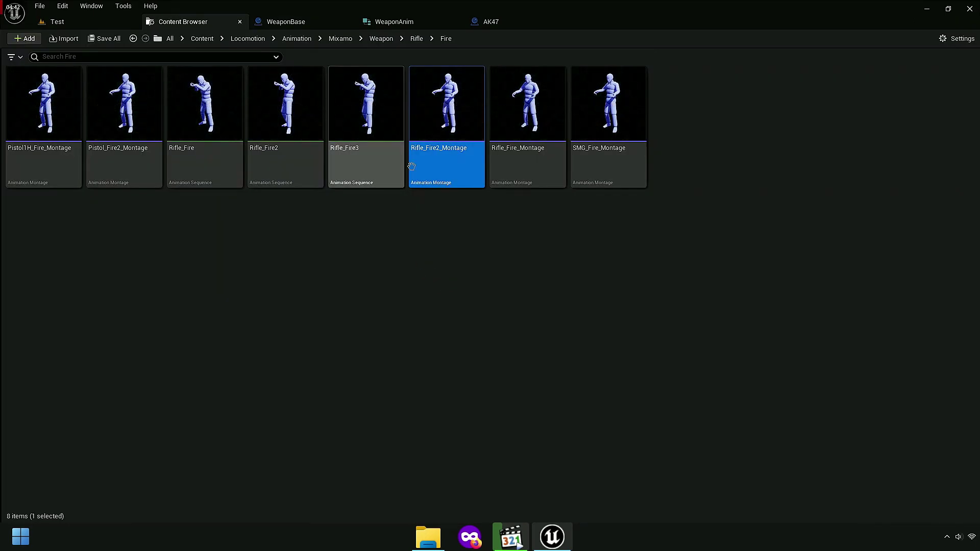
right_click(453, 161)
click(485, 196)
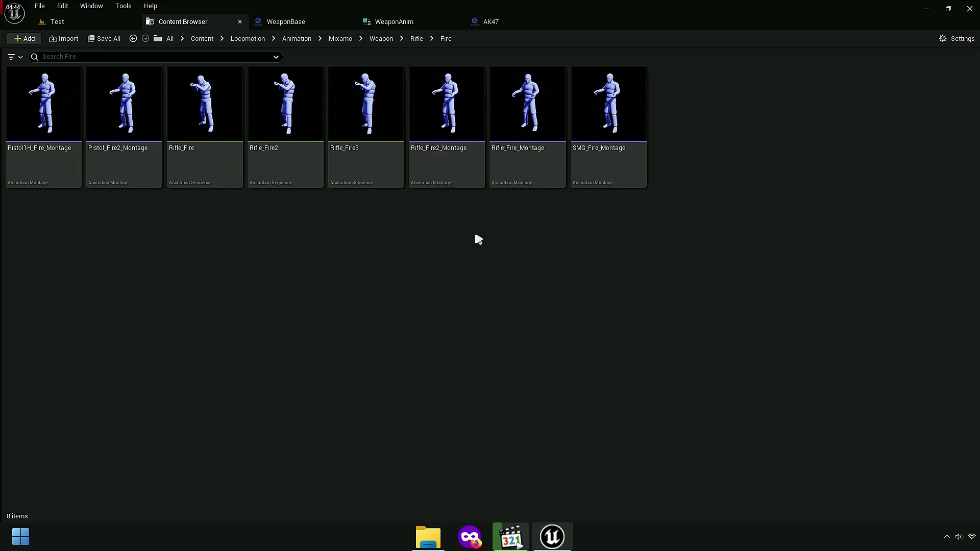
Step: In the AK47 Blueprint, set Rifle Animation to Rifle_Fire2_Montage by pasting its name
click(500, 26)
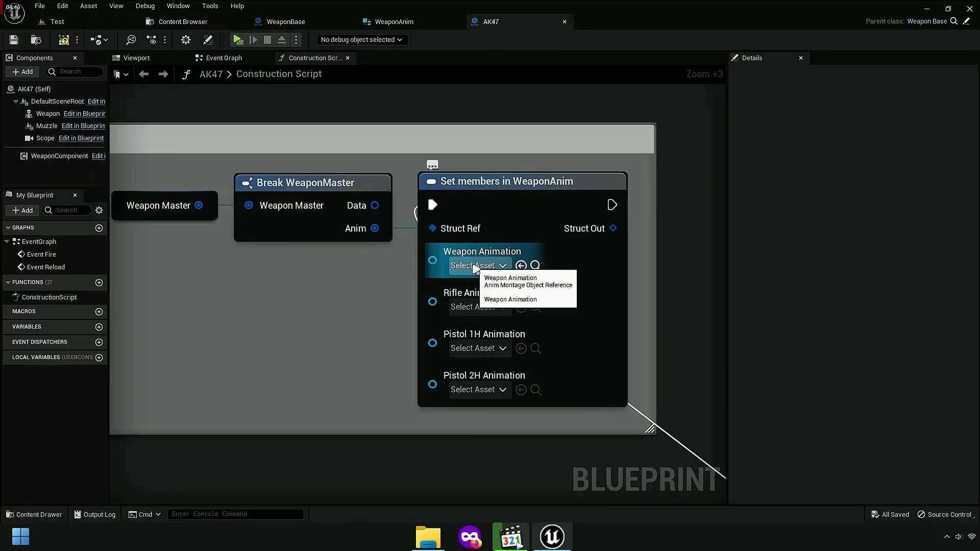
click(477, 307)
text(Rifle_Fire2_Montage)
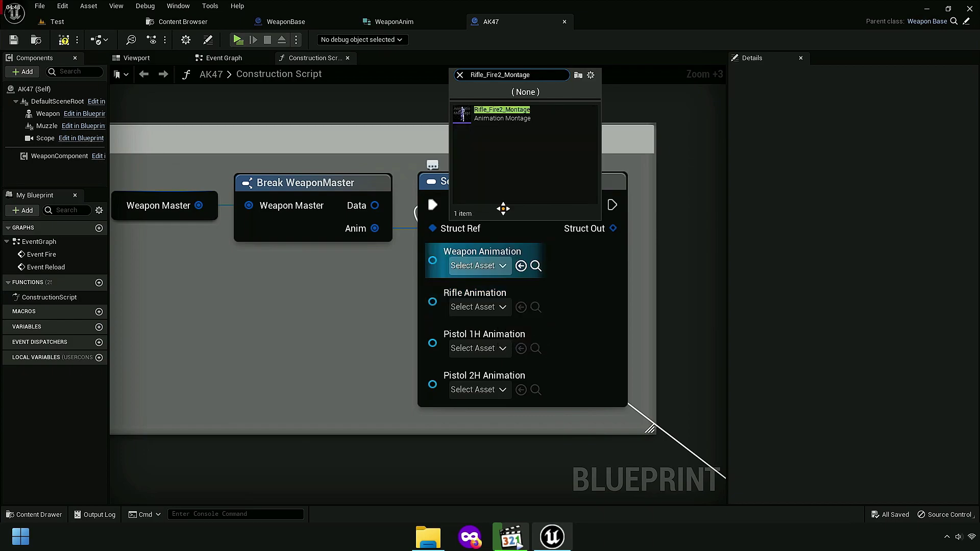
key(Return)
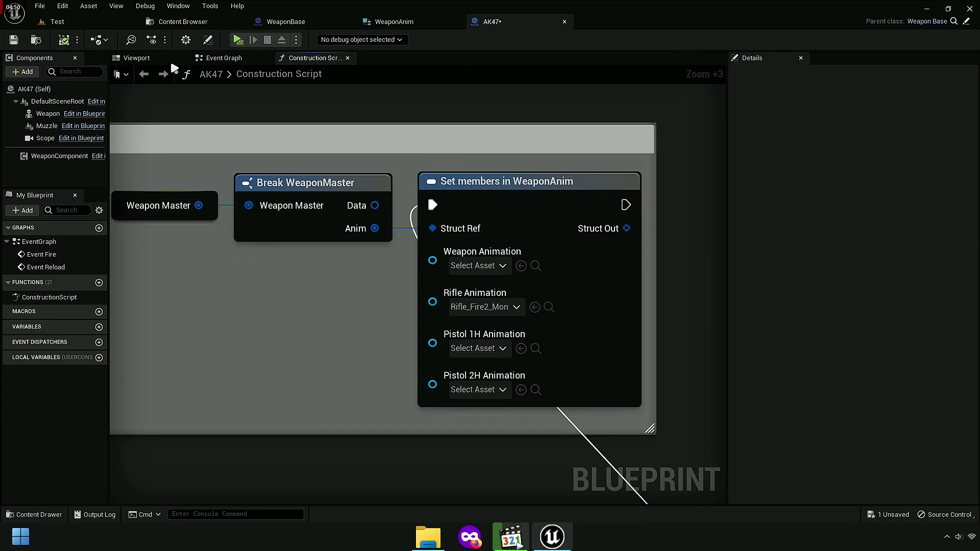
Step: Play the level, pick up the AK47 and fire repeated bursts to drain its ammo
click(238, 38)
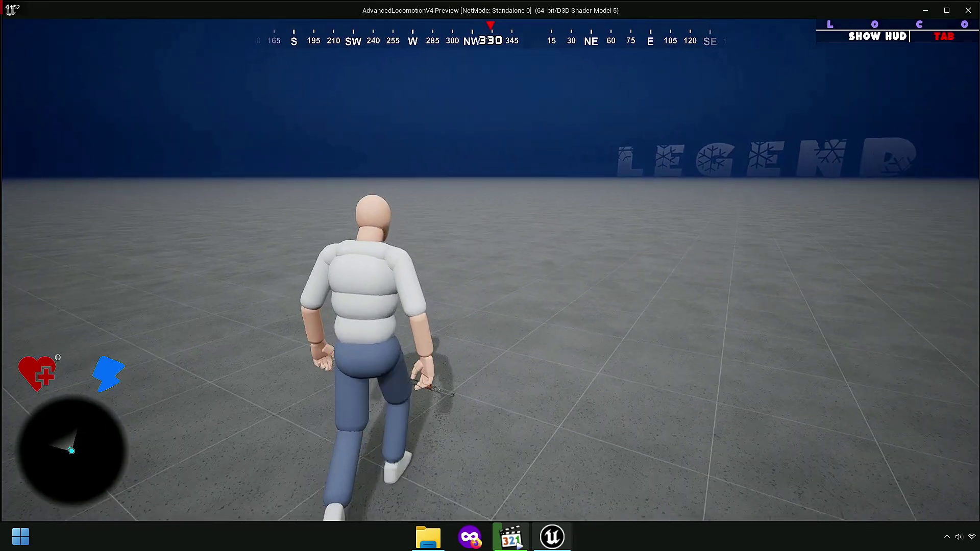
key(e)
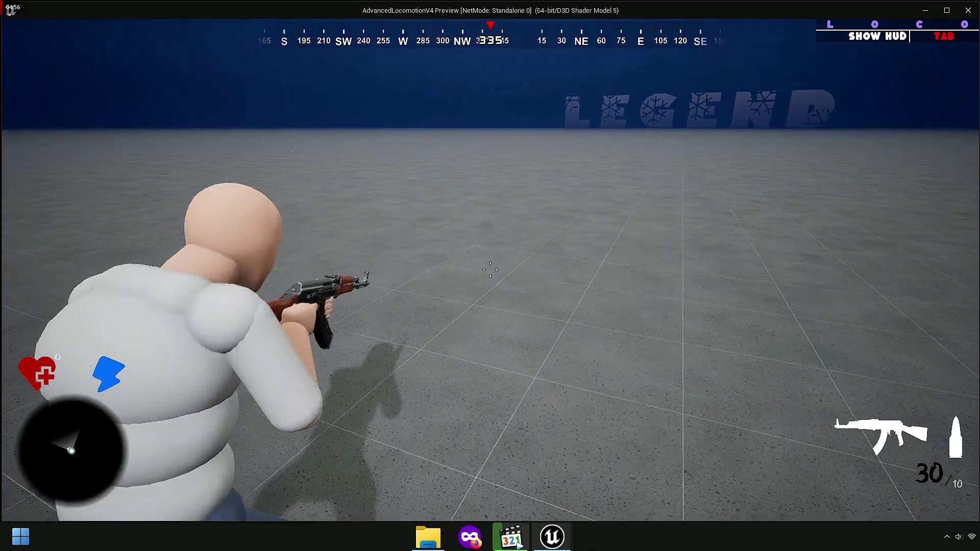
click(490, 273)
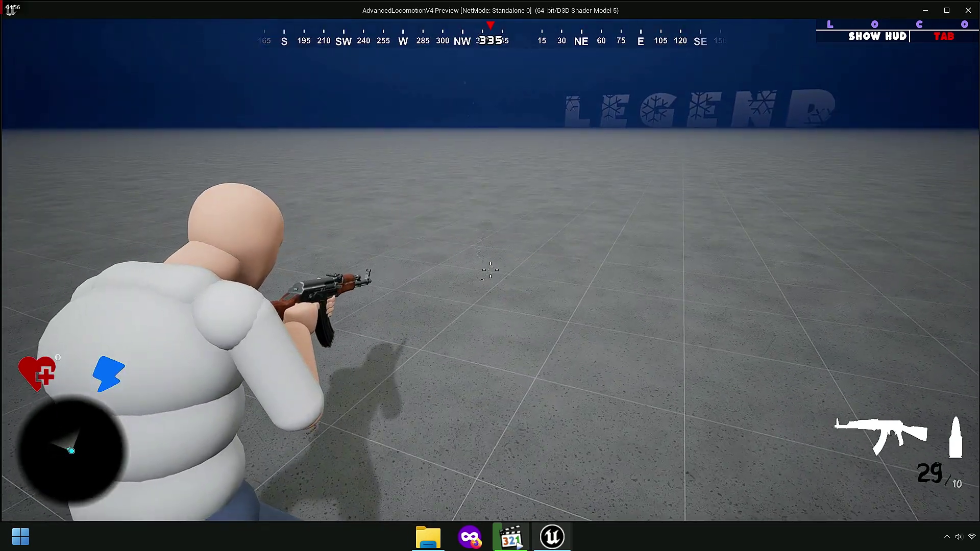
click(489, 273)
click(489, 273)
click(490, 273)
click(490, 273)
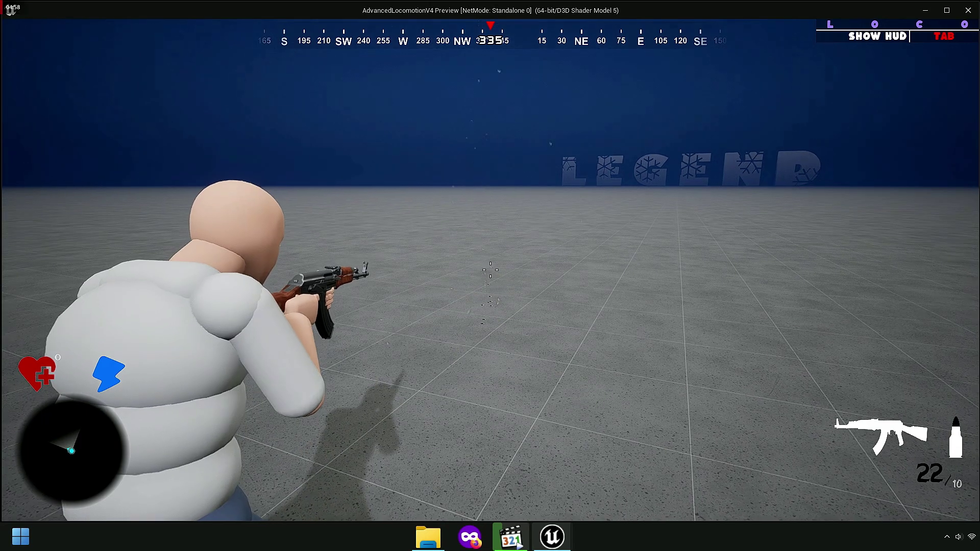
click(490, 273)
click(490, 269)
click(489, 269)
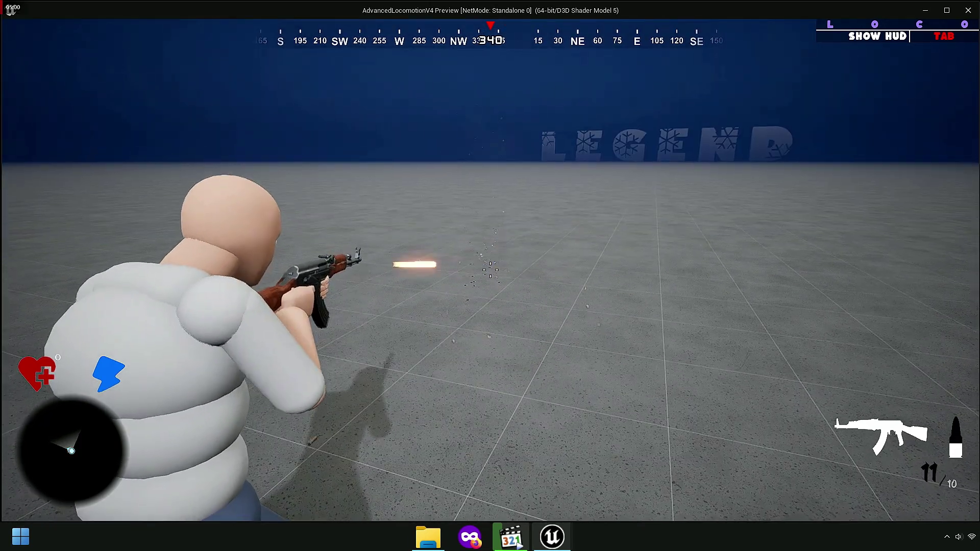
click(490, 270)
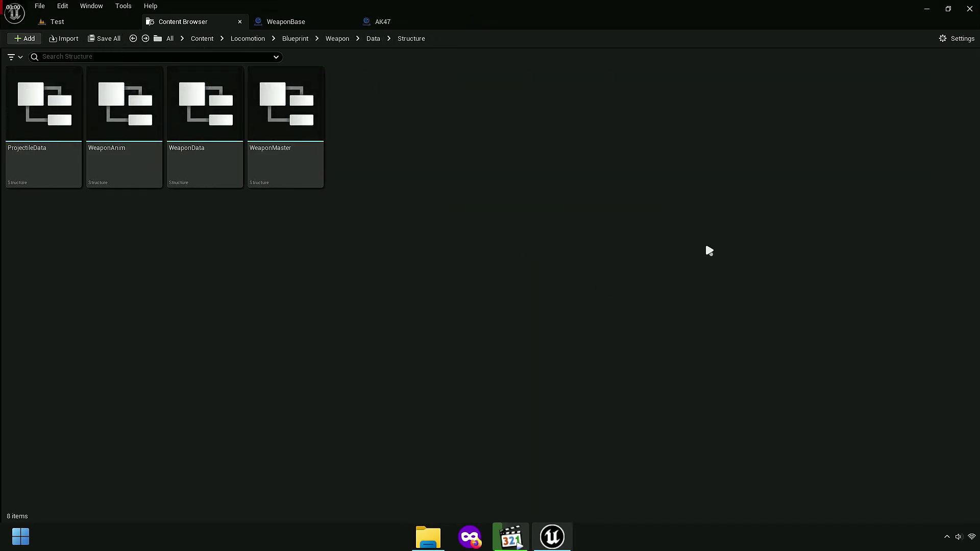
Step: Create a DELETE folder and move ProjectileData, WeaponAnim and WeaponMaster into it
right_click(419, 171)
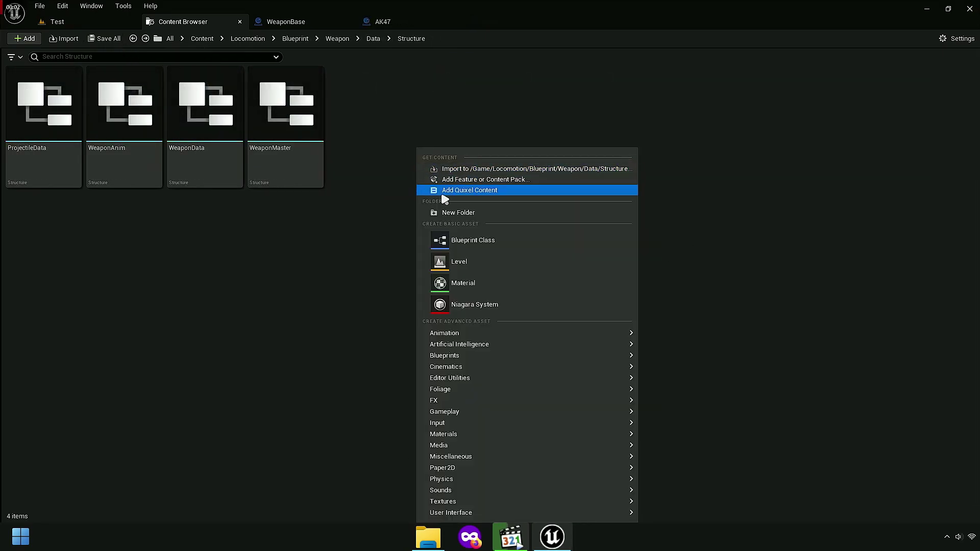
click(443, 191)
text(DELETE)
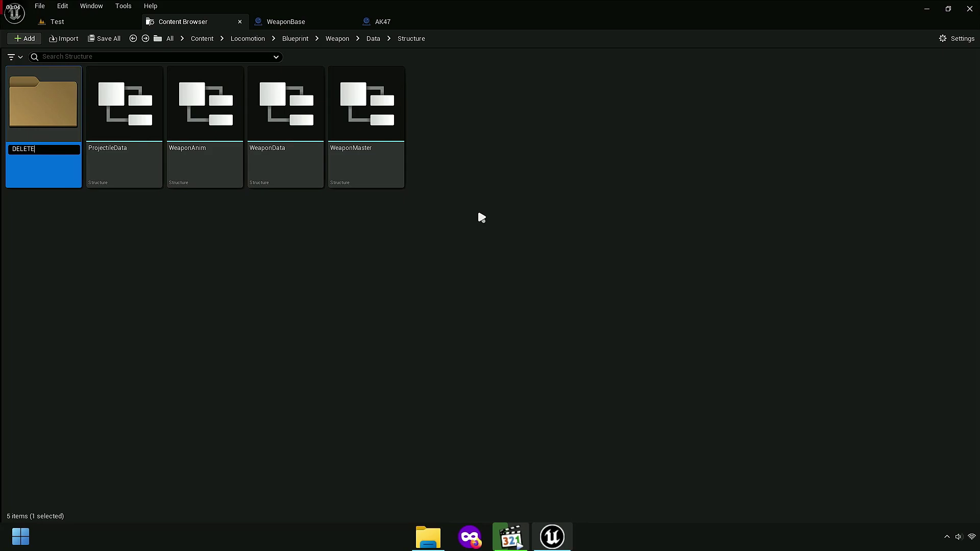
drag(124, 169, 60, 148)
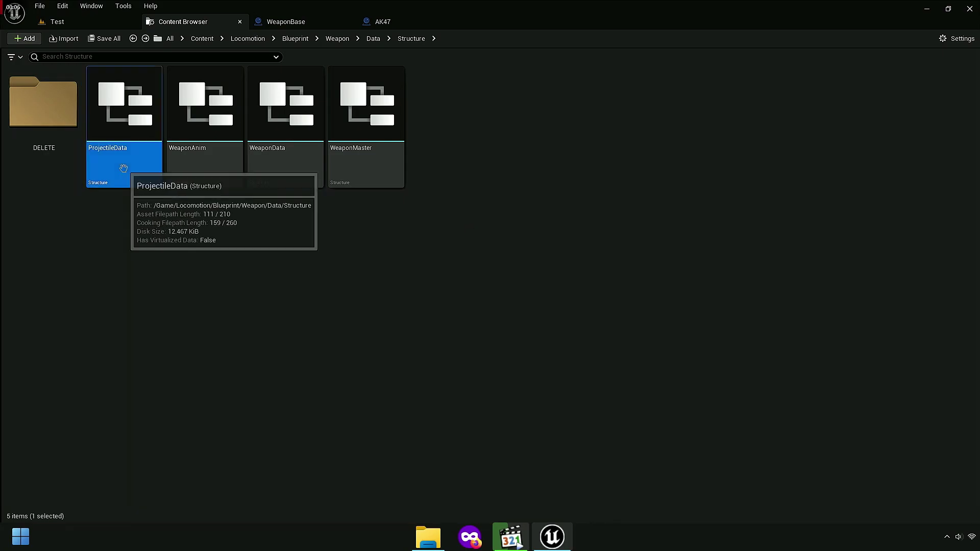
click(61, 148)
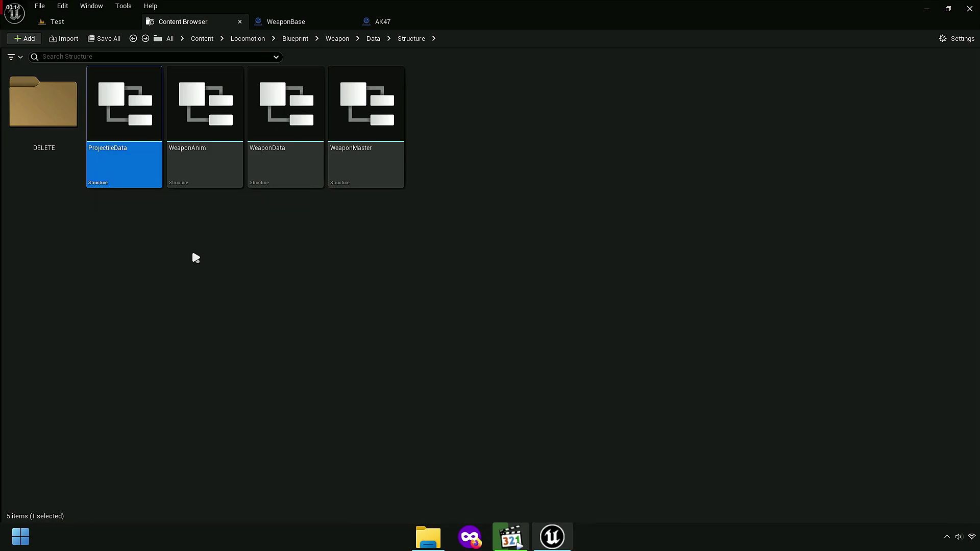
drag(122, 153, 46, 130)
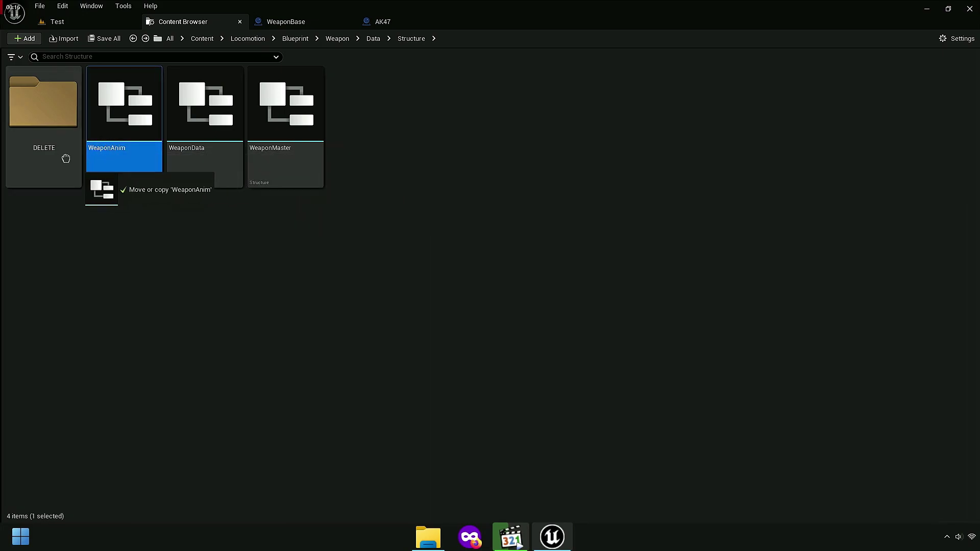
click(77, 148)
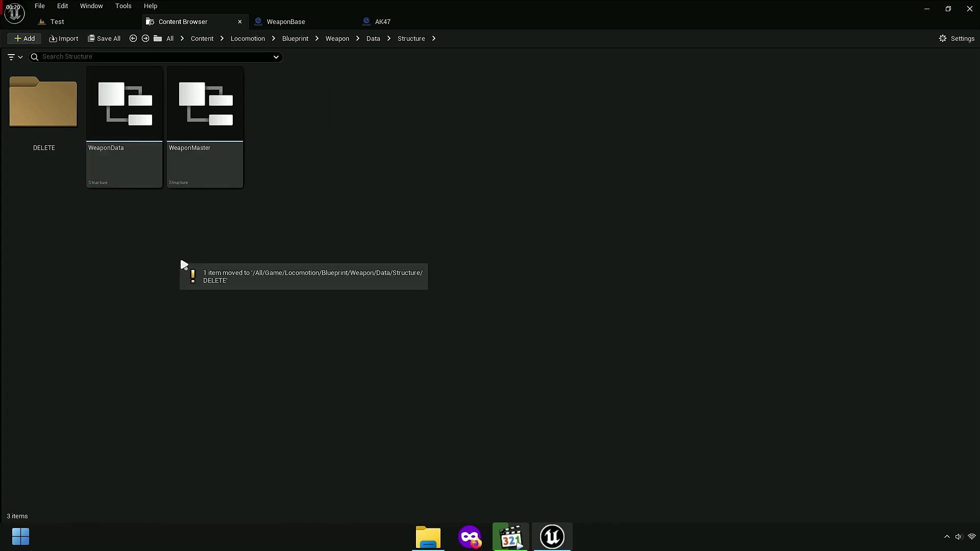
click(201, 168)
drag(201, 168, 48, 145)
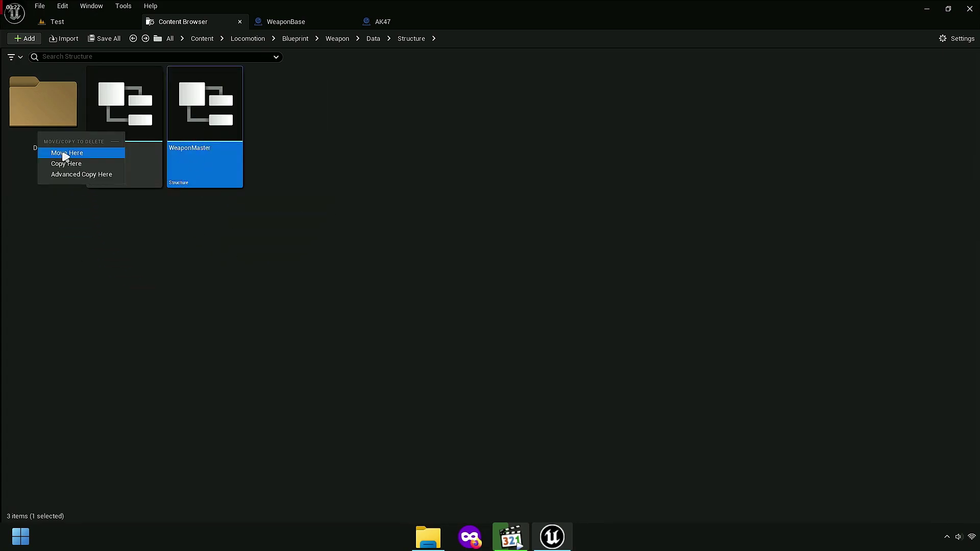
click(53, 156)
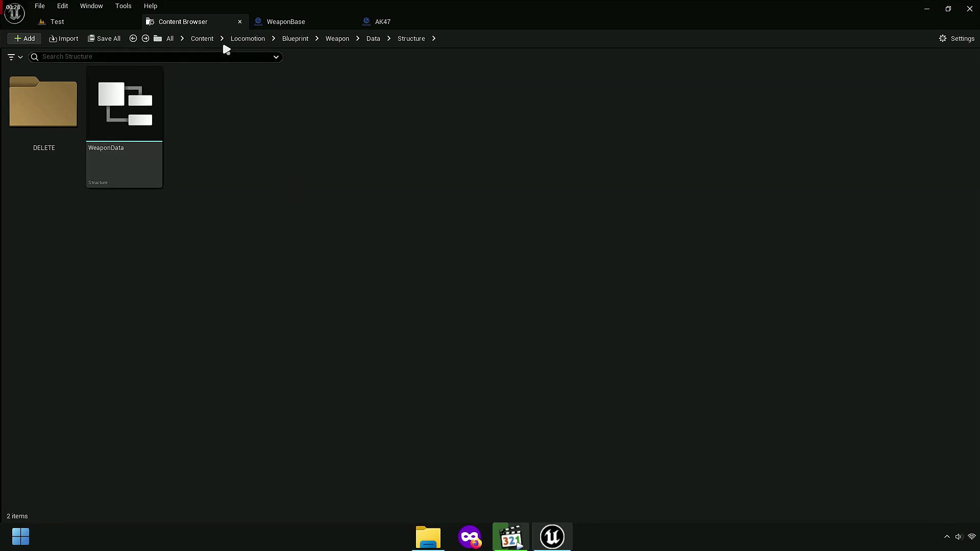
Step: Fix up redirectors in the Locomotion folder, then return to Structure and select WeaponData
click(210, 39)
right_click(49, 122)
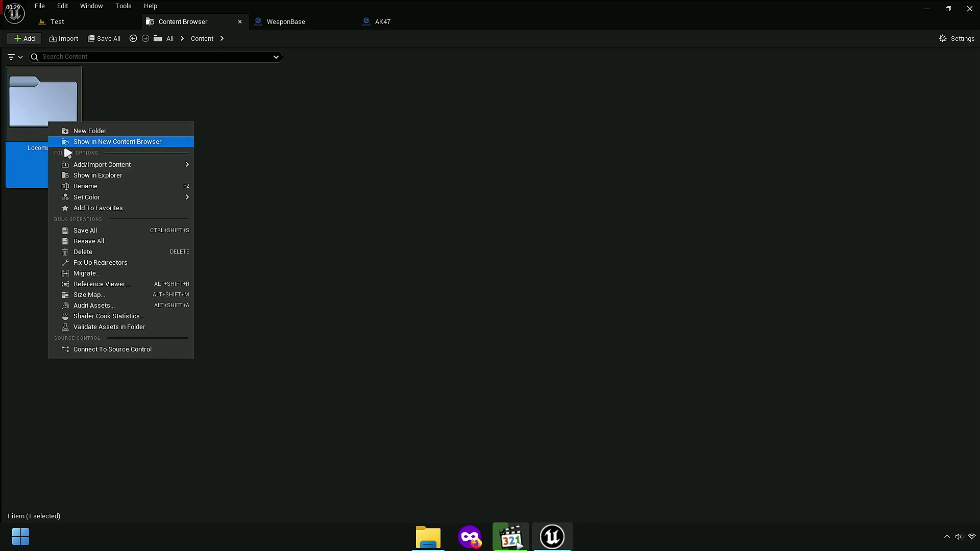
click(101, 263)
click(121, 108)
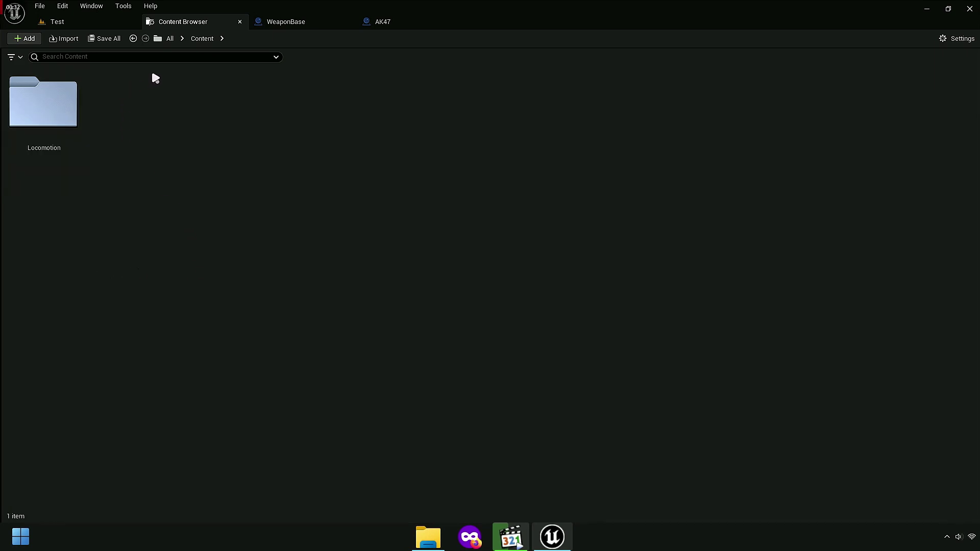
key(alt+Left)
click(135, 166)
Step: Open the WeaponData structure for editing and close the AK47 Blueprint
click(481, 249)
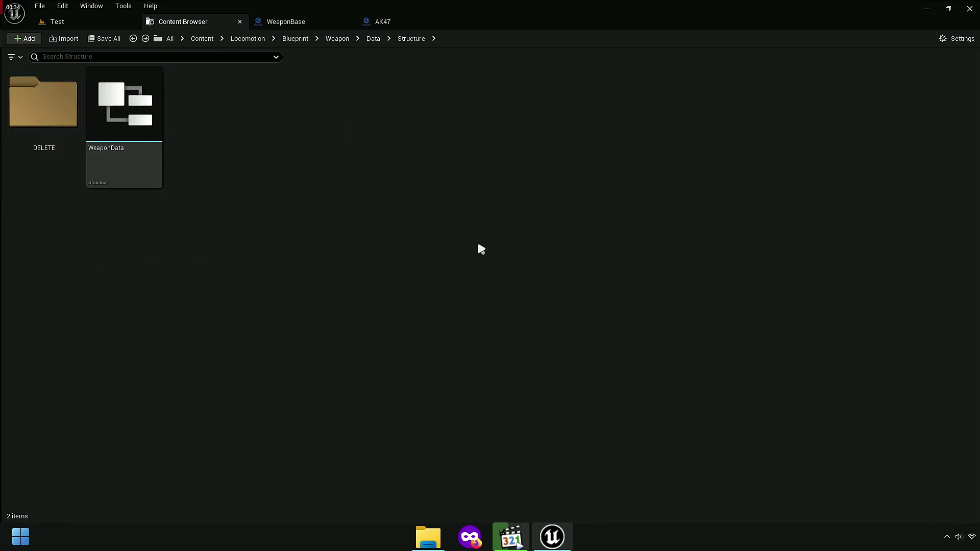
click(144, 173)
double_click(134, 161)
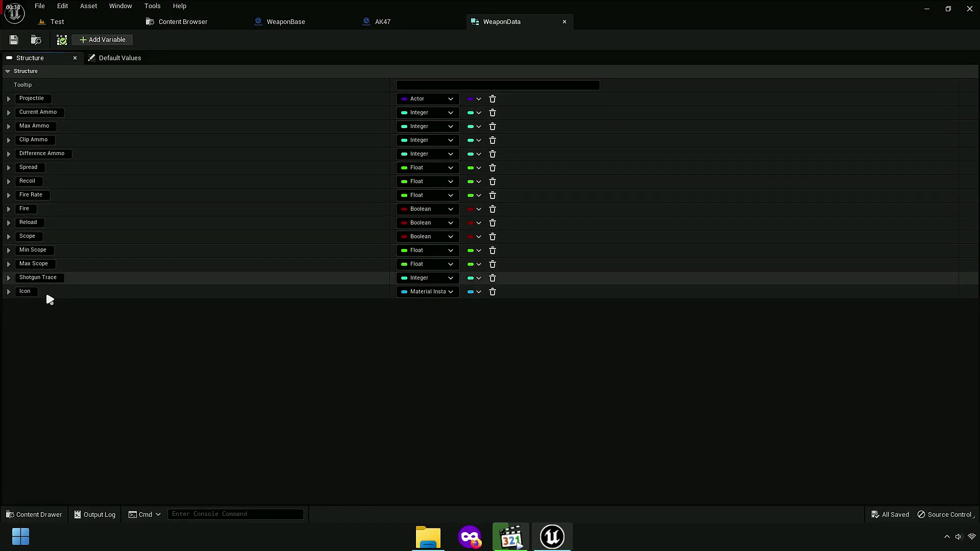
click(408, 23)
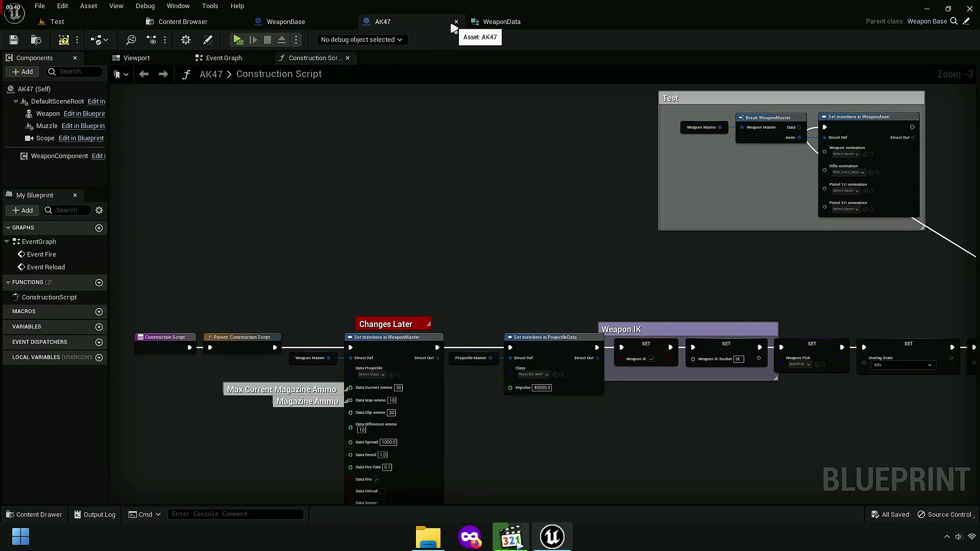
click(456, 21)
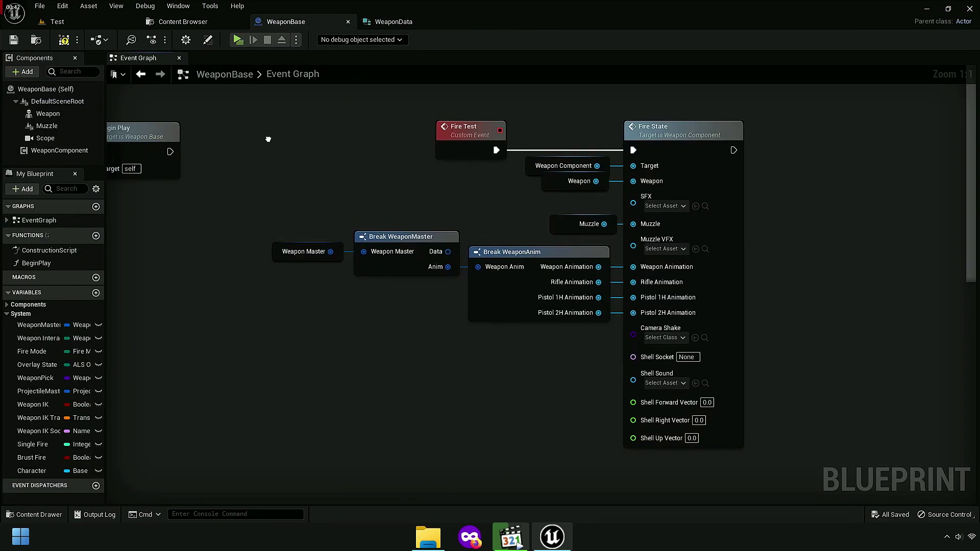
Step: Delete the Weapon Master and both Break nodes from WeaponBase's Event Graph
right_drag(266, 138, 290, 214)
right_drag(345, 201, 390, 270)
drag(301, 260, 602, 186)
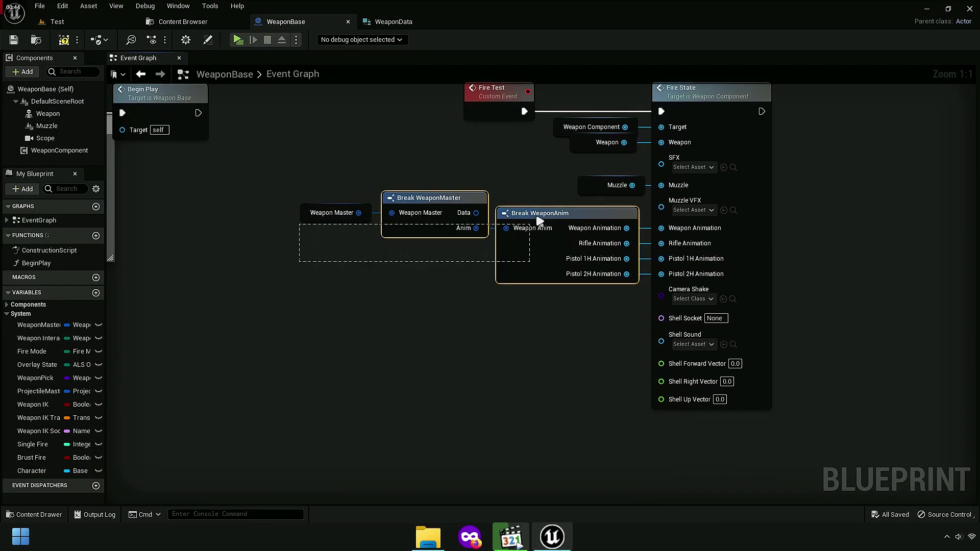
right_click(558, 219)
click(587, 236)
scroll(388, 199, down, 3)
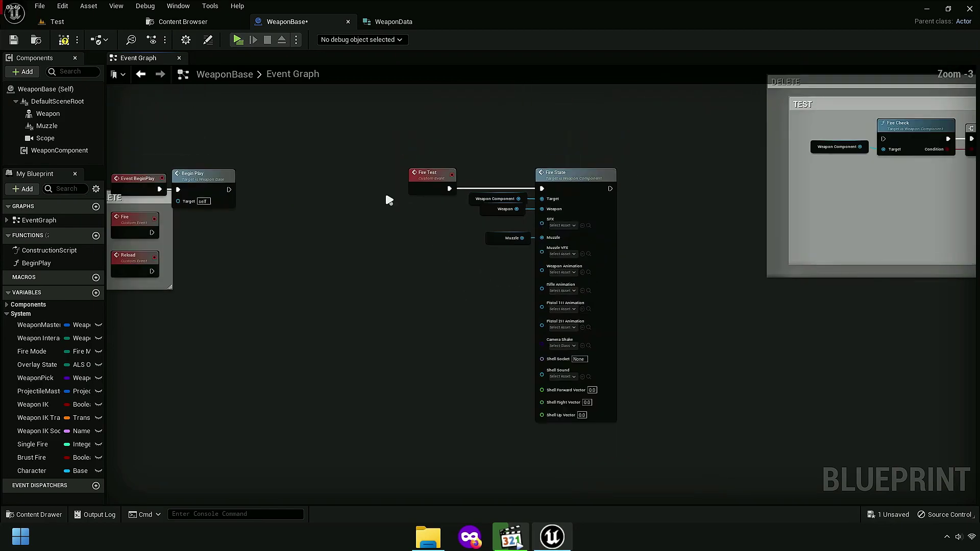
click(179, 58)
double_click(41, 220)
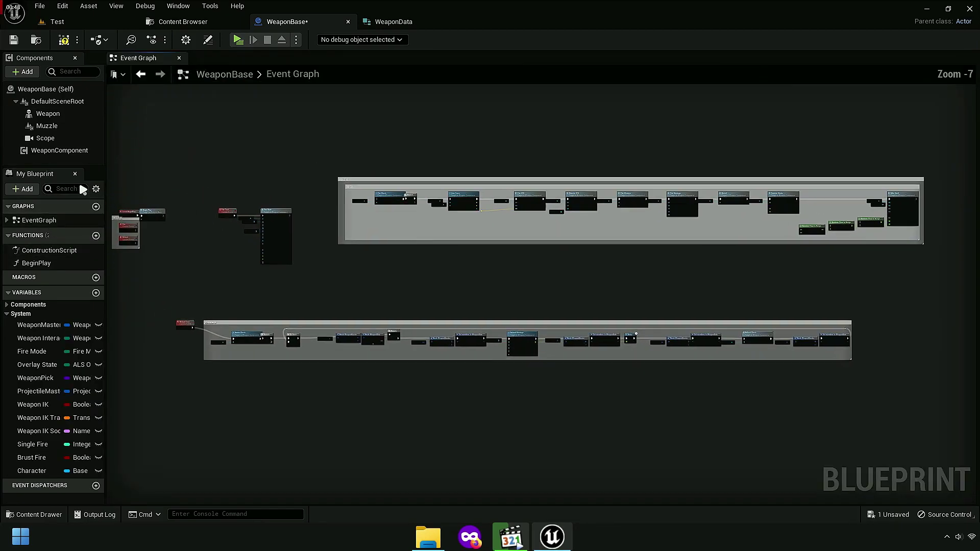
drag(84, 166, 85, 158)
right_drag(284, 241, 454, 218)
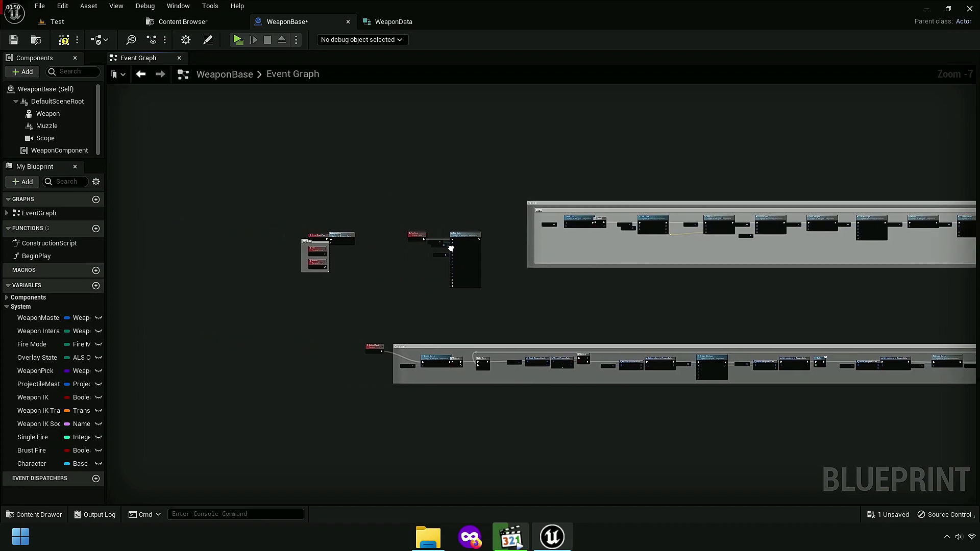
Step: Find the WeaponMaster variable and check its type, leaving it as Weapon Master
text(wea)
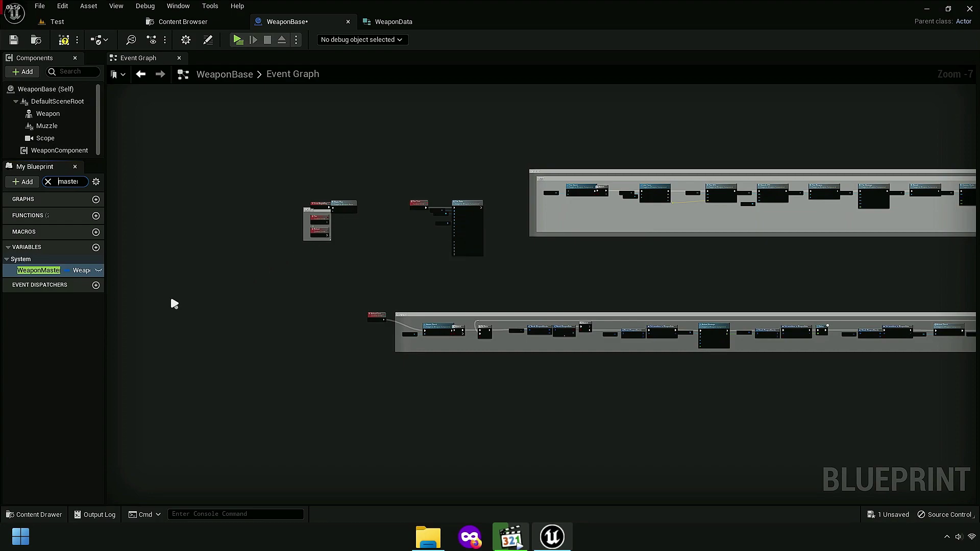
drag(109, 296, 227, 292)
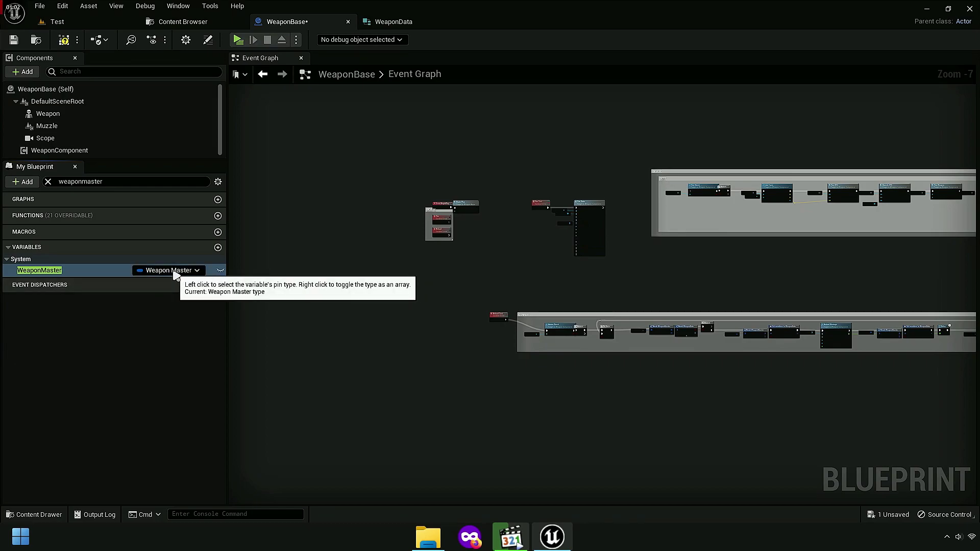
click(171, 272)
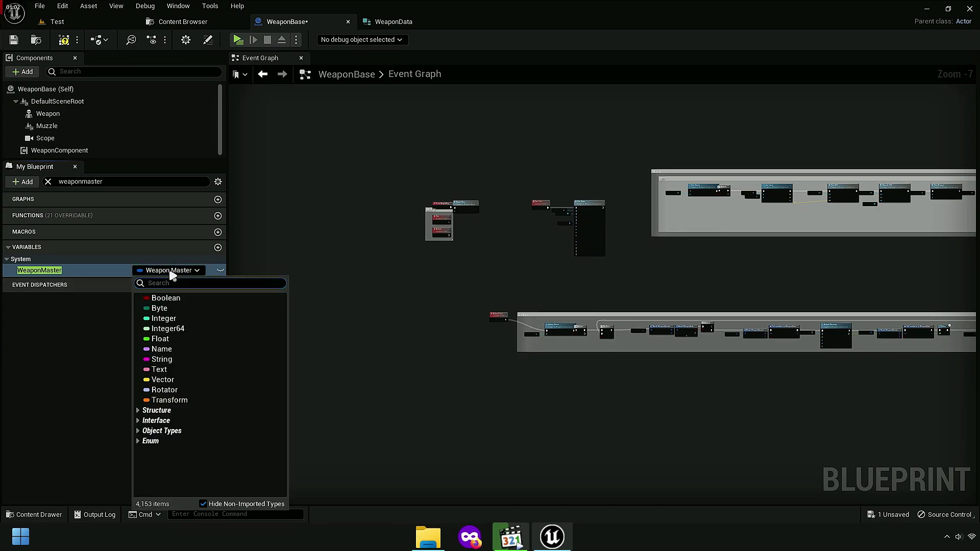
click(87, 336)
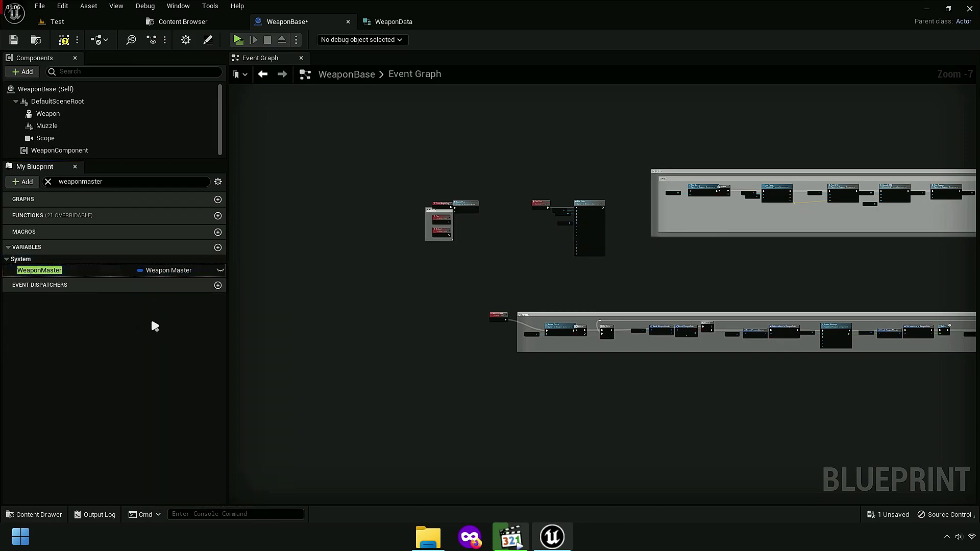
click(79, 270)
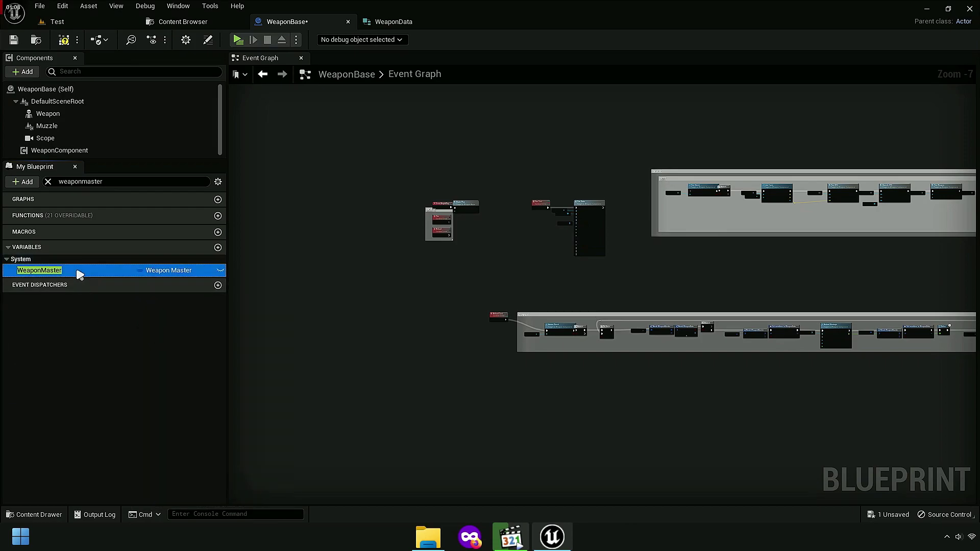
drag(228, 271, 179, 271)
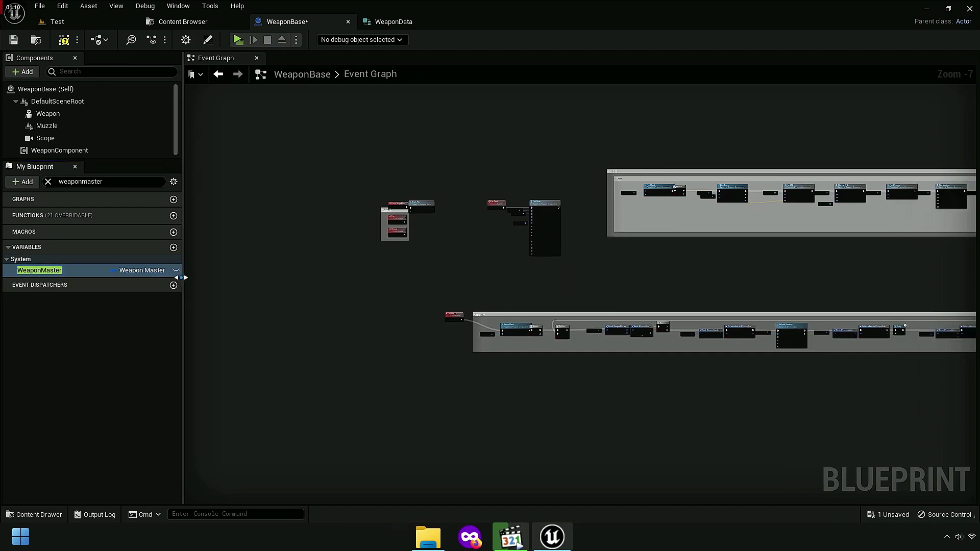
Step: Rename the WeaponMaster variable to DELETE, then compile and save WeaponBase
double_click(51, 269)
right_click(50, 269)
click(102, 321)
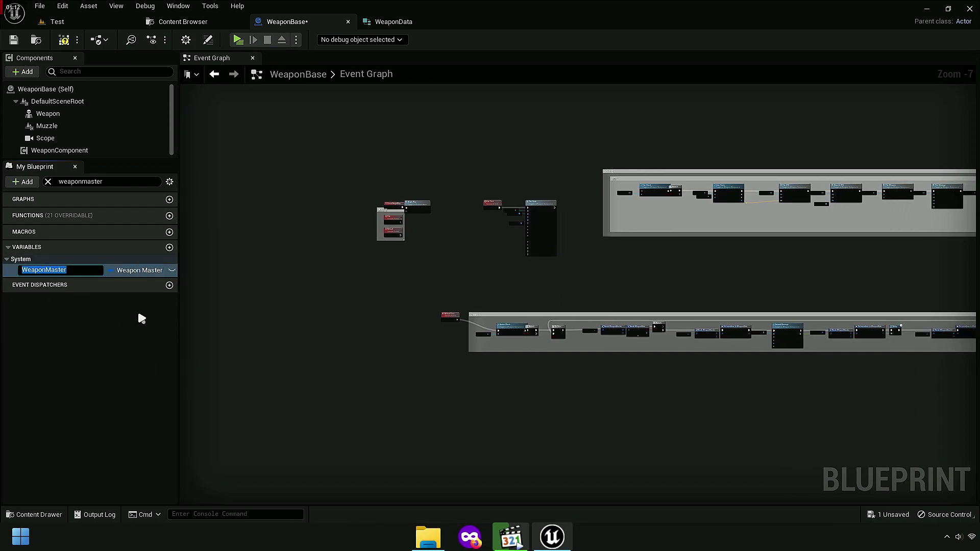
drag(179, 300, 157, 300)
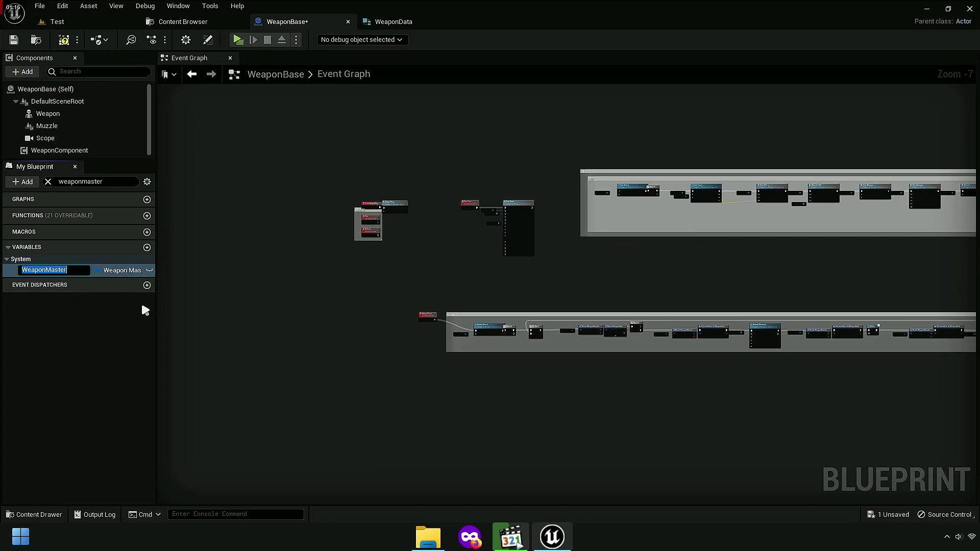
text(D)
text(ELETE)
key(Return)
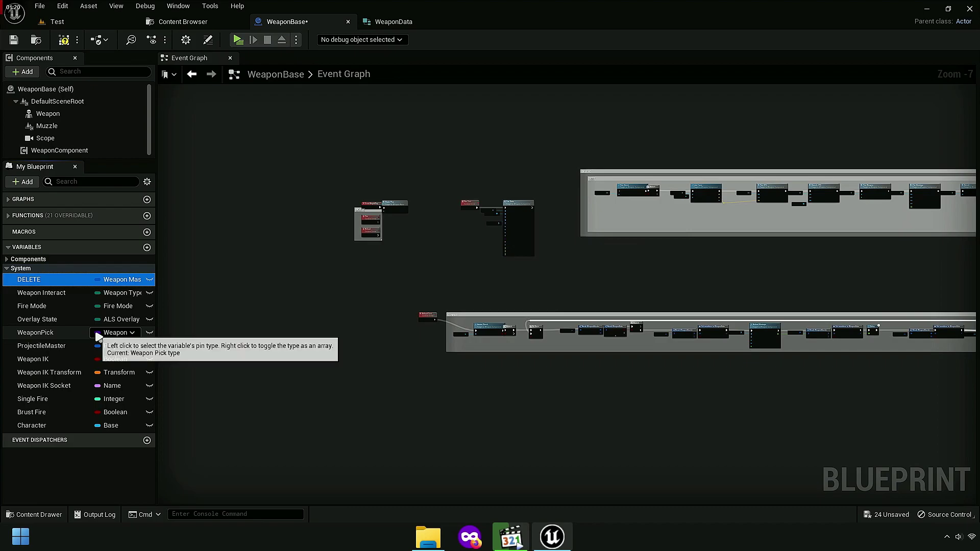
click(13, 42)
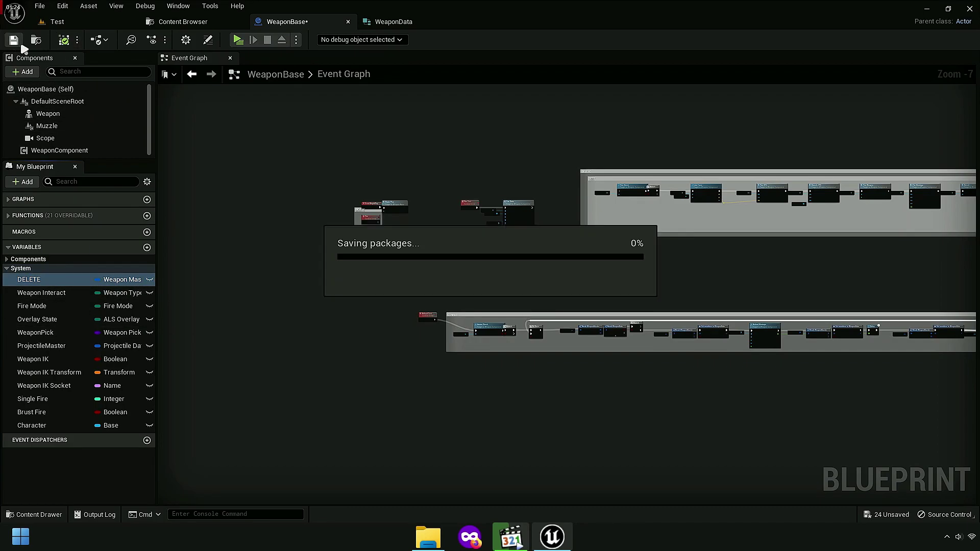
click(158, 22)
Step: Save all, then rename the structure inside the DELETE folder to DELETE
click(113, 40)
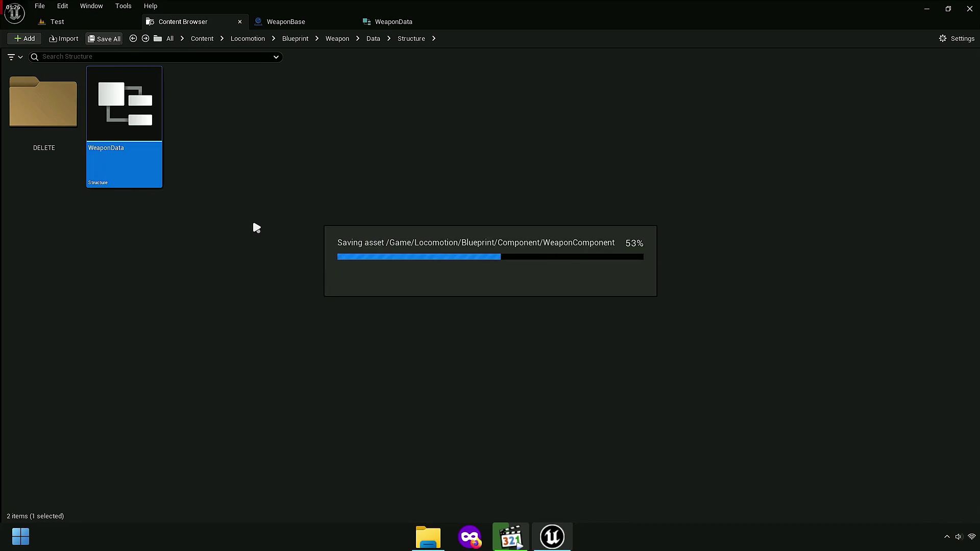
click(30, 153)
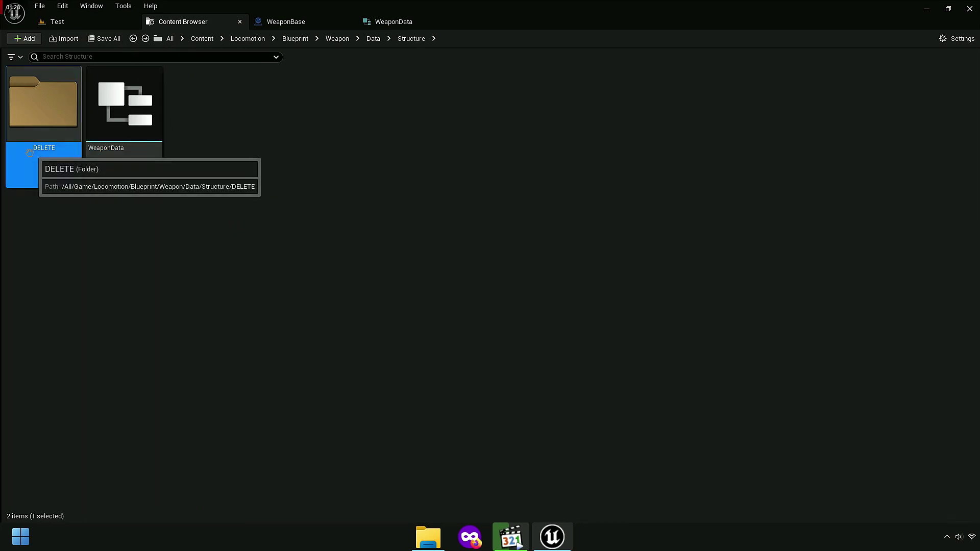
double_click(29, 153)
click(196, 160)
key(F2)
text(DELETE)
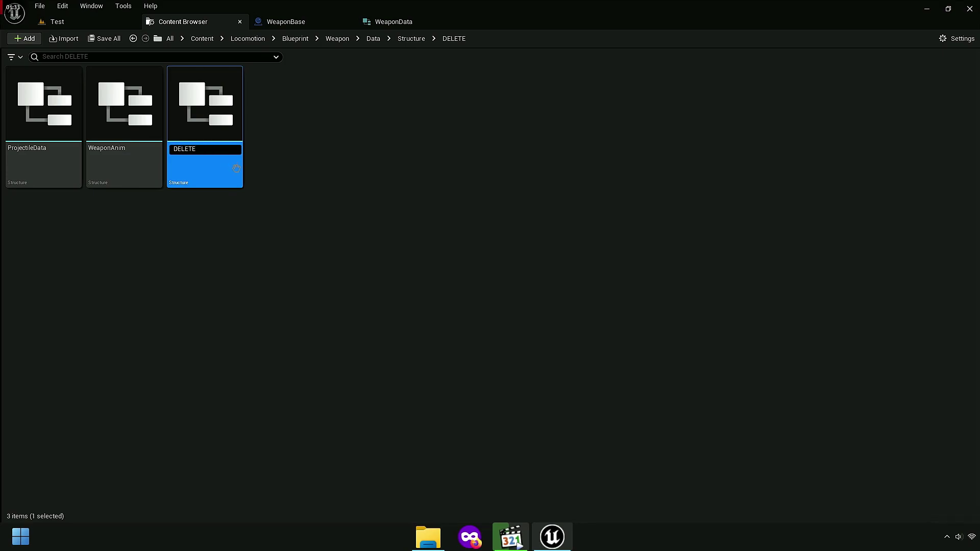
key(ctrl+shift+s)
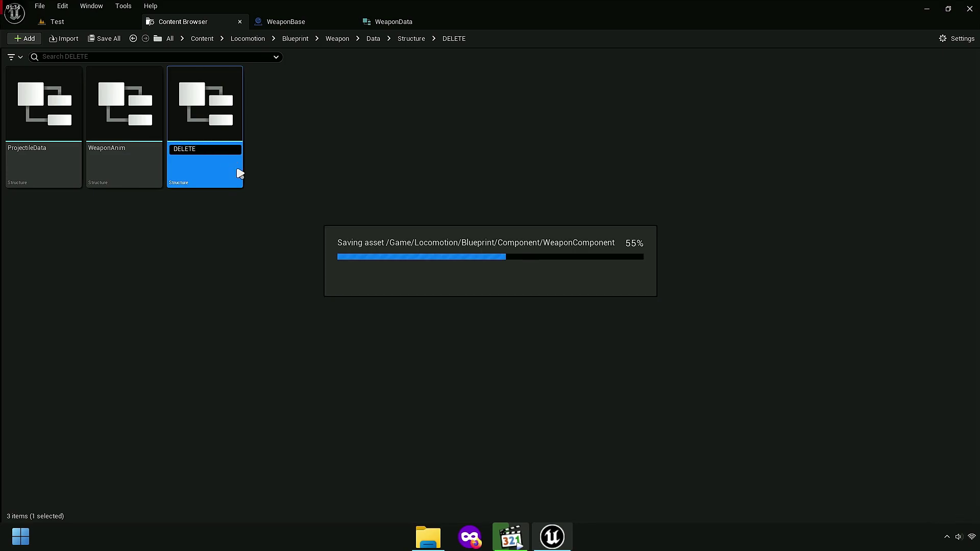
click(302, 155)
Step: Apply a Locomotion folder option, then start renaming WeaponData but leave it unchanged
click(199, 40)
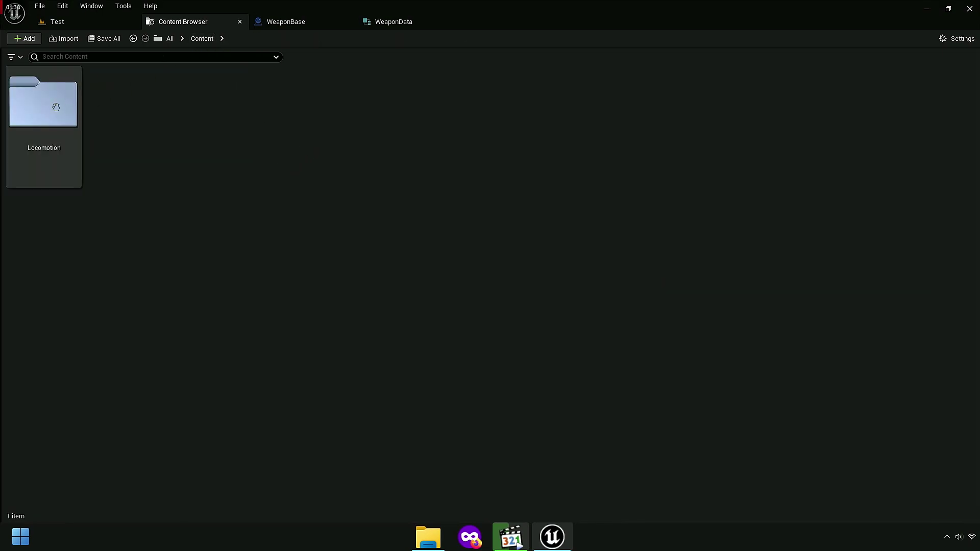
right_click(55, 108)
click(118, 250)
key(alt+Left)
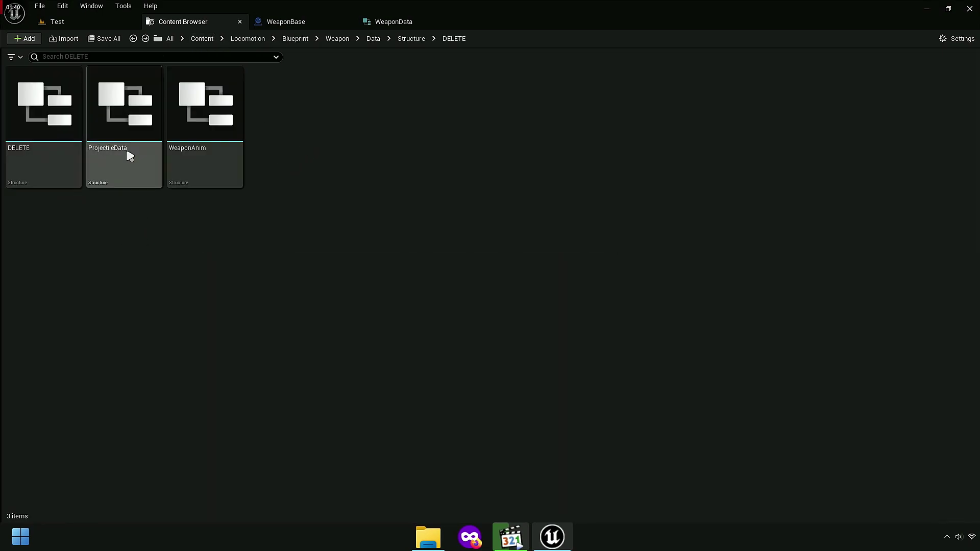
click(416, 38)
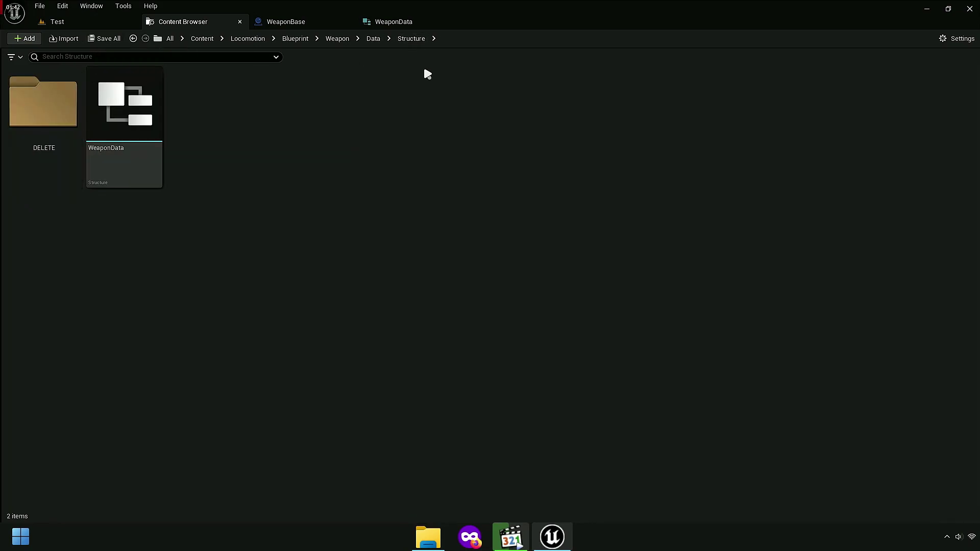
click(136, 163)
key(F2)
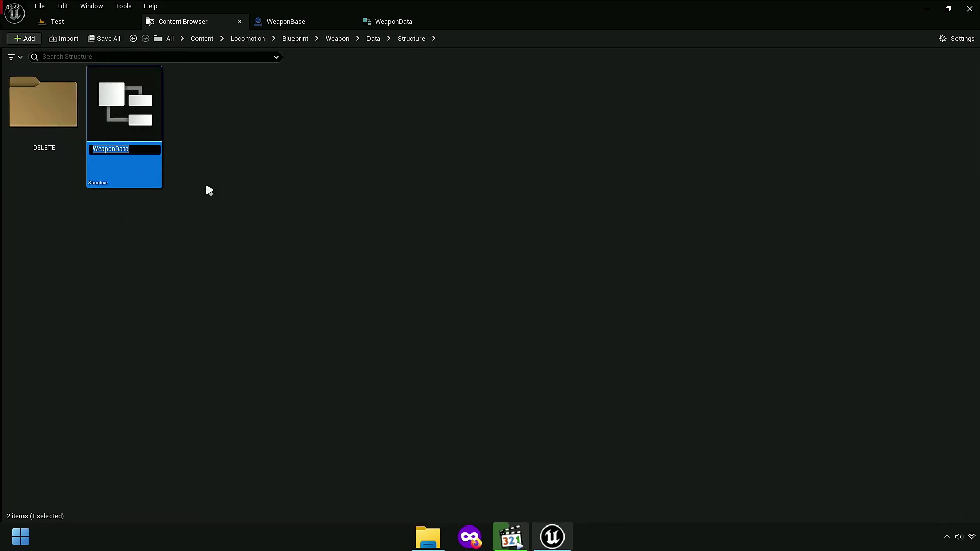
key(End)
key(shift+Left)
key(shift+Left)
key(shift+Left)
key(shift+Left)
click(212, 191)
Step: Inspect WeaponData's fields, then view the BeginPlay and Fire State nodes in WeaponBase
double_click(135, 128)
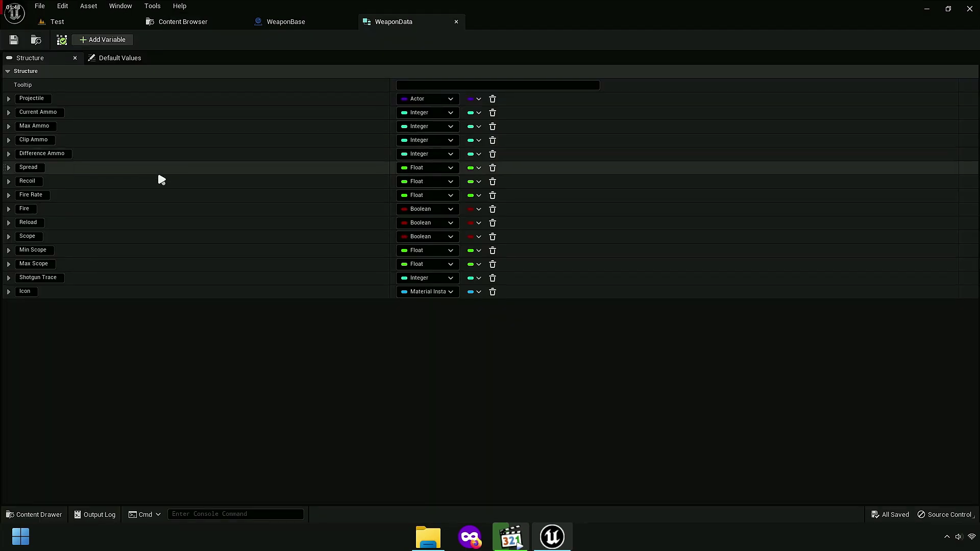
click(456, 24)
scroll(310, 280, up, 3)
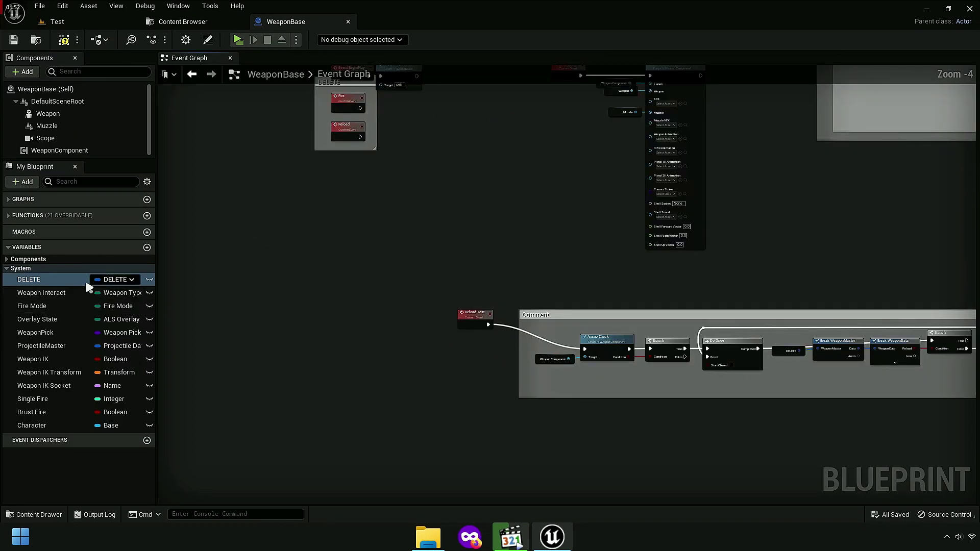
right_drag(384, 231, 236, 276)
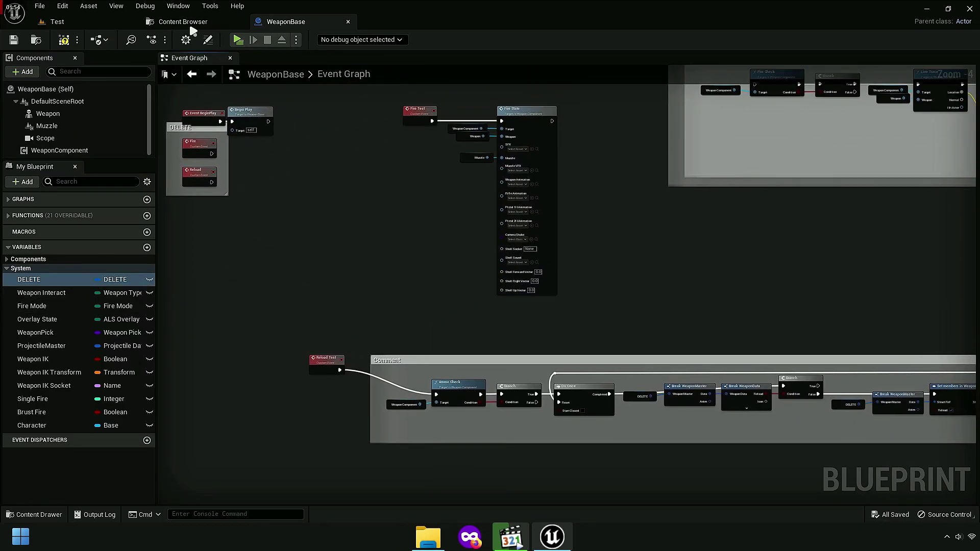
Step: Rename WeaponData to WeaponMaster and save all modified assets
click(190, 23)
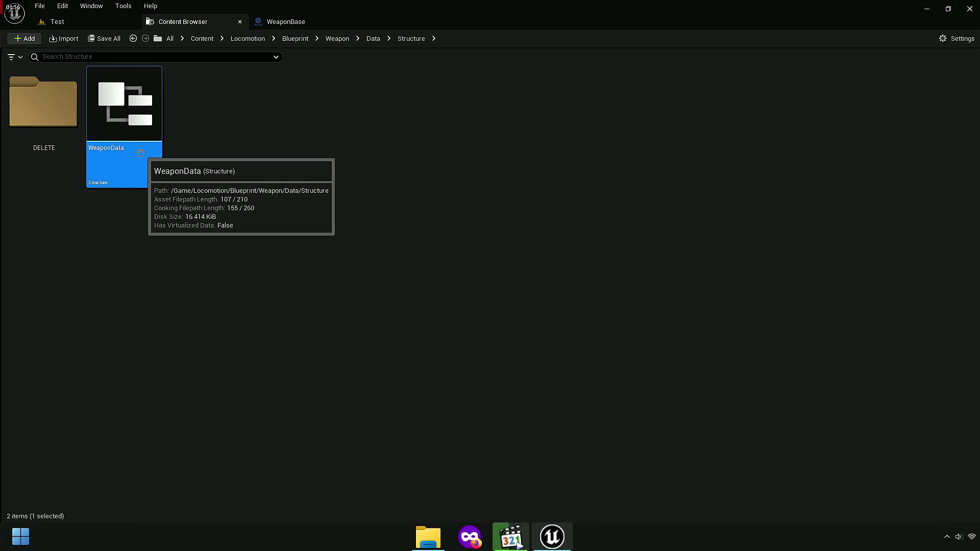
click(124, 149)
drag(115, 150, 178, 149)
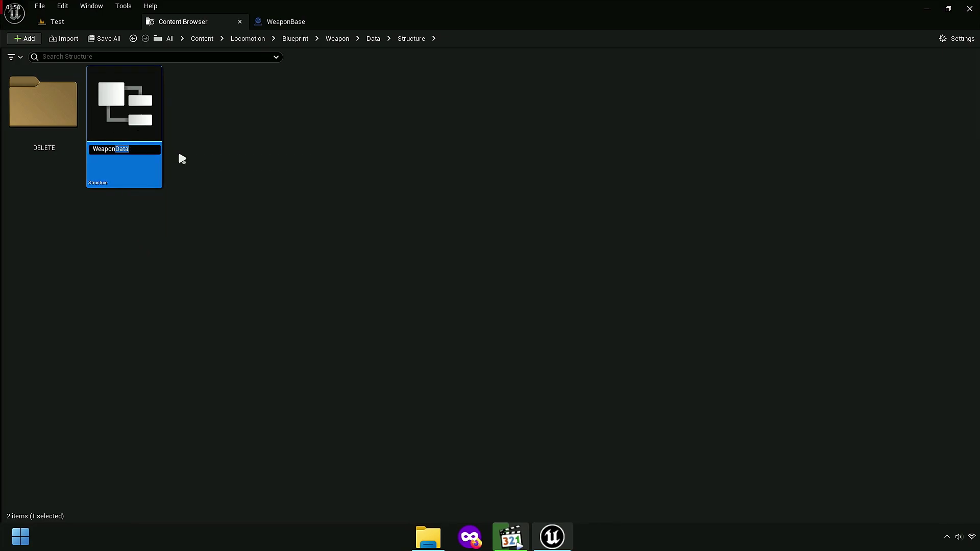
text(Master)
right_click(117, 152)
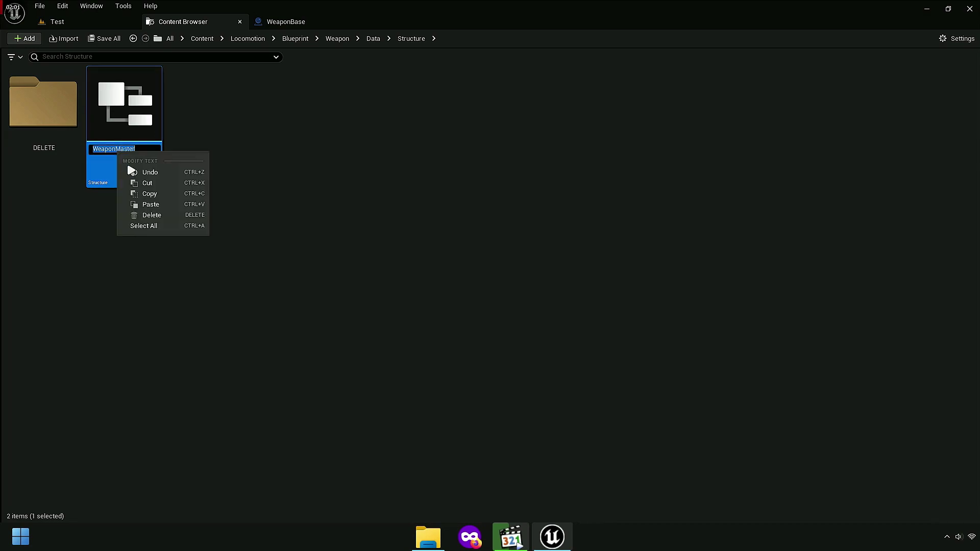
click(153, 198)
click(104, 38)
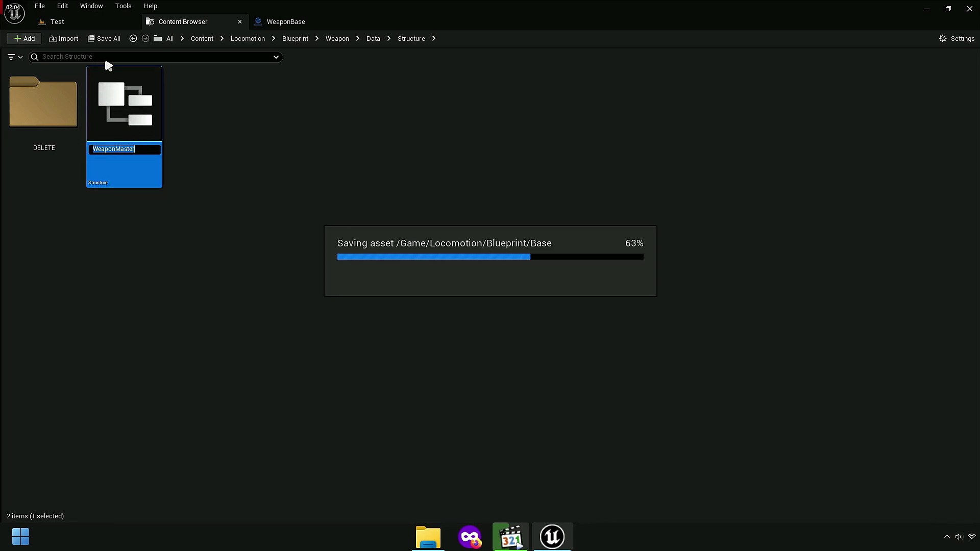
click(246, 109)
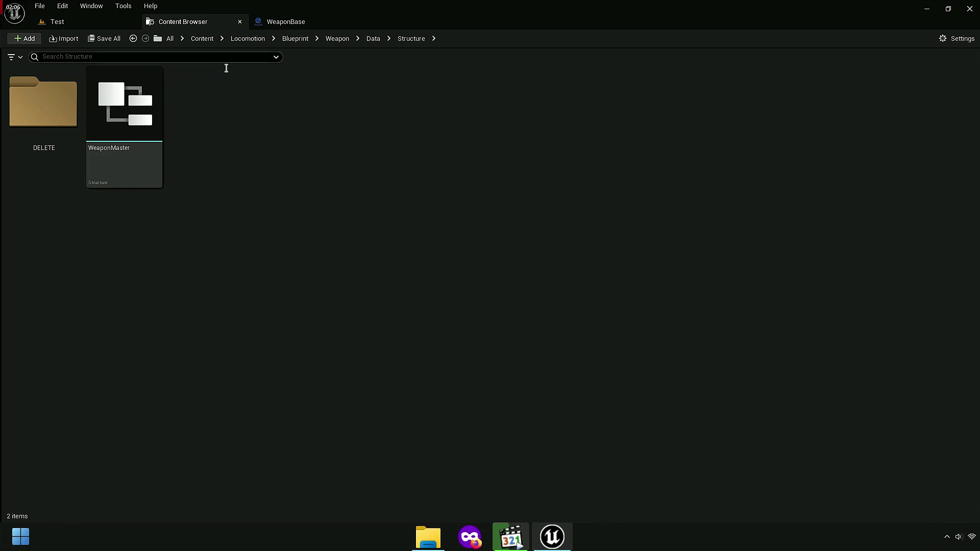
click(283, 22)
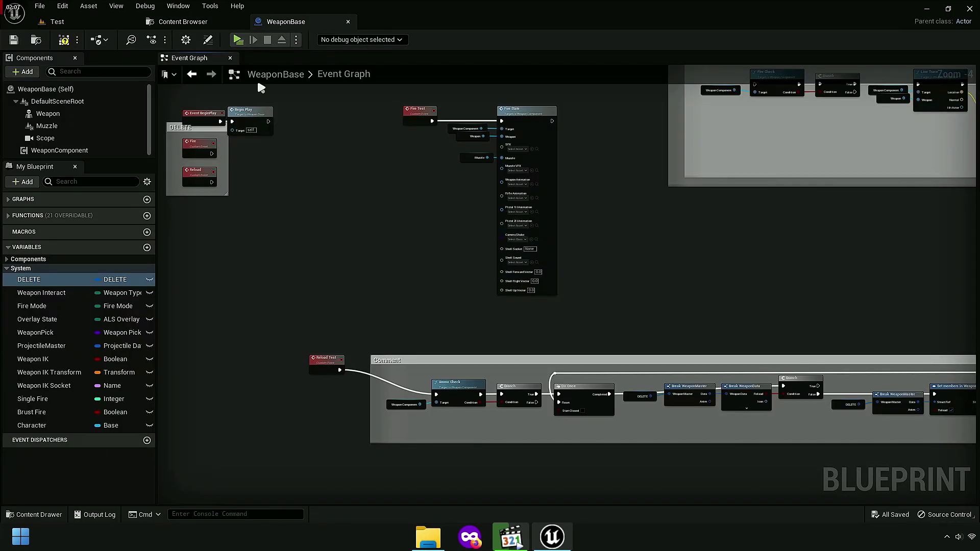
Step: Add a new WeaponBase variable of the Weapon Master structure type
click(147, 248)
text(Weapon Maste)
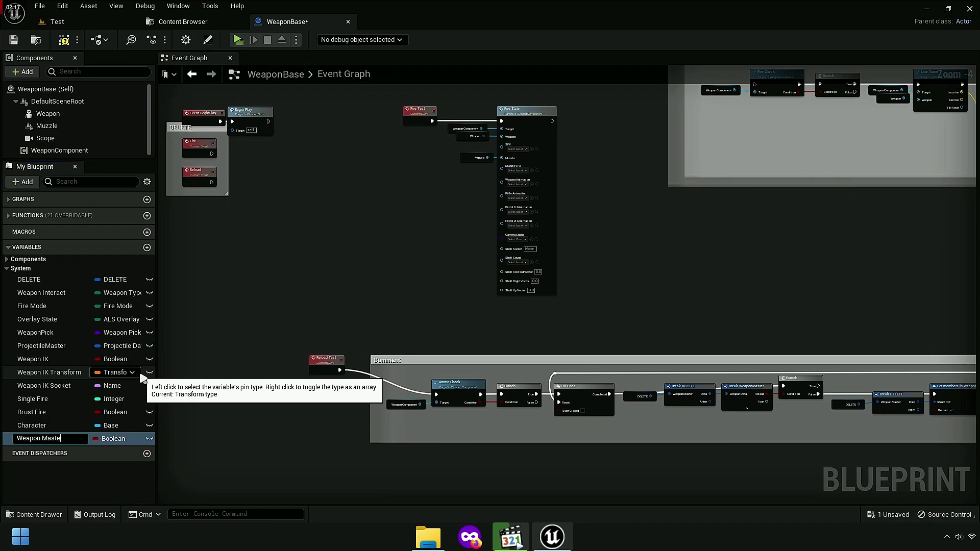
text(r)
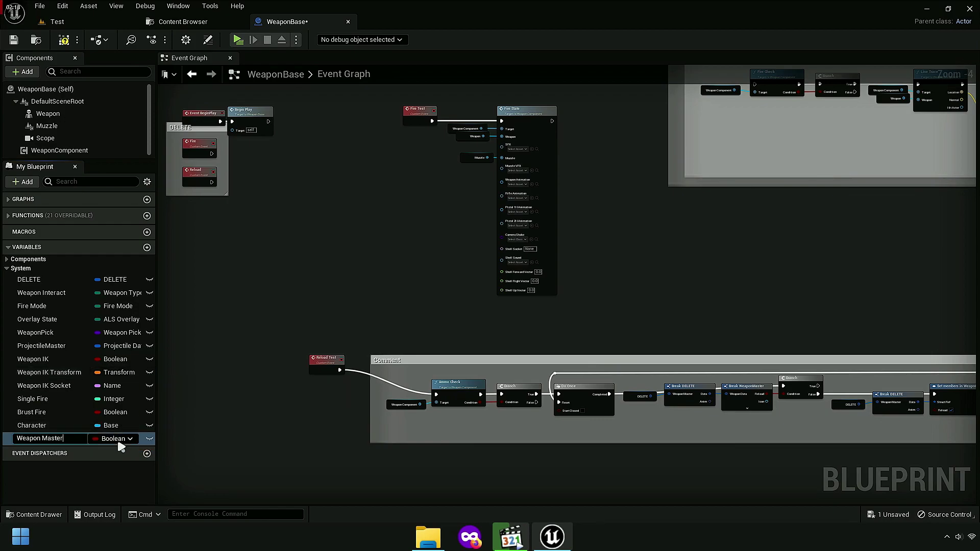
click(112, 440)
text(WeaponMaster)
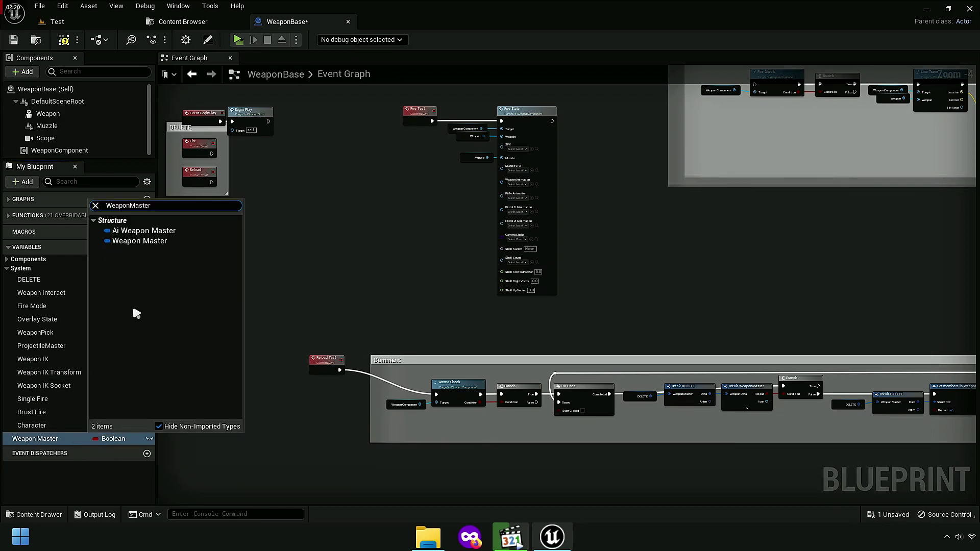
click(154, 244)
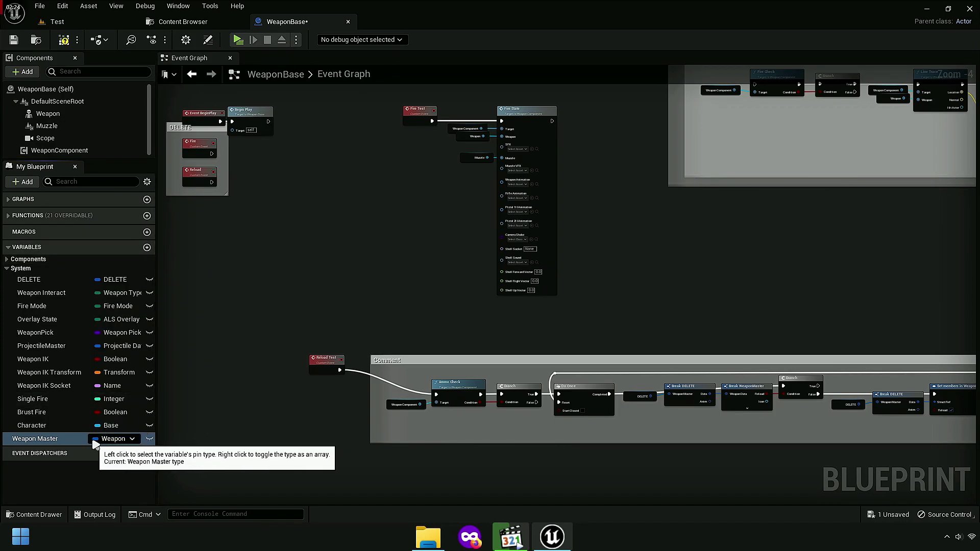
Step: Place a Weapon Master getter in the graph with a Break WeaponMaster node wired to it
drag(158, 331, 136, 331)
mouse_move(230, 326)
right_down()
mouse_move(434, 333)
mouse_move(419, 485)
right_up()
scroll(368, 243, up, 5)
ctrl+drag(35, 439, 252, 301)
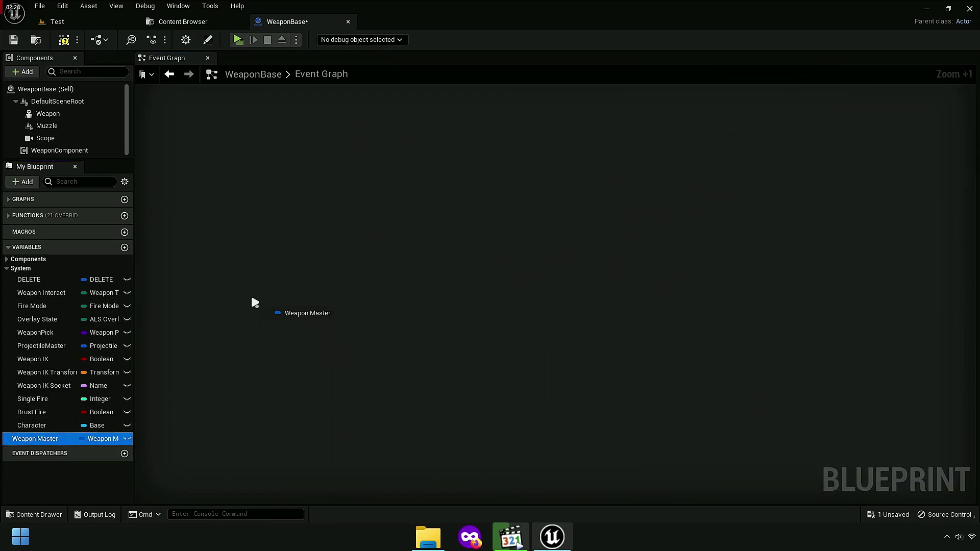
scroll(307, 304, up, 3)
drag(321, 299, 392, 289)
text(break)
click(438, 332)
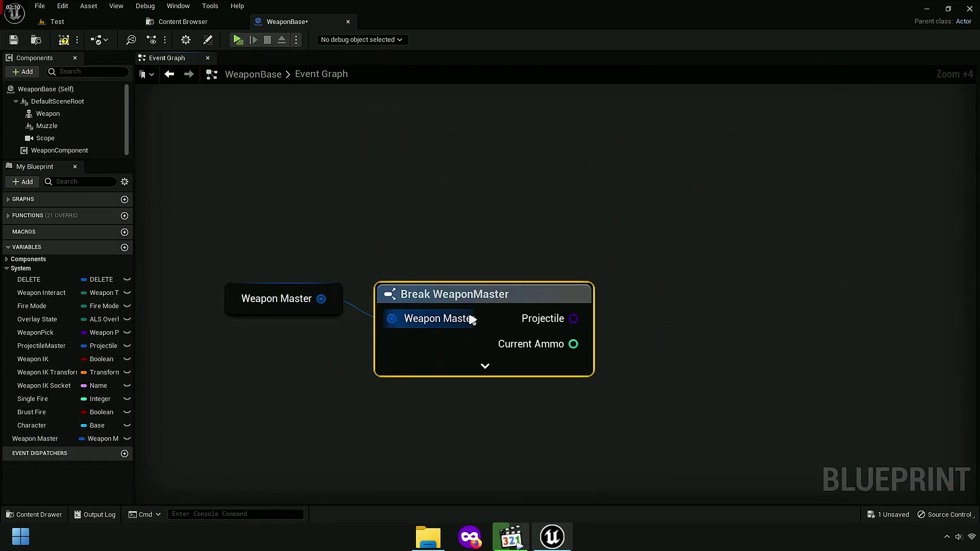
Step: Delete the Weapon Master getter and Break WeaponMaster nodes from the event graph
right_drag(607, 386, 572, 192)
scroll(572, 192, down, 4)
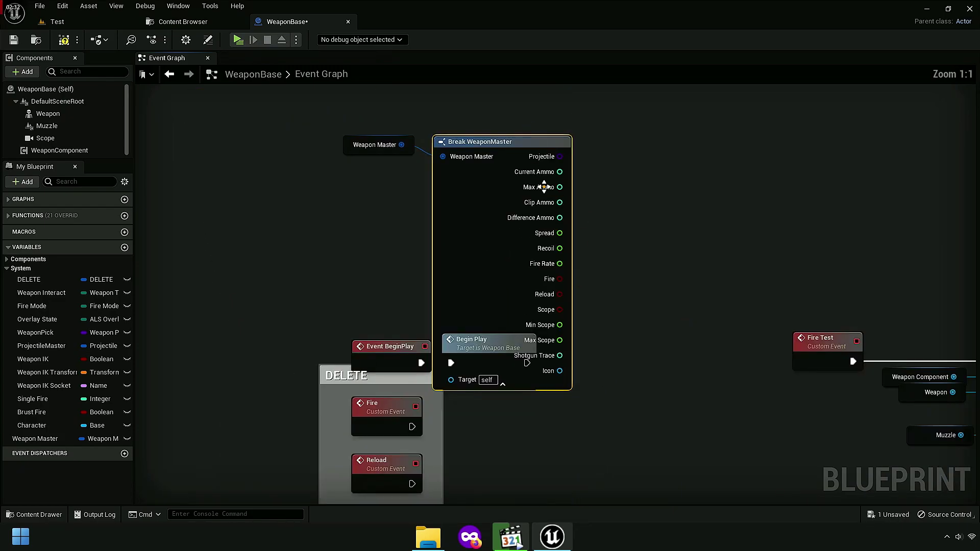
right_click(478, 161)
click(519, 166)
right_drag(446, 194, 413, 186)
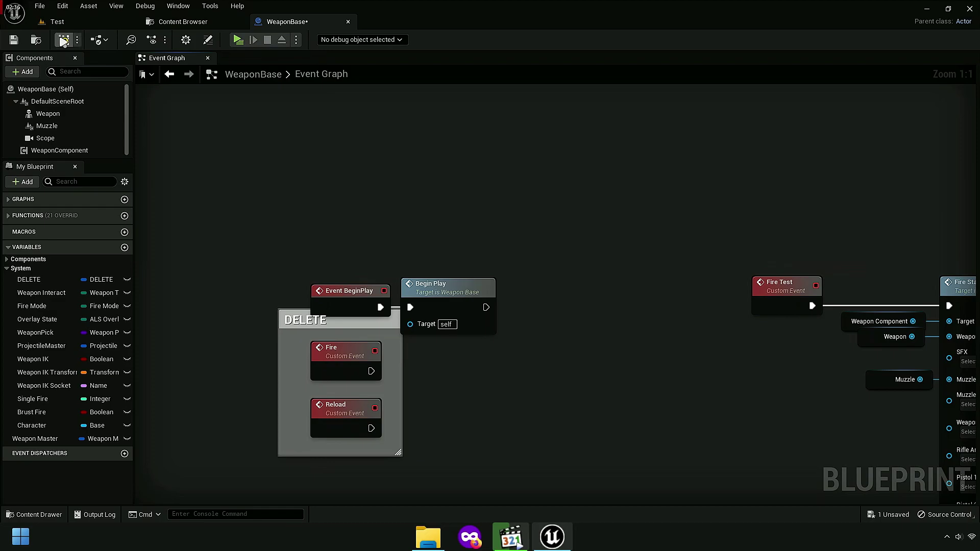
Step: Compile and save WeaponBase, then return to its event graph
click(20, 45)
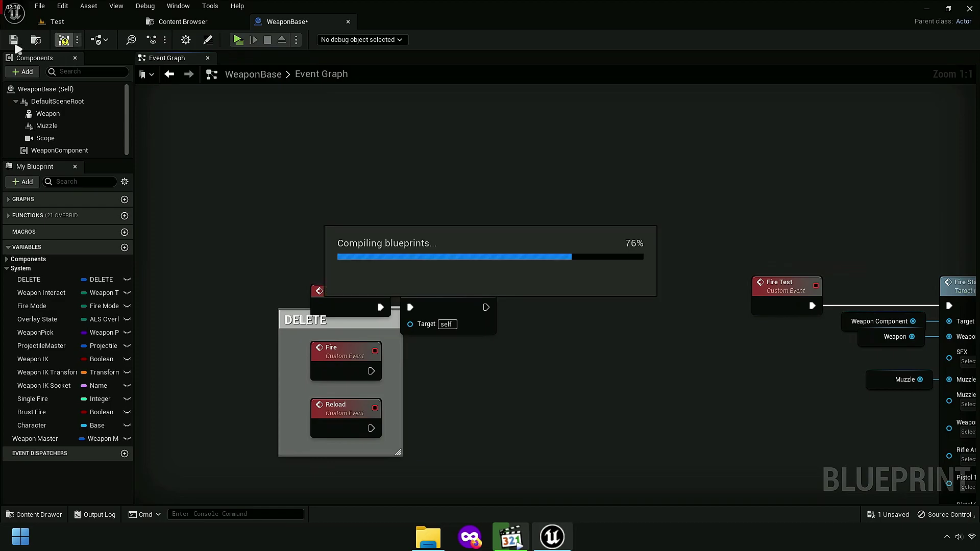
click(176, 21)
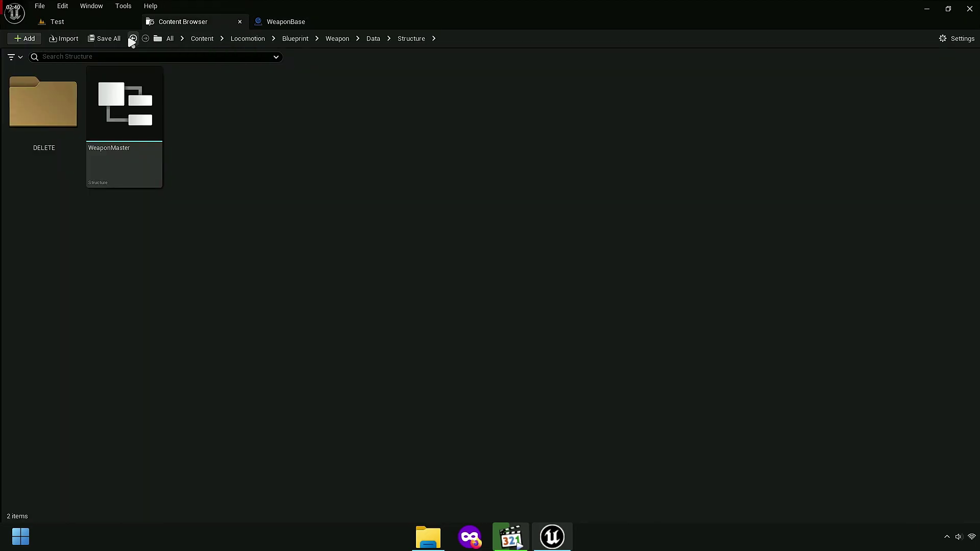
click(312, 23)
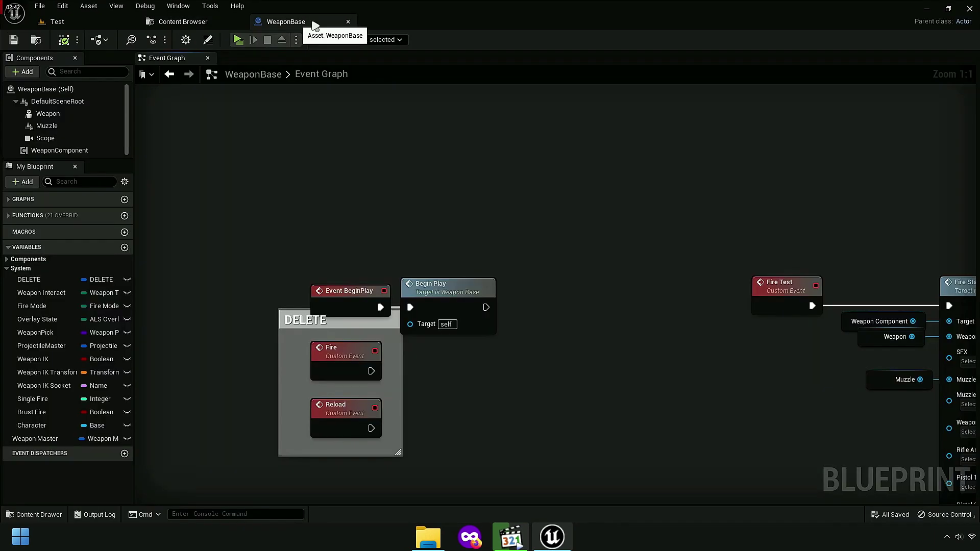
right_drag(269, 243, 250, 88)
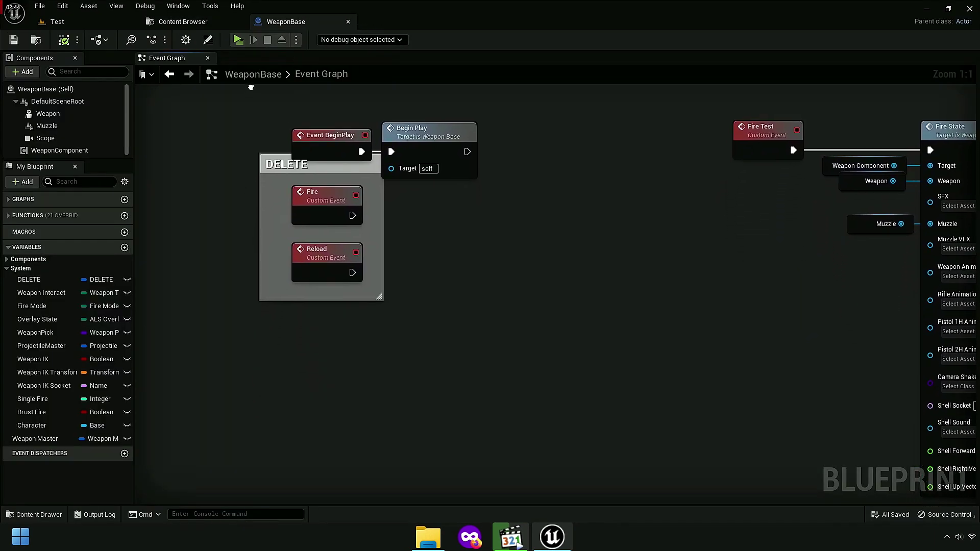
Step: Browse to Blueprint > Weapon > Default > Base in the Content Browser and open AK47
click(186, 21)
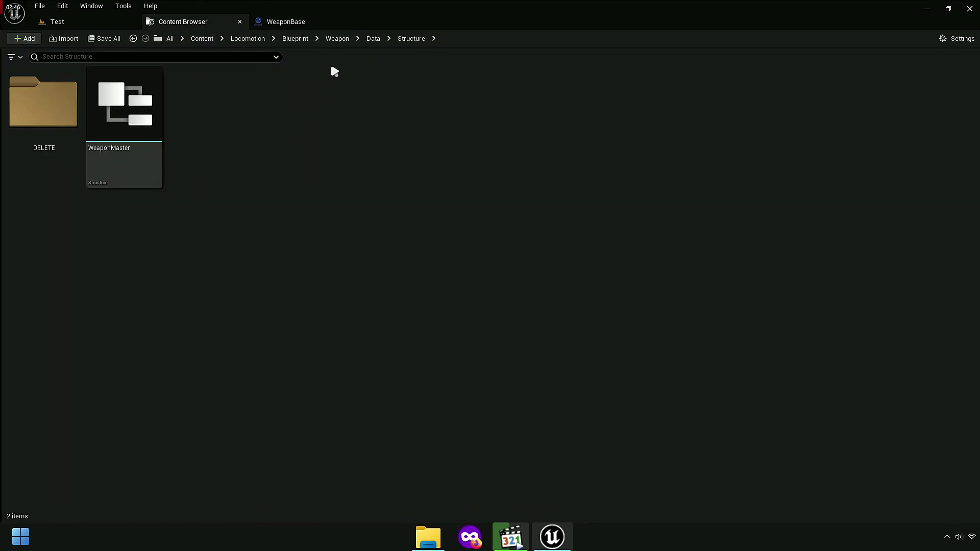
click(337, 39)
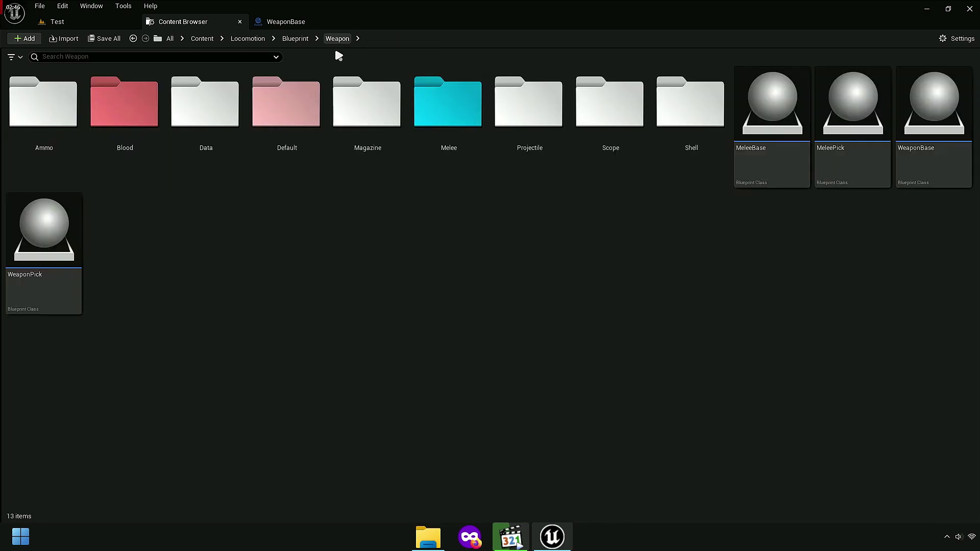
click(295, 39)
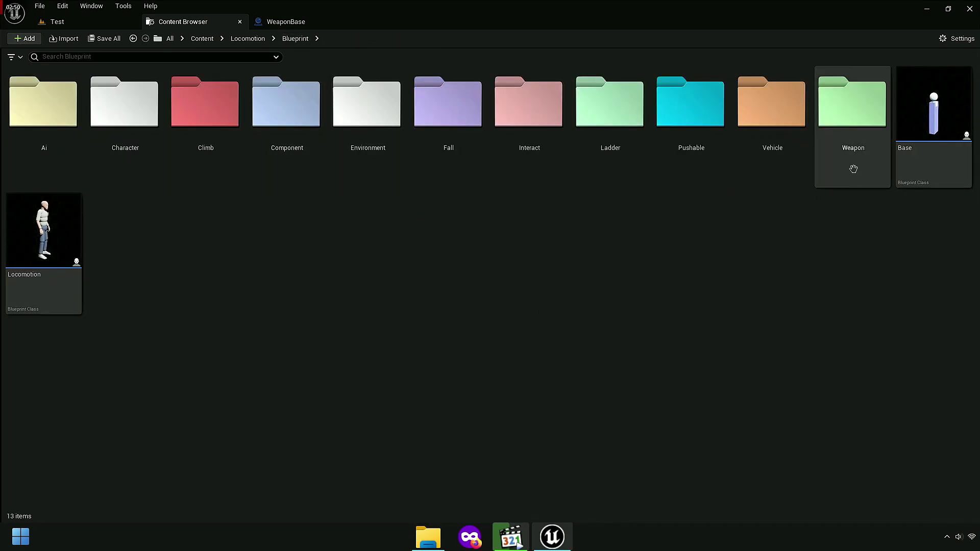
double_click(851, 154)
click(257, 161)
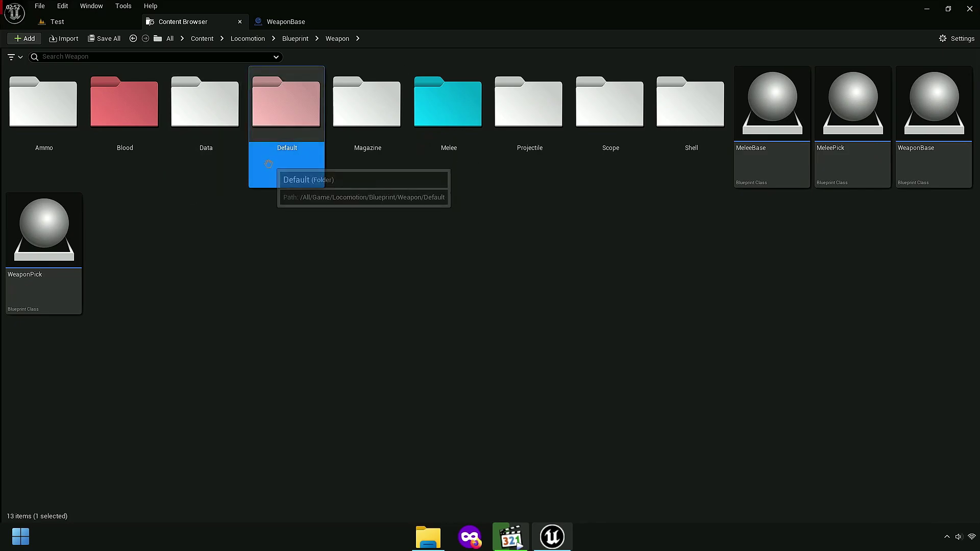
double_click(270, 161)
double_click(43, 138)
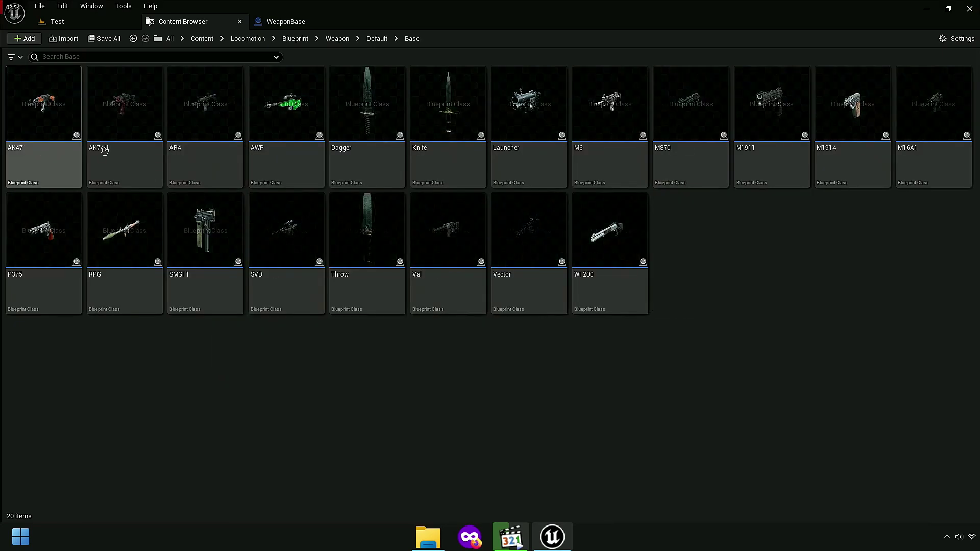
click(38, 159)
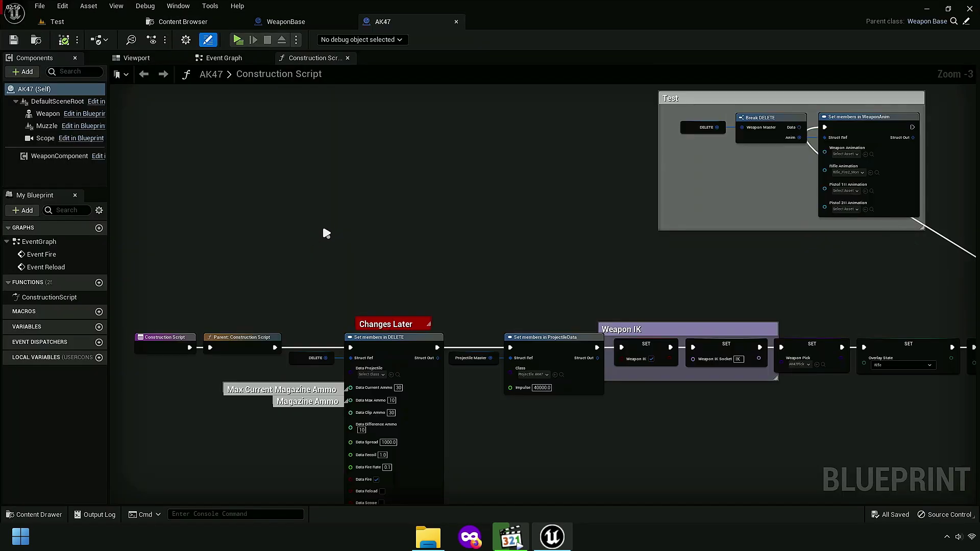
Step: Close the extra AK47 views and select the Set members in DELETE node in the Construction Script
middle_click(186, 59)
middle_click(186, 59)
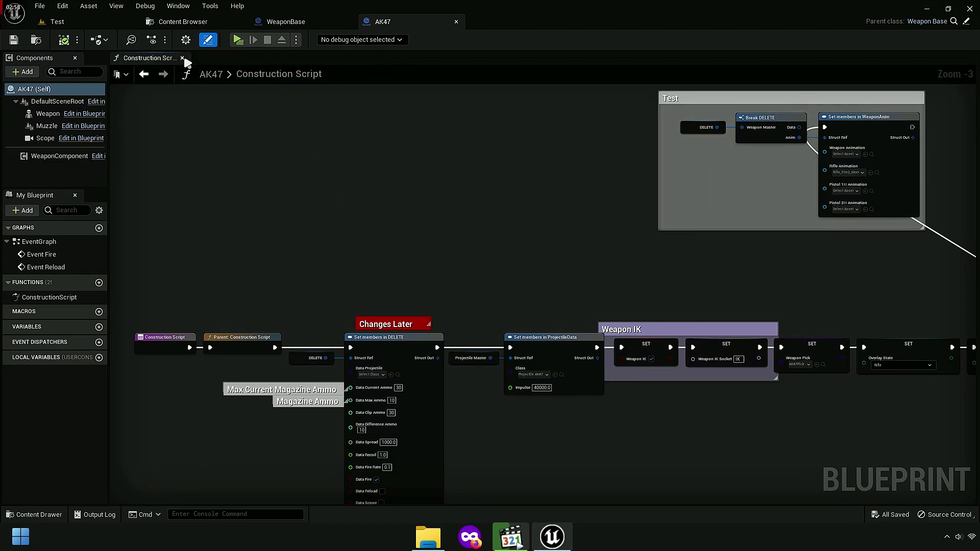
right_drag(330, 316, 337, 199)
scroll(276, 257, up, 3)
right_drag(245, 261, 319, 269)
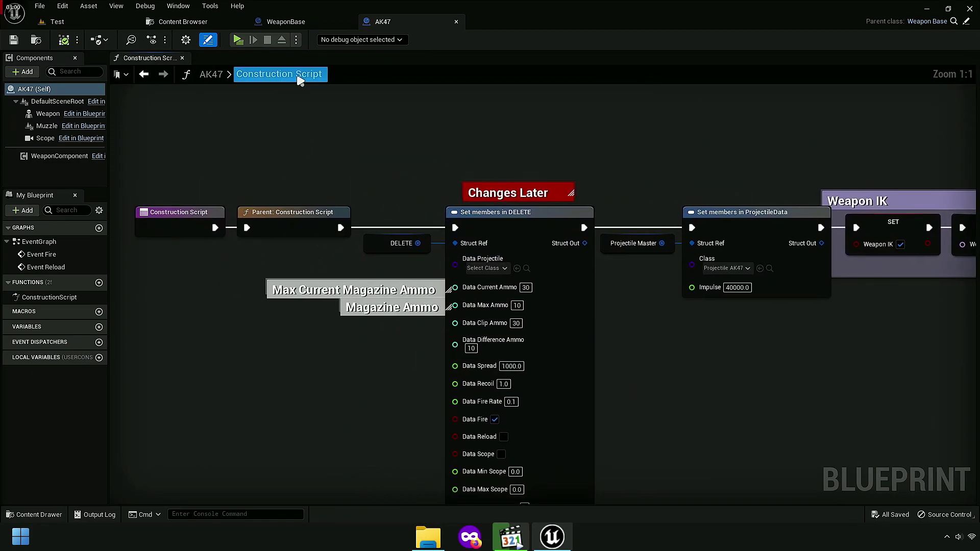
scroll(384, 265, up, 4)
click(324, 228)
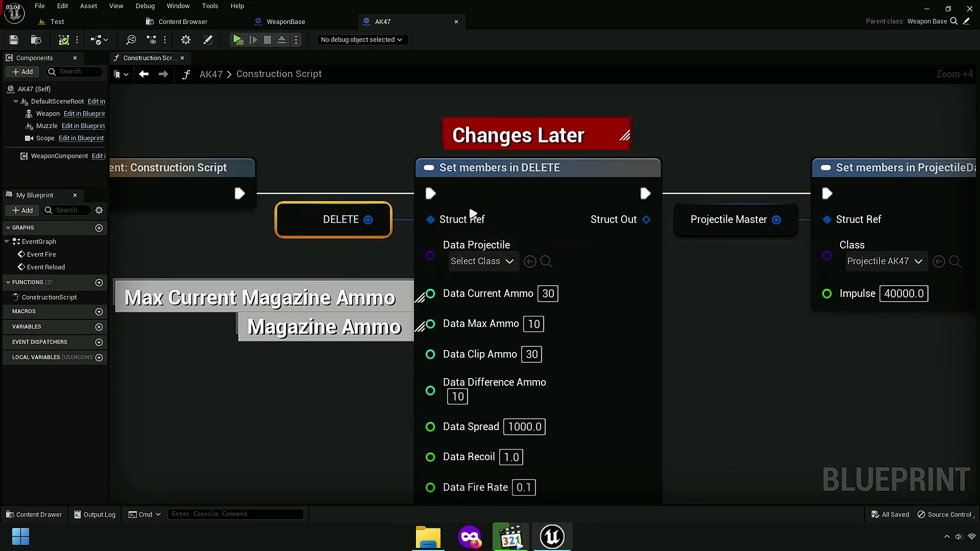
click(520, 176)
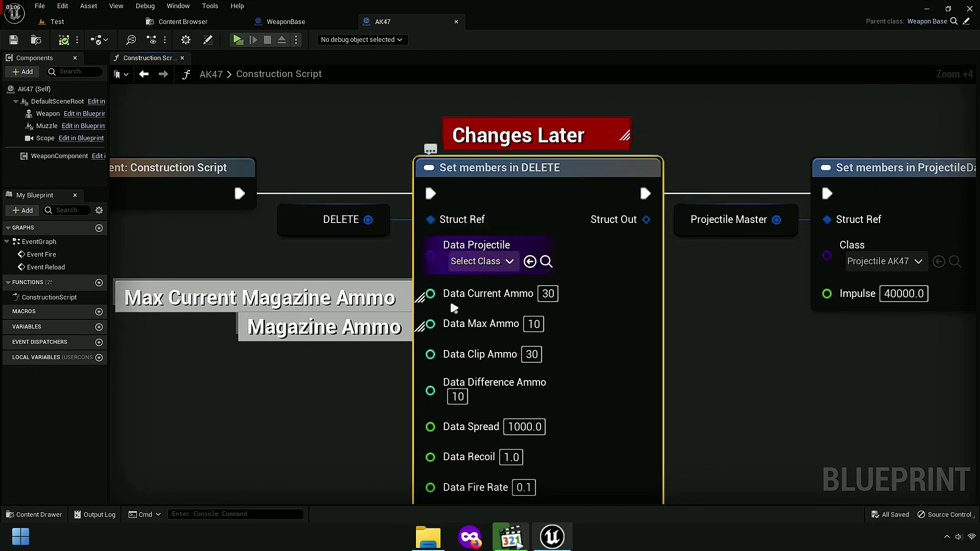
right_drag(428, 255, 498, 180)
scroll(398, 327, down, 5)
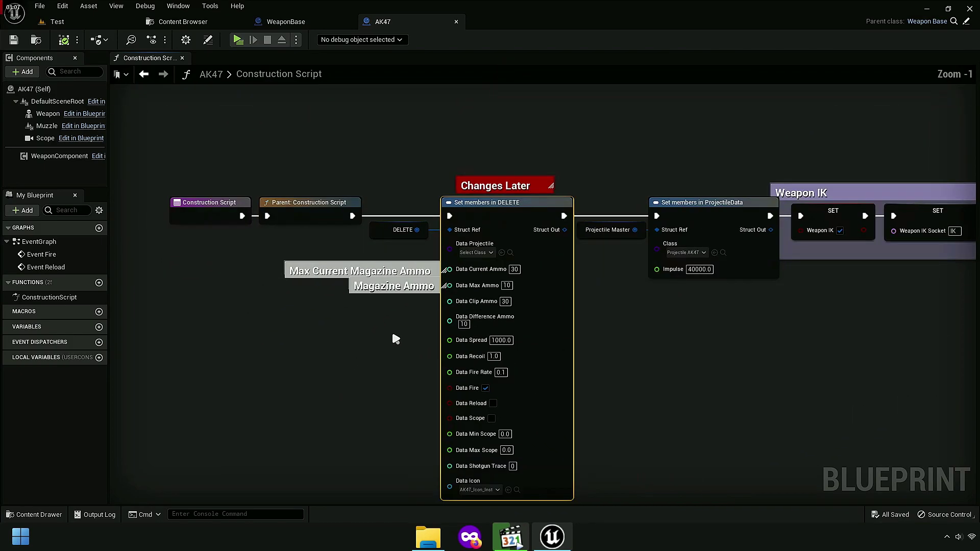
Step: Paste a copy of Set members in DELETE inside a 'Backup' comment, then close AK47
right_click(513, 213)
click(538, 249)
right_drag(553, 247, 403, 434)
scroll(395, 212, down, 3)
key(ctrl+v)
scroll(435, 183, up, 2)
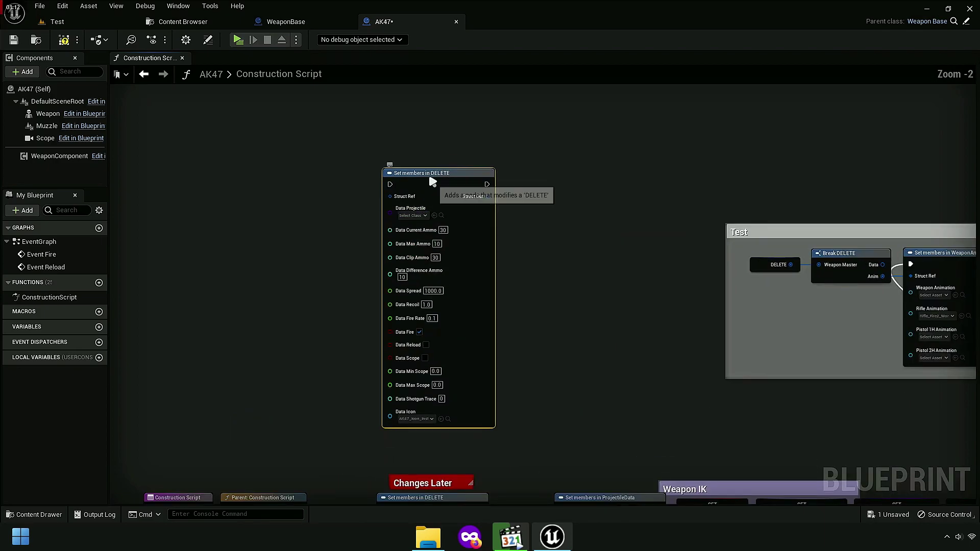
key(c)
text(Backup)
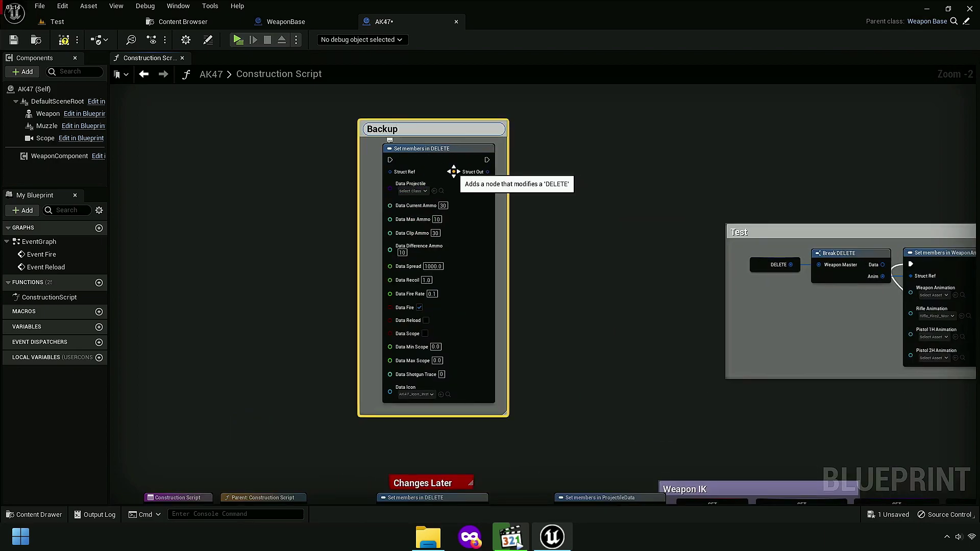
key(Return)
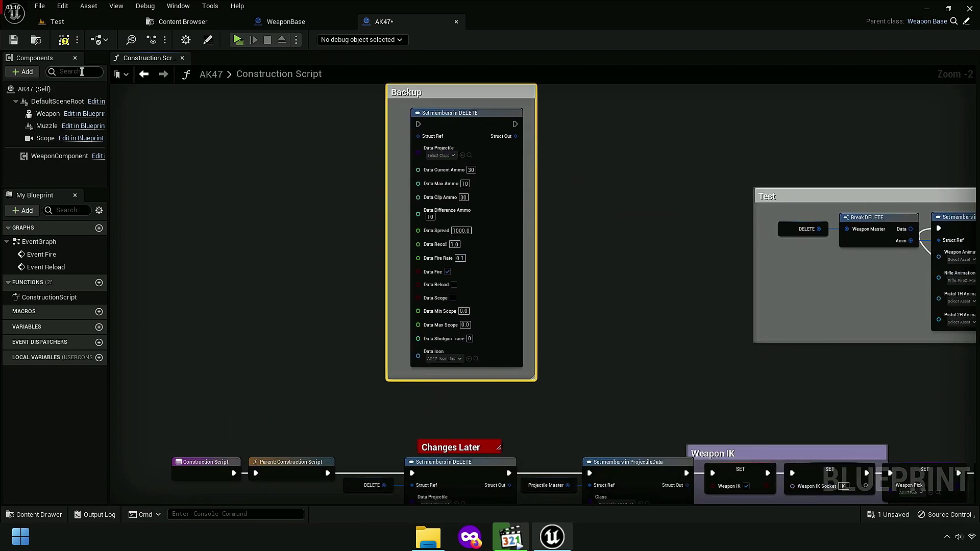
click(456, 22)
Step: Delete WeaponBase's DELETE variable, confirm with Yes, and recompile with F7
right_drag(268, 394, 297, 361)
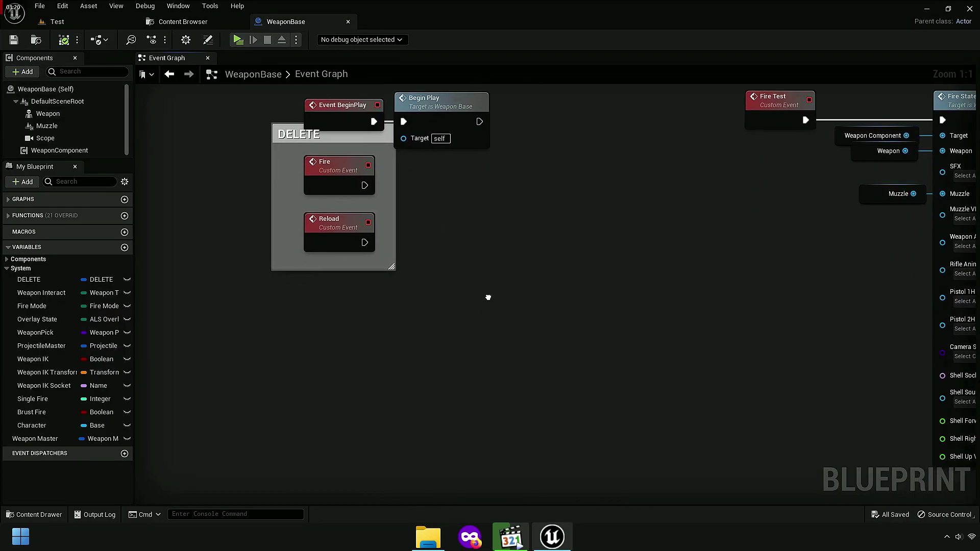
click(42, 441)
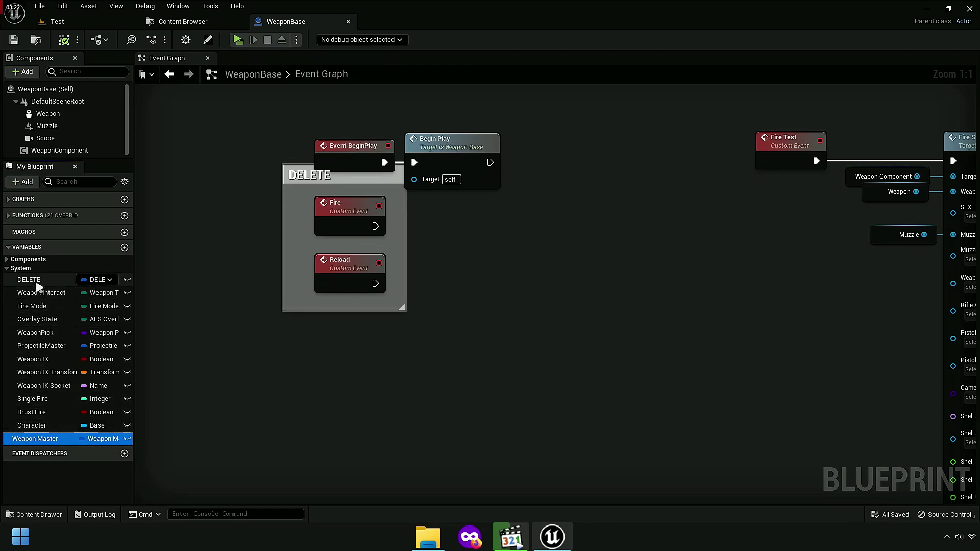
click(50, 280)
right_click(51, 282)
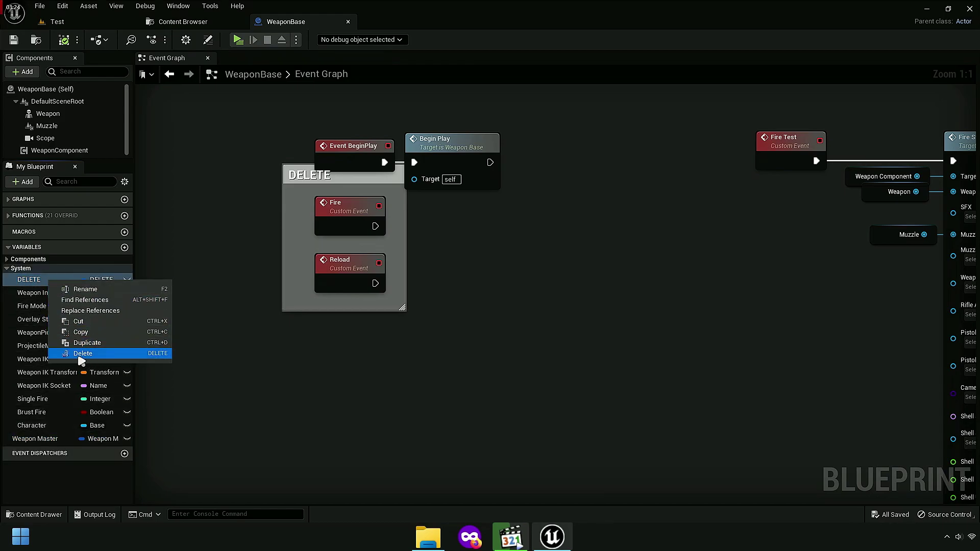
click(82, 353)
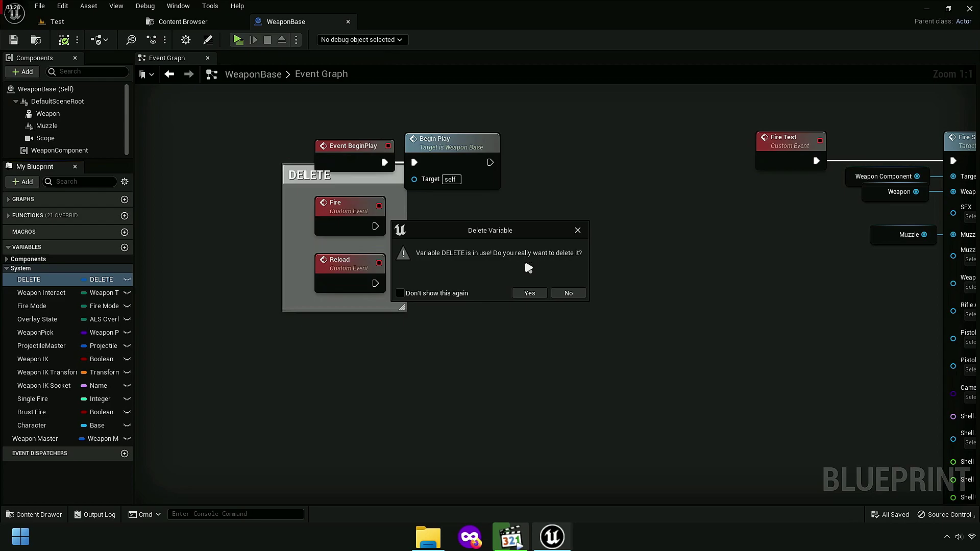
click(528, 294)
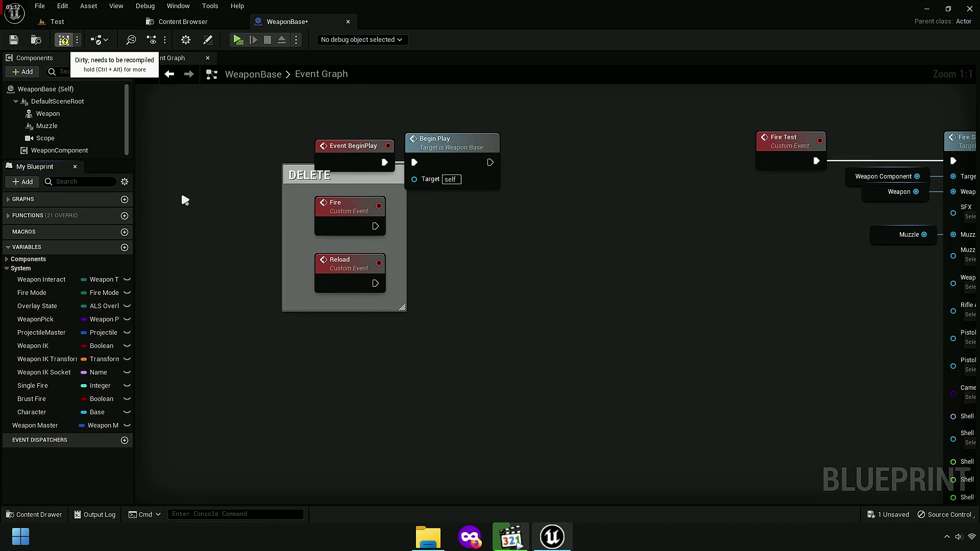
key(F7)
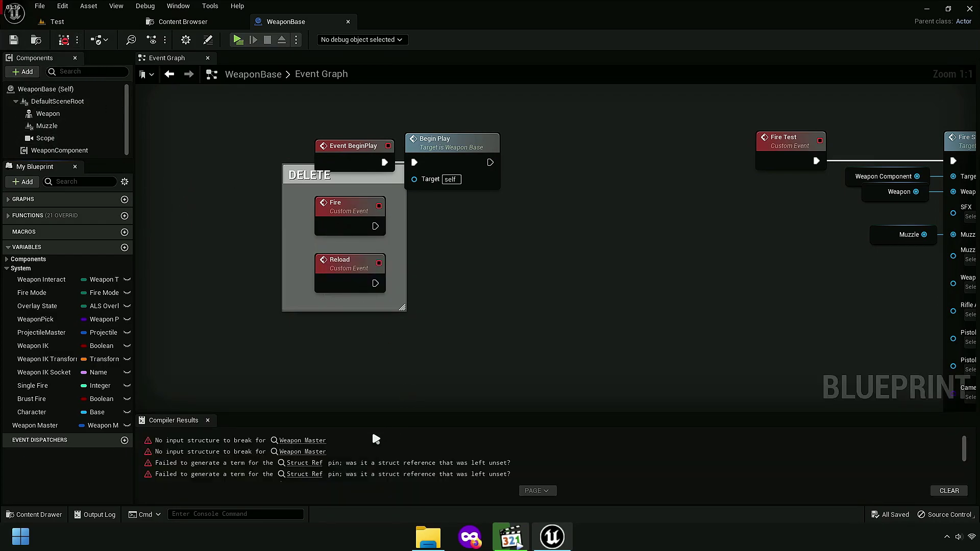
Step: Break the link between Reload Test and the Ammo Check chain
click(304, 441)
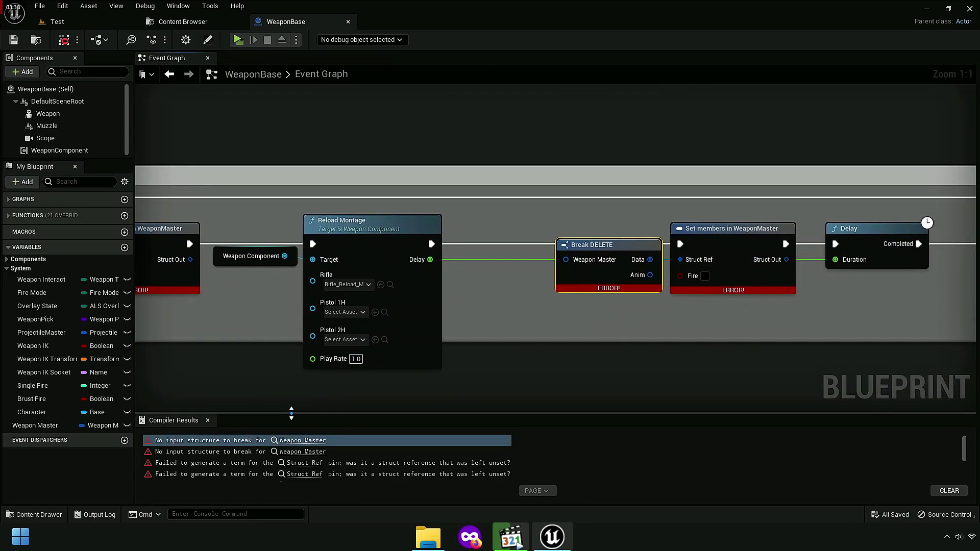
drag(290, 412, 292, 510)
scroll(459, 415, down, 1)
scroll(582, 392, down, 4)
scroll(521, 379, up, 4)
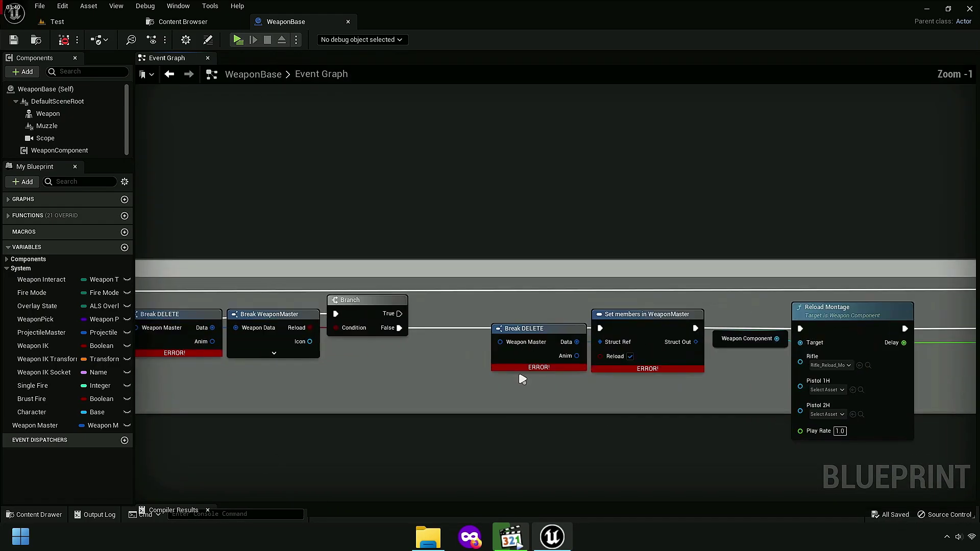
right_drag(219, 271, 386, 312)
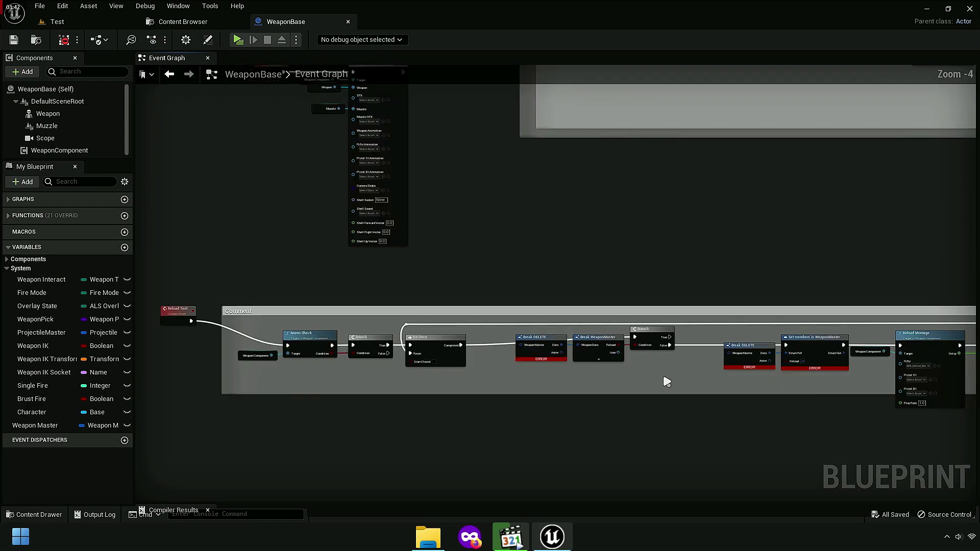
right_click(403, 291)
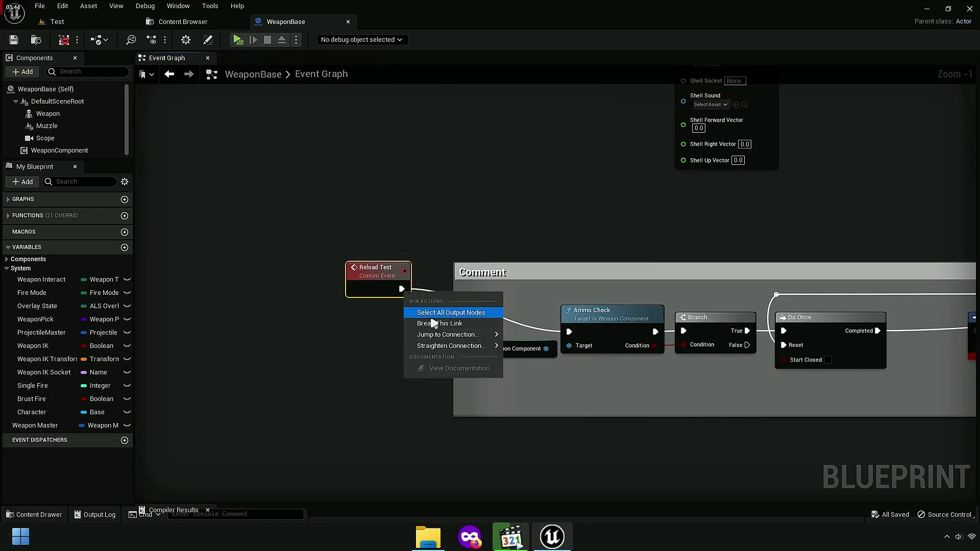
click(448, 326)
Step: Recompile and jump from the Compiler Results error to the failing Break DELETE node
scroll(413, 365, down, 2)
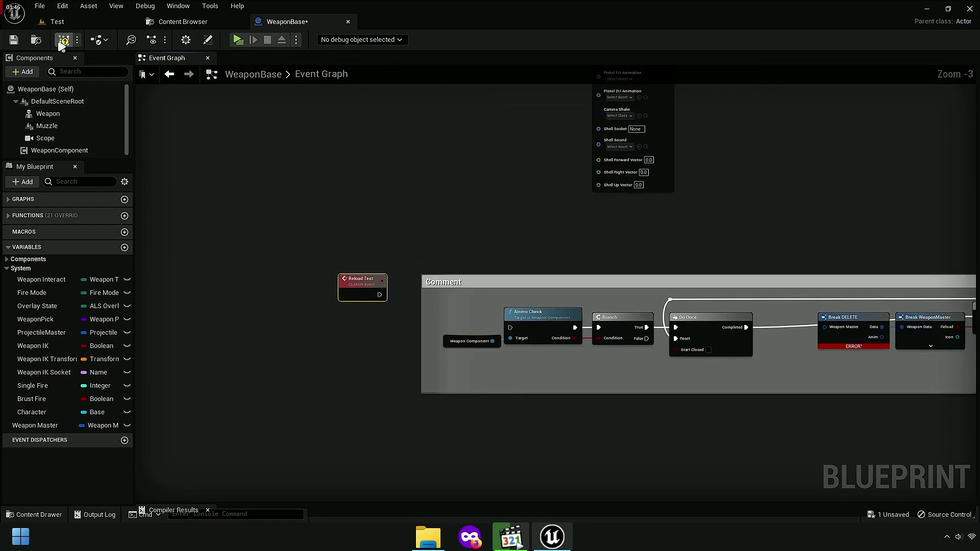
key(F7)
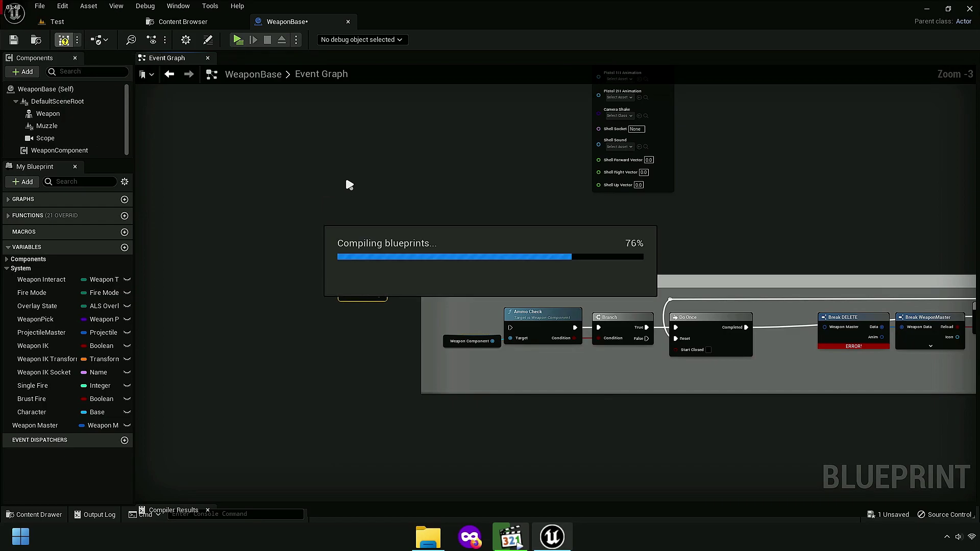
scroll(357, 378, down, 3)
scroll(372, 400, down, 2)
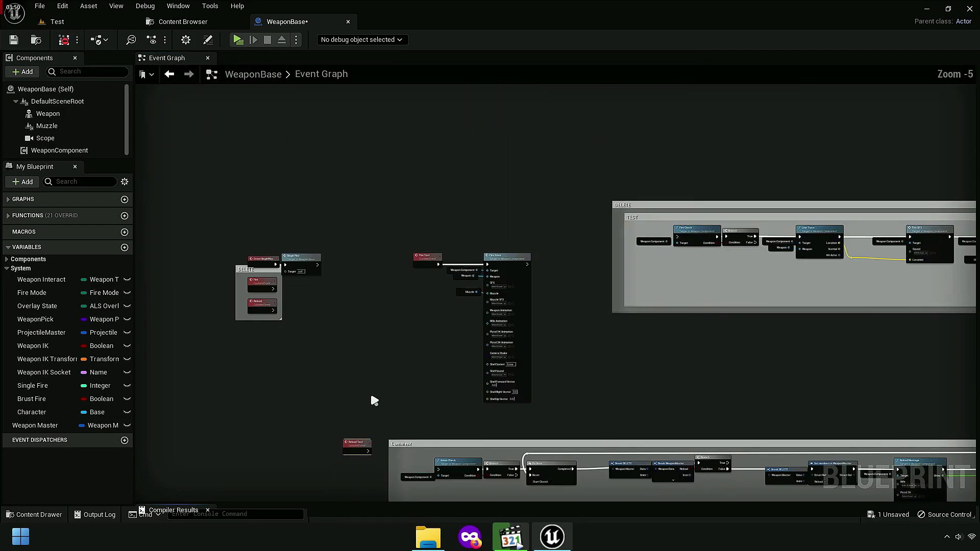
mouse_move(372, 400)
right_down()
mouse_move(352, 289)
mouse_move(293, 404)
right_up()
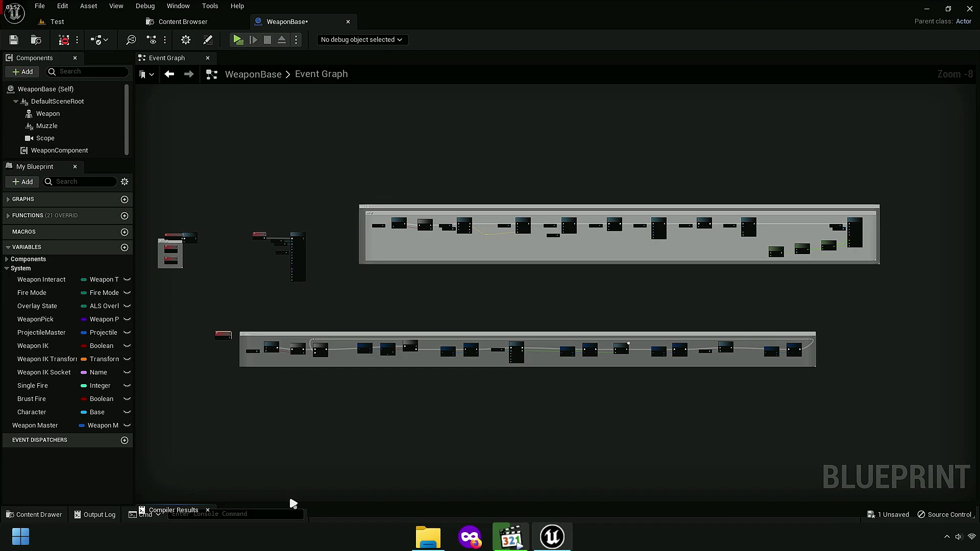
drag(293, 504, 296, 434)
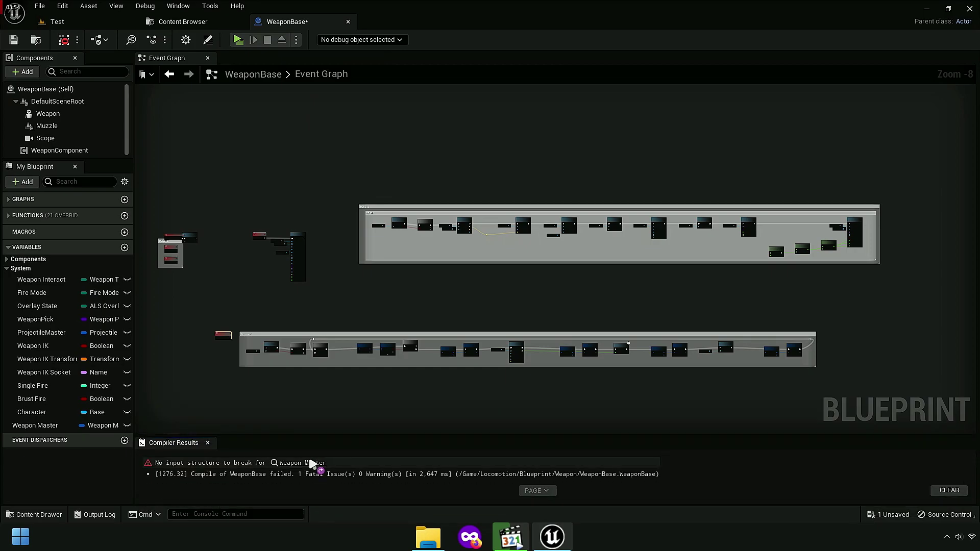
click(312, 463)
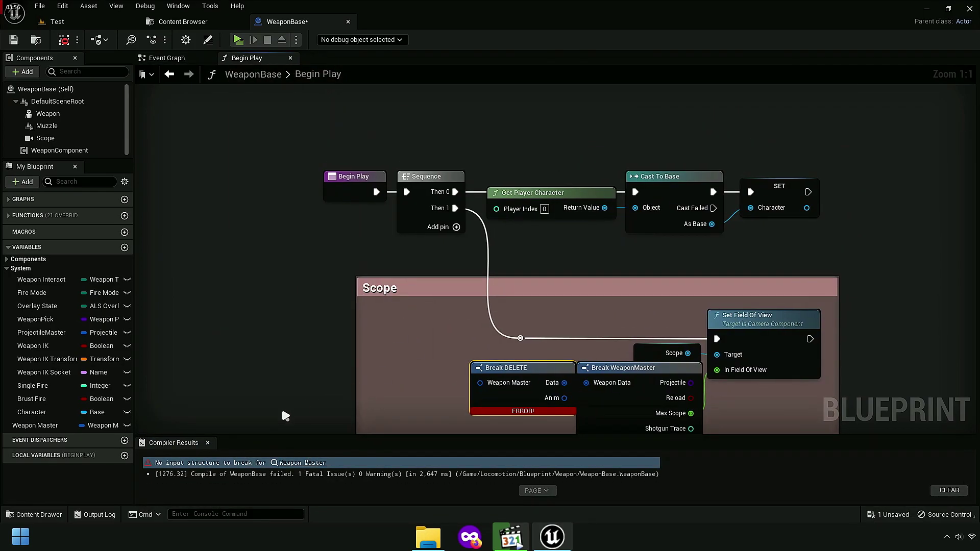
Step: Place a Weapon Master getter in Begin Play's Scope group
drag(256, 435, 276, 504)
right_drag(312, 407, 230, 391)
scroll(265, 258, up, 1)
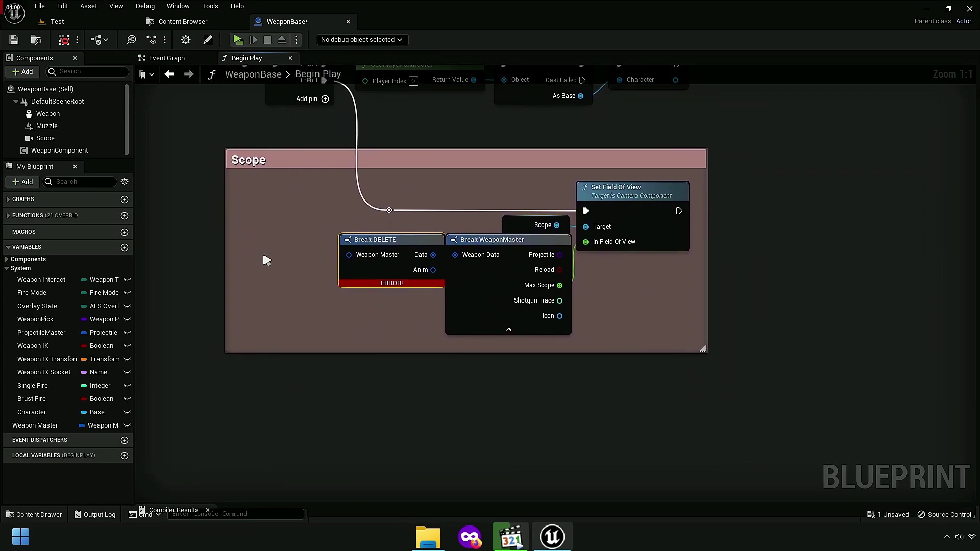
scroll(422, 293, up, 3)
click(20, 426)
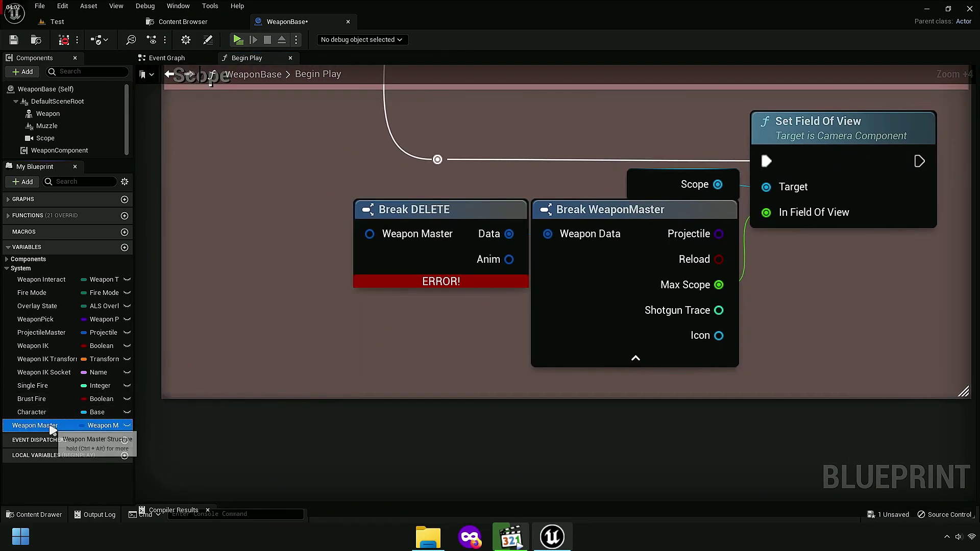
click(8, 269)
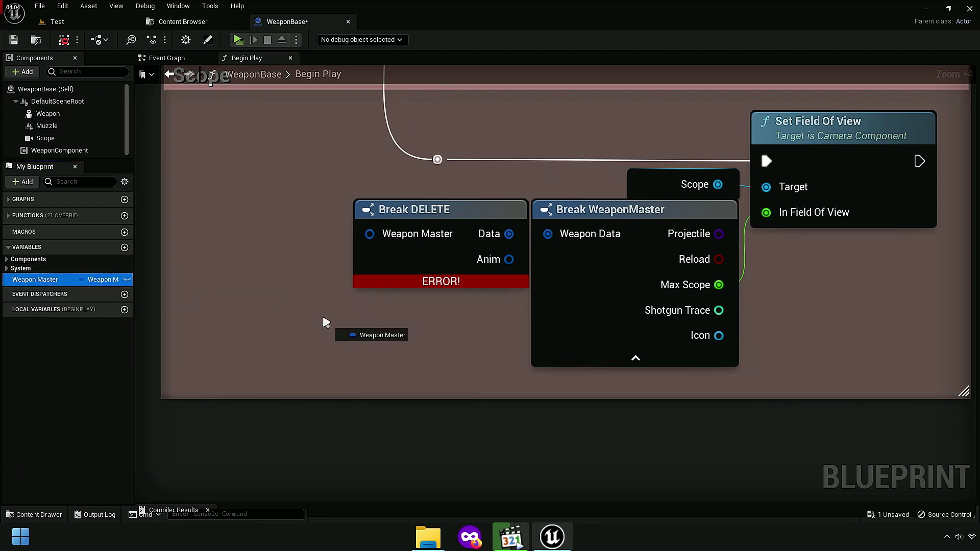
drag(325, 322, 548, 234)
click(340, 330)
Step: Delete Break DELETE and add a new Break WeaponMaster node from the Weapon Master getter
click(422, 239)
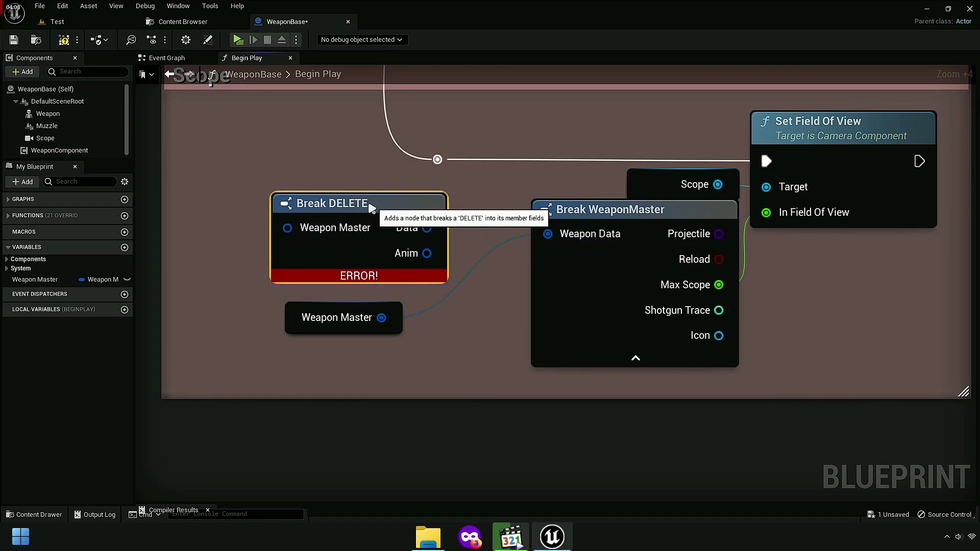
key(Delete)
drag(308, 321, 403, 240)
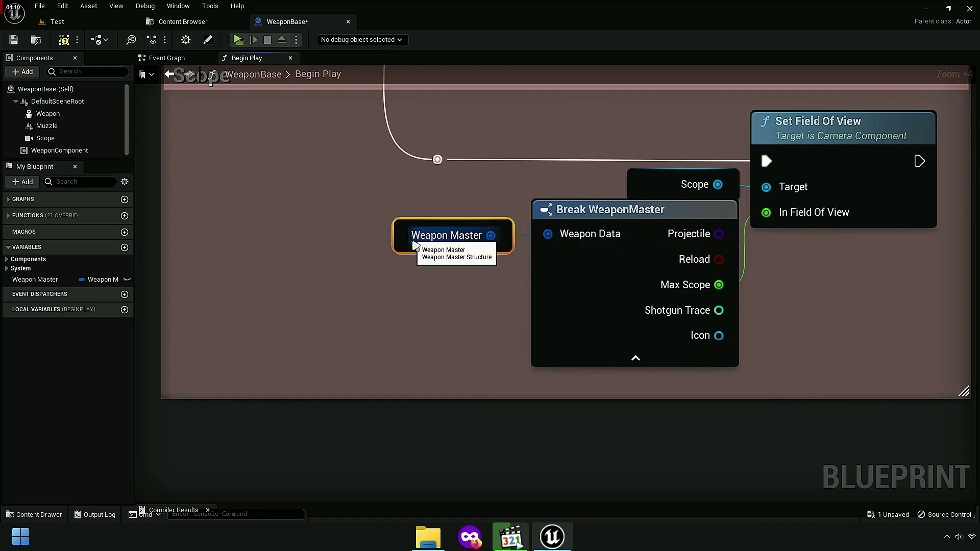
click(513, 291)
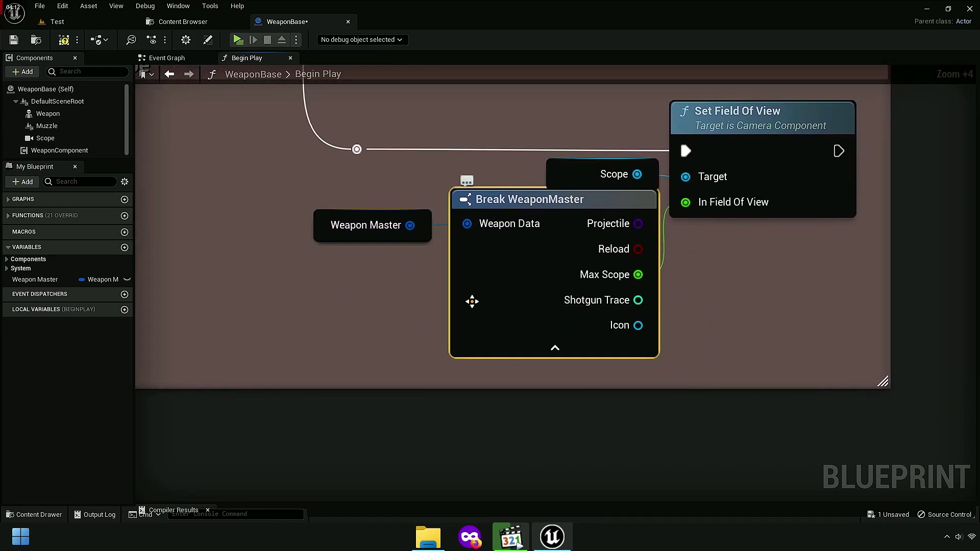
mouse_move(329, 234)
mouse_down()
mouse_move(343, 240)
mouse_move(250, 240)
mouse_up()
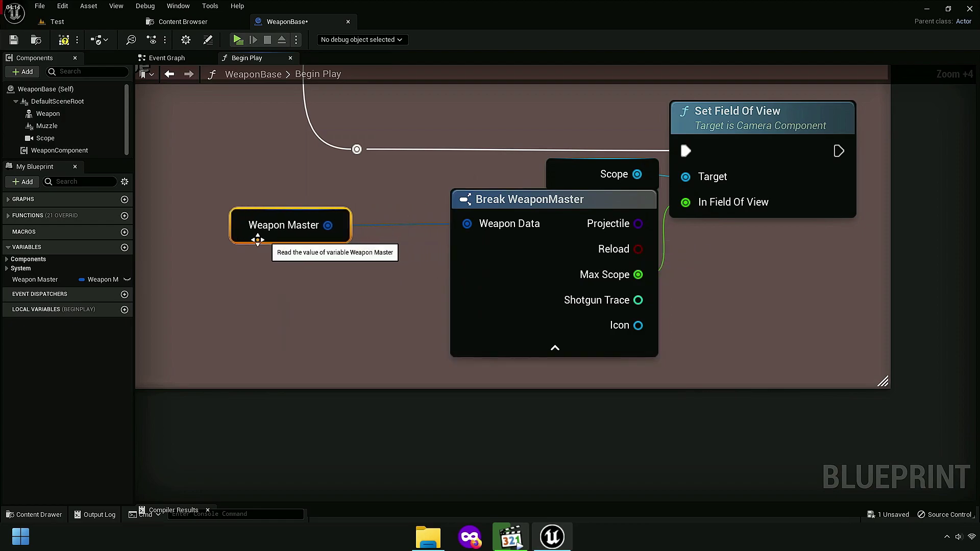
mouse_move(328, 225)
mouse_down()
mouse_move(363, 273)
mouse_move(411, 216)
mouse_up()
text(bre)
click(417, 316)
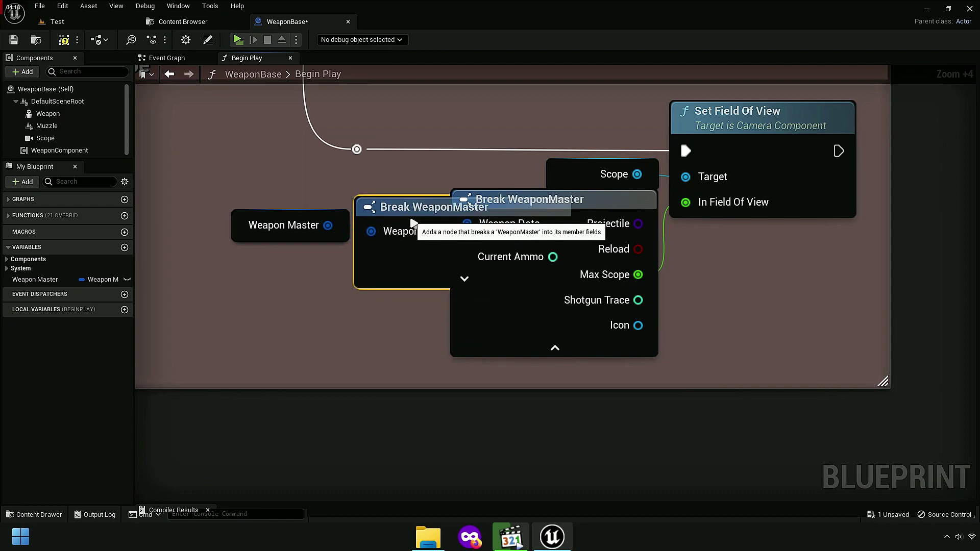
Step: Reroute In Field Of View to the new Break node's Max Scope pin
drag(411, 250, 314, 346)
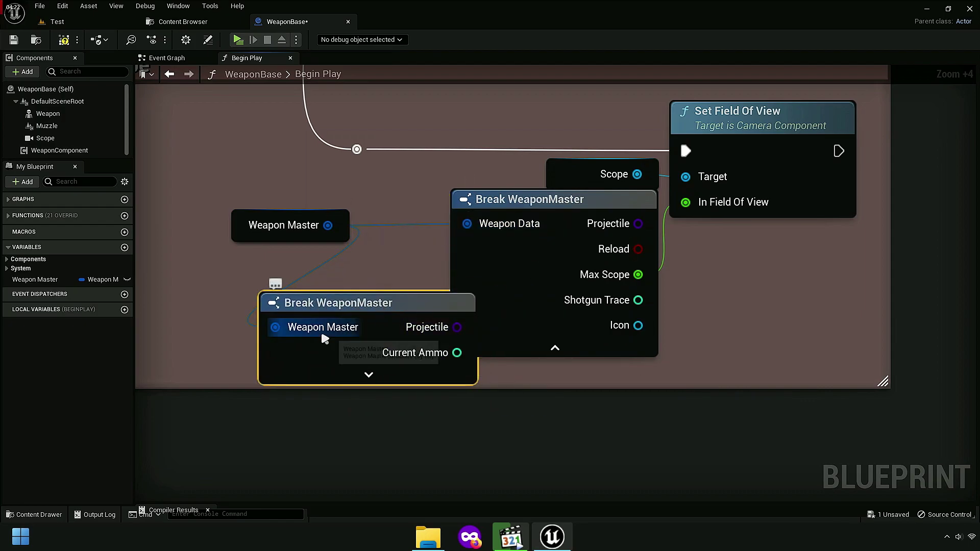
drag(510, 306, 563, 421)
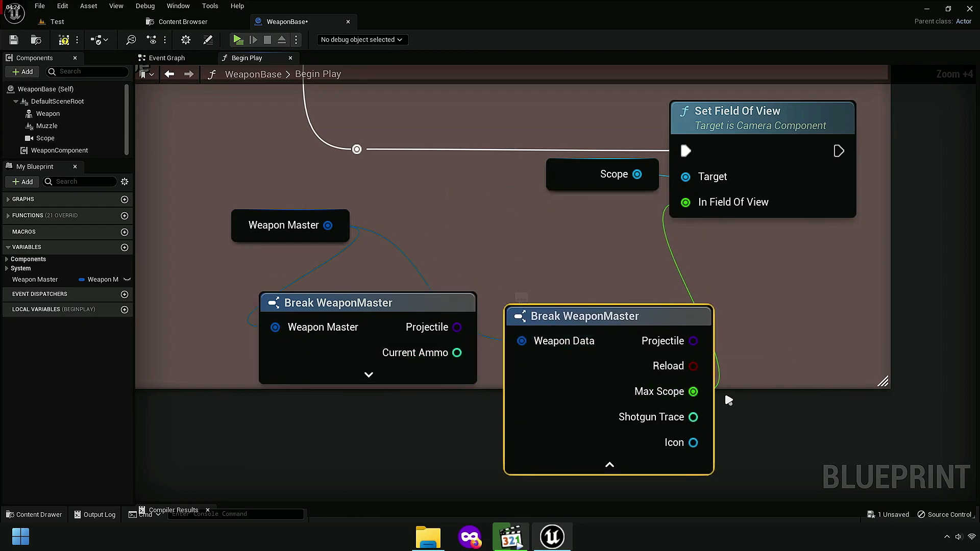
click(406, 375)
drag(367, 303, 354, 234)
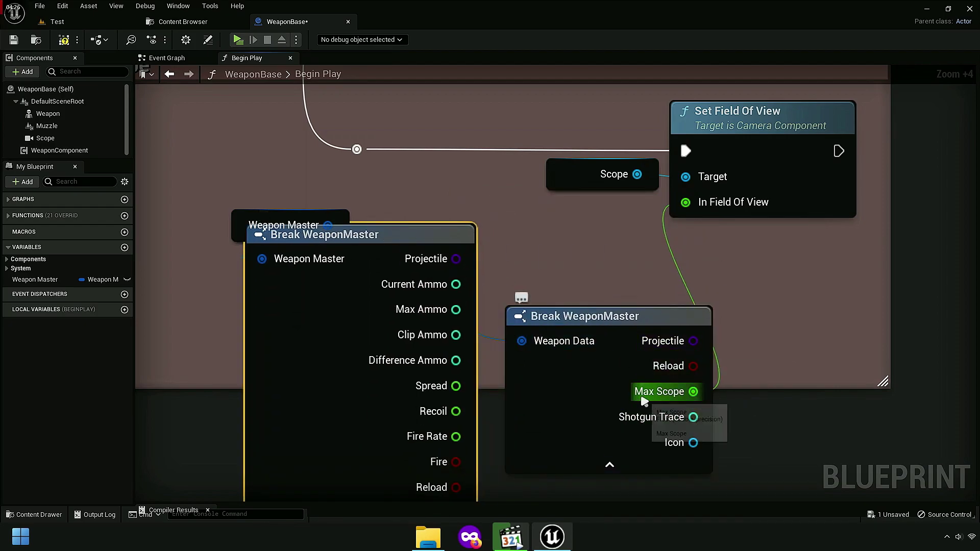
mouse_move(692, 391)
ctrl+mouse_down()
mouse_move(449, 432)
mouse_move(693, 391)
ctrl+mouse_up()
right_drag(462, 384, 427, 222)
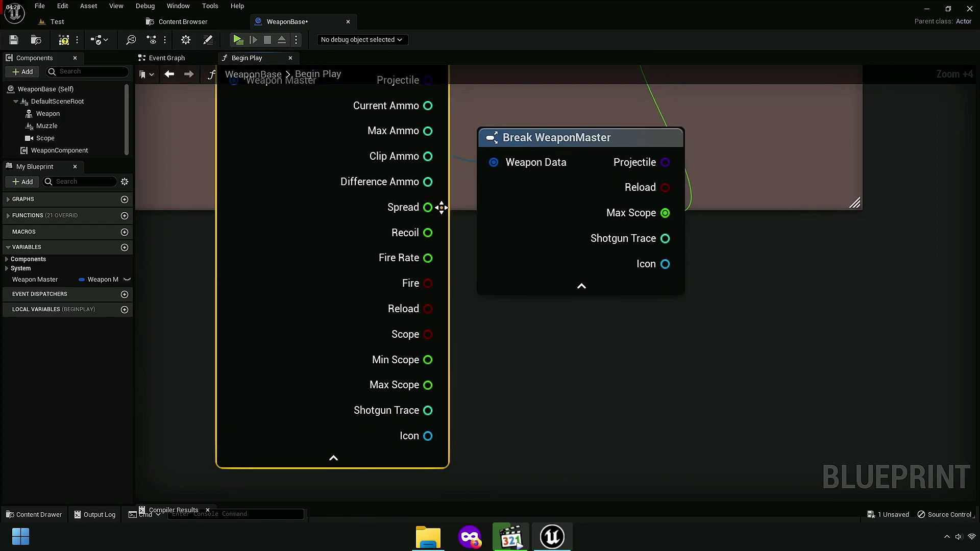
right_drag(463, 383, 452, 403)
ctrl+drag(647, 249, 410, 396)
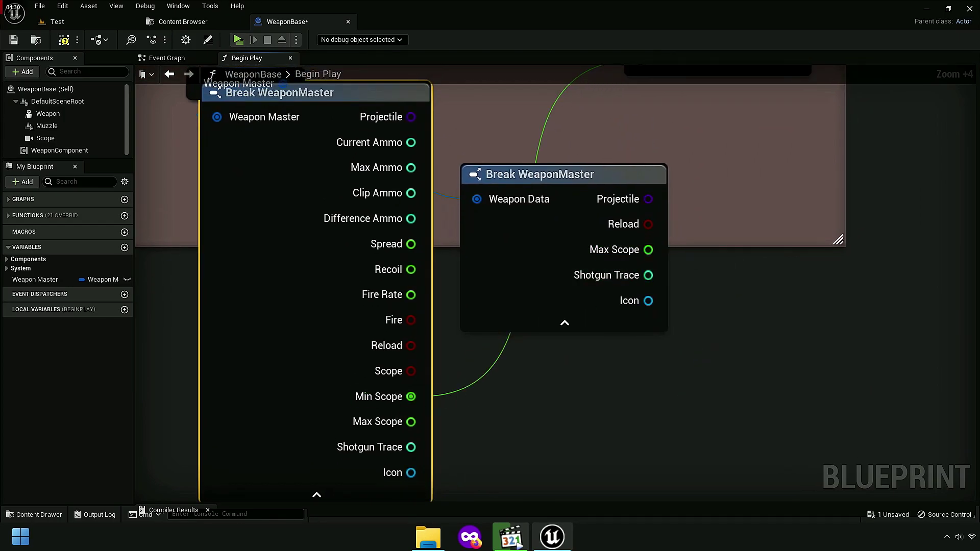
right_drag(342, 486, 392, 406)
ctrl+drag(460, 317, 461, 341)
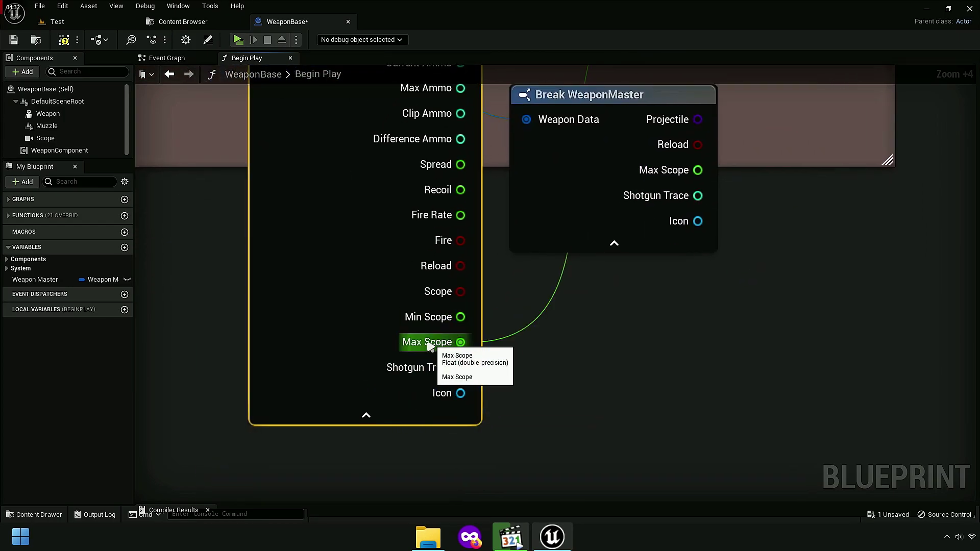
right_drag(548, 311, 510, 366)
scroll(510, 365, down, 4)
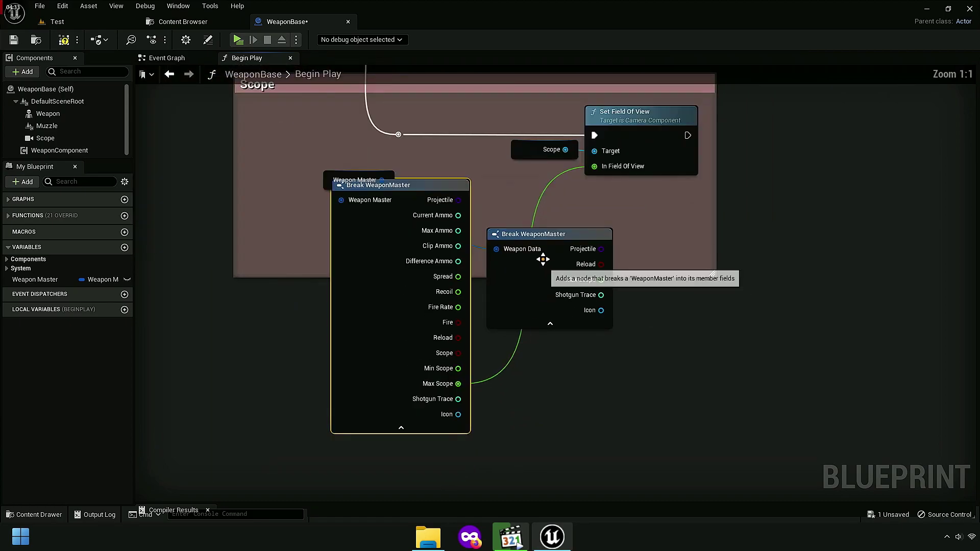
Step: Delete the old Break WeaponMaster node, tidy the new one into the Scope group, and compile
right_click(552, 236)
click(583, 254)
drag(393, 431, 482, 407)
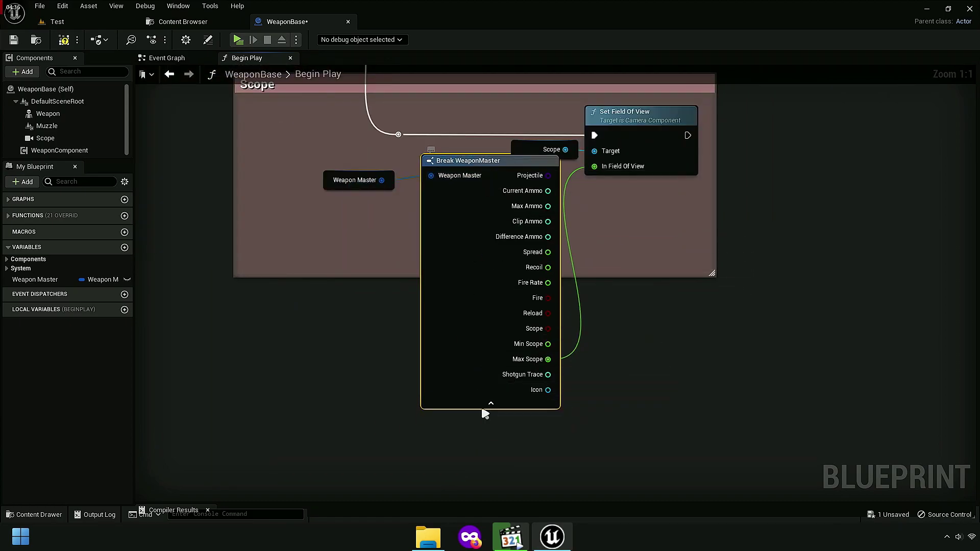
click(492, 403)
drag(482, 178, 498, 185)
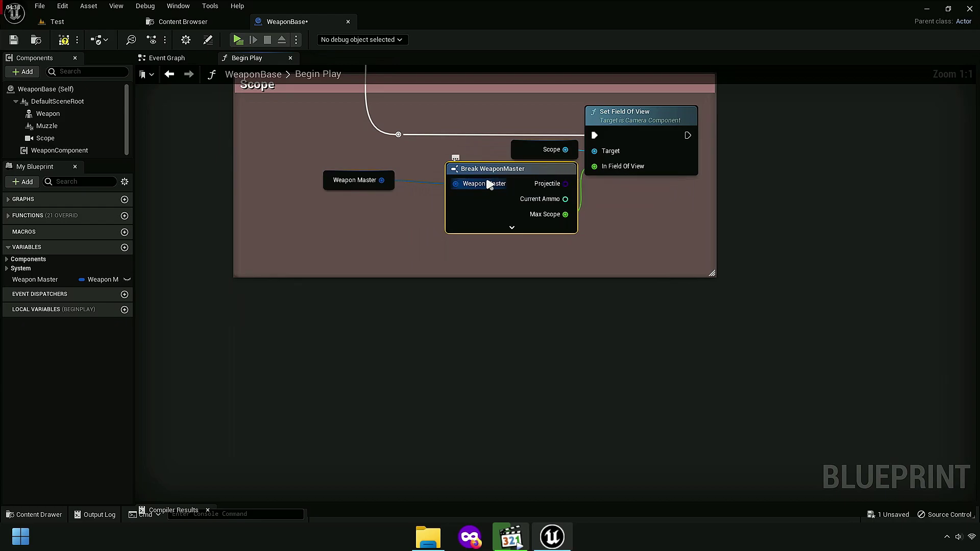
drag(332, 189, 357, 192)
click(374, 236)
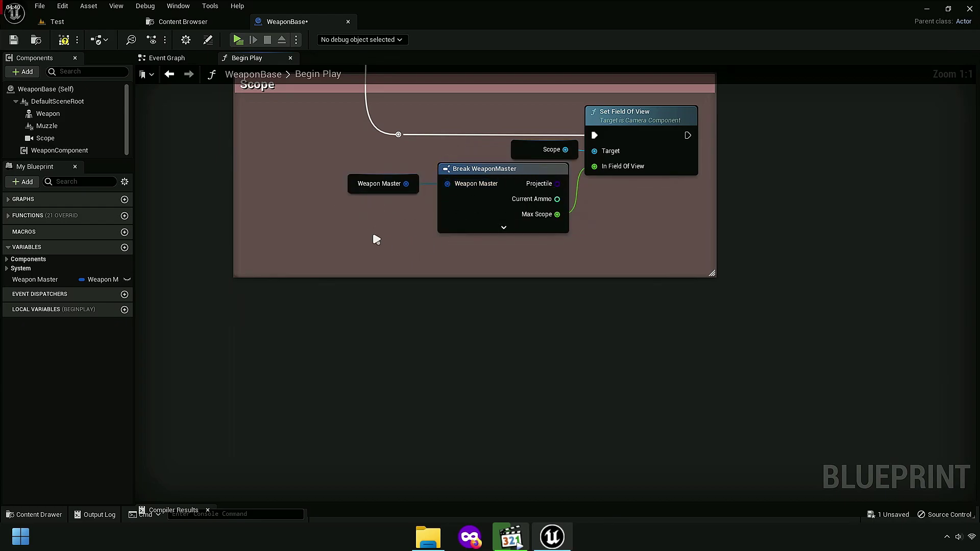
right_drag(374, 236, 442, 303)
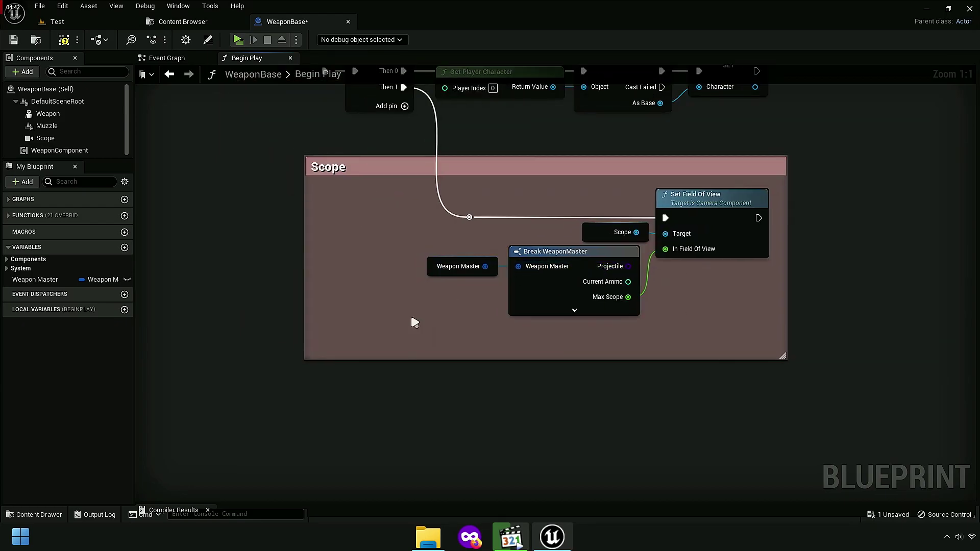
click(9, 43)
Step: Save WeaponBase and open the WeaponComponent blueprint from Blueprint > Component
click(13, 40)
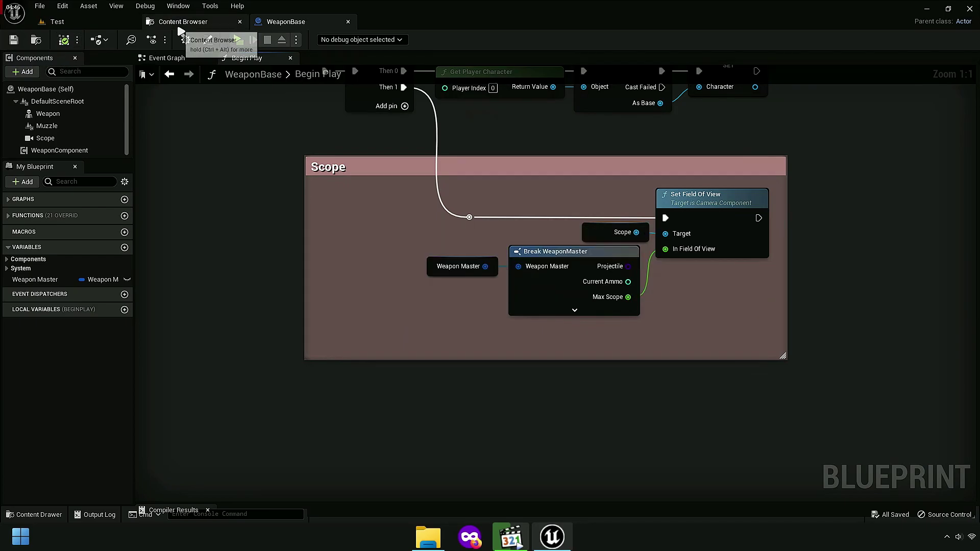
click(183, 21)
click(347, 40)
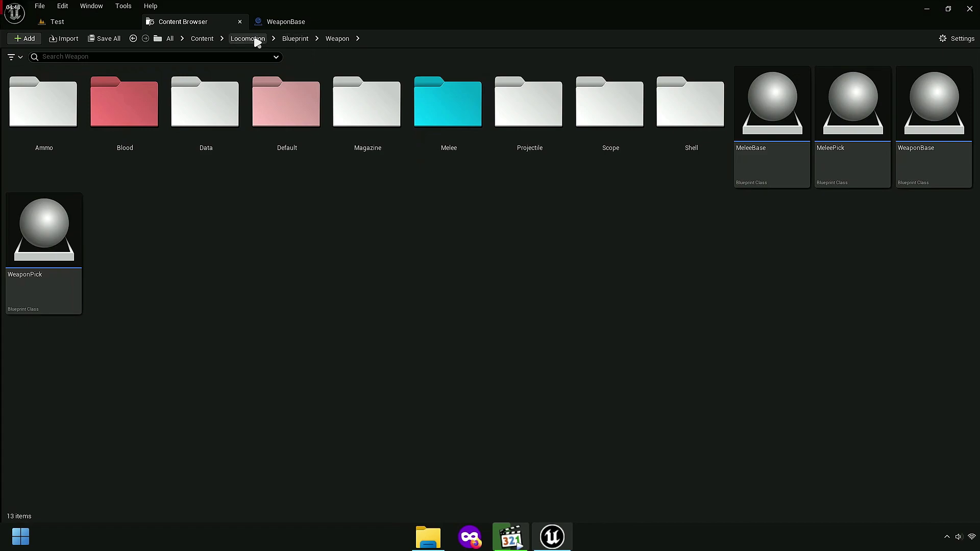
click(250, 39)
double_click(130, 137)
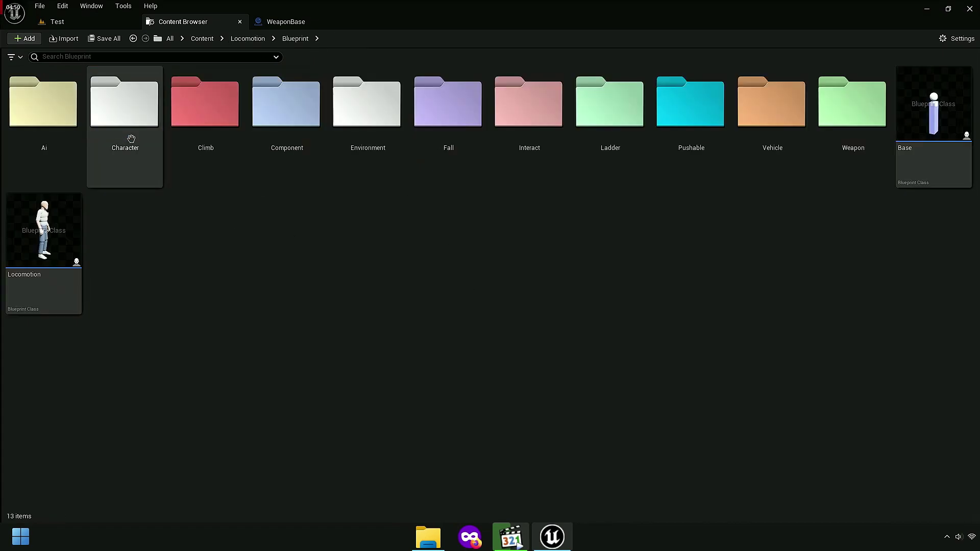
click(313, 160)
double_click(313, 160)
click(538, 156)
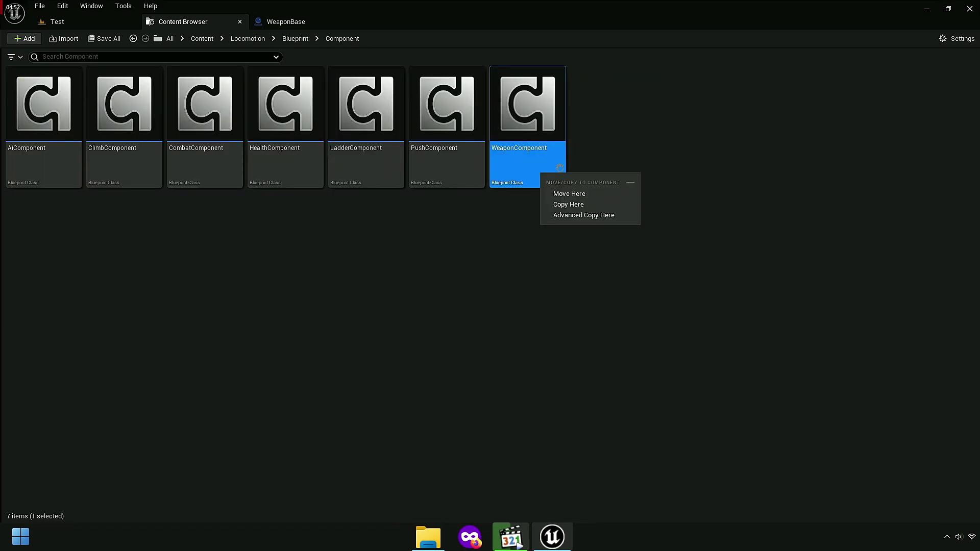
key(Escape)
key(Return)
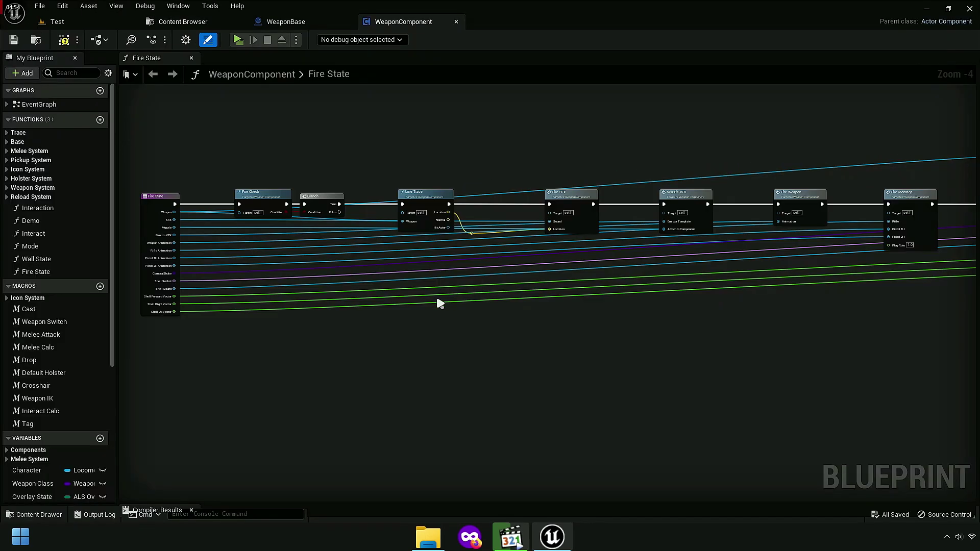
Step: Close the Fire State graph, compile WeaponComponent, and open the Cast macro via a 'cast' search
click(192, 58)
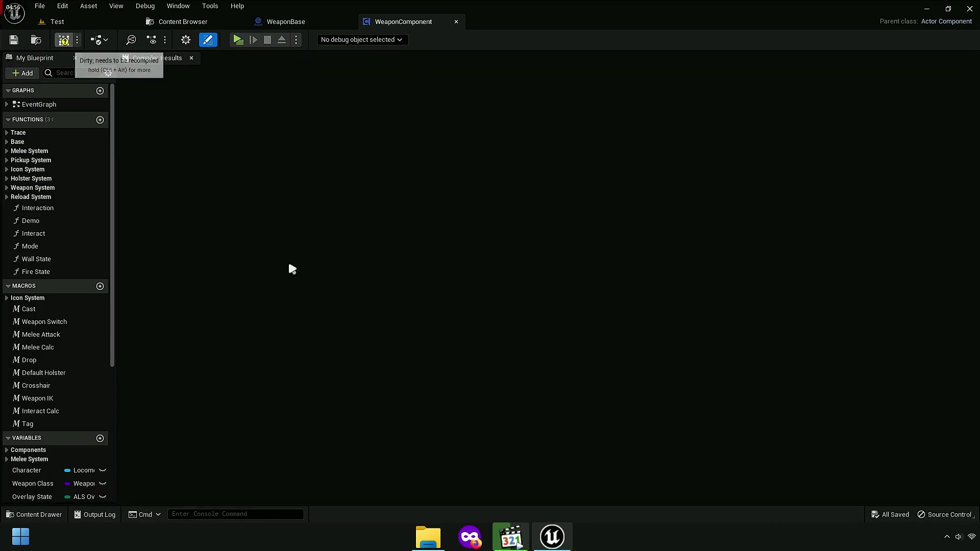
key(F7)
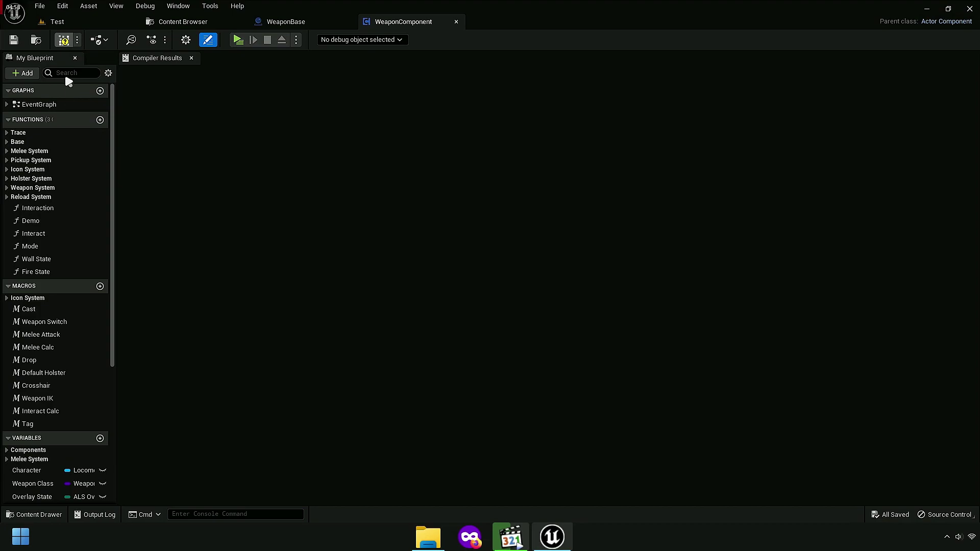
text(cast)
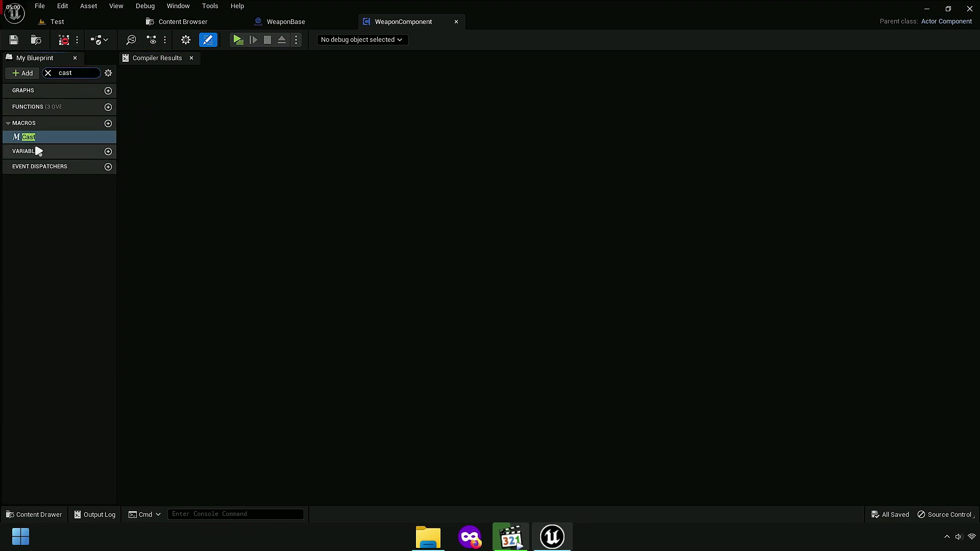
double_click(32, 138)
Step: Add a Get Weapon Master node pulled from the Weapon Base output
scroll(426, 280, up, 7)
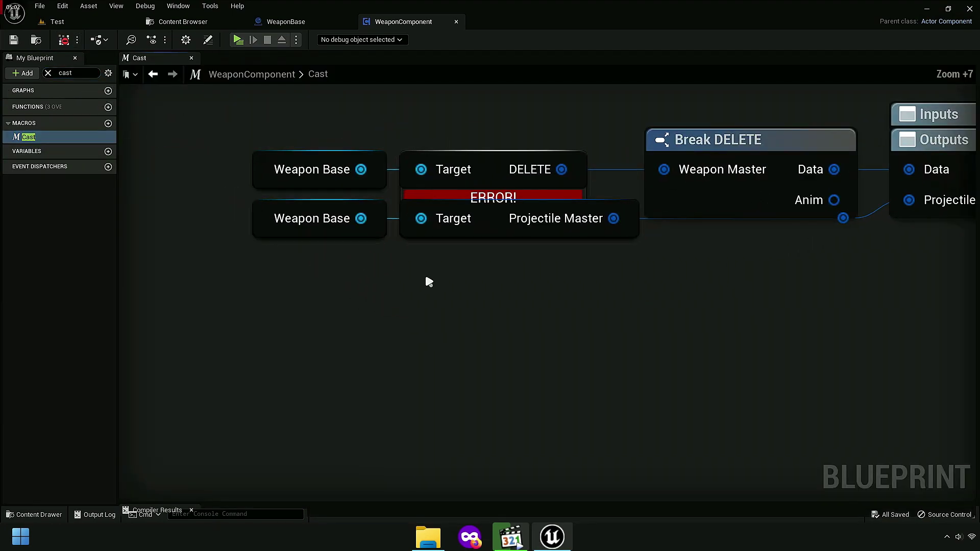
right_drag(356, 387, 365, 407)
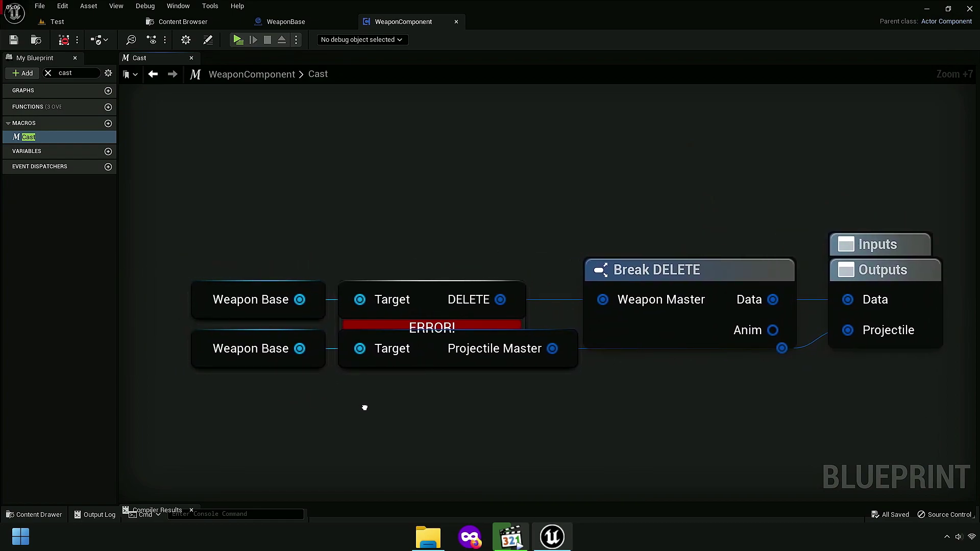
right_drag(364, 408, 395, 438)
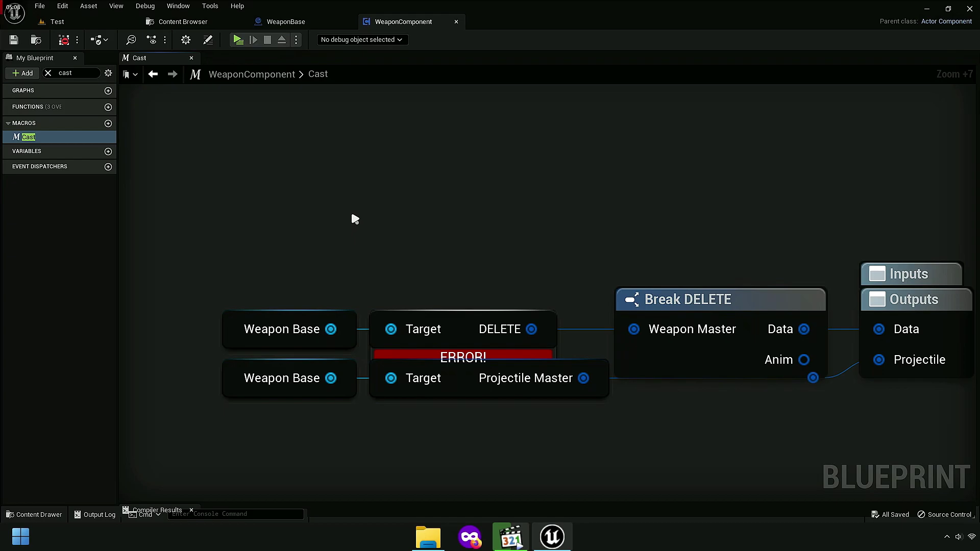
right_click(301, 212)
text(getwea)
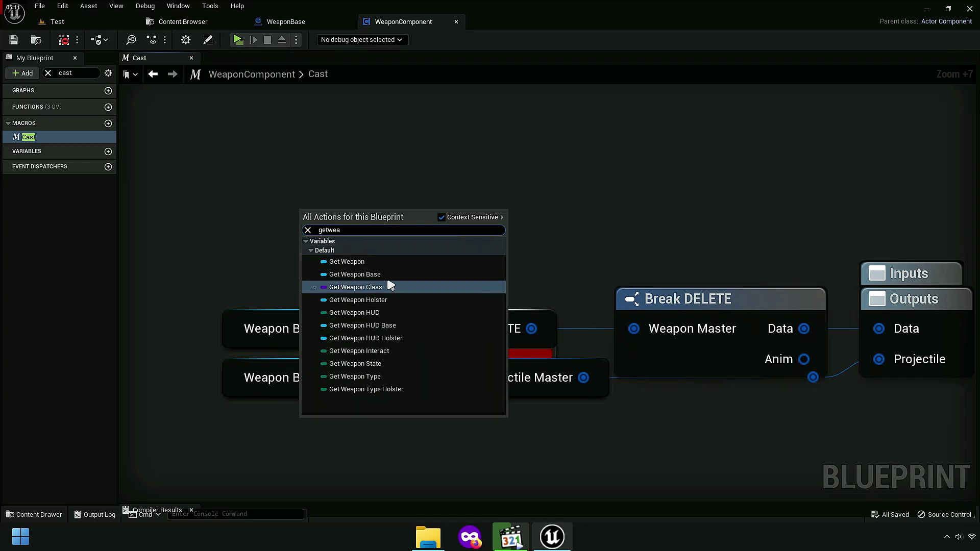
key(Escape)
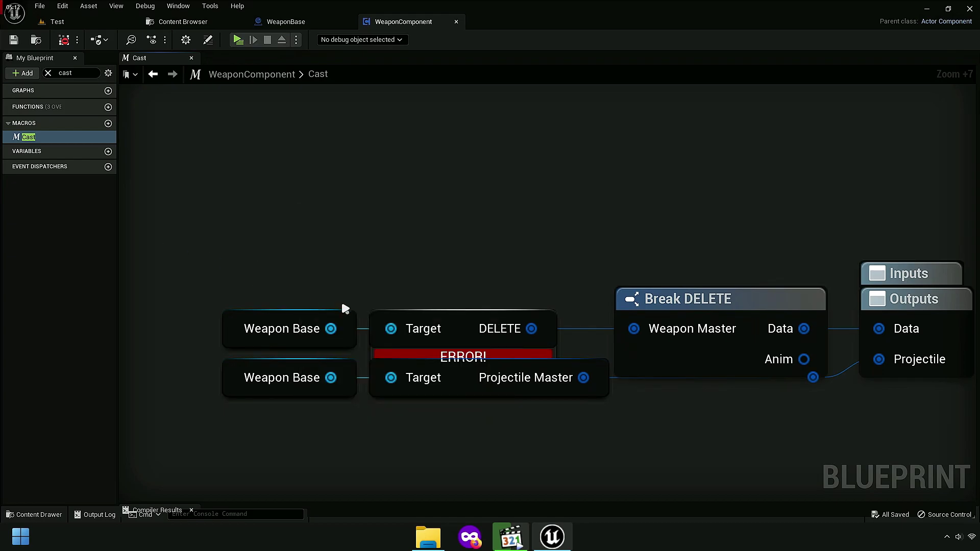
drag(330, 328, 461, 206)
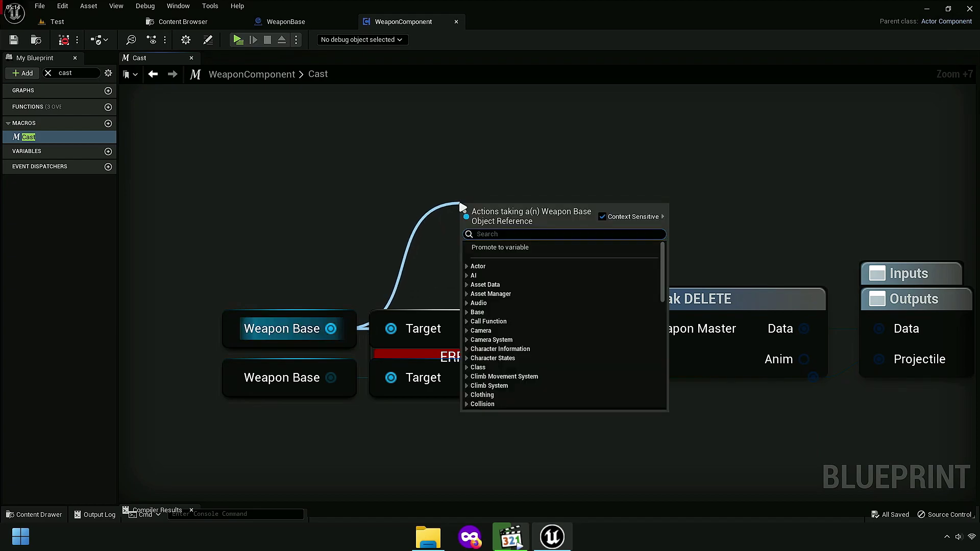
text(get)
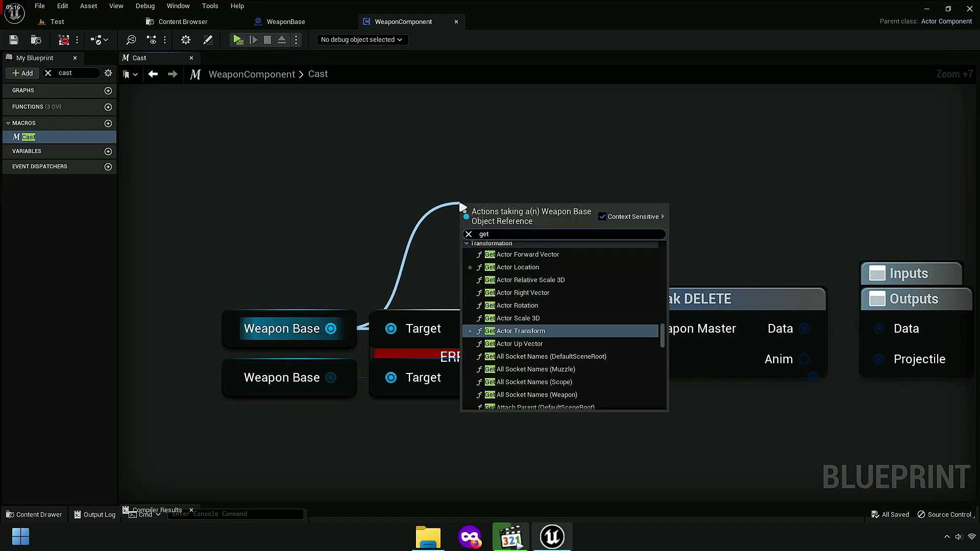
text(weapon)
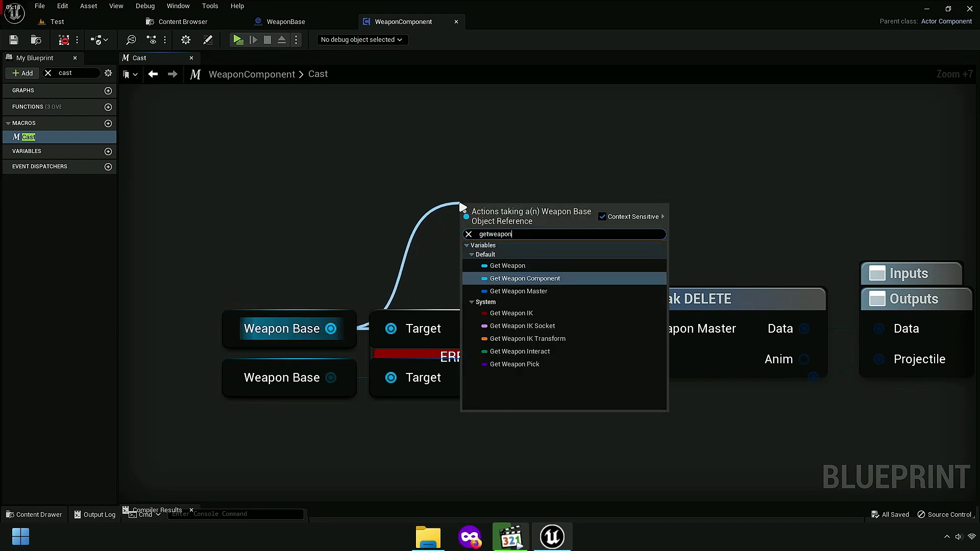
text(mas)
click(539, 266)
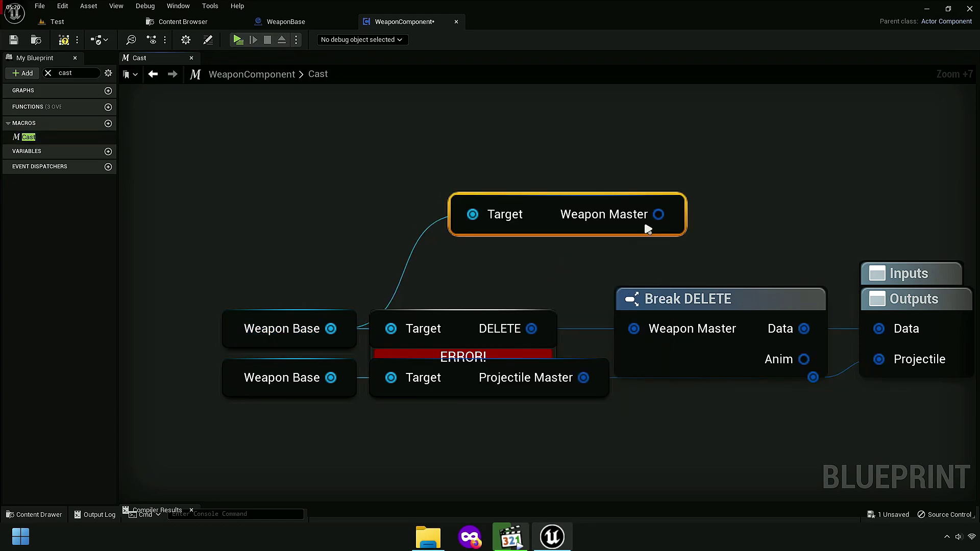
Step: Discard the extra Break WeaponMaster node and delete the DELETE and Break DELETE nodes
mouse_move(658, 214)
mouse_down()
mouse_move(743, 227)
mouse_move(741, 105)
mouse_move(790, 161)
mouse_up()
click(775, 262)
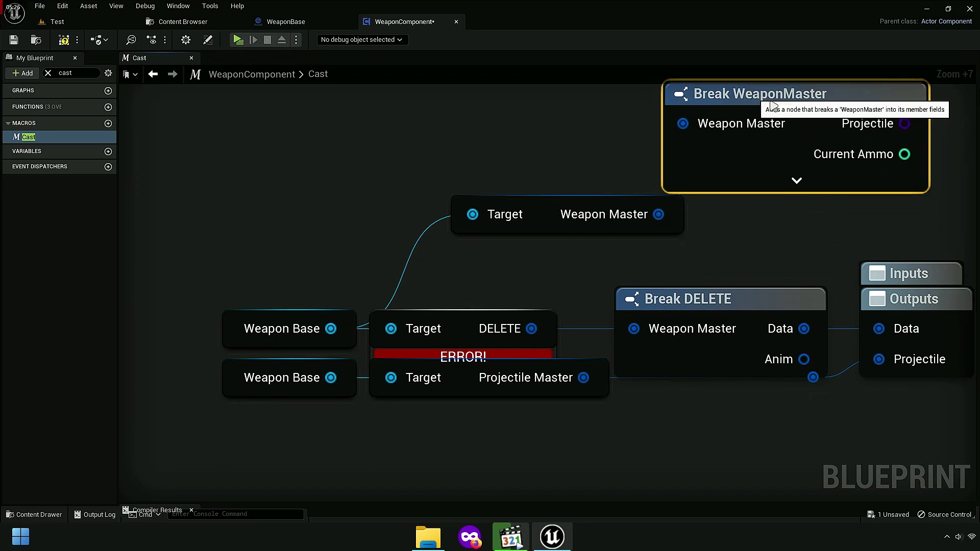
drag(790, 161, 670, 134)
right_click(699, 144)
click(731, 160)
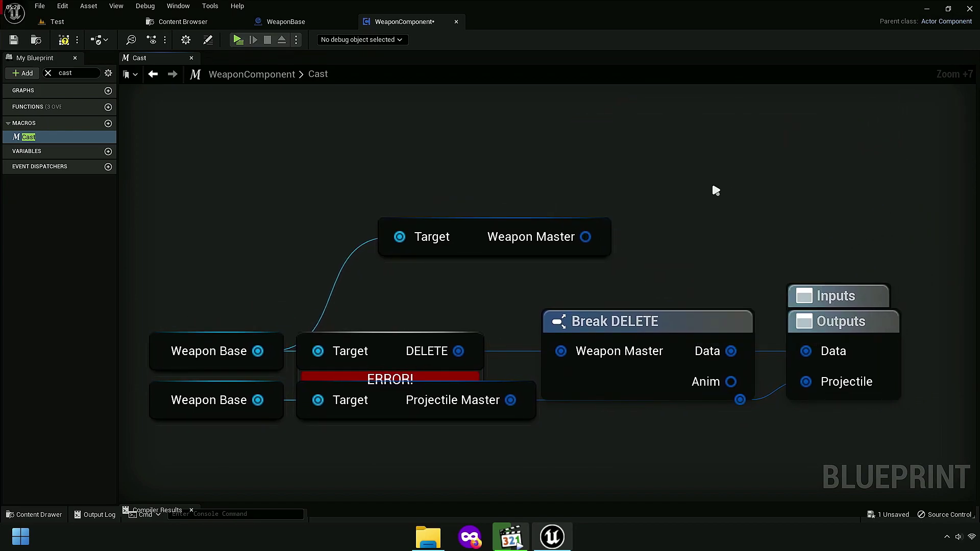
drag(497, 243, 401, 357)
click(387, 350)
key(Delete)
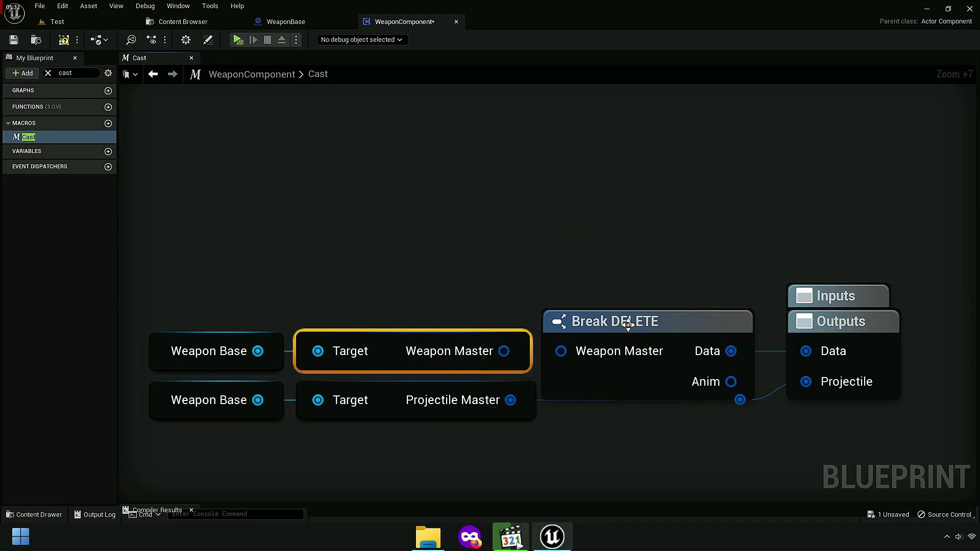
drag(628, 325, 637, 192)
key(Delete)
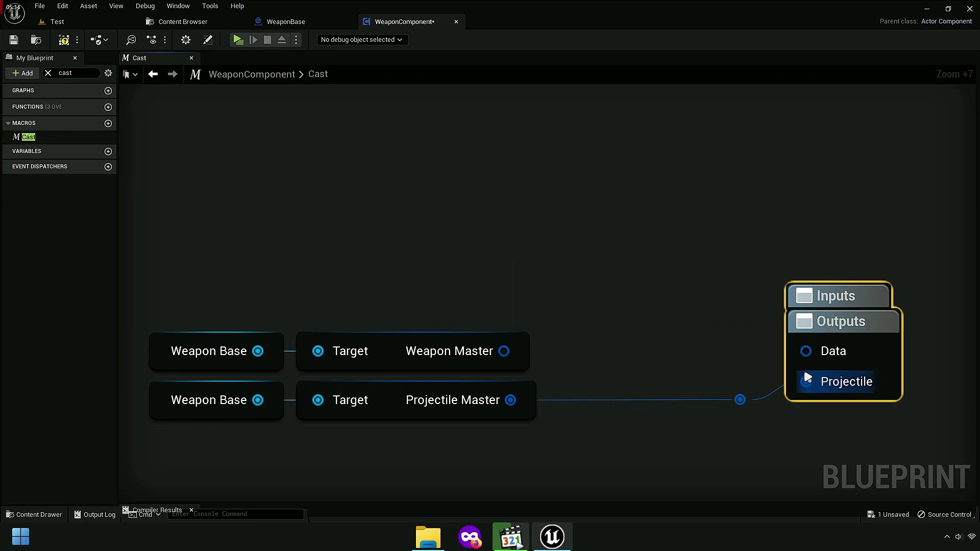
Step: Wire Weapon Master into the Outputs Data pin, then compile and save
drag(745, 409, 755, 410)
key(f)
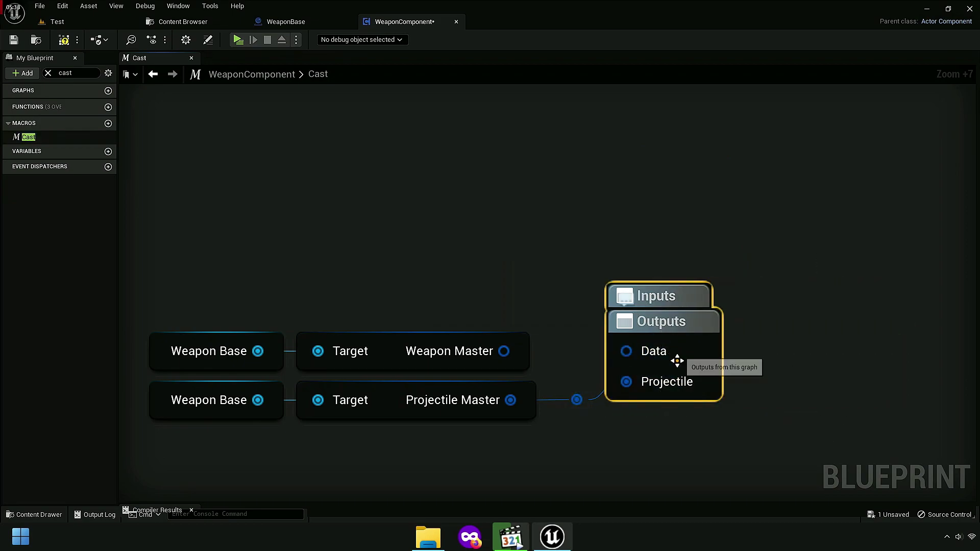
drag(626, 351, 507, 359)
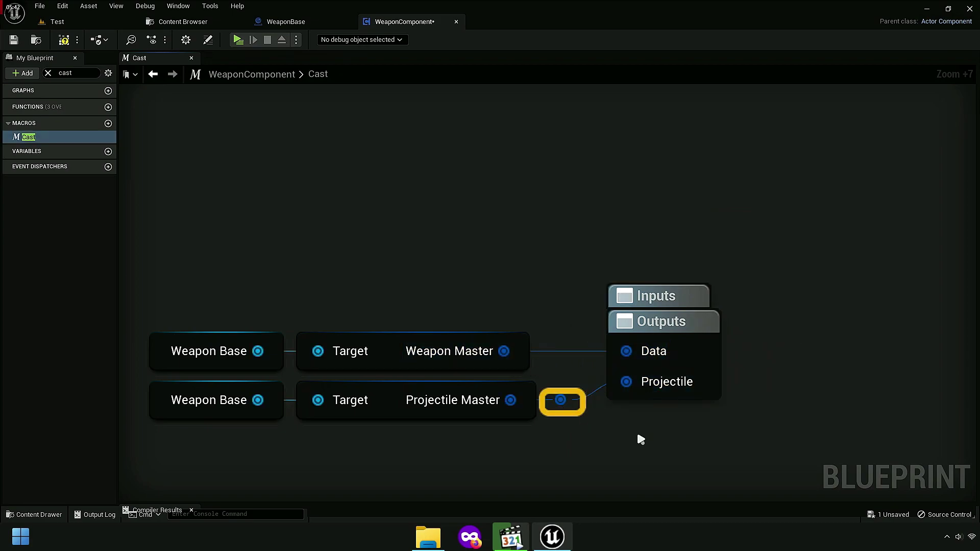
drag(714, 374, 697, 373)
key(Home)
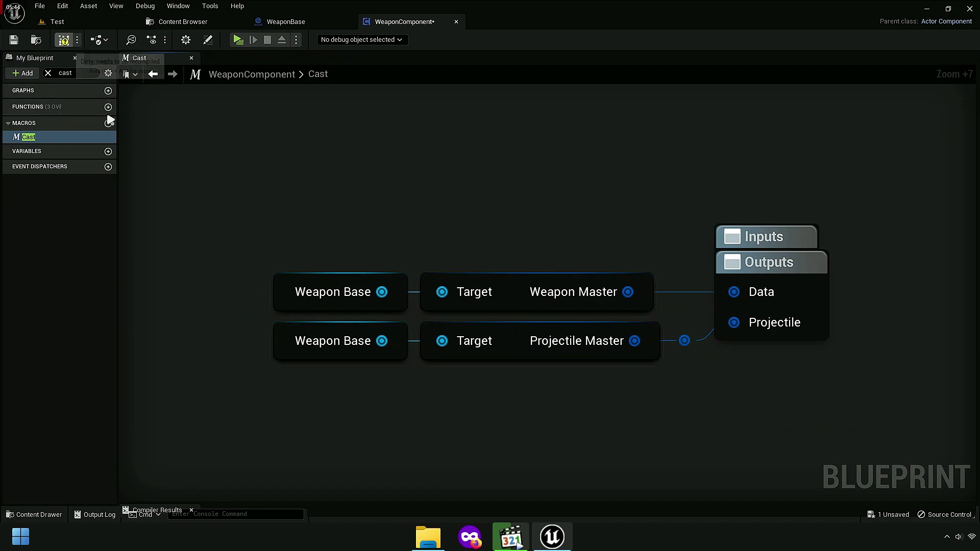
key(F7)
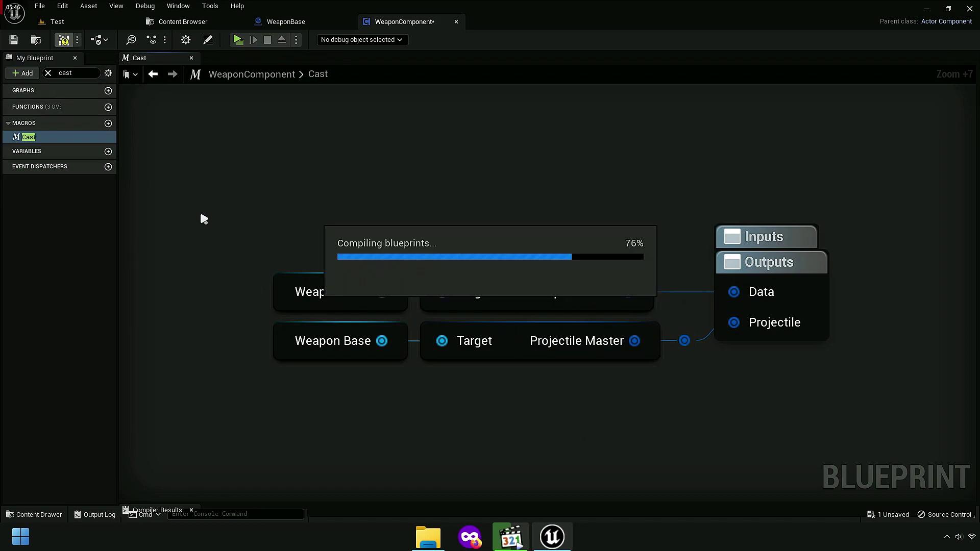
click(13, 39)
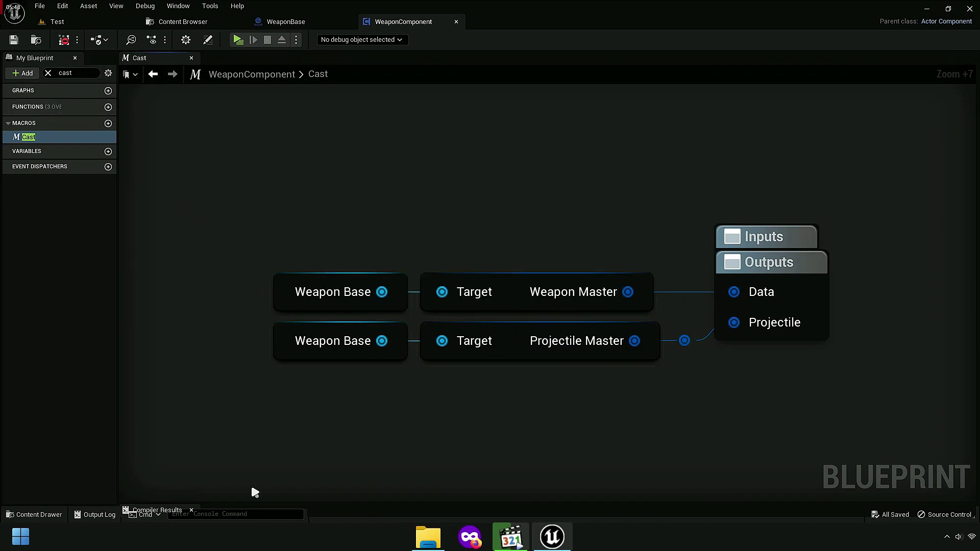
Step: Go to the Get DELETE error in Weapon Switch and frame the TEST comment
drag(229, 503, 238, 389)
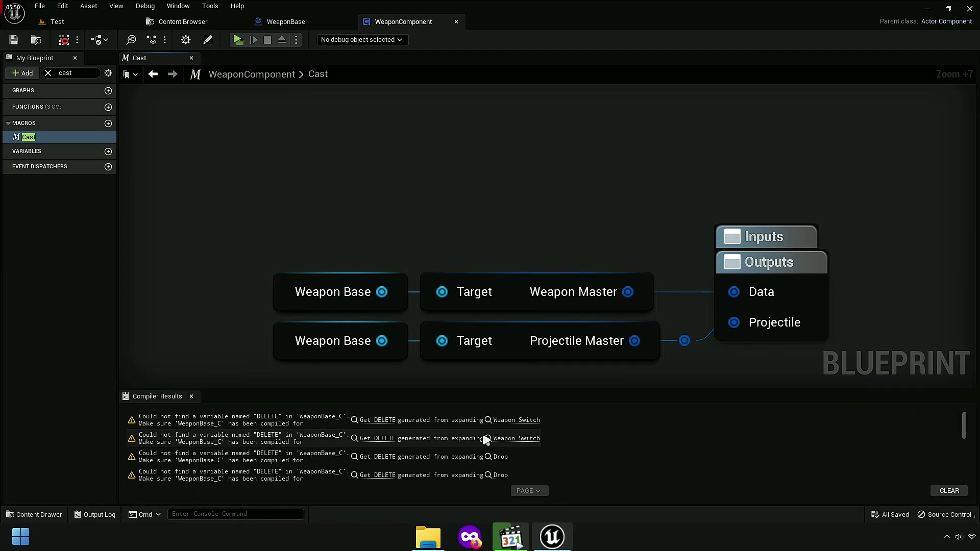
click(382, 422)
click(383, 422)
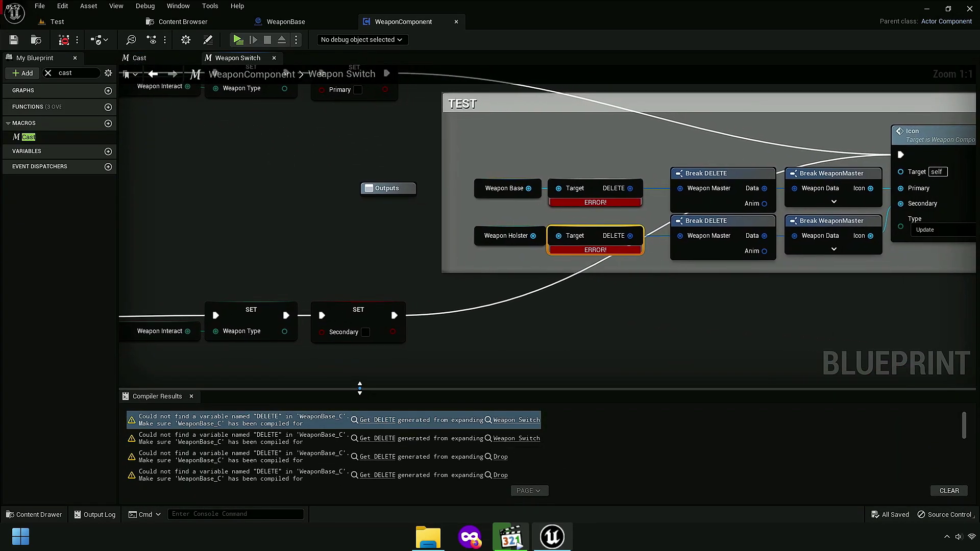
drag(359, 390, 449, 497)
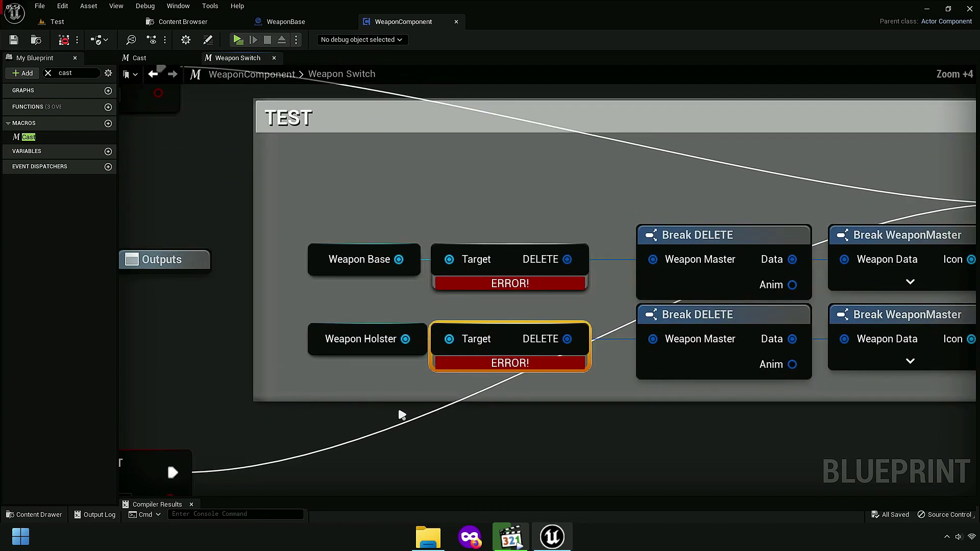
ctrl+drag(444, 260, 476, 202)
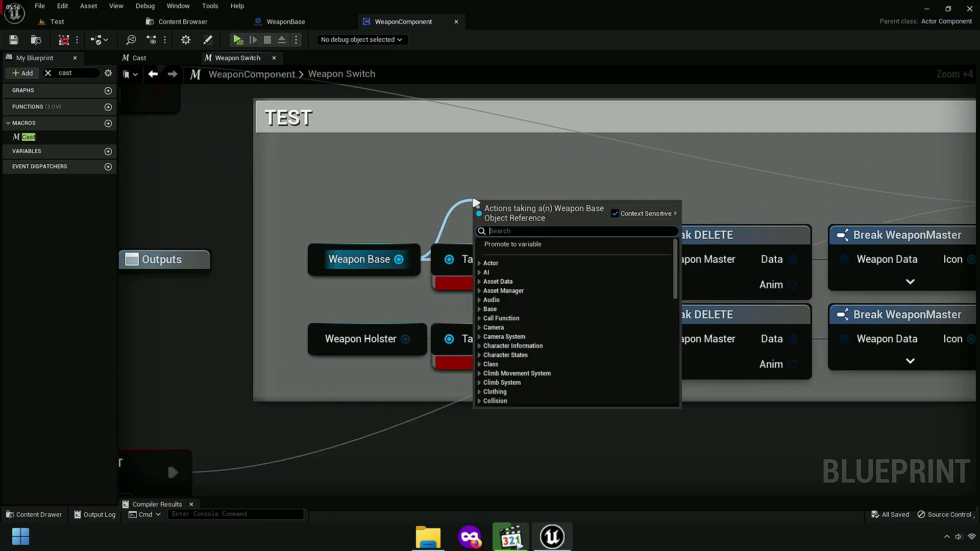
click(444, 174)
right_drag(444, 174, 287, 163)
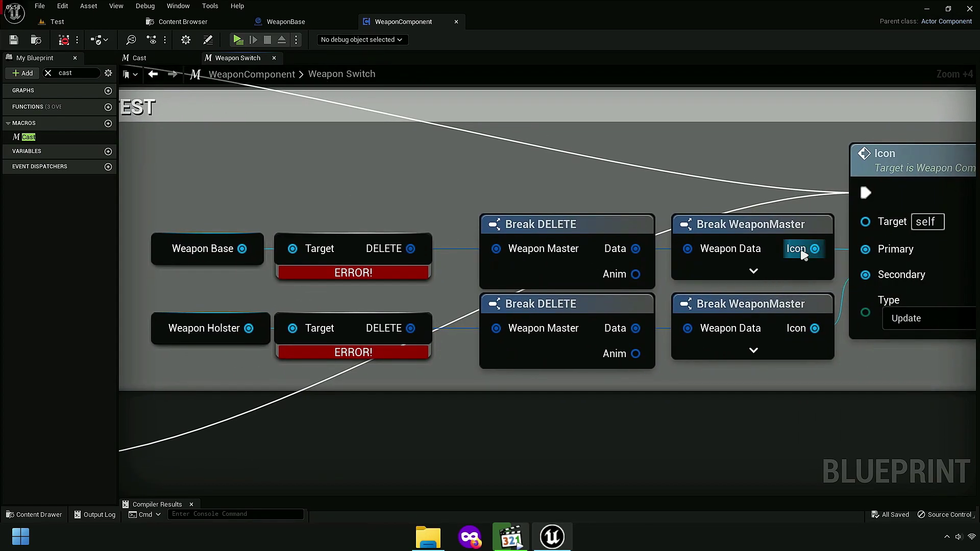
right_drag(377, 191, 499, 250)
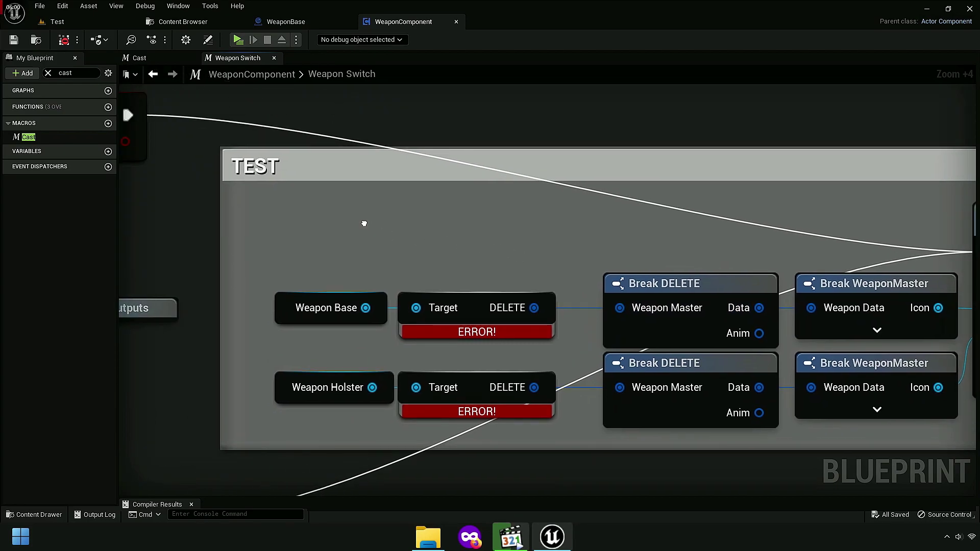
Step: Feed the top Break WeaponMaster from a Cast node, deleting the Weapon Base DELETE chain
right_click(364, 221)
click(18, 139)
mouse_move(306, 265)
mouse_down()
mouse_move(303, 227)
mouse_move(371, 200)
mouse_move(475, 228)
mouse_up()
key(Escape)
drag(393, 223, 815, 306)
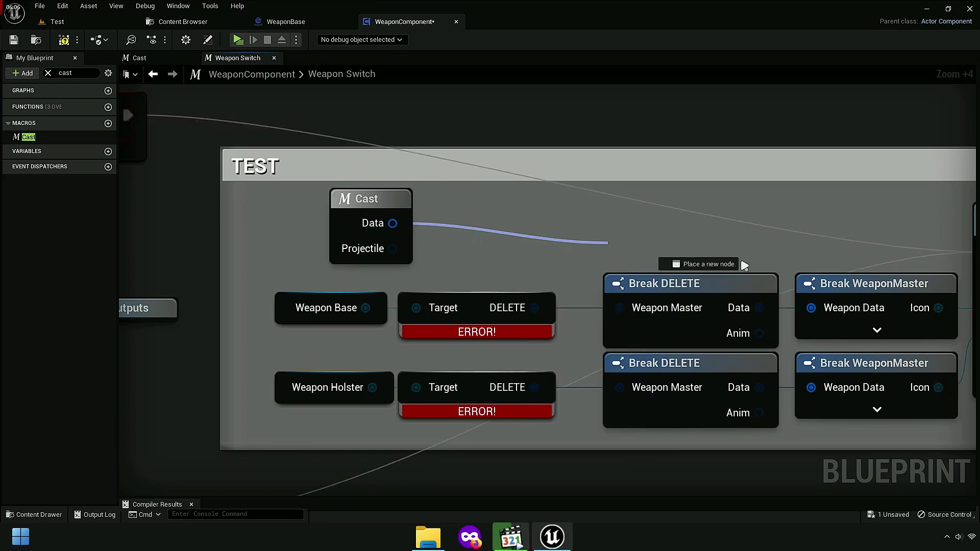
click(678, 283)
key(Delete)
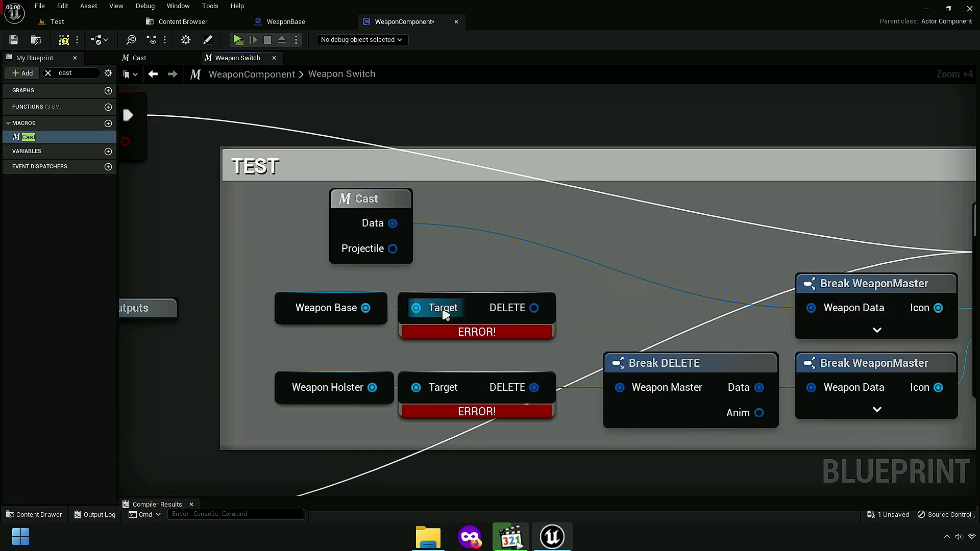
drag(485, 275, 367, 316)
key(Delete)
Step: Replace the Weapon Holster DELETE chain with a pasted Cast node below the first
drag(359, 211, 718, 291)
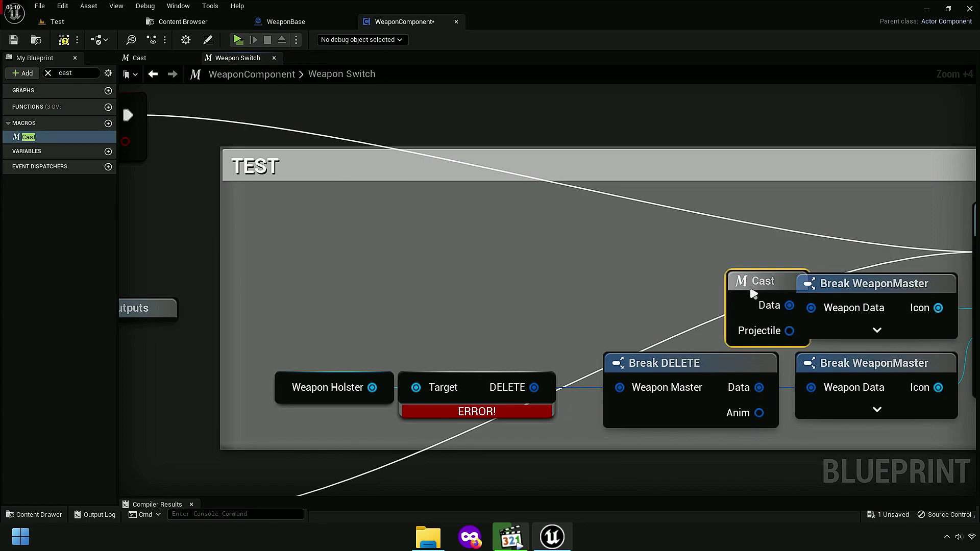
right_drag(718, 291, 631, 228)
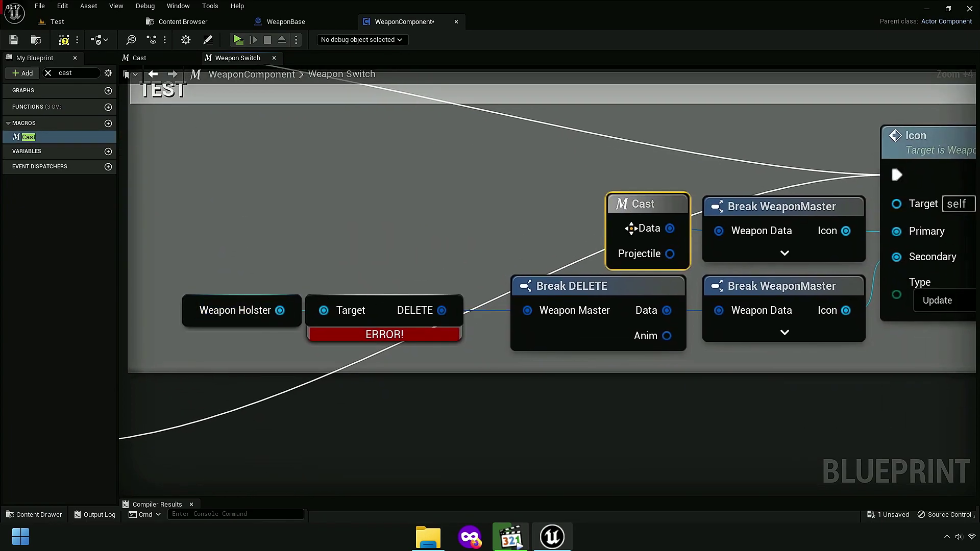
key(ctrl+v)
drag(601, 435, 614, 393)
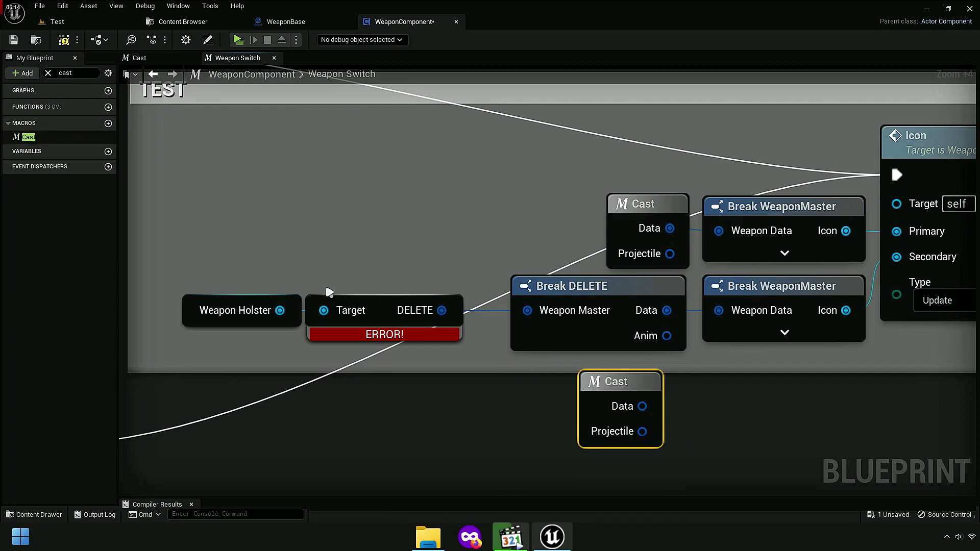
drag(216, 277, 525, 321)
key(Delete)
click(620, 376)
mouse_move(620, 376)
mouse_down()
mouse_move(638, 294)
mouse_move(503, 319)
mouse_up()
key(Delete)
mouse_move(685, 239)
mouse_down()
mouse_move(671, 265)
mouse_move(632, 277)
mouse_up()
right_drag(657, 306, 492, 358)
Step: Resize the TEST comment, rename it 'Weapon Icon', save, and jump to the Drop error
scroll(493, 358, down, 5)
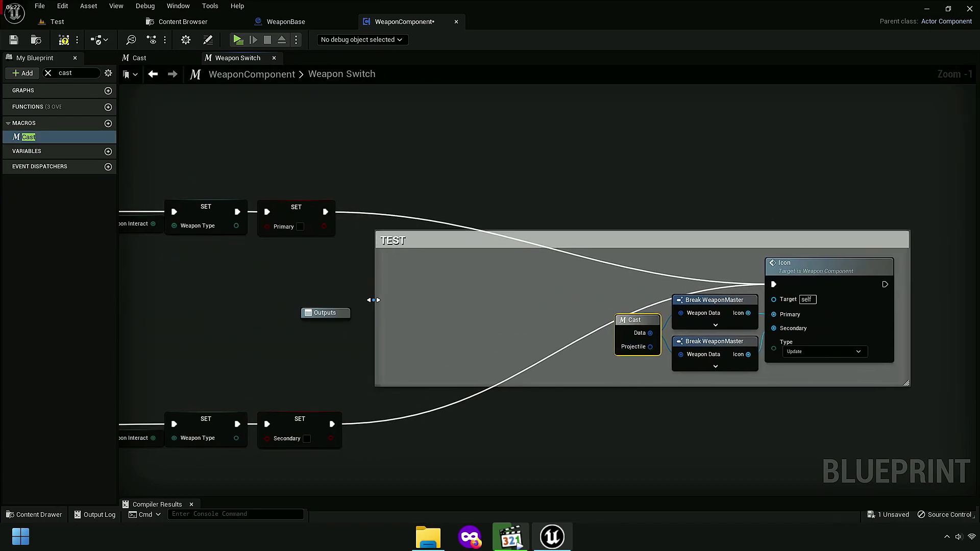
drag(379, 311, 604, 318)
drag(714, 238, 504, 242)
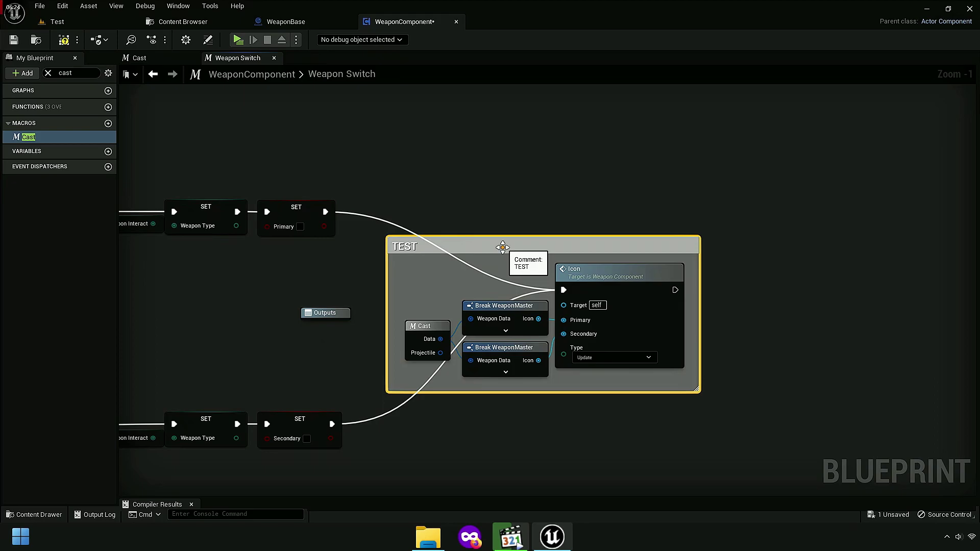
double_click(505, 246)
text(Weap)
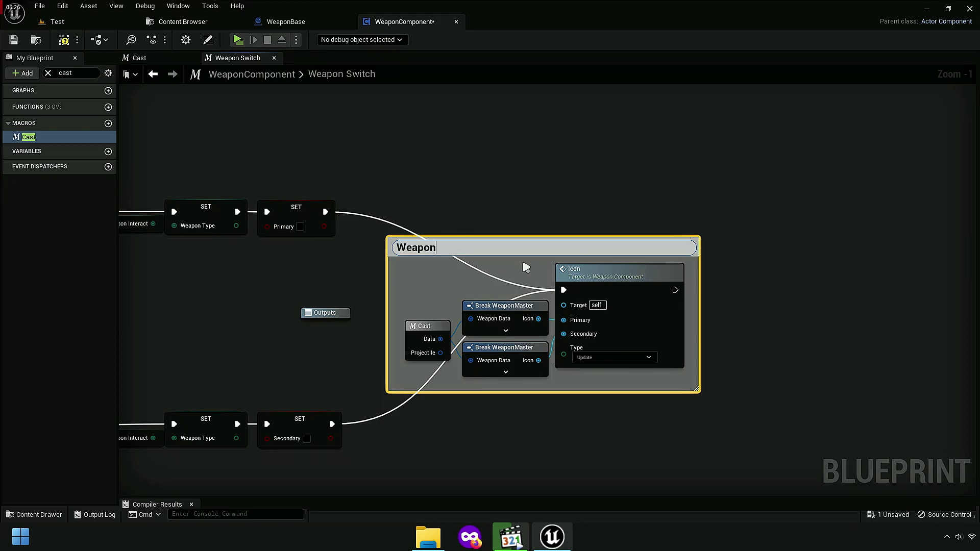
text(on)
key(Return)
scroll(525, 267, up, 4)
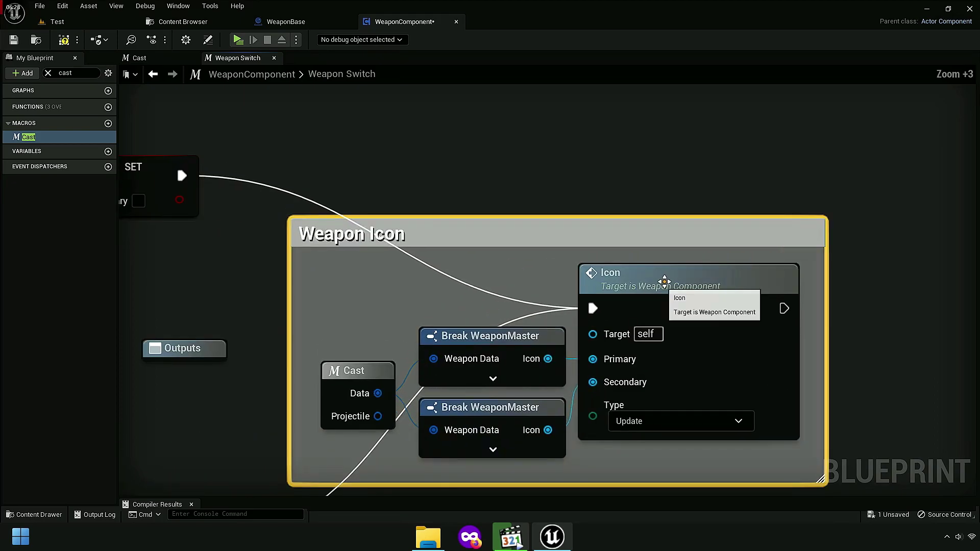
right_drag(658, 279, 837, 289)
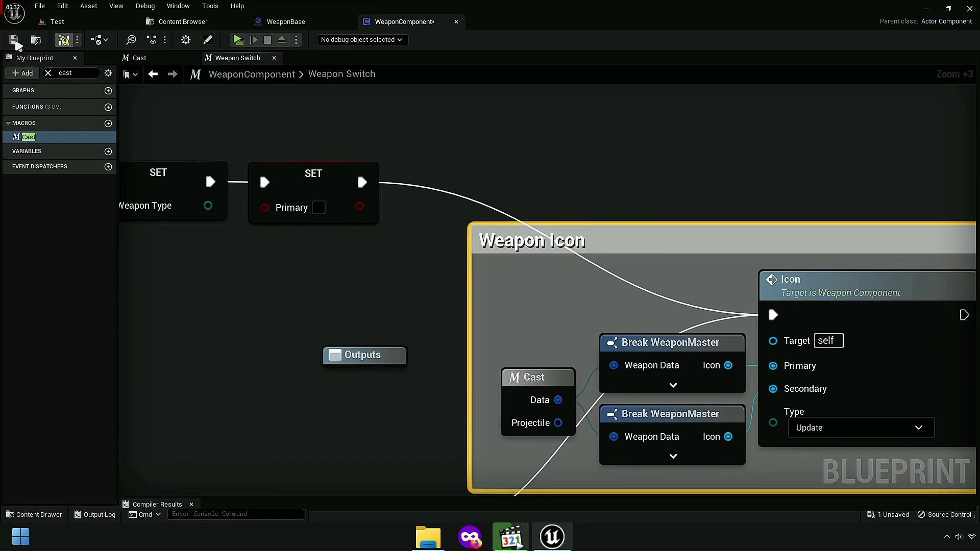
click(15, 40)
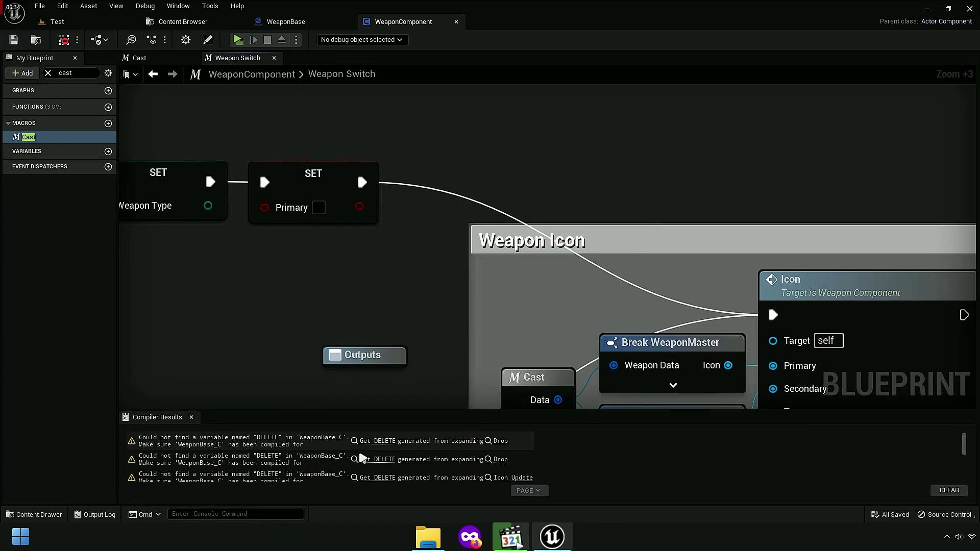
click(373, 442)
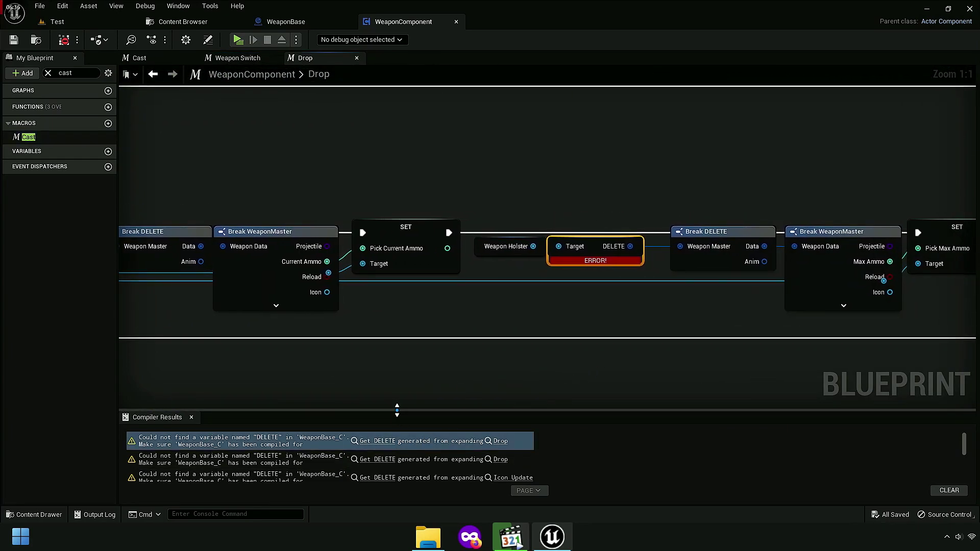
Step: Add a Cast node wired to the first Break WeaponMaster, moving its DELETE chain aside
drag(397, 413, 397, 447)
scroll(639, 372, down, 4)
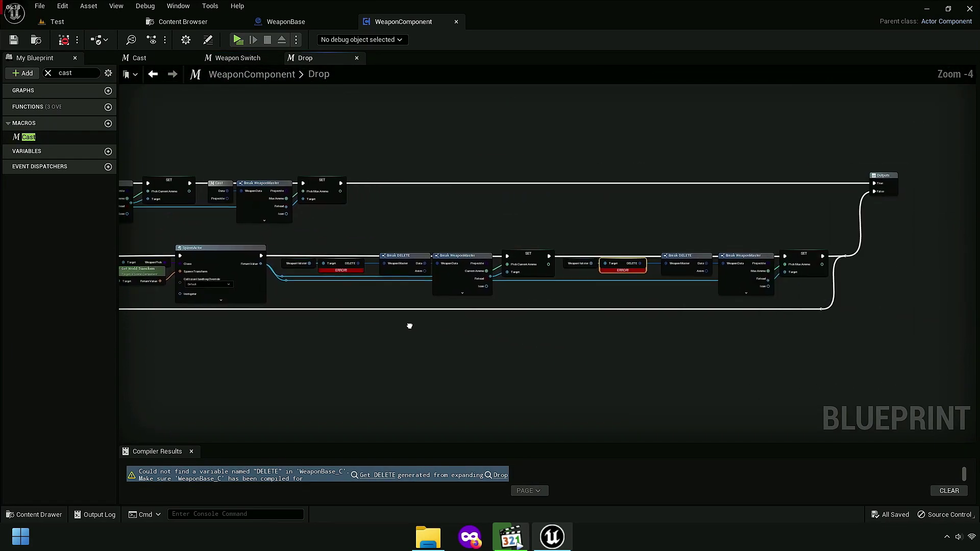
scroll(407, 323, up, 4)
mouse_move(319, 260)
right_down()
mouse_move(513, 288)
mouse_move(494, 331)
right_up()
scroll(513, 288, up, 5)
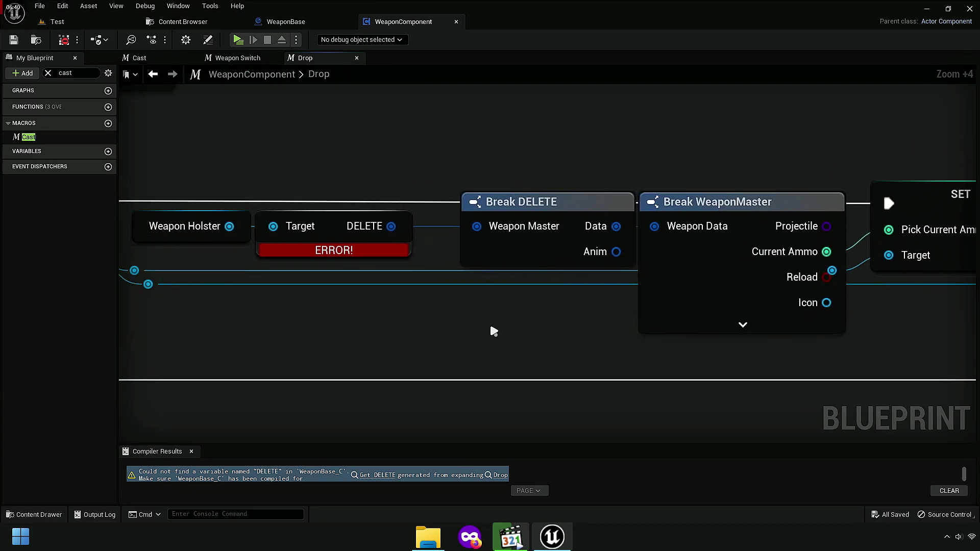
mouse_move(38, 141)
mouse_down()
mouse_move(376, 338)
mouse_move(654, 226)
mouse_up()
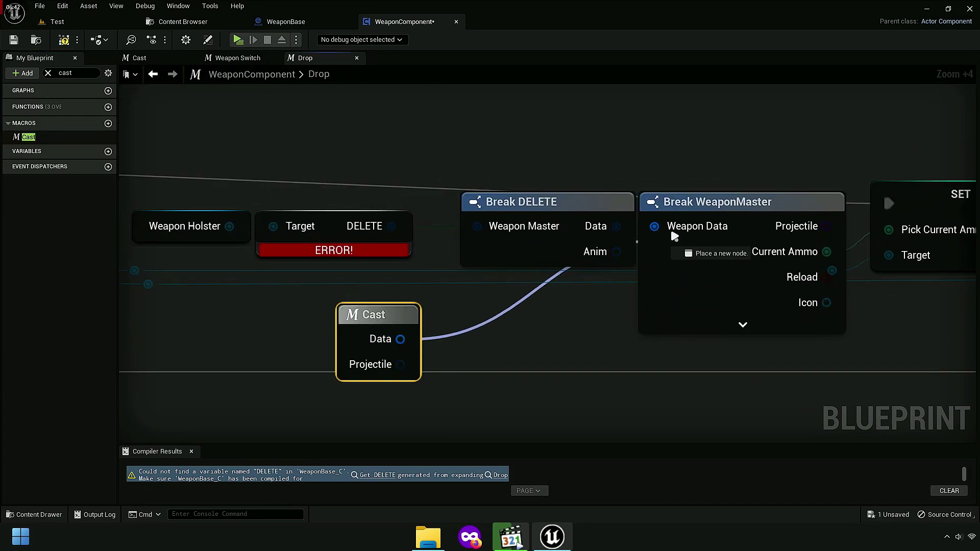
scroll(501, 267, down, 2)
mouse_move(306, 216)
mouse_down()
mouse_move(629, 271)
mouse_move(662, 174)
mouse_up()
drag(533, 324, 668, 249)
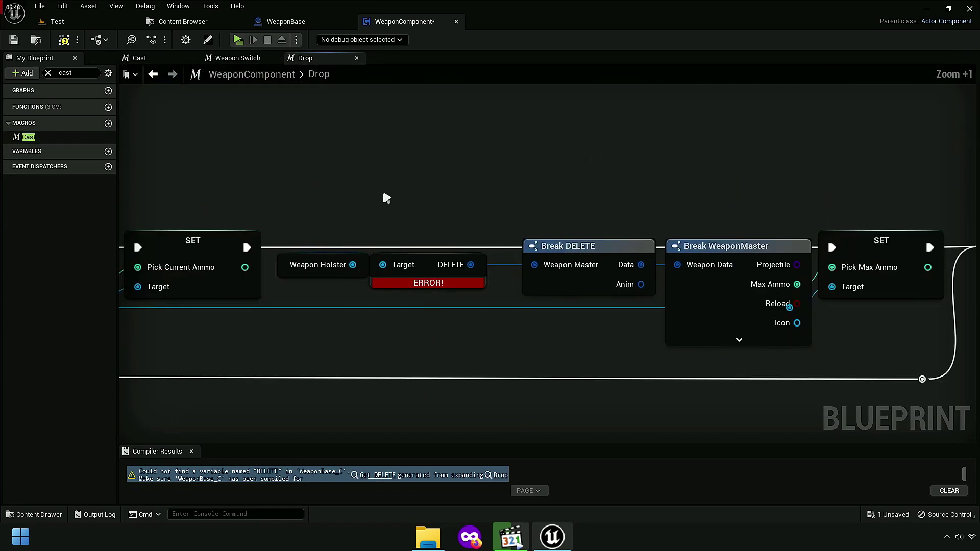
Step: Add a second Cast node and delete the second Weapon Holster DELETE chain
mouse_move(28, 136)
mouse_down()
mouse_move(501, 188)
mouse_move(677, 264)
mouse_up()
drag(335, 284, 601, 255)
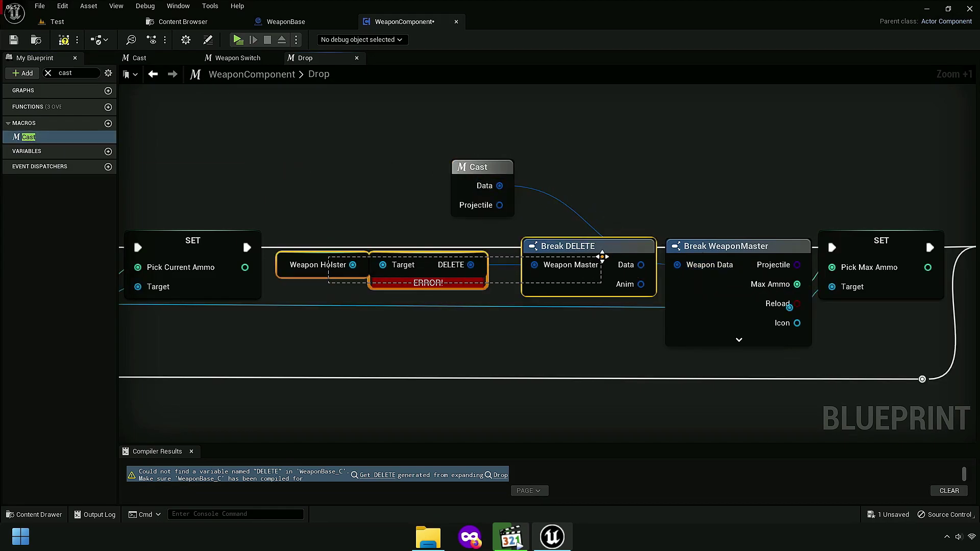
key(Delete)
drag(467, 172, 621, 249)
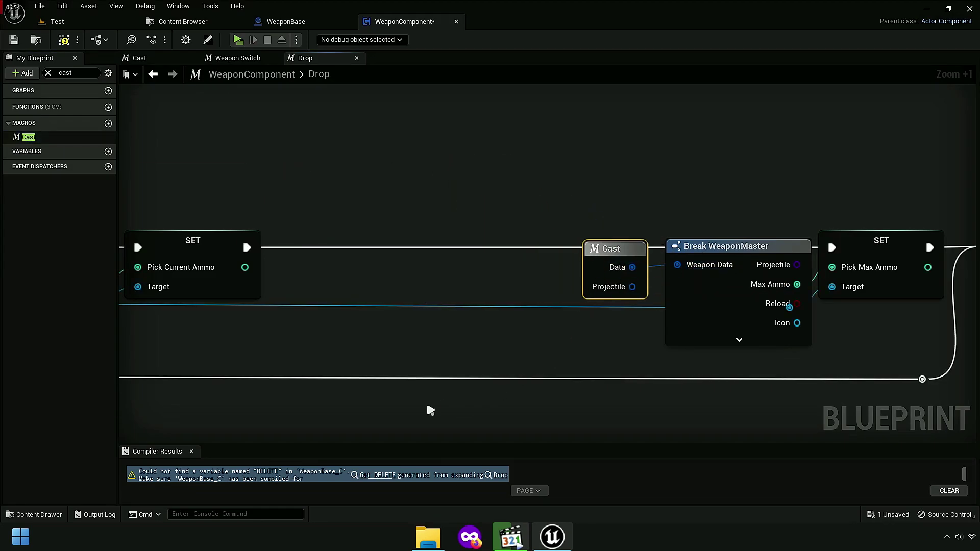
drag(385, 442, 385, 368)
Step: In Icon Update, add a Cast node wired into the lower and upper Break WeaponMaster nodes
click(383, 436)
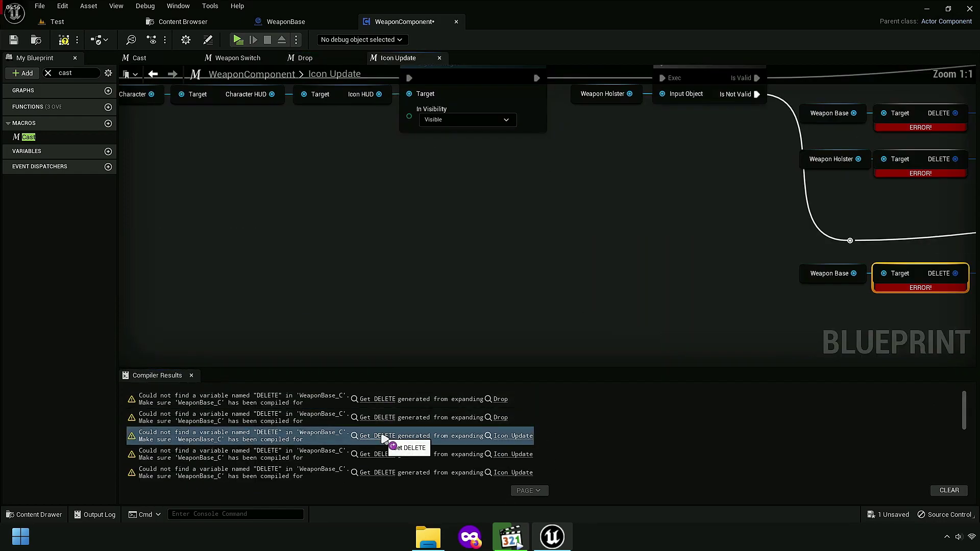
scroll(523, 350, down, 4)
drag(451, 367, 457, 452)
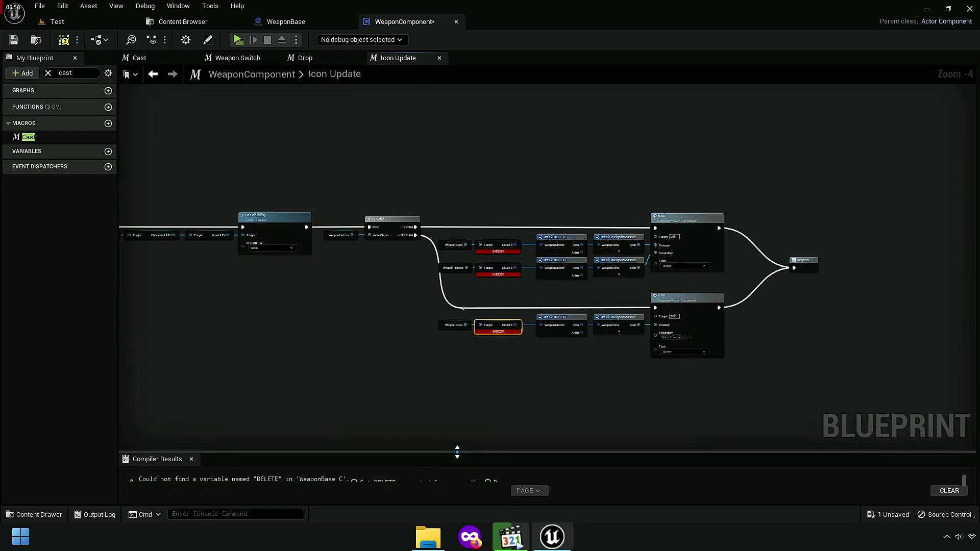
right_drag(166, 262, 47, 259)
mouse_move(180, 194)
mouse_down()
mouse_move(316, 367)
mouse_move(612, 306)
mouse_up()
scroll(316, 366, up, 5)
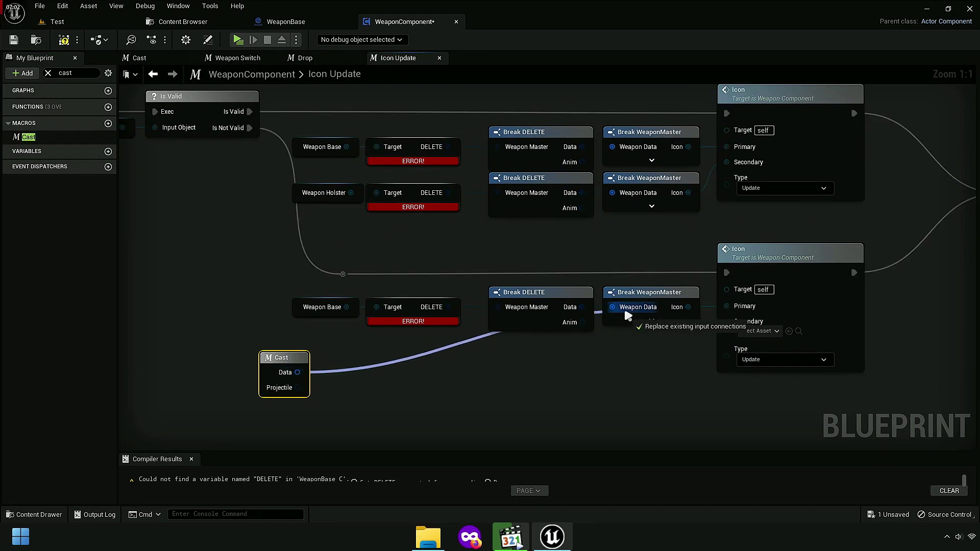
mouse_move(285, 358)
mouse_down()
mouse_move(465, 349)
mouse_move(611, 192)
mouse_up()
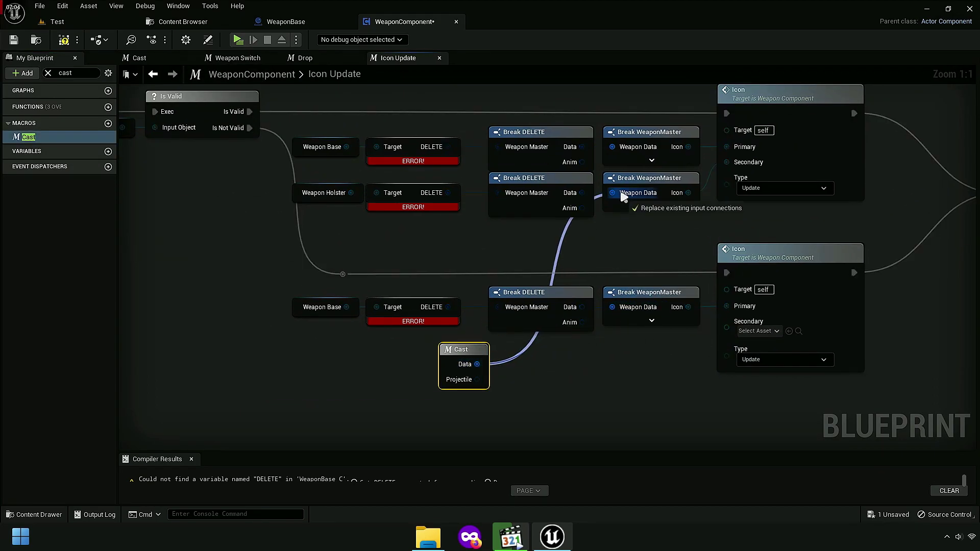
drag(469, 365, 611, 147)
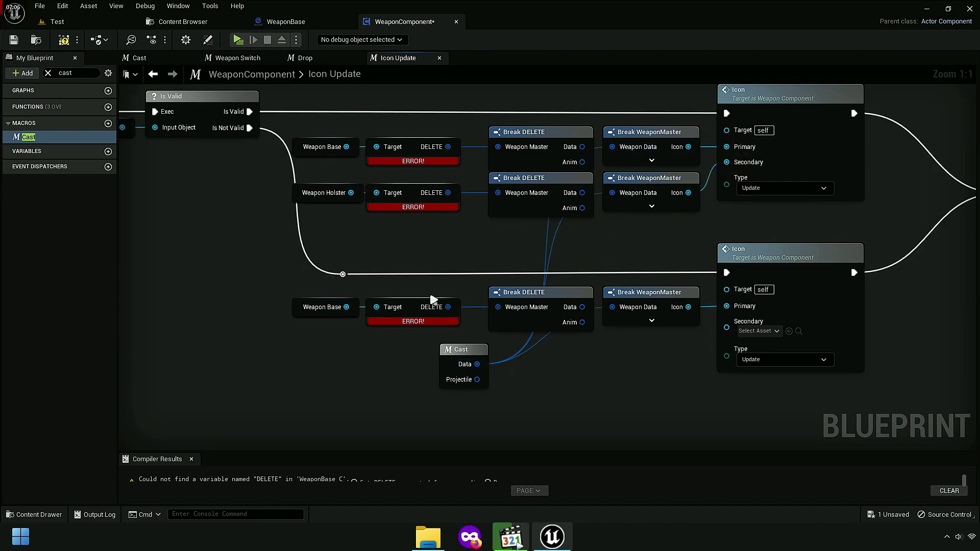
Step: Delete the bottom Weapon Base DELETE chain and position the Cast node beside Break WeaponMaster
scroll(431, 296, down, 3)
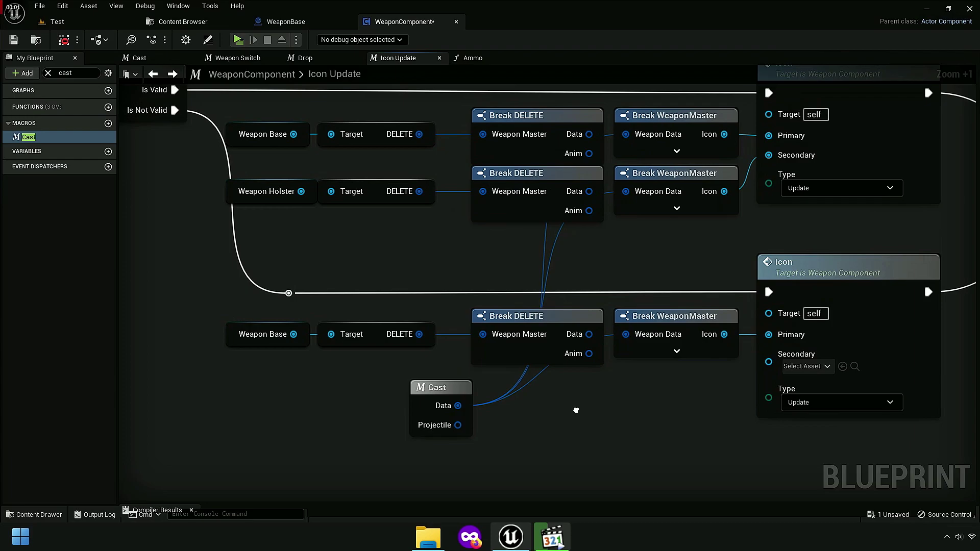
right_drag(575, 410, 580, 411)
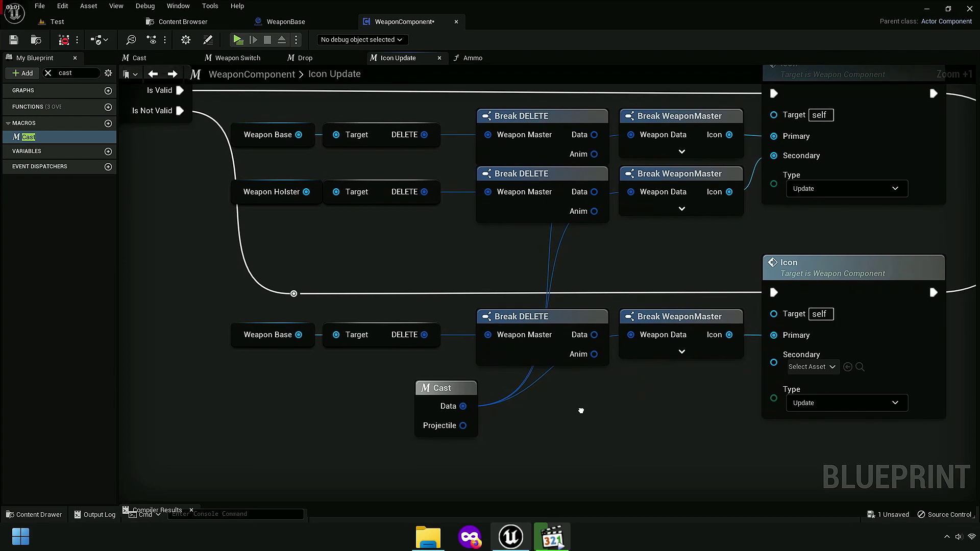
drag(453, 390, 484, 380)
mouse_move(228, 308)
mouse_down()
mouse_move(516, 367)
mouse_move(567, 316)
mouse_up()
key(Delete)
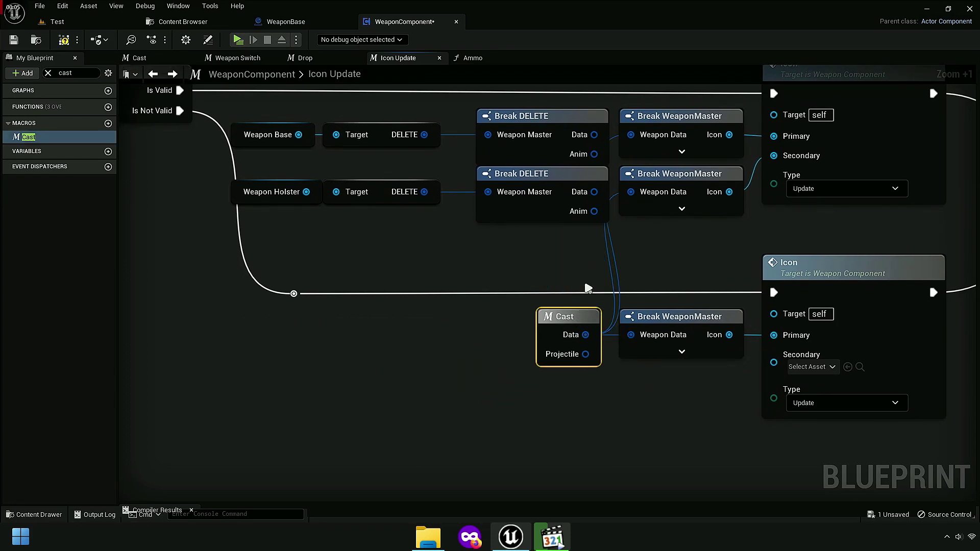
right_drag(586, 275, 557, 321)
Step: Paste a second Cast node, remove the upper Weapon Base and Holster DELETE chains, and wire it in
key(ctrl+c)
key(ctrl+v)
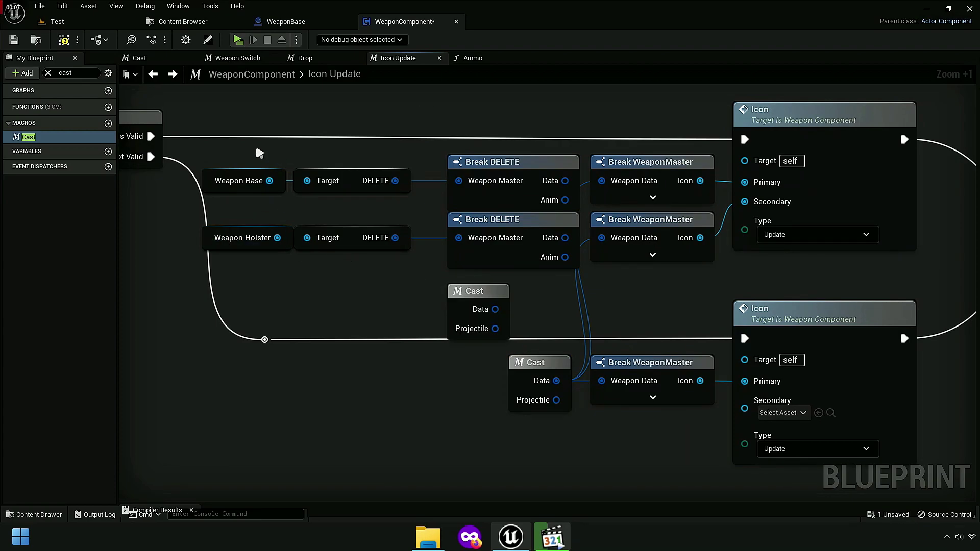
drag(260, 153, 513, 253)
drag(510, 163, 497, 120)
scroll(498, 120, down, 3)
drag(499, 252, 488, 187)
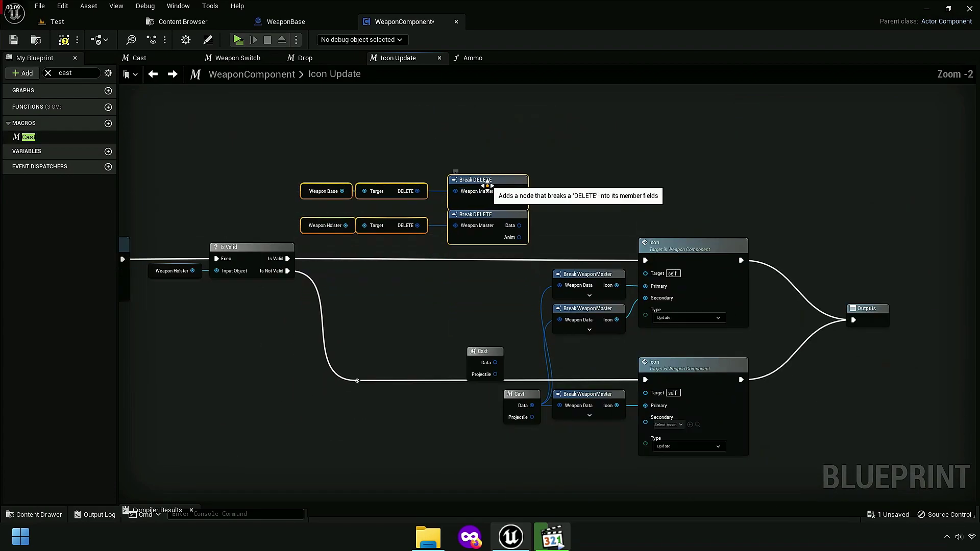
key(Delete)
scroll(469, 339, up, 2)
drag(527, 332, 532, 280)
scroll(556, 248, up, 5)
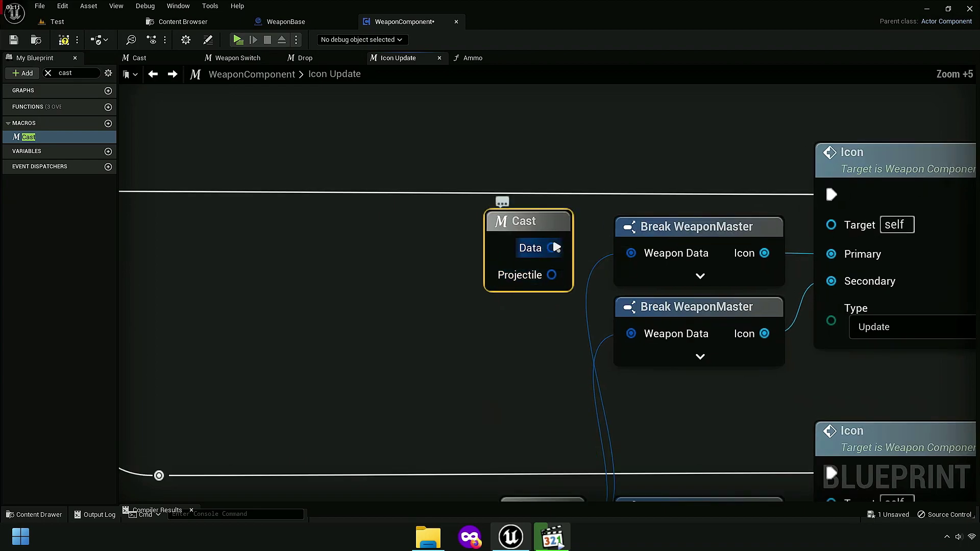
mouse_move(525, 221)
mouse_down()
mouse_move(525, 264)
mouse_move(630, 333)
mouse_up()
Step: Compile the WeaponComponent blueprint
scroll(407, 266, down, 3)
scroll(514, 291, down, 2)
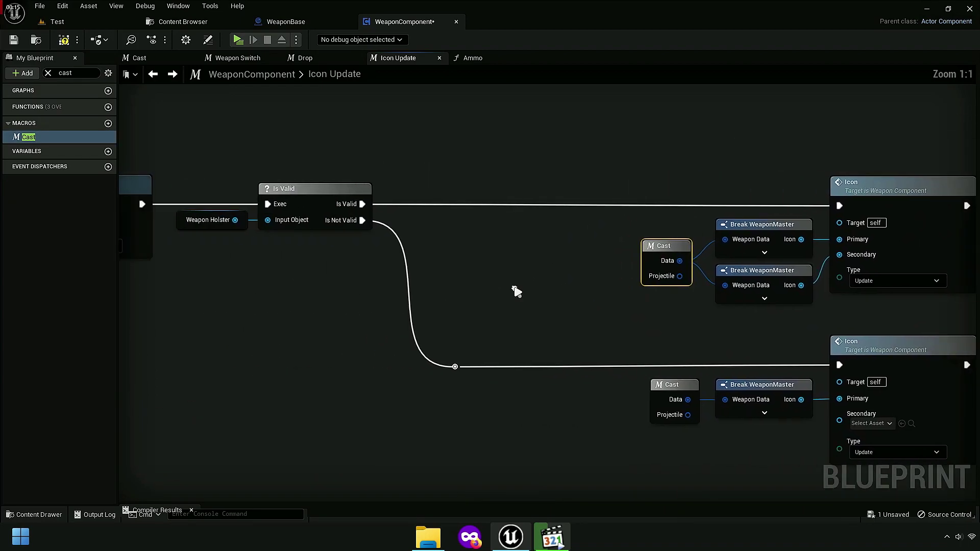
scroll(514, 291, down, 2)
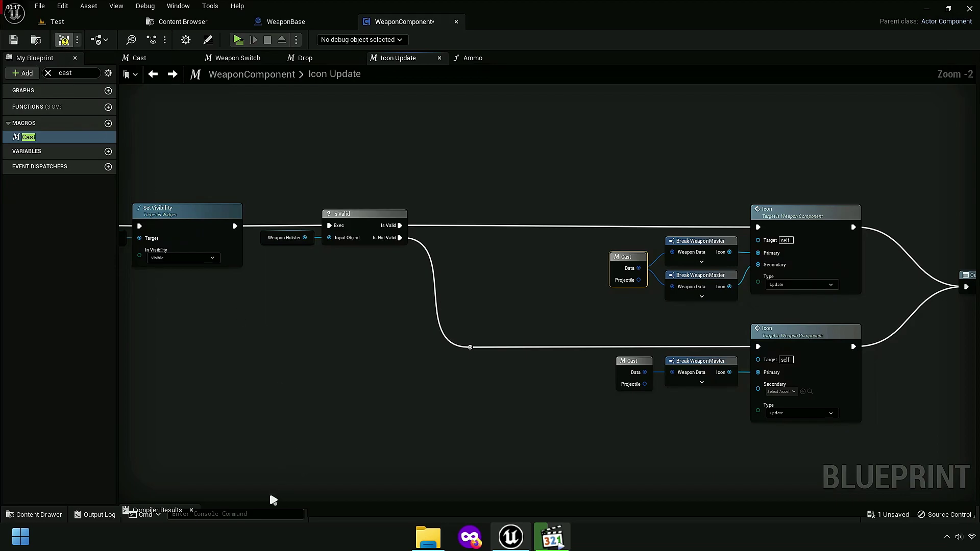
key(F7)
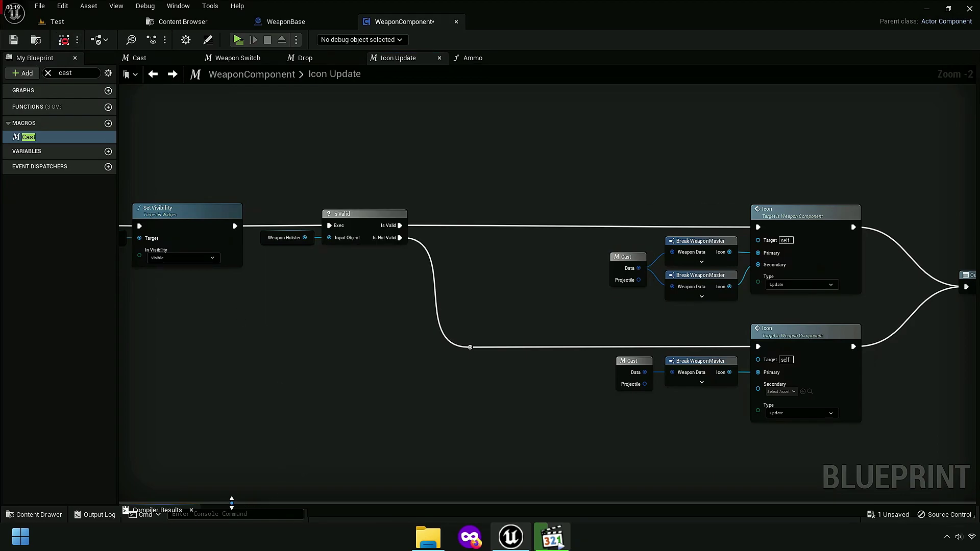
Step: In Ammo, swap the top-row DELETE nodes for a Cast node aligned with Break WeaponMaster
click(378, 445)
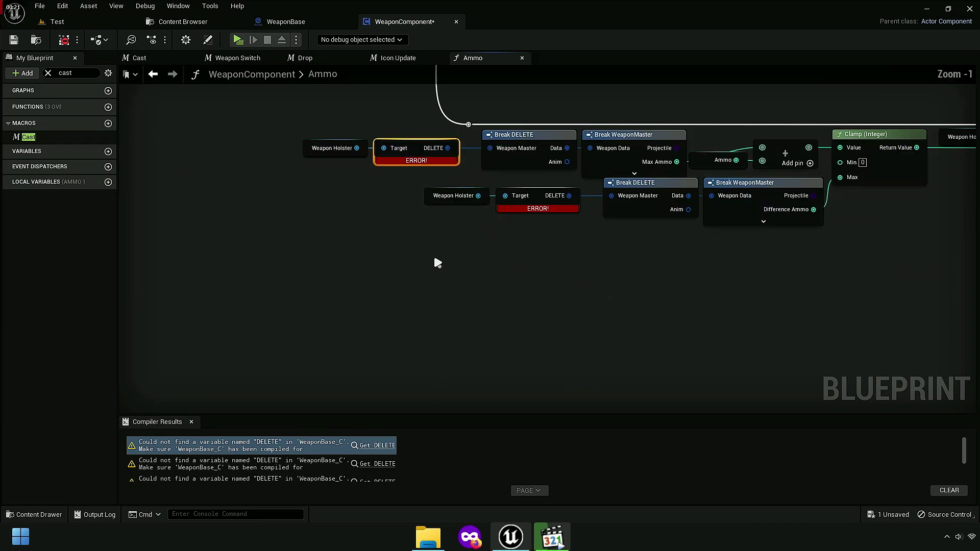
drag(175, 199, 327, 306)
scroll(306, 357, up, 3)
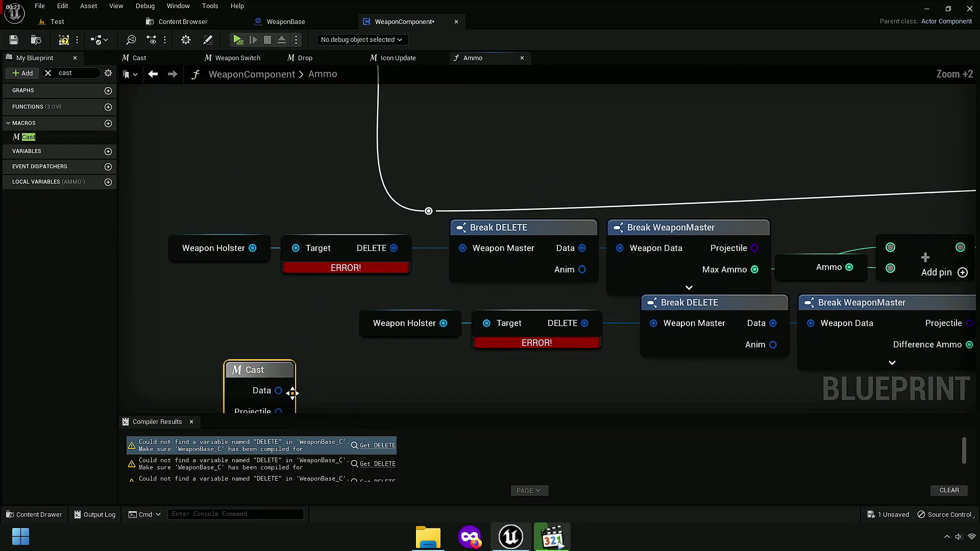
right_drag(555, 267, 643, 239)
drag(297, 185, 663, 234)
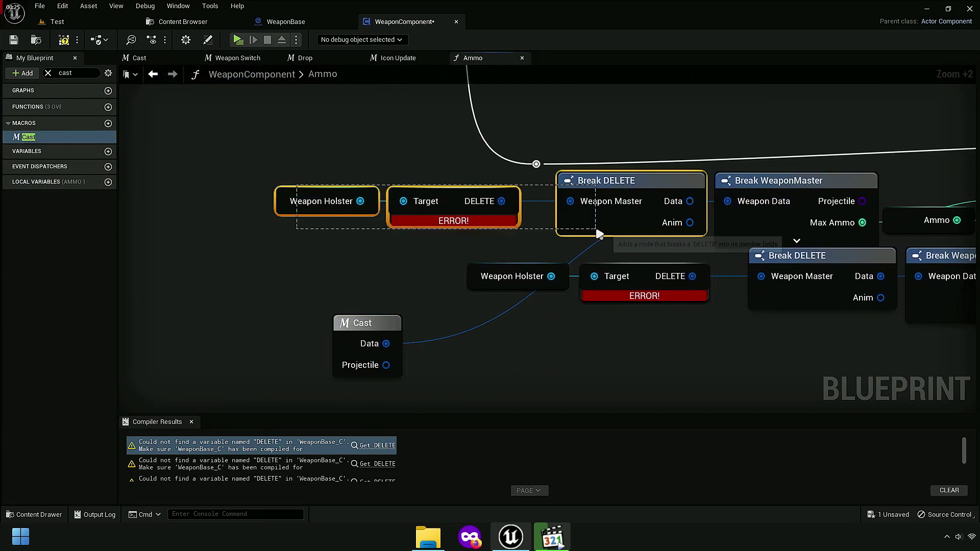
key(Delete)
drag(375, 329, 666, 186)
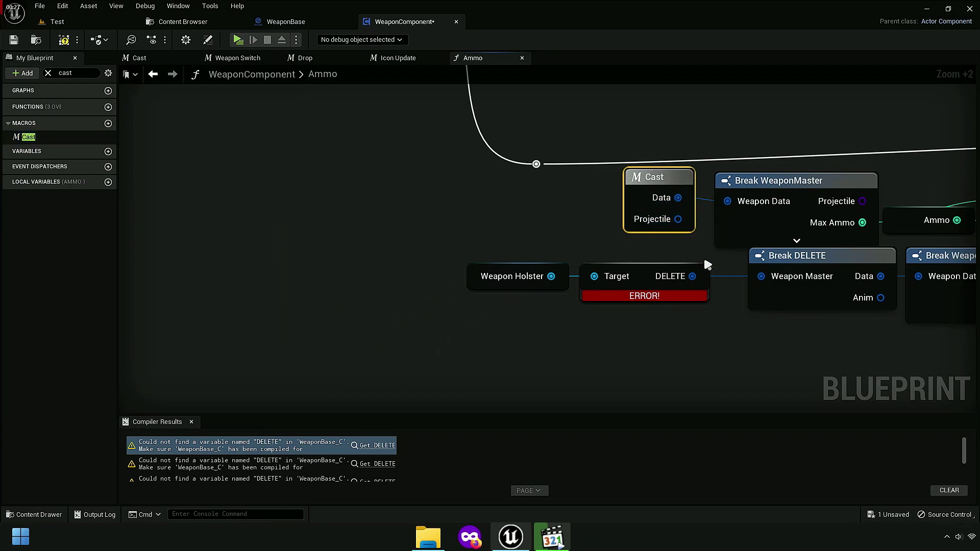
right_drag(675, 196, 563, 175)
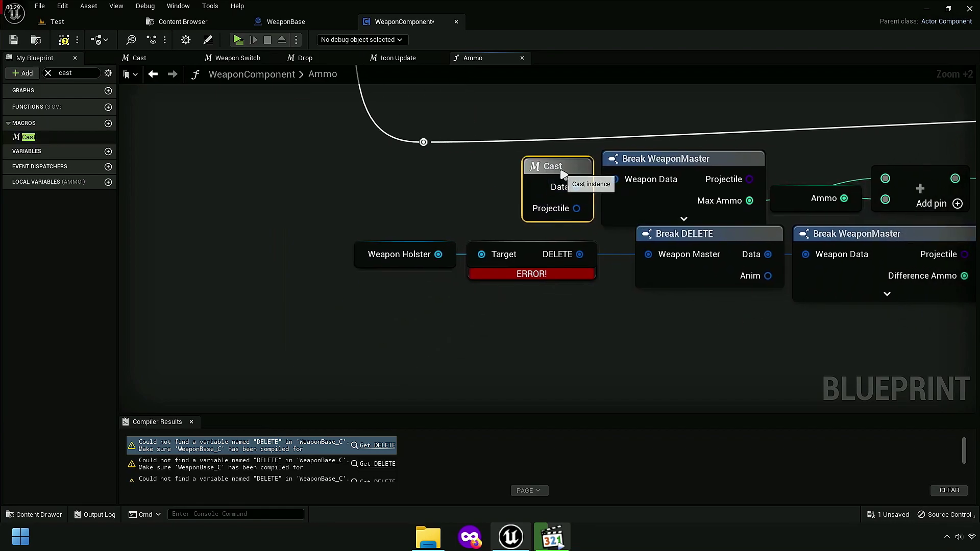
drag(510, 148, 867, 214)
key(q)
click(524, 245)
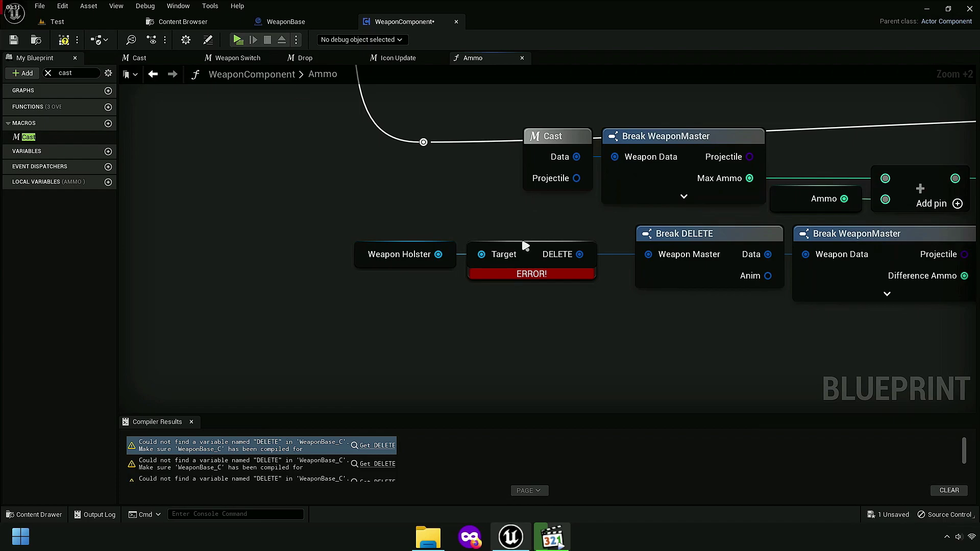
Step: Wire a second Cast node into Break WeaponMaster and delete the lower DELETE nodes
drag(28, 136, 393, 280)
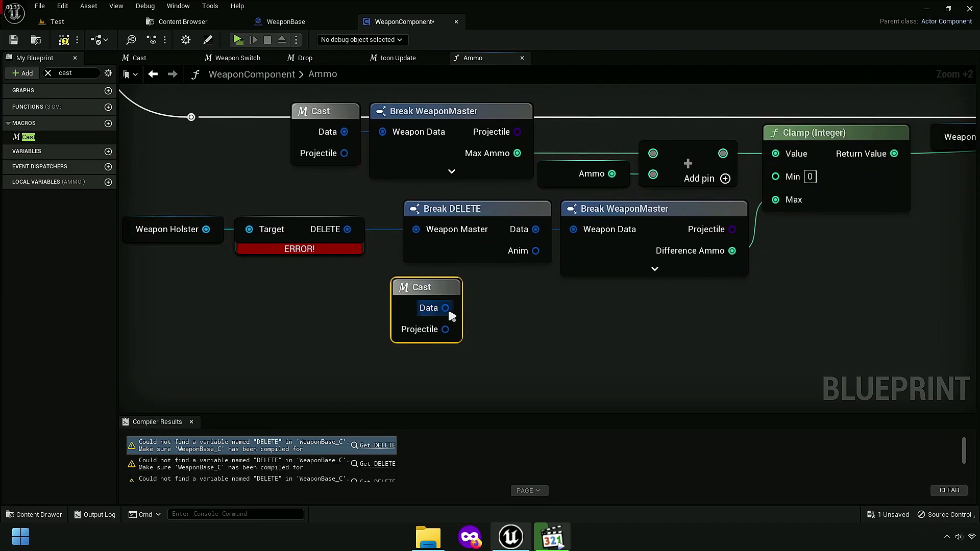
drag(445, 308, 573, 229)
drag(208, 256, 429, 235)
key(Delete)
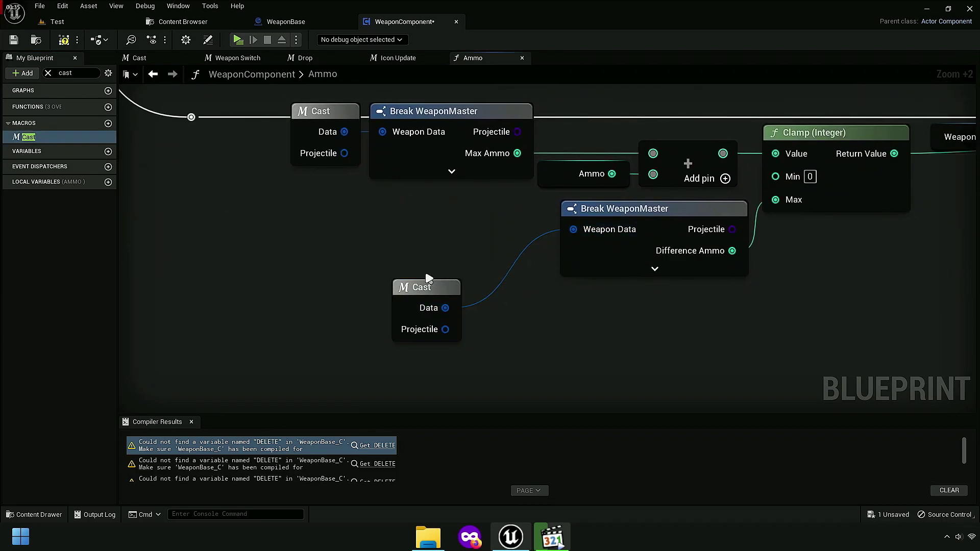
drag(429, 278, 512, 219)
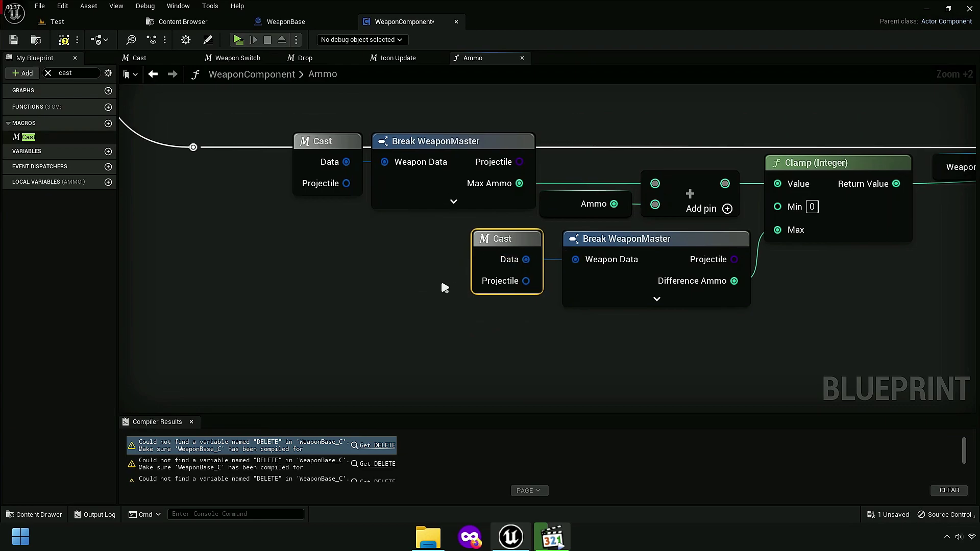
Step: Feed Set members in WeaponMaster's Struct Ref from a third Cast node, deleting the remaining DELETE nodes
scroll(443, 306, down, 3)
scroll(408, 335, up, 3)
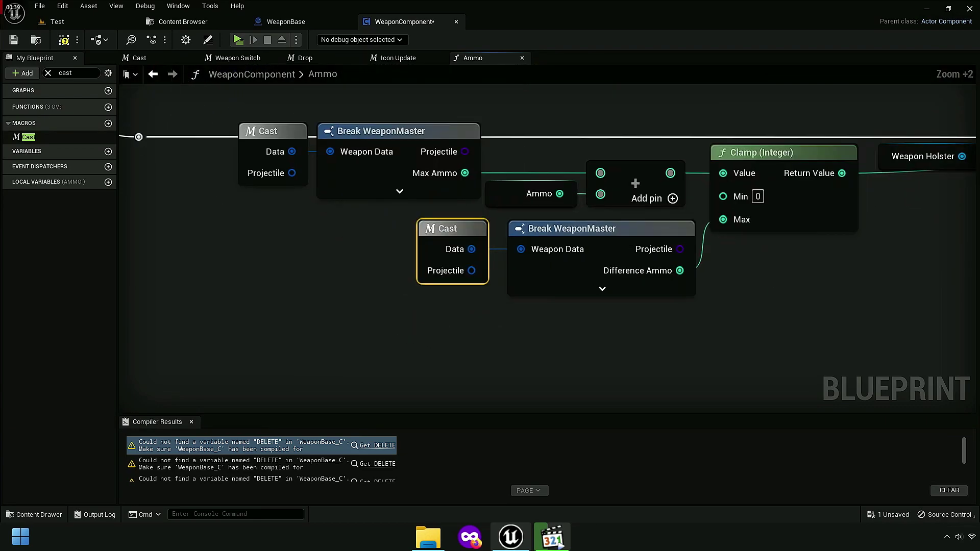
right_drag(408, 336, 302, 358)
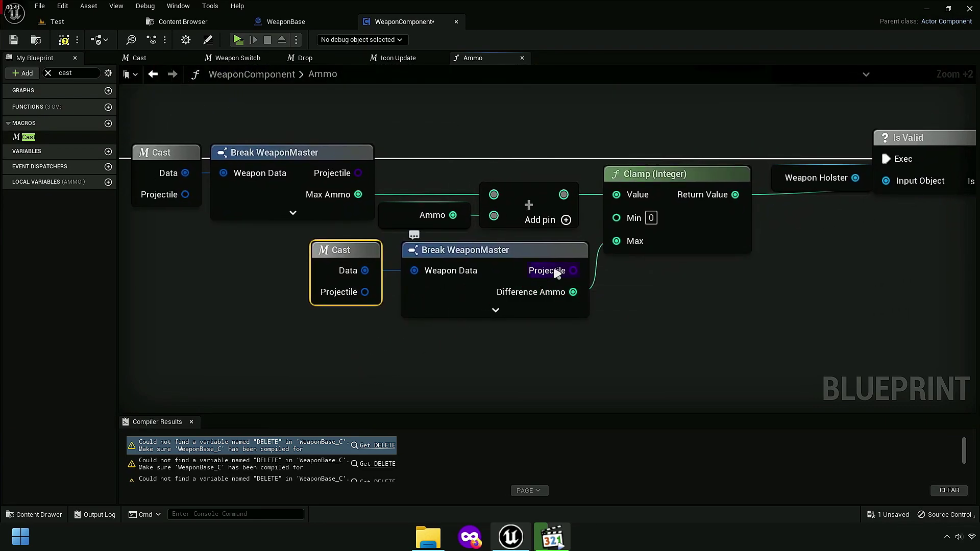
right_drag(412, 382, 345, 365)
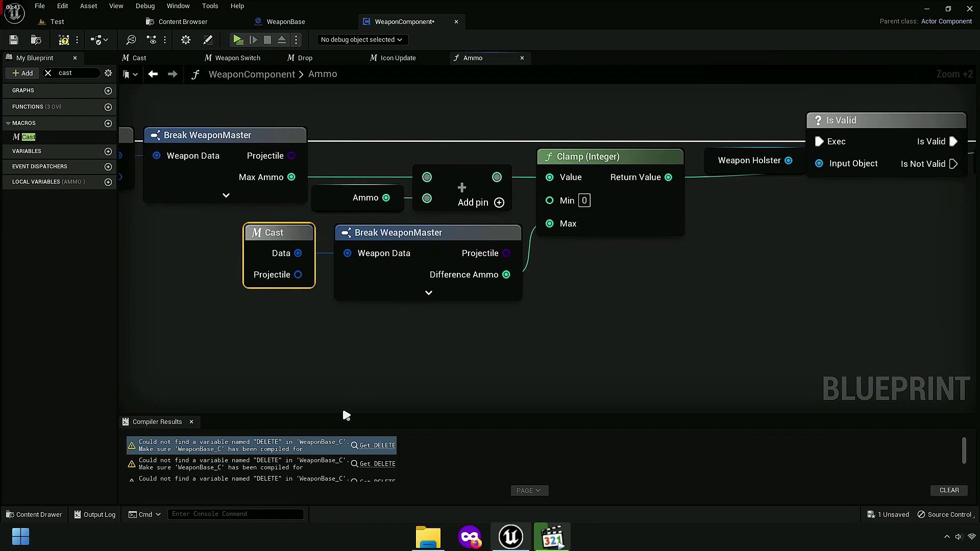
drag(343, 411, 340, 455)
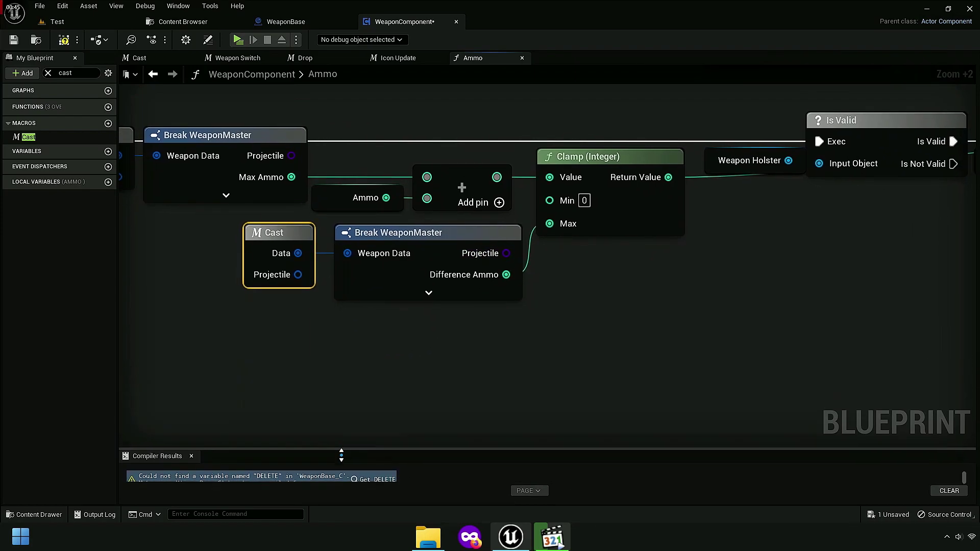
right_drag(607, 322, 264, 343)
scroll(510, 326, down, 3)
scroll(458, 361, up, 3)
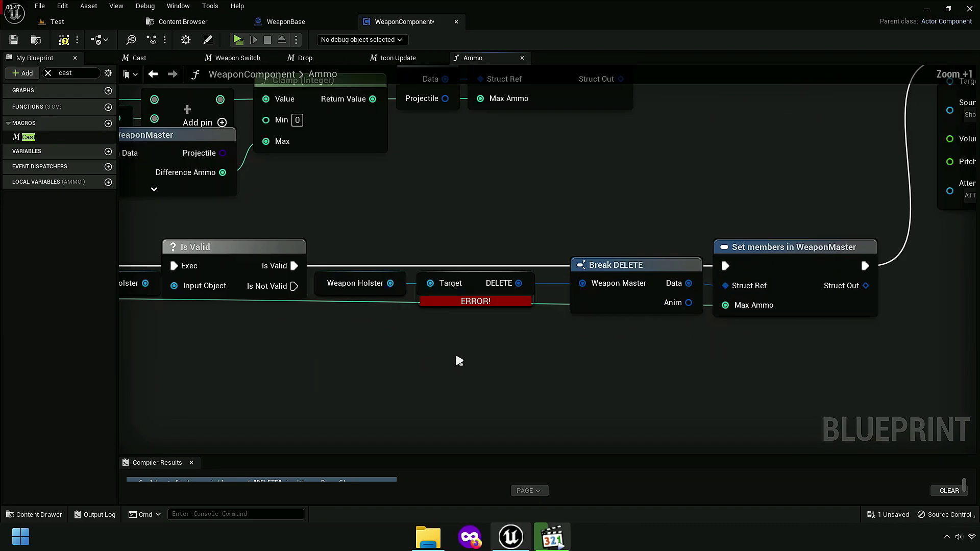
drag(28, 137, 462, 333)
mouse_move(506, 357)
mouse_down()
mouse_move(760, 294)
mouse_move(740, 295)
mouse_up()
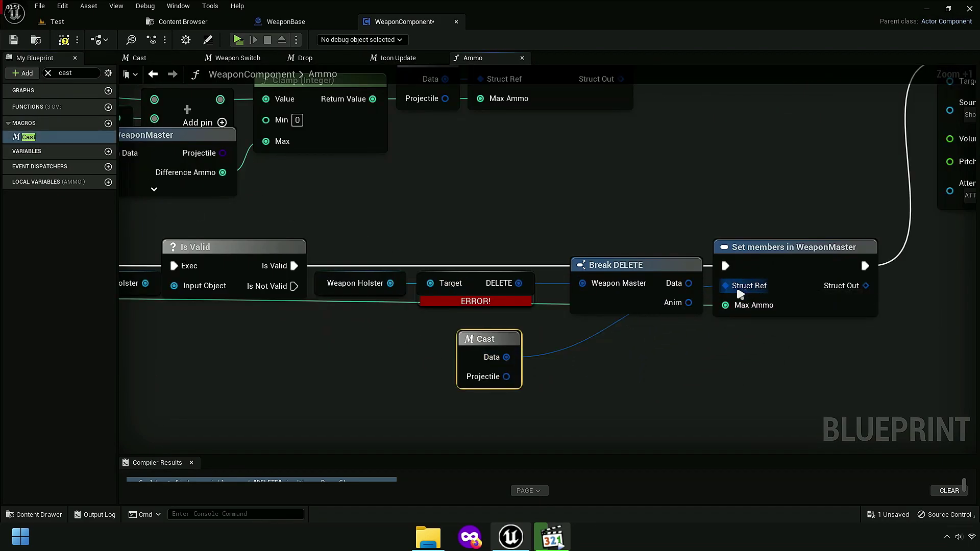
drag(370, 258, 577, 314)
key(Delete)
drag(484, 339, 658, 268)
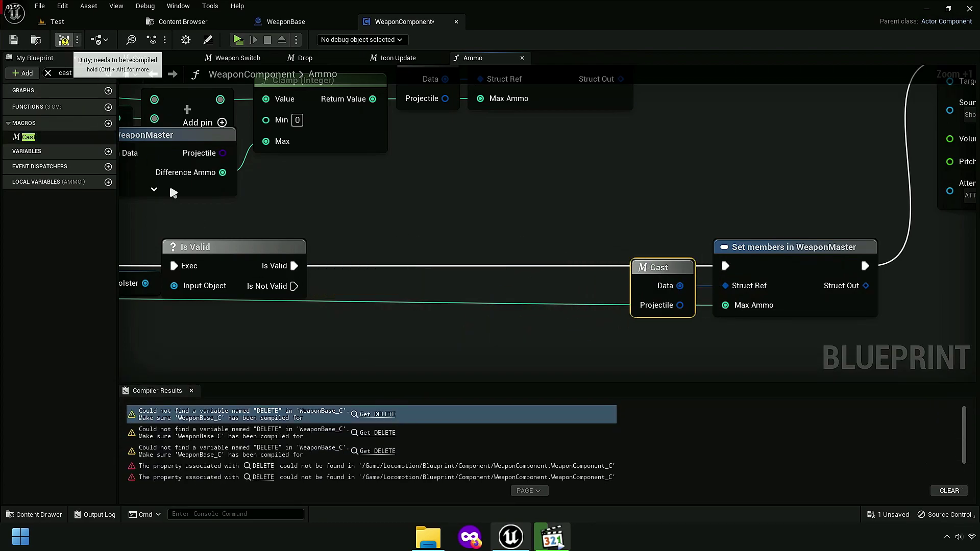
Step: Compile the WeaponComponent blueprint, check the rewired nodes, and save it
key(F7)
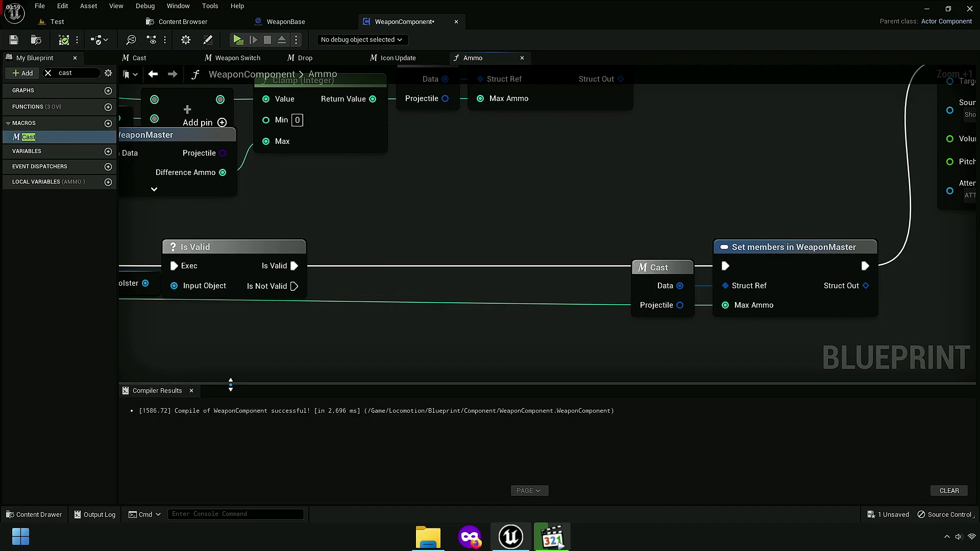
drag(232, 382, 269, 464)
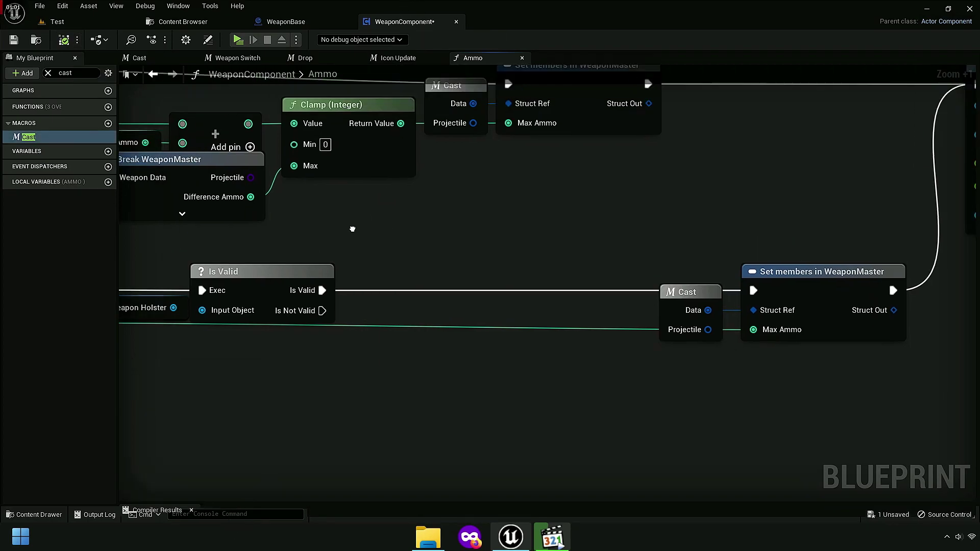
right_drag(842, 250, 919, 306)
click(12, 41)
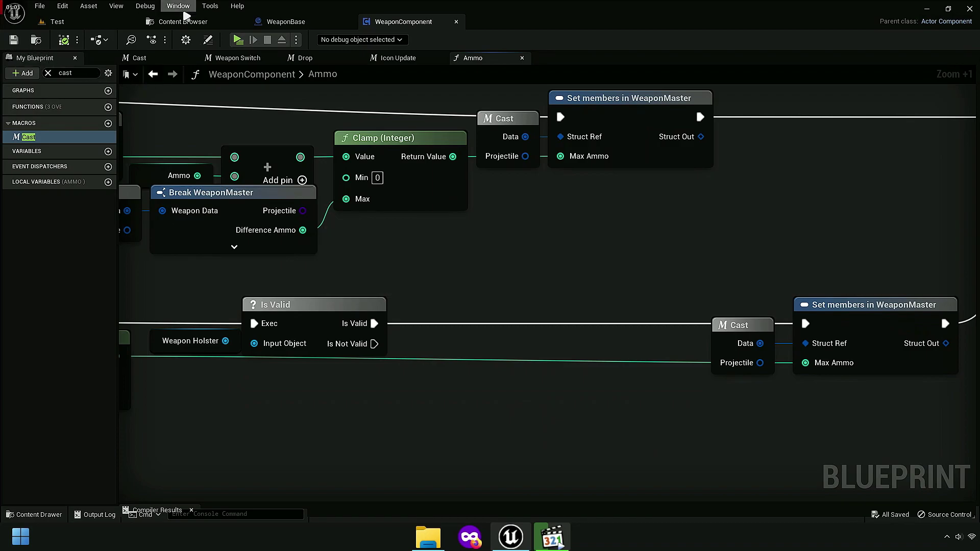
Step: From the Content Browser's Blueprint folder, open the Base character blueprint
click(178, 5)
click(176, 22)
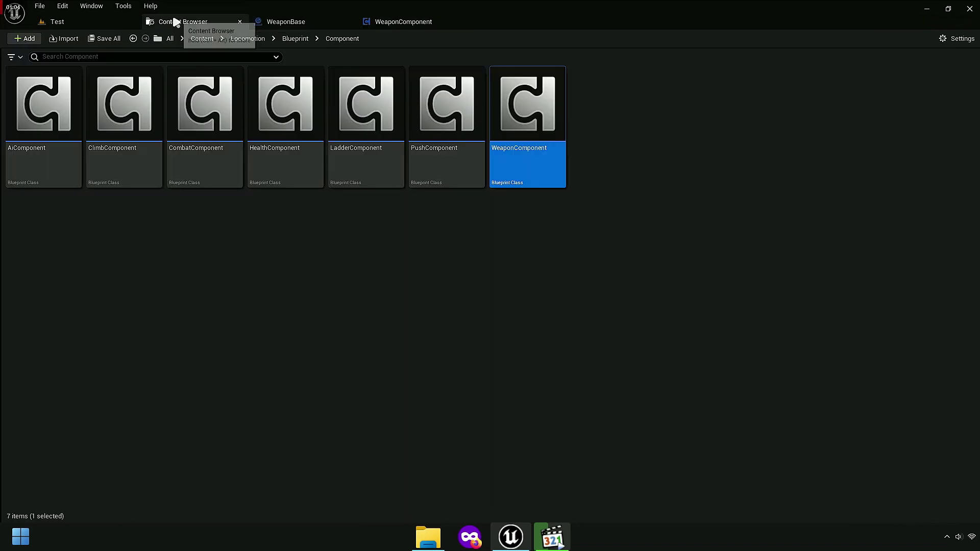
click(291, 38)
click(933, 122)
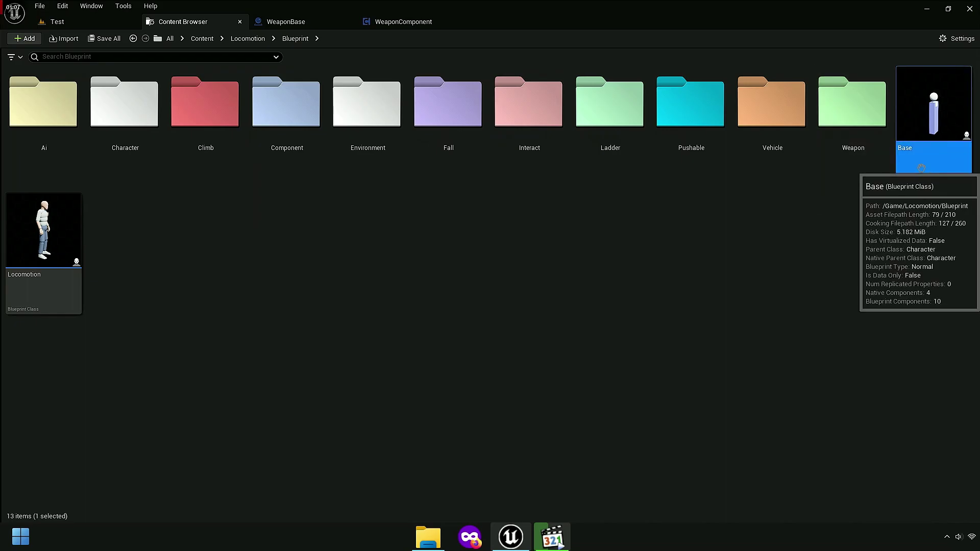
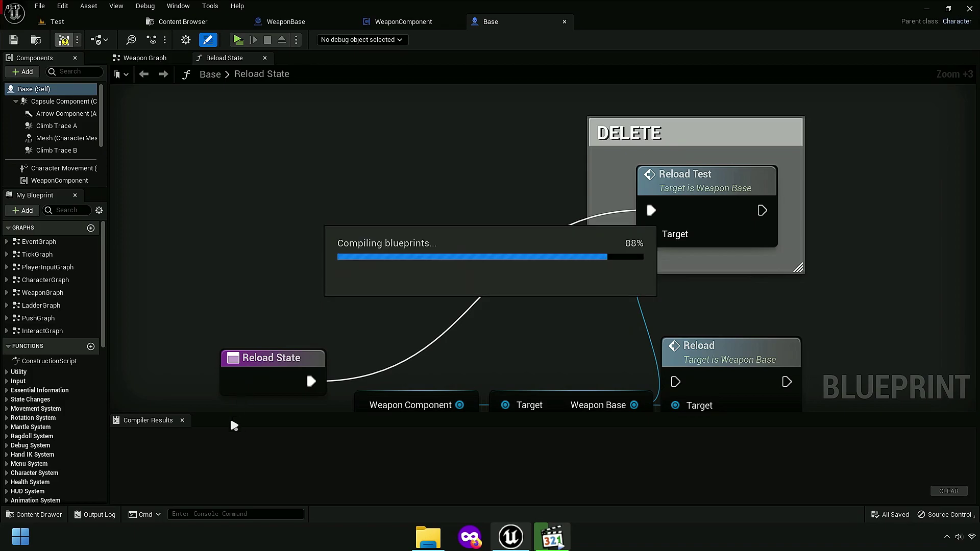
Step: In Base's Cast function, wire a Get Weapon Master node from Weapon Base into the Return Node's Data
click(371, 445)
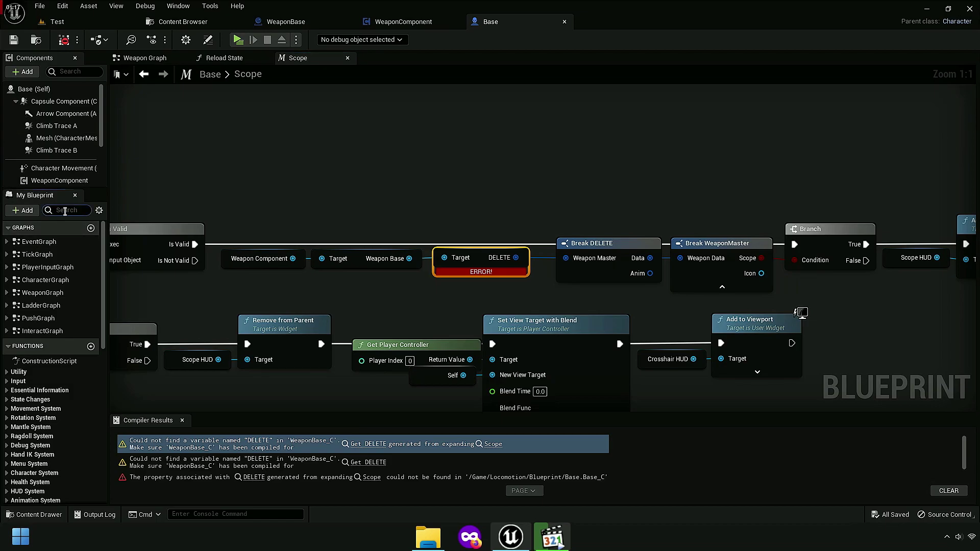
text(cast)
double_click(28, 259)
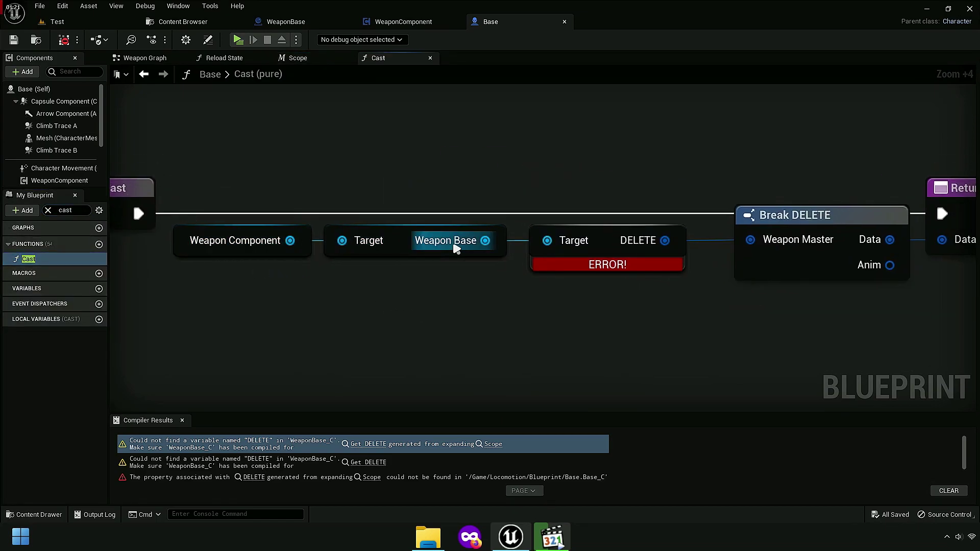
drag(485, 242, 585, 126)
text(getw)
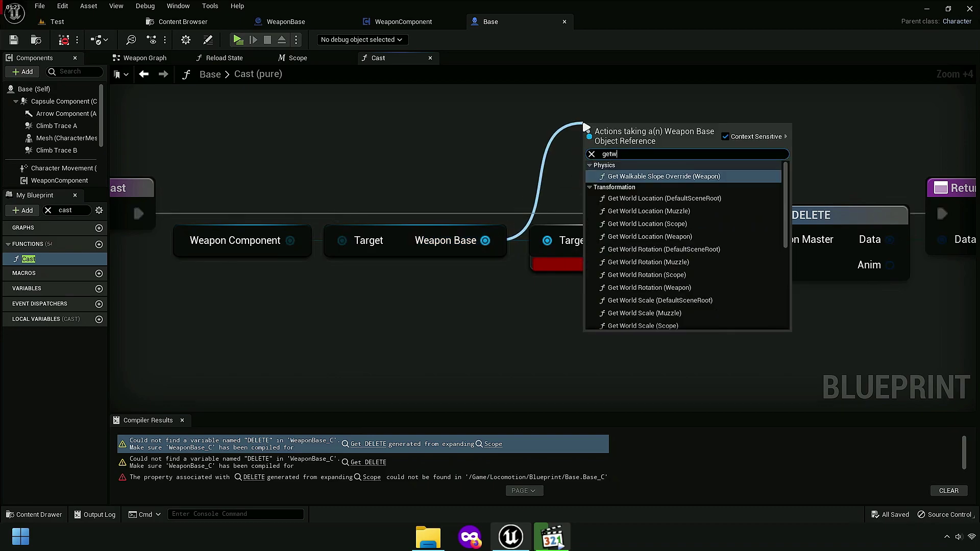
text(eaponmast)
click(668, 186)
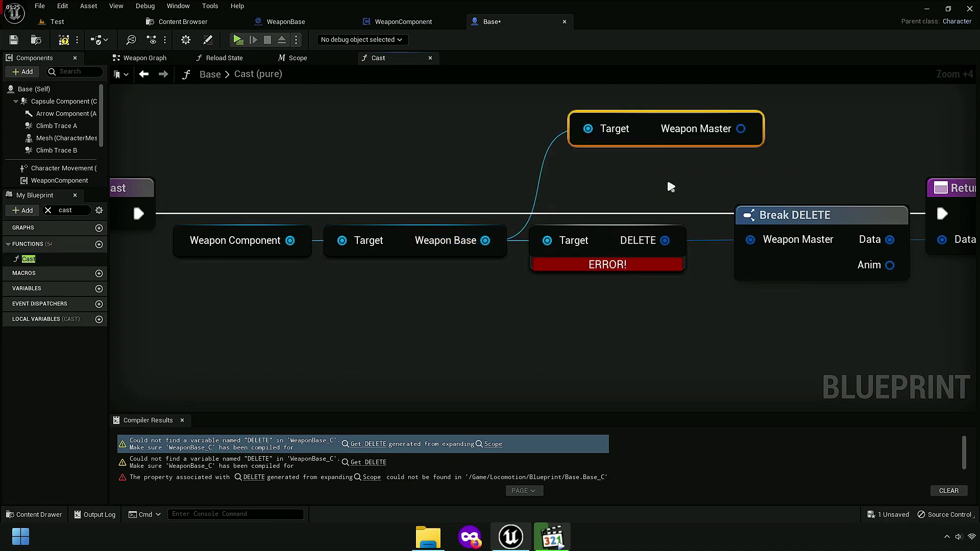
mouse_move(740, 129)
mouse_down()
mouse_move(820, 143)
mouse_move(776, 240)
mouse_up()
Step: Delete the Break DELETE and DELETE nodes, straighten the Cast nodes into one row, and compile
scroll(821, 143, down, 1)
scroll(772, 329, down, 2)
mouse_move(831, 317)
mouse_down()
mouse_move(651, 185)
mouse_move(630, 258)
mouse_move(621, 257)
mouse_up()
key(Delete)
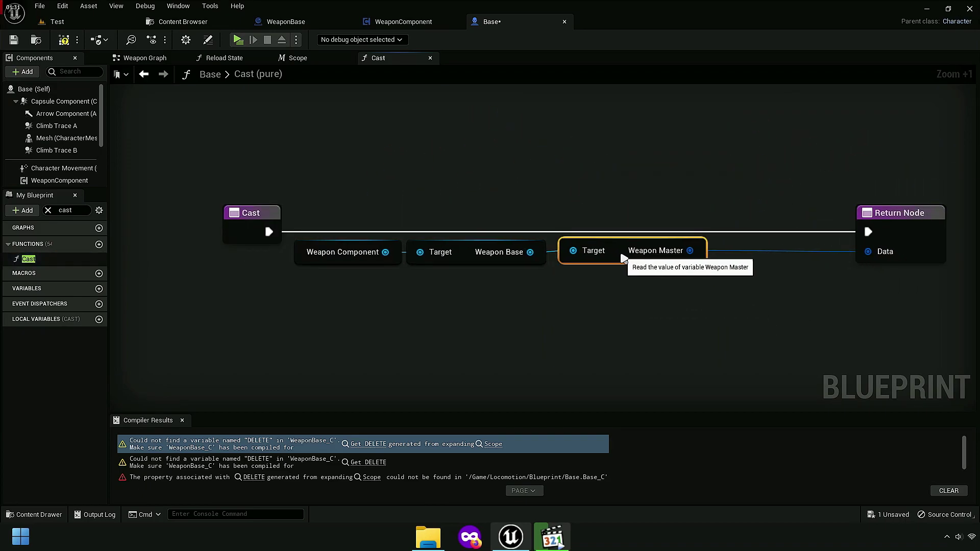
drag(898, 225, 757, 233)
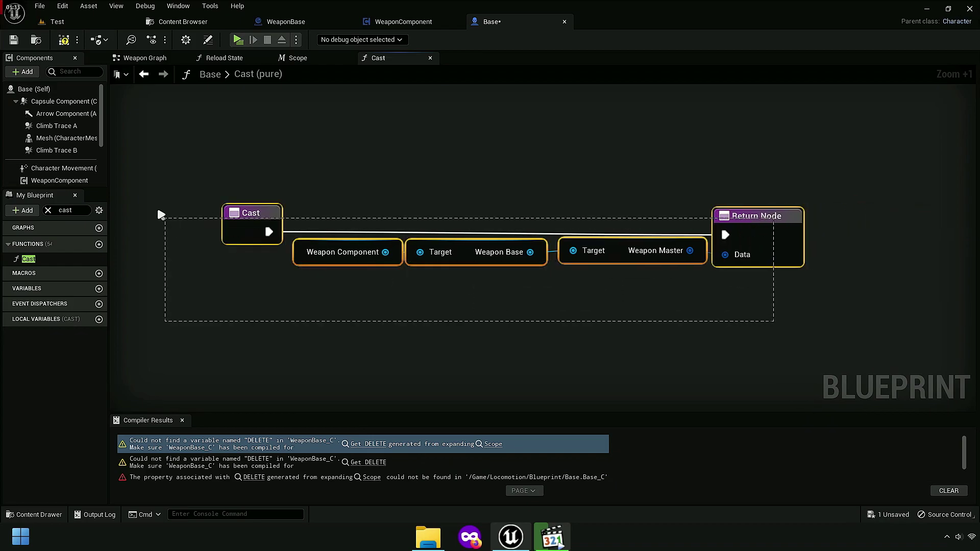
drag(757, 319, 157, 212)
key(q)
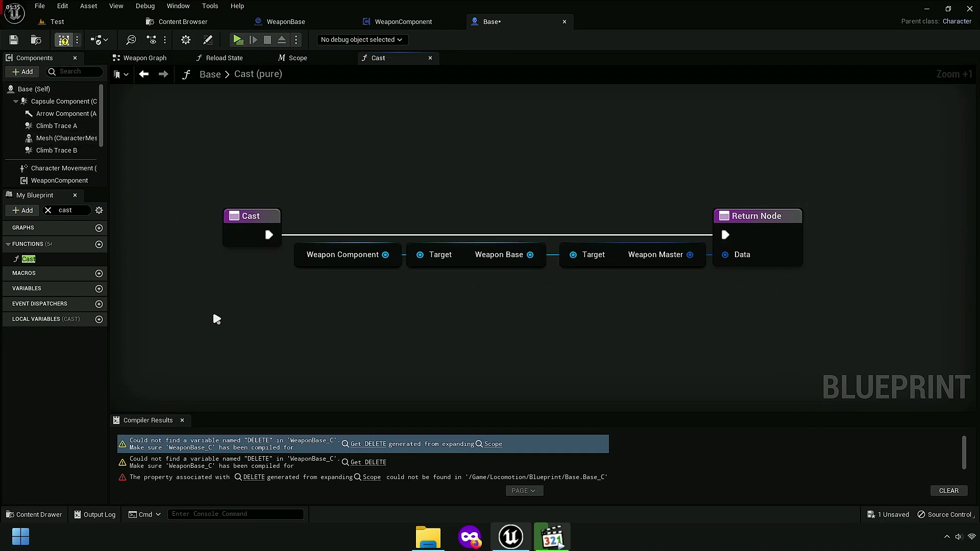
key(F7)
Step: Place the Cast function in the Scope macro, wire its Data to Break WeaponMaster, and delete the DELETE chain
click(14, 41)
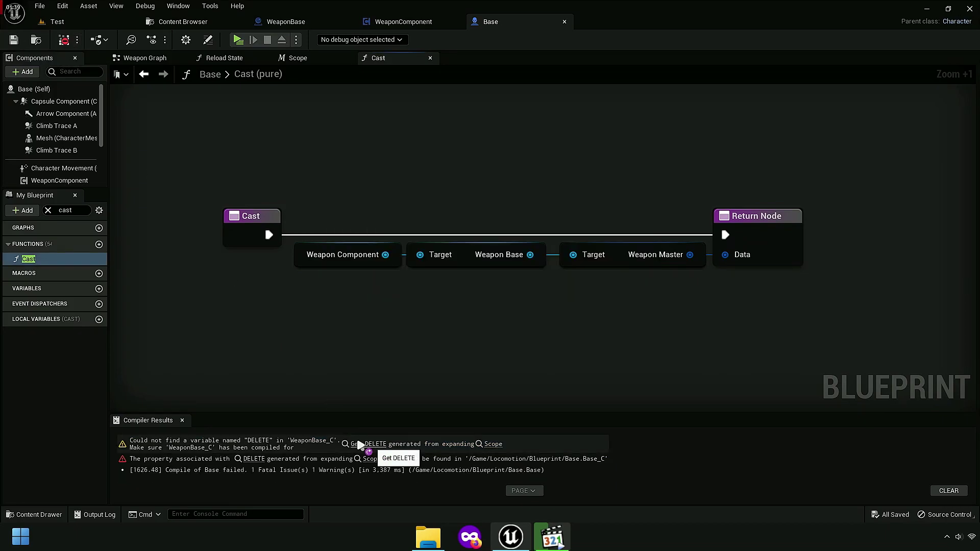
click(386, 445)
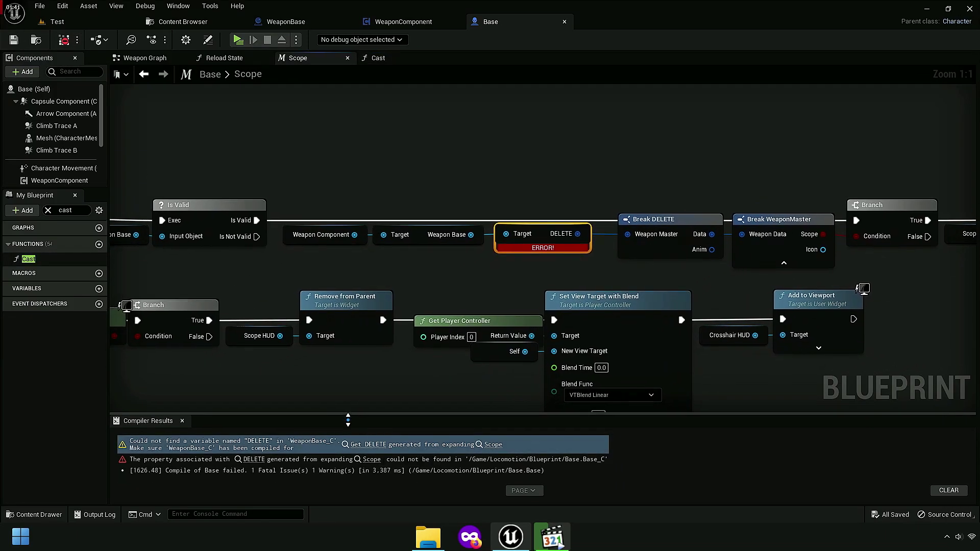
mouse_move(29, 259)
mouse_down()
mouse_move(383, 185)
mouse_move(686, 272)
mouse_move(658, 263)
mouse_up()
drag(269, 248, 569, 282)
key(Delete)
drag(399, 199, 613, 258)
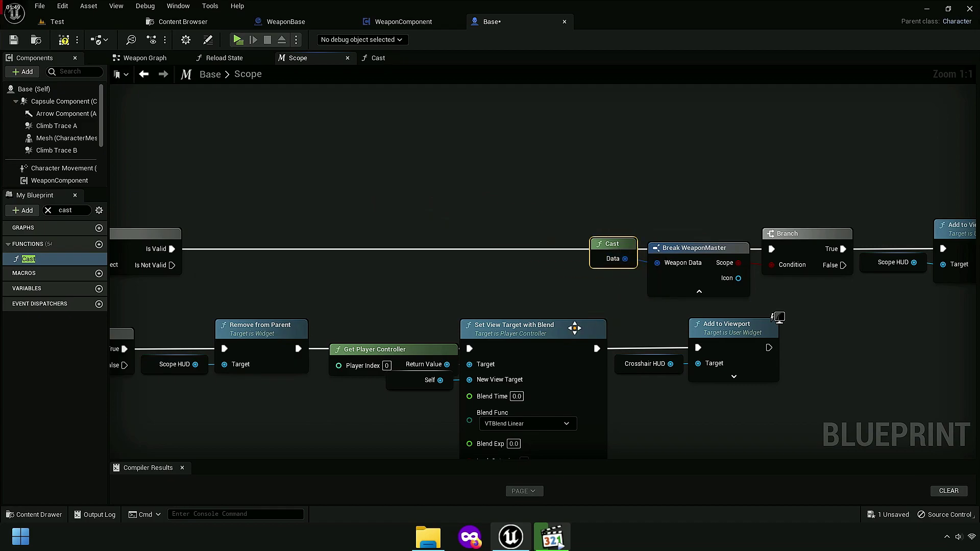
Step: Check the remaining error where Scope is used in the Player Input Graph, then recompile and save Base
drag(338, 461, 338, 387)
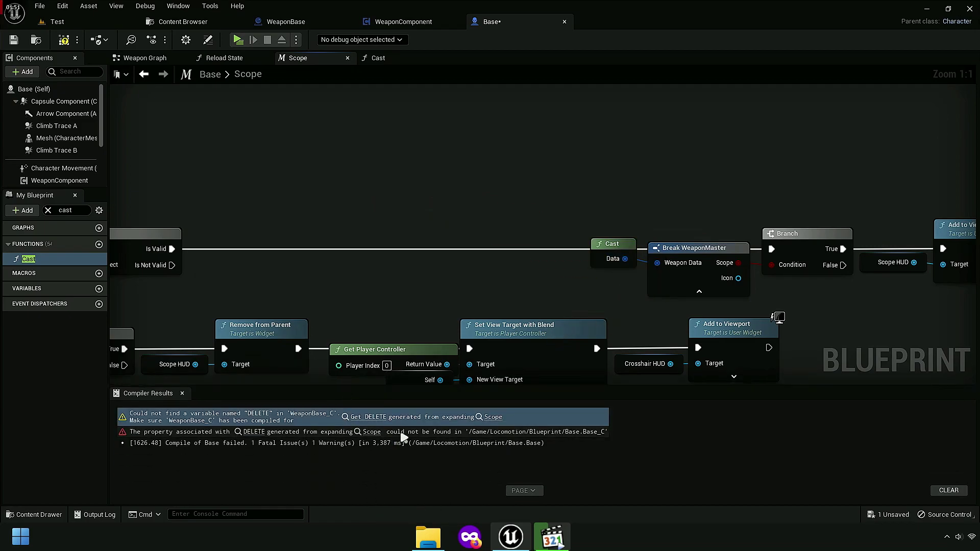
click(255, 432)
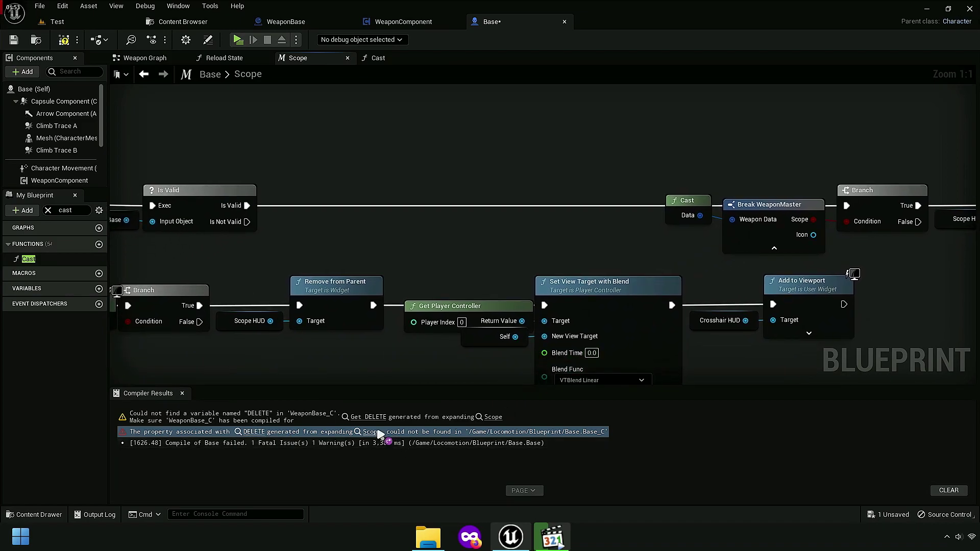
click(371, 432)
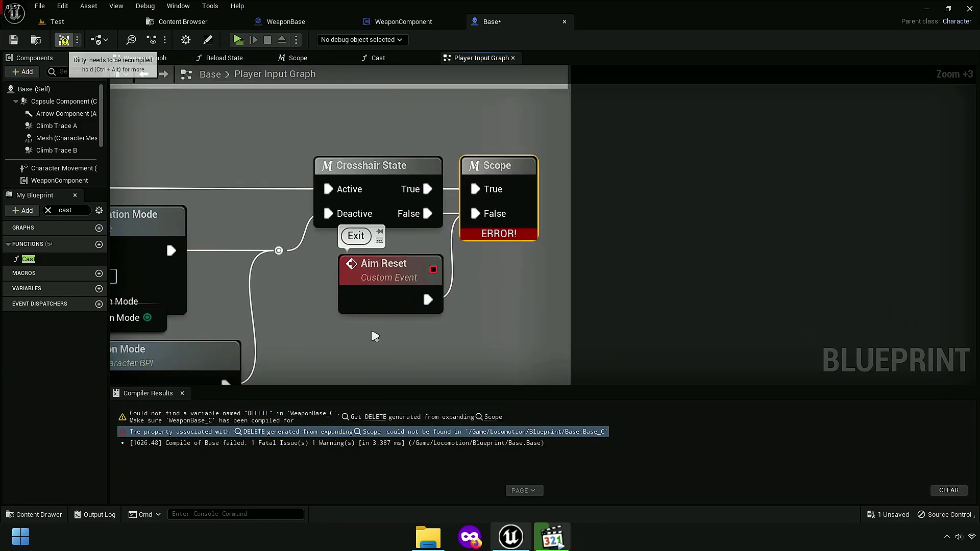
key(F7)
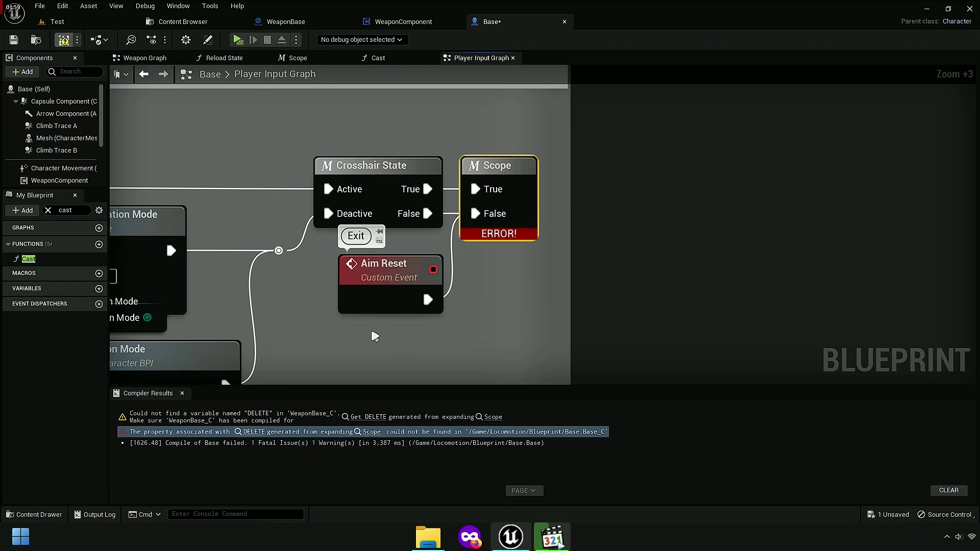
click(14, 39)
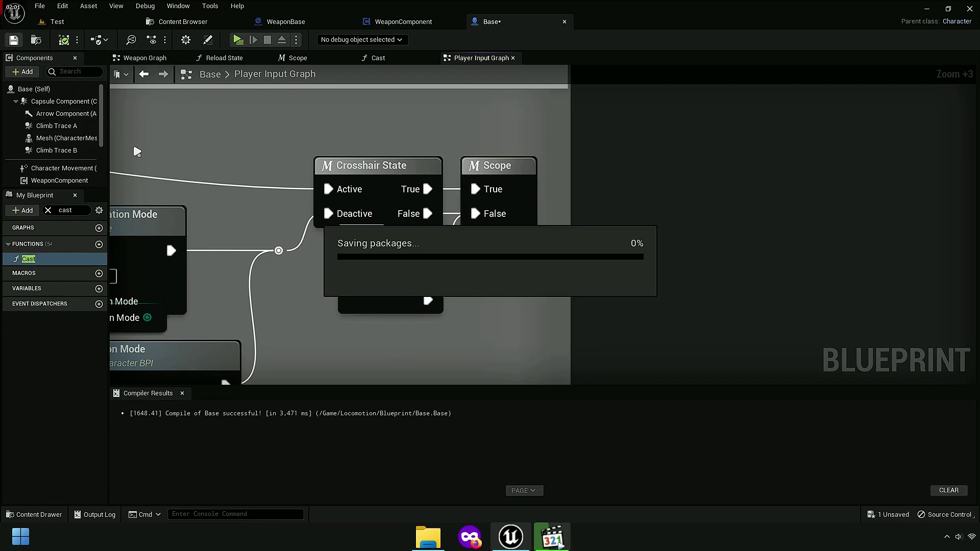
drag(279, 386, 279, 503)
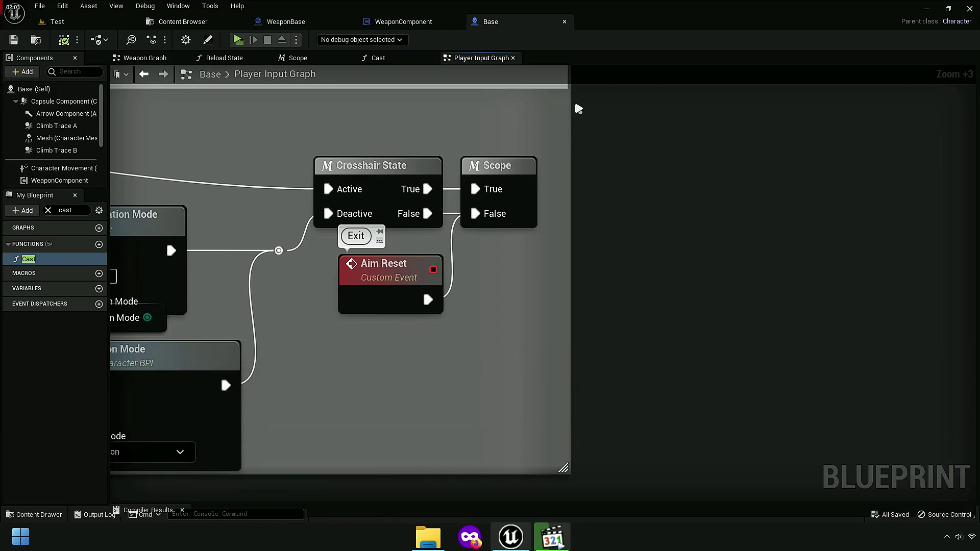
Step: Close the Base, HealthComponent, WeaponComponent and WeaponBase blueprint editors
click(563, 22)
click(188, 21)
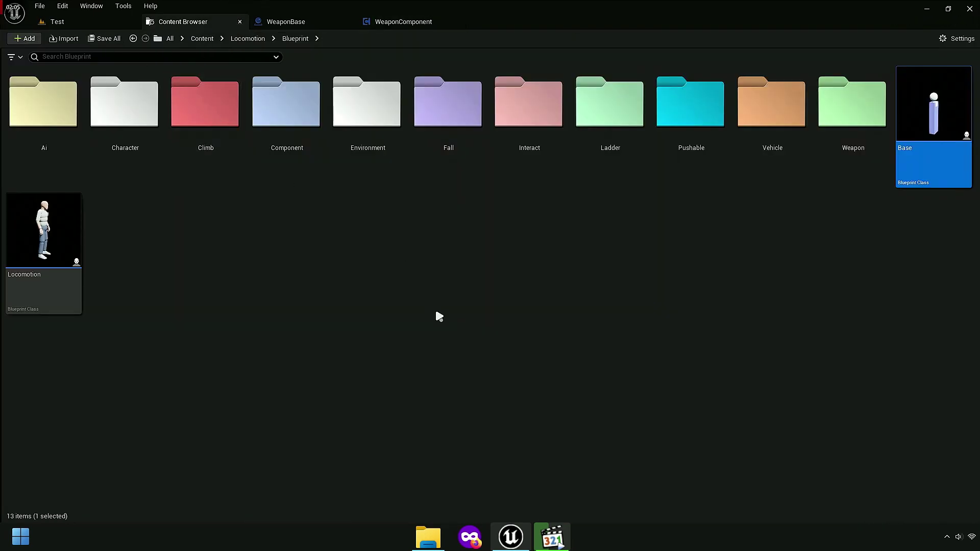
double_click(286, 102)
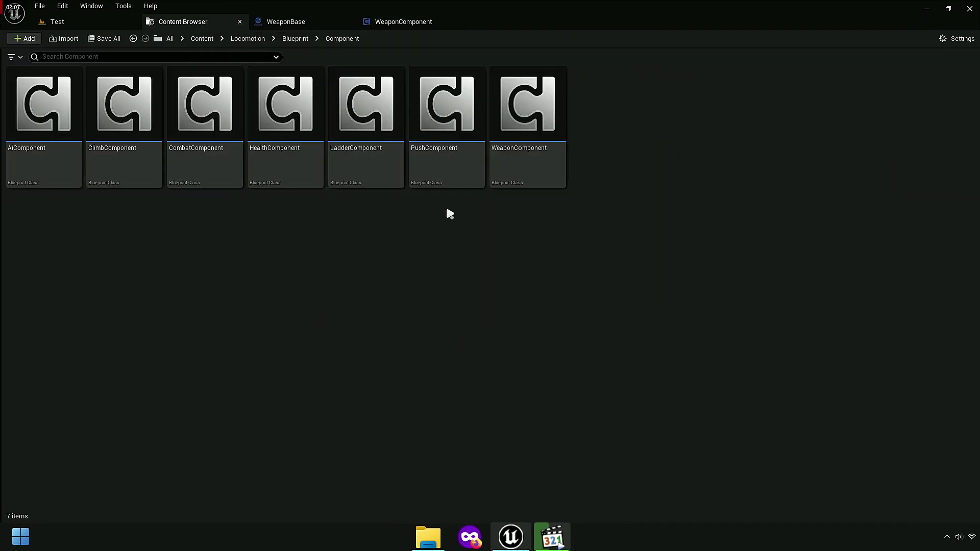
click(444, 168)
click(286, 158)
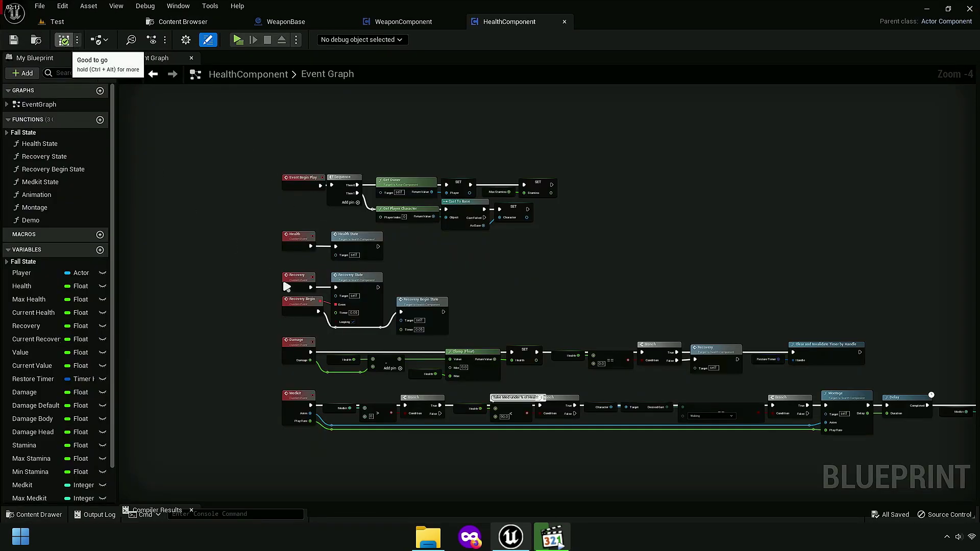
click(565, 21)
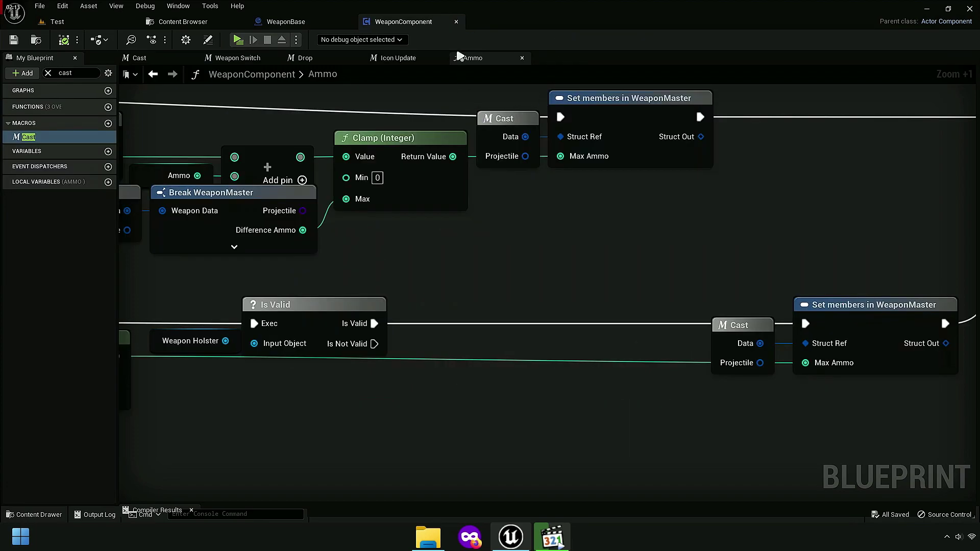
click(455, 22)
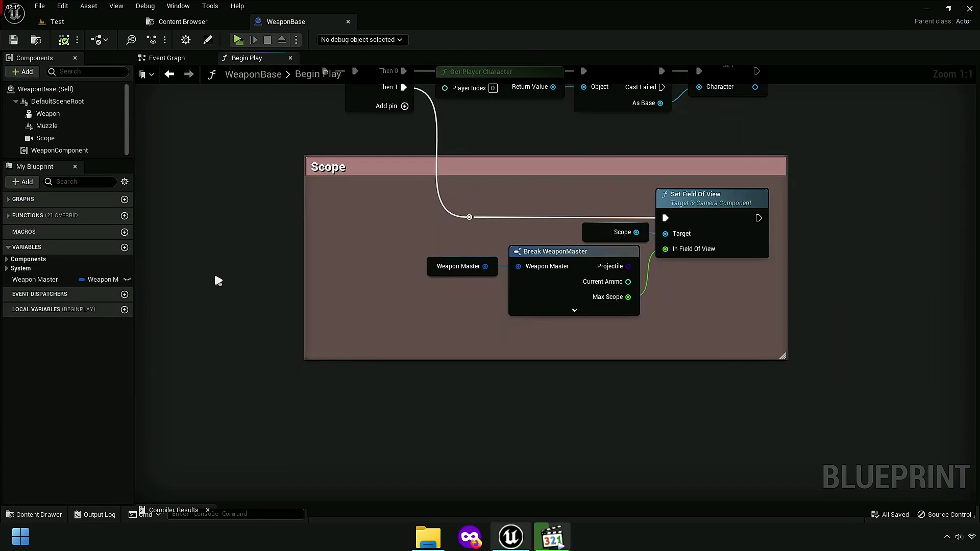
click(190, 25)
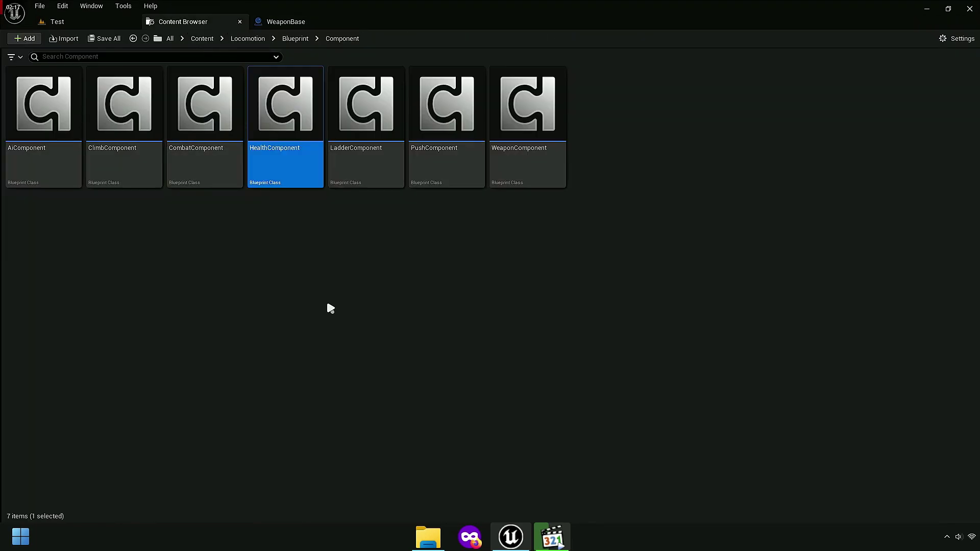
click(334, 23)
click(349, 22)
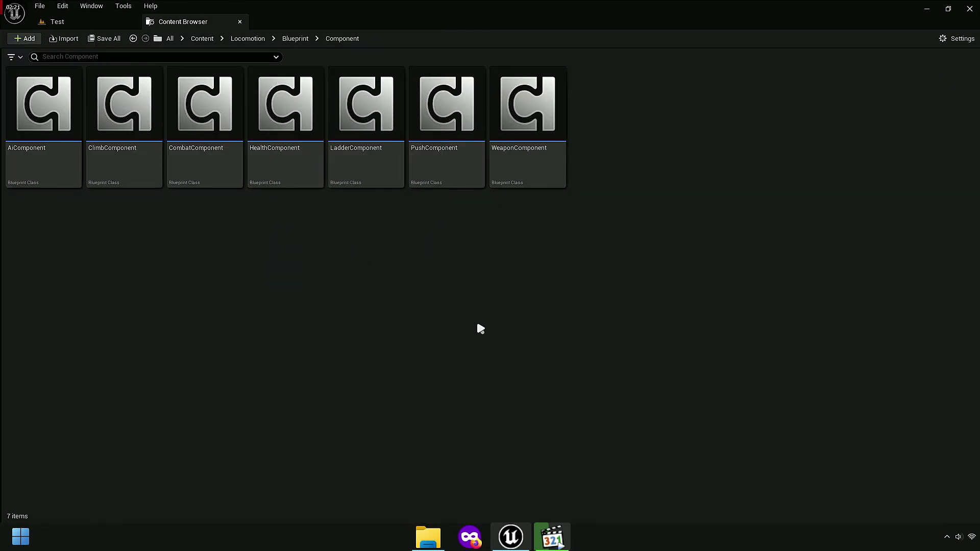
Step: Compile AiComponent, close its editor, and go up to the Locomotion folder
click(34, 173)
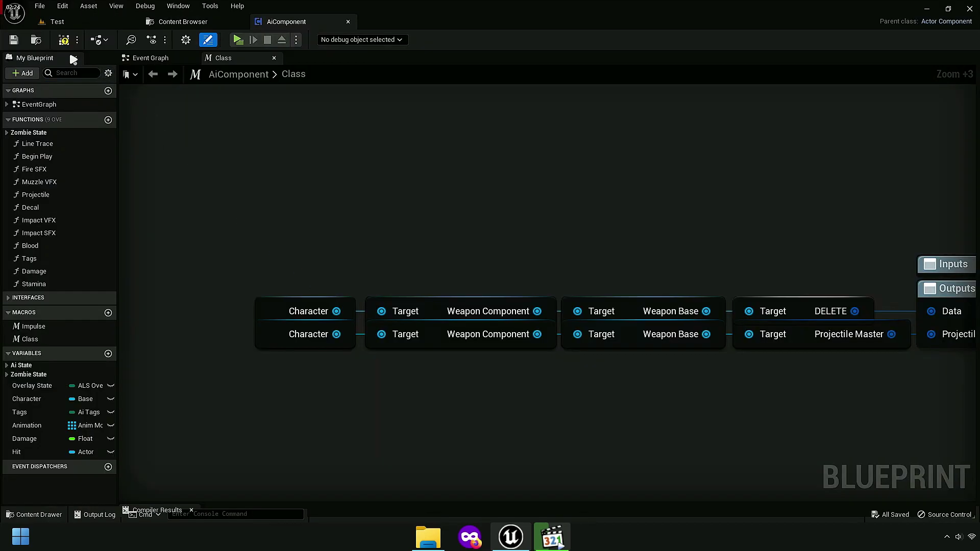
click(63, 40)
click(348, 21)
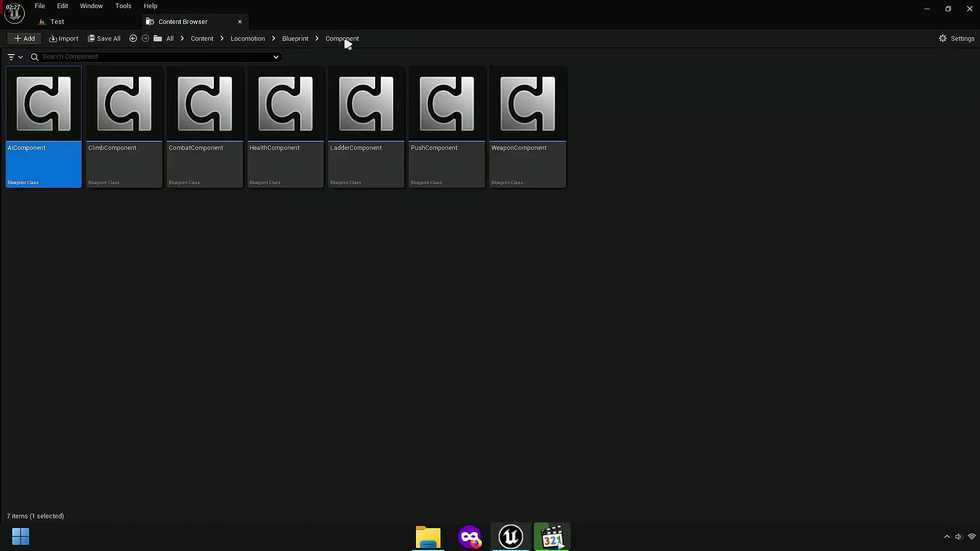
click(245, 39)
Step: Search the top-level Content folder for 'cud' and open the Character_HUD widget blueprint
click(202, 39)
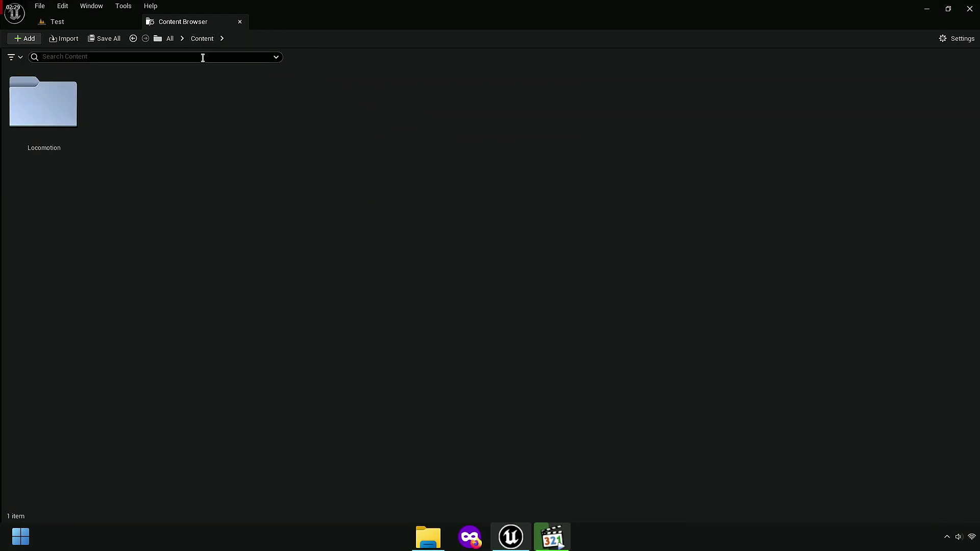
text(character h)
text(ud)
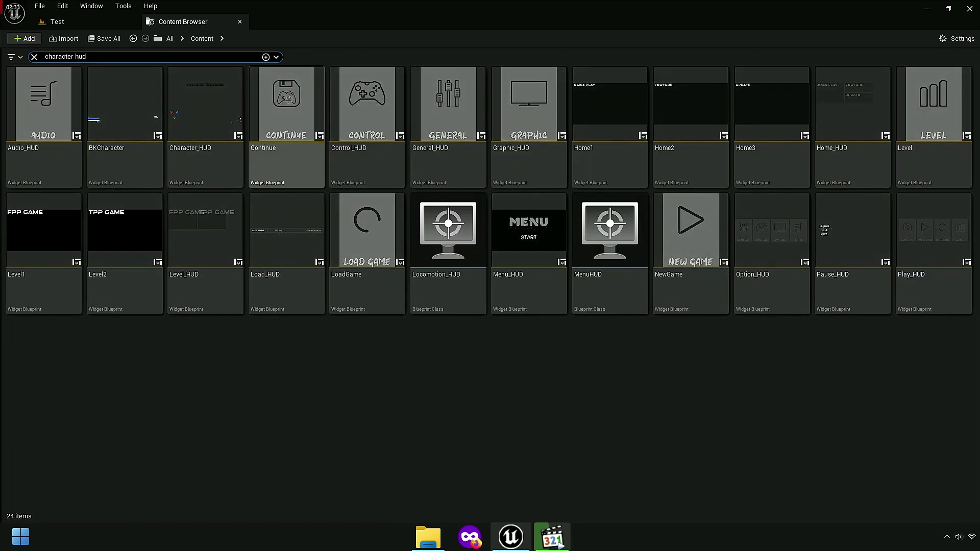
click(211, 161)
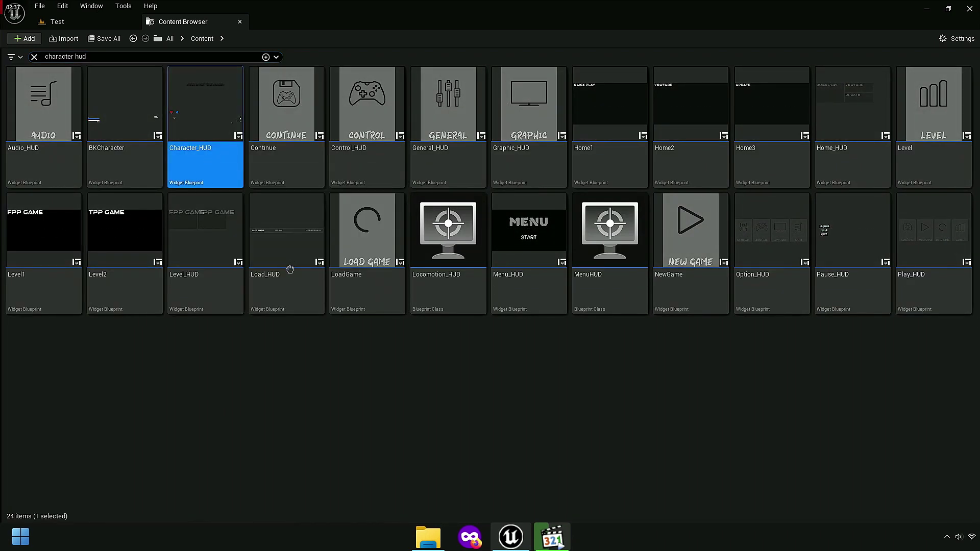
key(Return)
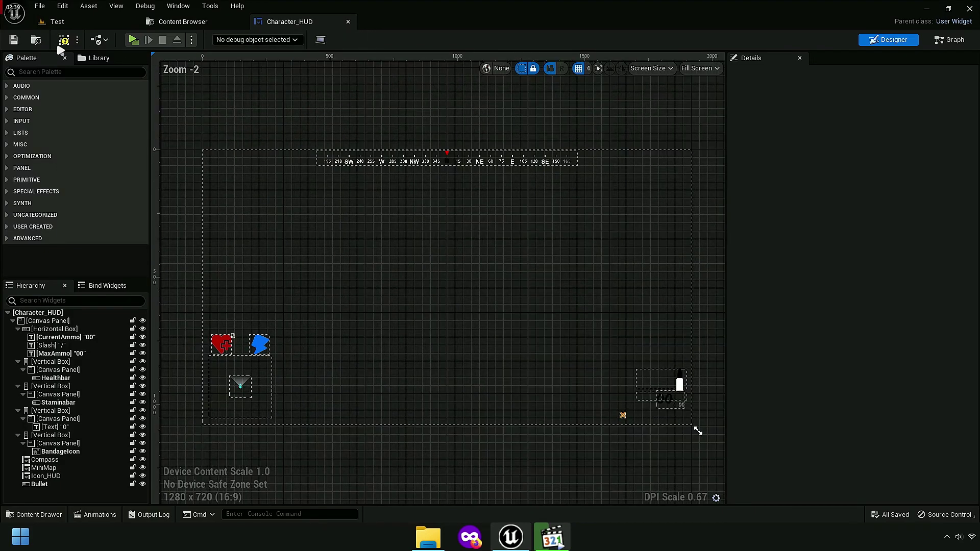
Step: Compile Character_HUD in Graph mode and jump to the DELETE error in its Cast function
click(63, 39)
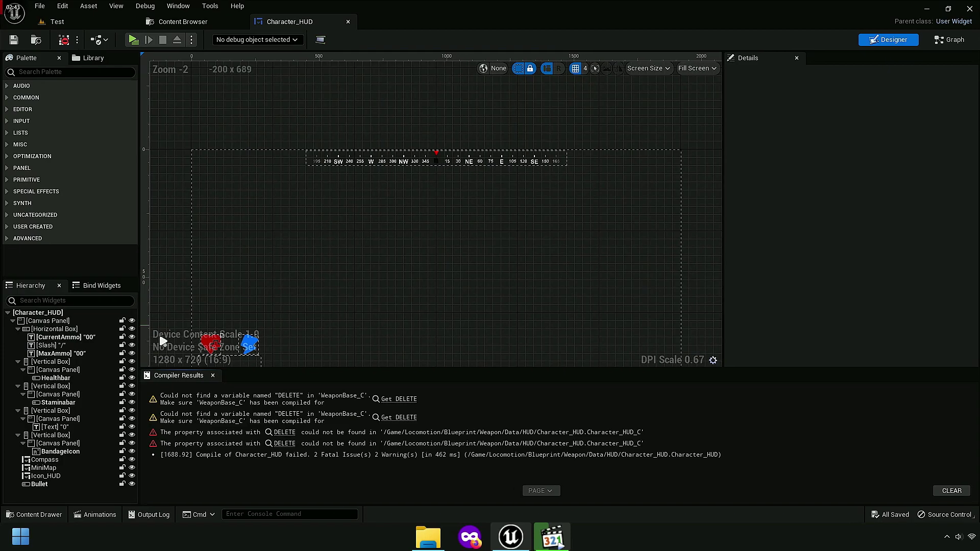
click(948, 39)
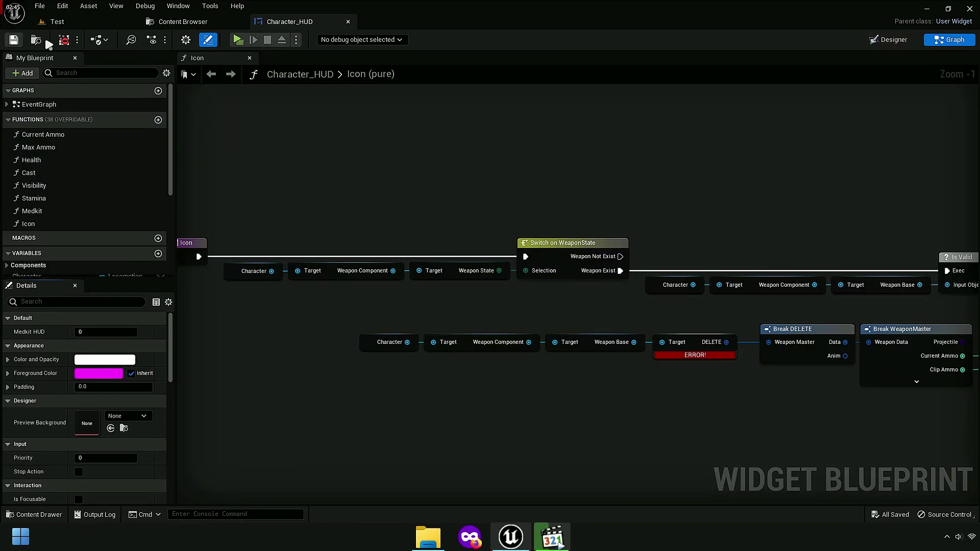
click(63, 39)
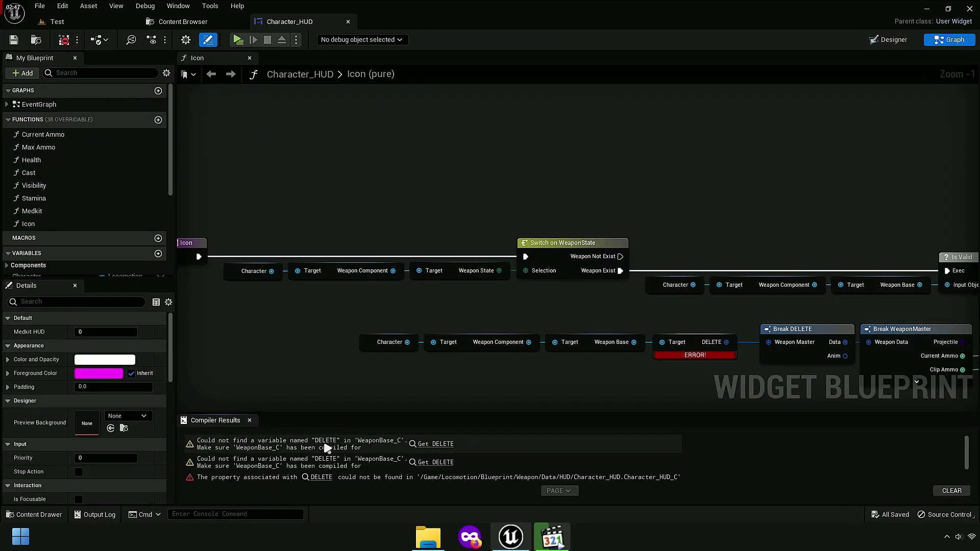
click(430, 444)
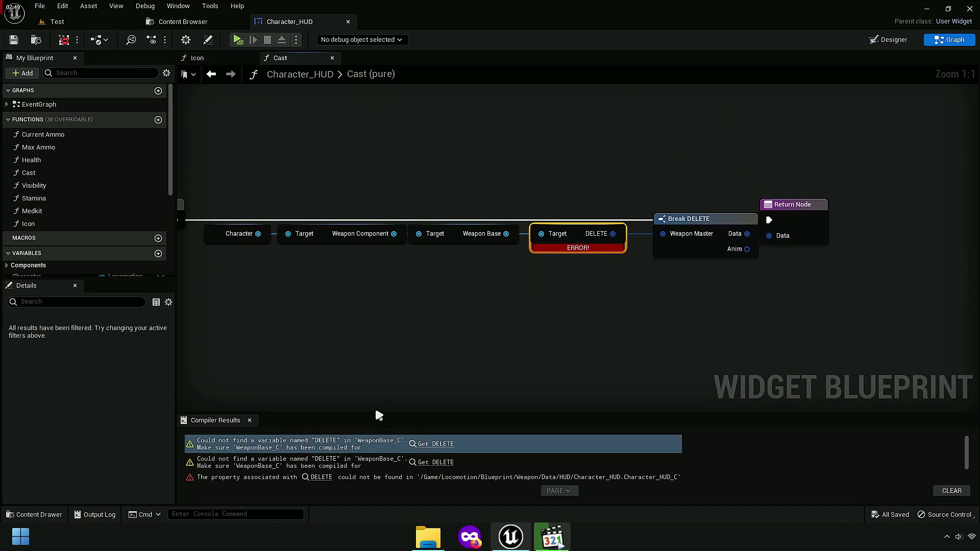
Step: Open Character_HUD's Cast function graph with the Break DELETE node in view
click(373, 439)
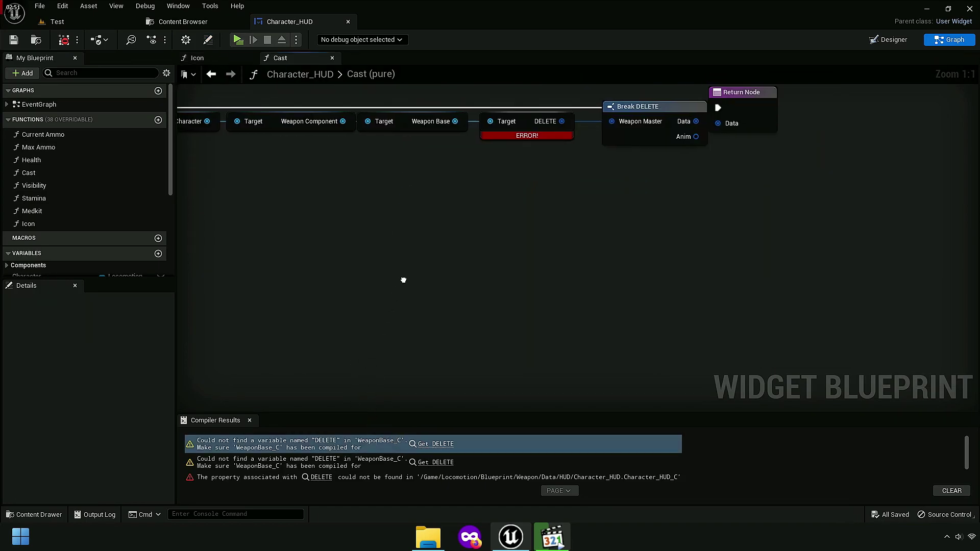
mouse_move(353, 415)
mouse_down()
mouse_move(340, 428)
mouse_move(332, 510)
mouse_up()
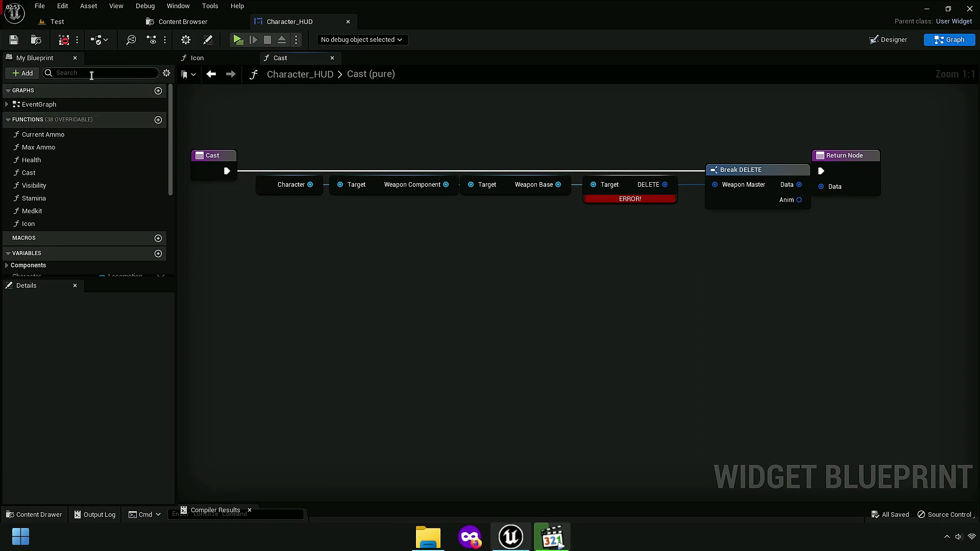
text(cast)
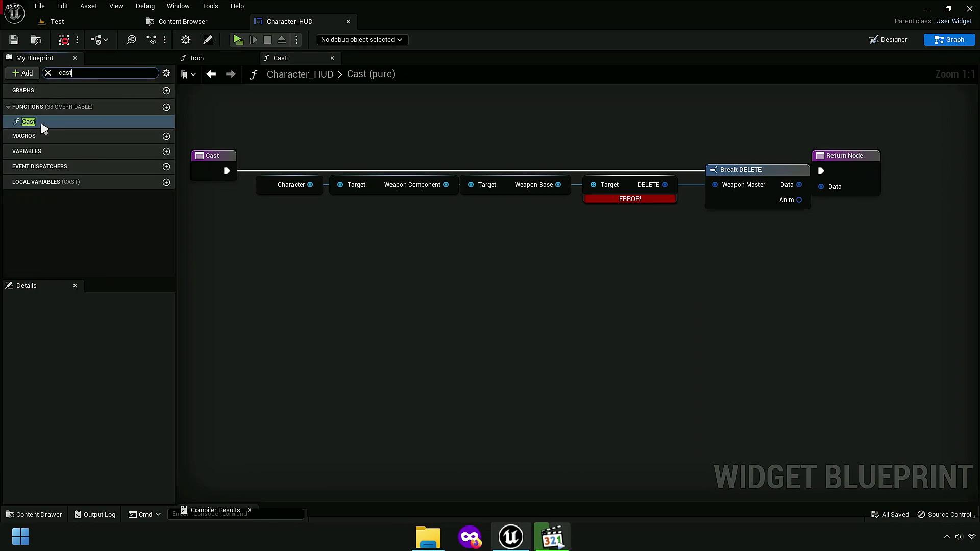
click(36, 123)
double_click(62, 122)
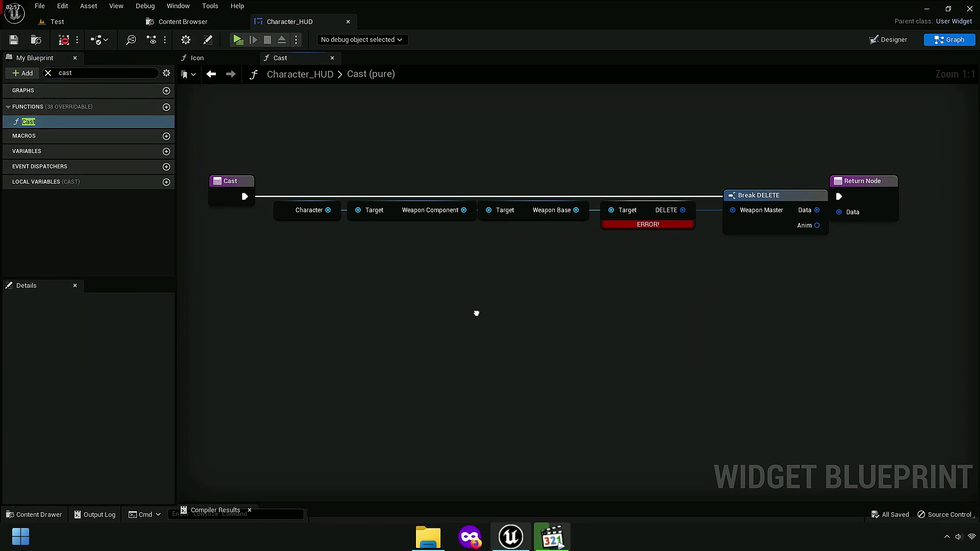
scroll(402, 130, up, 5)
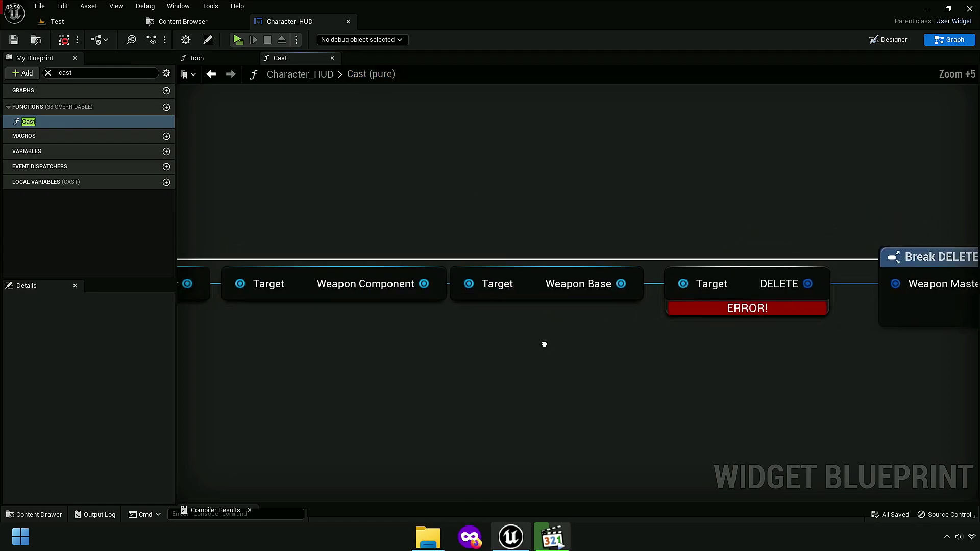
right_drag(527, 277, 479, 340)
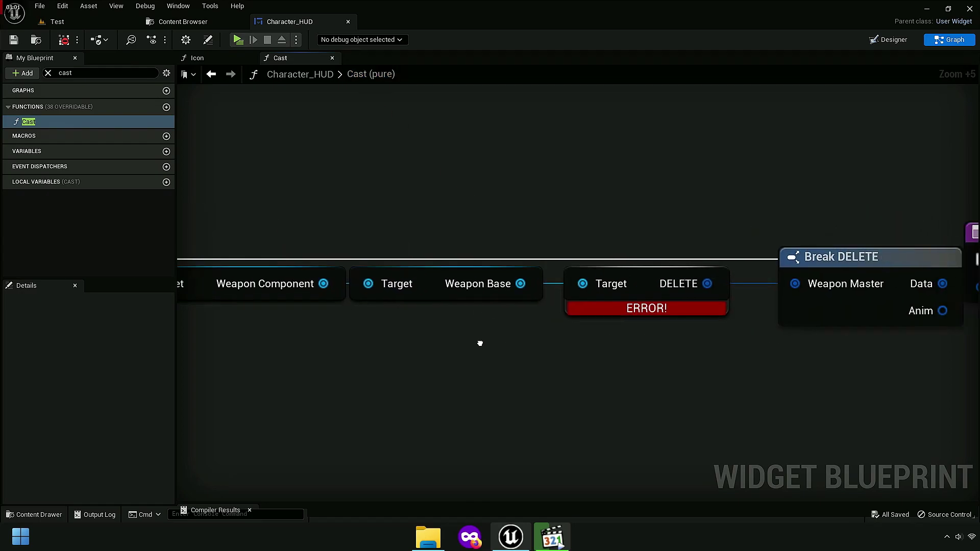
Step: Wire Get Weapon Master from Weapon Base into Return Node Data, delete the DELETE nodes, and recompile
drag(491, 284, 539, 168)
text(getweaap)
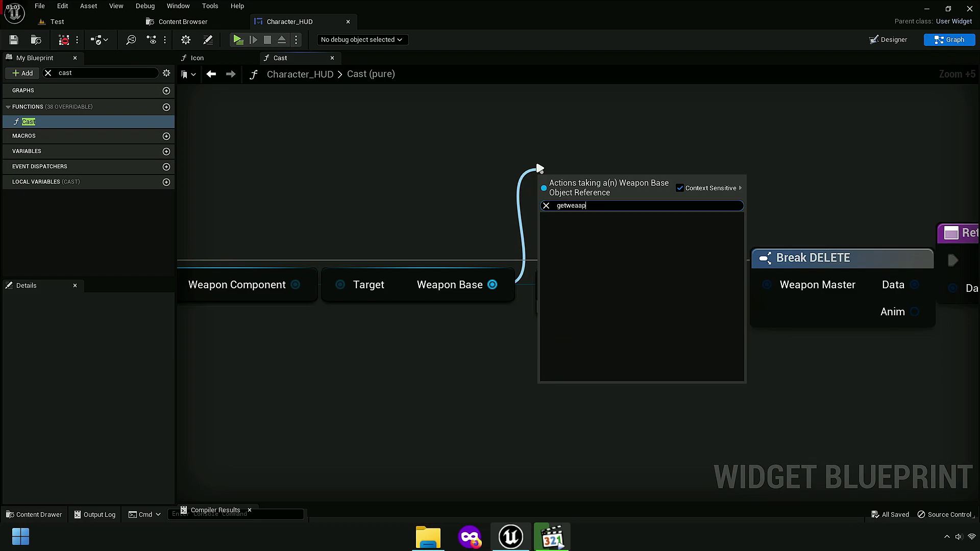
key(BackSpace)
key(BackSpace)
text(ponmast)
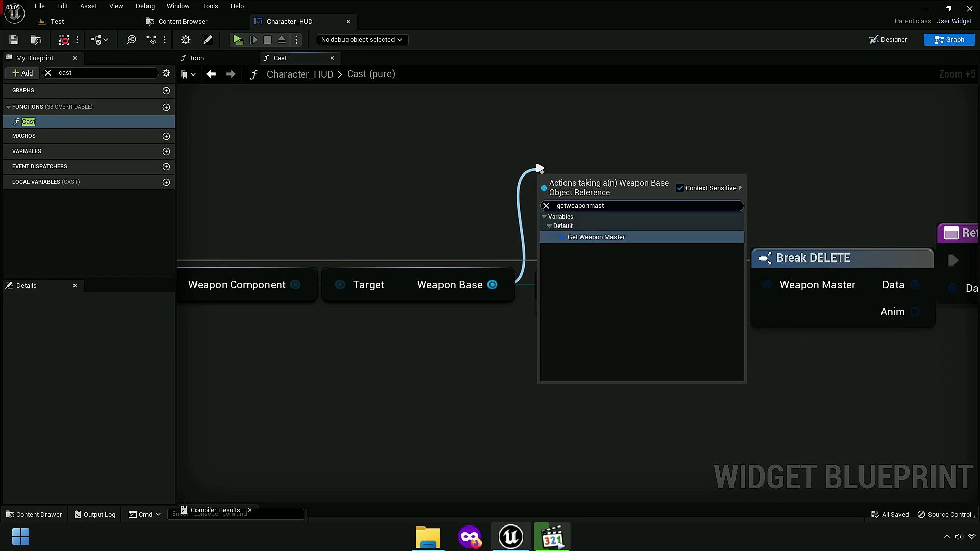
click(599, 240)
drag(724, 184, 804, 290)
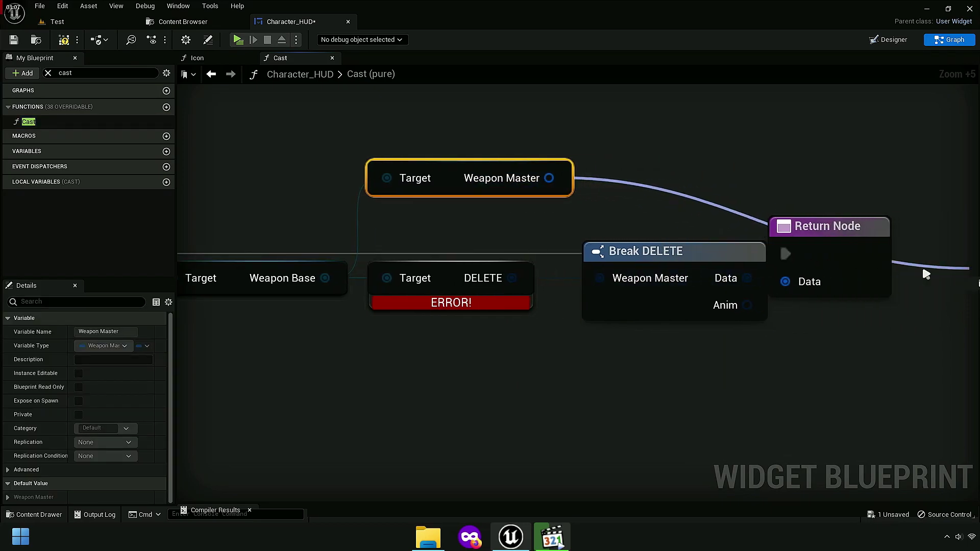
key(Delete)
mouse_move(718, 299)
mouse_down()
mouse_move(590, 181)
mouse_move(563, 264)
mouse_up()
drag(921, 227, 691, 220)
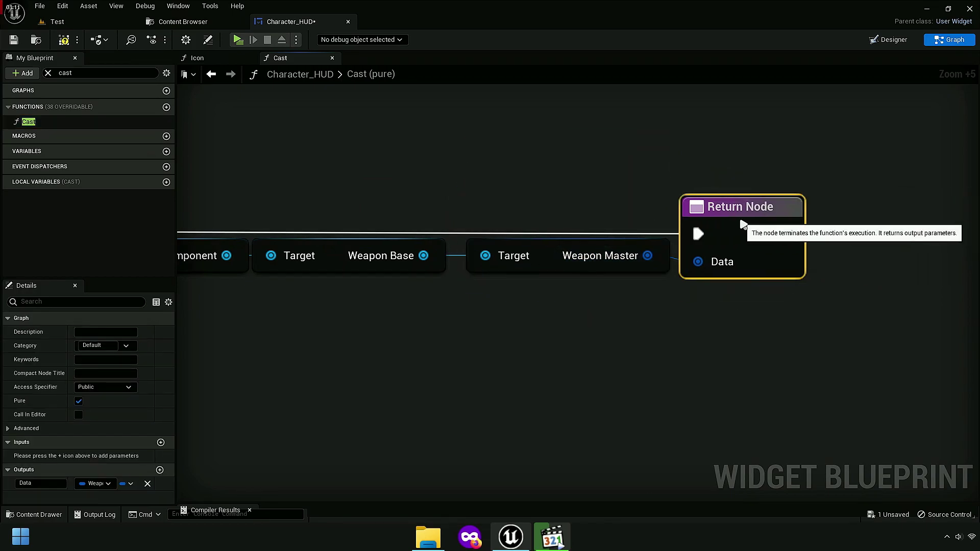
scroll(771, 287, down, 5)
key(ctrl+a)
click(324, 155)
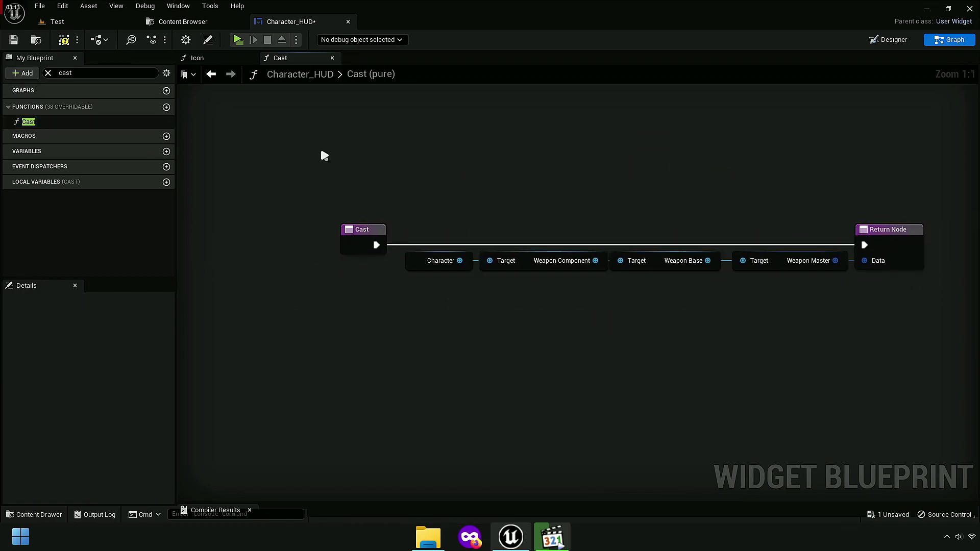
click(64, 40)
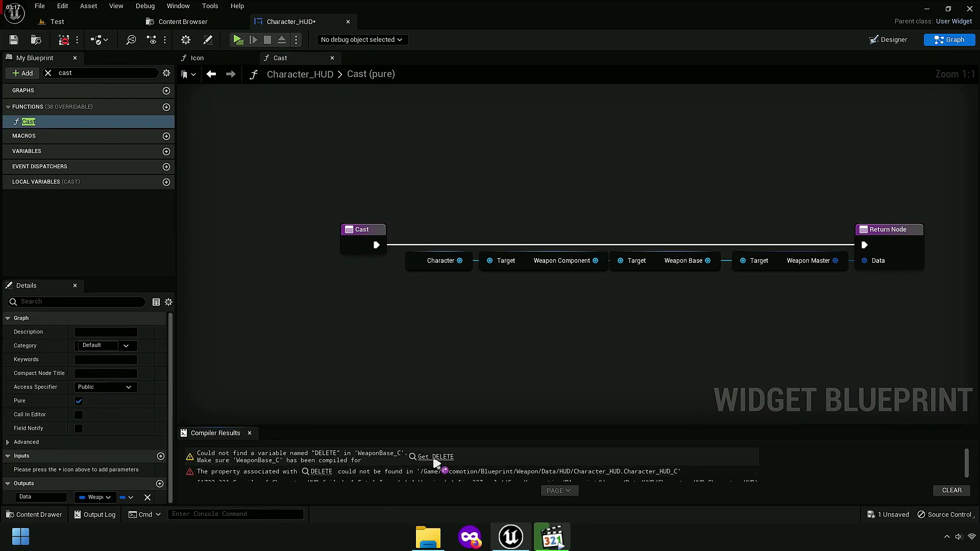
Step: Drop the Cast function into the Icon graph and wire its Data into Break WeaponMaster's Weapon Data
click(435, 459)
mouse_move(28, 121)
mouse_down()
mouse_move(446, 312)
mouse_move(470, 290)
mouse_up()
right_drag(305, 289, 241, 326)
drag(29, 283, 956, 231)
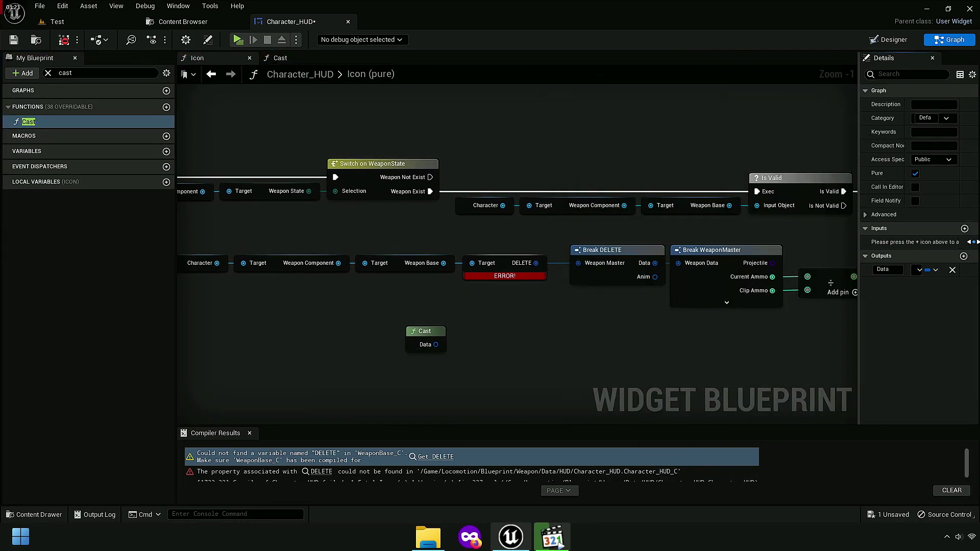
scroll(526, 294, up, 4)
right_drag(460, 270, 460, 330)
drag(460, 330, 900, 211)
Step: Delete the DELETE getter chain, place Cast beside Break WeaponMaster, and compile without errors
scroll(648, 313, down, 2)
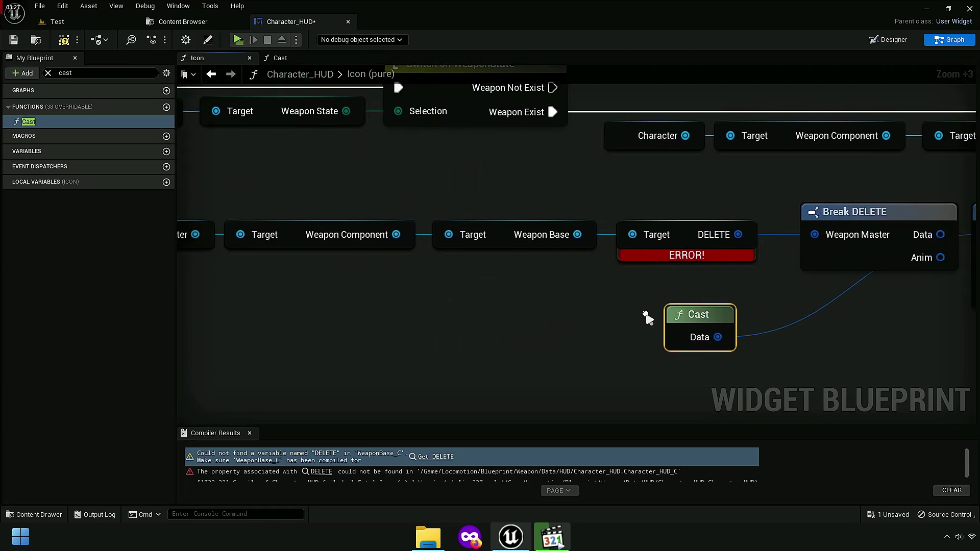
drag(245, 219, 754, 265)
drag(862, 236, 698, 250)
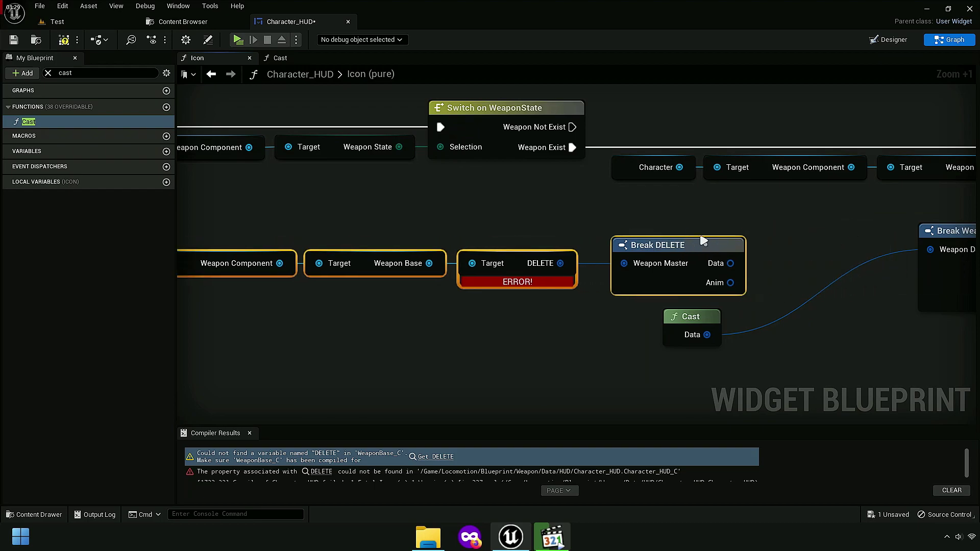
right_click(668, 250)
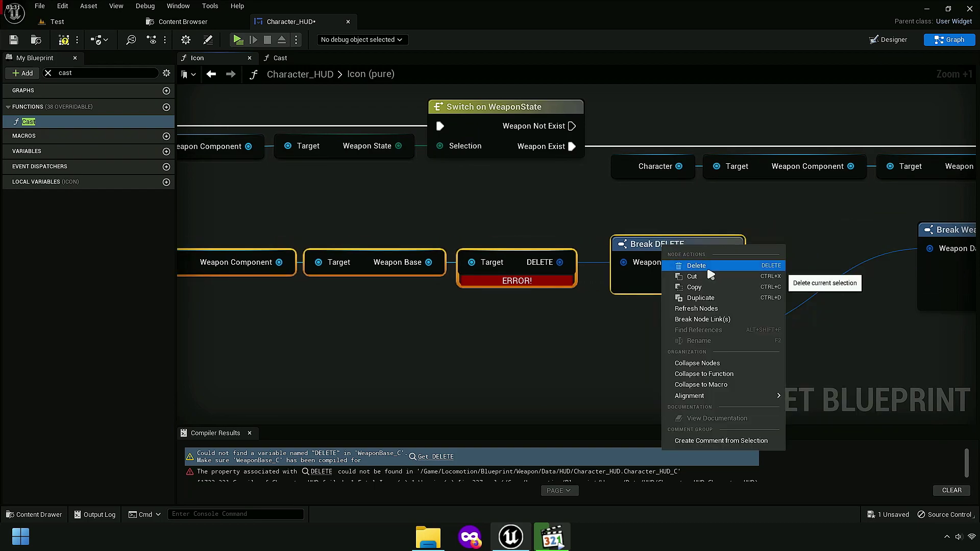
click(708, 268)
drag(688, 321, 880, 244)
right_drag(885, 296, 483, 263)
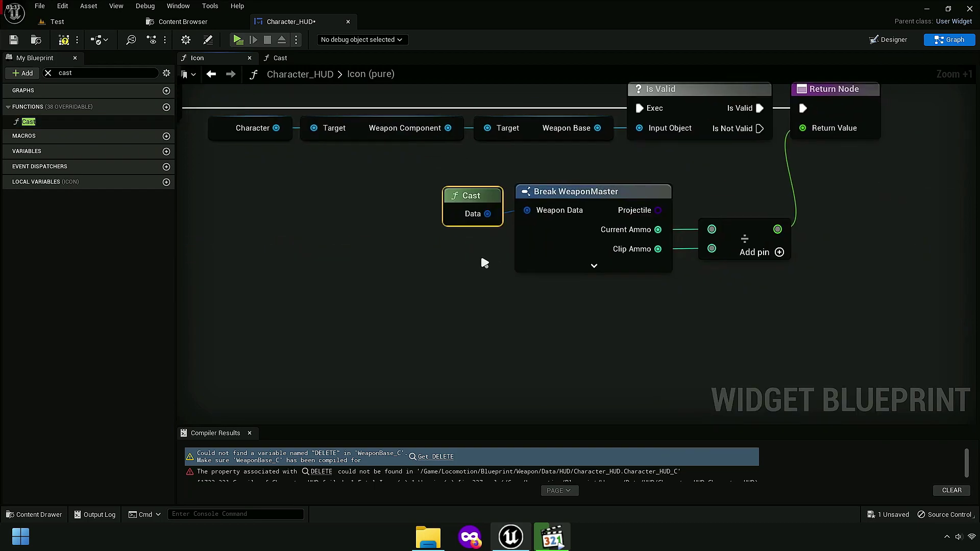
drag(484, 263, 771, 210)
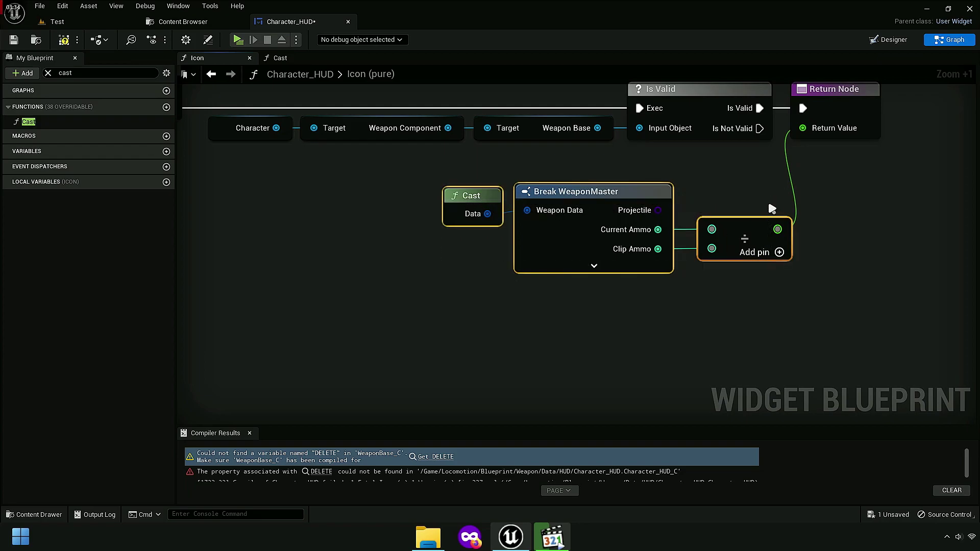
click(62, 43)
drag(174, 243, 90, 240)
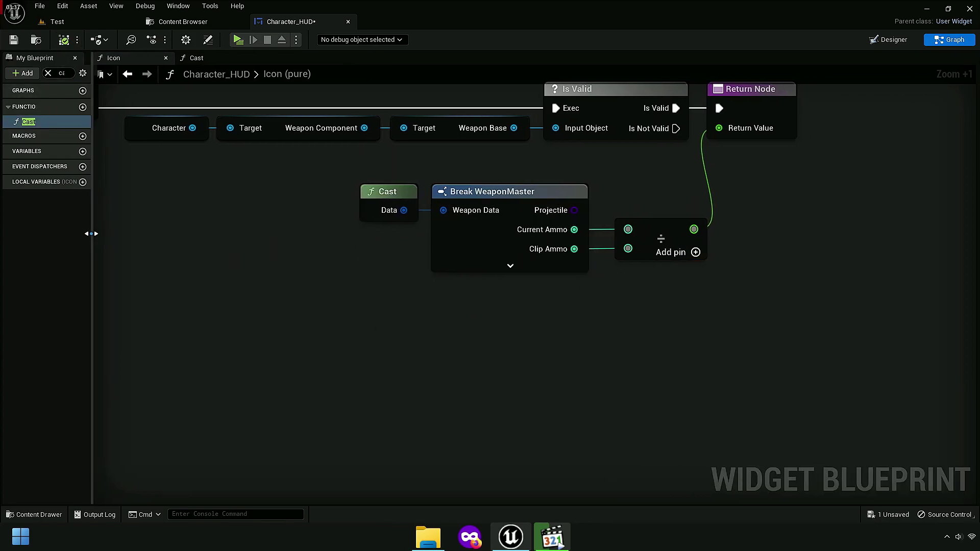
scroll(374, 312, down, 2)
scroll(238, 278, down, 2)
right_drag(191, 331, 481, 343)
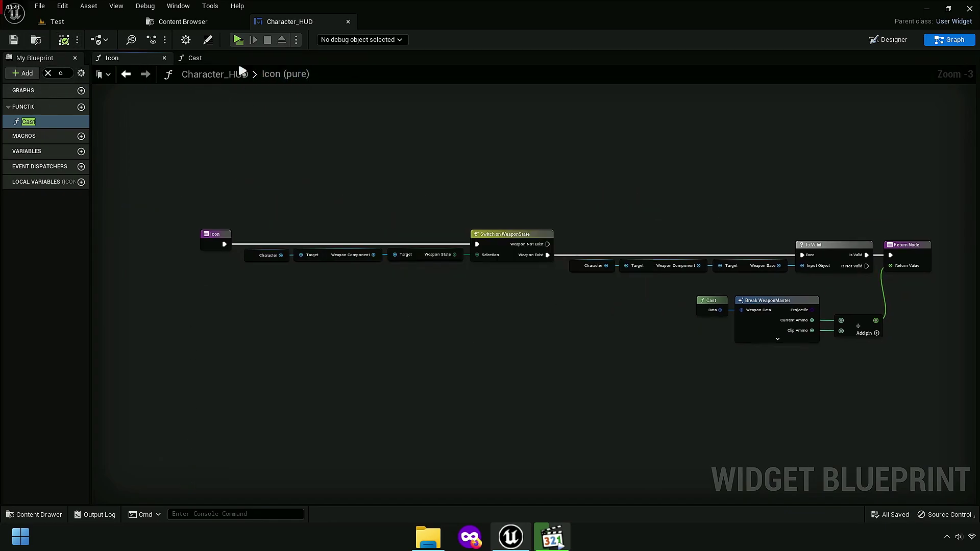
Step: Close Character_HUD, clear the asset search, and play the Test level to list erroring weapon blueprints
click(347, 22)
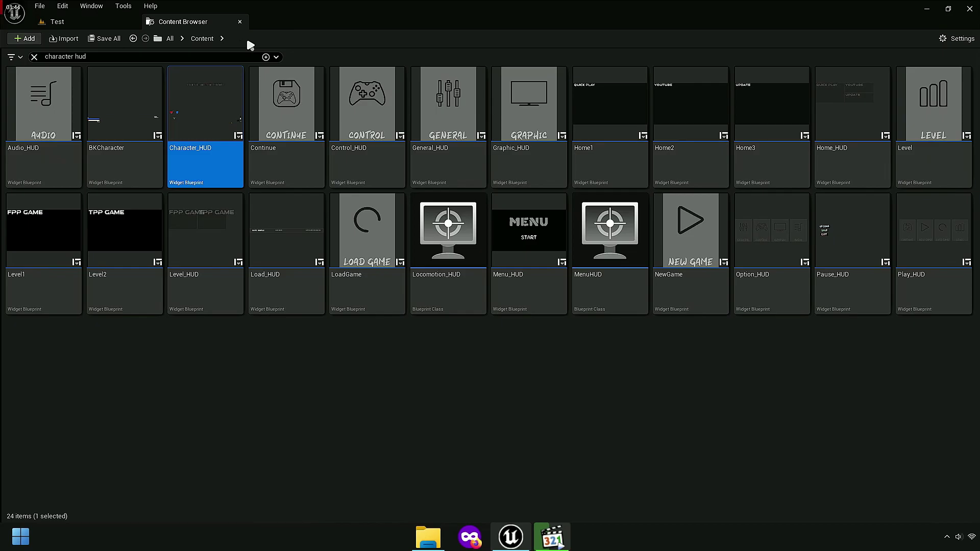
click(34, 57)
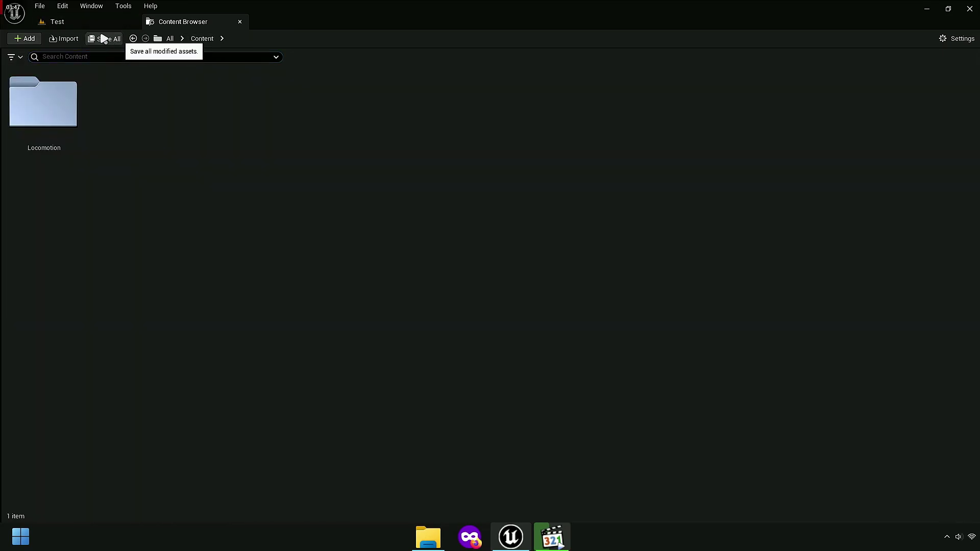
click(57, 22)
click(227, 40)
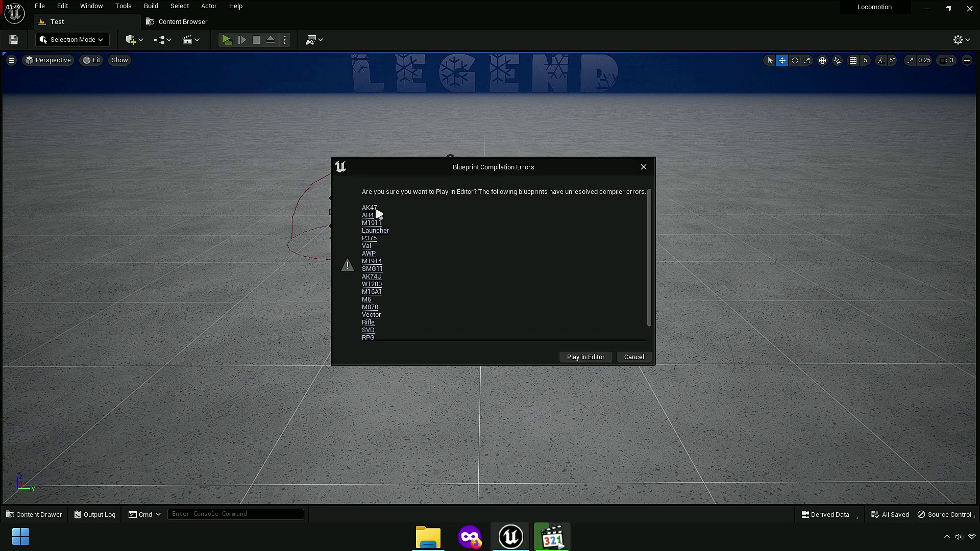
scroll(387, 278, down, 1)
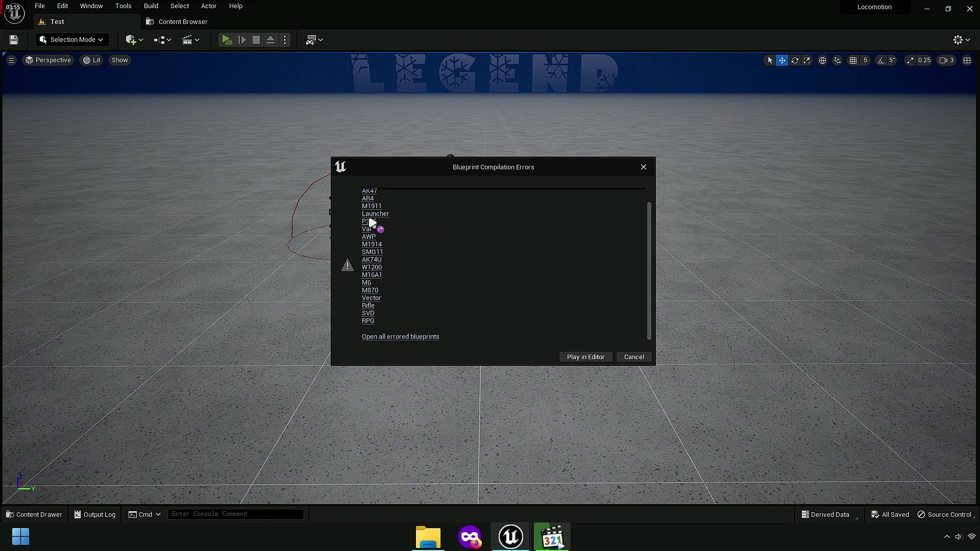
scroll(394, 262, up, 1)
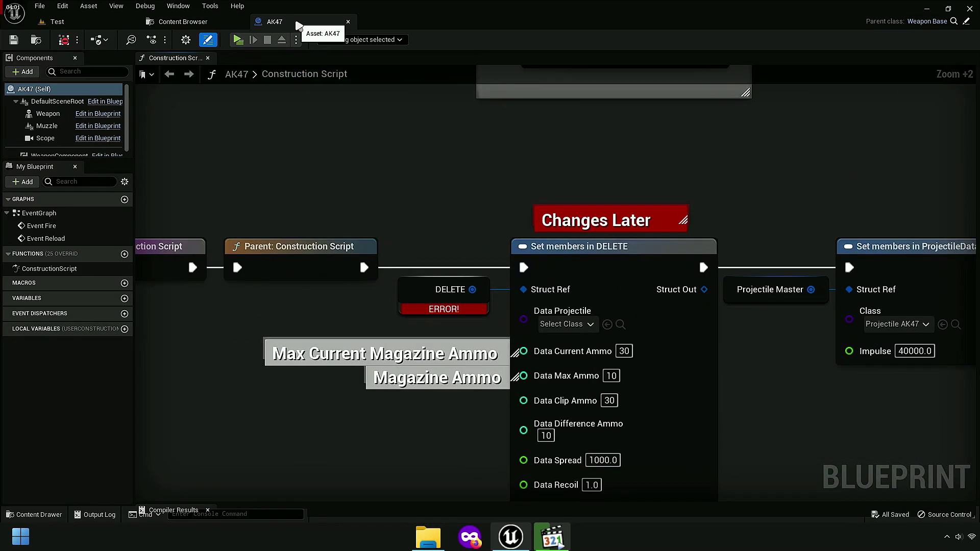
Step: Move the Backup comment up and to the left in the AK47 construction script
scroll(466, 207, up, 4)
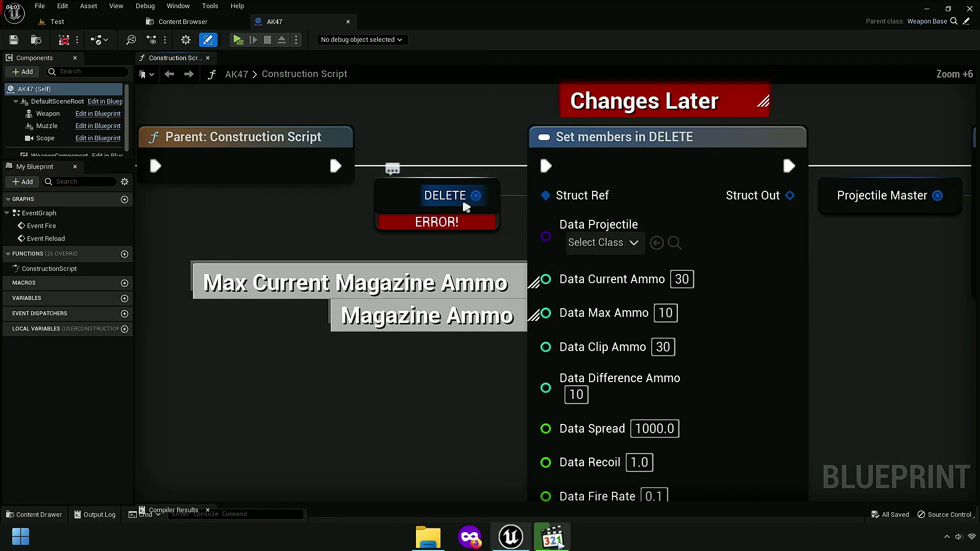
scroll(442, 250, down, 5)
scroll(501, 302, down, 1)
right_drag(501, 302, 466, 426)
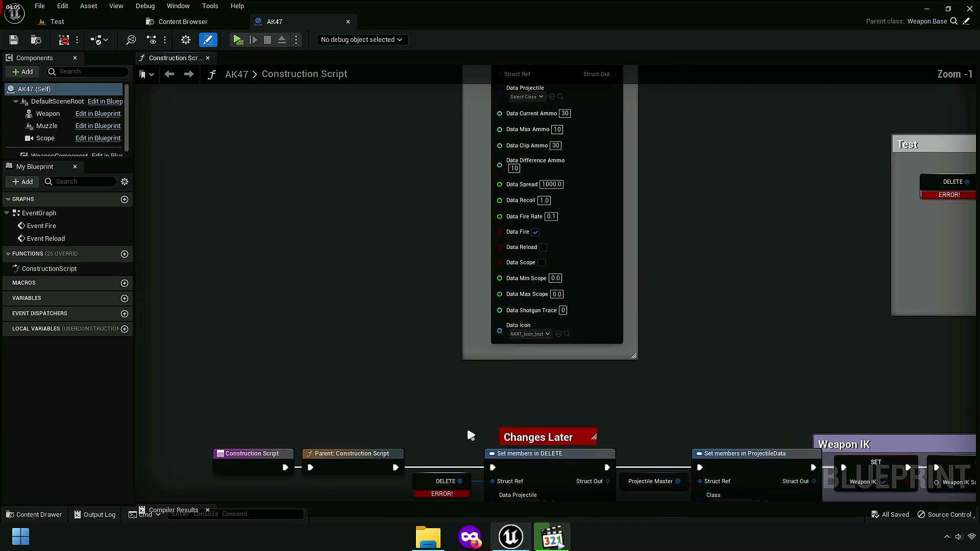
scroll(467, 425, down, 3)
drag(435, 107, 565, 173)
right_click(543, 119)
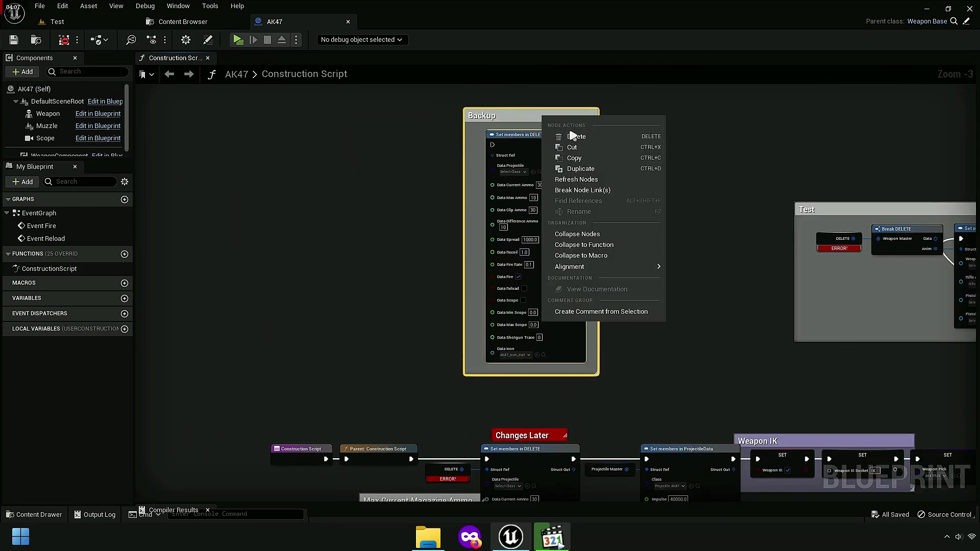
click(446, 158)
drag(549, 120, 363, 93)
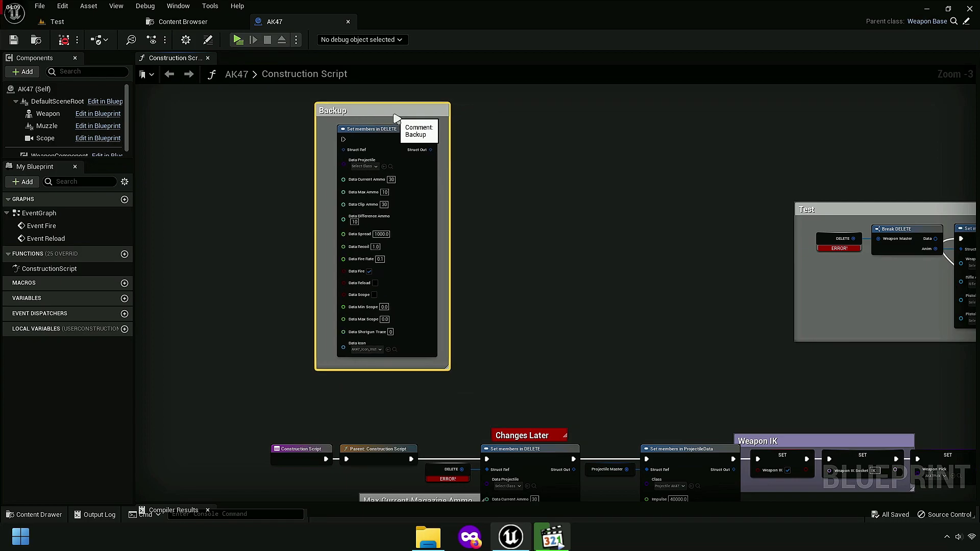
Step: Delete the Max Current Magazine Ammo, Magazine Ammo and Changes Later comments
scroll(520, 311, up, 2)
scroll(558, 158, up, 2)
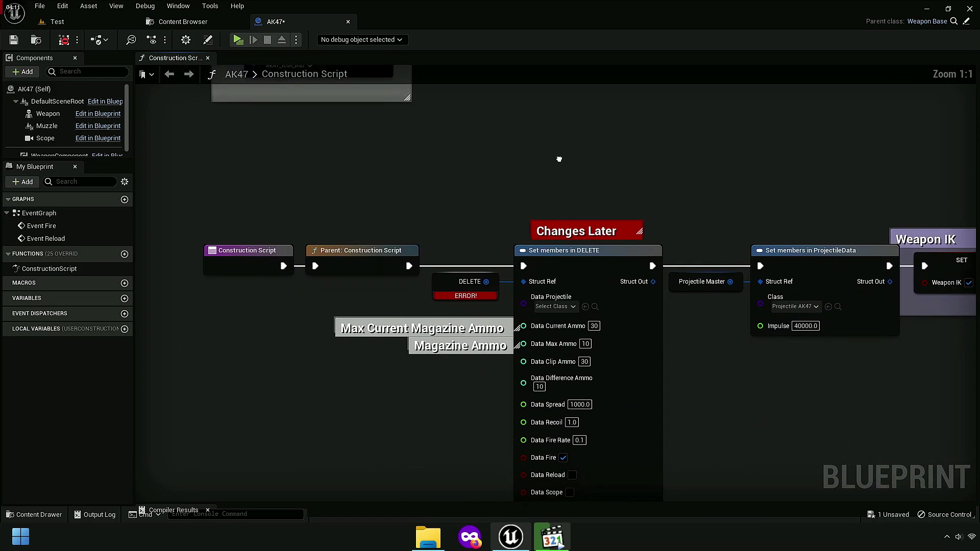
right_click(440, 297)
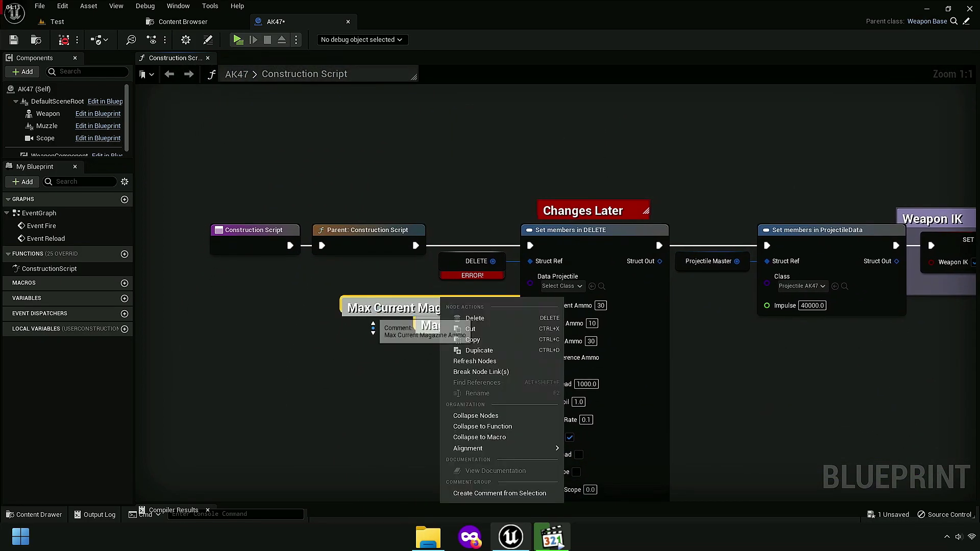
drag(350, 338, 523, 308)
key(Delete)
drag(610, 212, 610, 163)
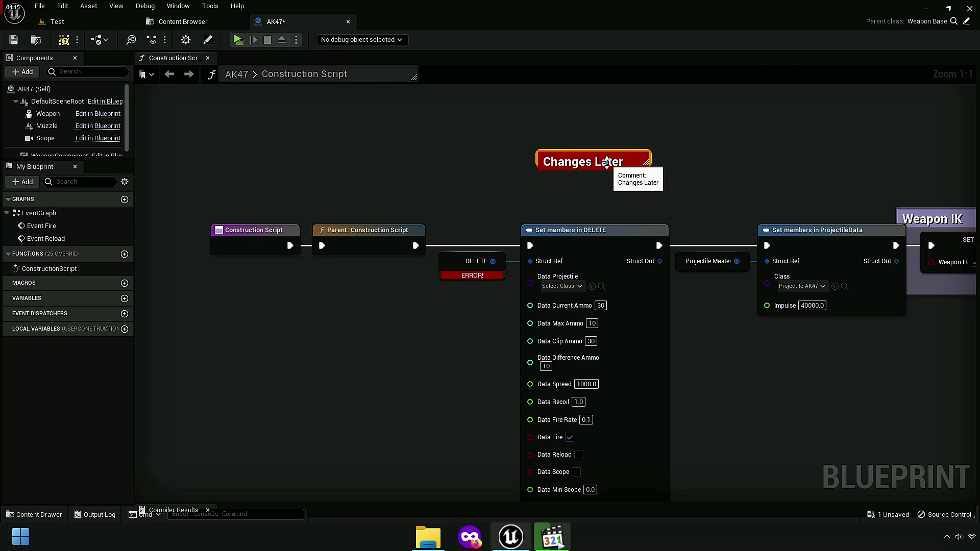
key(Delete)
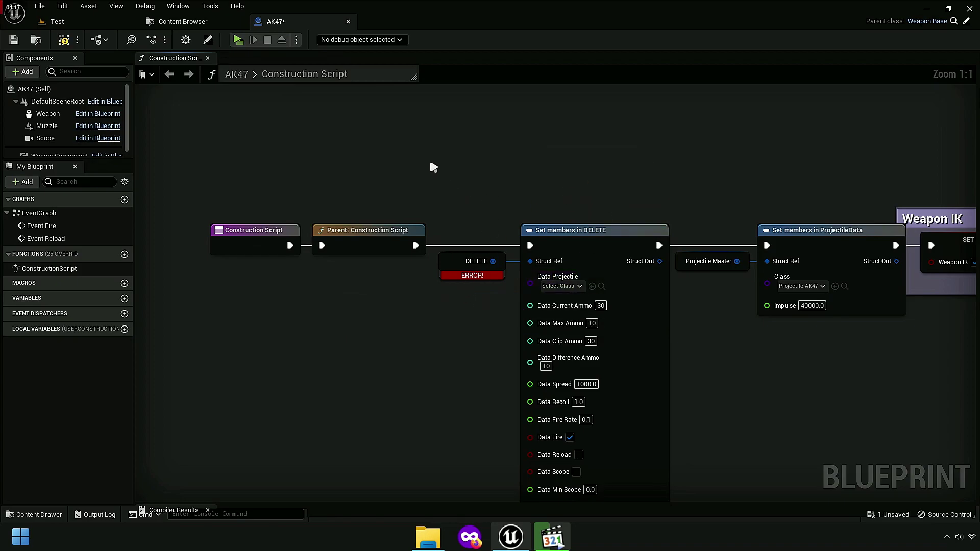
Step: Add a Get Weapon Master node to the AK47 construction script
right_click(431, 165)
text(getweapo)
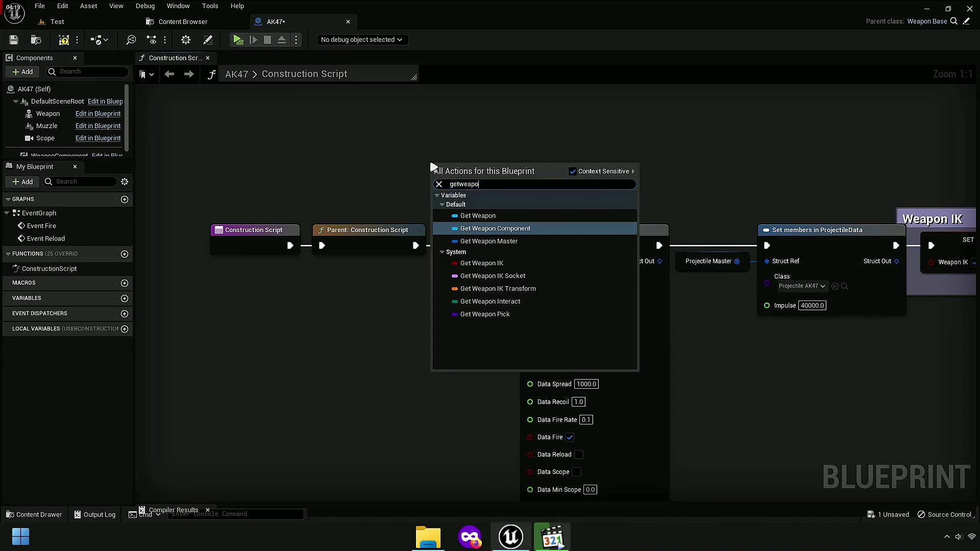
text(nmaster)
click(486, 216)
scroll(484, 215, up, 2)
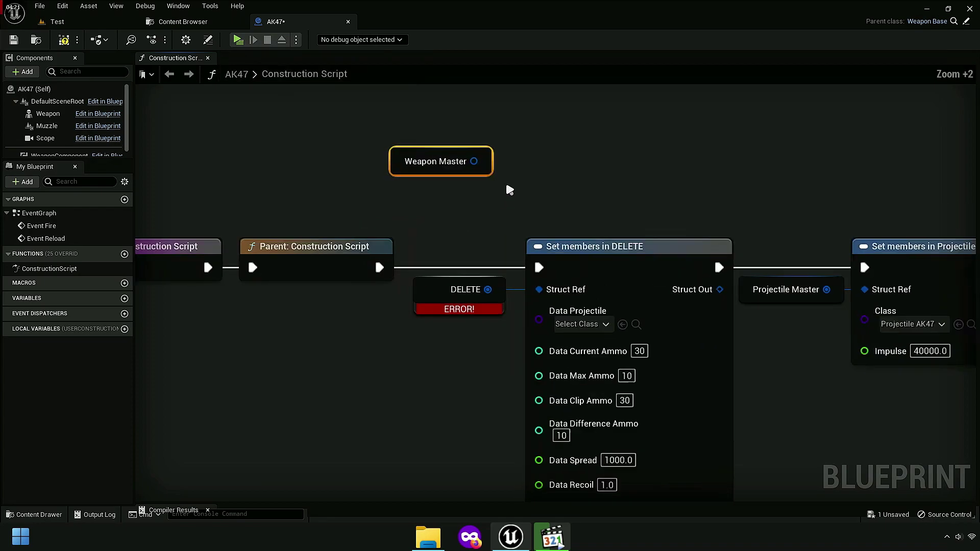
scroll(480, 222, up, 2)
drag(451, 203, 577, 200)
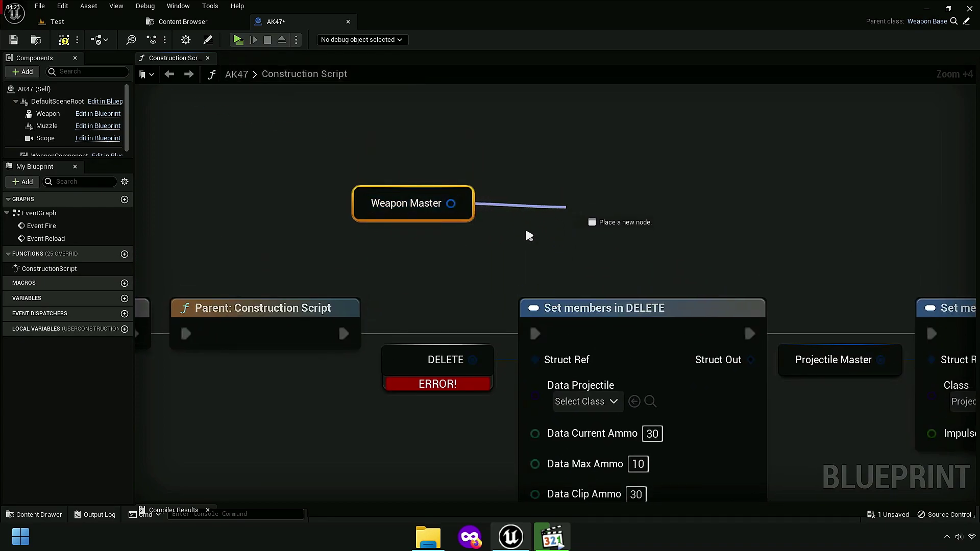
drag(577, 243, 565, 212)
right_drag(477, 299, 468, 199)
right_click(472, 263)
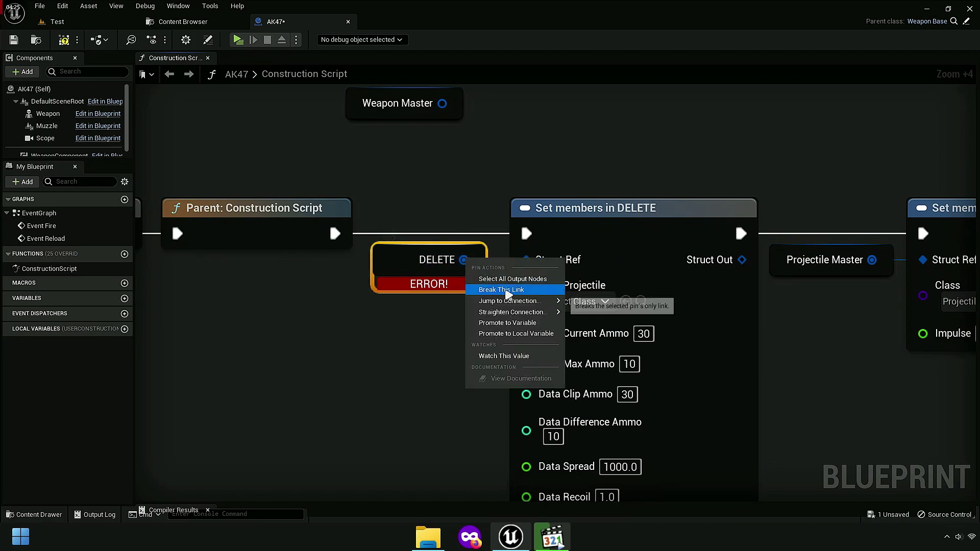
key(Escape)
Step: Delete the Set members in DELETE node and the erroring DELETE variable node
click(619, 211)
right_click(618, 212)
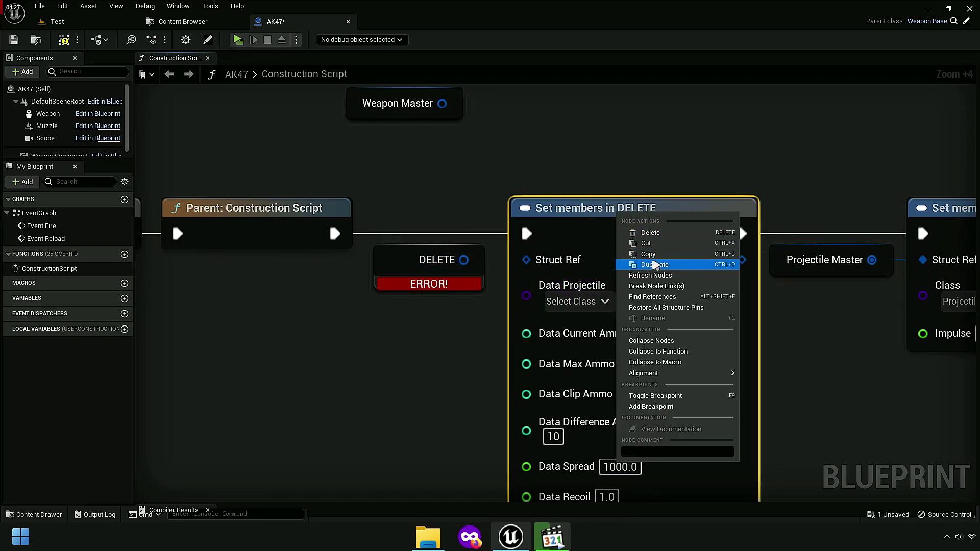
click(663, 276)
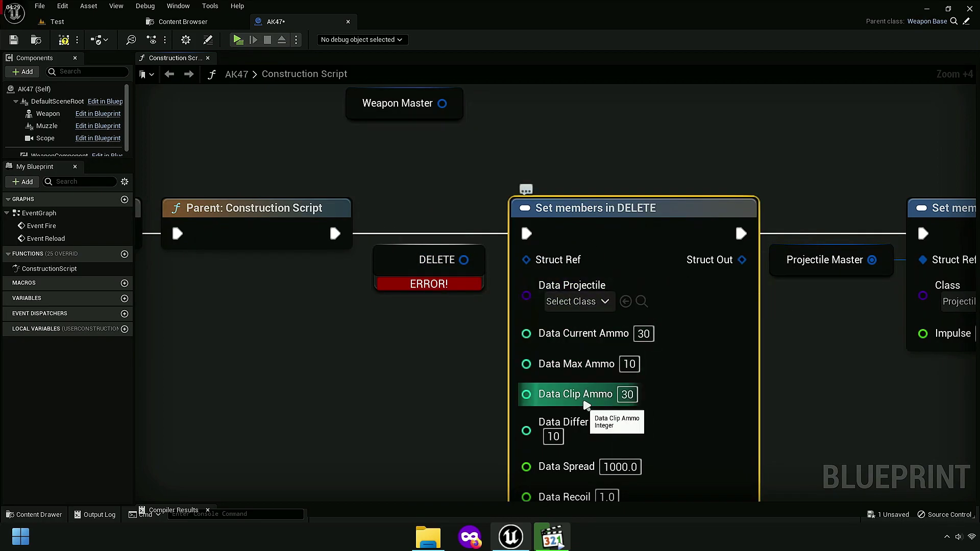
scroll(478, 249, down, 5)
right_drag(479, 249, 447, 448)
scroll(447, 448, down, 3)
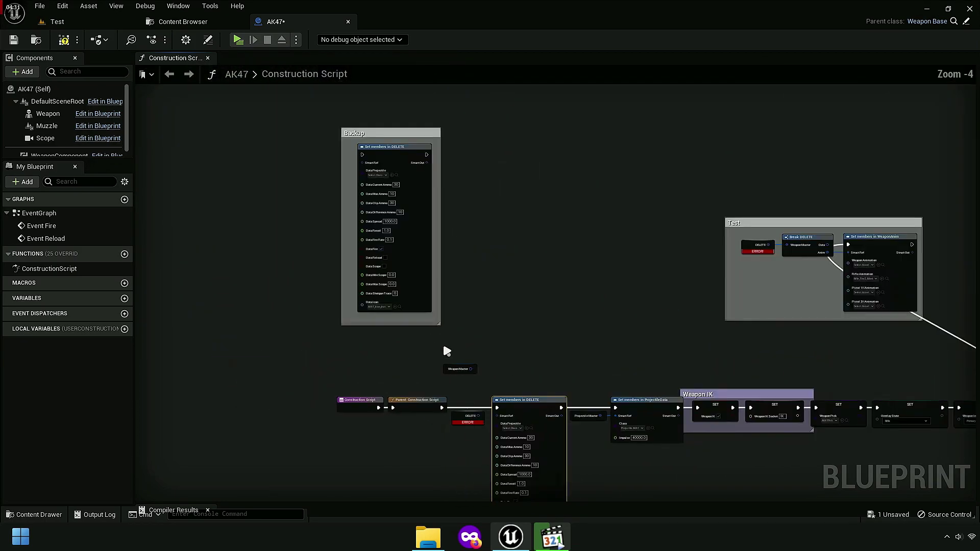
right_drag(437, 345, 397, 131)
scroll(397, 130, up, 3)
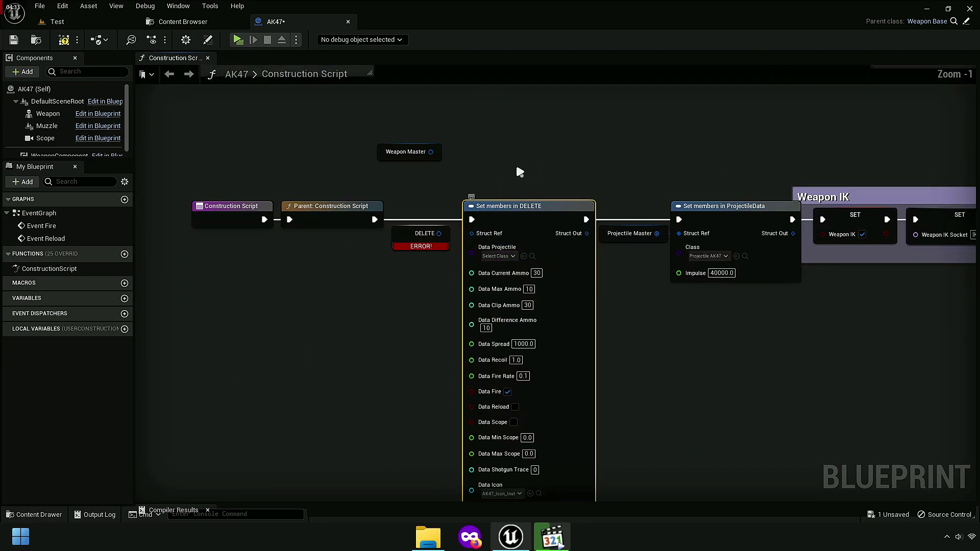
drag(518, 165, 527, 240)
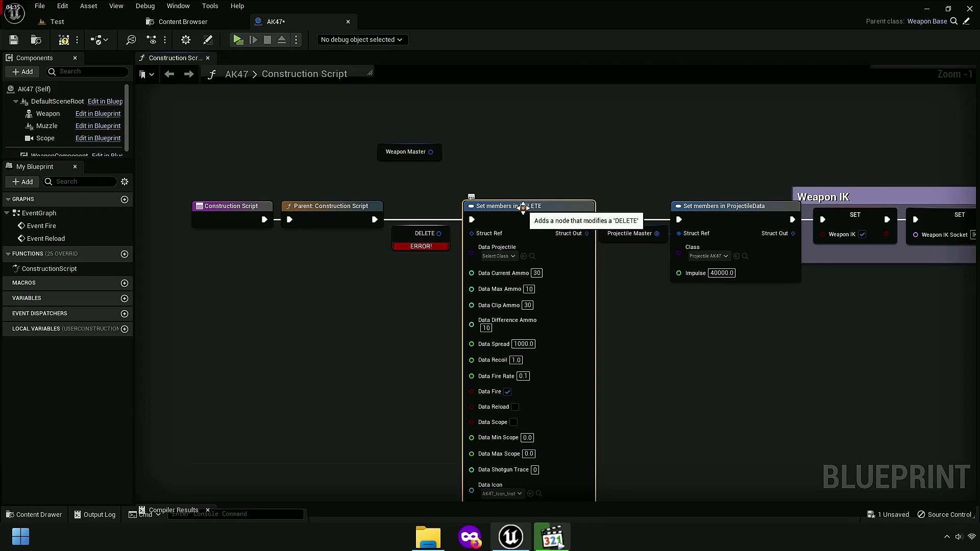
right_click(517, 203)
click(533, 228)
right_click(411, 239)
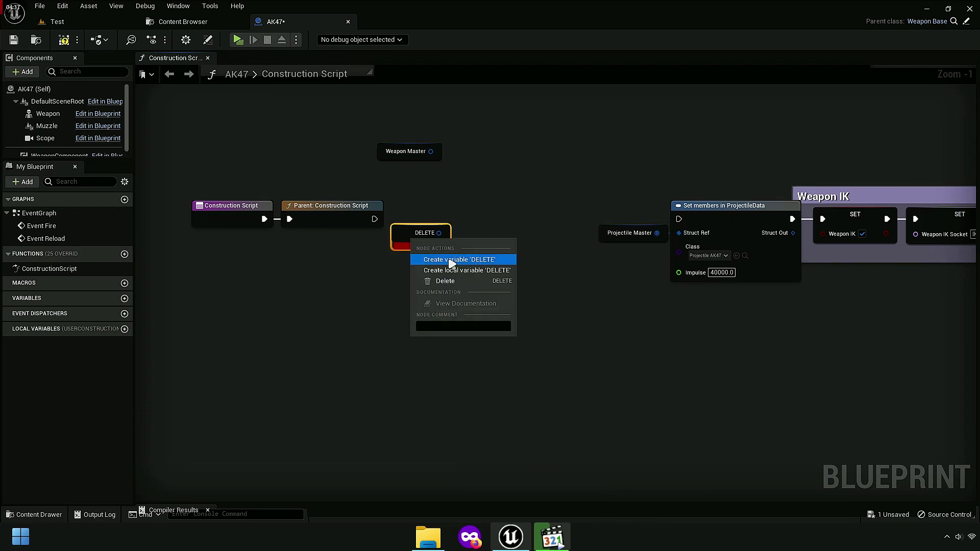
click(444, 273)
Step: Feed Weapon Master into a new Set members in WeaponMaster node placed in the execution chain
drag(419, 247, 412, 246)
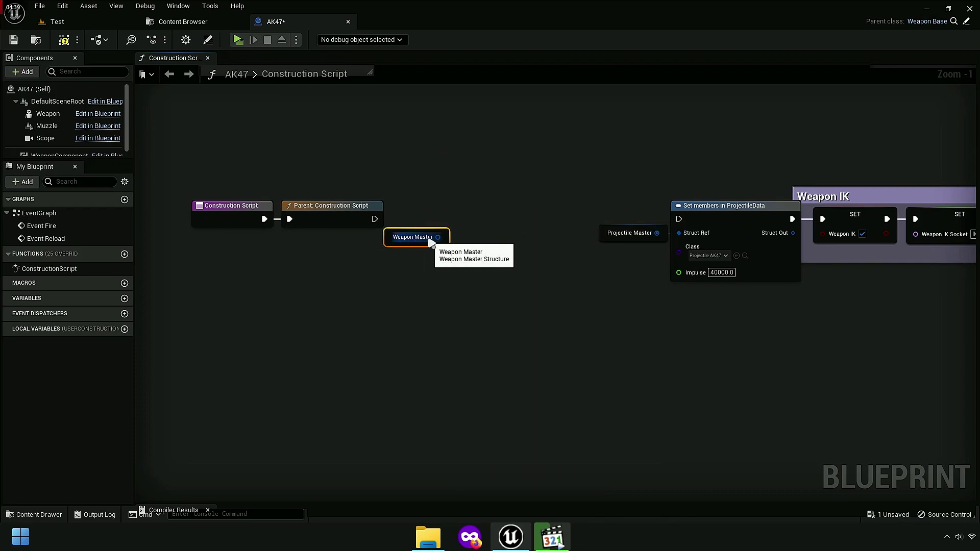
drag(483, 236, 484, 236)
text(set)
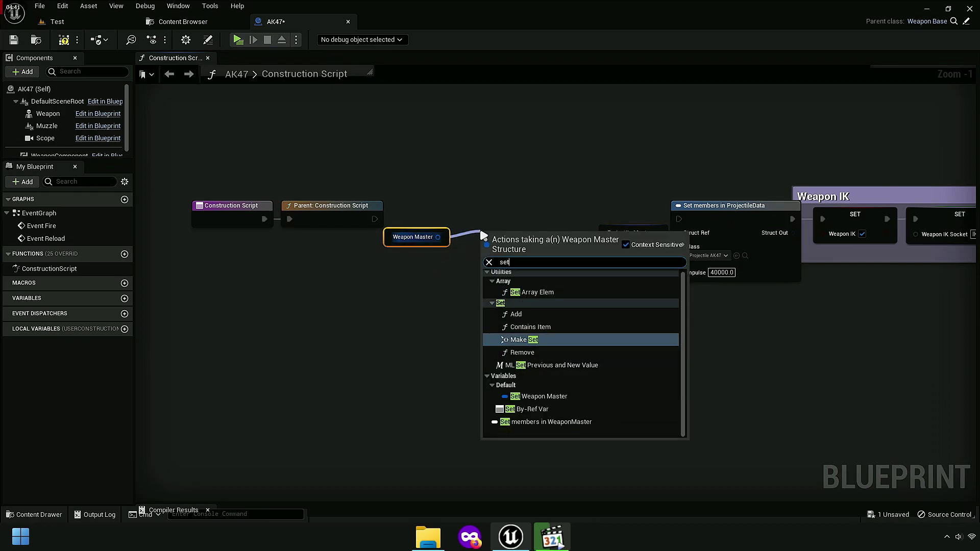
text(mem)
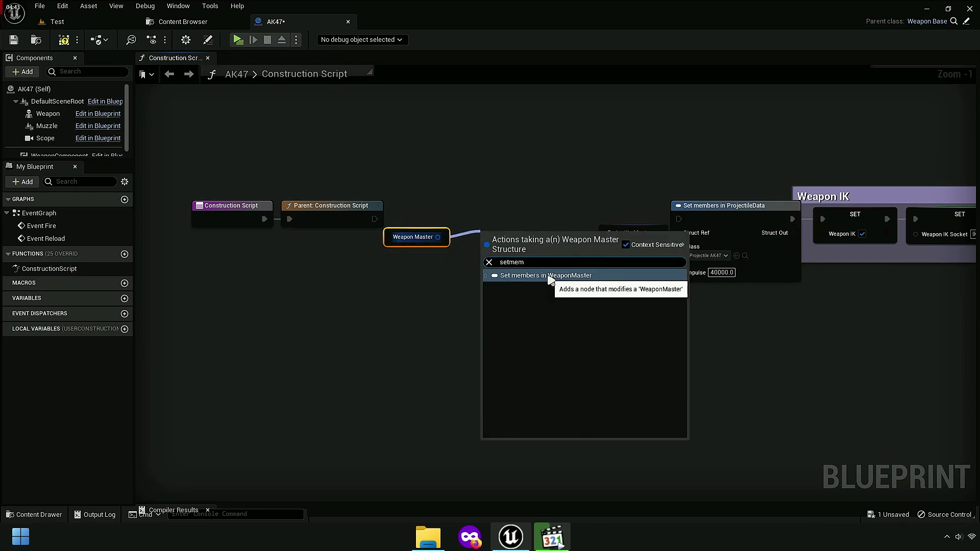
click(550, 278)
mouse_move(516, 246)
mouse_down()
mouse_move(499, 226)
mouse_move(466, 225)
mouse_up()
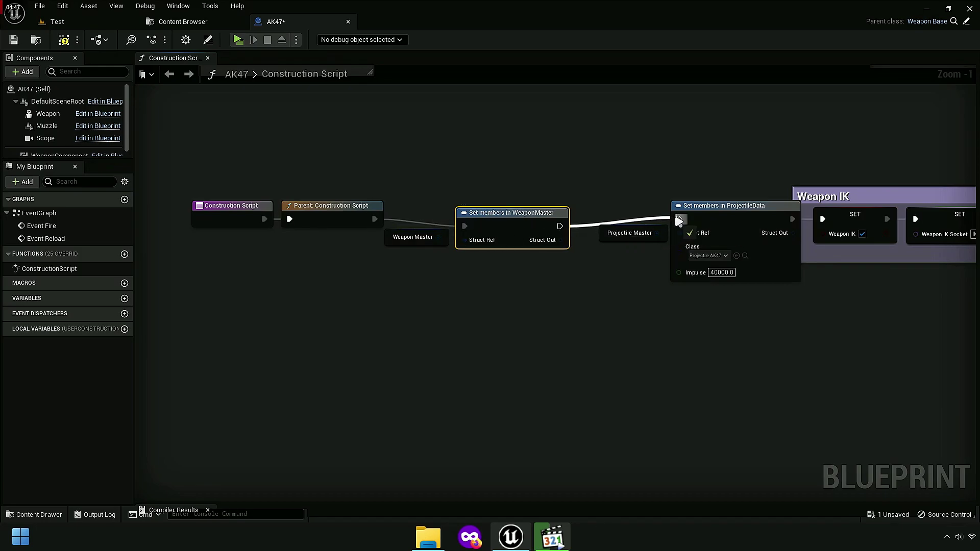
drag(480, 265, 189, 196)
Step: Straighten the ProjectileData nodes and wrap Projectile Master and its setter in a 'DELETE' comment
key(q)
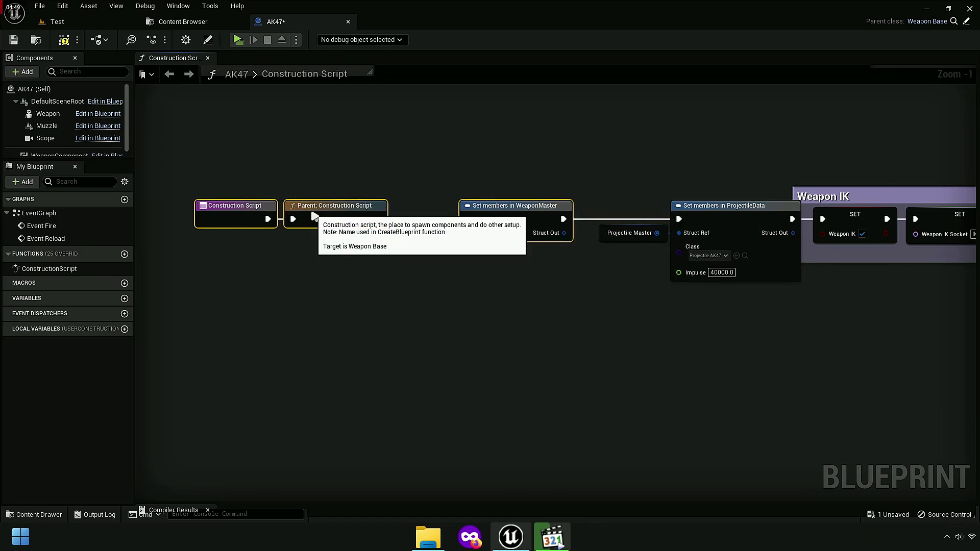
click(454, 284)
scroll(558, 304, up, 4)
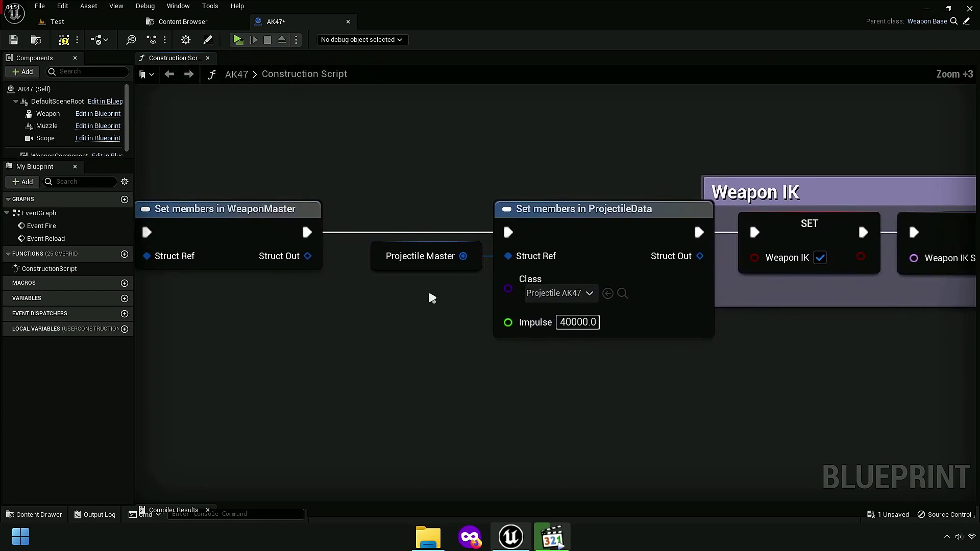
drag(533, 289, 566, 240)
scroll(567, 240, down, 4)
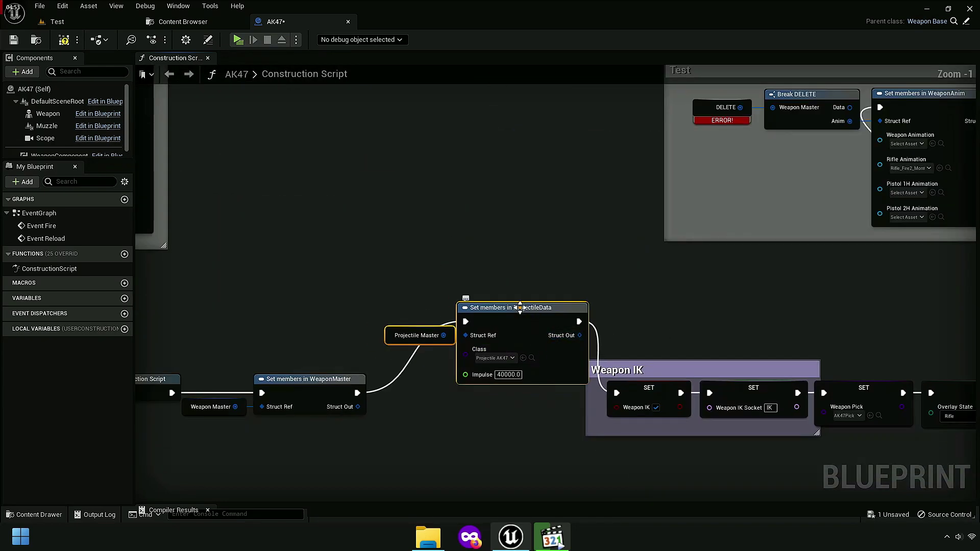
text(cD)
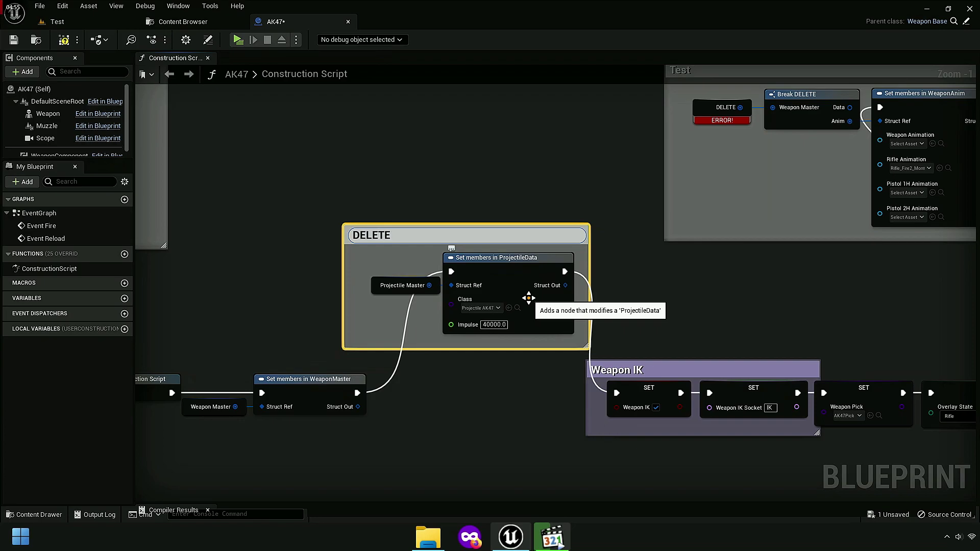
key(Return)
Step: Delete the Test comment group along with all its nodes
scroll(465, 331, down, 3)
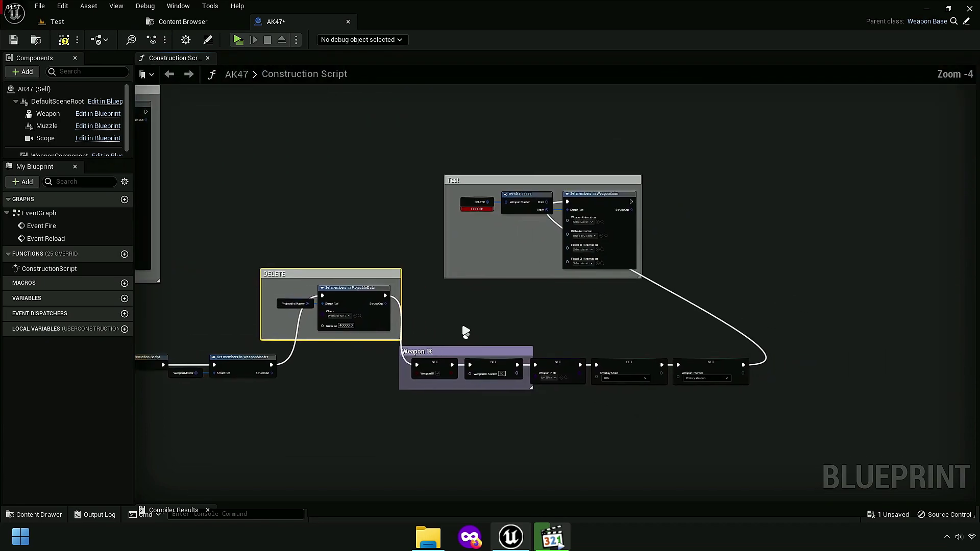
drag(448, 127, 672, 284)
scroll(527, 230, up, 3)
right_click(449, 145)
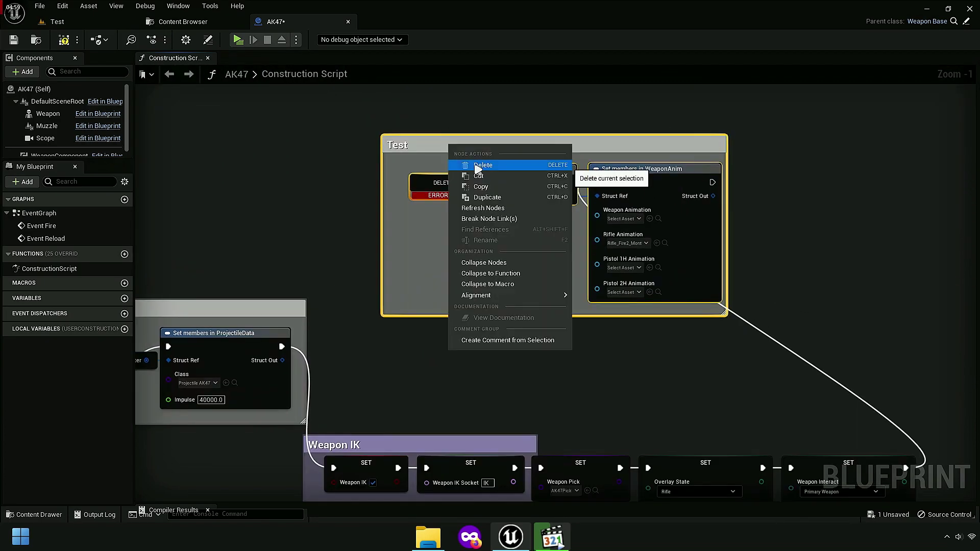
click(477, 166)
Step: Move the Weapon IK group up, widen the DELETE comment, and nudge the WeaponMaster nodes right
right_drag(442, 301, 342, 278)
scroll(341, 279, down, 2)
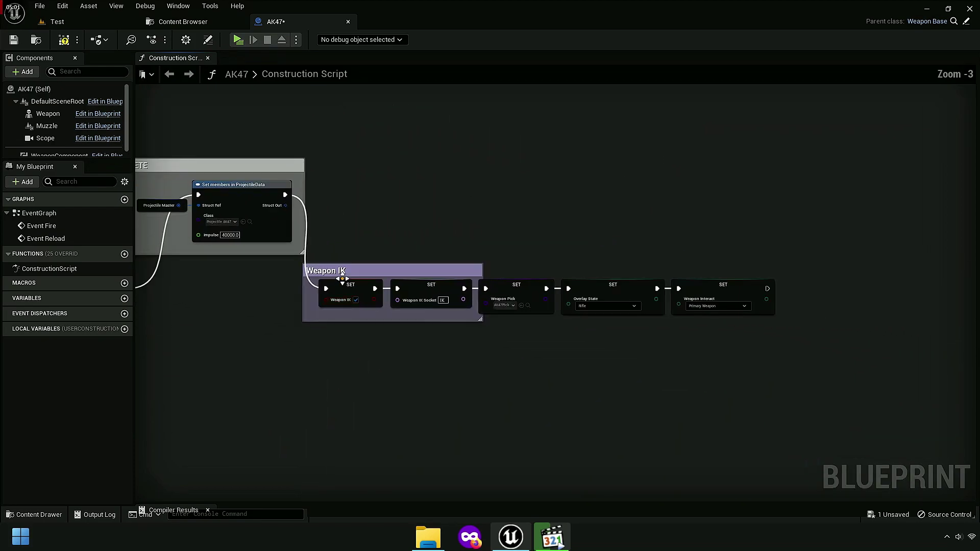
drag(323, 254, 767, 342)
drag(391, 271, 402, 177)
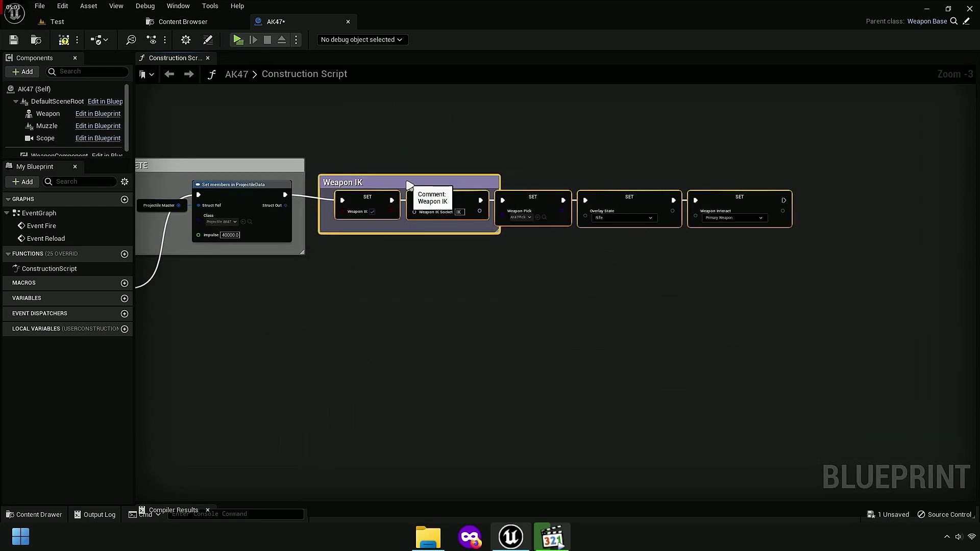
right_drag(352, 233, 440, 236)
click(439, 236)
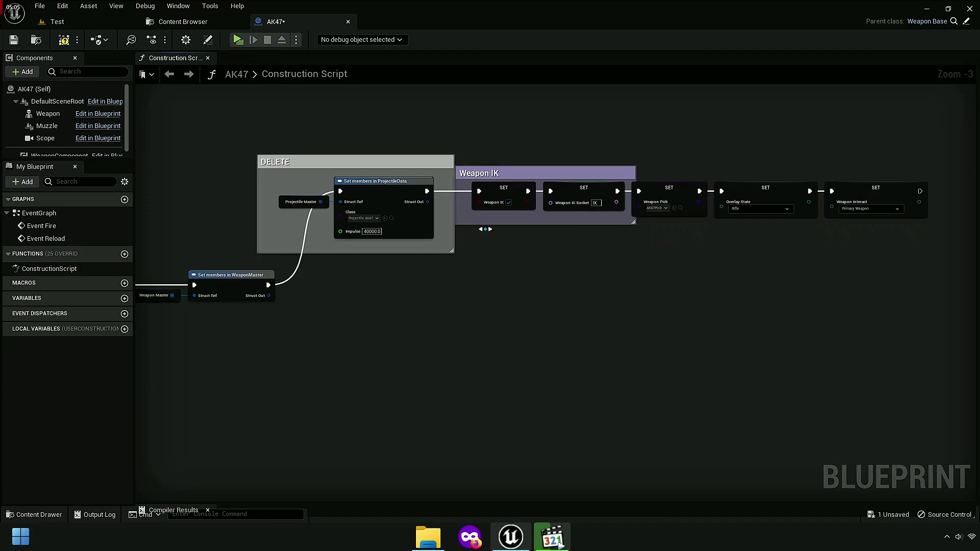
drag(484, 229, 919, 237)
scroll(468, 238, up, 4)
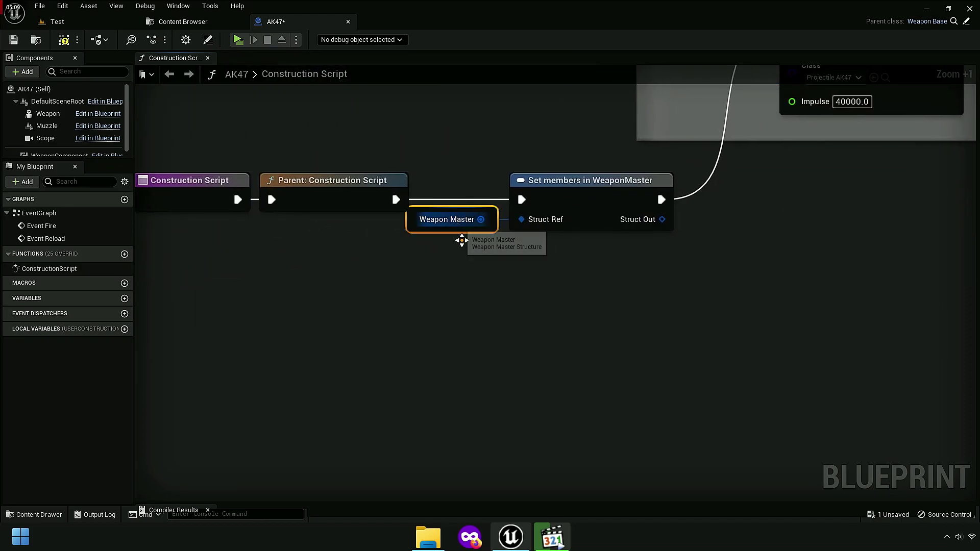
drag(462, 239, 472, 240)
drag(587, 180, 597, 180)
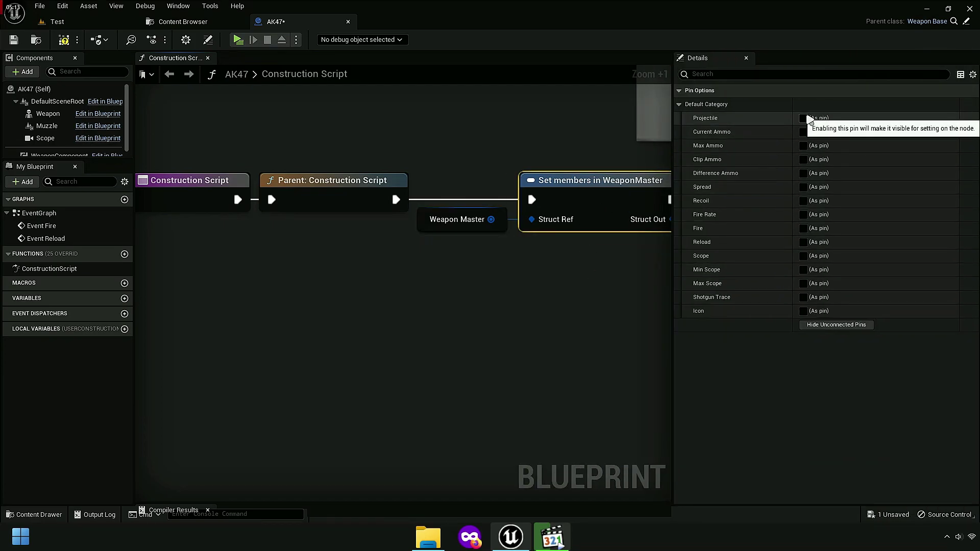
Step: Expose all fifteen WeaponMaster members, from Projectile through Icon, as pins on the node
click(803, 118)
click(803, 131)
click(803, 145)
click(803, 160)
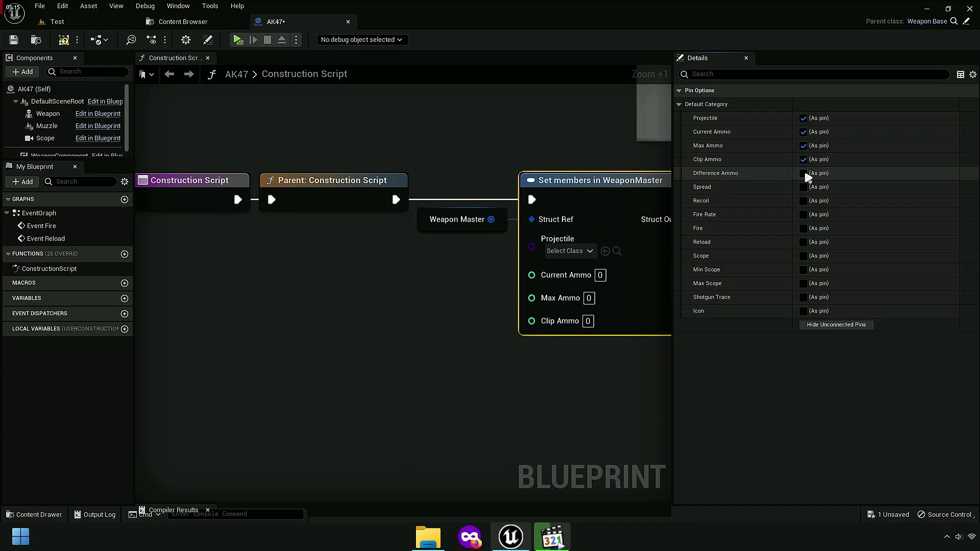
click(803, 173)
click(803, 187)
click(803, 200)
click(803, 214)
click(803, 228)
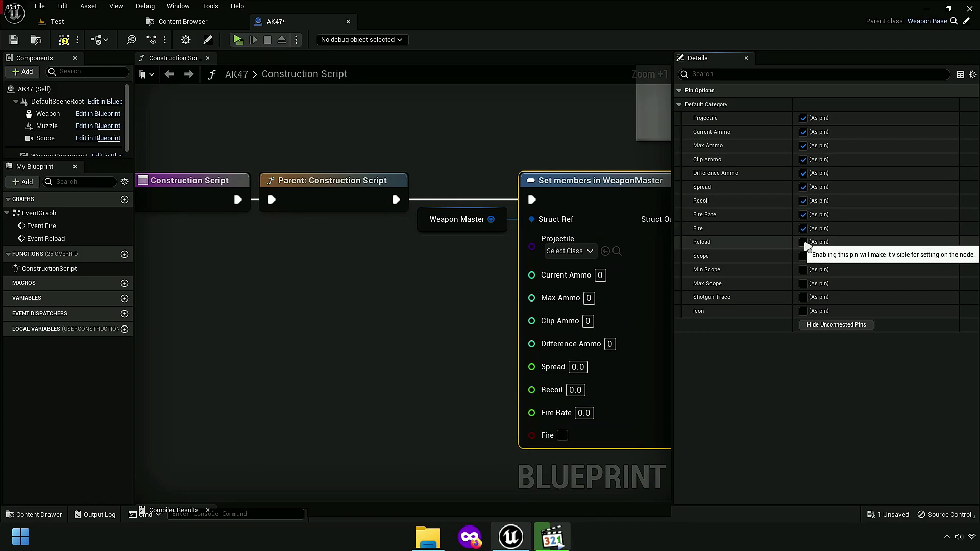
click(803, 241)
click(804, 255)
click(803, 270)
click(803, 283)
click(803, 297)
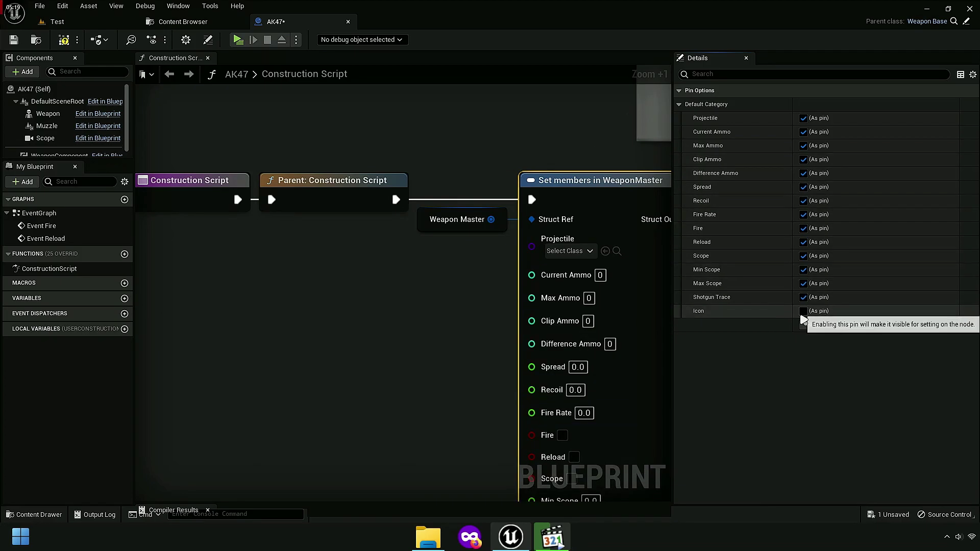
click(803, 311)
Step: Move the Backup comment beside the WeaponMaster node so both are visible
drag(672, 353, 763, 347)
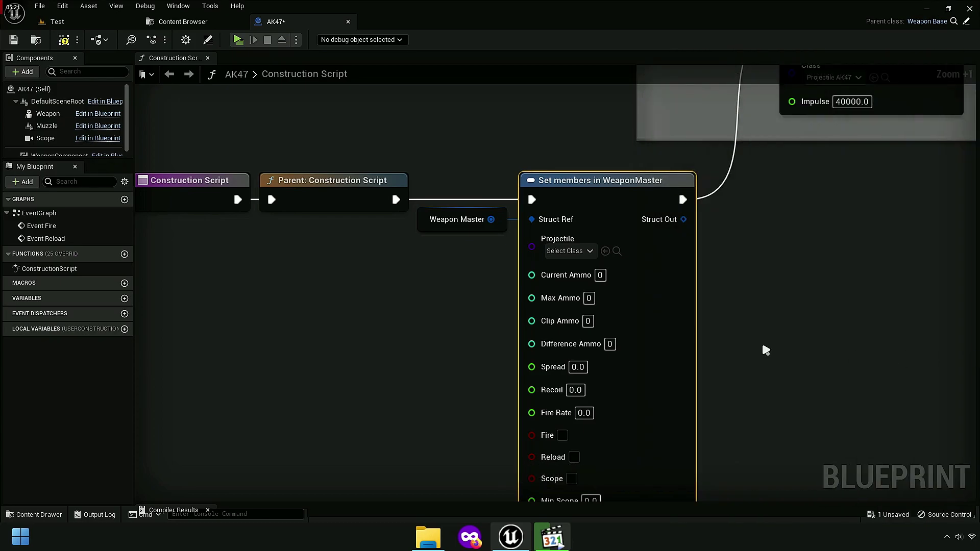
scroll(608, 317, down, 2)
right_drag(634, 357, 380, 307)
scroll(380, 307, down, 1)
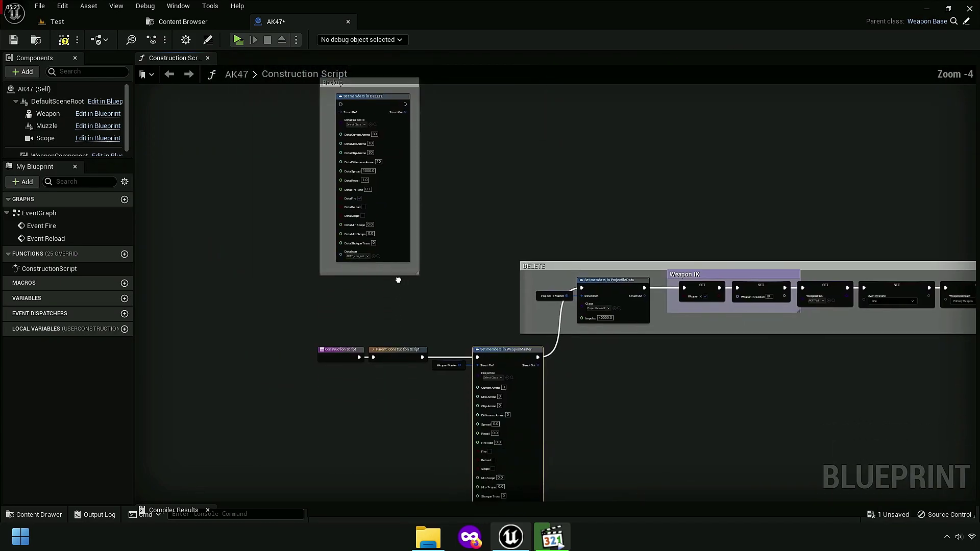
scroll(398, 280, down, 1)
scroll(355, 145, down, 1)
drag(350, 134, 613, 229)
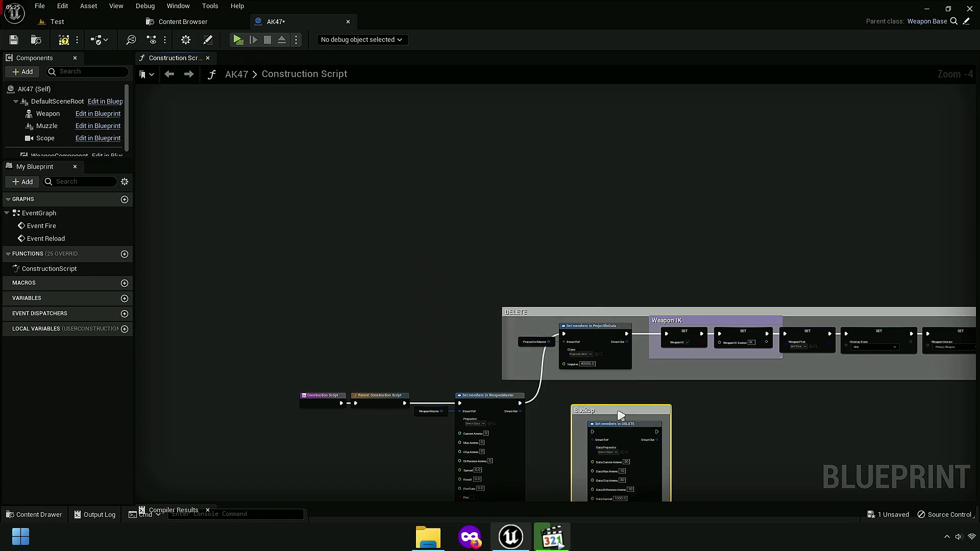
scroll(556, 256, up, 4)
scroll(572, 238, up, 2)
right_drag(574, 239, 585, 235)
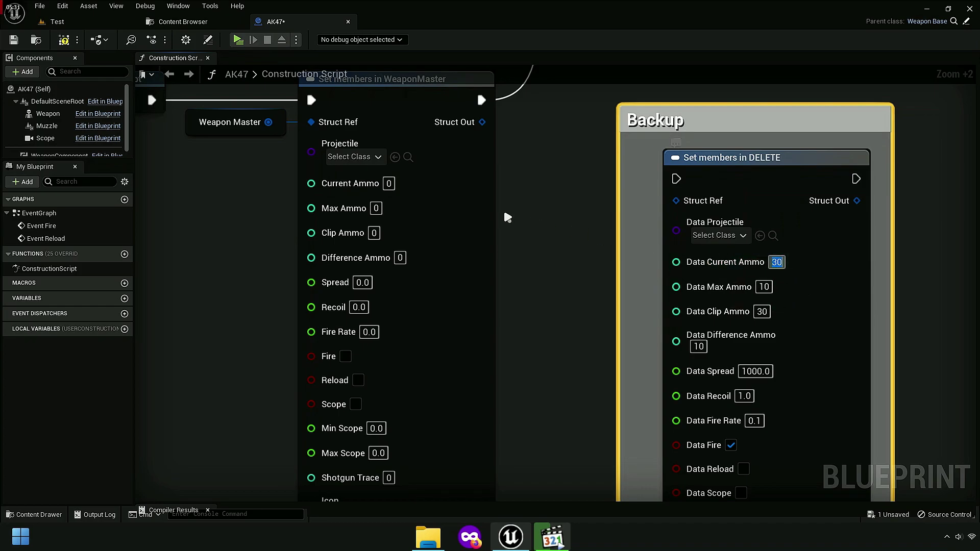
Step: Set WeaponMaster's Current Ammo to 30 and Max Ammo to 10
click(388, 183)
text(300)
key(BackSpace)
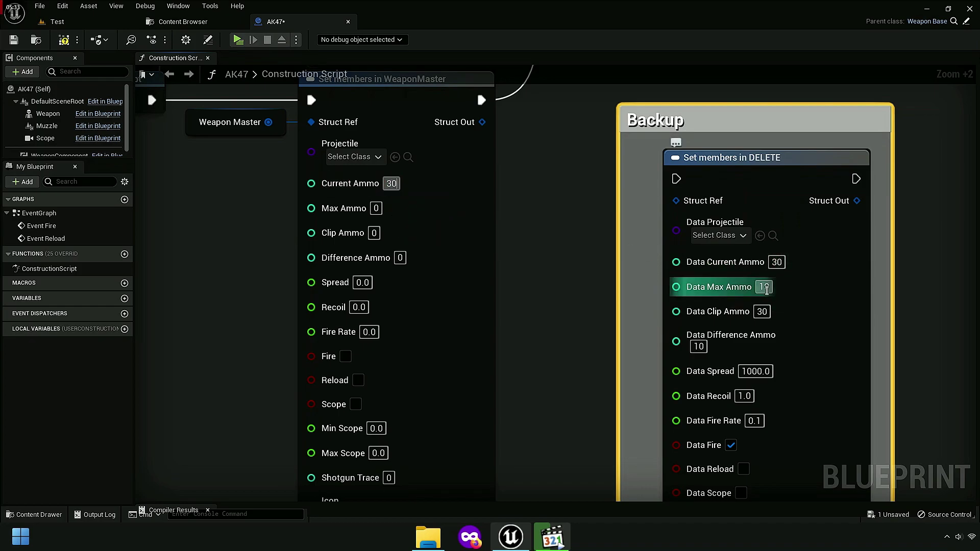
click(373, 208)
text(10)
right_drag(525, 292, 529, 249)
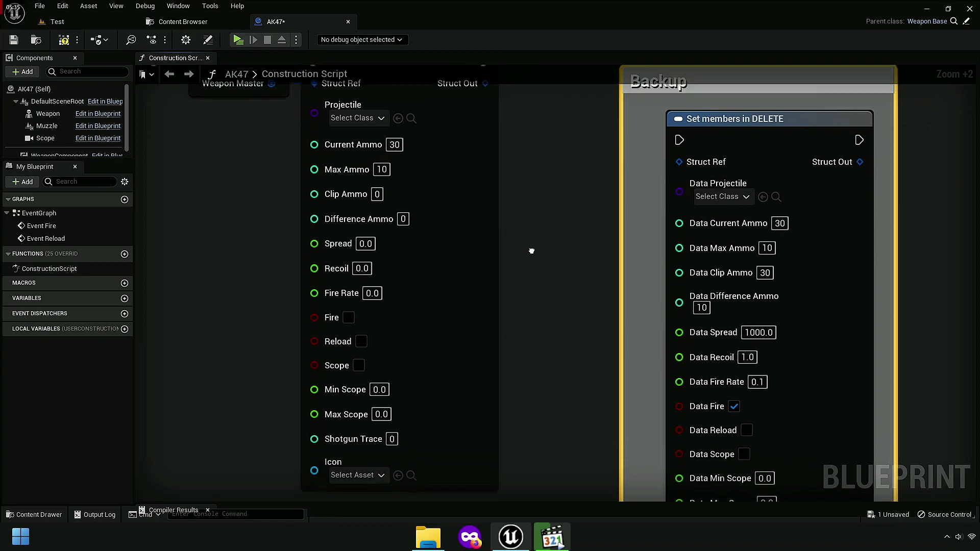
Step: Set Clip Ammo 30, Difference Ammo 10, Spread 1000, Recoil 1.0 and Fire Rate 0.1
click(376, 189)
text(30)
key(Tab)
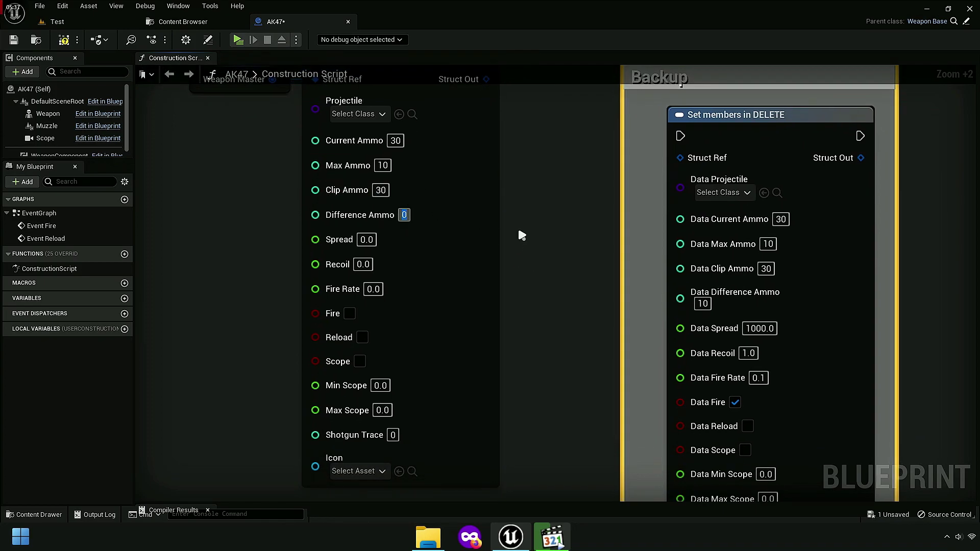
text(10)
key(Tab)
text(1000)
key(Tab)
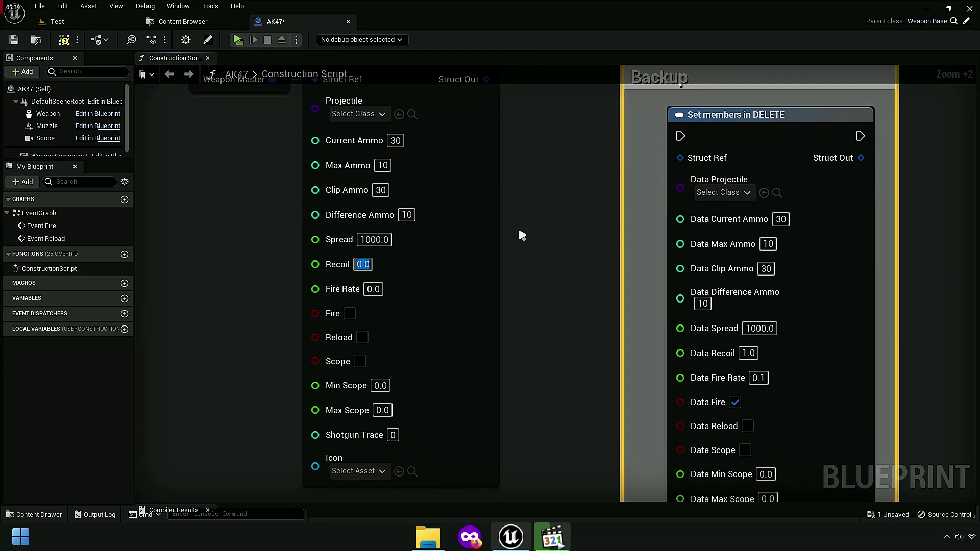
text(1)
key(Tab)
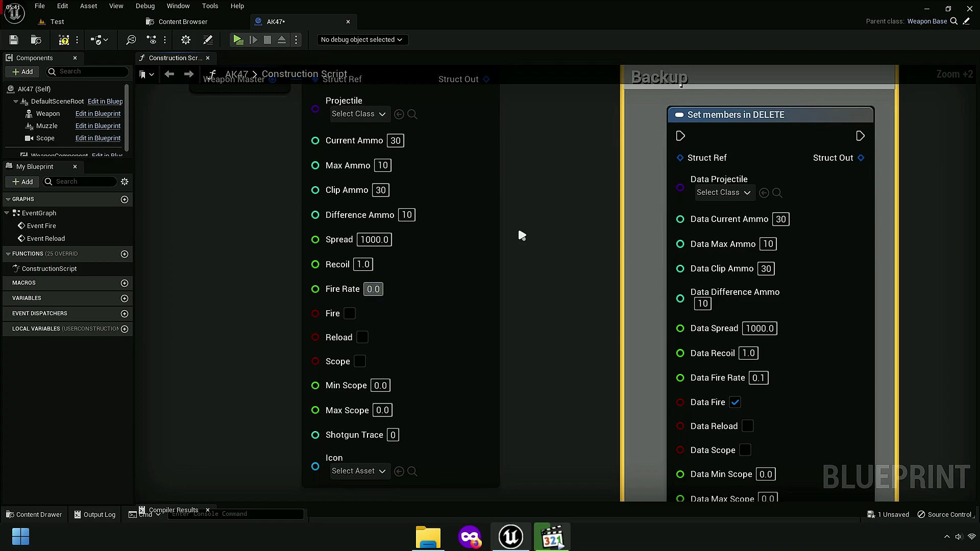
text(0.1)
key(Tab)
Step: Set the WeaponMaster Icon to AK47_Icon_Inst, matching the Backup node
right_drag(555, 346, 558, 238)
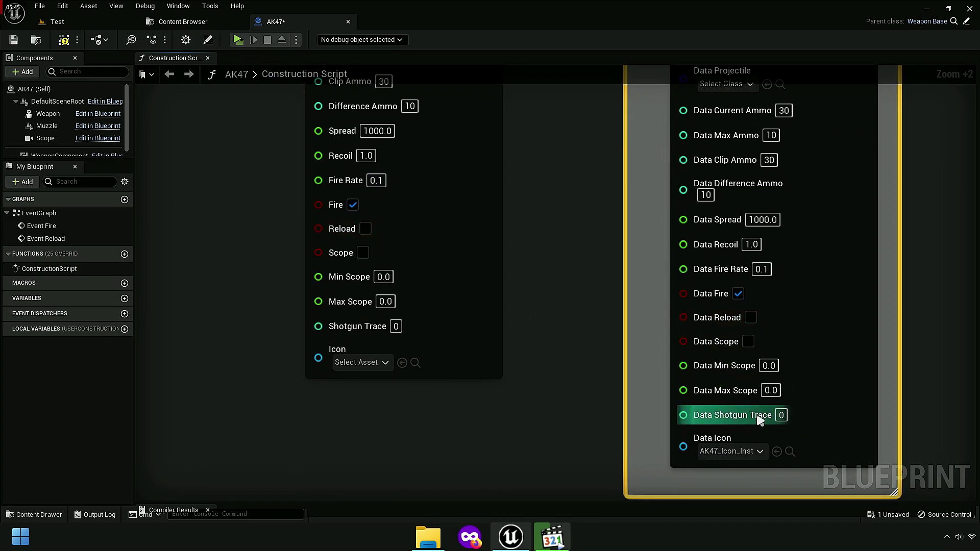
click(743, 452)
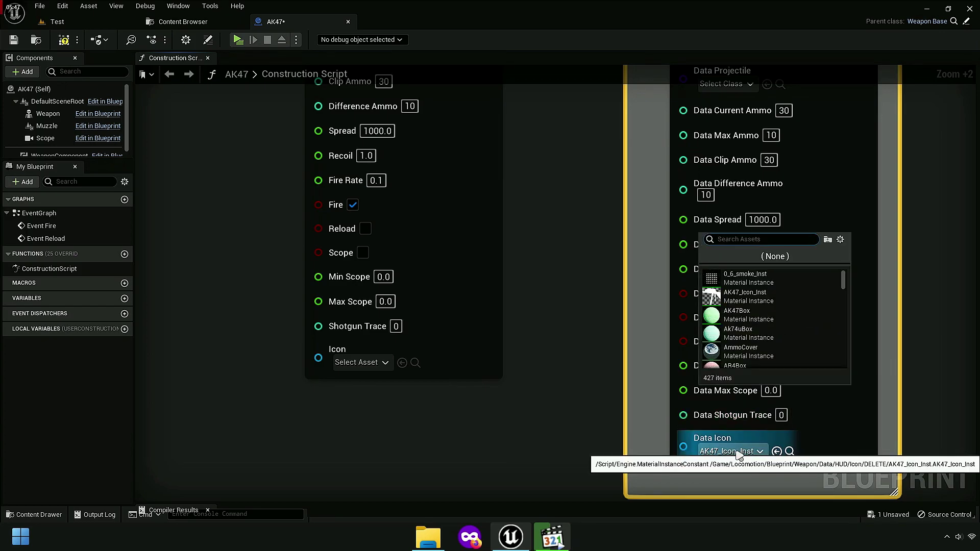
click(373, 367)
text(k)
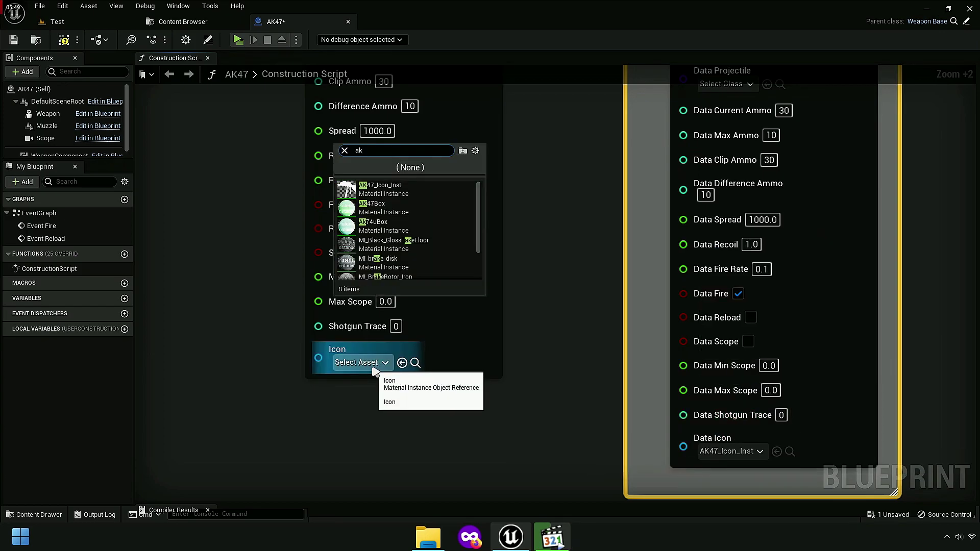
text(7)
click(380, 189)
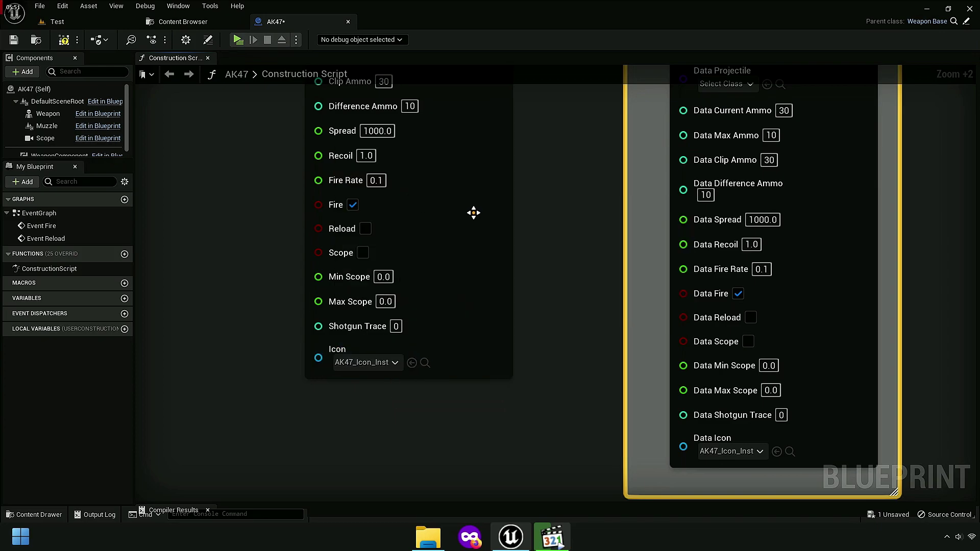
right_drag(473, 212, 535, 356)
scroll(535, 356, down, 6)
Step: Delete the Backup comment and its node from the AK47 script
right_click(605, 264)
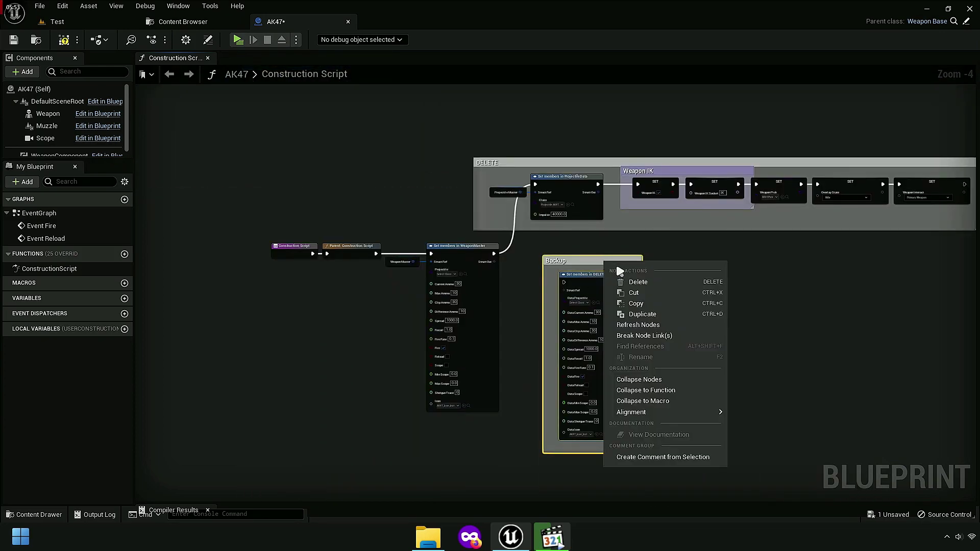
click(644, 283)
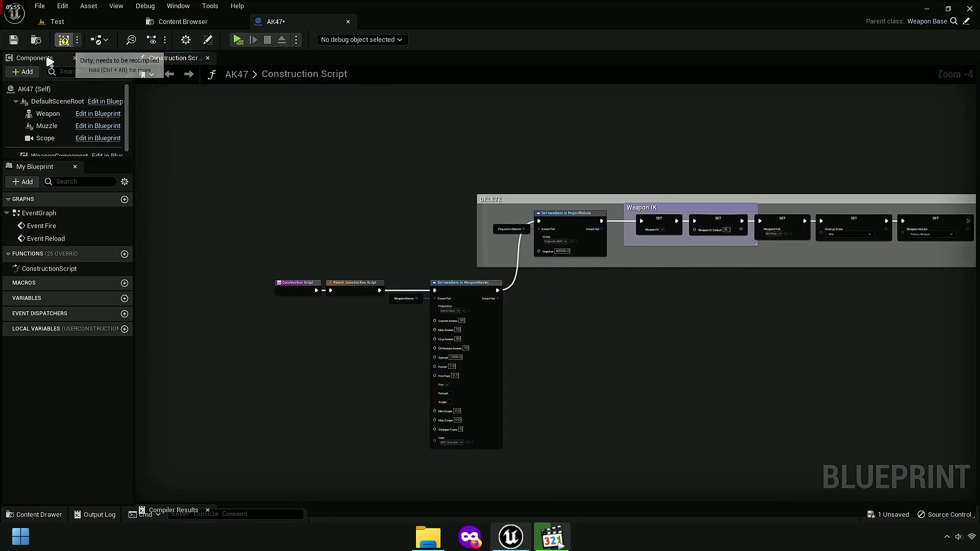
click(168, 22)
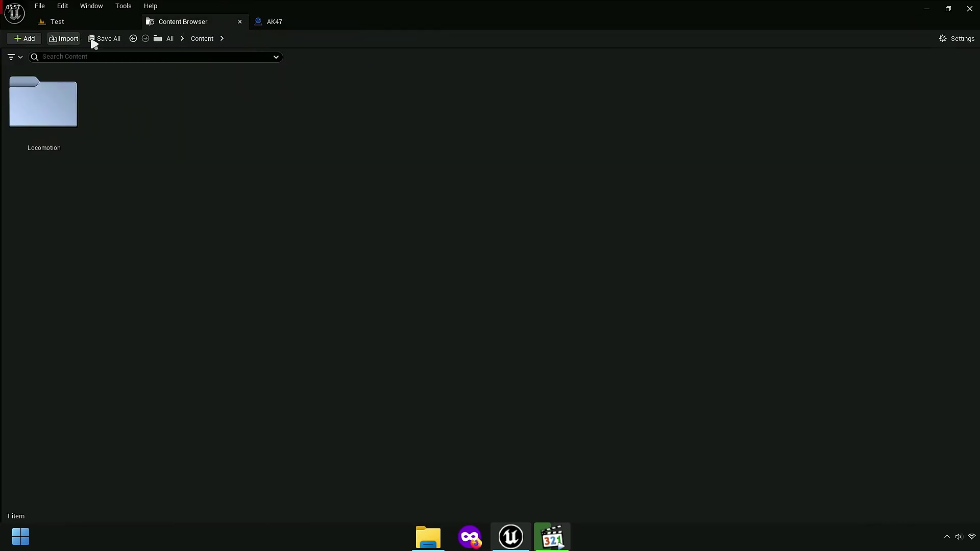
Step: Return to the Test level and try playing it, triggering the compile errors list
click(69, 38)
click(601, 8)
click(57, 22)
click(234, 44)
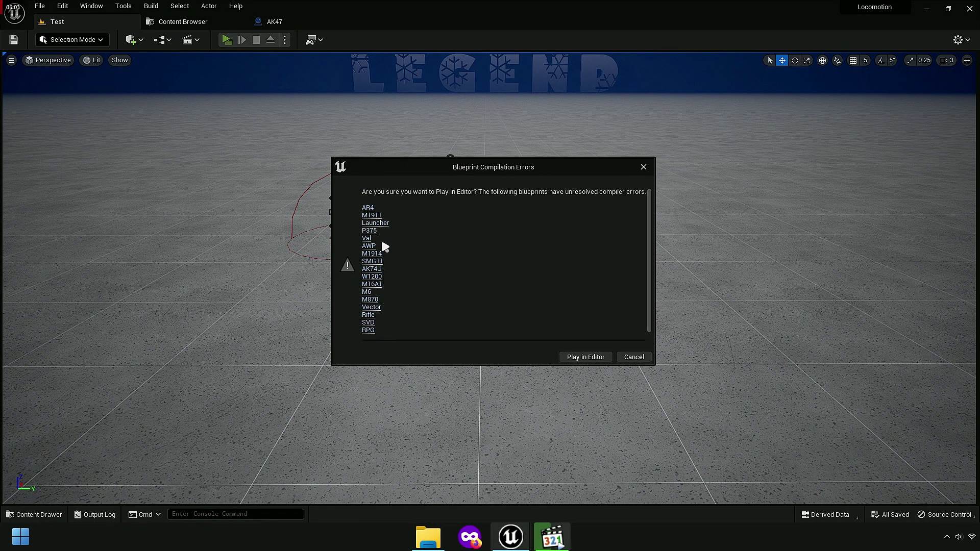
Step: Open the failing AR4 blueprint from the error list and close the Message Log
click(384, 223)
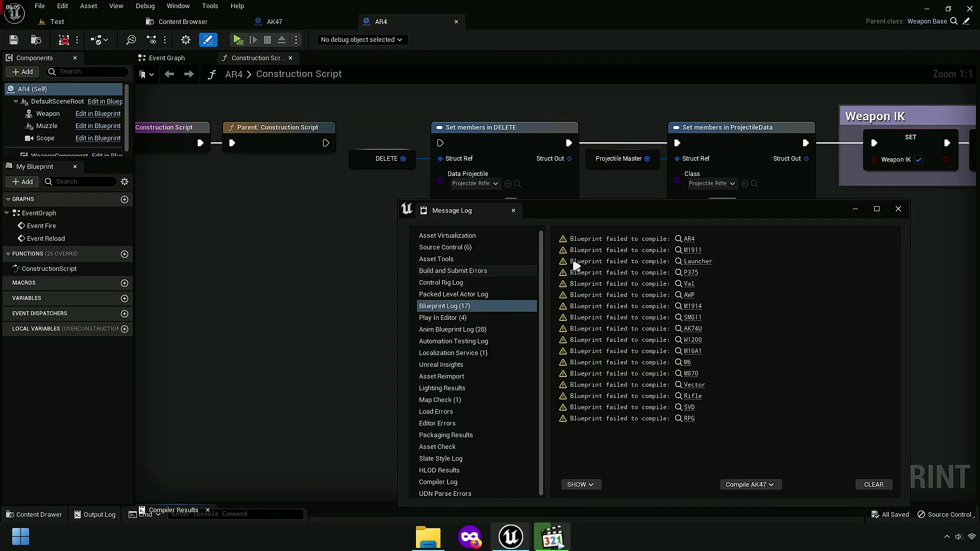
click(896, 209)
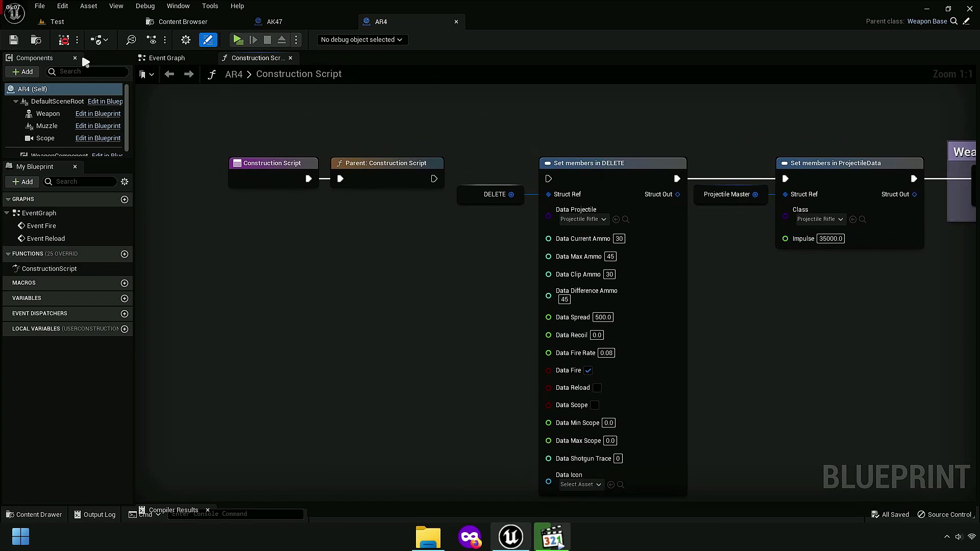
scroll(369, 319, down, 5)
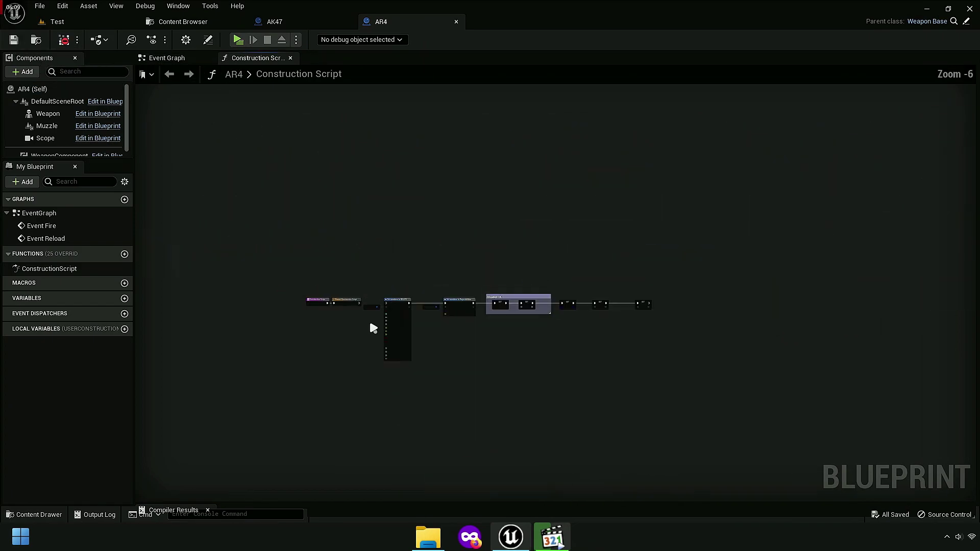
scroll(535, 283, up, 3)
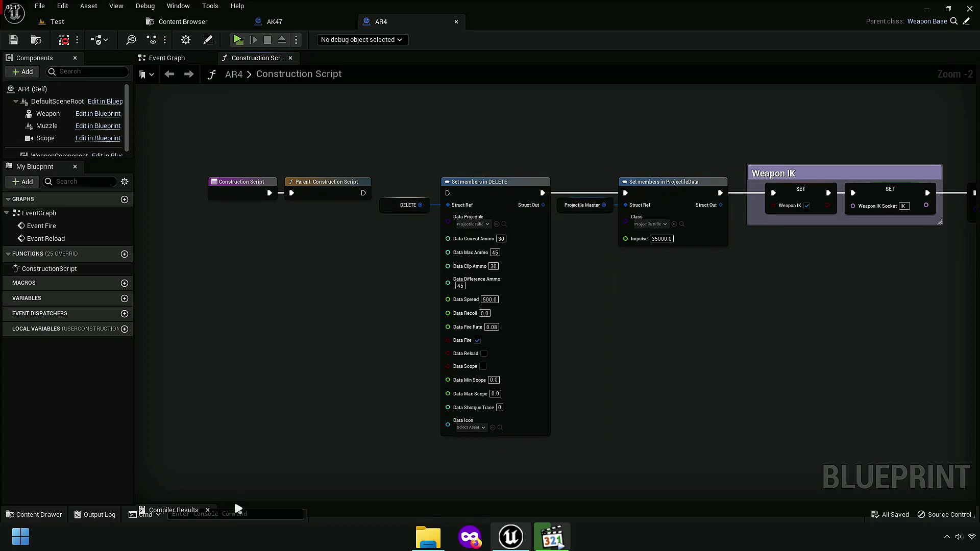
Step: Read the compiler results, jump to the Get DELETE node, and inspect the Fire and Reload chains
drag(235, 503, 250, 420)
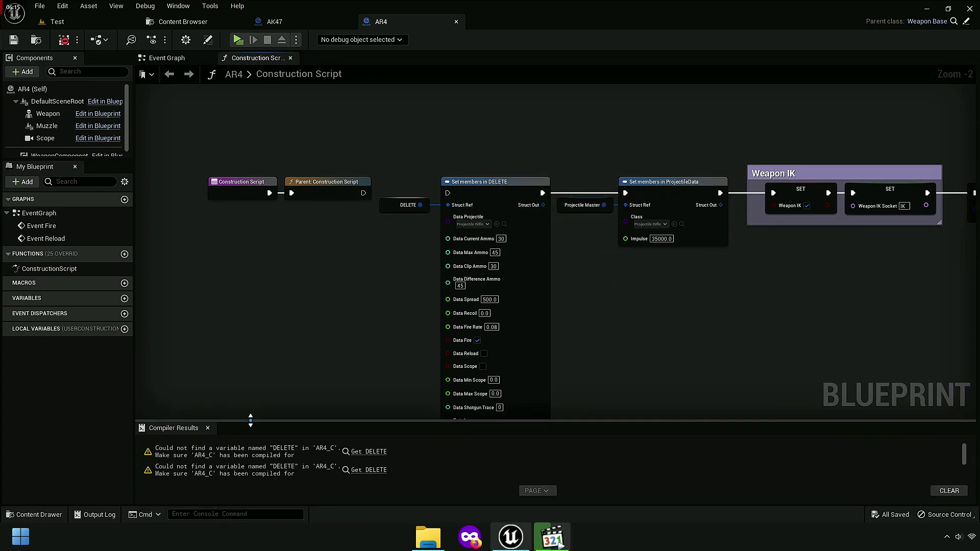
click(369, 452)
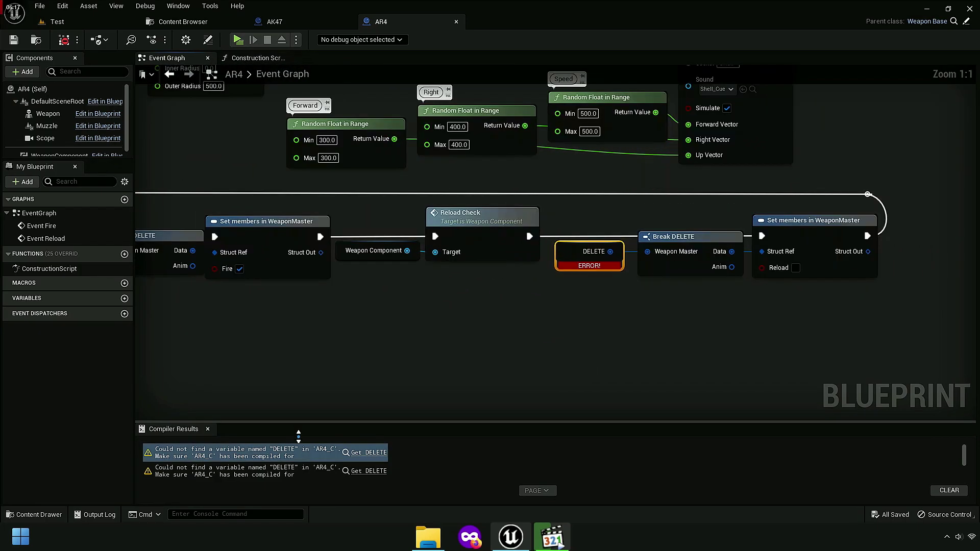
drag(302, 421, 301, 506)
scroll(243, 357, down, 5)
right_drag(387, 374, 518, 383)
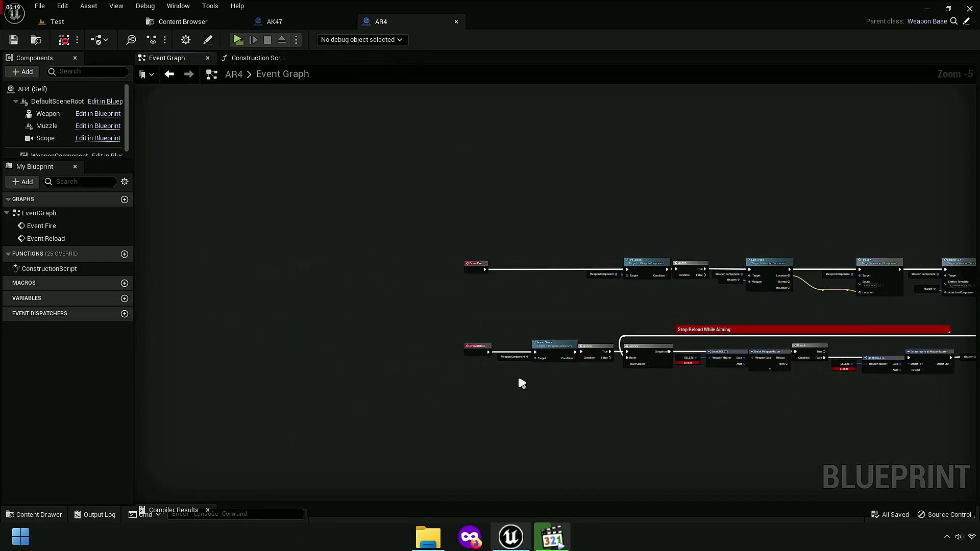
scroll(482, 341, up, 4)
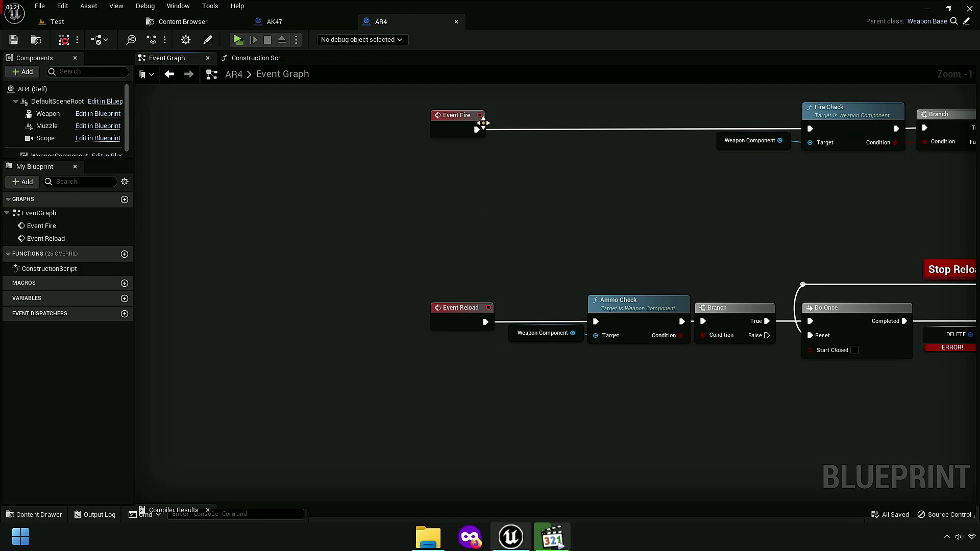
right_drag(465, 240, 433, 232)
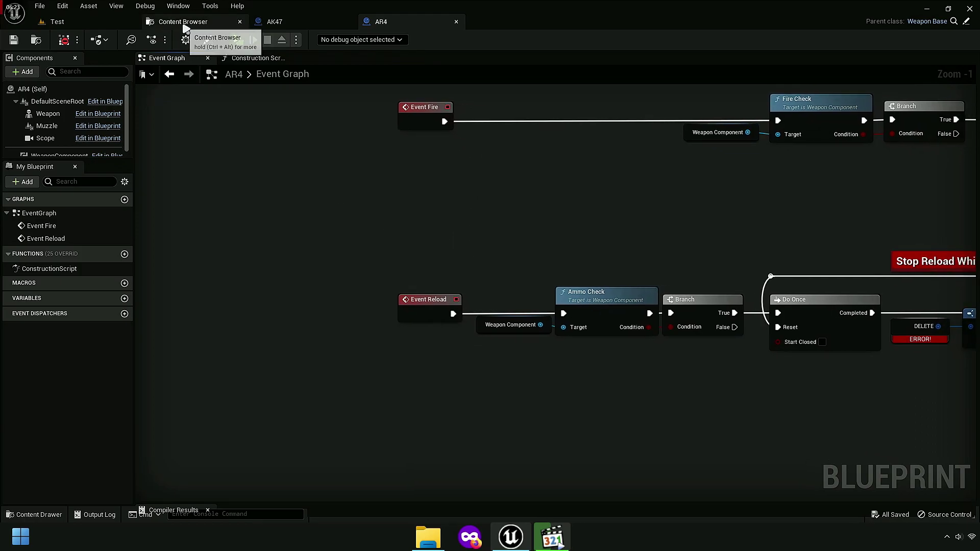
scroll(304, 224, down, 3)
Step: Close AR4, return to the Test level and start play despite the compile errors
click(455, 22)
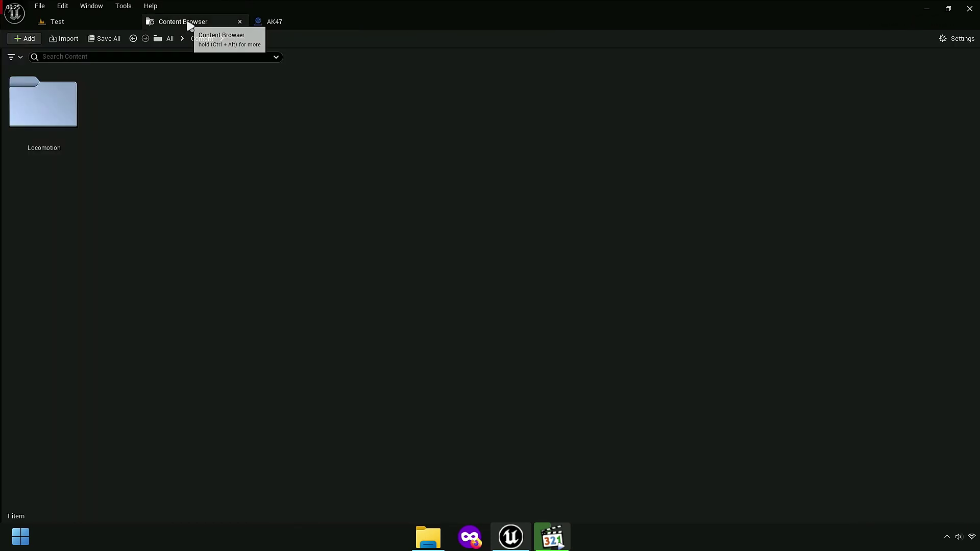
click(88, 22)
click(227, 41)
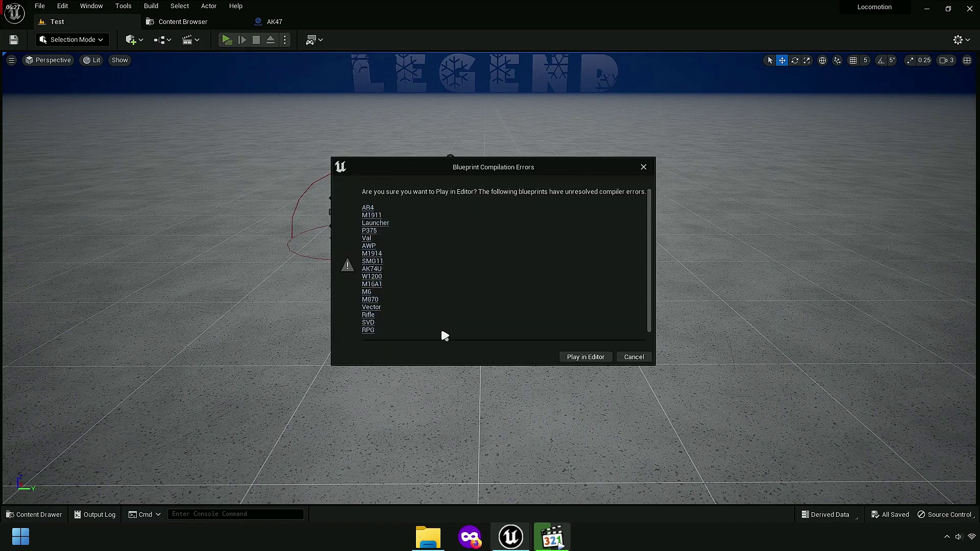
click(586, 361)
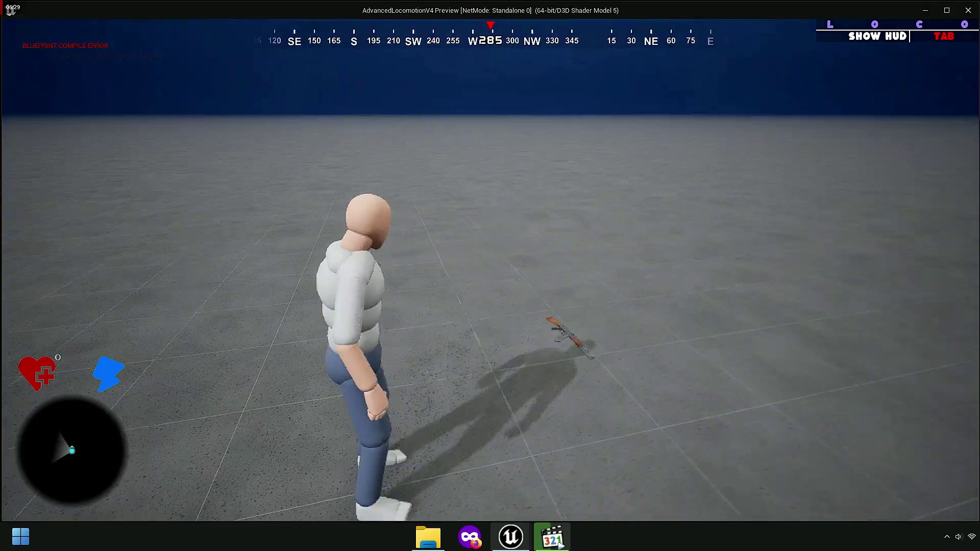
Step: Walk to the AK47, pick it up, aim and fire it, then stop the play test
key(w)
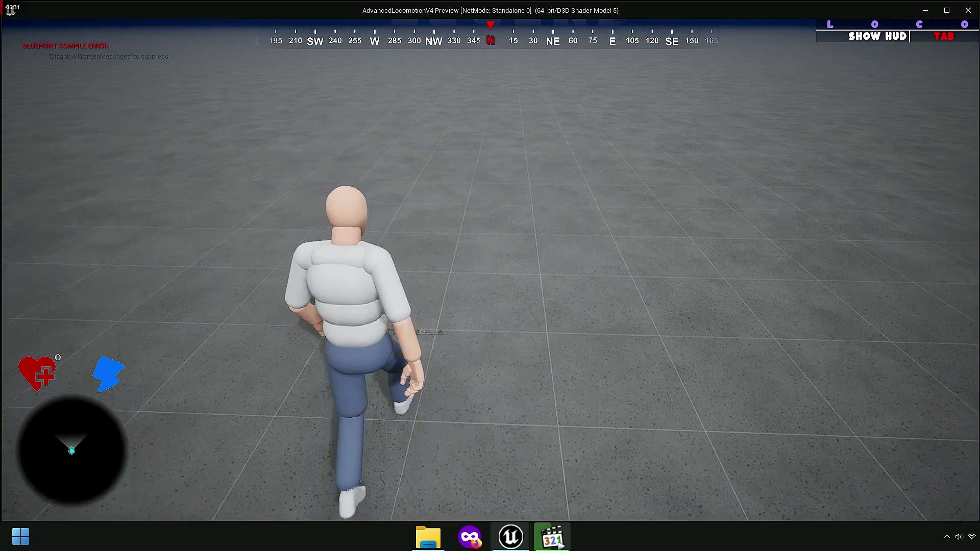
key(e)
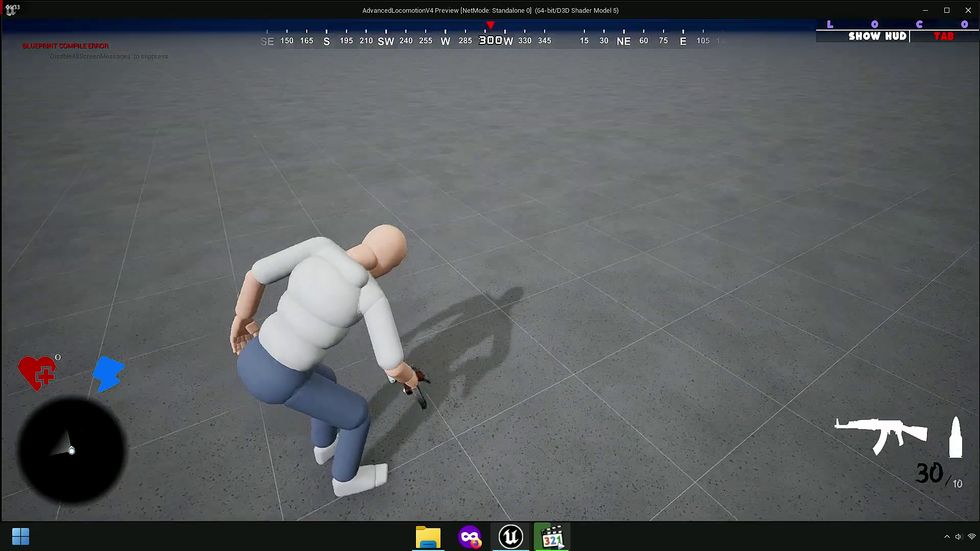
right_click(489, 269)
drag(490, 269, 490, 270)
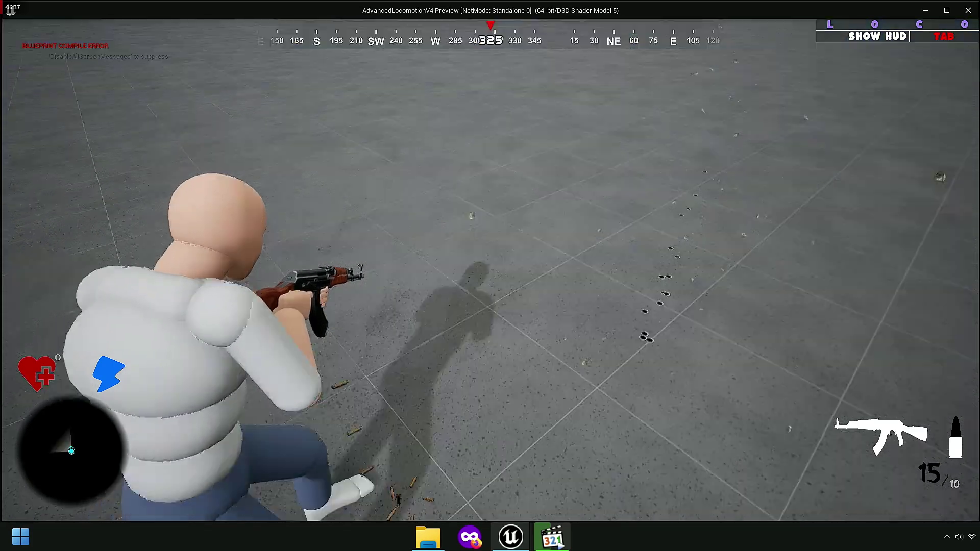
key(Escape)
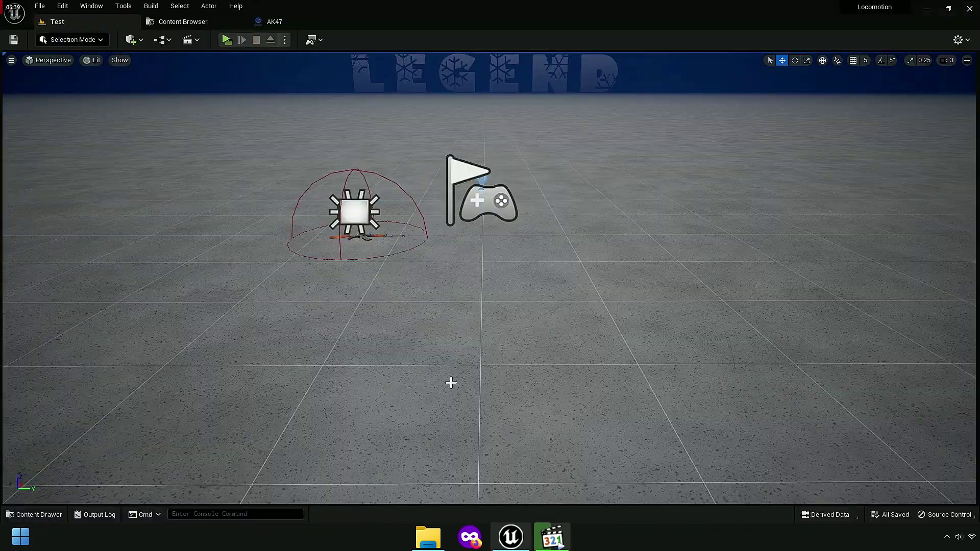
Step: Search 'weaponma', show WeaponMaster in its folder, and open the structure for editing
click(184, 21)
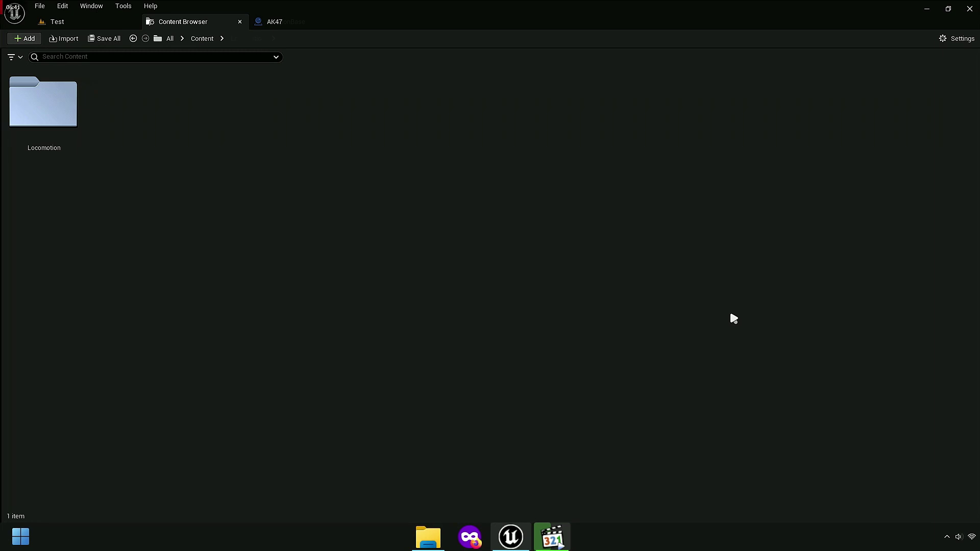
click(231, 57)
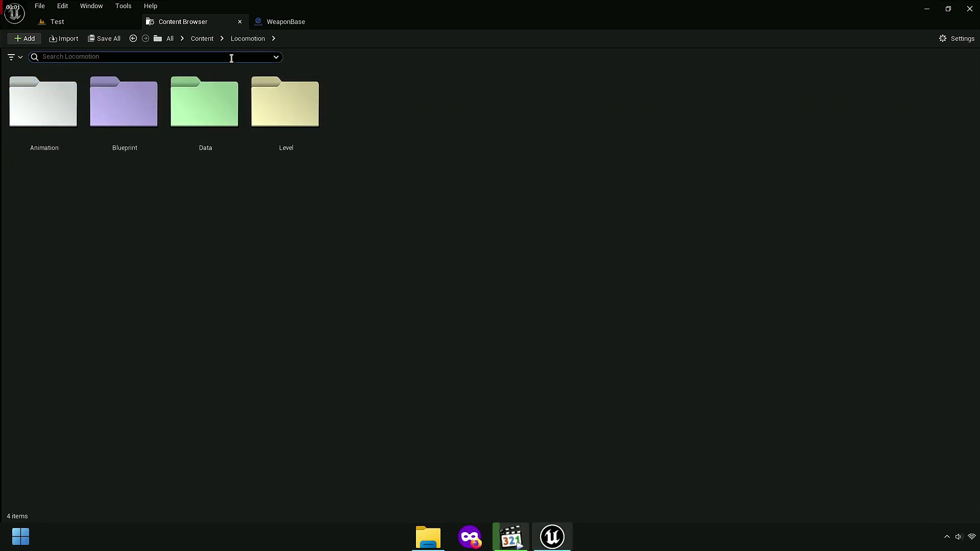
text(weaponmaster)
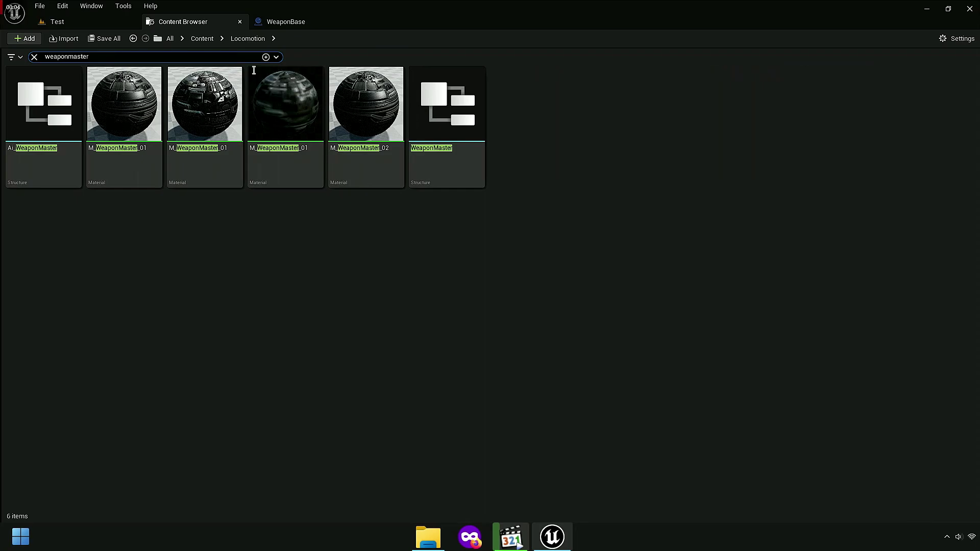
click(445, 128)
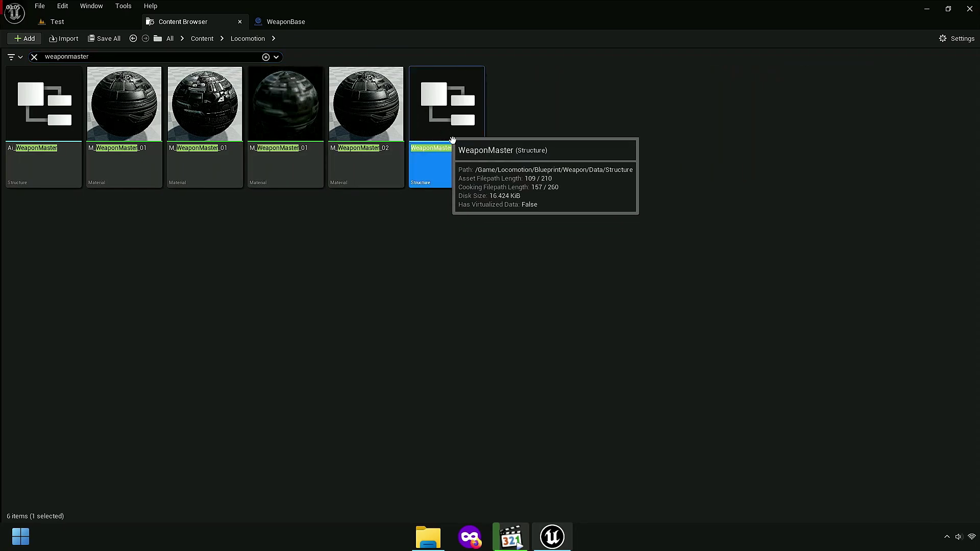
right_click(446, 135)
mouse_move(476, 223)
click(525, 252)
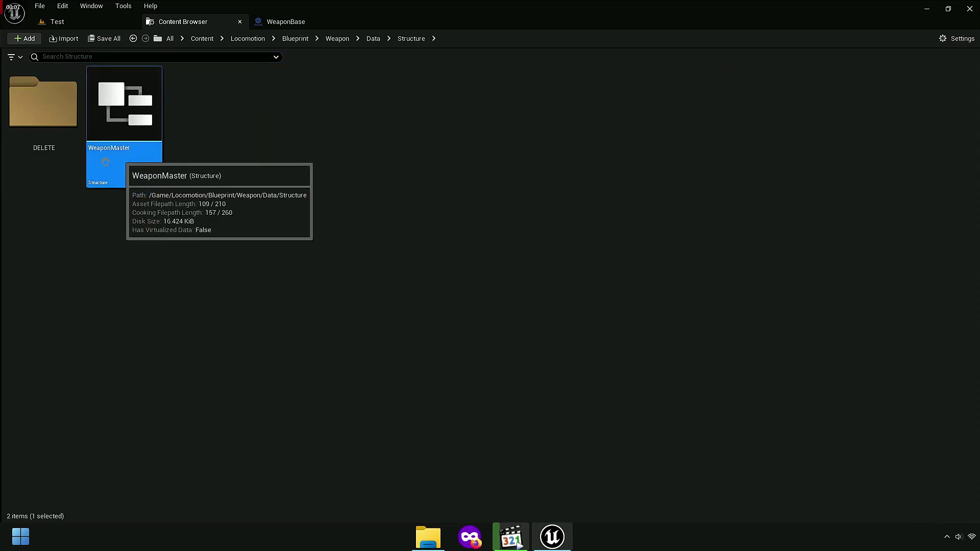
double_click(142, 130)
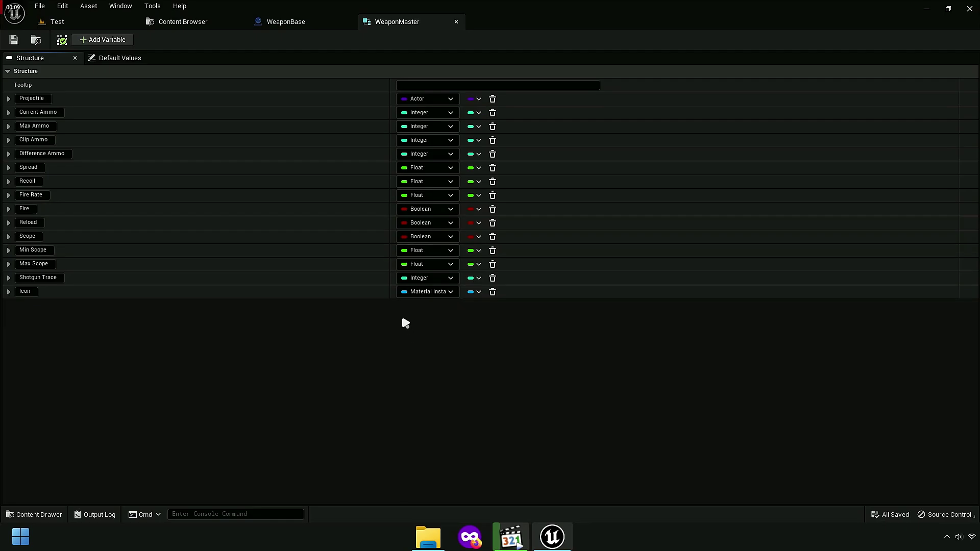
Step: Switch to WeaponBase's Event Graph and pan to the Fire Test and DELETE comment nodes
click(278, 21)
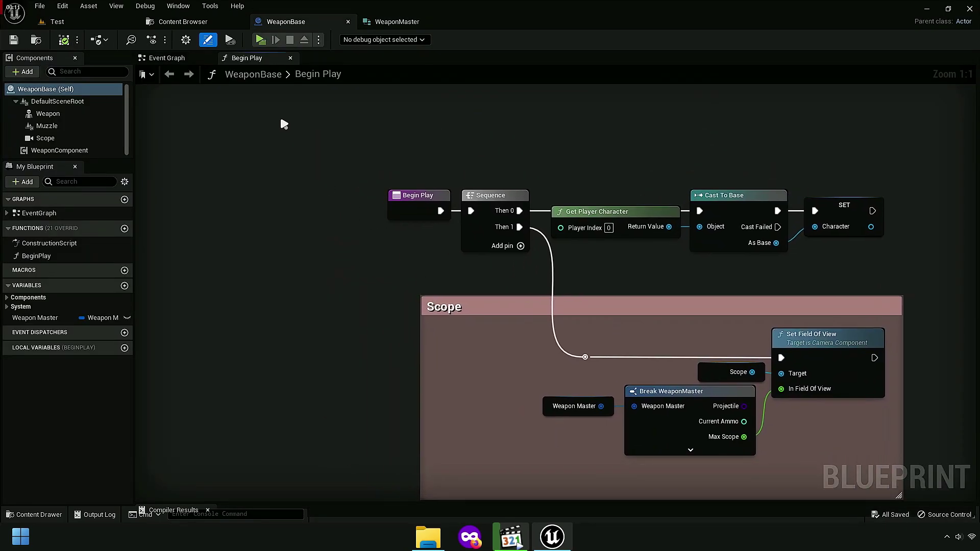
click(291, 58)
scroll(455, 256, up, 3)
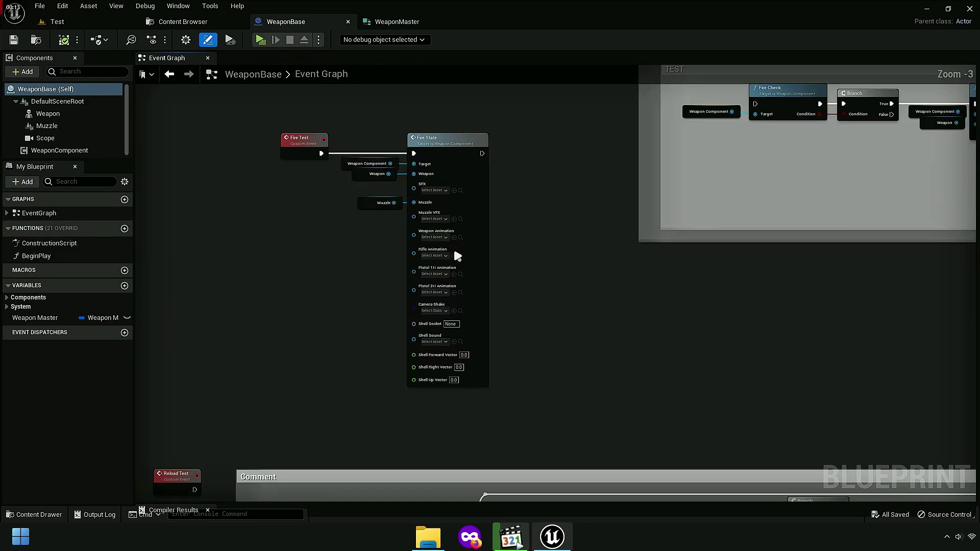
scroll(357, 170, up, 2)
right_drag(357, 170, 496, 276)
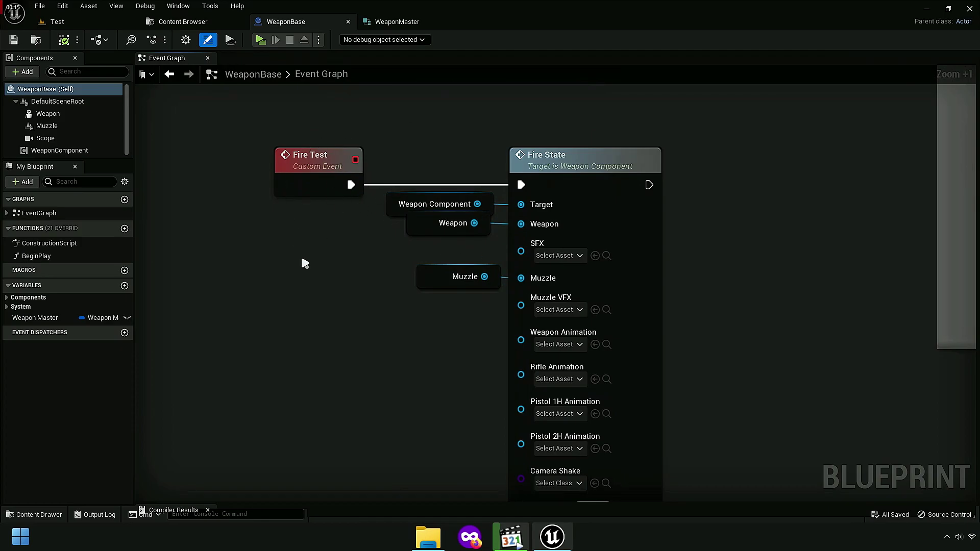
scroll(305, 263, down, 4)
right_drag(325, 262, 393, 338)
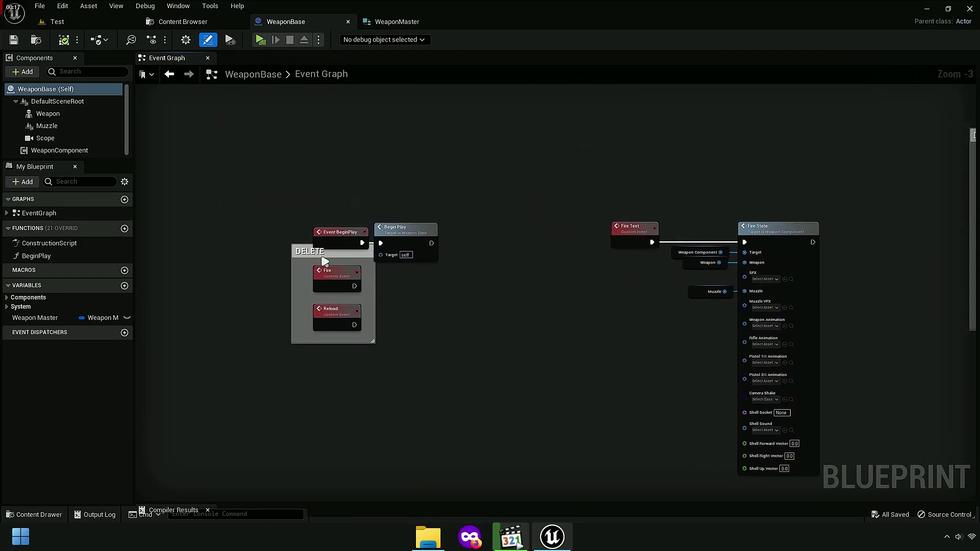
Step: Move the DELETE comment and the lower comment box up and to the right
drag(325, 262, 517, 123)
right_drag(522, 167, 346, 269)
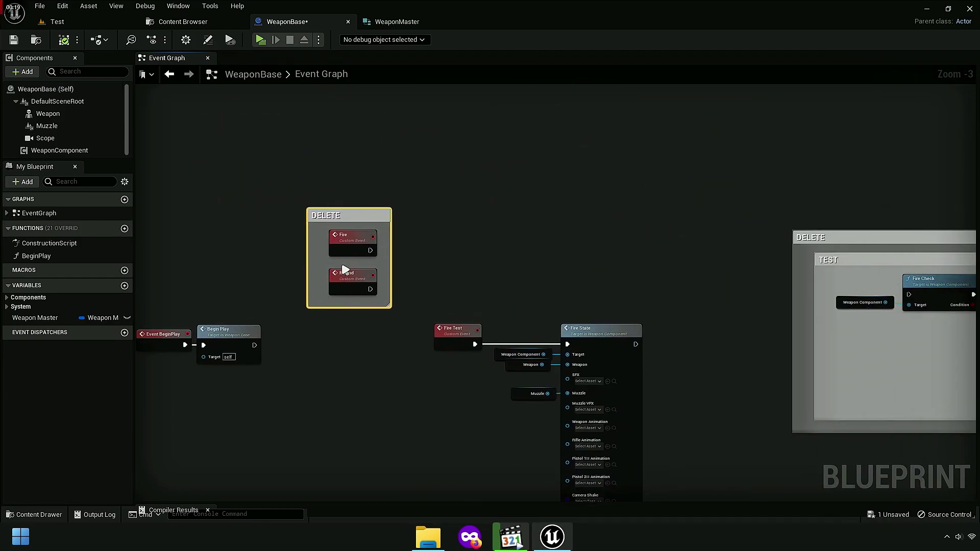
scroll(345, 270, down, 1)
drag(345, 269, 719, 198)
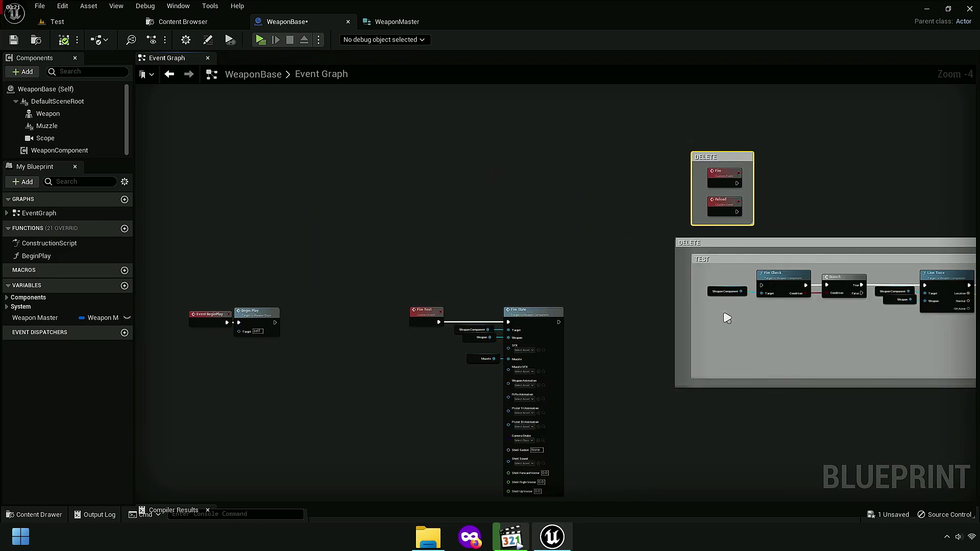
scroll(726, 318, down, 3)
right_drag(464, 199, 440, 292)
drag(329, 301, 459, 239)
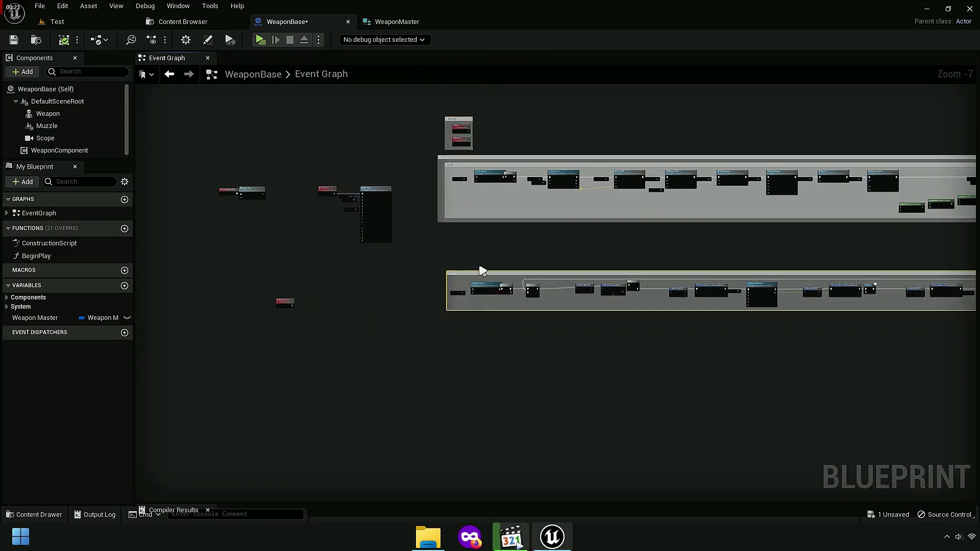
Step: Select both comment groups together and wrap them in a new comment
scroll(459, 227, up, 3)
scroll(247, 327, down, 2)
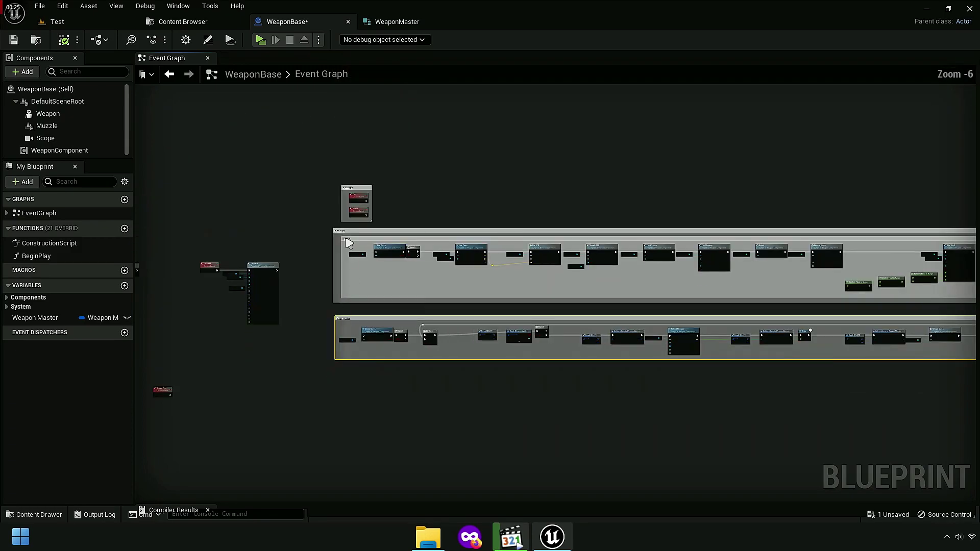
drag(318, 146, 952, 420)
key(c)
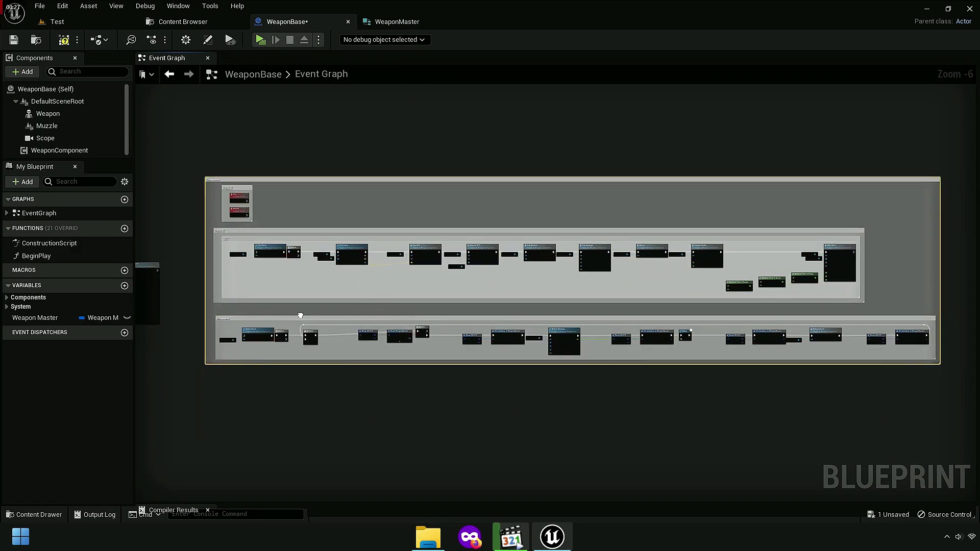
Step: Shift the Reload Test node right and move Fire Test with Fire State down-left
scroll(367, 258, up, 2)
scroll(379, 350, down, 2)
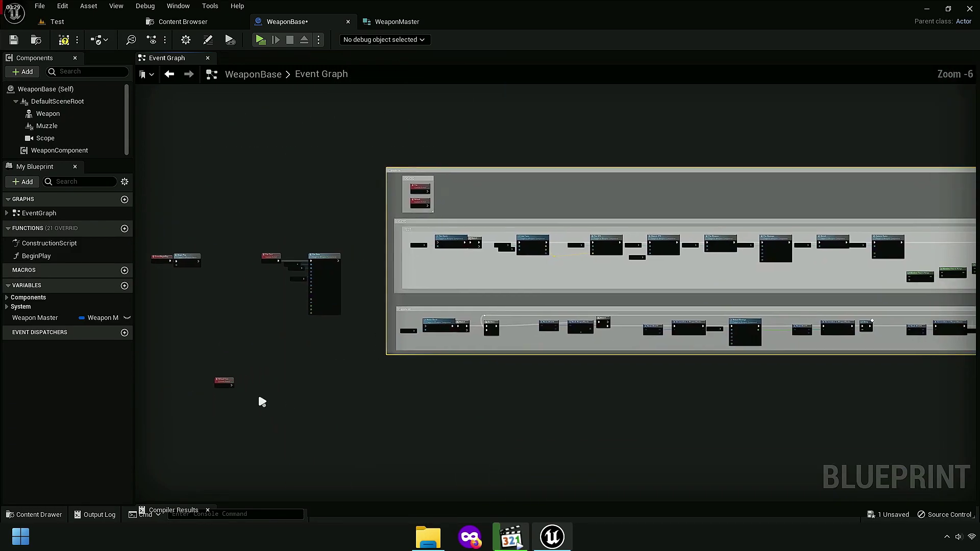
scroll(258, 400, up, 2)
drag(238, 379, 319, 376)
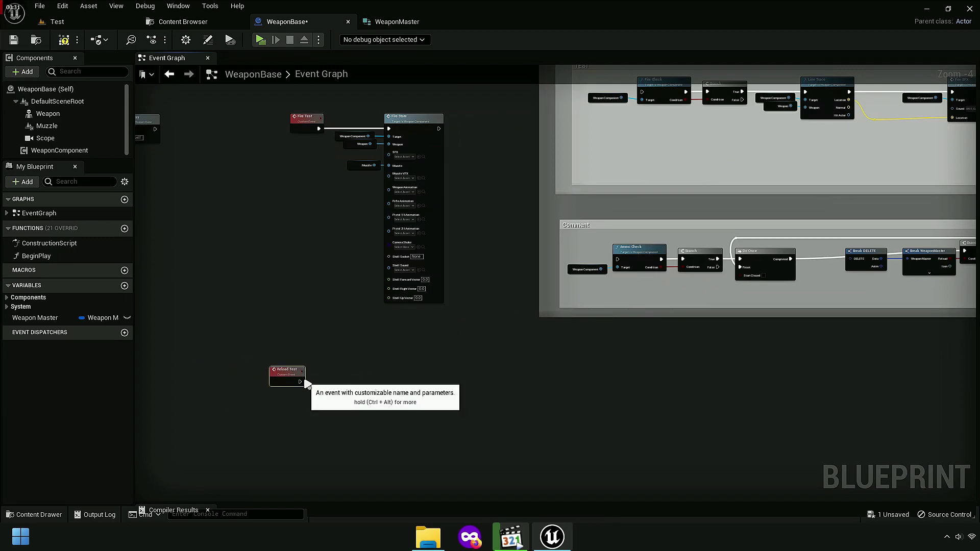
scroll(250, 314, down, 2)
mouse_move(531, 224)
mouse_down()
mouse_move(612, 278)
mouse_move(476, 295)
mouse_move(461, 276)
mouse_up()
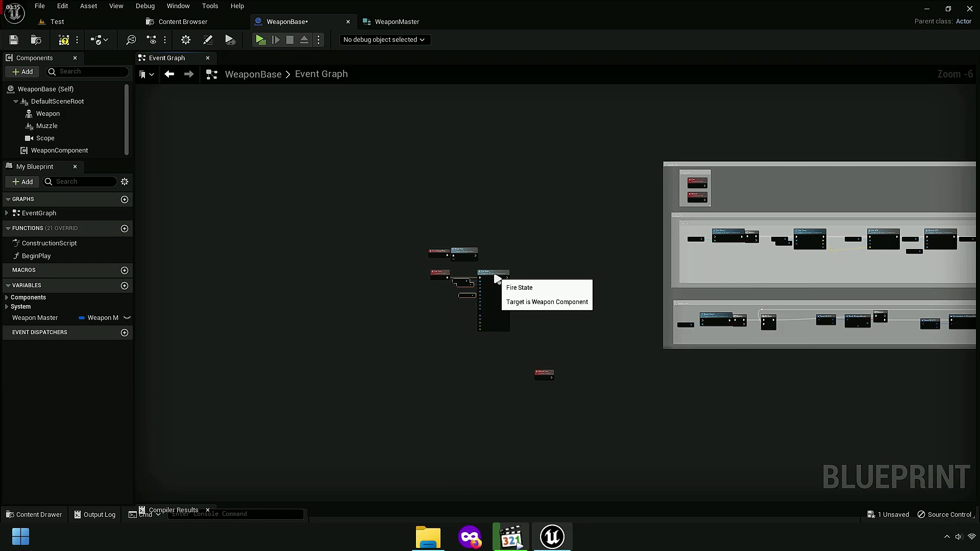
scroll(460, 276, up, 7)
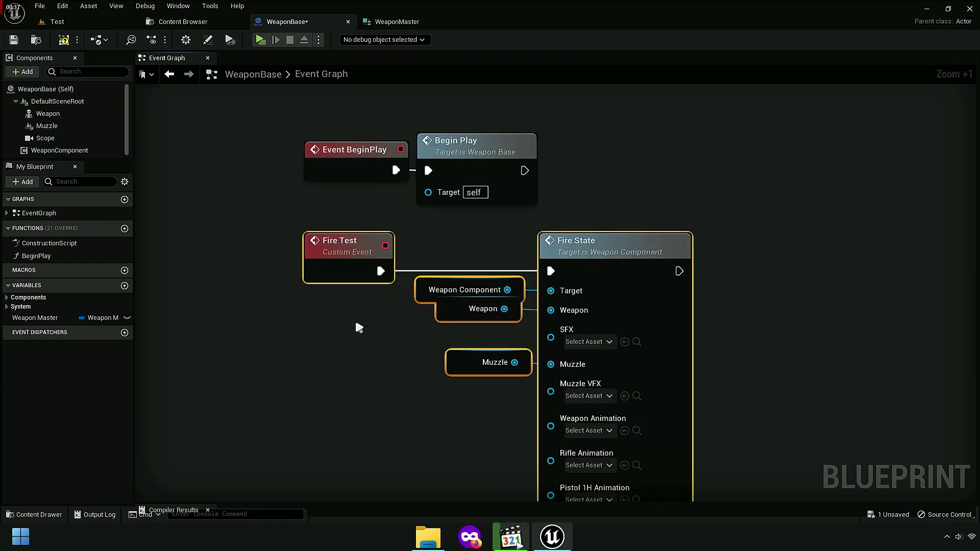
scroll(357, 326, down, 2)
scroll(719, 380, down, 1)
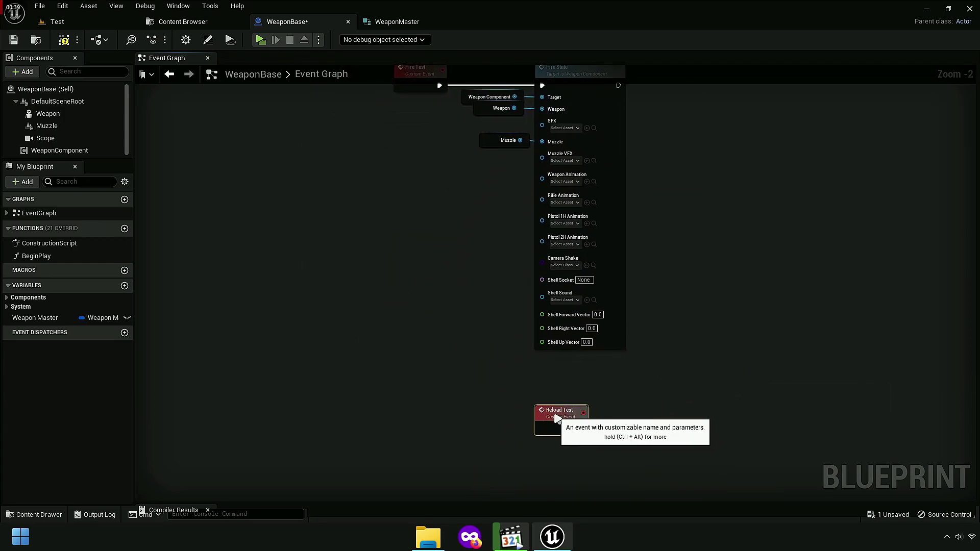
right_drag(465, 255, 413, 425)
scroll(298, 327, down, 4)
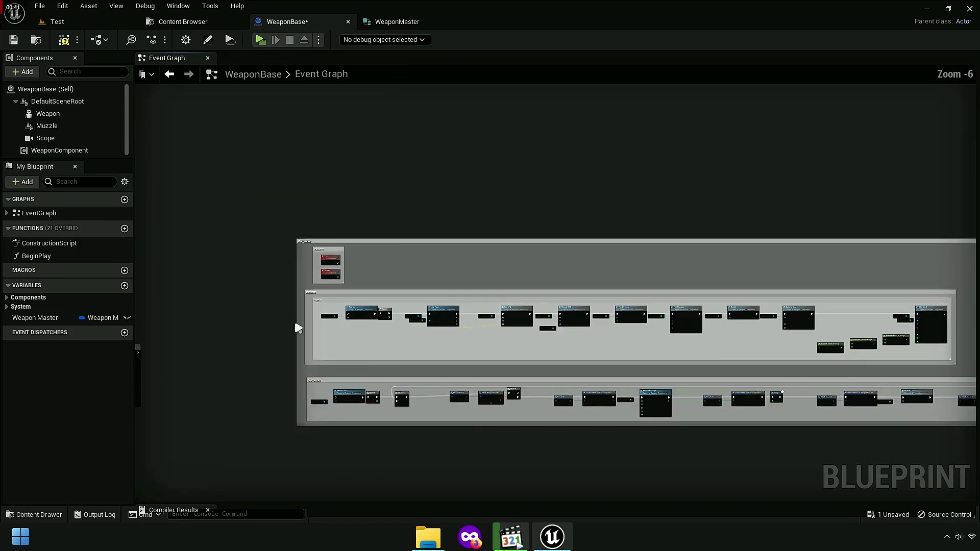
scroll(313, 239, up, 3)
Step: Set the new wrapper comment's colour to red
scroll(304, 214, up, 2)
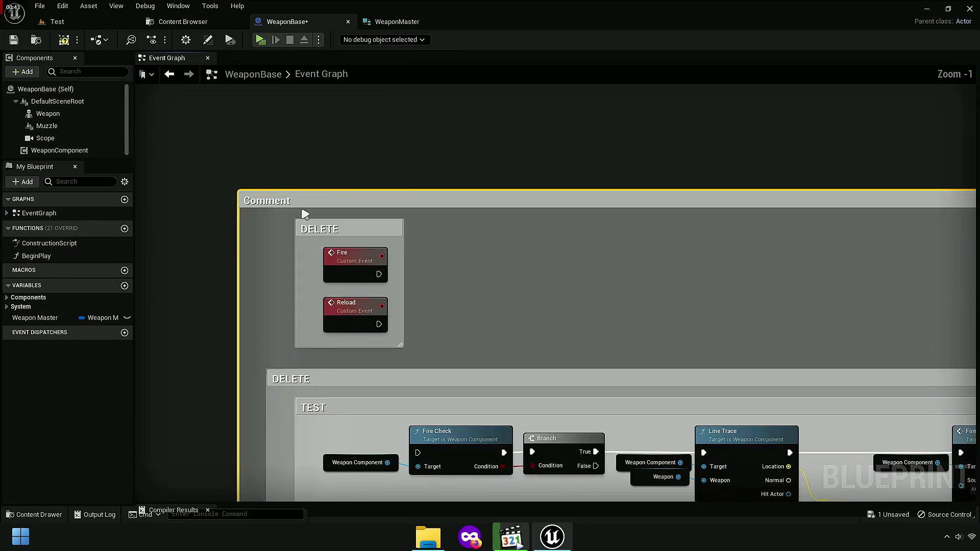
click(975, 241)
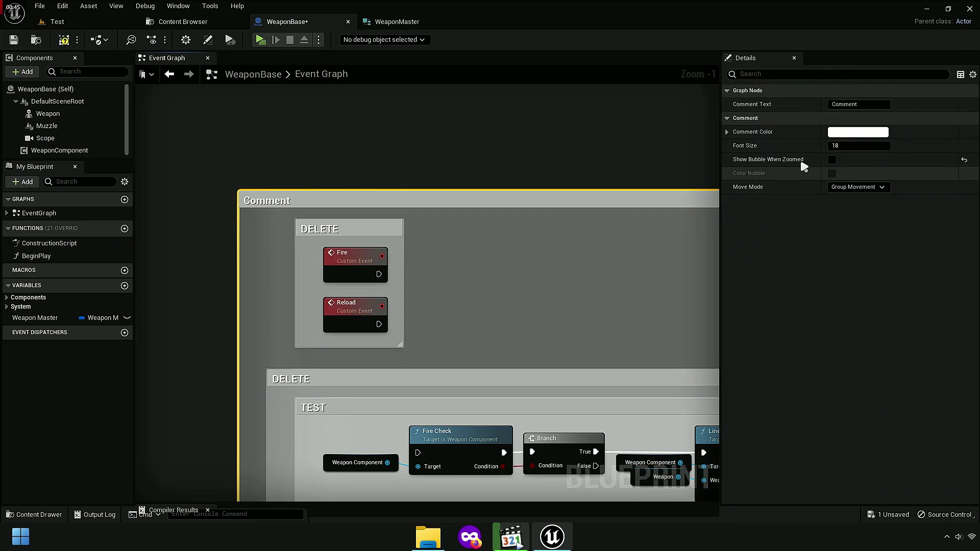
click(856, 131)
click(754, 210)
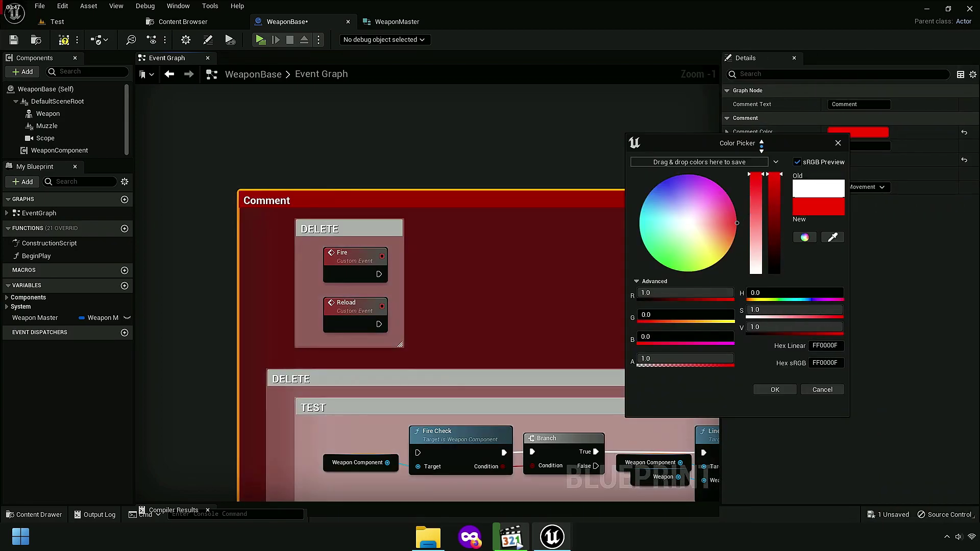
click(774, 389)
drag(721, 333, 971, 319)
Step: Title the comment DELETE and compile the WeaponBase blueprint with F7
double_click(378, 200)
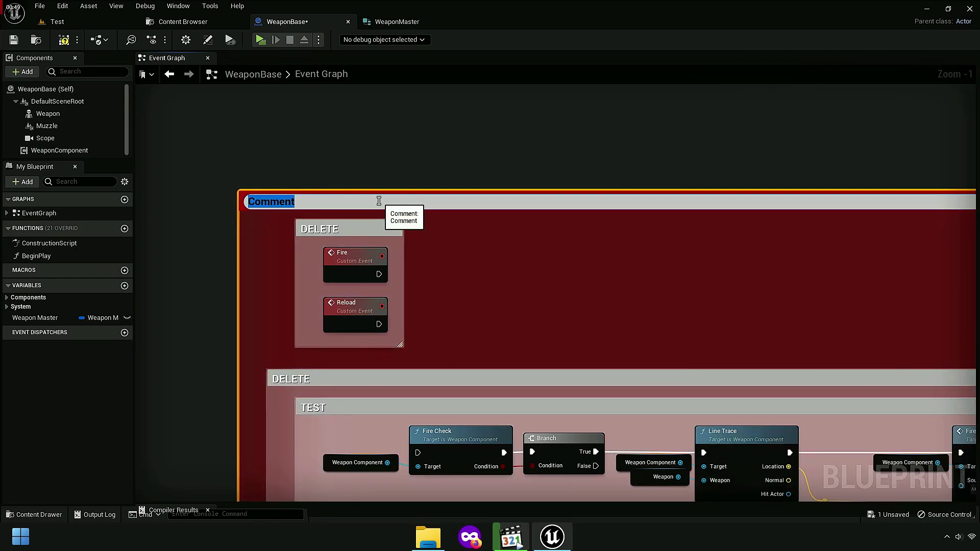
text(DELET)
key(Return)
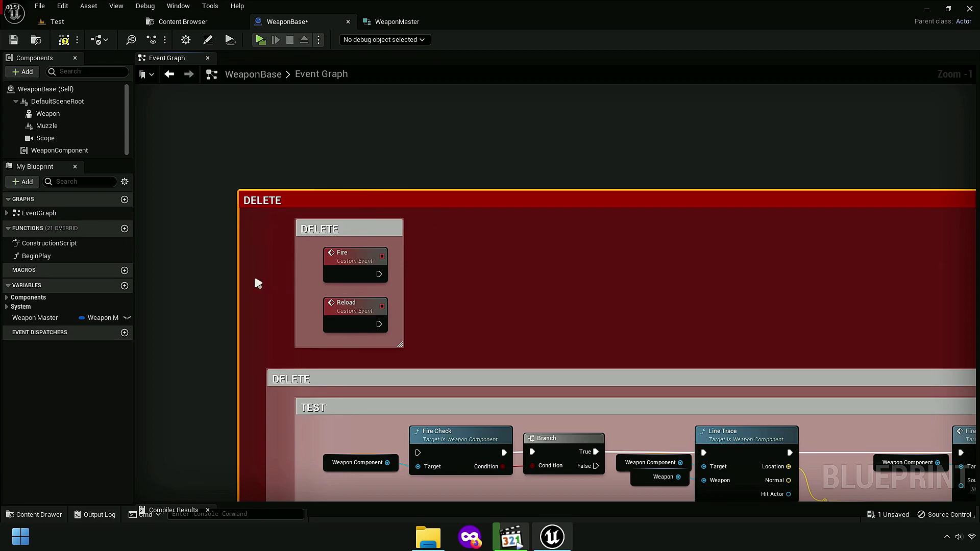
scroll(586, 298, down, 4)
scroll(570, 307, up, 8)
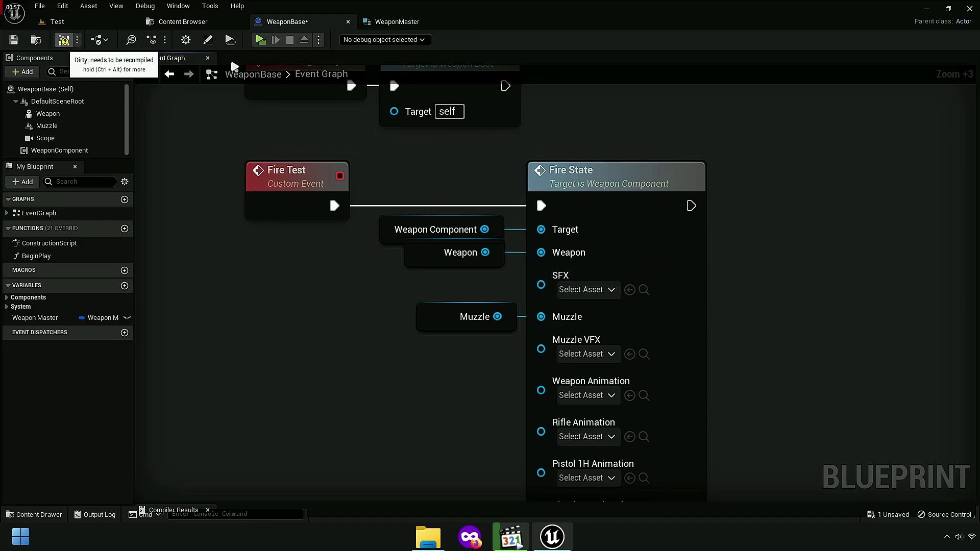
key(F7)
Step: After the editor crash, close the Crash Reporter without sending the report
click(384, 23)
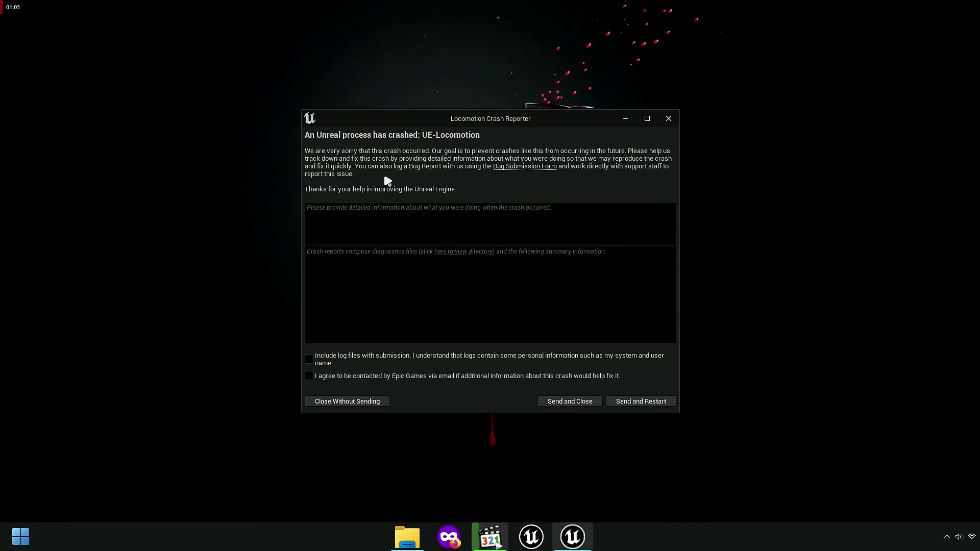
click(352, 402)
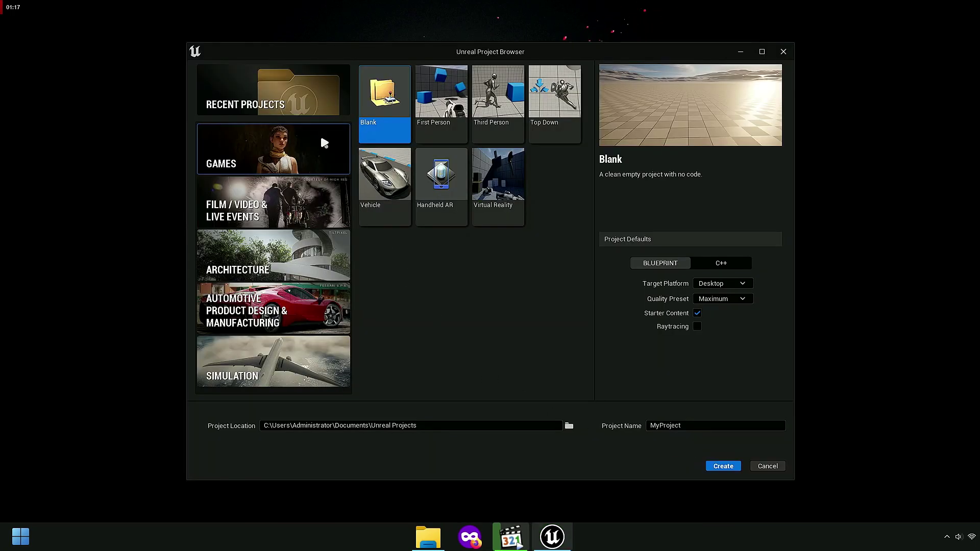
Step: Browse to and open Locomotion.uproject, then bring up its Content Browser
click(299, 97)
click(672, 467)
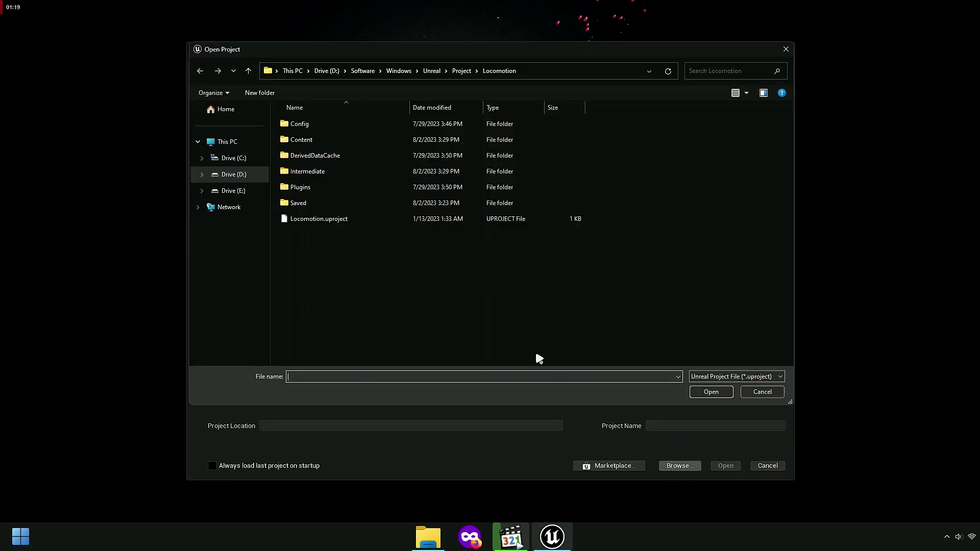
double_click(316, 222)
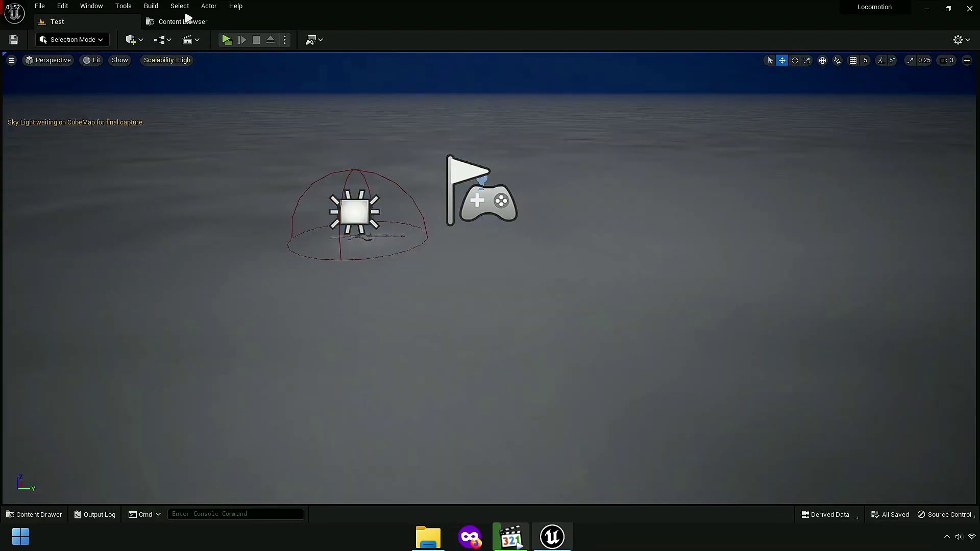
click(182, 22)
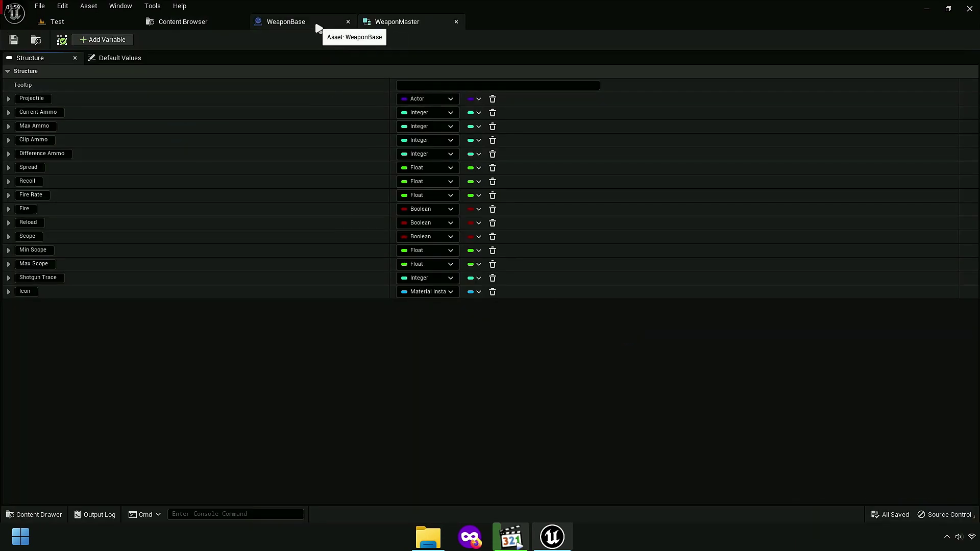
Step: Browse to Locomotion > Blueprint > Weapon, then dismiss the new crash report unsent
click(203, 29)
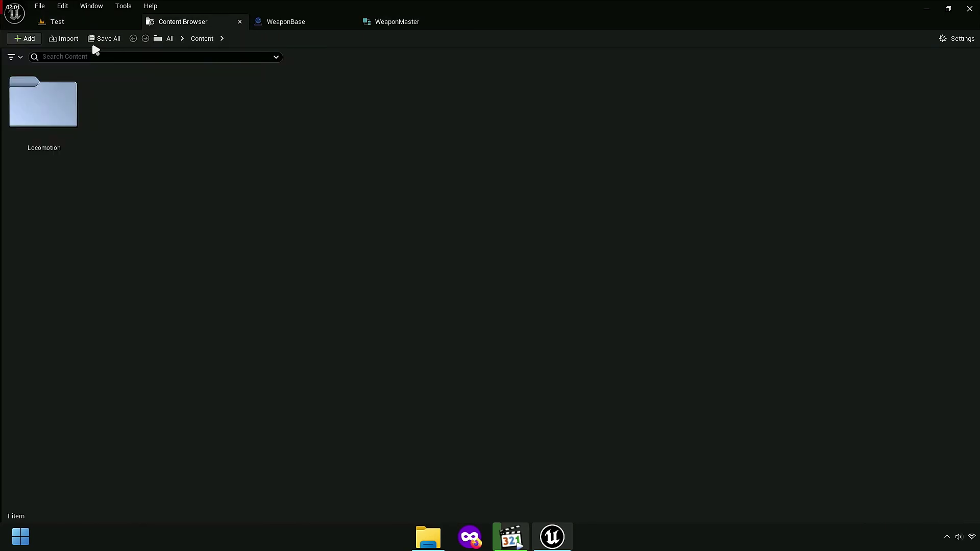
double_click(43, 117)
double_click(128, 112)
double_click(852, 105)
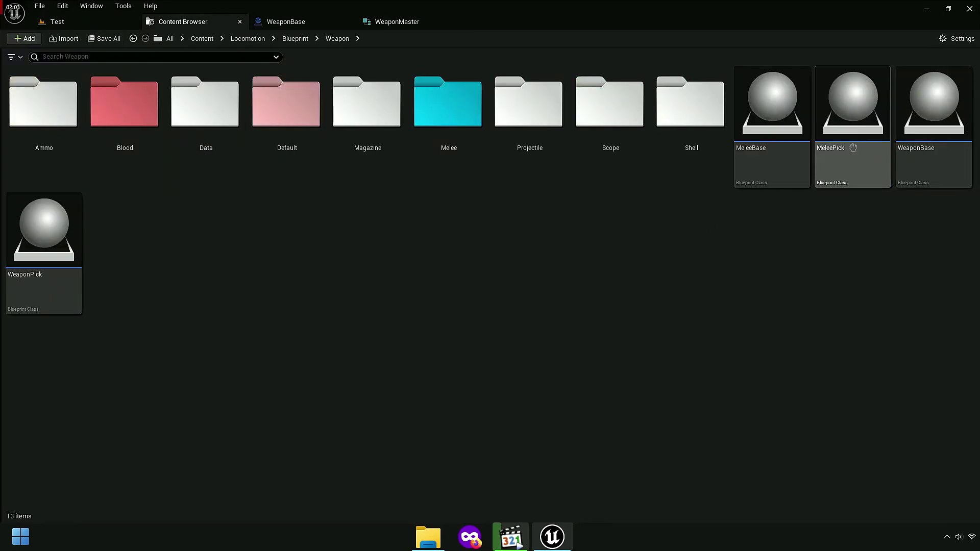
click(399, 24)
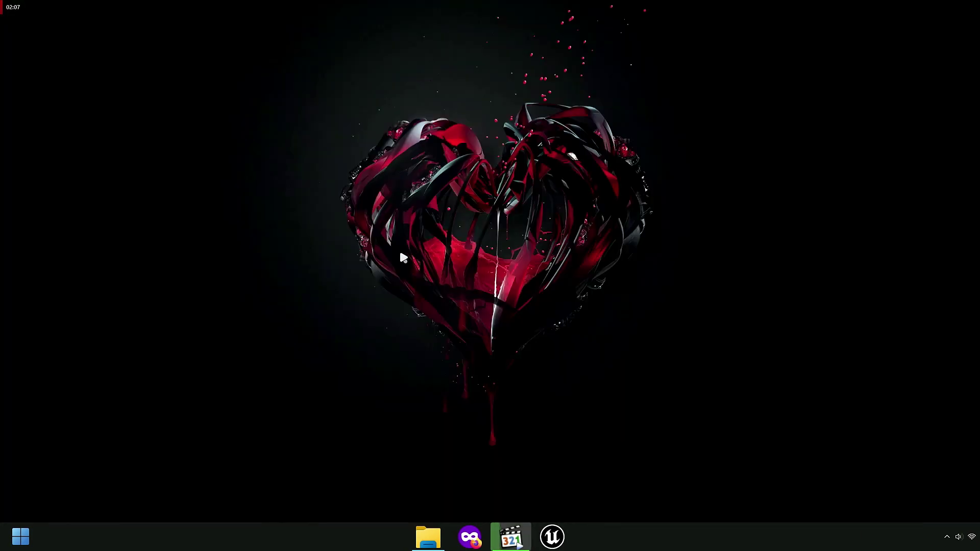
click(363, 400)
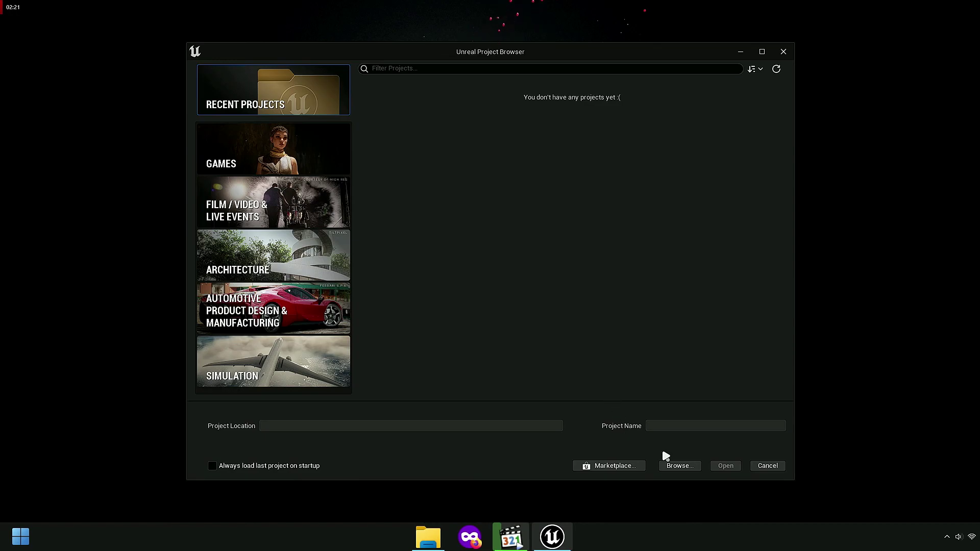
Step: Browse for the Locomotion .uproject file and open it
click(674, 464)
double_click(382, 217)
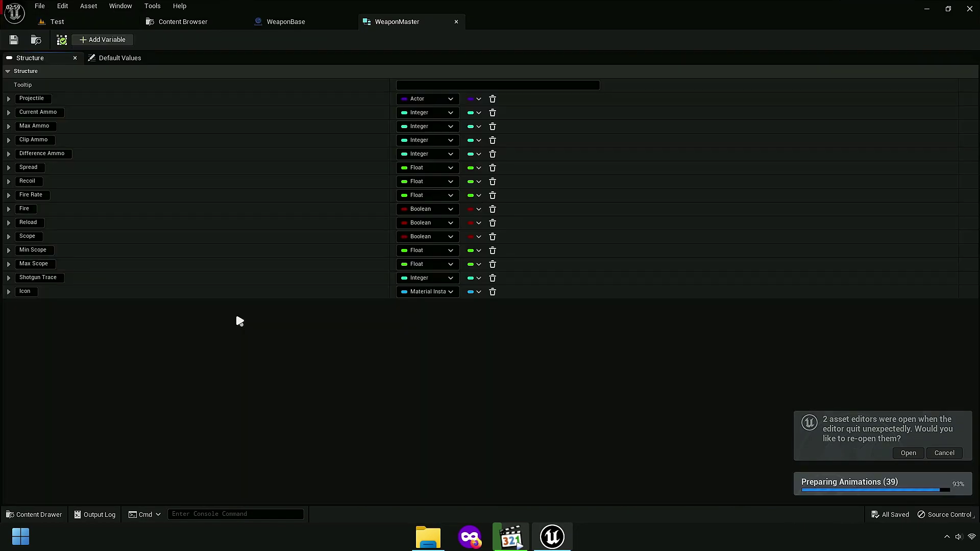
Step: Reopen the previous asset editors and briefly play-test the Test level
click(183, 21)
click(101, 24)
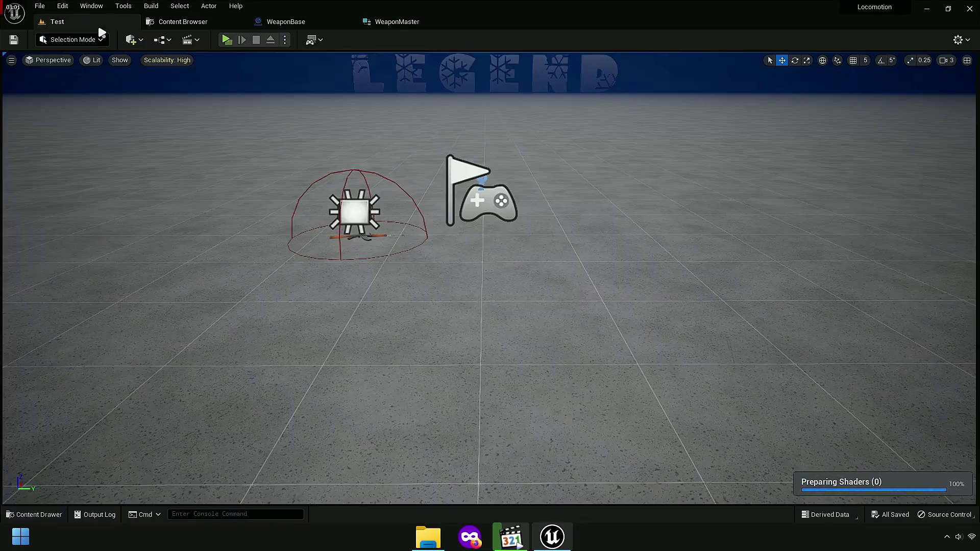
click(227, 40)
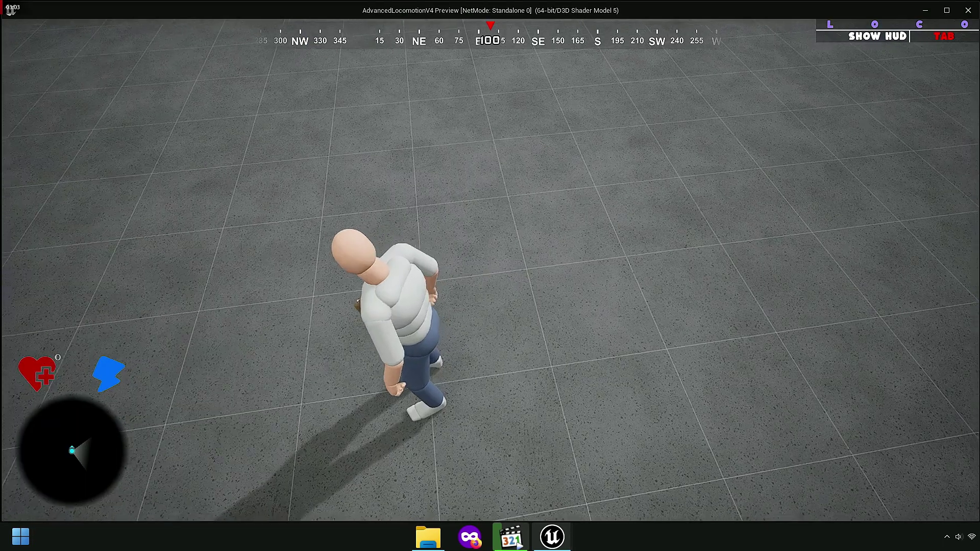
key(Escape)
Step: Open the AK74U blueprint from Locomotion > Blueprint > Weapon > Default > Base
click(192, 25)
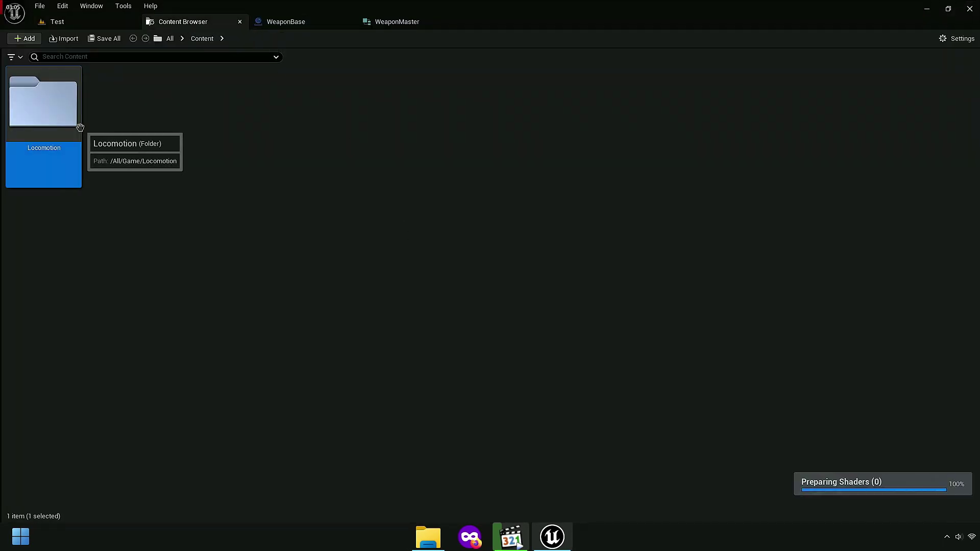
double_click(46, 107)
double_click(134, 147)
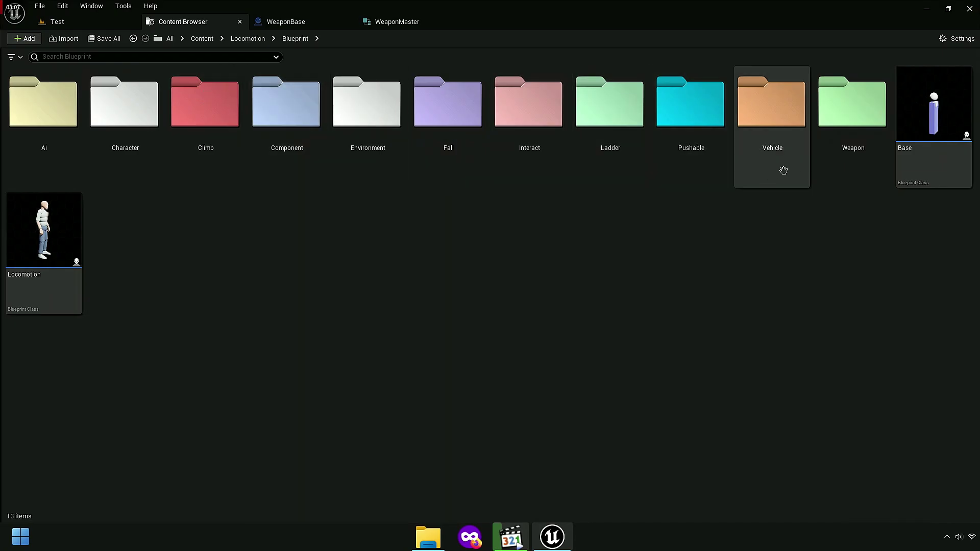
double_click(856, 166)
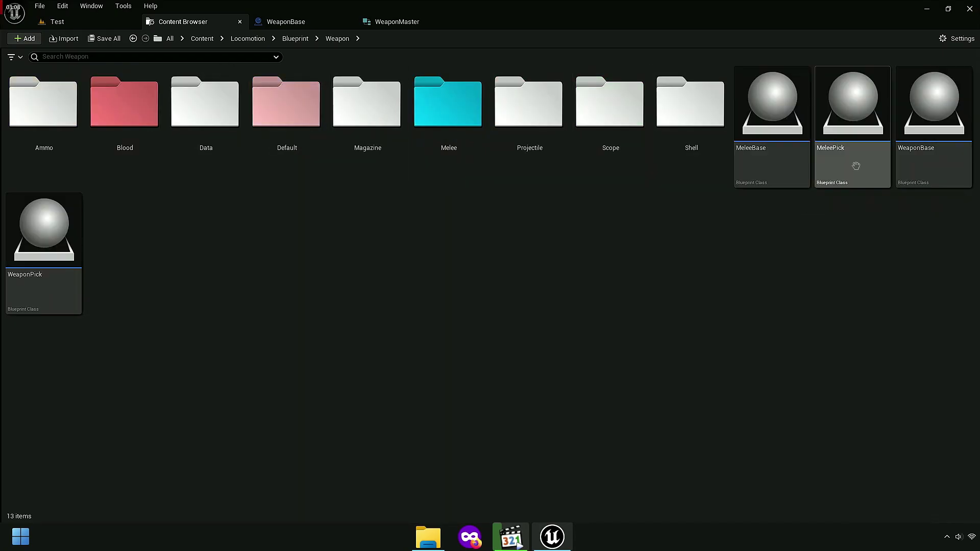
double_click(278, 151)
double_click(46, 149)
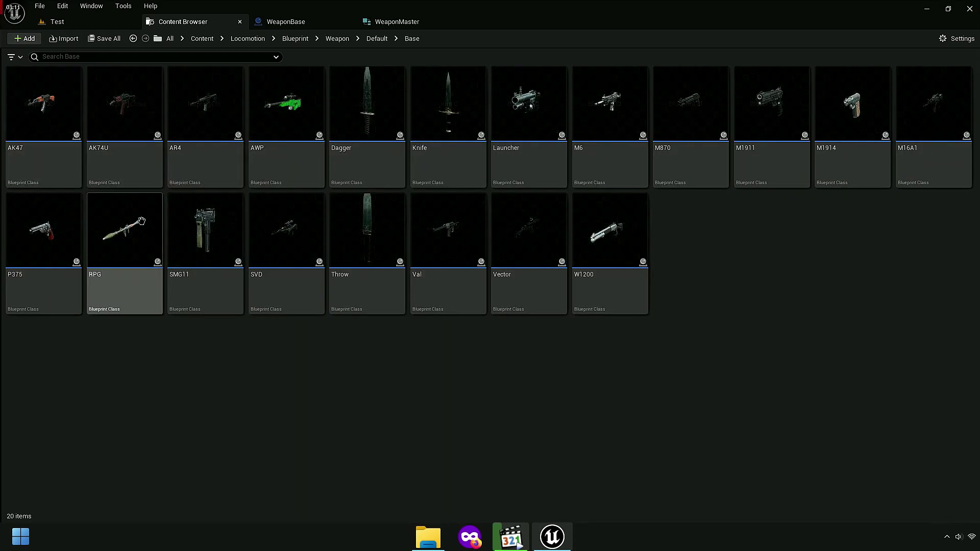
click(125, 149)
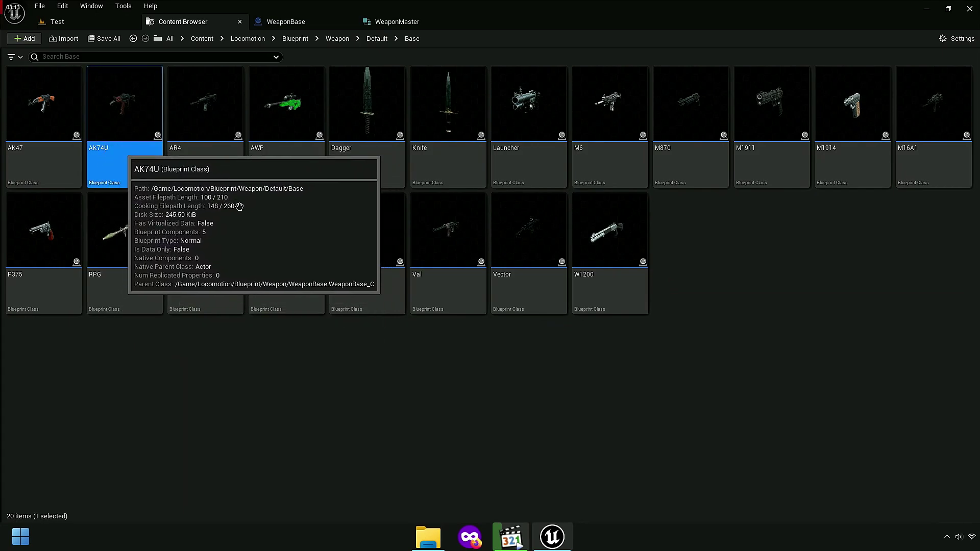
key(Return)
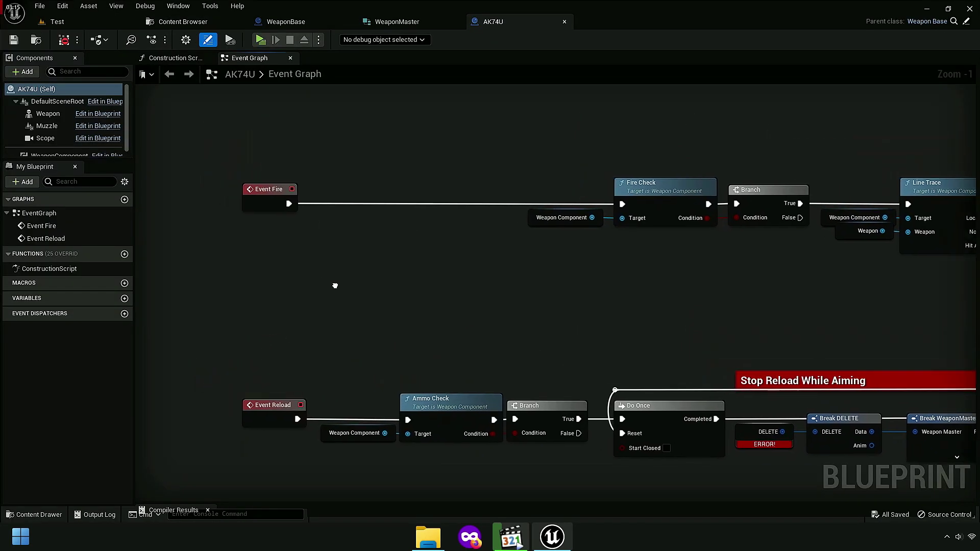
Step: Delete the DELETE and Set members in DELETE nodes from AK74U's Construction Script
click(176, 57)
right_drag(469, 305, 400, 274)
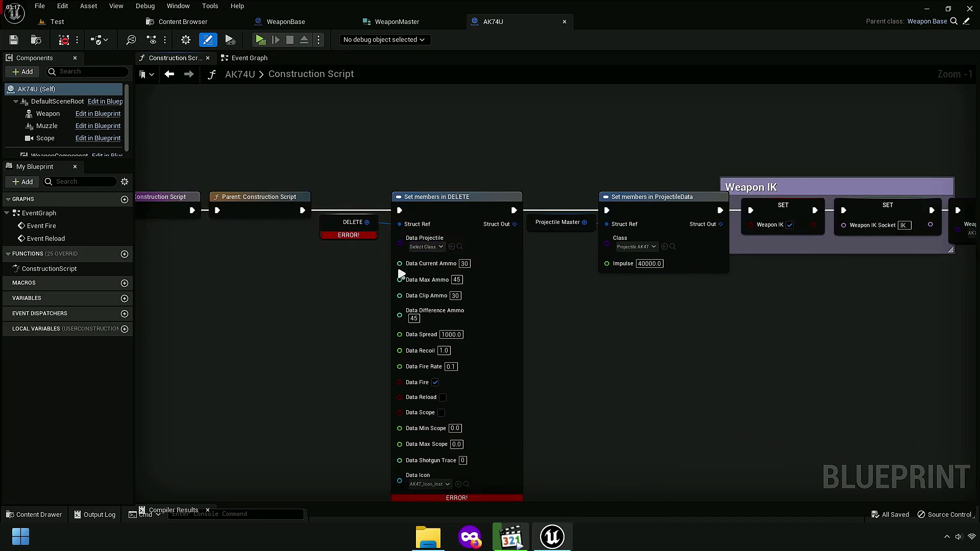
scroll(355, 223, down, 2)
drag(383, 267, 432, 211)
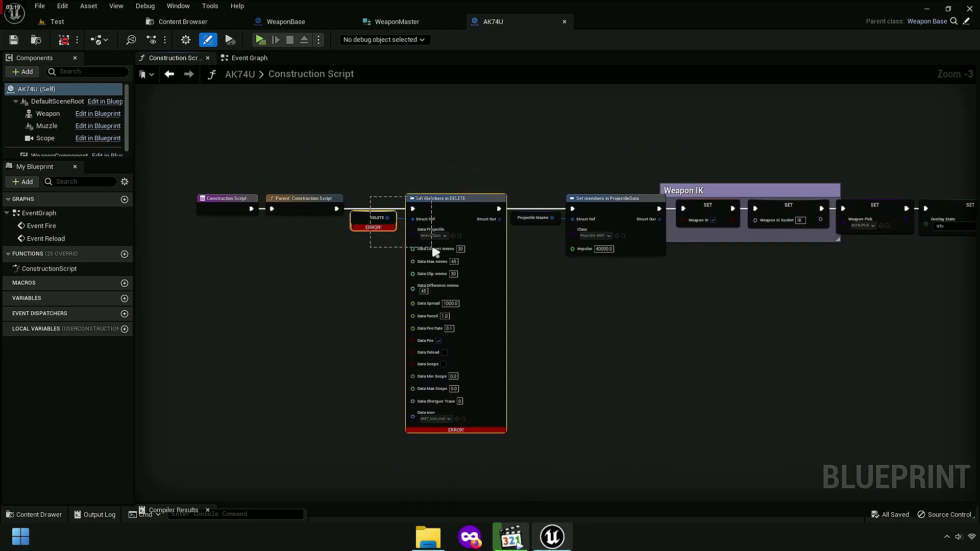
scroll(407, 261, up, 2)
right_drag(359, 260, 438, 254)
click(398, 260)
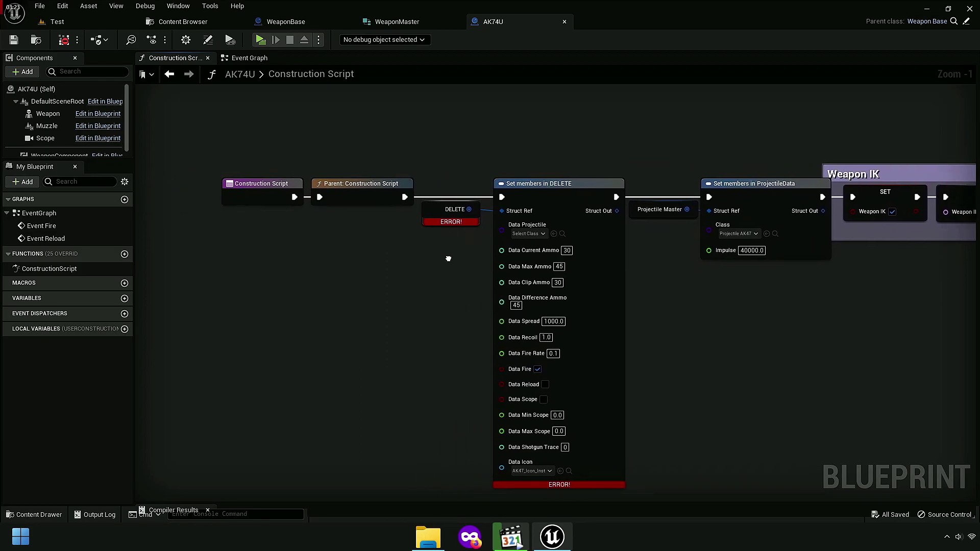
right_drag(437, 296, 408, 317)
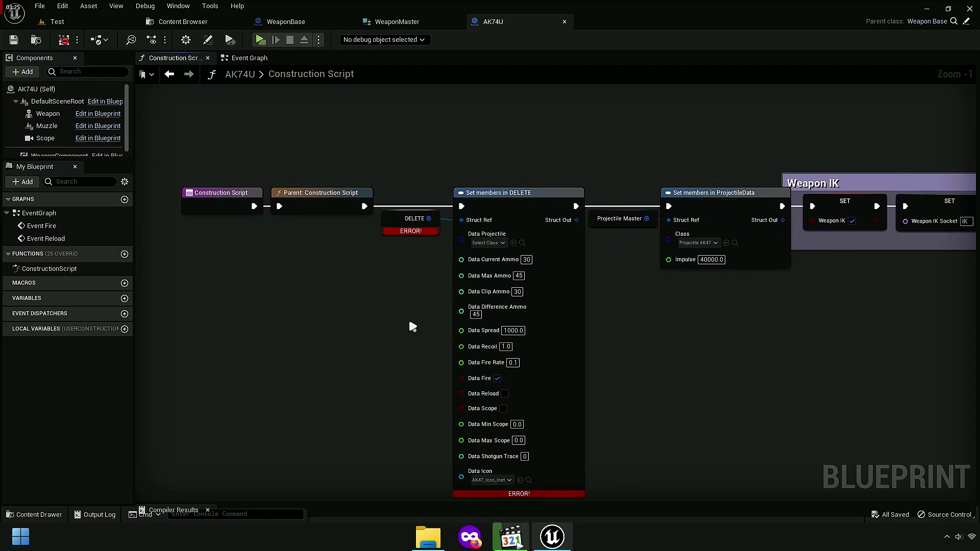
scroll(412, 290, up, 1)
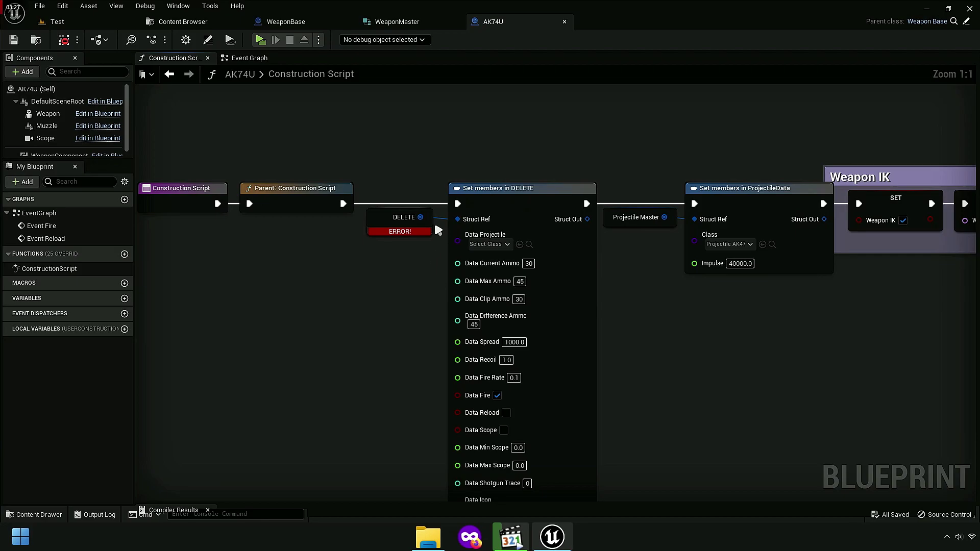
right_drag(428, 292, 378, 327)
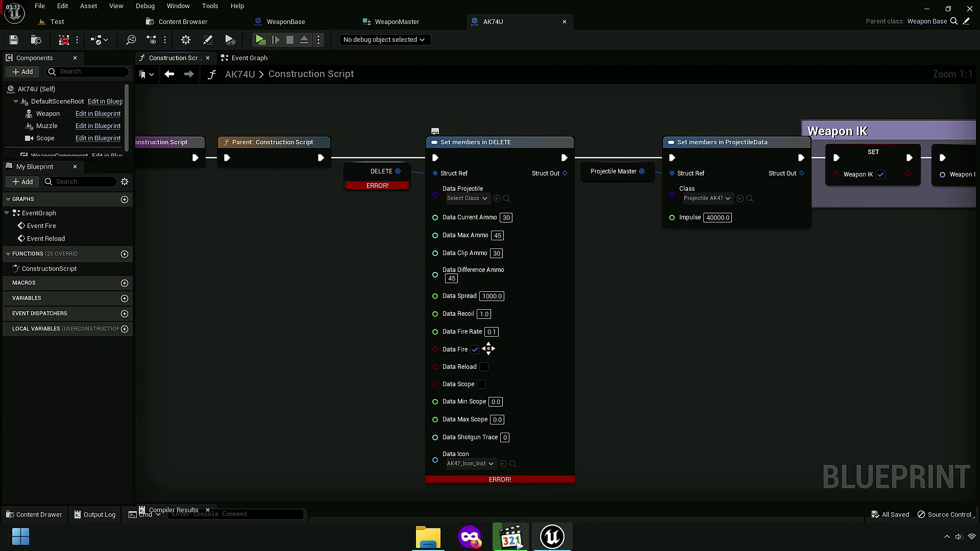
right_drag(370, 269, 376, 308)
drag(402, 176, 490, 250)
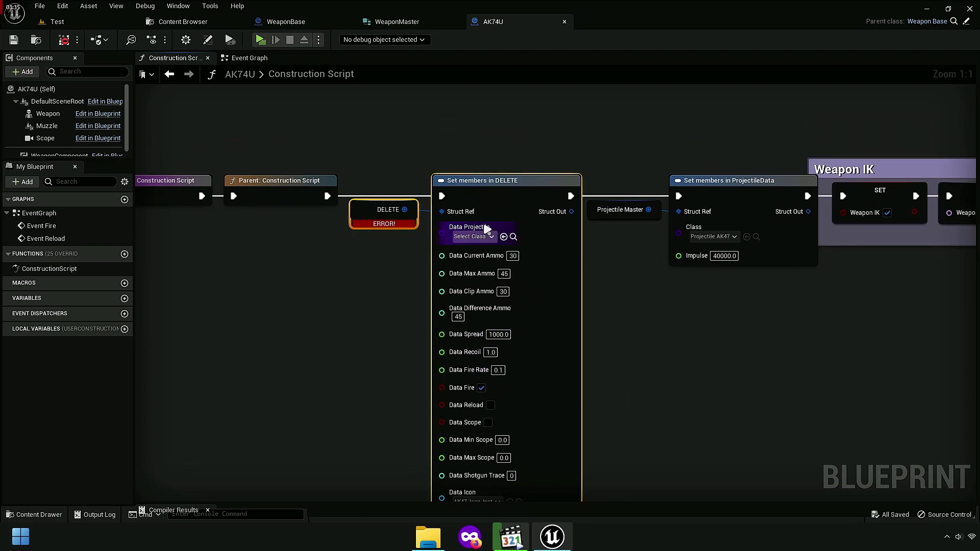
right_click(478, 187)
click(510, 204)
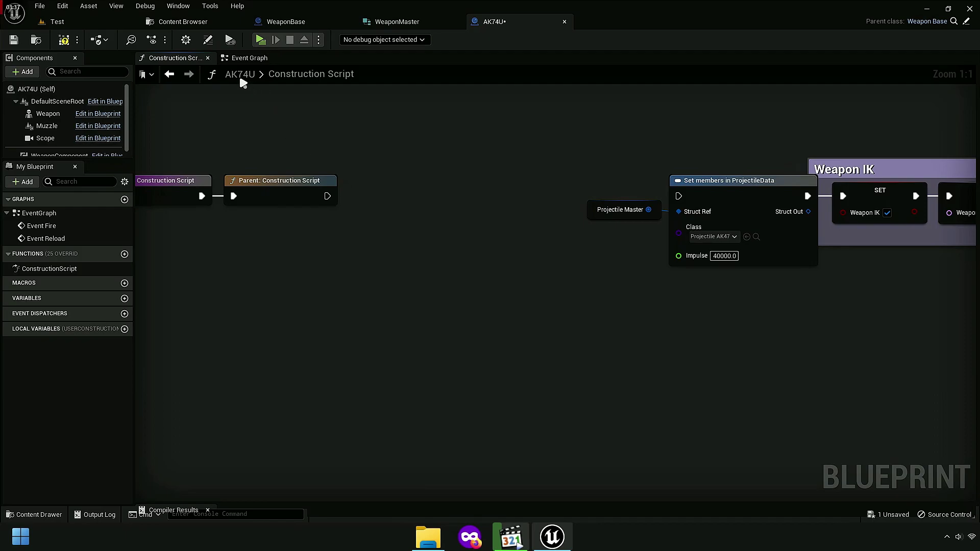
Step: Break the Event Fire→Fire Check and Event Reload→Ammo Check links, then compile AK74U
click(245, 59)
right_drag(428, 231, 341, 218)
scroll(243, 213, down, 2)
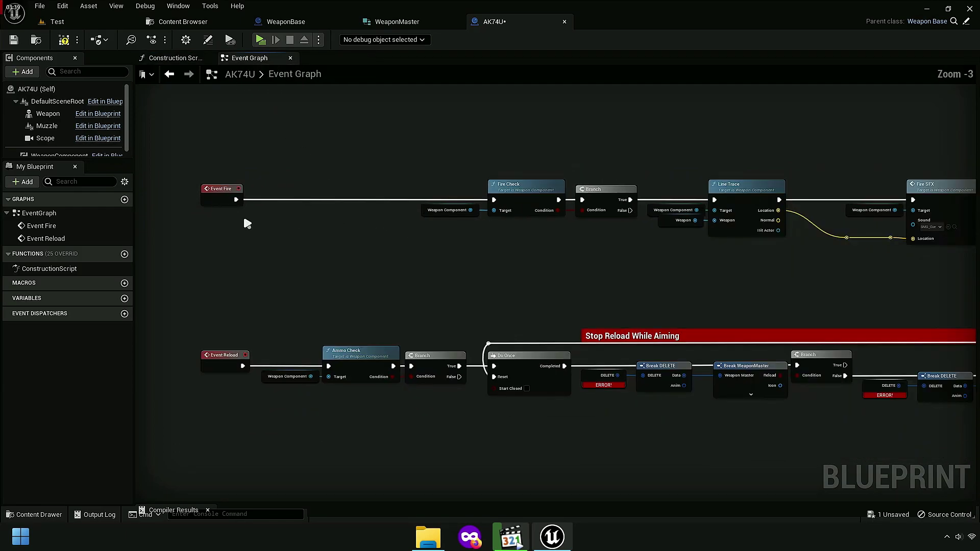
scroll(243, 213, up, 3)
right_drag(243, 213, 392, 175)
right_click(382, 158)
click(419, 249)
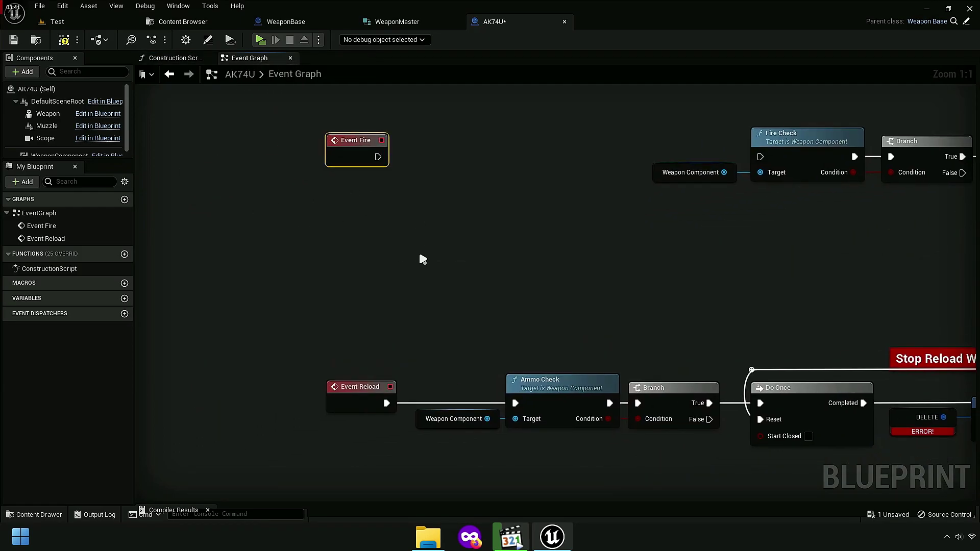
right_drag(391, 415, 398, 339)
alt+click(393, 329)
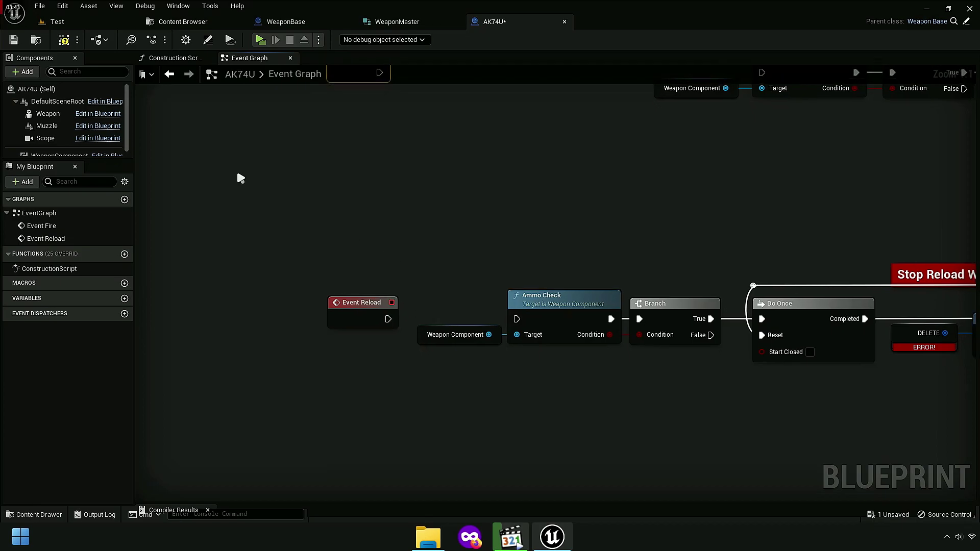
click(64, 40)
Step: Save and close AK74U, then select AR4 in the weapon asset grid
right_drag(753, 280, 359, 243)
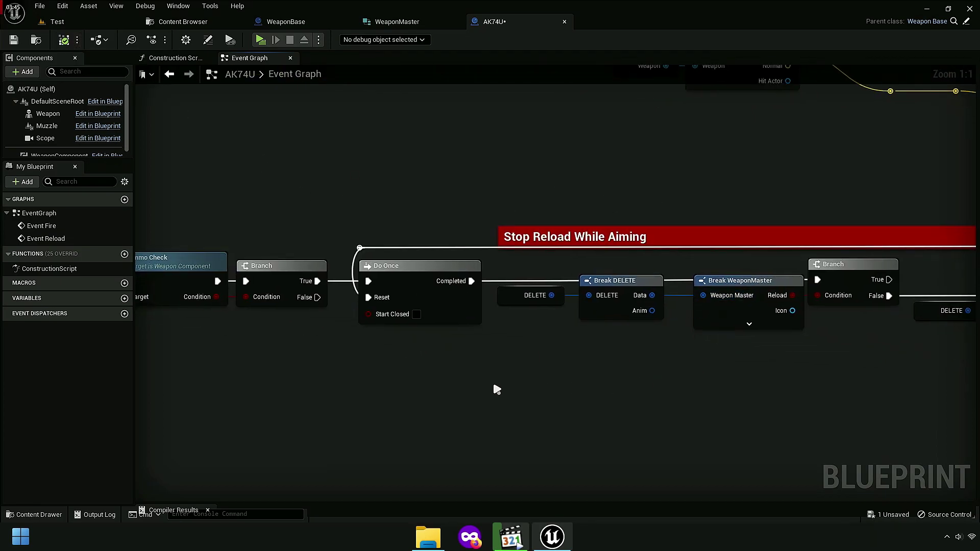
click(14, 40)
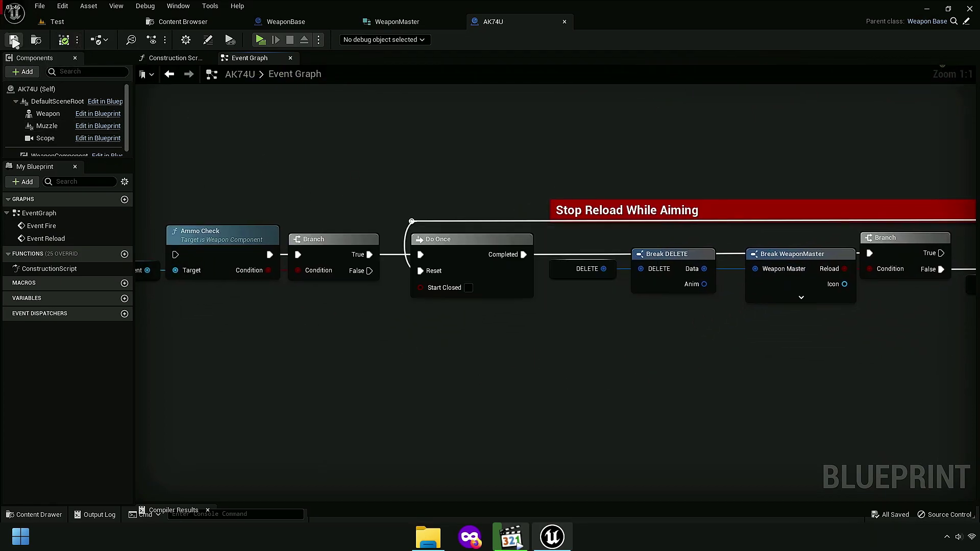
click(564, 22)
click(179, 22)
click(229, 125)
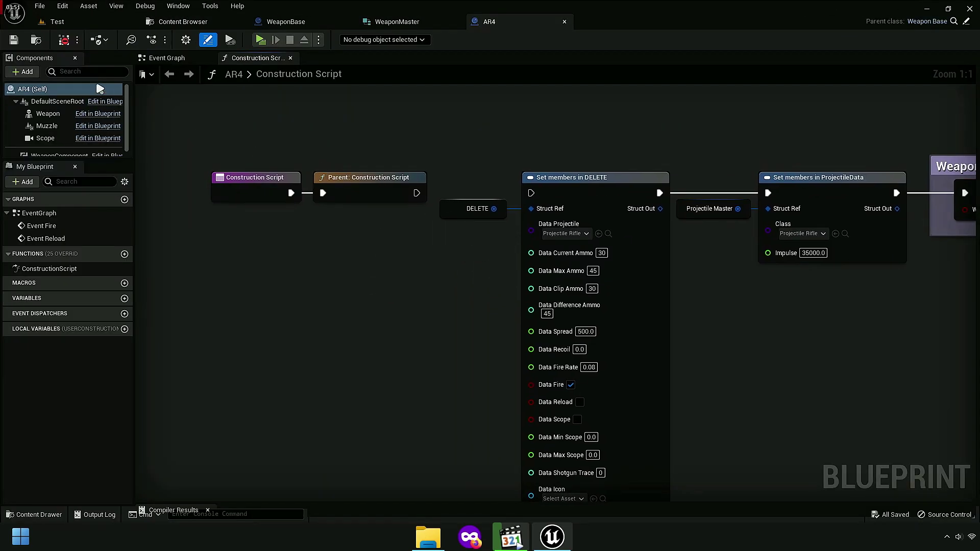
Step: Check the AR4 event graph and close the AR4 blueprint
click(463, 241)
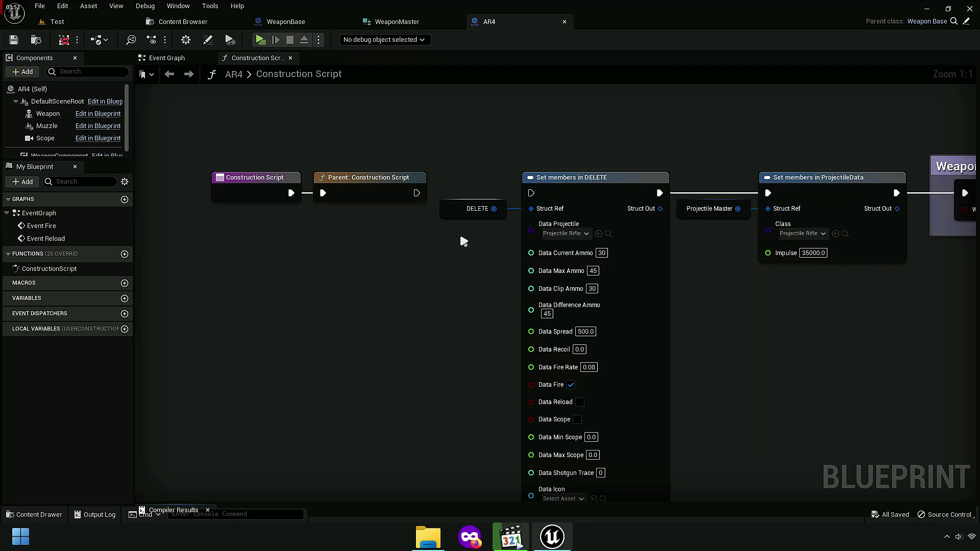
click(170, 60)
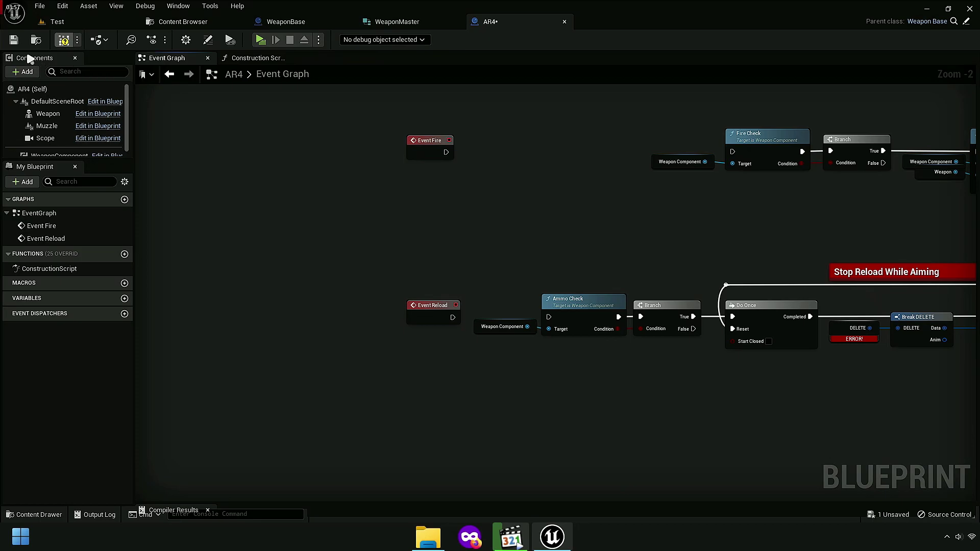
click(564, 22)
Step: Compile and save AWP after reviewing its event graph, close it, and select Launcher
click(204, 22)
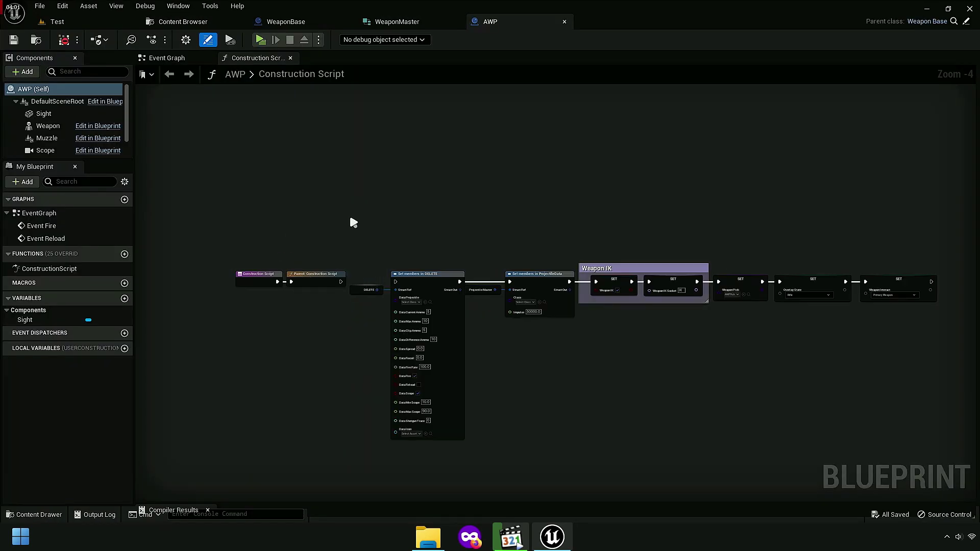
click(166, 57)
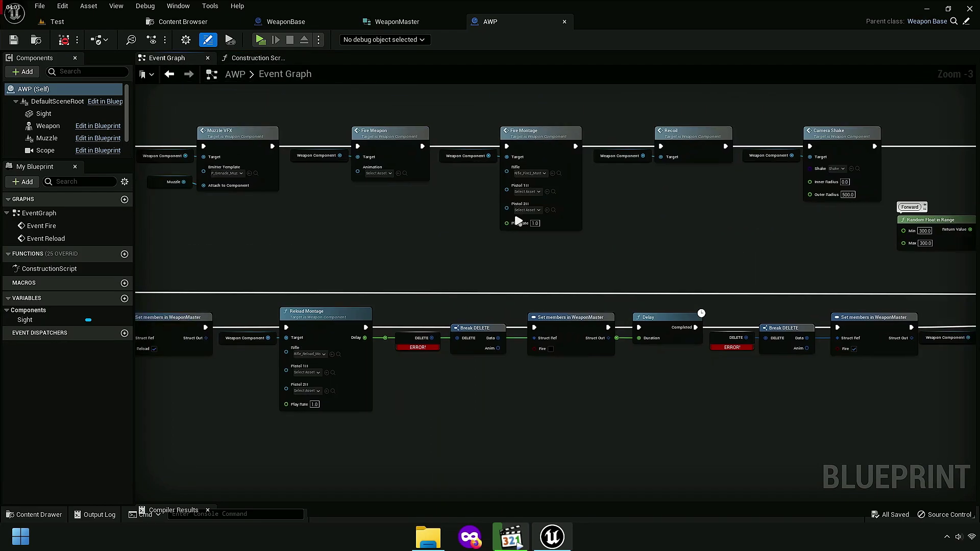
right_drag(518, 220, 642, 214)
scroll(515, 153, up, 3)
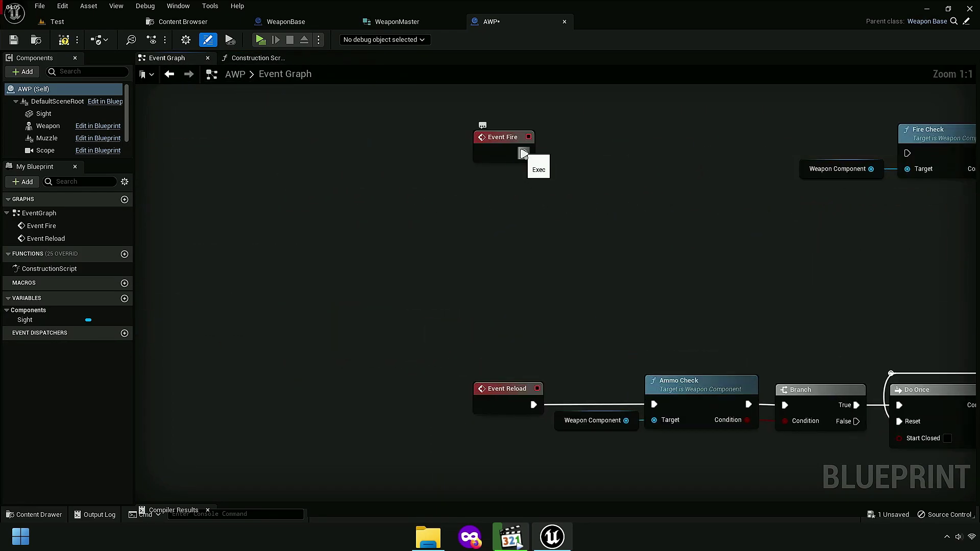
click(64, 41)
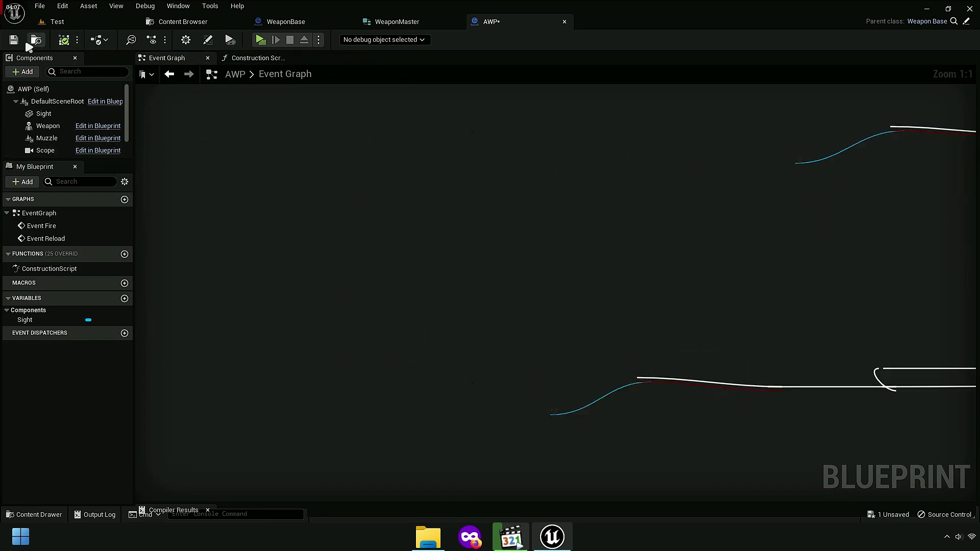
click(564, 23)
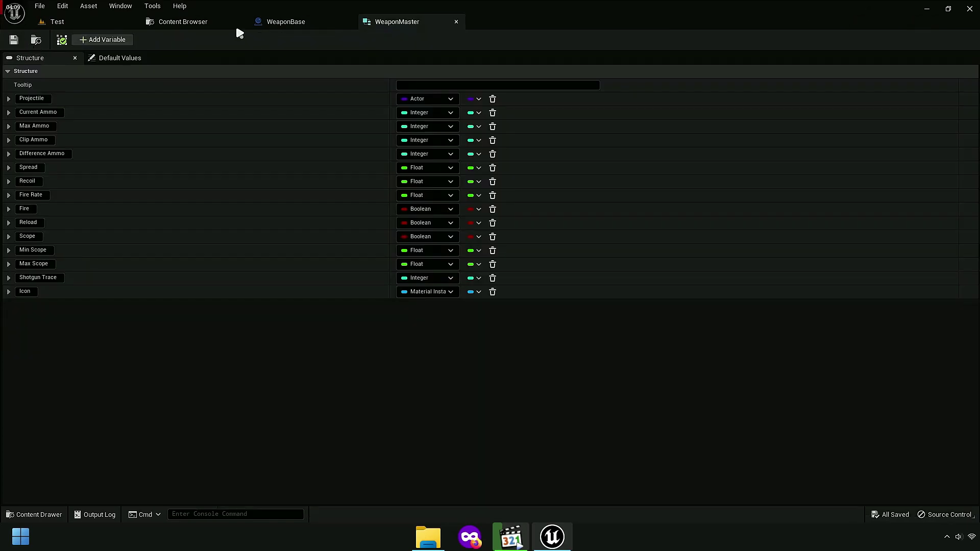
click(224, 21)
click(394, 114)
click(500, 123)
Step: Open Launcher, compile and save it with Ctrl+S, then close it
click(384, 126)
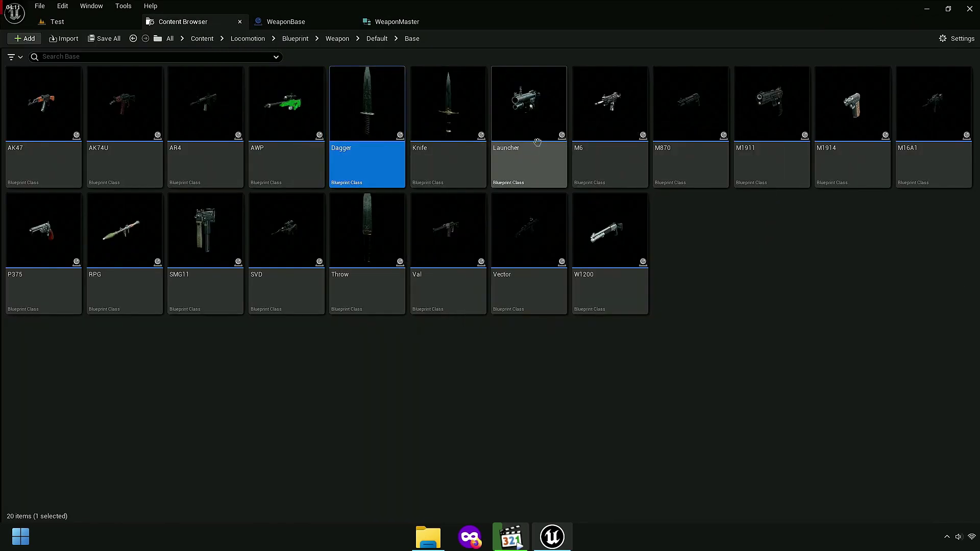
click(542, 159)
key(Return)
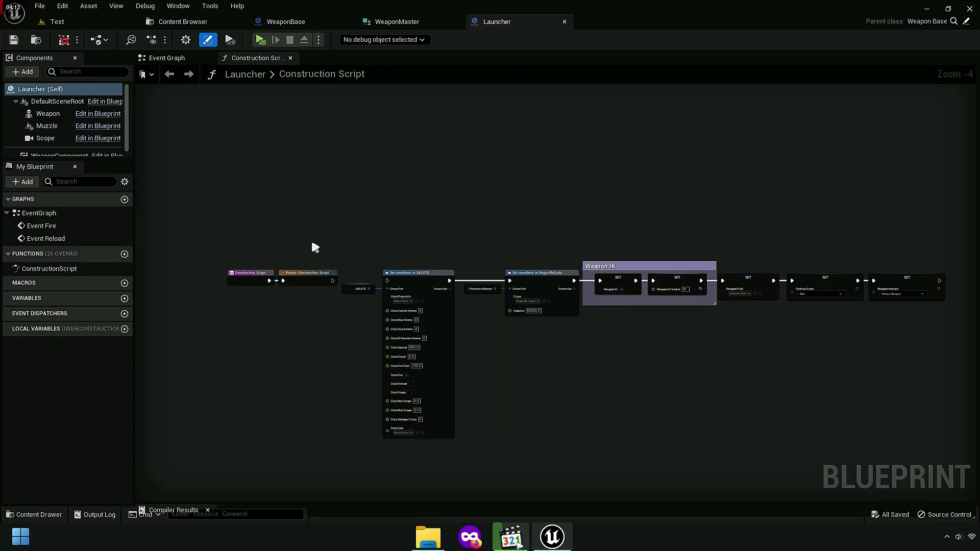
click(189, 74)
scroll(405, 214, up, 3)
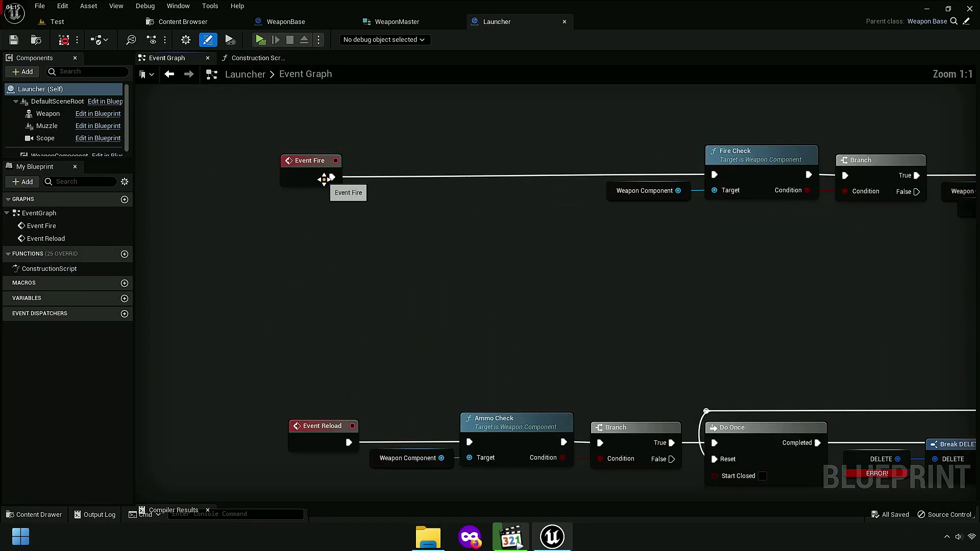
click(63, 40)
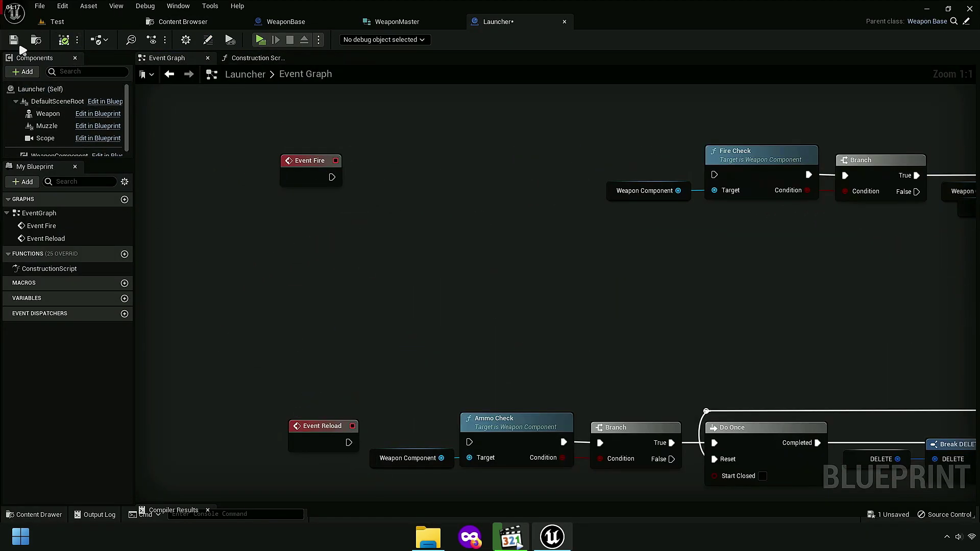
key(ctrl+s)
click(564, 21)
click(212, 21)
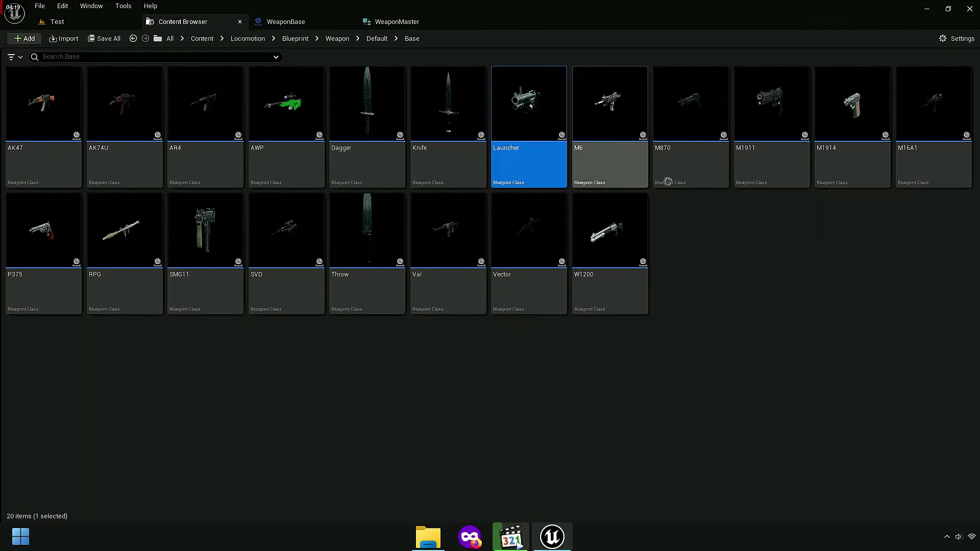
Step: Open the M6 blueprint, compile it, and close it
click(610, 103)
key(Return)
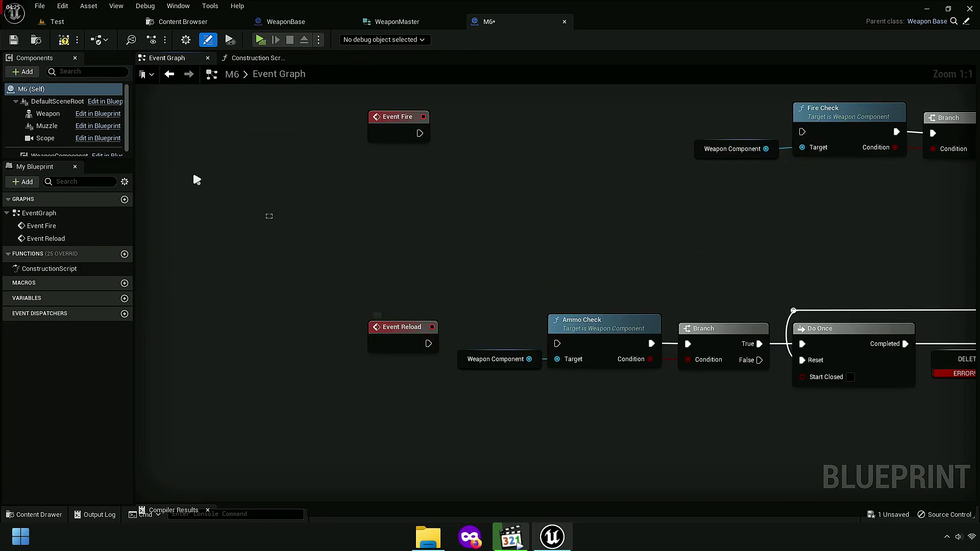
click(65, 41)
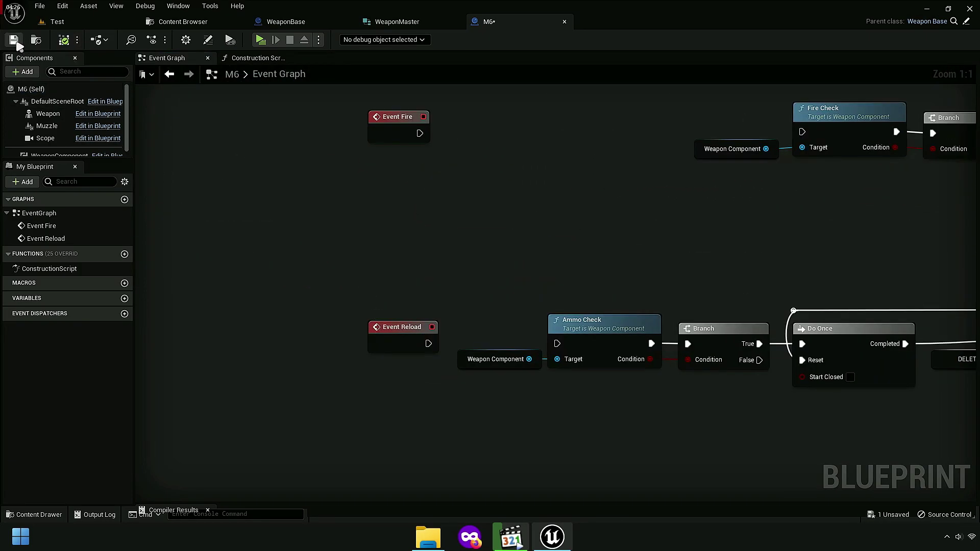
click(565, 23)
click(188, 24)
Step: In M870, disconnect Parent: Construction Script from the DELETE setter
click(700, 149)
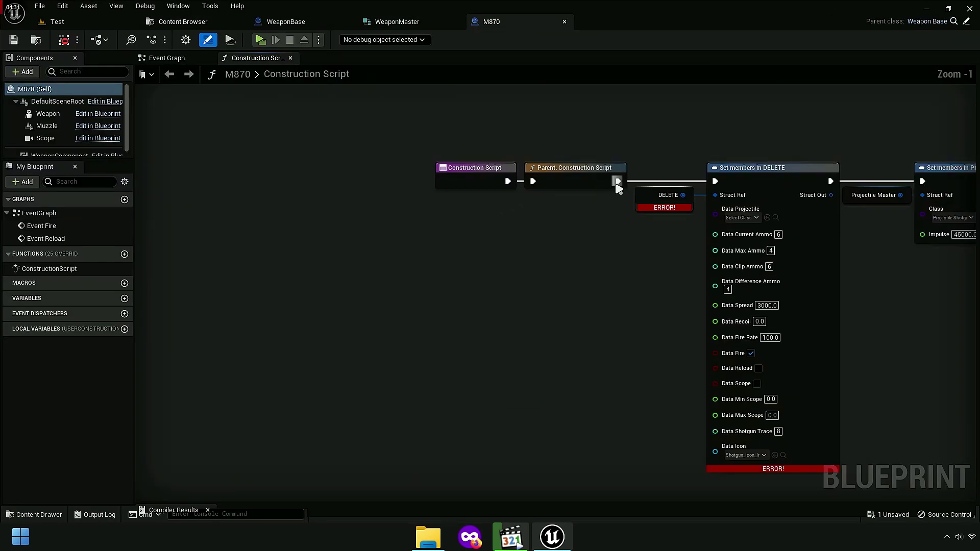
alt+click(616, 182)
click(172, 74)
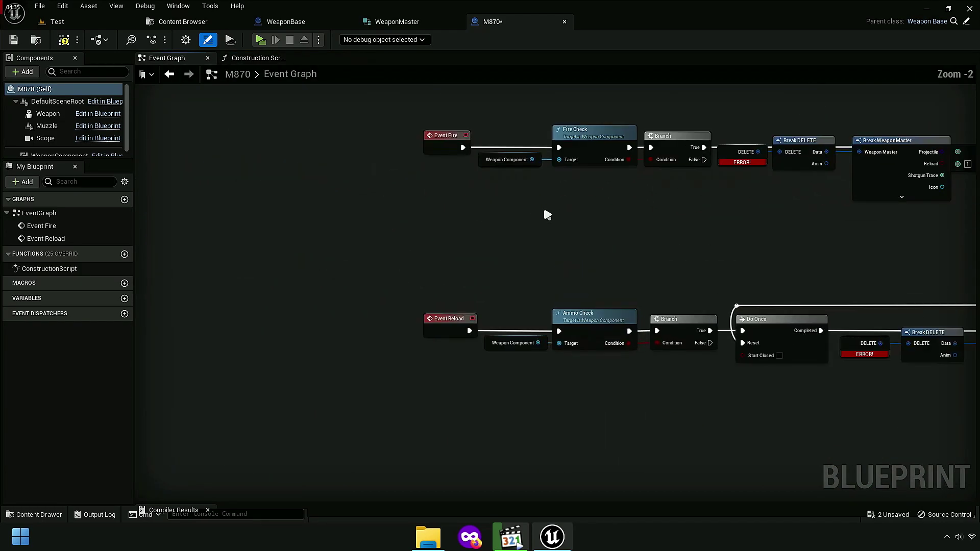
click(176, 21)
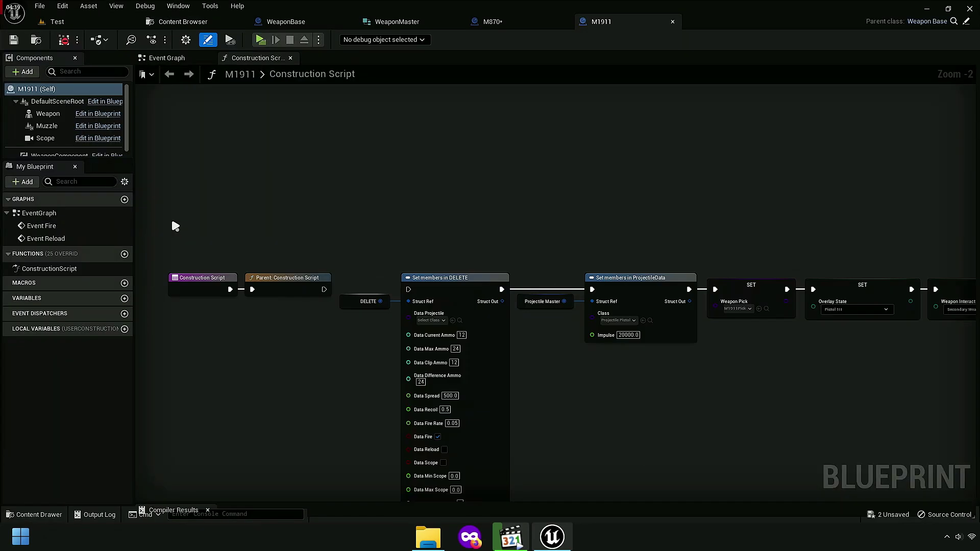
Step: In M1911's event graph, disconnect Event Fire from Fire Check, then select M1914
click(167, 58)
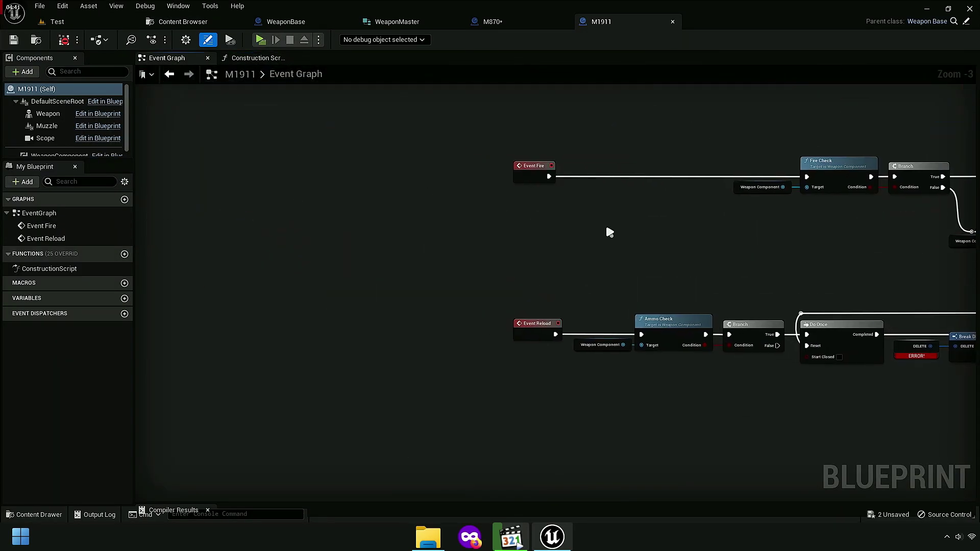
alt+click(551, 157)
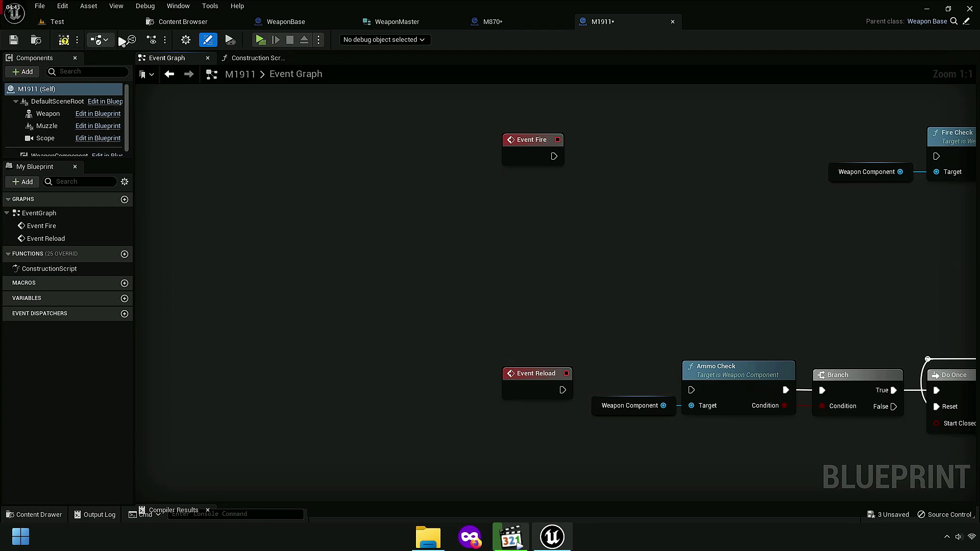
click(183, 21)
click(840, 147)
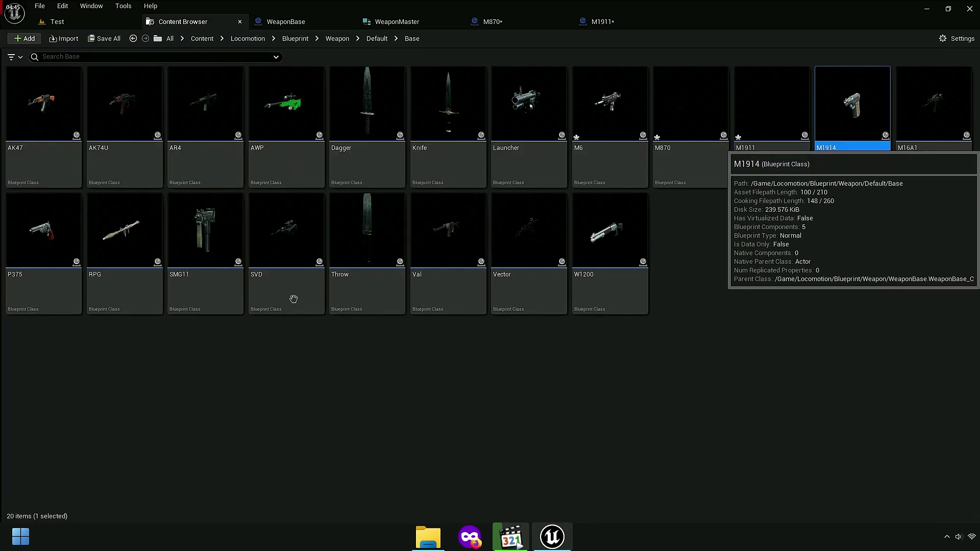
Step: In M1914's event graph, disconnect Event Reload from the Ammo Check call
key(Return)
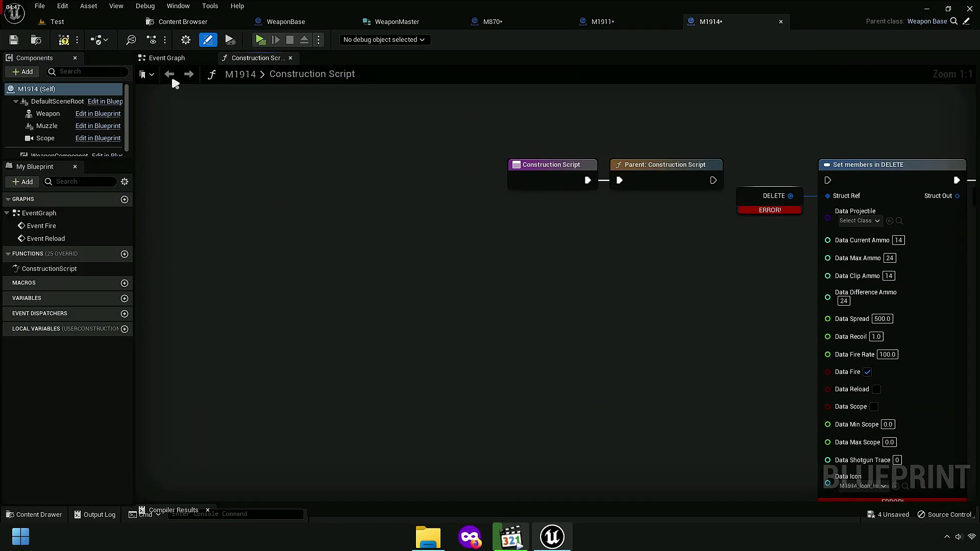
click(166, 58)
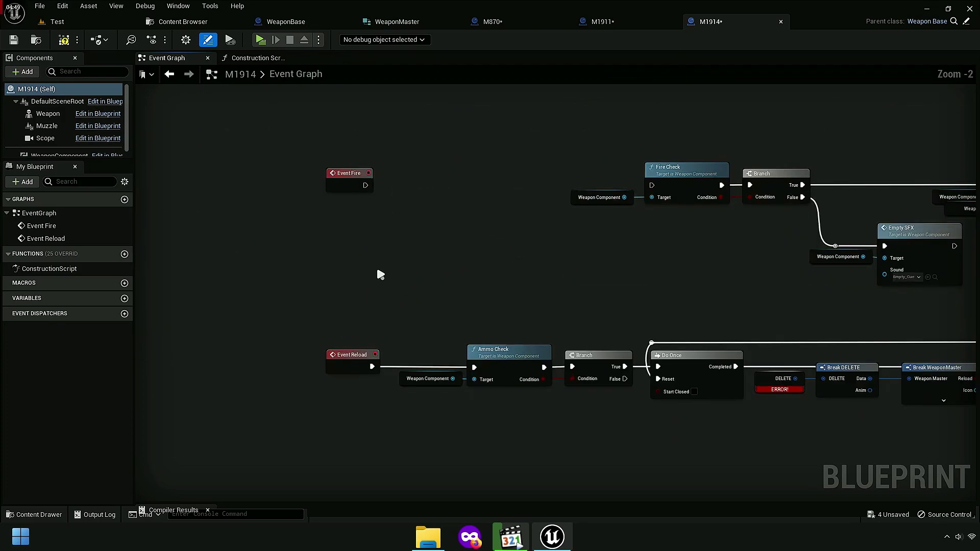
alt+click(371, 368)
click(183, 21)
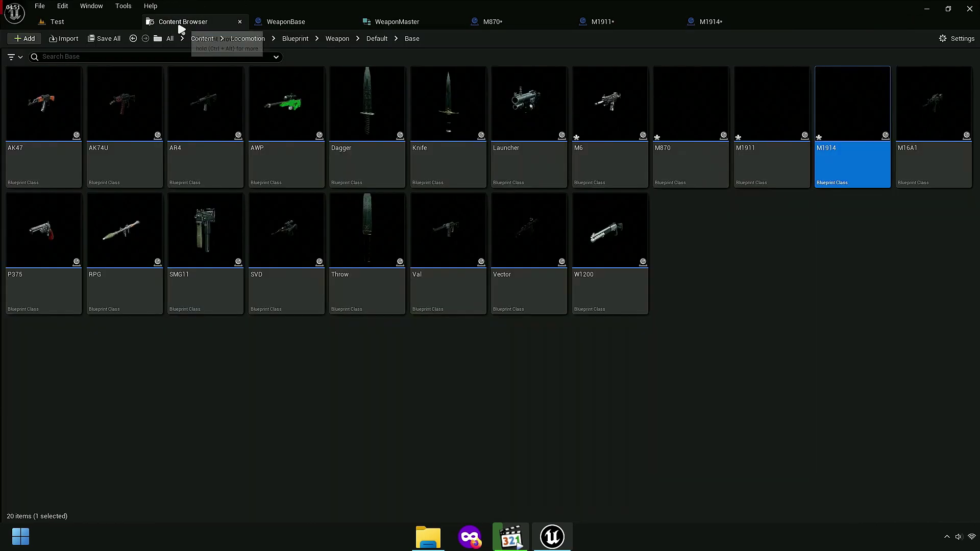
Step: Open the M16A1 and P375 blueprints and view their event graphs
click(918, 113)
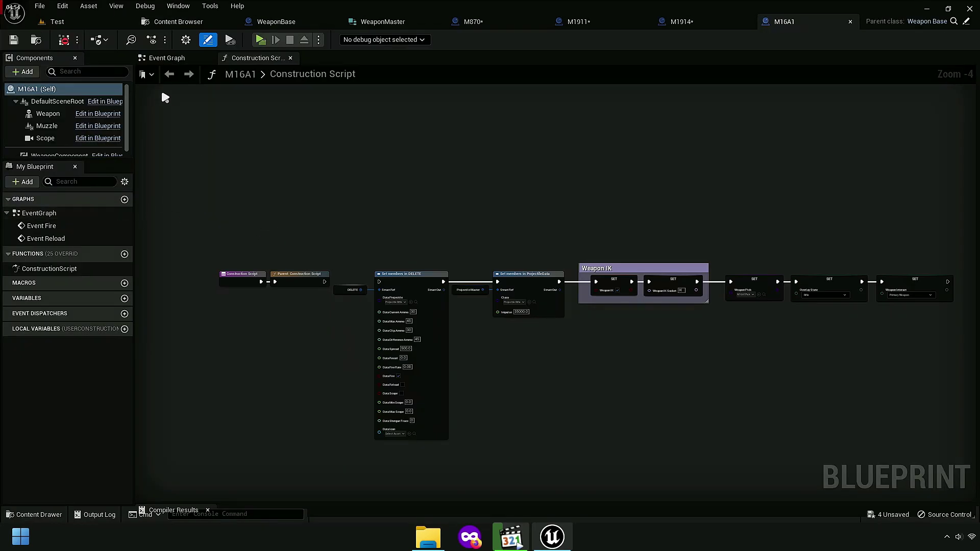
click(167, 57)
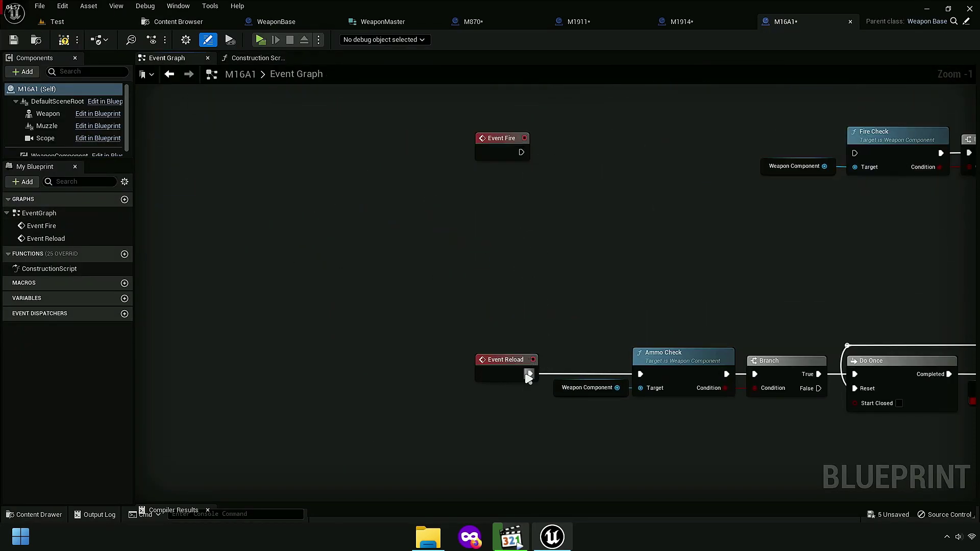
click(178, 22)
click(53, 274)
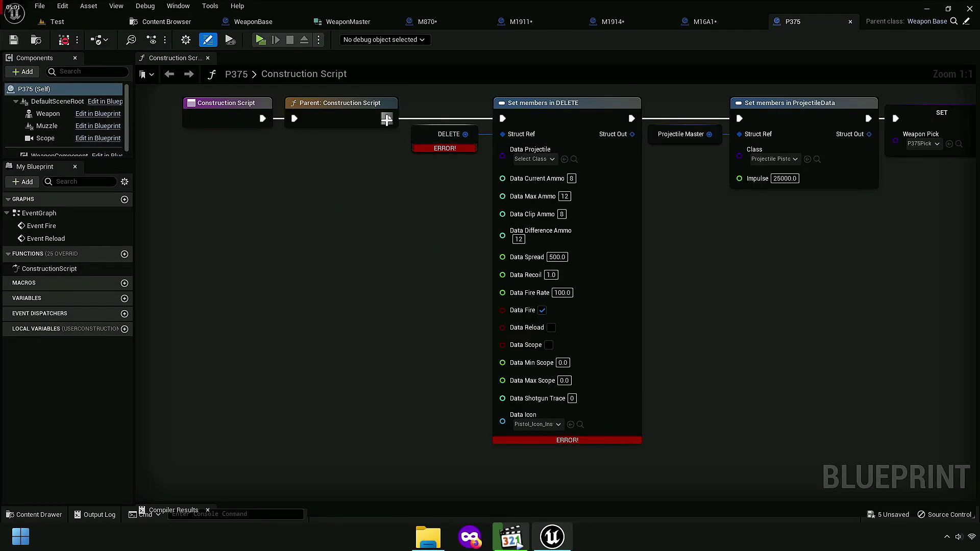
double_click(41, 213)
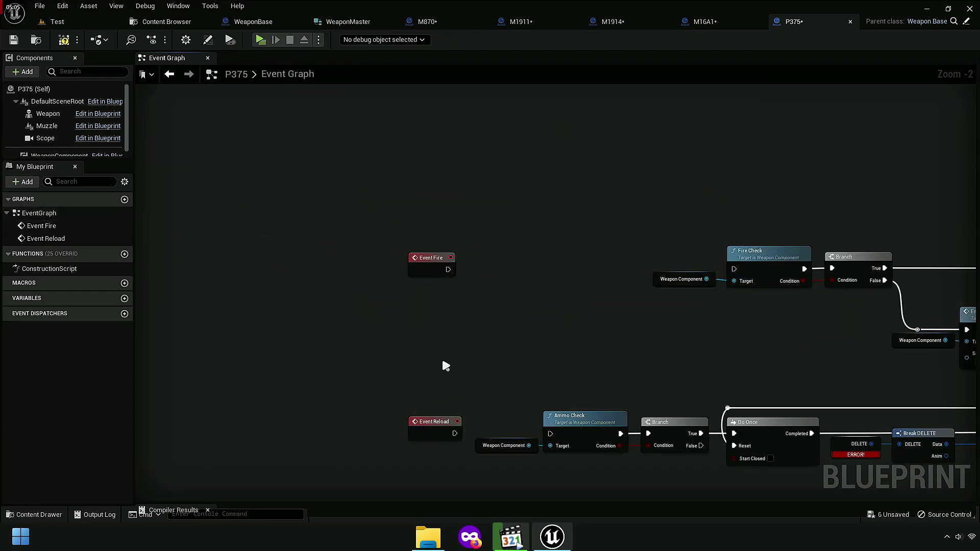
click(170, 21)
Step: Break Event Fire's link in the RPG event graph, then select SMG11
click(141, 253)
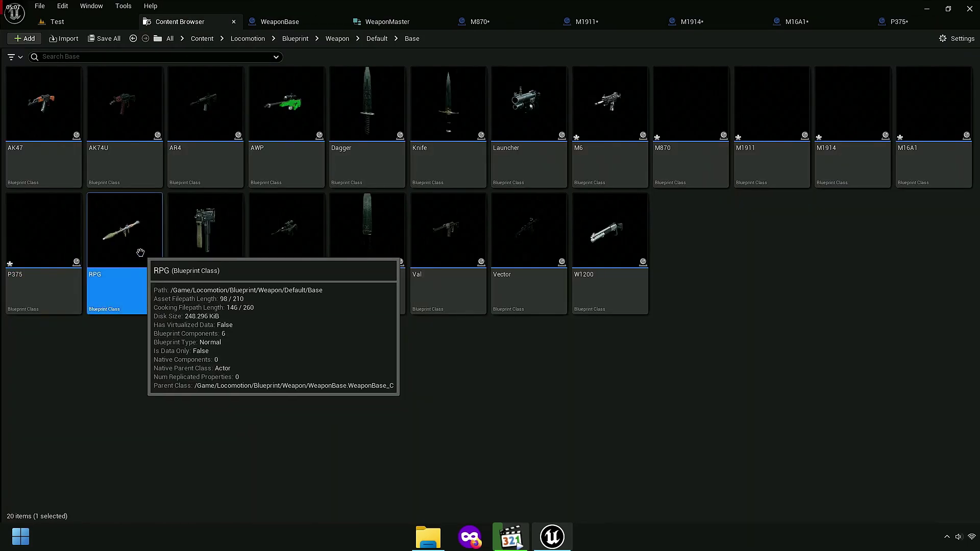
double_click(146, 193)
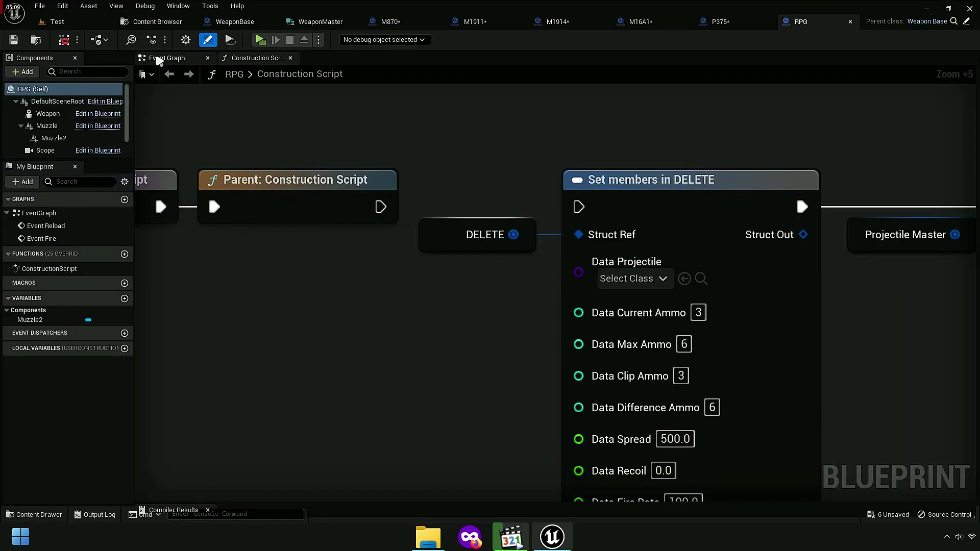
click(201, 58)
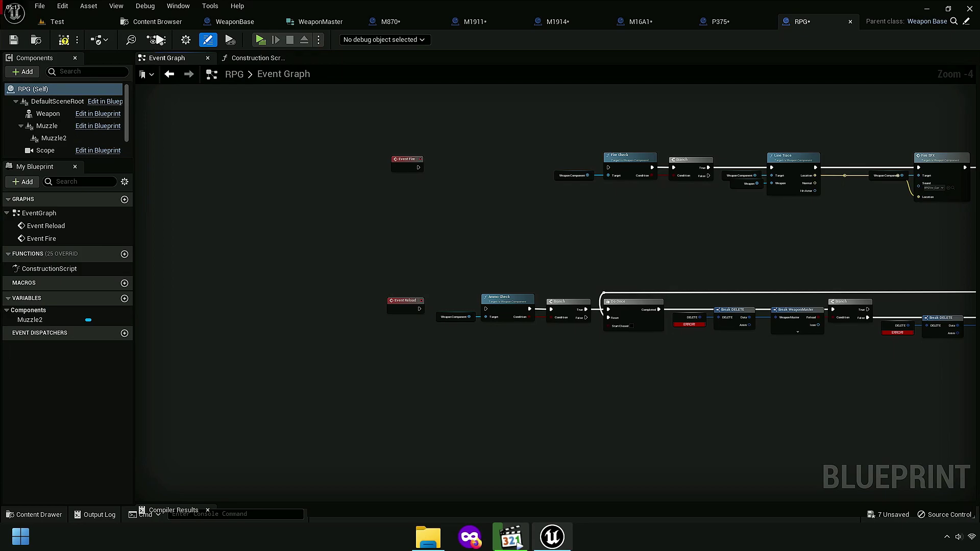
click(158, 21)
click(220, 245)
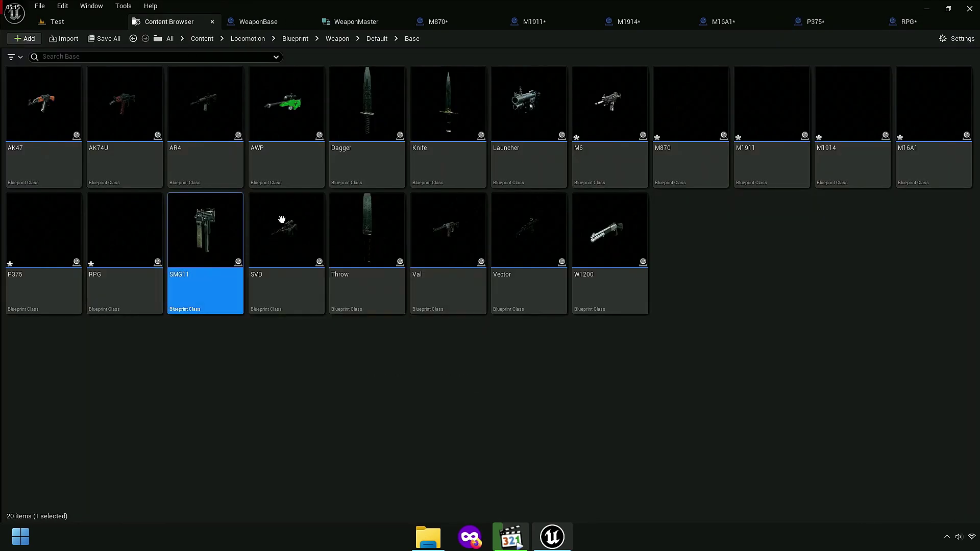
Step: Open SMG11 and disconnect Event Fire from the Fire Check node in its event graph
key(Return)
click(166, 57)
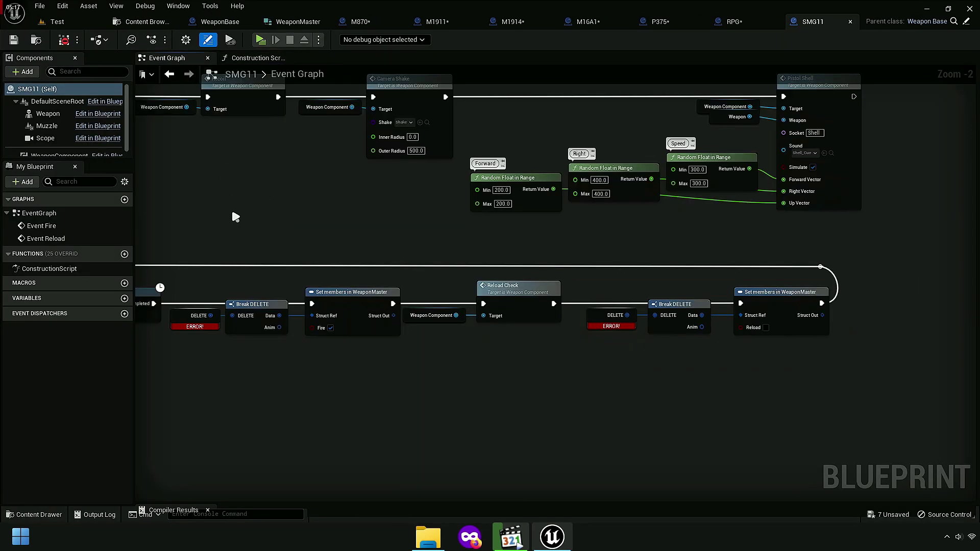
alt+click(413, 148)
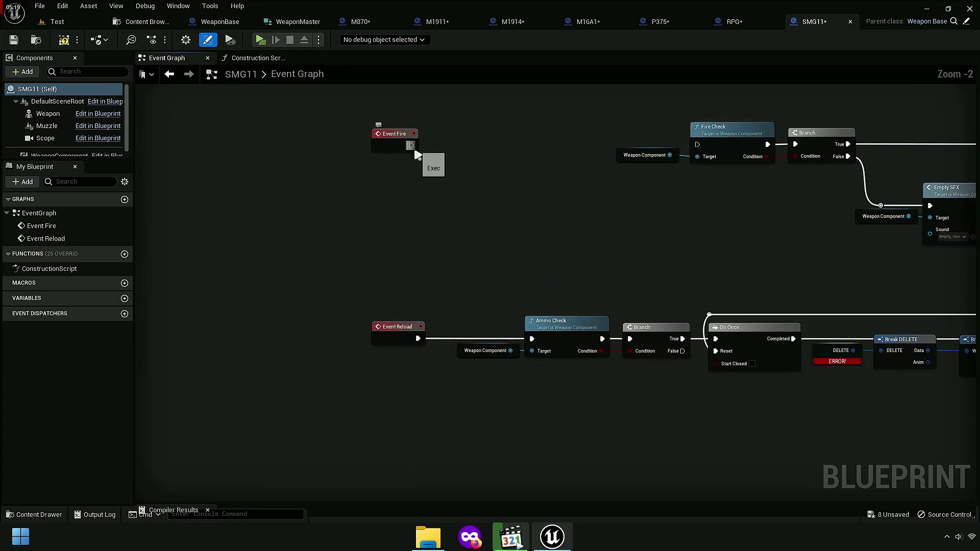
Step: Open the SVD blueprint and delete its DELETE Later comment box
click(147, 22)
click(314, 244)
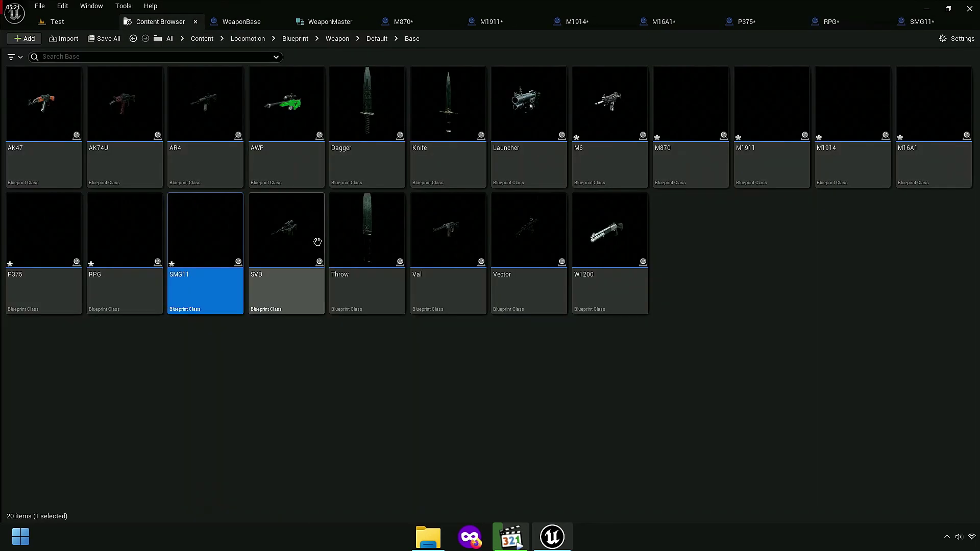
double_click(305, 238)
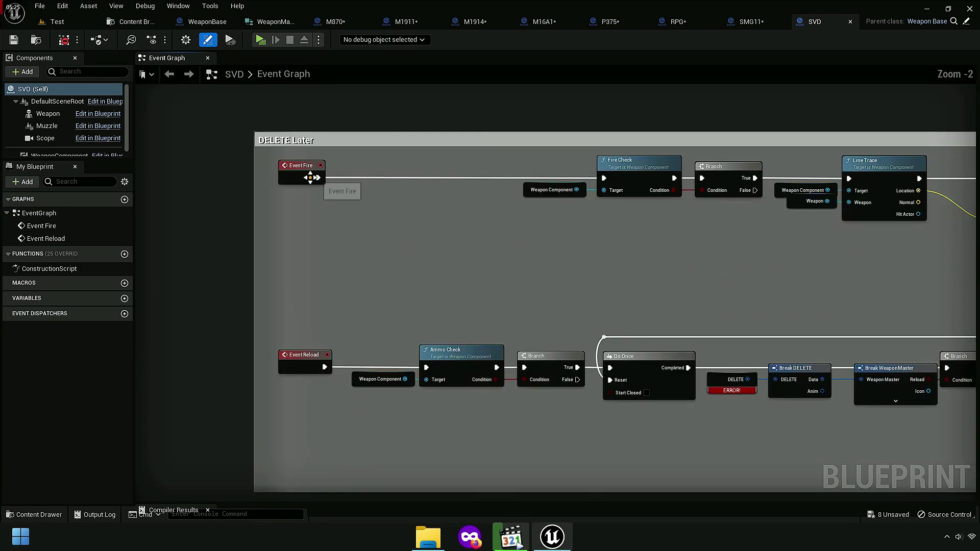
click(310, 177)
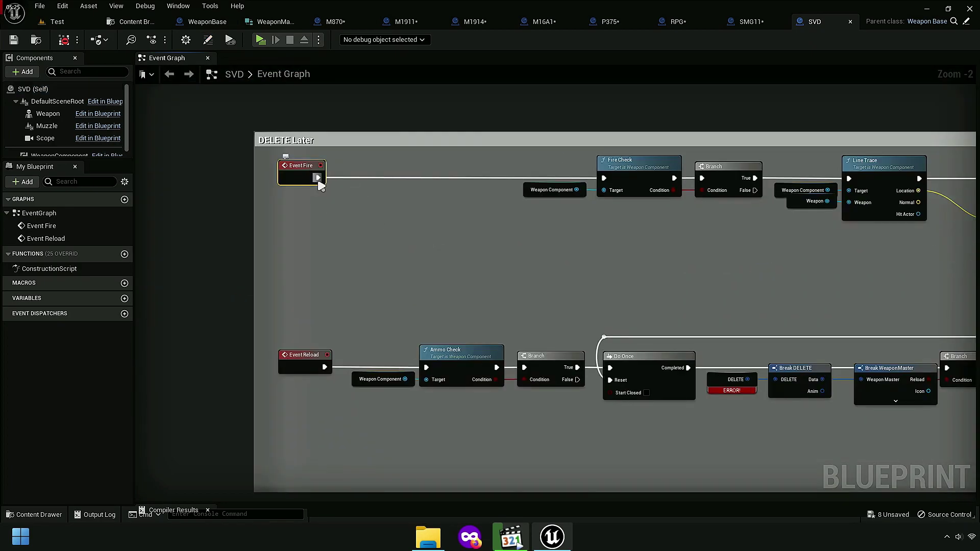
click(337, 142)
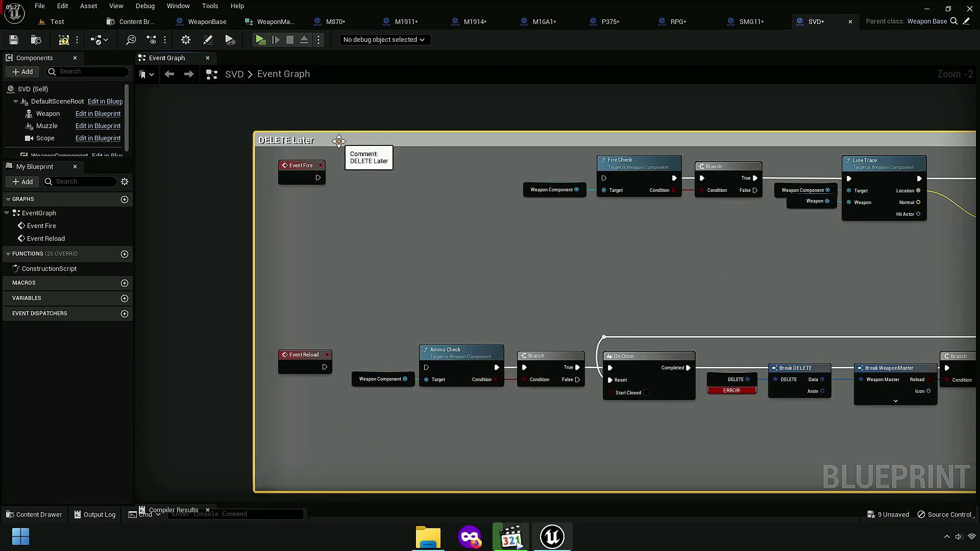
key(Delete)
double_click(48, 269)
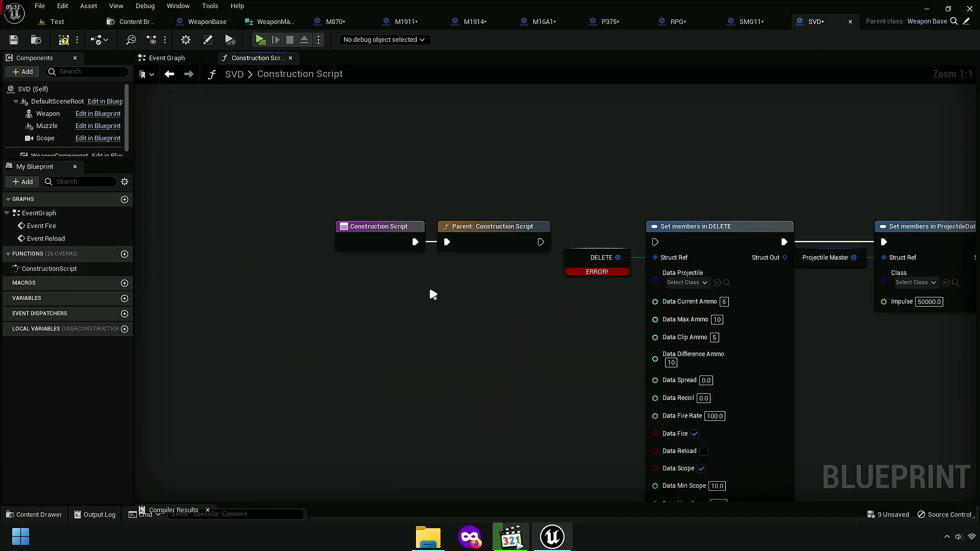
Step: Open the Val blueprint and disconnect Event Fire from the Fire Check node
click(131, 40)
click(366, 258)
click(420, 252)
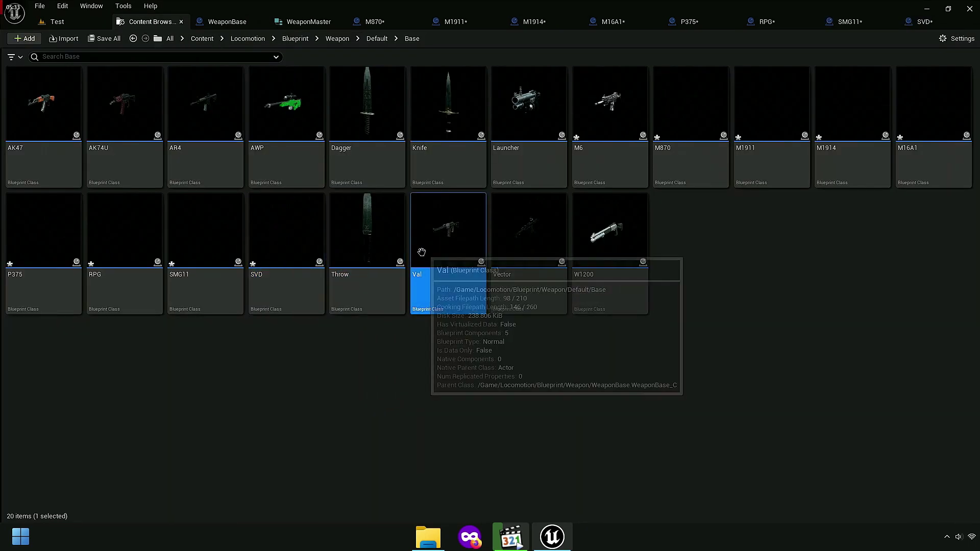
key(Return)
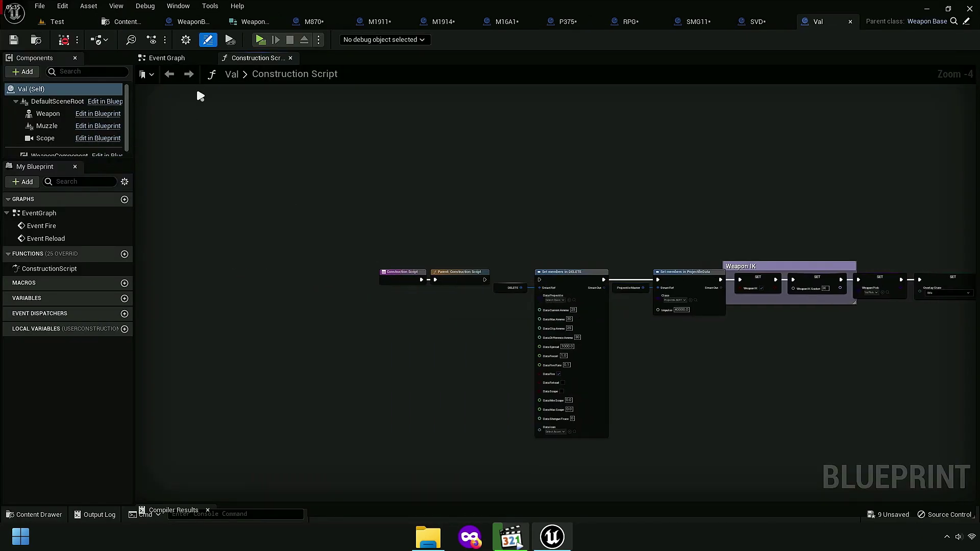
click(167, 58)
right_drag(255, 165, 467, 304)
scroll(467, 304, up, 5)
click(363, 286)
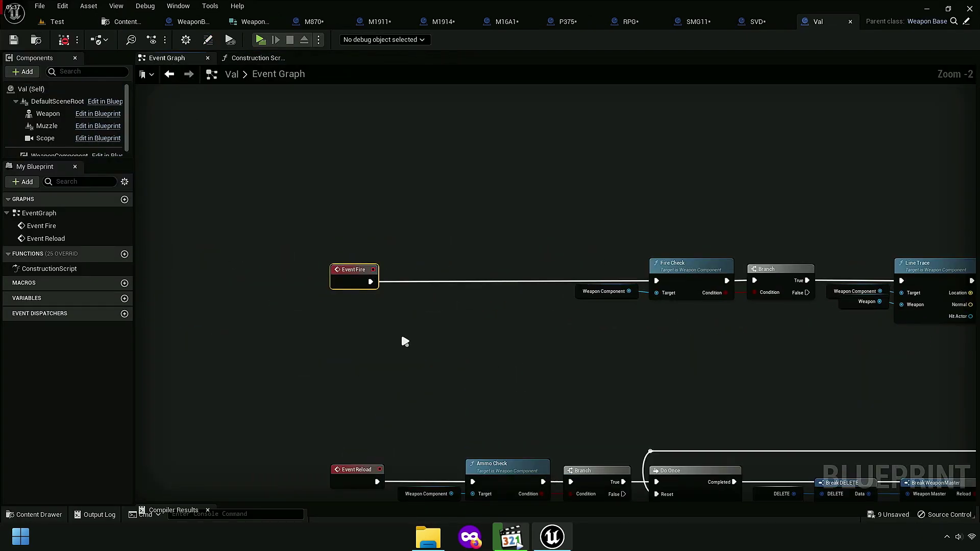
right_drag(405, 342, 382, 189)
alt+click(379, 190)
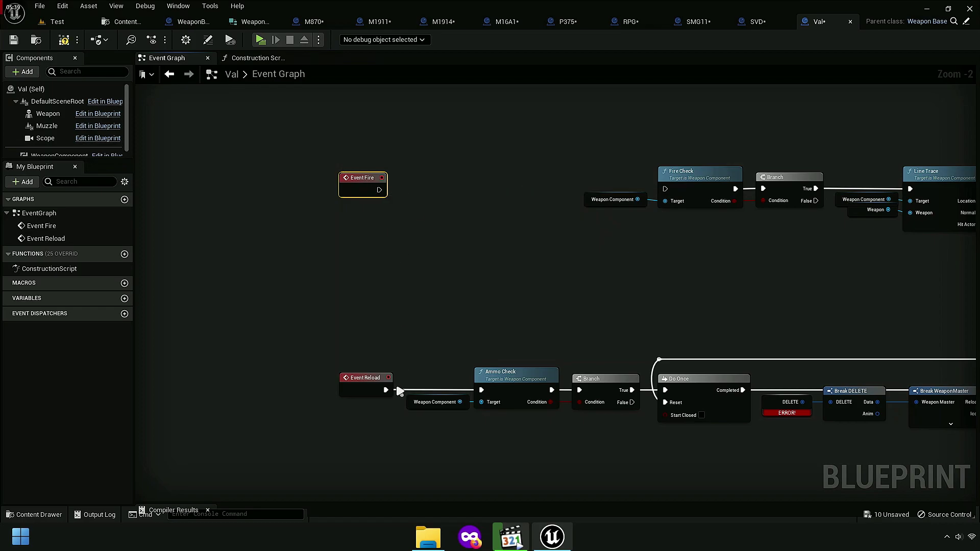
Step: Open the Vector blueprint's event graph and select its Event Reload node
click(133, 22)
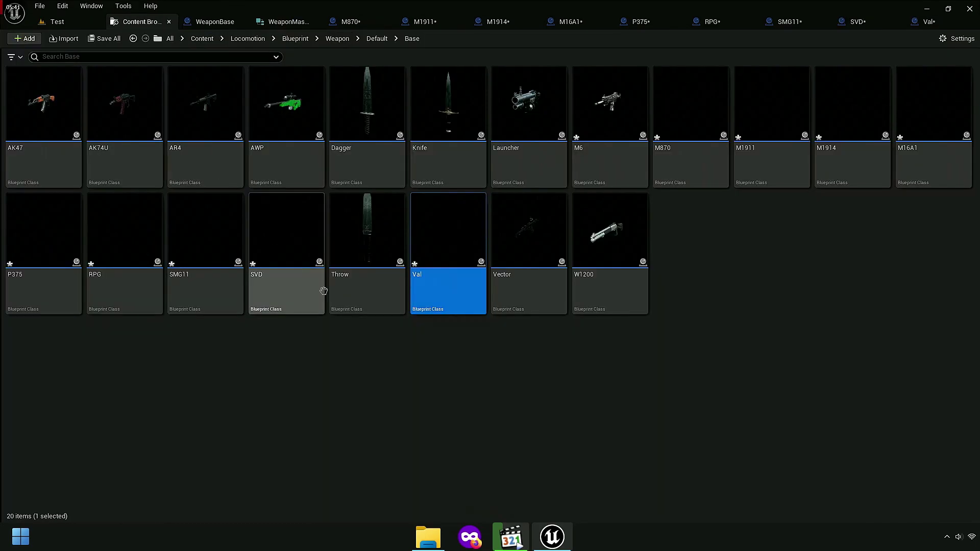
click(526, 251)
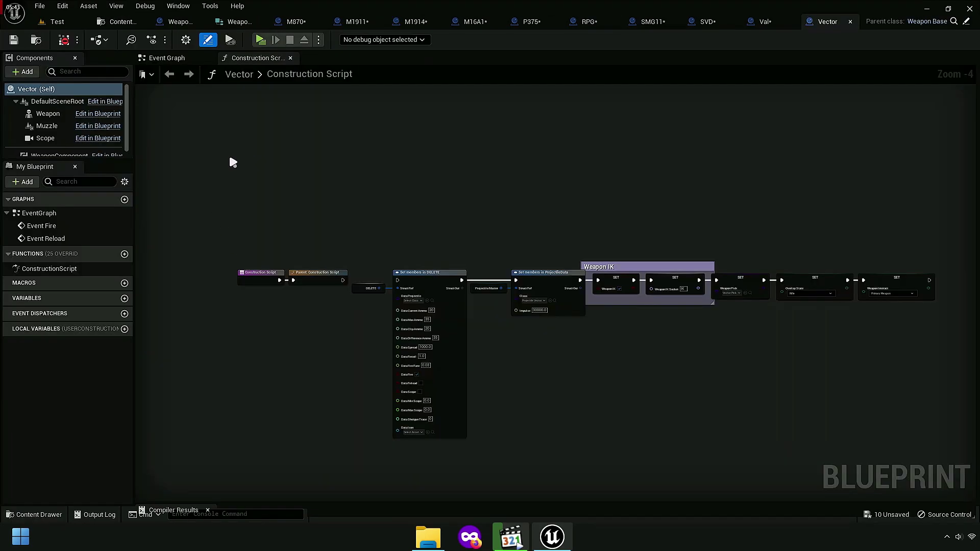
click(169, 58)
scroll(400, 317, down, 5)
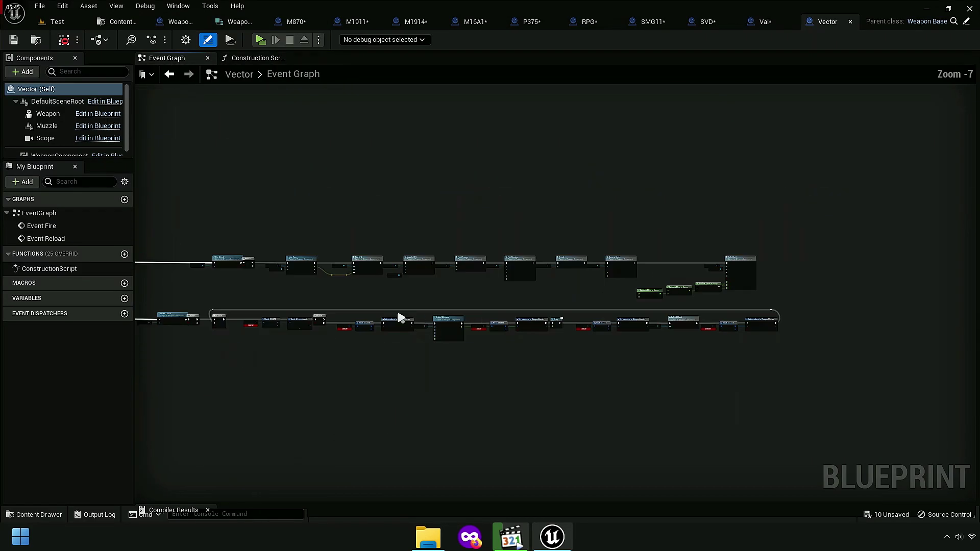
scroll(479, 271, up, 4)
click(455, 403)
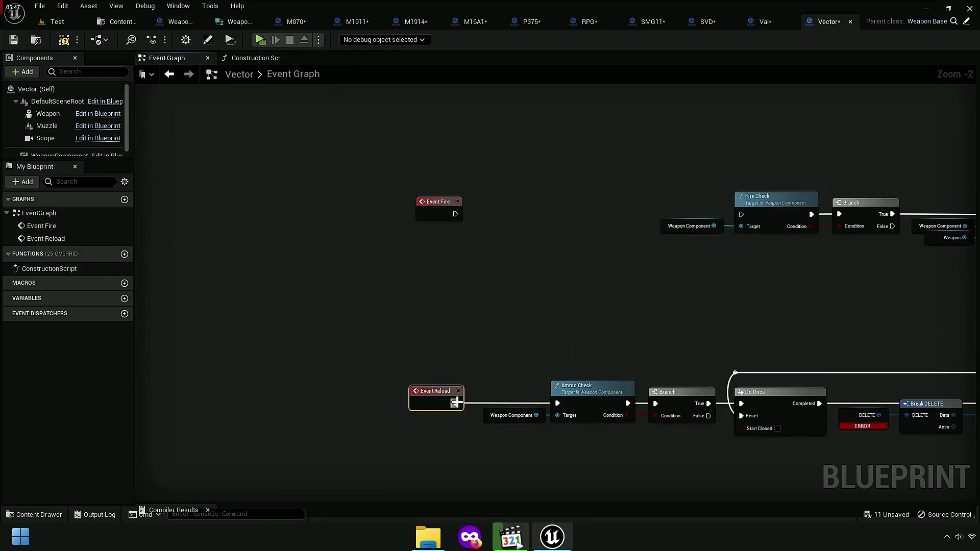
Step: In W1200, disconnect the parent construction call from Set members in DELETE, then return to the Test level
click(122, 21)
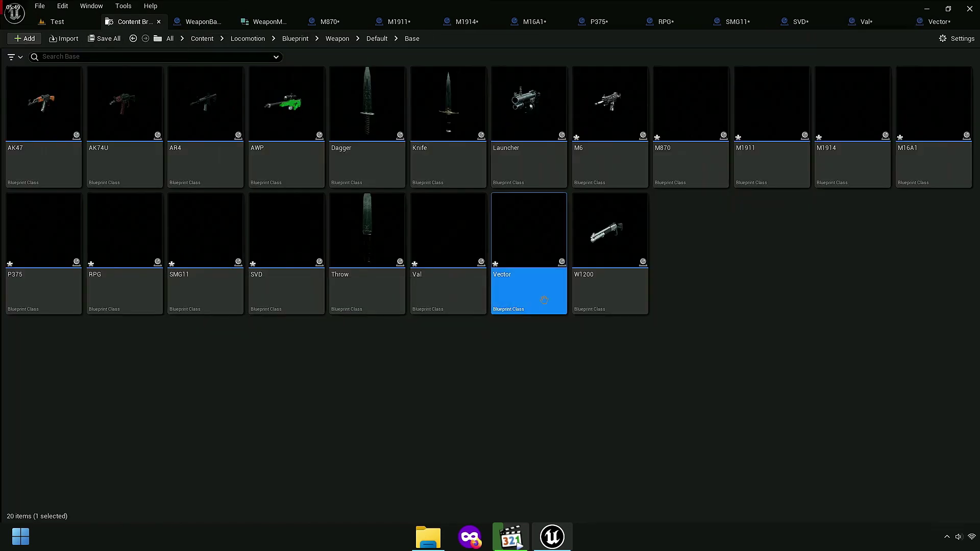
click(589, 256)
key(Return)
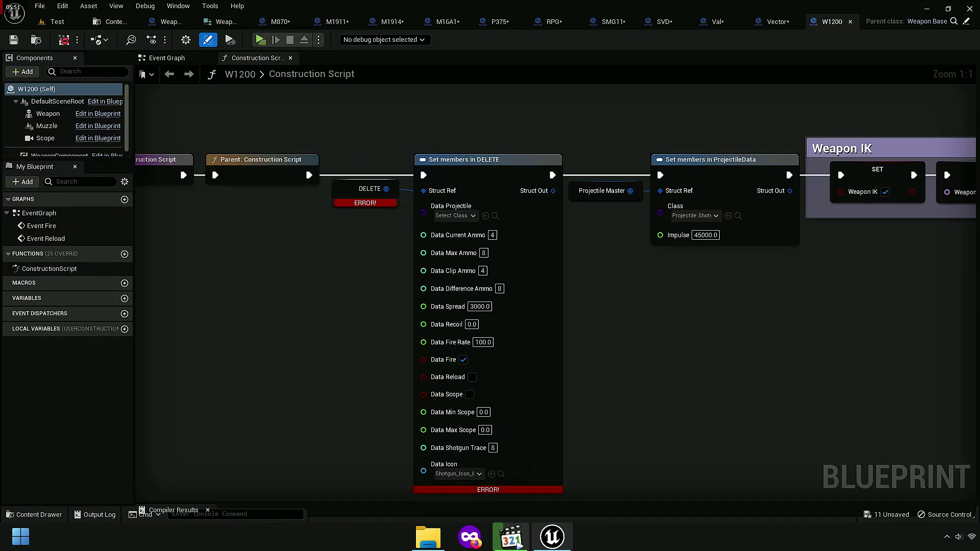
alt+click(495, 172)
click(167, 58)
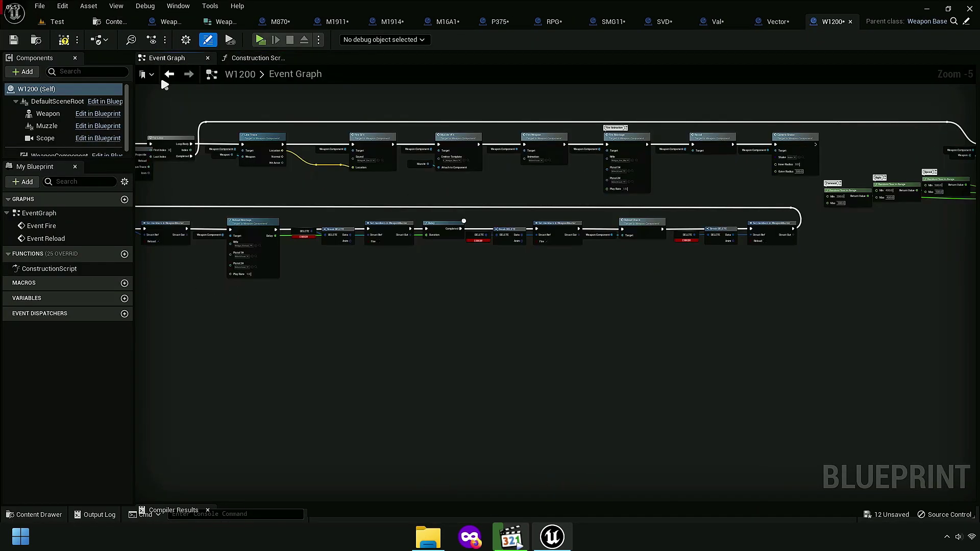
scroll(491, 214, down, 3)
scroll(492, 214, up, 4)
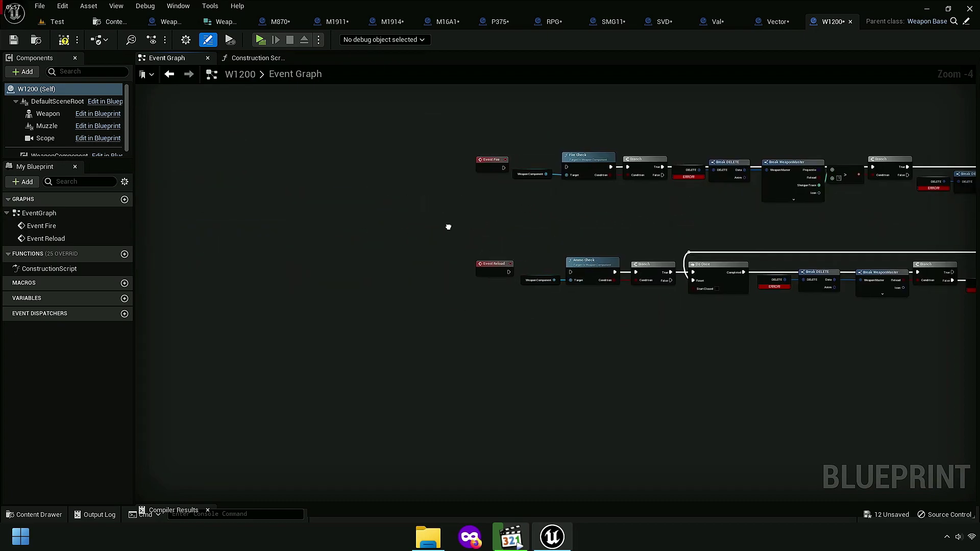
click(57, 21)
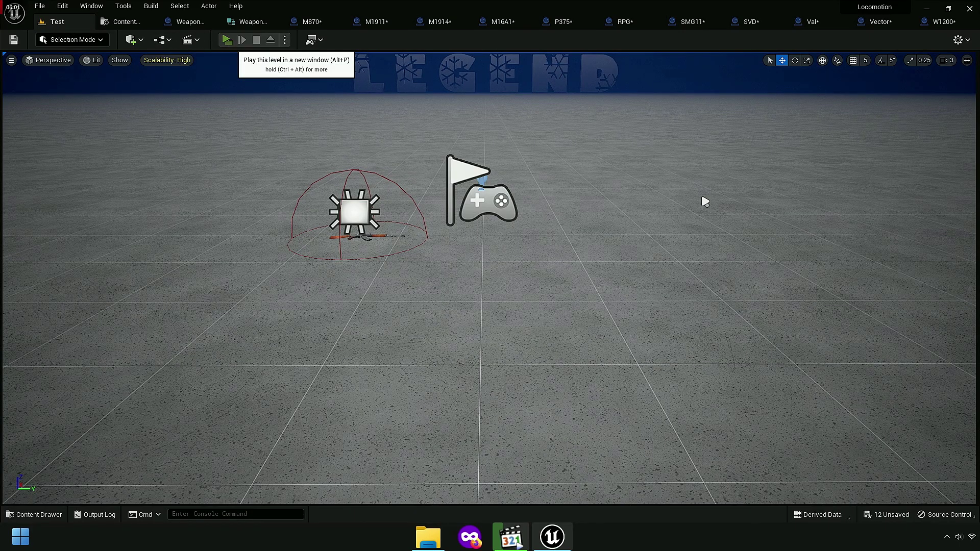
Step: Close the M870 blueprint, save M1911, and save all modified weapon blueprints
key(Escape)
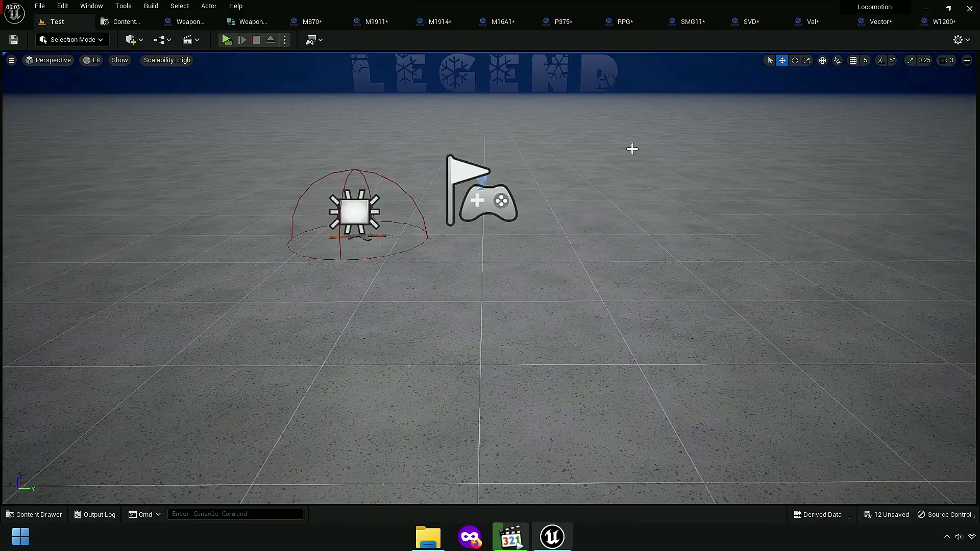
click(310, 23)
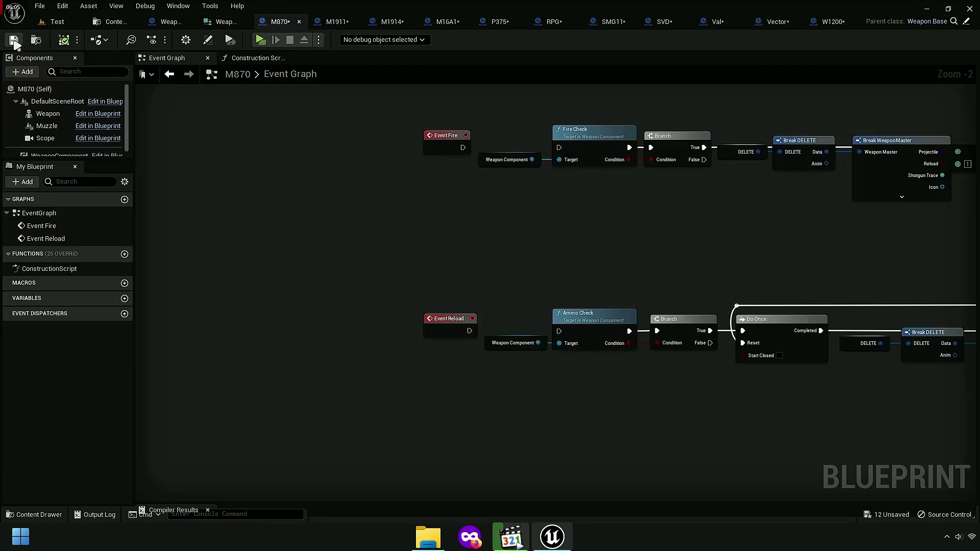
click(299, 22)
click(332, 22)
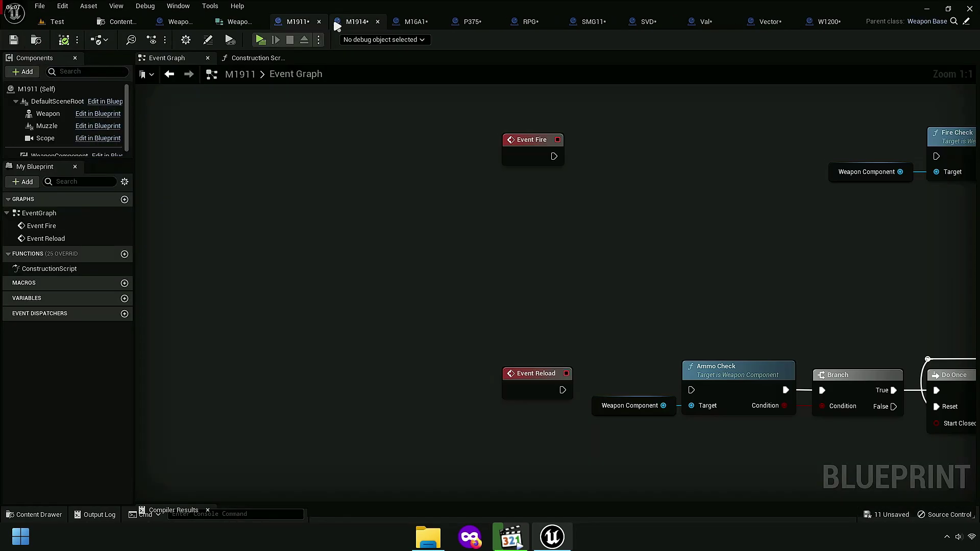
click(14, 39)
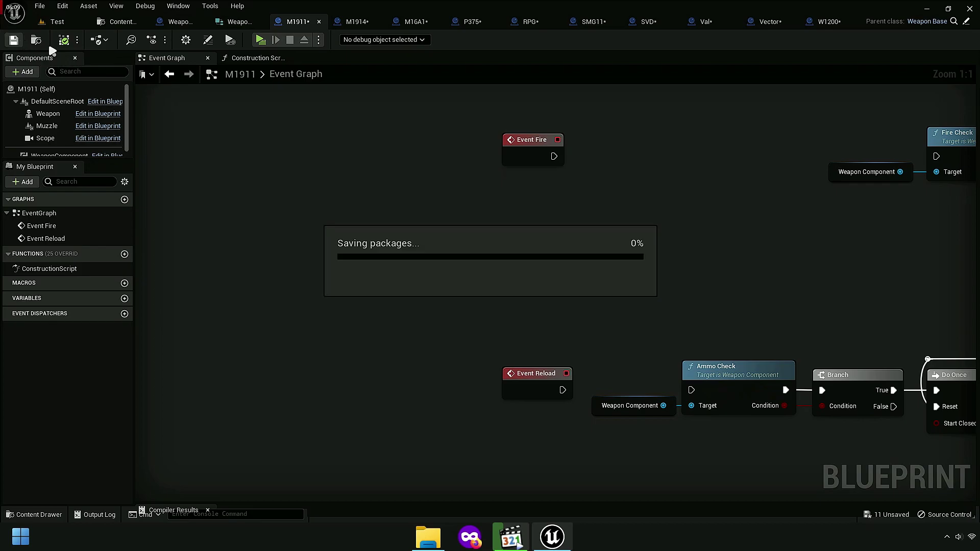
click(125, 22)
click(105, 39)
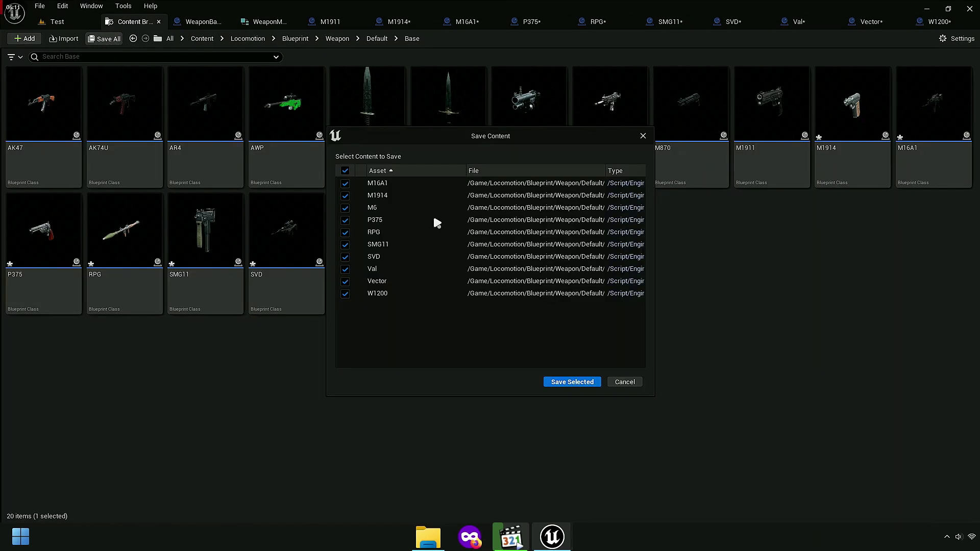
click(581, 384)
click(352, 21)
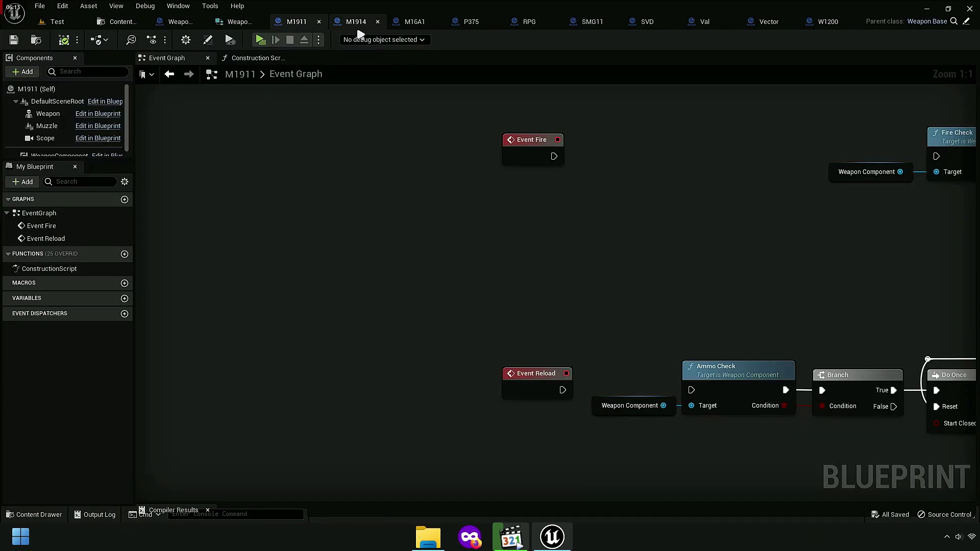
Step: Close the M1914, M16A1, P375, SMG11, RPG, SVD and W1200 editors, returning to the Content Browser
click(384, 22)
click(414, 22)
drag(434, 23, 455, 26)
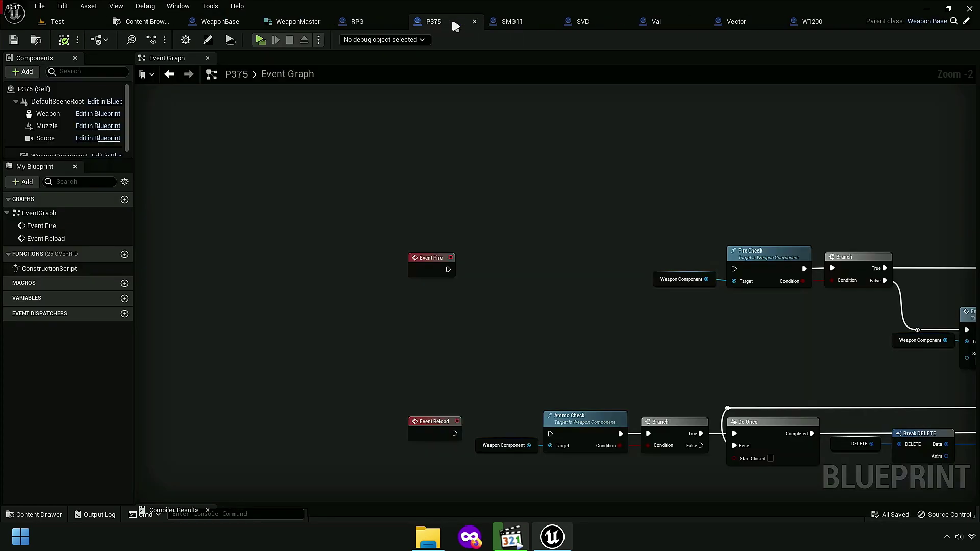
click(476, 22)
click(517, 22)
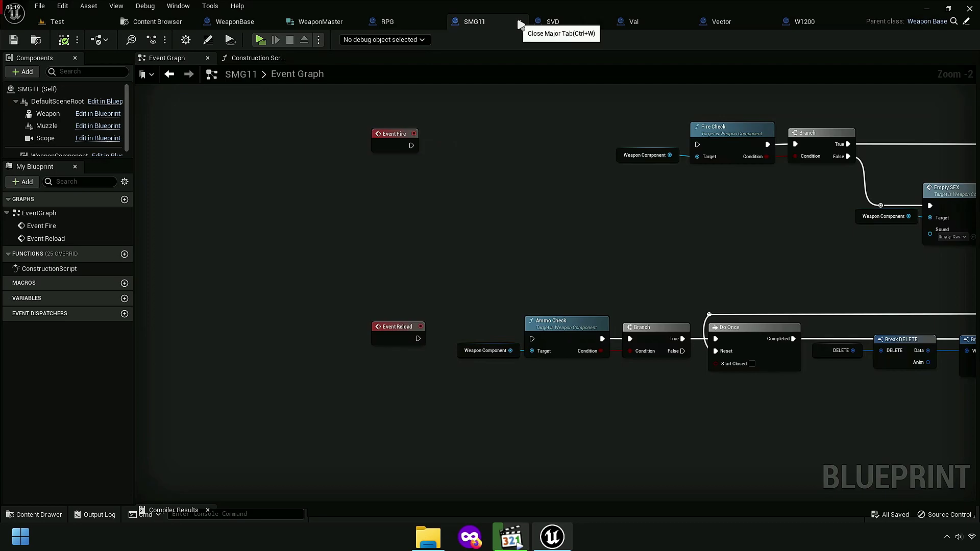
click(519, 22)
click(483, 22)
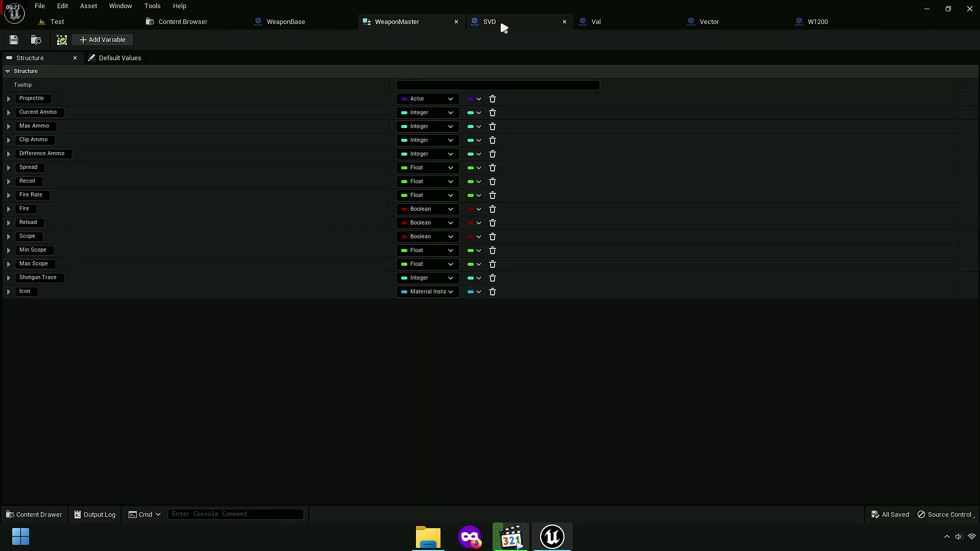
click(566, 23)
click(564, 22)
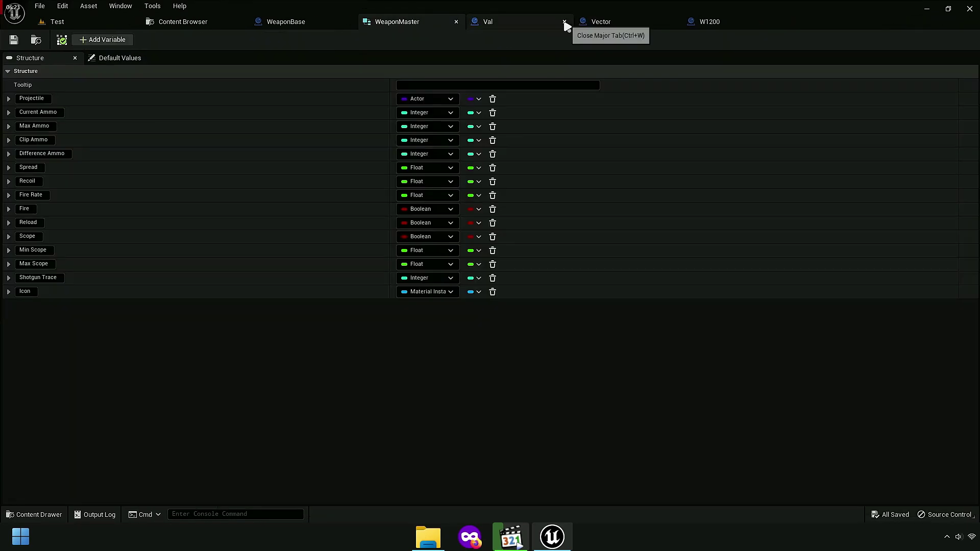
click(564, 21)
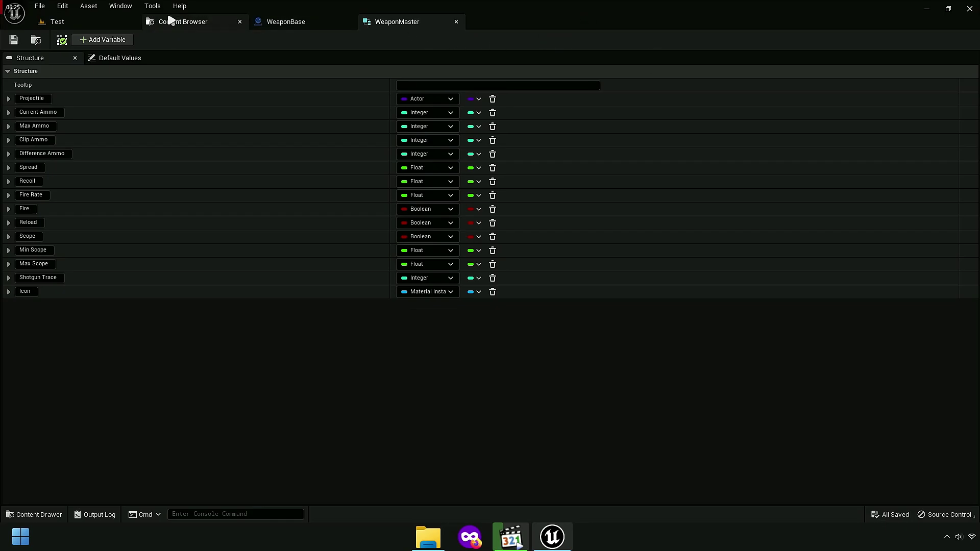
click(174, 21)
click(117, 40)
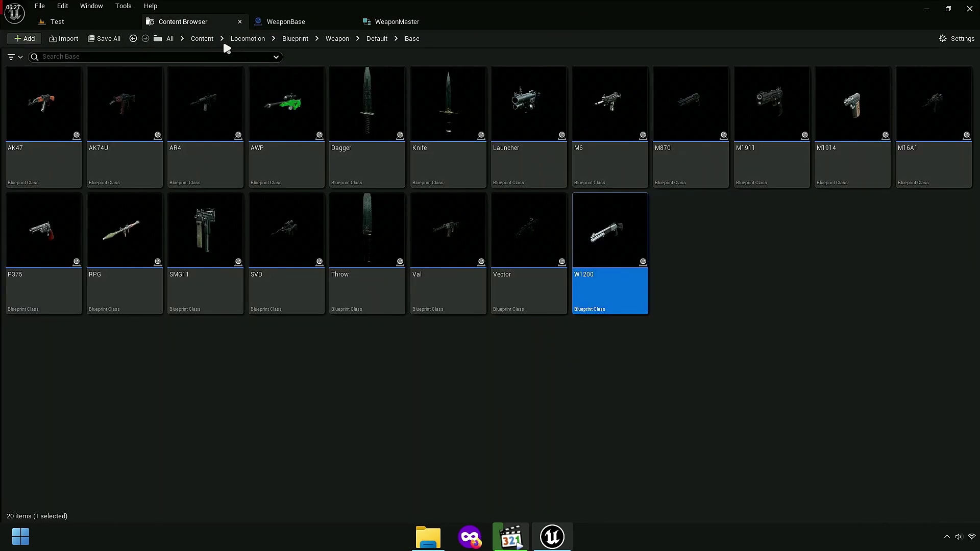
Step: Fix up redirectors in the Locomotion folder, then go back to the weapon blueprints folder
click(202, 39)
right_click(67, 109)
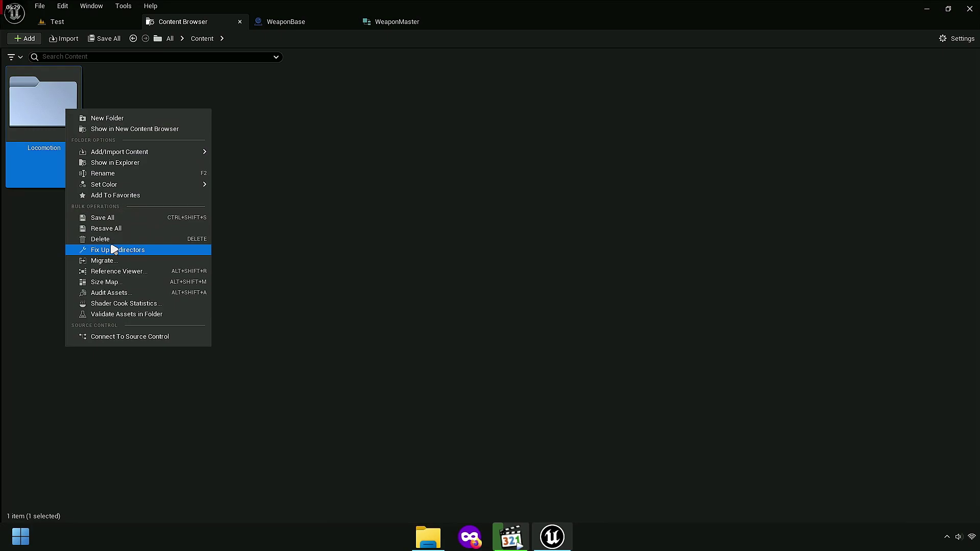
click(141, 65)
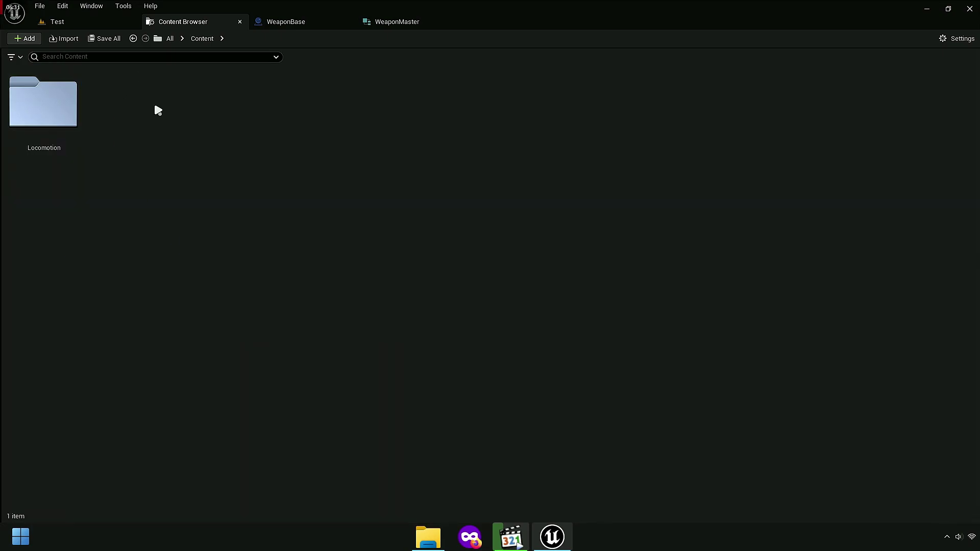
key(alt+Left)
Step: Dismiss the crash report, search for 'weaponmaster' and reveal the structure in its folder
click(392, 22)
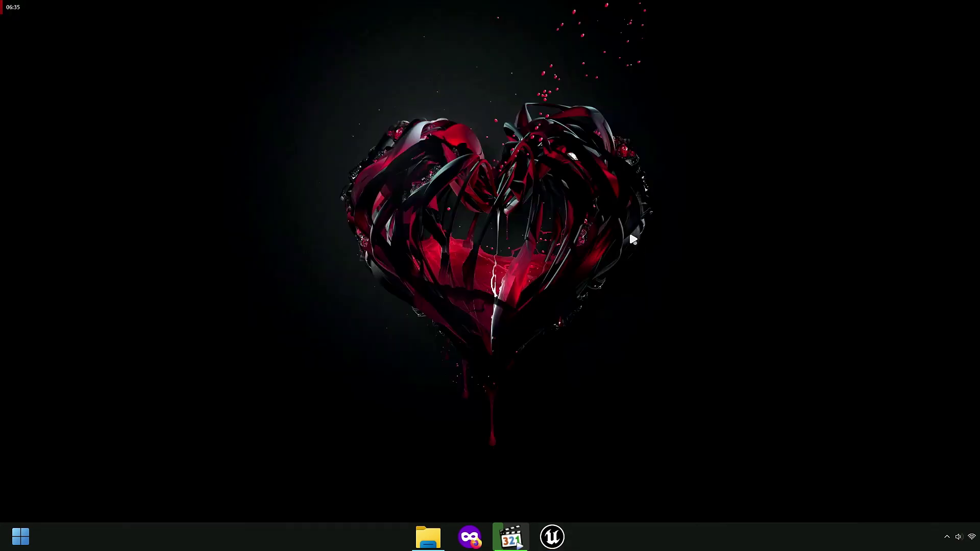
click(374, 404)
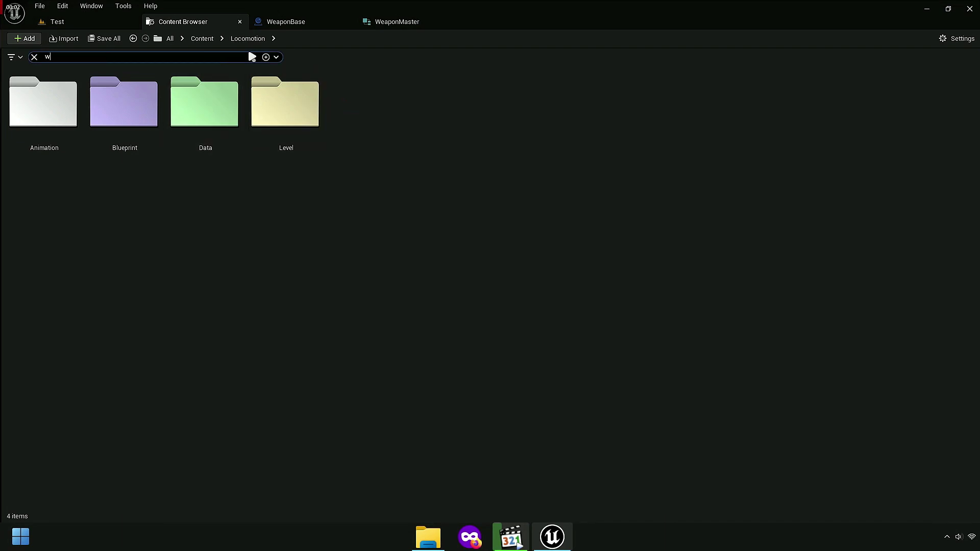
text(eaponmas)
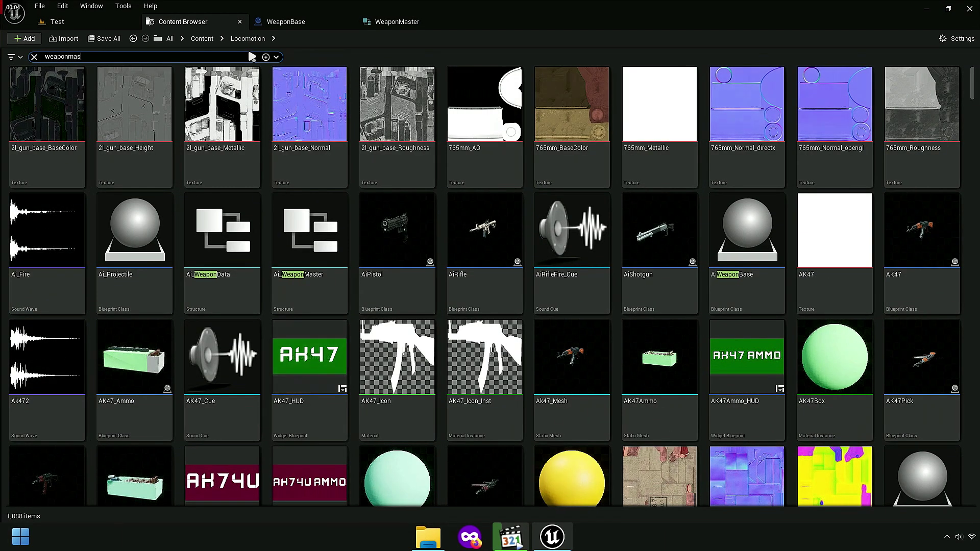
text(ter)
click(431, 113)
right_click(431, 109)
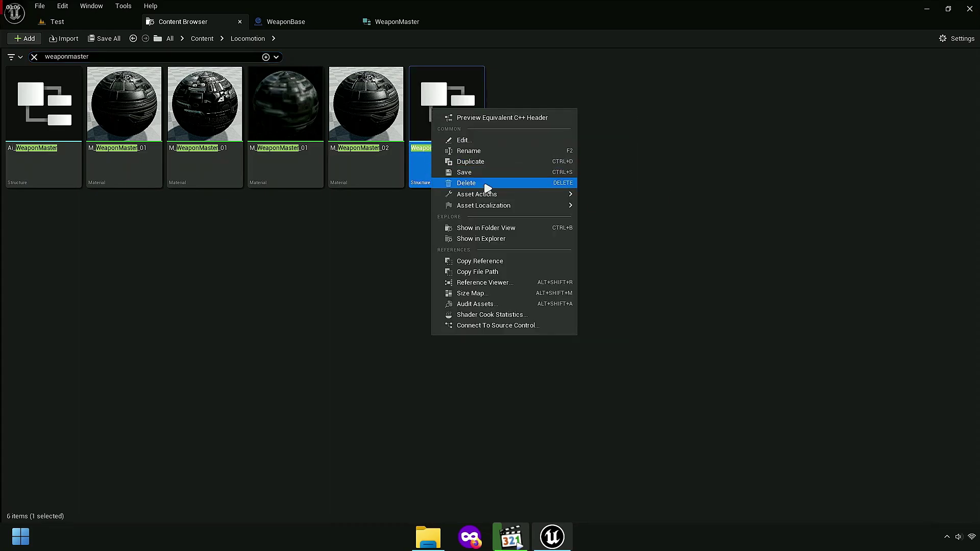
click(491, 232)
click(276, 258)
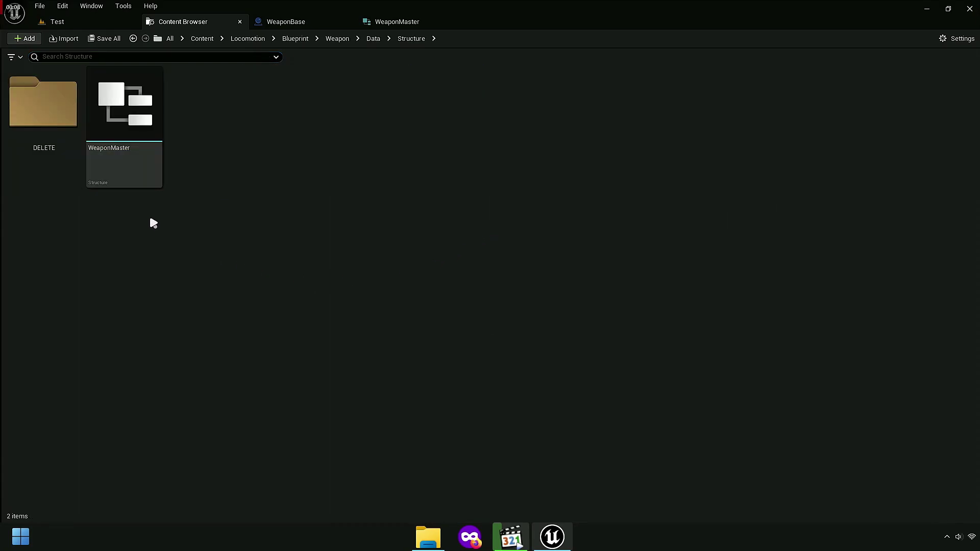
Step: Rename the WeaponMaster structure to WeaponMaster2, save it, and close its editor
click(55, 168)
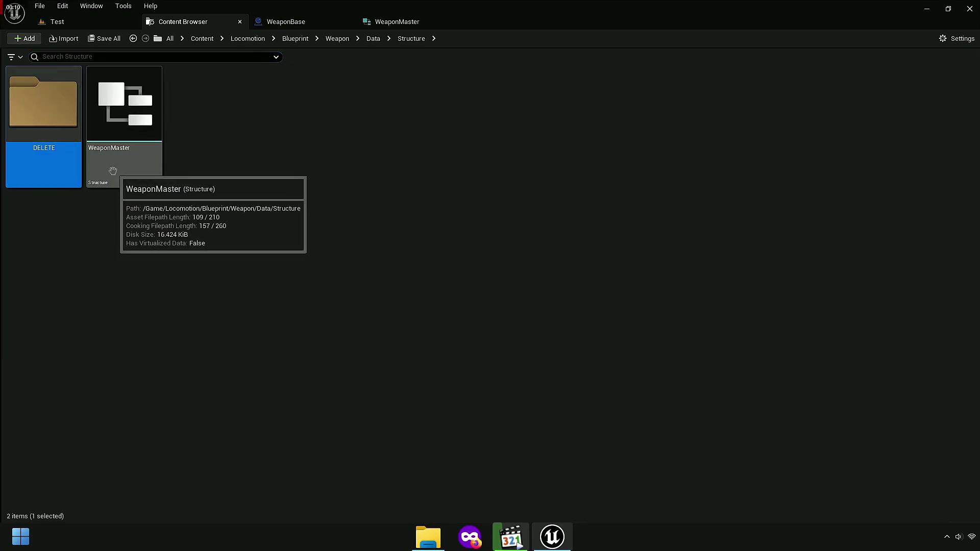
click(134, 168)
key(F2)
text(2)
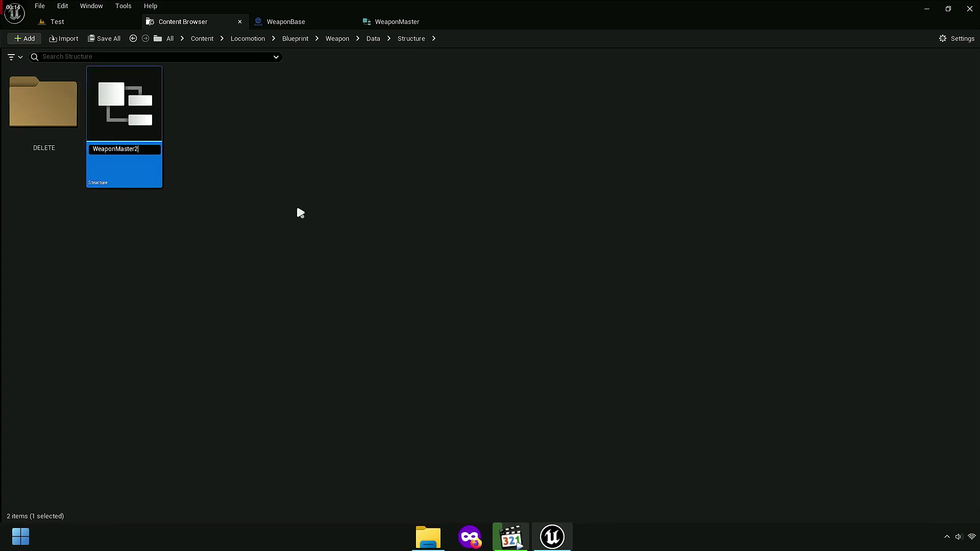
key(ctrl+shift+s)
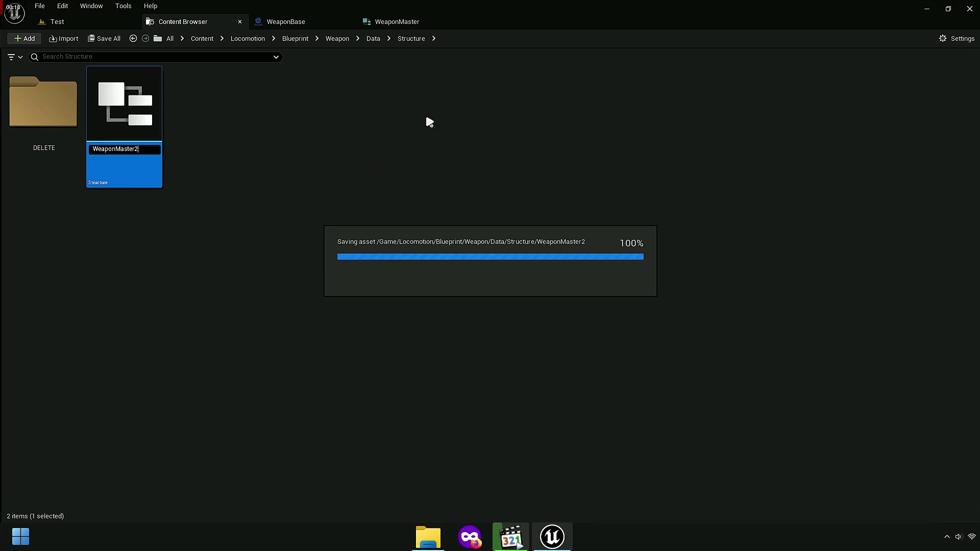
click(456, 21)
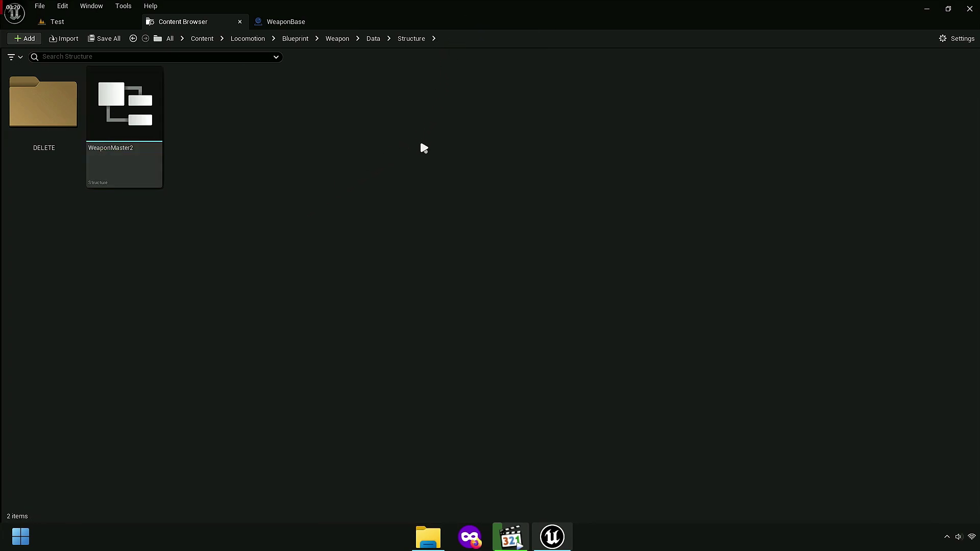
Step: Open the DELETE folder and inspect the DELETE structure's members before closing it
click(42, 182)
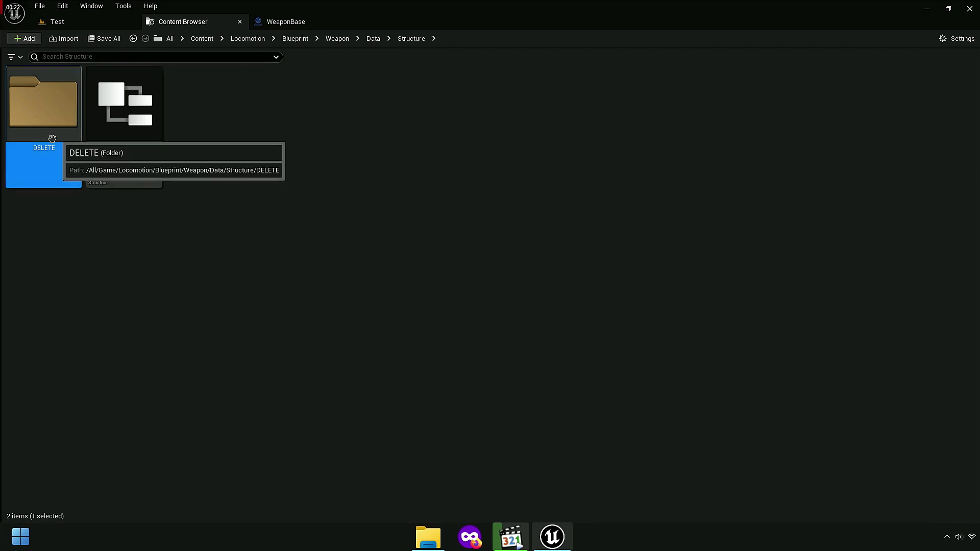
double_click(42, 182)
click(42, 181)
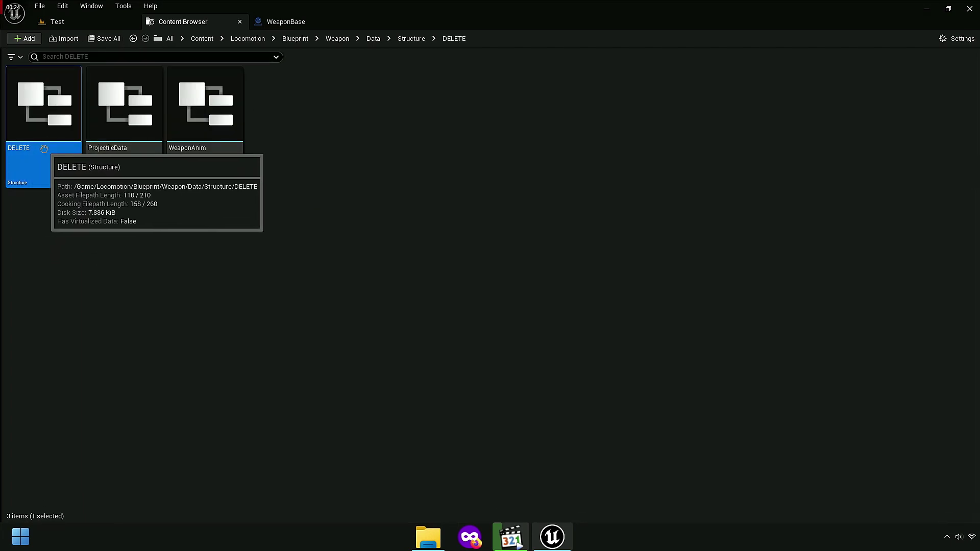
double_click(41, 182)
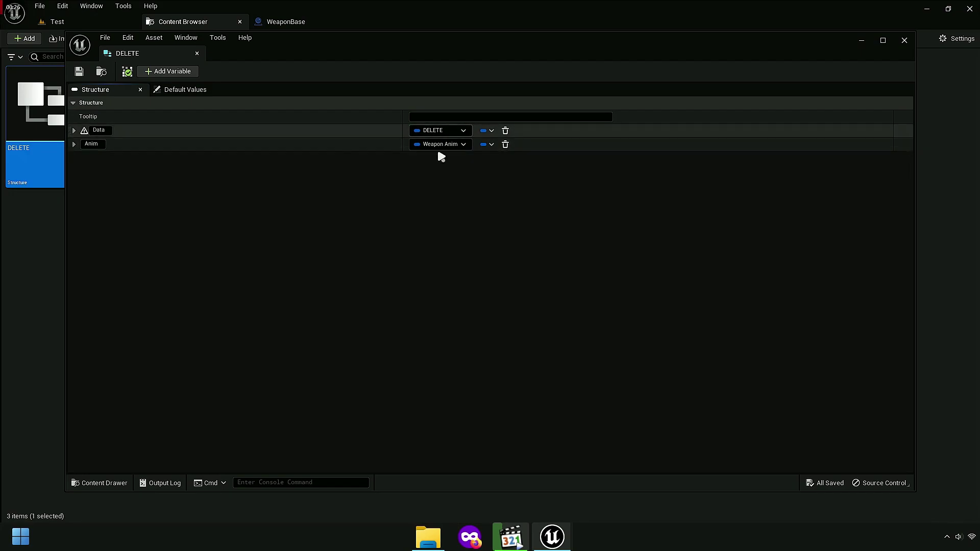
click(904, 40)
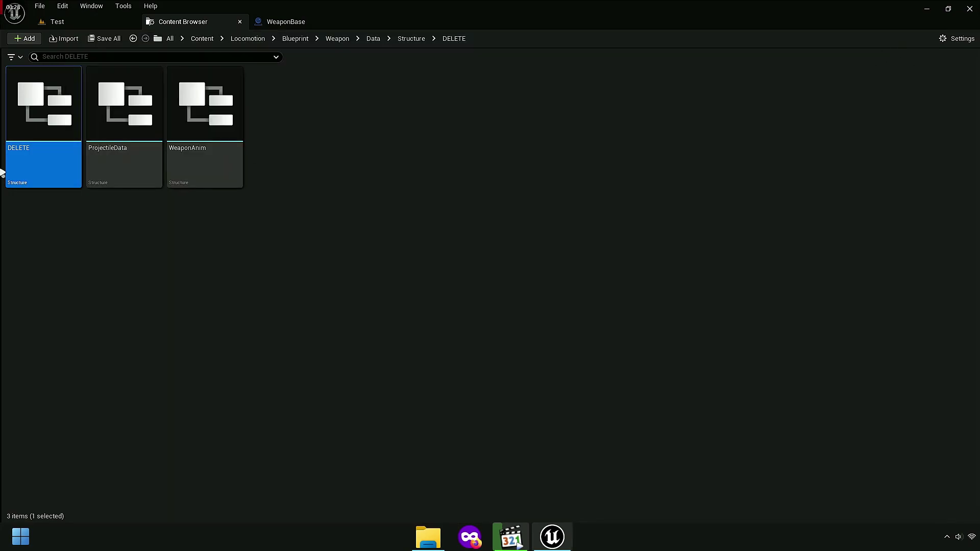
Step: Choose Delete on the DELETE structure and review its referencing assets, selecting WeaponBase
right_click(33, 128)
click(78, 200)
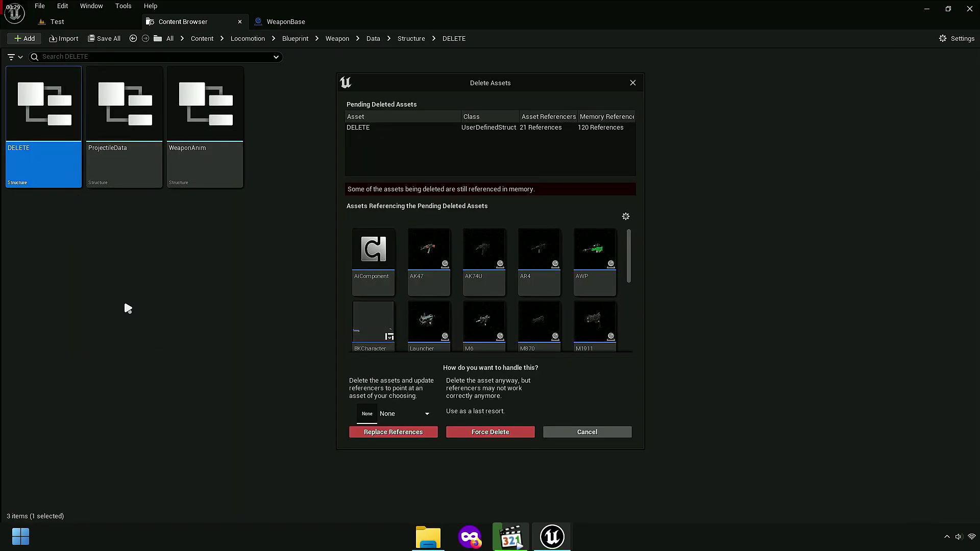
drag(629, 245, 632, 322)
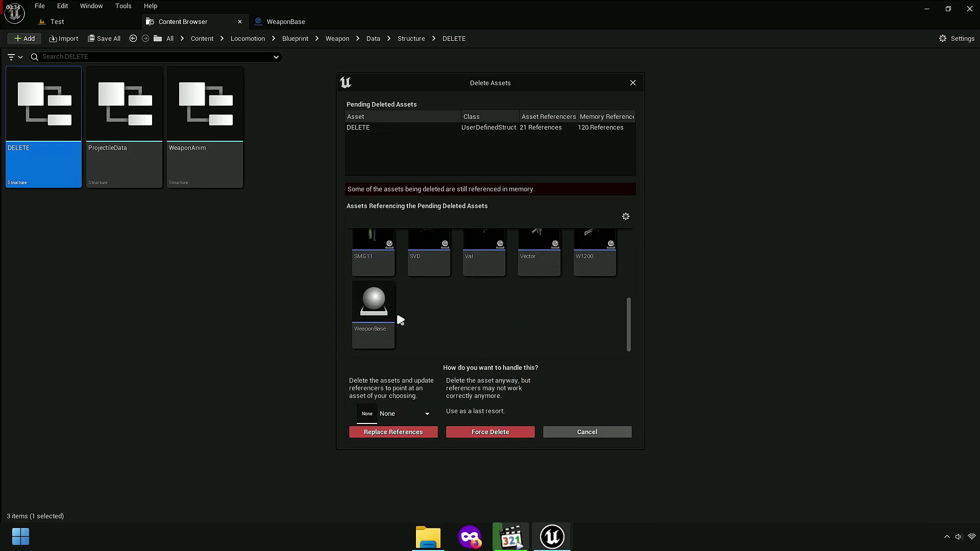
mouse_move(383, 318)
drag(629, 325, 629, 253)
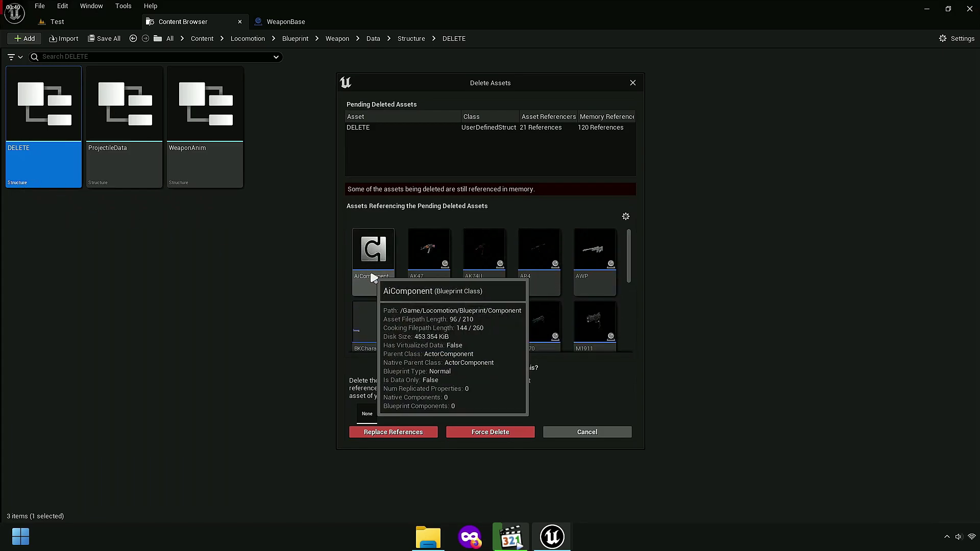
scroll(378, 285, down, 1)
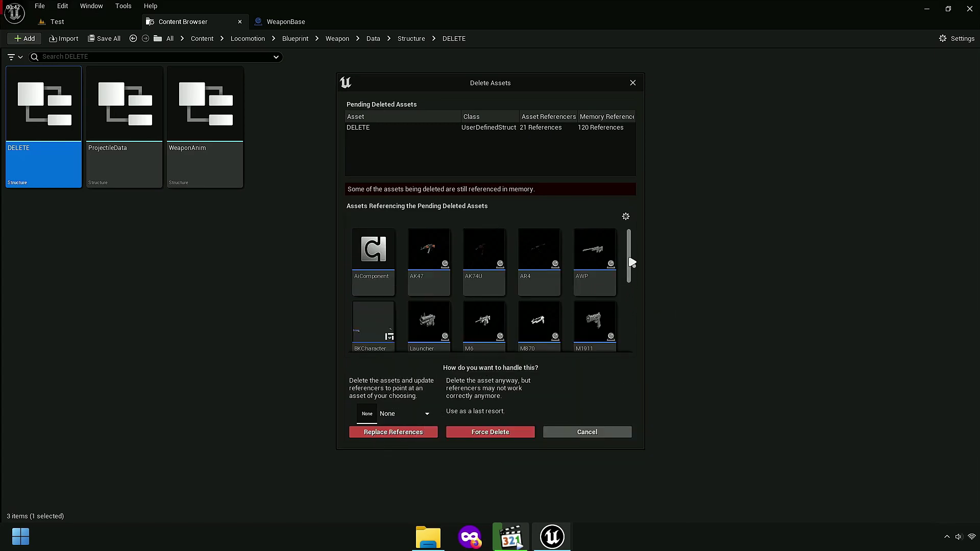
drag(628, 291, 629, 347)
click(375, 328)
Step: Open WeaponBase from the reference list, widen the My Blueprint panel and toggle the System category
double_click(375, 328)
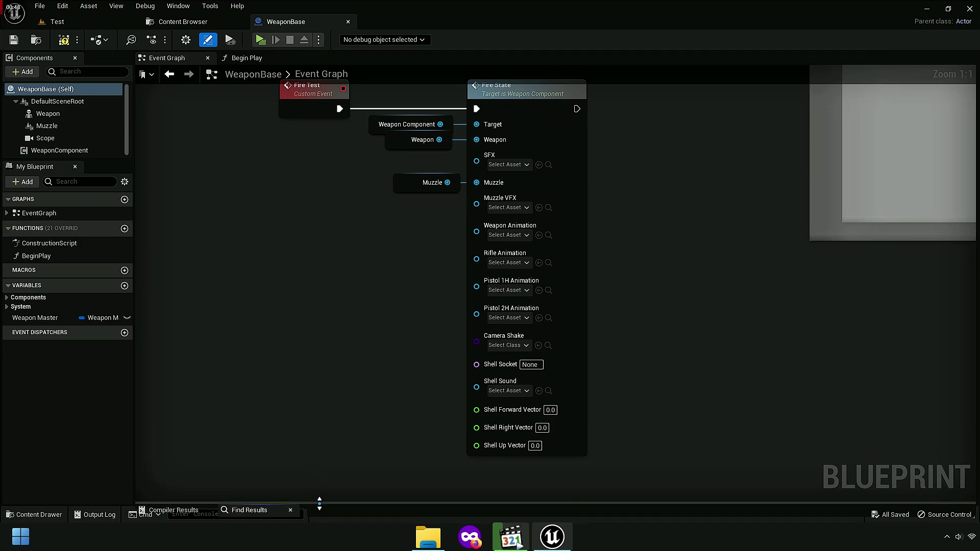
drag(135, 316, 199, 309)
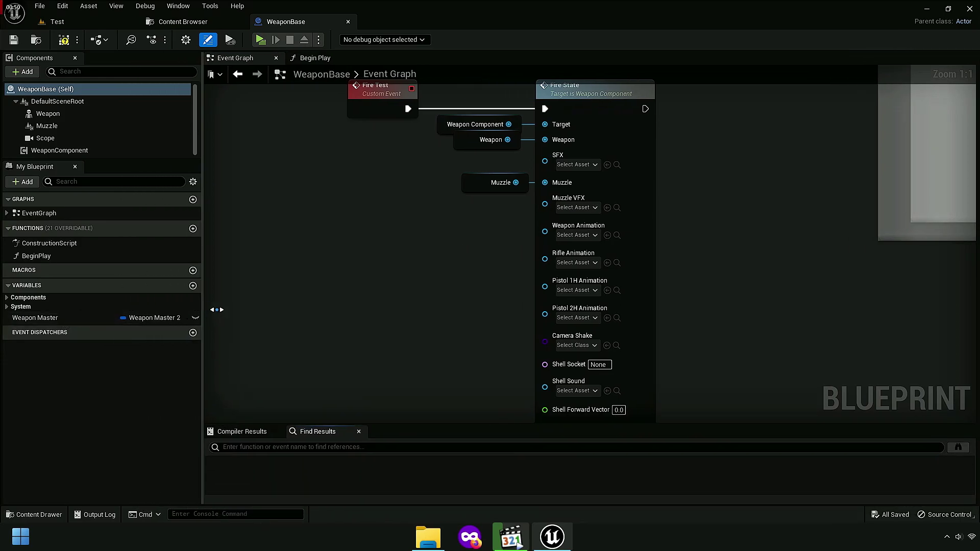
click(7, 306)
click(7, 306)
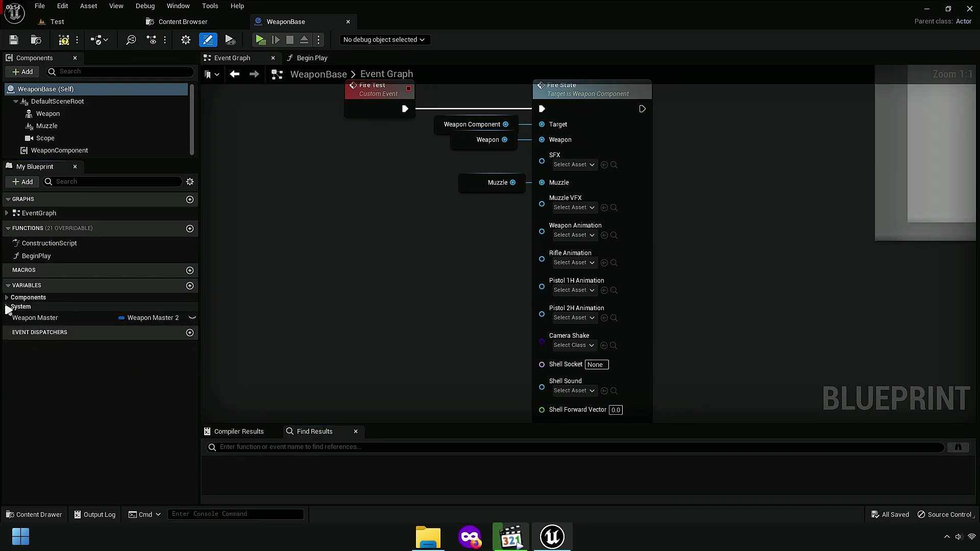
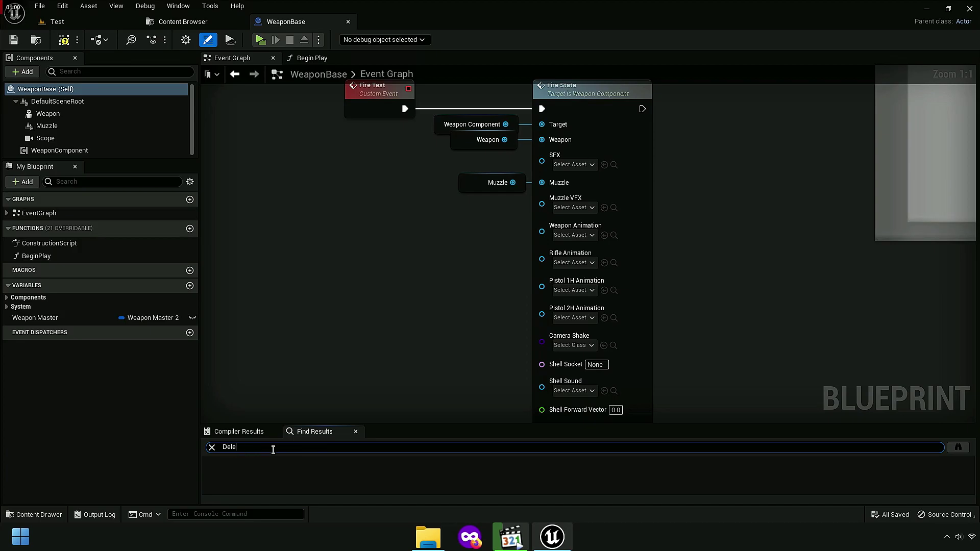
Step: Search the WeaponBase graph for 'Delete' and step through the first Break DELETE results
key(Return)
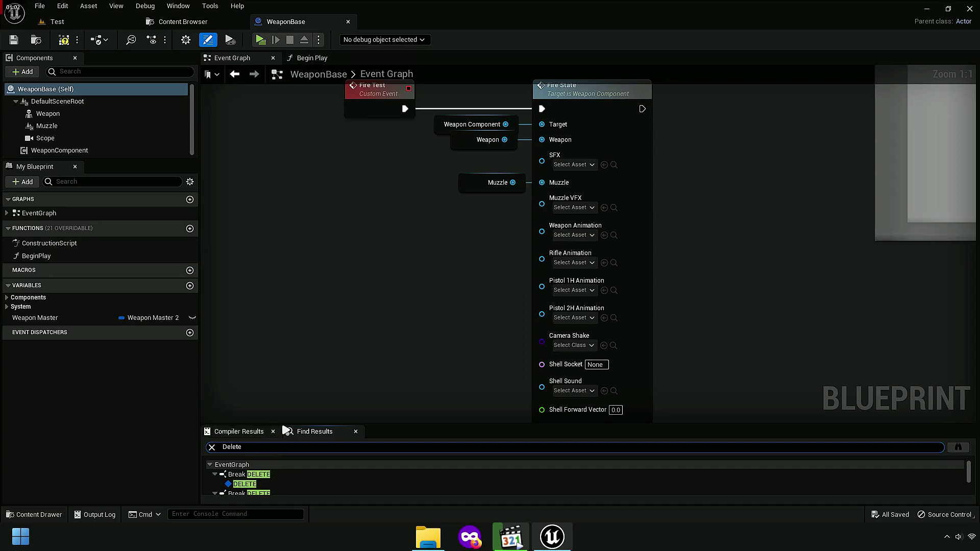
drag(285, 425, 286, 340)
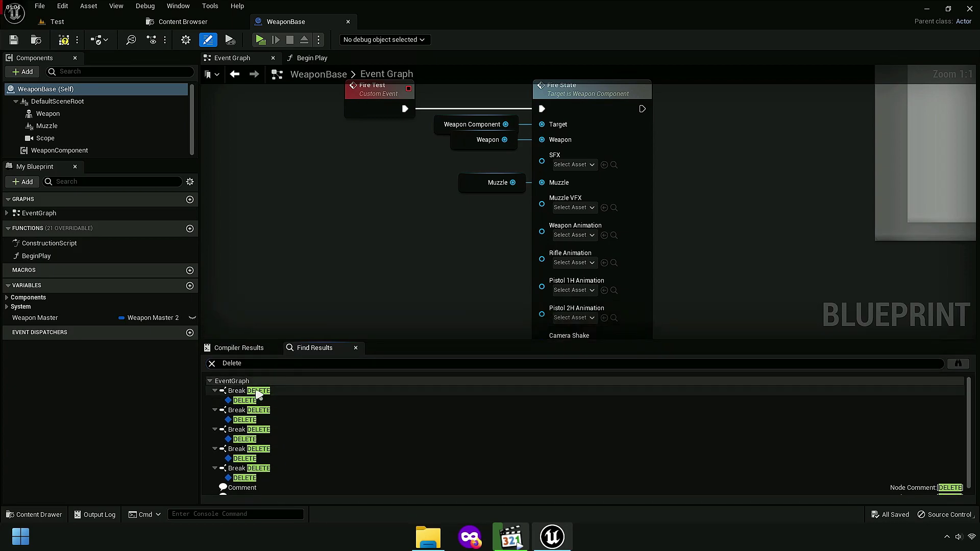
click(258, 393)
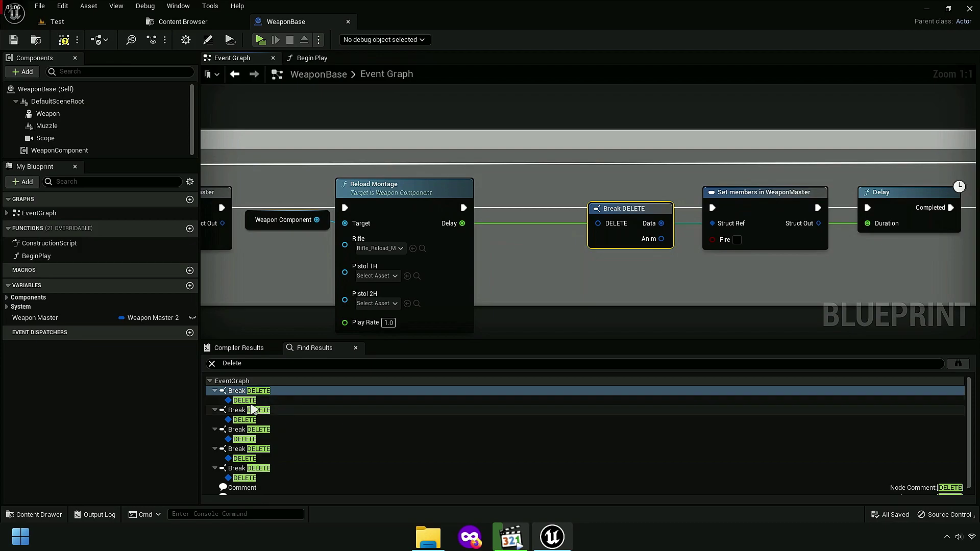
click(254, 410)
click(255, 429)
click(257, 448)
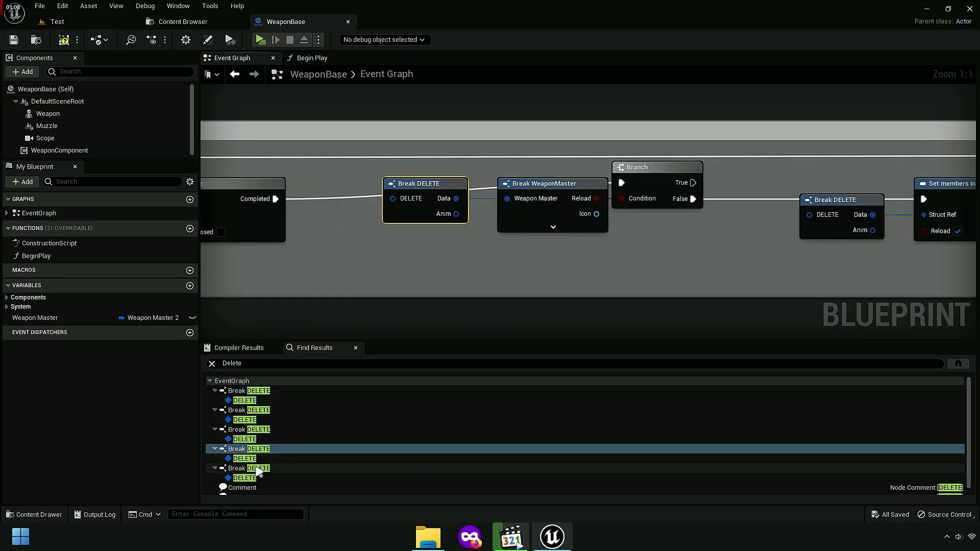
Step: Visit the remaining Break DELETE results, then collapse the results panel
click(257, 468)
click(247, 458)
scroll(248, 461, down, 1)
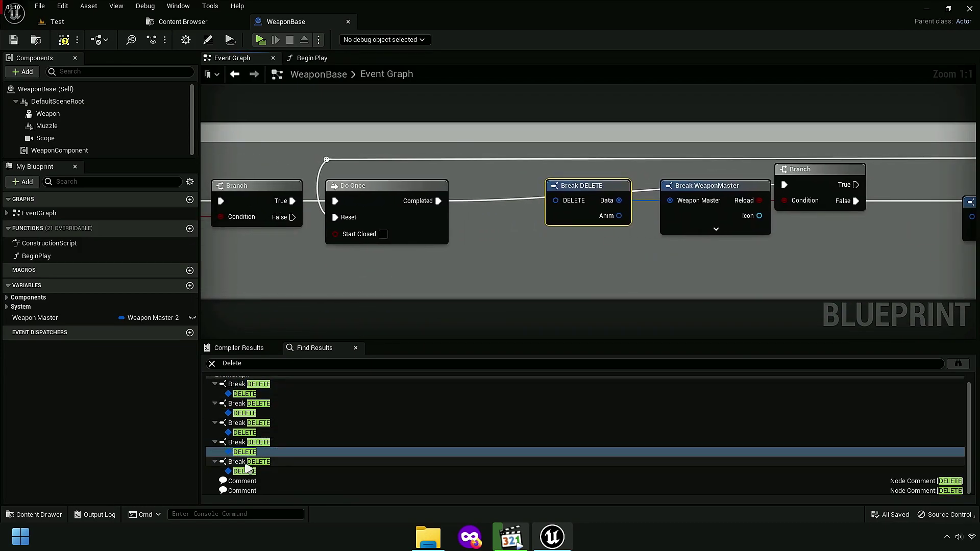
click(246, 470)
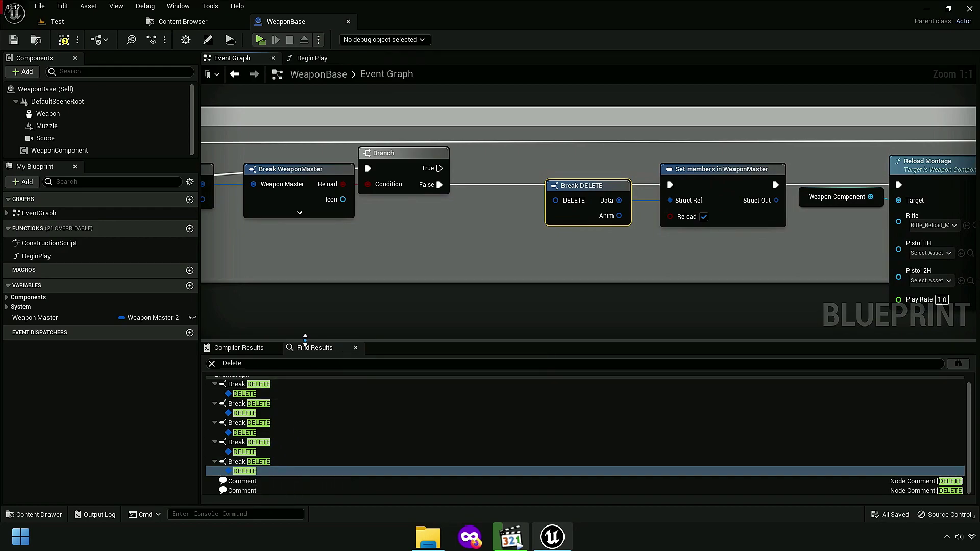
drag(305, 336, 309, 496)
scroll(531, 396, down, 7)
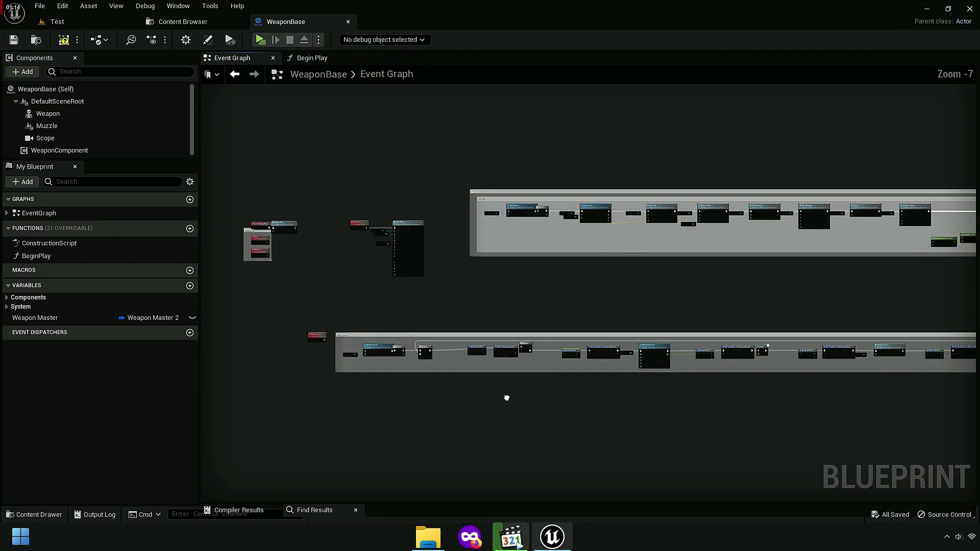
Step: Select the lower comment group and delete it along with its nodes
right_drag(506, 398, 449, 399)
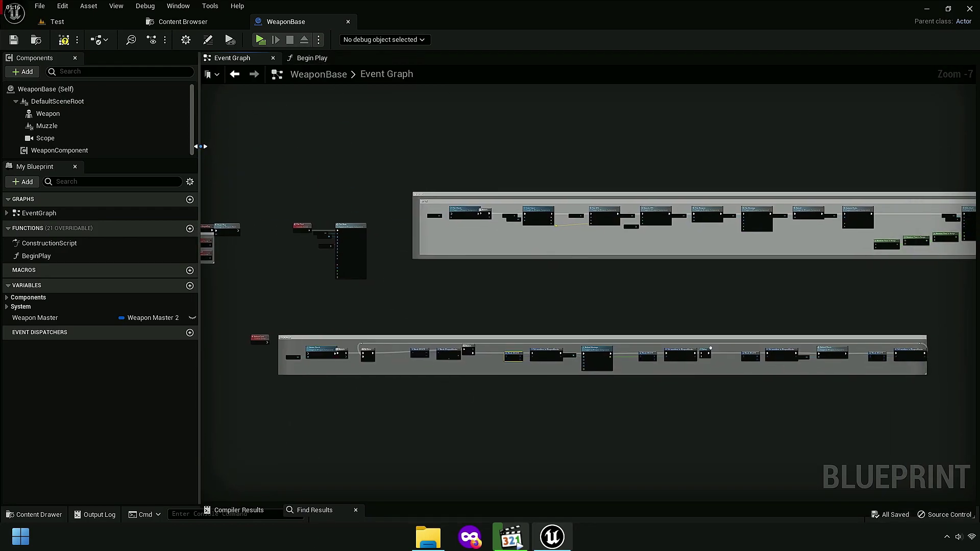
drag(200, 146, 98, 146)
right_drag(489, 282, 282, 330)
drag(208, 318, 869, 414)
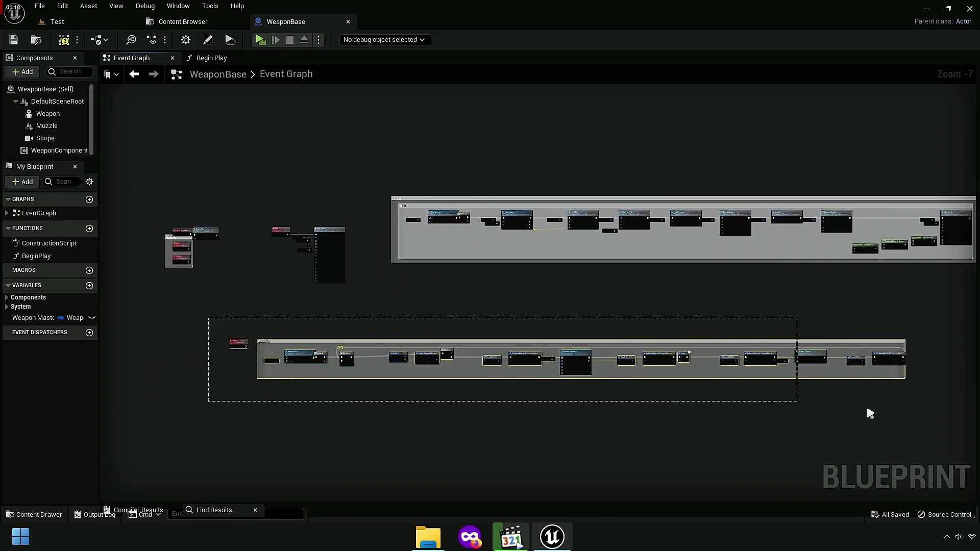
right_drag(681, 393, 590, 393)
scroll(540, 350, up, 3)
mouse_move(184, 301)
right_down()
mouse_move(391, 313)
mouse_move(195, 293)
mouse_move(396, 277)
right_up()
scroll(400, 334, down, 1)
scroll(279, 309, down, 1)
scroll(376, 265, up, 3)
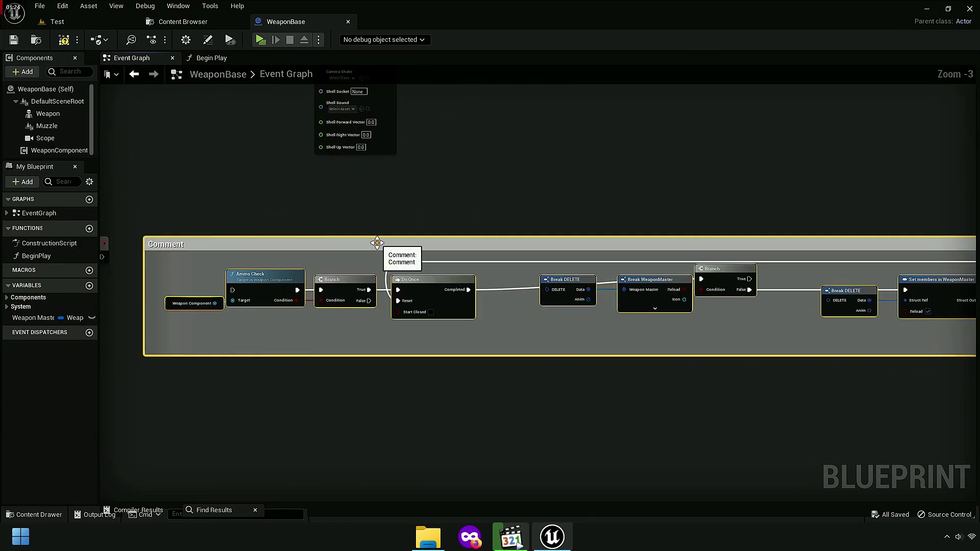
right_click(378, 244)
click(416, 263)
Step: Select the upper comment group and delete it with its nodes
right_click(423, 142)
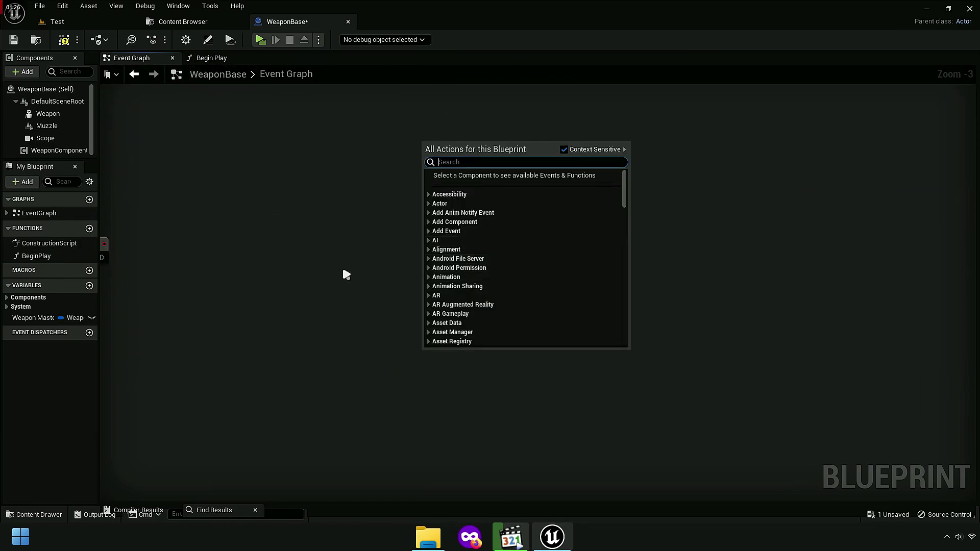
scroll(277, 404, down, 4)
drag(198, 248, 829, 376)
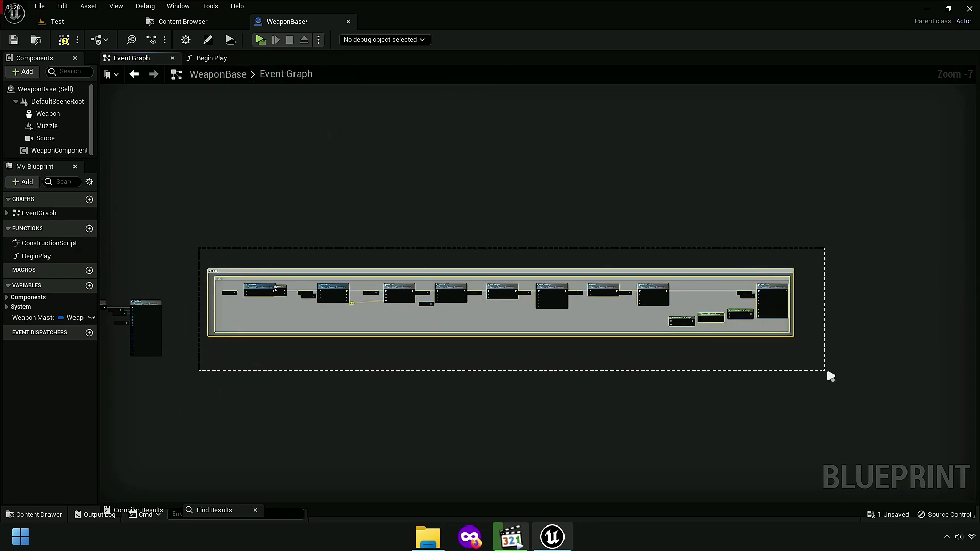
right_drag(829, 376, 711, 337)
key(Delete)
Step: Reposition the Reload Test event node and compile WeaponBase
right_drag(463, 336, 496, 337)
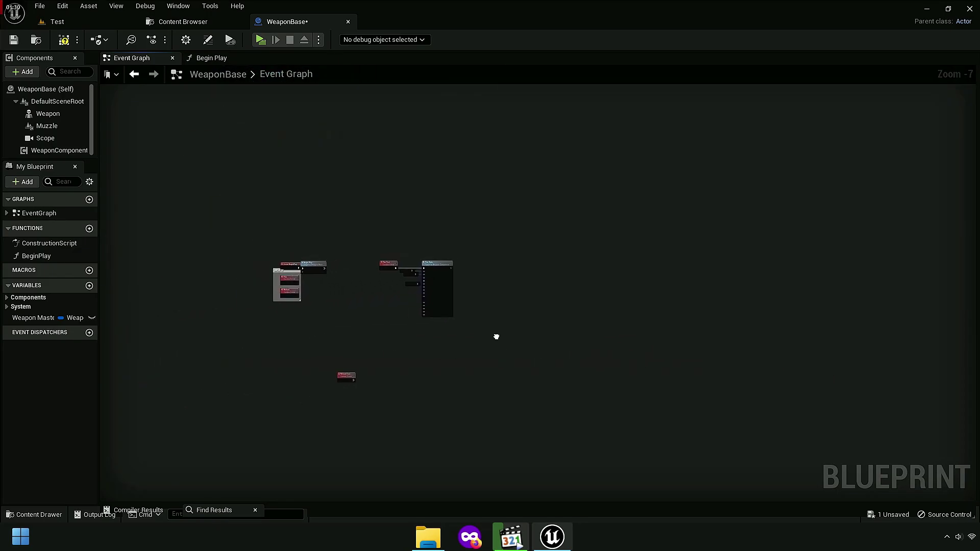
scroll(350, 341, up, 4)
right_drag(350, 341, 458, 358)
drag(426, 469, 557, 393)
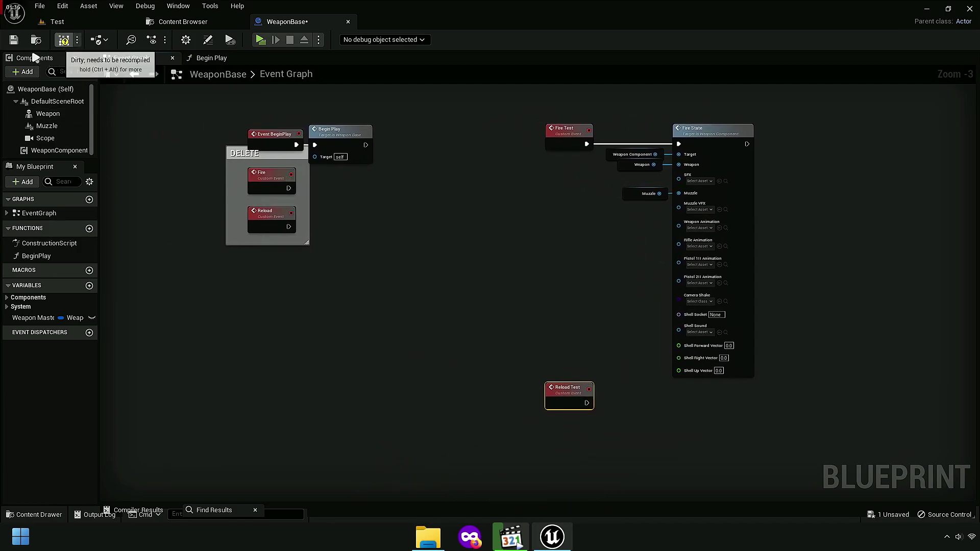
key(F7)
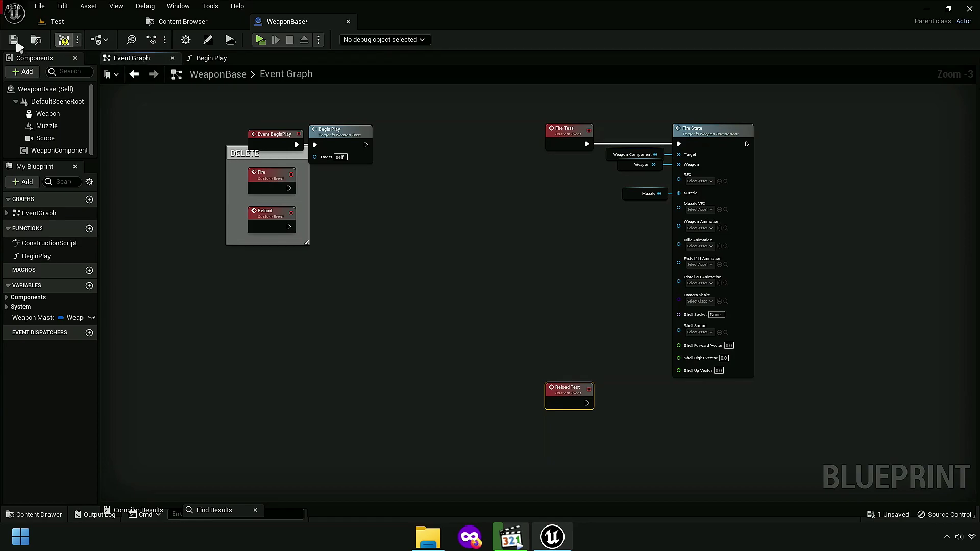
Step: Try deleting the DELETE structure and open AiComponent from its referencing assets
click(193, 21)
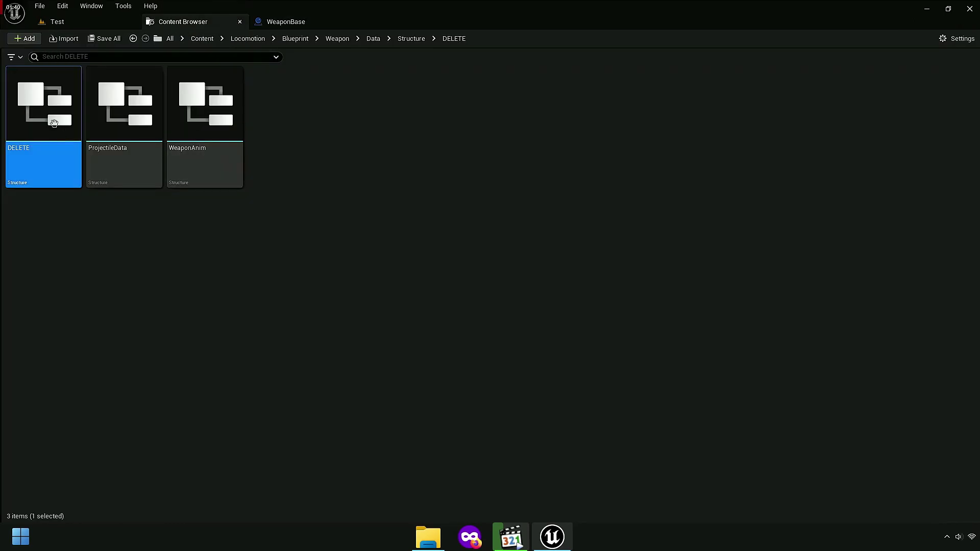
key(Delete)
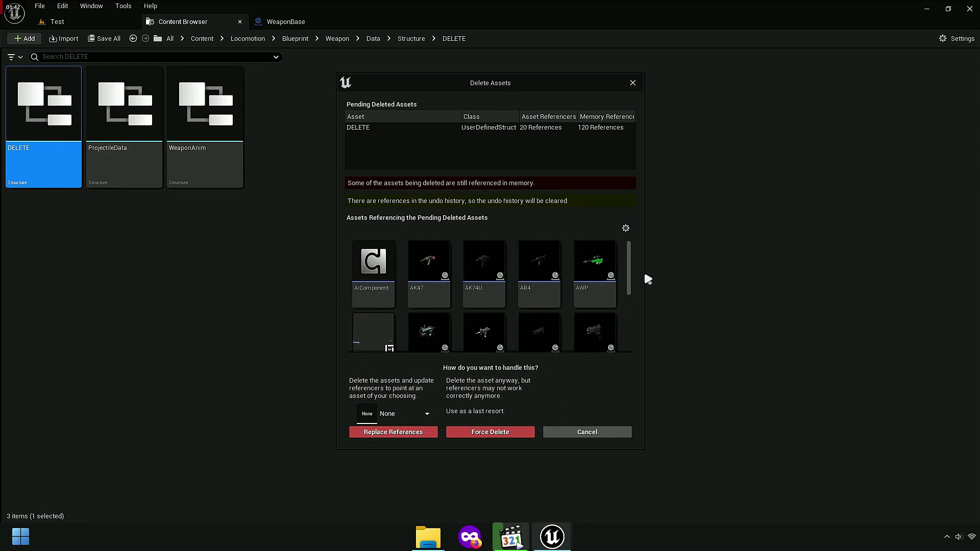
drag(635, 268, 637, 242)
click(373, 279)
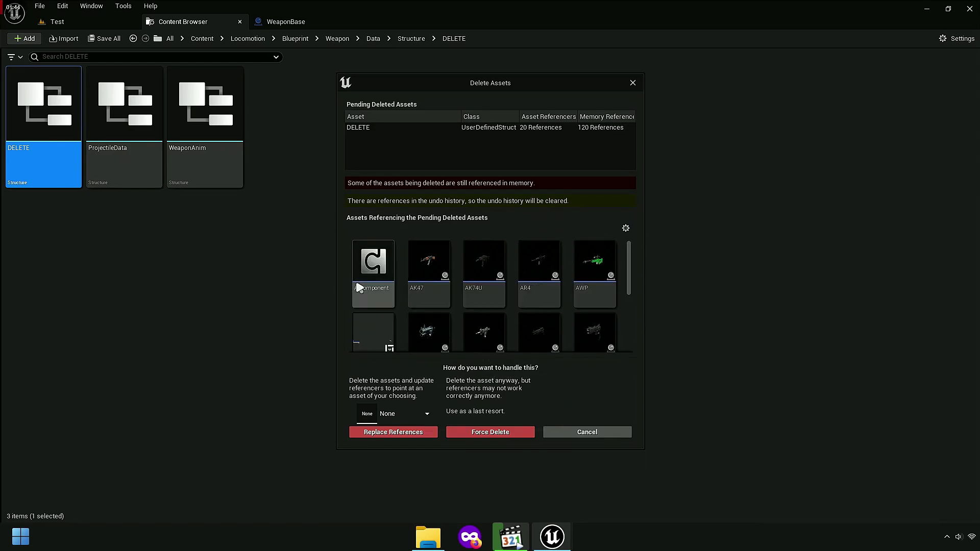
key(Escape)
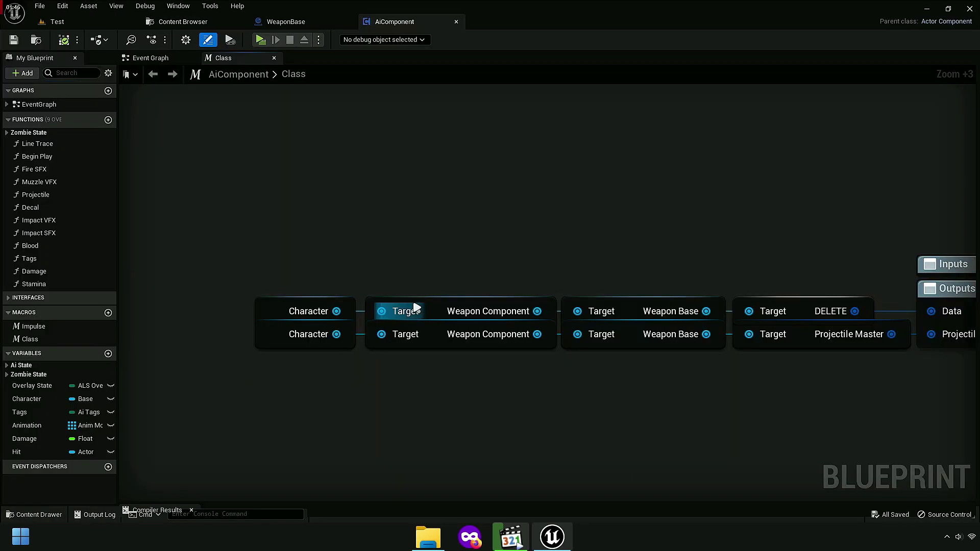
Step: Search AiComponent for 'Delete' and jump to the Get DELETE node in the Class macro
click(179, 62)
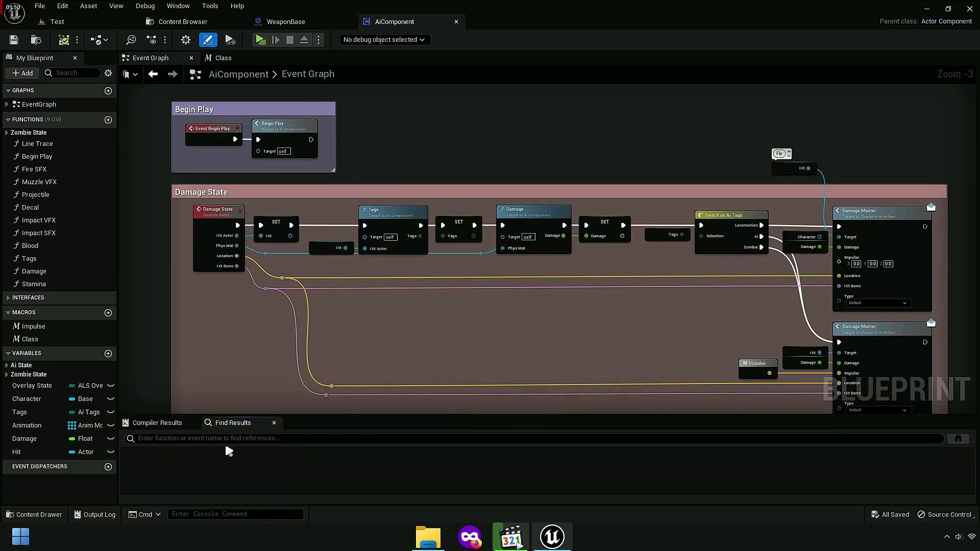
text(Delet)
key(Return)
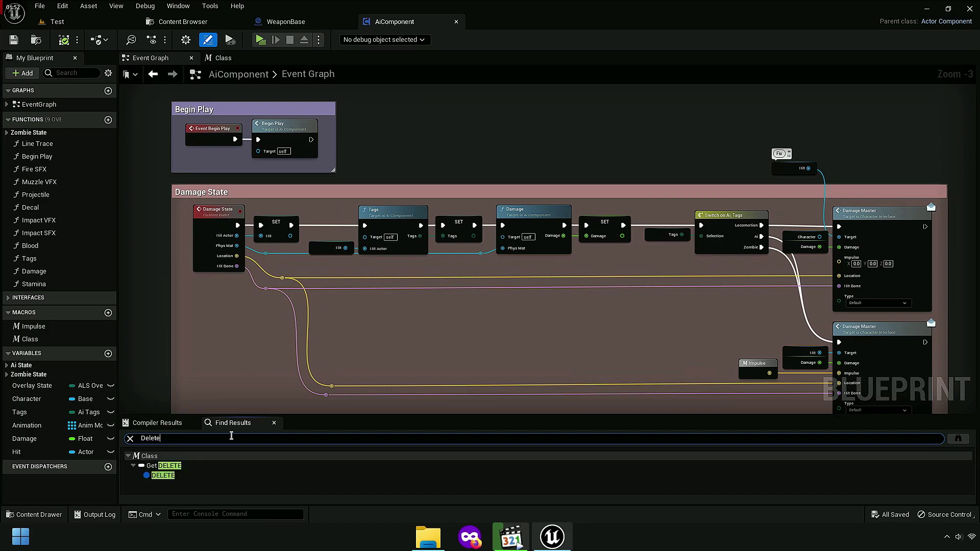
click(187, 464)
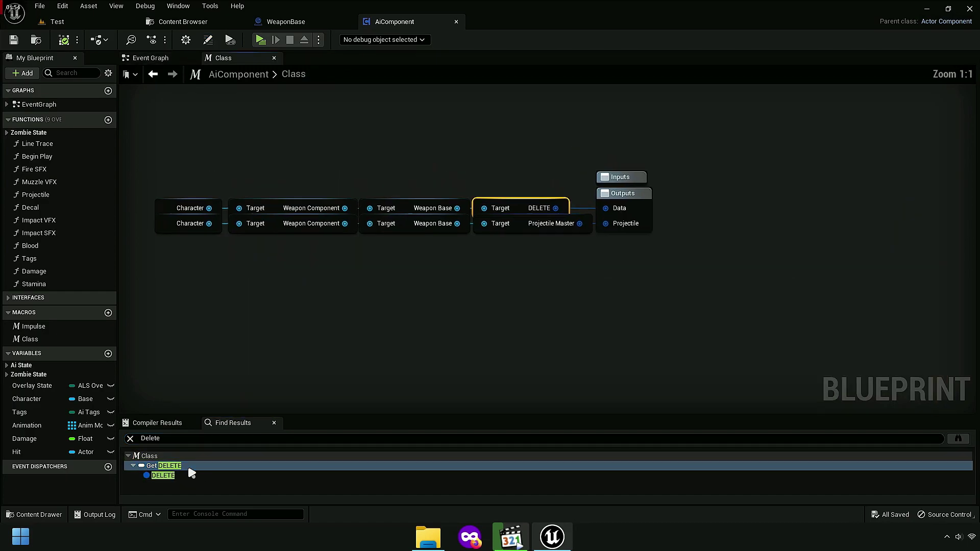
mouse_move(301, 414)
mouse_down()
mouse_move(302, 489)
mouse_move(302, 464)
mouse_up()
scroll(503, 287, up, 2)
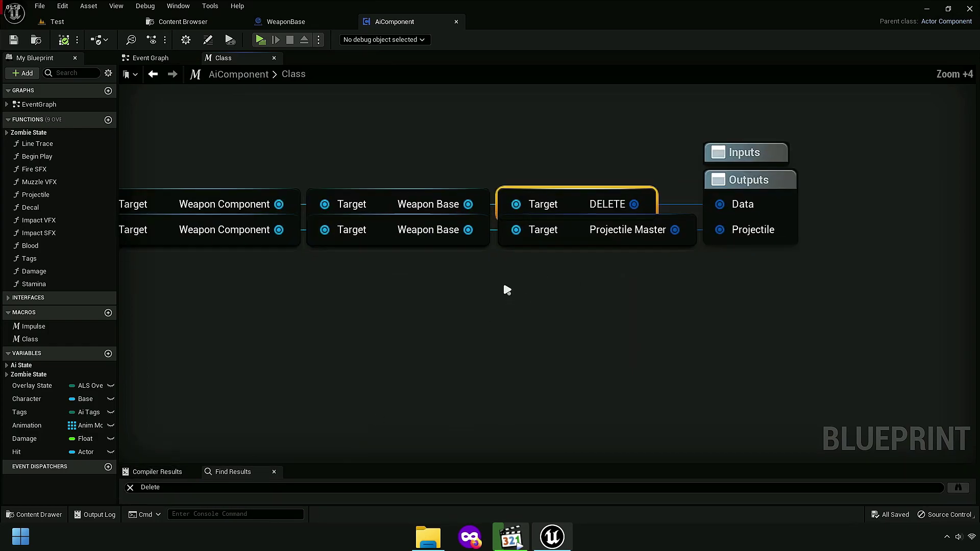
scroll(501, 291, up, 2)
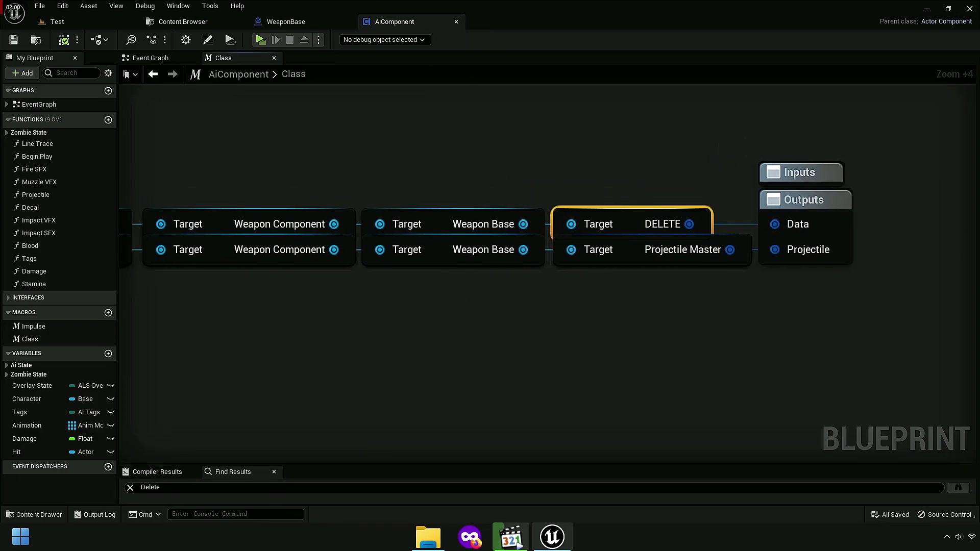
right_drag(345, 150, 439, 193)
Step: Add a Get Weapon Master node and wire it as a new macro output
drag(617, 267, 677, 181)
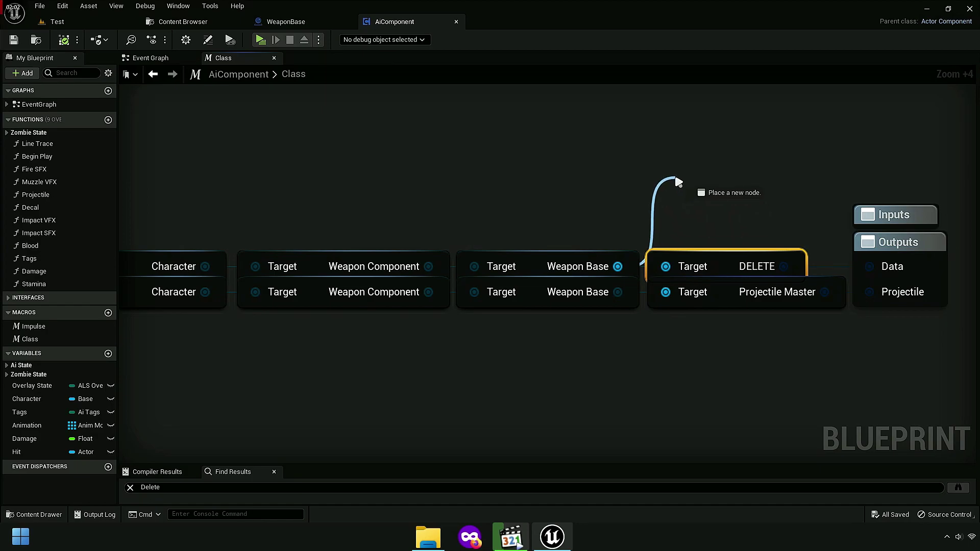
text(getweapo)
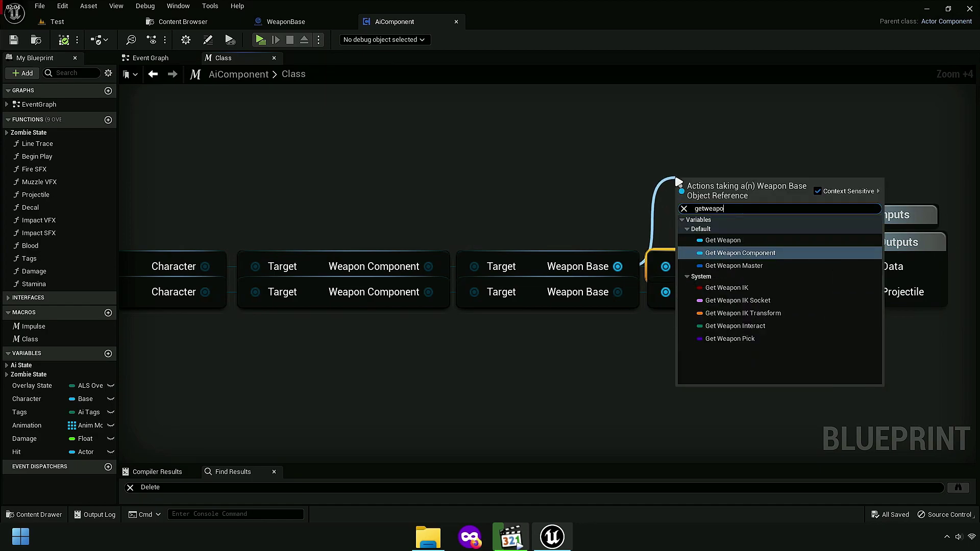
text(nma)
text(er)
key(Return)
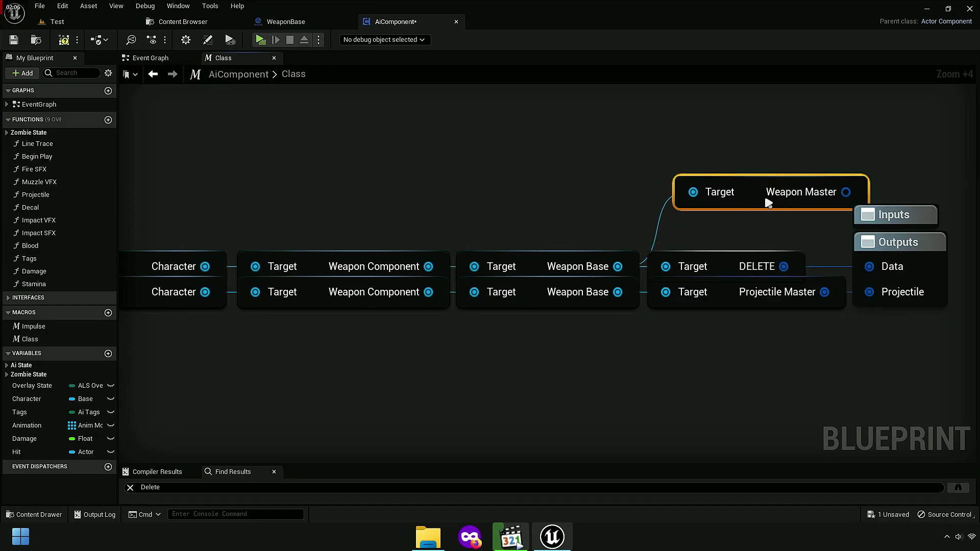
right_drag(806, 244, 727, 265)
click(725, 273)
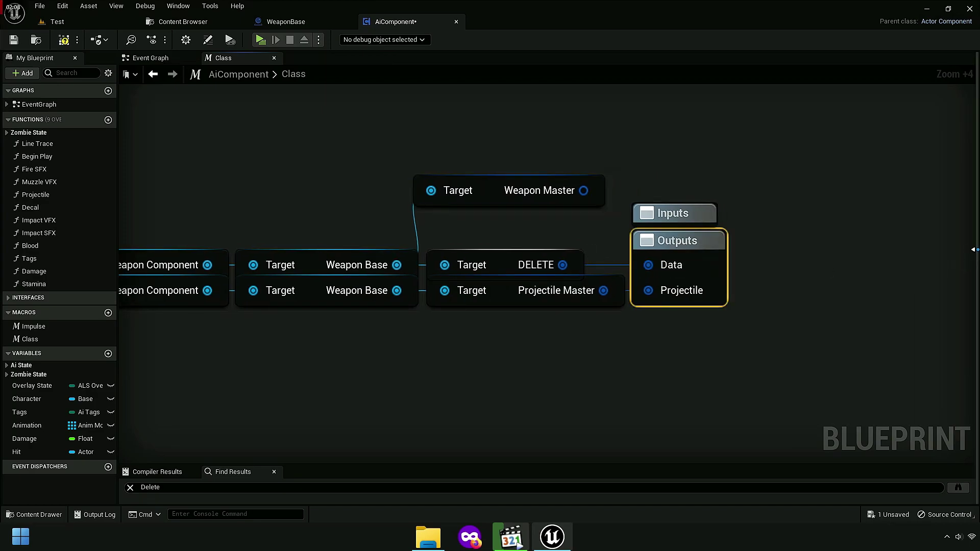
drag(972, 249, 735, 255)
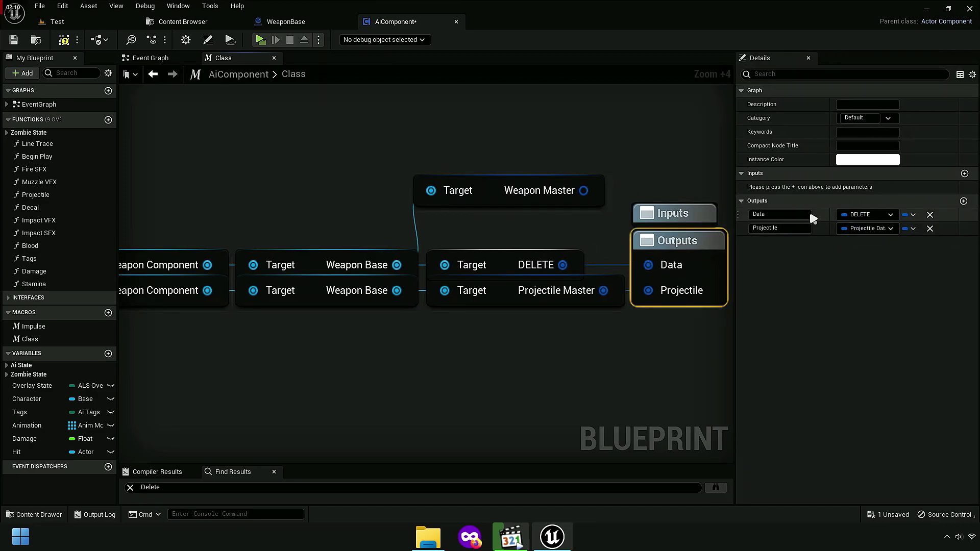
drag(578, 192, 606, 105)
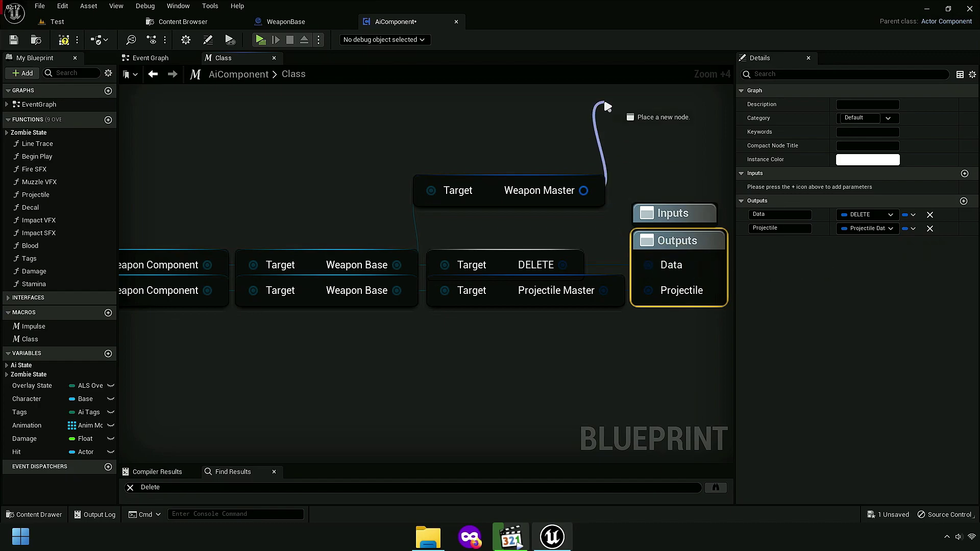
drag(694, 258, 678, 271)
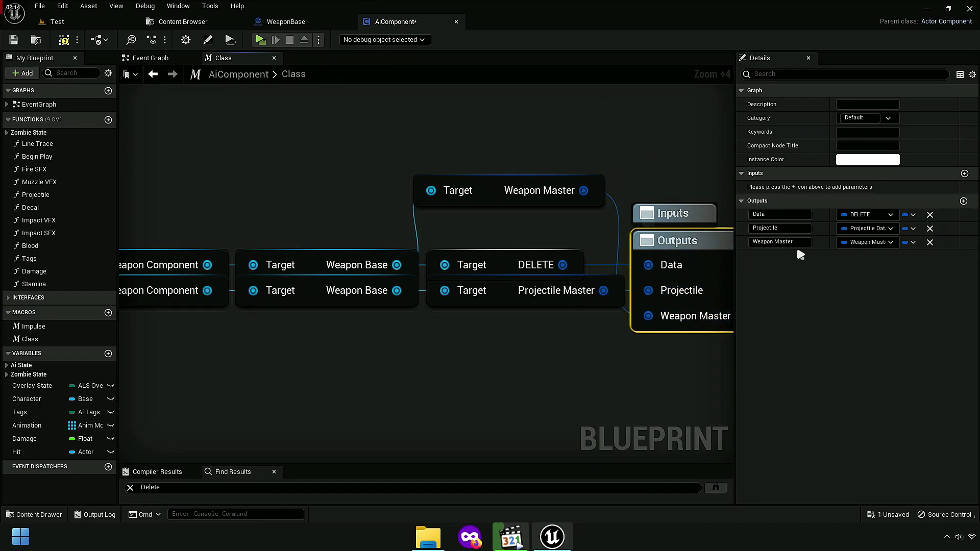
Step: Move the Weapon Master output to the top and replace the DELETE getter with it
right_click(772, 215)
click(805, 257)
right_drag(640, 354, 532, 343)
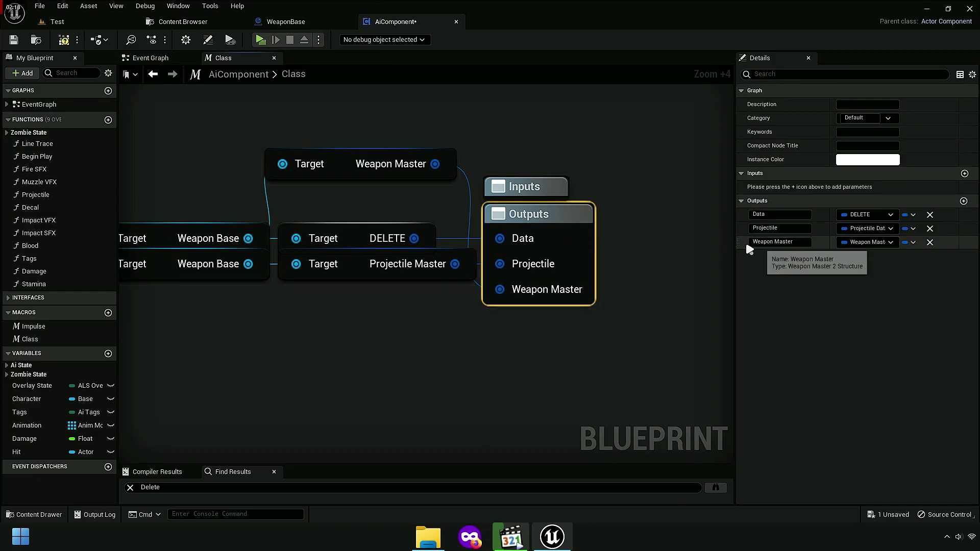
drag(738, 242, 750, 214)
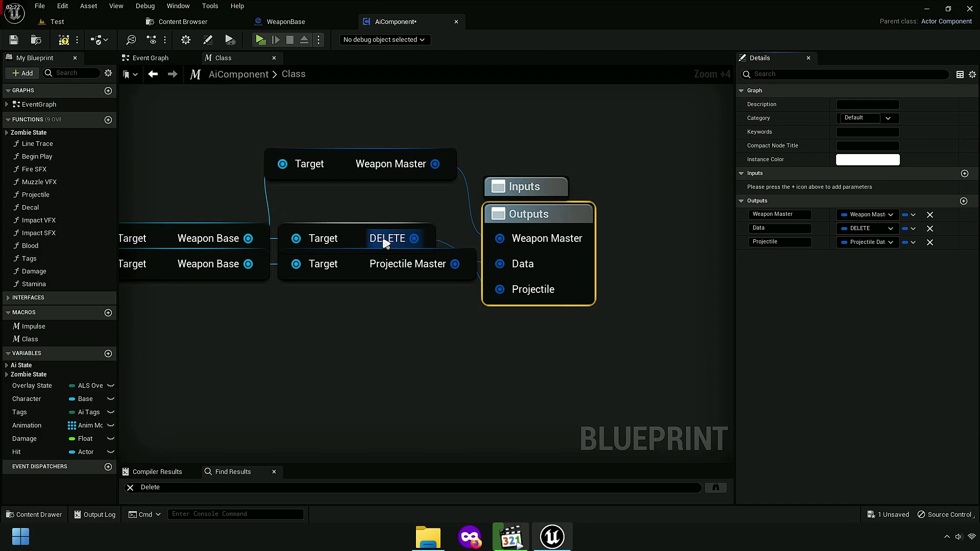
drag(352, 241, 389, 131)
key(Delete)
drag(348, 179, 366, 245)
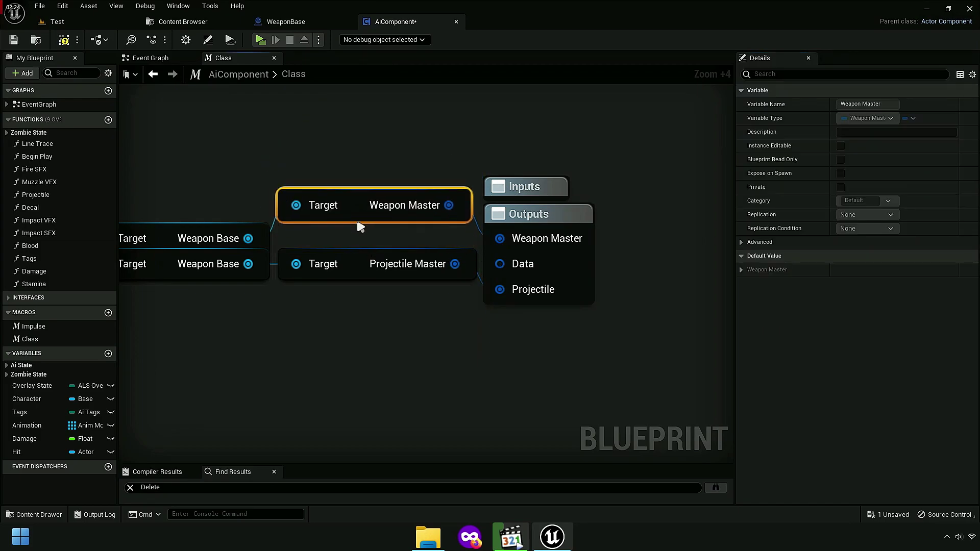
Step: Remove the old Data output and rename the Weapon Master output to Data
click(542, 264)
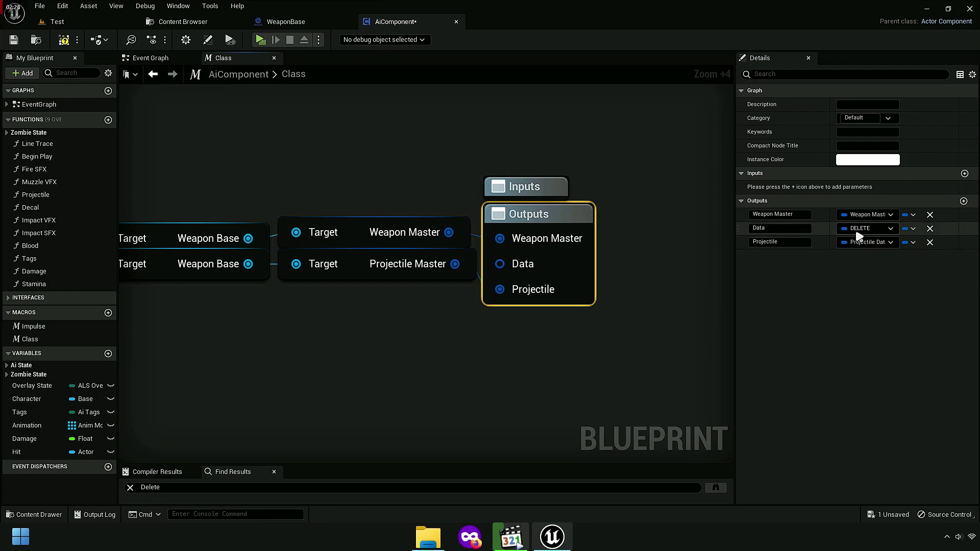
click(785, 229)
right_click(786, 229)
click(817, 274)
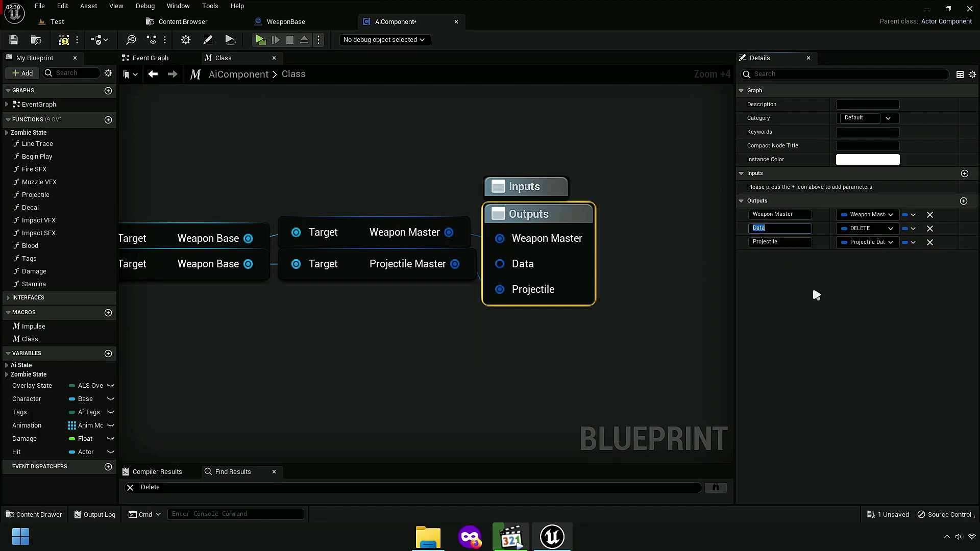
click(929, 229)
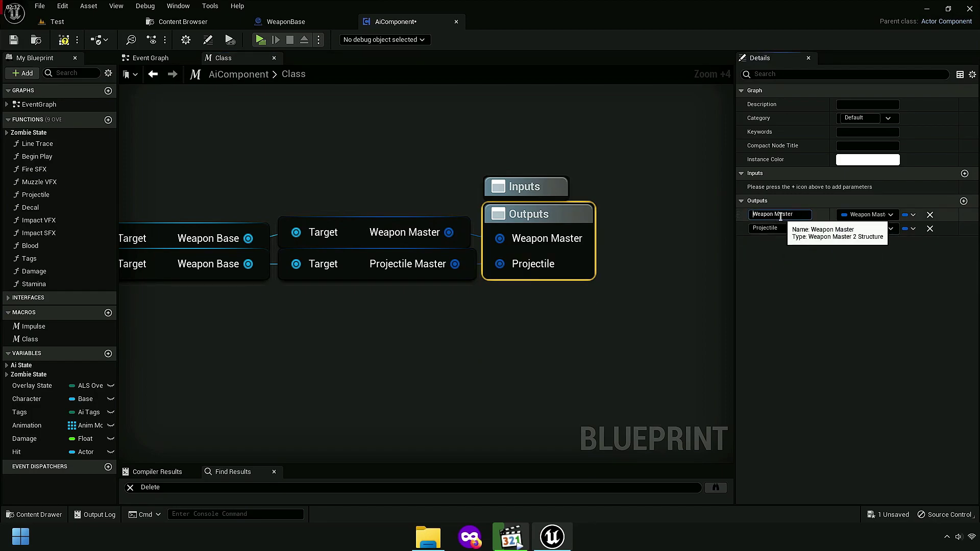
click(792, 215)
key(ctrl+v)
click(748, 276)
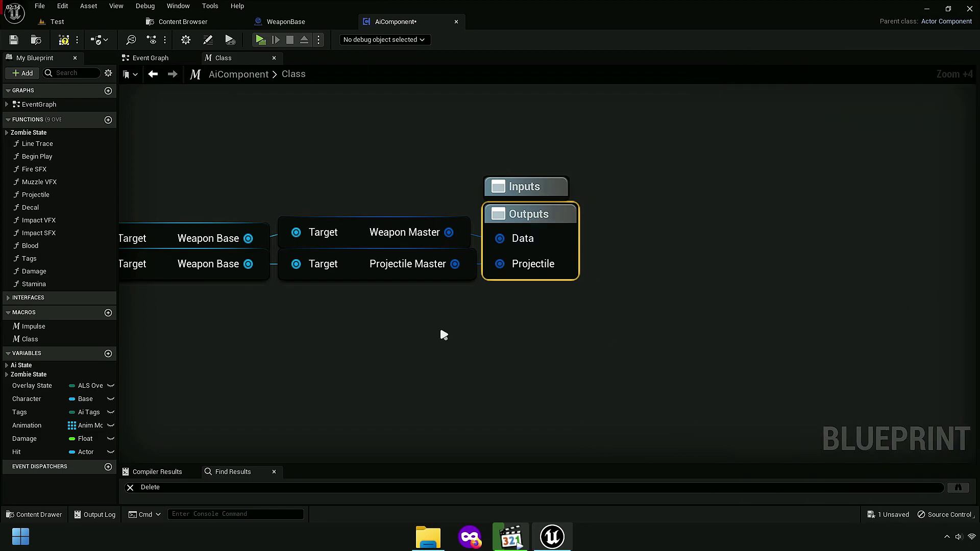
key(Home)
click(770, 301)
Step: Compile AiComponent and search the blueprint for 'Data'
click(64, 39)
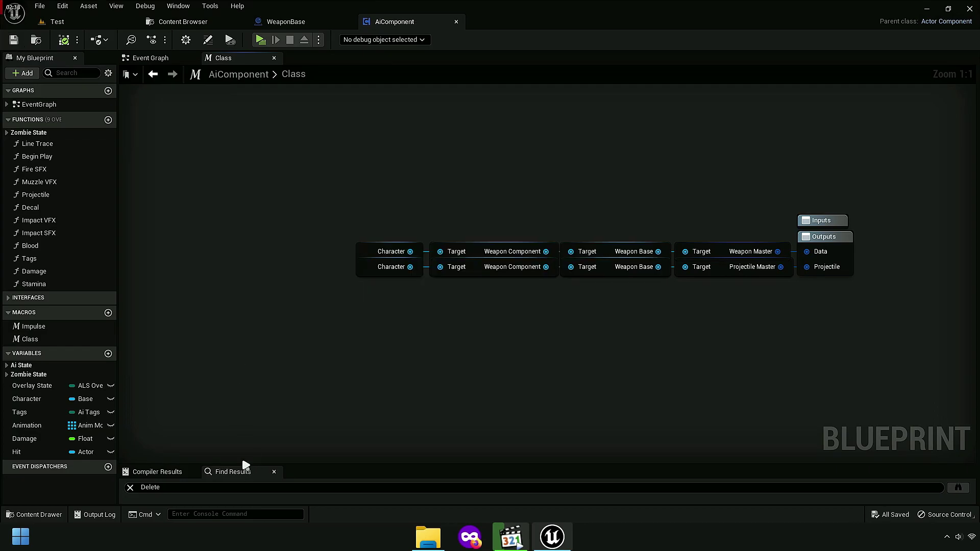
drag(245, 463, 245, 366)
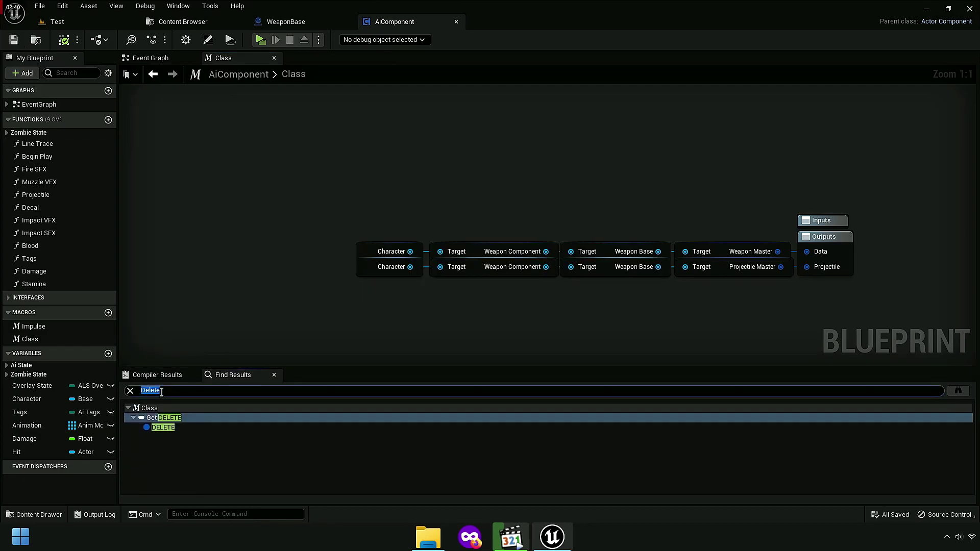
text(Data)
key(Return)
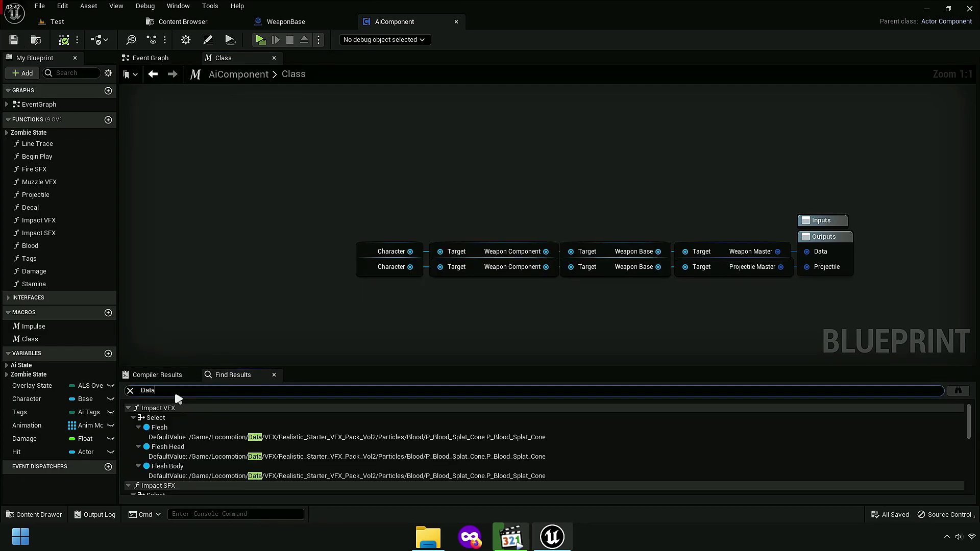
scroll(186, 418, down, 3)
scroll(184, 433, down, 2)
scroll(184, 436, down, 5)
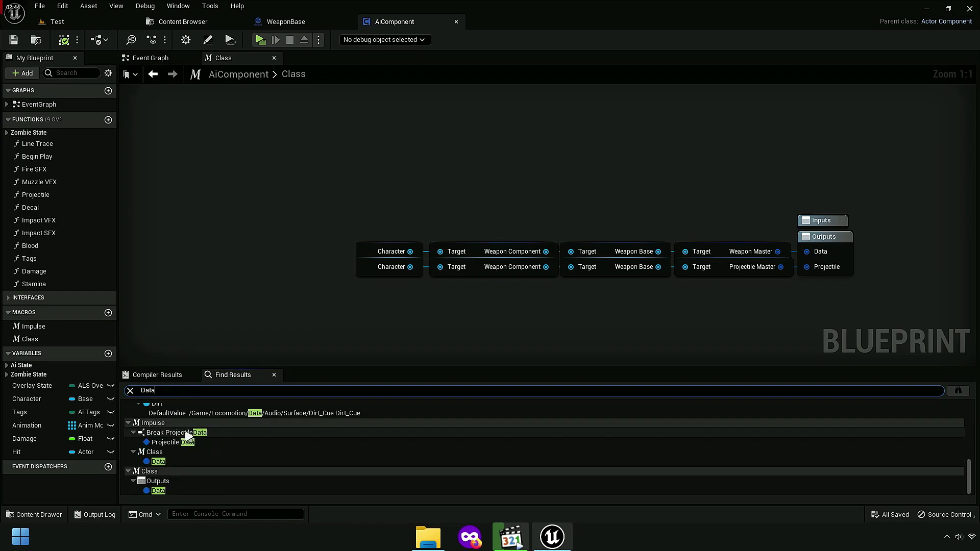
Step: Open the Impulse and Class macro results, then clear the search and collapse the panel
click(166, 452)
click(165, 462)
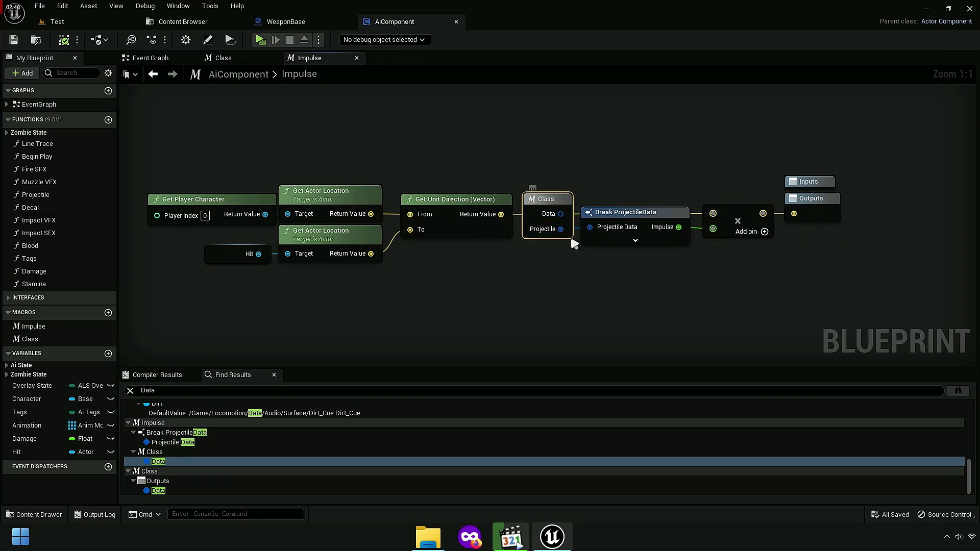
click(174, 451)
click(165, 480)
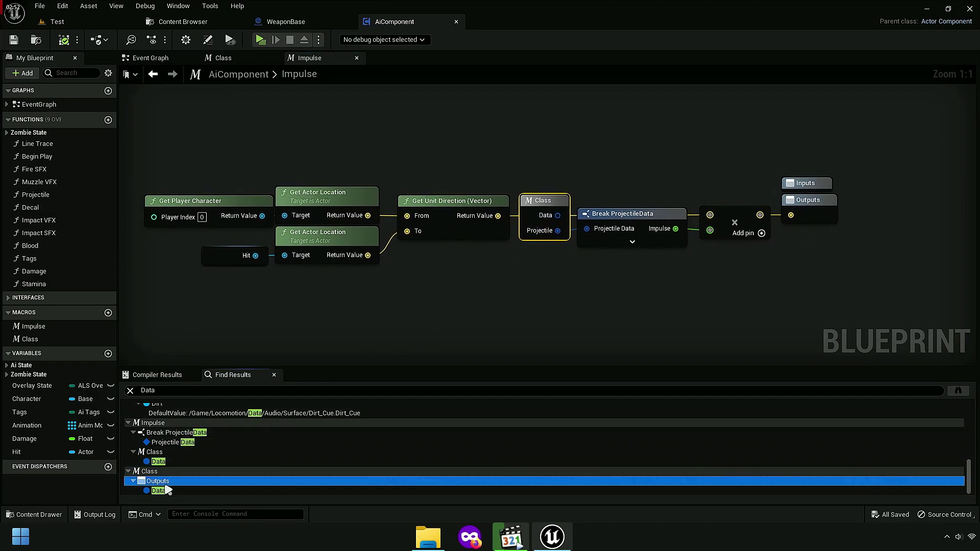
scroll(179, 459, up, 5)
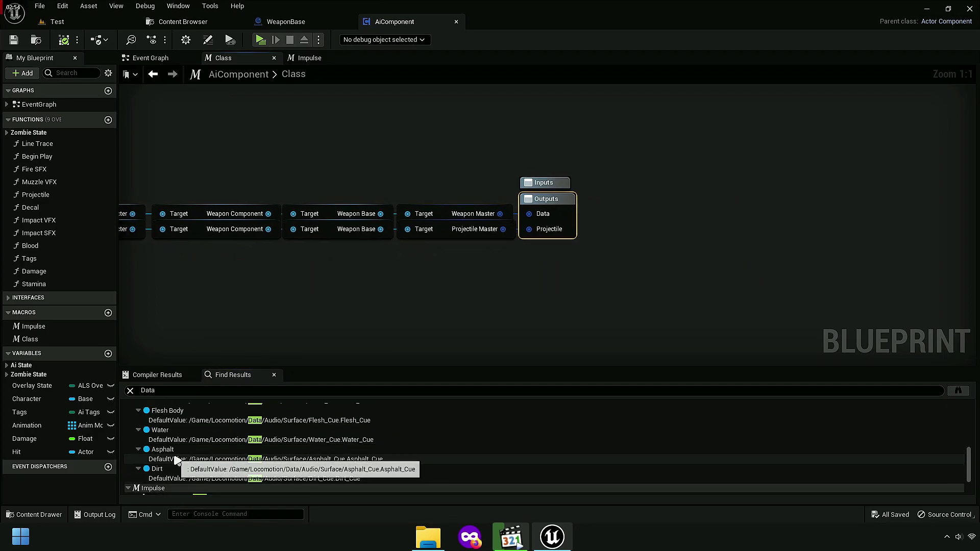
scroll(182, 424, up, 5)
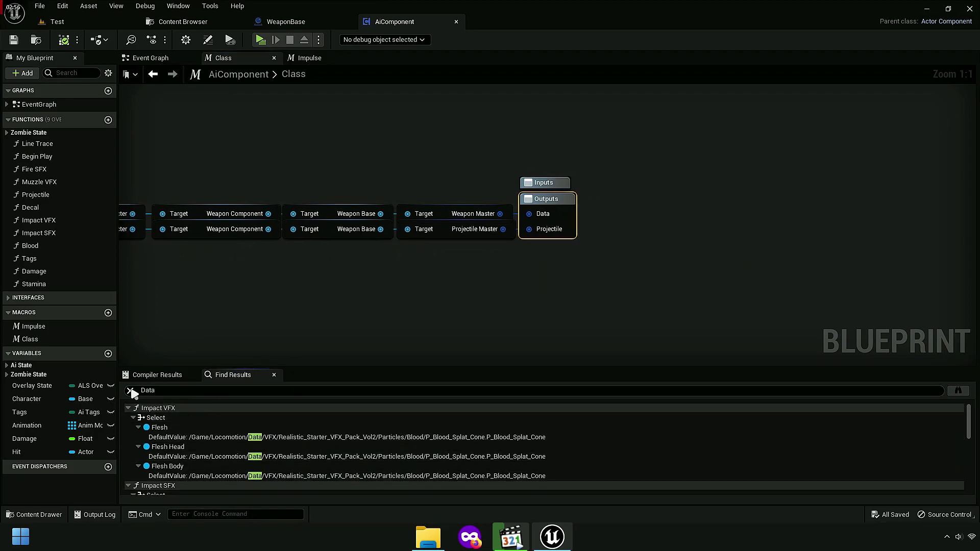
click(131, 391)
drag(265, 366, 305, 499)
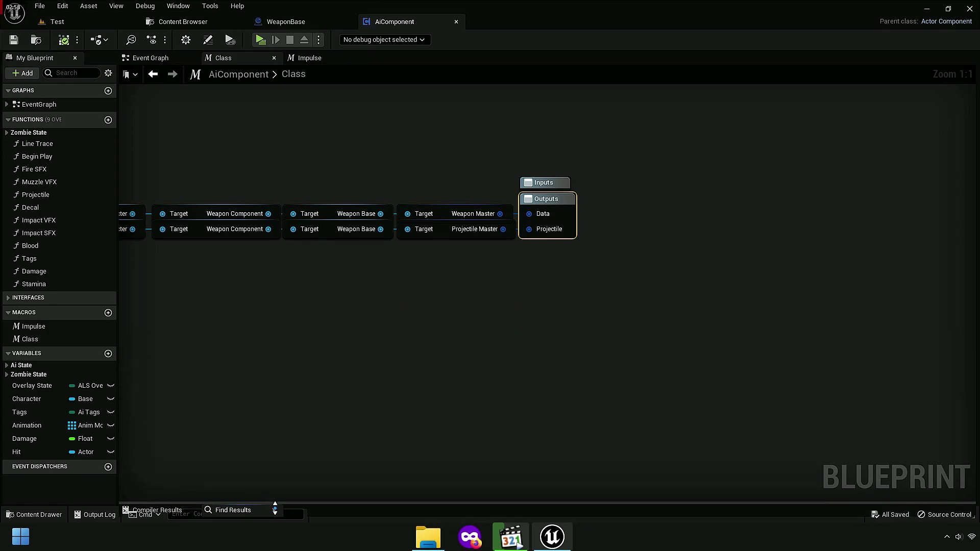
Step: Attempt to delete the DELETE structure and open the referencing AK47 blueprint
click(159, 22)
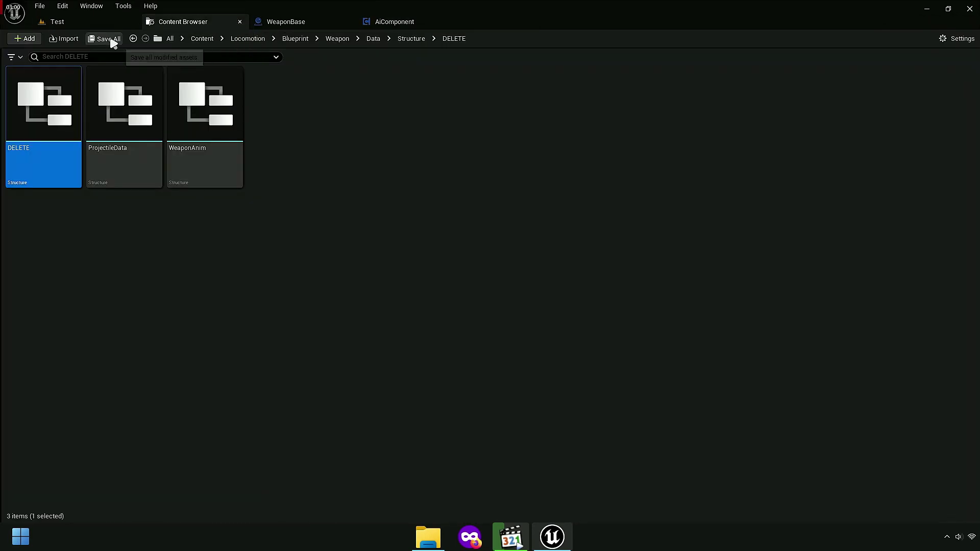
click(69, 156)
key(Delete)
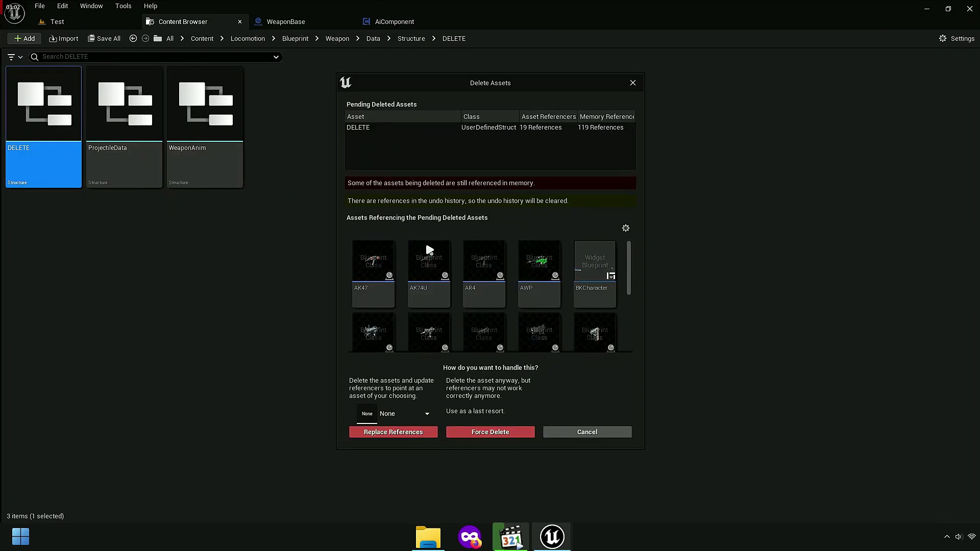
mouse_move(628, 273)
mouse_down()
mouse_move(628, 343)
mouse_move(628, 268)
mouse_up()
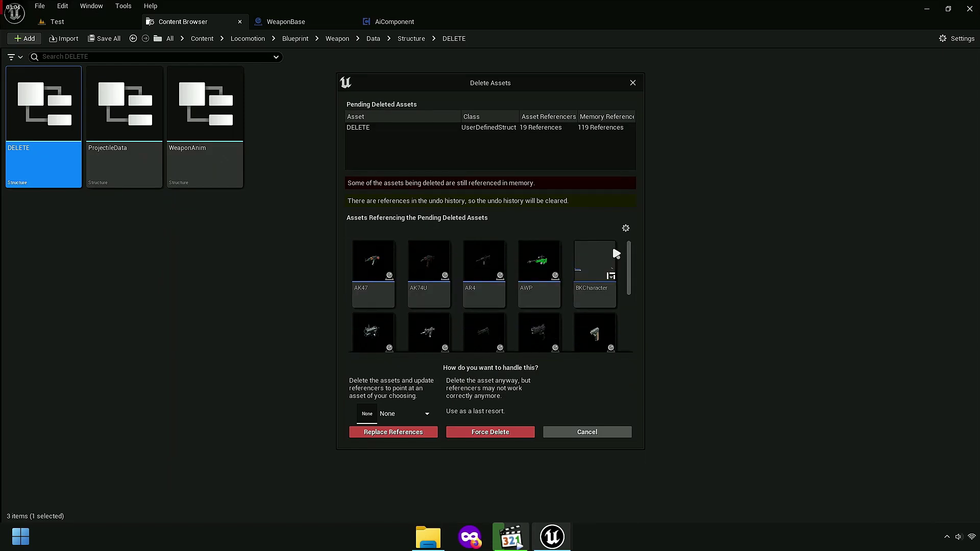
mouse_move(375, 288)
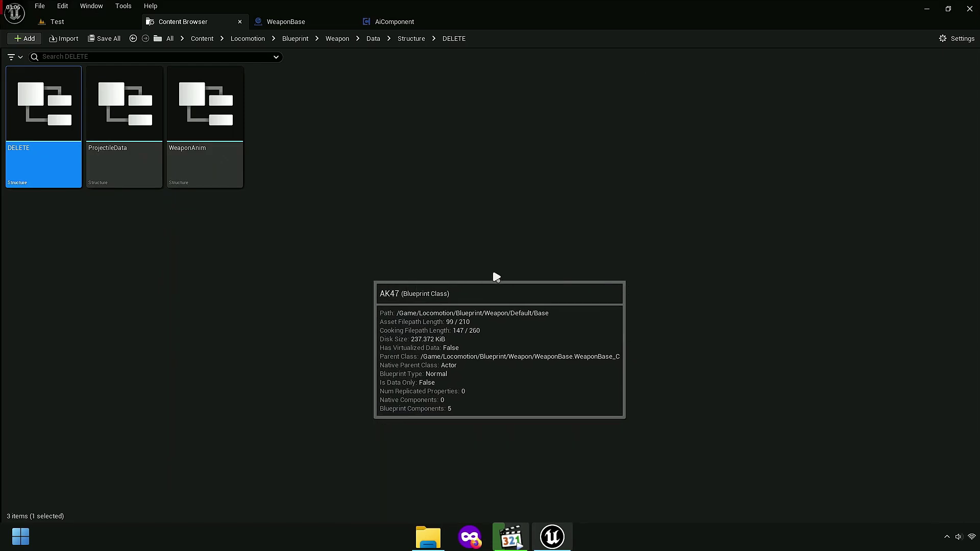
double_click(496, 277)
Step: Inspect AK47's Weapon IK setters and the reload logic in its event graph
scroll(292, 329, up, 2)
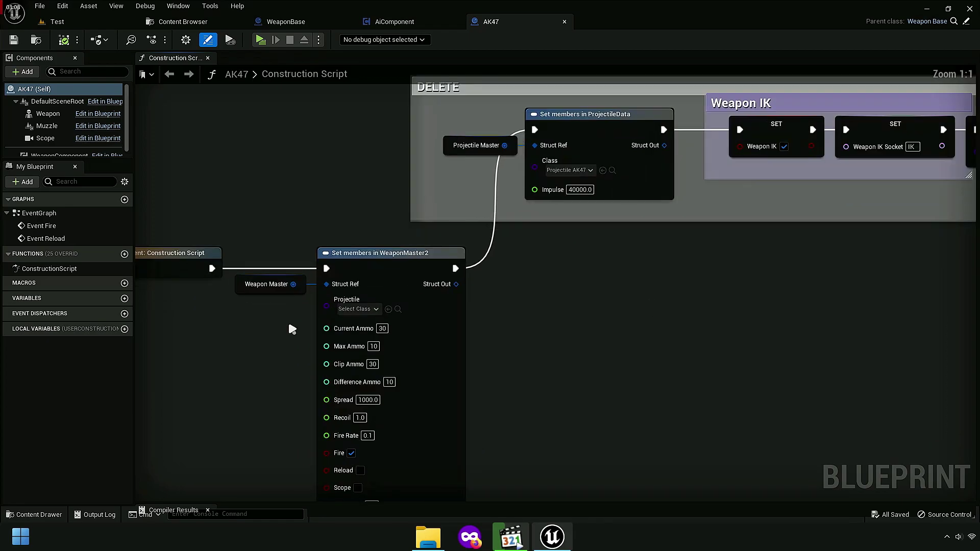
mouse_move(599, 139)
right_down()
mouse_move(479, 215)
mouse_move(260, 233)
right_up()
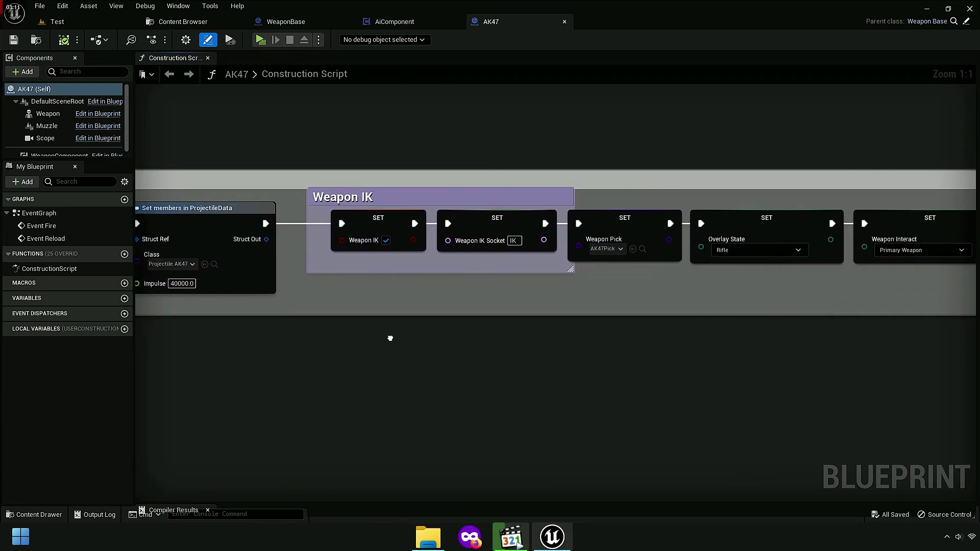
double_click(84, 214)
scroll(445, 320, up, 3)
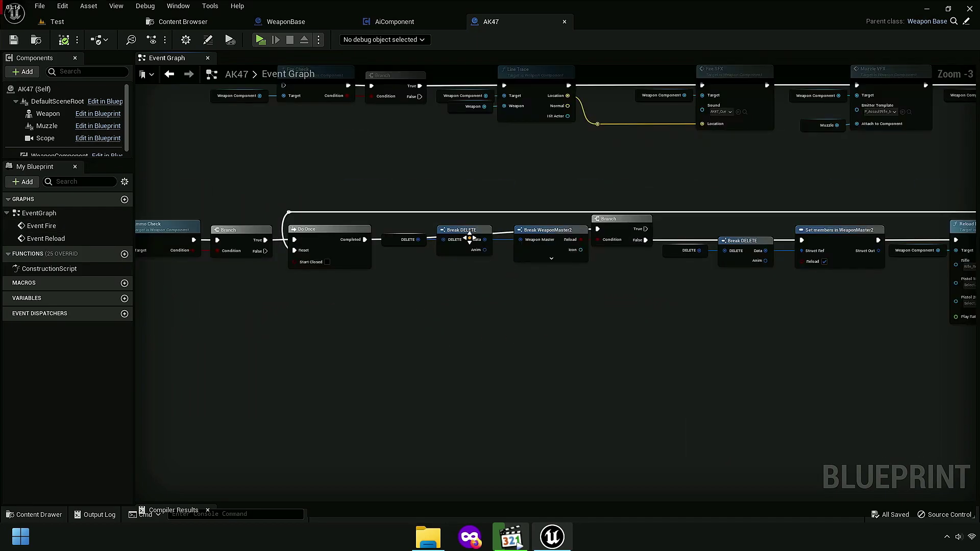
scroll(469, 239, up, 3)
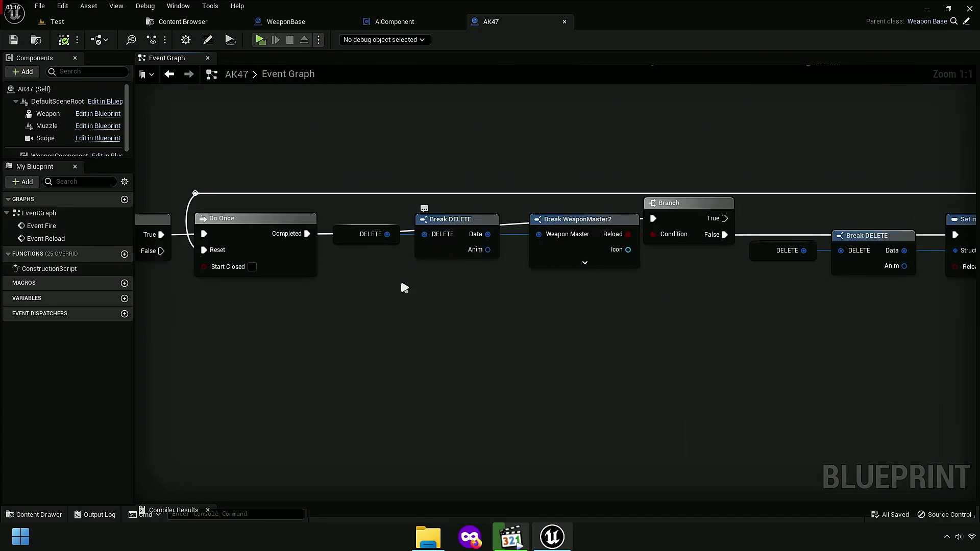
mouse_move(404, 288)
right_down()
mouse_move(799, 350)
mouse_move(640, 379)
right_up()
Step: Close the AK47 and AiComponent editors and return to the Content Browser
click(564, 22)
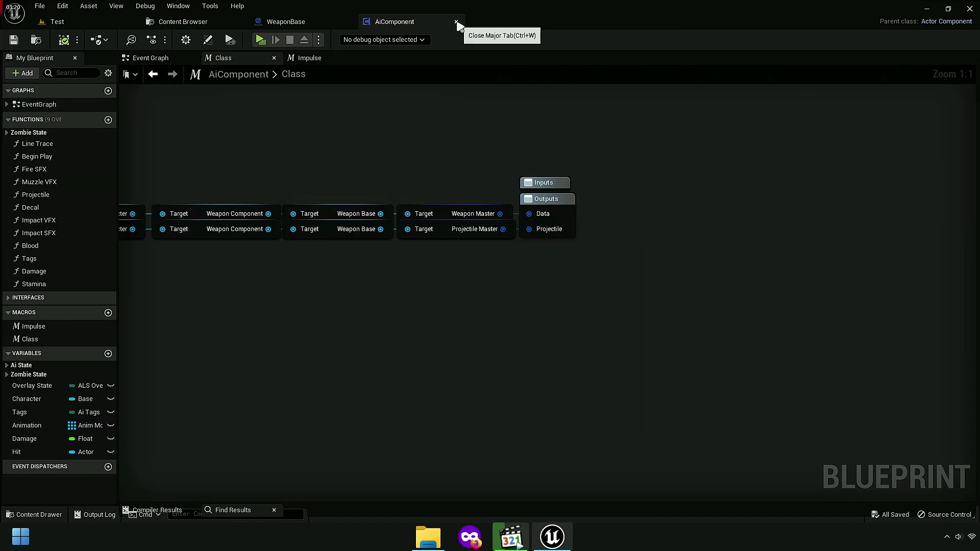
click(456, 22)
click(224, 22)
Step: Force-delete the DELETE structure despite its remaining references
click(350, 171)
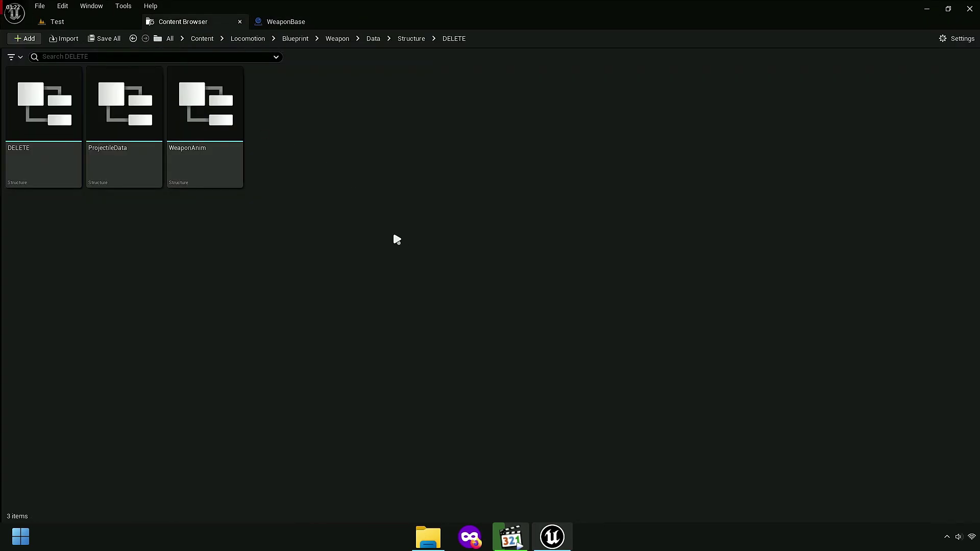
click(39, 125)
right_click(41, 124)
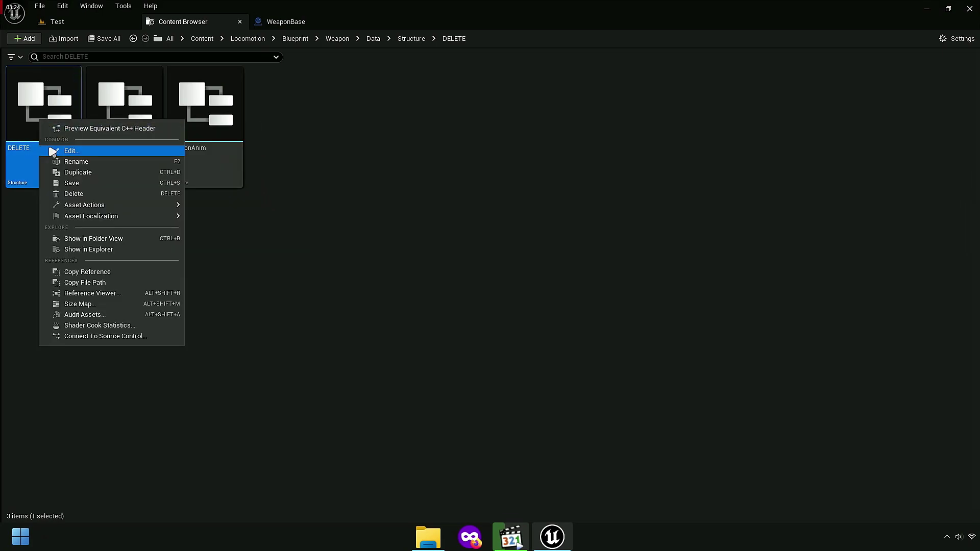
click(75, 192)
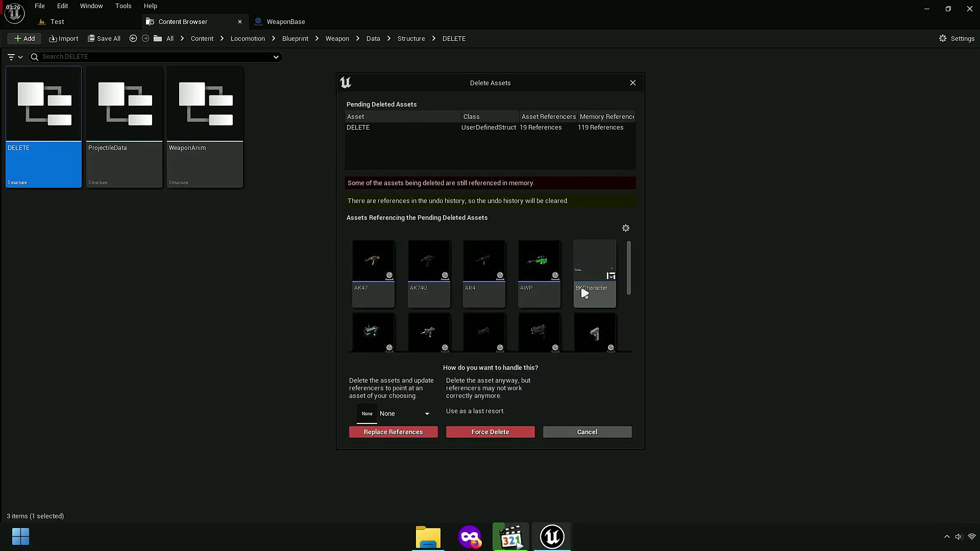
drag(631, 276, 630, 340)
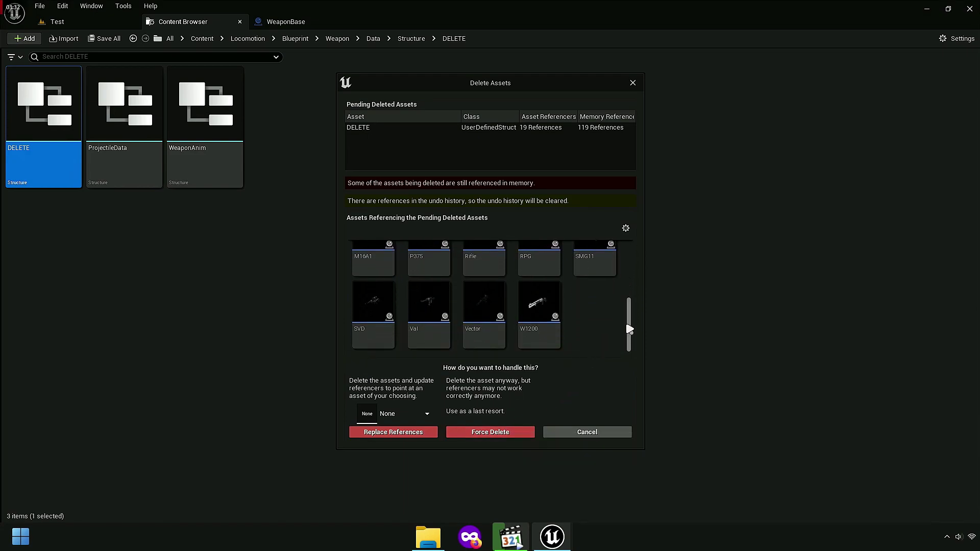
drag(630, 329, 630, 346)
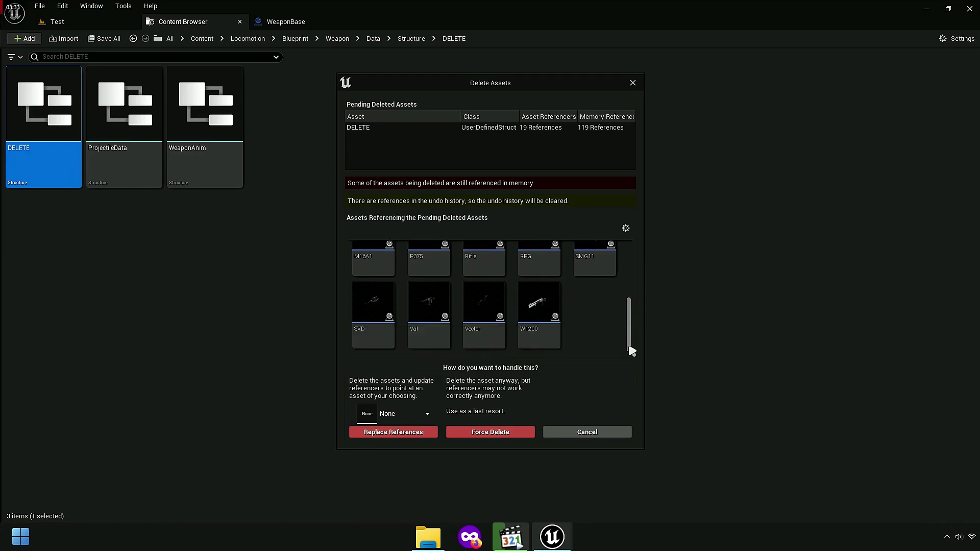
click(491, 433)
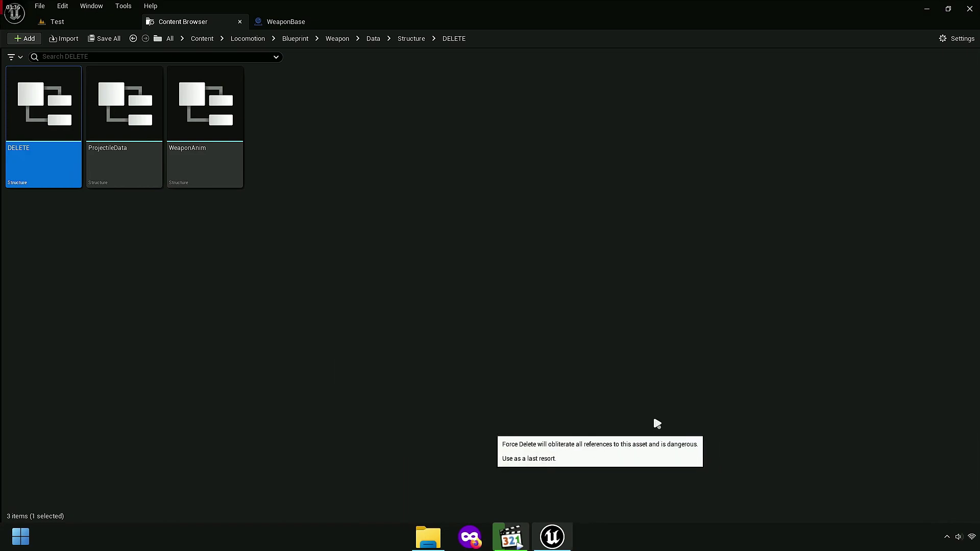
Step: Save all modified packages and return to the Test level
click(105, 39)
click(573, 383)
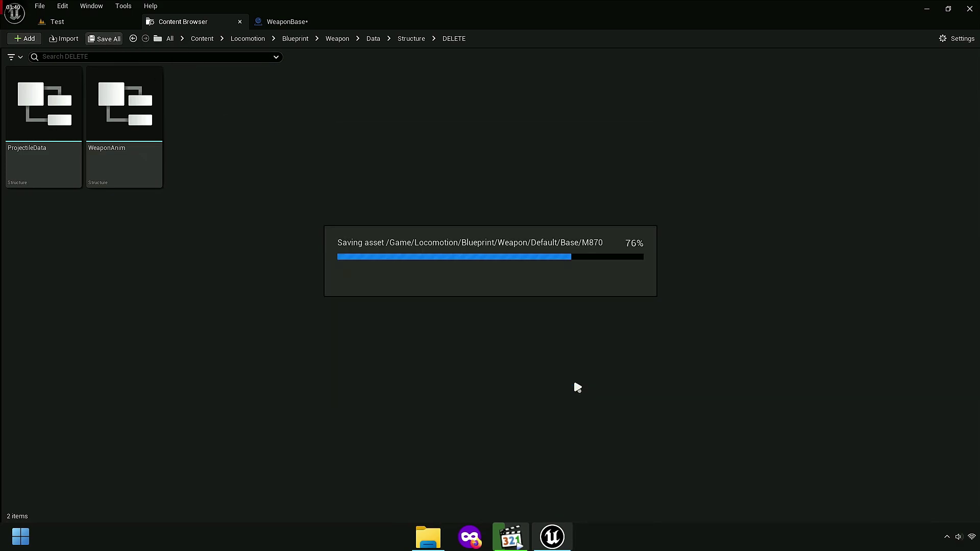
click(97, 21)
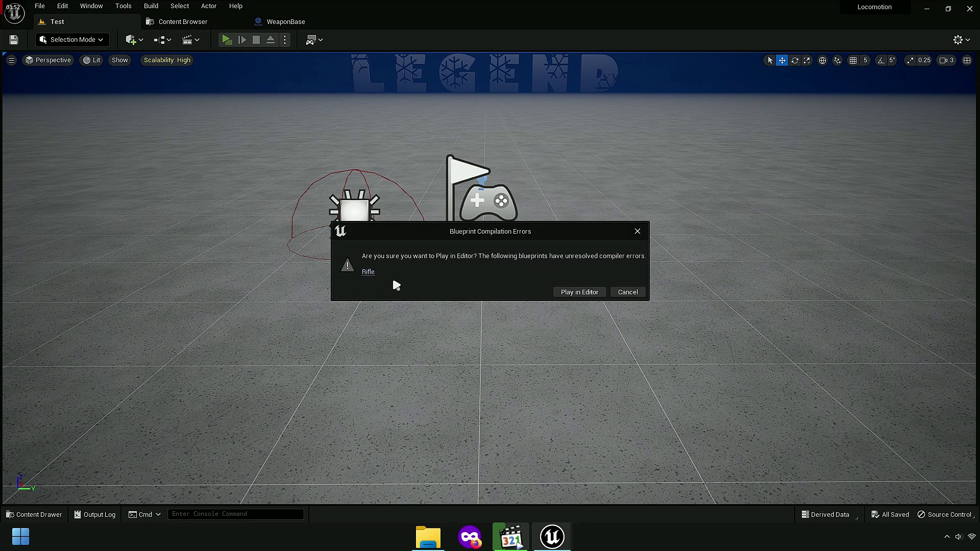
Step: Open the failing Rifle blueprint and locate the Event Fire and Event Reload chains
click(601, 295)
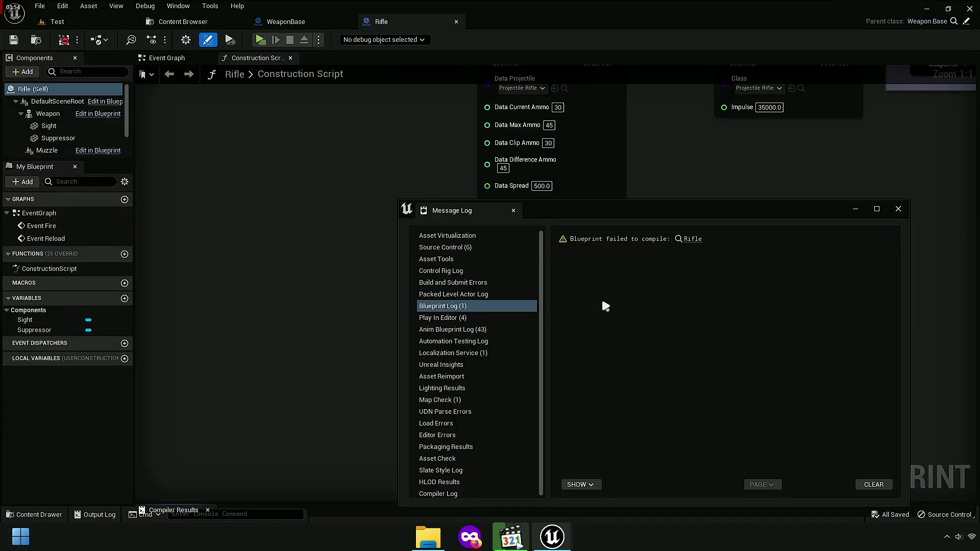
click(899, 209)
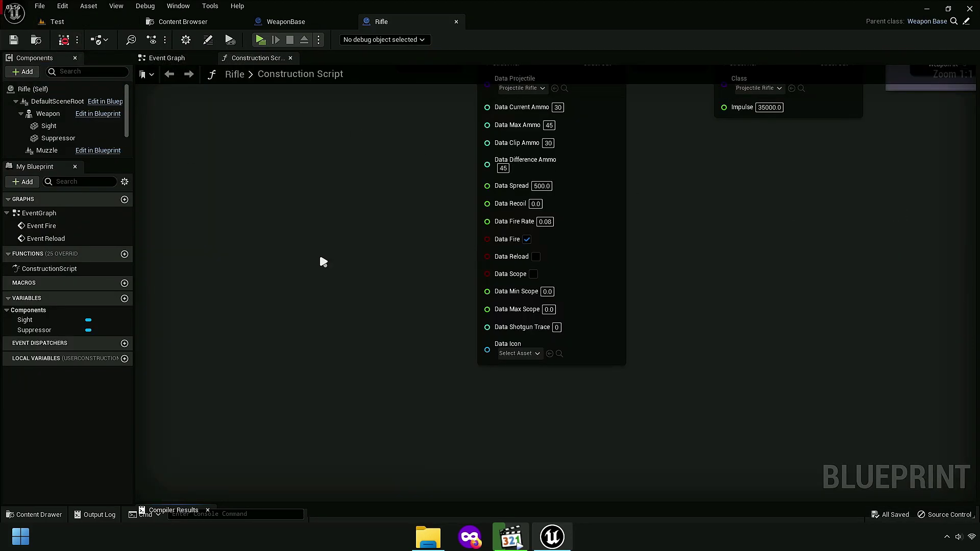
scroll(316, 344, down, 3)
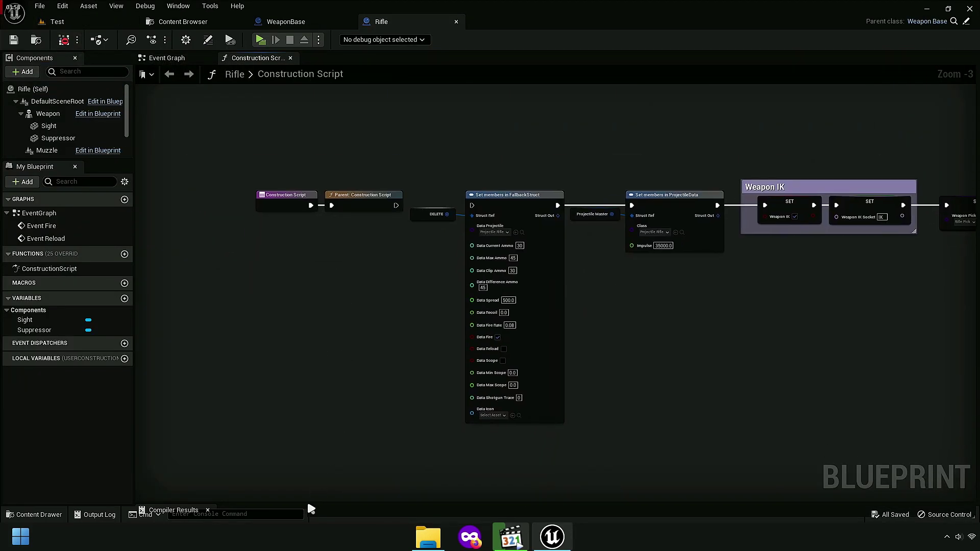
drag(307, 503, 328, 422)
click(297, 453)
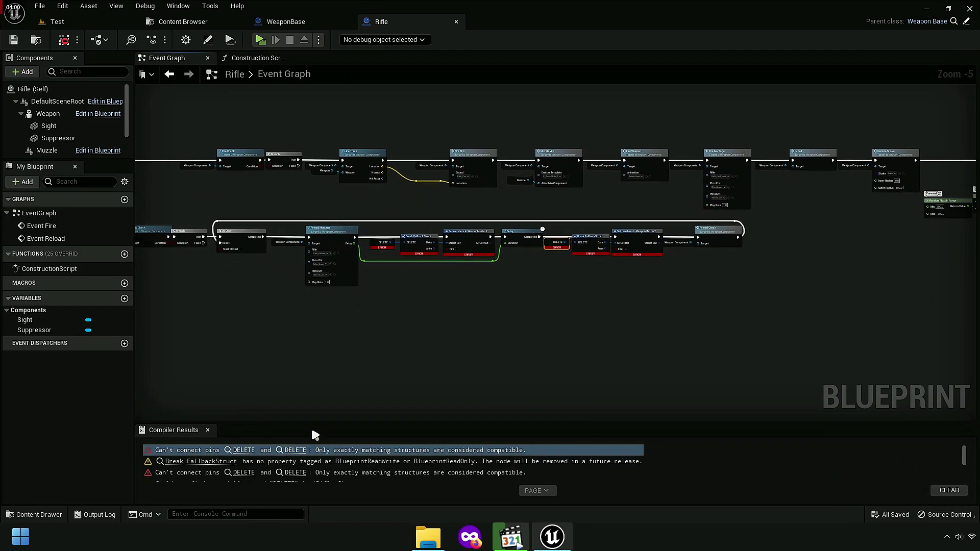
drag(273, 422, 296, 521)
right_drag(250, 380, 888, 396)
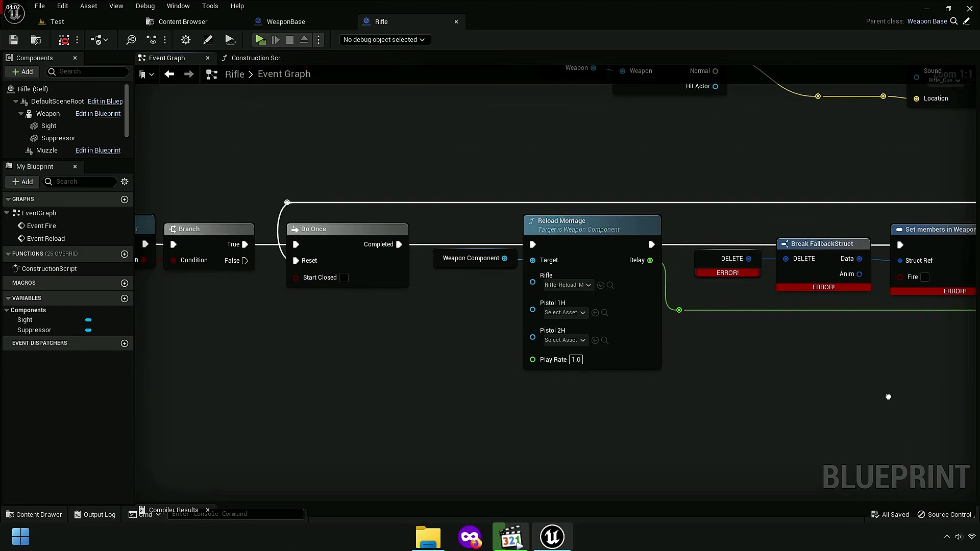
right_drag(317, 347, 785, 344)
scroll(538, 337, down, 3)
right_drag(538, 337, 392, 424)
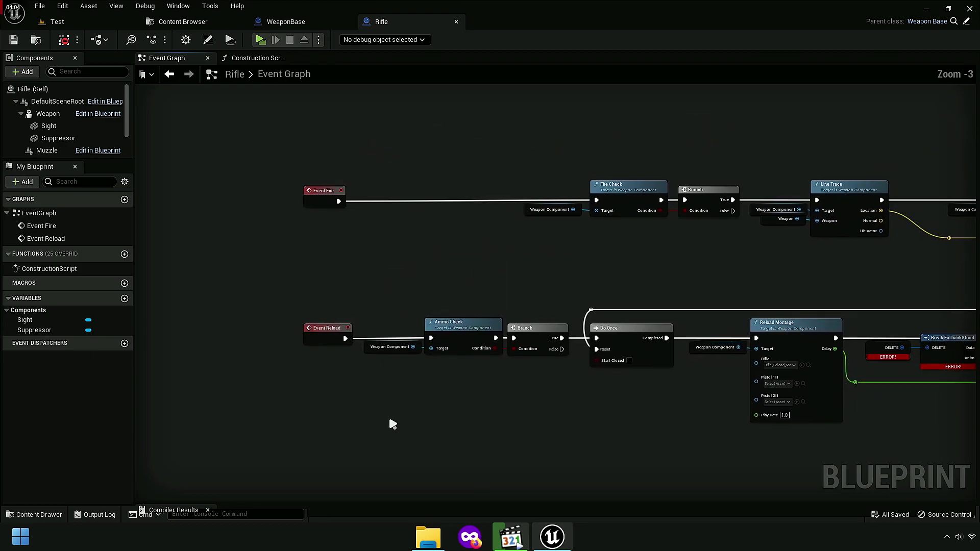
Step: Disconnect Event Reload and Event Fire from their chains, then compile and save Rifle
alt+click(345, 341)
alt+click(339, 201)
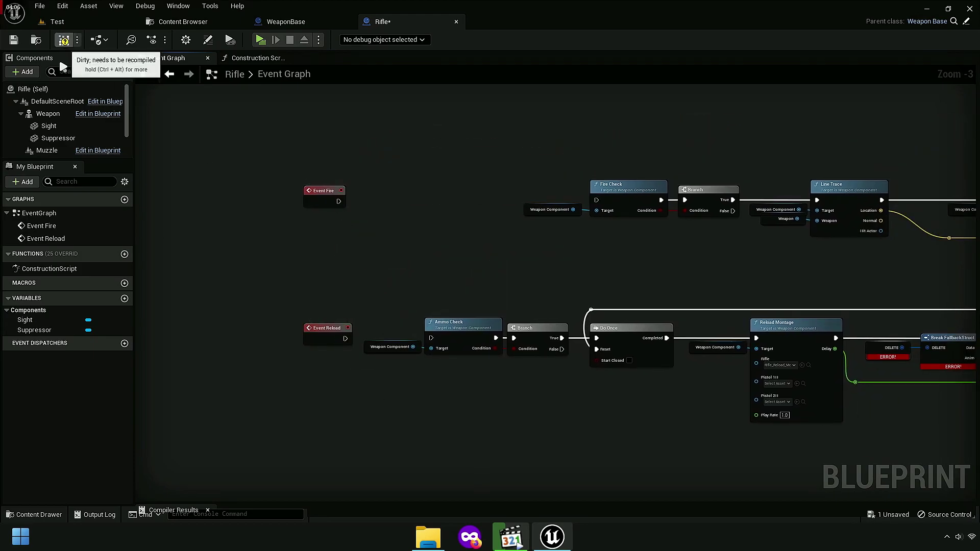
click(63, 40)
click(14, 39)
right_drag(191, 226, 93, 220)
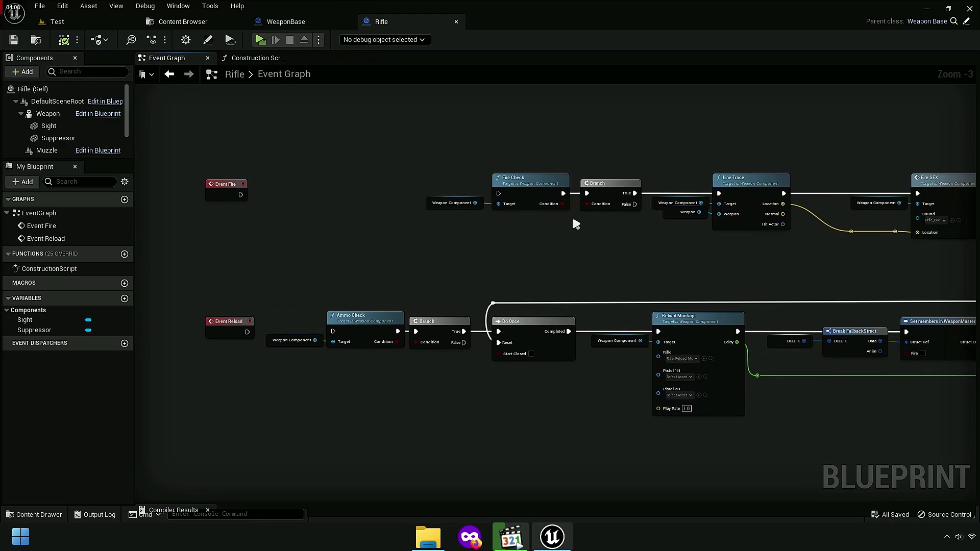
right_drag(576, 225, 428, 217)
Step: Close Rifle, play the Test level in a new window, walk forward, then stop
click(456, 21)
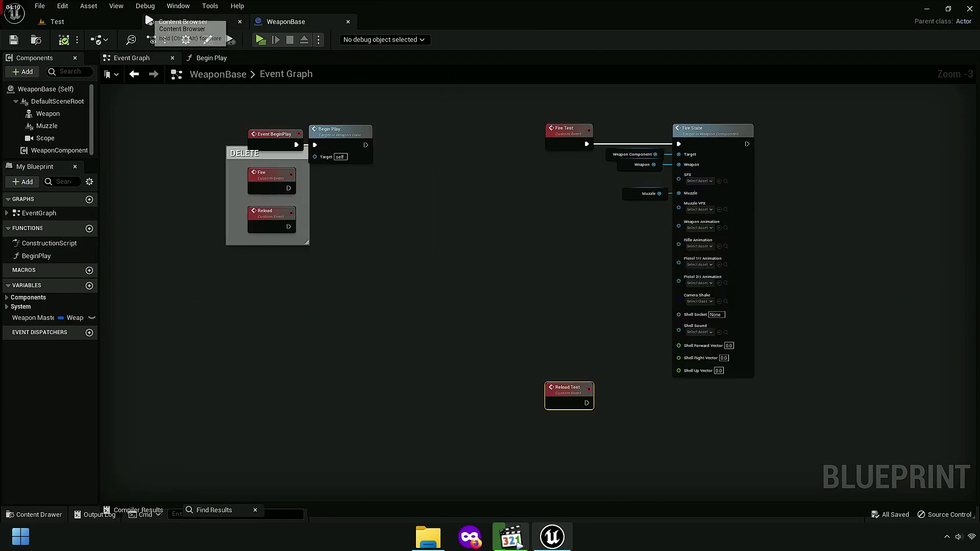
click(149, 20)
click(57, 21)
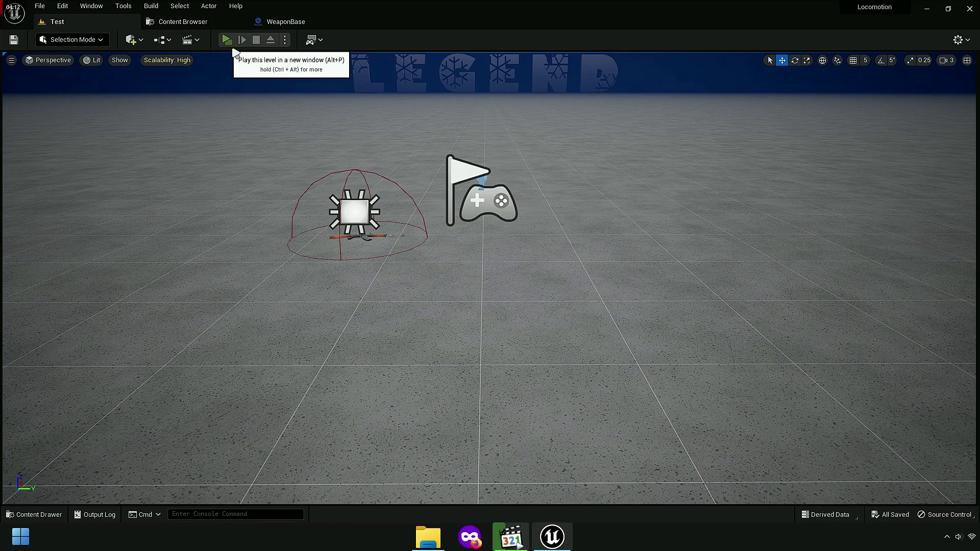
click(234, 49)
key(w)
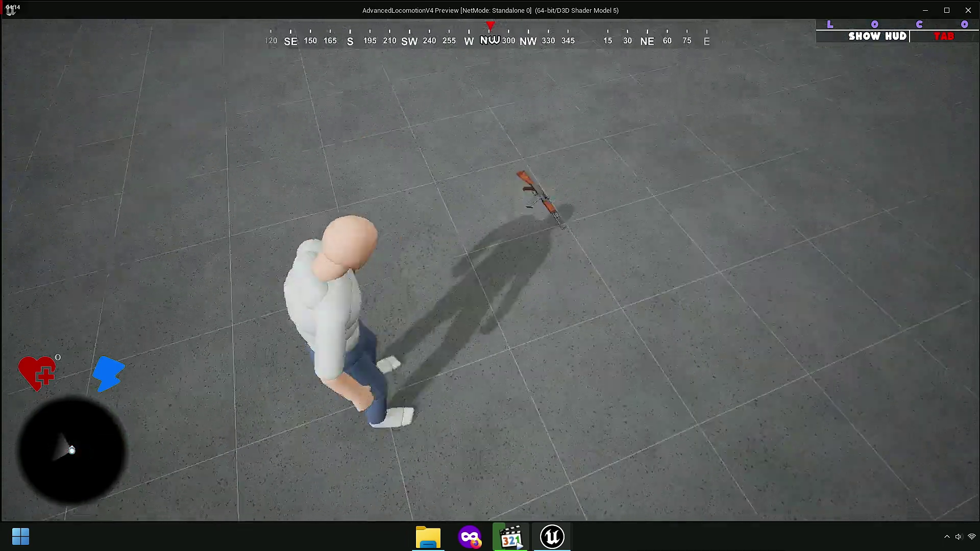
key(Escape)
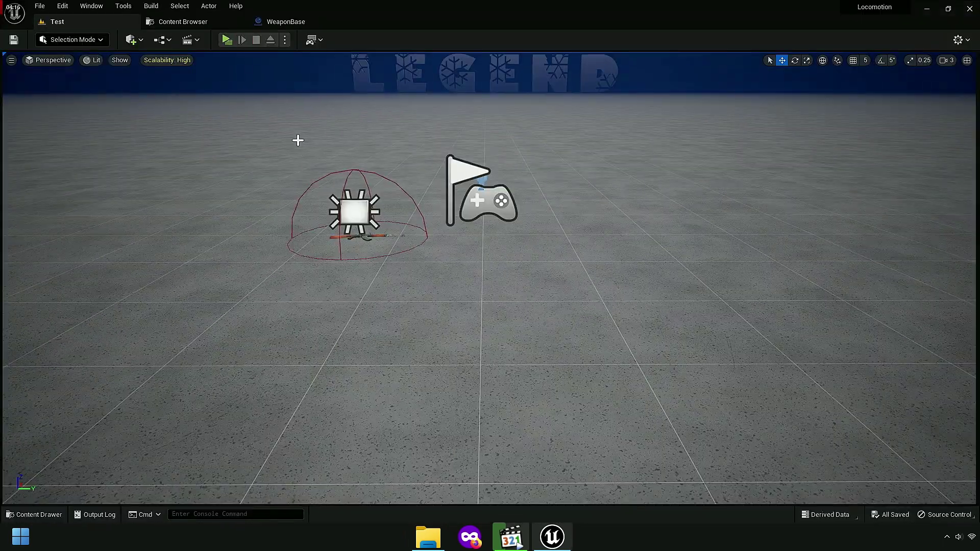
Step: Rename the WeaponMaster2 structure in the Structure folder to WeaponMaster
click(197, 23)
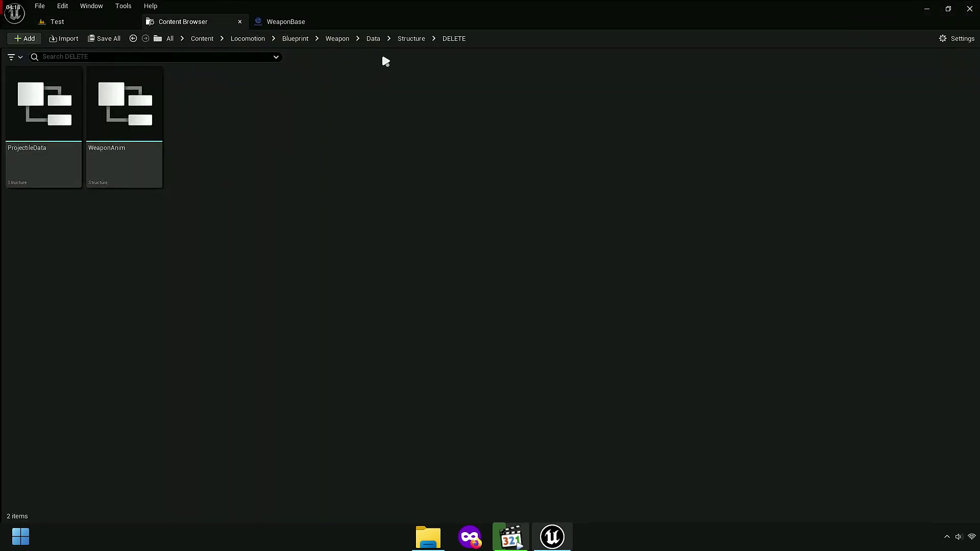
click(413, 41)
click(131, 156)
key(F2)
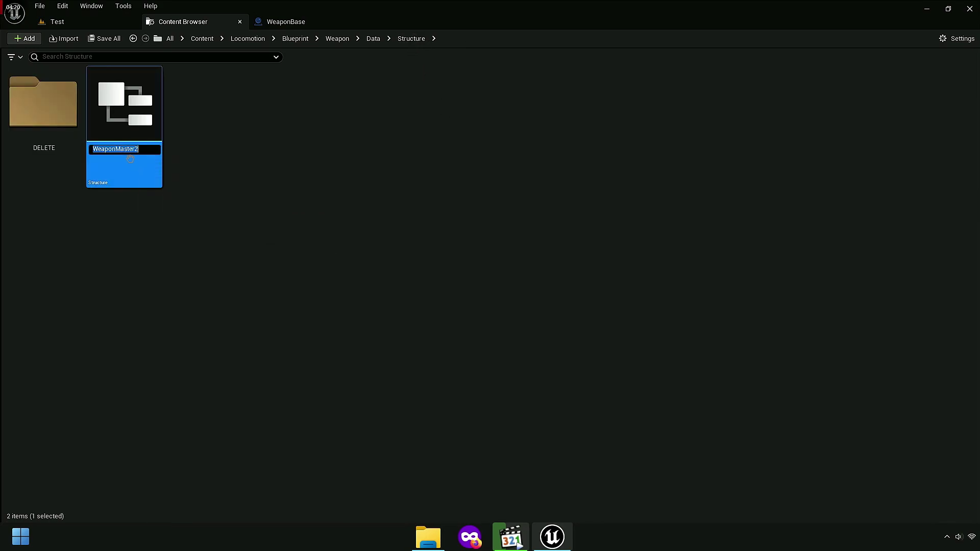
click(135, 149)
key(BackSpace)
key(ctrl+shift+s)
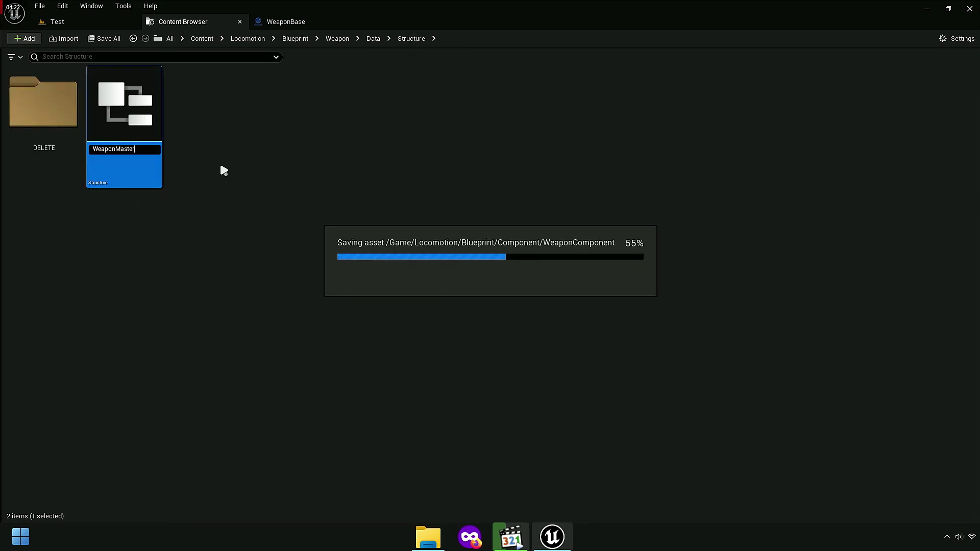
Step: Open the WeaponMaster structure for editing and save all unsaved assets
click(239, 133)
click(148, 127)
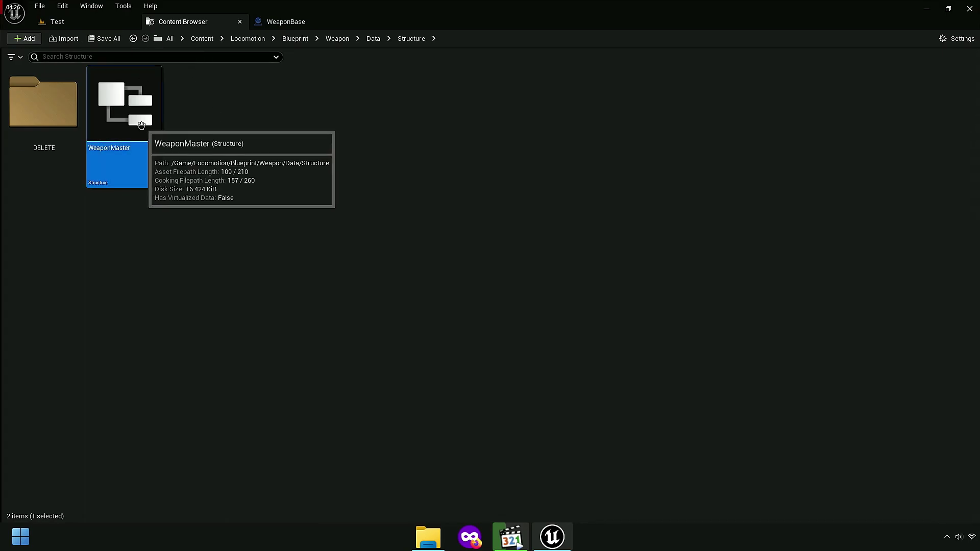
double_click(148, 127)
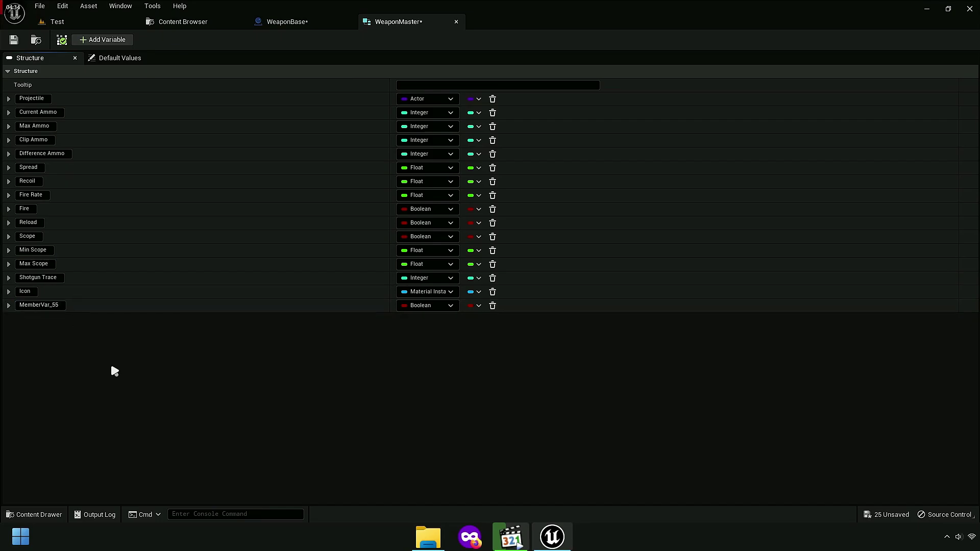
click(179, 21)
click(108, 43)
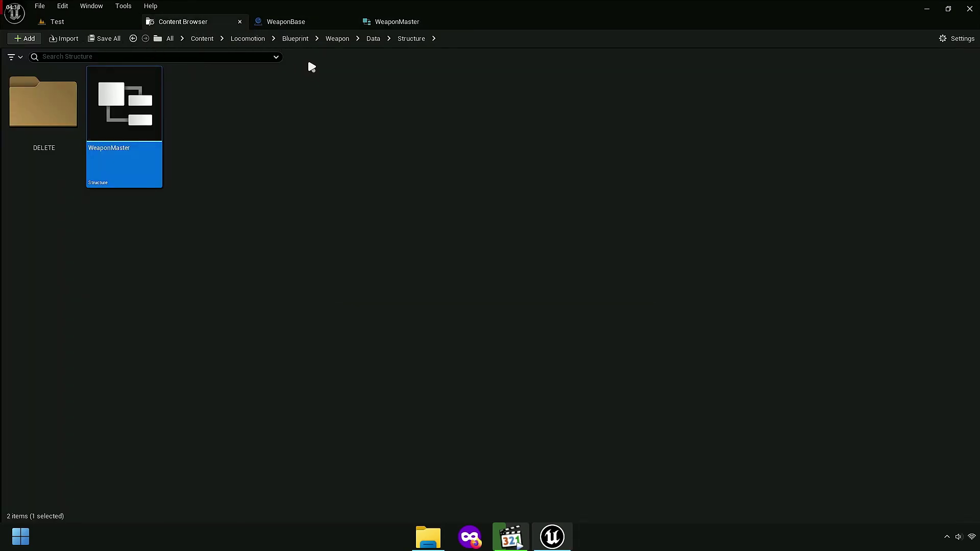
Step: Zoom in on the pins of the Fire State node in WeaponBase's graph
click(286, 22)
right_drag(330, 240, 406, 226)
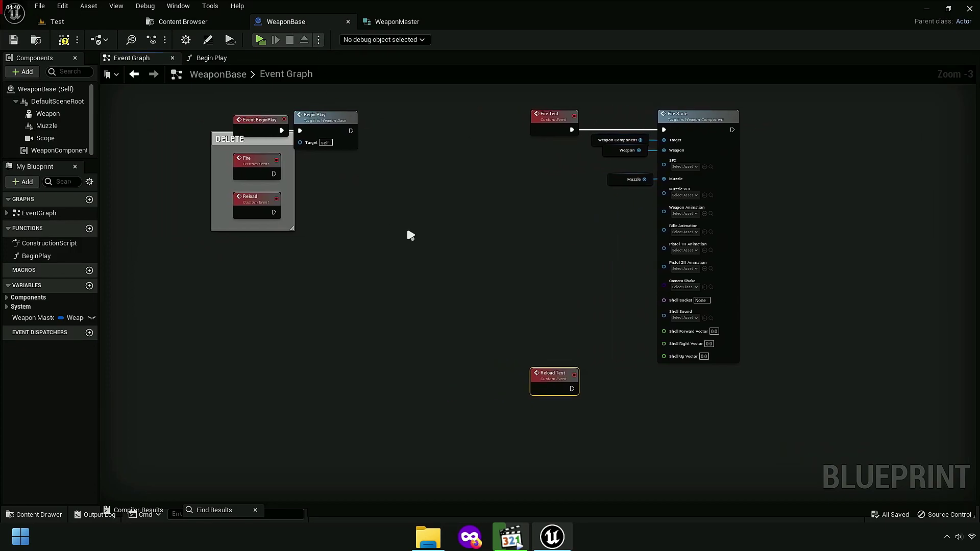
scroll(399, 227, up, 5)
Step: Rename member MemberVar_55 to SFX and make it a Sound Base object reference
scroll(402, 236, down, 3)
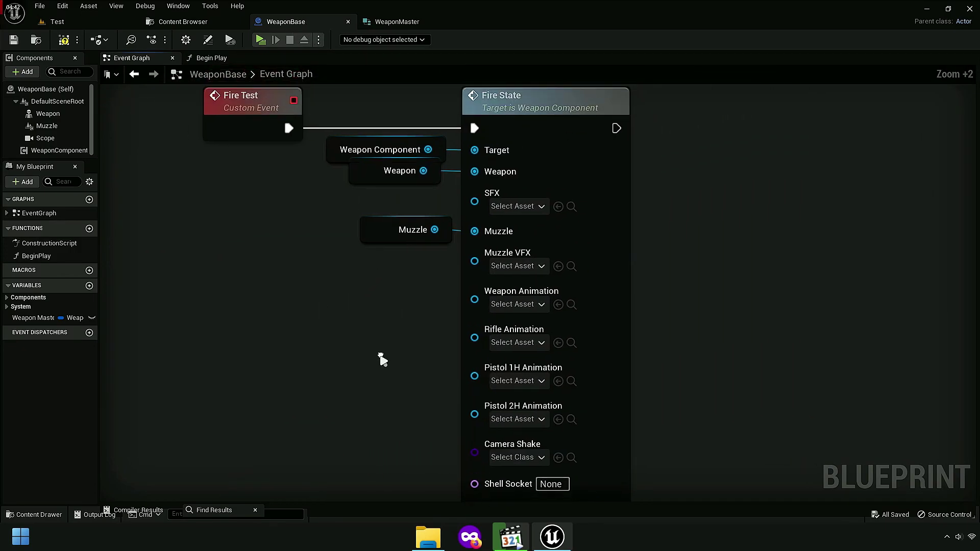
click(393, 21)
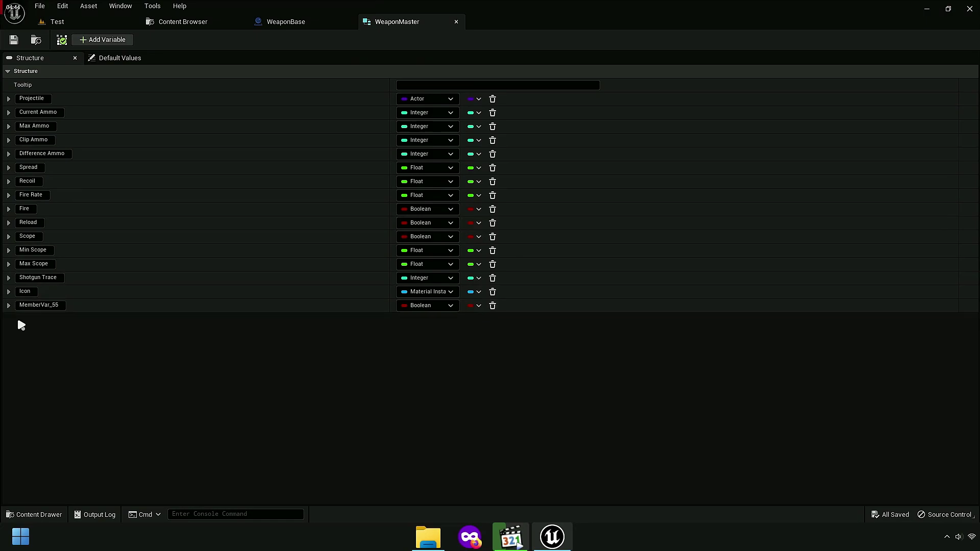
click(31, 305)
text(SFX)
click(427, 308)
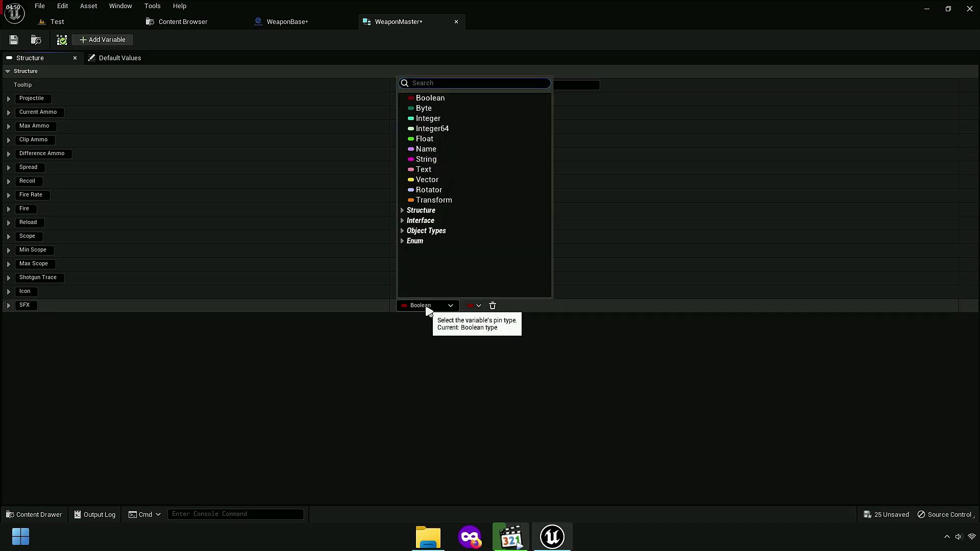
text(soundbase)
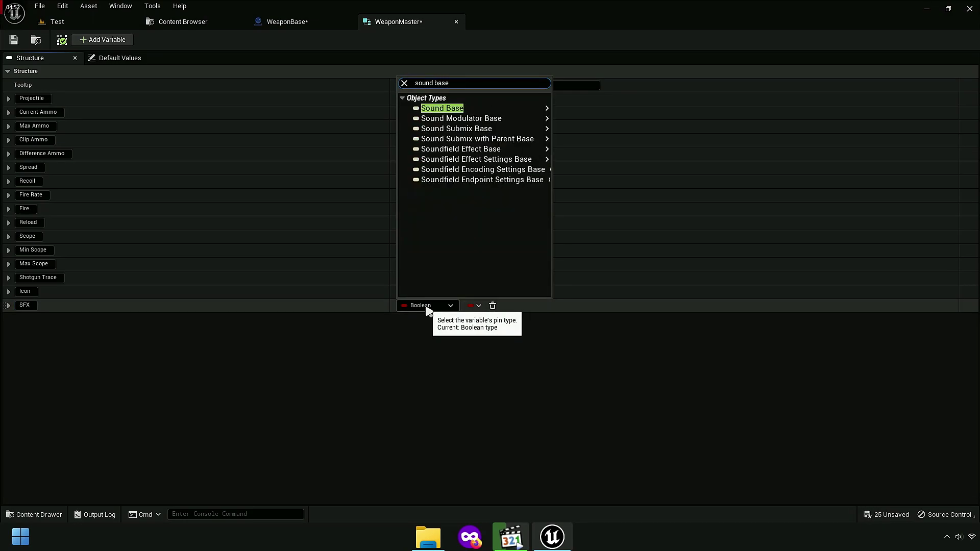
mouse_move(459, 123)
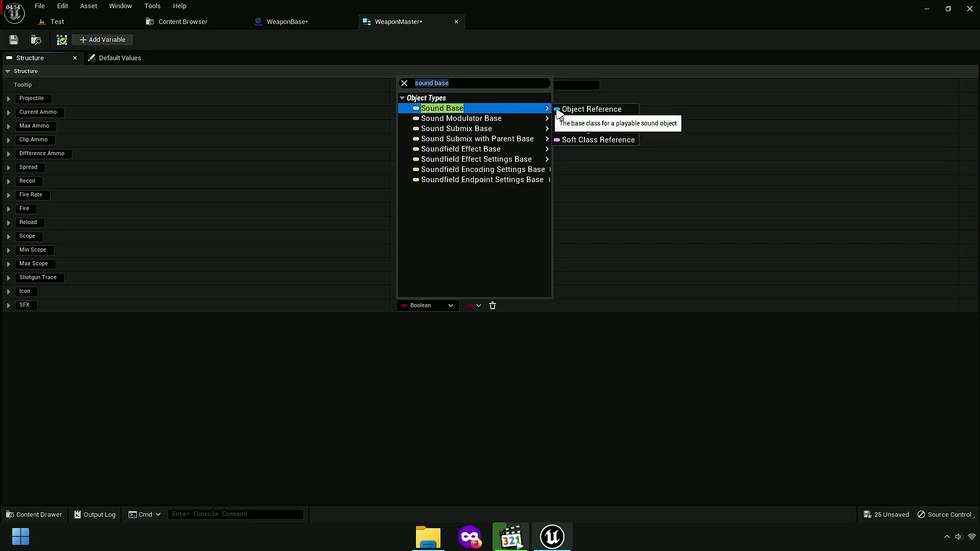
click(591, 118)
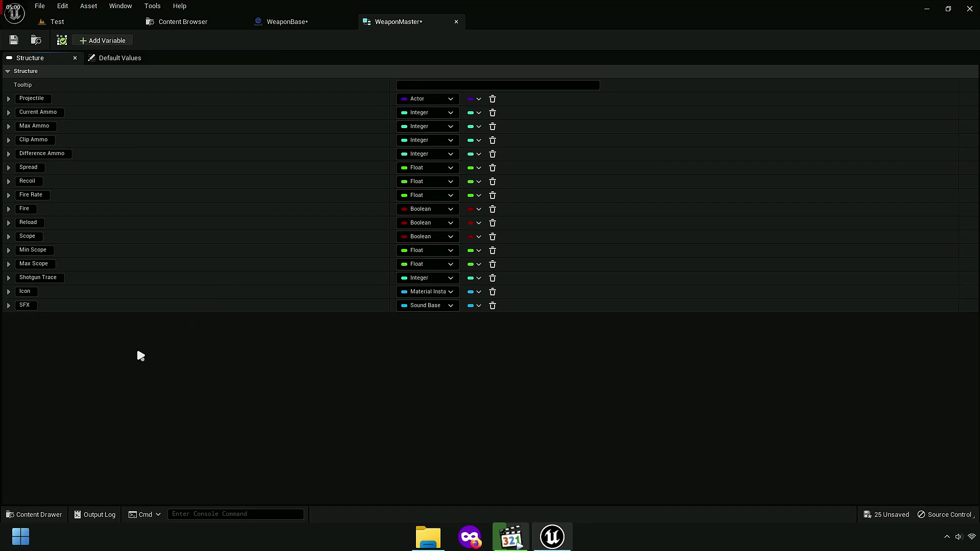
Step: Add a new member to the WeaponMaster struct and name it VFX
click(287, 22)
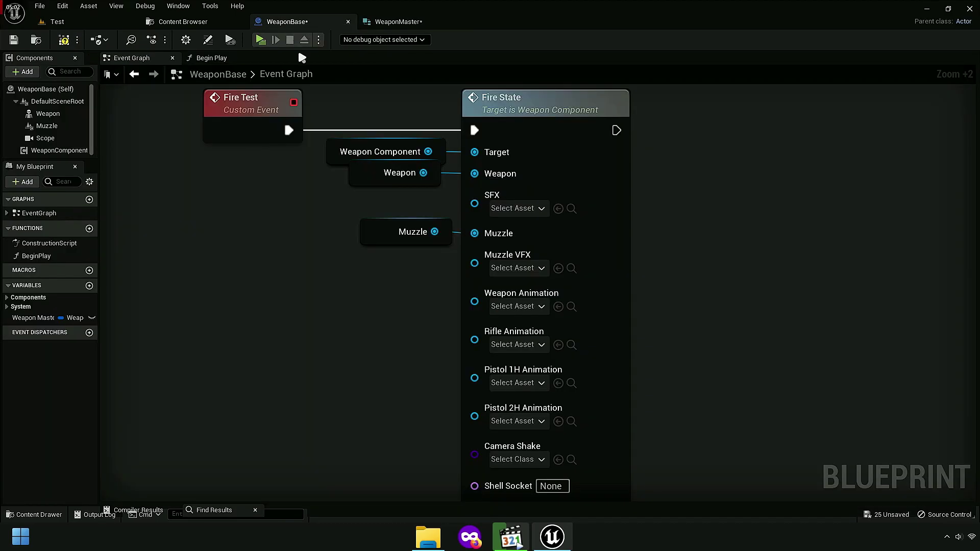
click(388, 22)
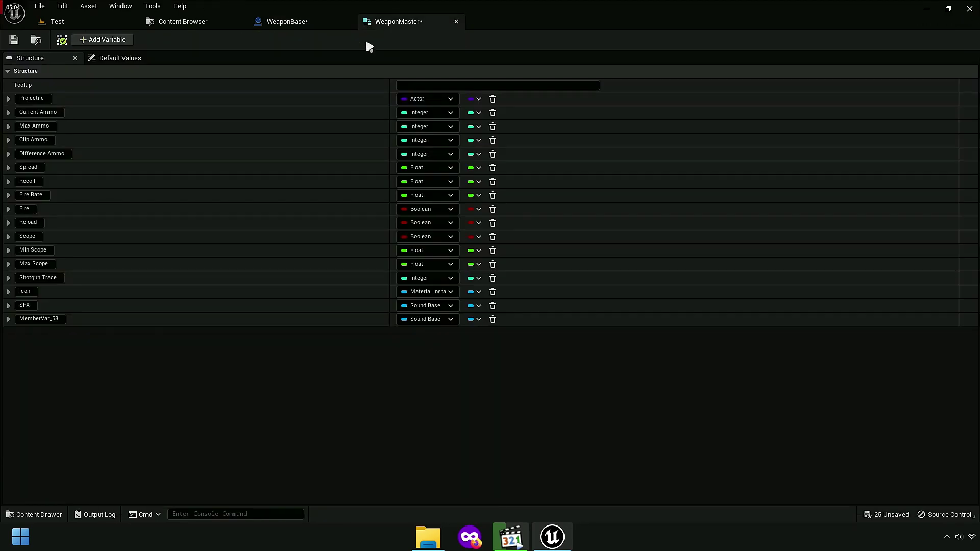
key(ctrl+a)
text(VFX)
key(Tab)
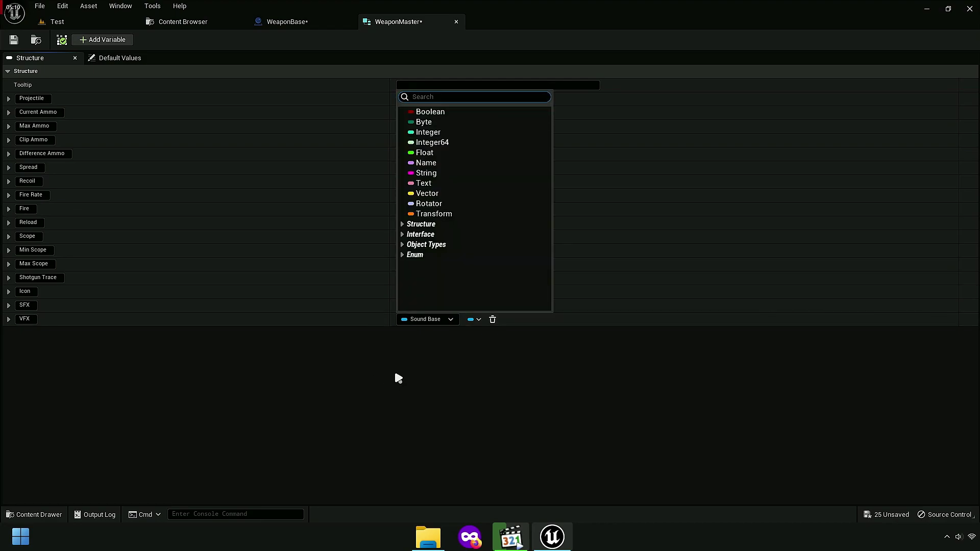
click(397, 378)
Step: In WeaponBase, promote the Muzzle VFX pin to a variable, then delete that node and variable
click(287, 21)
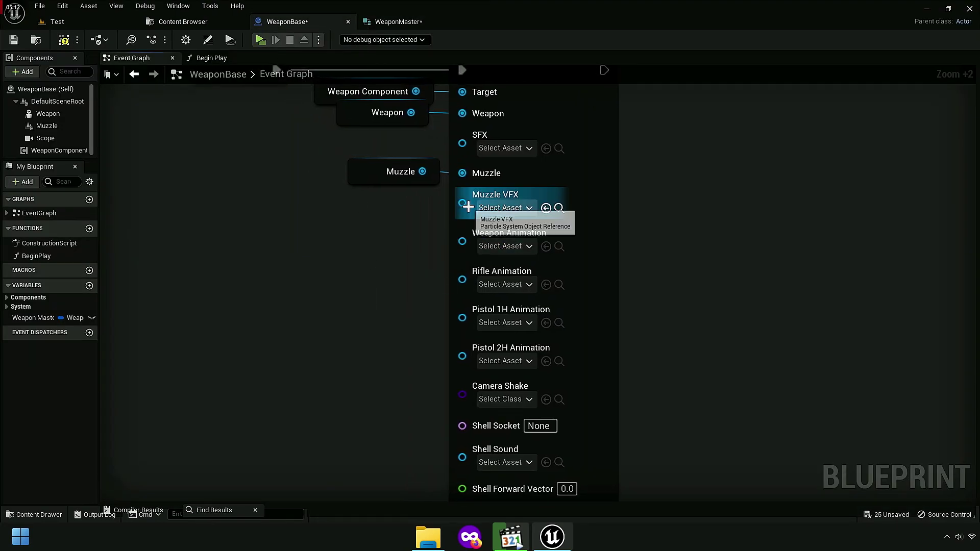
drag(468, 206, 314, 238)
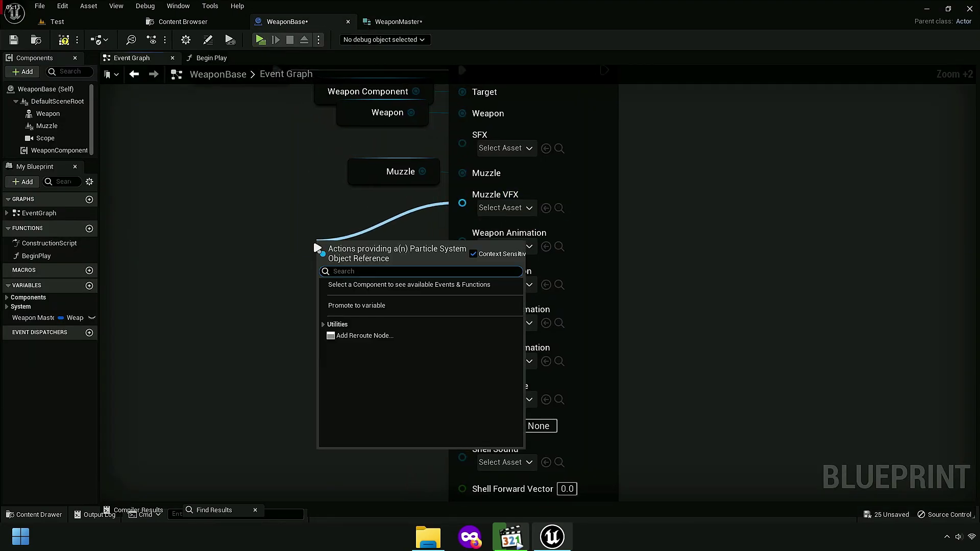
click(367, 306)
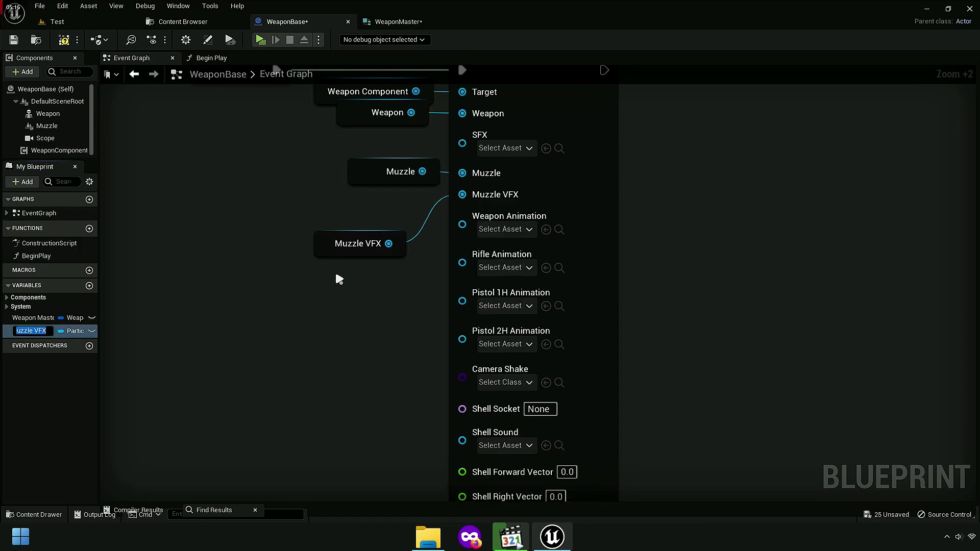
click(329, 251)
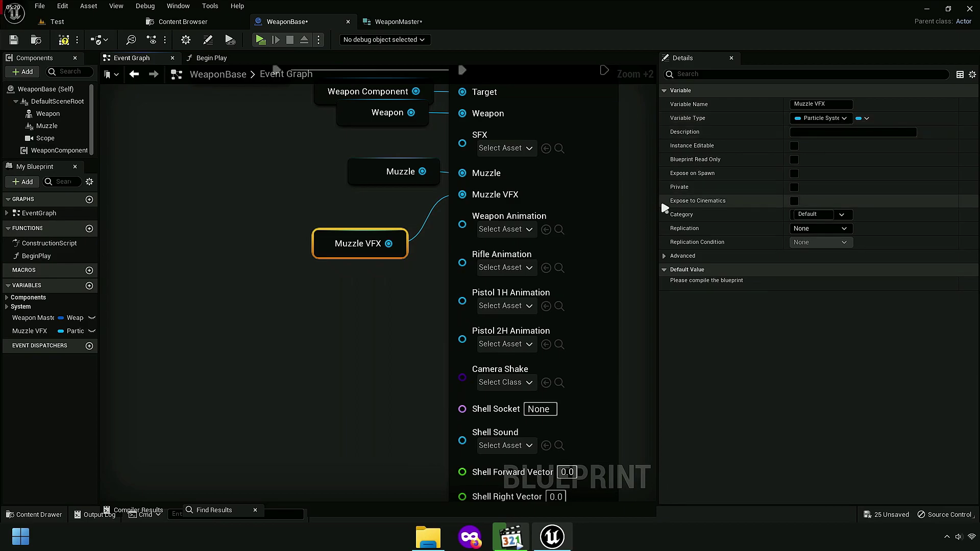
key(Delete)
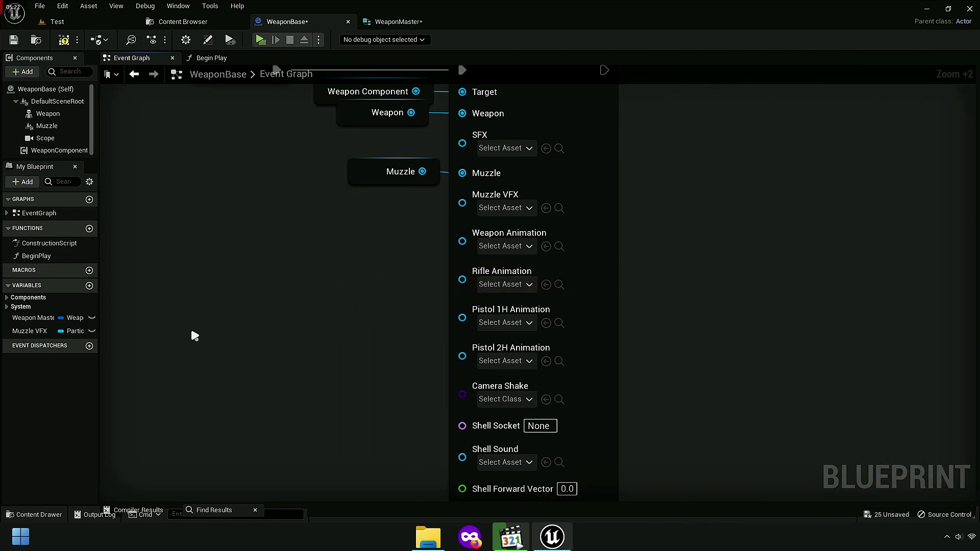
right_click(21, 330)
click(61, 407)
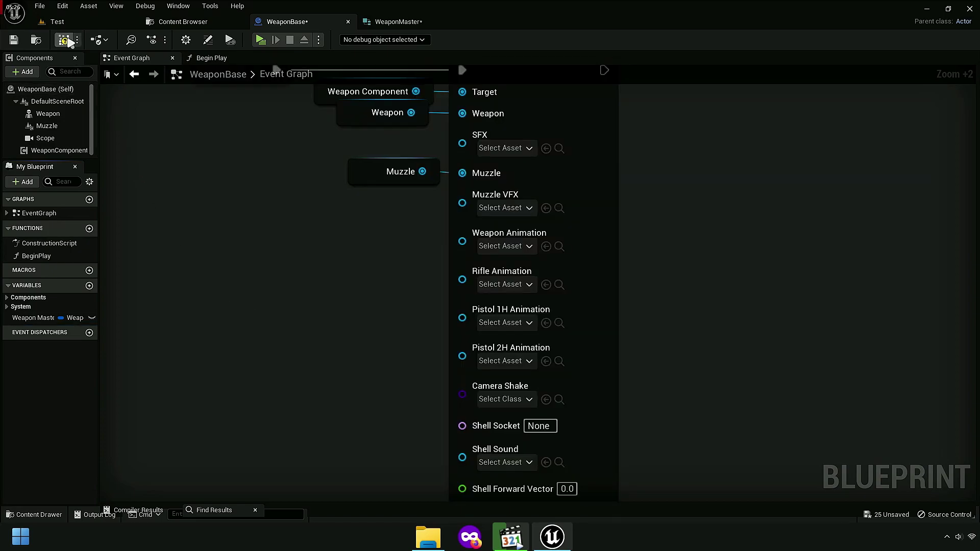
Step: Make VFX a Particle System object reference and save the WeaponMaster struct
click(394, 22)
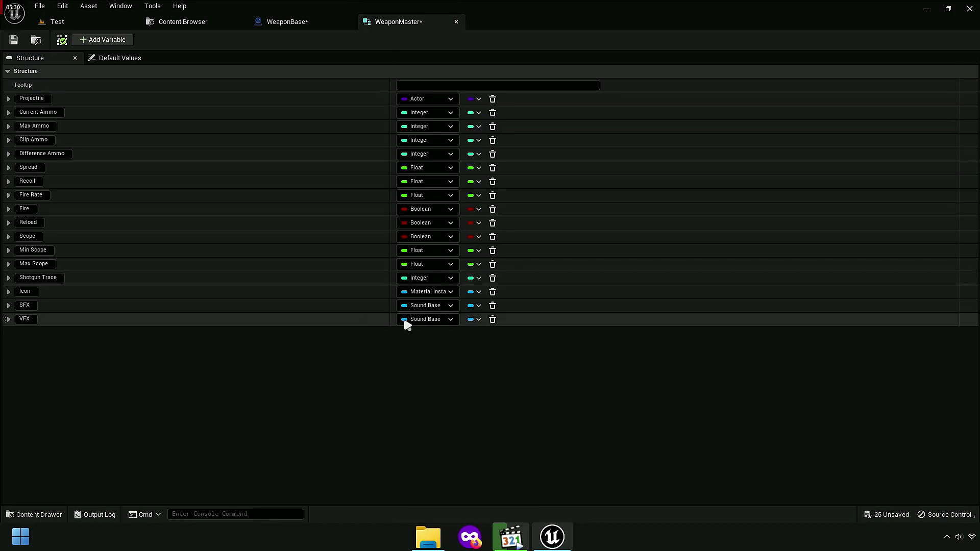
click(438, 320)
text(i)
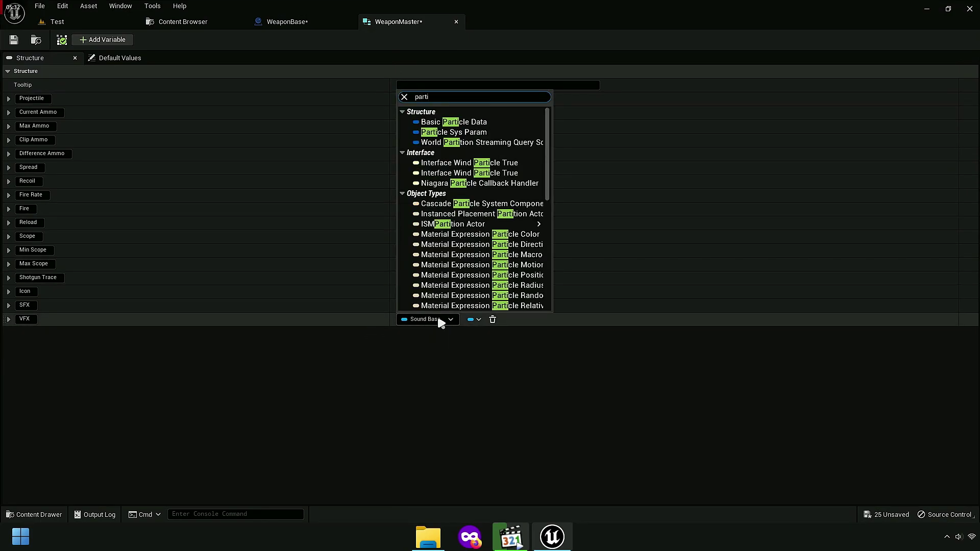
text(ck)
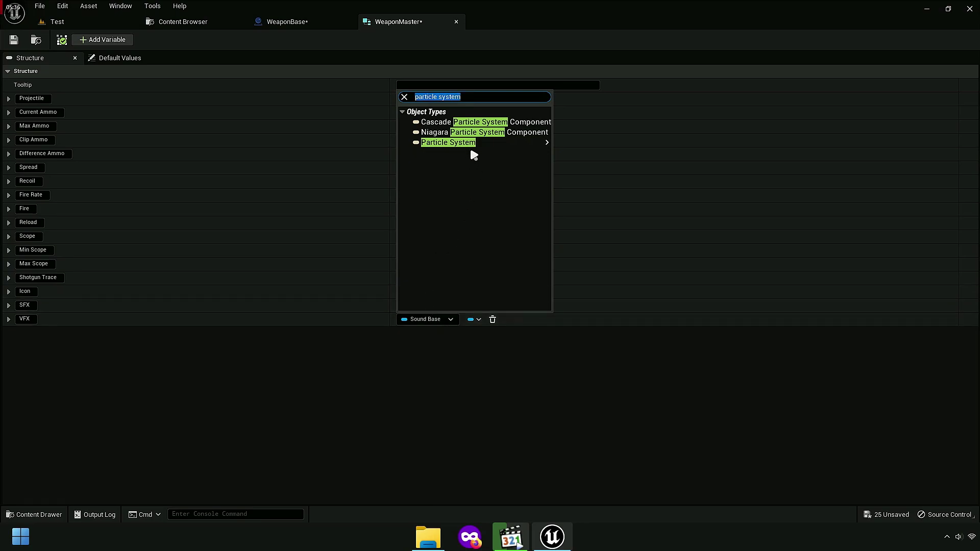
click(459, 143)
click(592, 143)
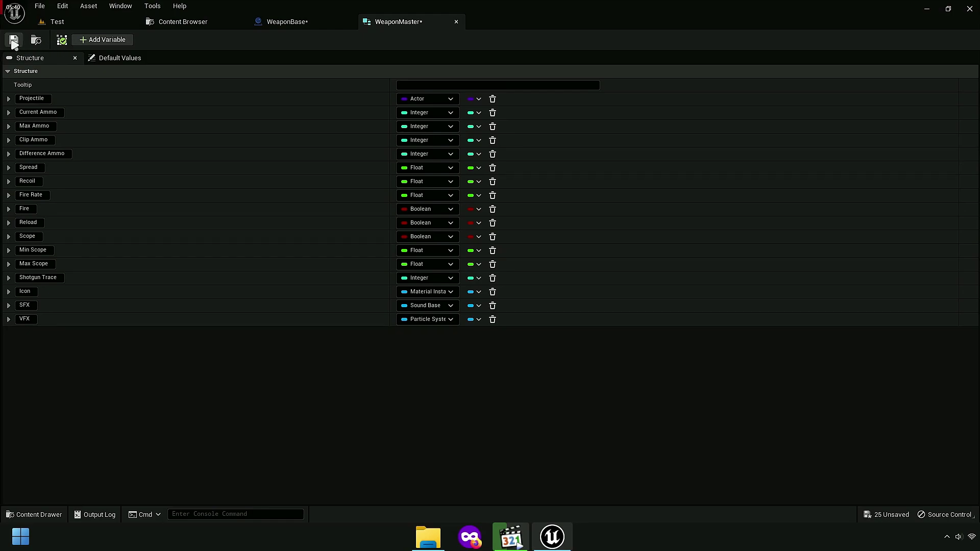
click(286, 22)
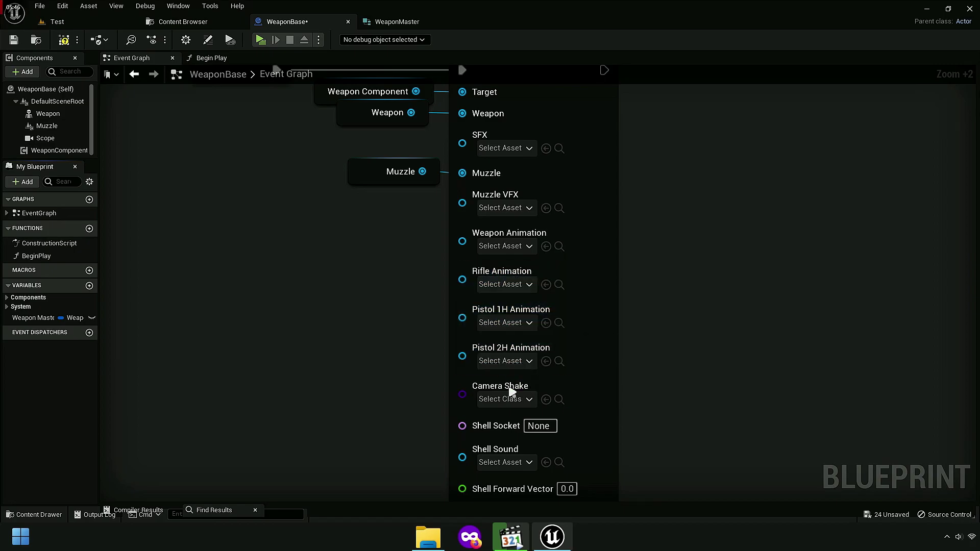
click(397, 23)
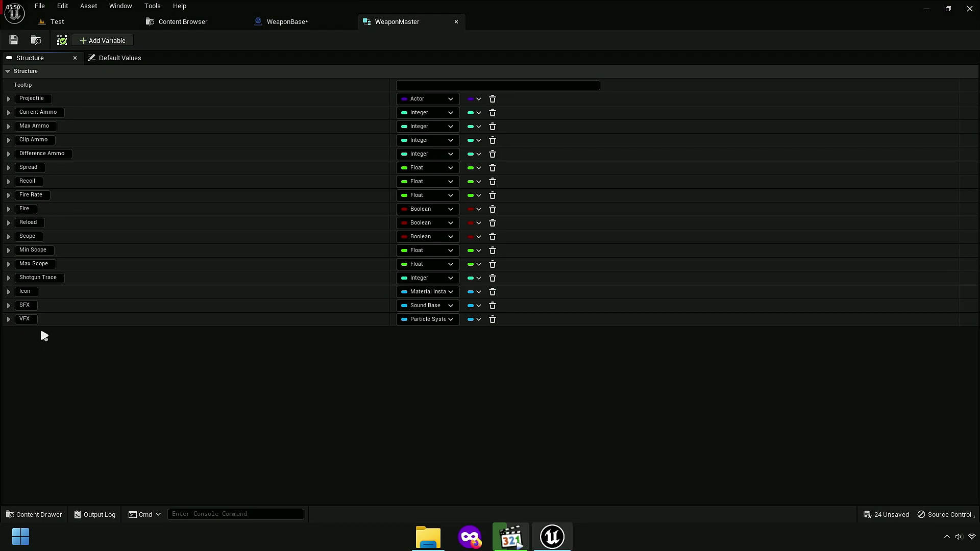
Step: Name a member Weapon Animation and type it as an Anim Montage reference
text(W)
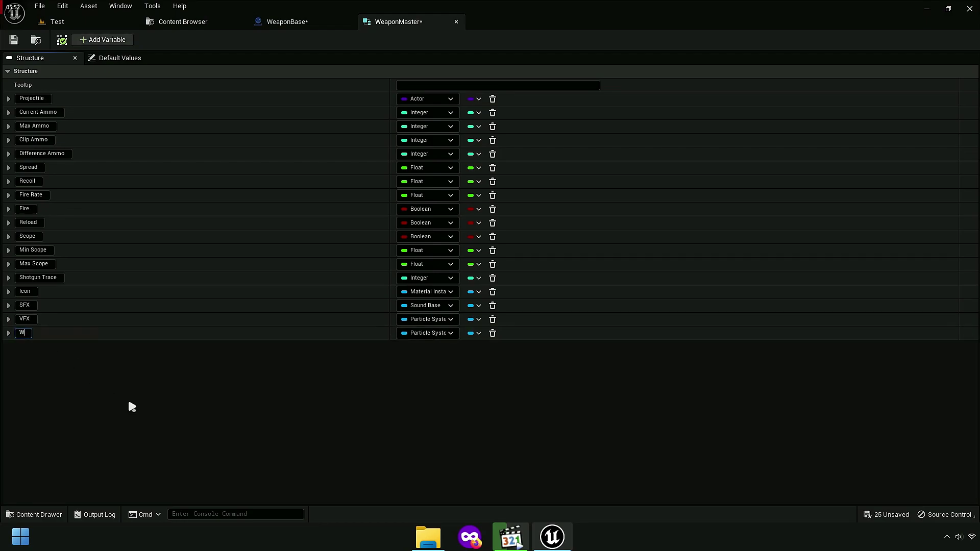
text(eapon Animatio)
text(n)
key(ctrl+shift+Left)
key(Left)
click(429, 334)
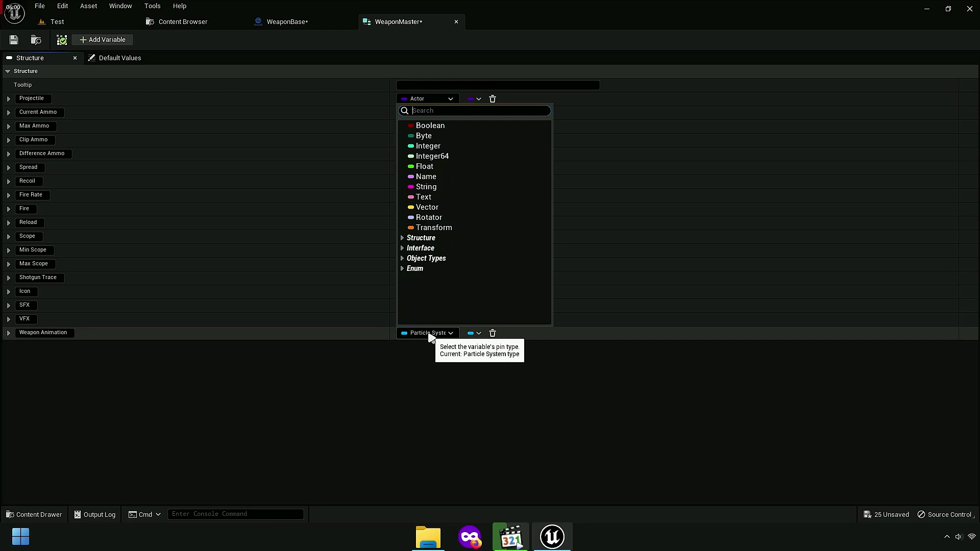
text(anim montag)
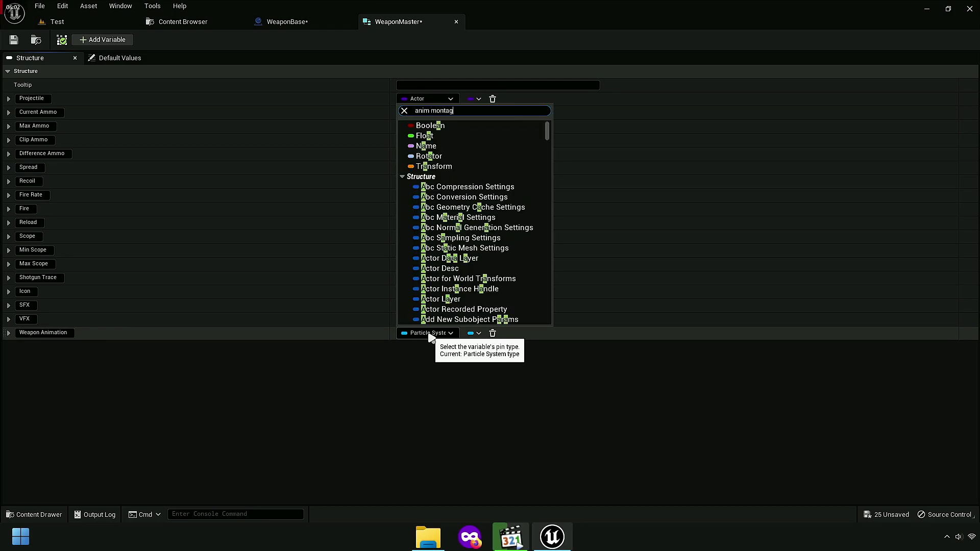
text(e)
click(589, 142)
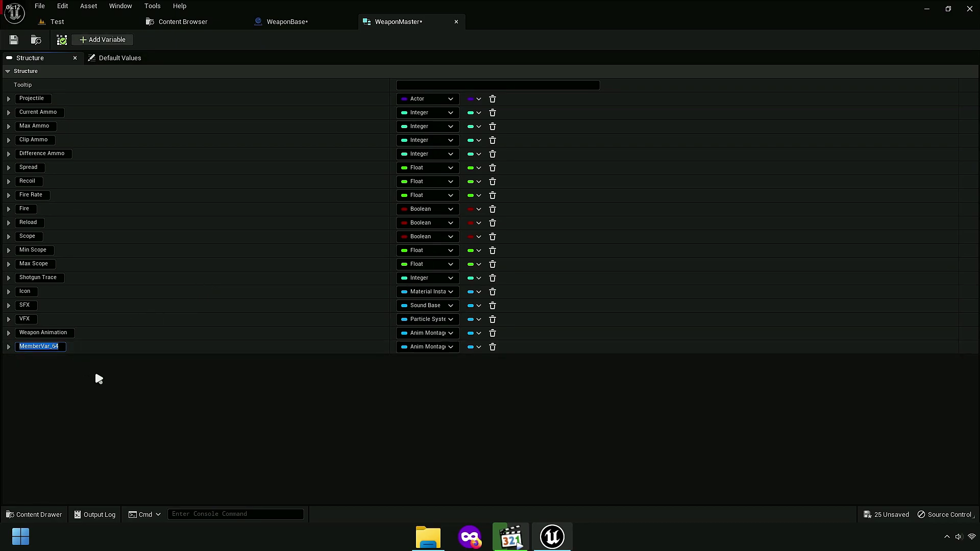
Step: Add Rifle Animation, Pistol 1H Animation and Pistol 2H Animation members
text(Rifle Anima)
text(tion)
click(395, 382)
text(P)
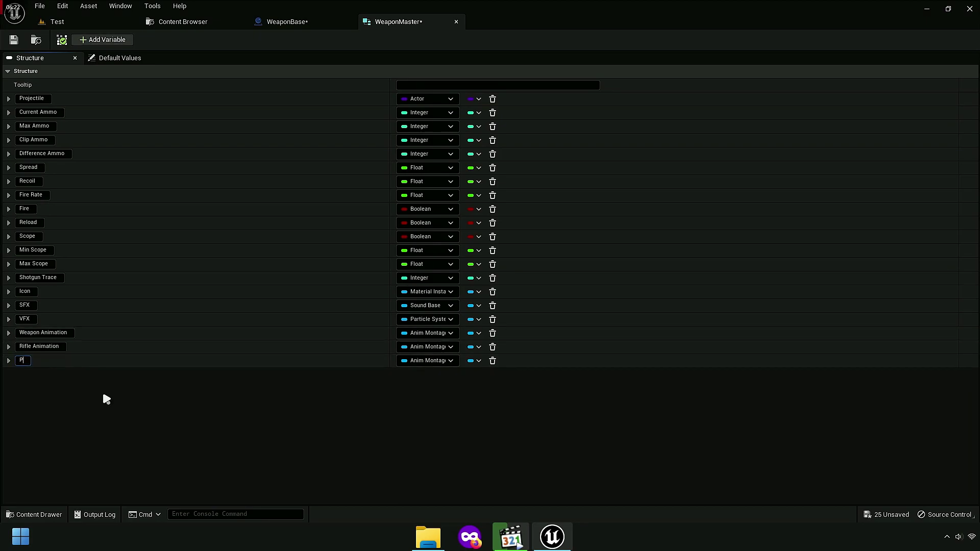
text(istol 1H An)
text(imation)
key(Return)
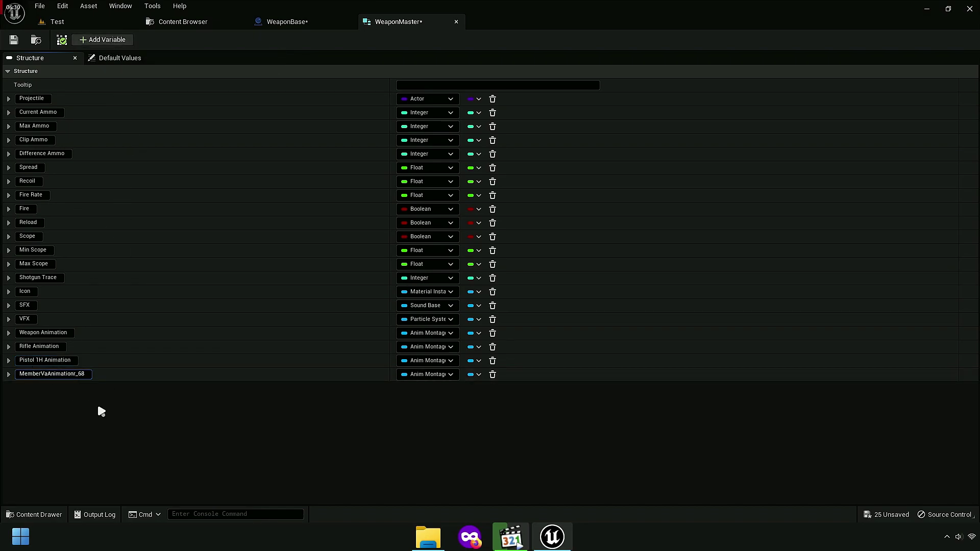
text(Animation)
text(Pis)
text(tol )
text(2H)
click(306, 22)
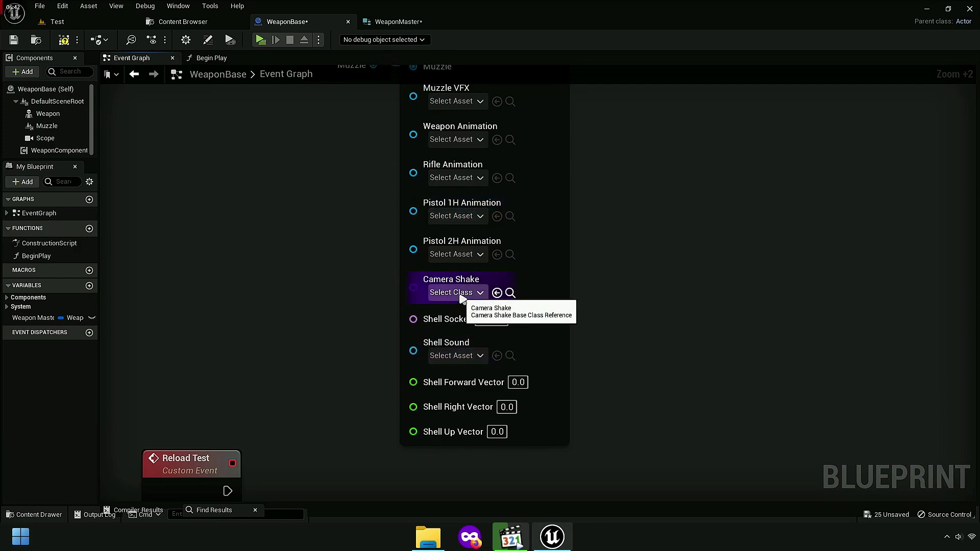
Step: Promote the Fire State node's Camera Shake pin to a variable in WeaponBase
right_click(415, 288)
key(Escape)
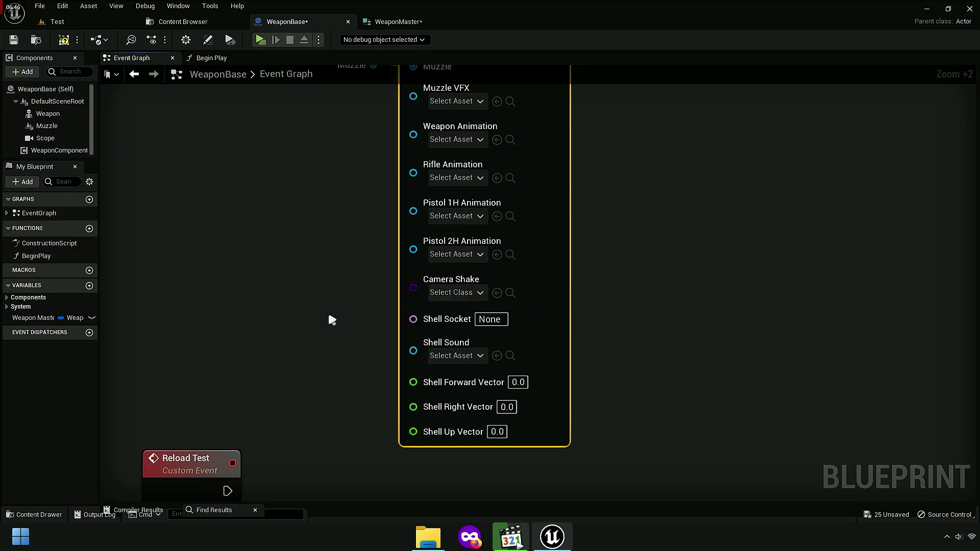
key(Return)
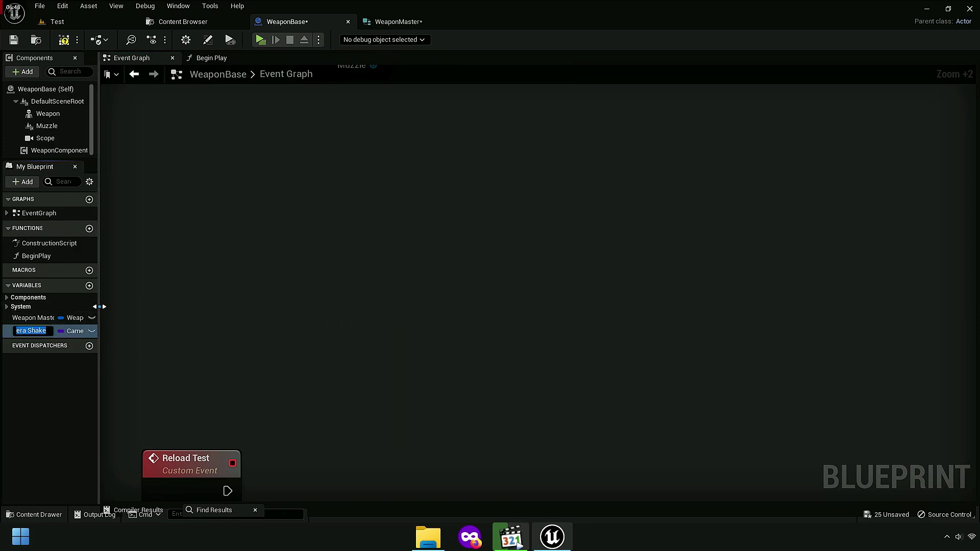
drag(99, 309, 222, 311)
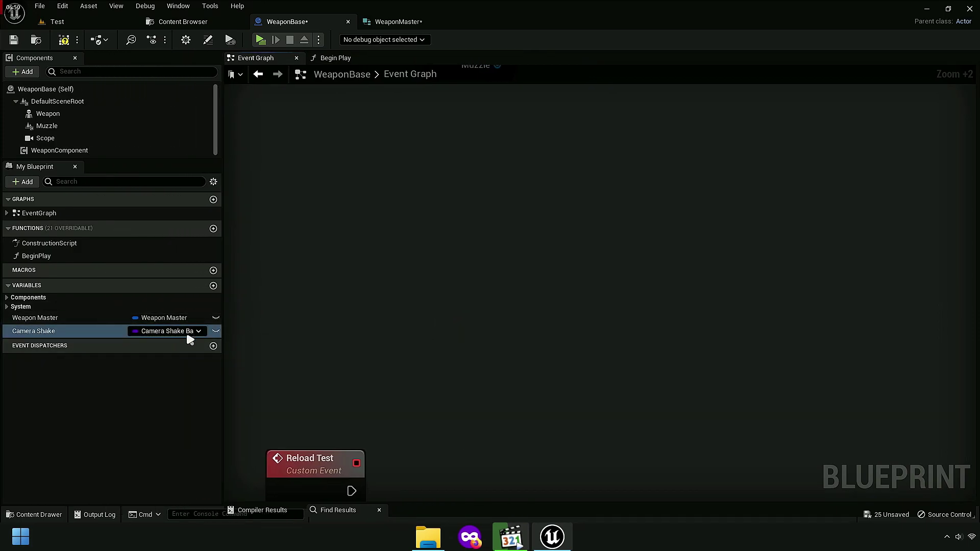
scroll(331, 222, down, 1)
scroll(320, 302, down, 3)
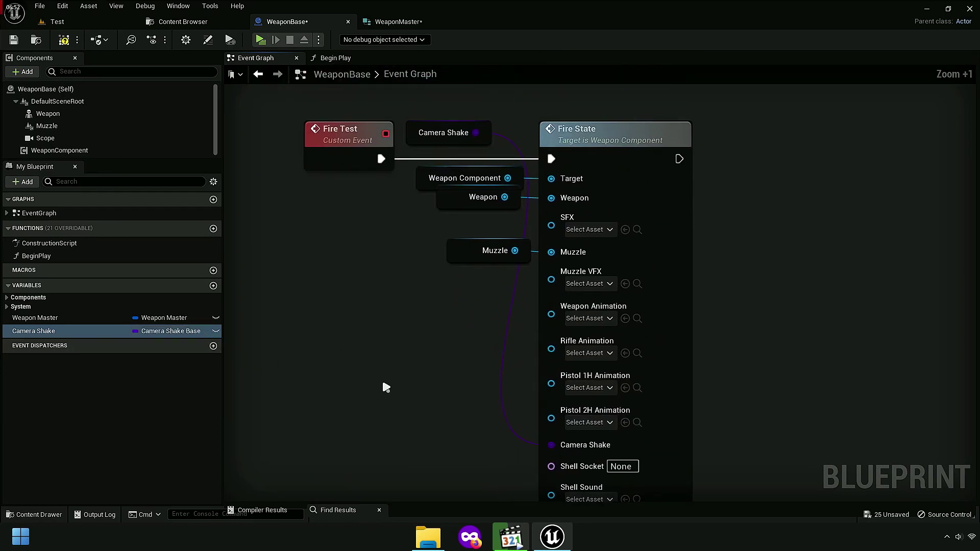
drag(421, 229, 375, 391)
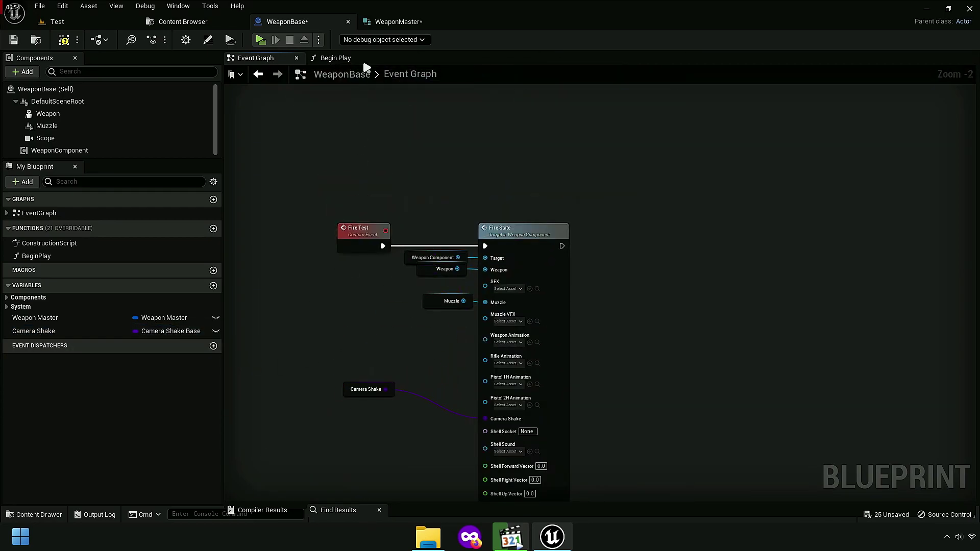
Step: Add a Camera Shake struct member typed as a Camera Shake Base class reference
click(398, 22)
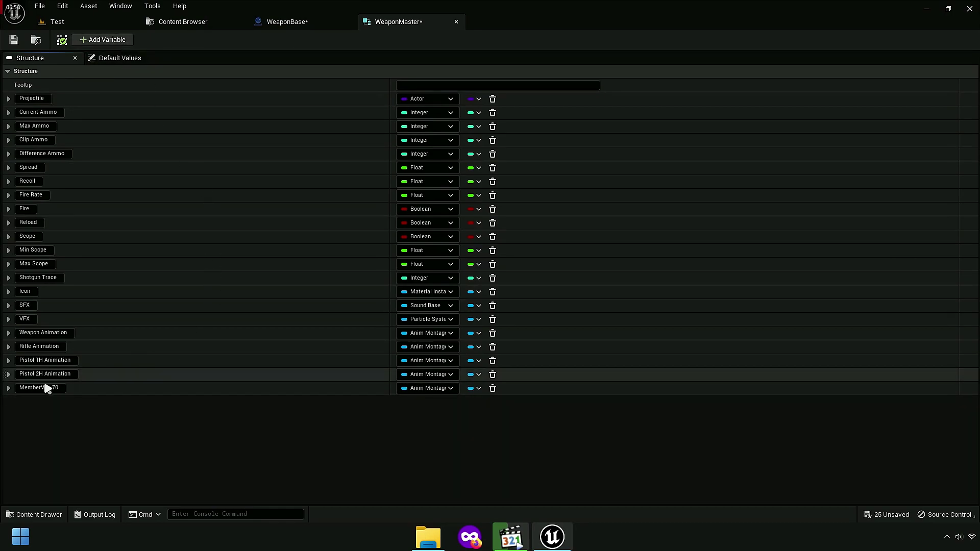
text(Came)
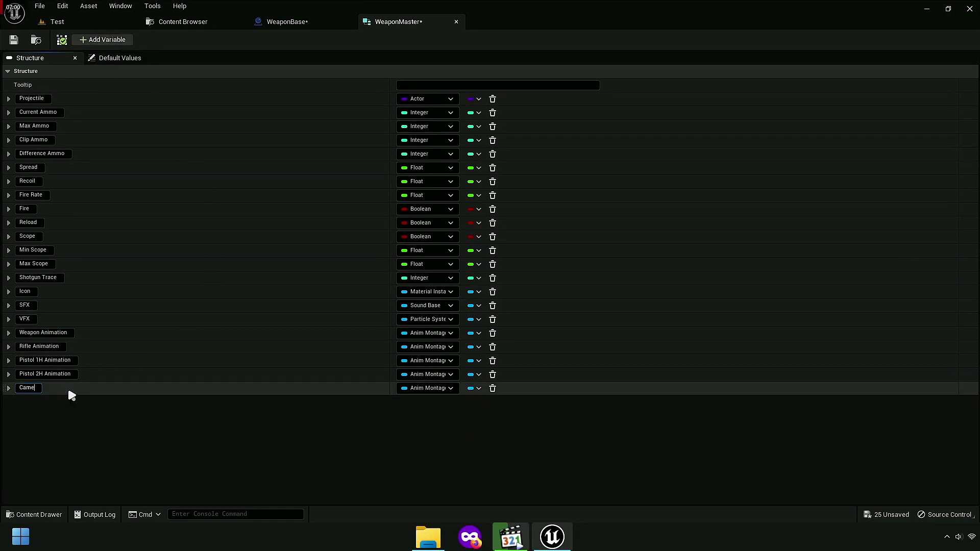
text(ra Shake)
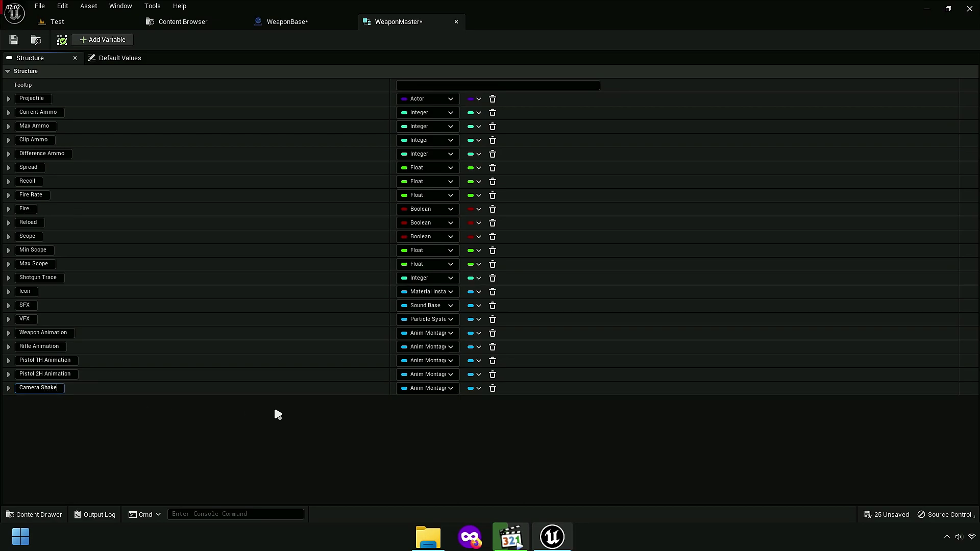
key(Return)
click(437, 390)
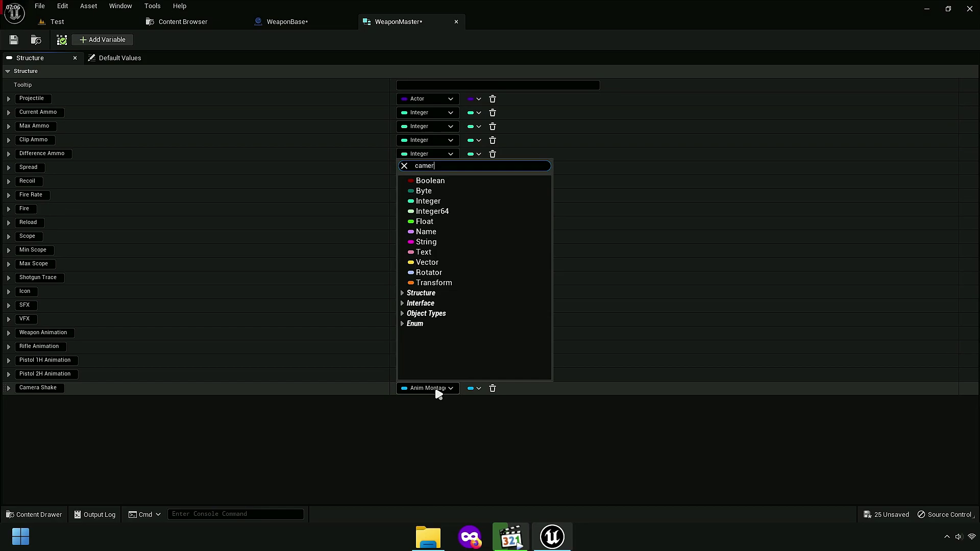
text(am)
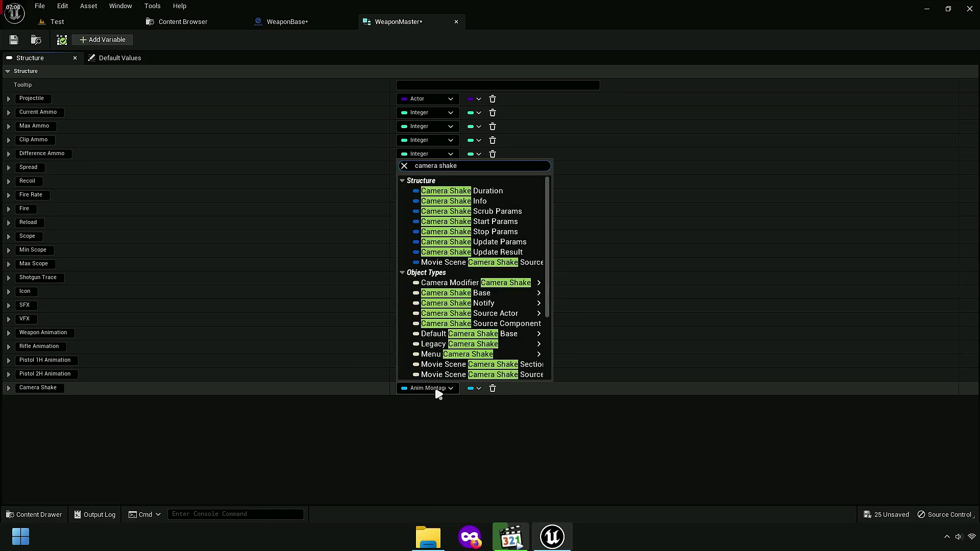
text(e)
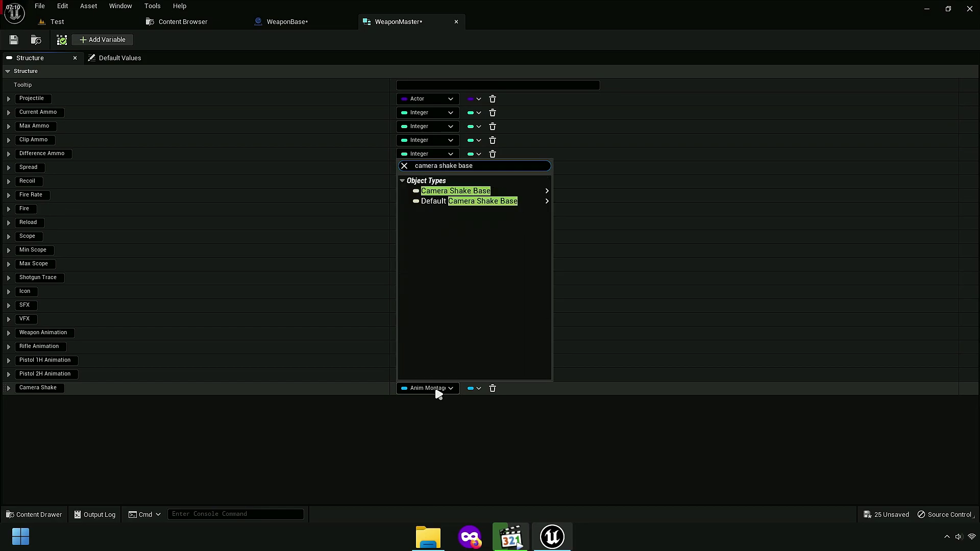
key(ctrl+a)
mouse_move(544, 192)
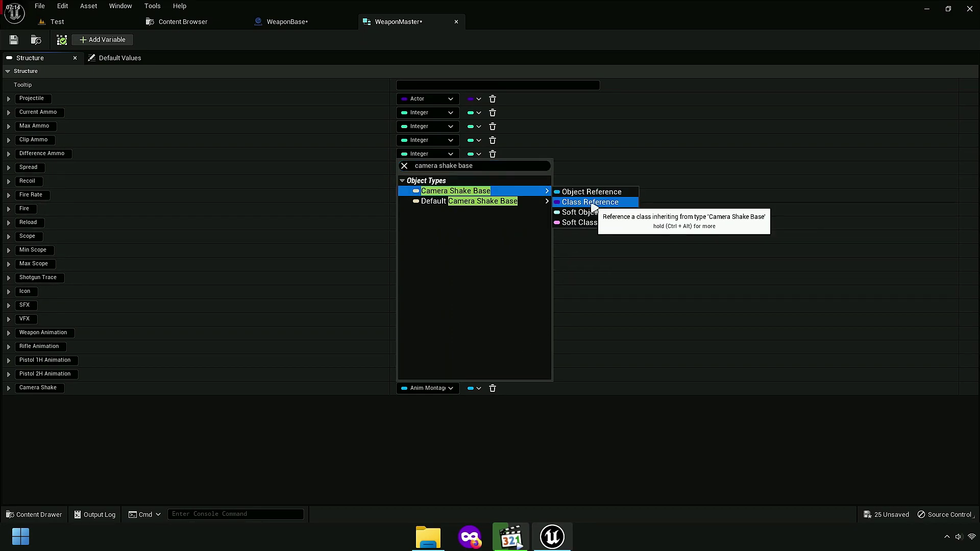
click(592, 203)
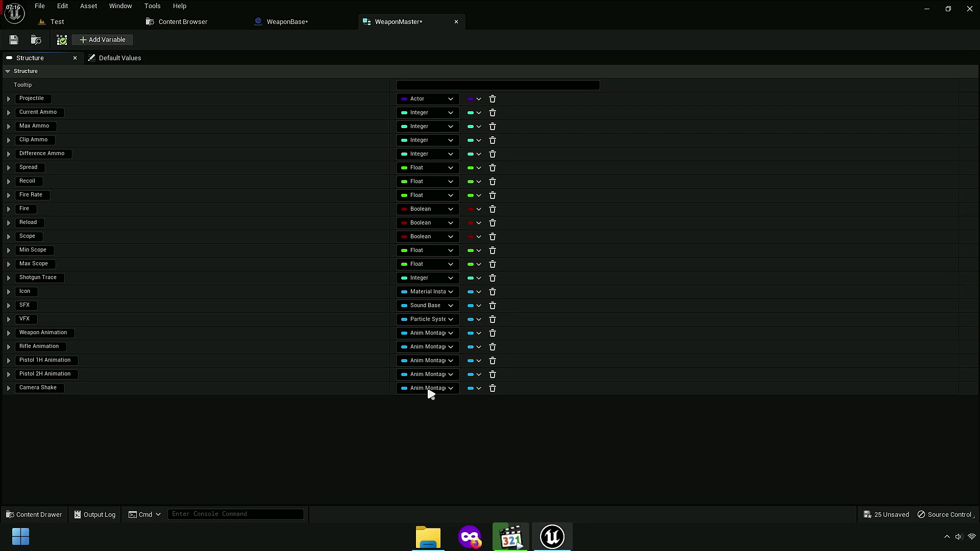
Step: Delete WeaponBase's separate Camera Shake variable
click(286, 21)
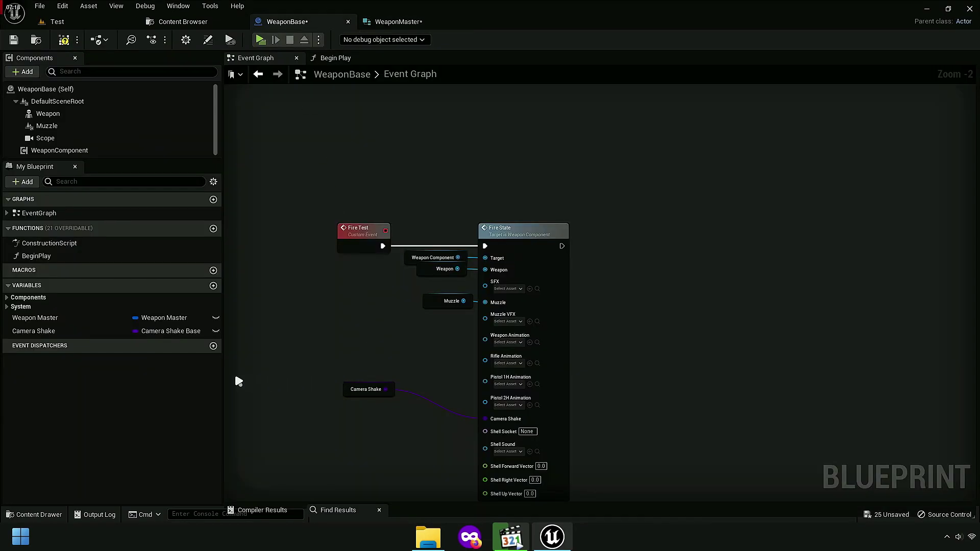
right_click(93, 333)
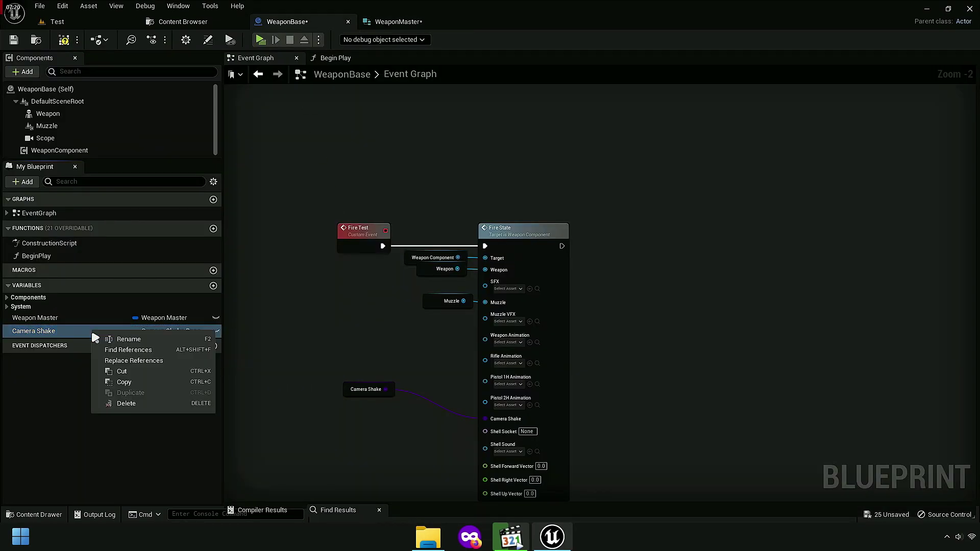
click(126, 403)
click(566, 293)
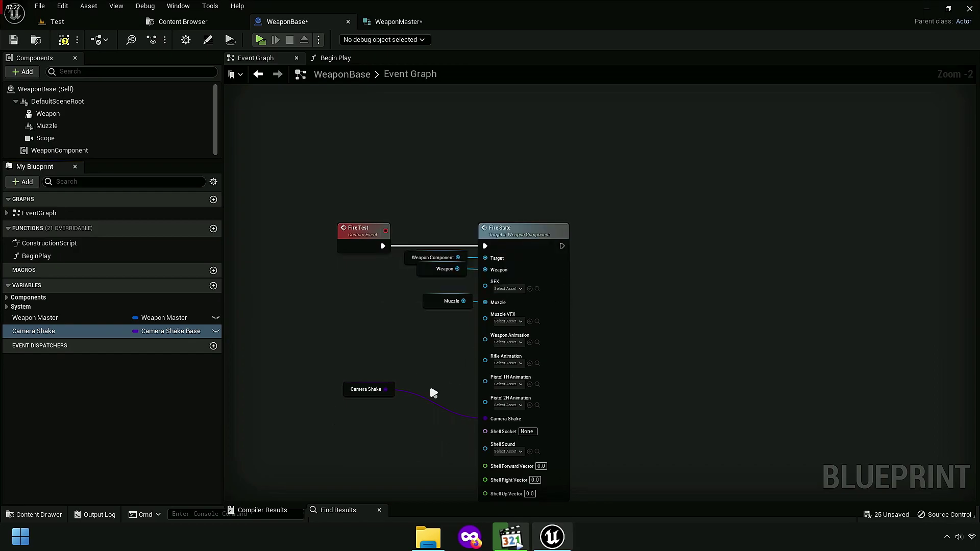
right_drag(394, 444, 402, 291)
scroll(499, 290, up, 1)
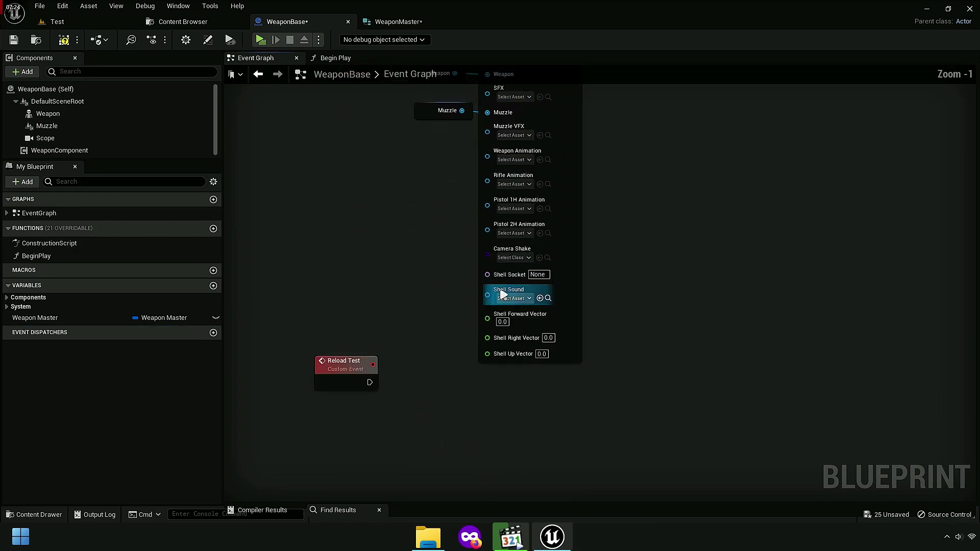
scroll(511, 275, up, 1)
Step: Add a Shell Name member of Name type to WeaponMaster
click(398, 22)
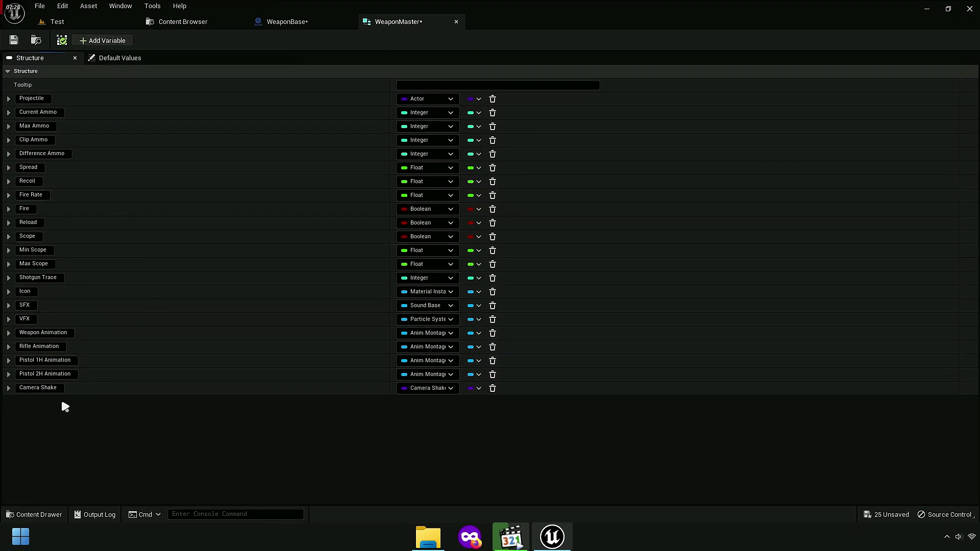
click(44, 400)
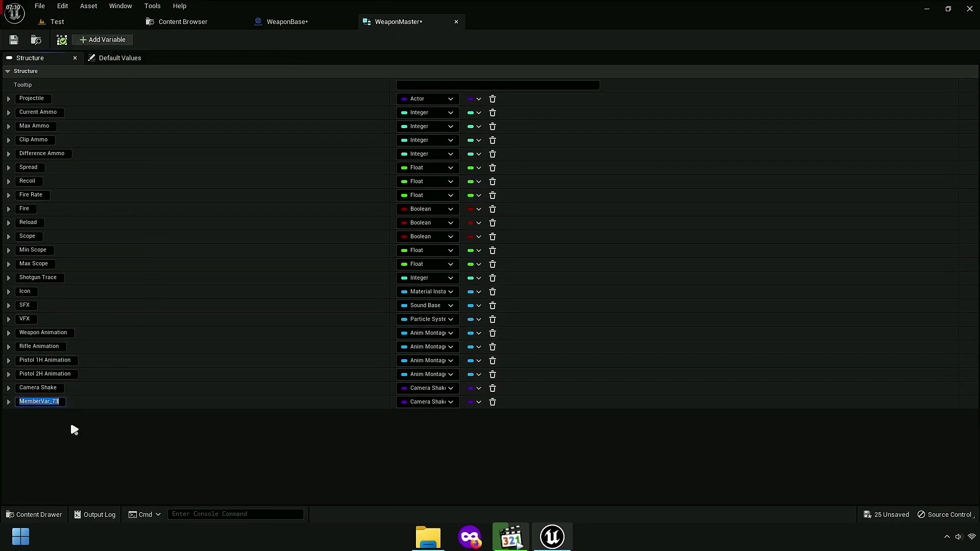
text(Sehll)
key(ctrl+a)
text(Shell)
text( Nam)
click(429, 407)
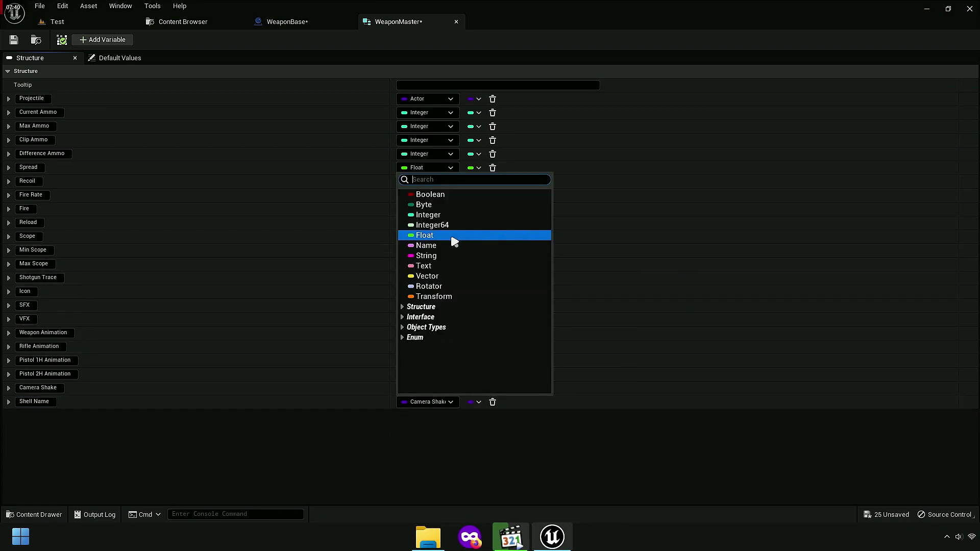
click(440, 249)
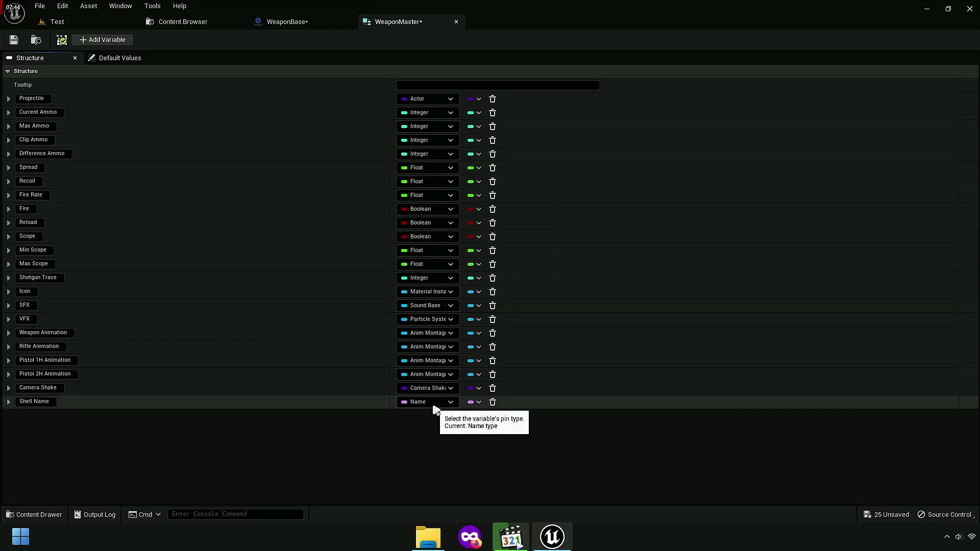
Step: Add a Shell SFX member typed as a Sound Base object reference
click(307, 21)
scroll(451, 299, up, 2)
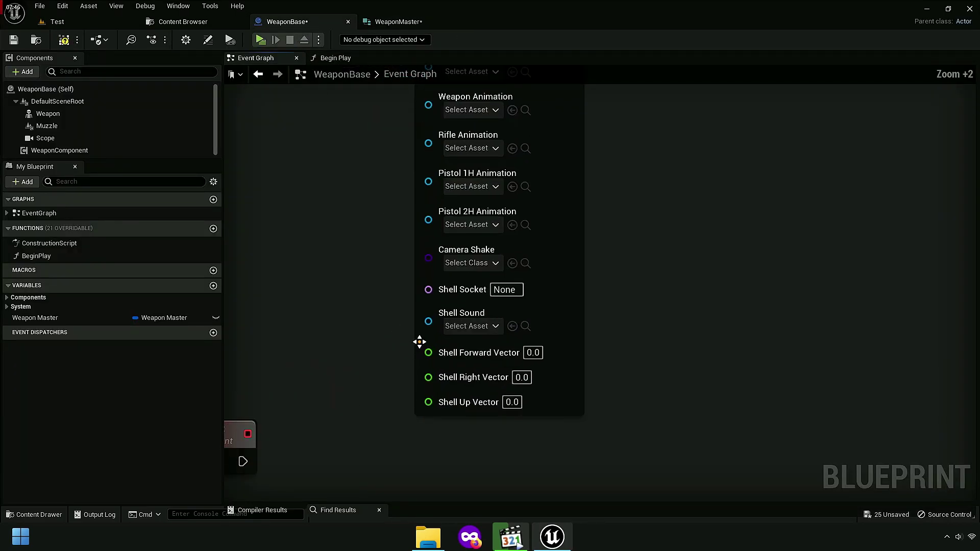
scroll(420, 341, up, 1)
click(390, 22)
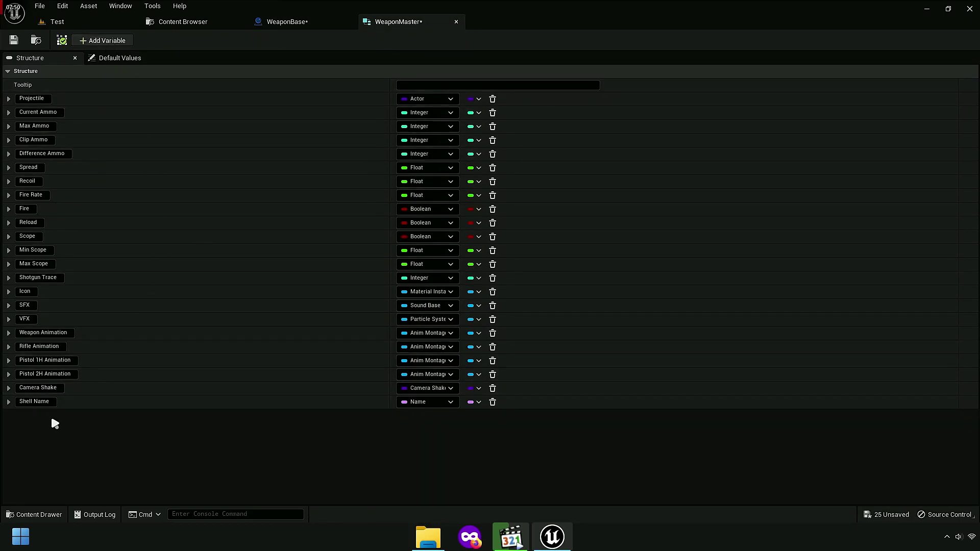
text(S)
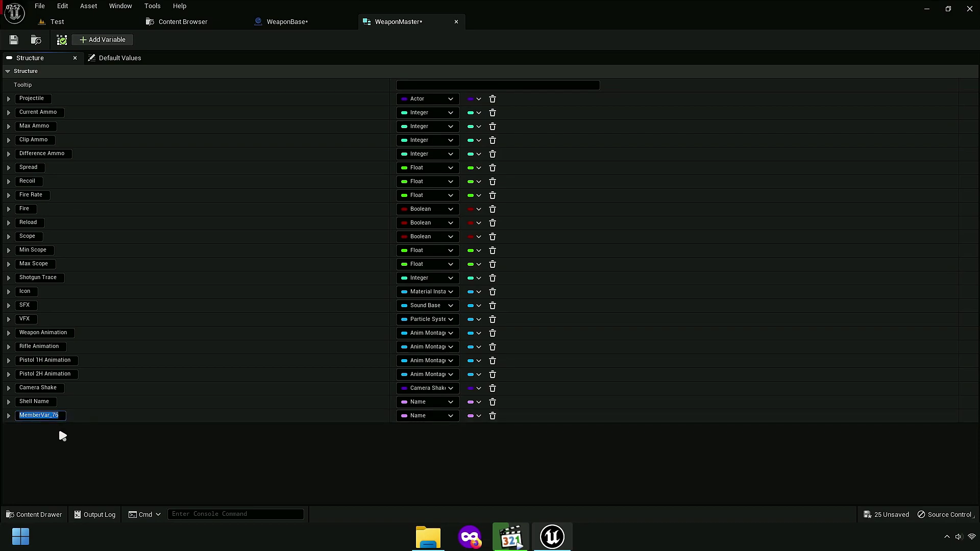
text(hell SFX)
key(Return)
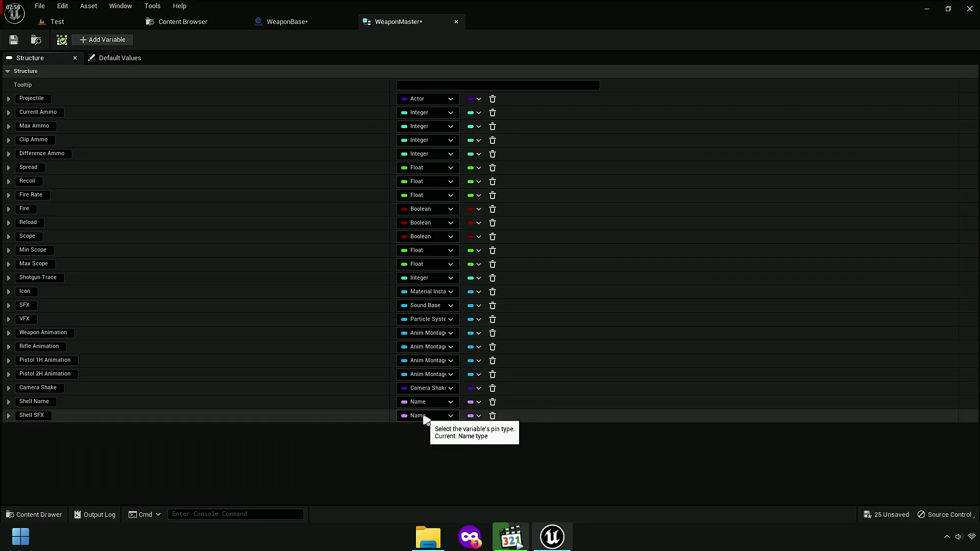
click(425, 417)
text(und base)
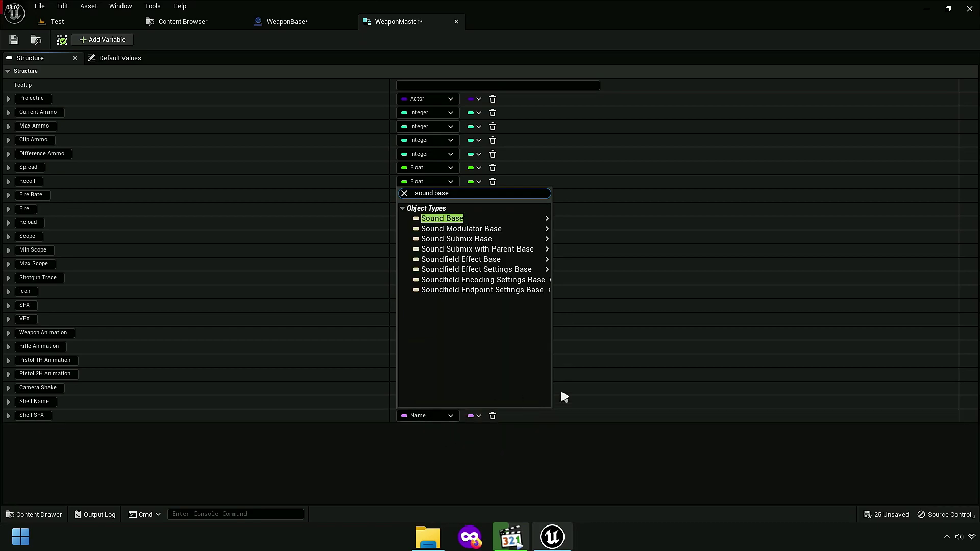
mouse_move(543, 218)
click(593, 220)
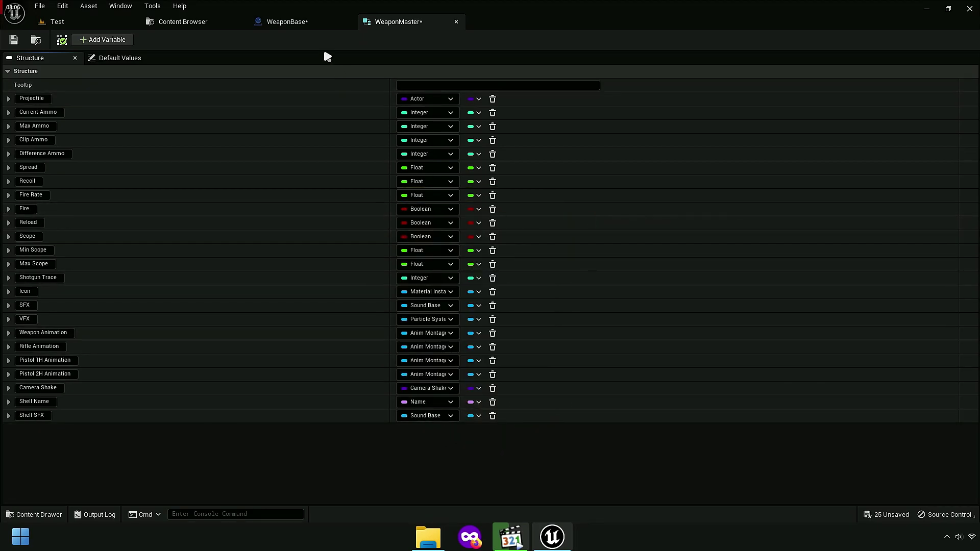
click(286, 21)
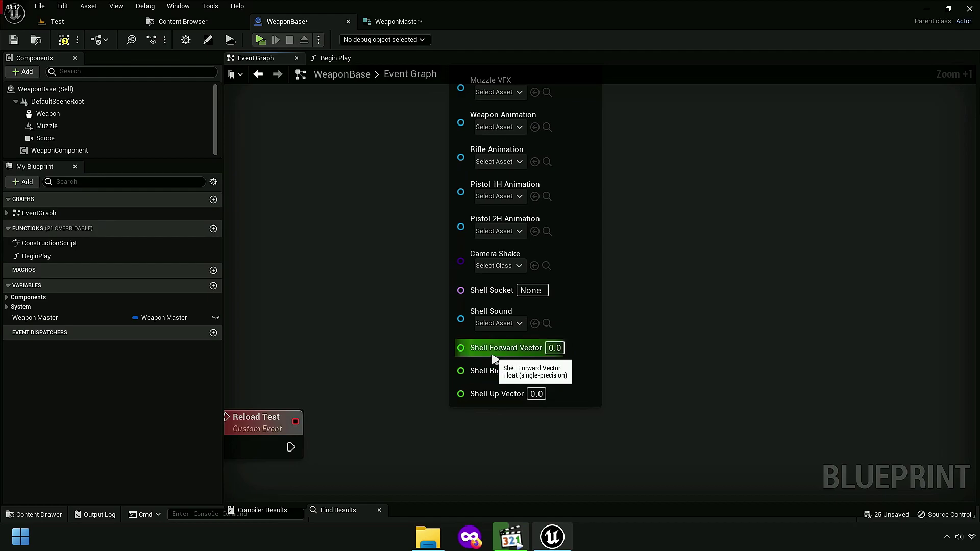
Step: Add a Shell Forward member of Float type to WeaponMaster
click(398, 22)
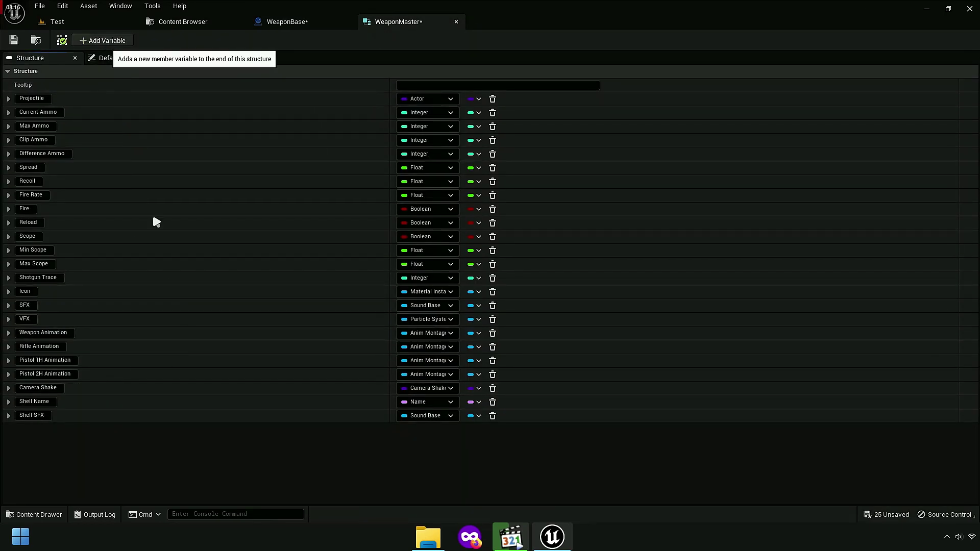
key(Return)
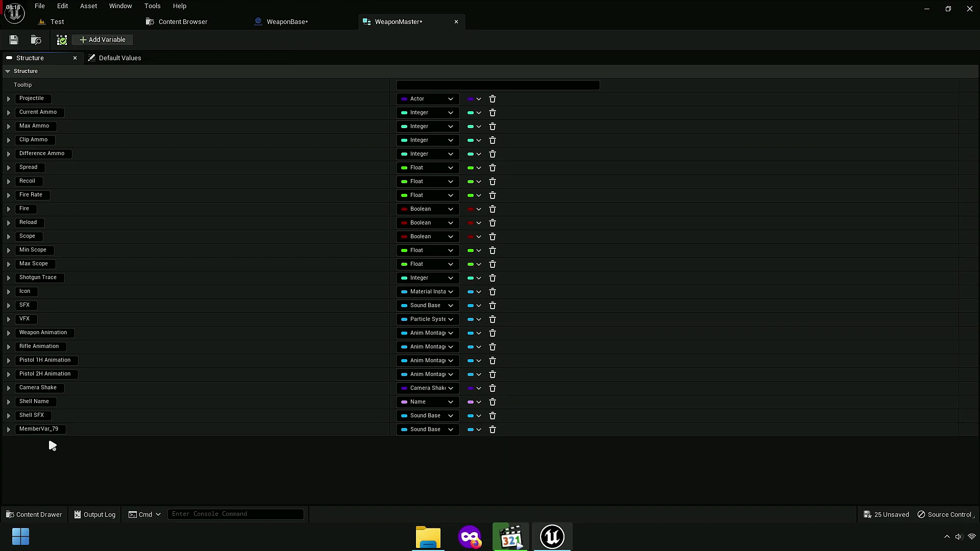
text(Shell For)
text(ward)
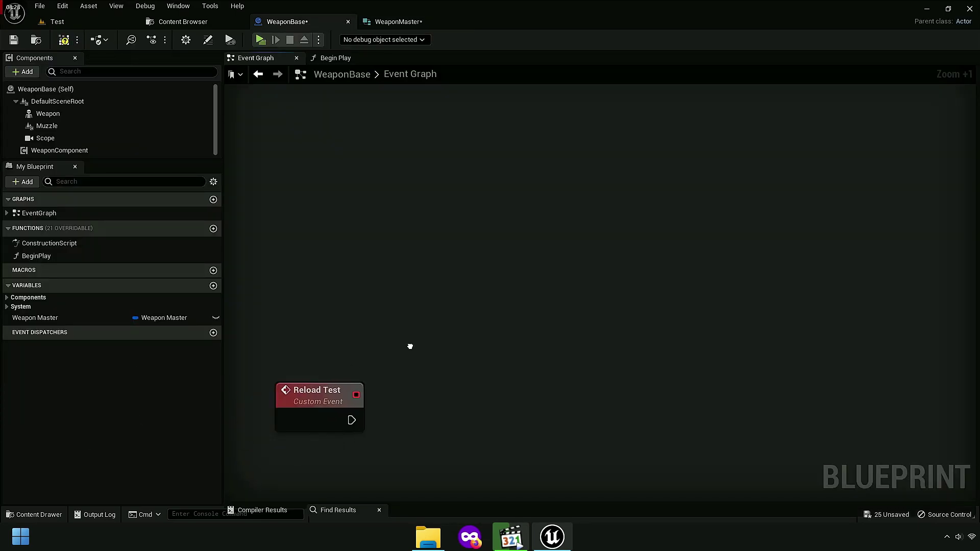
scroll(456, 338, up, 3)
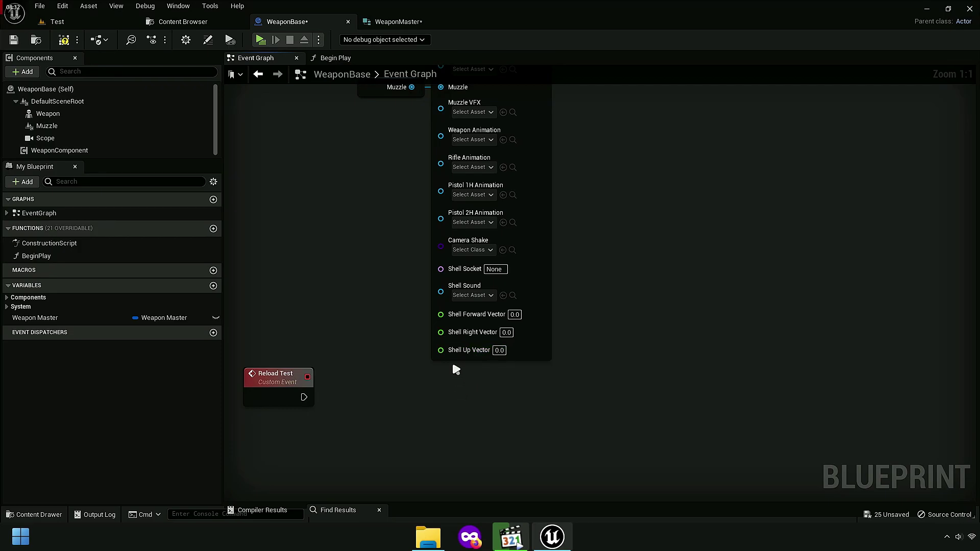
click(415, 27)
click(437, 429)
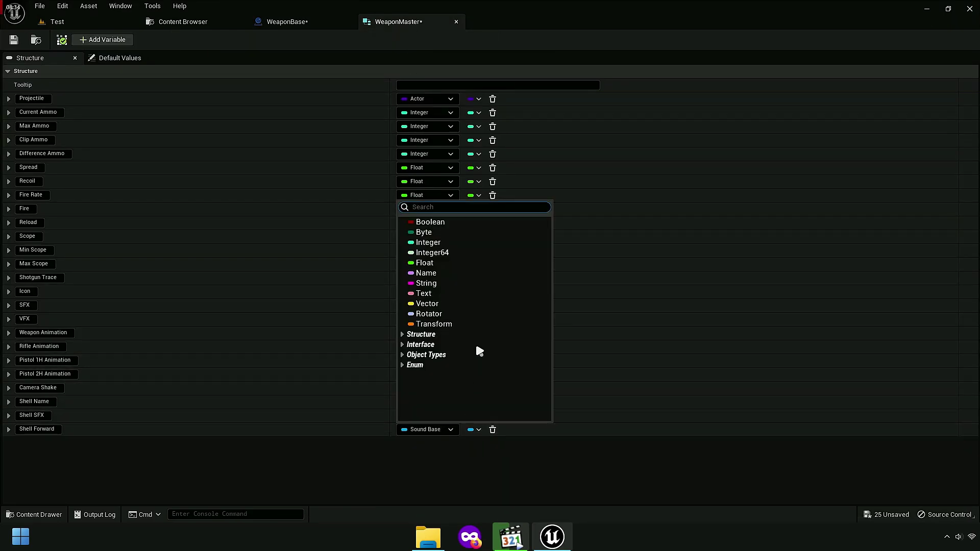
click(348, 414)
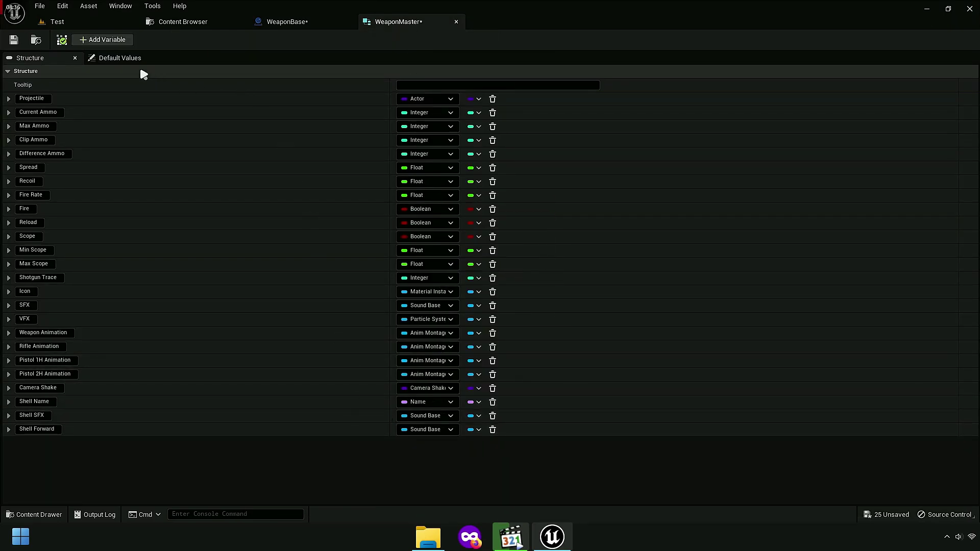
Step: Add two more Float members named Shell Right and Shell Up
click(107, 44)
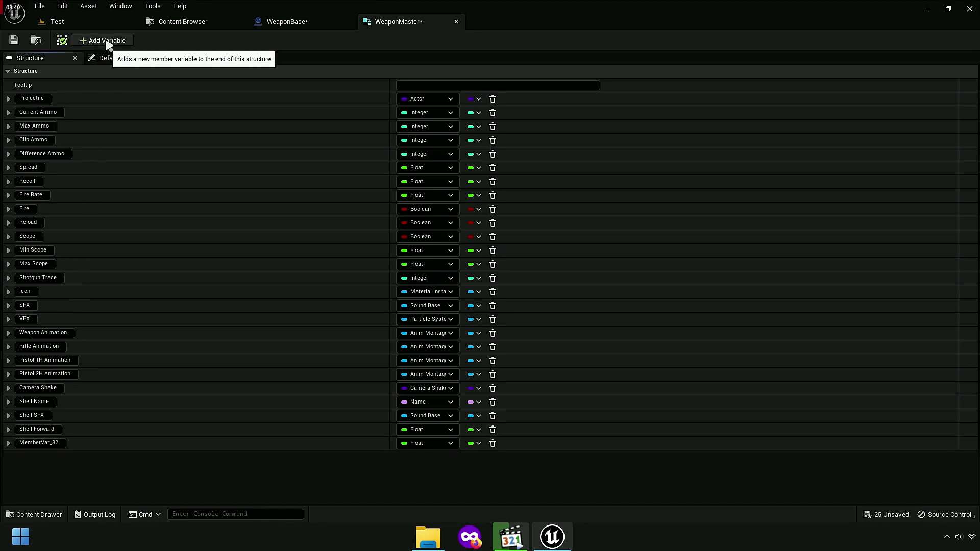
double_click(41, 443)
text(Shell)
key(Return)
text(R)
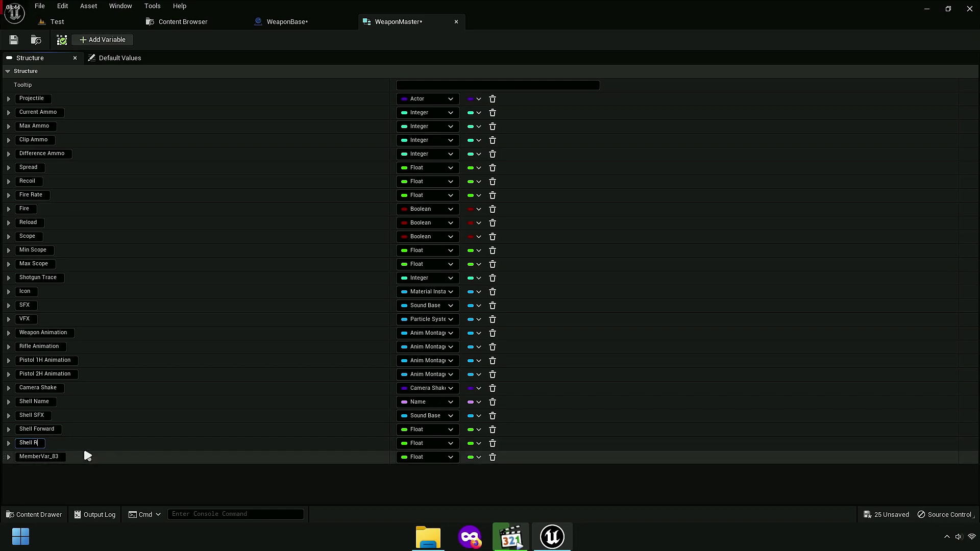
text(ight)
double_click(39, 457)
text(Shell Up)
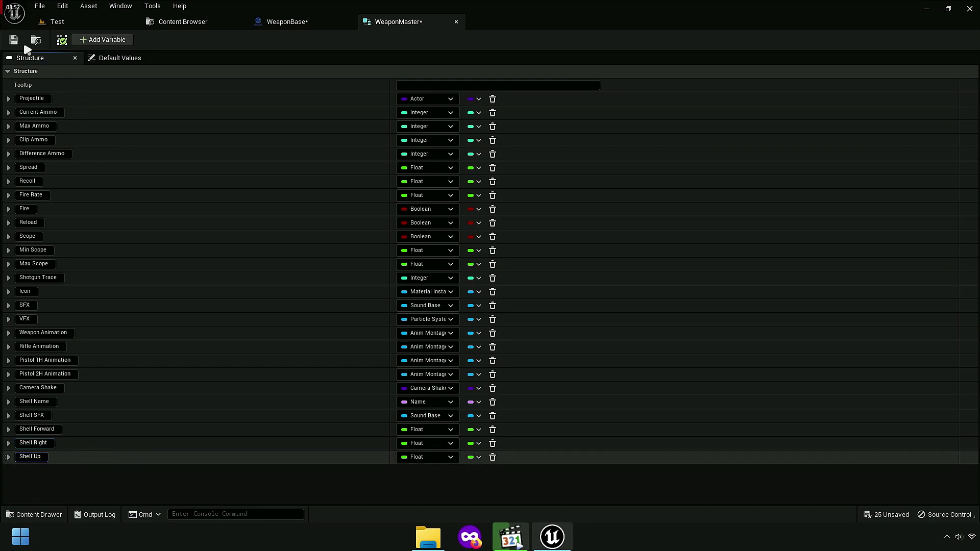
Step: Save the WeaponMaster structure and all other modified assets
click(14, 39)
click(183, 22)
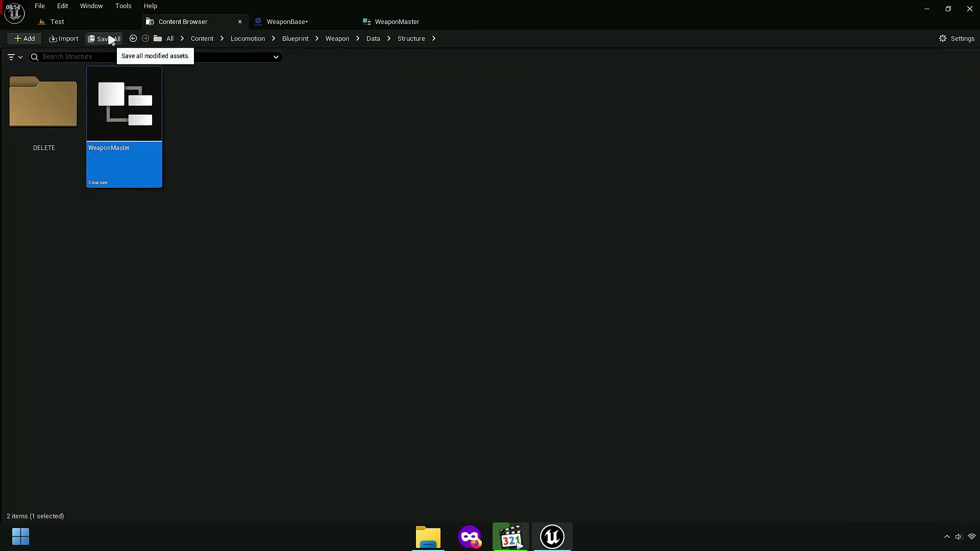
click(110, 39)
click(571, 390)
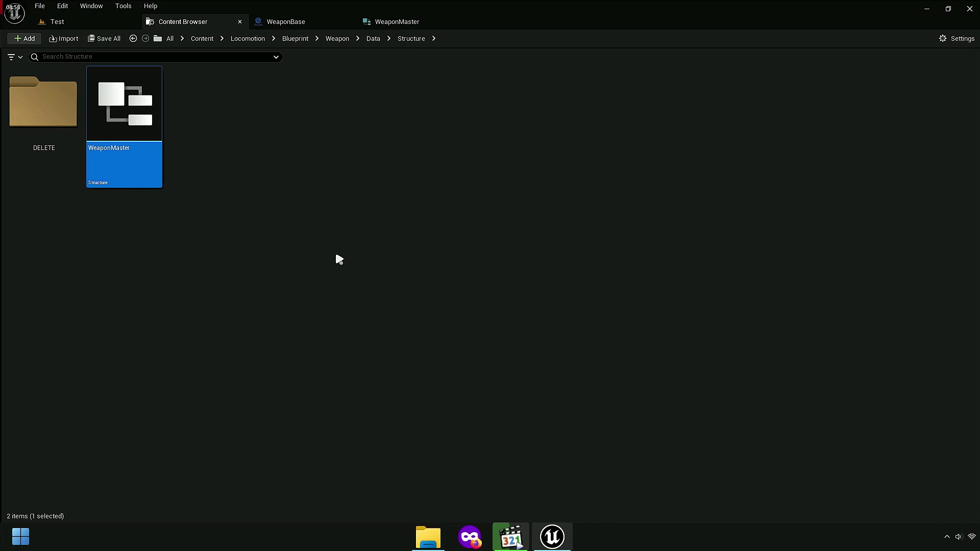
click(339, 259)
Step: In WeaponBase's event graph, shift Fire State right and narrow the side panel for room
click(286, 22)
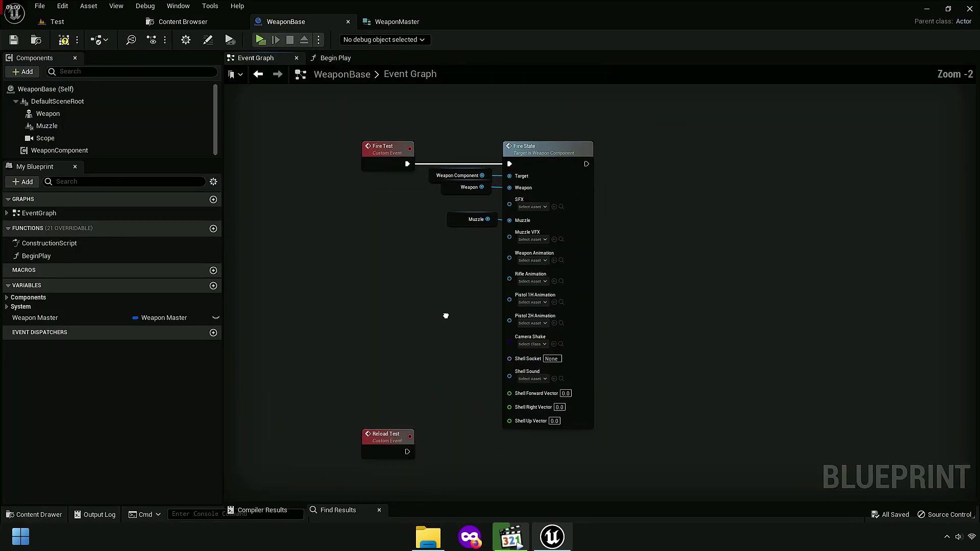
scroll(423, 332, down, 4)
scroll(516, 321, up, 4)
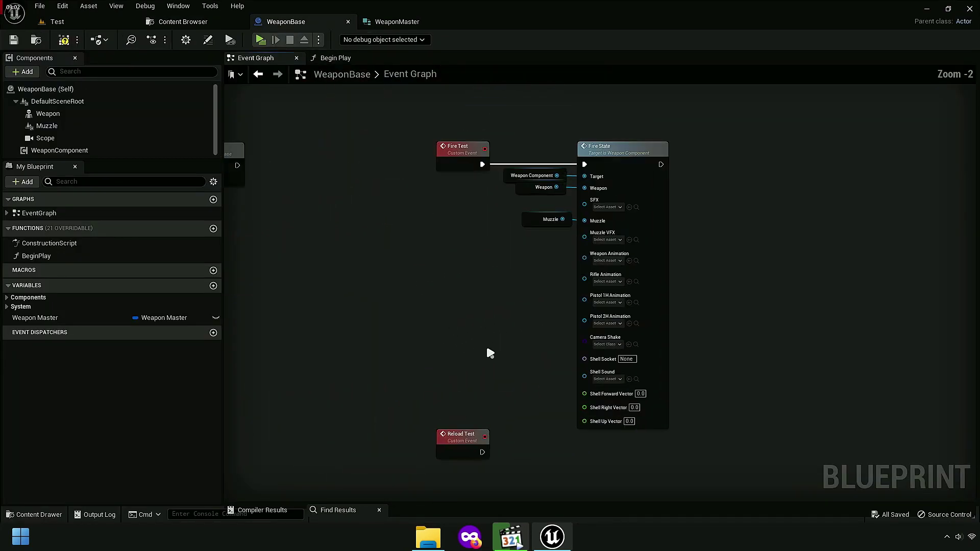
right_drag(490, 339, 438, 346)
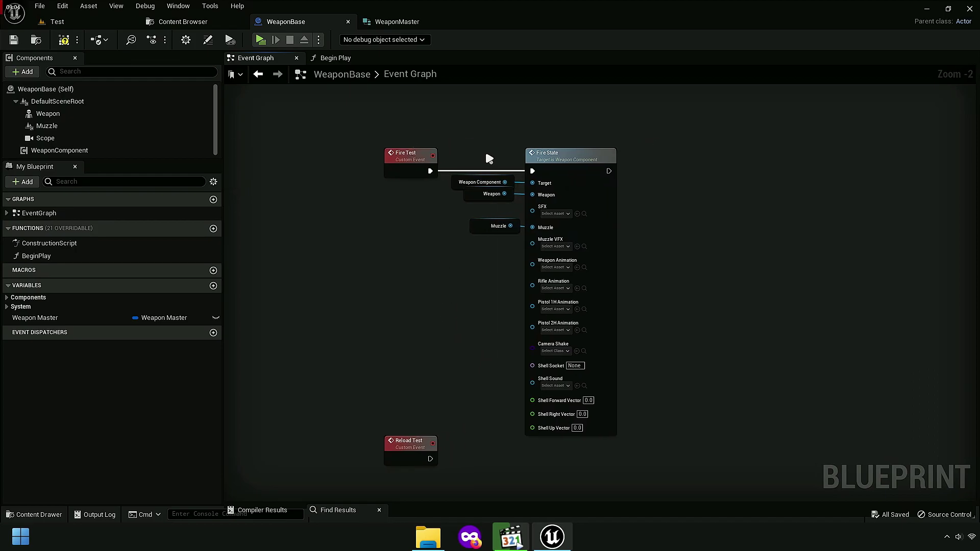
drag(541, 240, 552, 282)
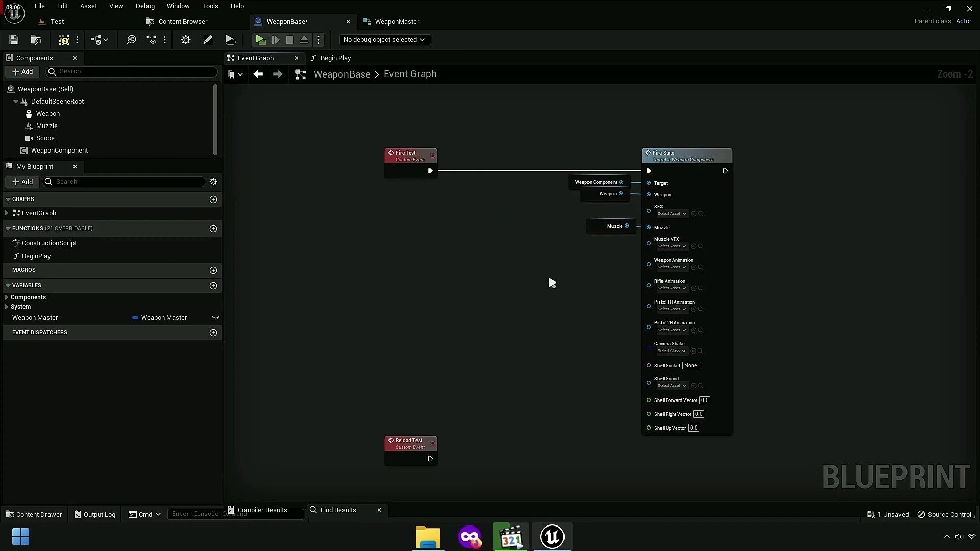
drag(225, 219, 122, 220)
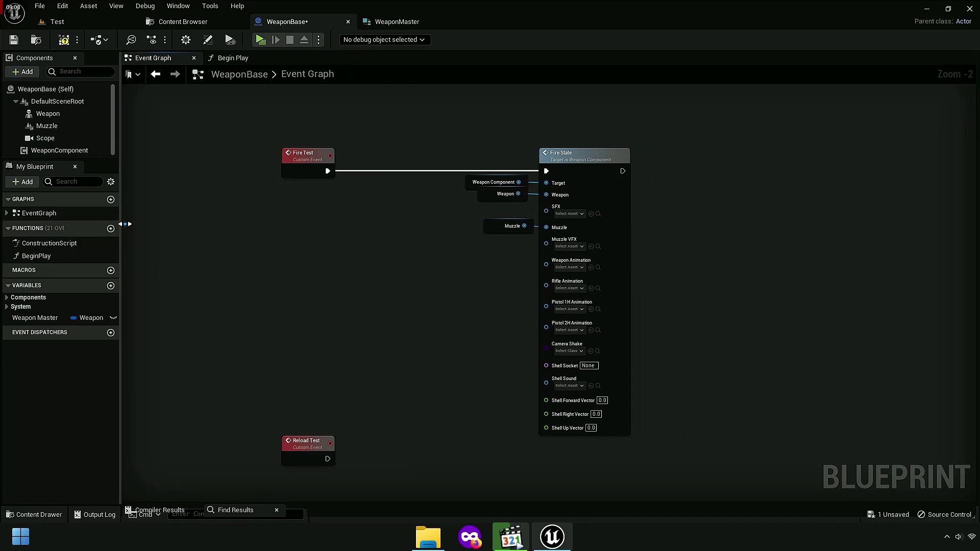
Step: Add a Weapon Master getter feeding a Break WeaponMaster node, expanded to show all fields
mouse_move(35, 317)
mouse_down()
mouse_move(269, 331)
mouse_move(317, 278)
mouse_up()
scroll(440, 260, up, 1)
scroll(439, 260, up, 3)
drag(410, 187, 470, 185)
text(break)
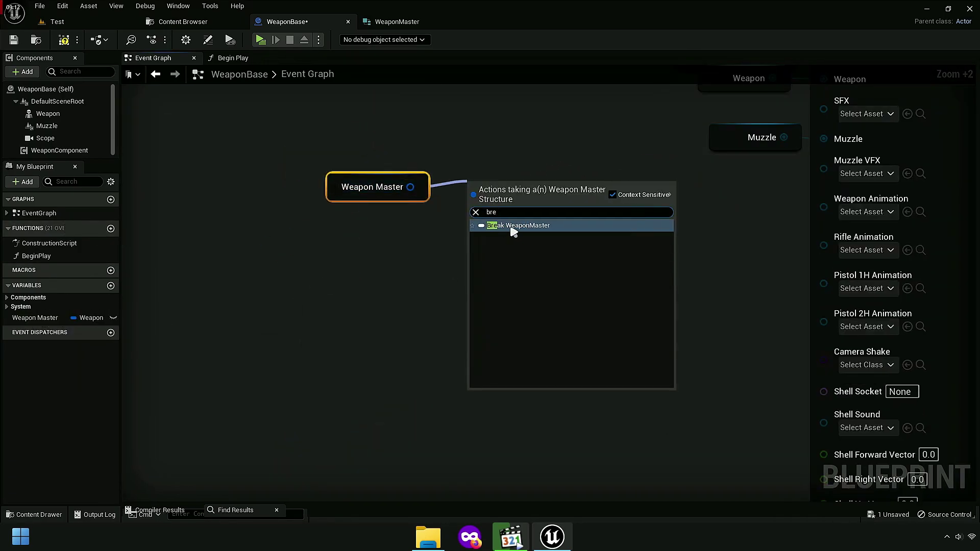
click(509, 225)
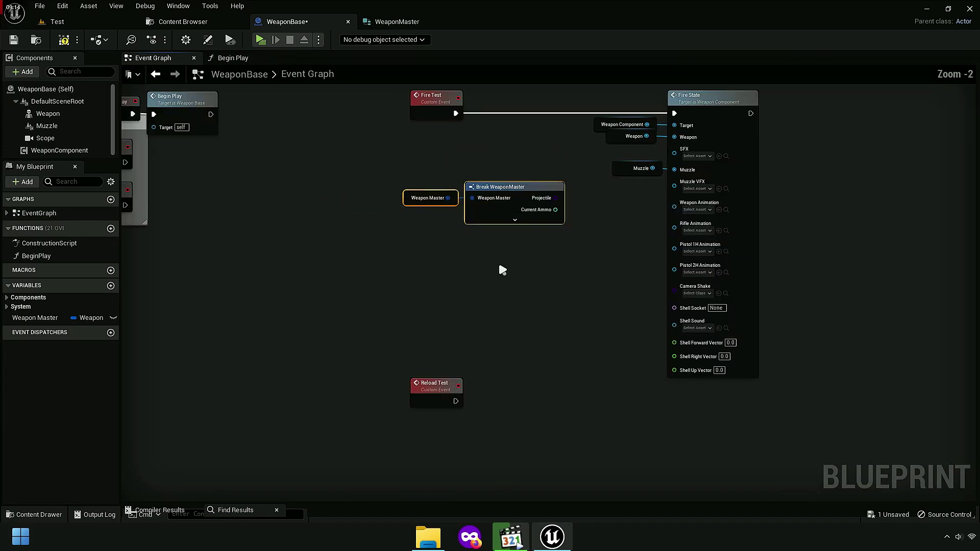
scroll(505, 210, down, 4)
click(514, 219)
Step: Move the Reload Test node aside so Fire Test, Fire State and the break node are visible
right_drag(453, 383, 474, 345)
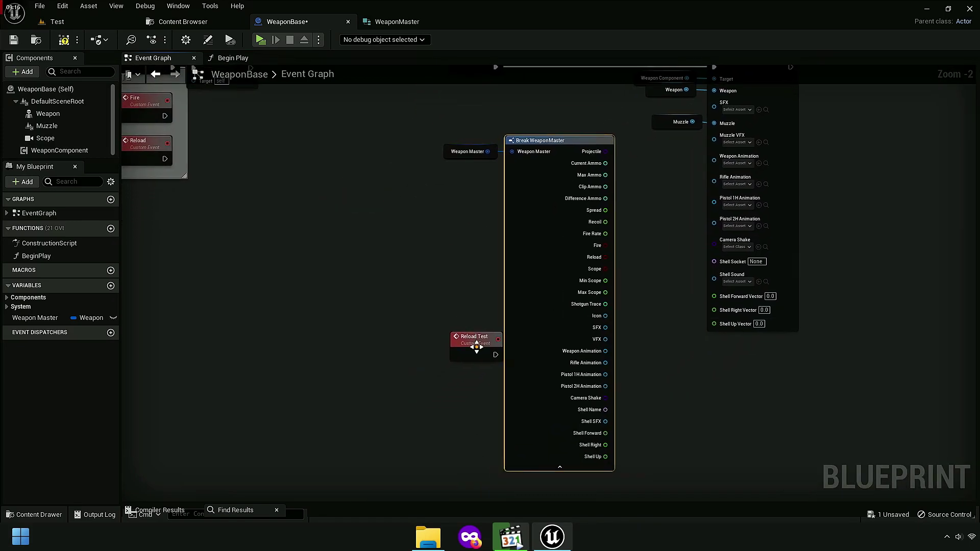
drag(474, 346, 175, 317)
right_drag(175, 316, 376, 319)
drag(376, 319, 347, 213)
right_drag(620, 239, 296, 355)
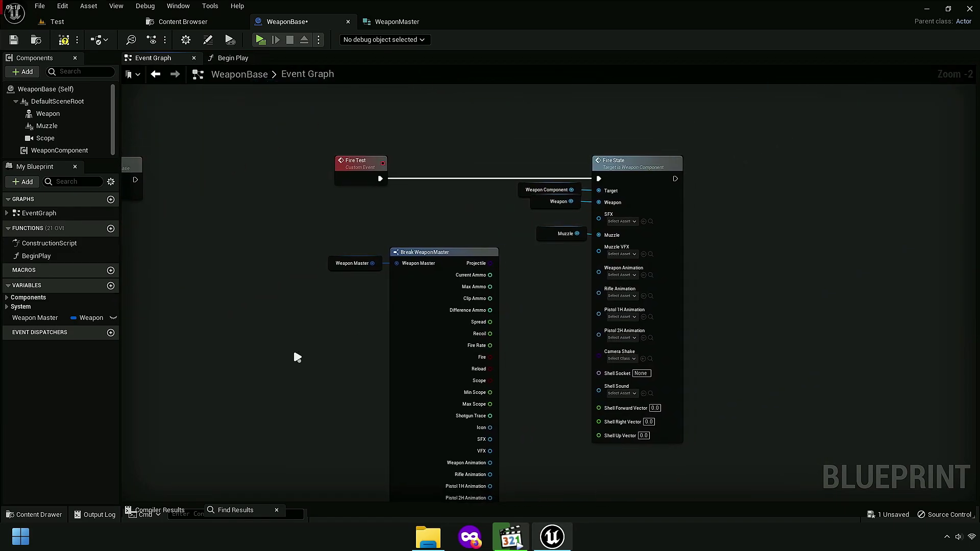
drag(350, 219, 455, 284)
right_drag(455, 305, 362, 243)
scroll(362, 244, up, 2)
right_drag(453, 252, 455, 281)
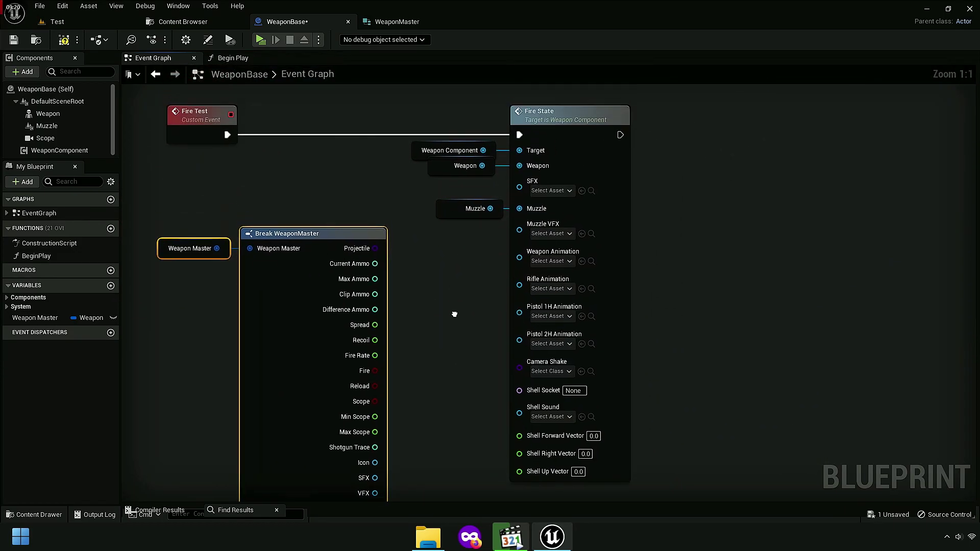
click(454, 333)
right_drag(456, 357, 447, 306)
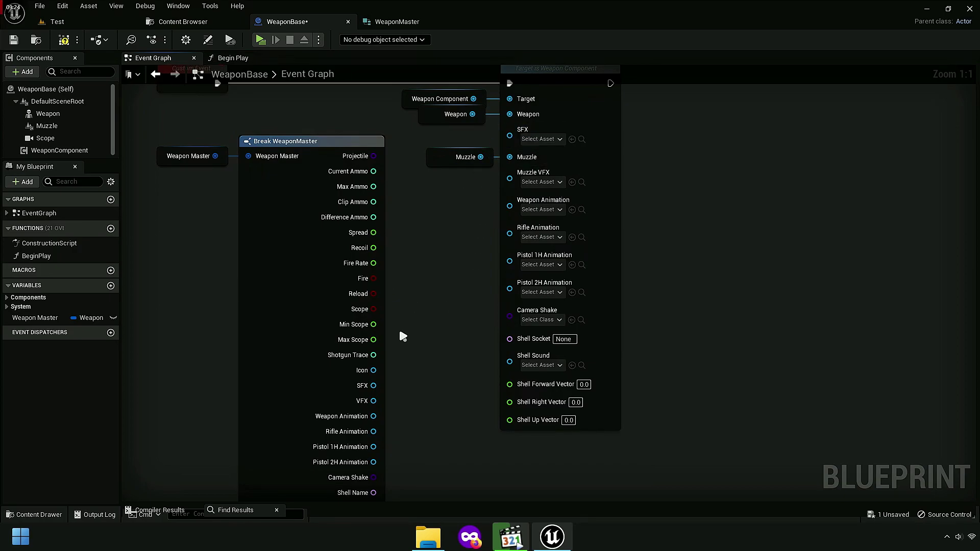
Step: Connect Break WeaponMaster's SFX output to Fire State's SFX input, leaving VFX unwired
drag(373, 385, 527, 137)
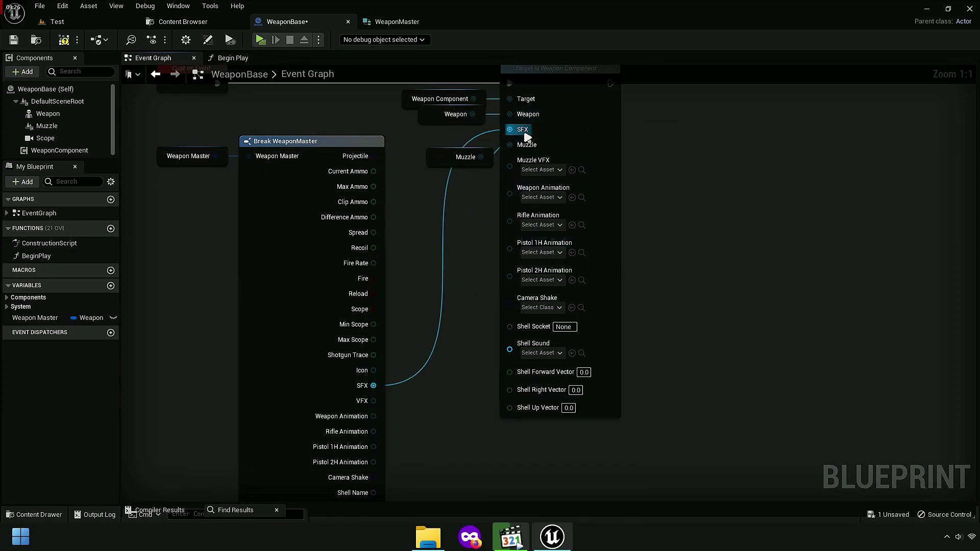
right_drag(409, 394, 420, 360)
drag(385, 367, 541, 137)
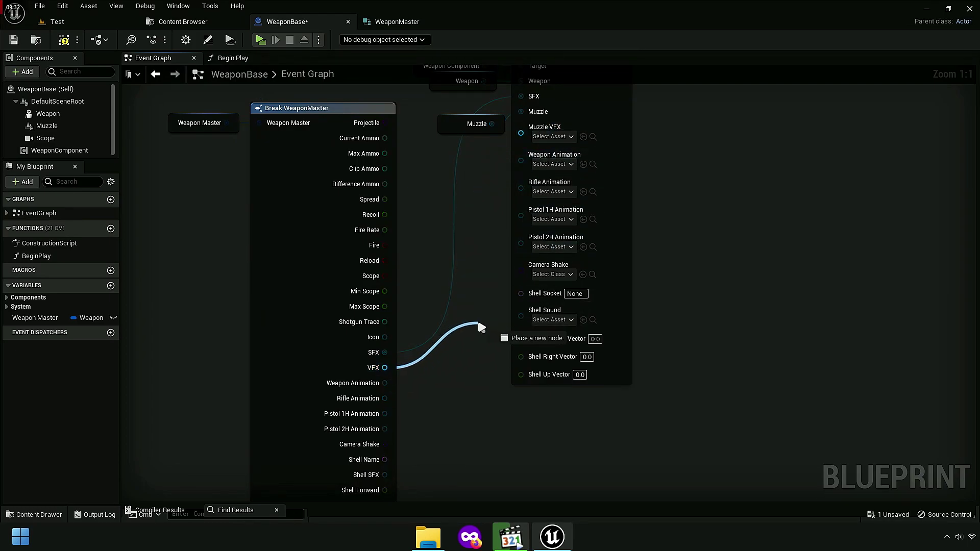
drag(542, 136, 482, 347)
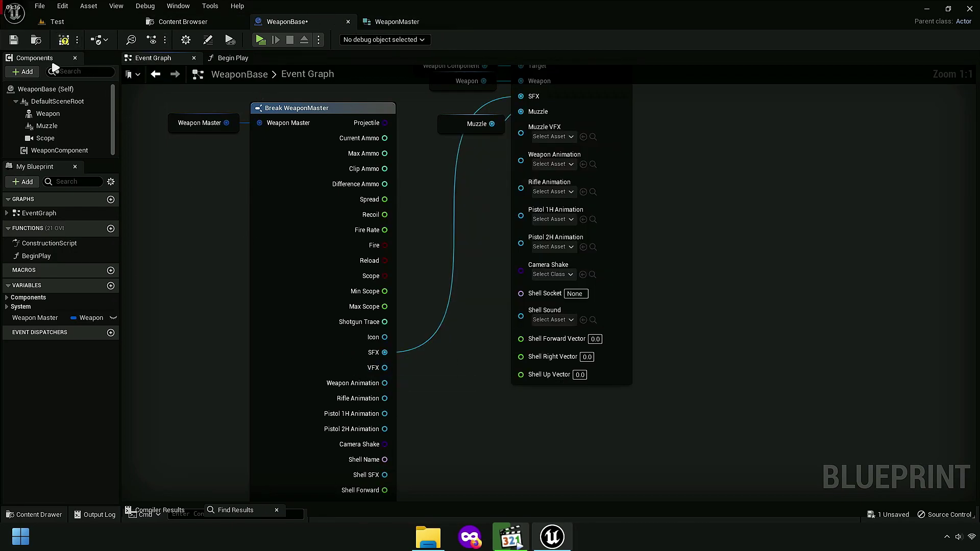
click(393, 23)
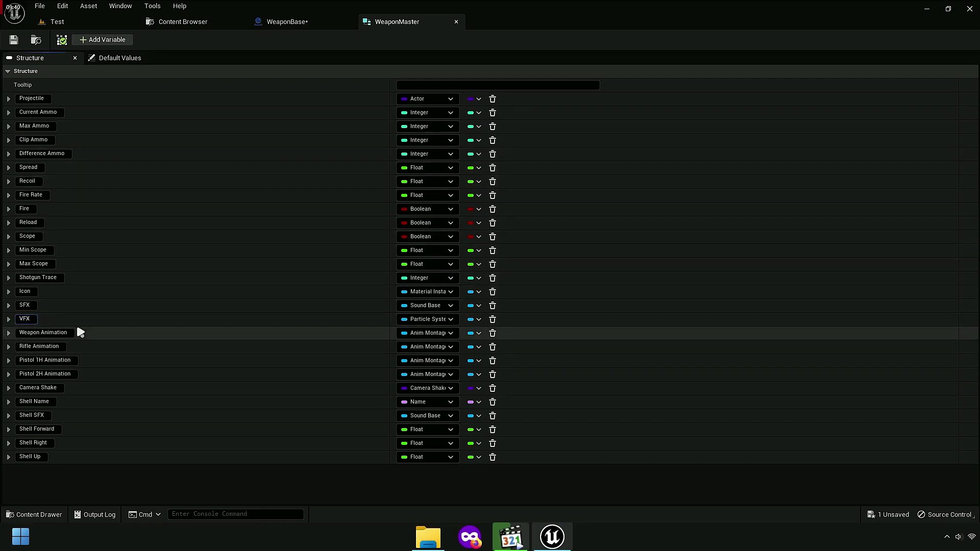
Step: Rename WeaponMaster's VFX field to Muzzle VFX and SFX to Fire SFX
text(Muzzle)
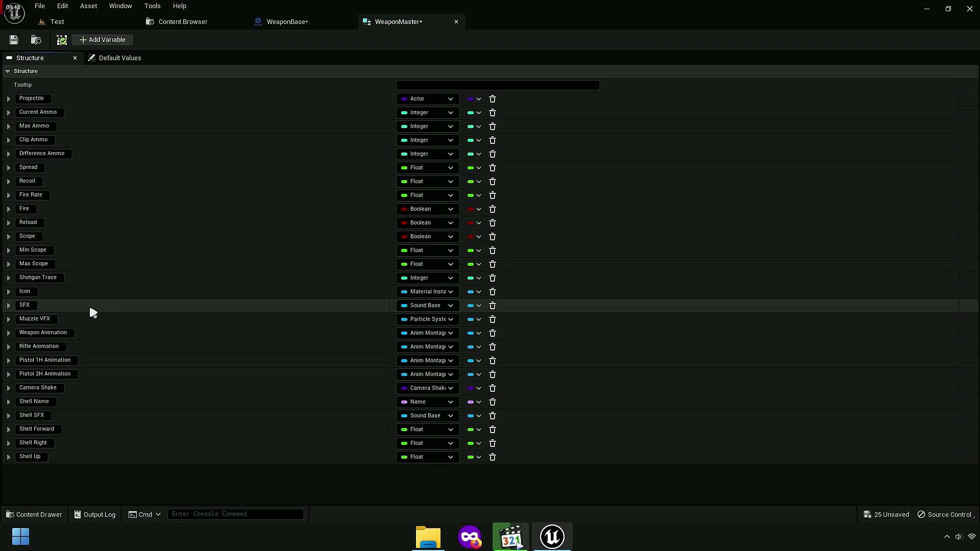
click(31, 305)
text(Fi)
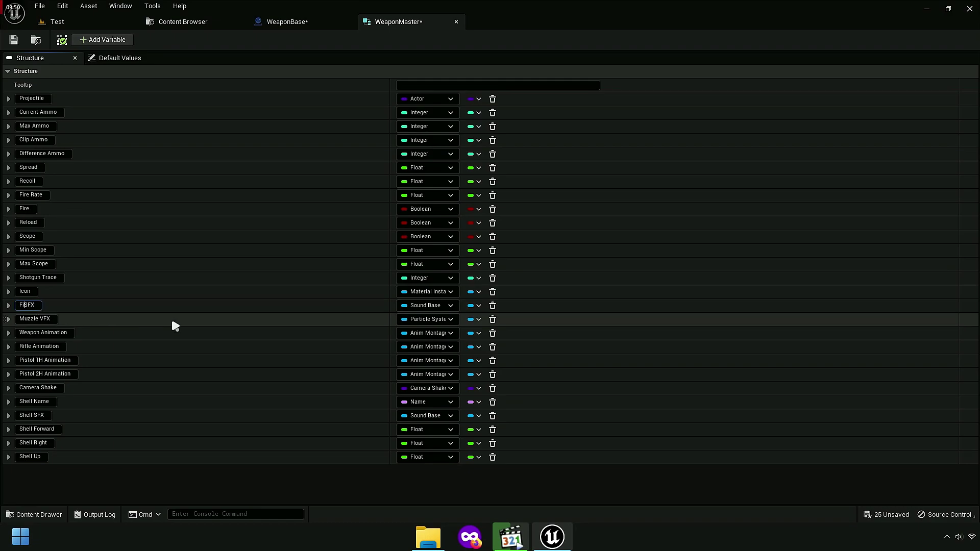
text(re)
key(Return)
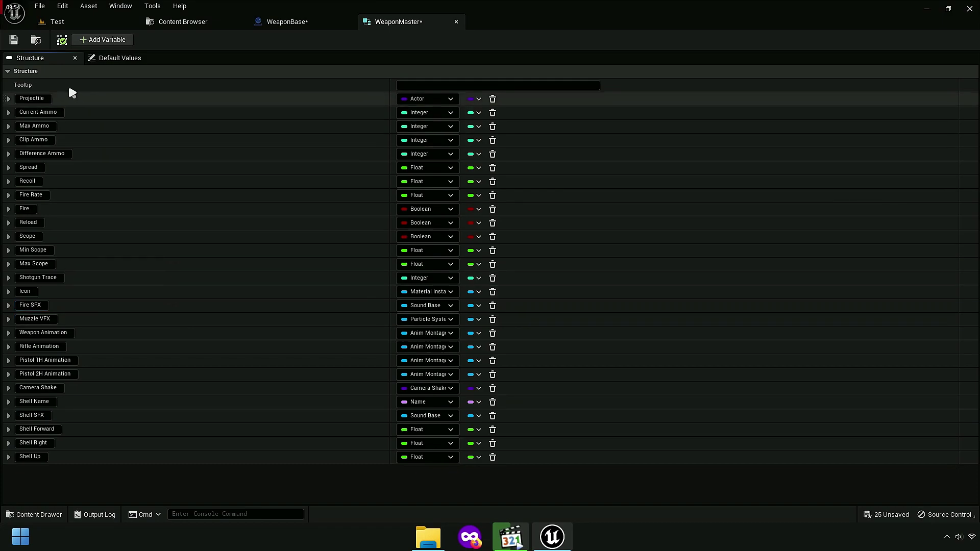
Step: Save all unsaved assets and go back to WeaponBase's event graph
click(185, 24)
click(102, 39)
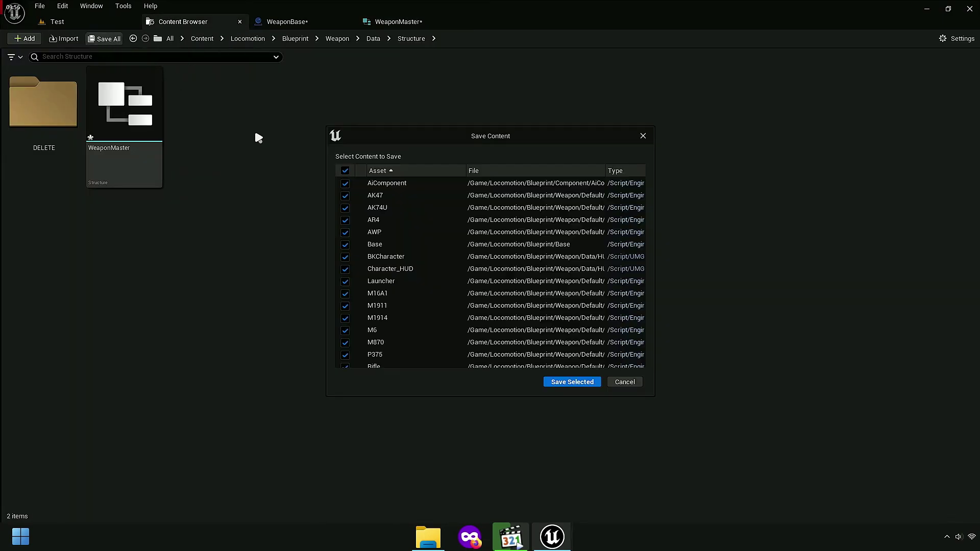
key(Return)
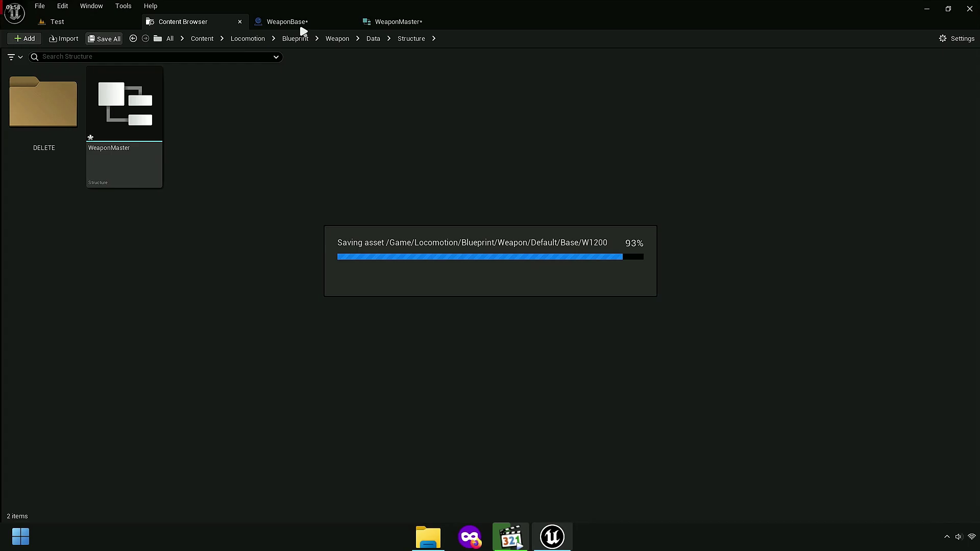
click(300, 24)
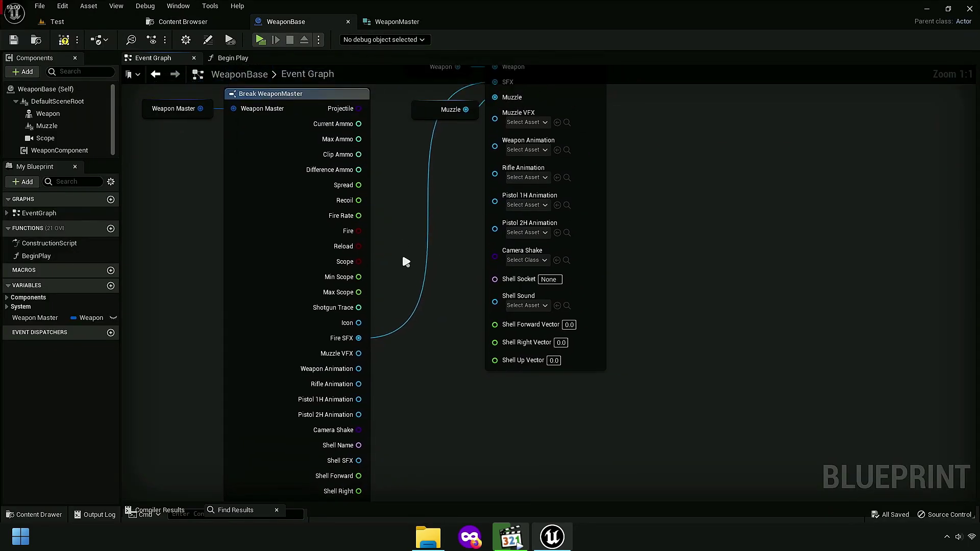
Step: Wire Muzzle VFX into Fire State's Muzzle VFX and move Break WeaponMaster upward
right_drag(382, 349, 374, 412)
drag(350, 415, 486, 174)
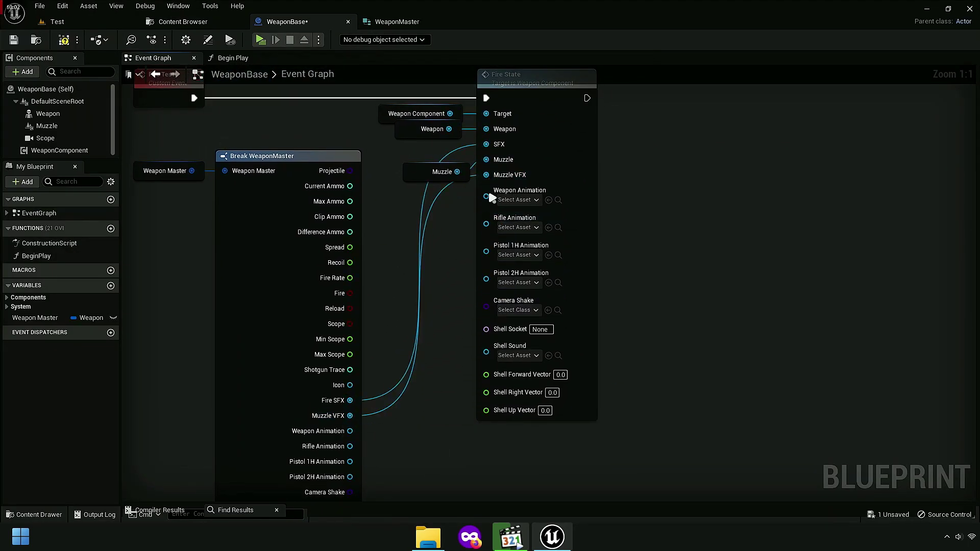
right_drag(491, 197, 444, 448)
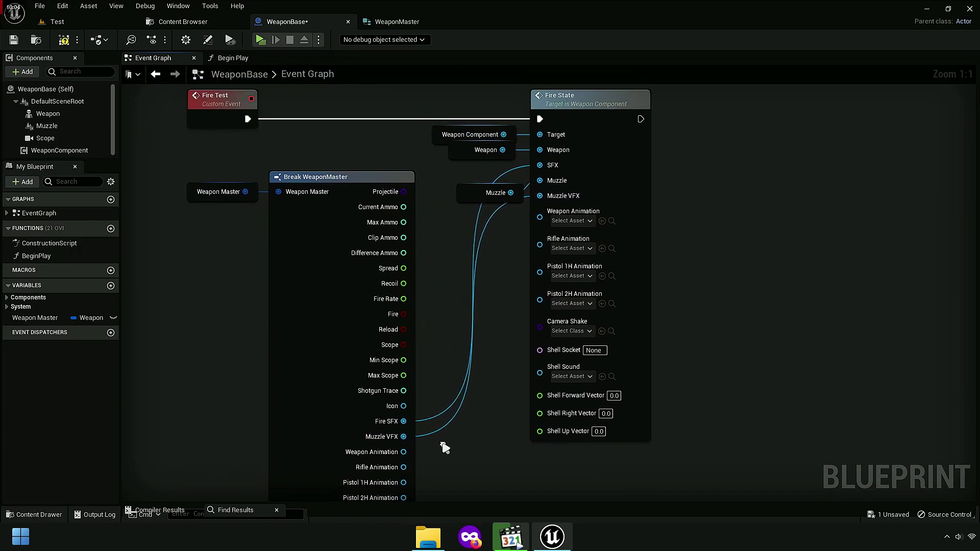
scroll(408, 408, down, 3)
drag(348, 263, 350, 140)
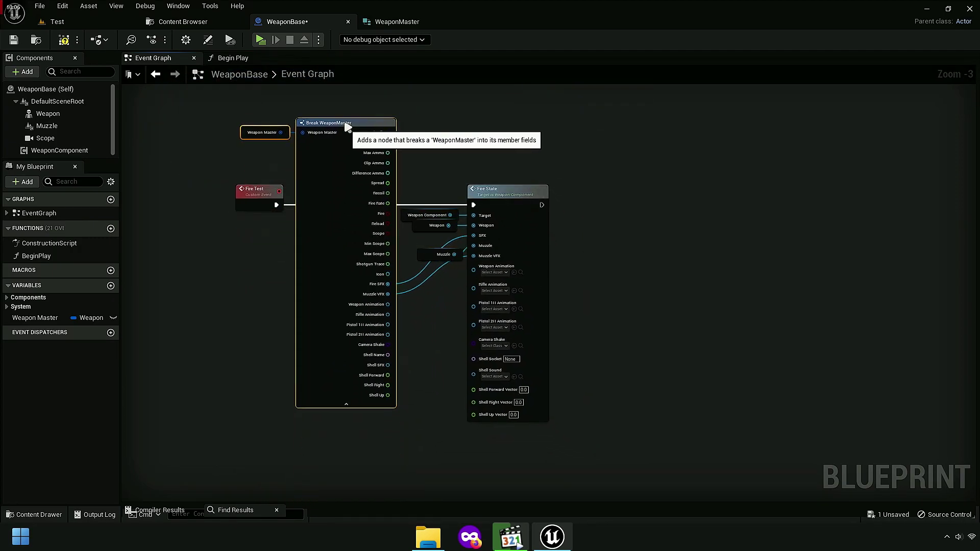
scroll(402, 315, up, 7)
right_drag(393, 288, 396, 313)
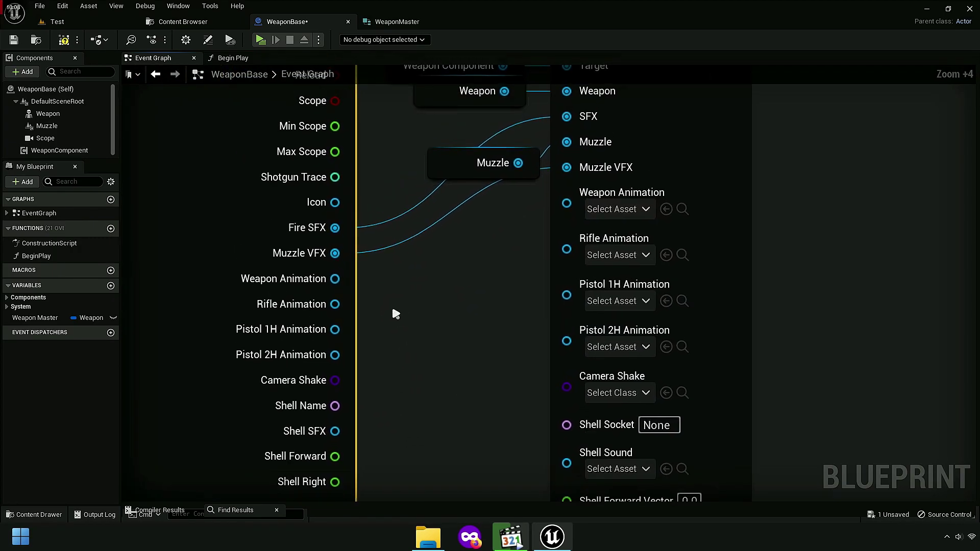
Step: Wire the animation, Camera Shake, Shell Name, Shell SFX and shell vector fields into Fire State
mouse_move(335, 279)
mouse_down()
mouse_move(487, 255)
mouse_move(567, 202)
mouse_move(335, 304)
mouse_up()
mouse_move(383, 332)
mouse_down()
mouse_move(566, 254)
mouse_move(335, 355)
mouse_up()
right_drag(381, 390, 338, 326)
mouse_move(338, 326)
mouse_down()
mouse_move(591, 248)
mouse_move(578, 247)
mouse_up()
mouse_move(577, 285)
mouse_down()
mouse_move(345, 347)
mouse_move(576, 298)
mouse_up()
drag(345, 398, 577, 312)
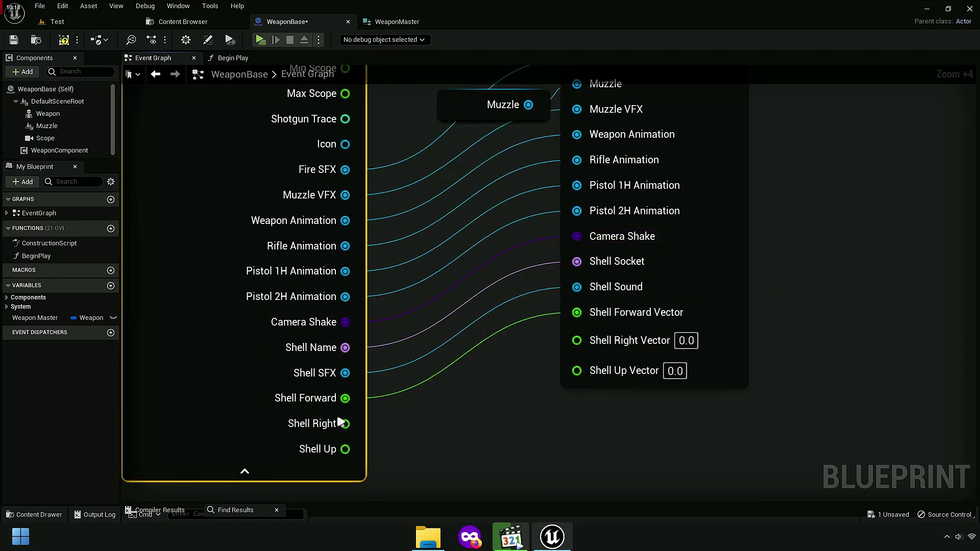
mouse_move(345, 423)
mouse_down()
mouse_move(582, 355)
mouse_move(577, 340)
mouse_up()
drag(345, 449, 577, 371)
Step: Hide the break node's unconnected pins, place it between Fire Test and Fire State, and straighten wires
scroll(501, 383, down, 5)
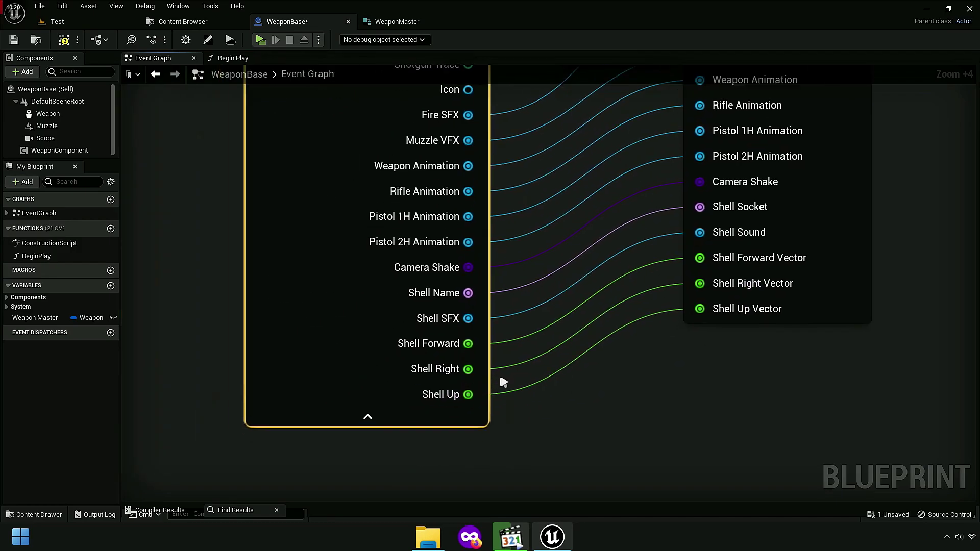
click(434, 412)
right_drag(374, 174, 392, 296)
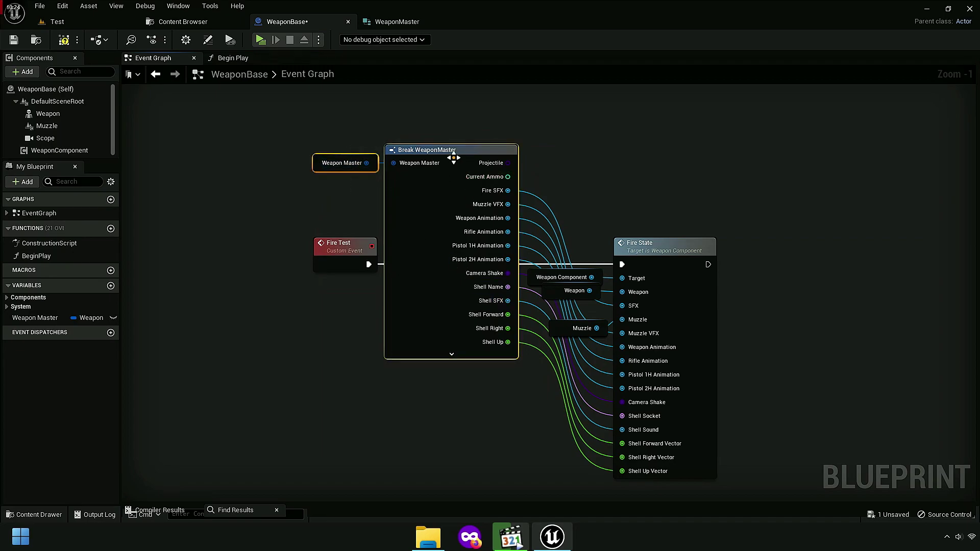
drag(453, 158, 474, 272)
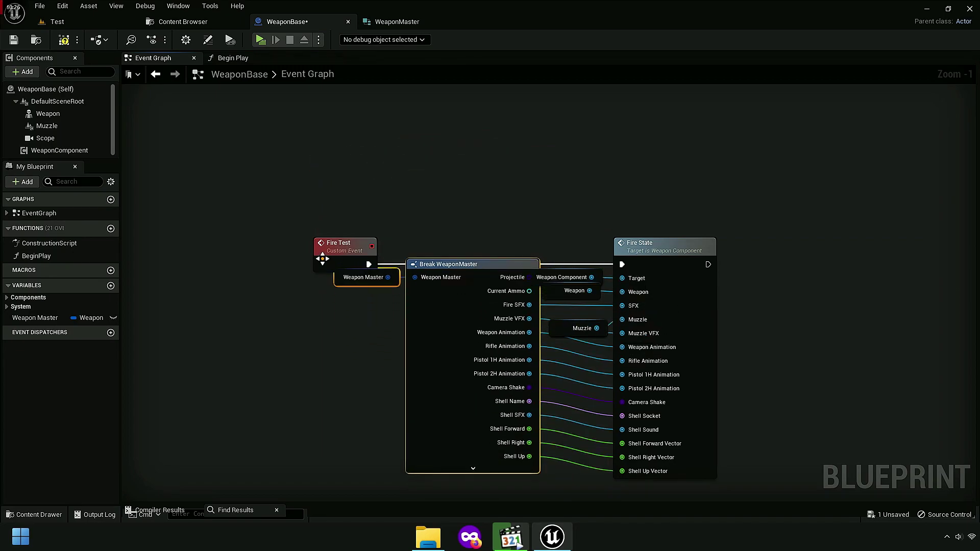
drag(322, 259, 258, 258)
drag(288, 356, 719, 216)
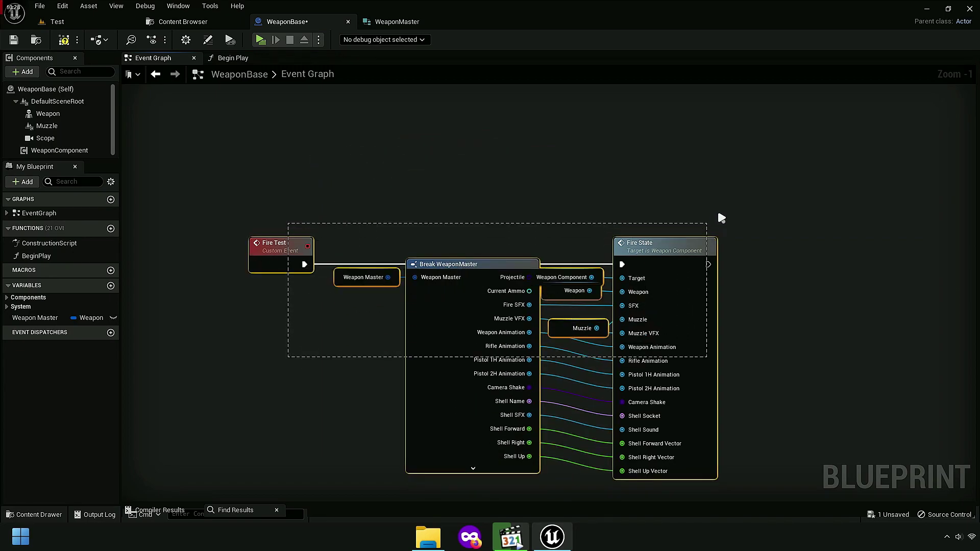
key(q)
click(400, 337)
key(ctrl+z)
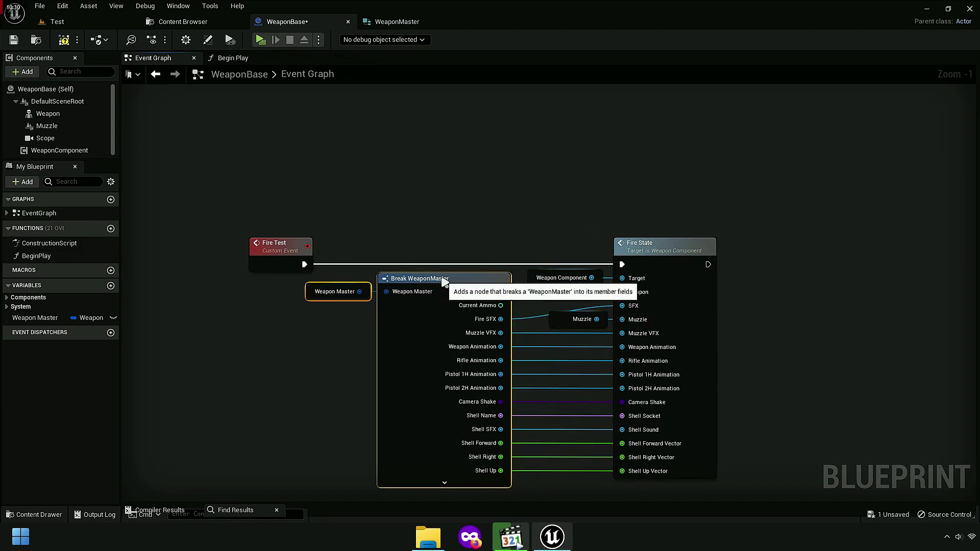
drag(270, 269, 262, 269)
Step: Check the Fire State inputs and compile the WeaponBase blueprint
drag(258, 372, 810, 225)
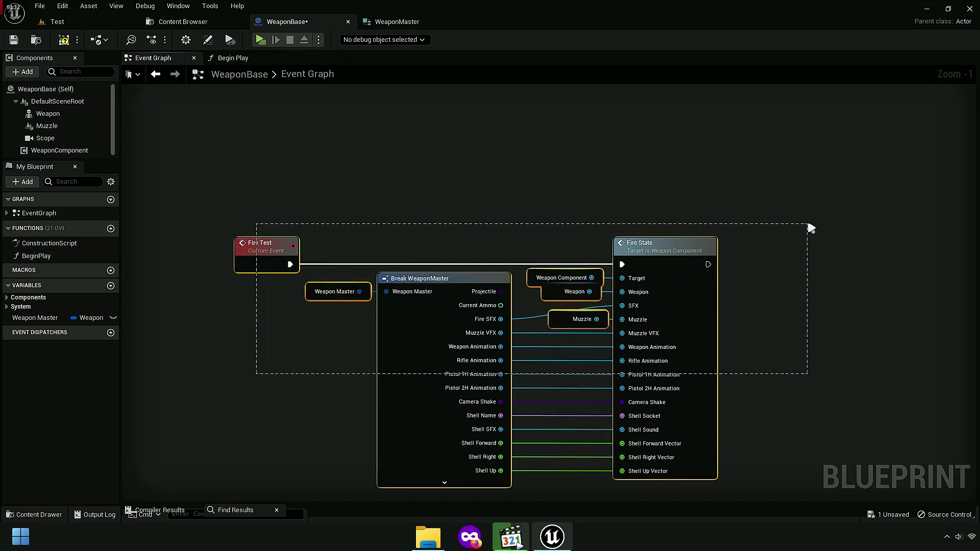
scroll(543, 311, up, 2)
scroll(561, 322, up, 1)
click(576, 329)
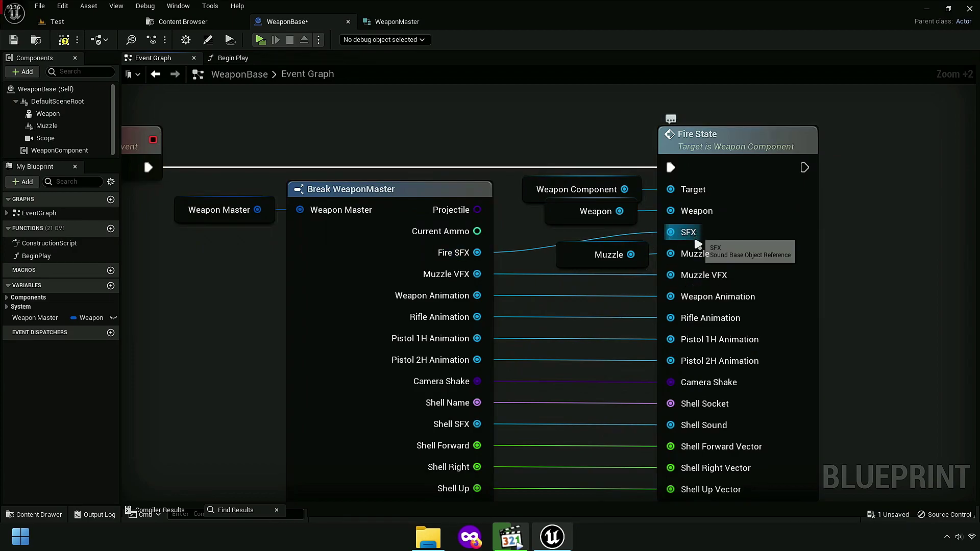
mouse_move(901, 354)
right_down()
mouse_move(872, 296)
mouse_move(876, 319)
mouse_move(902, 313)
right_up()
scroll(872, 296, down, 1)
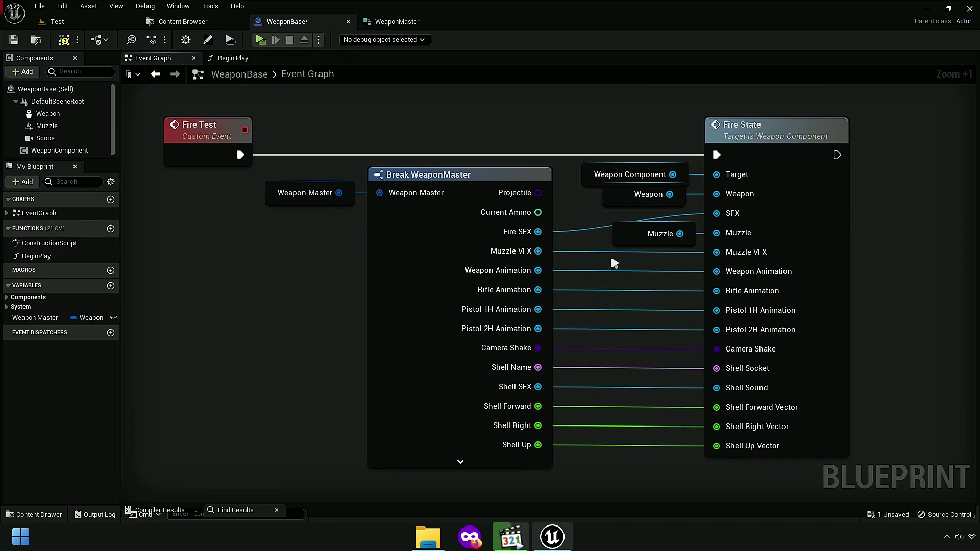
scroll(629, 321, down, 3)
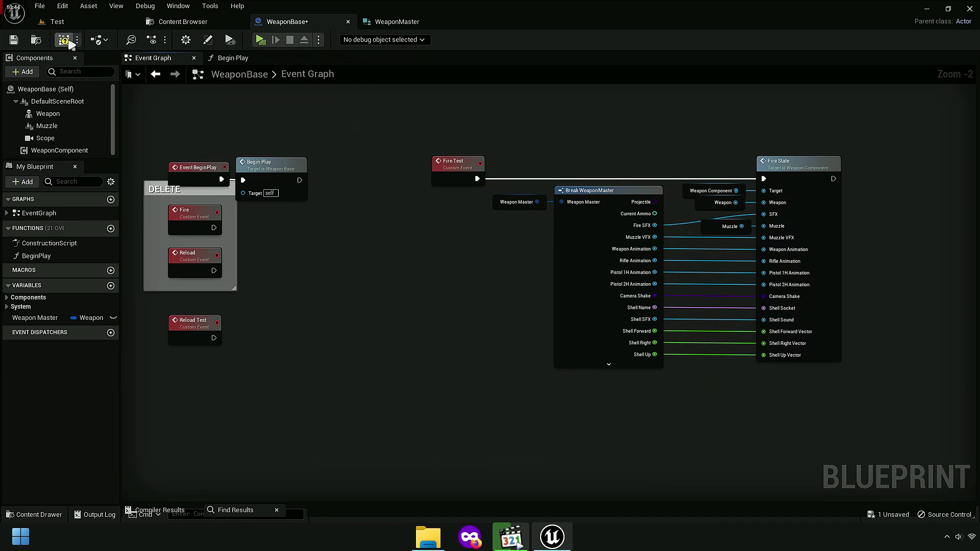
click(15, 43)
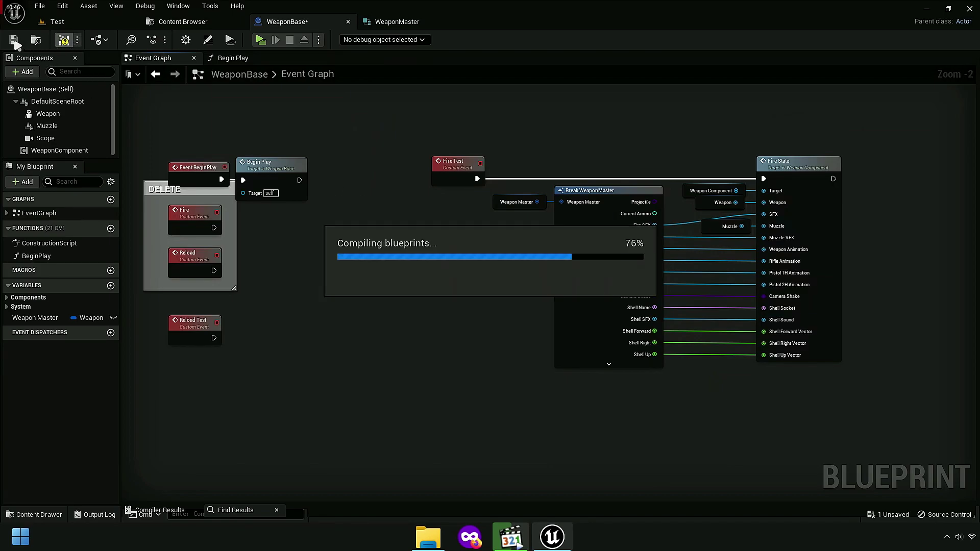
Step: Open the AK47 blueprint from Weapon > Default > Base and switch to its Construction Script
click(163, 25)
click(334, 40)
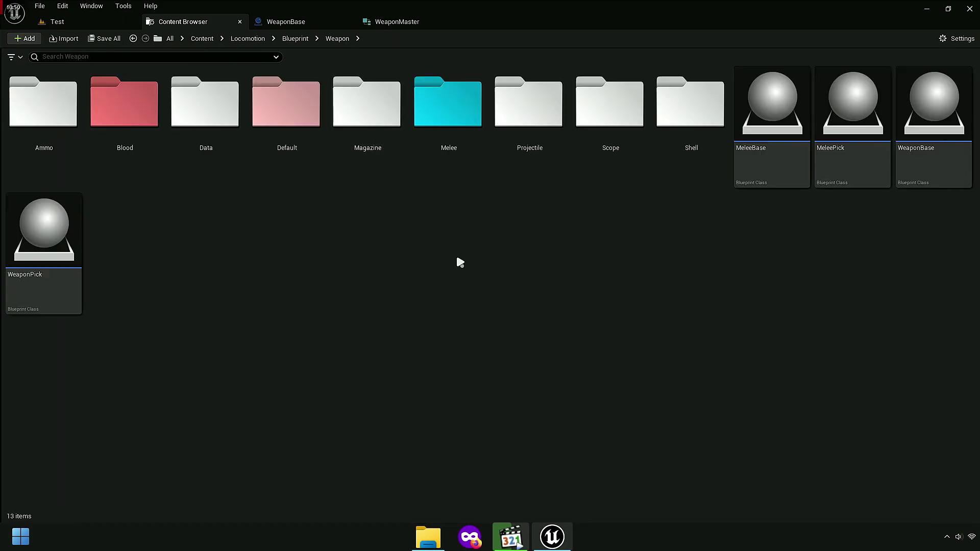
double_click(279, 153)
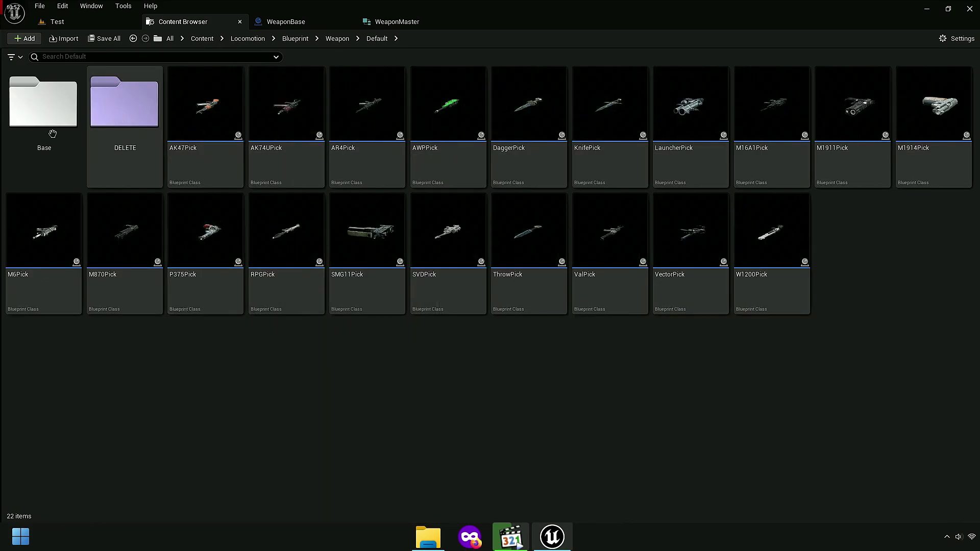
double_click(47, 130)
click(45, 129)
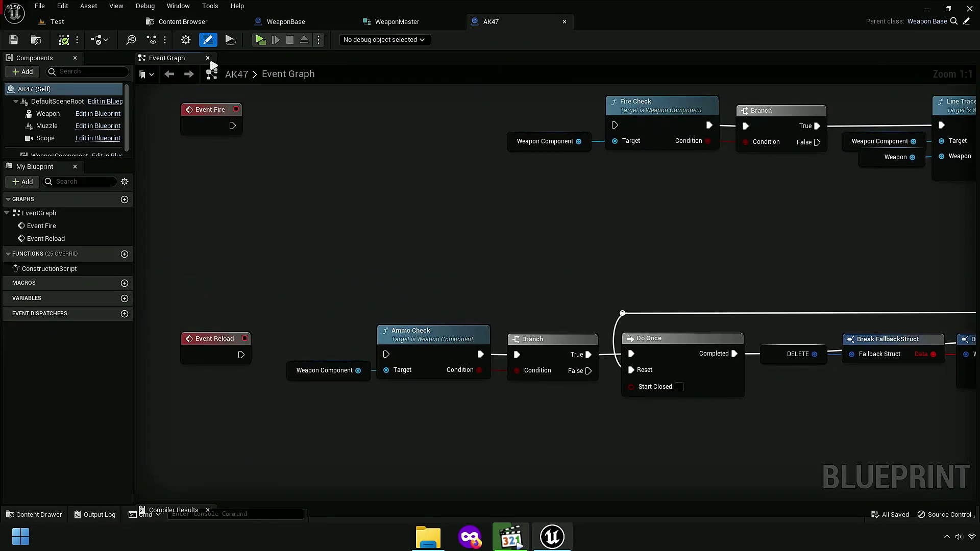
click(207, 58)
double_click(50, 268)
Step: Refresh the Set members in WeaponMaster node via its context menu's Refresh Nodes
scroll(361, 251, up, 6)
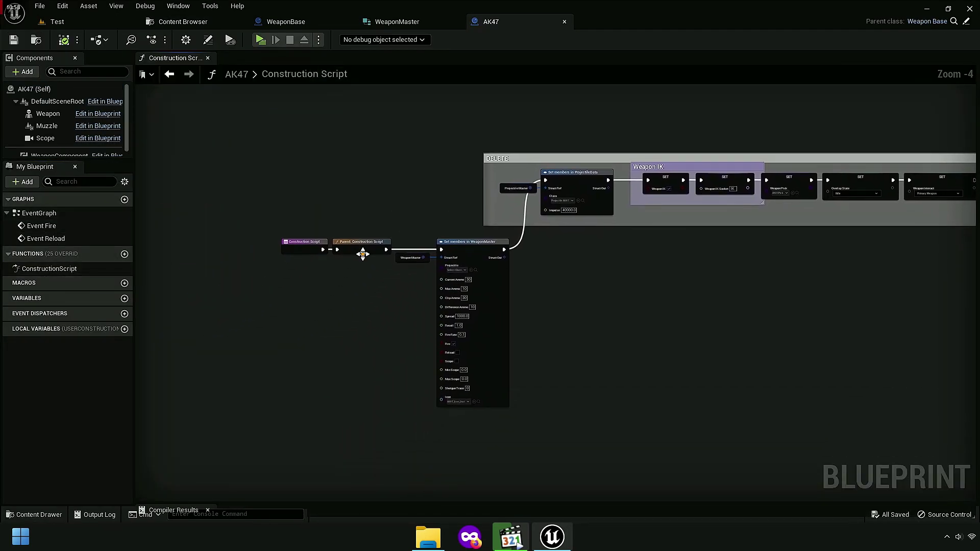
right_drag(289, 226, 396, 241)
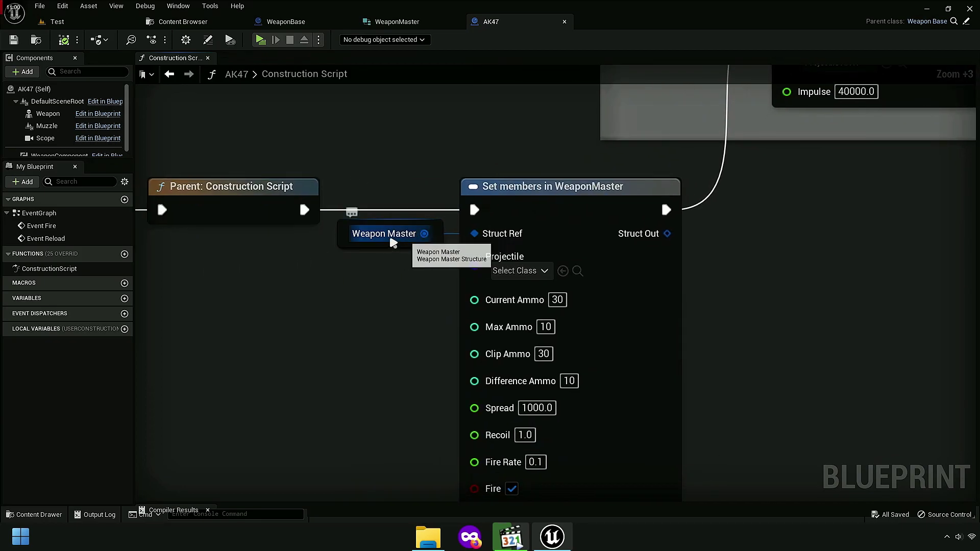
right_drag(402, 295, 420, 182)
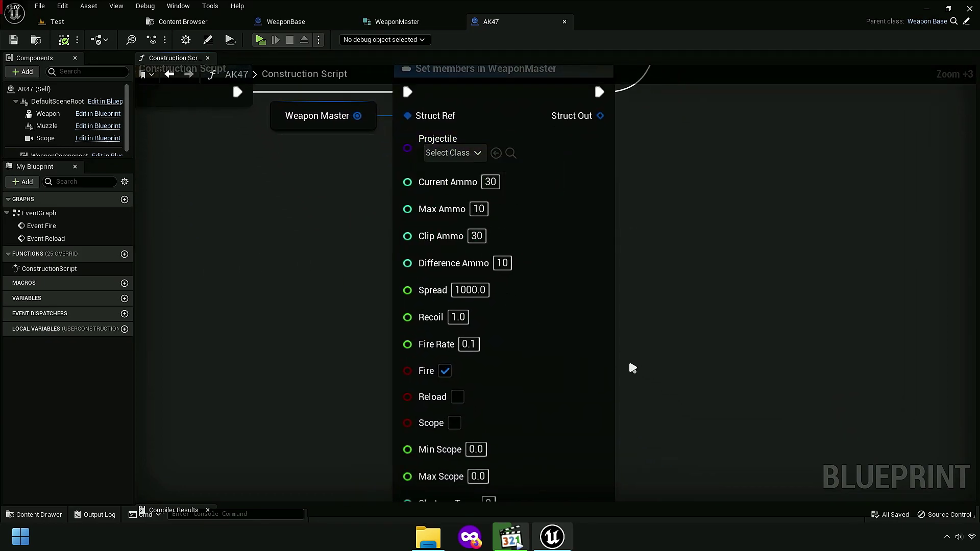
right_drag(630, 367, 568, 269)
scroll(567, 269, down, 3)
scroll(575, 218, down, 2)
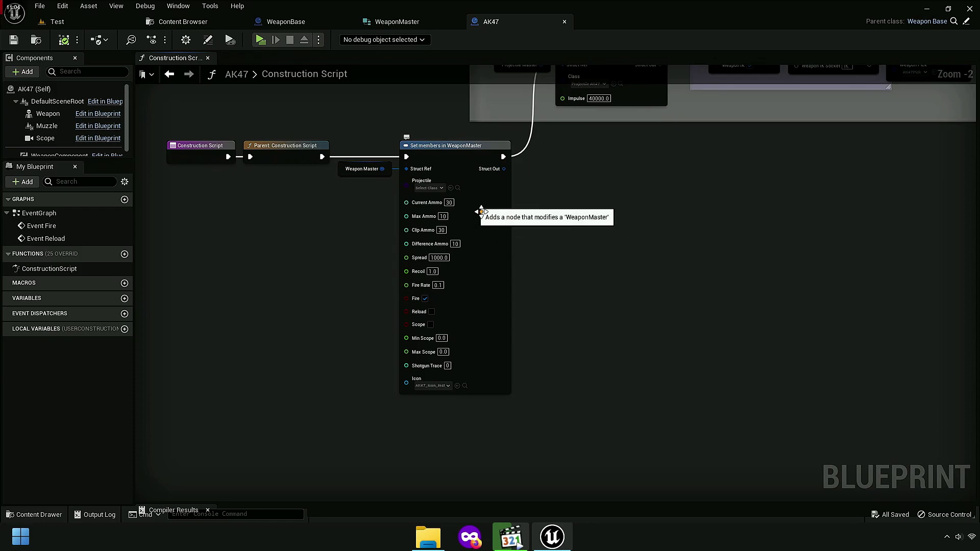
right_click(485, 199)
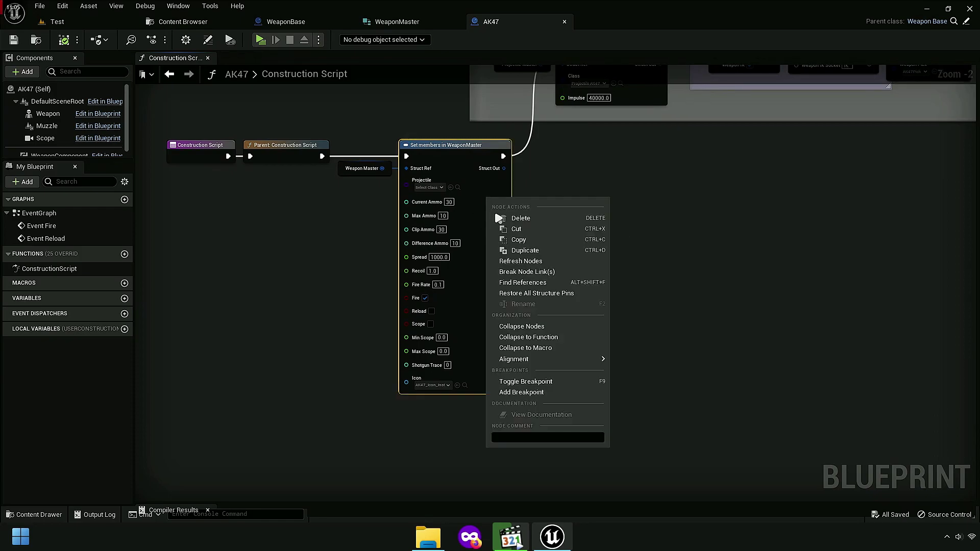
click(517, 262)
scroll(497, 308, up, 2)
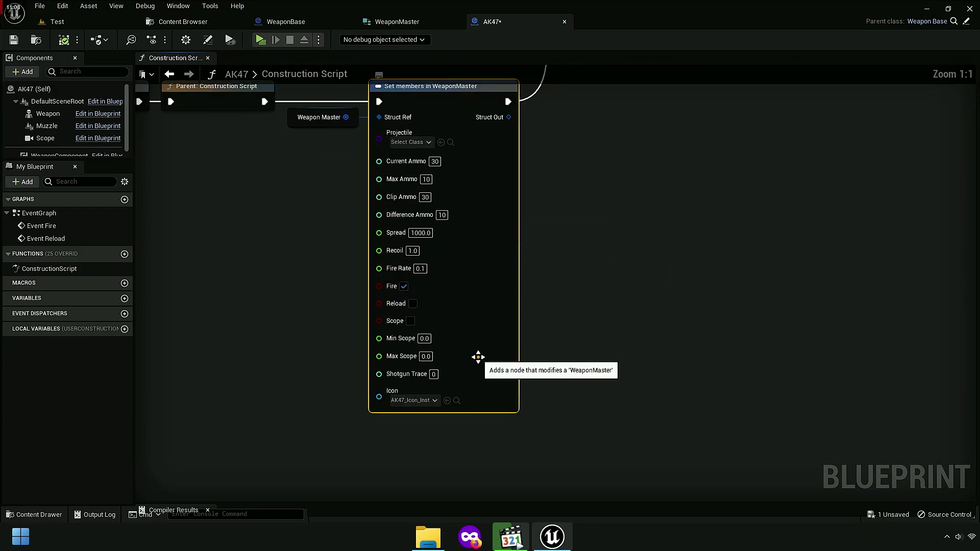
right_drag(529, 342, 533, 344)
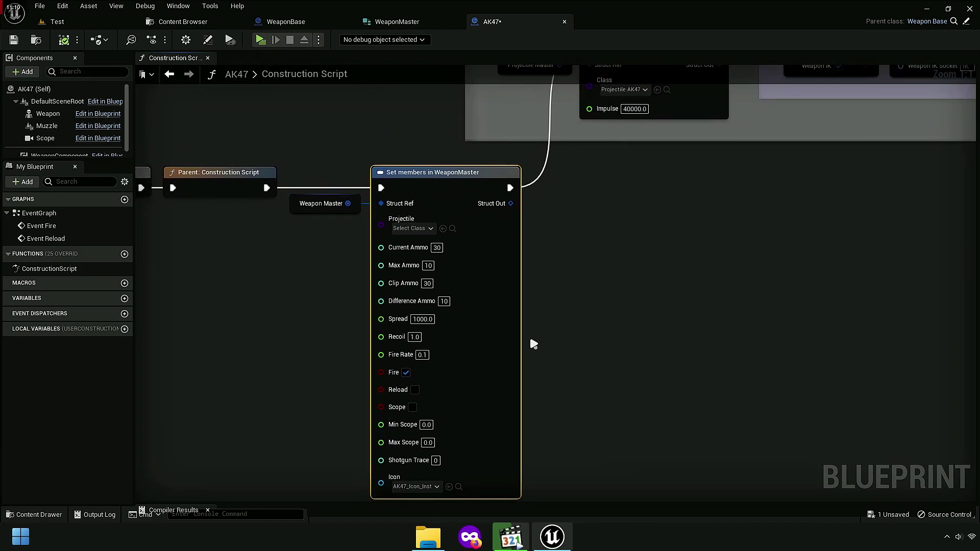
Step: Tick As pin for Fire SFX, Muzzle VFX, the animations, Camera Shake and all Shell fields
click(972, 268)
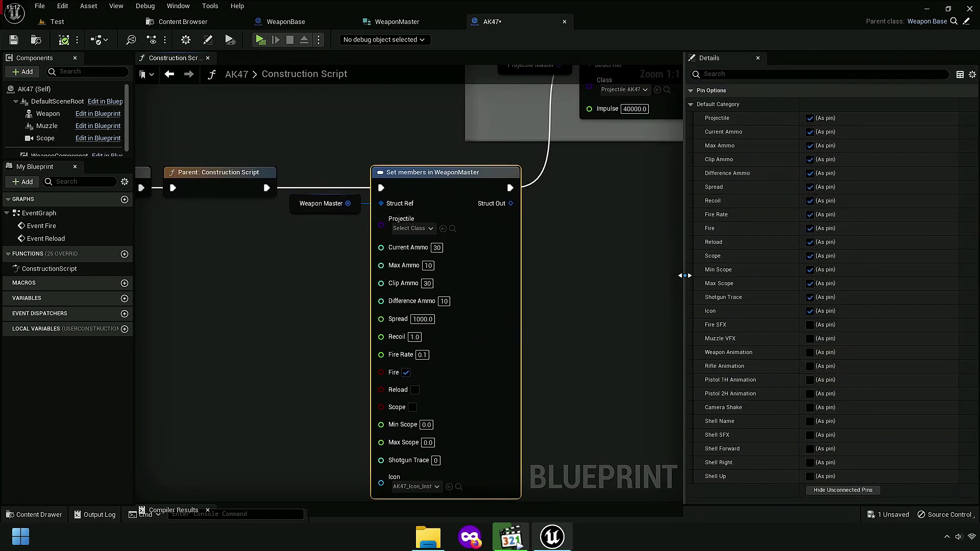
right_drag(619, 380, 564, 215)
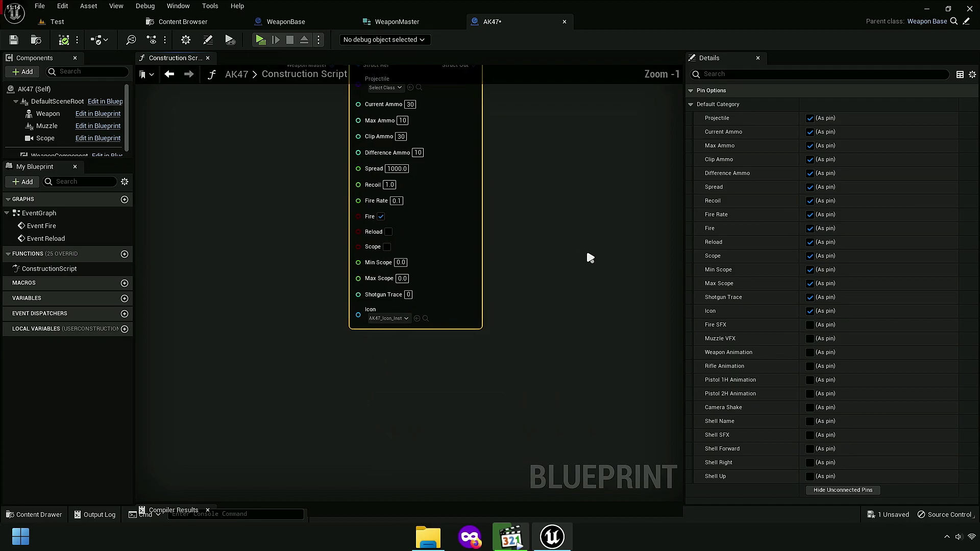
click(810, 324)
click(809, 338)
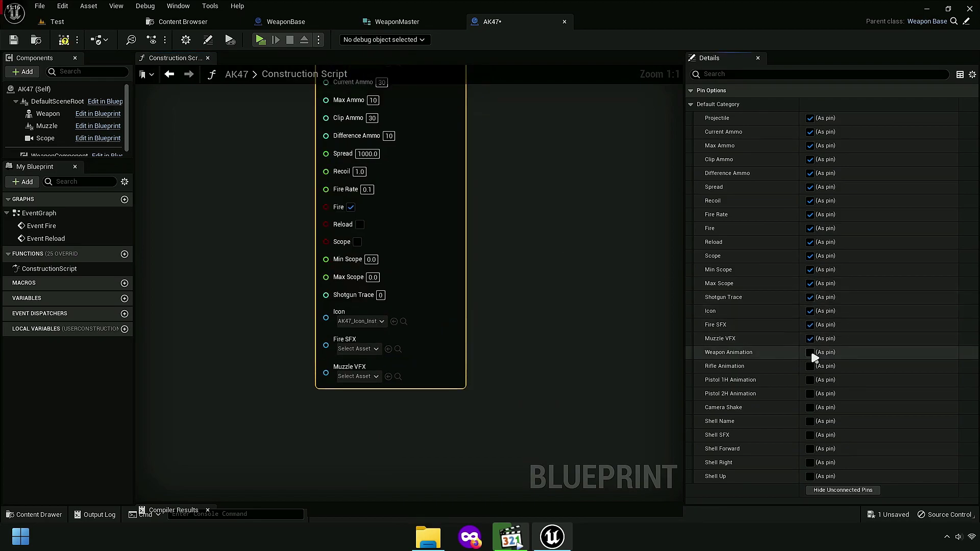
click(810, 352)
click(810, 366)
click(810, 380)
click(810, 393)
click(809, 407)
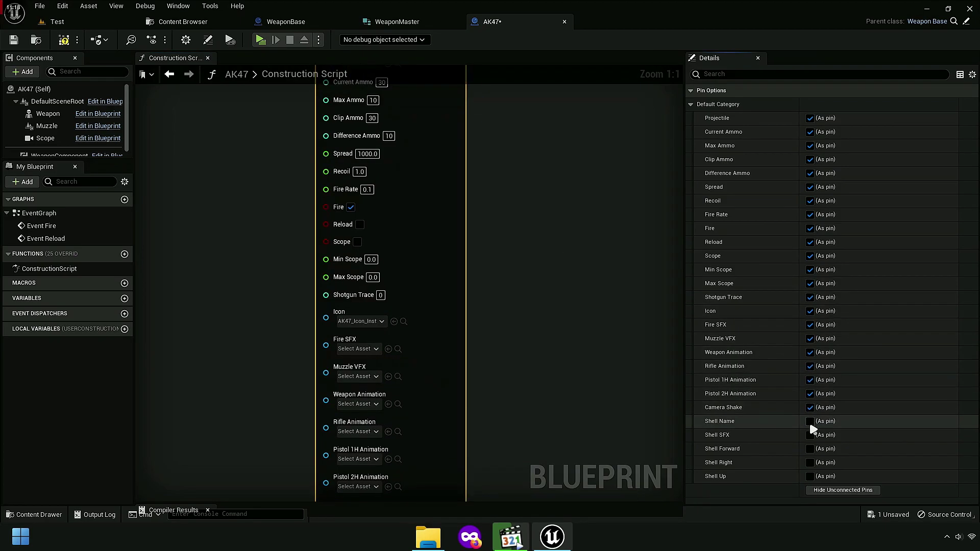
click(810, 421)
click(809, 435)
click(810, 449)
click(809, 462)
click(810, 476)
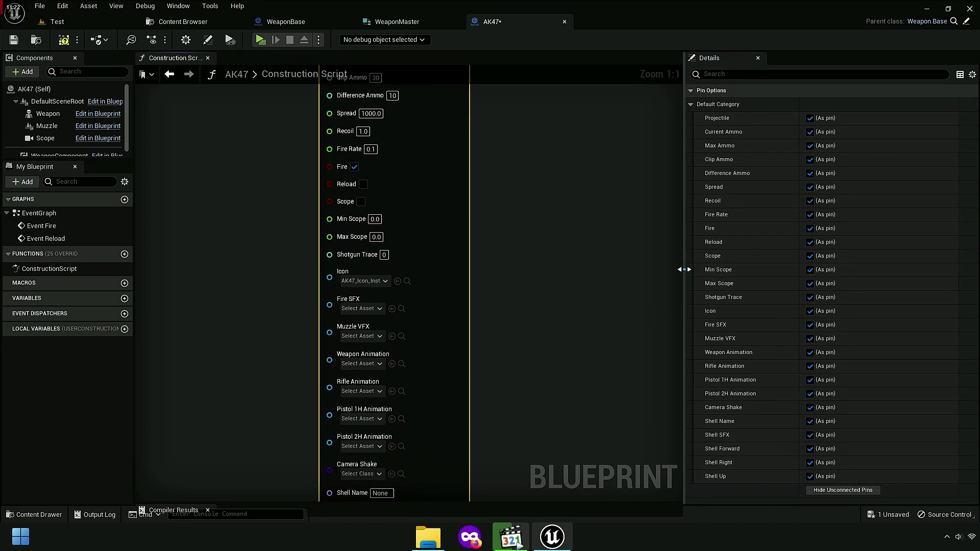
Step: Close the pin options panel, review the new pins on the node, and return to the Test level
drag(685, 269, 966, 281)
scroll(684, 246, down, 3)
mouse_move(684, 245)
right_down()
mouse_move(723, 308)
mouse_move(618, 284)
right_up()
scroll(729, 321, down, 2)
scroll(619, 284, up, 1)
scroll(530, 177, up, 4)
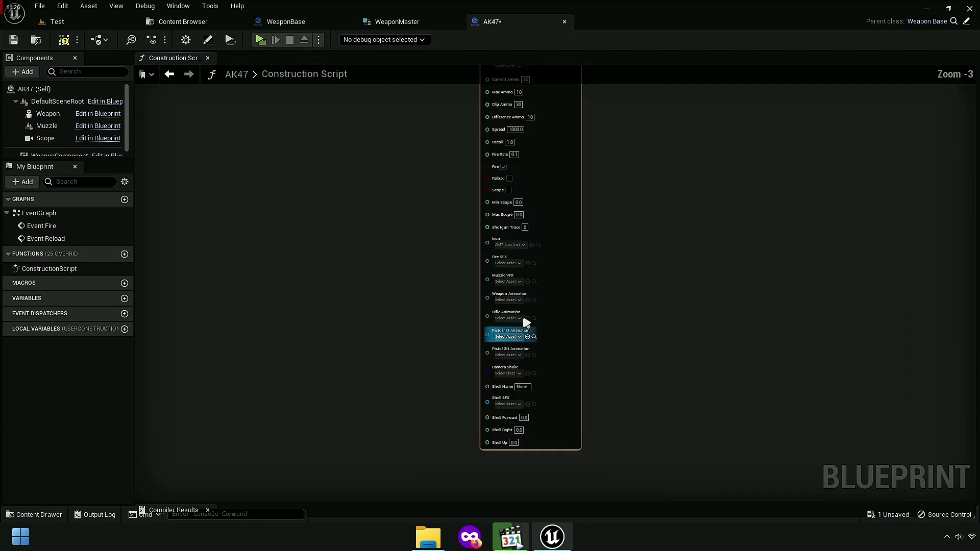
mouse_move(536, 170)
right_down()
mouse_move(601, 437)
mouse_move(590, 166)
right_up()
scroll(634, 343, up, 3)
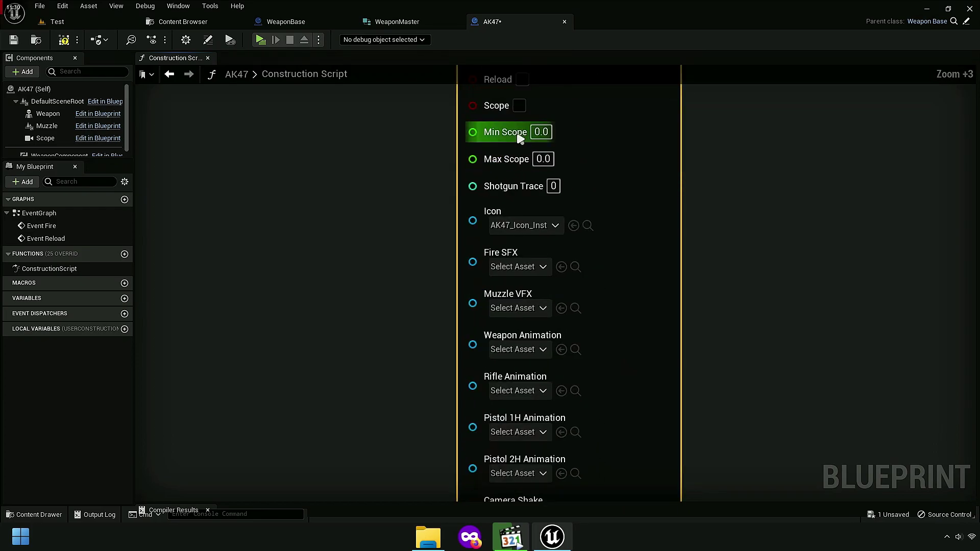
right_drag(786, 355, 802, 289)
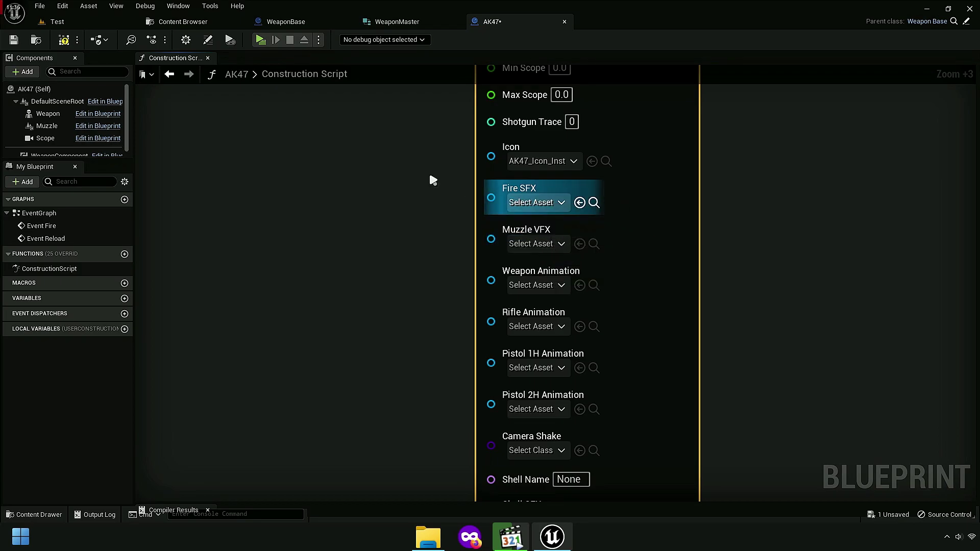
click(144, 25)
click(111, 26)
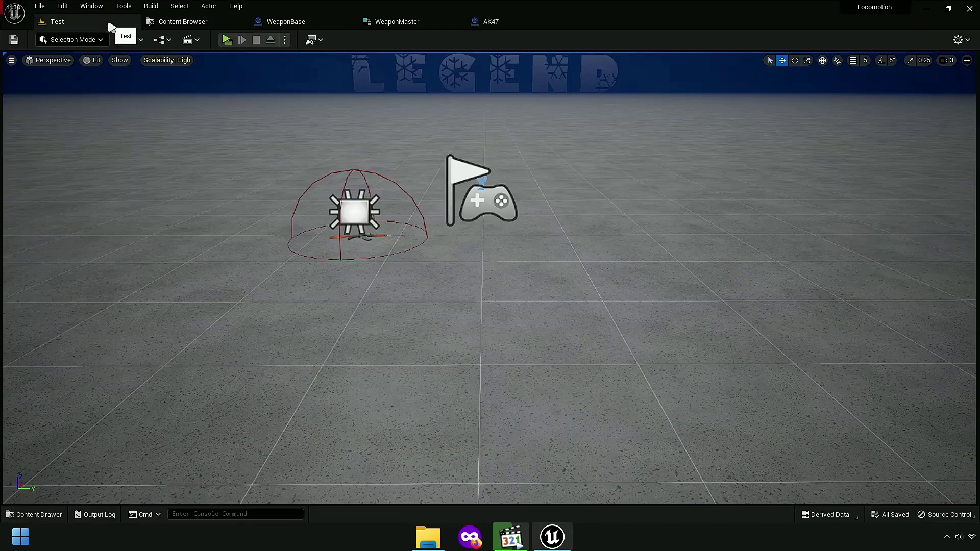
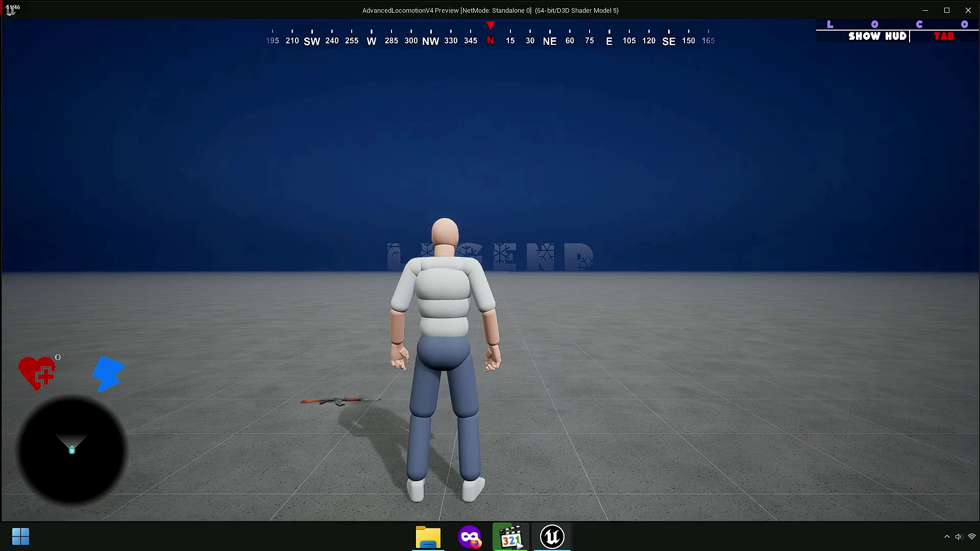
Step: In the running game, pick up the AK47, aim and fire it, then end the play session
key(w)
key(e)
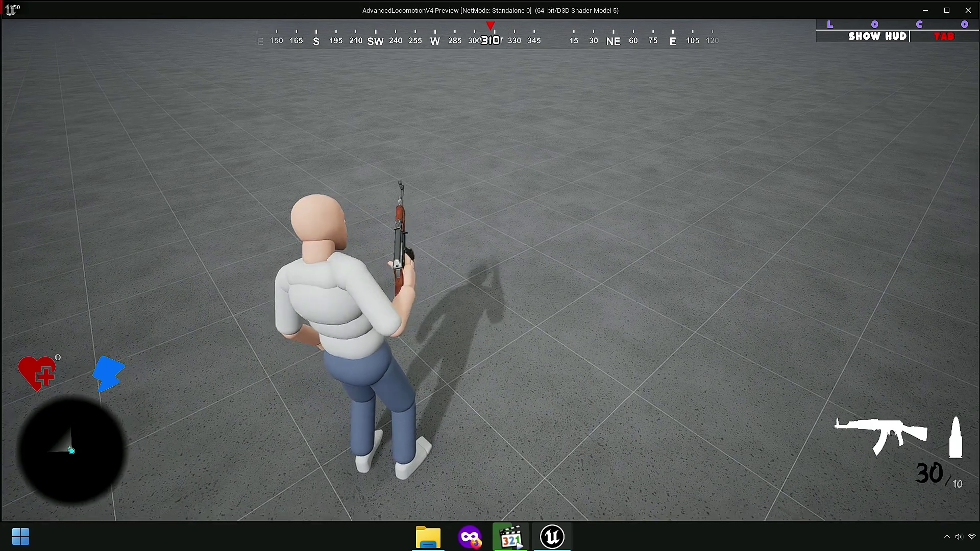
right_click(490, 271)
click(490, 271)
drag(490, 271, 489, 271)
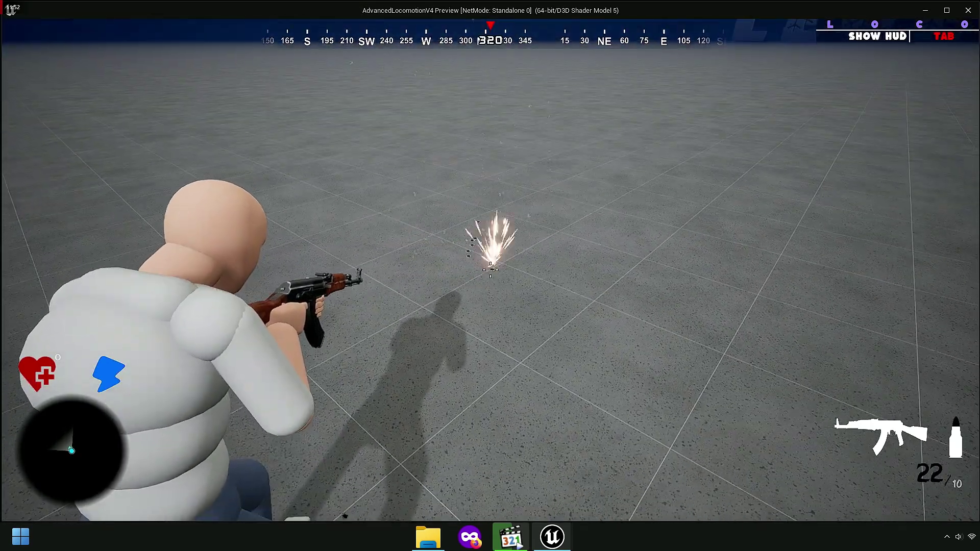
key(Escape)
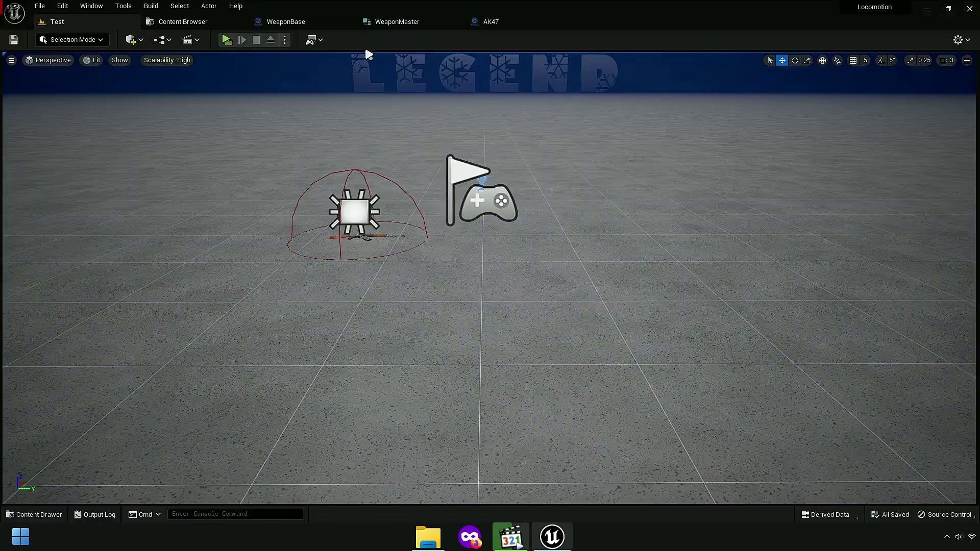
Step: In the AK47 construction script, set Fire SFX to AK47_Cue
click(517, 24)
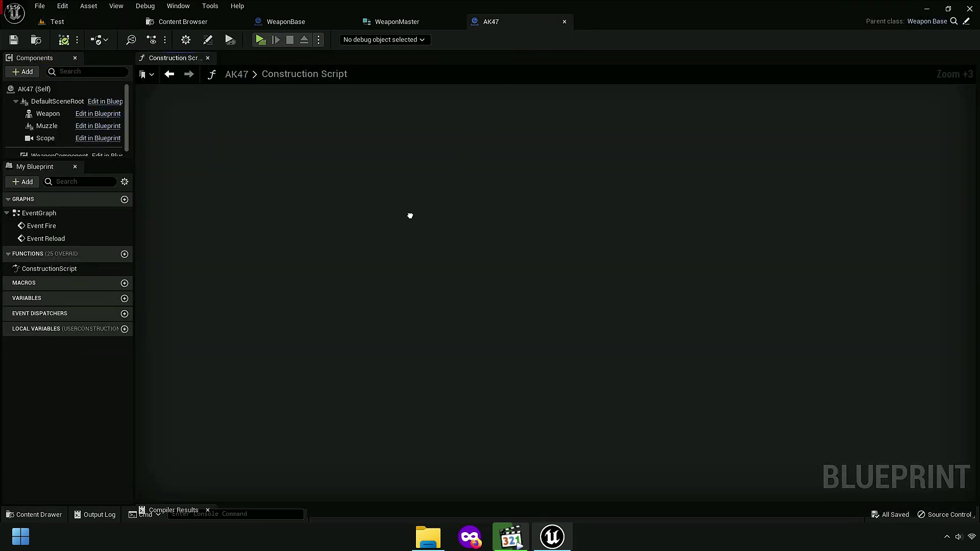
scroll(448, 264, up, 3)
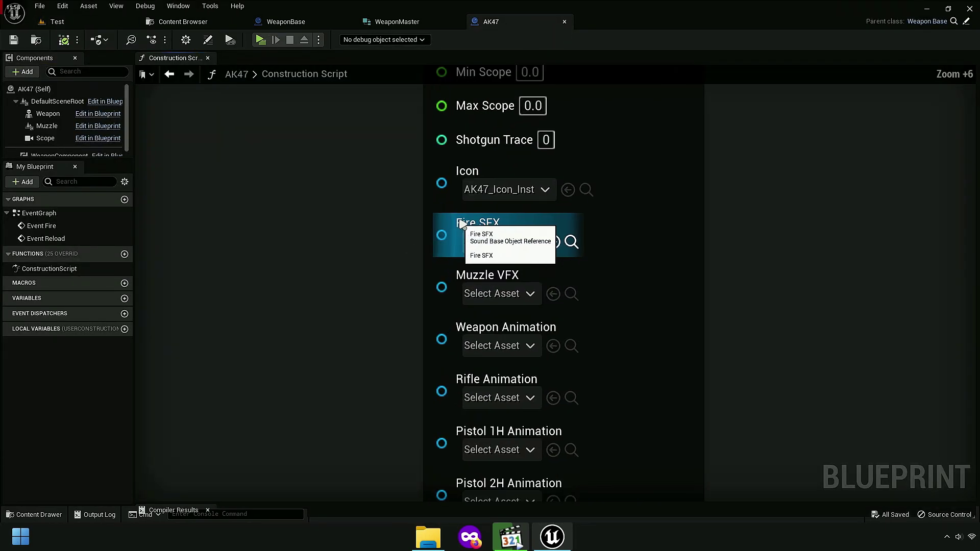
click(503, 243)
text(ak47)
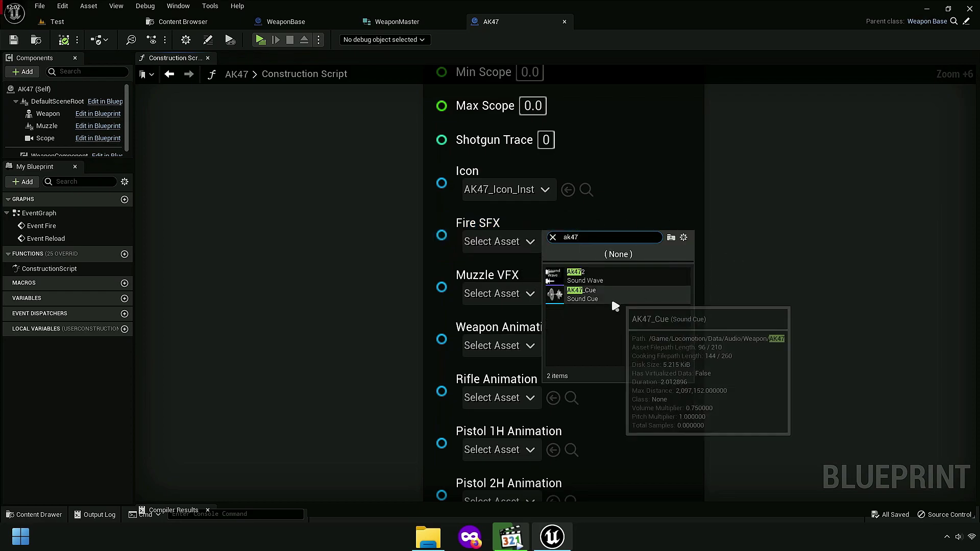
click(579, 294)
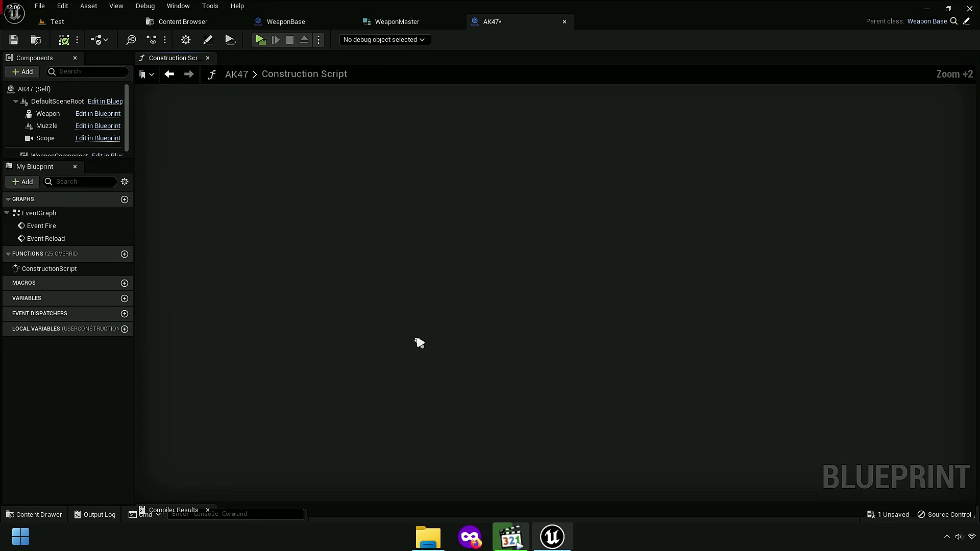
Step: Set the AK47's Muzzle VFX to the P_AssaultRifle muzzle flash particle
click(434, 288)
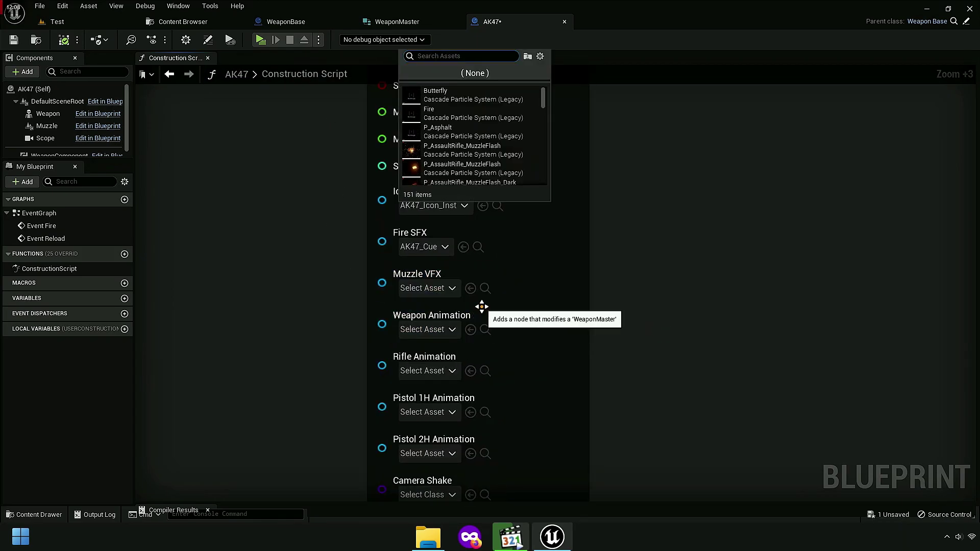
text(muzzle)
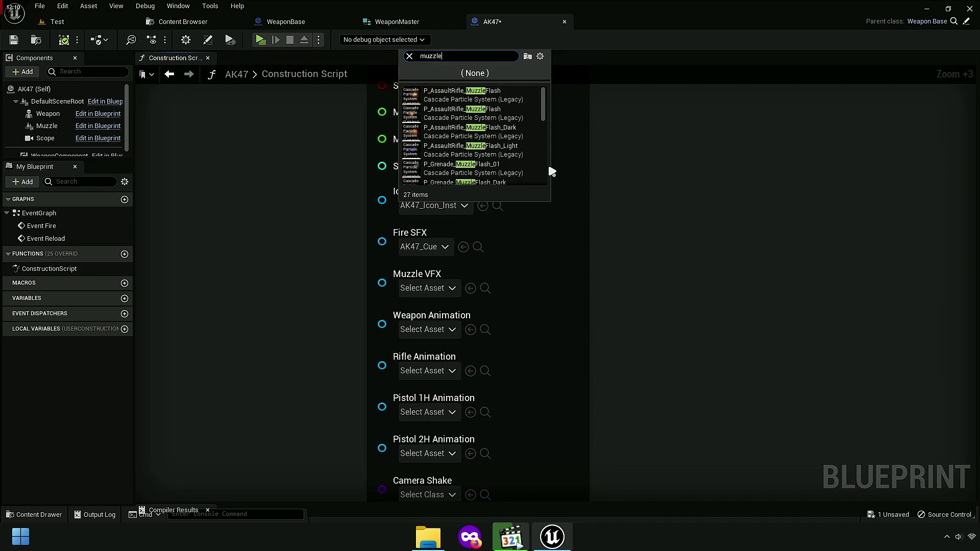
mouse_move(547, 114)
mouse_down()
mouse_move(548, 173)
mouse_move(543, 125)
mouse_up()
scroll(475, 141, up, 2)
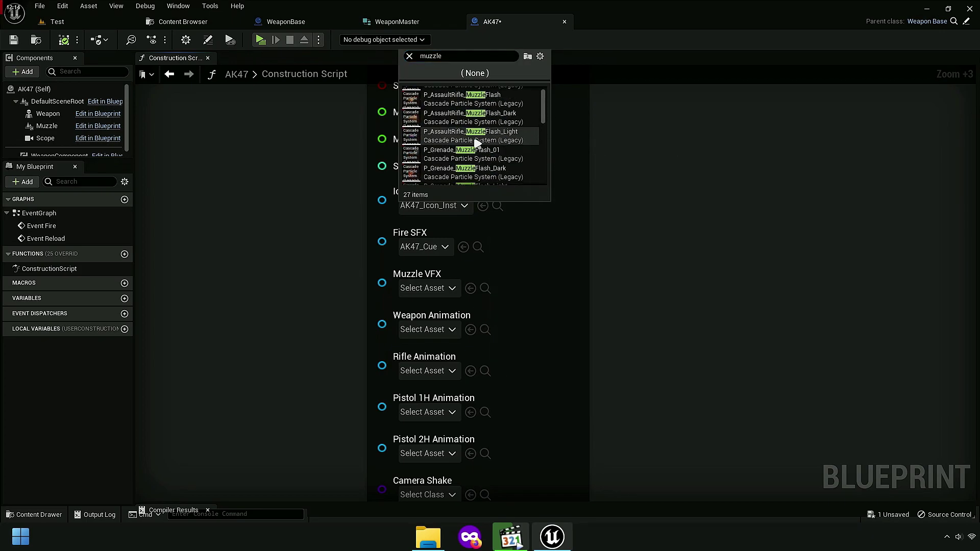
click(462, 136)
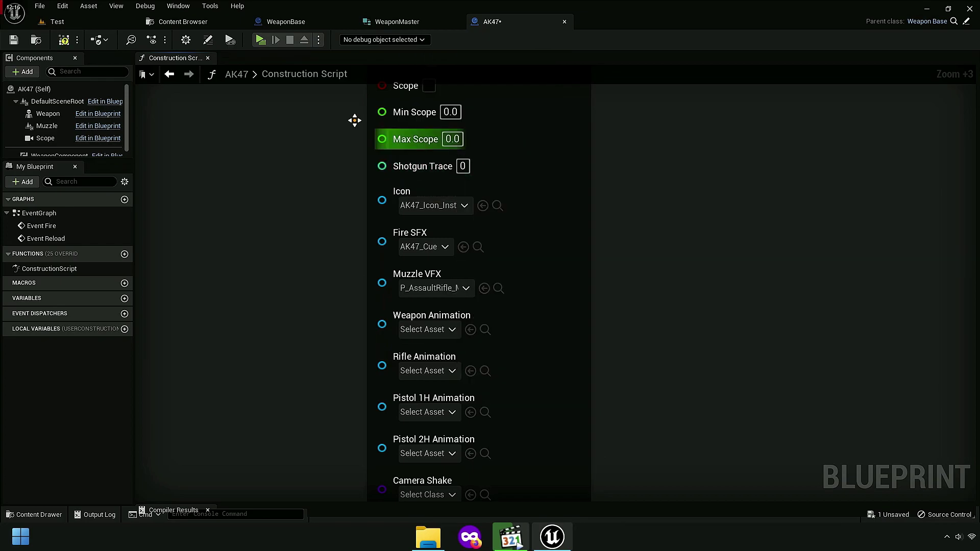
Step: Play-test the level, pick up the AK47 and fire two bursts to check the muzzle flash, then exit
click(260, 39)
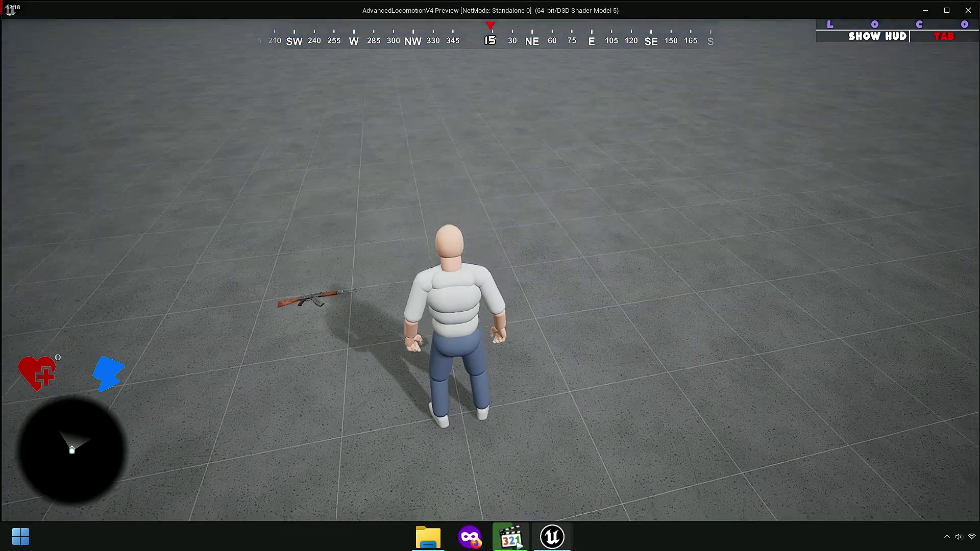
key(e)
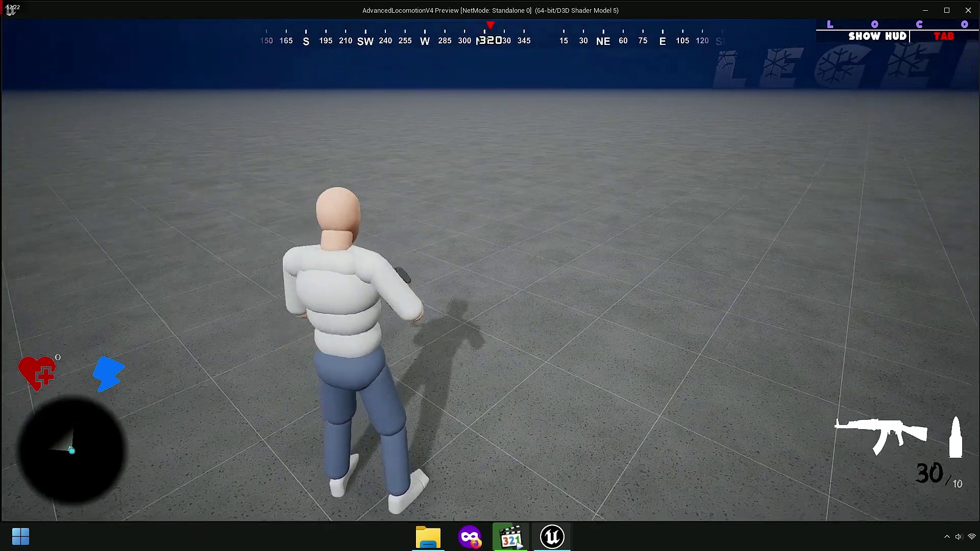
right_click(490, 270)
click(490, 270)
drag(490, 270, 489, 271)
right_click(490, 270)
click(490, 271)
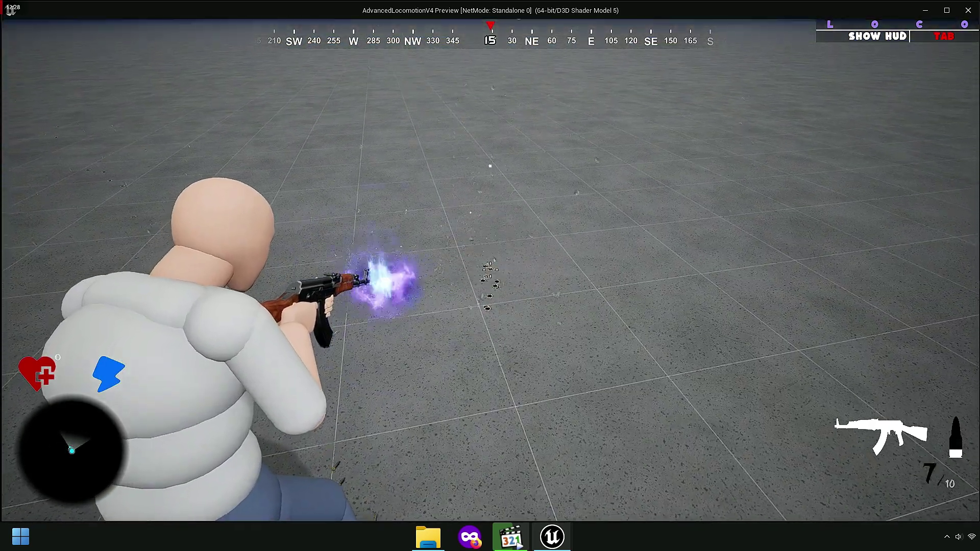
key(Escape)
Step: Save the AK47 blueprint and open the AK74U blueprint's construction script
click(183, 21)
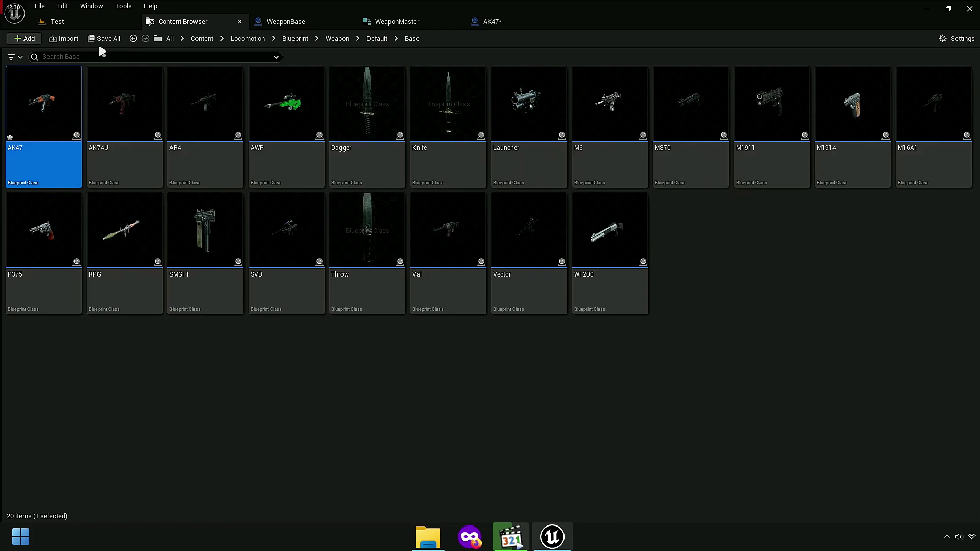
click(740, 332)
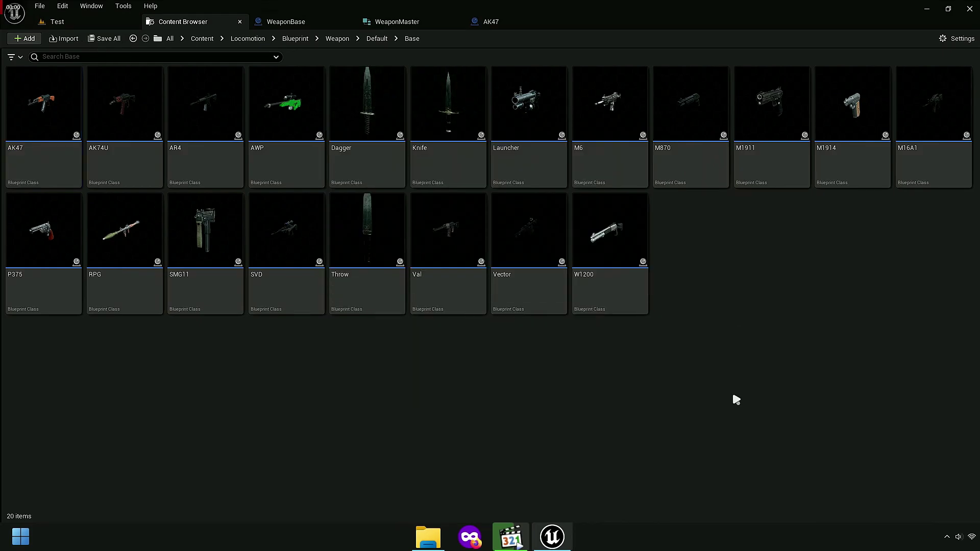
click(110, 153)
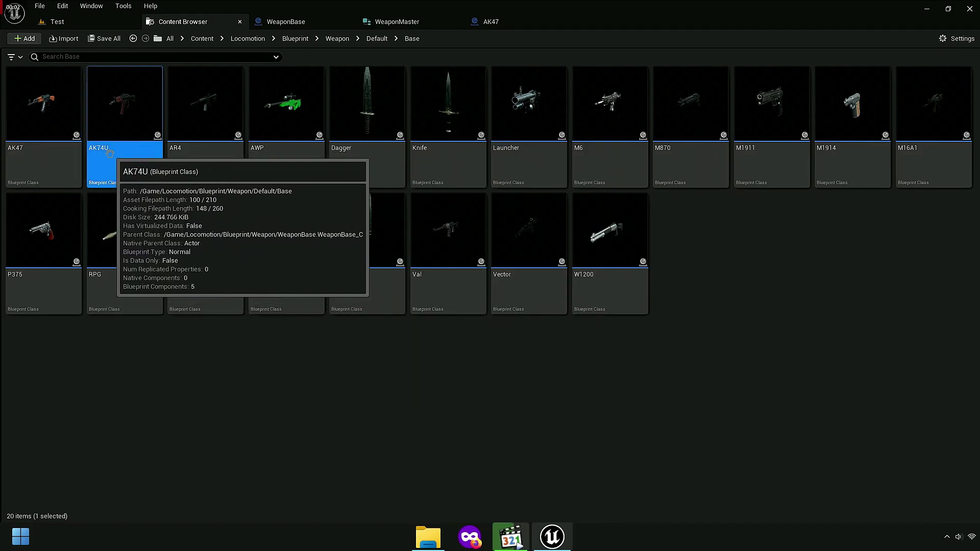
key(Return)
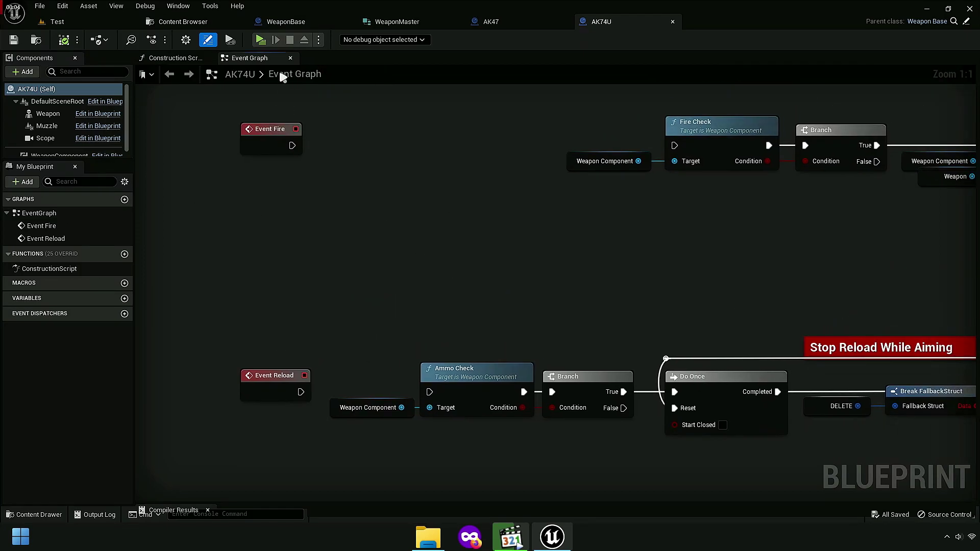
click(292, 58)
scroll(510, 266, down, 1)
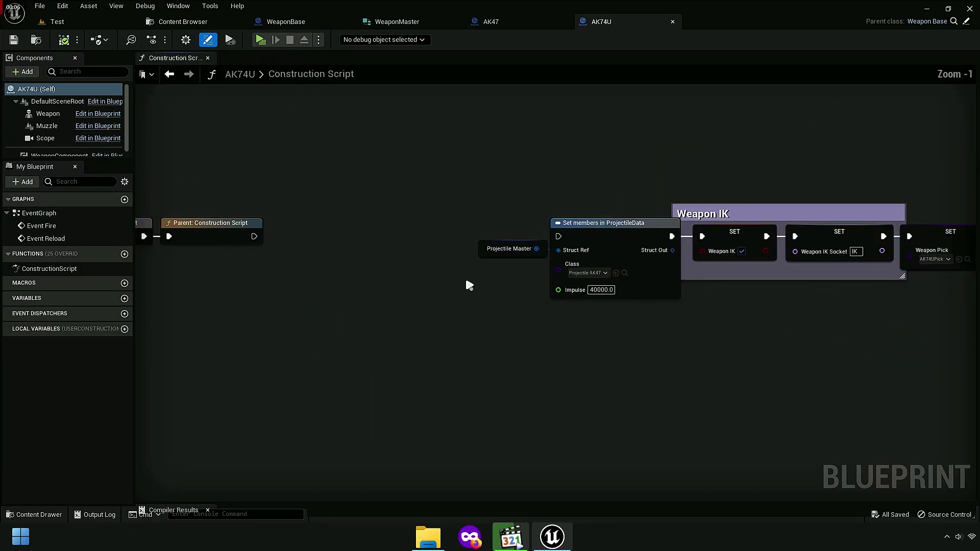
scroll(385, 280, down, 3)
scroll(385, 284, down, 1)
scroll(406, 296, up, 2)
right_drag(406, 296, 590, 262)
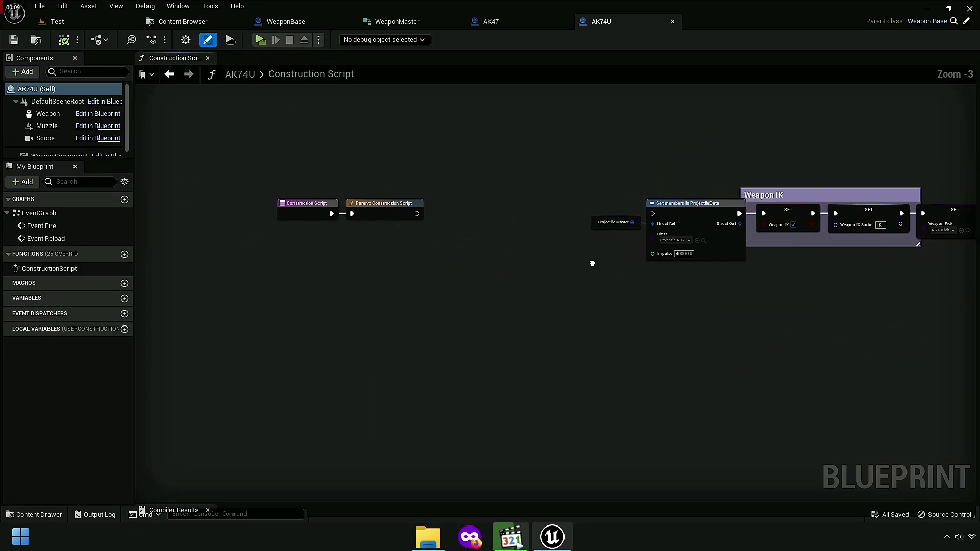
scroll(526, 195, up, 2)
Step: Copy the Weapon Master nodes from the AK47 construction script for use in AK74U
click(498, 25)
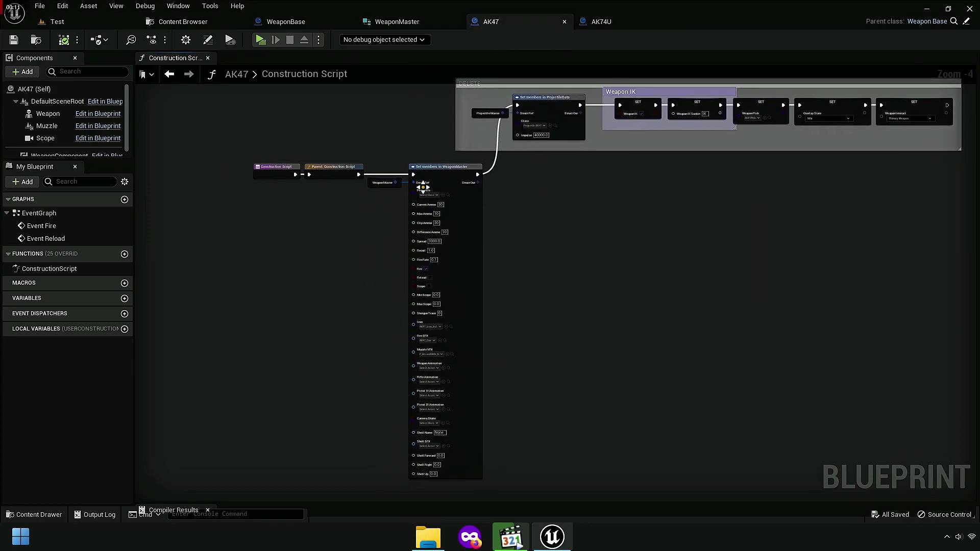
click(401, 186)
right_click(434, 173)
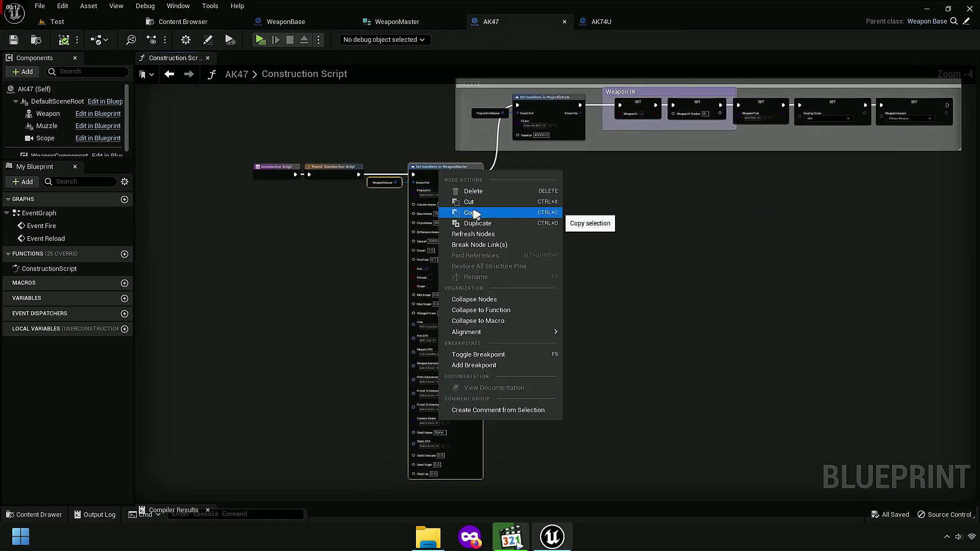
click(475, 212)
click(605, 23)
Step: Paste the Weapon Master nodes into the AK74U construction script and edit its ammo values
key(ctrl+v)
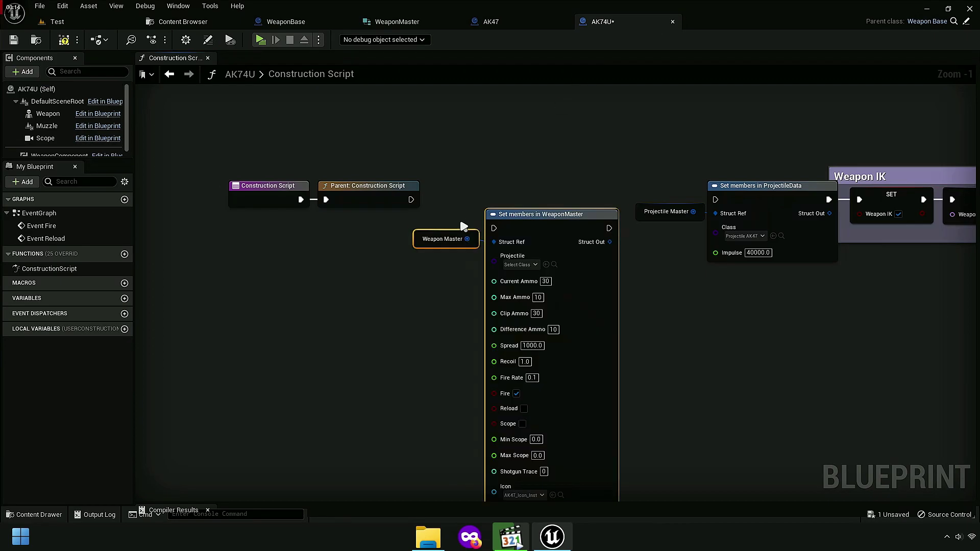
drag(527, 224, 540, 196)
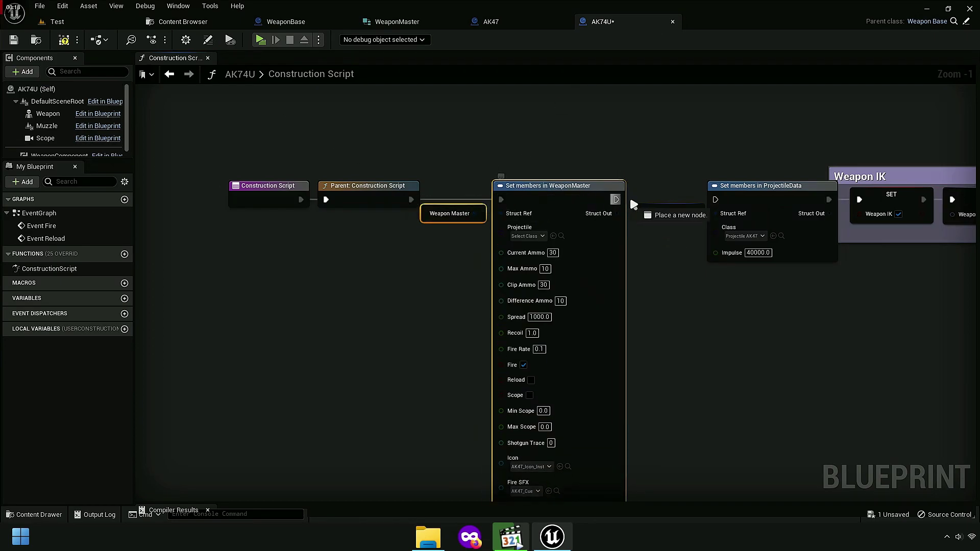
scroll(514, 271, up, 3)
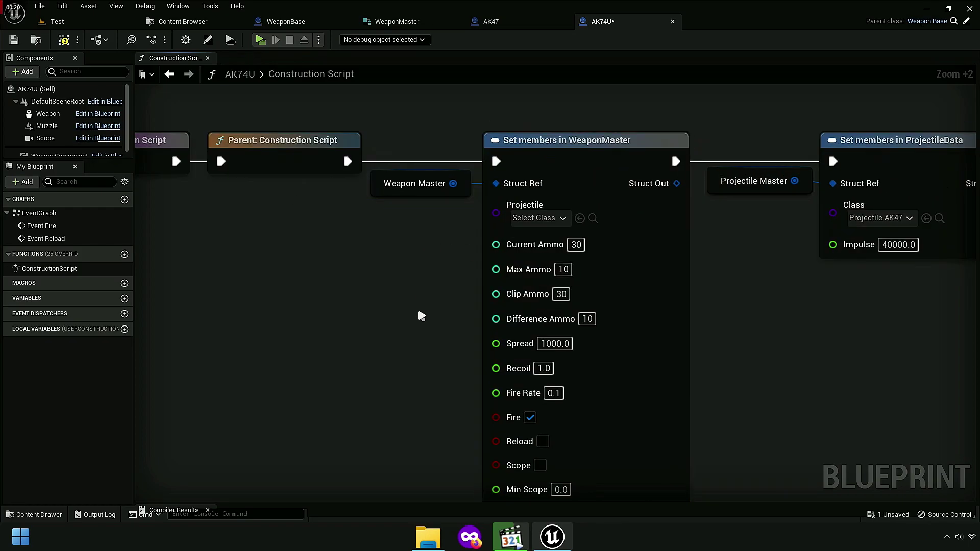
right_drag(417, 311, 390, 221)
click(548, 148)
text(45)
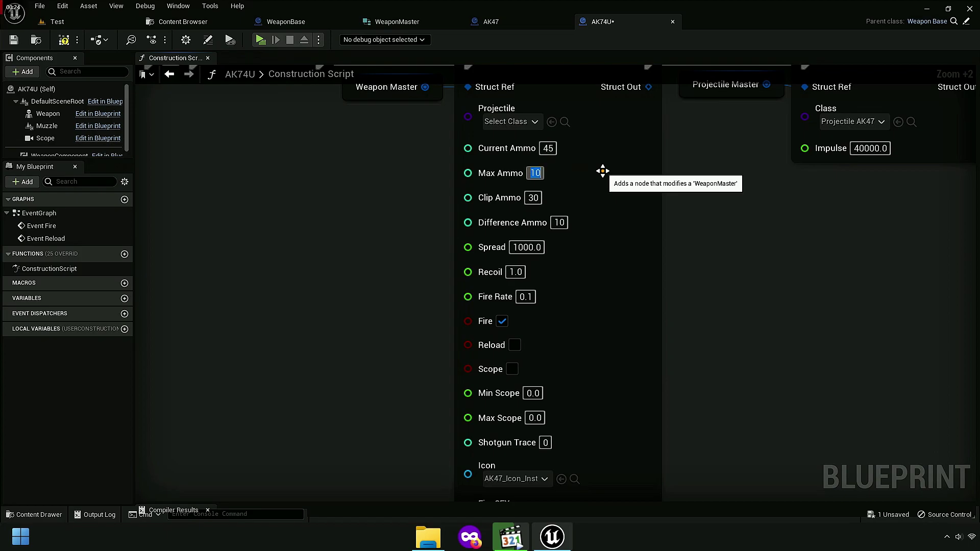
key(shift+Tab)
key(shift+Tab)
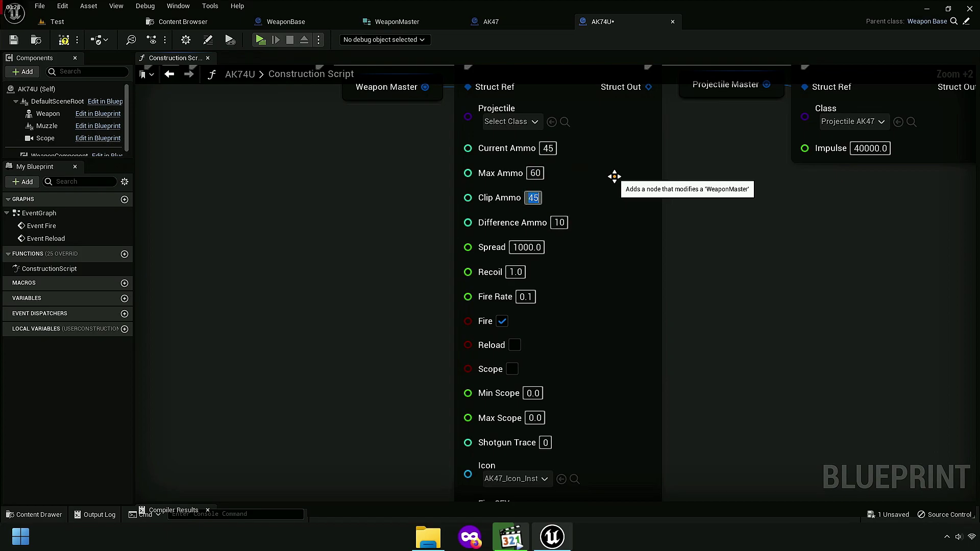
Step: Set the AK74U's Fire SFX to AiRifleFire_Cue
scroll(564, 267, up, 4)
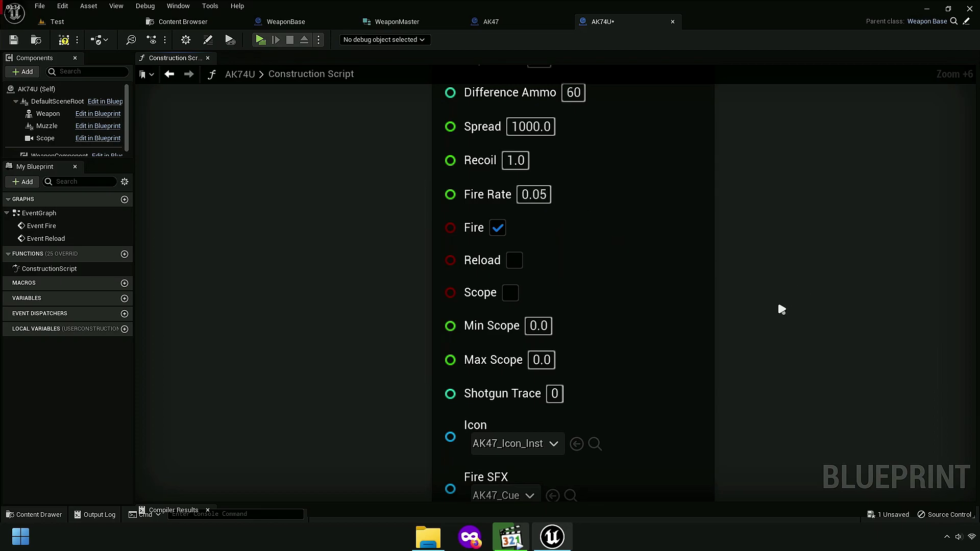
right_drag(781, 309, 643, 230)
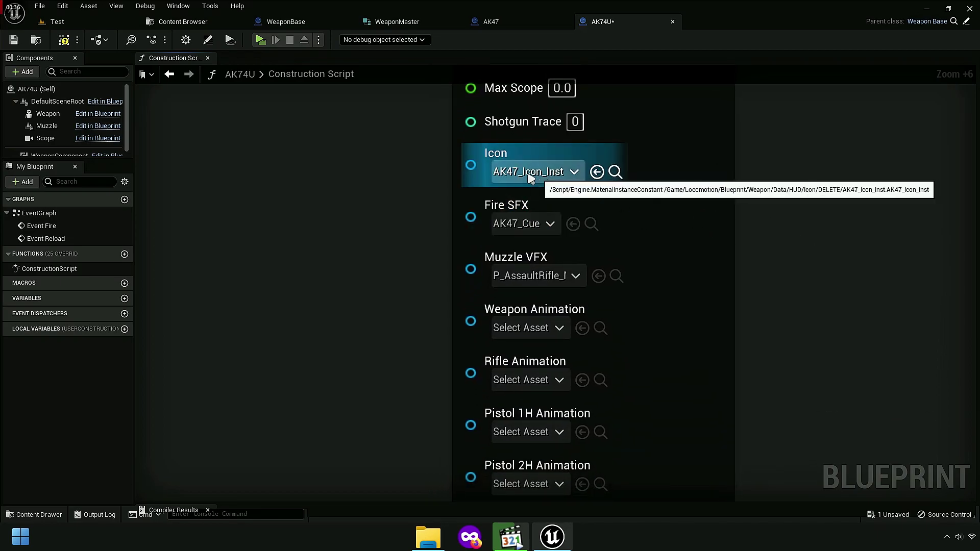
click(529, 228)
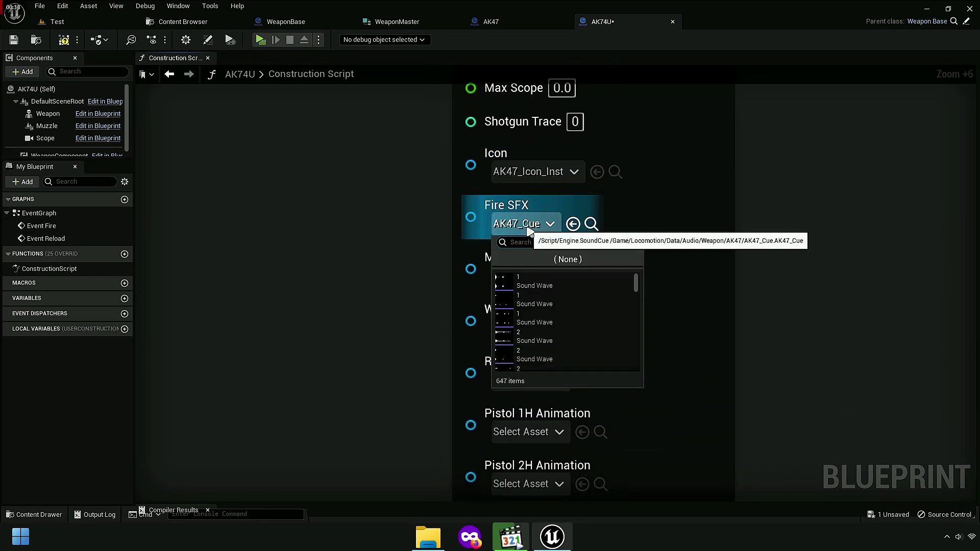
click(528, 232)
scroll(330, 349, down, 5)
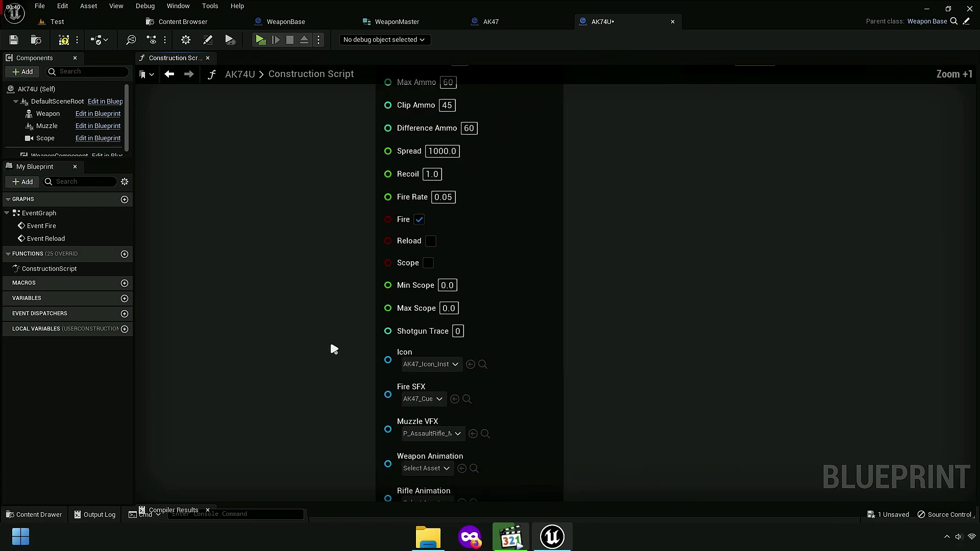
scroll(333, 349, down, 6)
scroll(418, 218, up, 4)
scroll(418, 219, up, 6)
right_drag(414, 203, 346, 325)
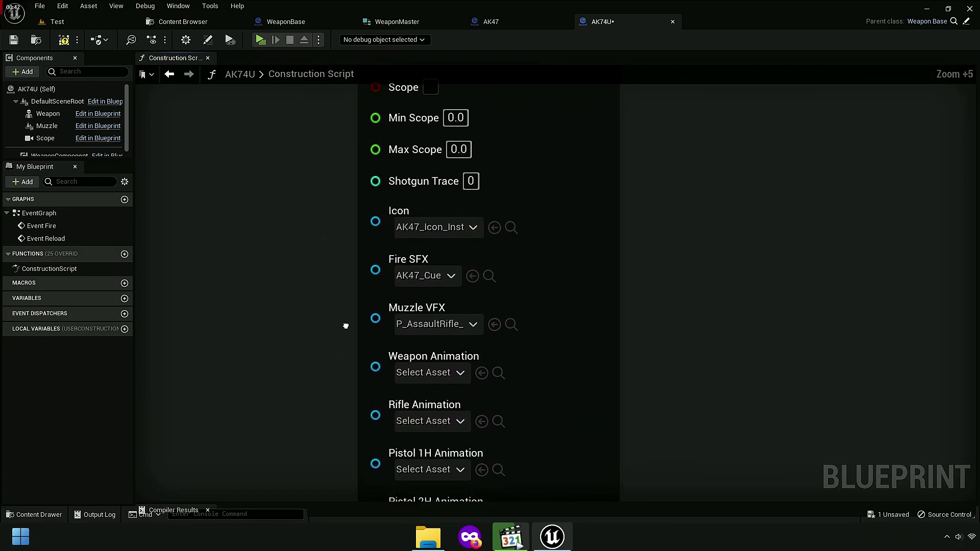
click(442, 301)
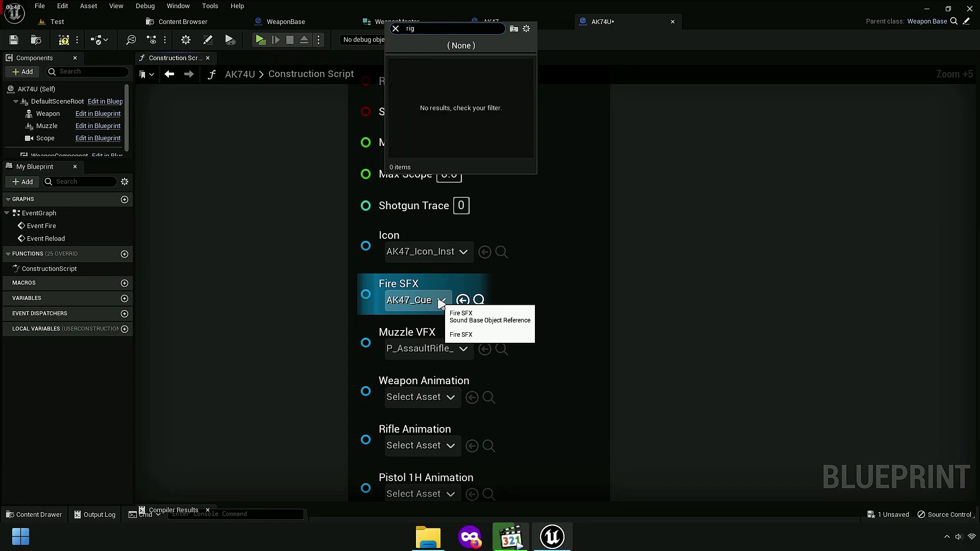
text(le)
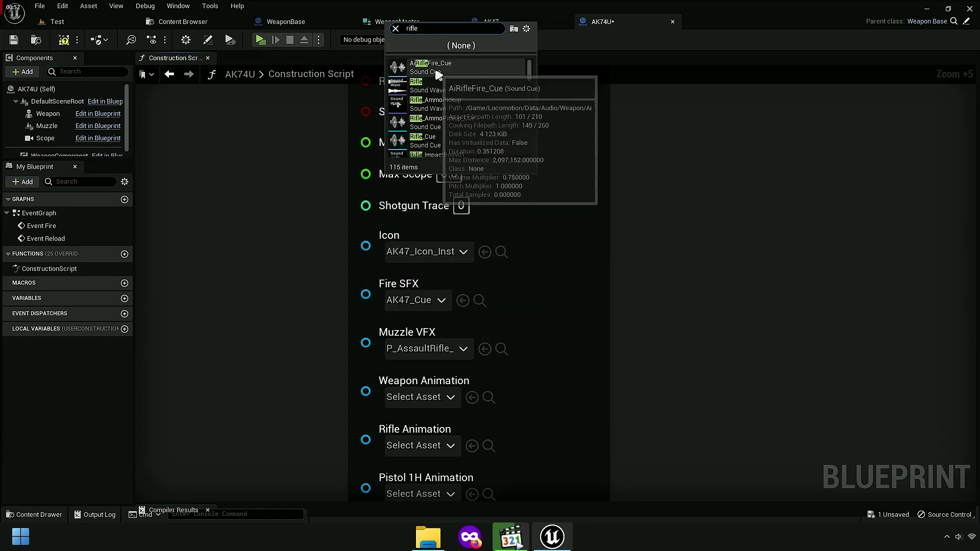
click(442, 77)
Step: Choose a muzzle flash particle for the AK74U's Muzzle VFX and compile the blueprint
right_drag(297, 378, 317, 324)
click(456, 298)
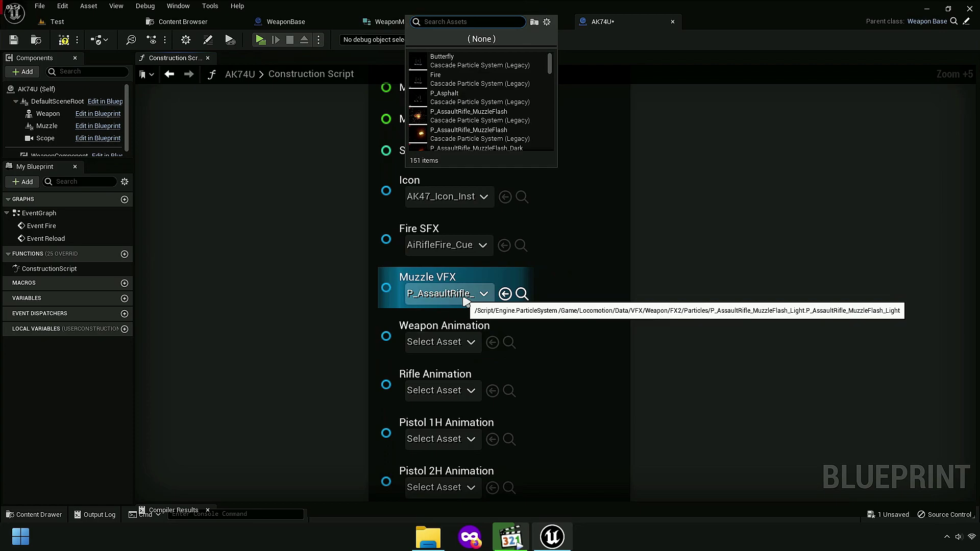
text(muzzle)
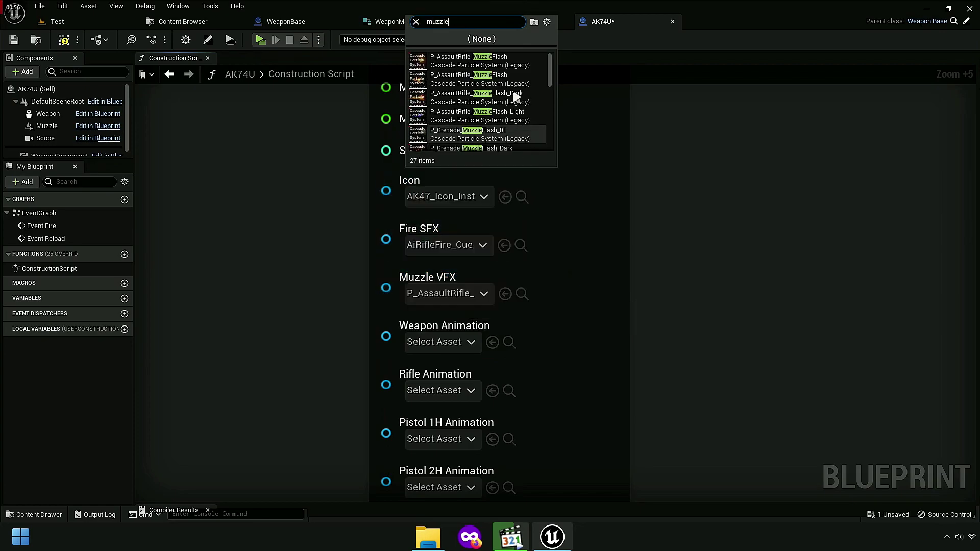
click(480, 88)
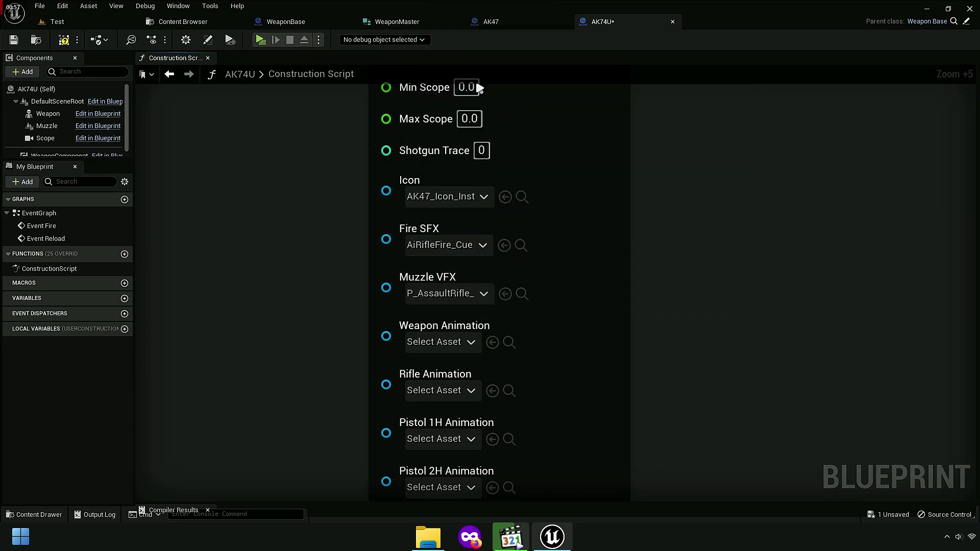
click(60, 42)
Step: Place the AK74UPick pickup from the Default folder into the Test level and start playing
click(192, 22)
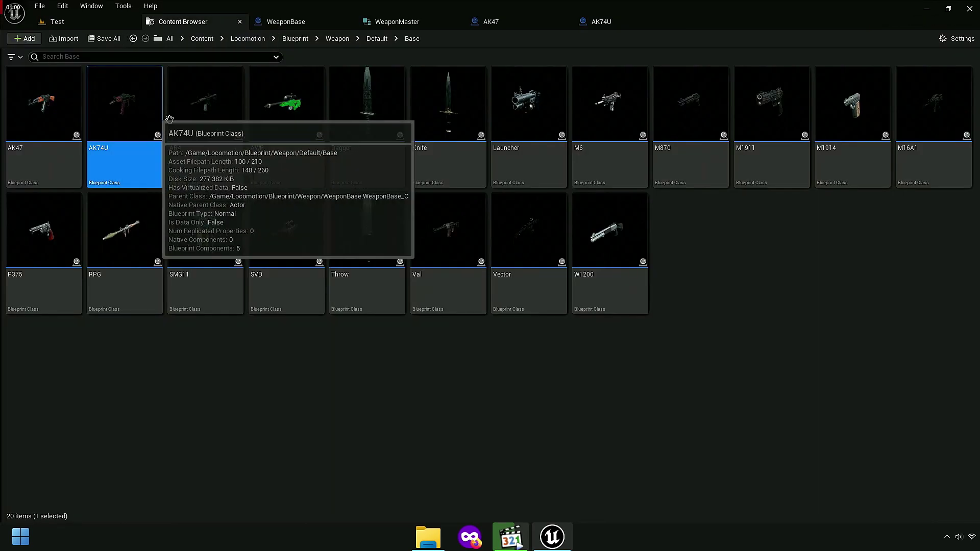
click(376, 39)
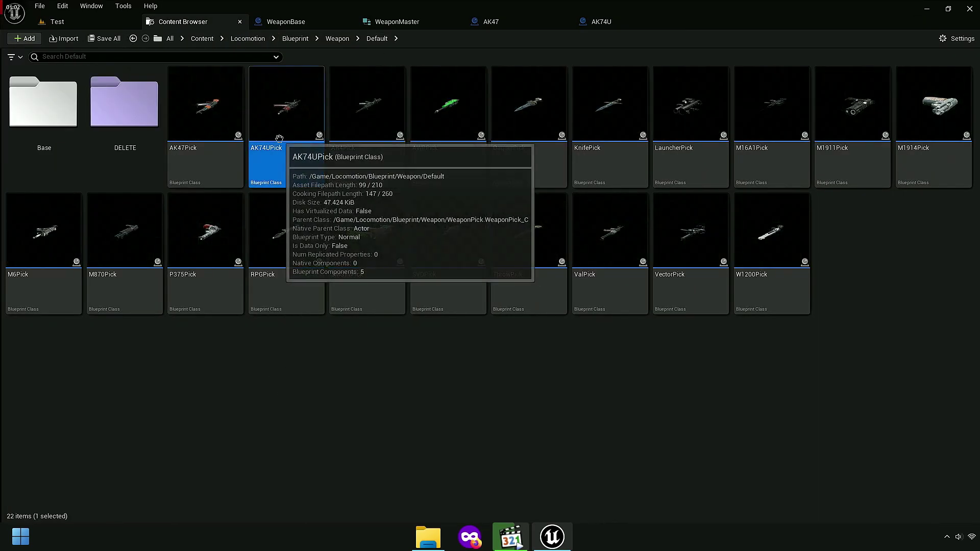
mouse_move(286, 153)
mouse_down()
mouse_move(81, 23)
mouse_move(627, 250)
mouse_up()
click(226, 40)
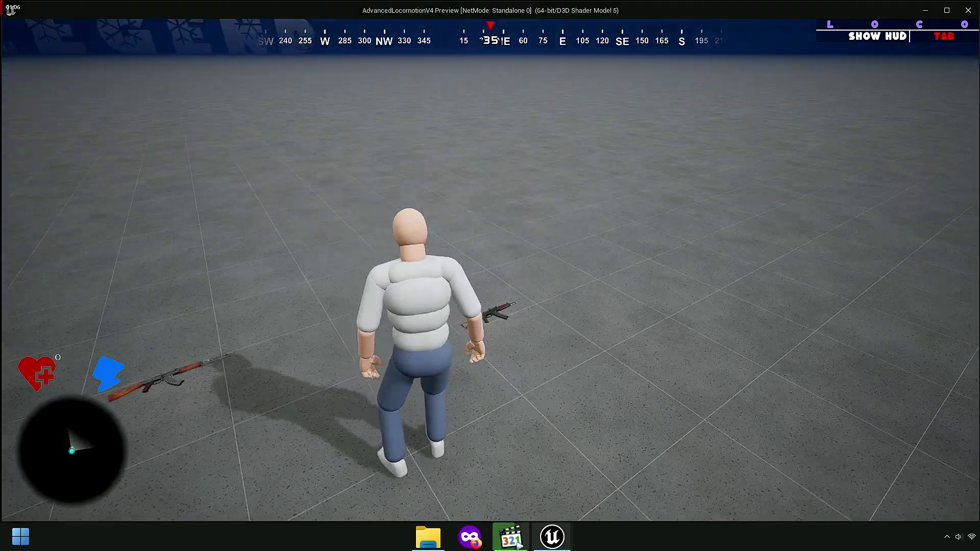
Step: Pick up the AK74U and fire several shots
key(e)
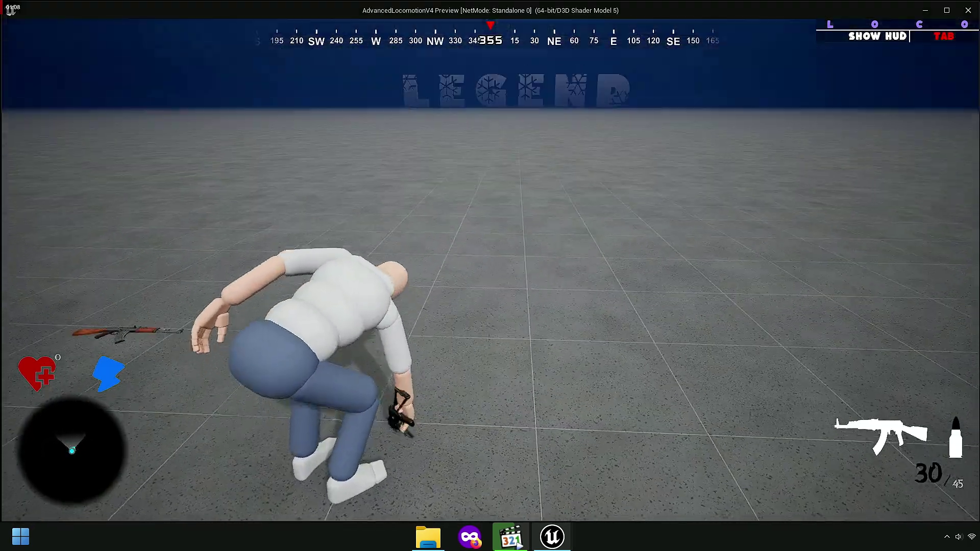
click(490, 270)
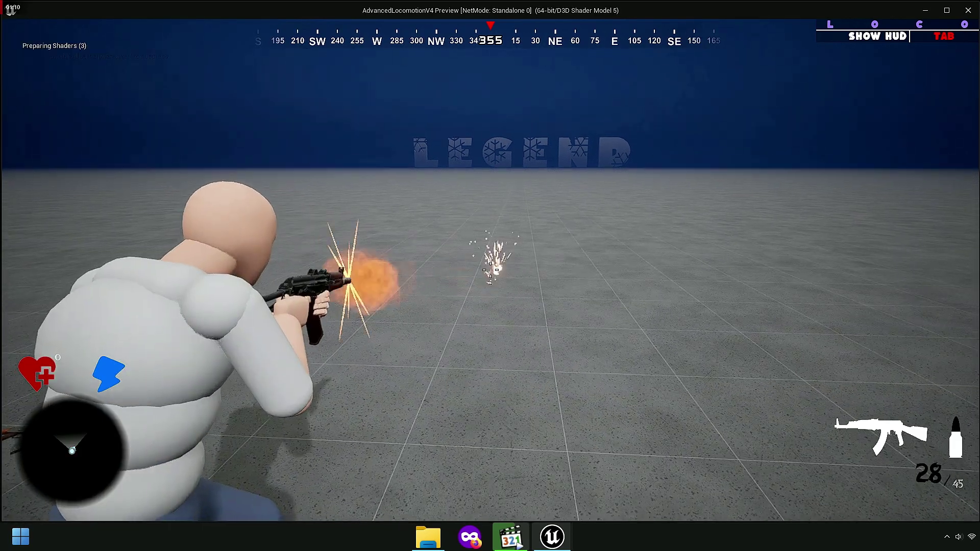
click(490, 270)
click(490, 269)
click(490, 270)
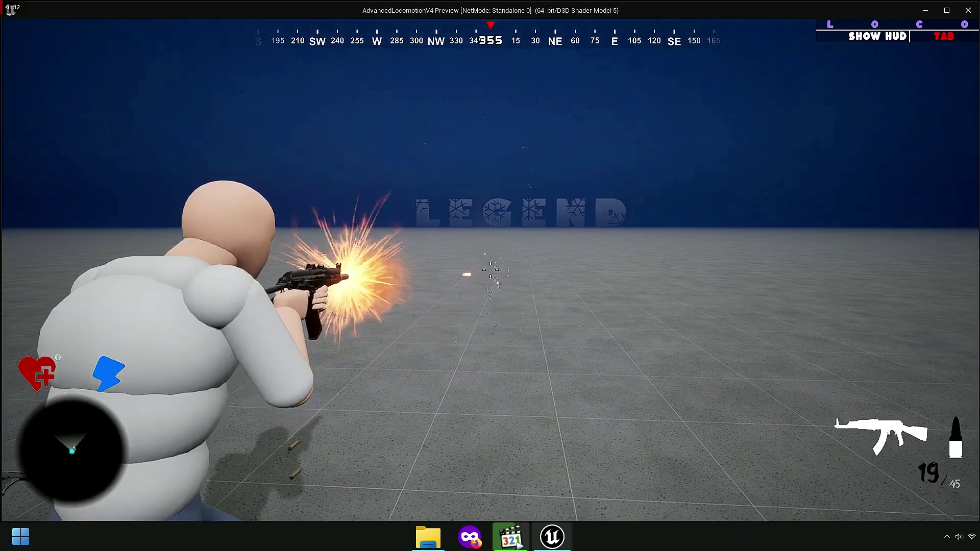
click(490, 269)
click(490, 270)
click(490, 270)
click(490, 269)
Step: Drop the AK74U, pick up the AK47, fire it, then drop it
key(g)
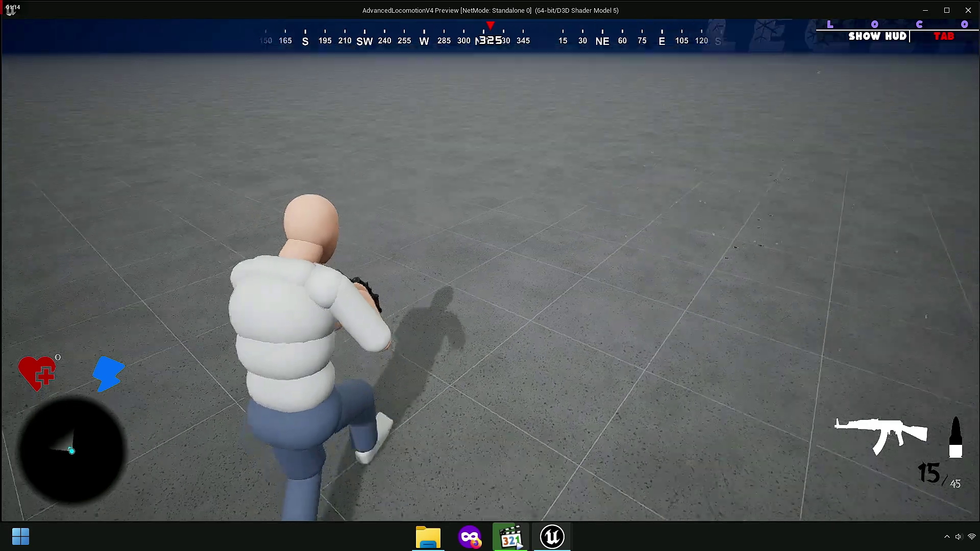
key(e)
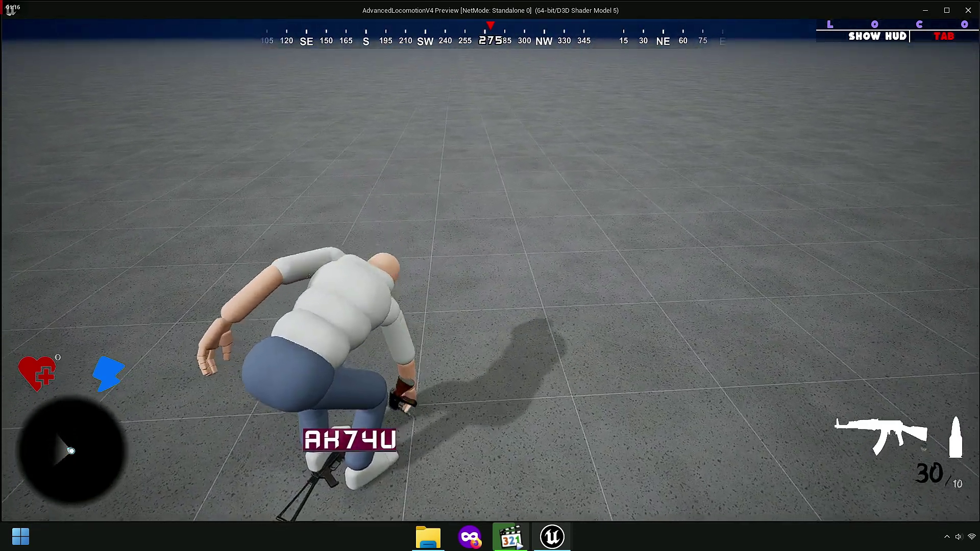
click(490, 270)
click(489, 270)
click(489, 270)
click(490, 270)
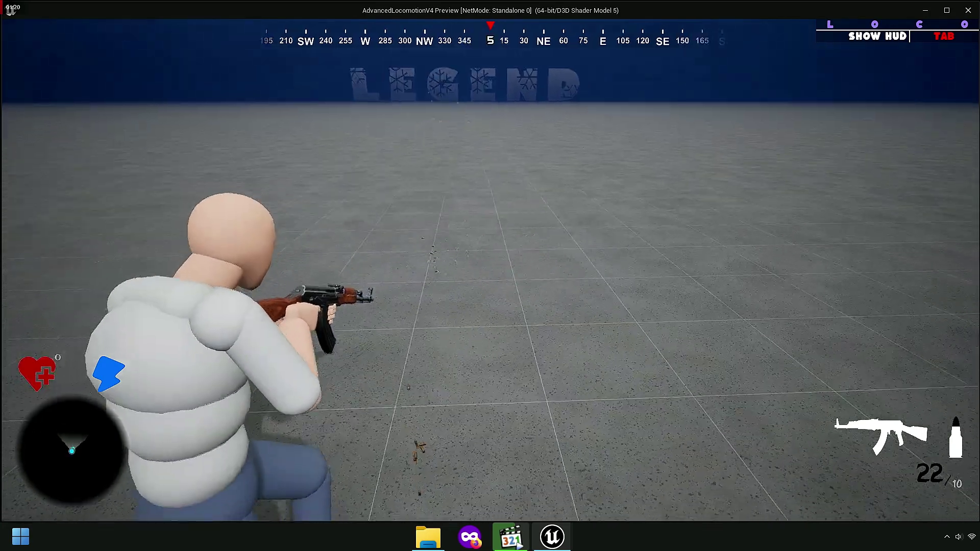
key(g)
Step: Pick up the AK74U again, fire it, and stop the playtest
key(e)
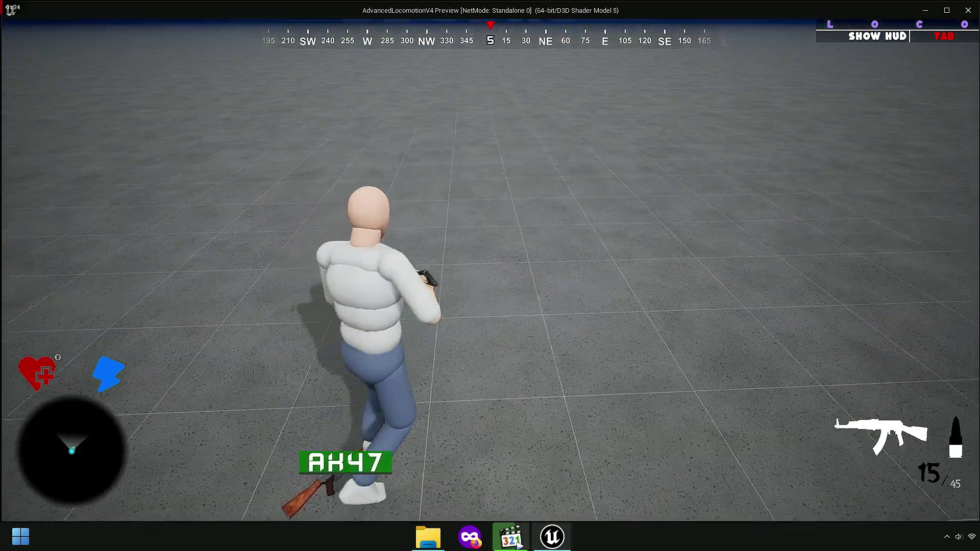
click(489, 270)
click(490, 269)
key(Escape)
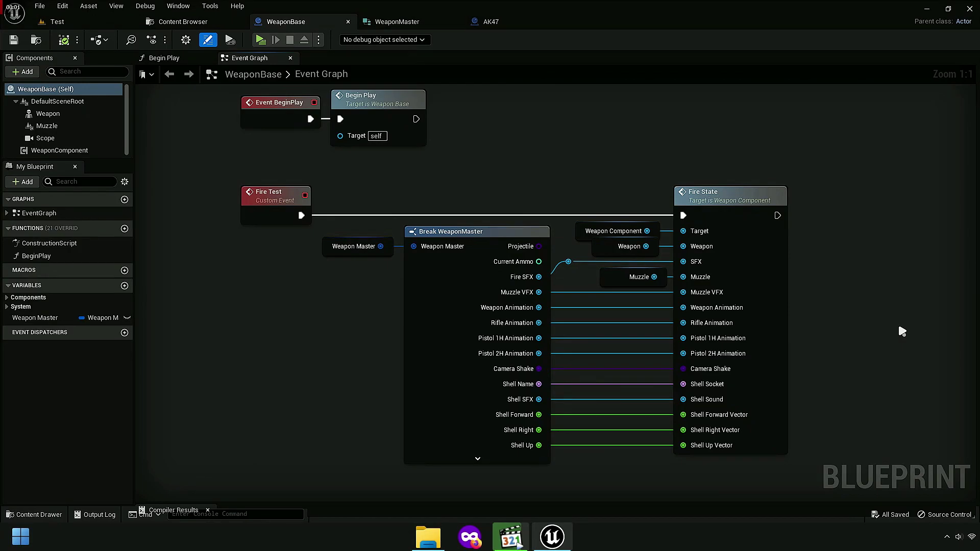
Step: Close the Begin Play graph and move the Reload Test event down below Fire Test
click(208, 58)
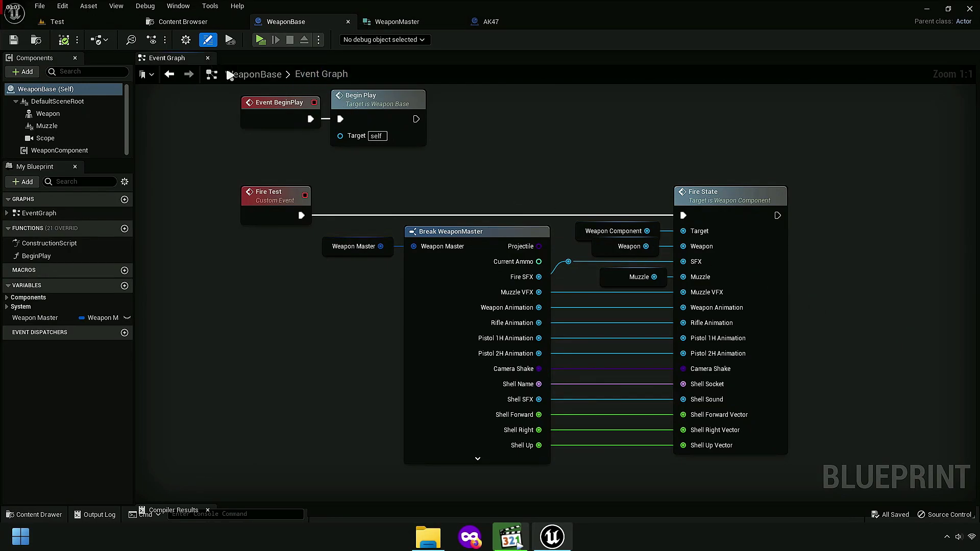
right_drag(307, 296, 307, 254)
scroll(281, 198, up, 3)
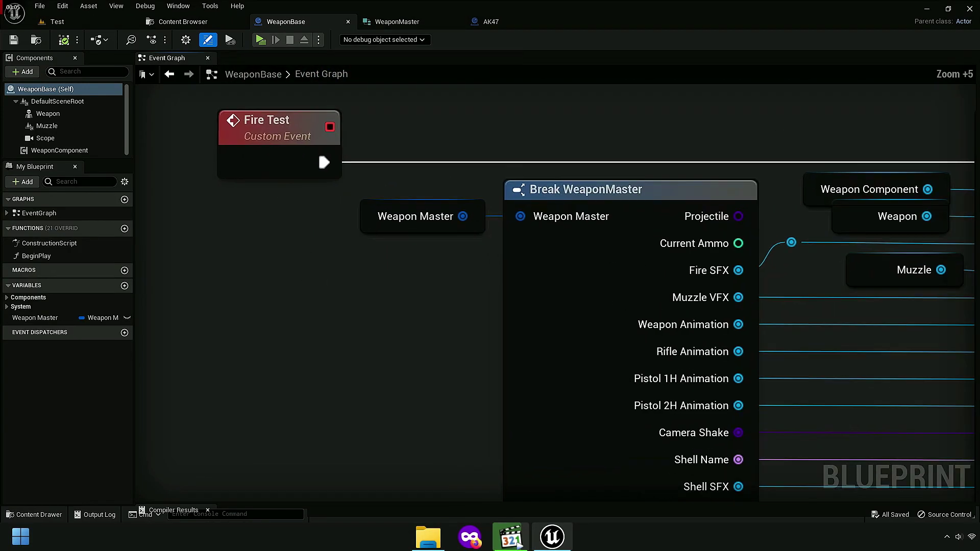
click(274, 192)
scroll(374, 282, down, 3)
mouse_move(374, 282)
right_down()
mouse_move(601, 268)
mouse_move(591, 220)
right_up()
scroll(590, 220, down, 4)
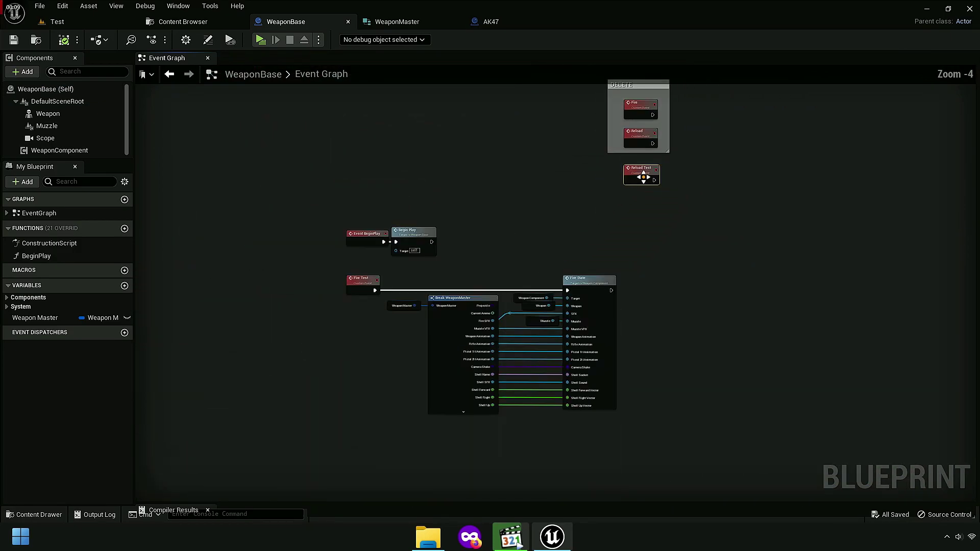
drag(635, 169, 403, 434)
Step: Open the Fire State function graph from its node in WeaponBase
scroll(424, 281, up, 4)
right_drag(423, 280, 414, 363)
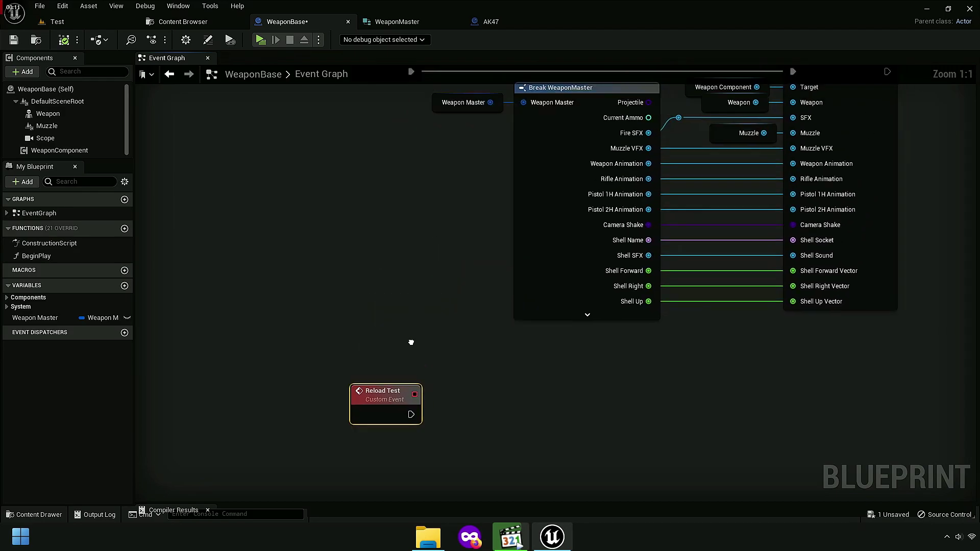
right_drag(618, 425, 376, 463)
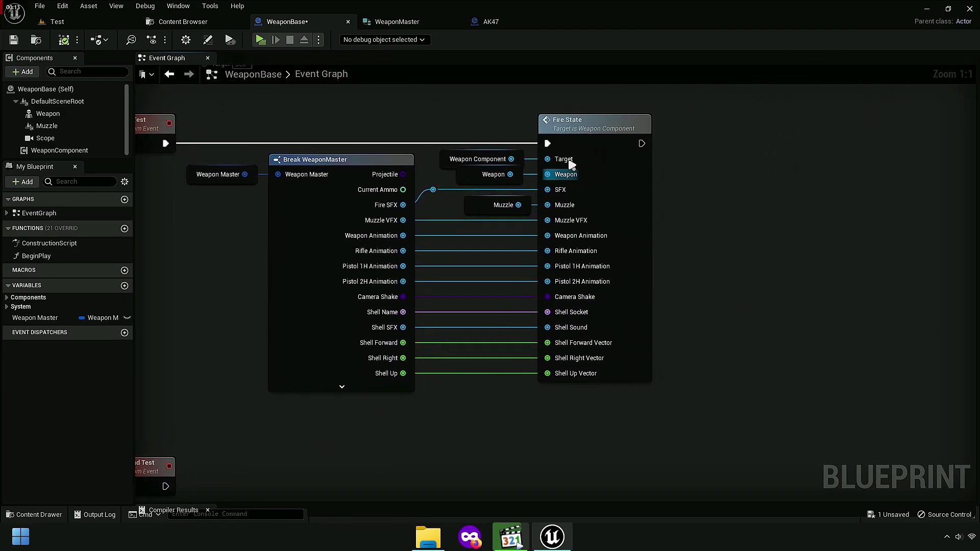
scroll(587, 133, up, 3)
click(593, 112)
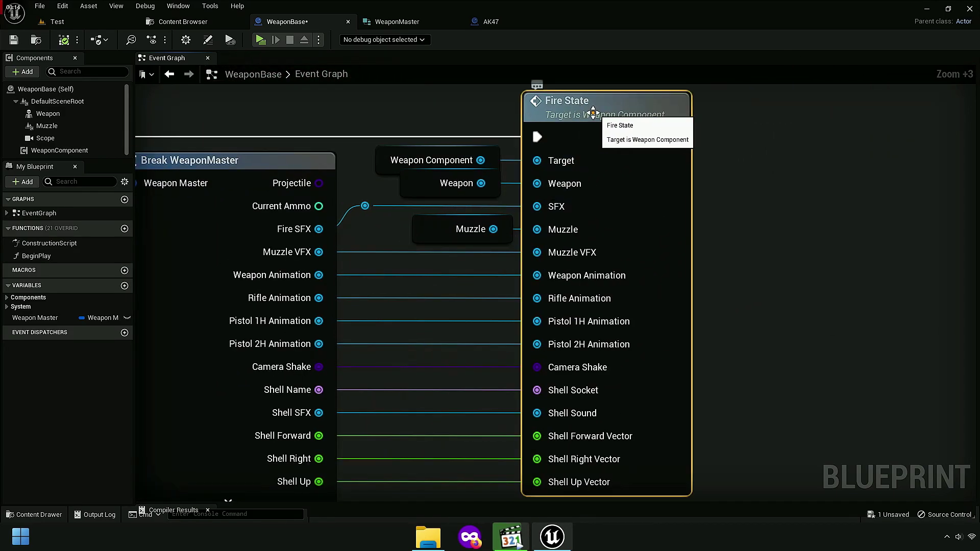
double_click(652, 361)
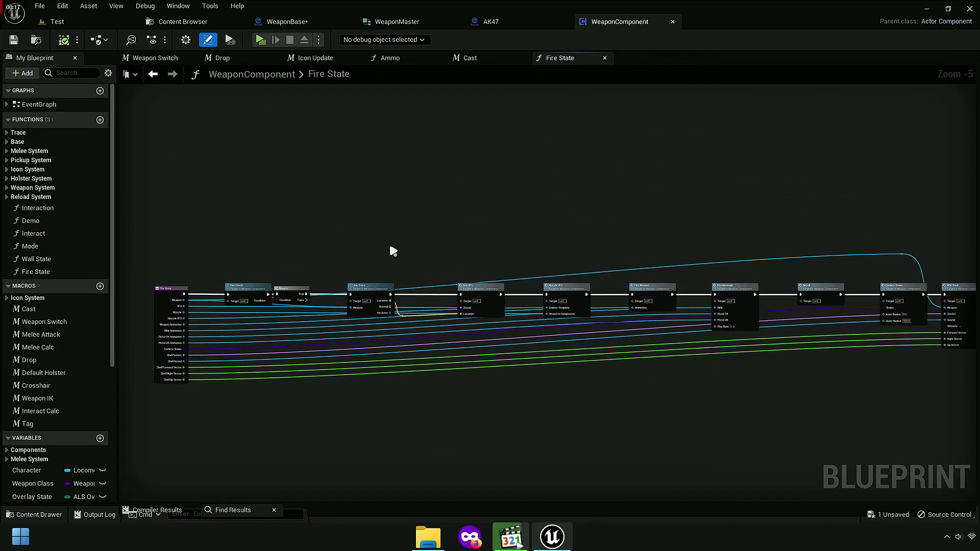
Step: Add a new WeaponComponent function named Reload State, then switch to the AK47 blueprint
scroll(456, 162, up, 1)
scroll(253, 182, up, 2)
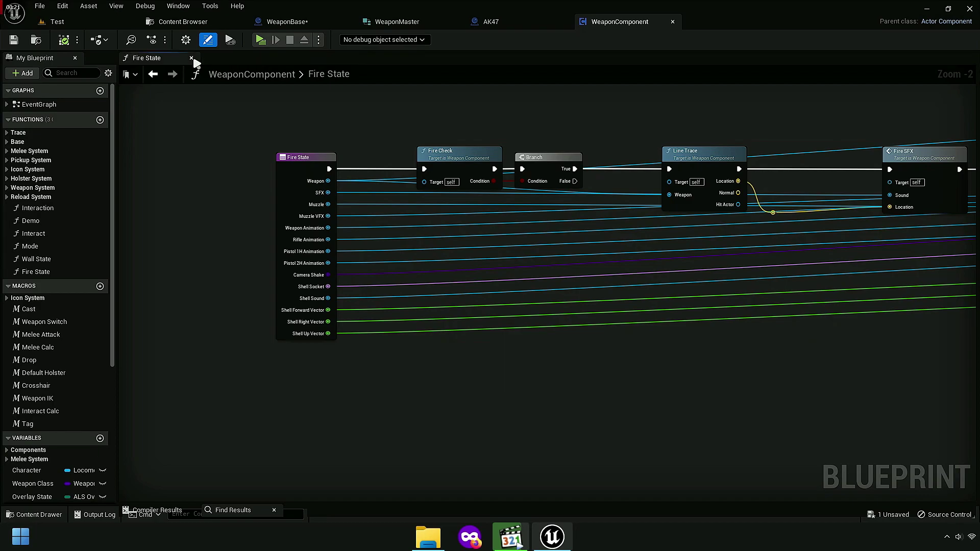
click(100, 120)
text(Reload State)
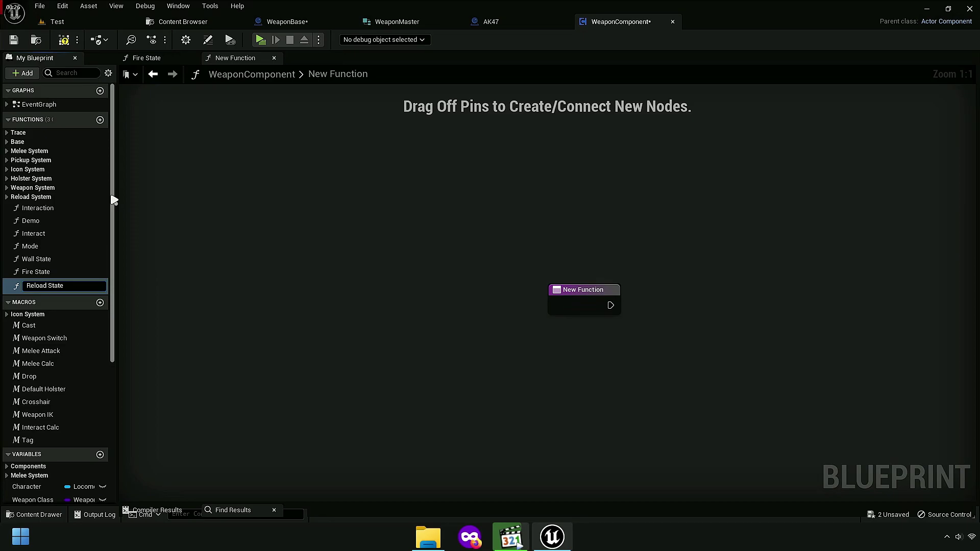
key(Return)
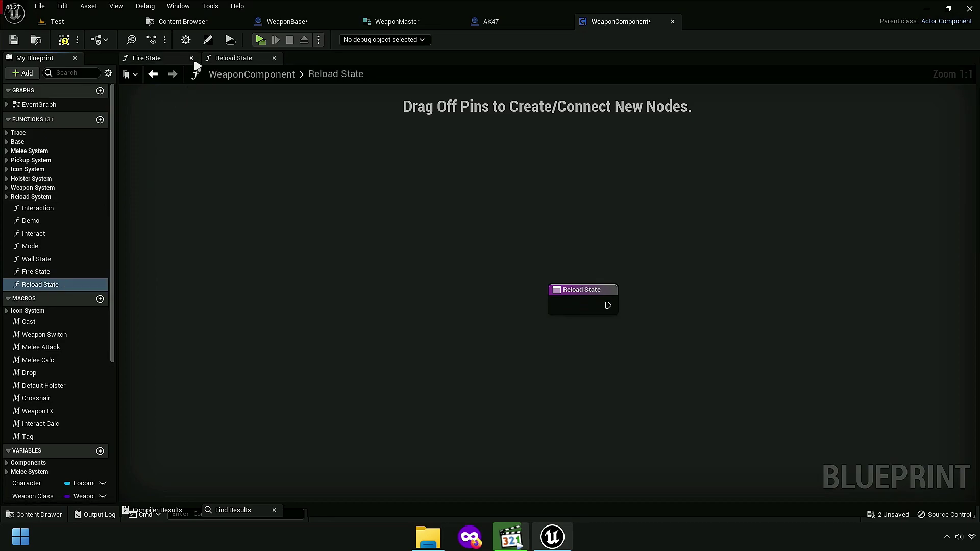
scroll(306, 227, up, 3)
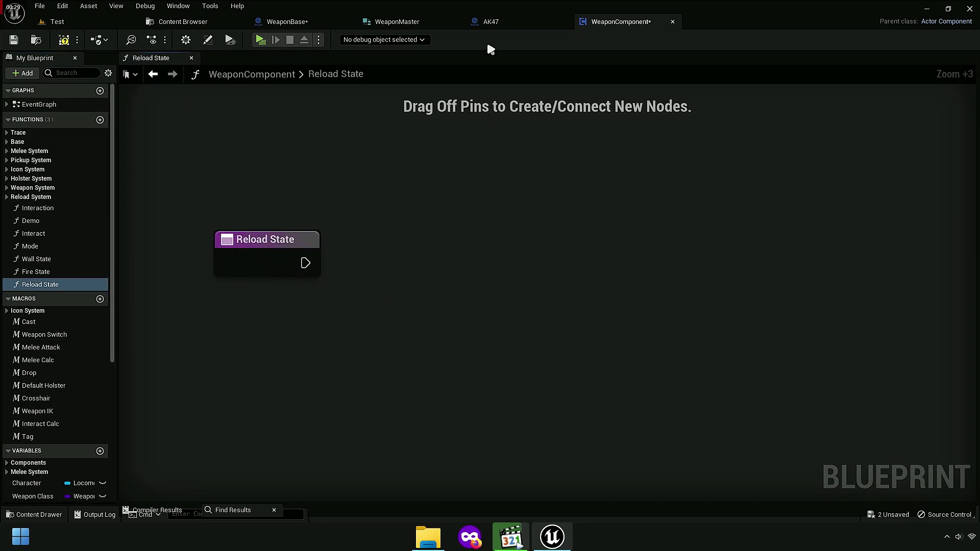
click(490, 21)
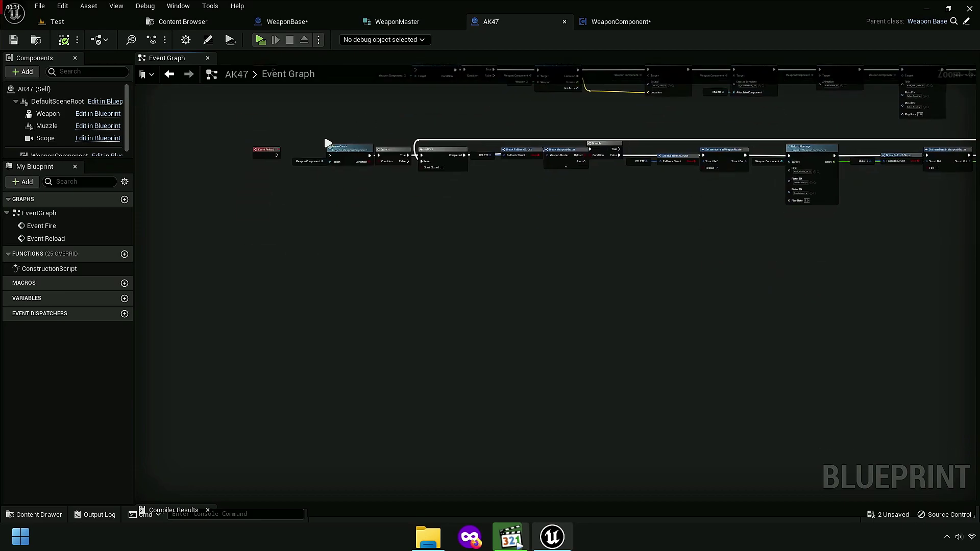
Step: Open the AK47 Event Graph and select the node chain following Event Reload
double_click(295, 75)
scroll(261, 214, up, 4)
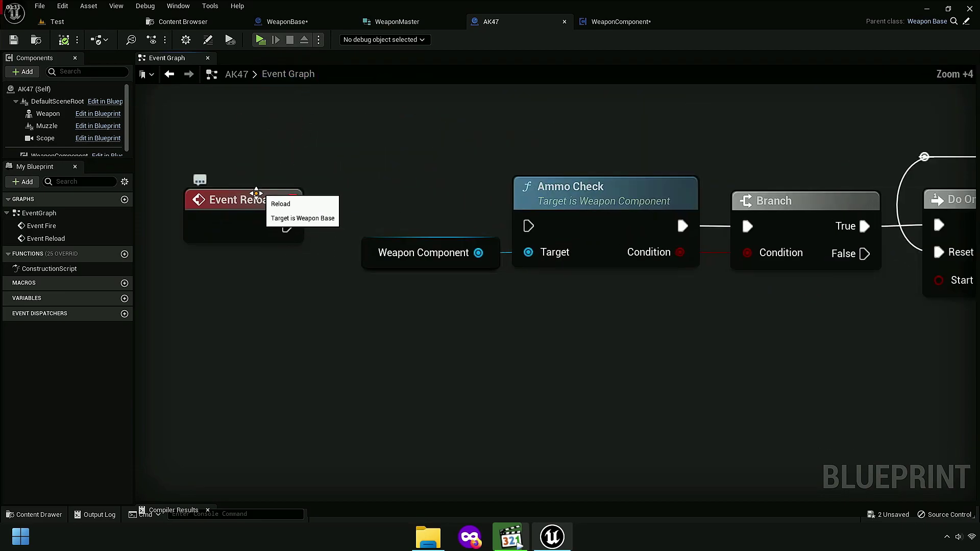
scroll(437, 237, down, 9)
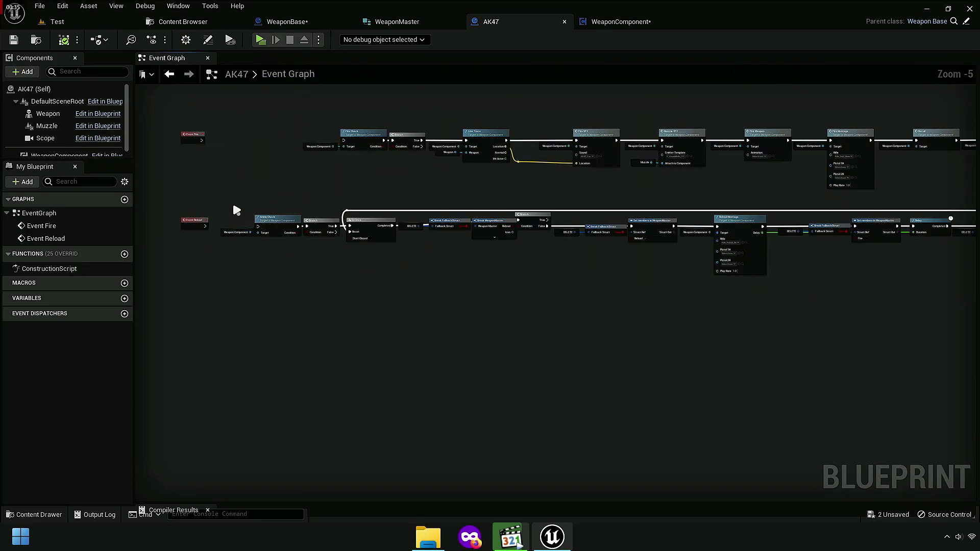
drag(871, 287, 952, 313)
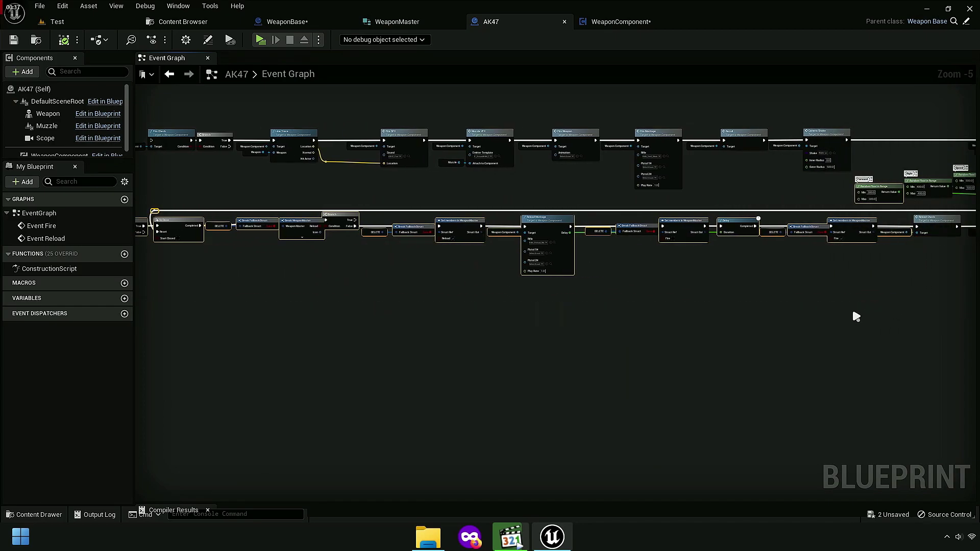
scroll(854, 313, down, 3)
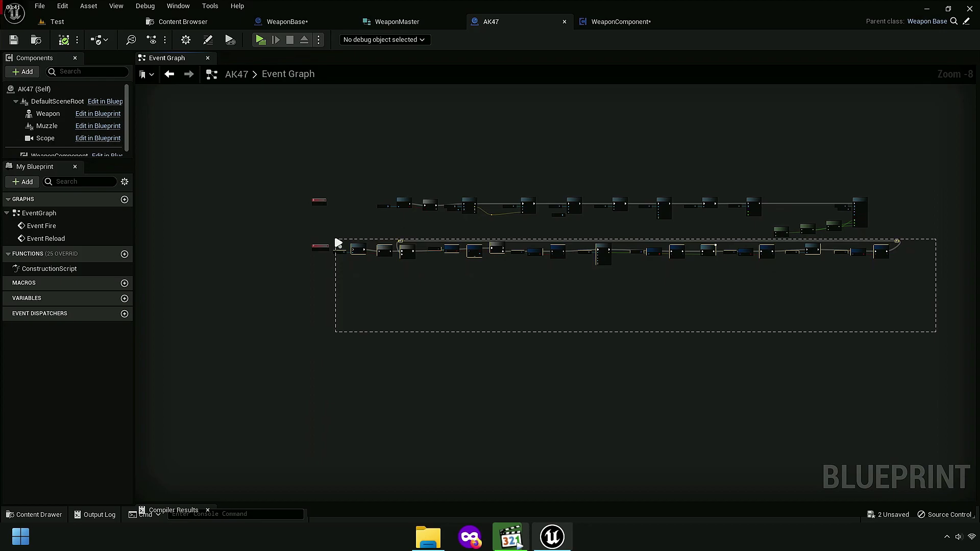
scroll(644, 258, up, 2)
scroll(645, 258, up, 2)
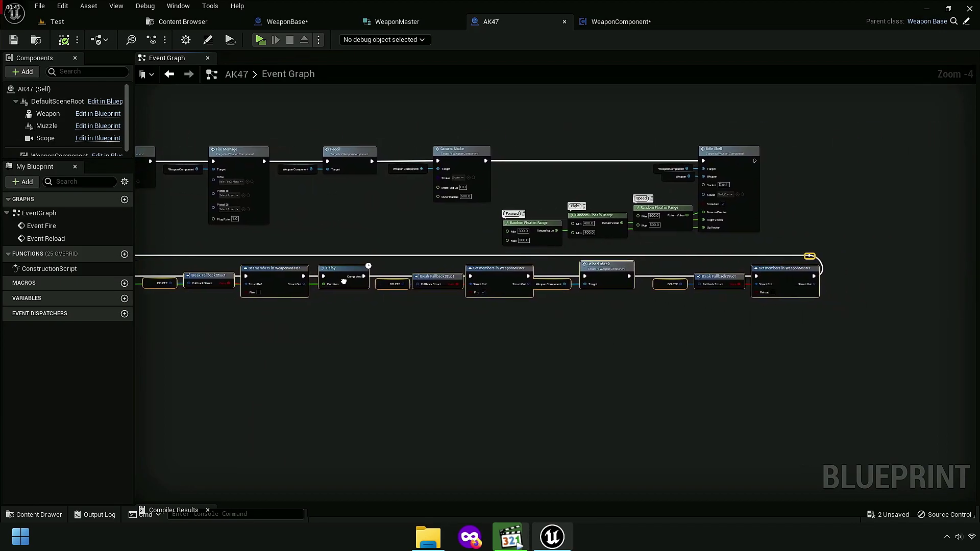
scroll(599, 253, up, 2)
scroll(556, 203, up, 2)
Step: Copy the selected reload nodes and return to WeaponComponent's Reload State graph
right_click(556, 187)
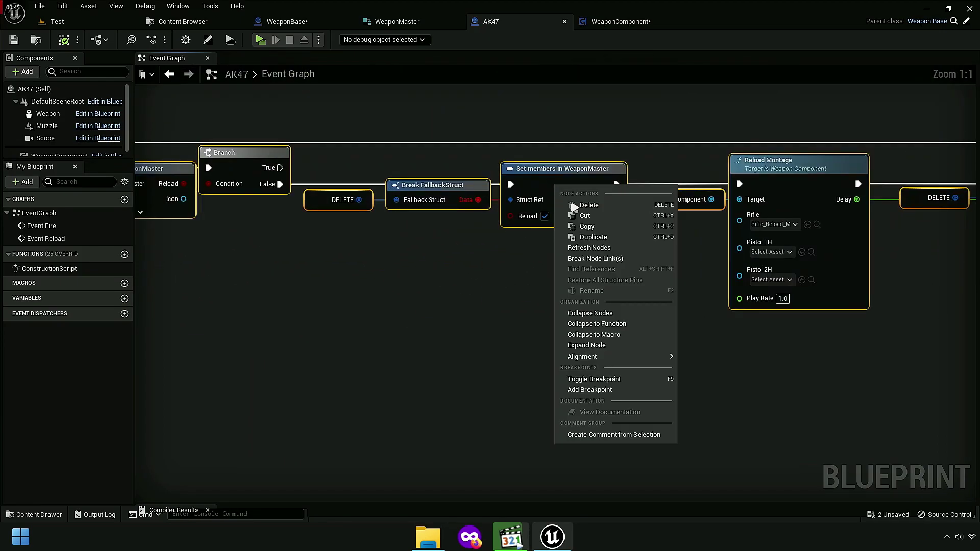
click(587, 227)
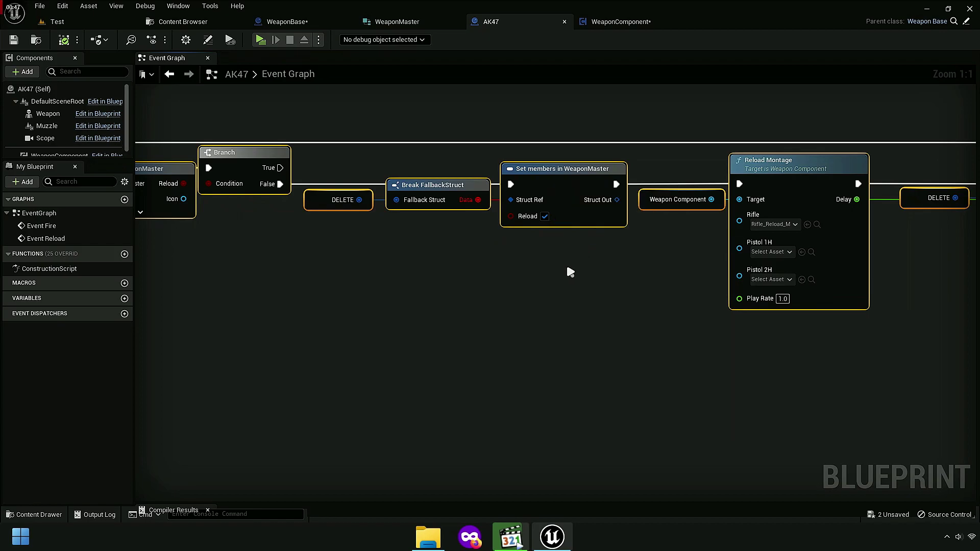
click(607, 22)
scroll(542, 205, down, 4)
Step: Paste the copied reload node chain into the Reload State function and position it
right_drag(570, 251, 344, 211)
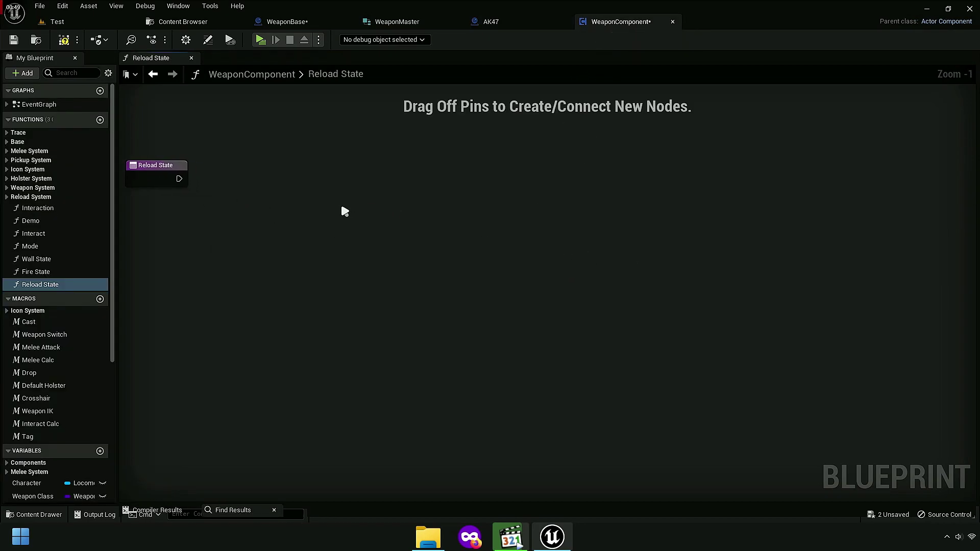
key(ctrl+v)
scroll(367, 247, up, 4)
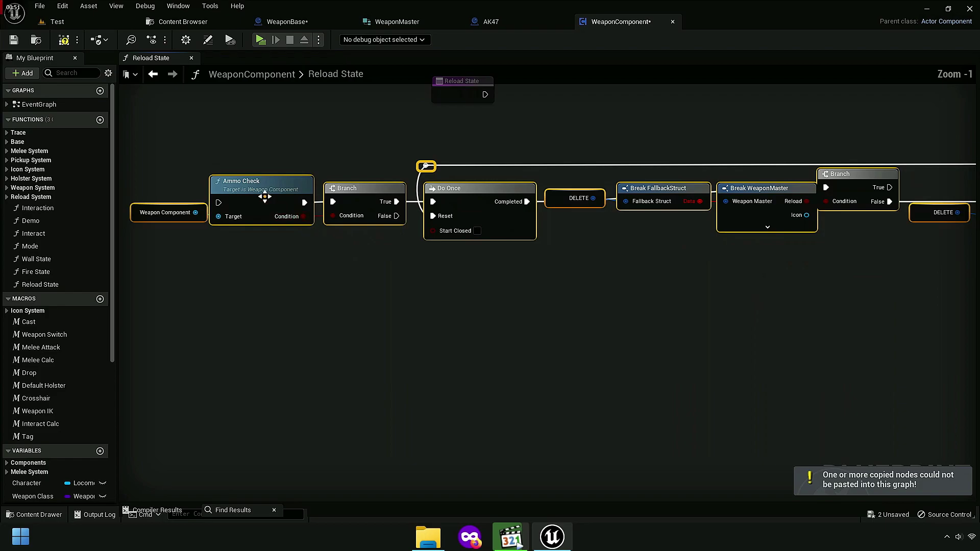
mouse_move(265, 195)
mouse_down()
mouse_move(644, 122)
mouse_move(650, 103)
mouse_up()
right_drag(651, 104, 284, 247)
scroll(284, 247, up, 2)
scroll(507, 312, down, 5)
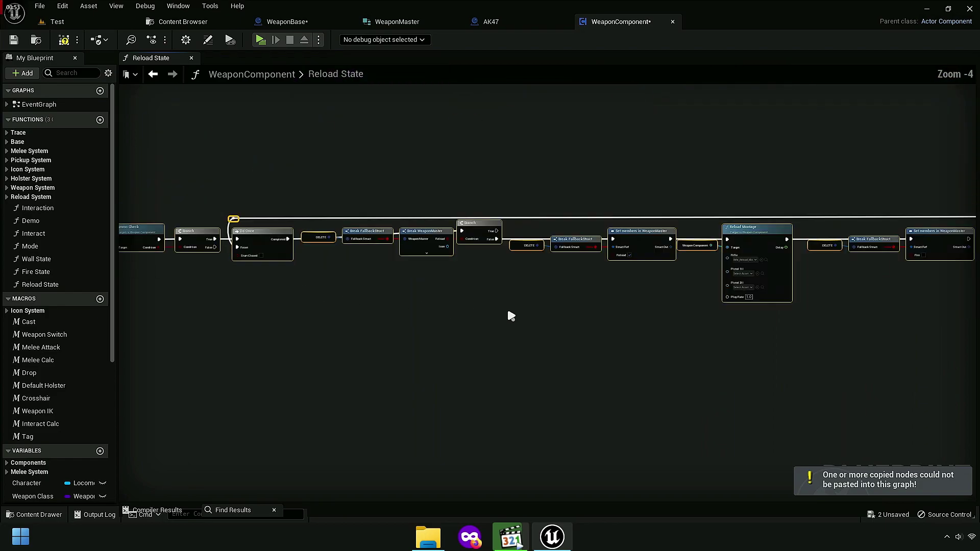
mouse_move(507, 313)
right_down()
mouse_move(283, 309)
mouse_move(304, 299)
right_up()
scroll(573, 204, up, 4)
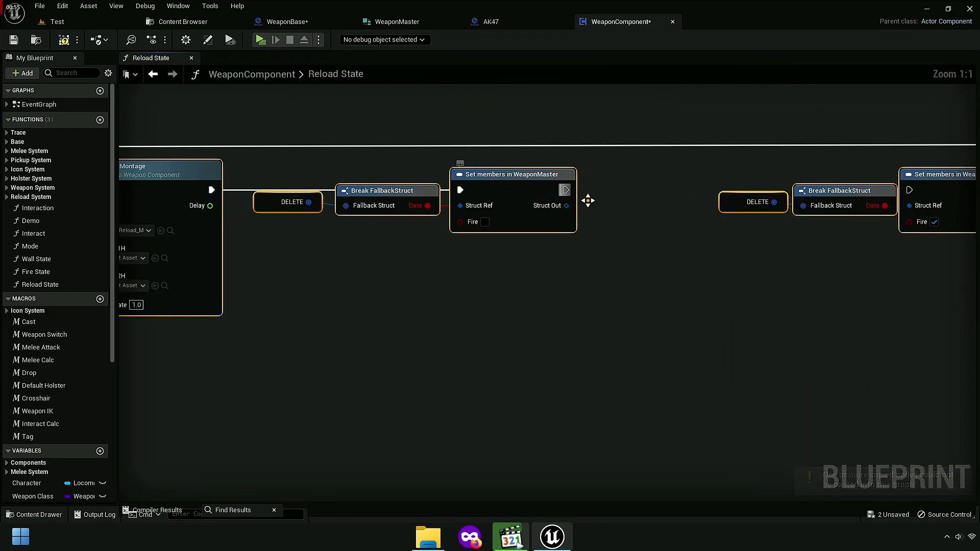
click(675, 253)
right_drag(675, 253, 623, 255)
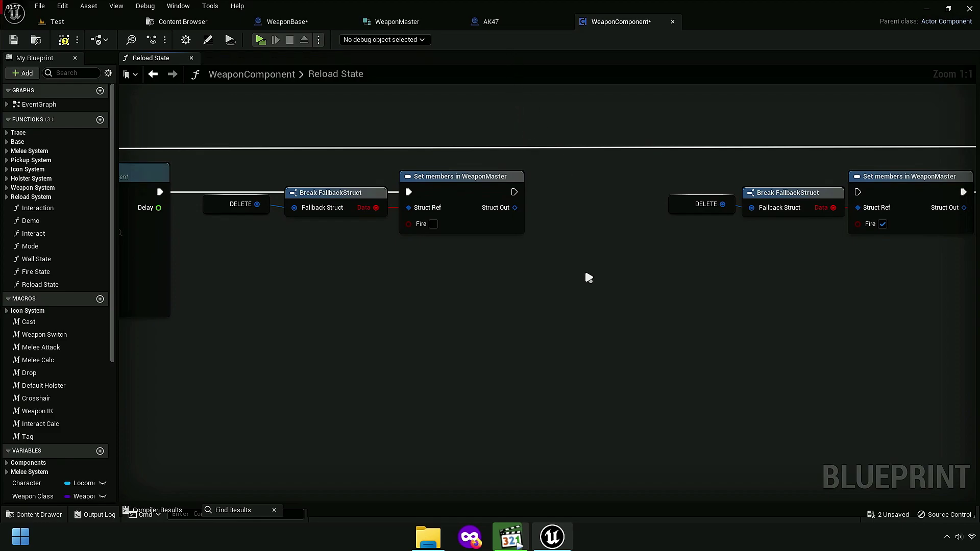
Step: Compare with the AK47 blueprint's Reload Montage and Delay nodes
click(504, 23)
right_drag(561, 131, 245, 268)
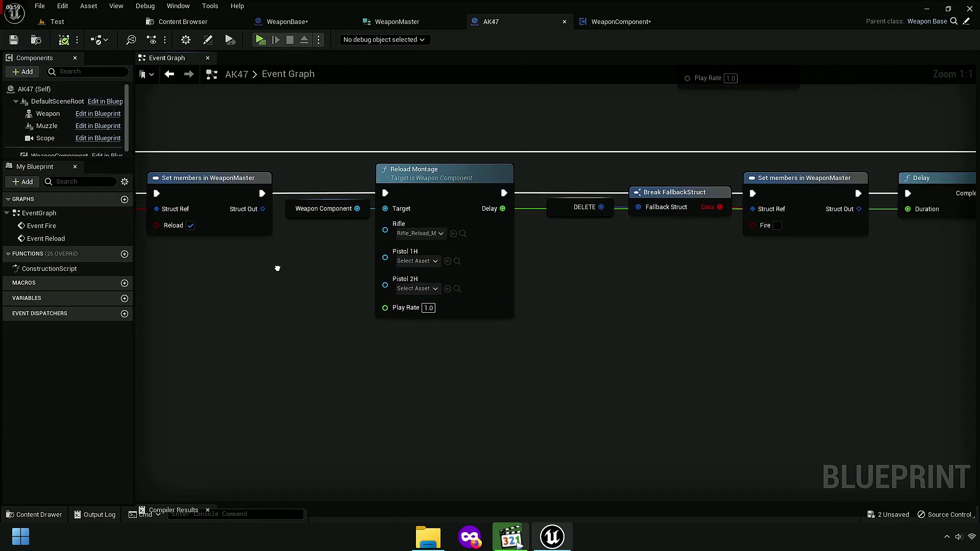
right_drag(472, 305, 322, 319)
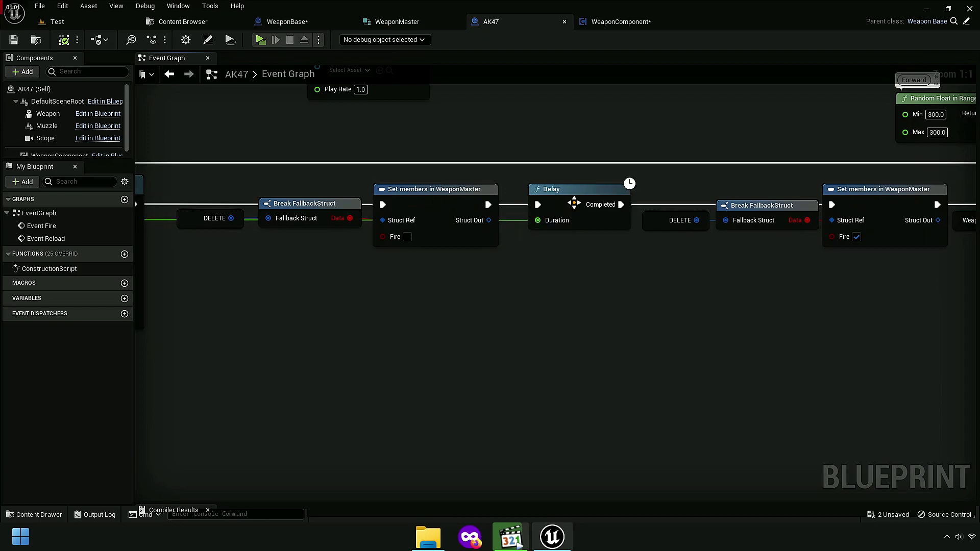
click(576, 218)
mouse_move(571, 266)
right_down()
mouse_move(488, 304)
mouse_move(811, 293)
mouse_move(358, 329)
right_up()
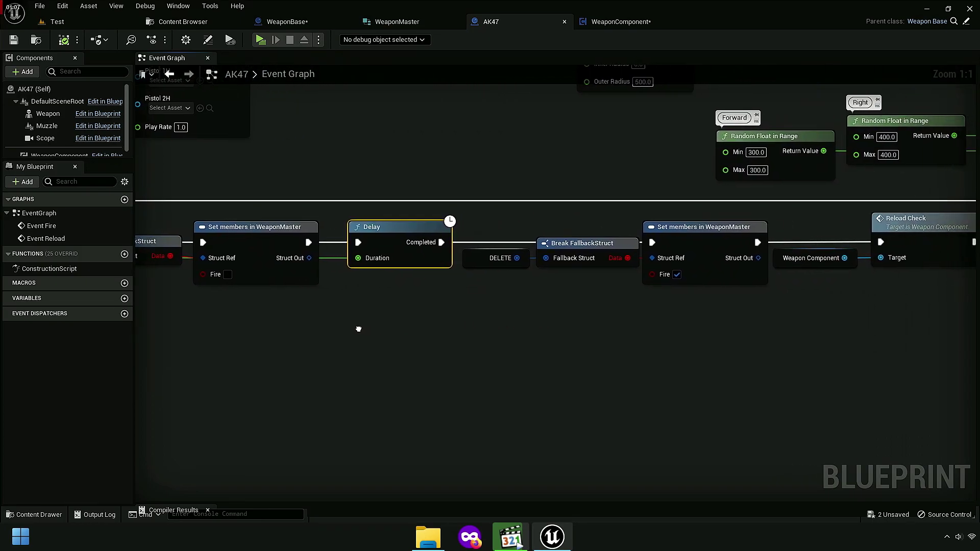
Step: Back in Reload State, cut the selected pasted reload nodes out of the graph
click(606, 30)
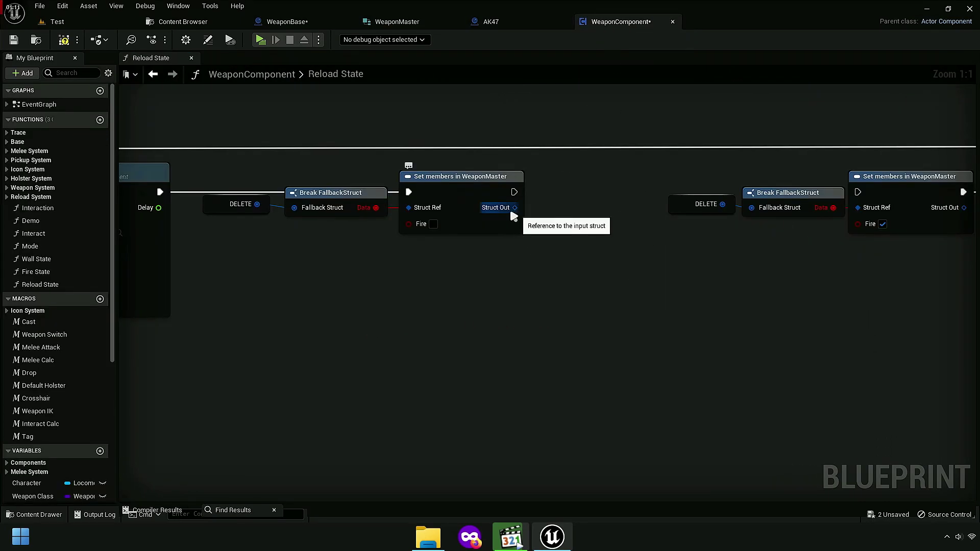
right_drag(513, 267, 601, 263)
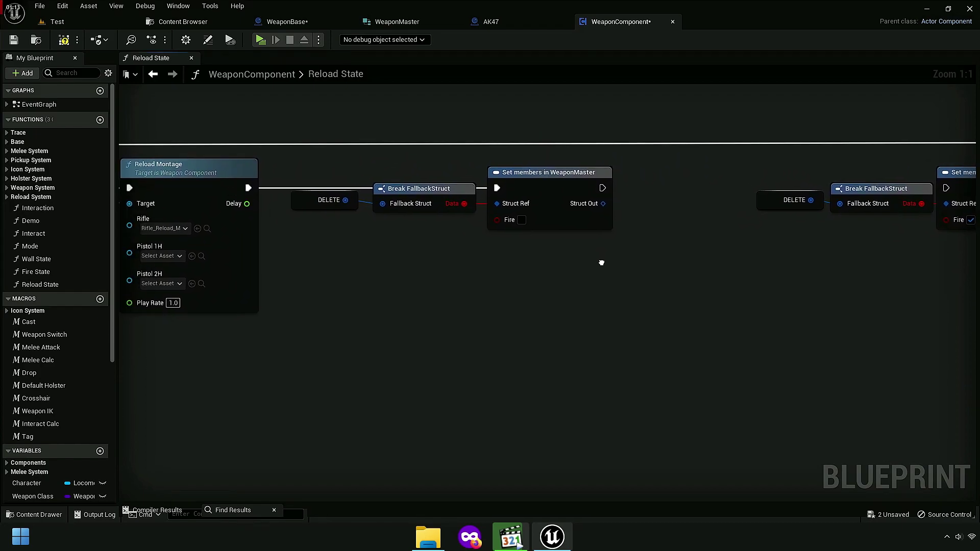
scroll(579, 280, down, 5)
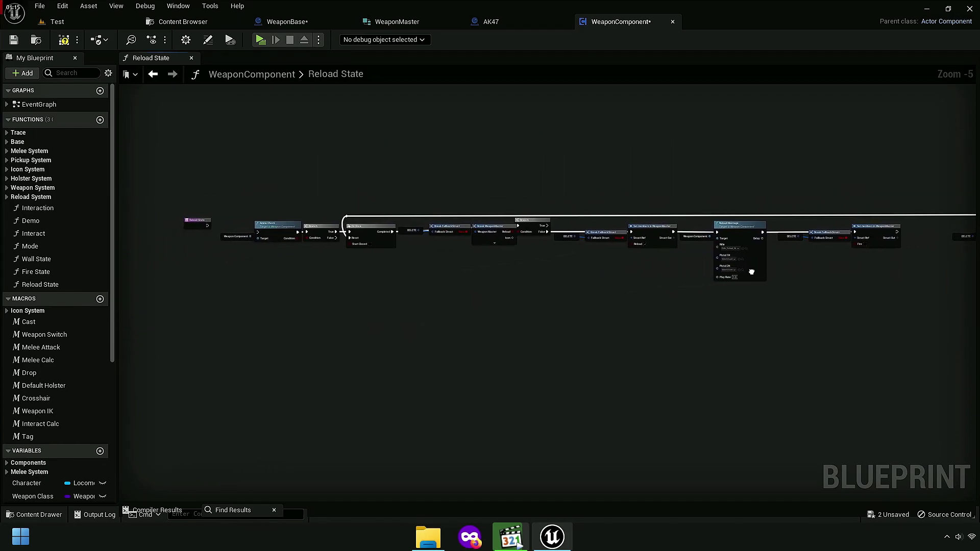
scroll(576, 284, down, 2)
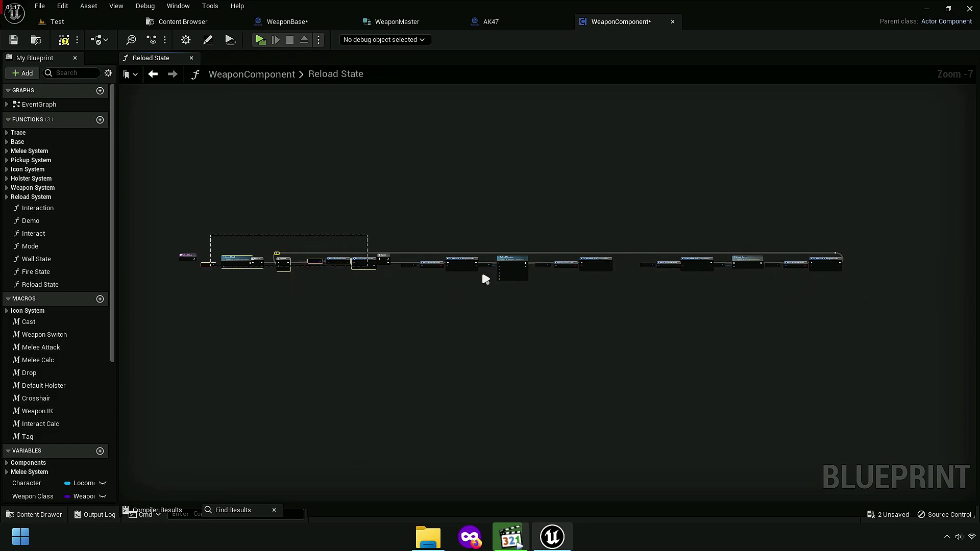
scroll(360, 275, up, 3)
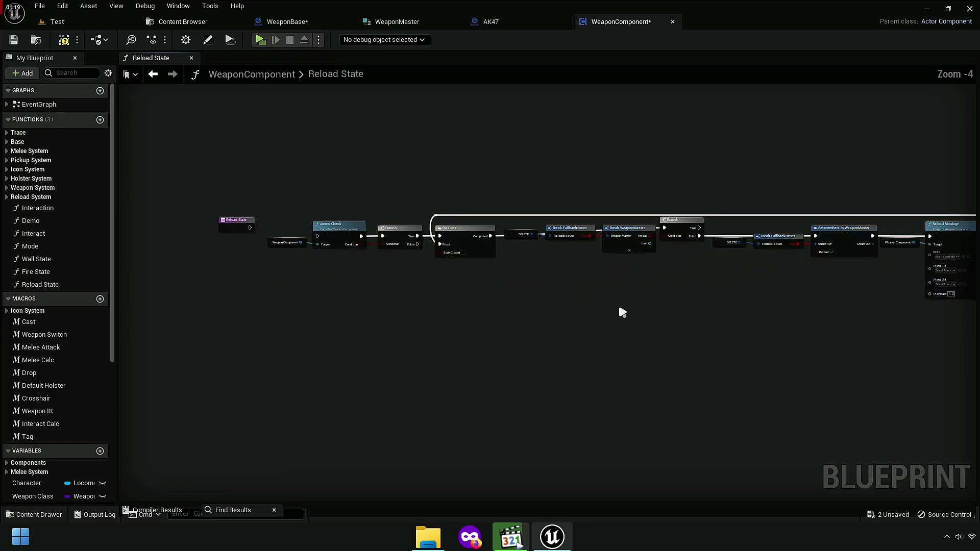
right_click(641, 307)
text(delay)
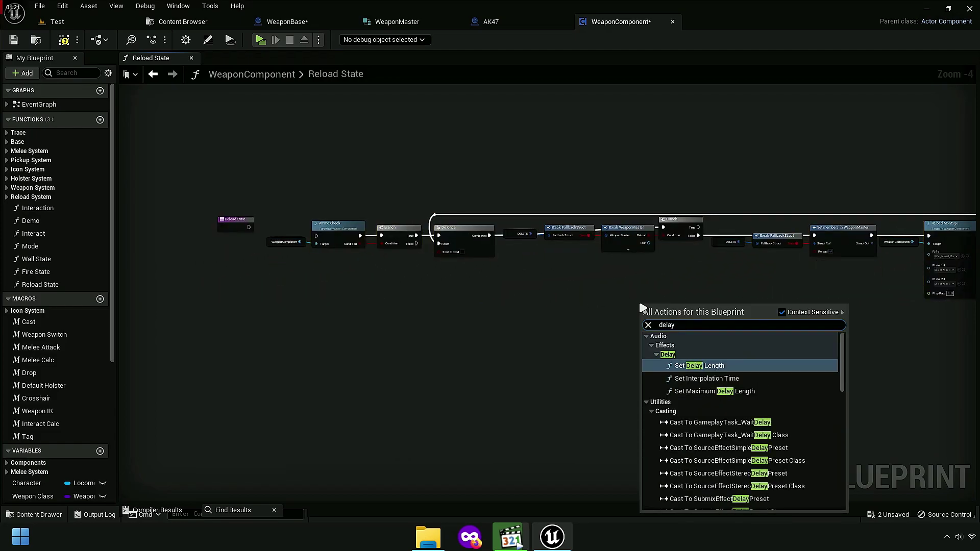
click(561, 333)
scroll(352, 319, down, 4)
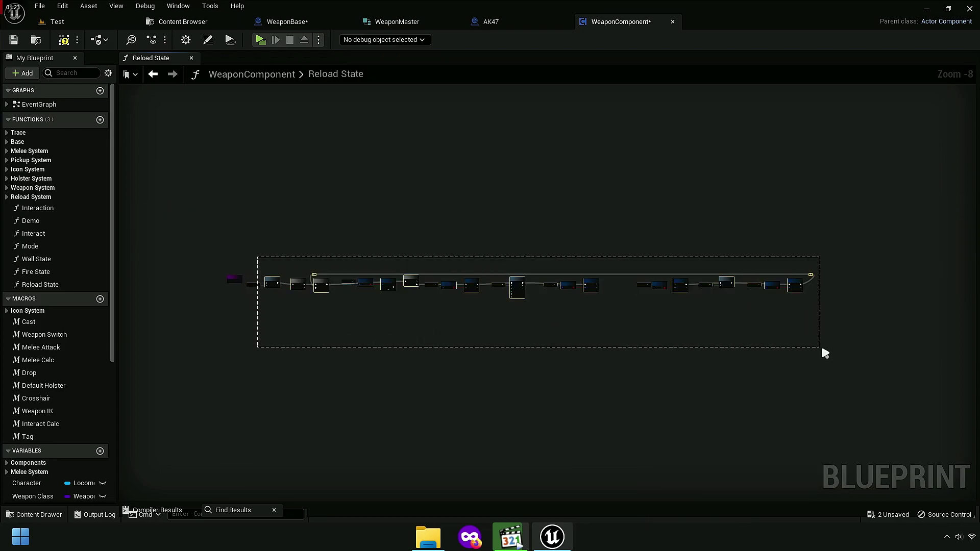
scroll(367, 327, up, 4)
right_click(380, 231)
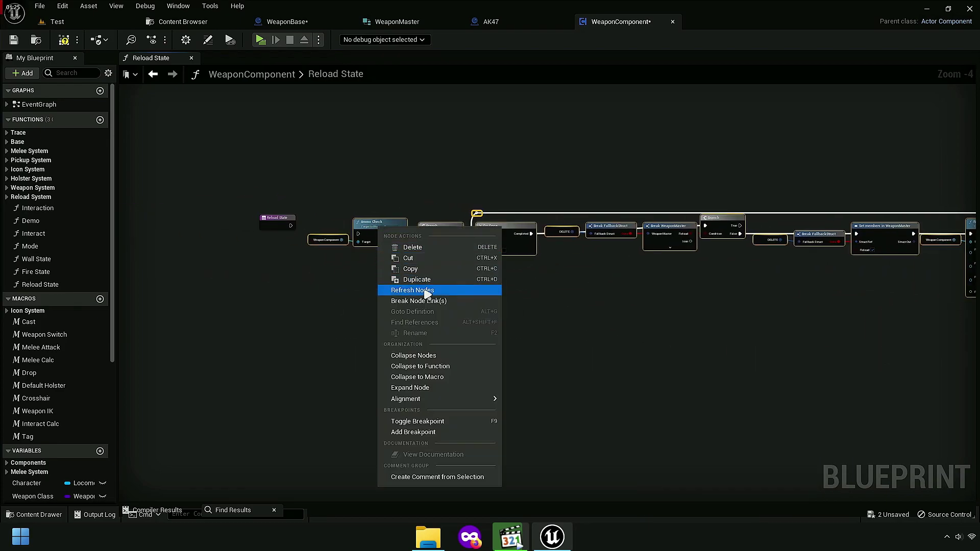
click(424, 259)
Step: Close the Reload State function graph and add a new macro named Reload State
click(191, 58)
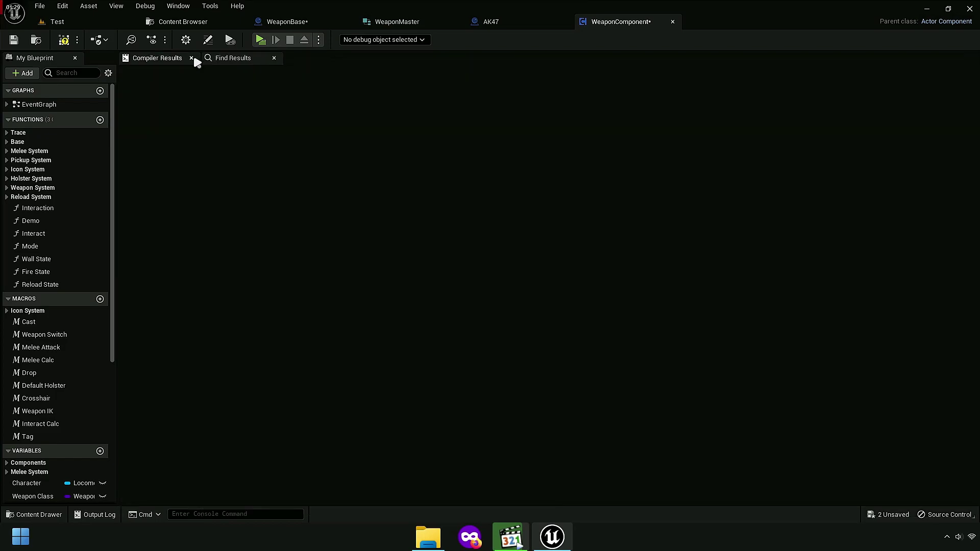
right_click(44, 287)
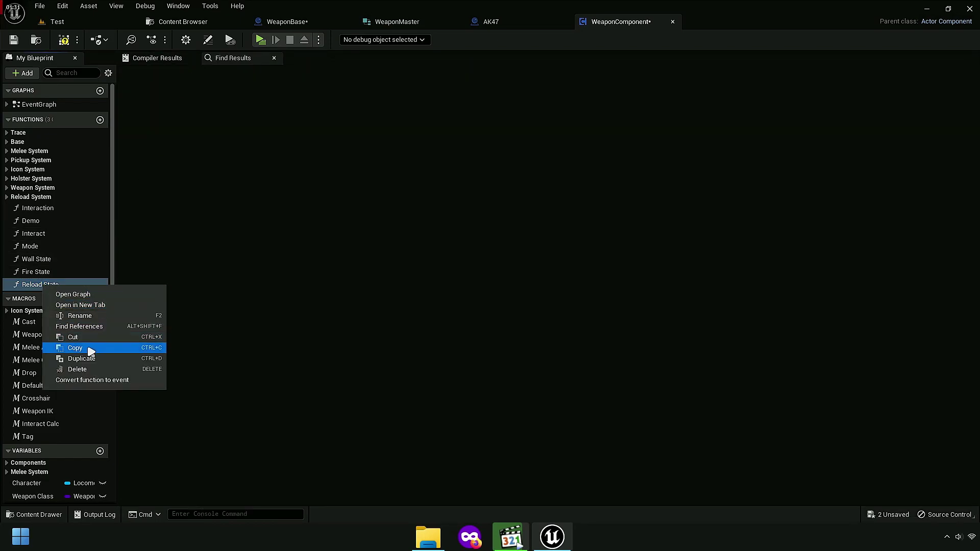
click(81, 367)
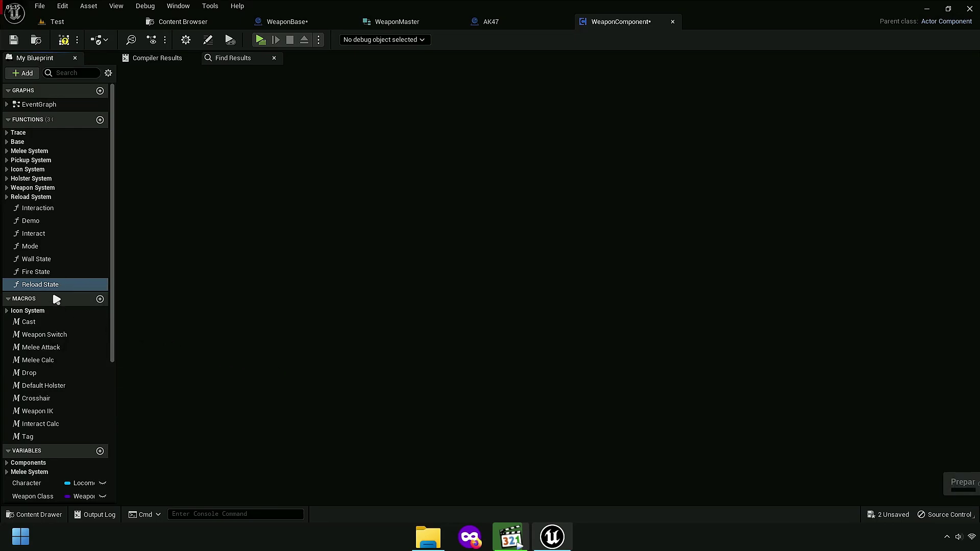
click(100, 287)
text(Reload State)
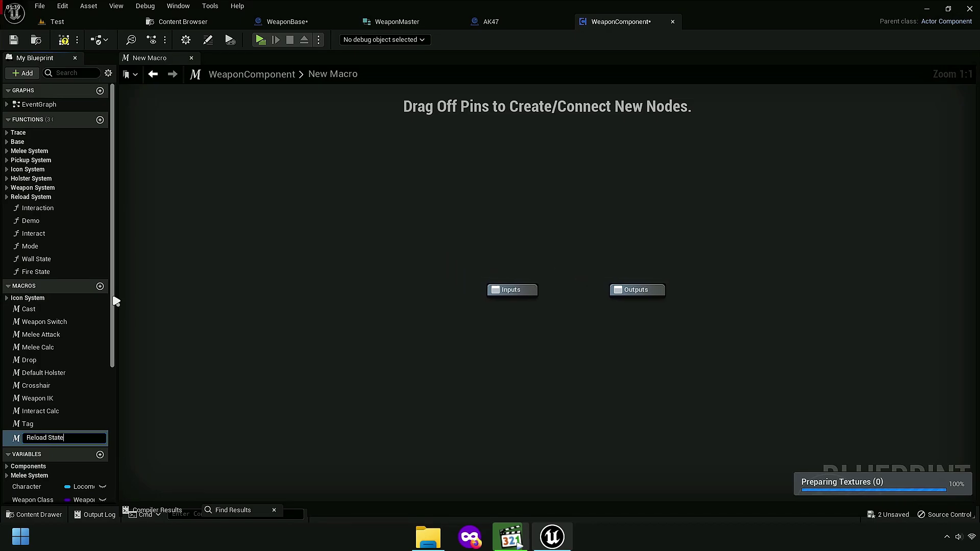
key(Return)
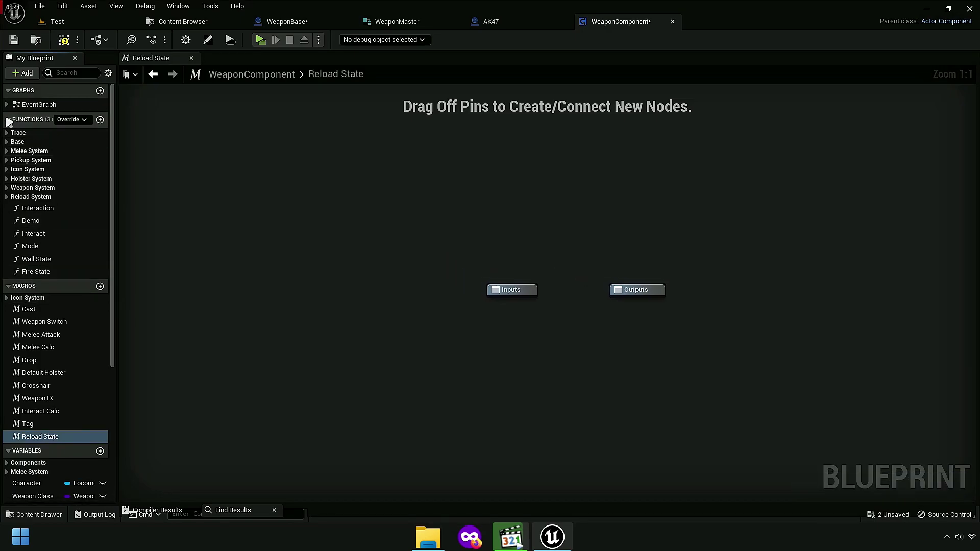
click(7, 120)
Step: Paste the reload chain into the macro, delete Weapon Component, and wire Inputs to Ammo Check
click(153, 302)
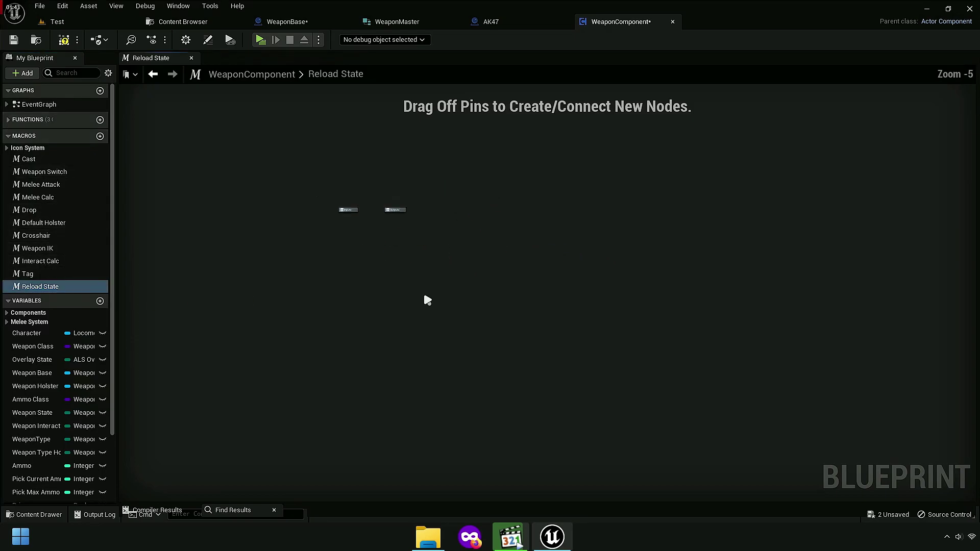
key(ctrl+v)
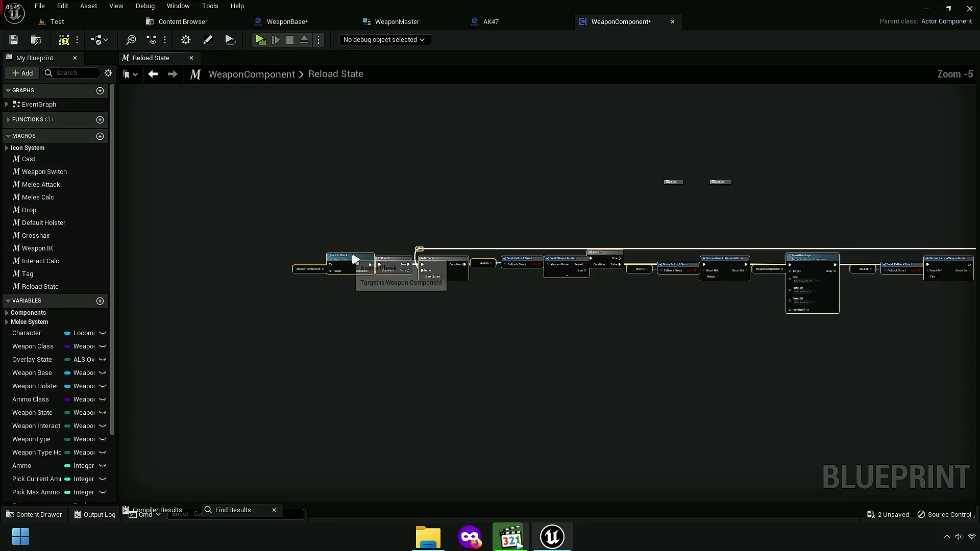
scroll(711, 212, up, 2)
scroll(671, 219, up, 2)
scroll(524, 317, up, 2)
scroll(459, 357, up, 2)
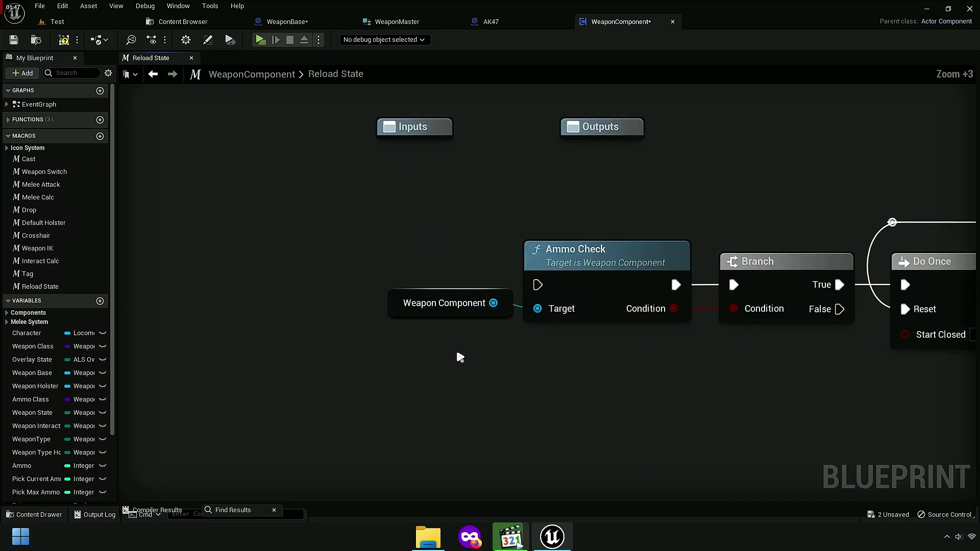
right_click(393, 310)
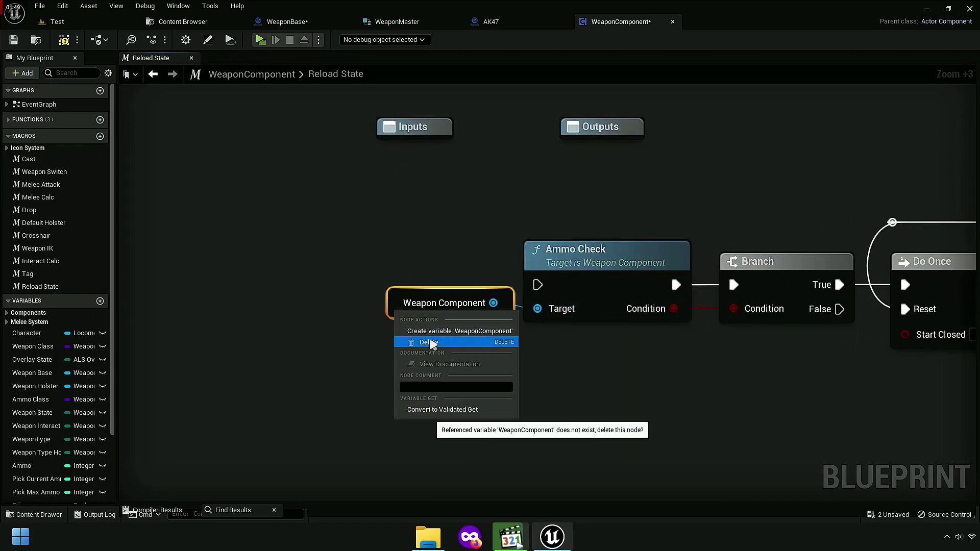
click(423, 339)
mouse_move(537, 285)
mouse_down()
mouse_move(428, 130)
mouse_move(477, 263)
mouse_up()
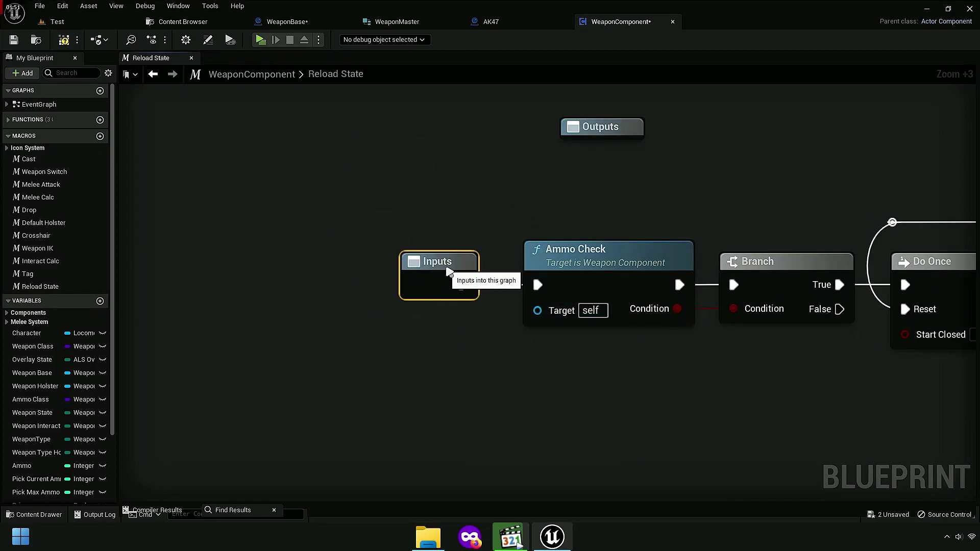
right_drag(592, 366, 240, 384)
Step: Replace the DELETE and Break FallbackStruct nodes with a Cast macro feeding Break WeaponMaster
scroll(327, 352, down, 1)
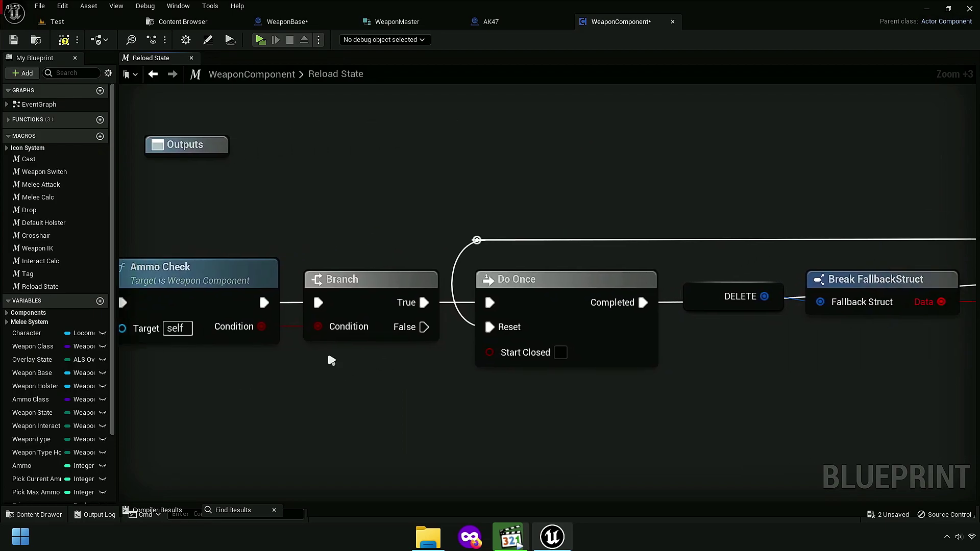
scroll(327, 352, down, 2)
right_drag(788, 212, 489, 158)
scroll(387, 250, up, 5)
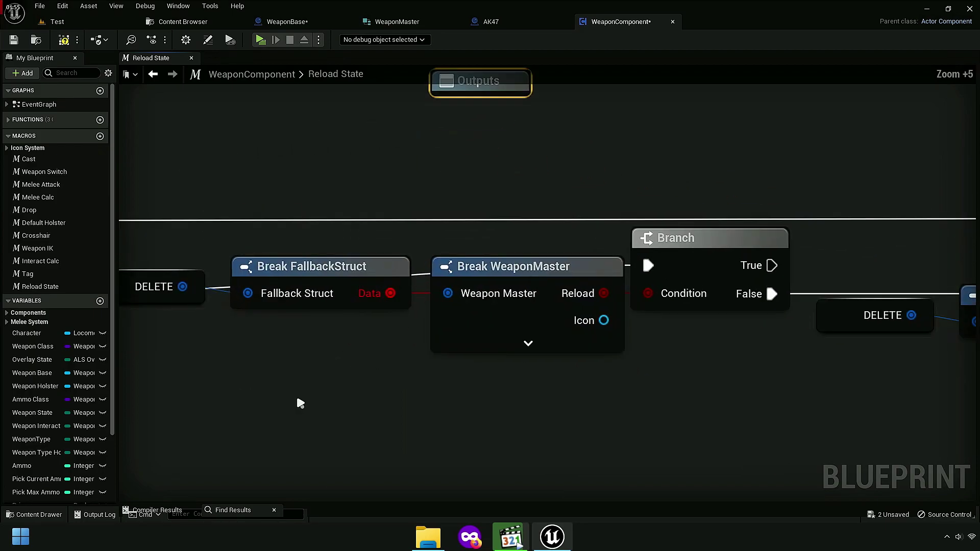
text(cast)
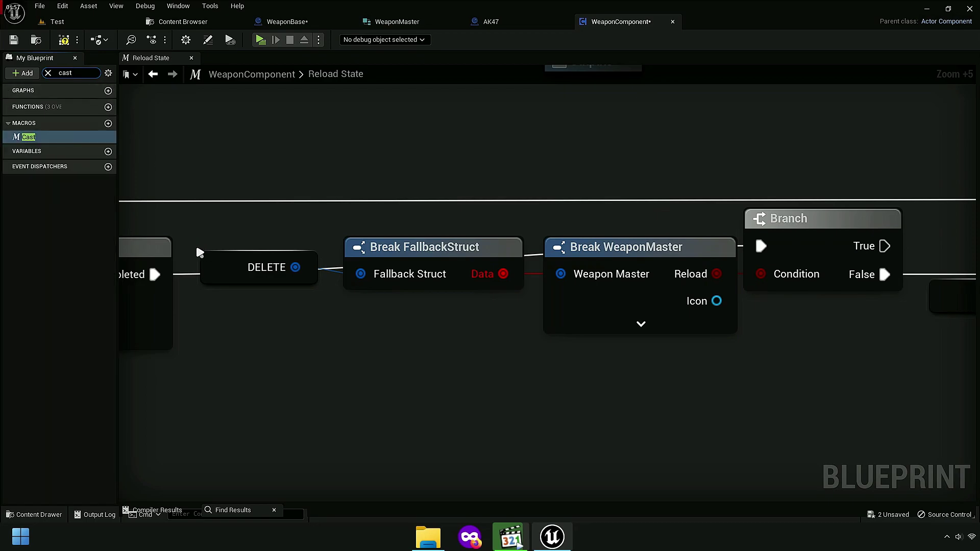
right_drag(464, 385, 501, 378)
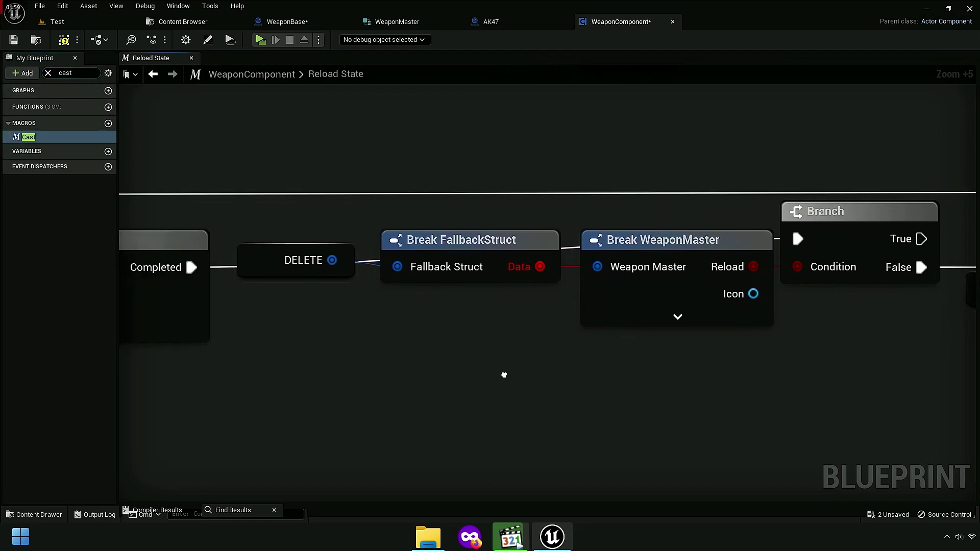
drag(376, 342, 376, 343)
drag(432, 367, 597, 267)
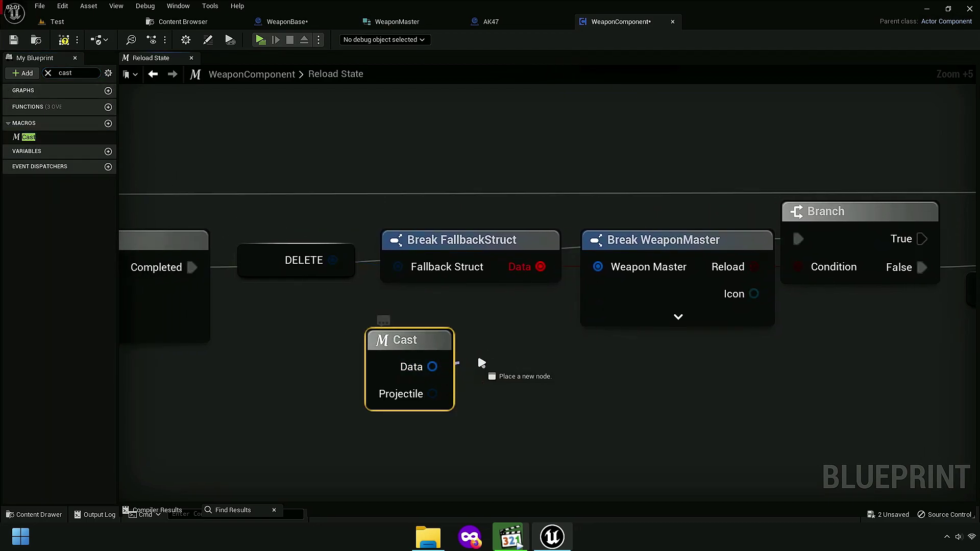
drag(288, 227, 447, 255)
right_click(447, 239)
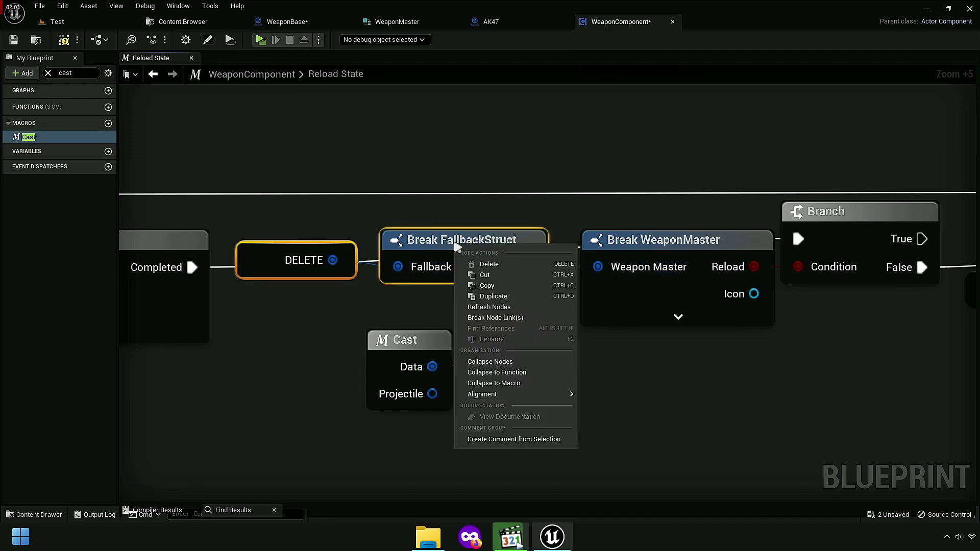
click(475, 268)
drag(440, 334, 482, 263)
Step: Move Cast, Break WeaponMaster and Branch left to close the gap in the chain
scroll(482, 263, down, 5)
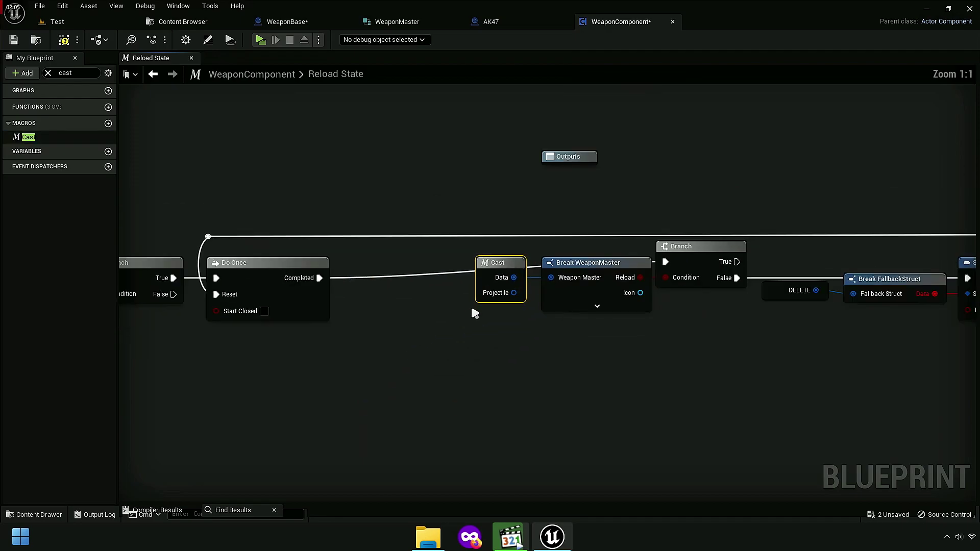
right_drag(470, 304, 504, 277)
shift+click(612, 229)
shift+click(722, 225)
drag(723, 225, 602, 242)
click(585, 301)
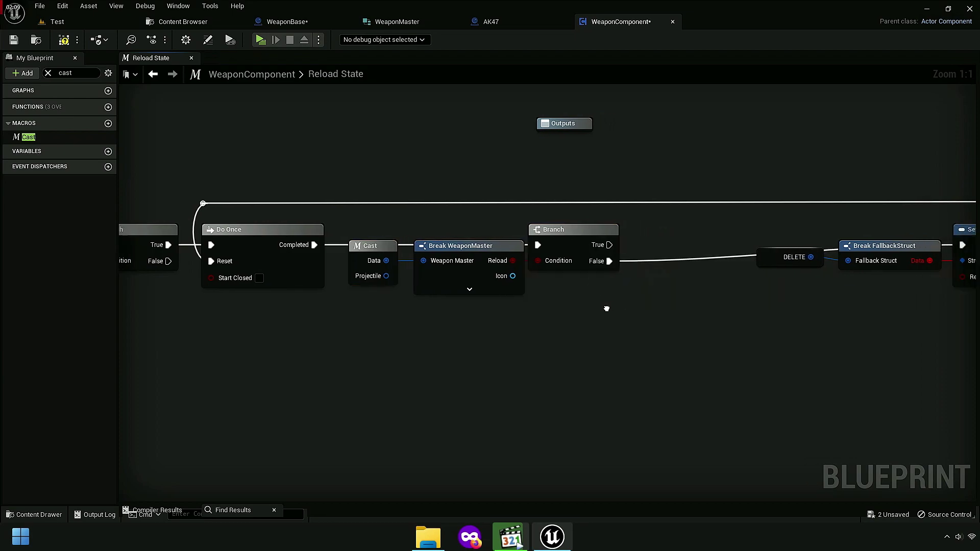
right_drag(584, 301, 432, 298)
click(436, 245)
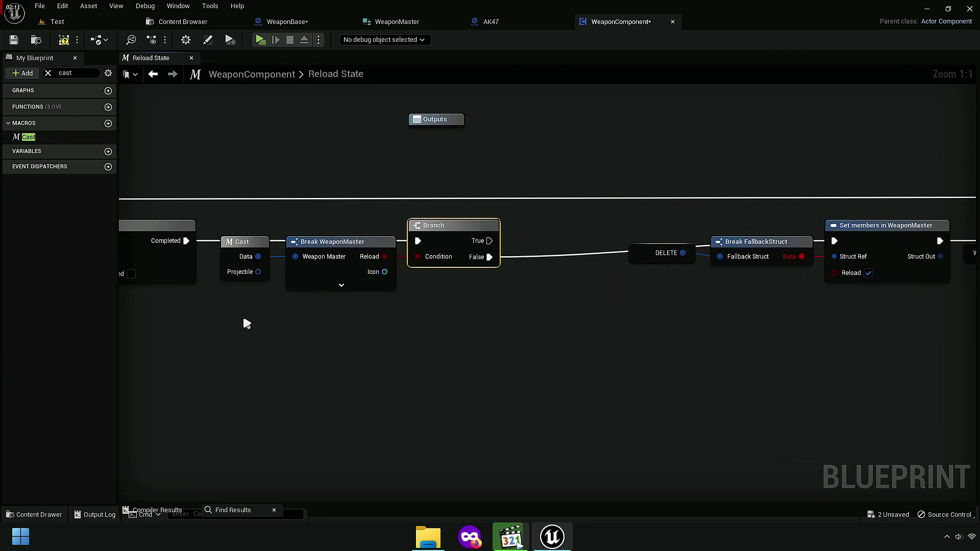
right_drag(247, 324, 292, 243)
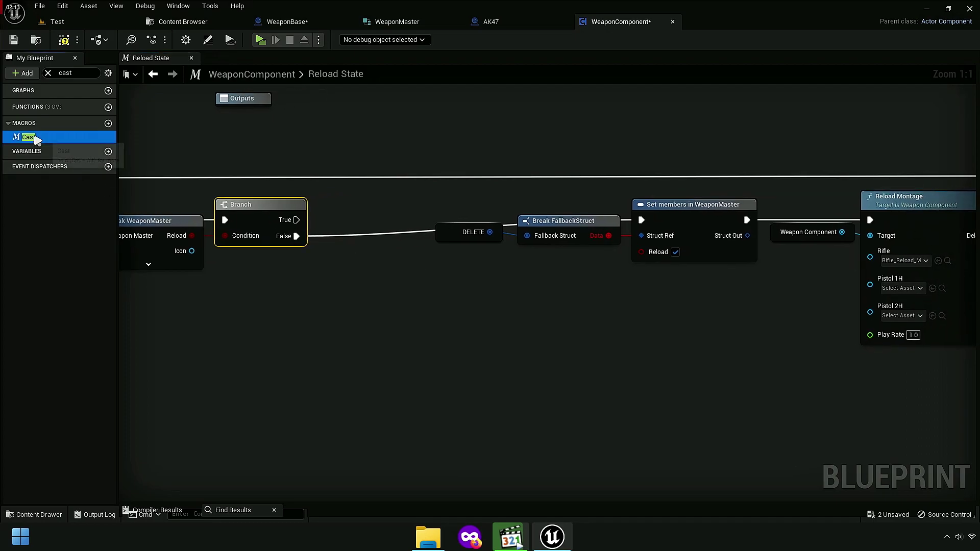
drag(37, 141, 462, 267)
scroll(527, 282, up, 4)
drag(689, 230, 697, 203)
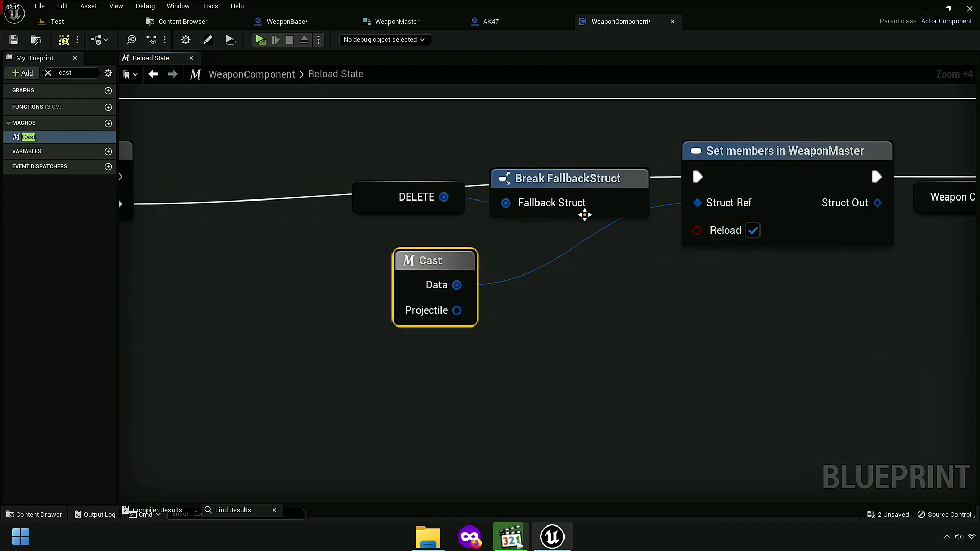
click(408, 197)
ctrl+click(577, 213)
key(Delete)
scroll(510, 271, down, 4)
drag(534, 246, 565, 240)
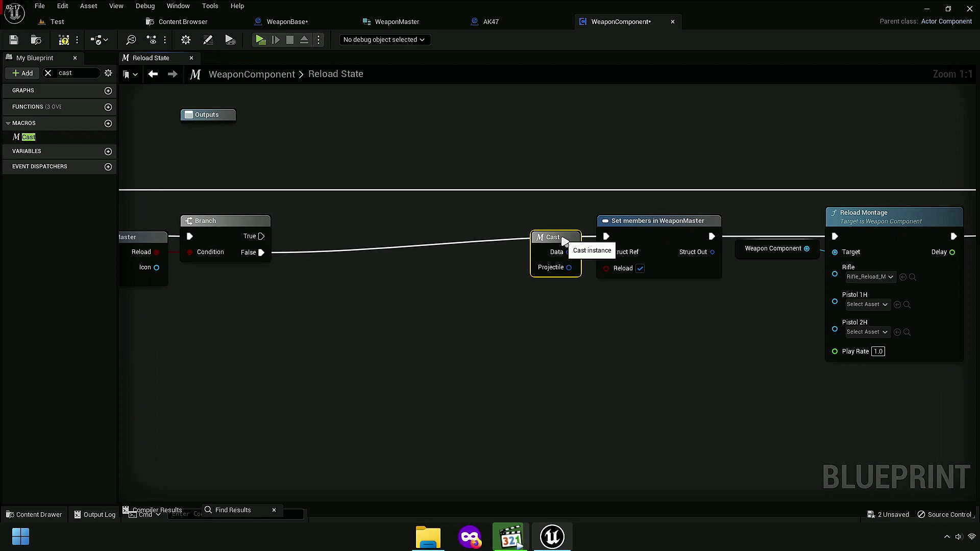
drag(661, 253, 416, 270)
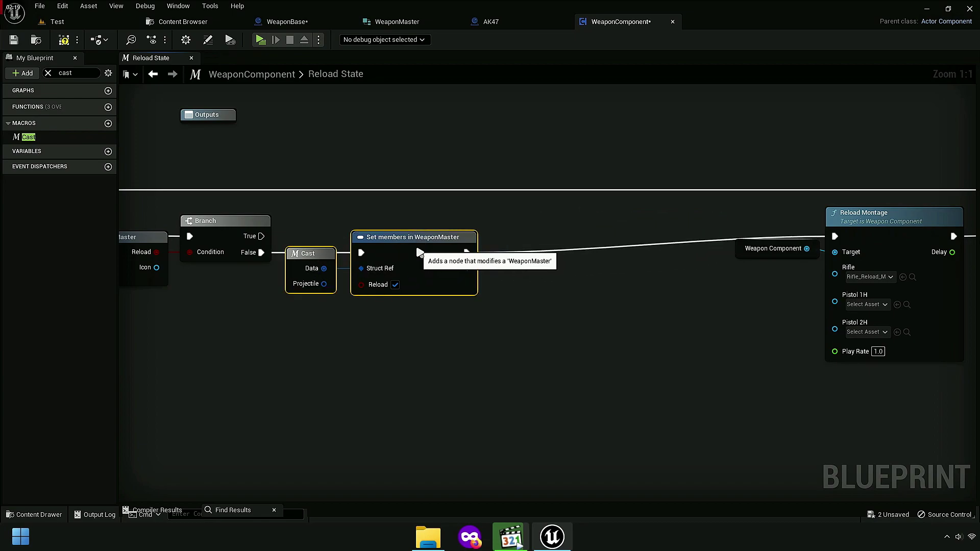
click(811, 243)
ctrl+click(875, 236)
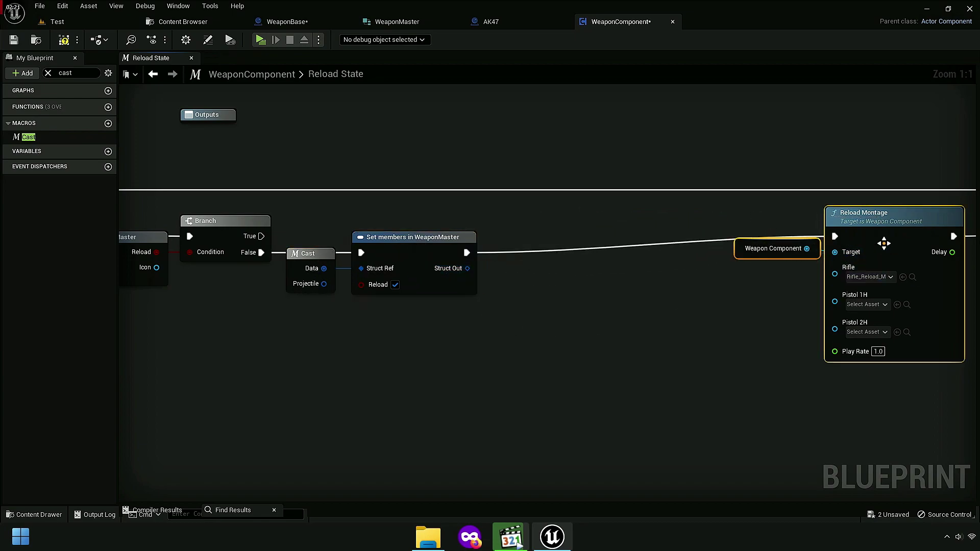
mouse_move(875, 234)
mouse_down()
mouse_move(678, 250)
mouse_move(638, 241)
mouse_up()
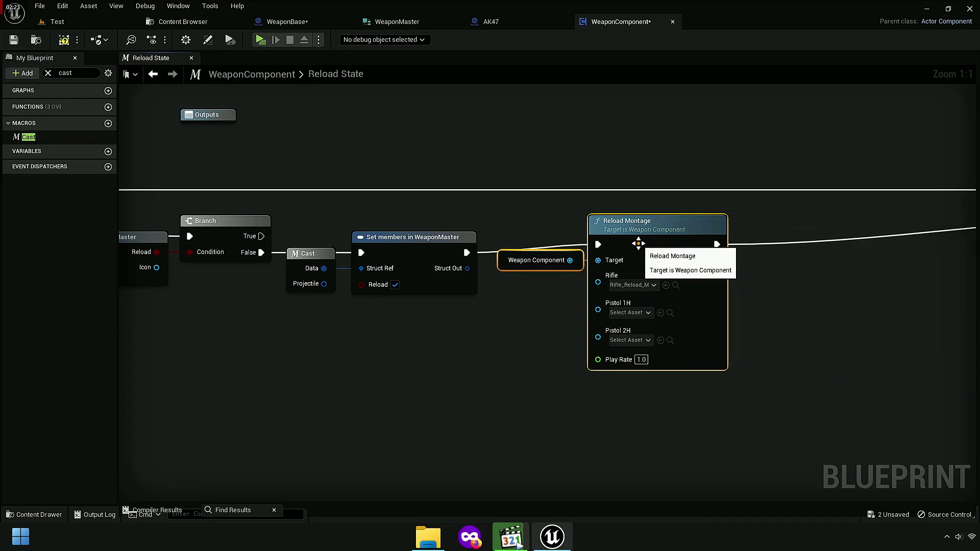
scroll(566, 280, up, 4)
click(474, 244)
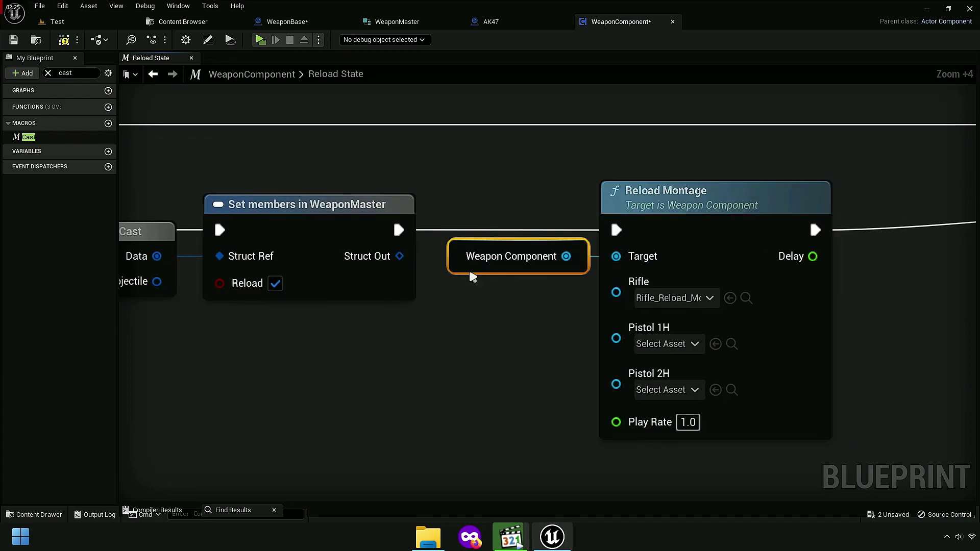
key(Delete)
right_drag(538, 310, 487, 300)
drag(613, 201, 488, 201)
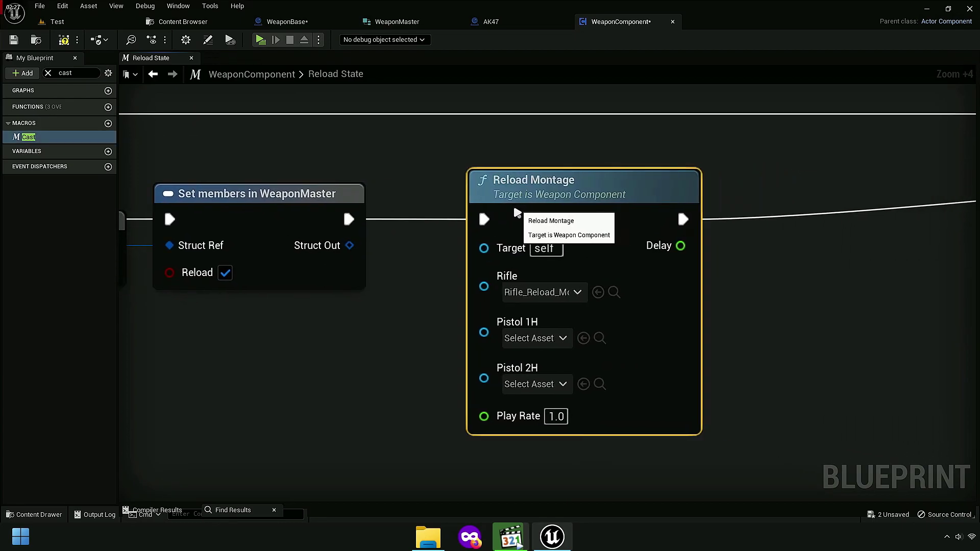
scroll(715, 292, down, 5)
scroll(677, 300, down, 3)
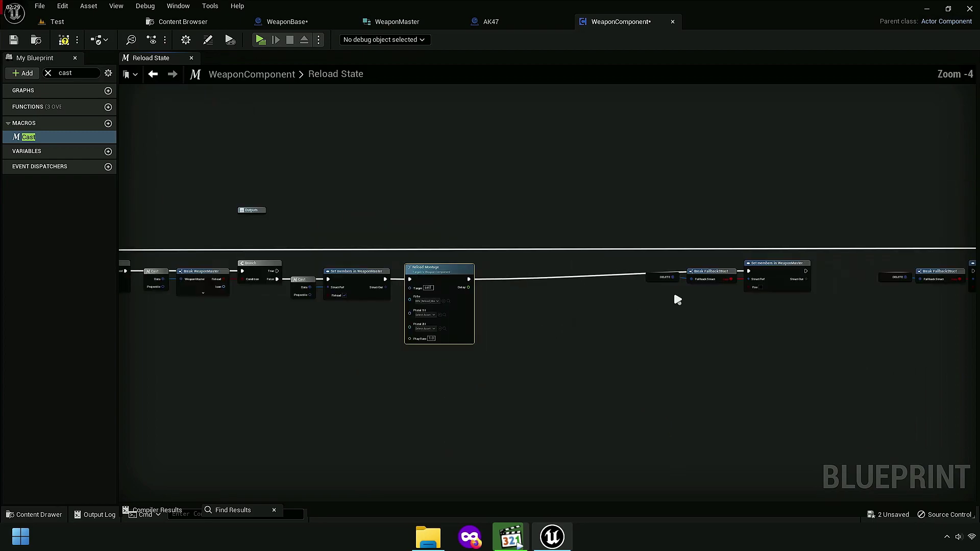
scroll(723, 289, up, 5)
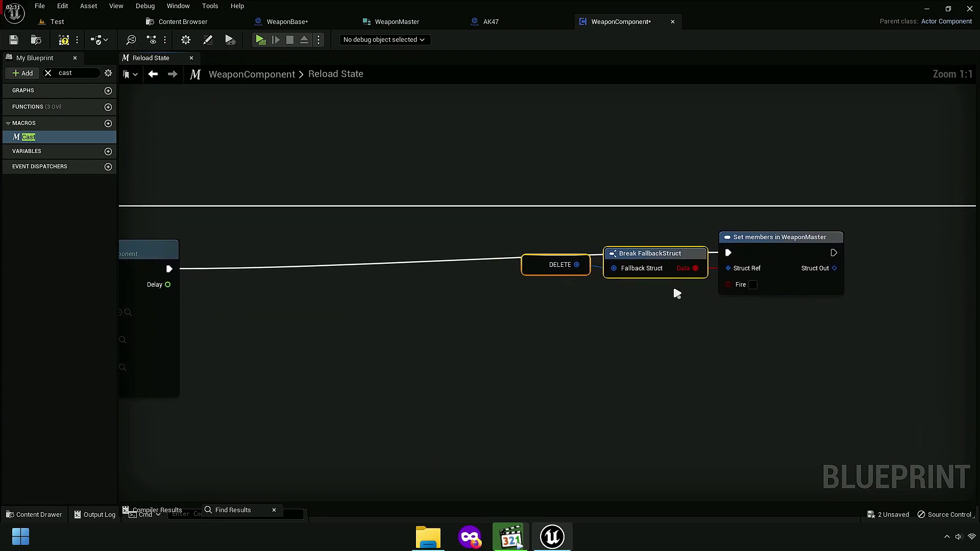
key(Delete)
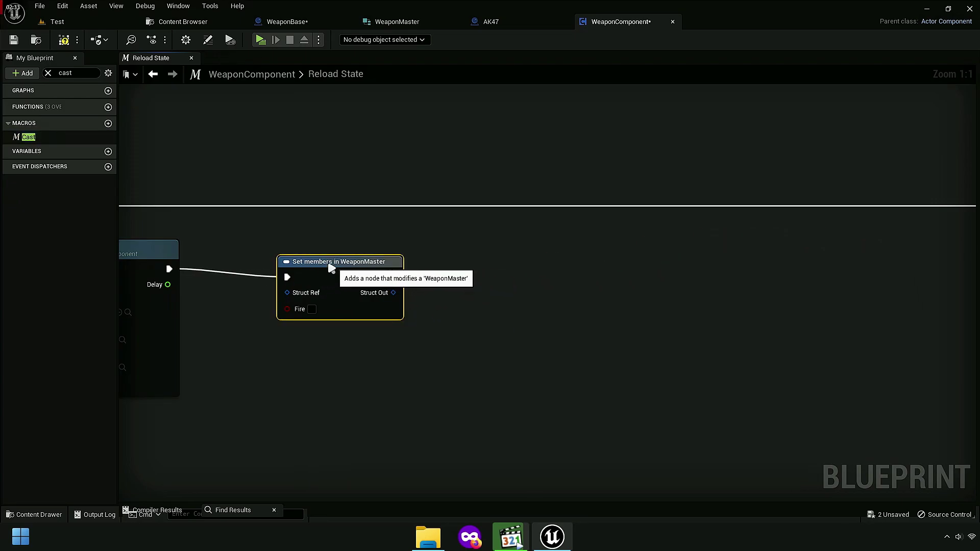
drag(747, 256, 330, 267)
right_drag(331, 267, 532, 266)
scroll(532, 266, up, 4)
drag(28, 137, 334, 245)
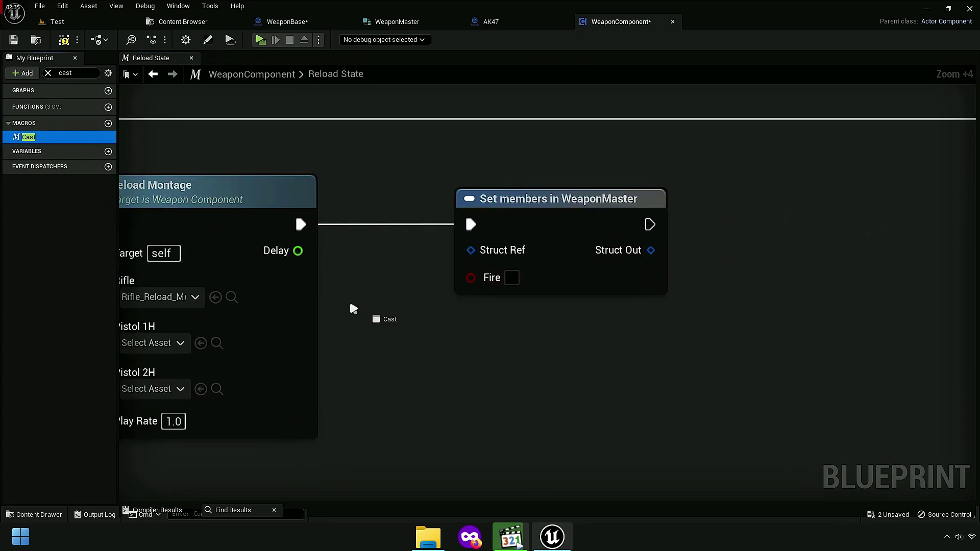
mouse_move(394, 277)
mouse_down()
mouse_move(470, 255)
mouse_move(395, 238)
mouse_up()
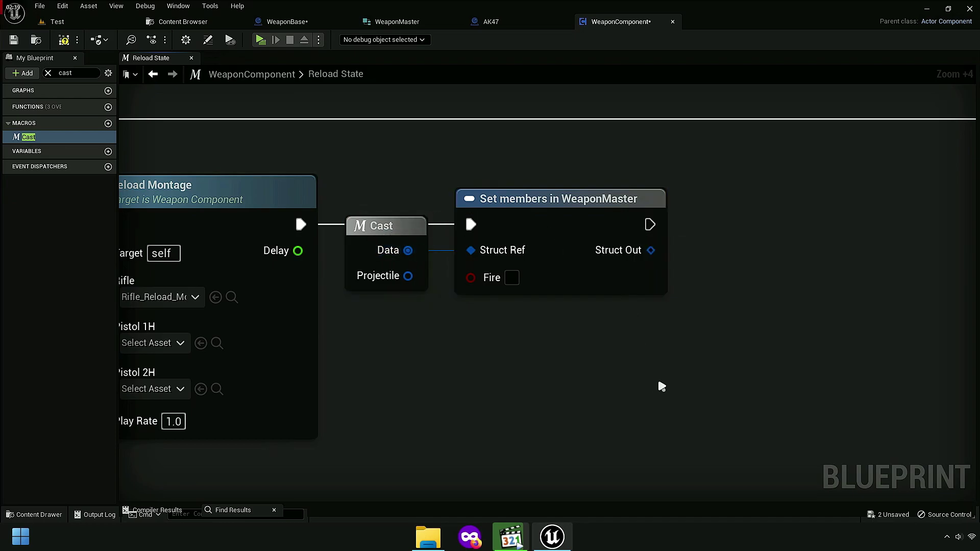
scroll(498, 354, down, 5)
right_drag(499, 354, 325, 356)
scroll(325, 356, down, 1)
scroll(325, 356, down, 3)
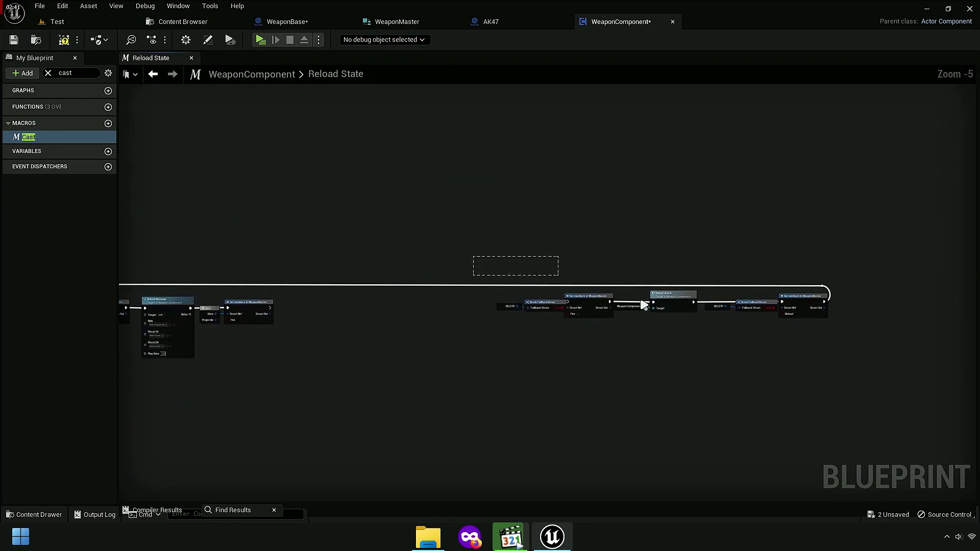
right_drag(575, 303, 425, 296)
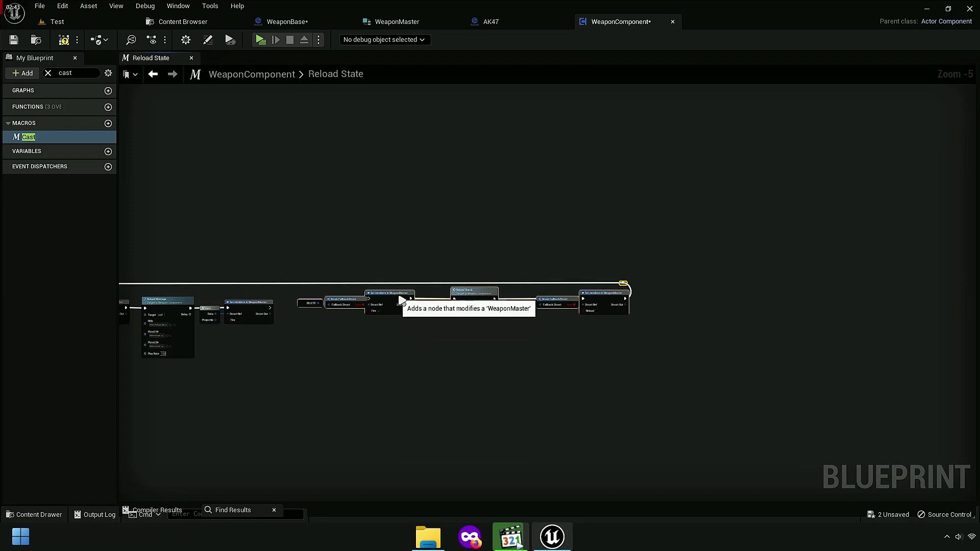
scroll(288, 354, up, 4)
right_drag(288, 354, 480, 285)
Step: Add a Delay after Set members, with Duration from Reload Montage's Delay output
scroll(455, 211, up, 1)
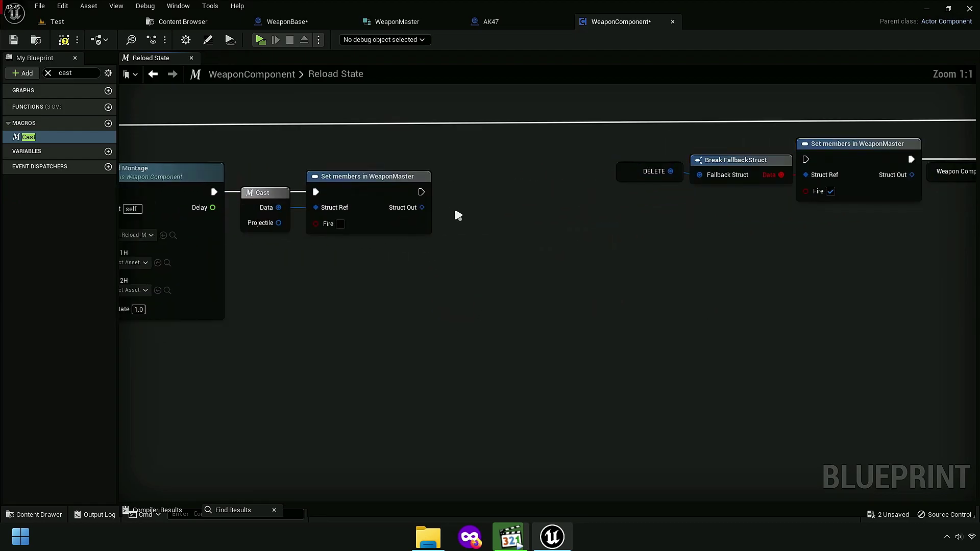
right_click(466, 193)
text(delay)
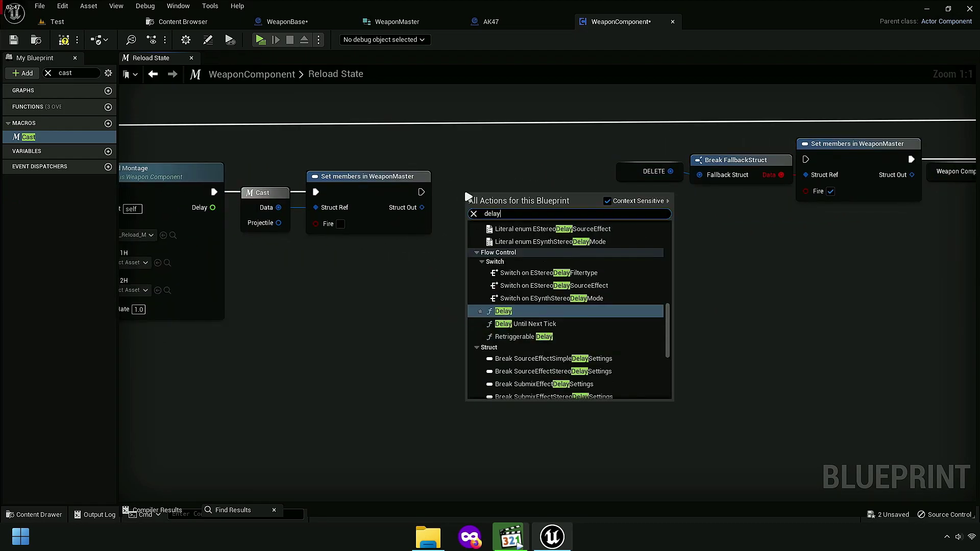
key(Return)
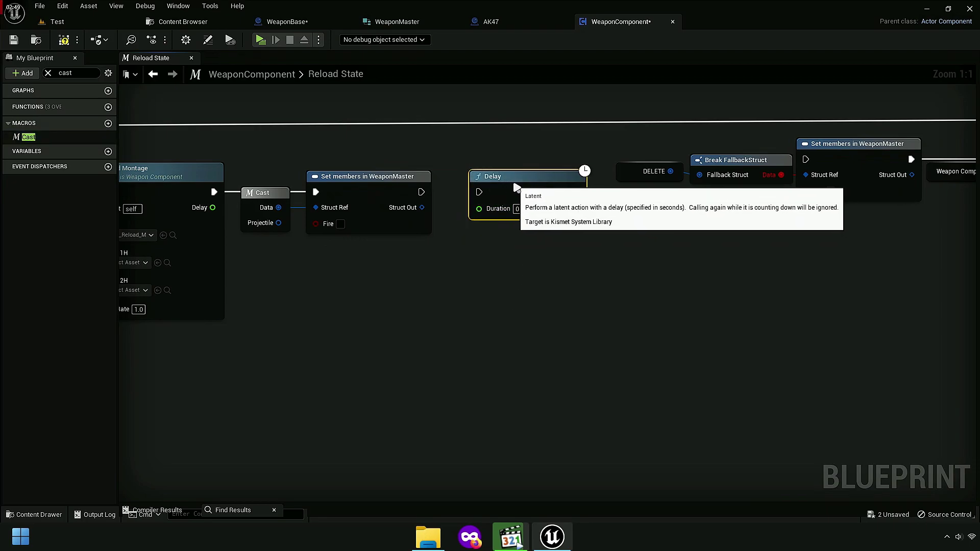
drag(479, 192, 421, 191)
right_drag(312, 211, 482, 221)
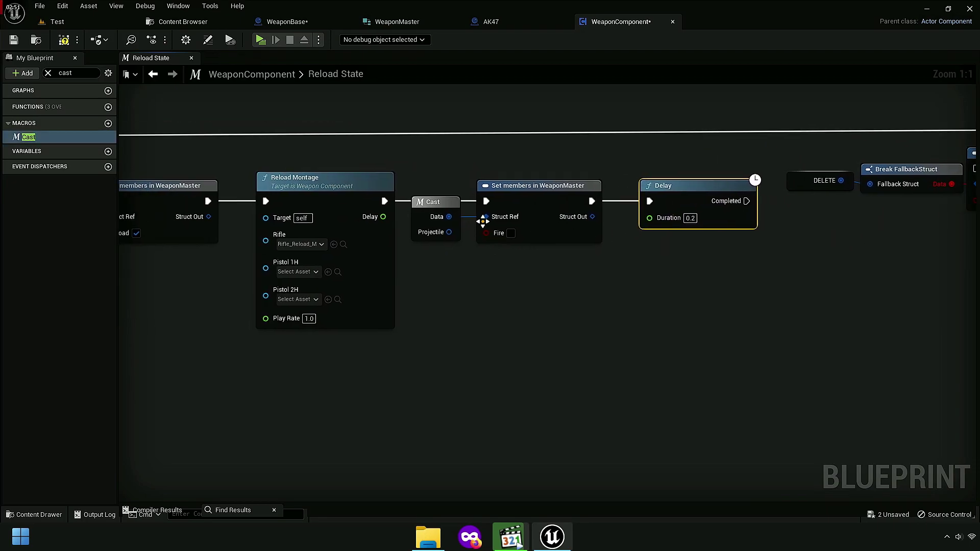
drag(390, 223, 650, 218)
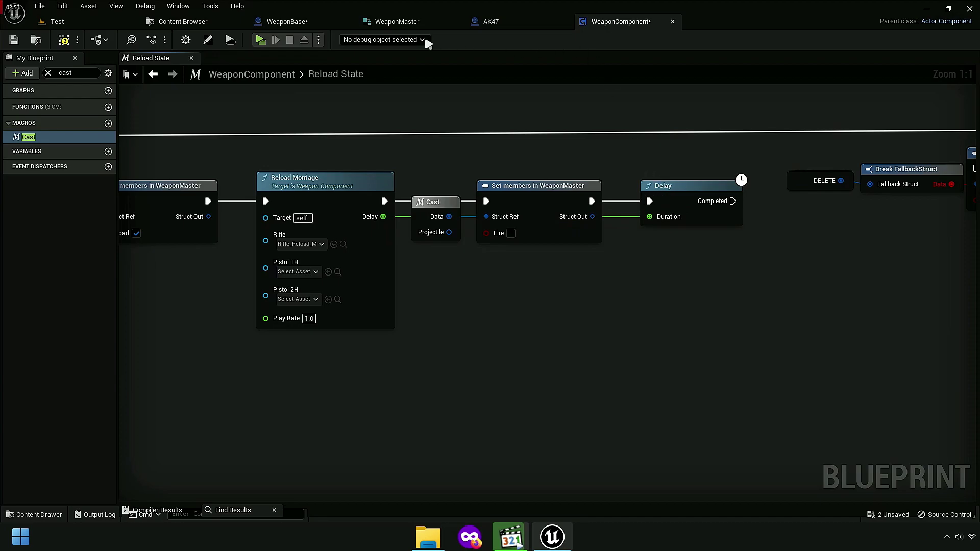
Step: Compare the chain against the AK47 blueprint's event graph
click(498, 22)
right_drag(326, 266, 641, 259)
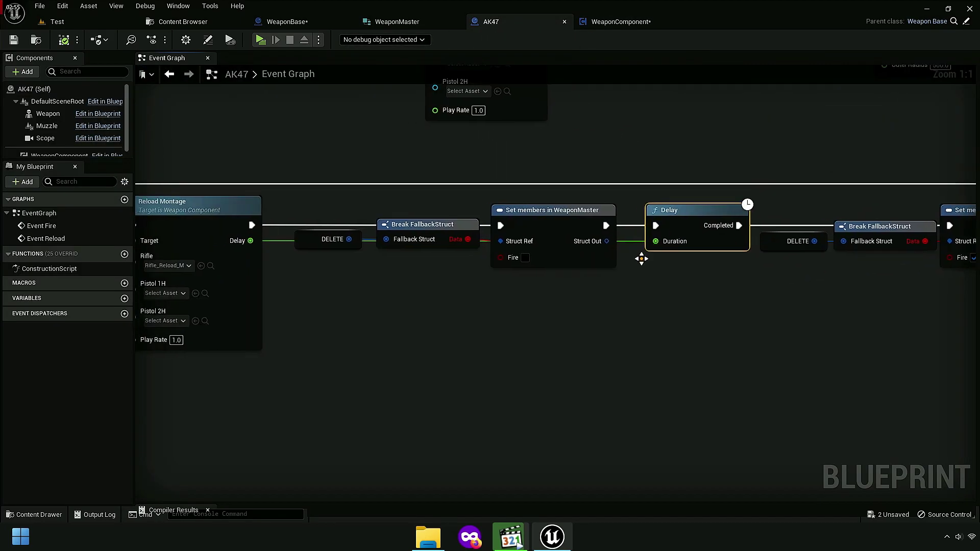
click(617, 23)
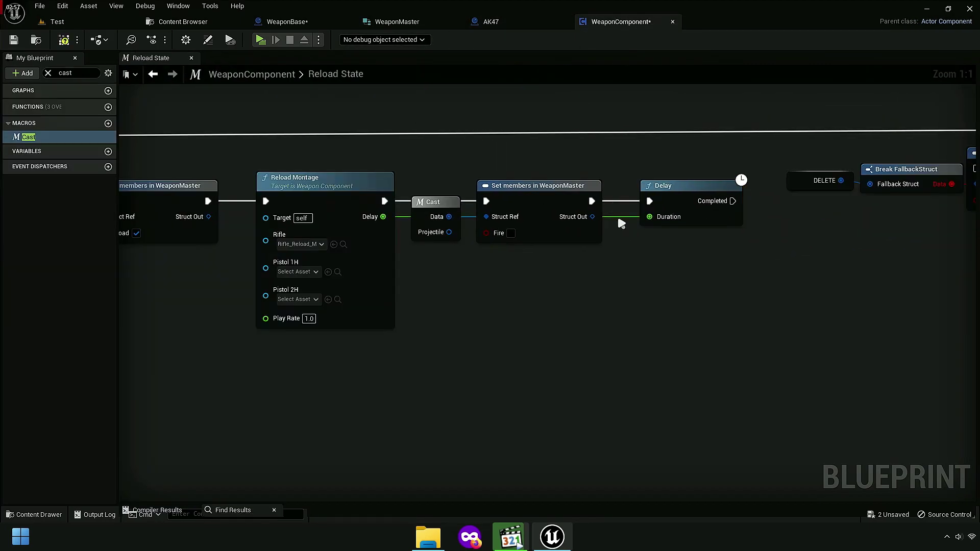
Step: After the Delay, replace the placeholder nodes with a Cast feeding Set members' Struct Ref
right_drag(621, 223, 564, 234)
drag(565, 235, 547, 235)
mouse_move(547, 234)
right_down()
mouse_move(449, 264)
mouse_move(374, 242)
right_up()
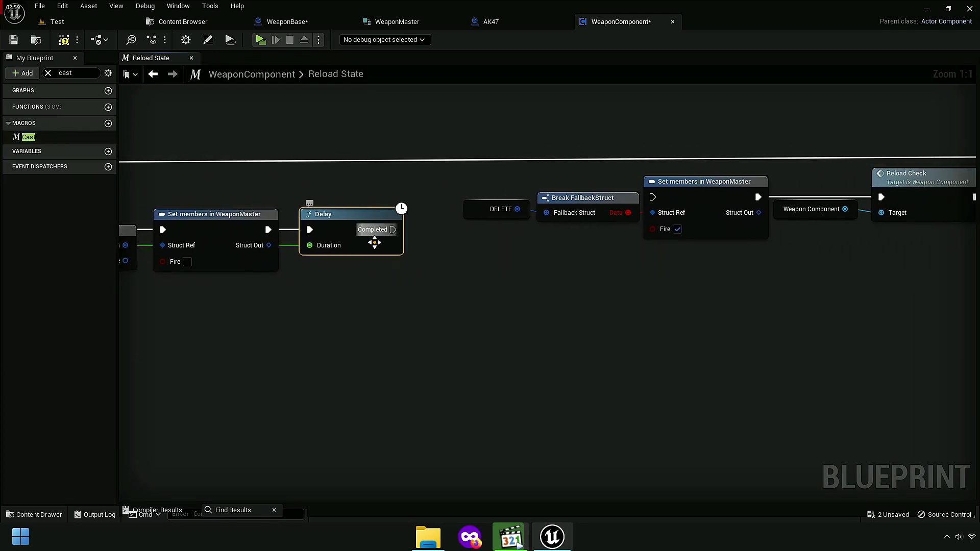
mouse_move(28, 137)
mouse_down()
mouse_move(491, 238)
mouse_move(657, 218)
mouse_up()
drag(485, 179, 635, 225)
key(Delete)
drag(505, 239, 594, 198)
drag(684, 192, 553, 224)
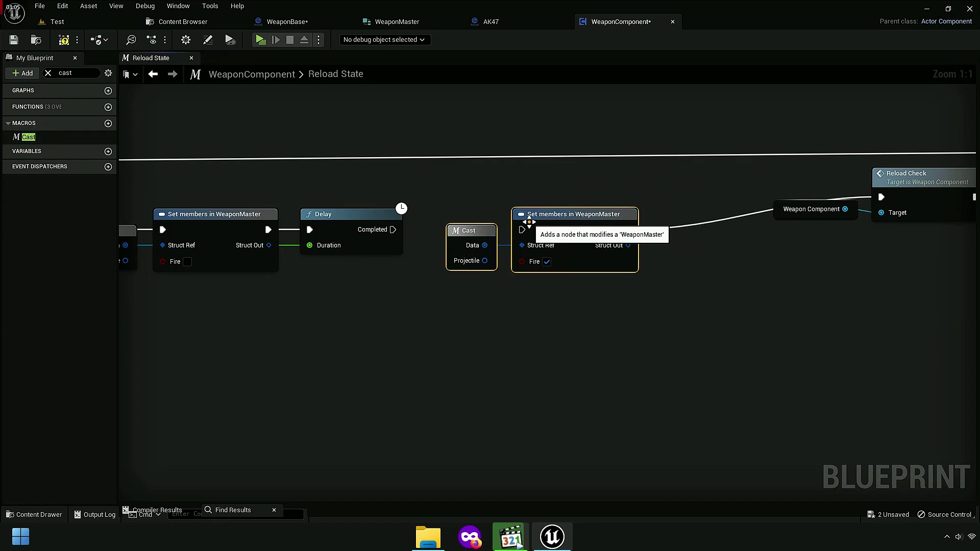
drag(448, 230, 393, 229)
Step: Move Reload Check into the chain, deleting its Weapon Component reference and placeholder nodes
click(610, 312)
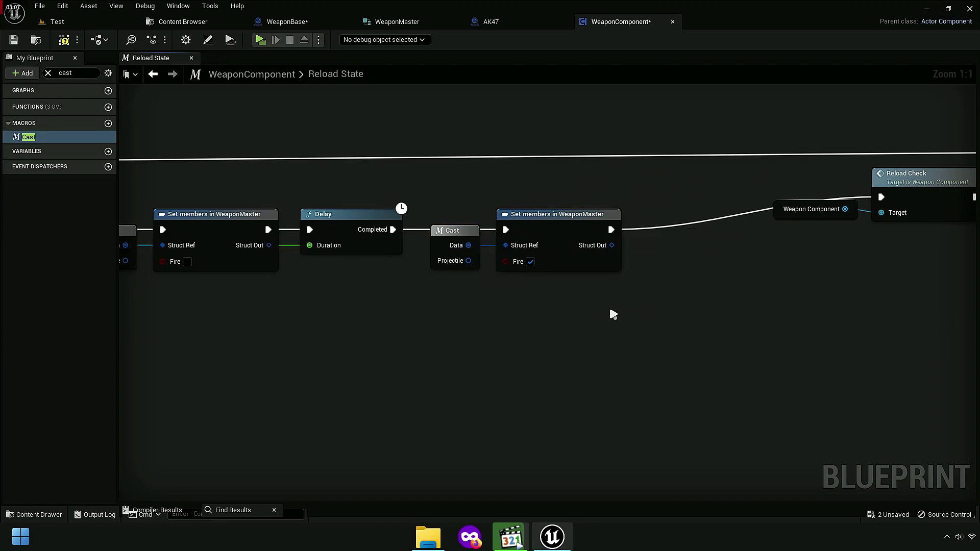
right_drag(610, 312, 566, 259)
mouse_move(694, 214)
mouse_down()
mouse_move(562, 249)
mouse_move(473, 244)
mouse_up()
click(459, 258)
key(Delete)
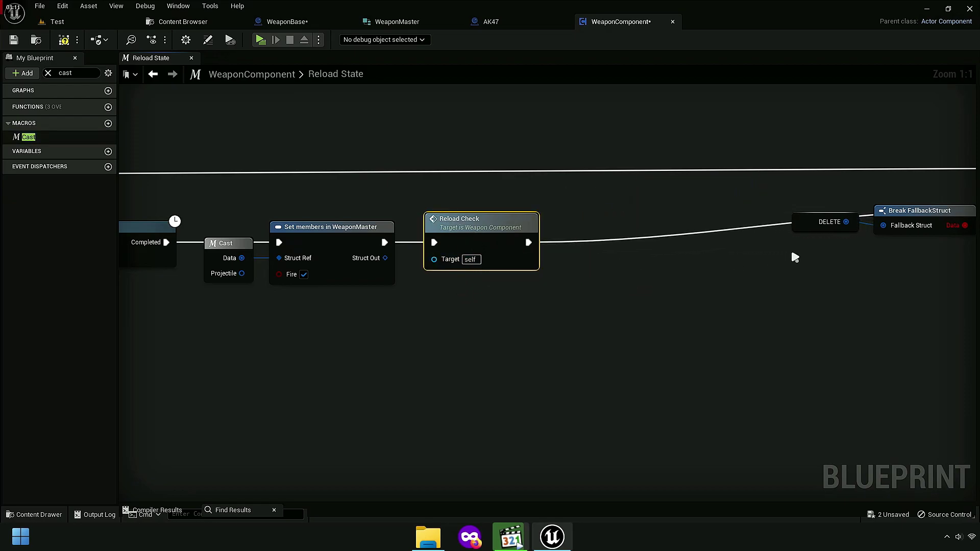
right_drag(792, 256, 617, 254)
drag(604, 201, 744, 231)
key(Delete)
drag(885, 199, 518, 232)
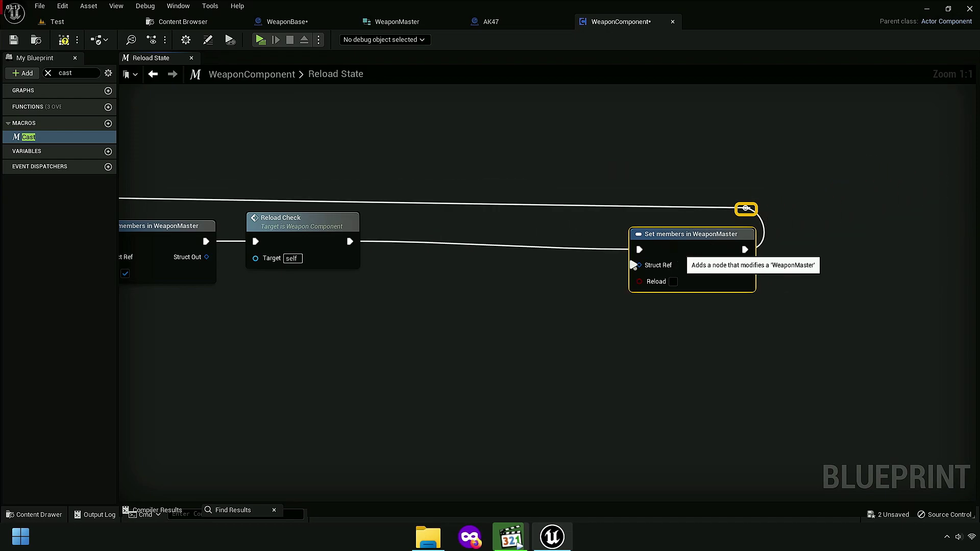
Step: Insert another Cast between Reload Check and the Reload Set members node
drag(26, 136, 317, 260)
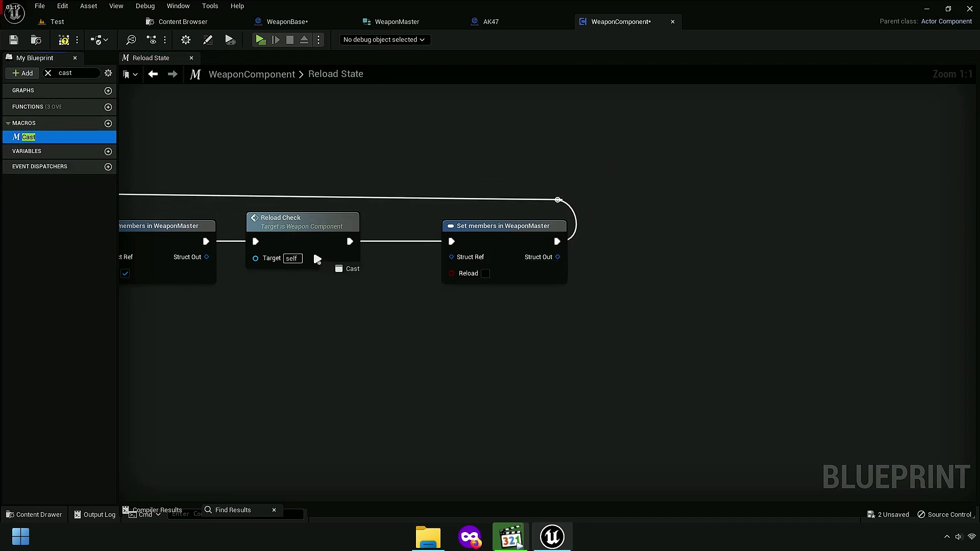
scroll(430, 278, up, 5)
drag(391, 262, 397, 226)
shift+click(461, 200)
drag(461, 200, 446, 200)
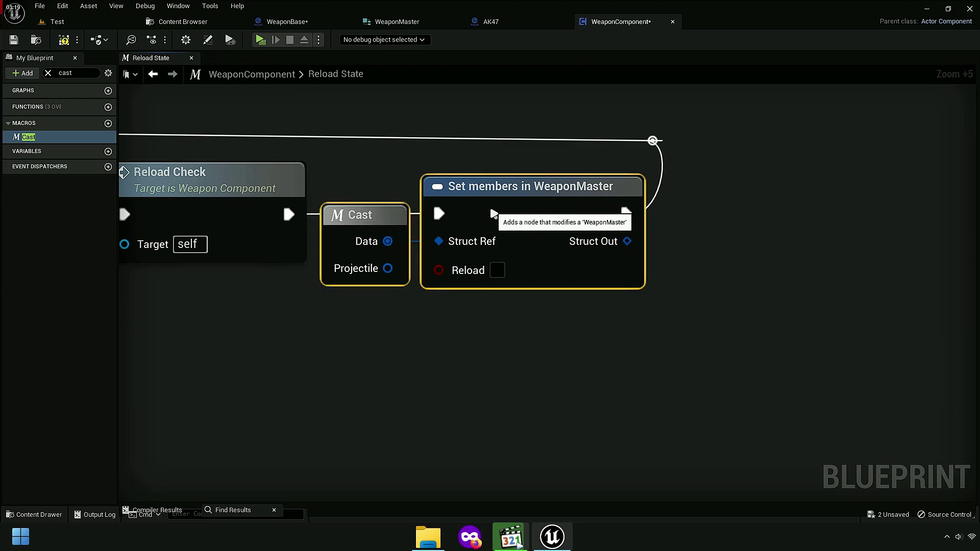
click(534, 309)
key(ctrl+z)
key(ctrl+z)
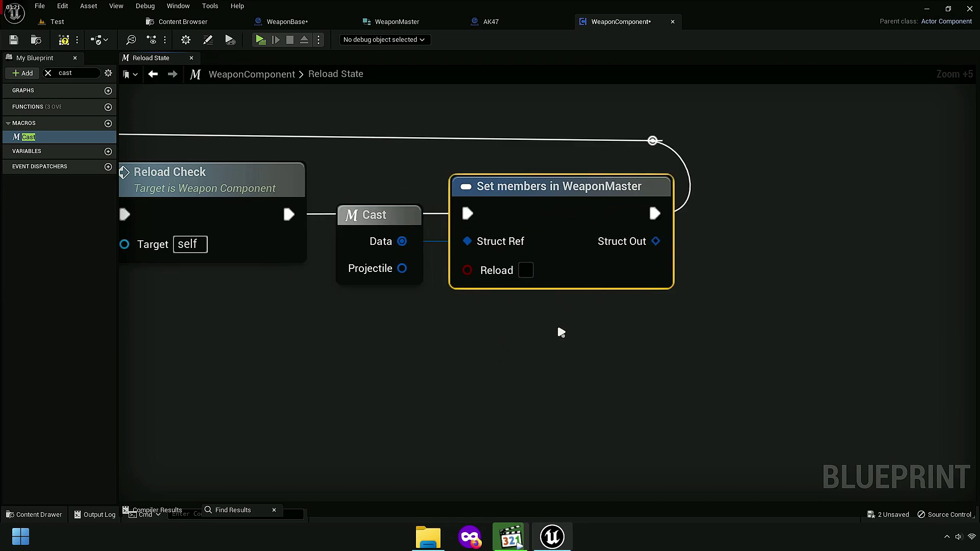
key(ctrl+y)
scroll(818, 312, down, 4)
scroll(818, 311, down, 5)
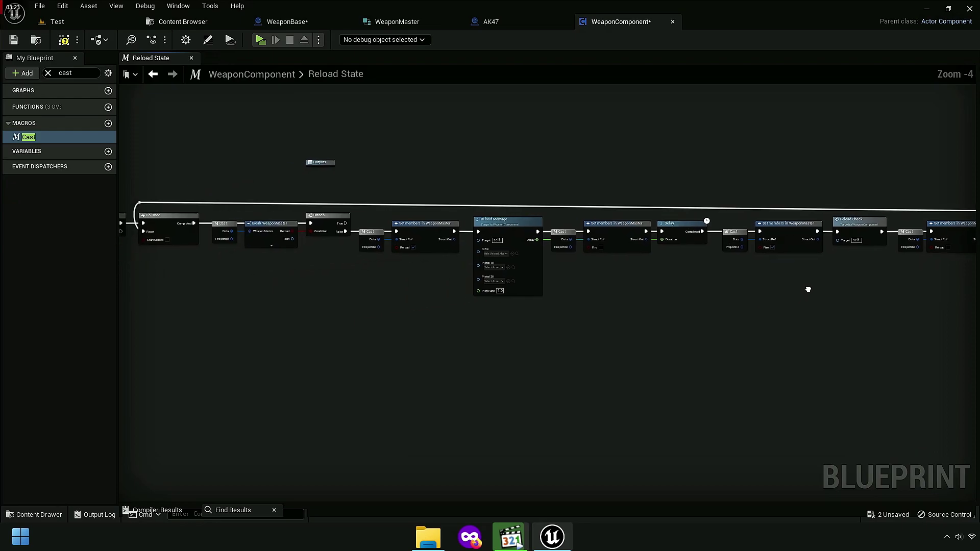
Step: Place the Outputs node just above the Inputs node at the chain's start
right_drag(807, 286, 977, 273)
scroll(698, 282, down, 1)
scroll(864, 259, down, 1)
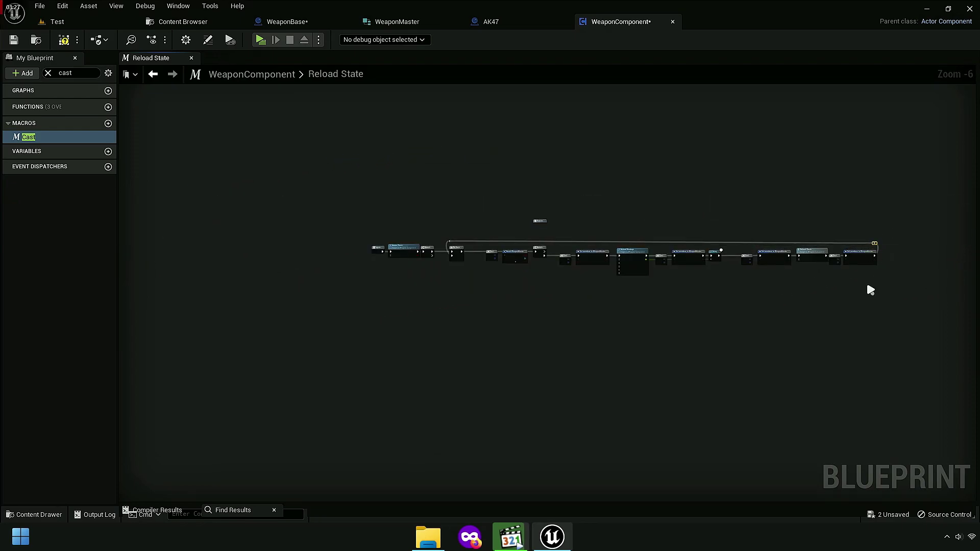
right_drag(757, 318, 693, 299)
scroll(459, 264, up, 2)
scroll(413, 250, up, 1)
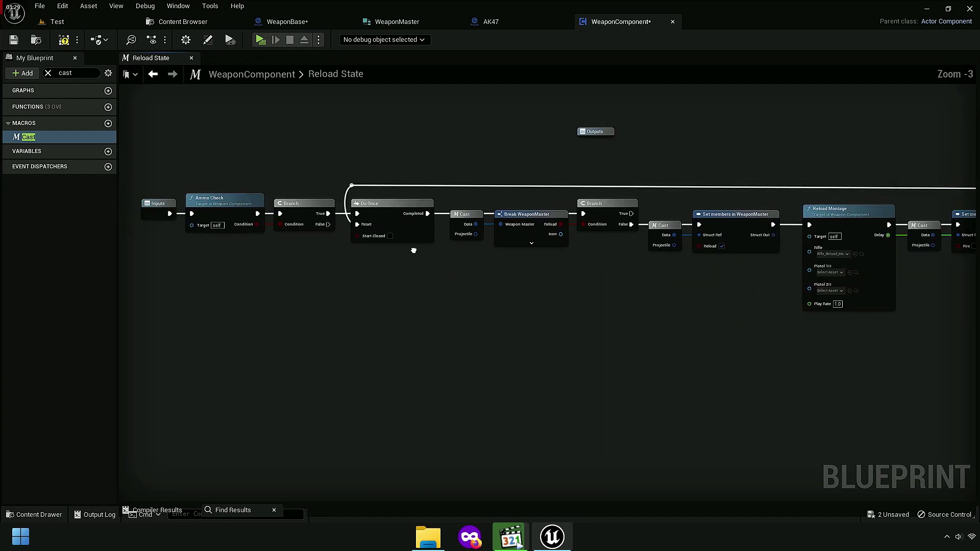
mouse_move(414, 249)
right_down()
mouse_move(558, 253)
mouse_move(435, 243)
right_up()
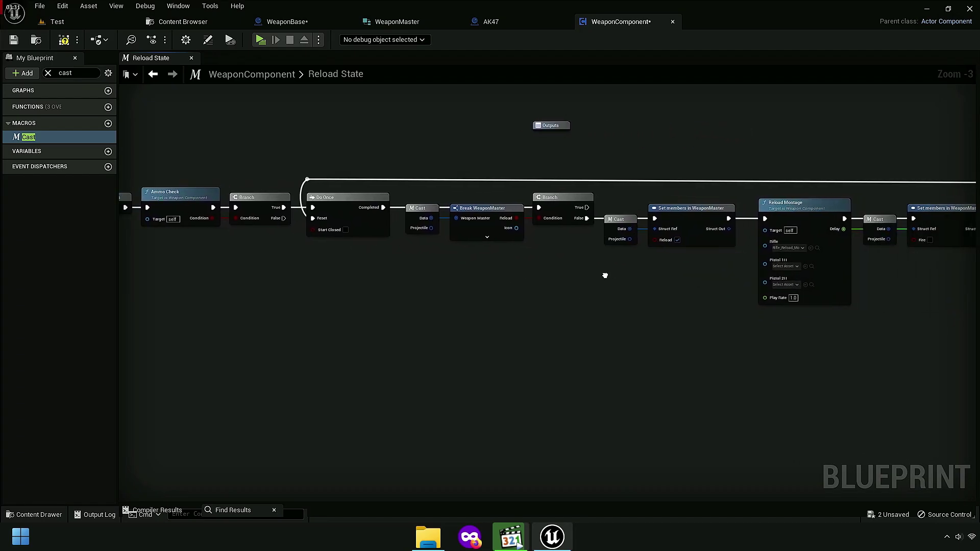
scroll(334, 264, down, 2)
drag(323, 204, 816, 215)
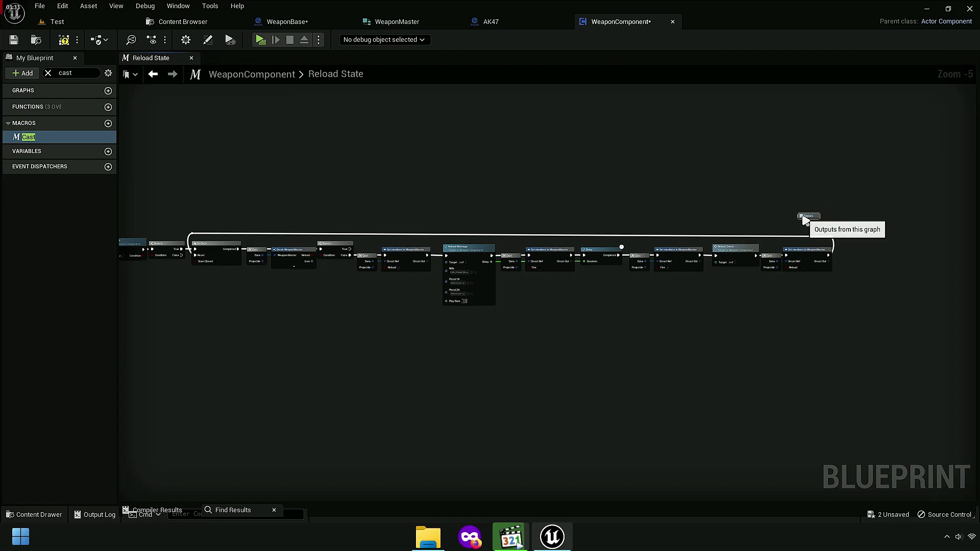
right_drag(391, 223, 776, 203)
scroll(776, 203, up, 3)
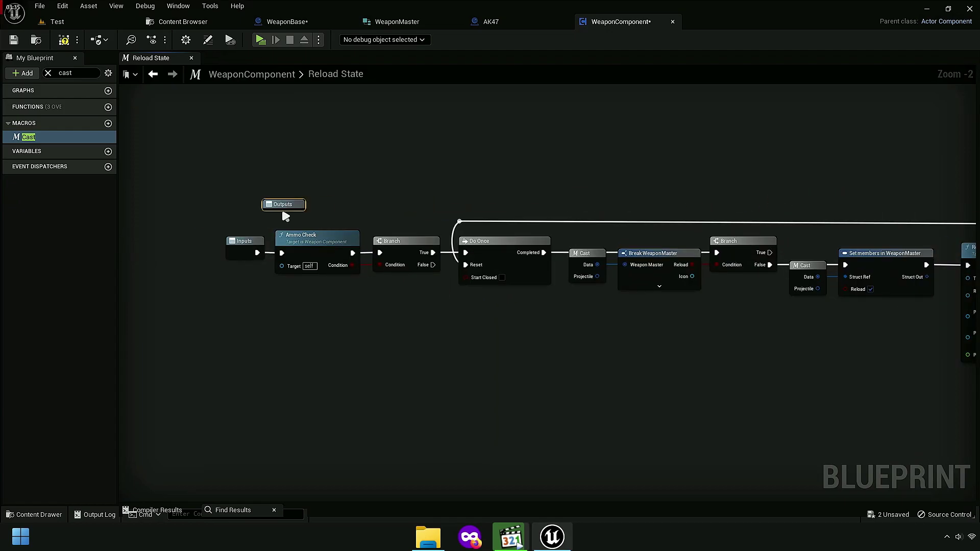
drag(255, 241, 255, 234)
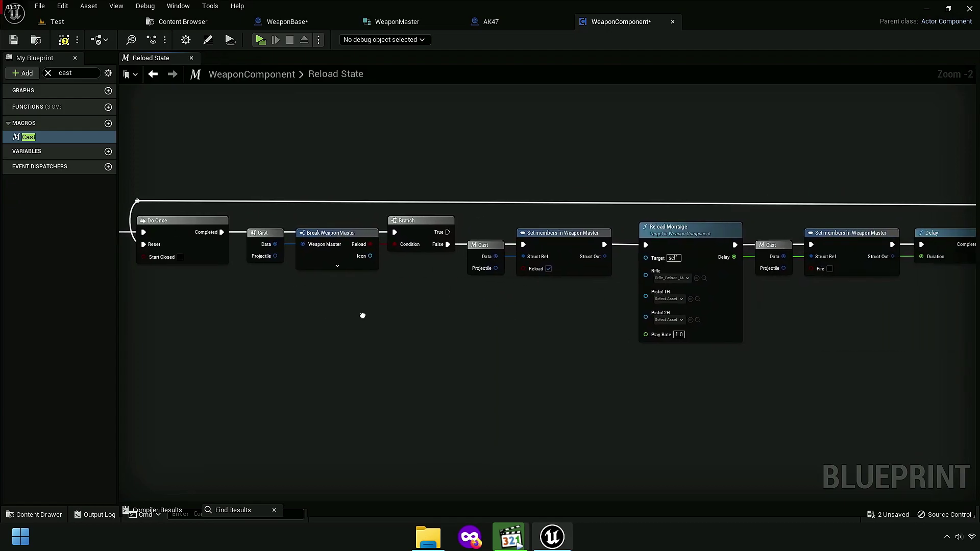
Step: Pan to the Reload Montage node to inspect its Rifle montage pin
right_drag(690, 344, 240, 312)
scroll(489, 284, up, 4)
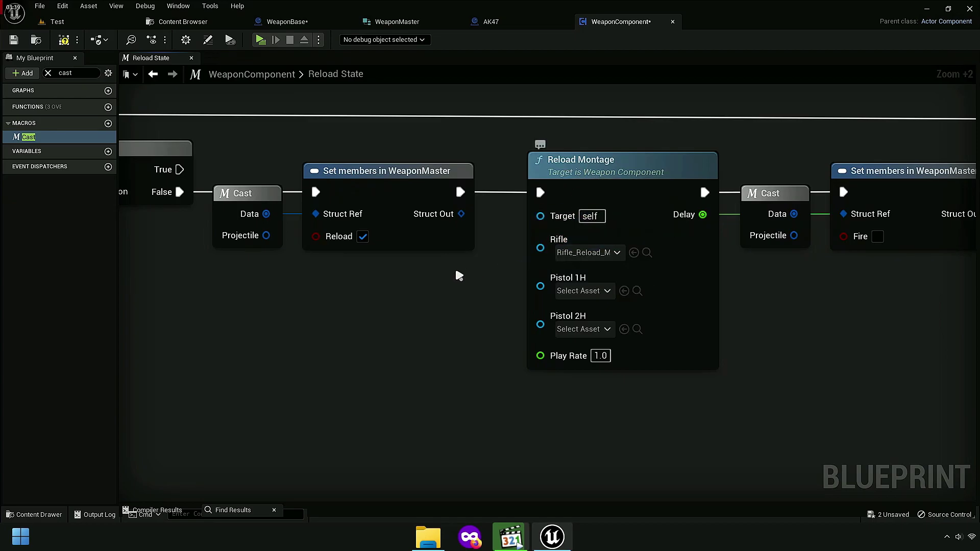
scroll(456, 273, down, 3)
right_drag(455, 274, 672, 273)
Step: Clear the Rifle montage asset and expose Rifle, Pistol 1H and Pistol 2H as macro inputs
scroll(746, 263, up, 2)
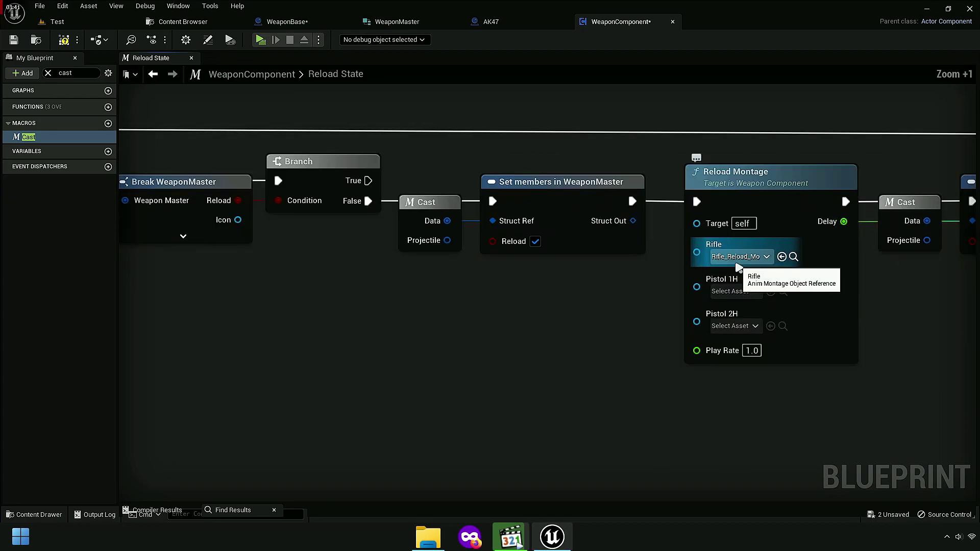
click(745, 258)
click(775, 289)
scroll(796, 285, down, 3)
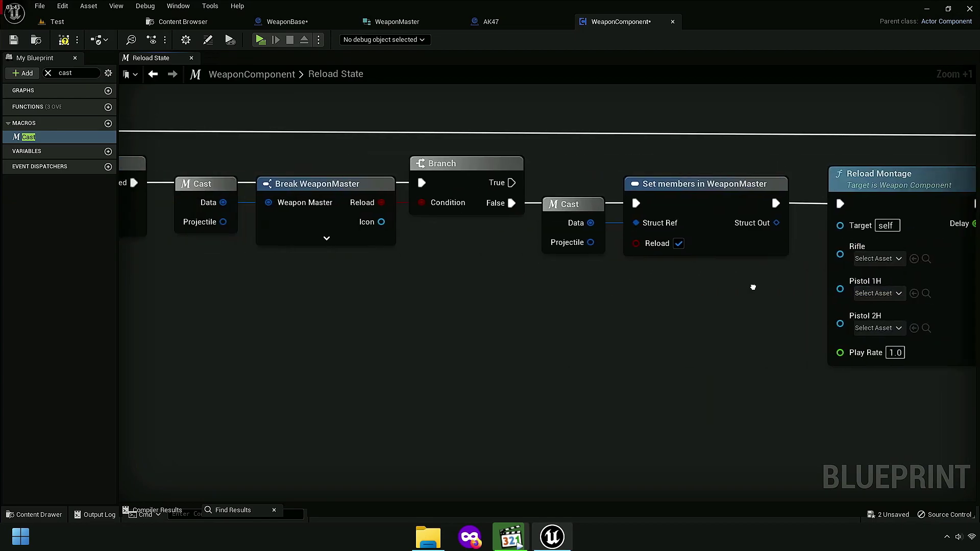
mouse_move(843, 268)
mouse_down()
mouse_move(237, 287)
mouse_move(282, 214)
mouse_up()
scroll(750, 311, down, 1)
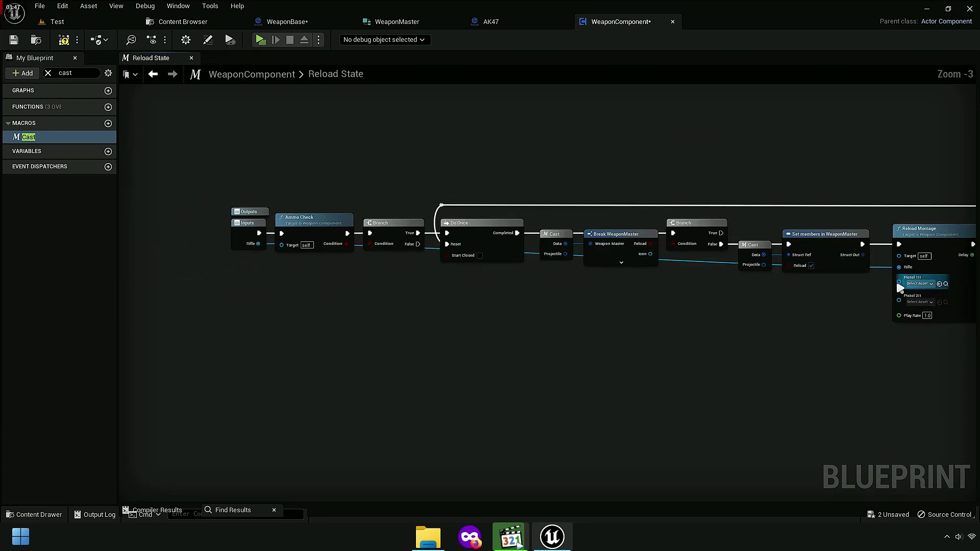
drag(899, 287, 248, 242)
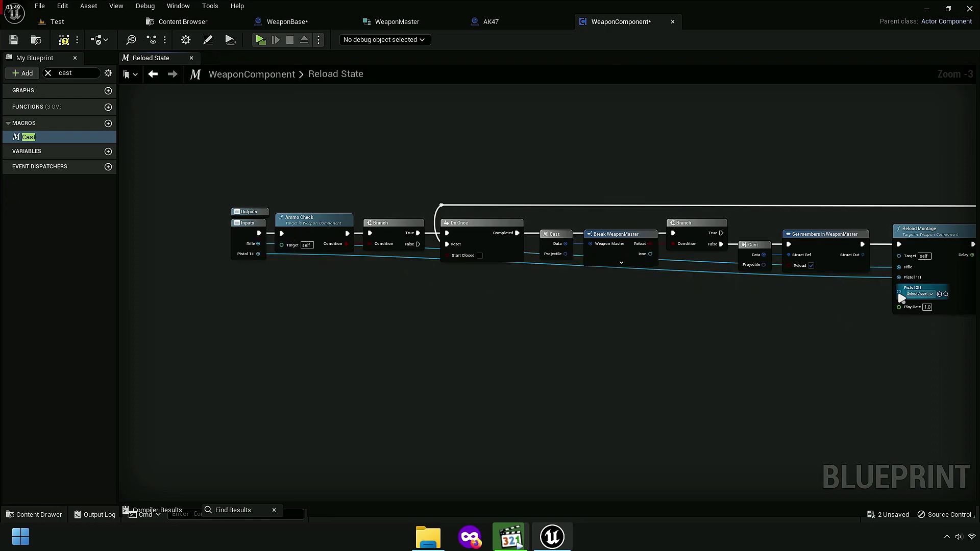
drag(899, 291, 250, 247)
scroll(260, 285, up, 5)
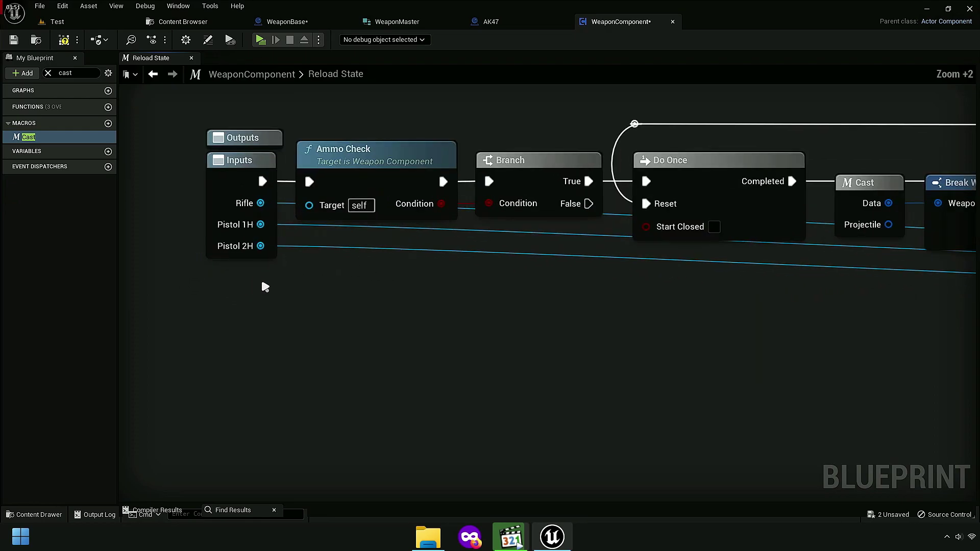
scroll(405, 301, down, 3)
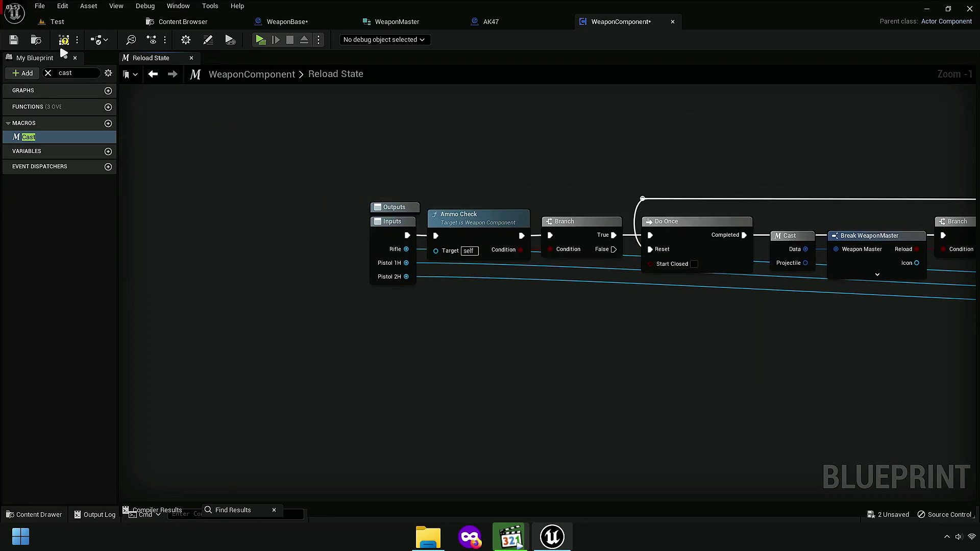
Step: Compile and save the WeaponComponent blueprint, then expand the Macros and Graphs lists
click(14, 44)
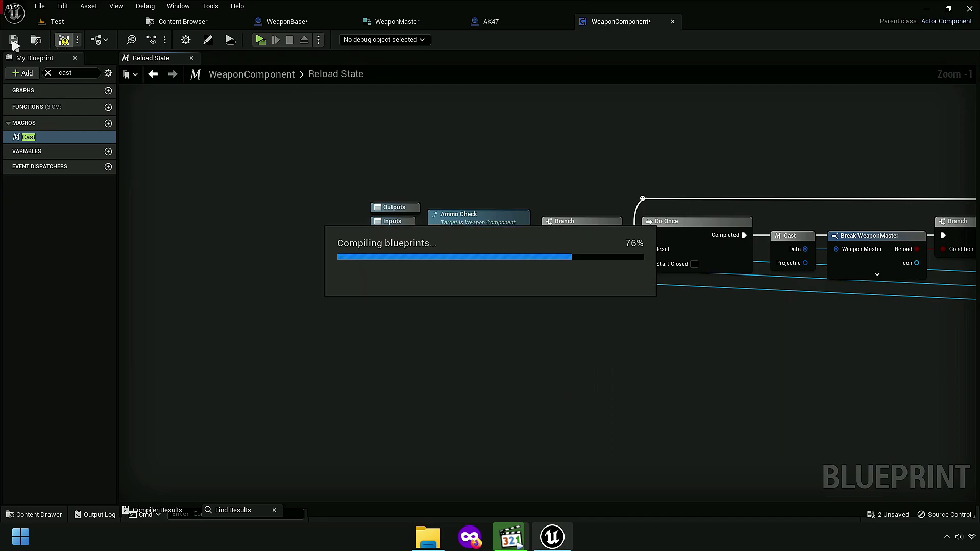
click(14, 44)
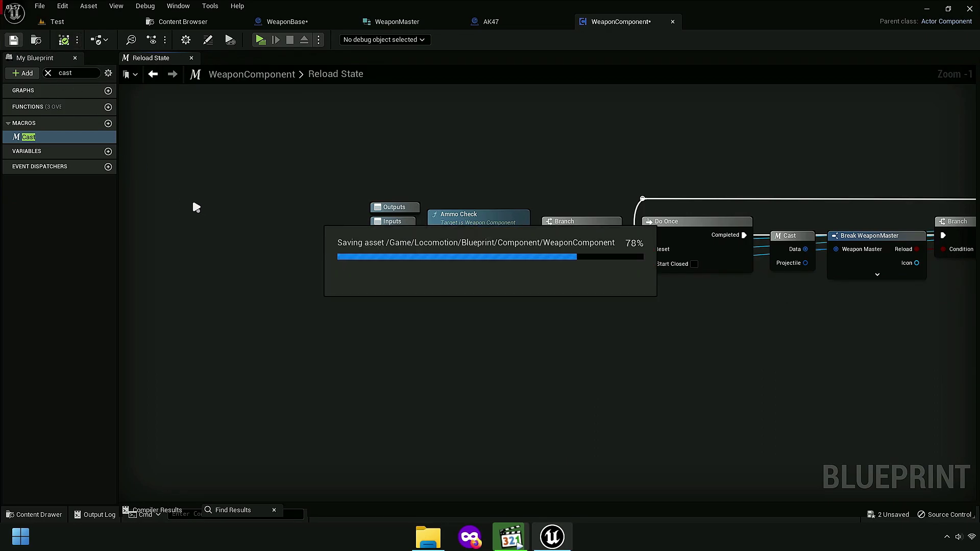
click(48, 73)
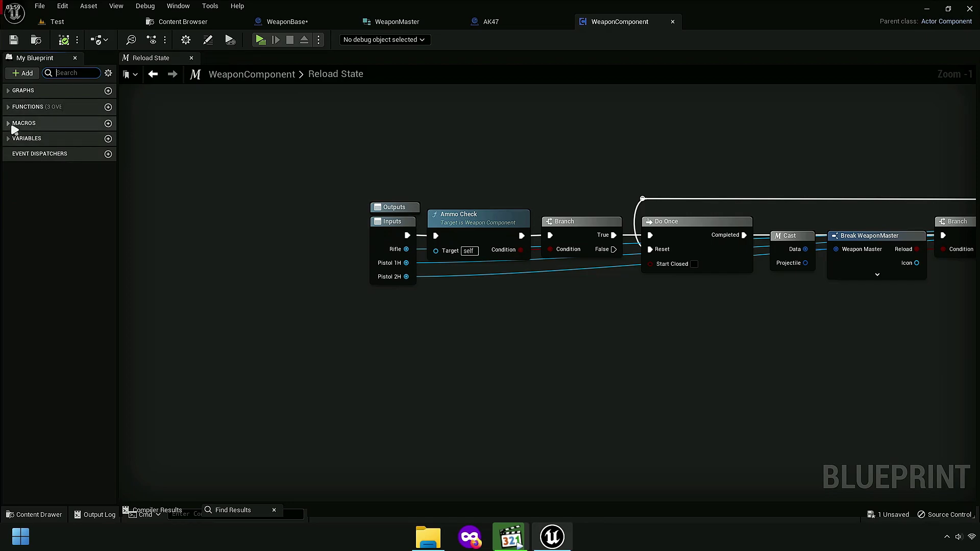
click(13, 125)
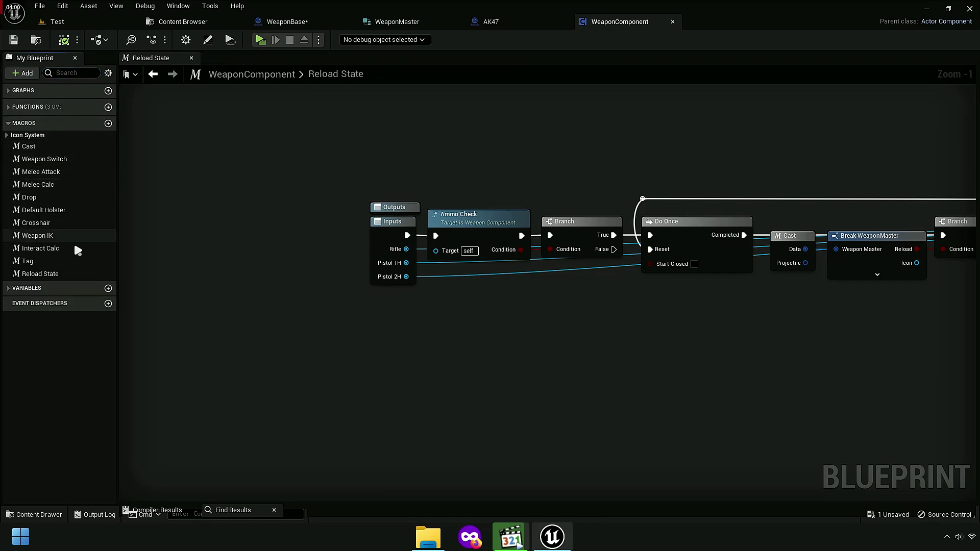
click(7, 92)
Step: Add a custom event named Reload State to the WeaponComponent Event Graph
double_click(27, 104)
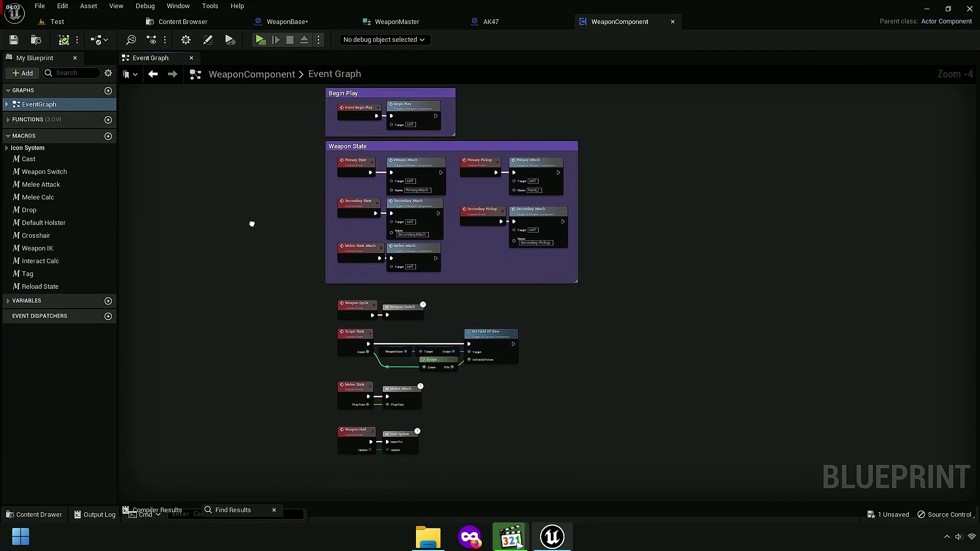
scroll(390, 294, up, 5)
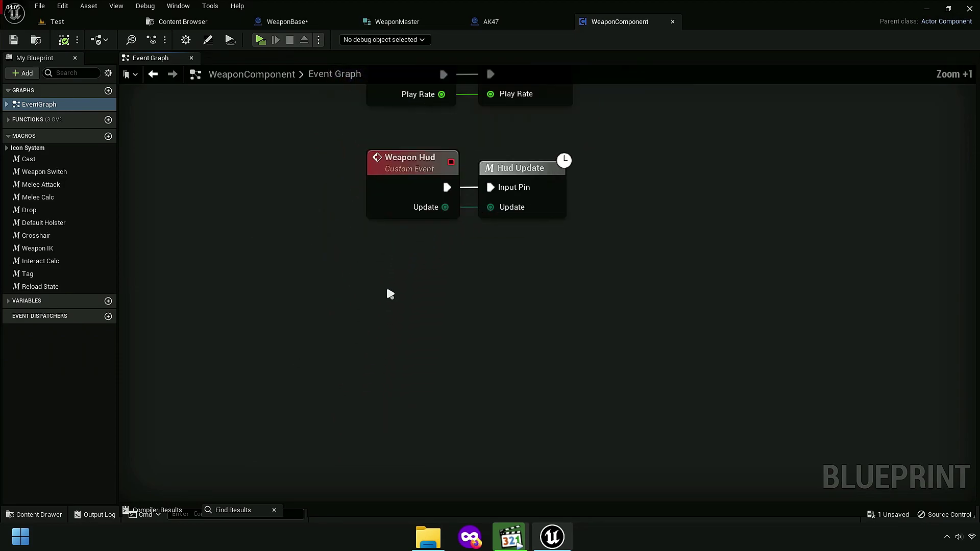
scroll(411, 267, up, 2)
right_click(413, 244)
text(add)
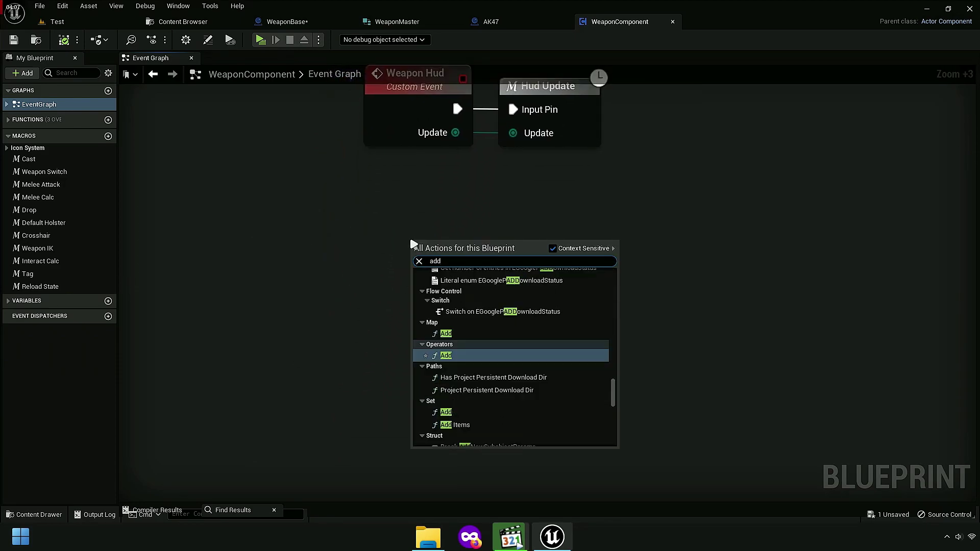
text( custo)
key(Return)
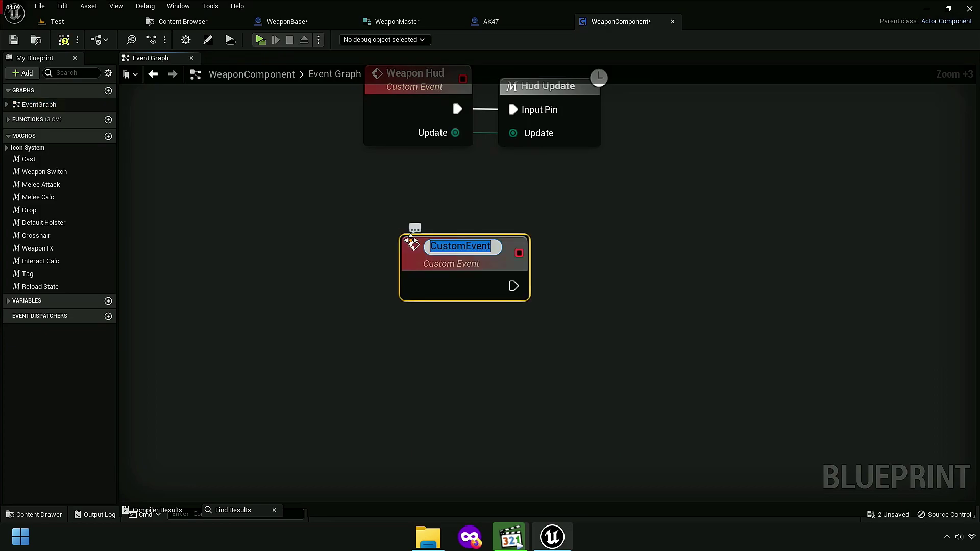
text(Reload S)
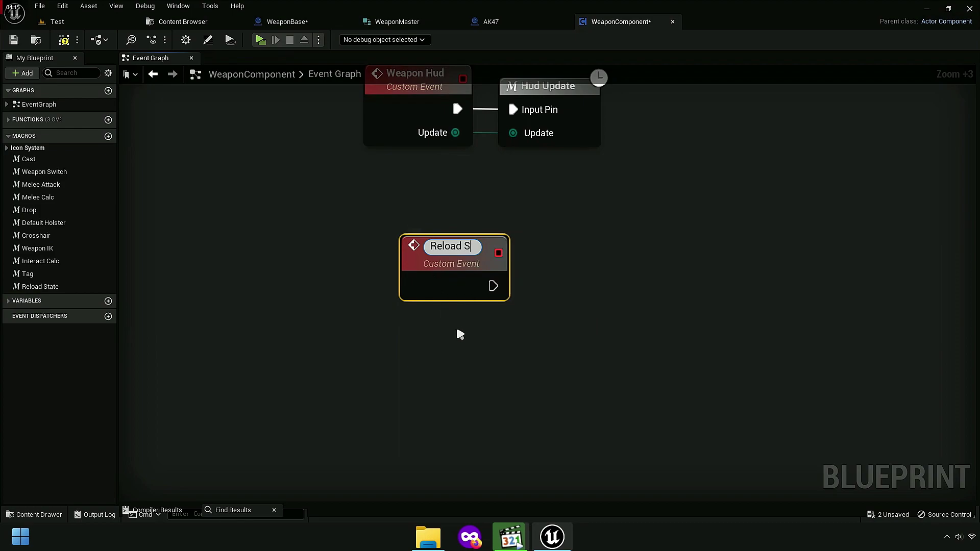
text(tate)
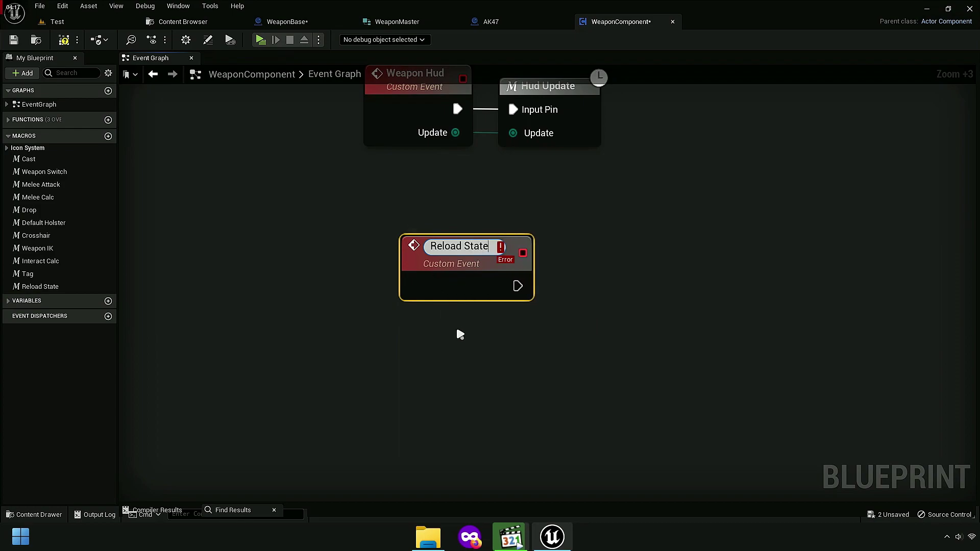
click(500, 324)
drag(423, 265, 384, 242)
Step: Place the Reload State macro and wire the event's Rifle, Pistol 1H and Pistol 2H montages into it
mouse_move(40, 286)
mouse_down()
mouse_move(523, 222)
mouse_move(437, 249)
mouse_up()
scroll(513, 273, up, 4)
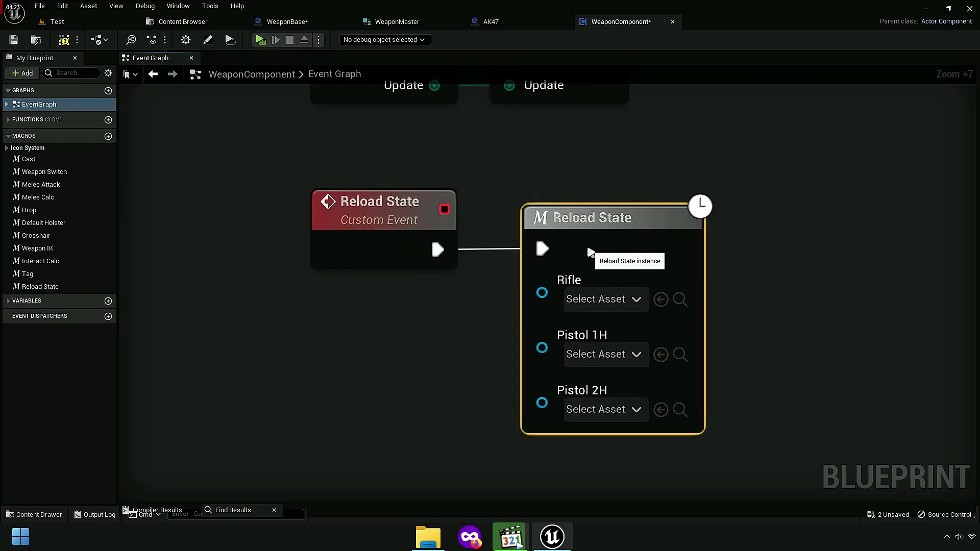
drag(542, 293, 435, 252)
drag(542, 322, 431, 250)
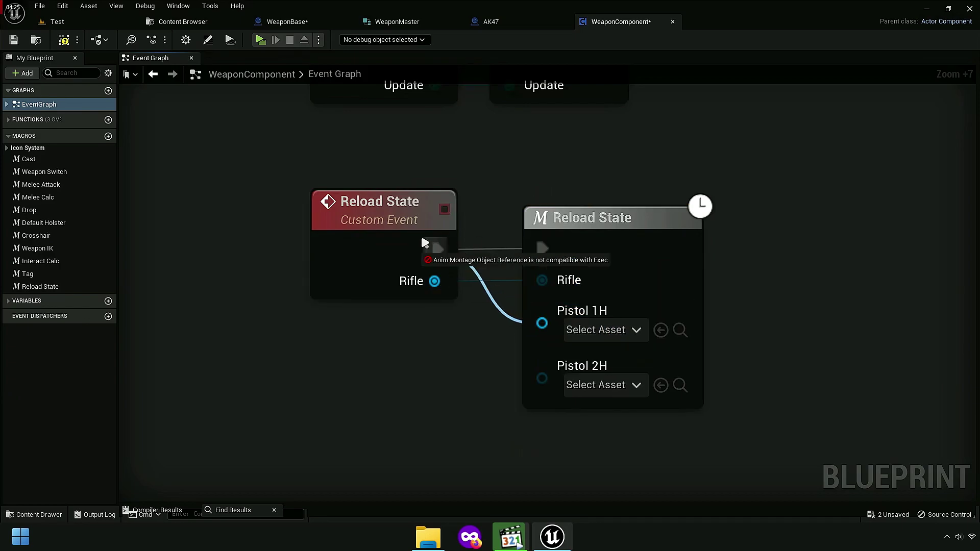
drag(542, 341, 468, 341)
drag(604, 240, 568, 241)
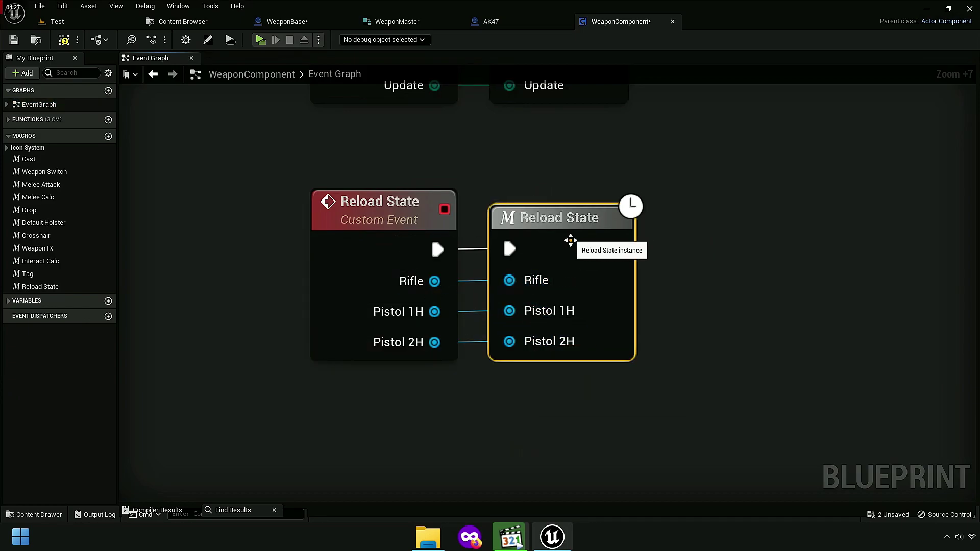
Step: Confirm the Reload State event name and compile the WeaponComponent blueprint with F7
click(404, 225)
double_click(381, 203)
right_click(380, 203)
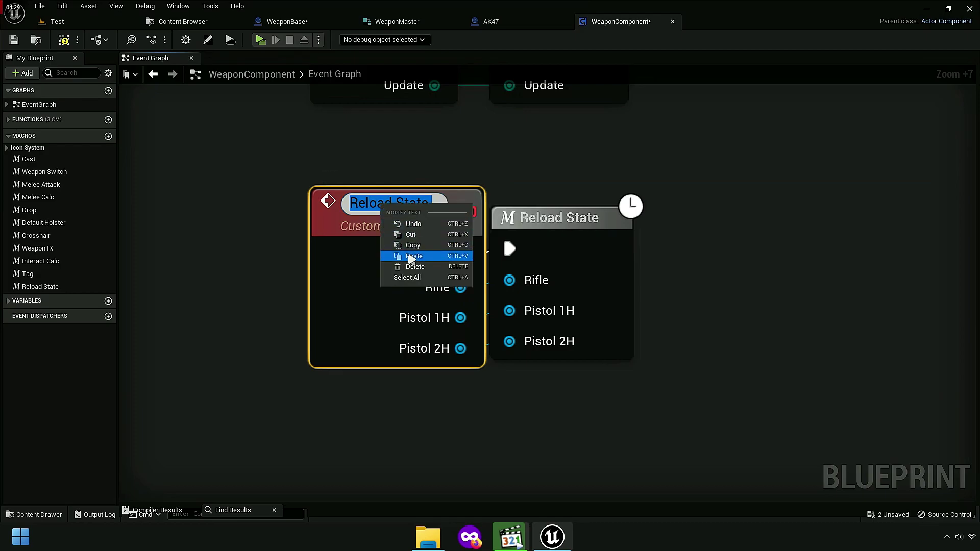
click(407, 256)
click(214, 276)
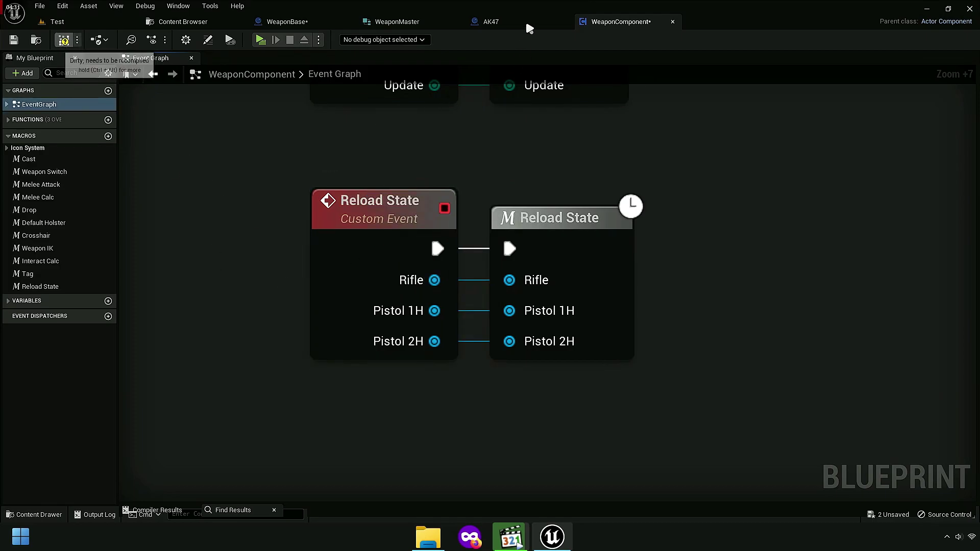
key(F7)
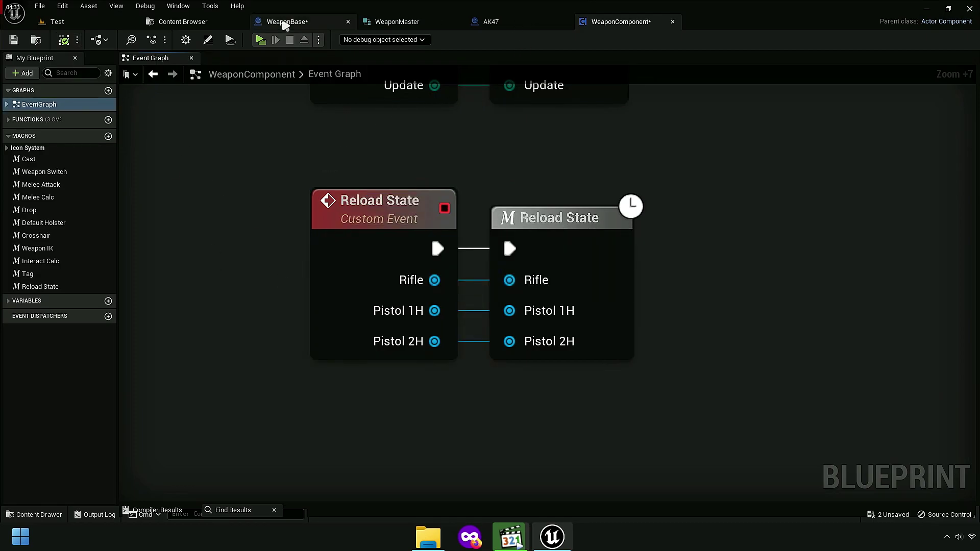
Step: Add a Weapon Component reference to the WeaponBase graph
click(285, 22)
scroll(475, 158, down, 7)
scroll(383, 241, up, 5)
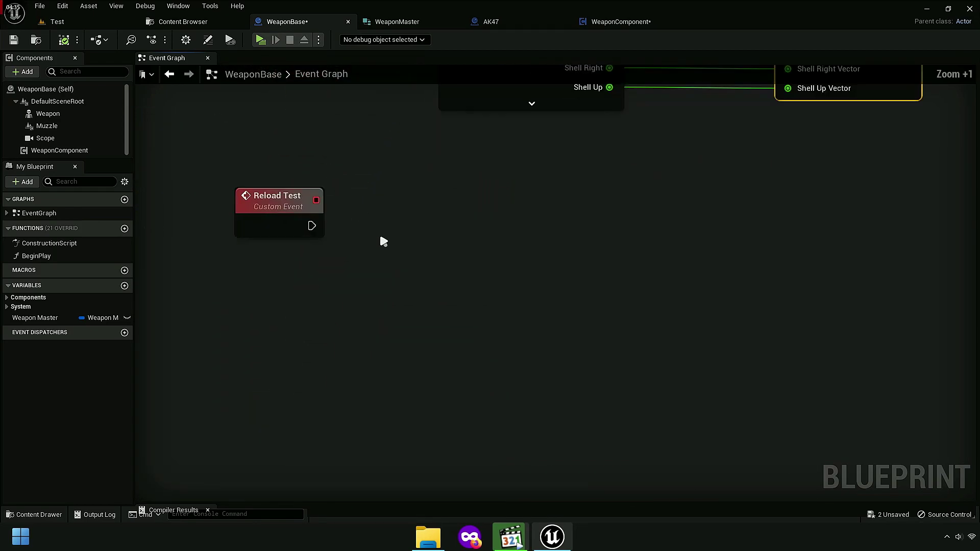
mouse_move(59, 150)
mouse_down()
mouse_move(408, 221)
mouse_move(520, 227)
mouse_up()
Step: Call Reload State on the Weapon Component, executed from the Reload Test event
scroll(435, 266, up, 1)
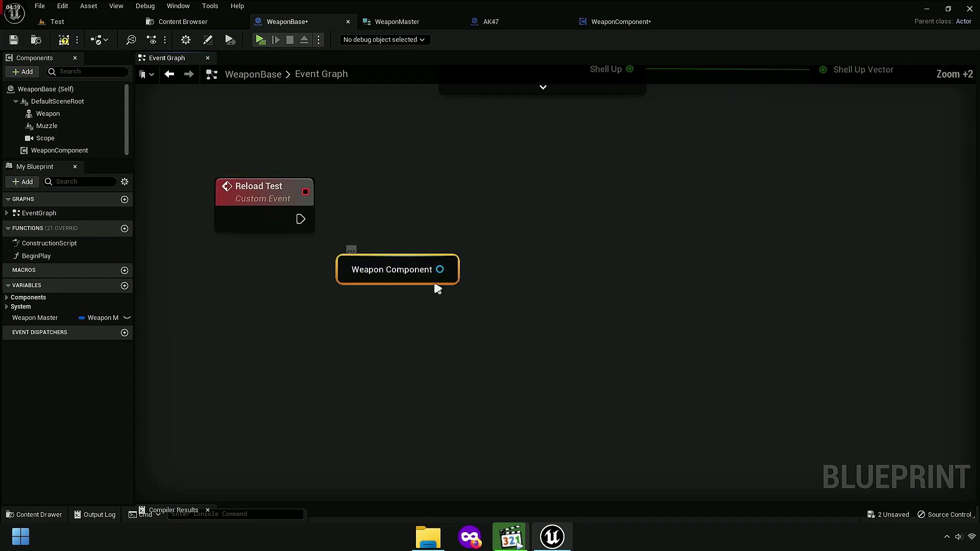
scroll(435, 275, up, 3)
drag(436, 265, 512, 251)
click(526, 293)
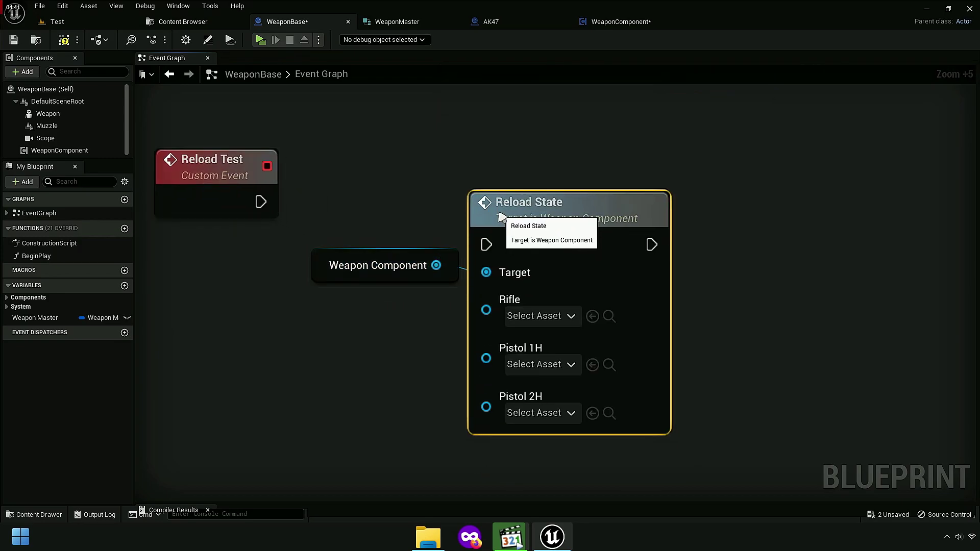
mouse_move(469, 247)
mouse_down()
mouse_move(482, 204)
mouse_move(260, 201)
mouse_up()
scroll(378, 300, down, 1)
scroll(379, 300, down, 4)
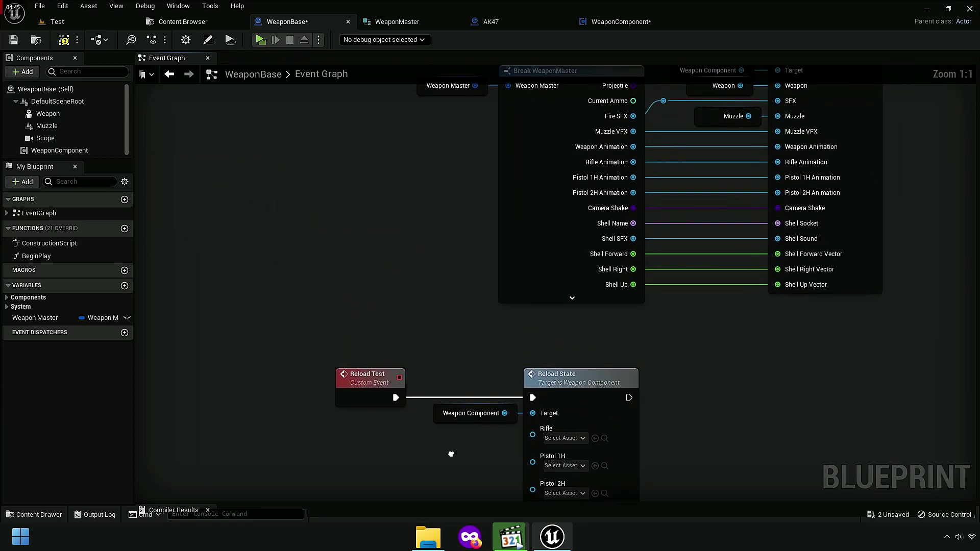
scroll(458, 421, down, 4)
right_drag(458, 421, 457, 328)
scroll(352, 286, up, 2)
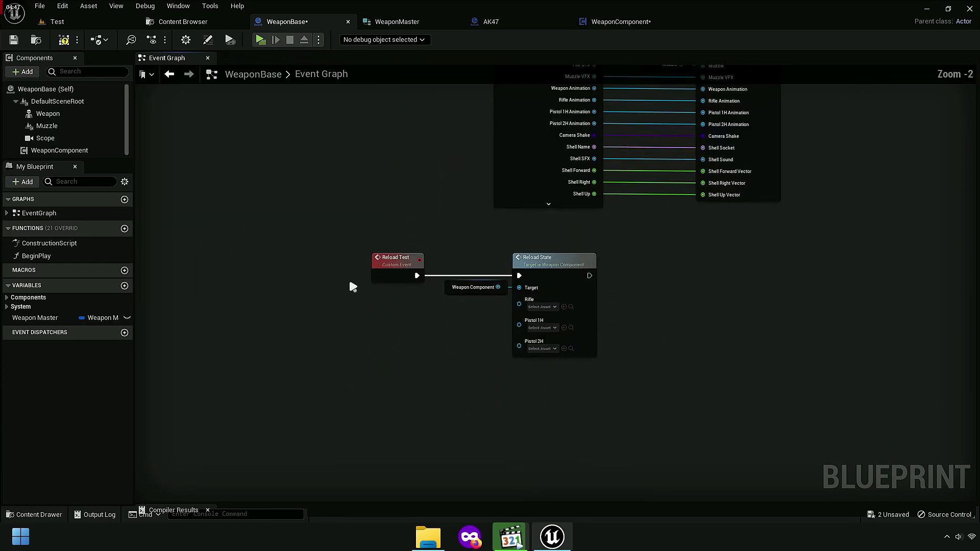
click(180, 23)
Step: Save all assets, then rename the Rifle and Pistol 1H members to Rifle and Pistol 1H Fire Animation
click(97, 38)
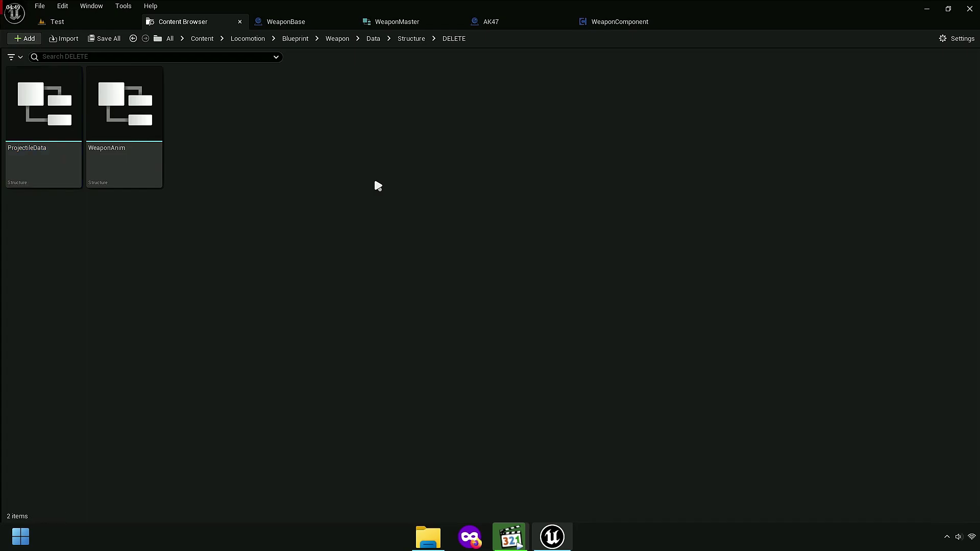
click(390, 21)
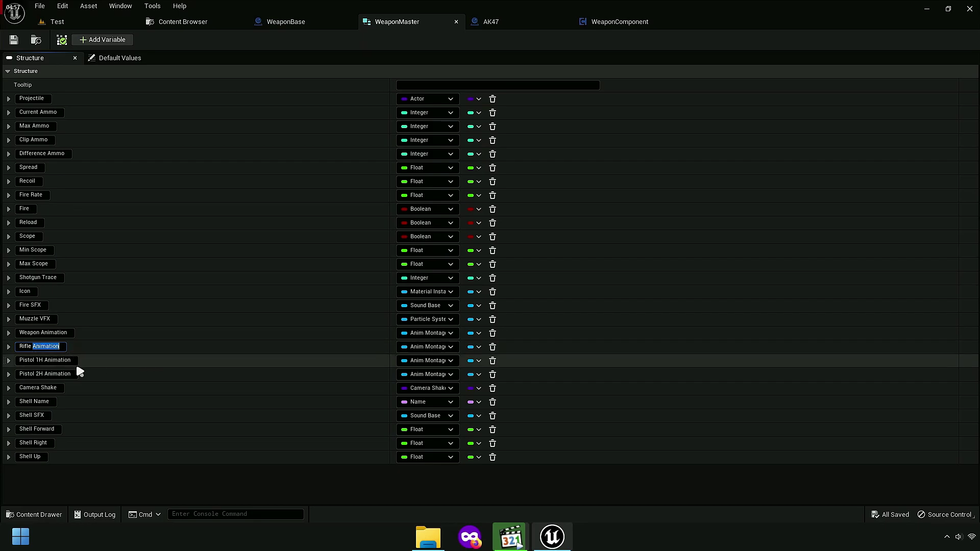
key(Left)
text(Fire)
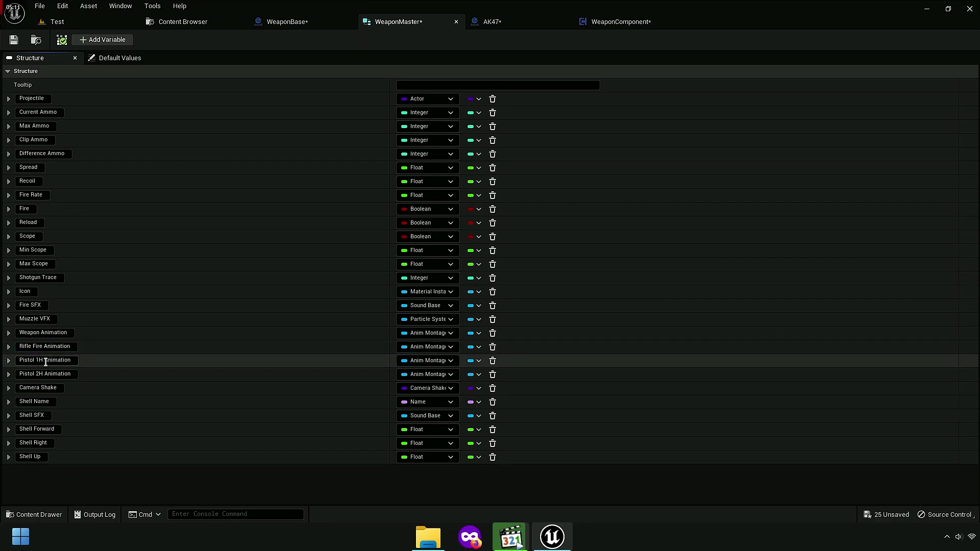
text(Fire)
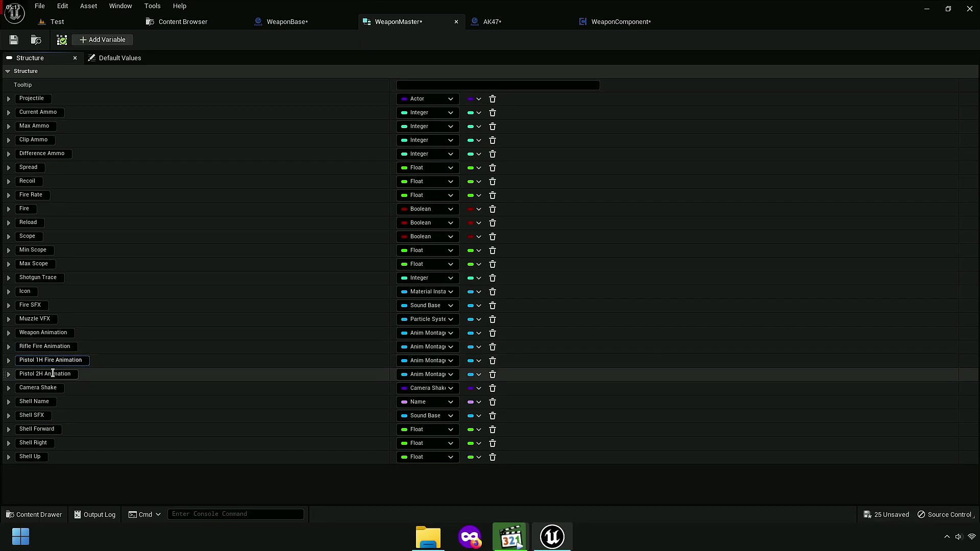
Step: Rename Pistol 2H Animation to Pistol 2H Fire Animation and add a new WeaponMaster variable
click(49, 374)
text(Fire)
key(Return)
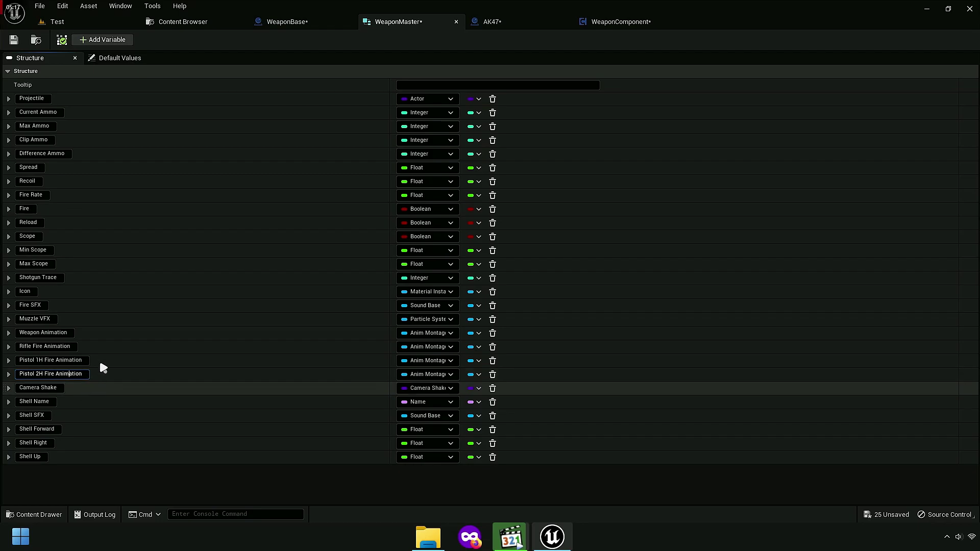
click(103, 44)
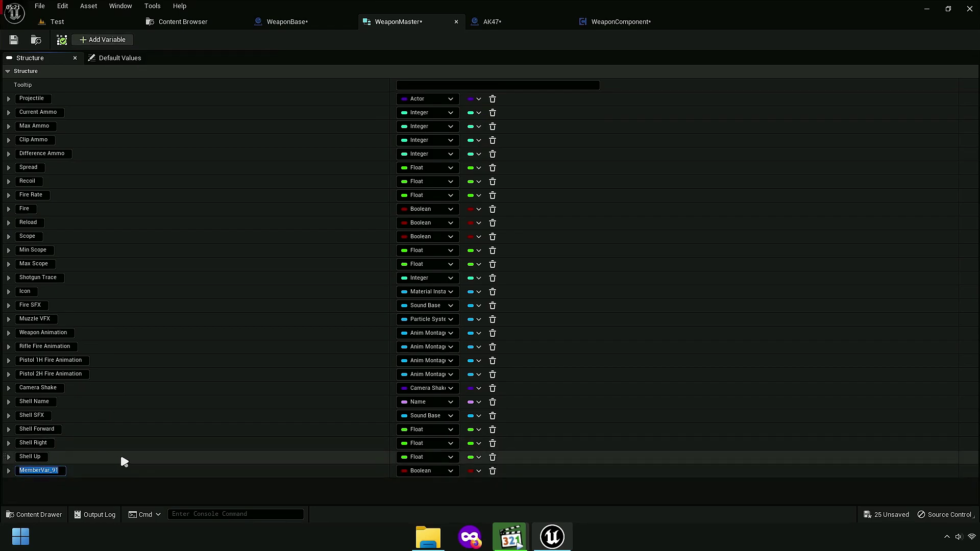
Step: Name the new member Rifle Reload Animation and make it an Anim Montage object reference
text(Fire)
key(ctrl+a)
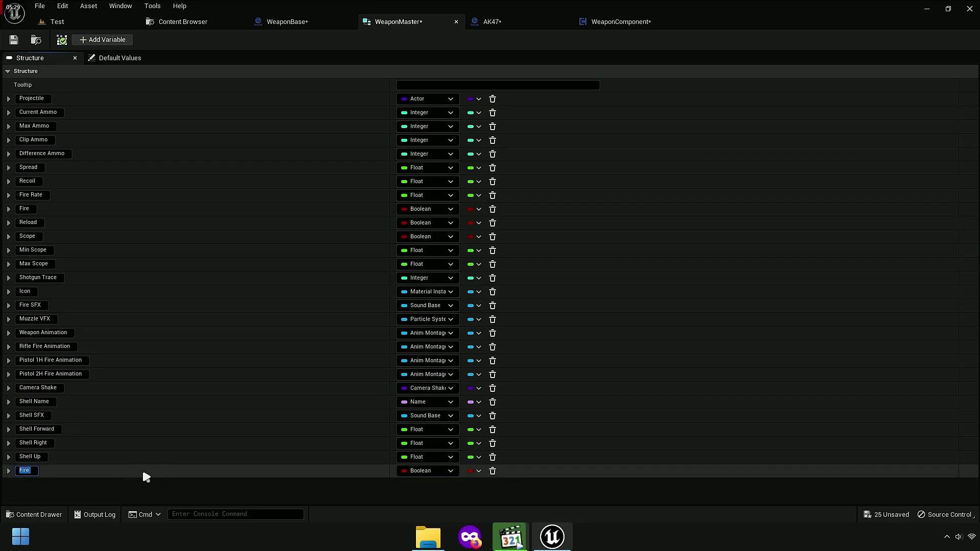
right_click(52, 348)
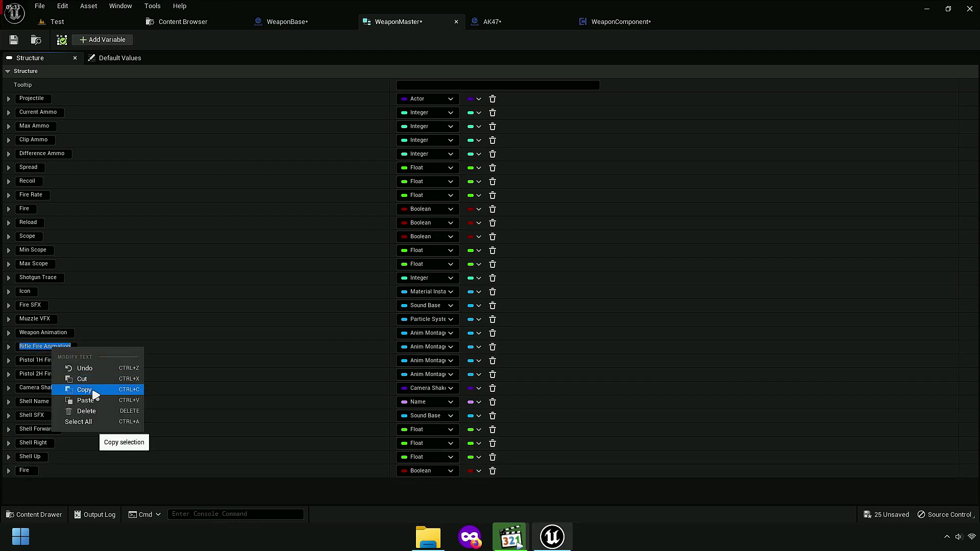
click(95, 390)
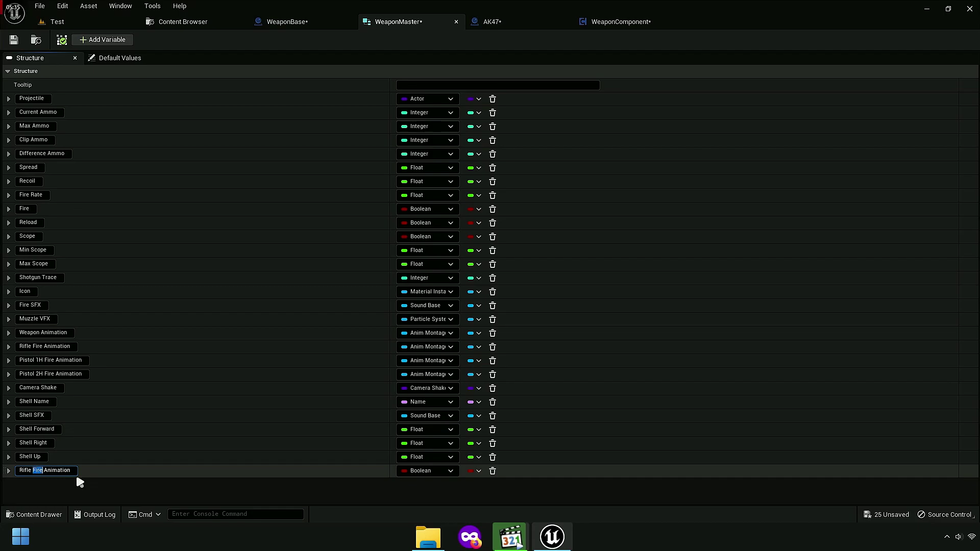
text(Reload)
click(428, 471)
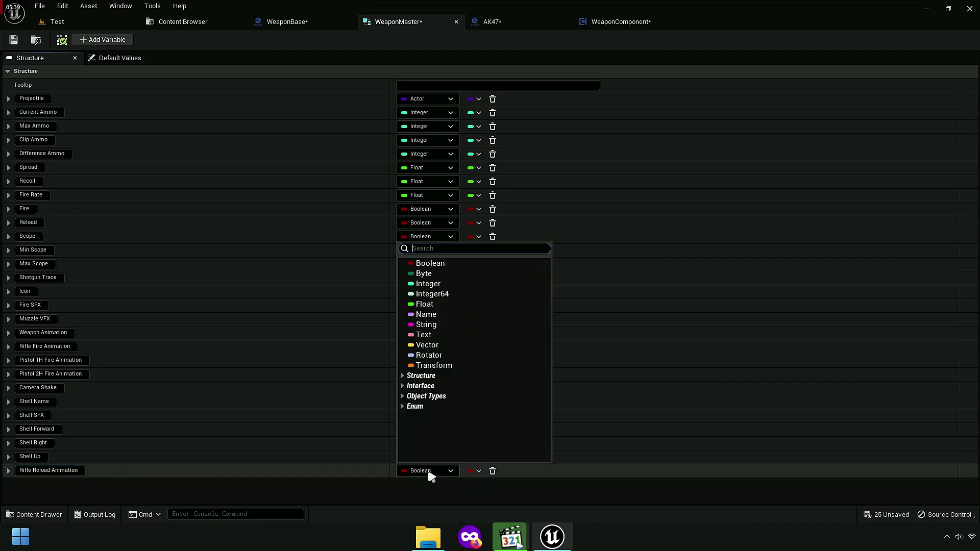
text(anim m)
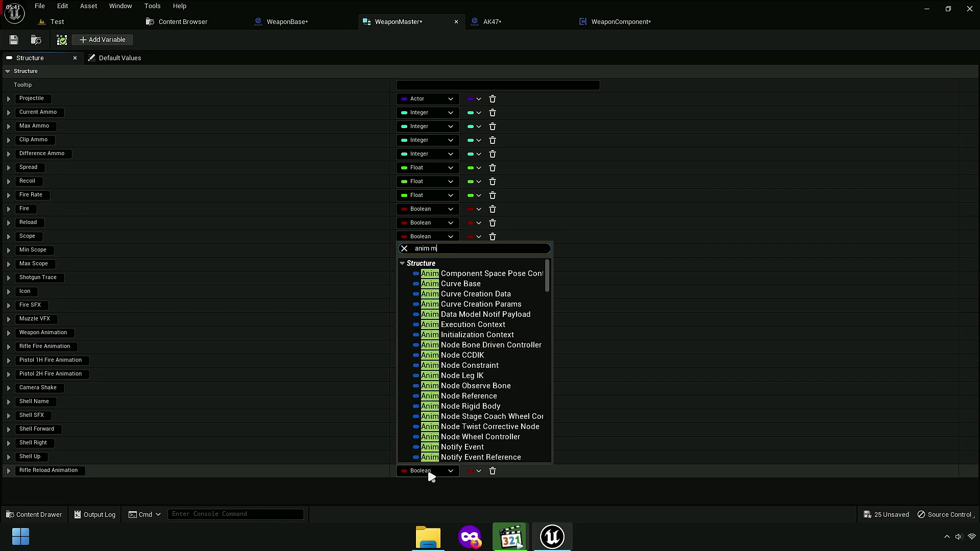
text(ontage)
mouse_move(511, 273)
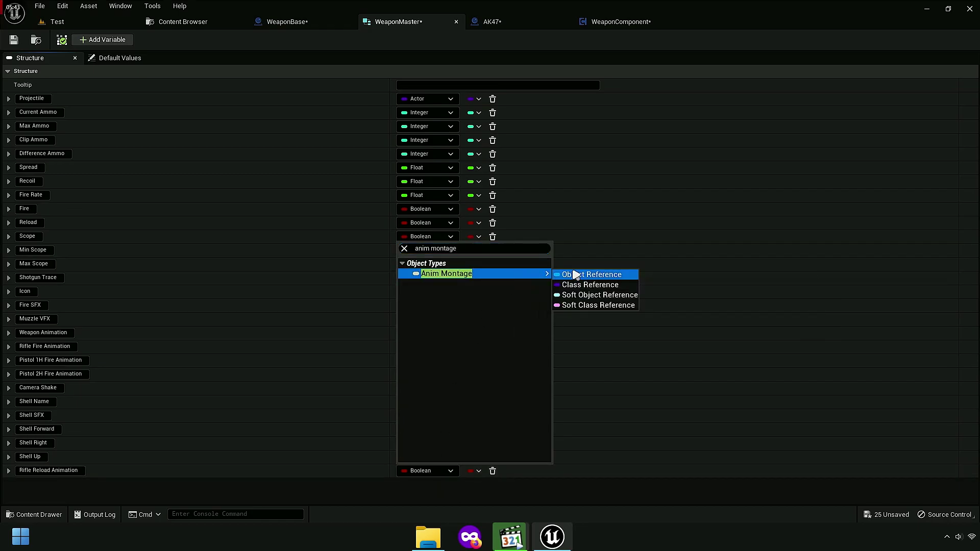
click(575, 274)
click(427, 473)
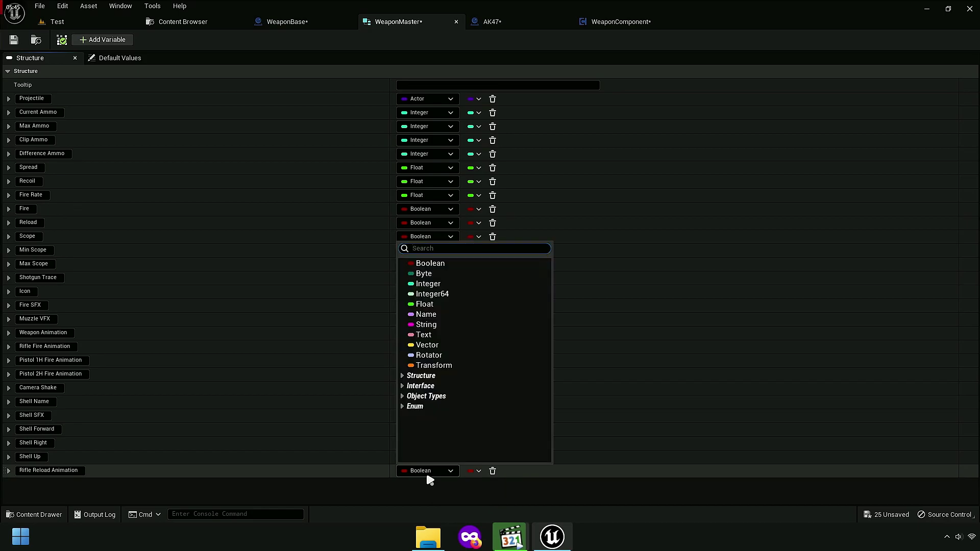
text(anim mo)
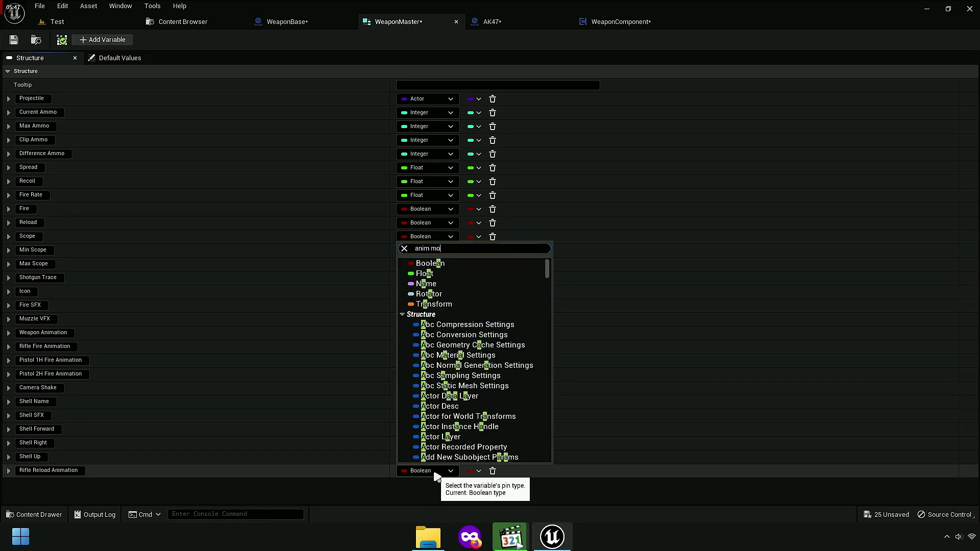
text(nt)
text(nta)
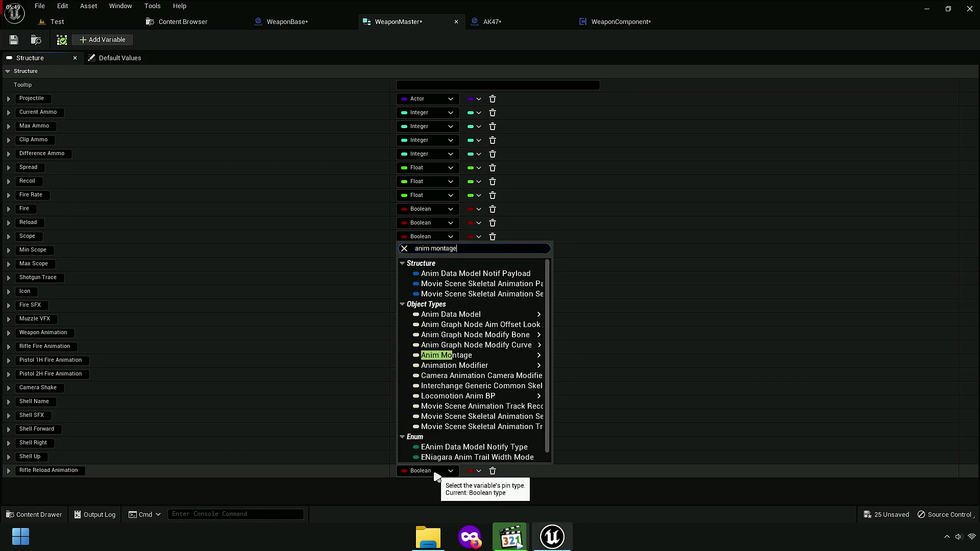
mouse_move(518, 277)
click(589, 280)
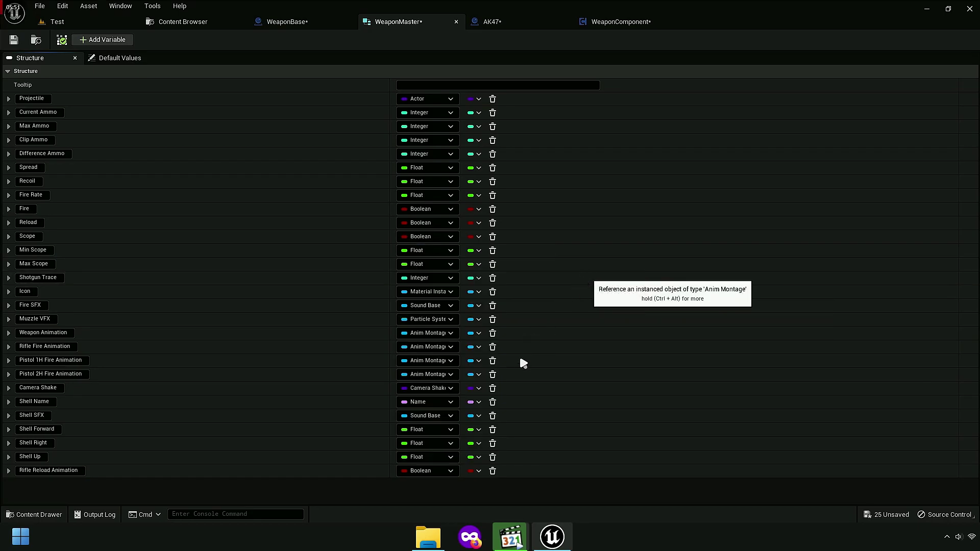
Step: Add another member named Pistol 1H Reload Animation
click(109, 44)
click(58, 470)
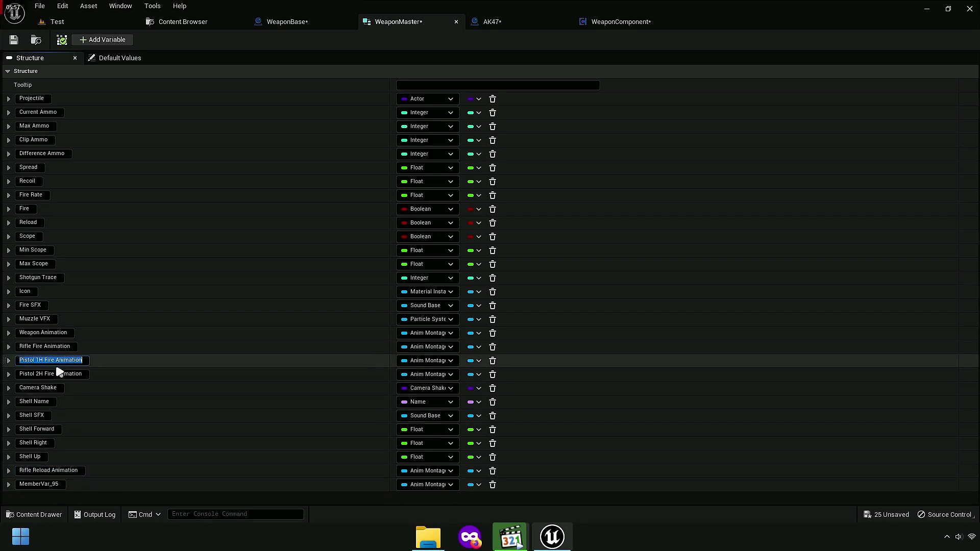
key(ctrl+c)
click(39, 485)
key(ctrl+v)
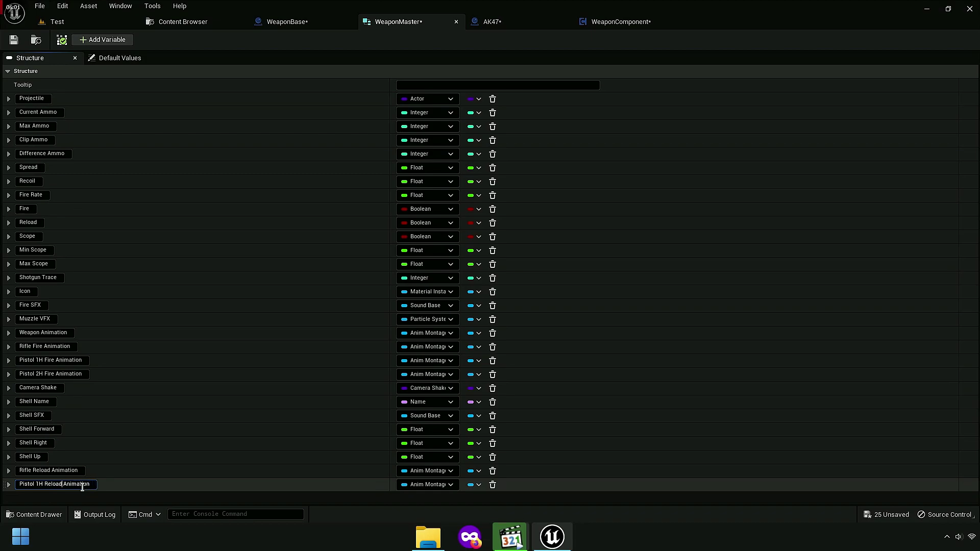
key(Return)
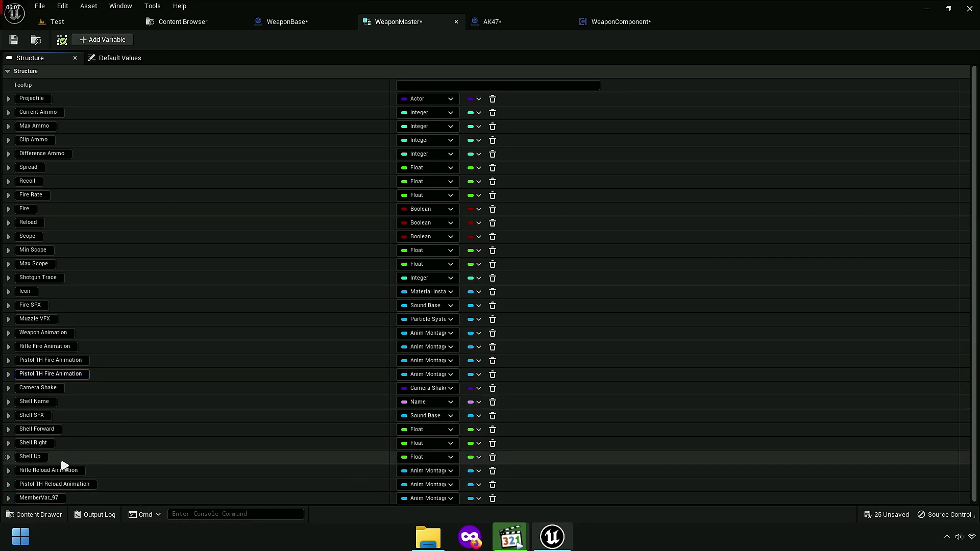
Step: Rename the newest member to Pistol 2H Reload Animation and save all modified assets
click(44, 498)
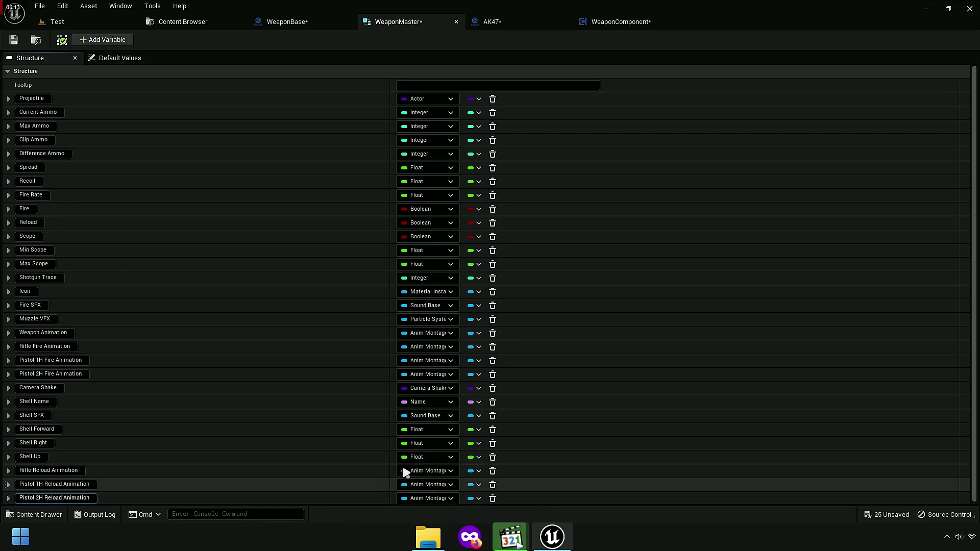
click(174, 24)
click(108, 39)
Step: Confirm the save, then add a Weapon Master getter with an expanded Break WeaponMaster node in WeaponBase
key(Return)
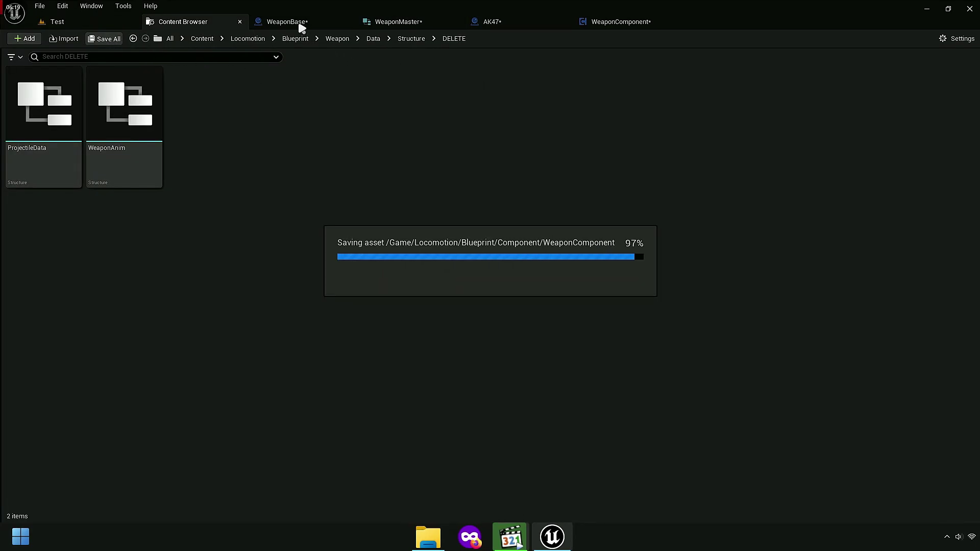
click(280, 23)
scroll(375, 278, up, 2)
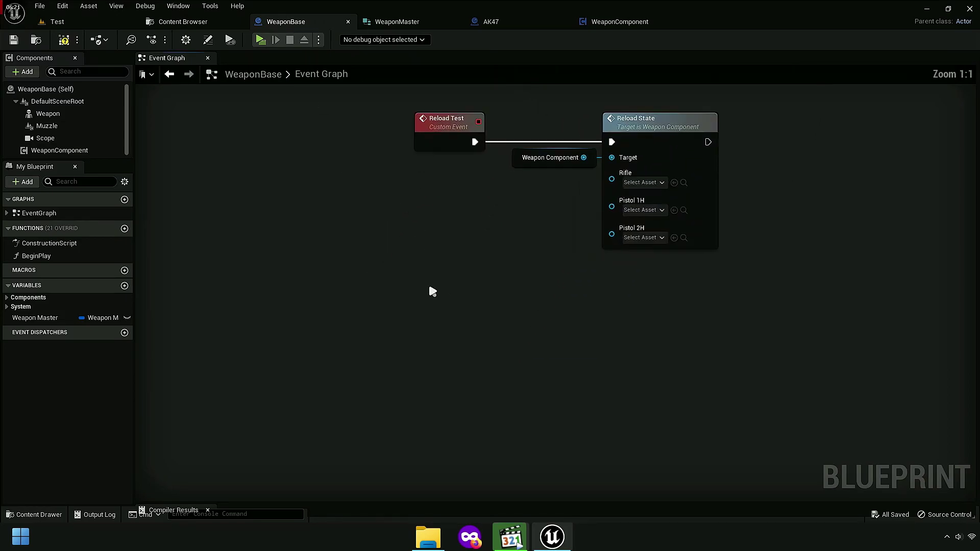
drag(301, 245, 385, 246)
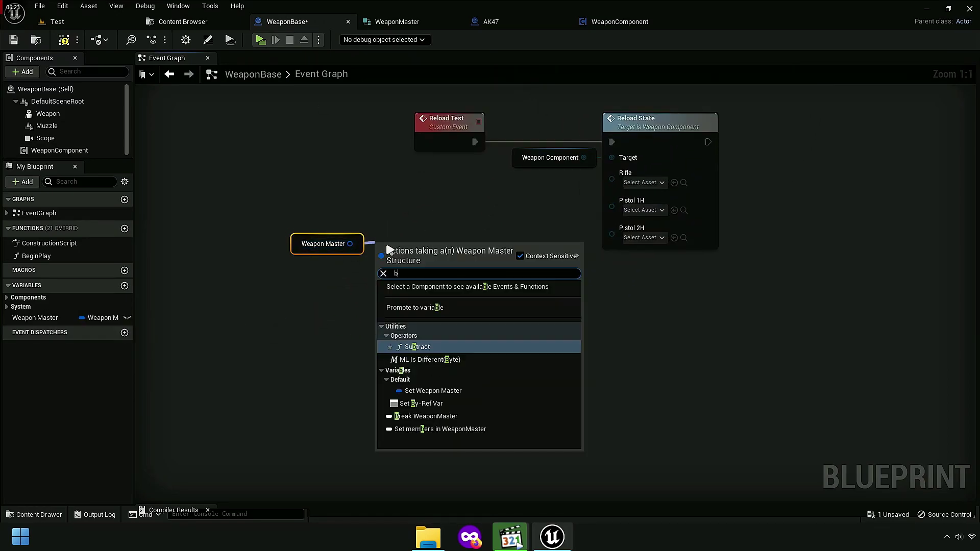
text(break)
click(424, 284)
drag(436, 278, 436, 253)
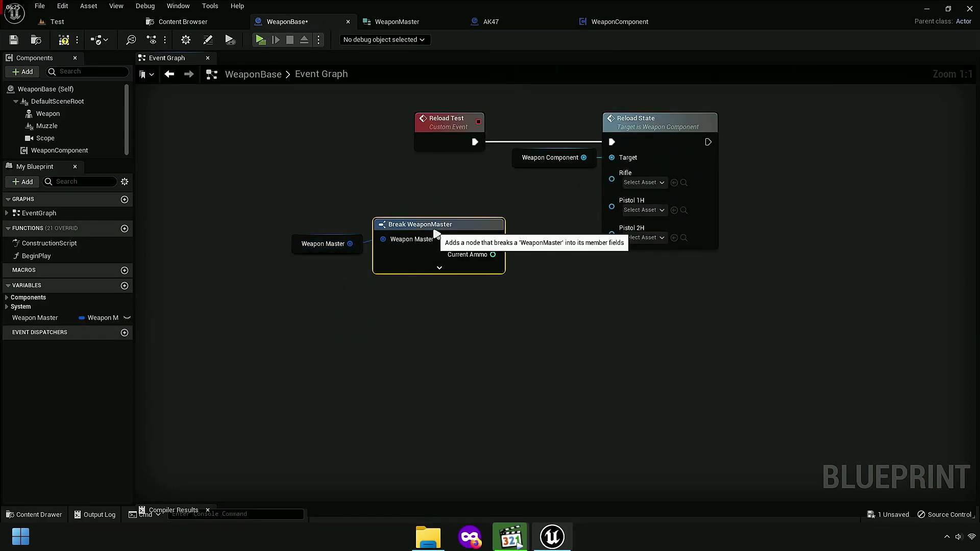
click(439, 267)
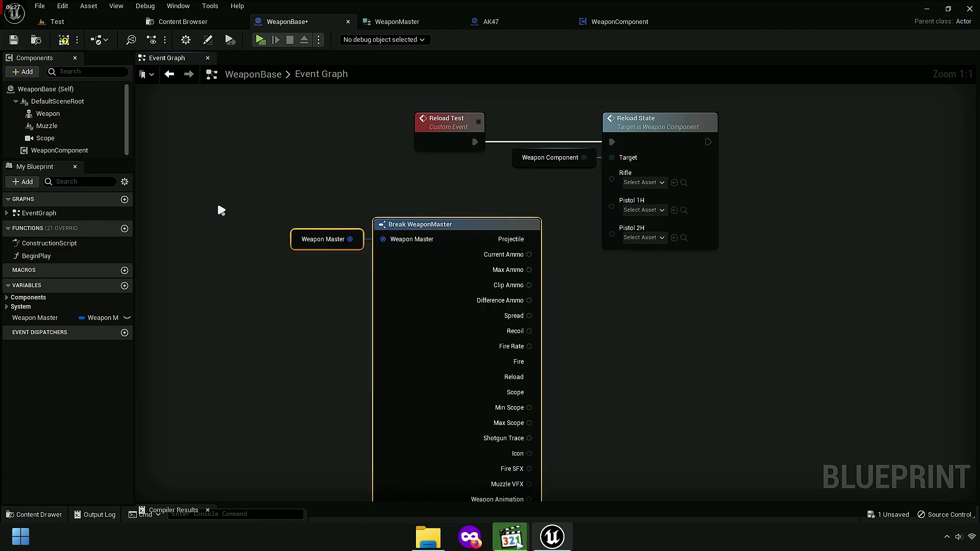
Step: Connect Break WeaponMaster's Rifle, Pistol 1H and Pistol 2H Reload Animation pins to Reload State's inputs
scroll(218, 209, down, 3)
right_drag(236, 157, 361, 354)
scroll(361, 355, up, 2)
right_drag(226, 184, 413, 290)
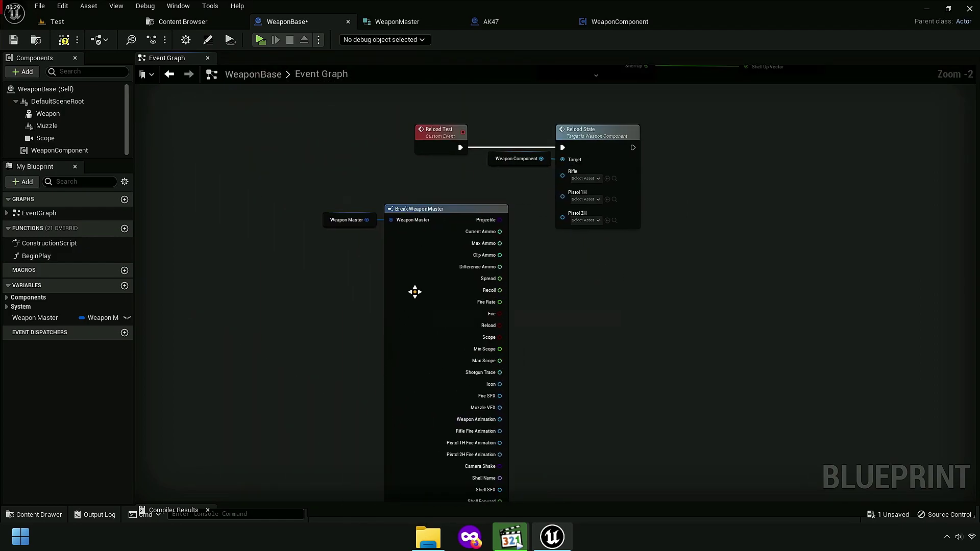
drag(440, 201, 286, 65)
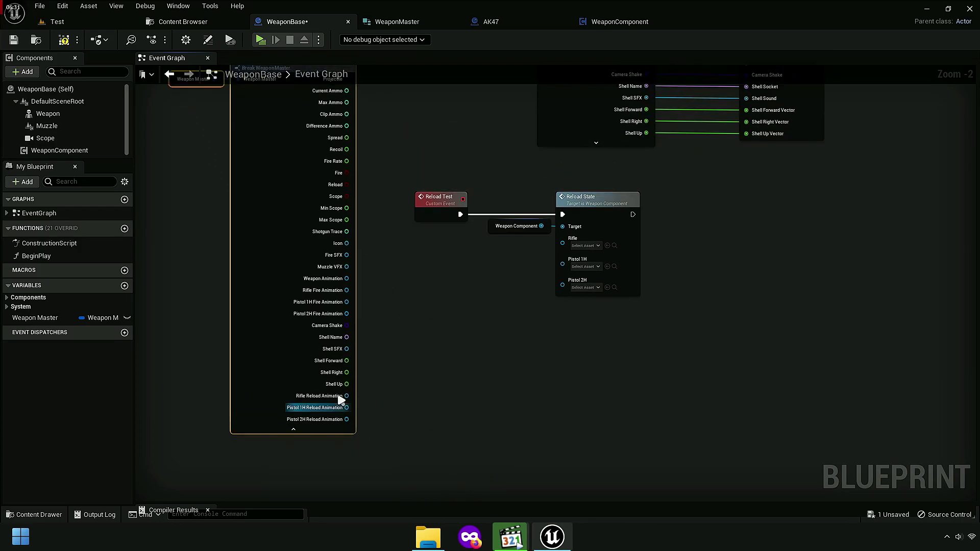
scroll(357, 403, up, 3)
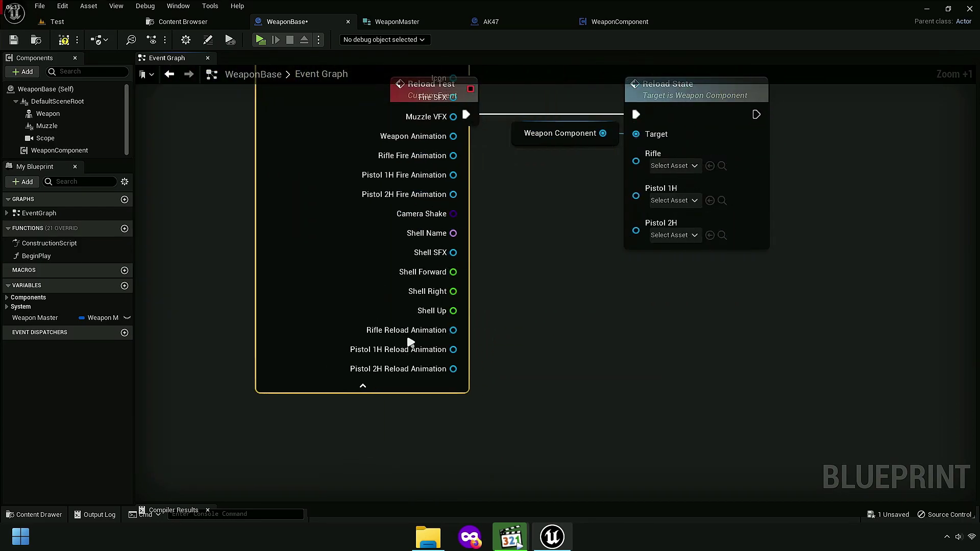
mouse_move(289, 432)
mouse_down()
mouse_move(349, 431)
mouse_move(635, 161)
mouse_move(570, 241)
mouse_move(341, 431)
mouse_up()
drag(341, 450, 646, 205)
scroll(623, 306, down, 6)
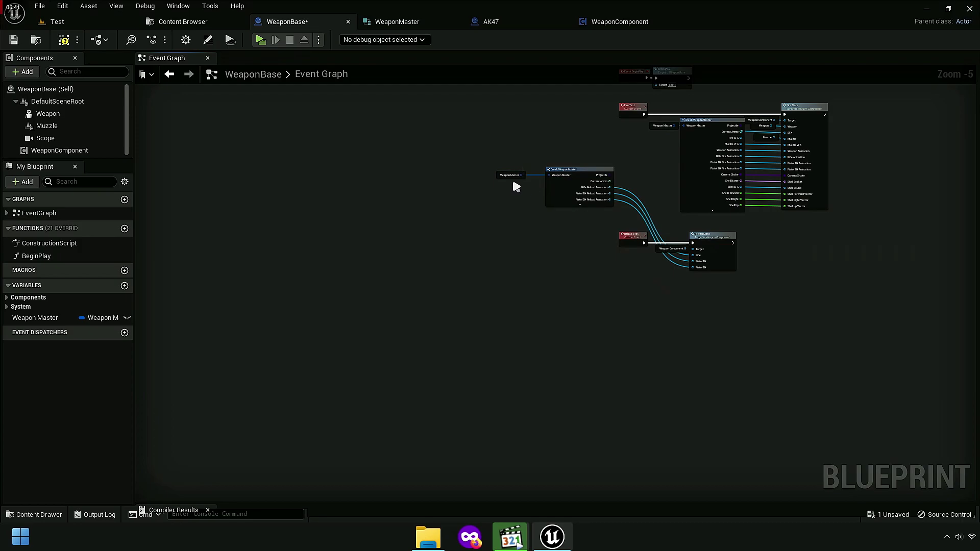
Step: Line up the Weapon Master getter and Break node between Reload Test and Reload State
scroll(514, 183, up, 5)
drag(467, 136, 508, 134)
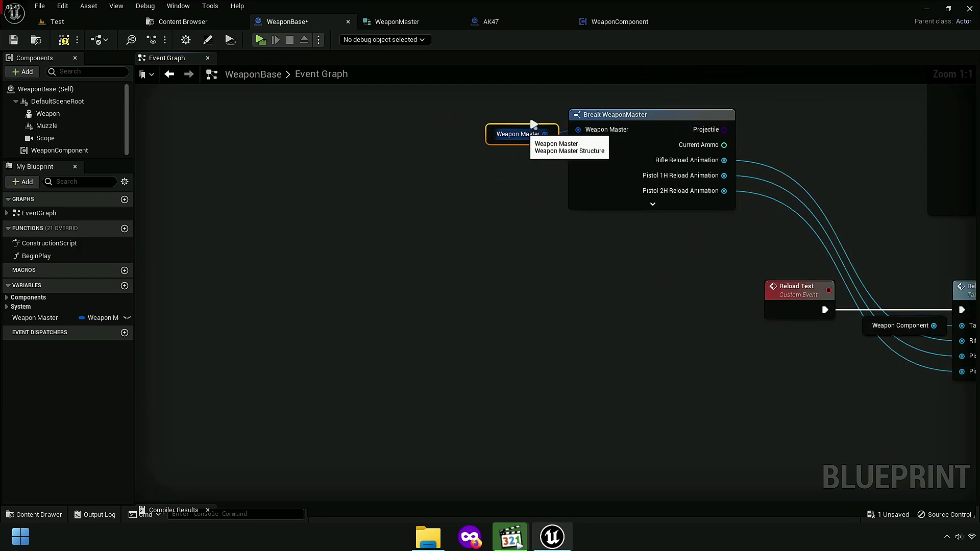
ctrl+click(627, 132)
drag(627, 132, 797, 373)
mouse_move(825, 337)
right_down()
mouse_move(529, 281)
mouse_move(449, 284)
right_up()
click(452, 312)
ctrl+click(540, 275)
drag(541, 275, 819, 275)
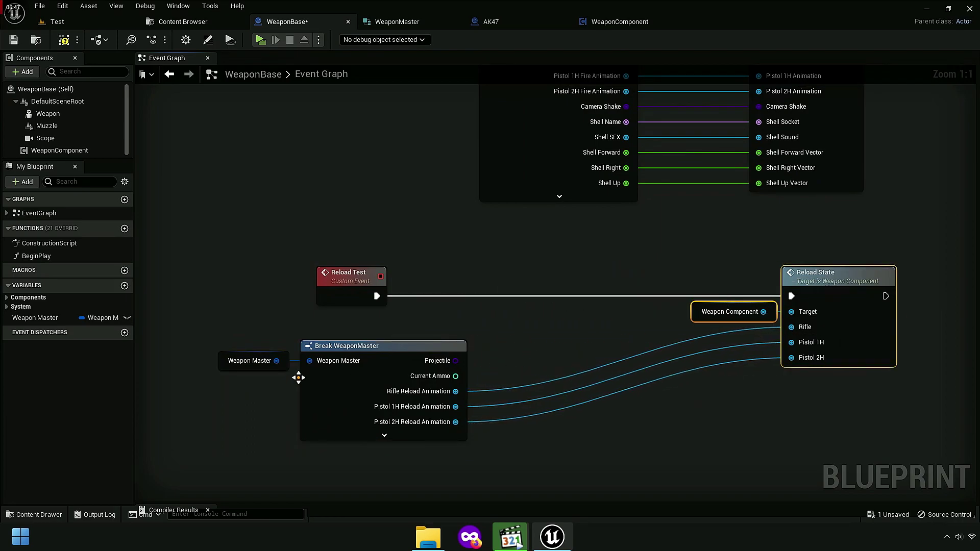
drag(375, 381, 563, 339)
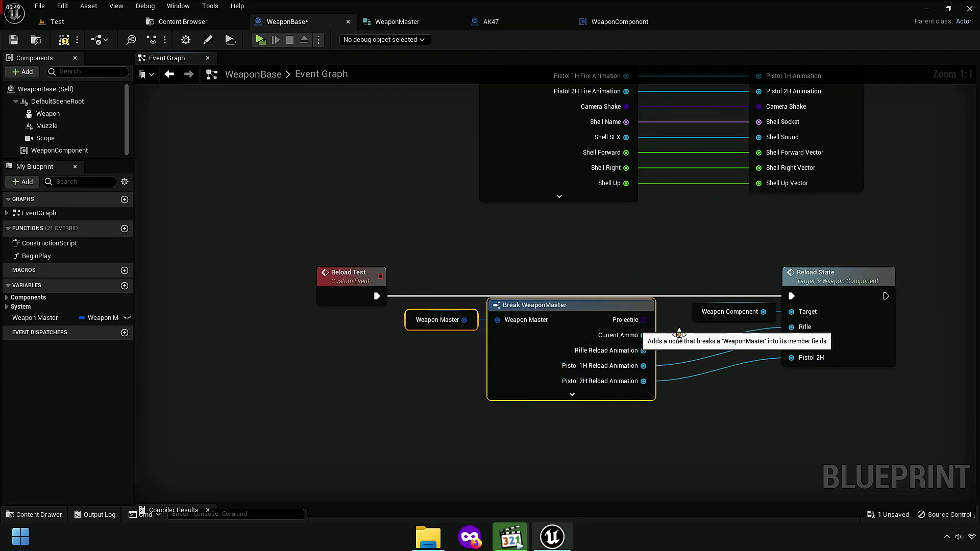
drag(824, 334, 819, 301)
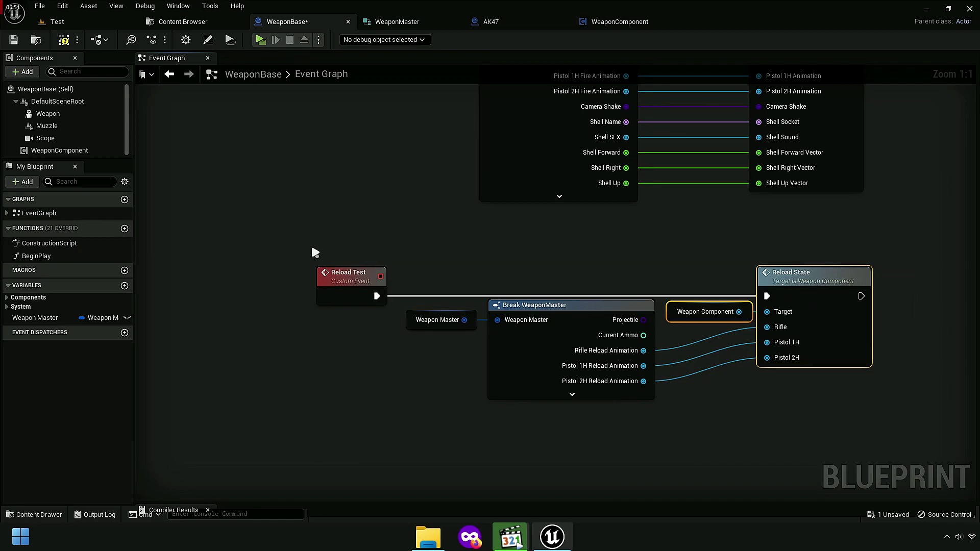
drag(638, 400, 638, 376)
right_drag(488, 358, 372, 320)
scroll(372, 319, up, 3)
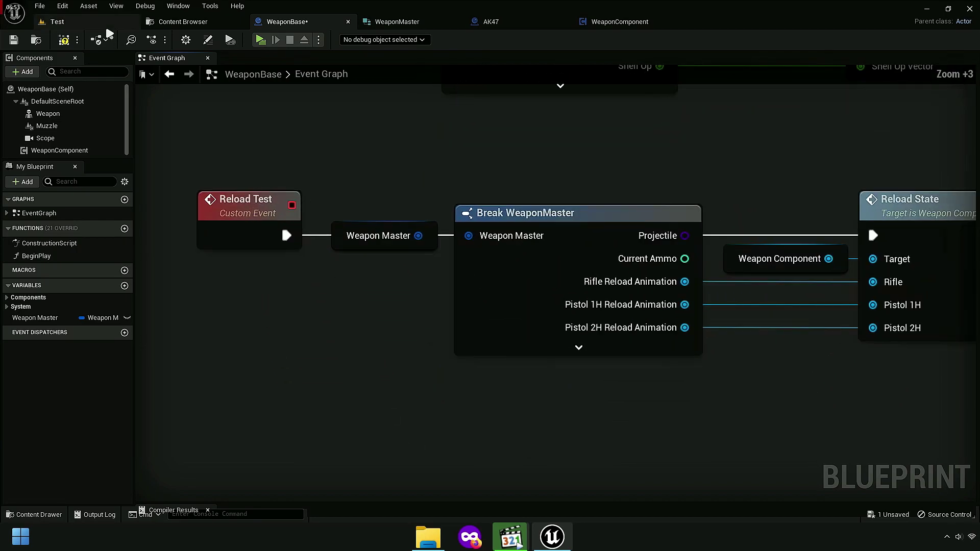
Step: Compile and save the WeaponBase blueprint
click(15, 45)
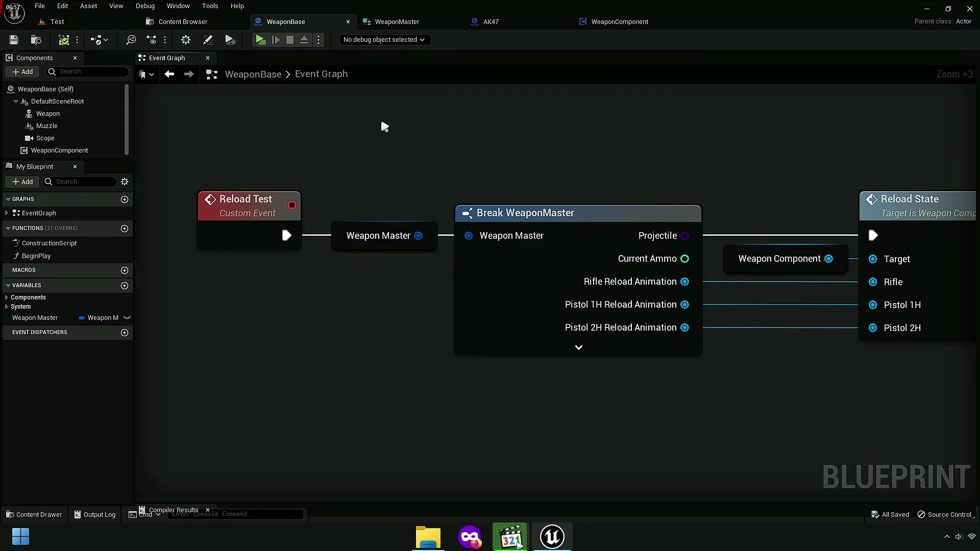
right_drag(386, 143, 398, 184)
click(509, 26)
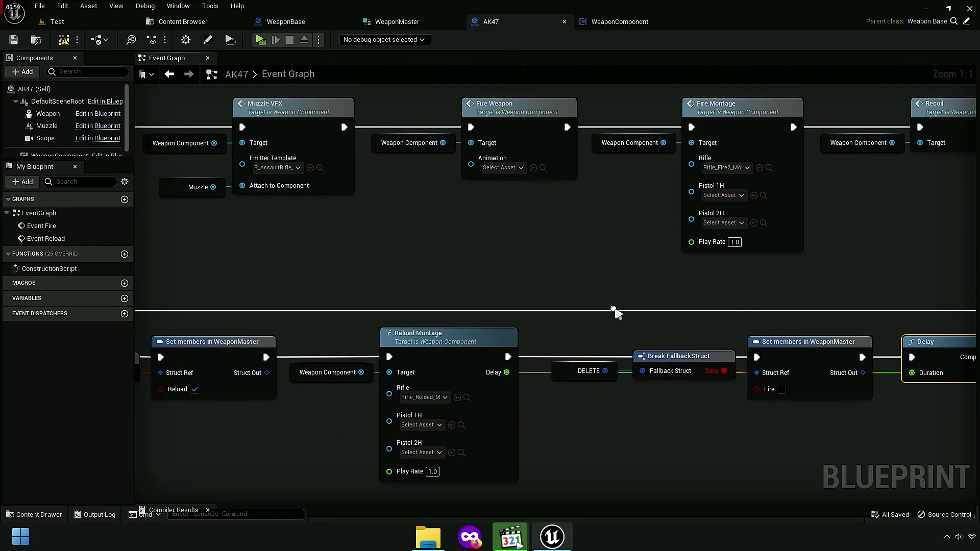
Step: Wrap all AK47 Event Graph nodes in a comment titled DELETE
scroll(612, 312, down, 5)
right_drag(377, 320, 405, 278)
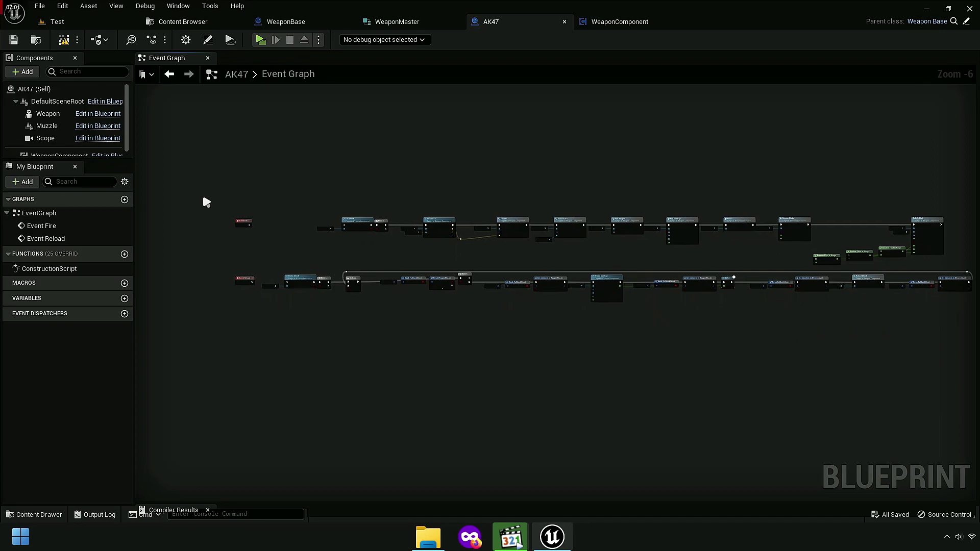
drag(204, 202, 959, 322)
key(c)
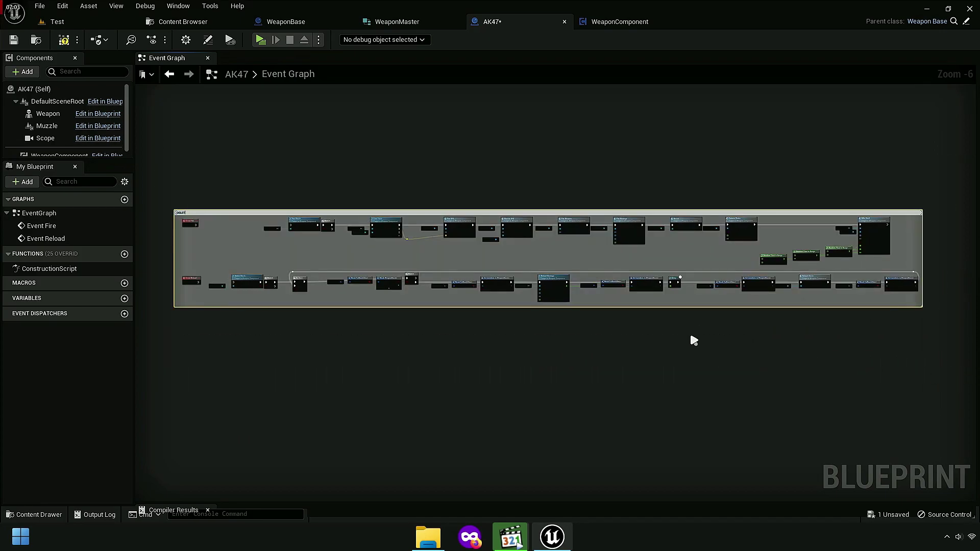
scroll(186, 240, up, 6)
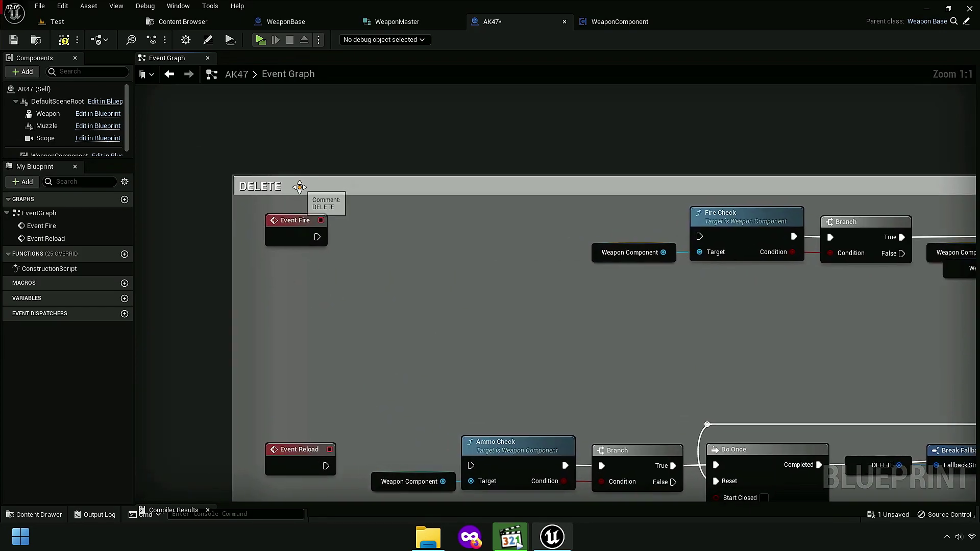
Step: In the AK47 Construction Script, refresh the Set members in WeaponMaster node to clear broken pins
click(208, 58)
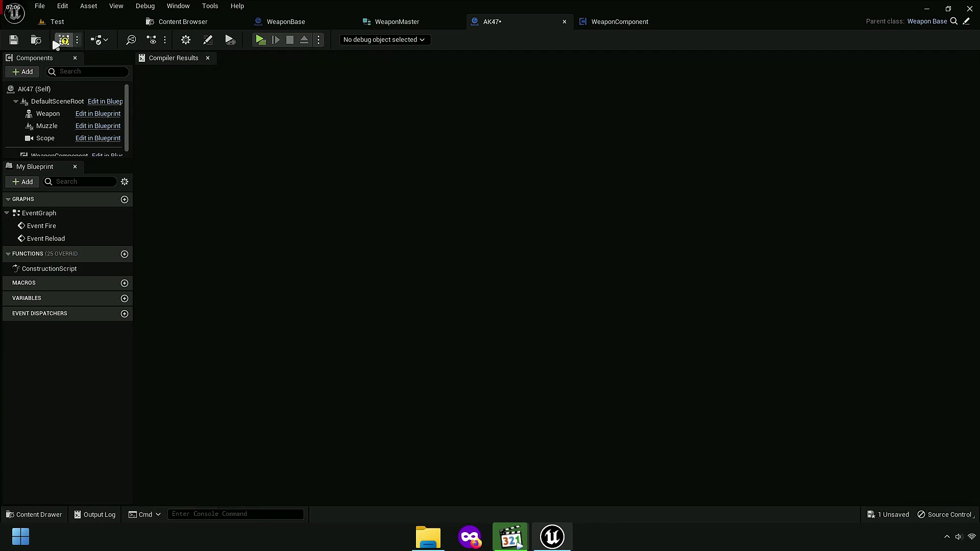
double_click(49, 269)
right_drag(311, 345, 323, 225)
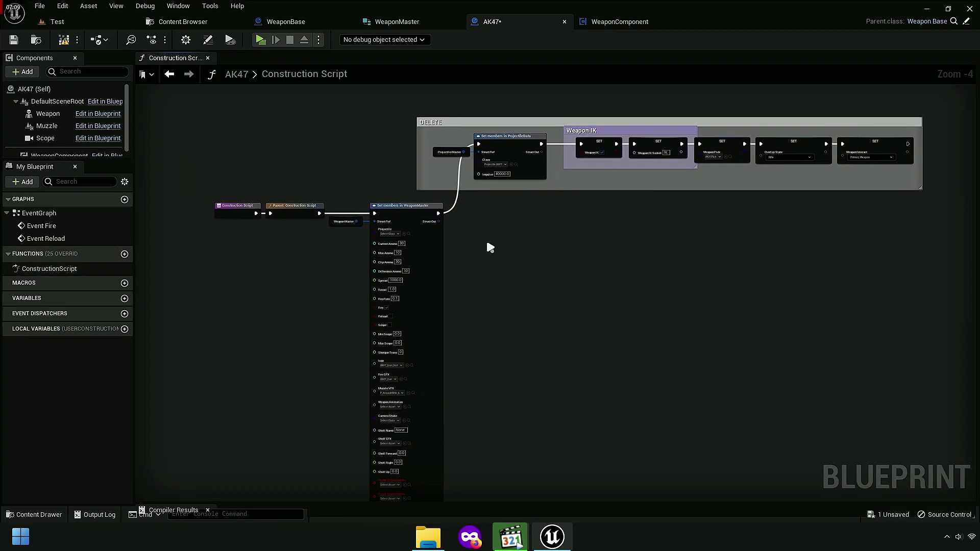
scroll(484, 246, up, 3)
right_drag(458, 240, 496, 89)
right_drag(431, 169, 476, 218)
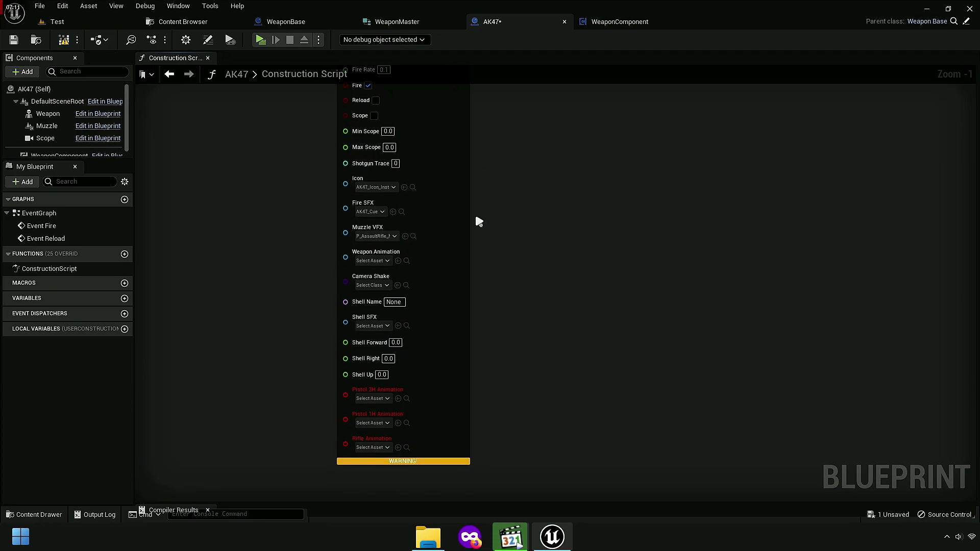
scroll(465, 287, down, 3)
scroll(443, 303, up, 3)
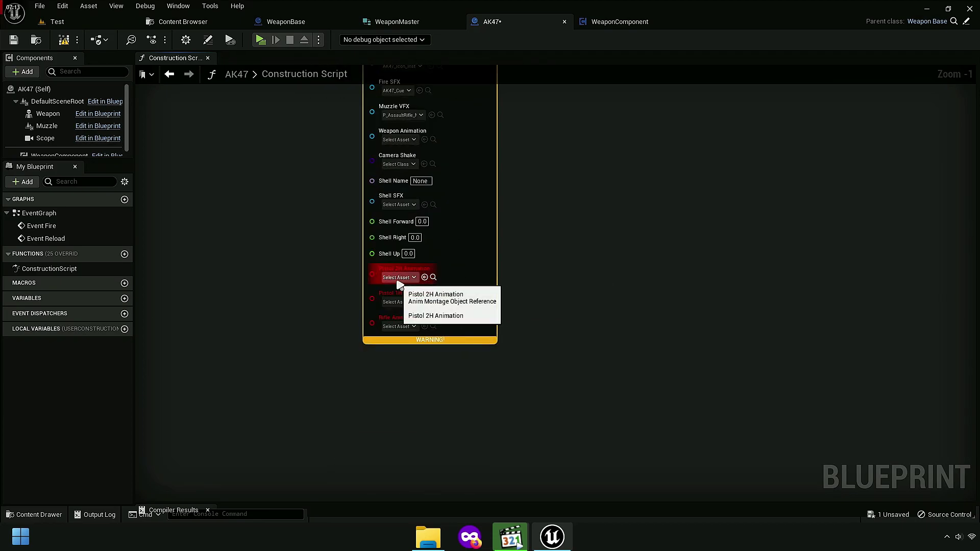
right_click(458, 221)
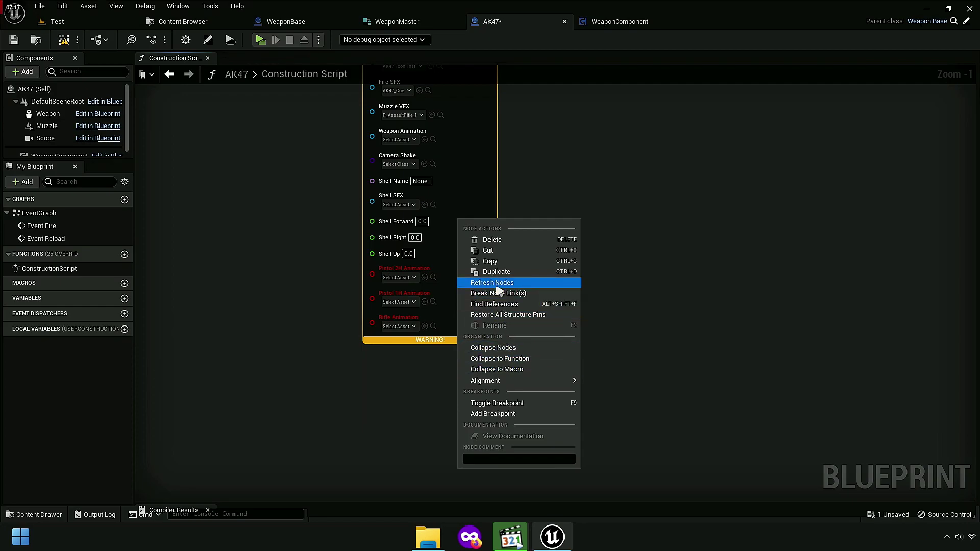
click(514, 284)
scroll(499, 350, down, 6)
Step: Expose the Rifle, Pistol 1H and Pistol 2H Fire and Reload Animation pins on the set node
scroll(483, 306, up, 5)
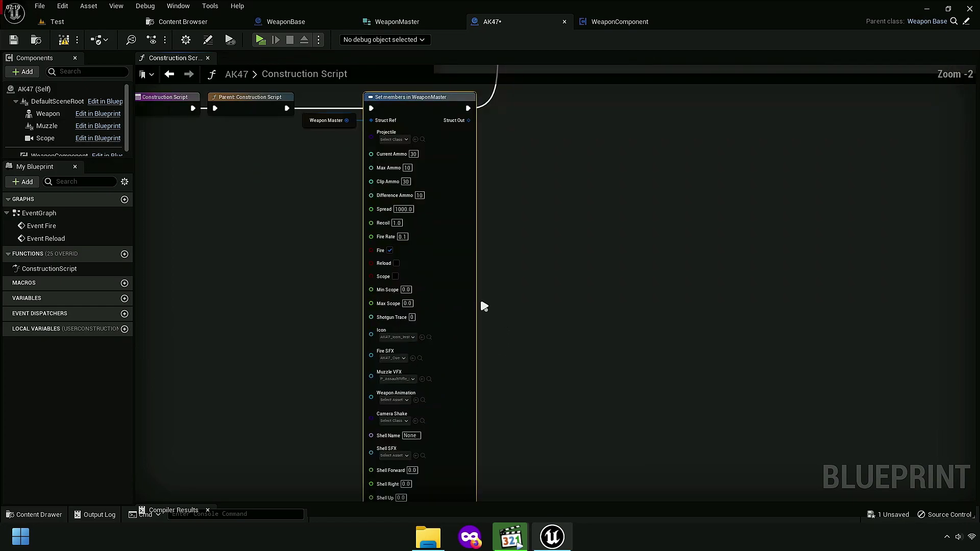
click(976, 262)
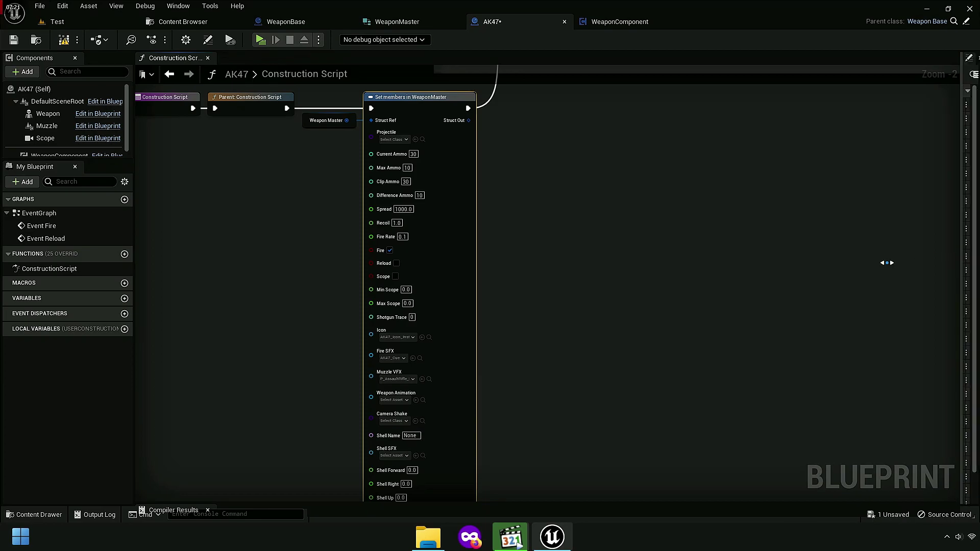
scroll(747, 378, down, 3)
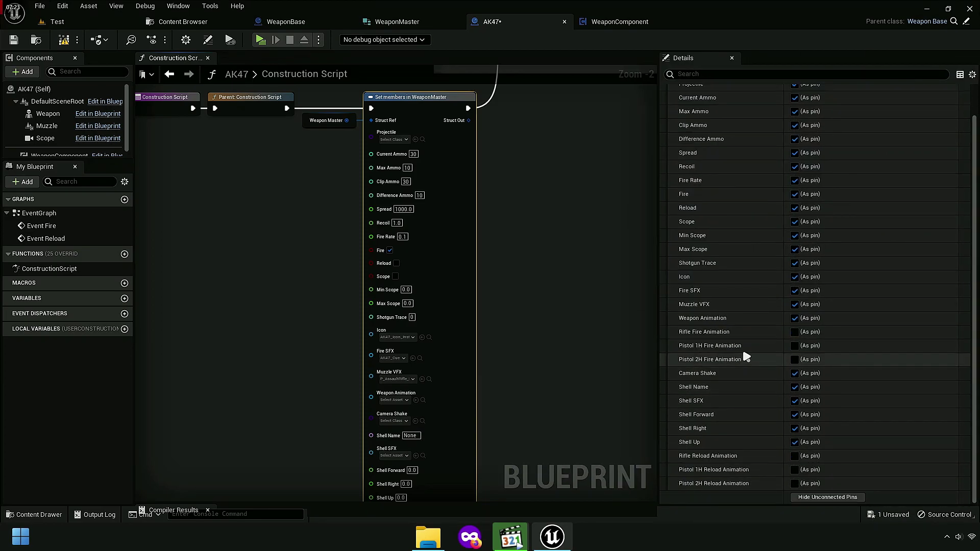
click(794, 331)
click(793, 346)
click(794, 360)
click(794, 455)
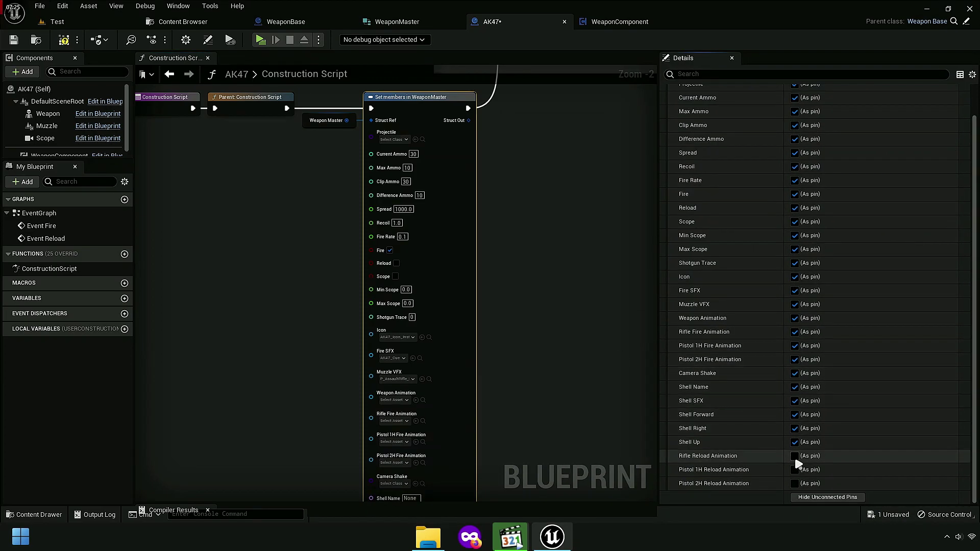
click(794, 469)
click(794, 483)
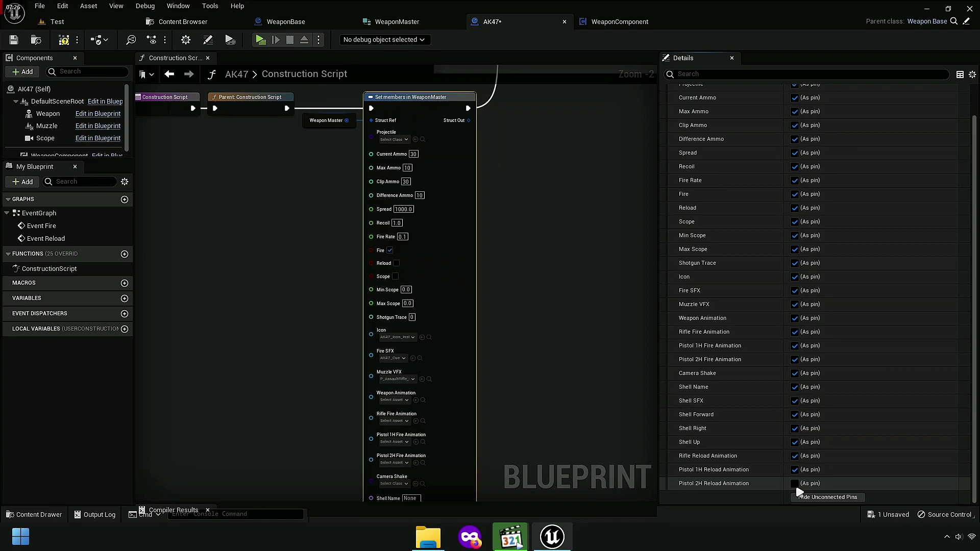
click(653, 372)
Step: Check the new reload animation pins on the set node, then return to the AK47 Event Graph
right_drag(695, 416, 582, 216)
scroll(377, 389, up, 4)
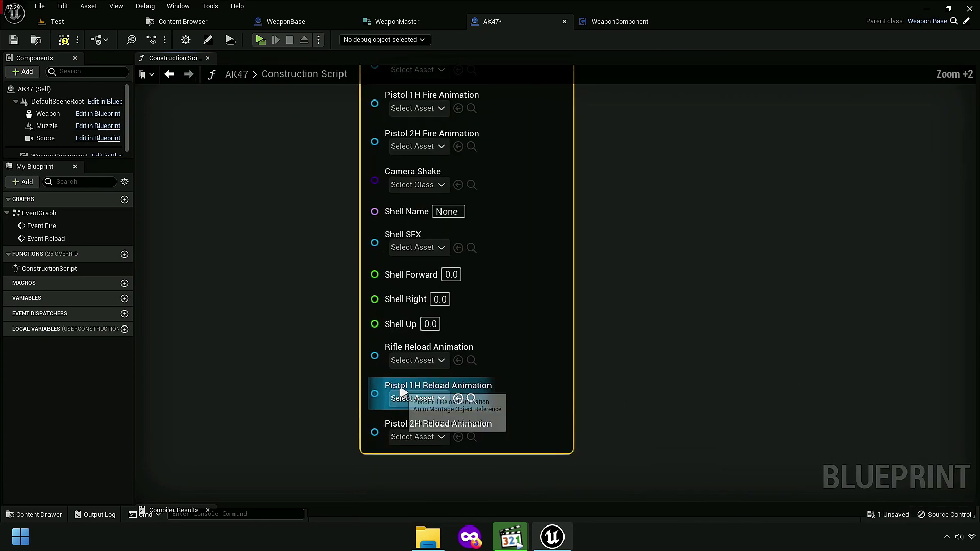
right_drag(335, 305, 285, 290)
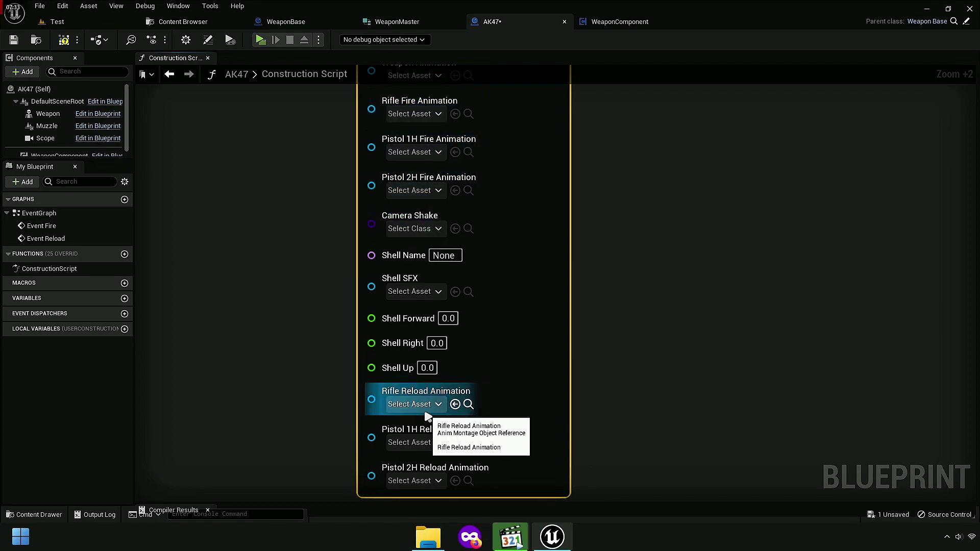
scroll(326, 388, up, 5)
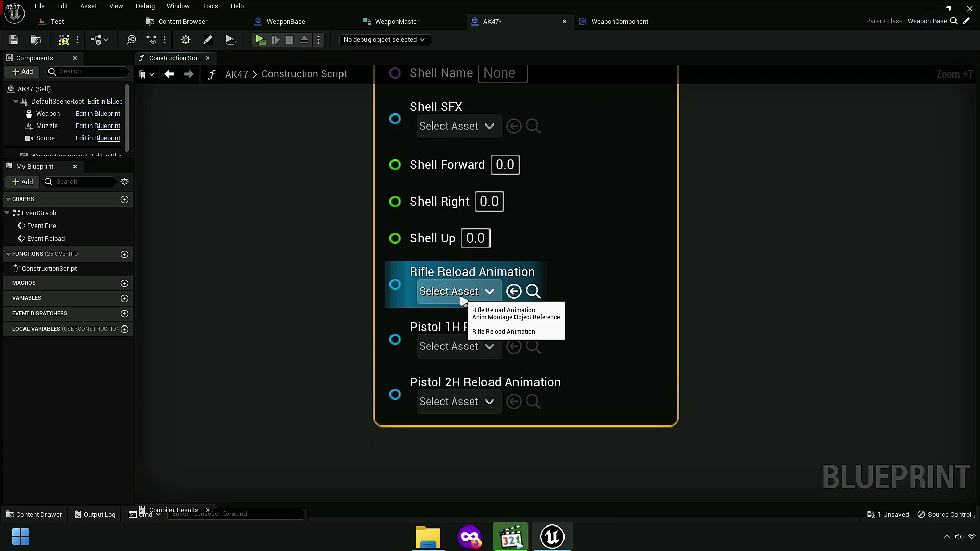
right_drag(308, 149, 306, 197)
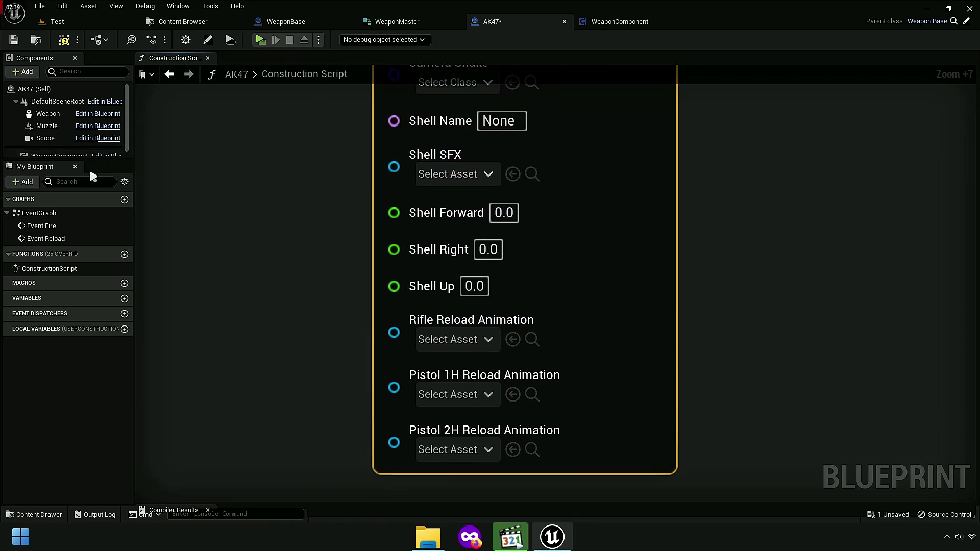
double_click(46, 213)
scroll(561, 304, up, 8)
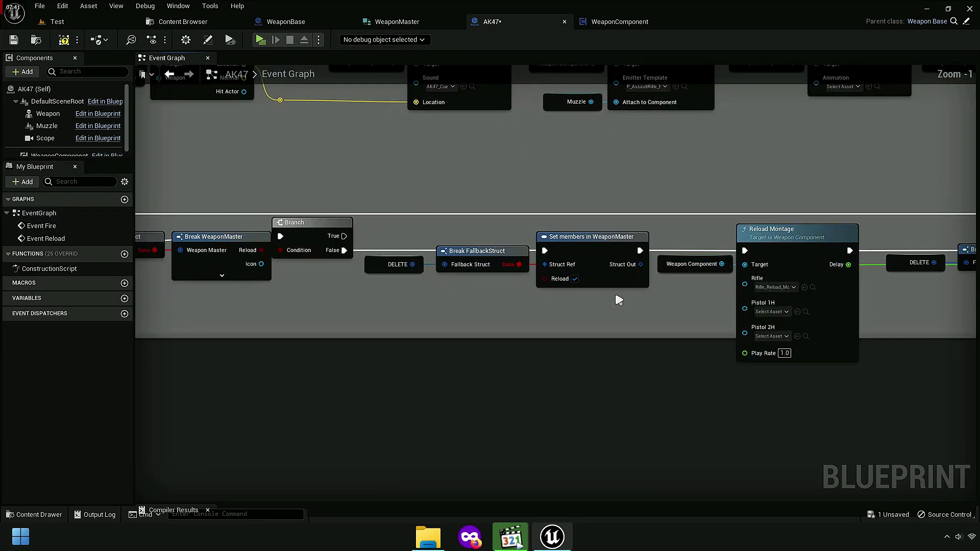
scroll(534, 298, up, 3)
right_drag(535, 298, 377, 309)
click(485, 199)
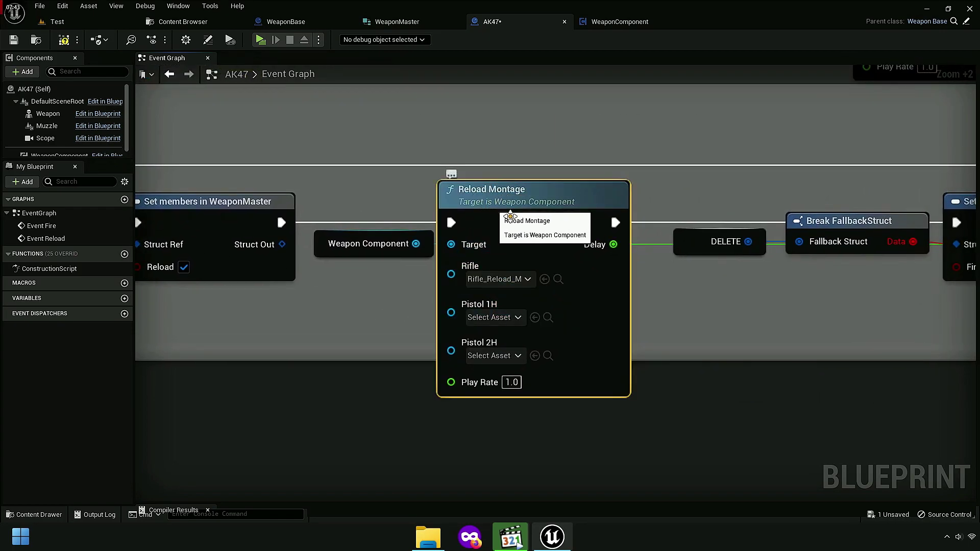
click(556, 280)
click(124, 149)
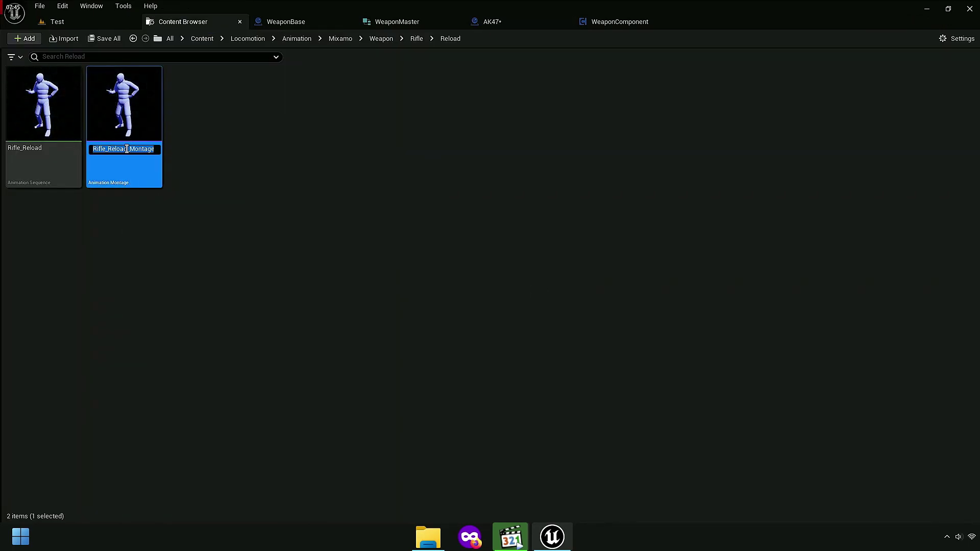
right_click(127, 151)
click(158, 196)
click(321, 214)
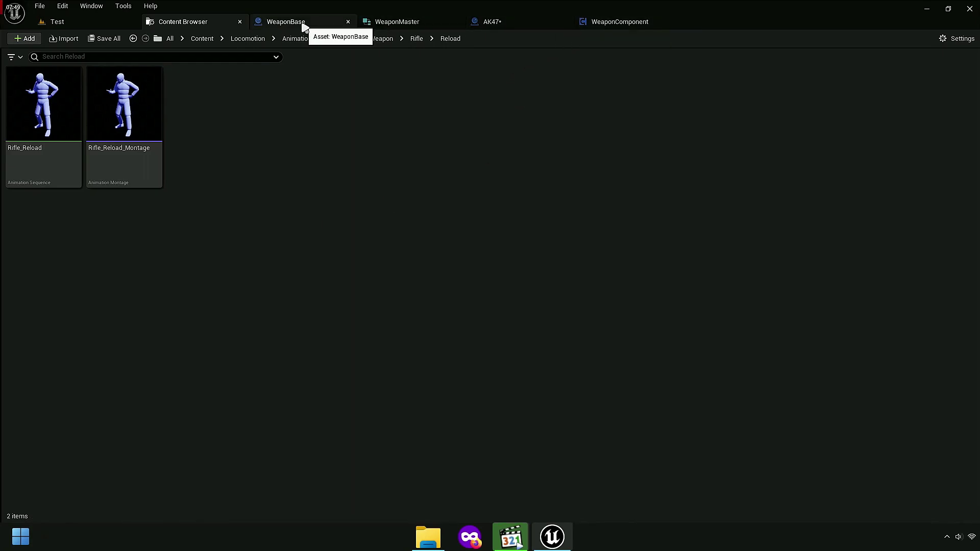
click(490, 21)
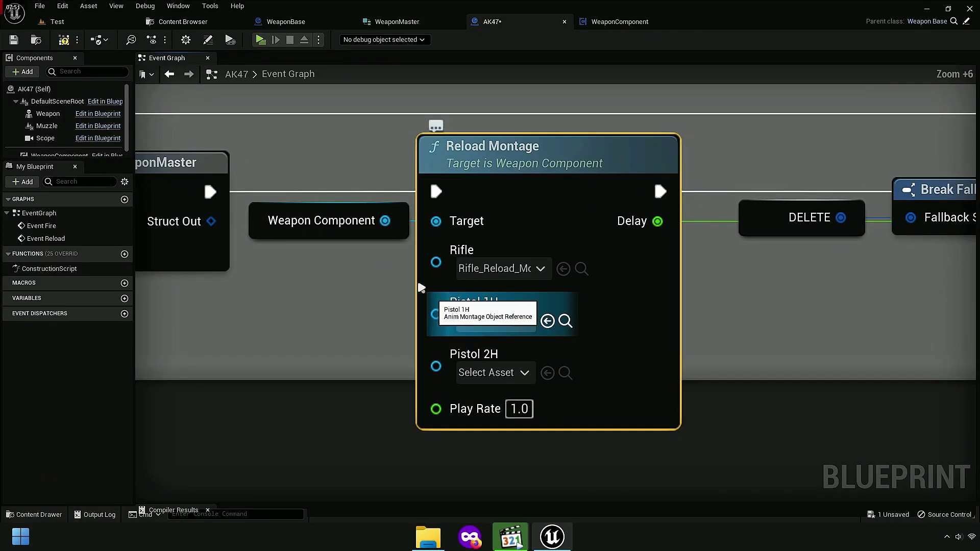
Step: In the AK47 construction script, set the WeaponMaster node's Rifle Reload Animation to Rifle_Reload_Montage
double_click(36, 276)
scroll(486, 257, up, 6)
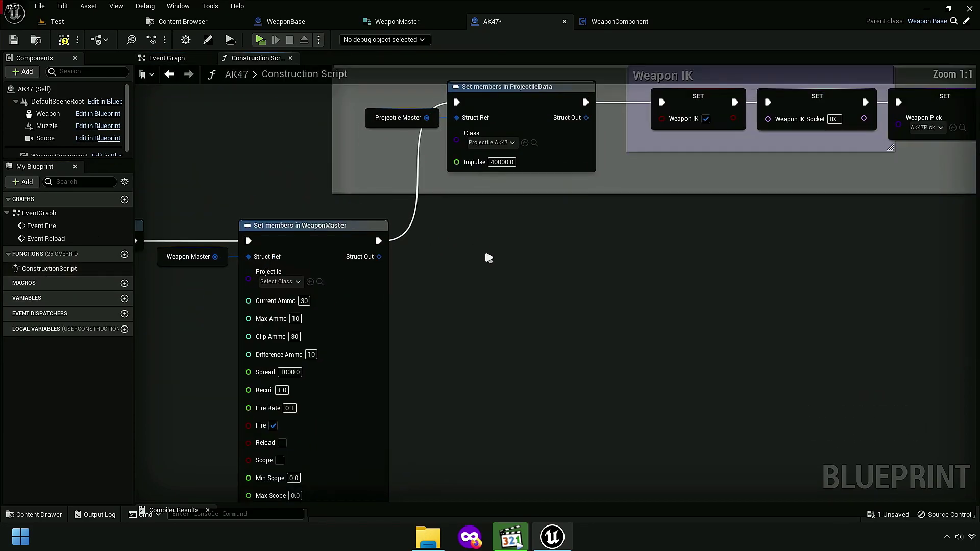
right_drag(485, 256, 452, 304)
scroll(444, 408, up, 5)
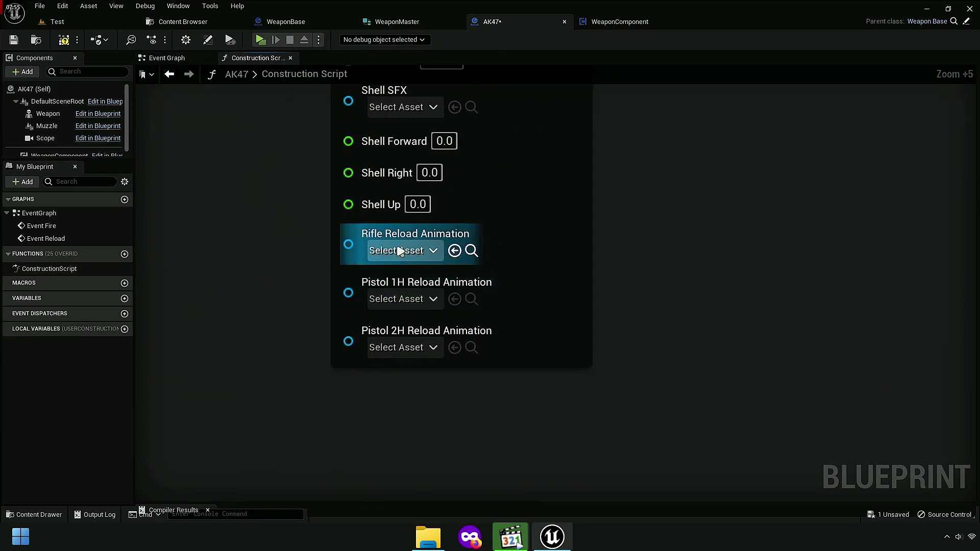
click(406, 256)
text(Rifle_Reload_Montage)
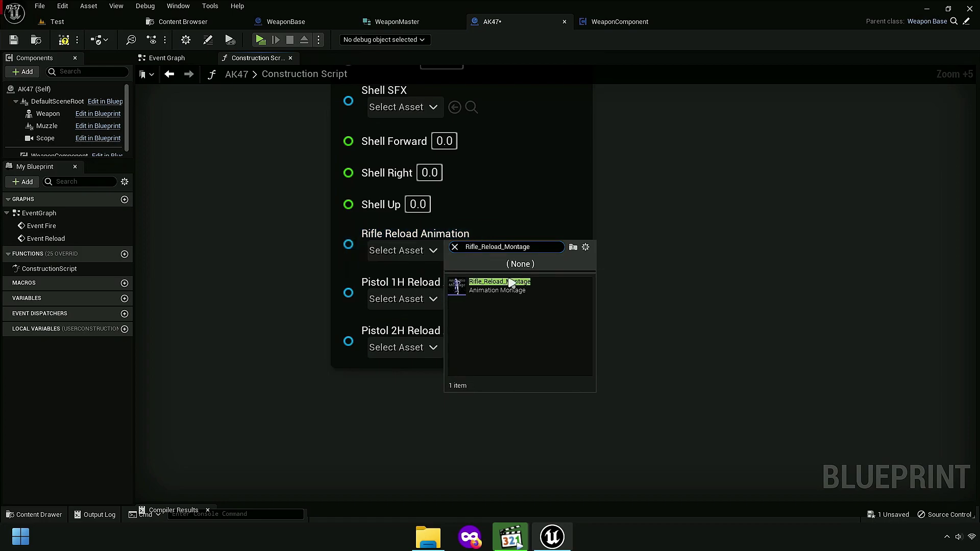
click(498, 280)
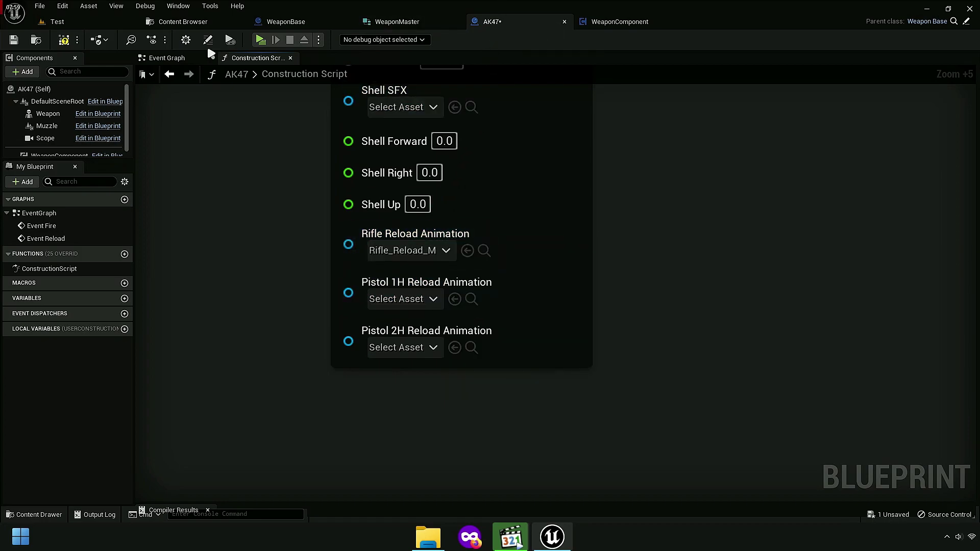
Step: Compile and save the AK47 blueprint
click(62, 41)
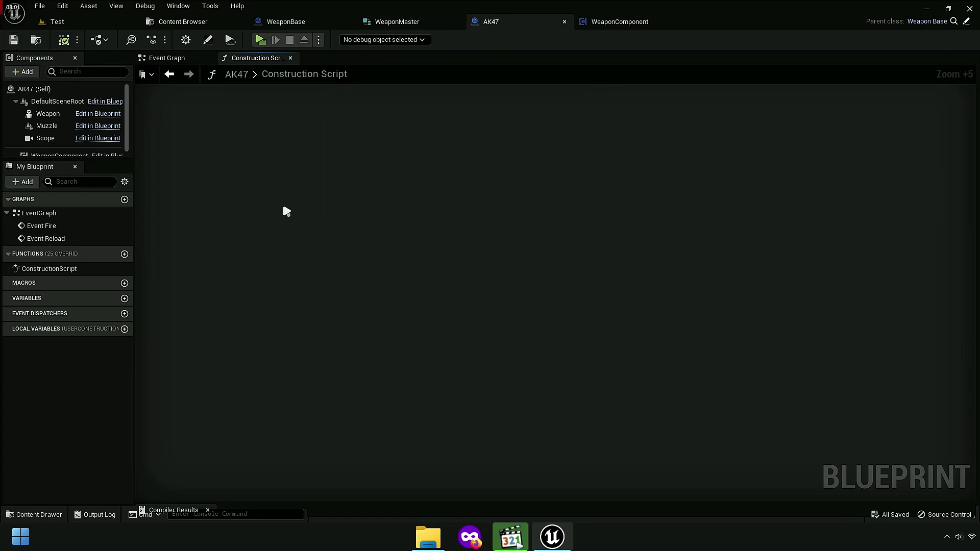
scroll(277, 194, down, 5)
scroll(304, 341, down, 8)
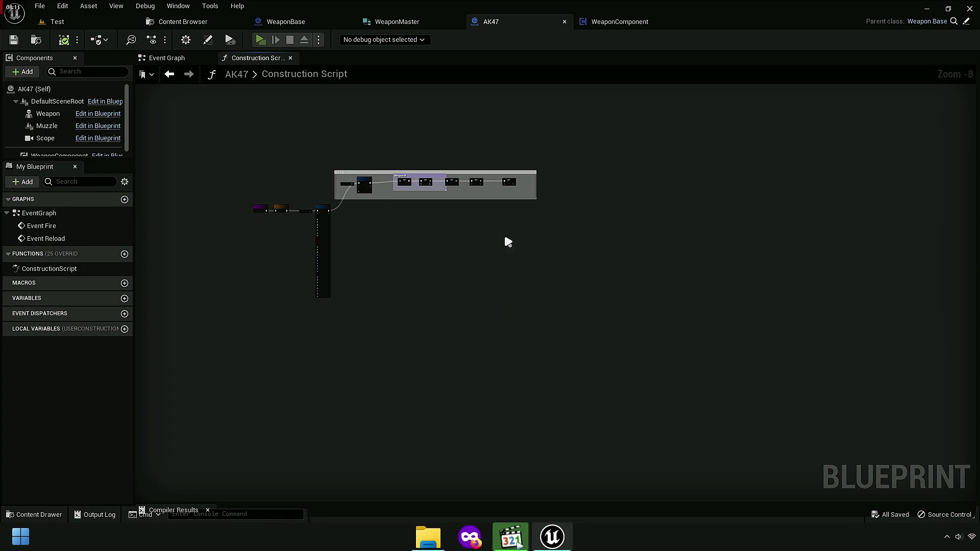
Step: Play-test the level: pick up the AK47, fire it, reload, then stop
key(w)
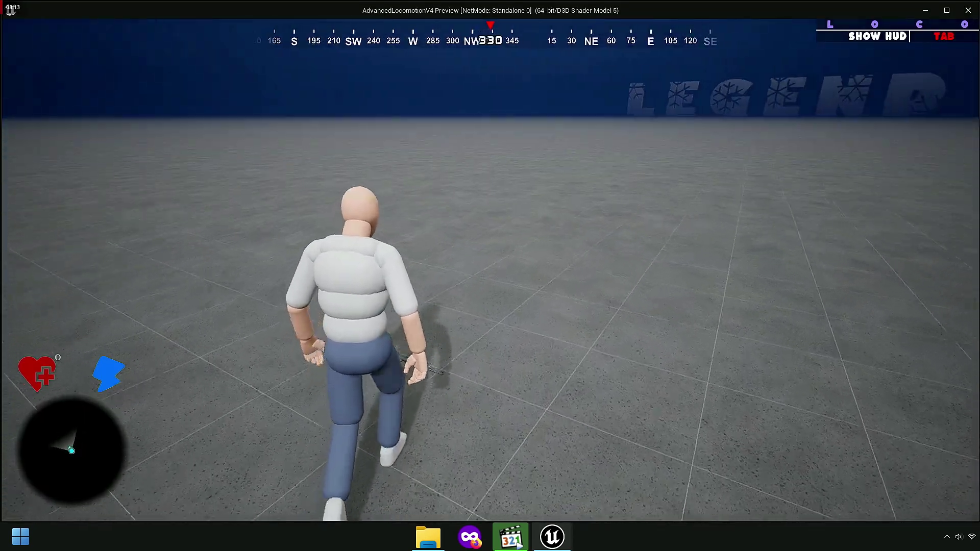
key(e)
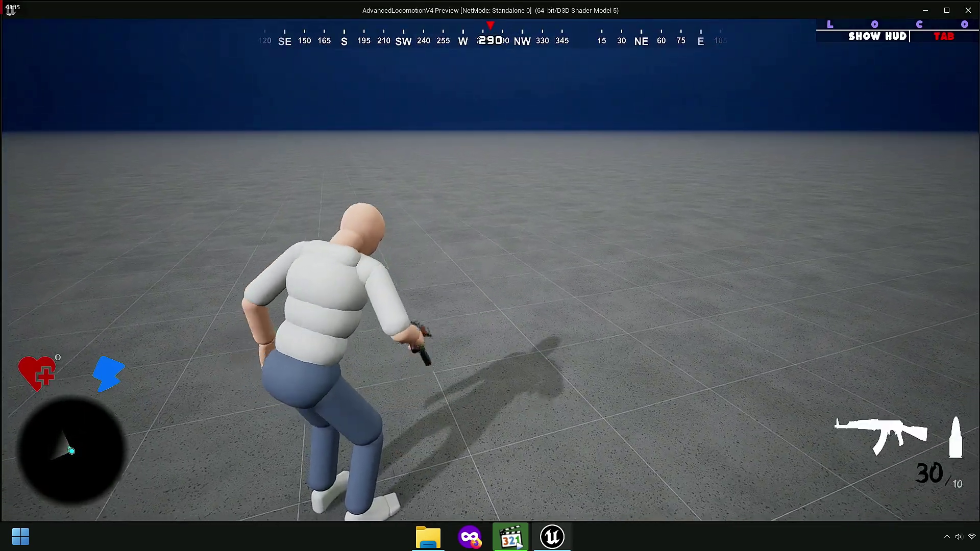
click(490, 275)
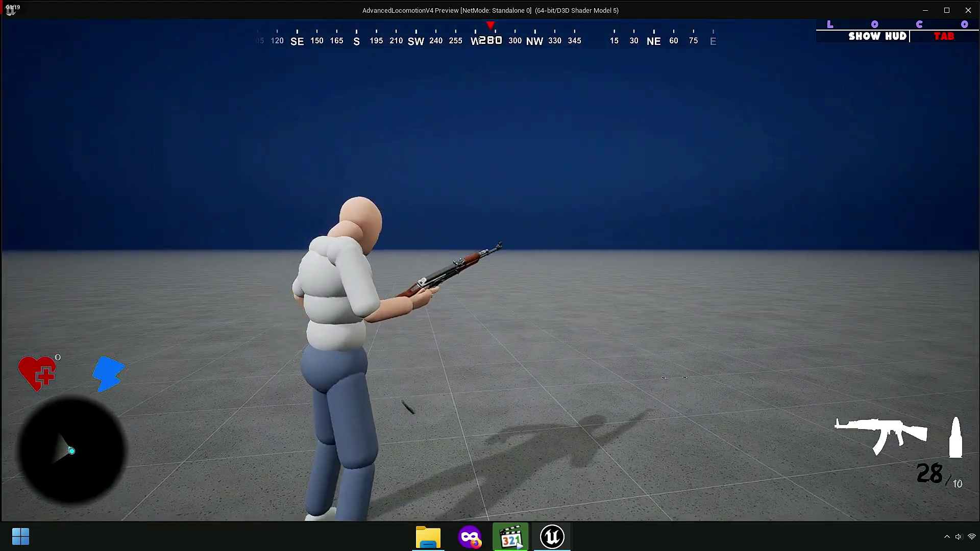
key(r)
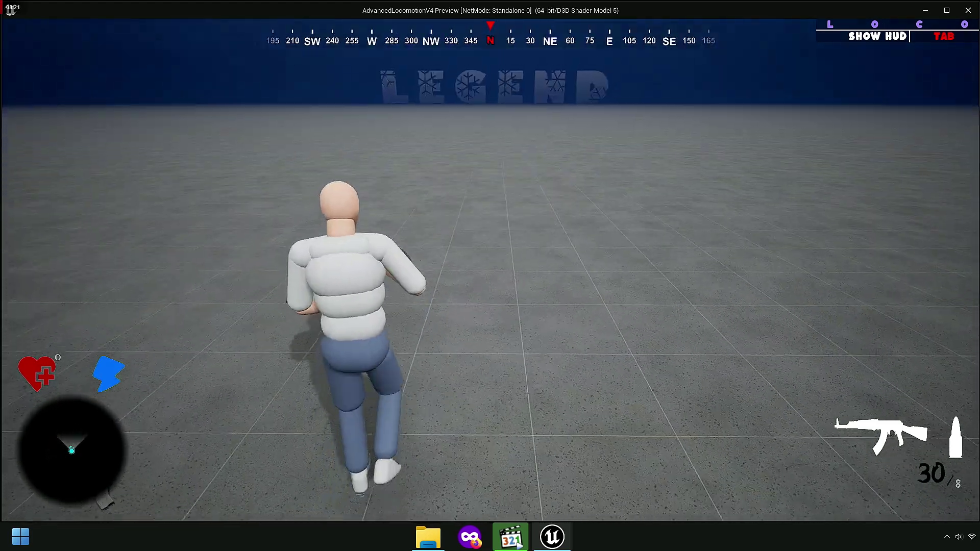
key(Escape)
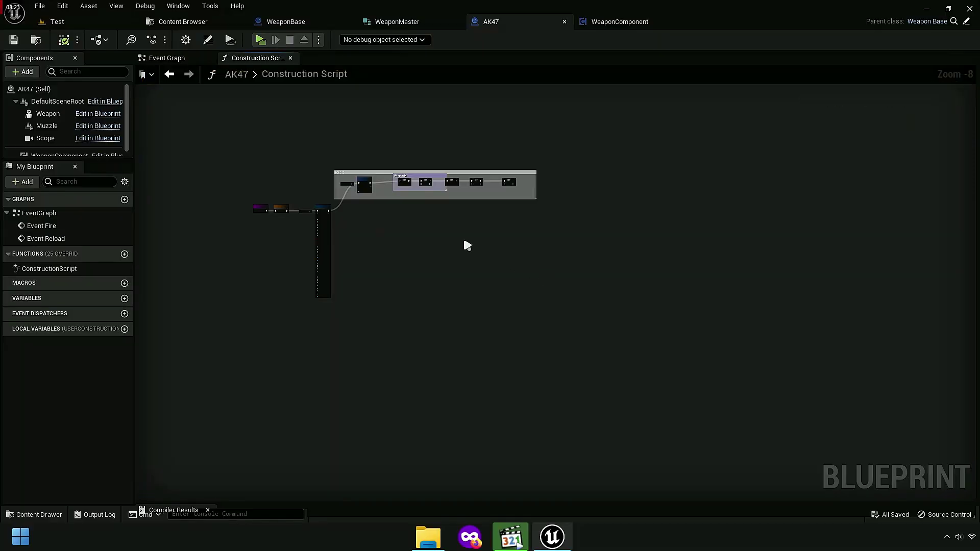
Step: Enter ammo values 35 current, 45 max, 35 clip and 45 difference in the WeaponMaster node
click(179, 21)
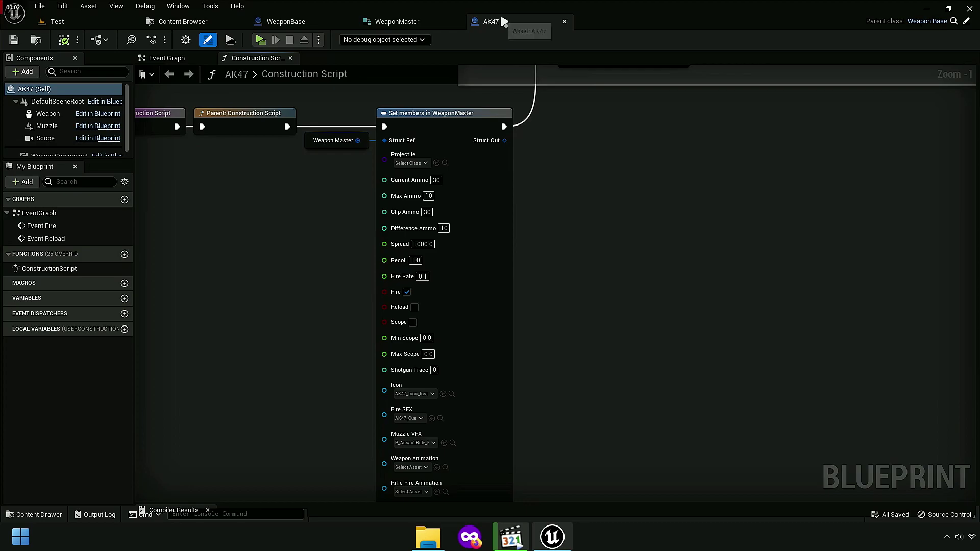
scroll(402, 187, up, 7)
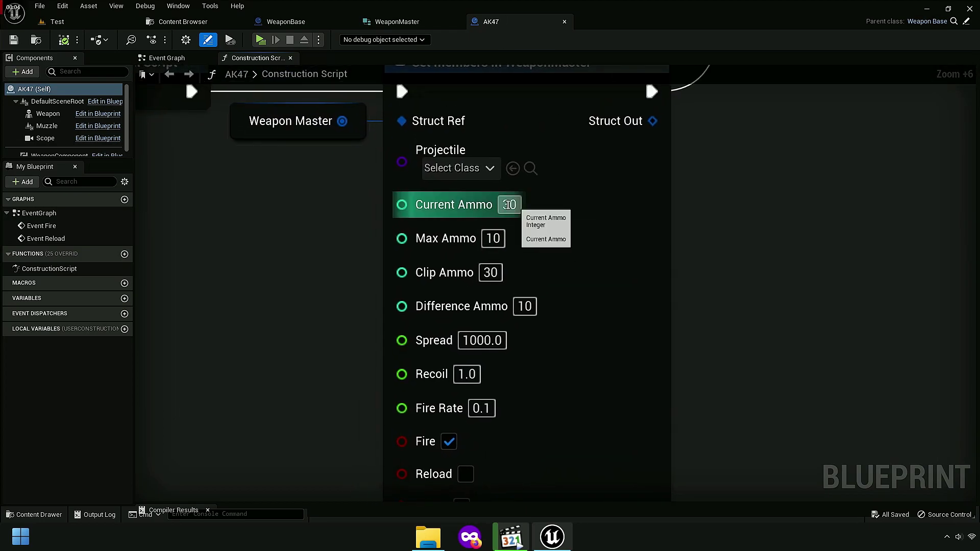
click(509, 204)
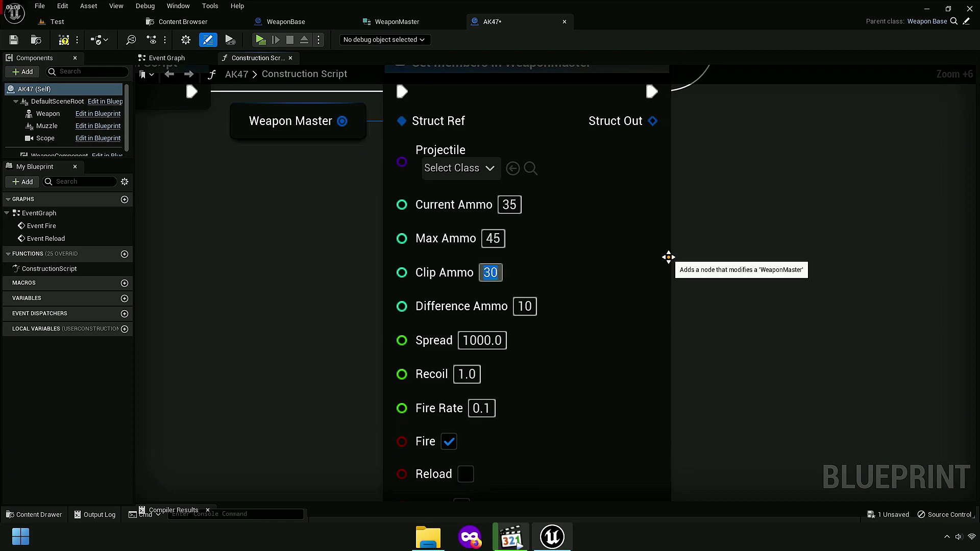
text(35)
right_drag(655, 253, 741, 209)
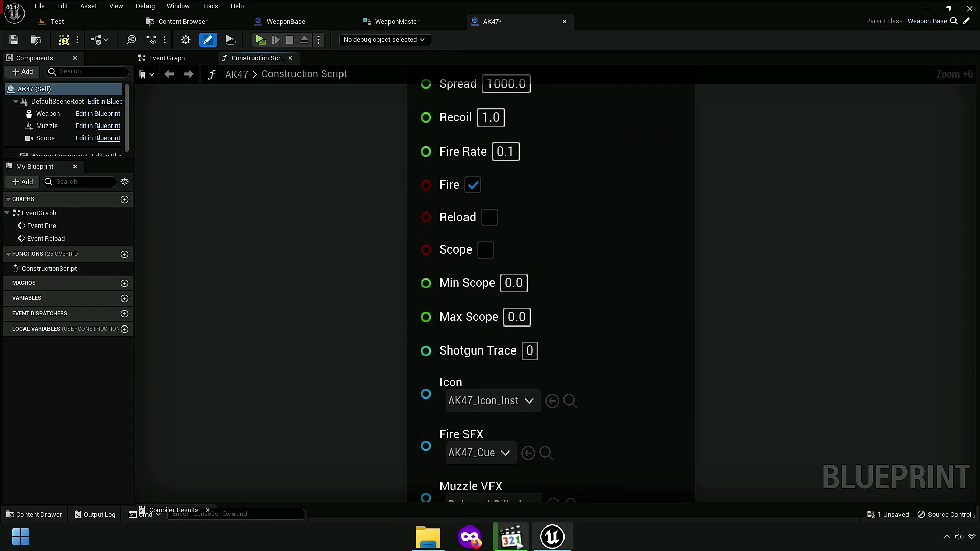
right_drag(349, 335, 306, 205)
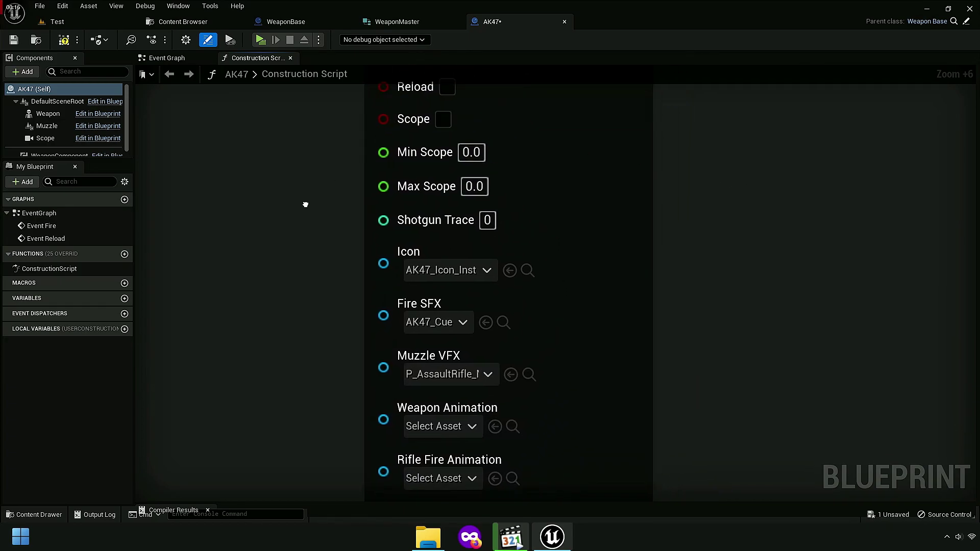
Step: Select the Set members in WeaponMaster node and show its pin options in Details
drag(537, 206, 523, 337)
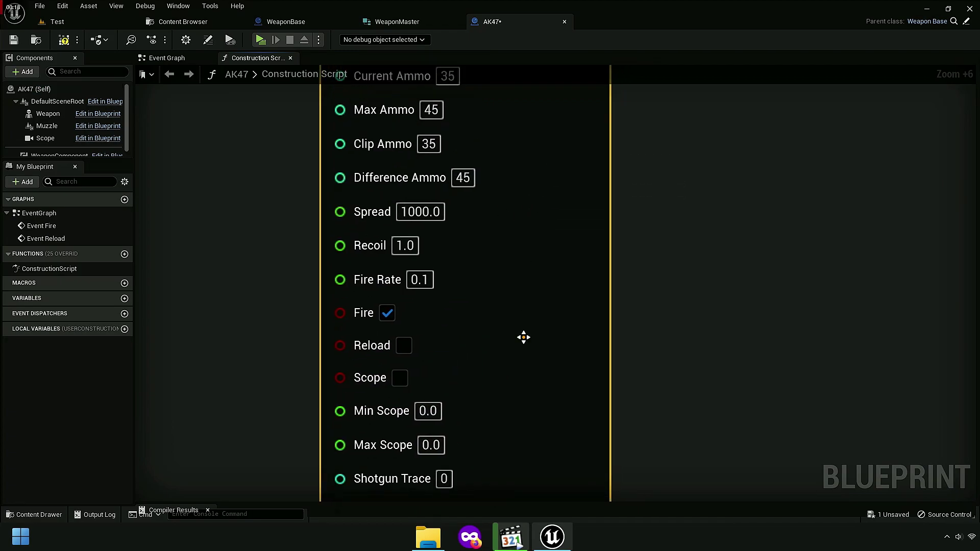
scroll(523, 337, down, 2)
mouse_move(510, 267)
right_down()
mouse_move(493, 365)
mouse_move(500, 341)
right_up()
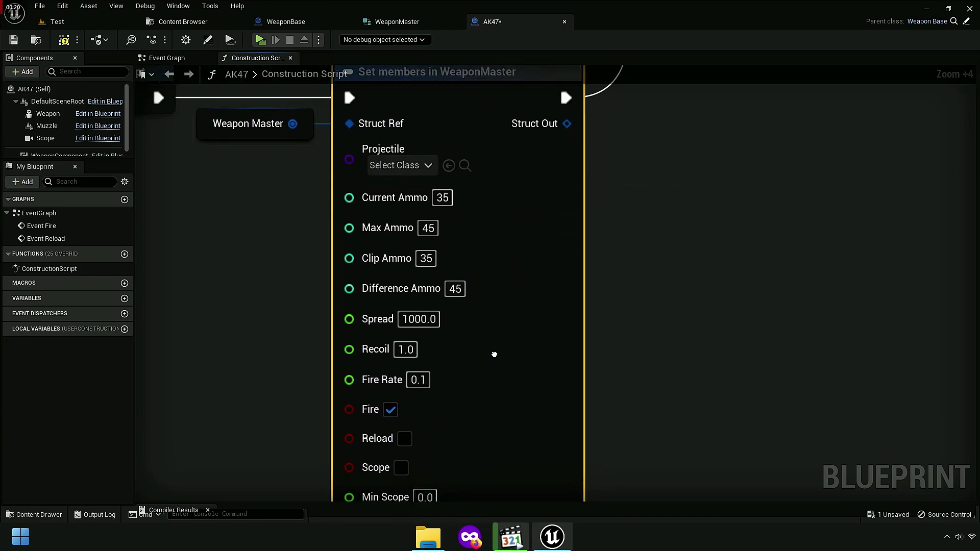
scroll(490, 301, up, 1)
scroll(414, 304, up, 2)
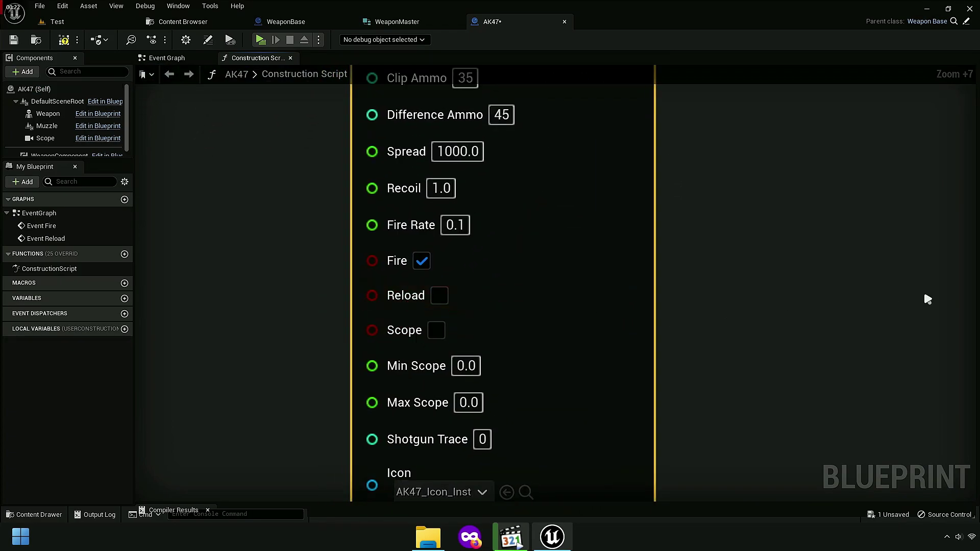
click(972, 279)
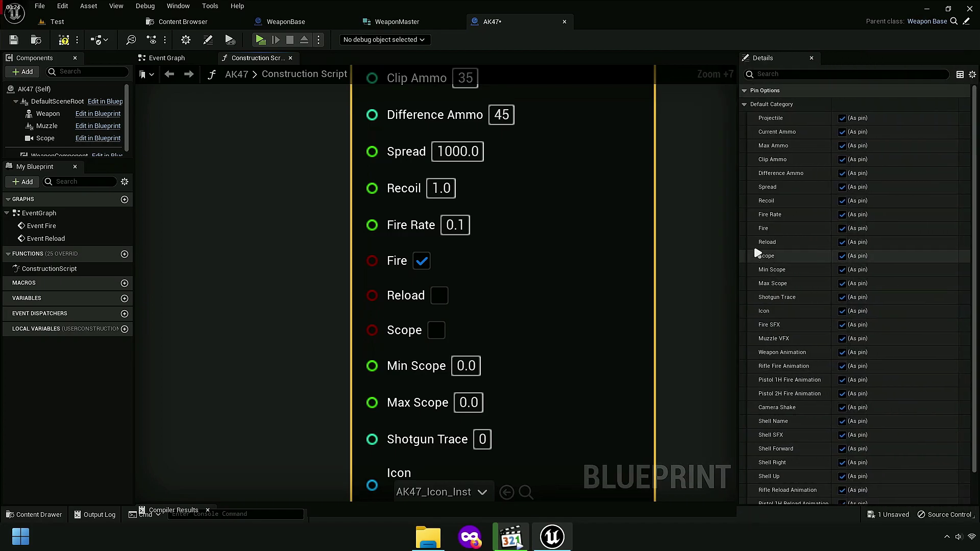
Step: Remove the Reload, Scope, Min Scope, Max Scope and Shotgun Trace pins from the node
click(842, 242)
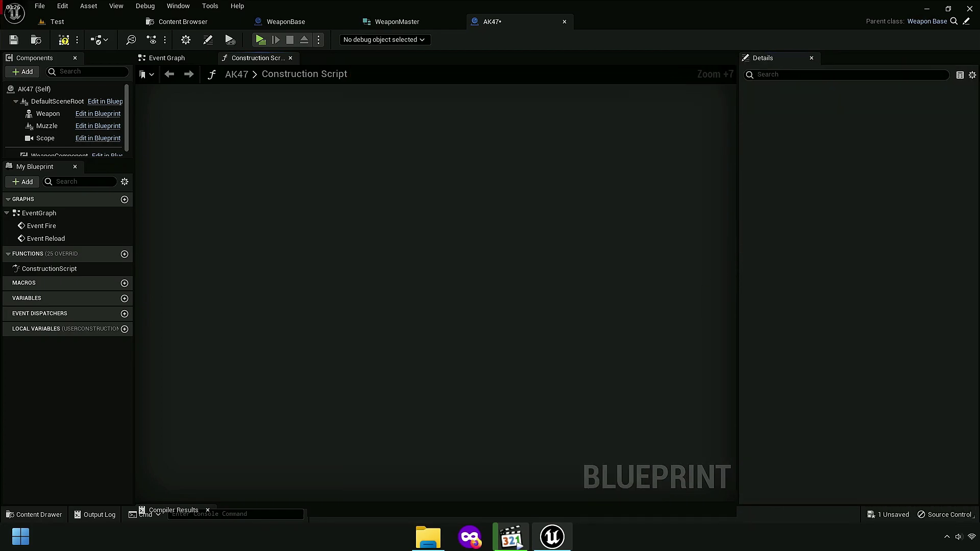
scroll(400, 316, down, 7)
scroll(413, 324, up, 1)
scroll(413, 324, down, 2)
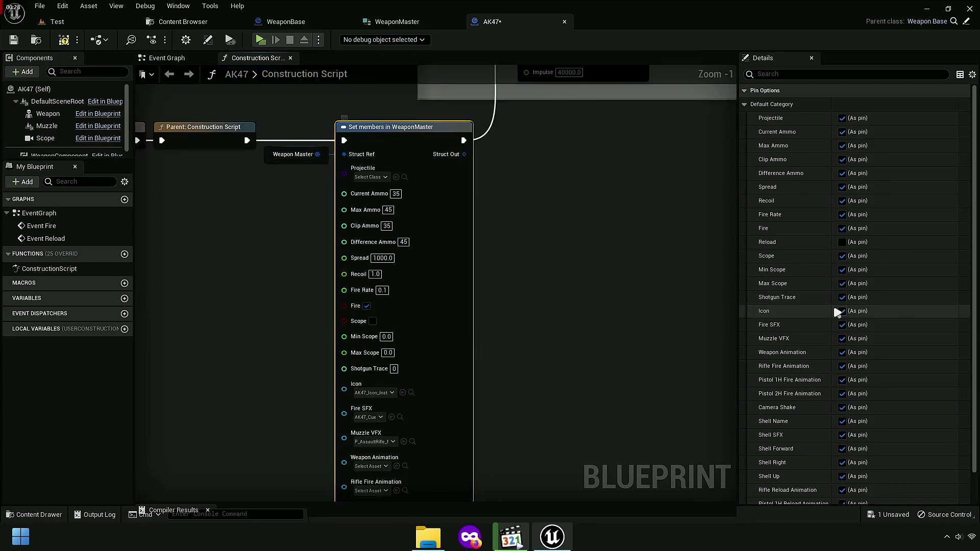
click(842, 256)
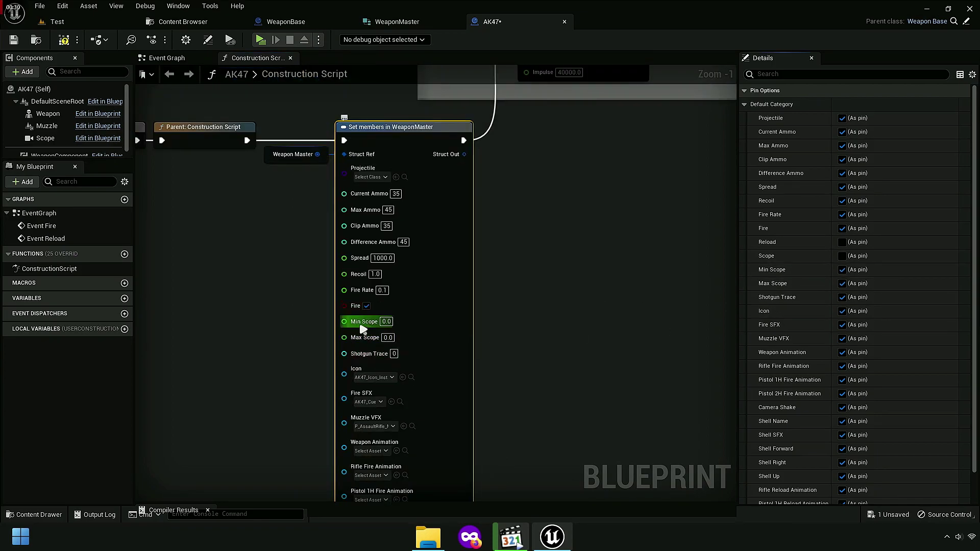
click(842, 269)
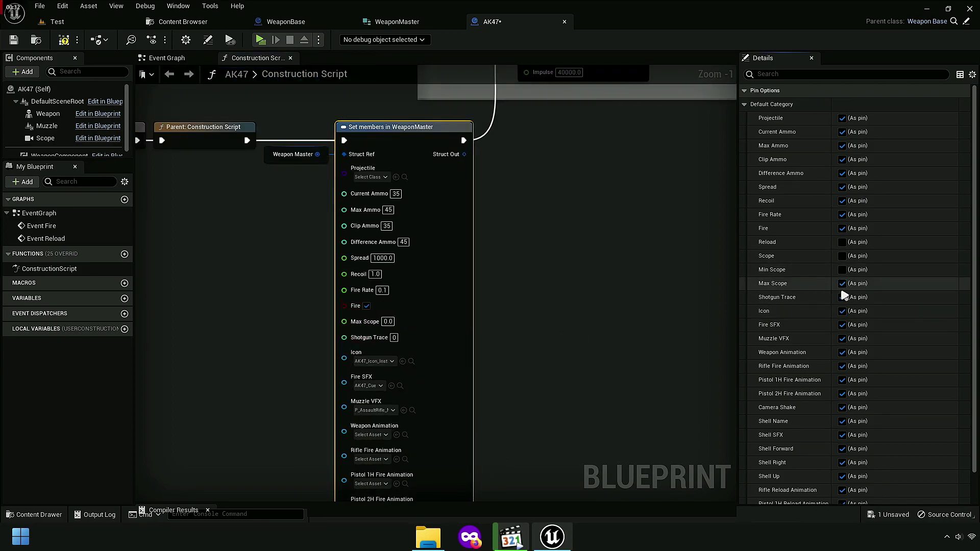
click(842, 283)
click(842, 297)
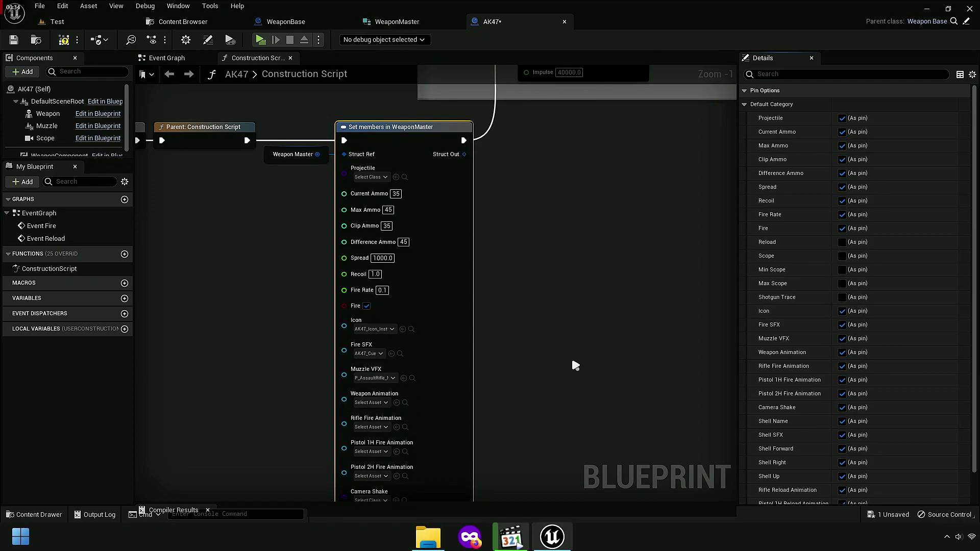
Step: Browse particle assets for Muzzle VFX, leaving the value unchanged
right_drag(571, 356, 586, 262)
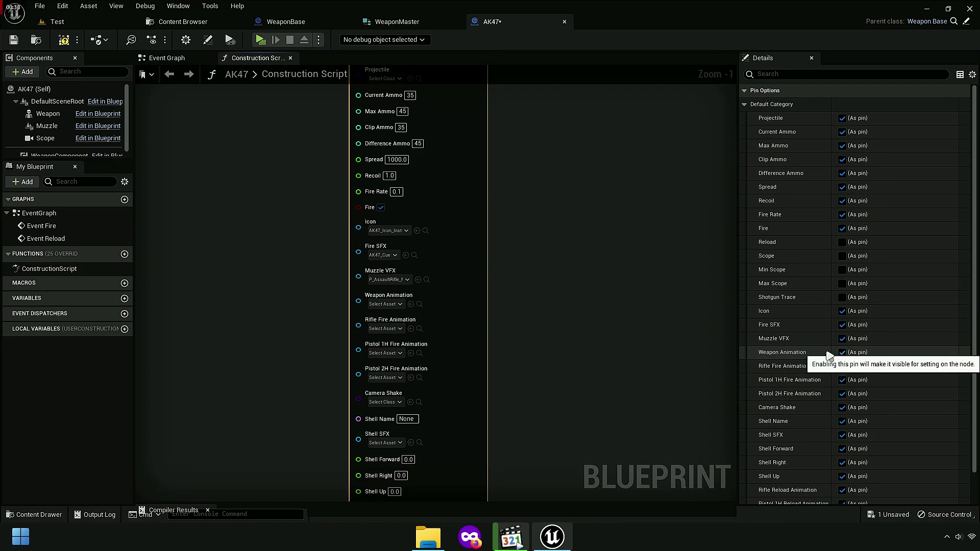
scroll(412, 357, up, 2)
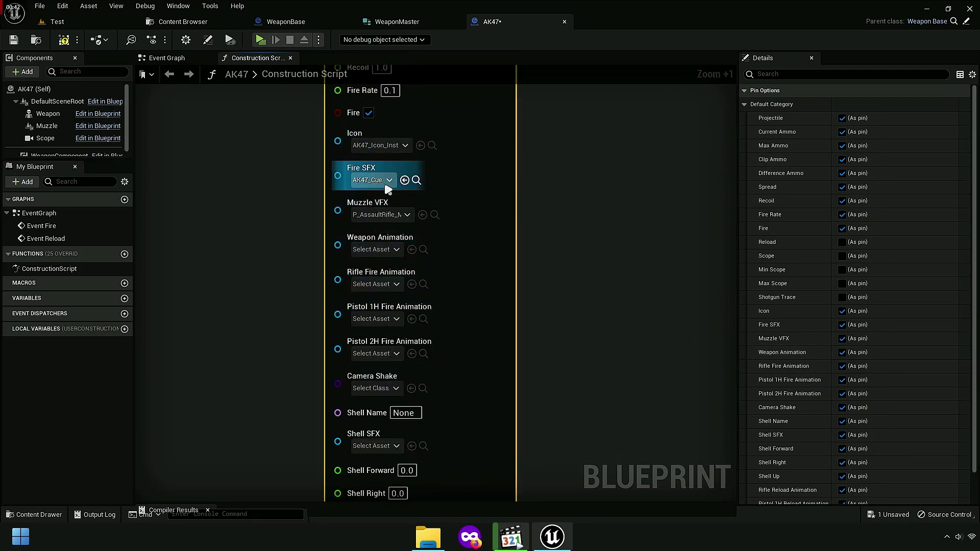
click(398, 215)
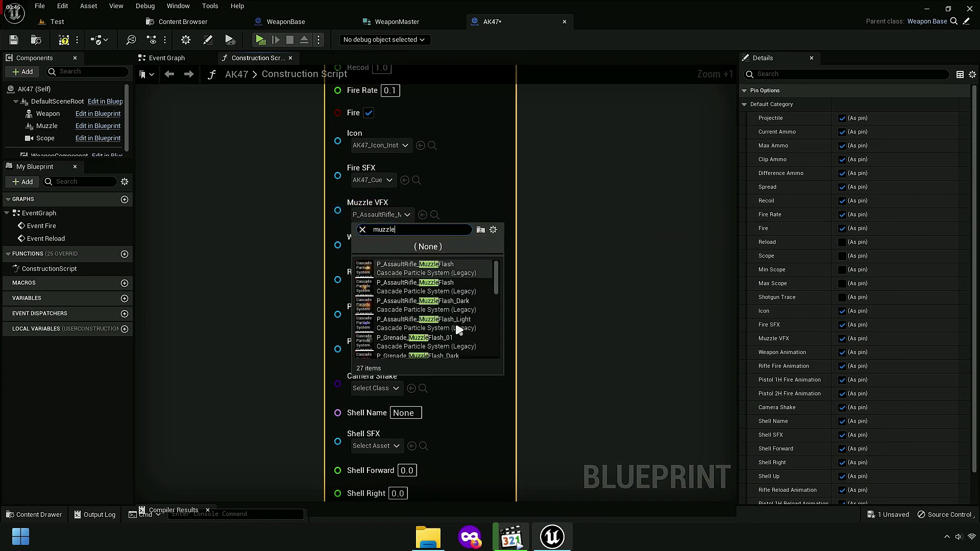
scroll(495, 288, down, 5)
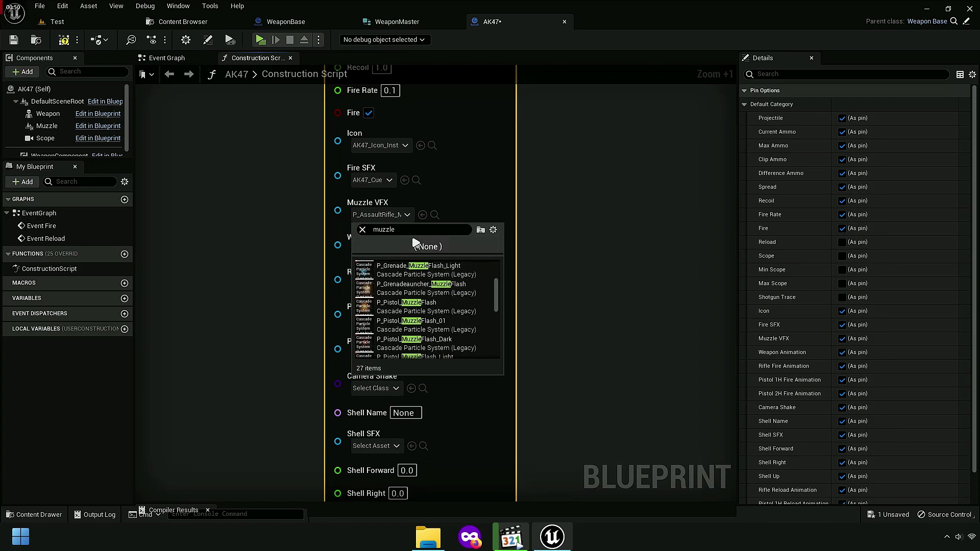
mouse_move(499, 305)
mouse_down()
mouse_move(497, 364)
mouse_move(498, 269)
mouse_up()
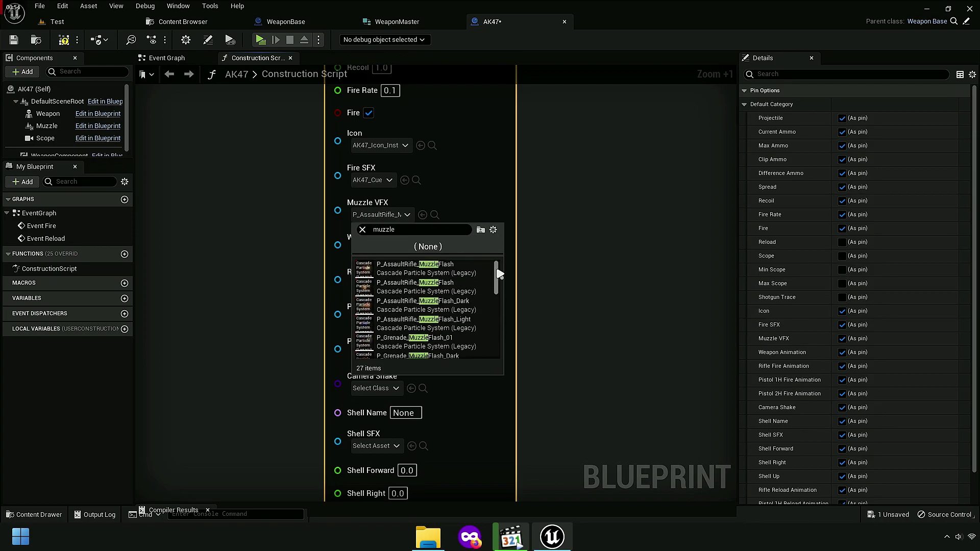
click(392, 283)
Step: Remove the Pistol 1H Fire Animation pin from the WeaponMaster node
scroll(444, 306, up, 2)
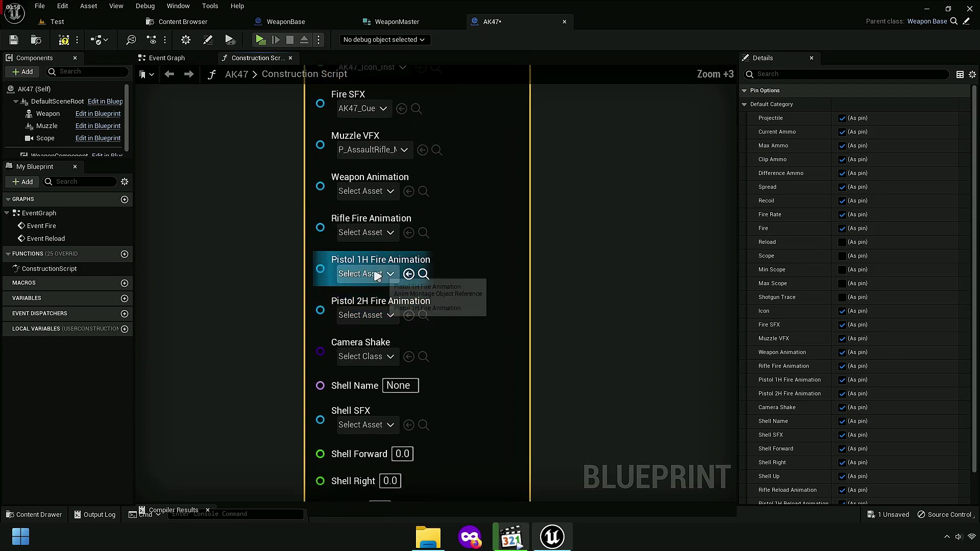
drag(786, 384, 773, 386)
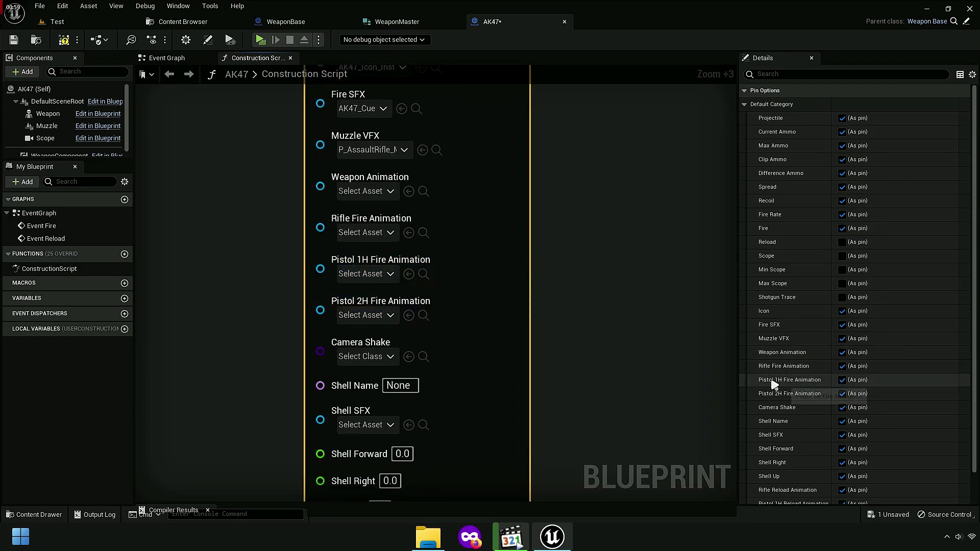
click(844, 383)
scroll(638, 407, down, 3)
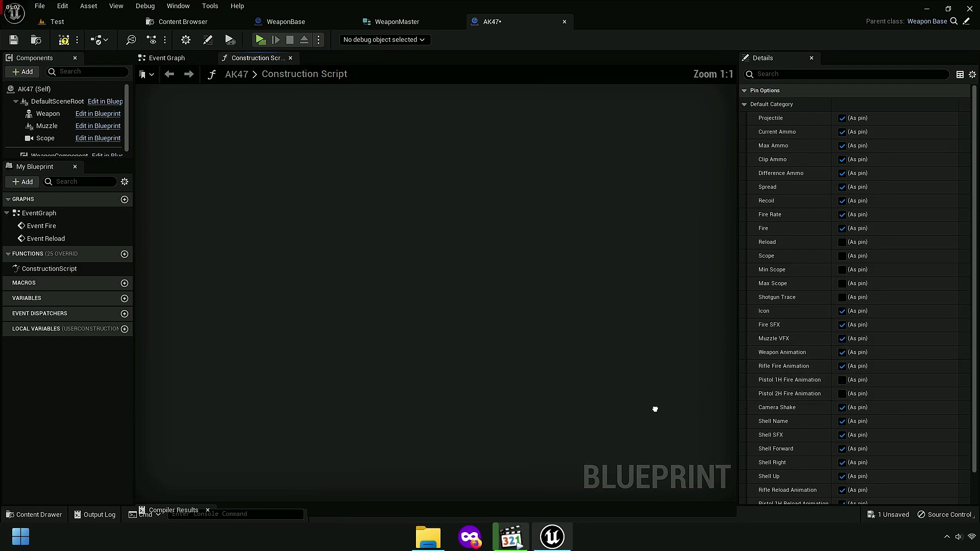
scroll(654, 406, down, 3)
right_drag(647, 397, 584, 397)
Step: Hide the Pistol 1H and Pistol 2H Reload Animation pins
scroll(584, 396, up, 1)
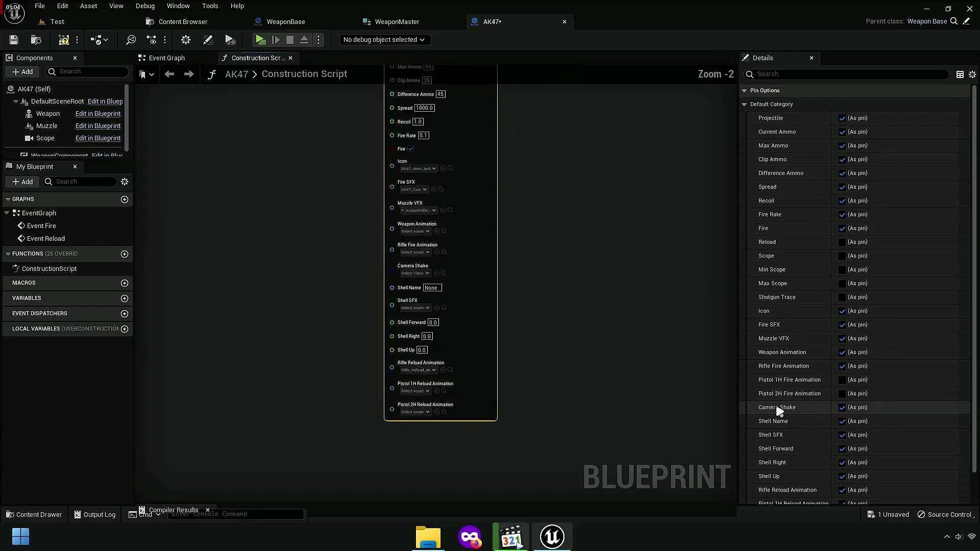
scroll(776, 427, down, 2)
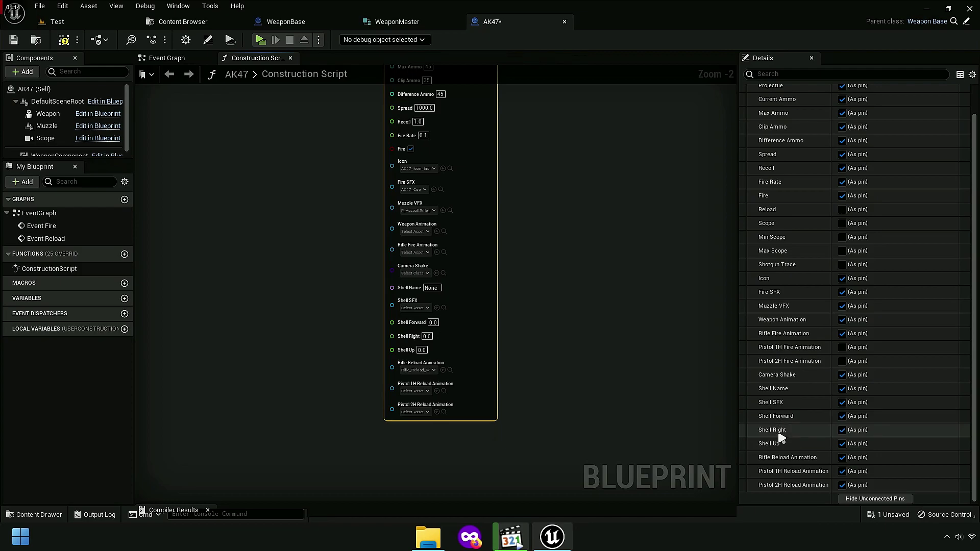
click(842, 471)
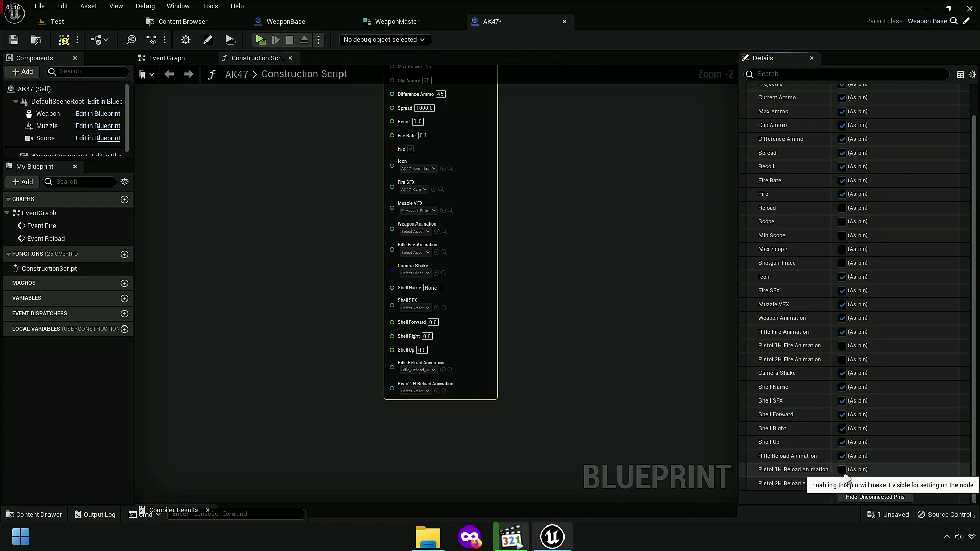
click(842, 485)
Step: Check the Rifle Fire Animation asset choices, then return to the Event Graph
drag(738, 356, 975, 355)
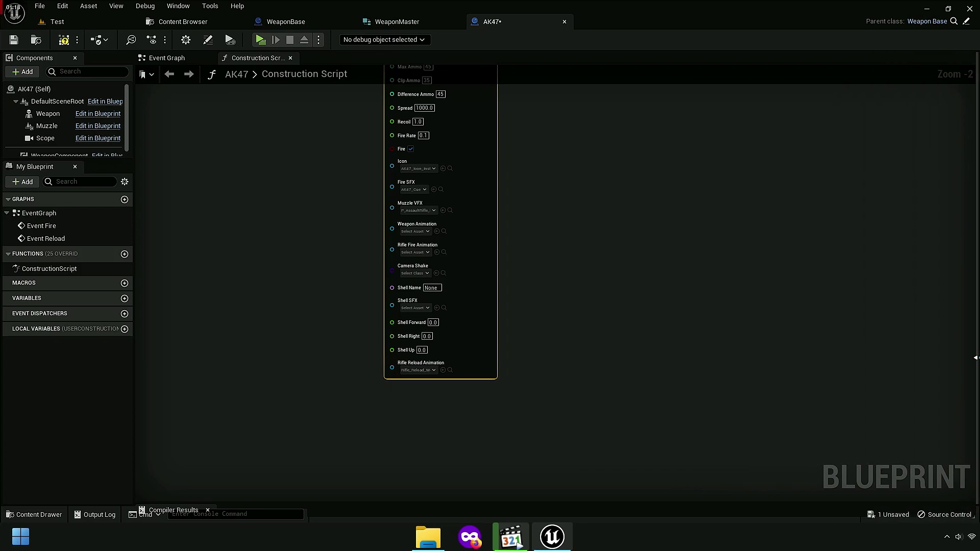
scroll(514, 320, up, 4)
right_drag(514, 319, 703, 280)
scroll(594, 286, up, 3)
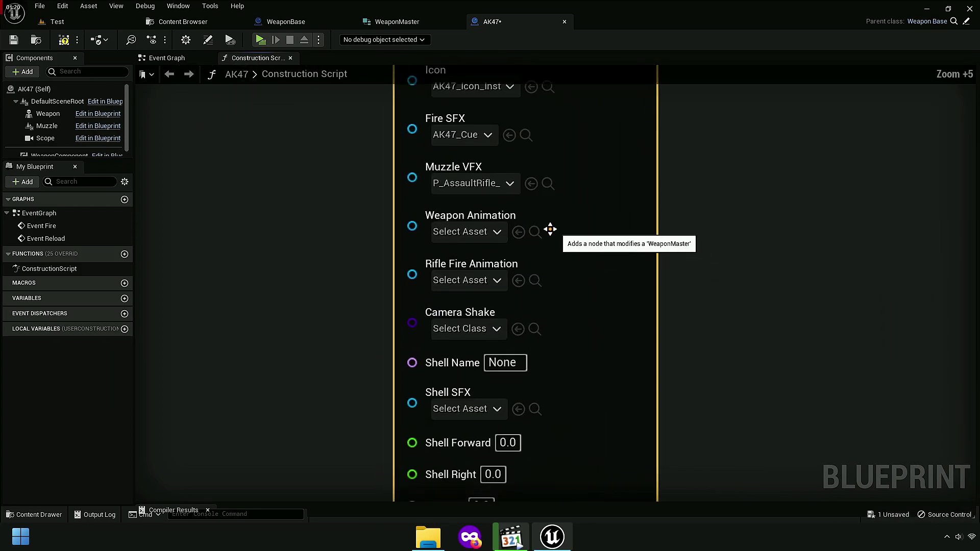
right_drag(547, 230, 540, 291)
right_drag(315, 323, 348, 278)
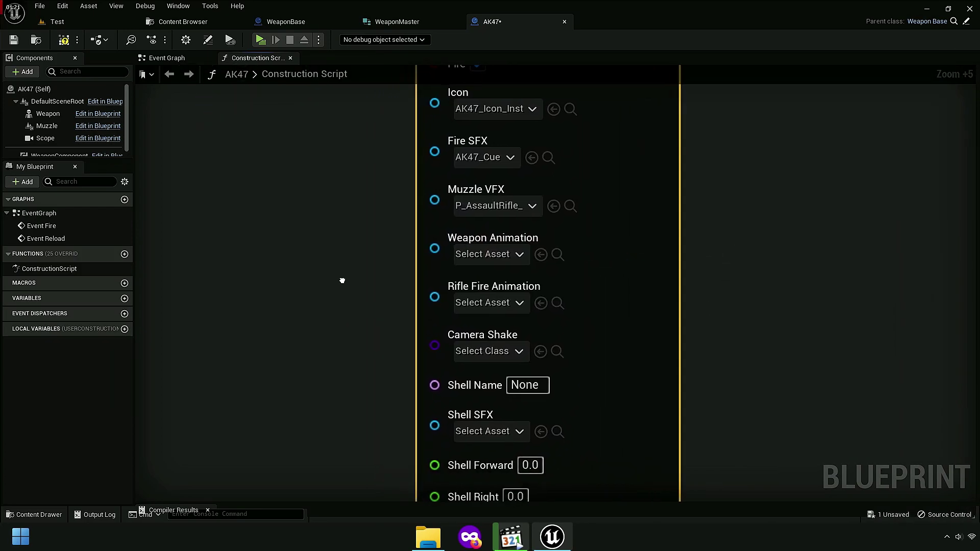
click(502, 299)
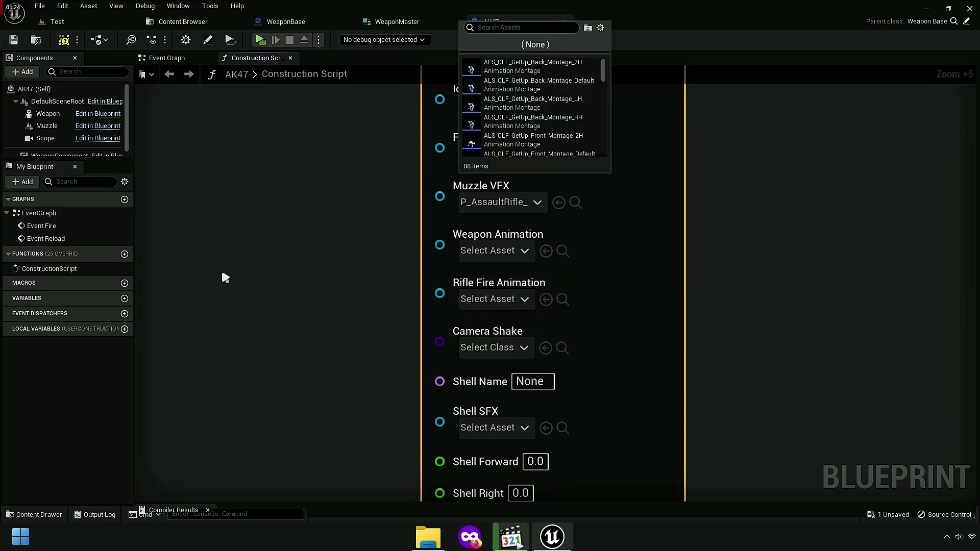
click(166, 58)
scroll(548, 447, up, 3)
Step: Pan across the Event Graph's Branch, Line Trace and fire chain nodes
scroll(510, 401, down, 10)
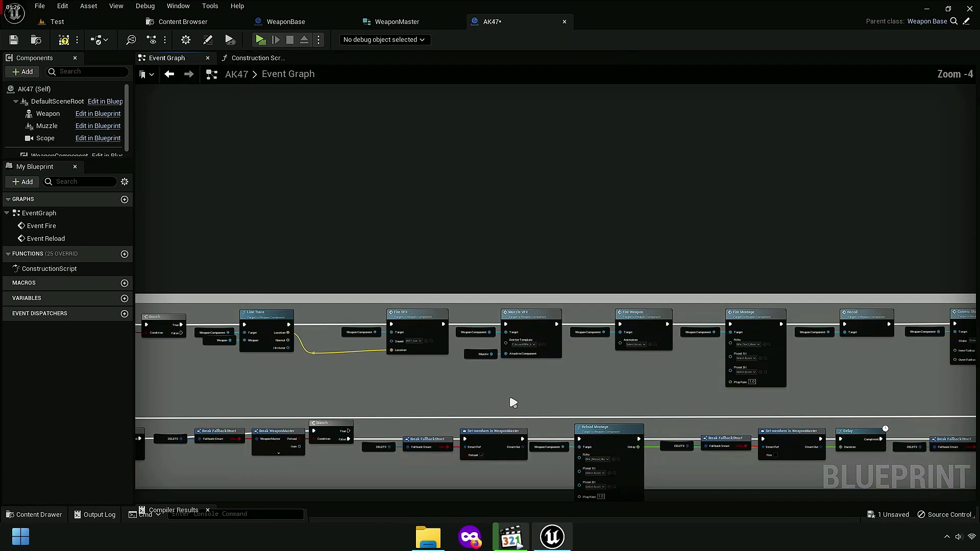
scroll(574, 281, up, 2)
scroll(515, 309, up, 3)
scroll(588, 328, up, 3)
scroll(588, 328, down, 1)
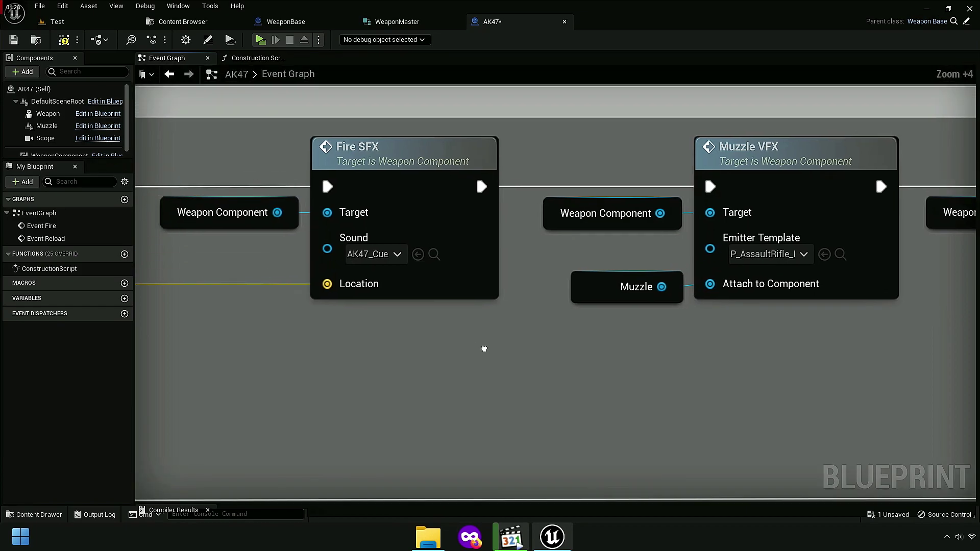
right_drag(483, 345, 575, 354)
scroll(575, 354, up, 2)
right_drag(531, 267, 813, 311)
scroll(472, 316, down, 2)
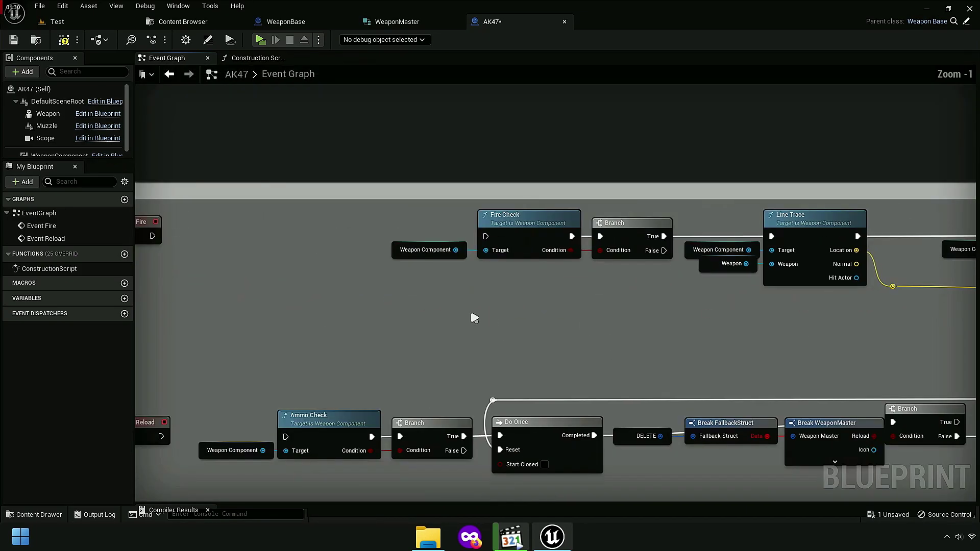
scroll(722, 295, down, 1)
scroll(439, 297, up, 3)
mouse_move(918, 339)
right_down()
mouse_move(647, 334)
mouse_move(486, 345)
mouse_move(265, 403)
right_up()
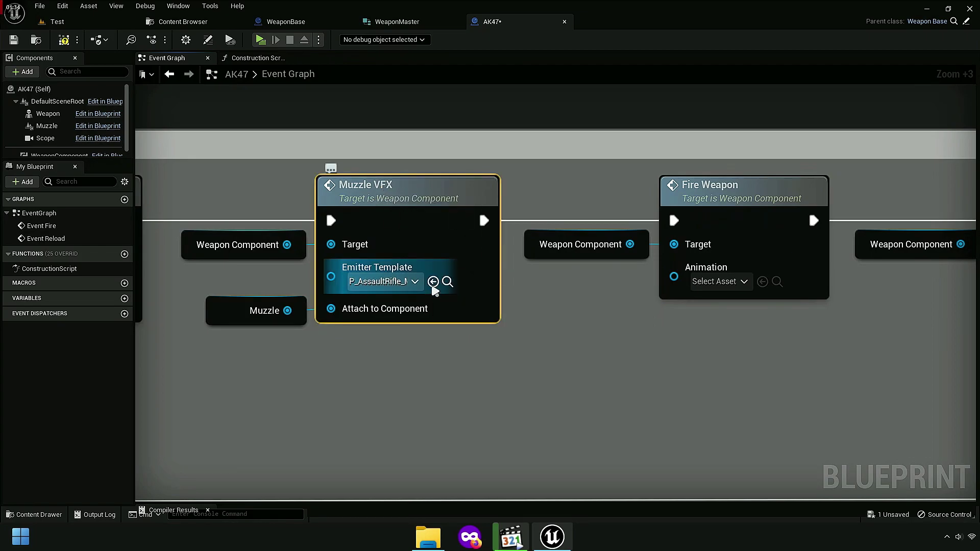
Step: Assign the P_AssaultRifle_MuzzleFlash asset to the Muzzle VFX pin
click(449, 284)
click(366, 149)
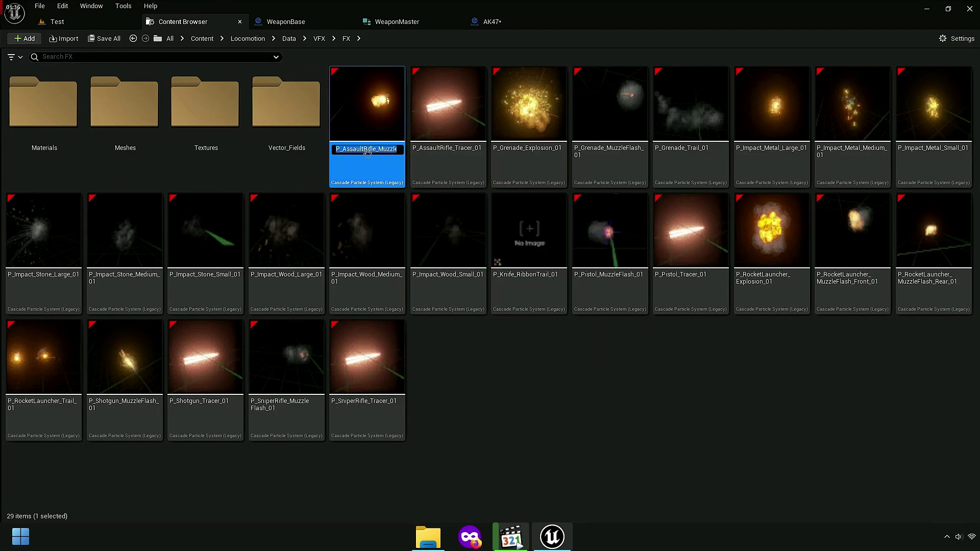
right_click(372, 152)
click(402, 192)
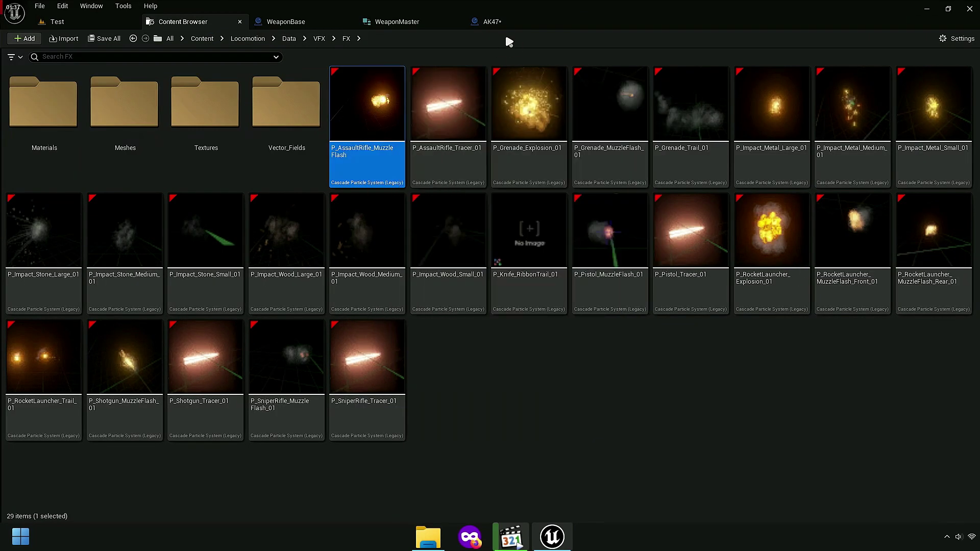
click(492, 22)
click(255, 60)
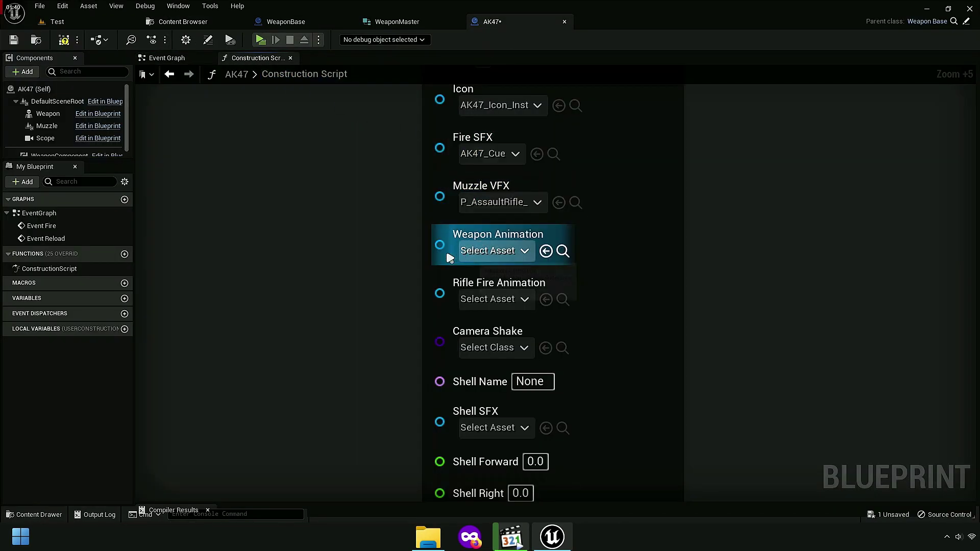
click(182, 22)
mouse_move(406, 149)
mouse_down()
mouse_move(499, 22)
mouse_move(487, 204)
mouse_up()
right_drag(360, 278, 354, 221)
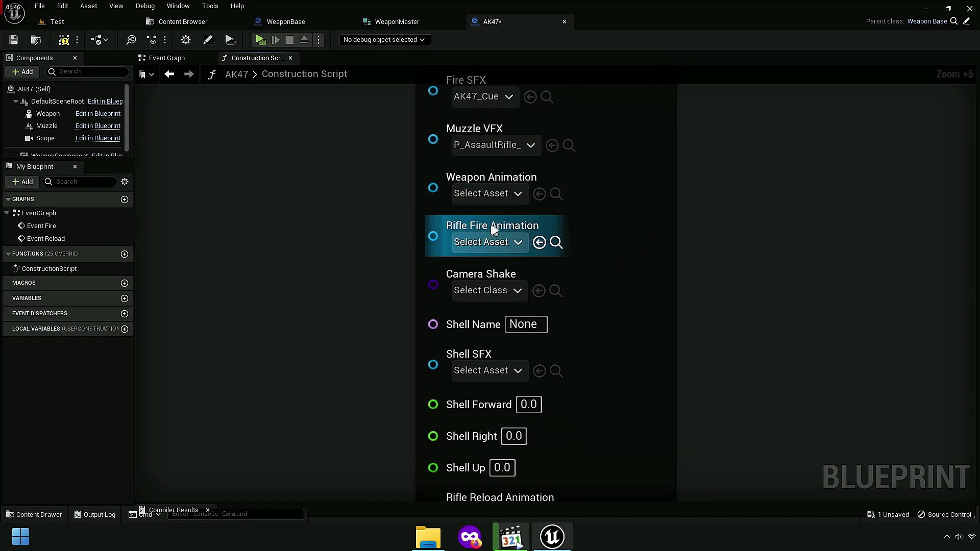
Step: Close the WeaponBase blueprint and WeaponMaster structure, returning to the AK47 Event Graph
drag(430, 27, 516, 26)
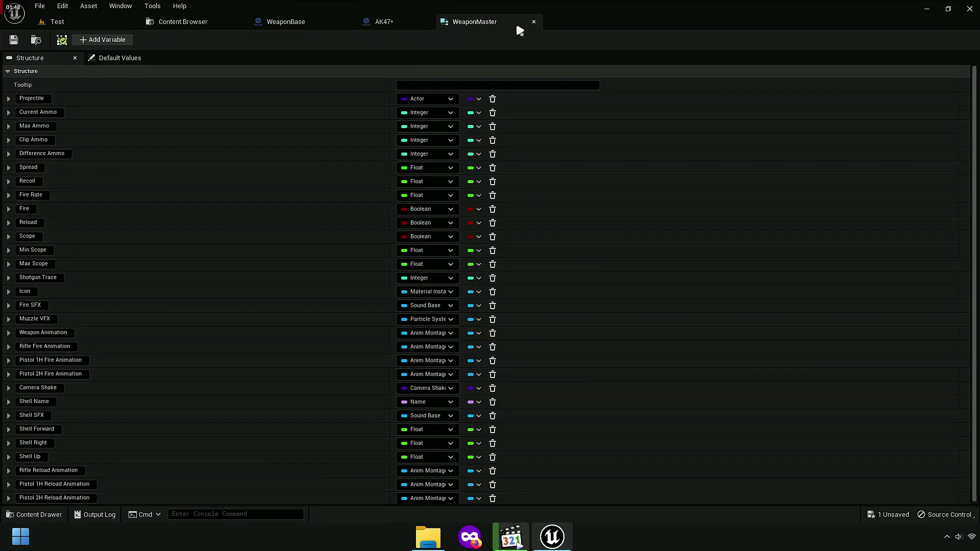
click(328, 23)
right_drag(634, 317, 540, 302)
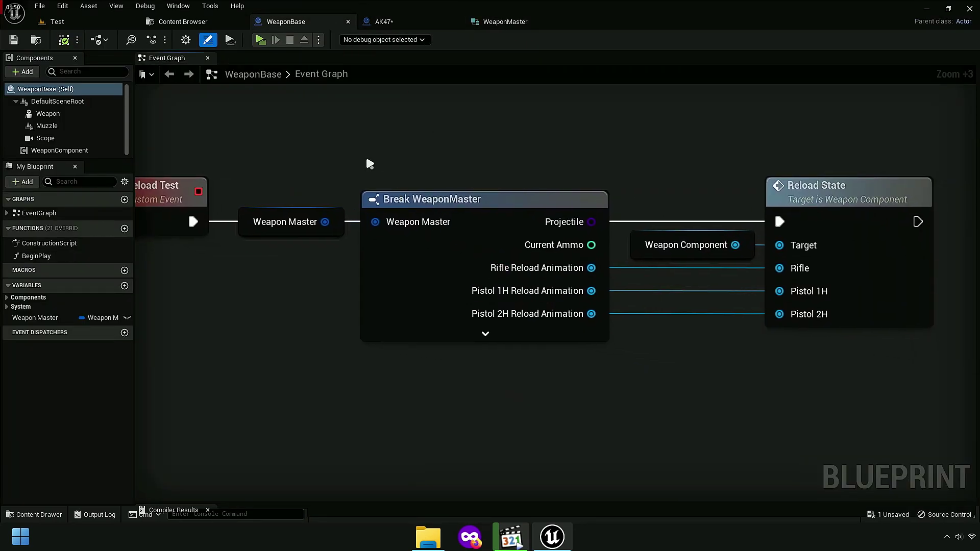
click(348, 21)
click(453, 22)
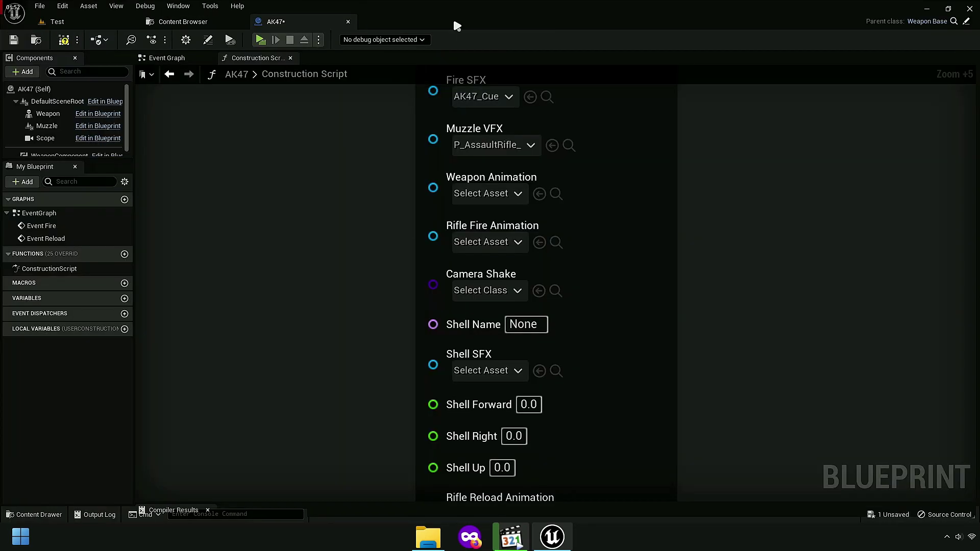
click(191, 66)
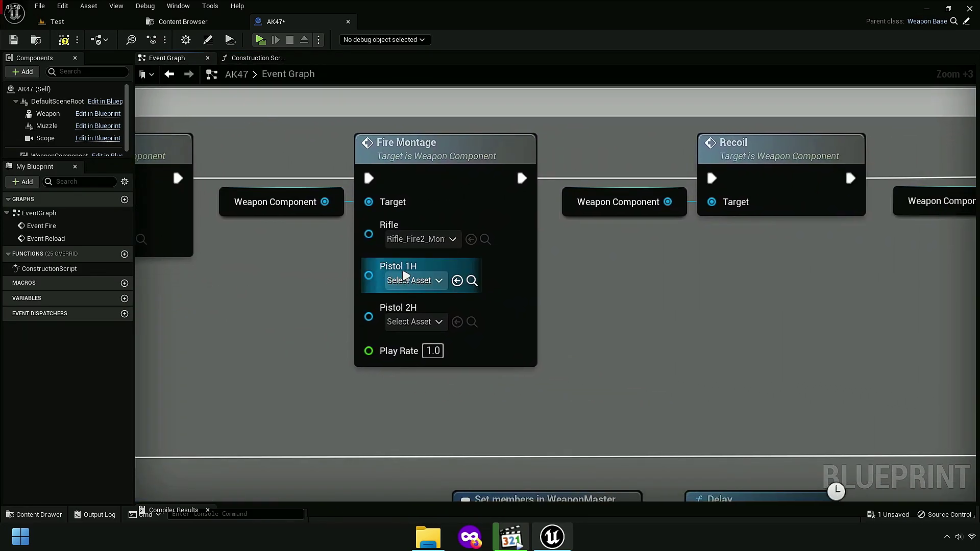
Step: Set the Construction Script's Rifle Fire Animation to Rifle_Fire2_Montage
click(485, 239)
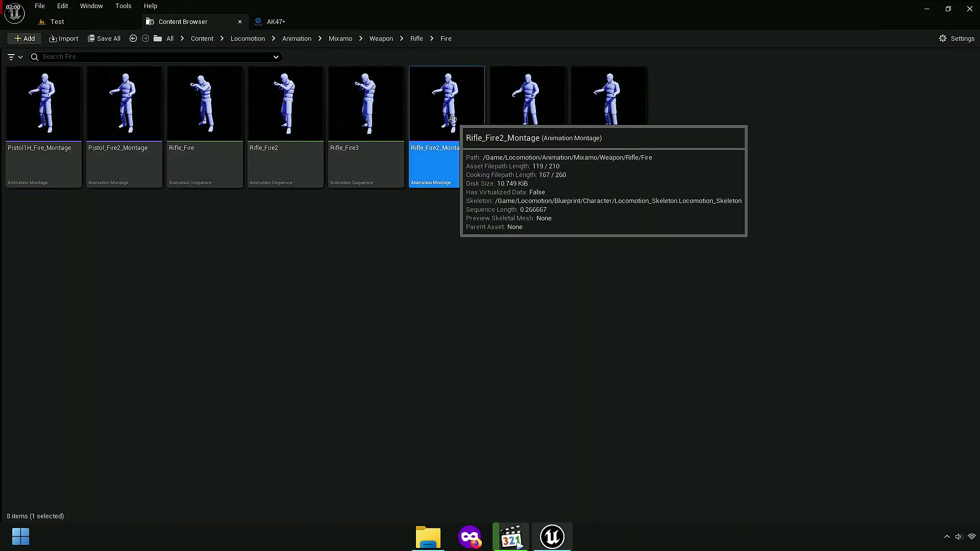
key(F2)
click(276, 21)
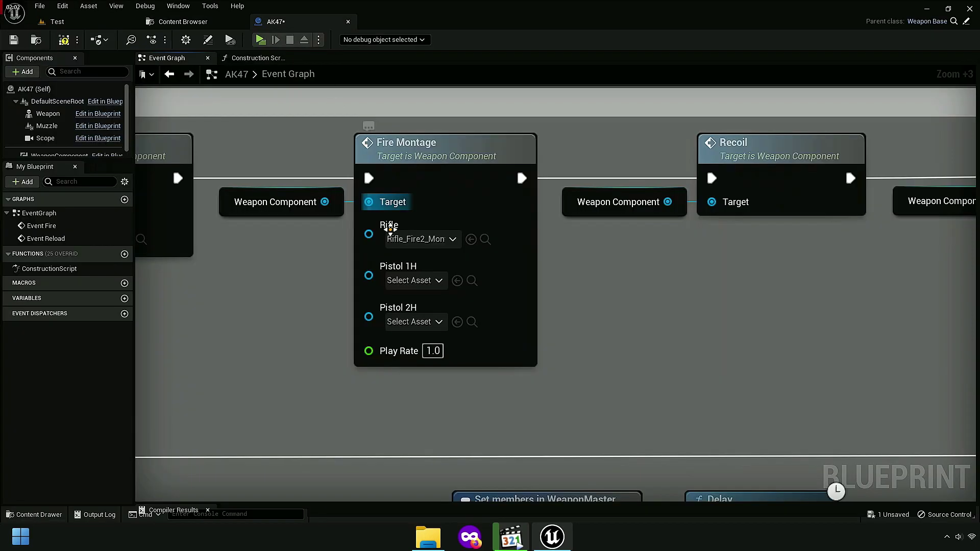
click(261, 58)
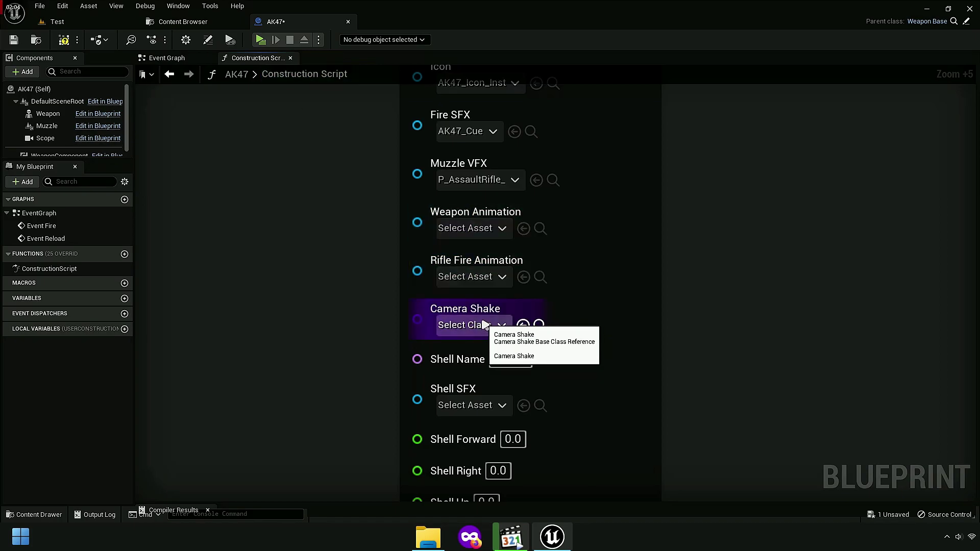
scroll(471, 279, up, 1)
click(472, 280)
key(ctrl+v)
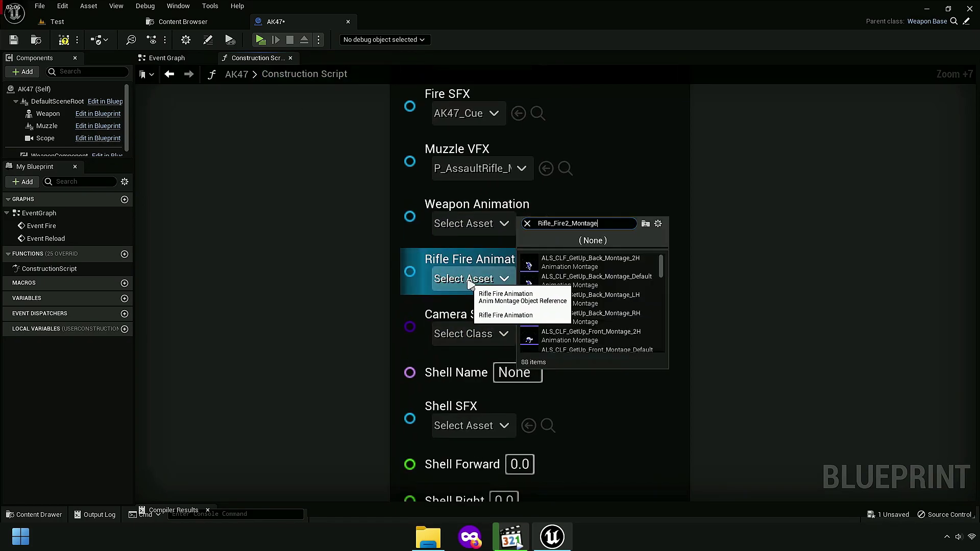
click(554, 264)
Step: Set Camera Shake to the Shake class, then view the Event Graph's Camera Shake node
right_drag(776, 400, 709, 286)
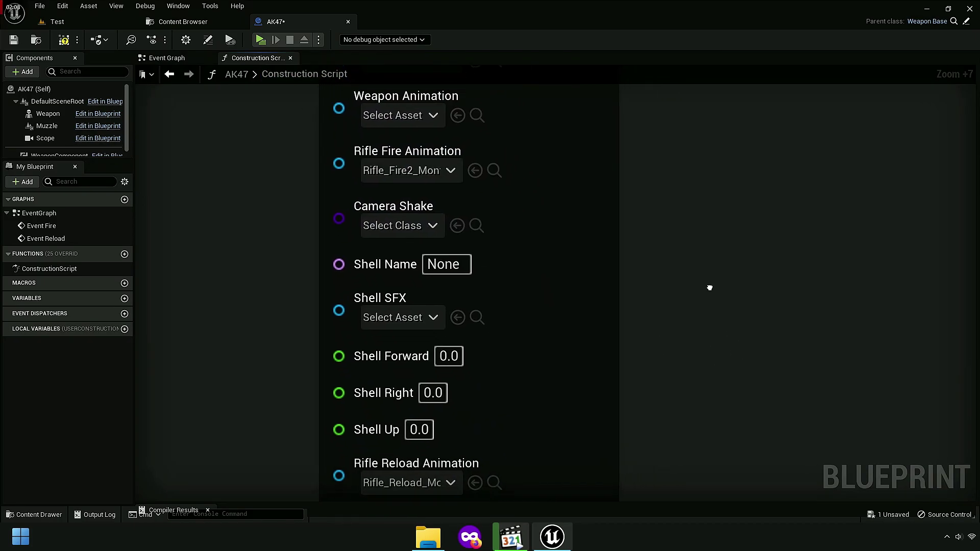
click(391, 212)
text(shak)
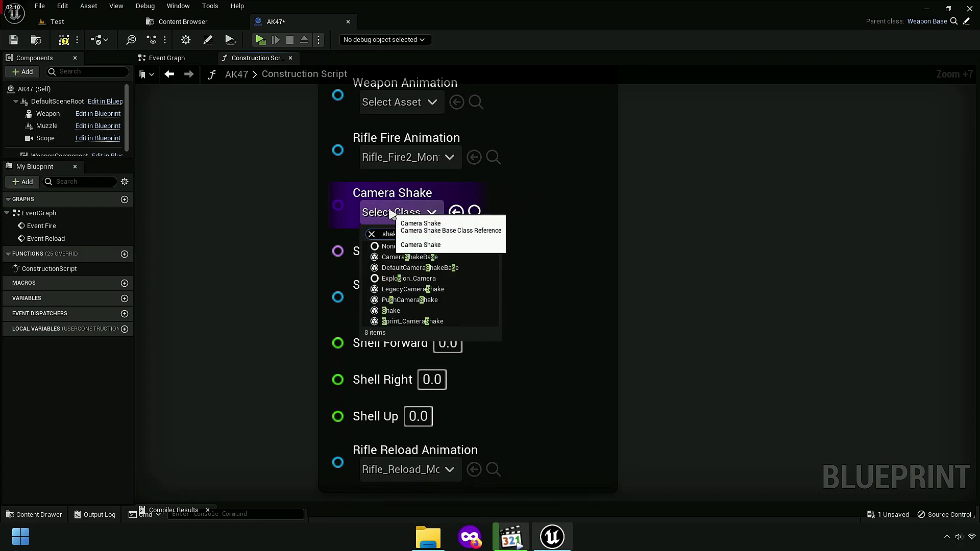
text(e)
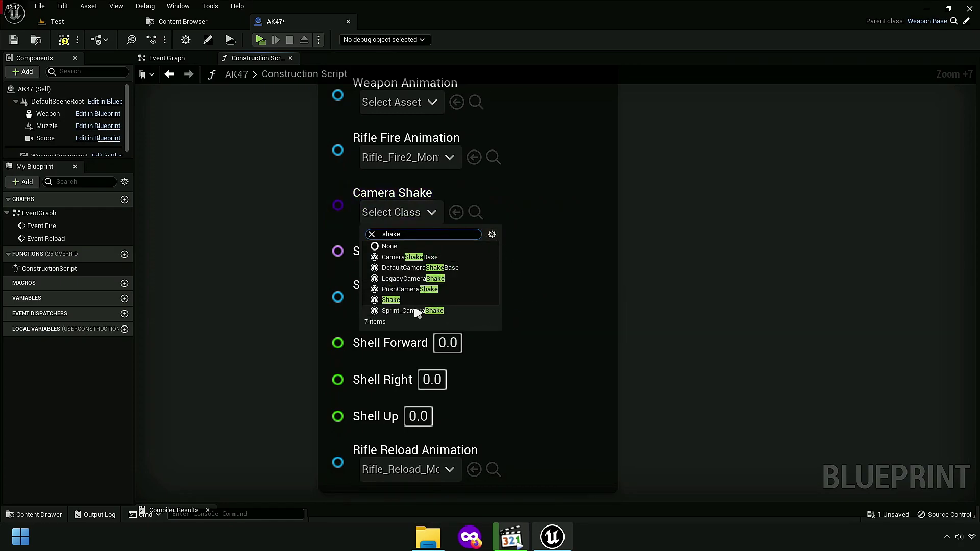
click(391, 301)
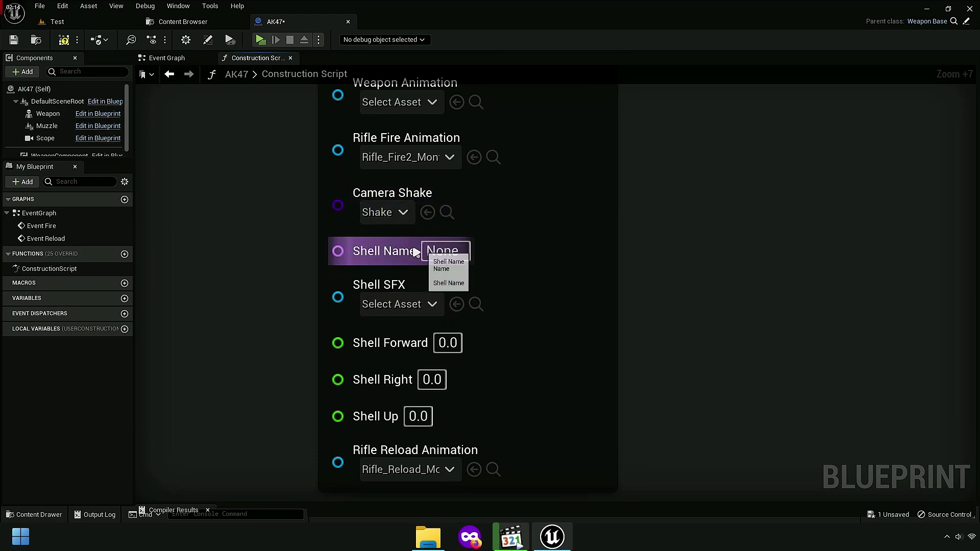
click(184, 59)
right_drag(664, 286, 396, 296)
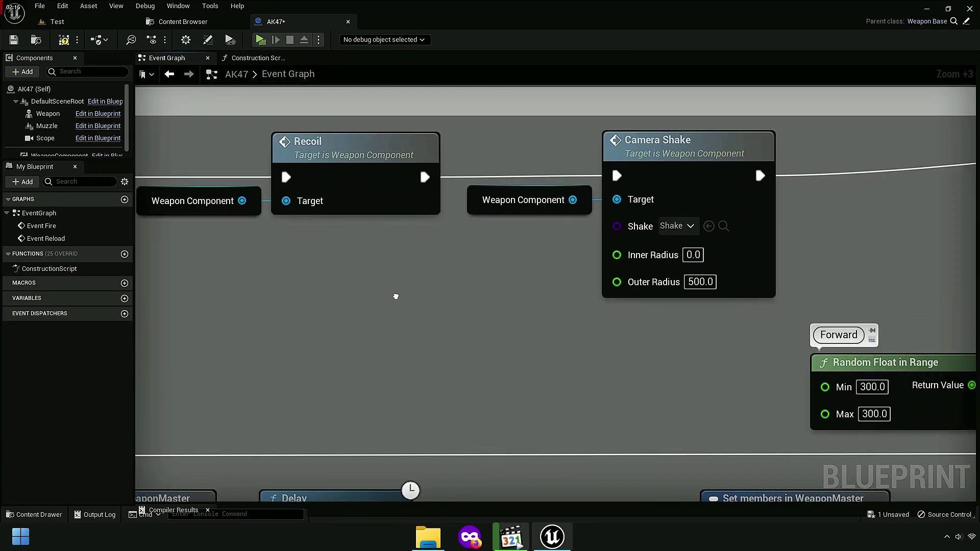
scroll(308, 292, down, 3)
scroll(308, 292, up, 4)
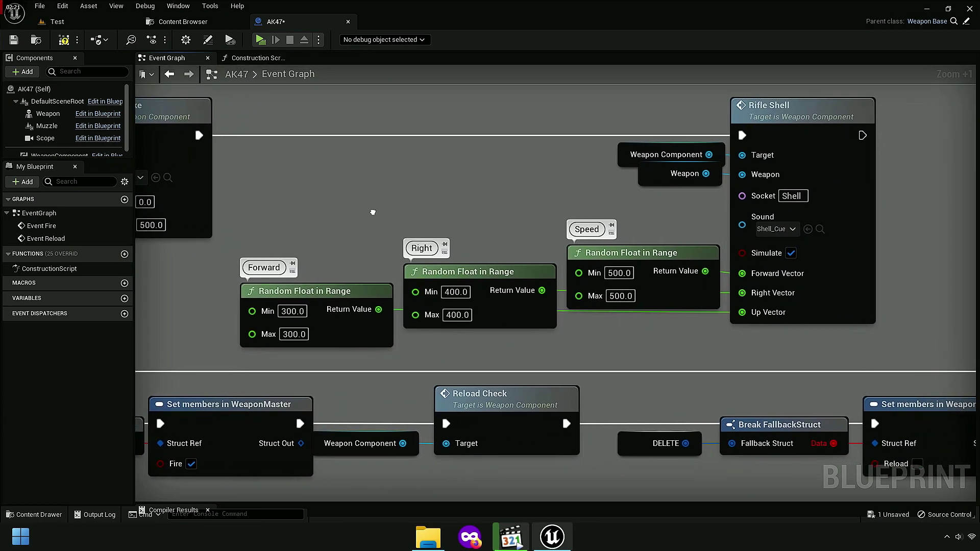
Step: Copy the three Random Float in Range nodes into the Construction Script beside WeaponMaster
right_drag(541, 223, 359, 218)
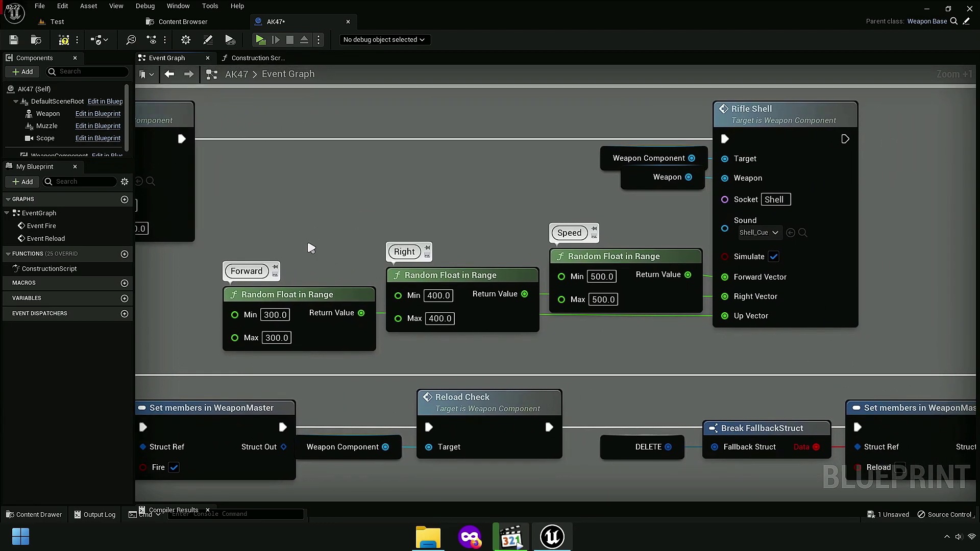
drag(311, 248, 634, 324)
right_click(626, 264)
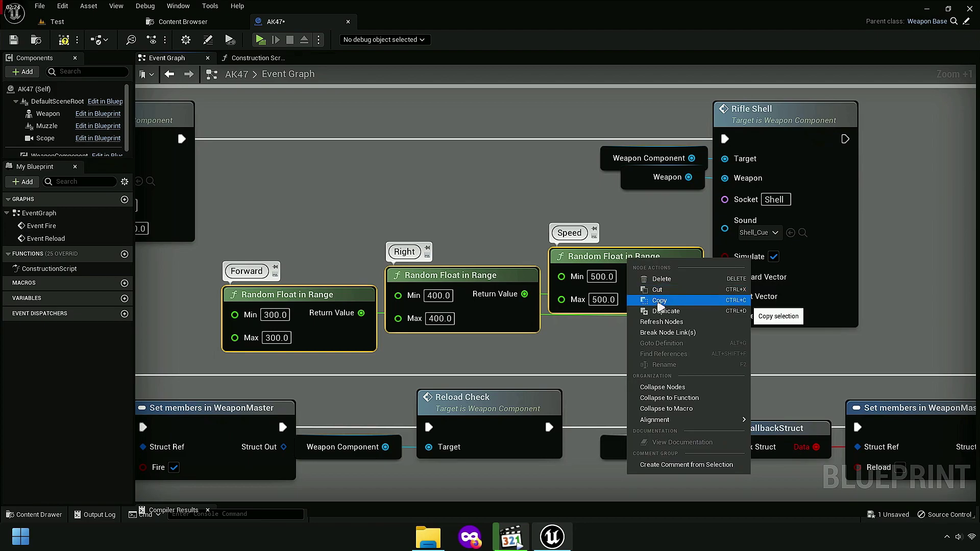
click(658, 300)
scroll(760, 275, up, 4)
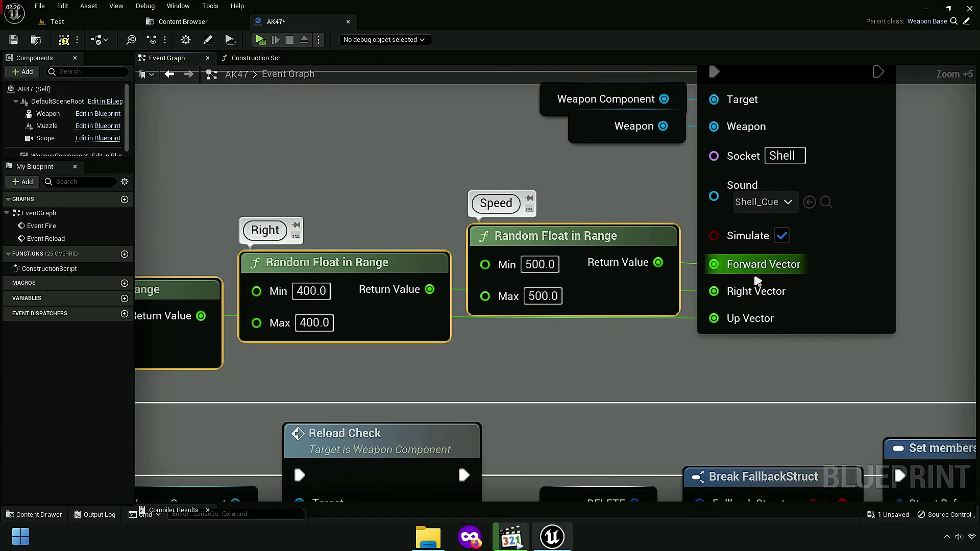
click(254, 58)
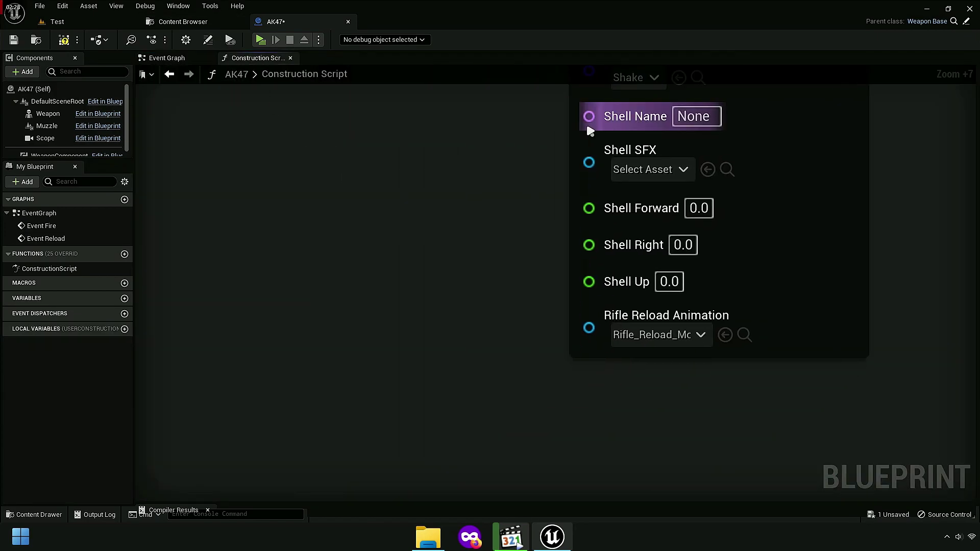
key(ctrl+v)
drag(438, 248, 457, 352)
scroll(457, 352, down, 5)
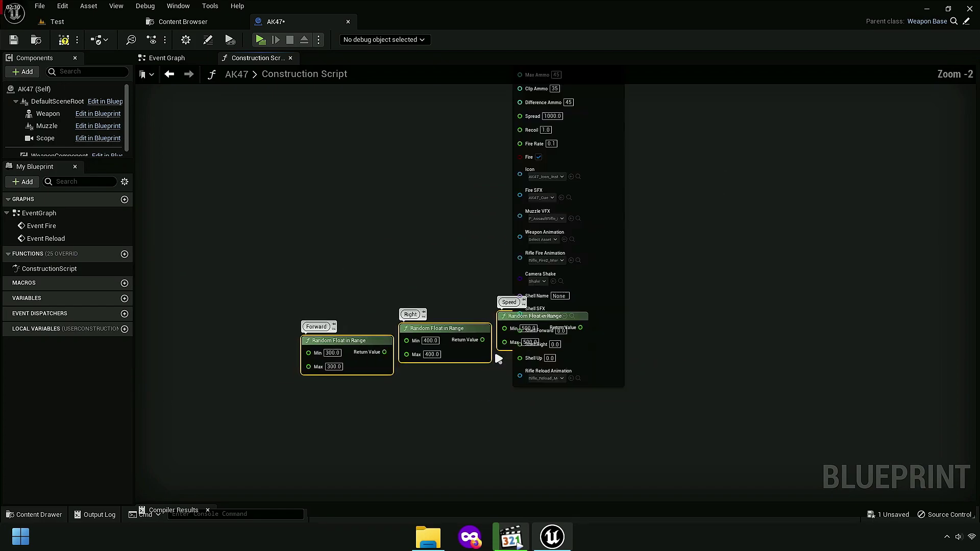
drag(499, 264, 456, 305)
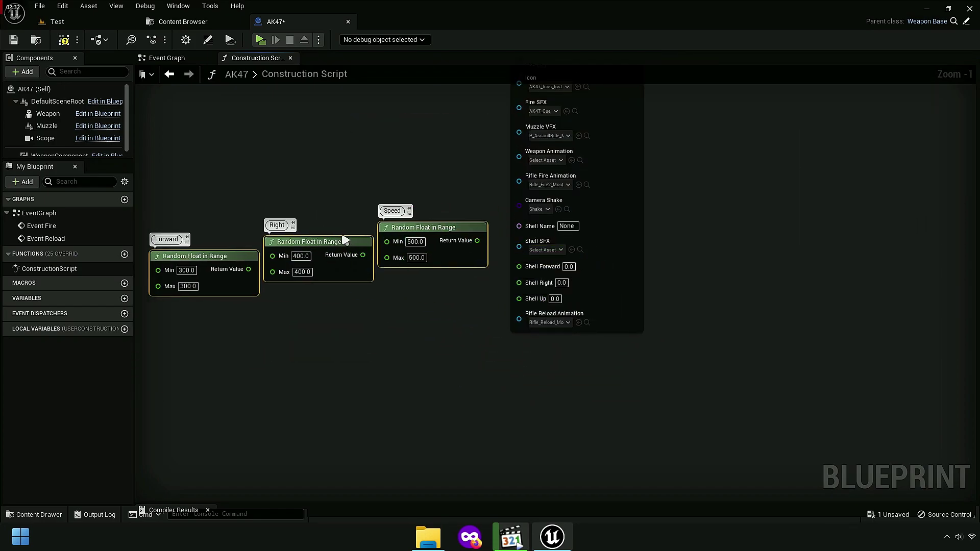
Step: Wire the random nodes to the Shell Forward, Shell Right and Shell Up pins
scroll(457, 305, up, 2)
scroll(457, 306, up, 2)
drag(502, 241, 569, 225)
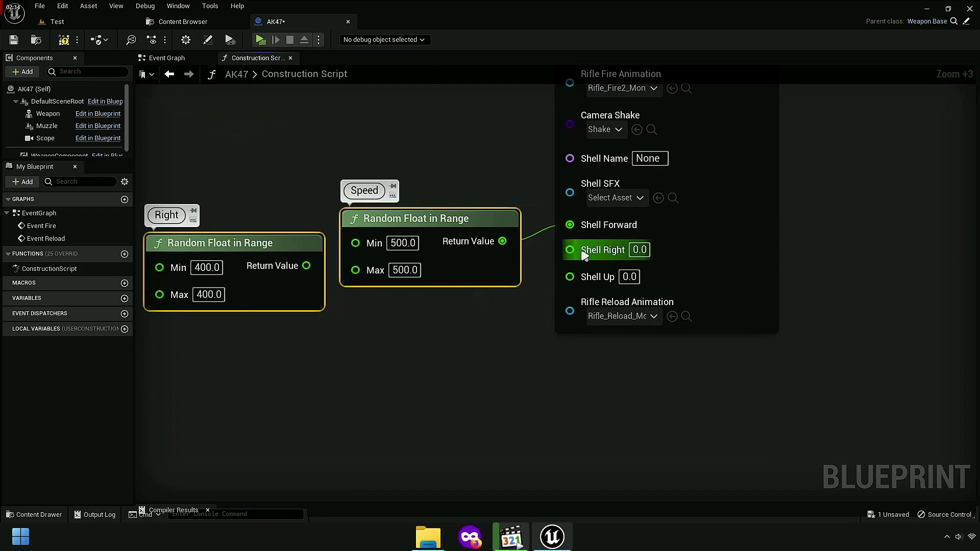
drag(306, 265, 570, 250)
right_drag(458, 307, 632, 271)
drag(744, 236, 284, 254)
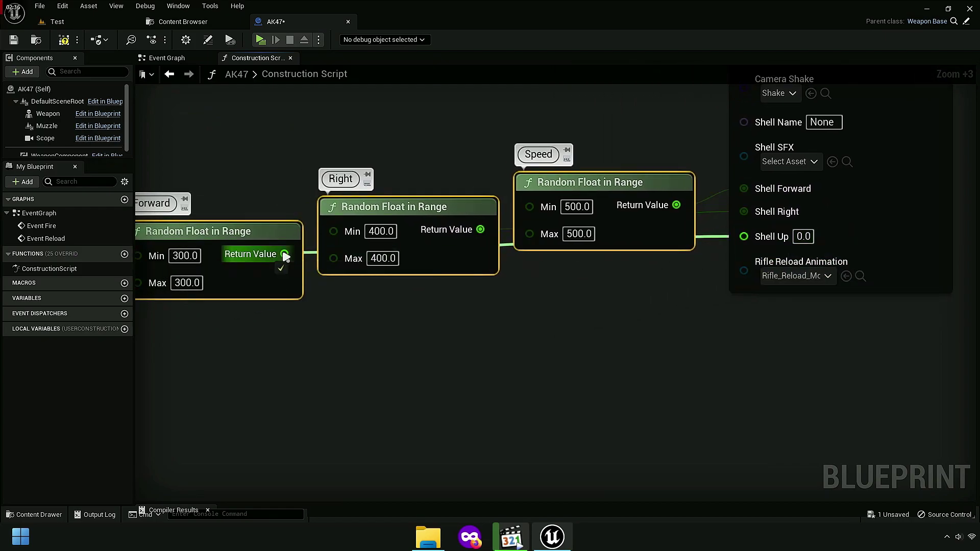
right_drag(281, 286, 376, 291)
right_drag(571, 308, 497, 341)
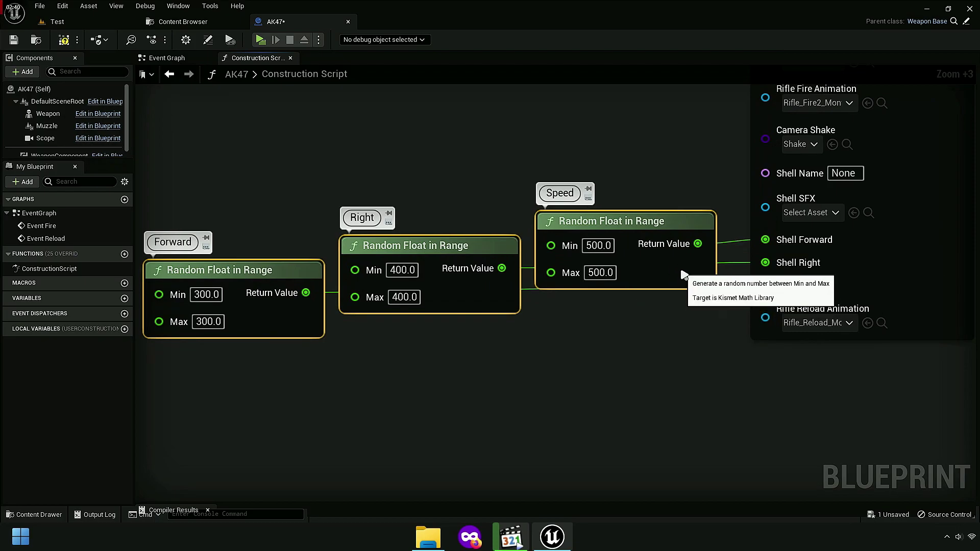
right_drag(684, 276, 586, 327)
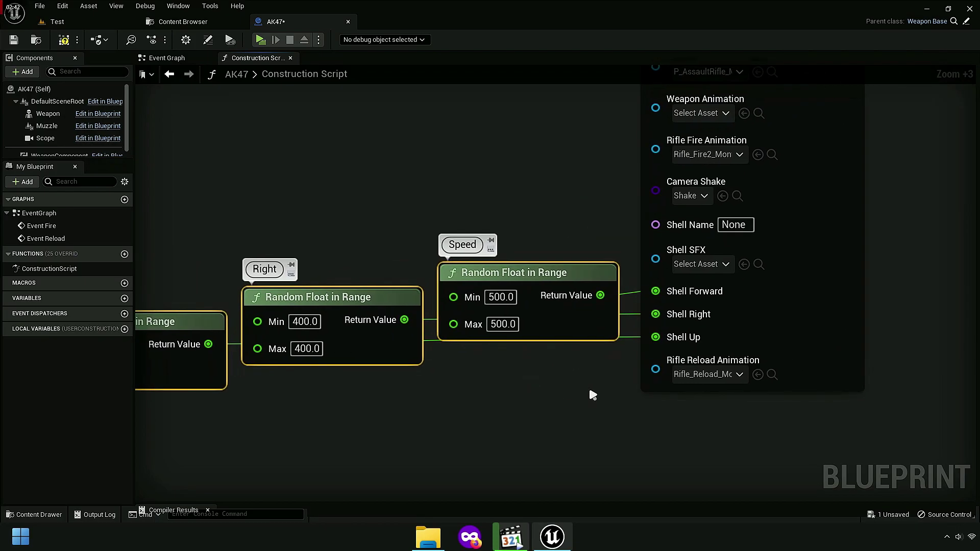
right_drag(592, 395, 506, 429)
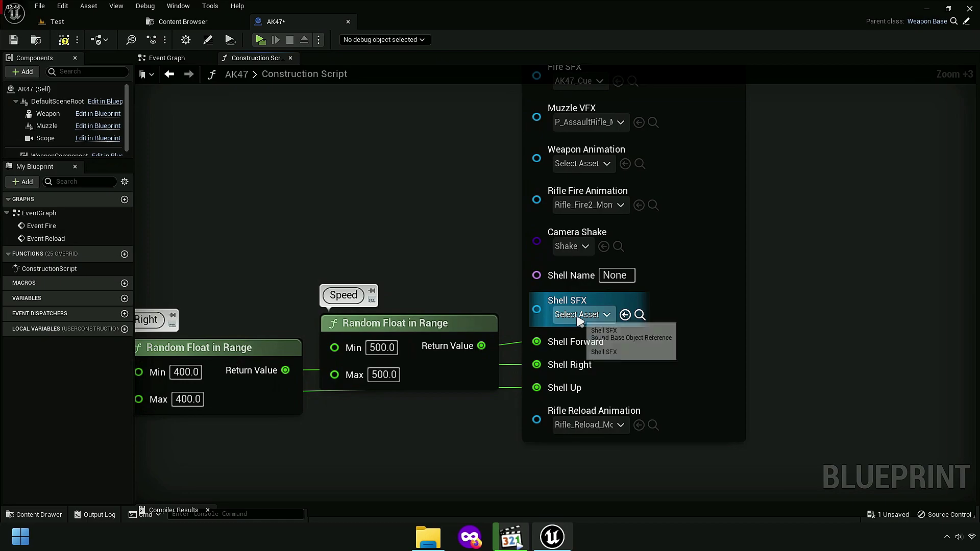
Step: Set Shell Name to 'Shell' and Shell SFX to Shell_Cue
click(176, 60)
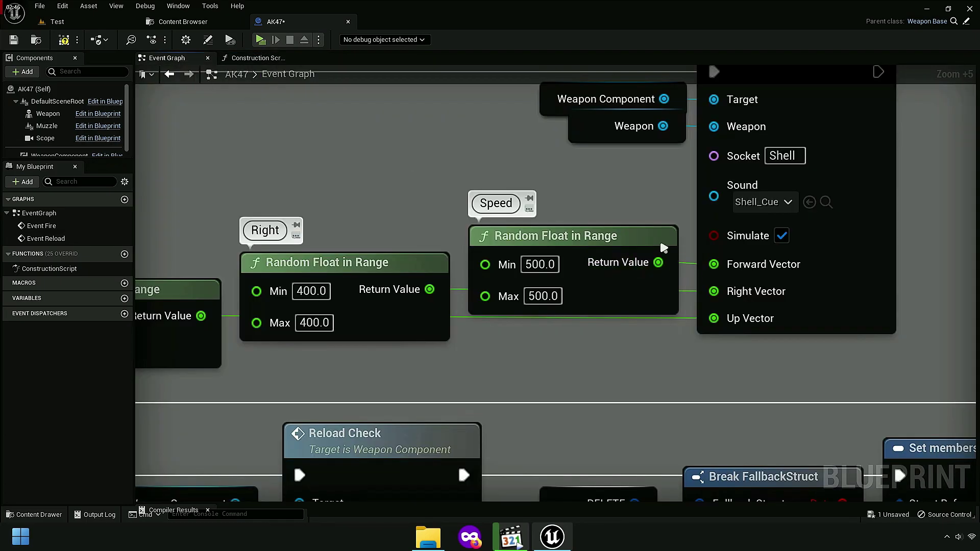
right_drag(663, 248, 449, 319)
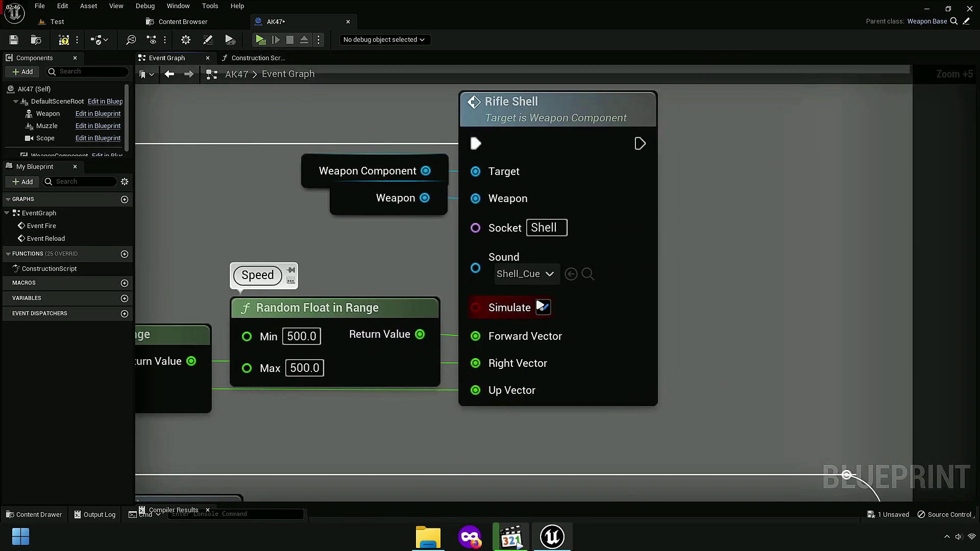
right_click(547, 228)
click(572, 275)
click(250, 58)
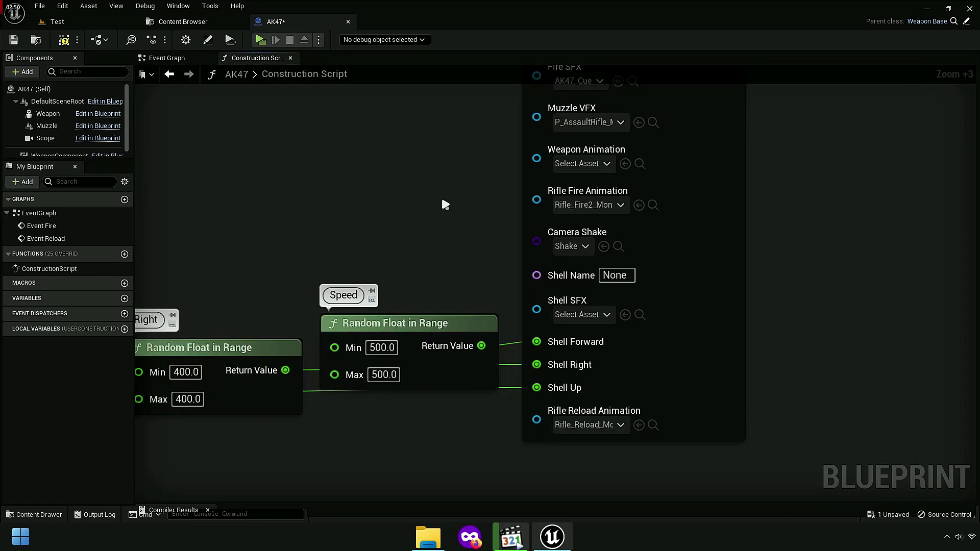
scroll(511, 276, up, 2)
click(558, 276)
key(ctrl+v)
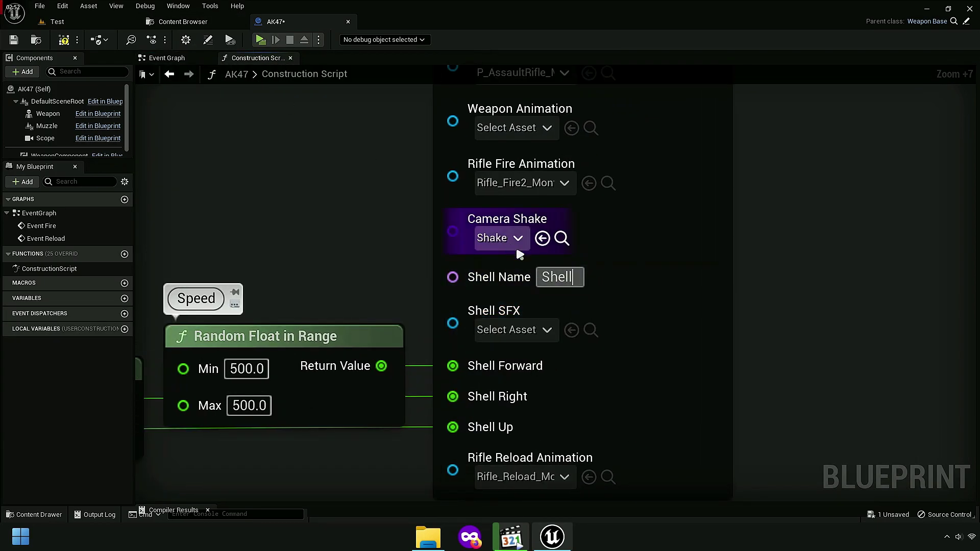
click(529, 332)
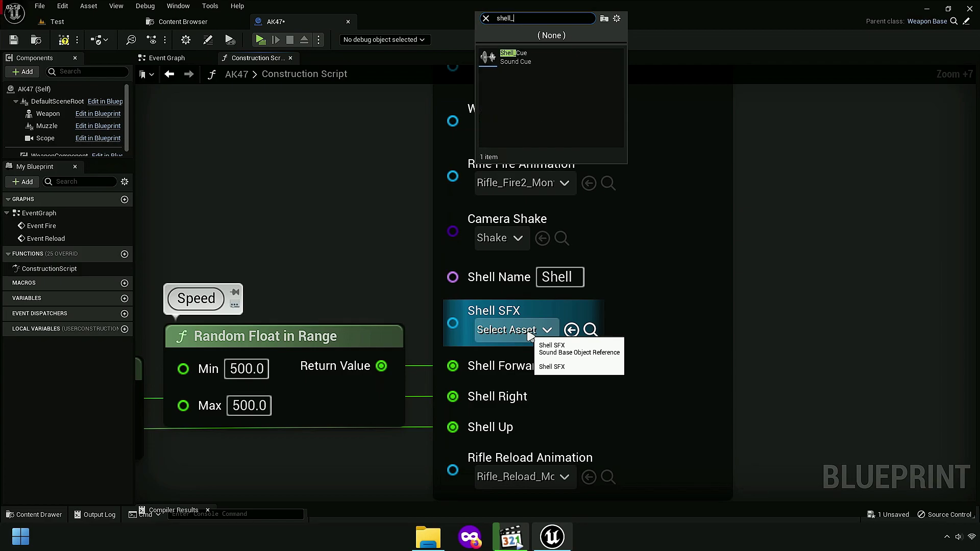
click(513, 57)
Step: Save the AK47 blueprint and return to the Test level for a play-test
right_drag(424, 201, 416, 265)
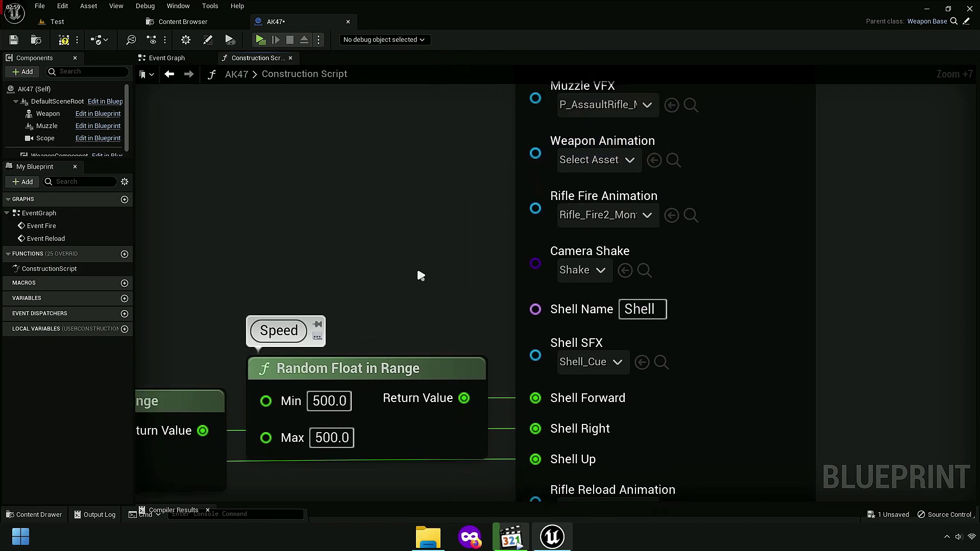
scroll(416, 266, down, 6)
scroll(416, 265, down, 7)
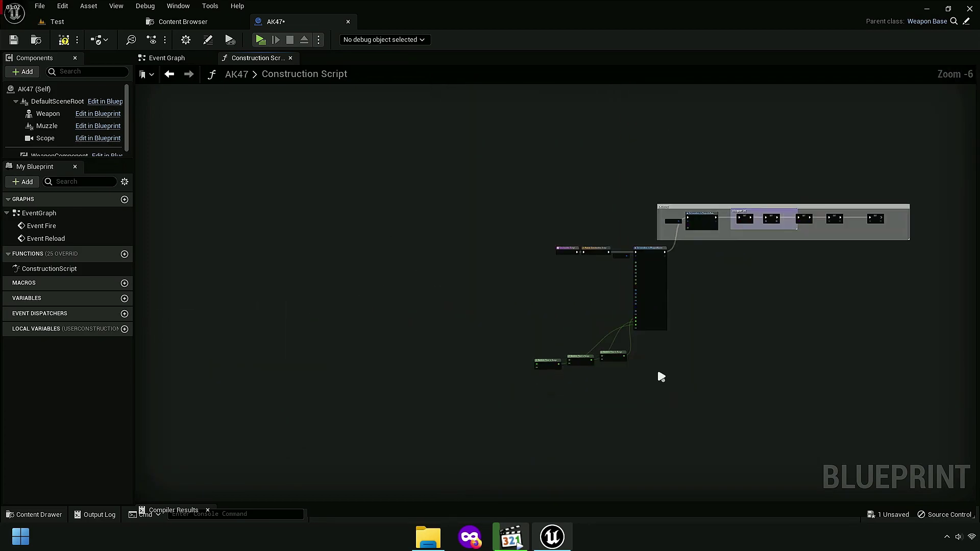
scroll(647, 306, up, 5)
scroll(649, 463, down, 3)
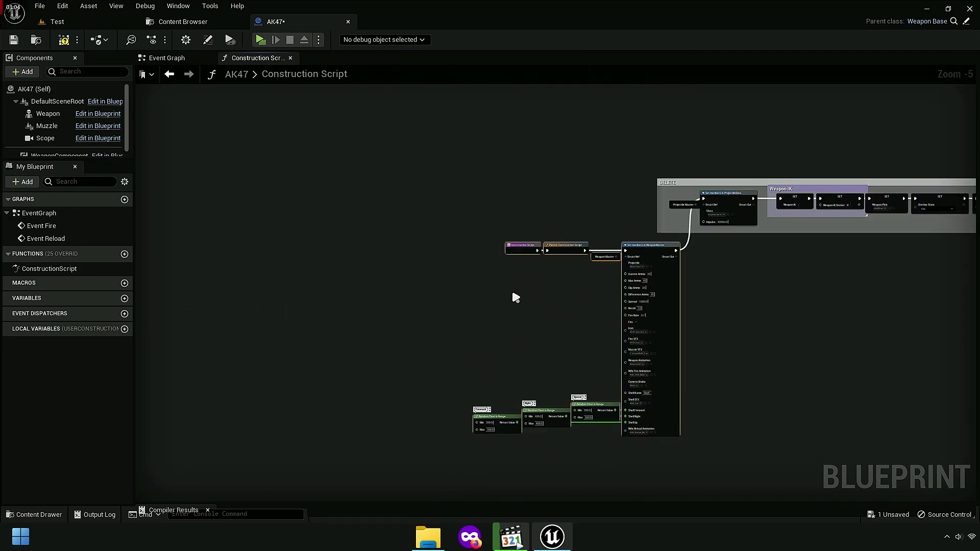
scroll(551, 332, up, 3)
right_drag(582, 374, 604, 310)
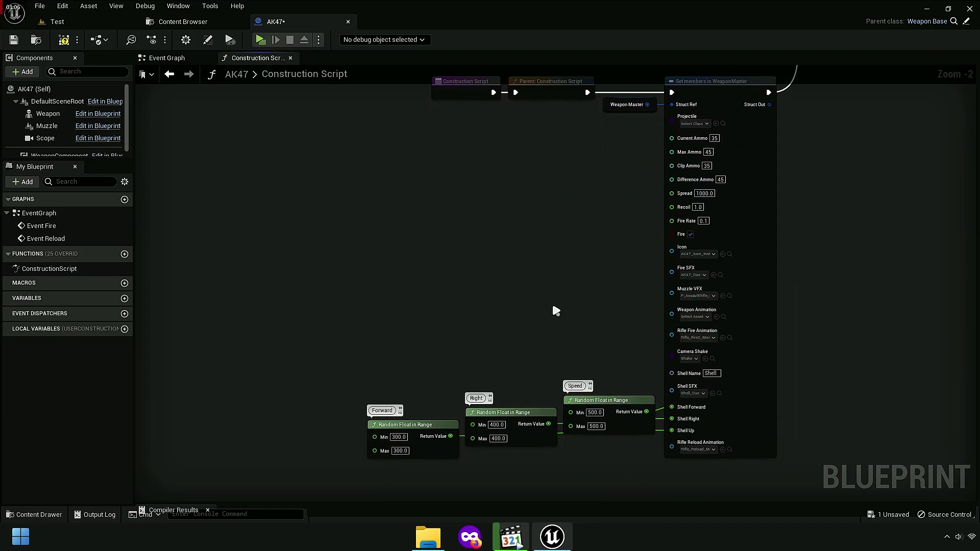
drag(703, 491, 443, 354)
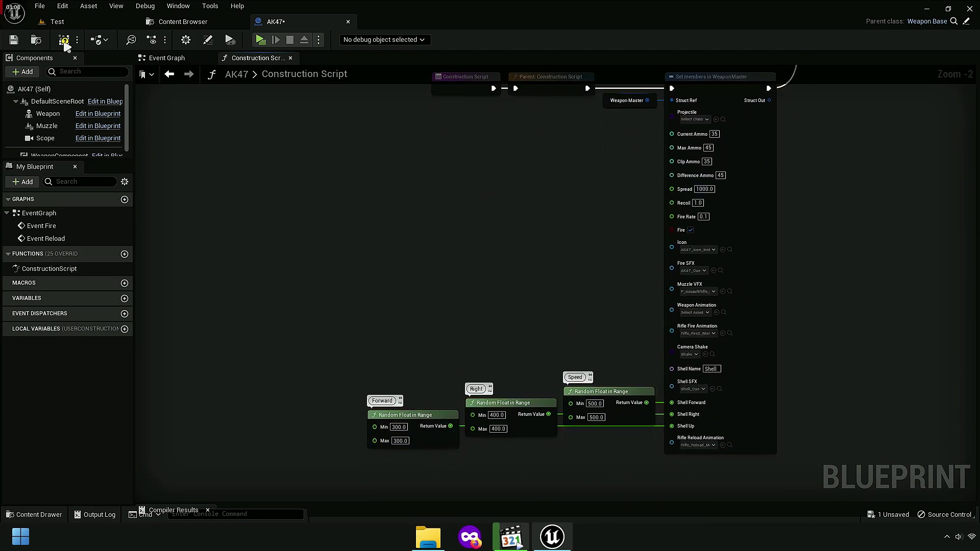
click(16, 41)
click(175, 24)
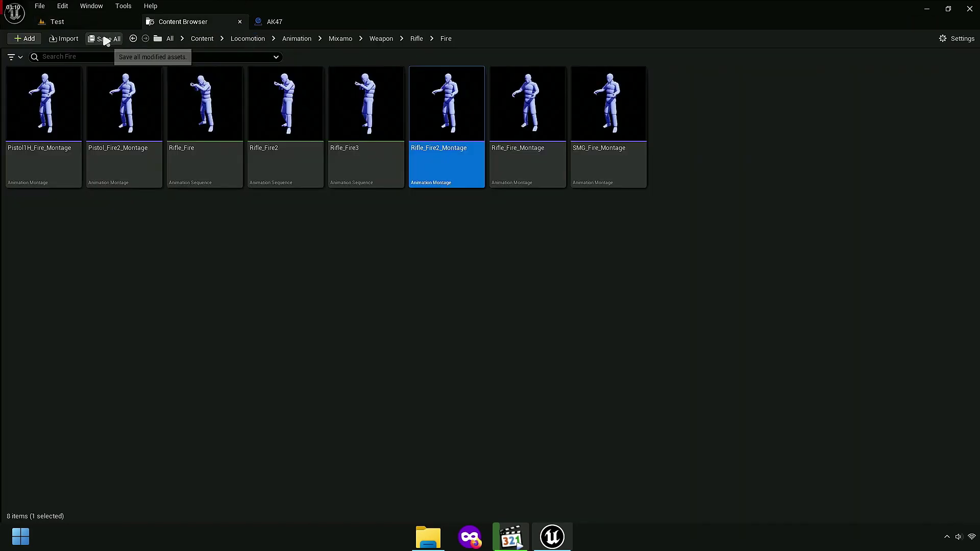
click(107, 28)
Step: Start a play-test, pick up the AK47 and fire several shots over the shoulder
click(226, 40)
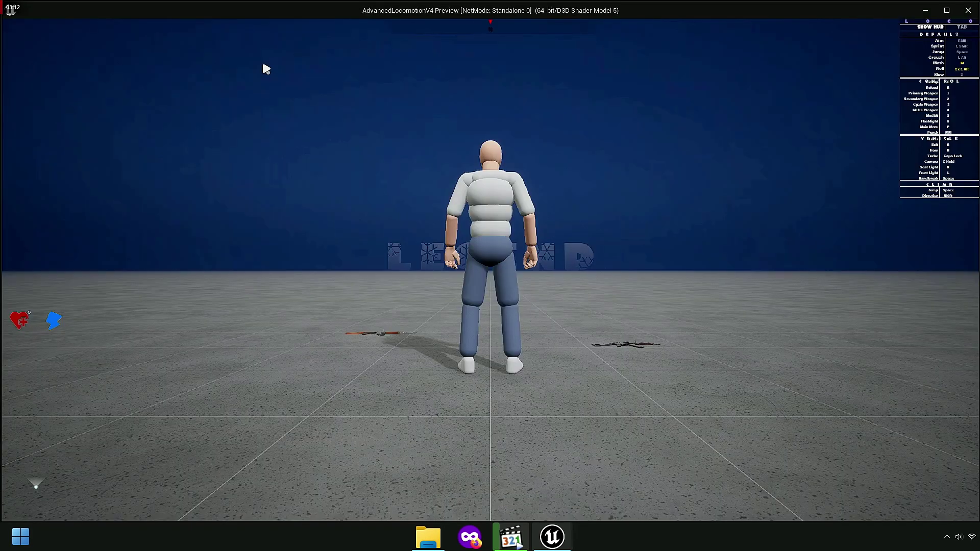
click(256, 60)
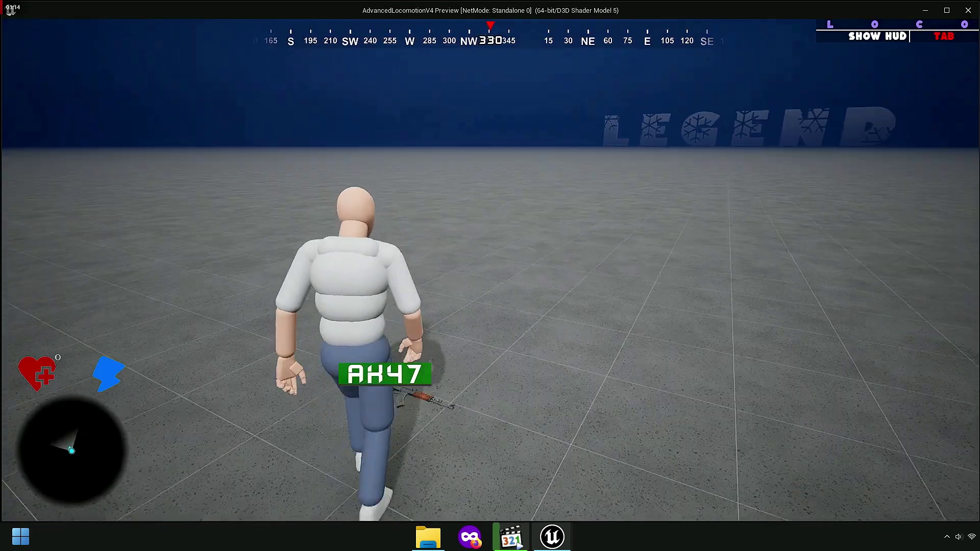
key(e)
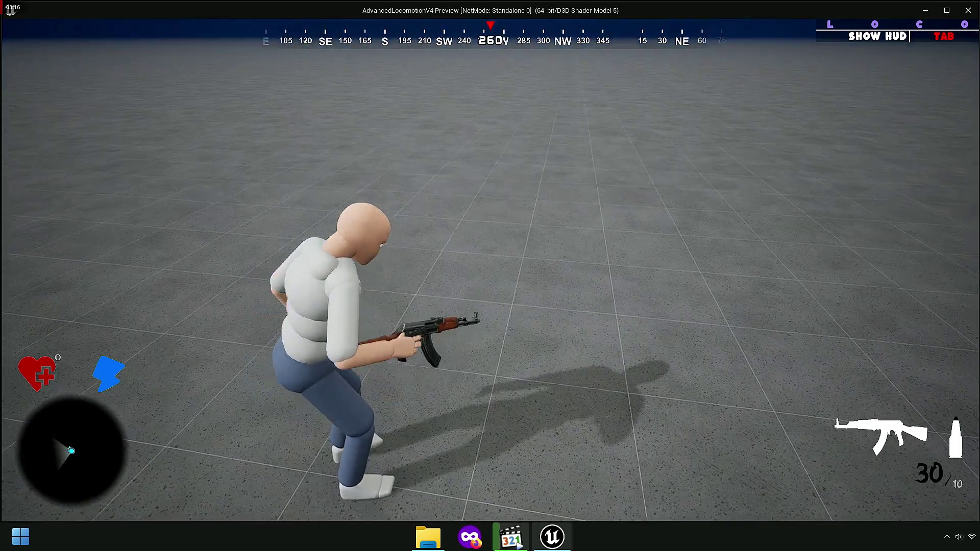
right_click(490, 269)
click(490, 269)
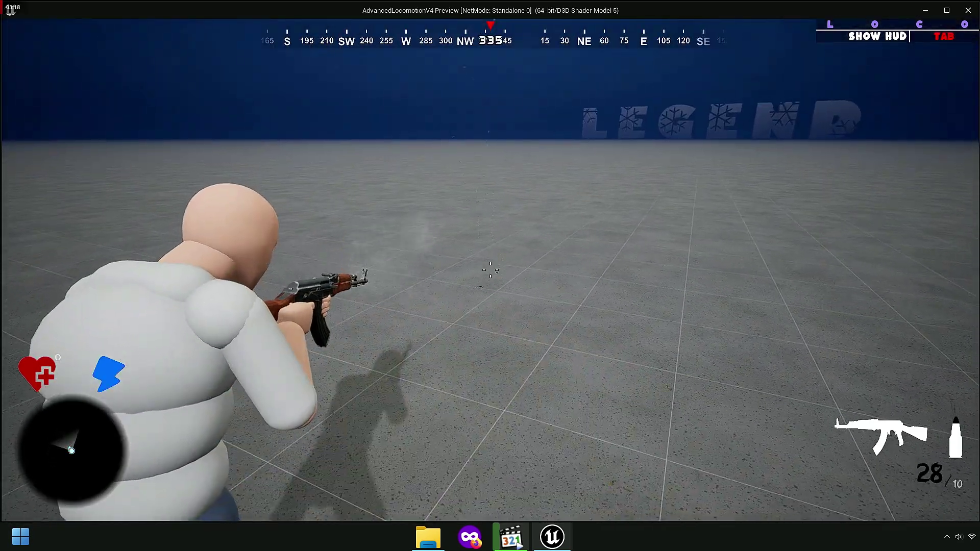
click(489, 269)
click(490, 269)
click(490, 269)
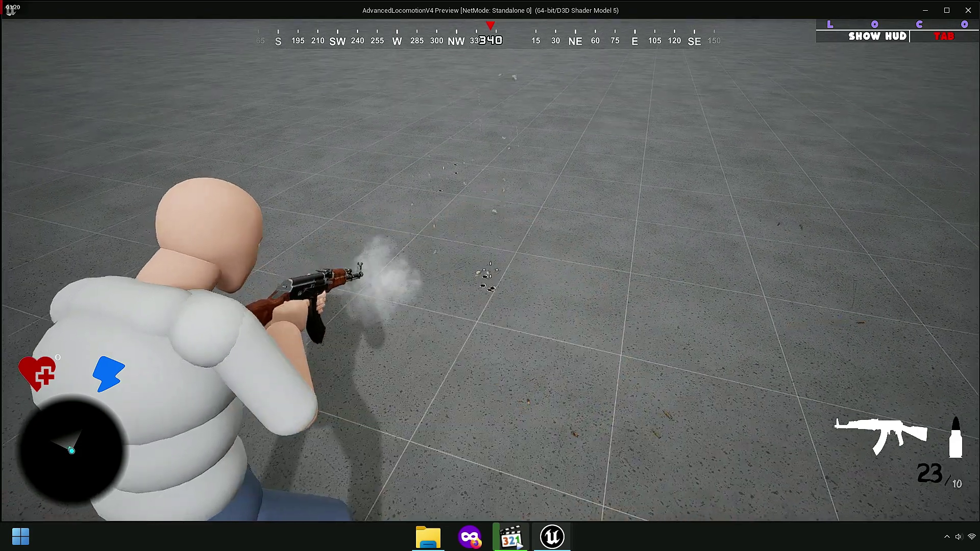
click(490, 270)
click(489, 270)
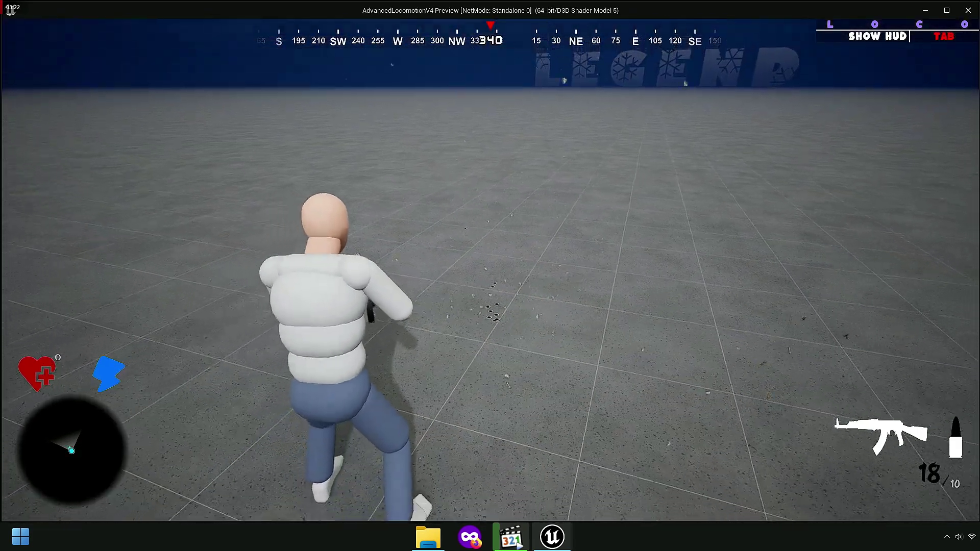
Step: Walk around, reload the AK47, fire two aimed shots, then stop the play-test
key(w)
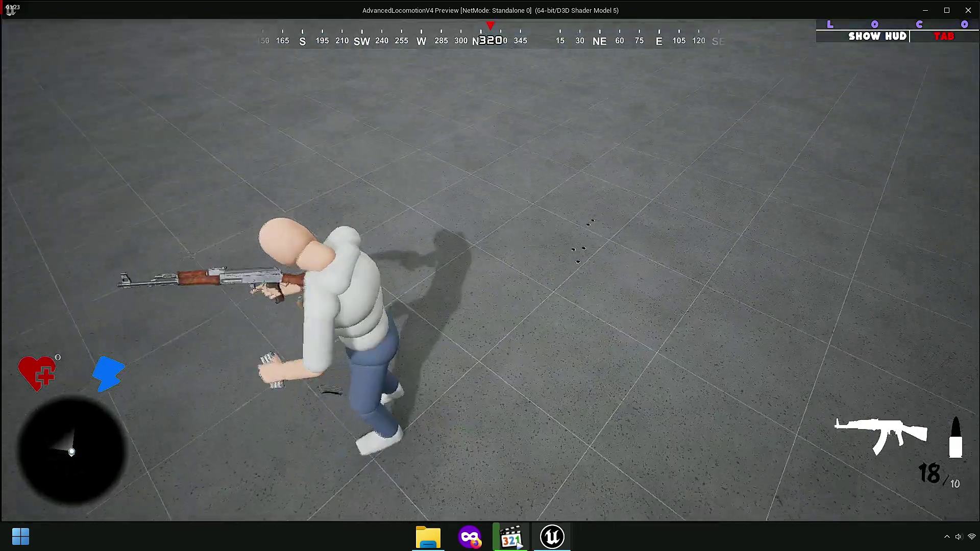
key(r)
right_click(490, 269)
click(490, 269)
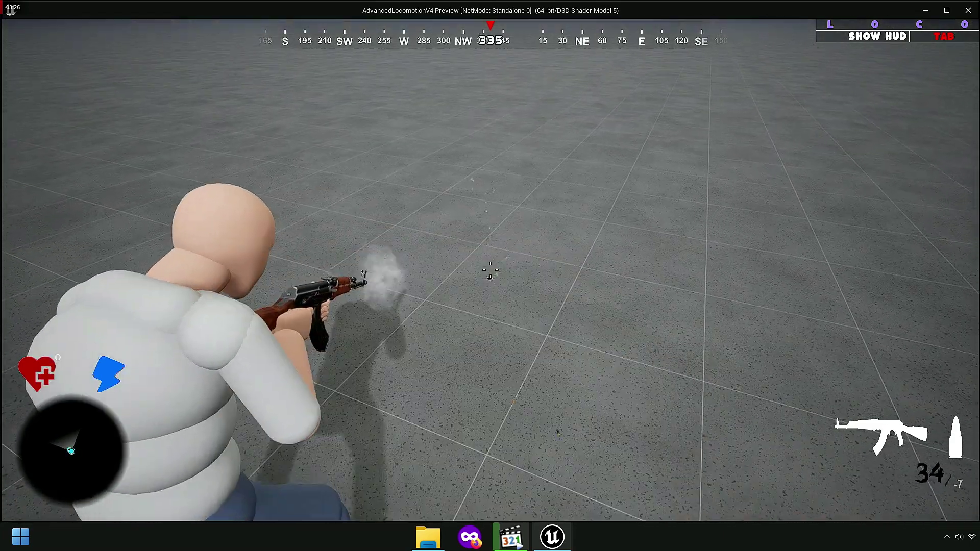
click(490, 269)
key(Escape)
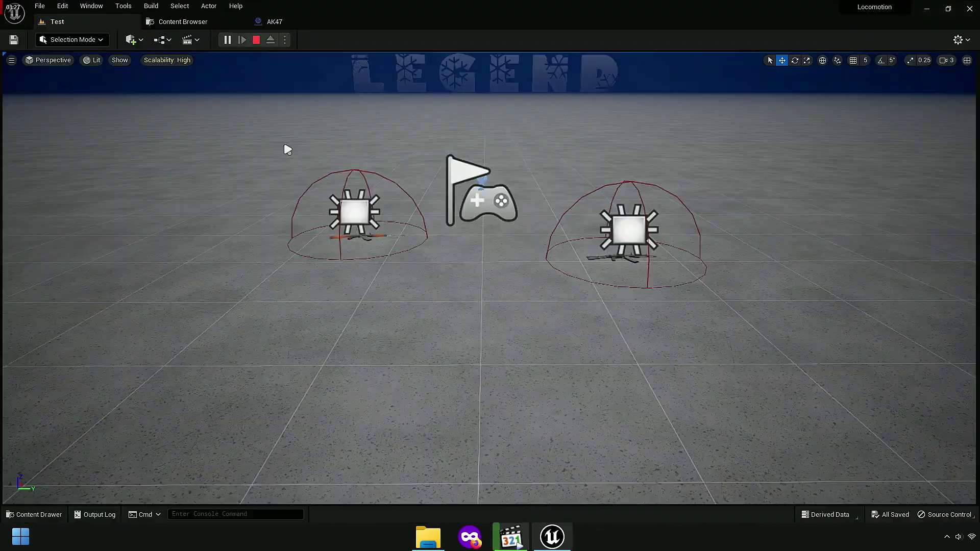
Step: In the AK47 Construction Script, disconnect the links into Shell Forward, Shell Right and Shell Up
click(183, 21)
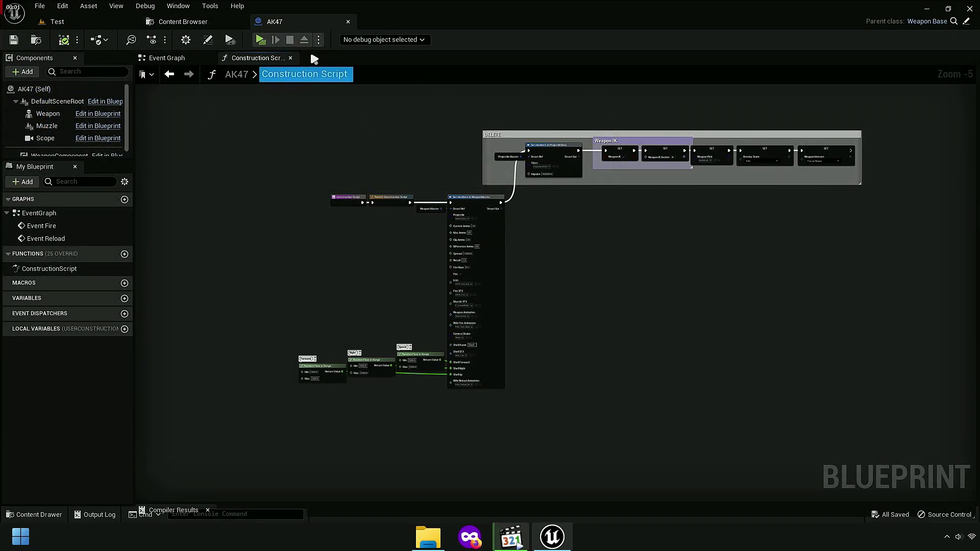
scroll(403, 258, up, 2)
scroll(379, 259, up, 3)
scroll(391, 306, up, 3)
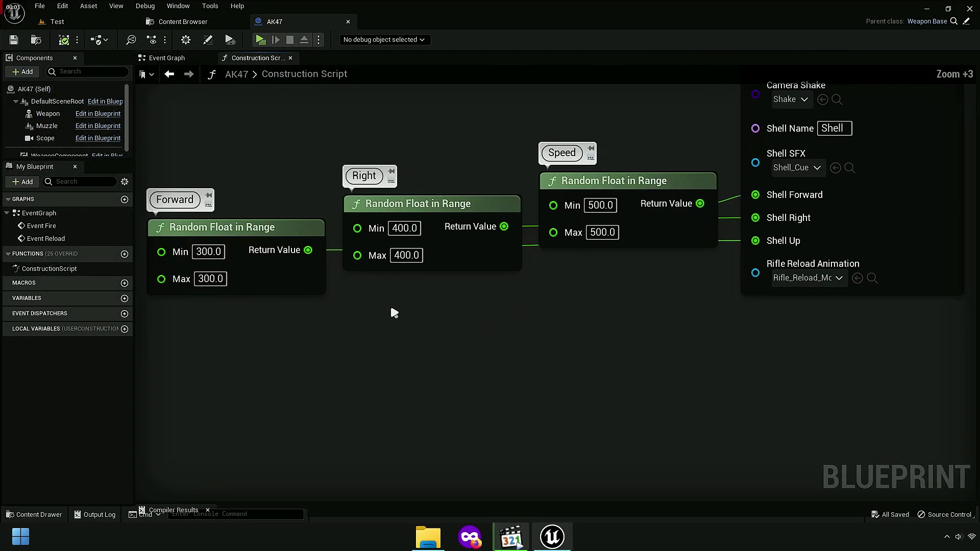
scroll(496, 335, up, 1)
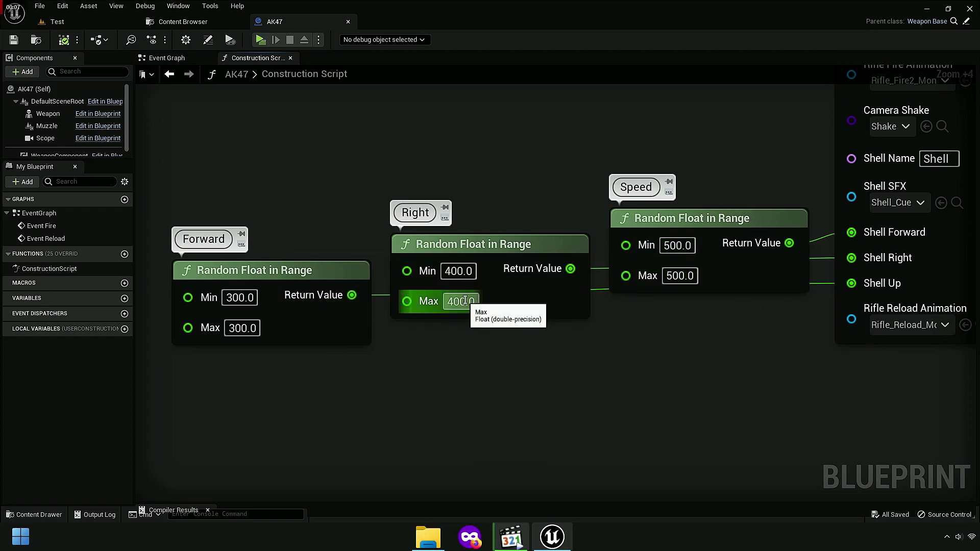
right_drag(669, 304, 491, 321)
alt+click(673, 249)
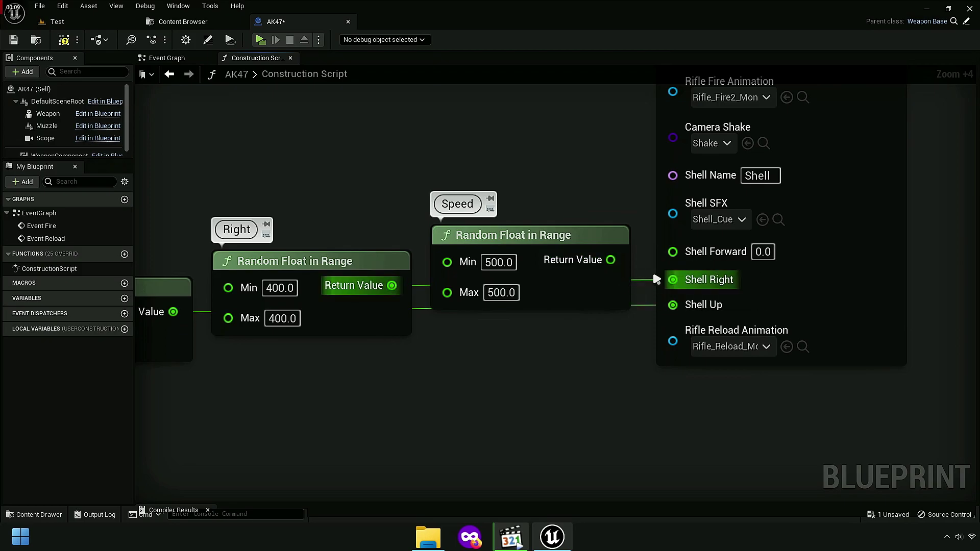
alt+click(672, 276)
alt+click(673, 301)
Step: Copy the Speed node's 500.0 value into Shell Forward
scroll(530, 291, up, 3)
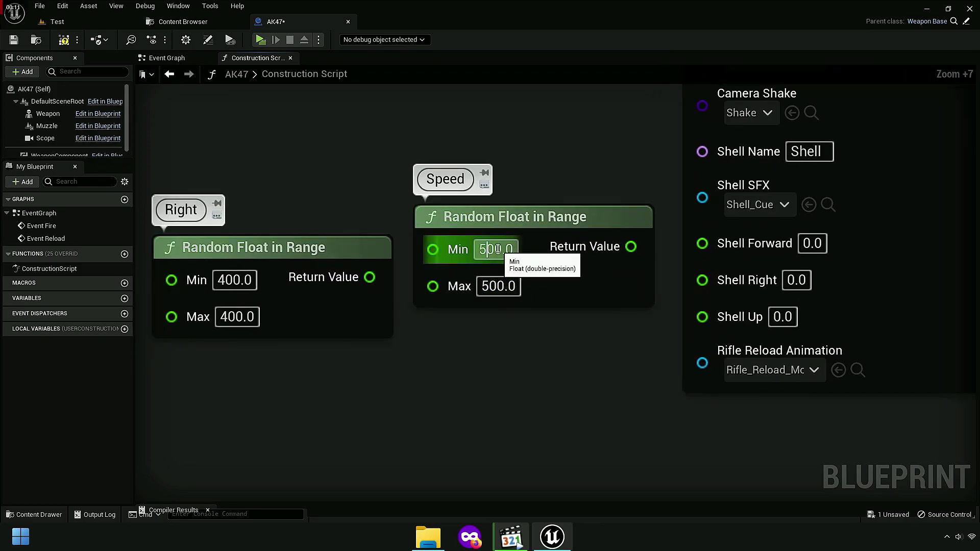
right_click(497, 249)
click(486, 250)
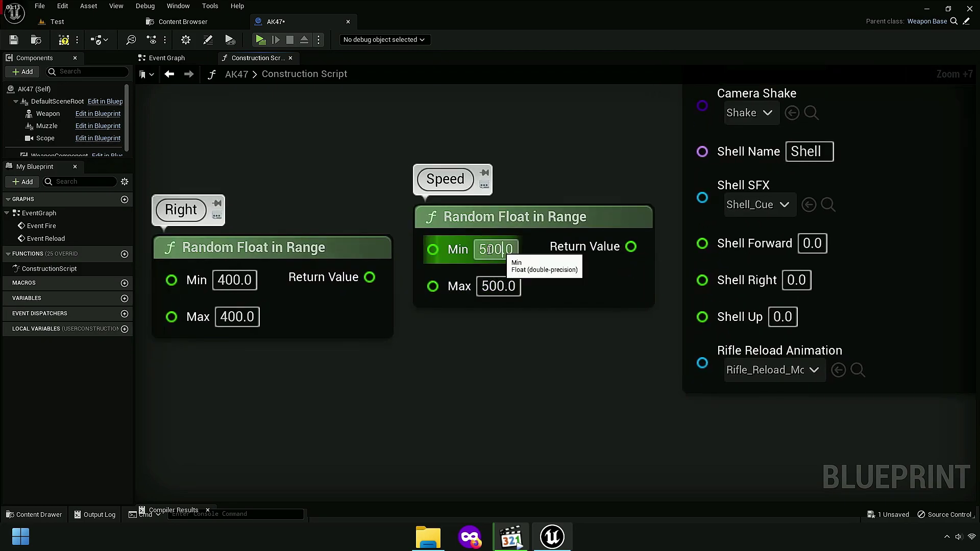
key(ctrl+a)
key(ctrl+c)
click(811, 243)
key(ctrl+v)
key(Return)
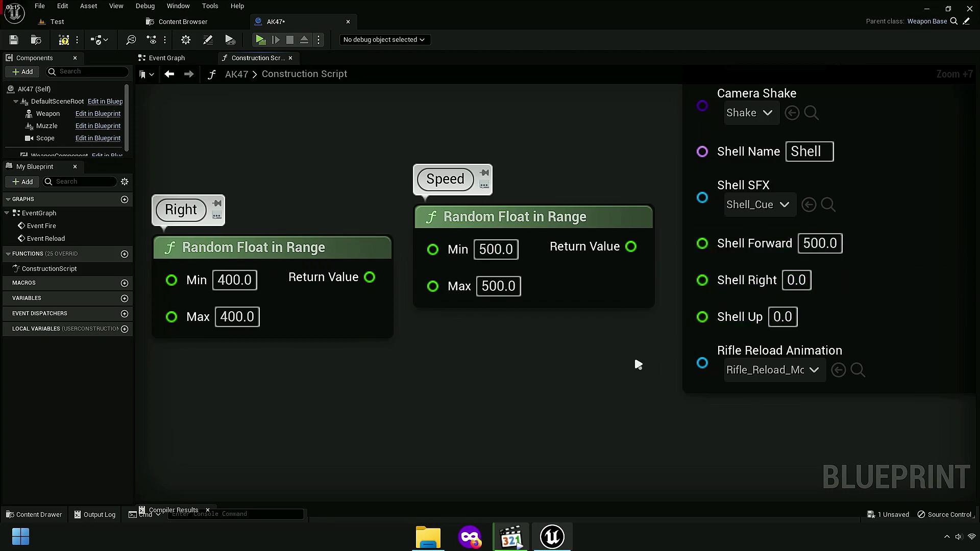
Step: Set Shell Right to 400.0 and Shell Up to 300
mouse_move(637, 365)
right_down()
mouse_move(689, 322)
mouse_move(587, 329)
right_up()
click(376, 260)
key(ctrl+v)
key(Return)
scroll(489, 306, down, 2)
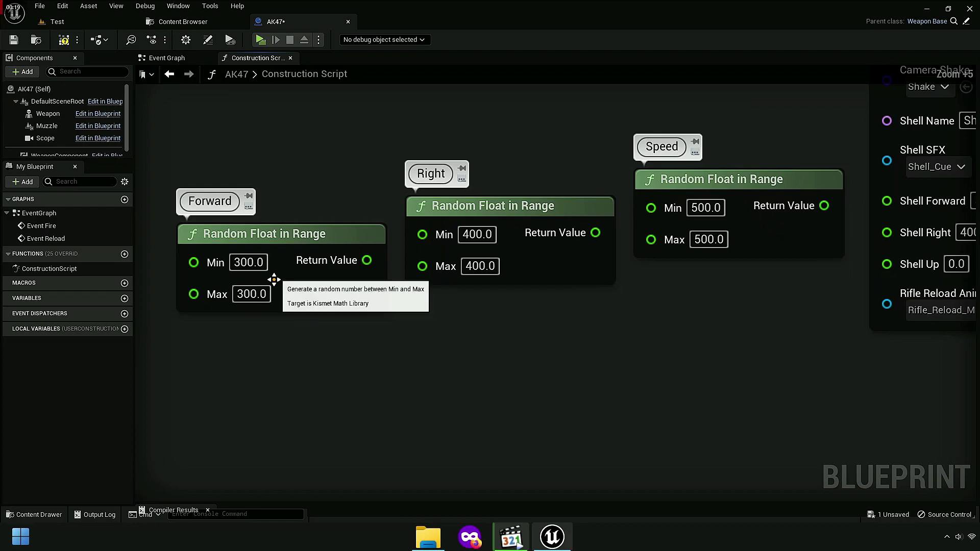
click(254, 260)
right_drag(801, 311, 525, 297)
double_click(590, 255)
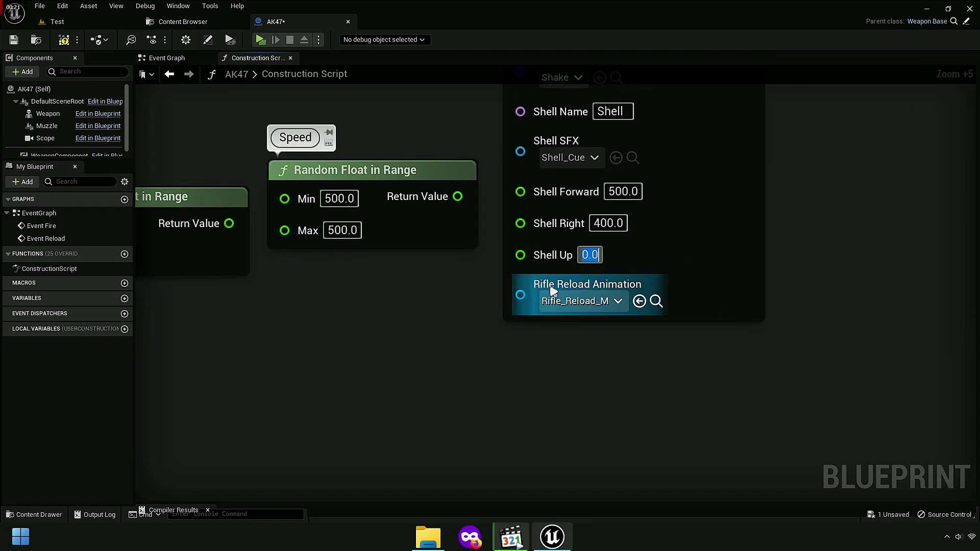
text(300)
key(Return)
Step: Delete the three Random Float in Range nodes
scroll(610, 280, down, 2)
drag(557, 307, 276, 222)
right_click(275, 235)
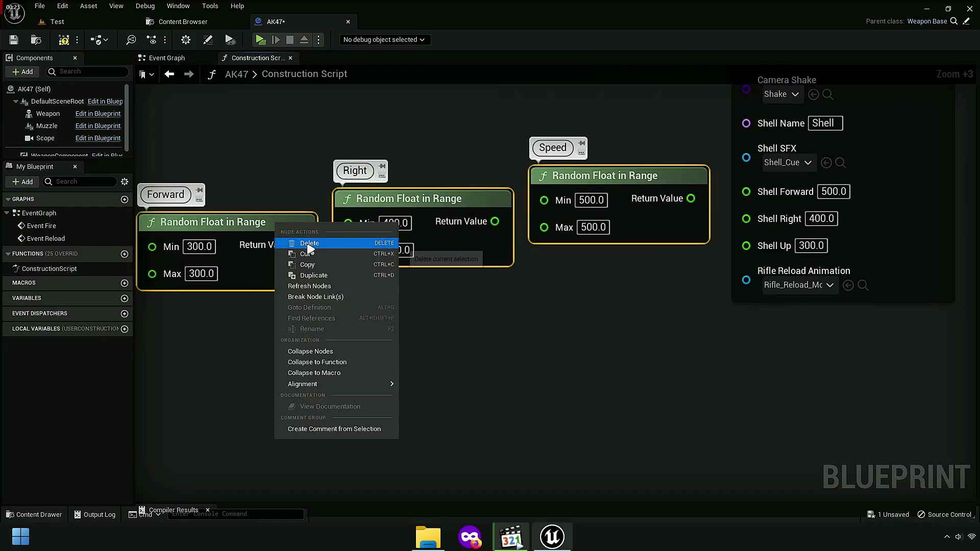
click(306, 246)
Step: Compile and save the AK47 blueprint
right_drag(639, 219, 334, 290)
scroll(388, 270, down, 1)
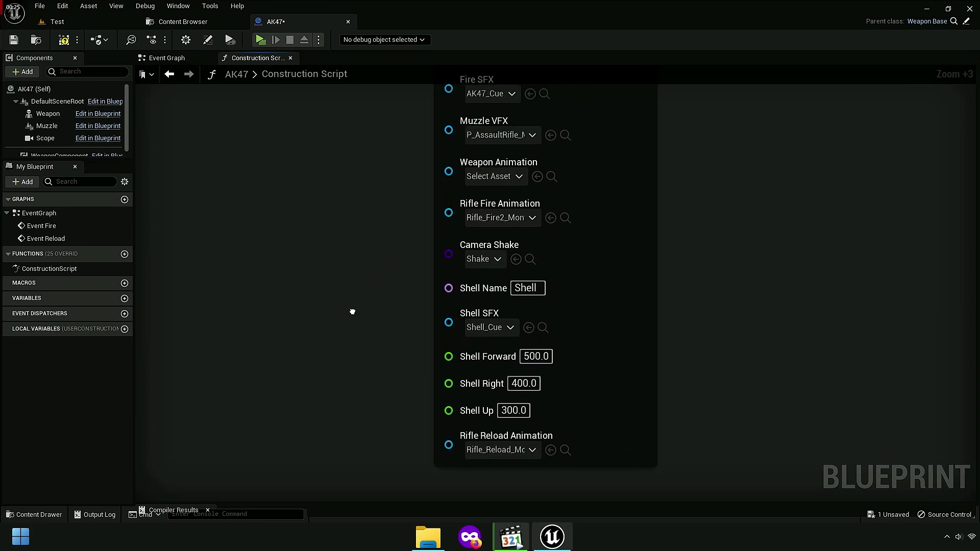
scroll(356, 332, down, 1)
click(63, 41)
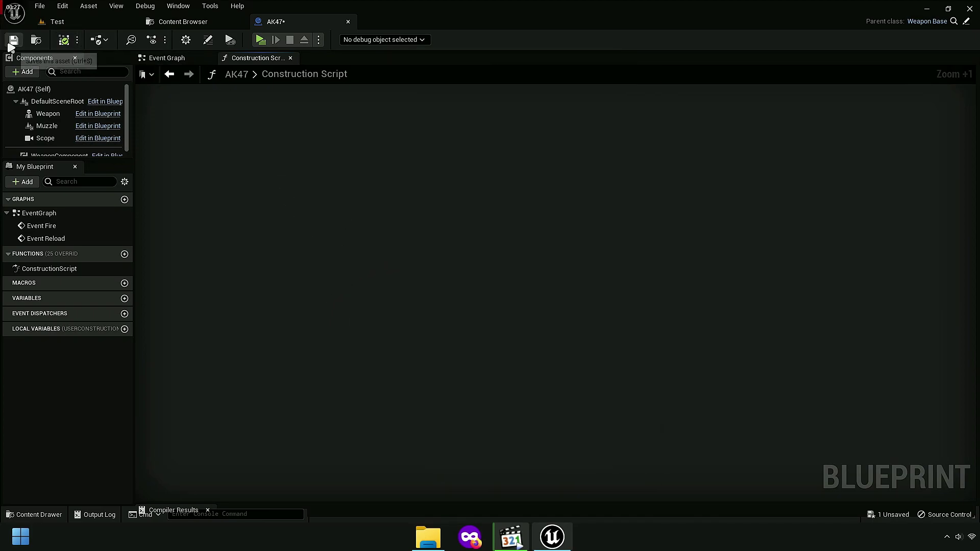
click(14, 40)
click(167, 57)
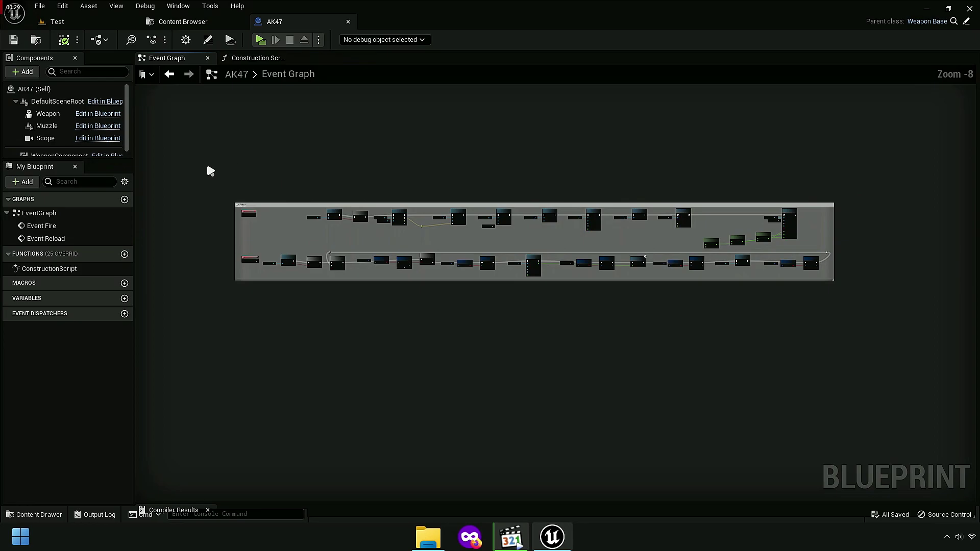
Step: Delete the Event Graph's DELETE comment group along with its Fire and Reload nodes
drag(201, 170, 947, 343)
scroll(586, 280, up, 2)
scroll(436, 180, up, 2)
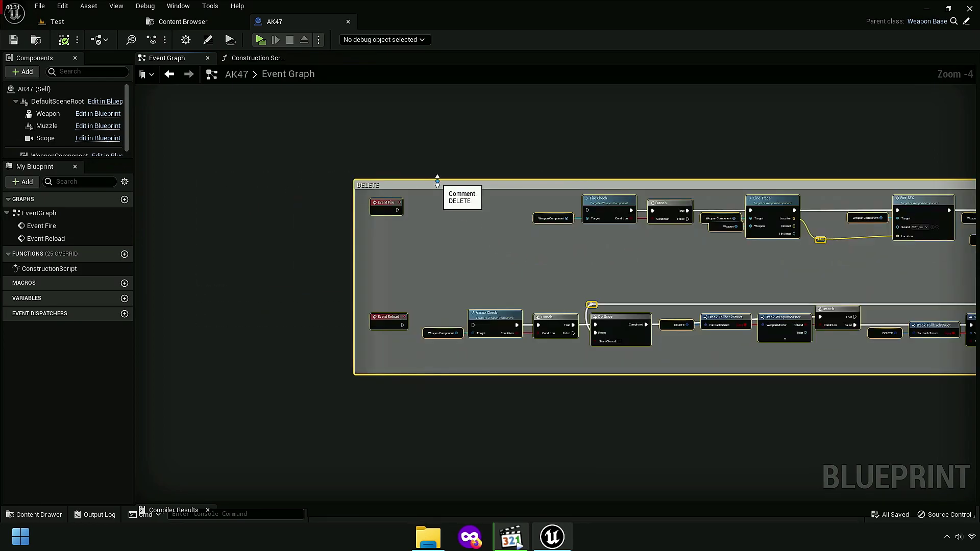
mouse_move(654, 273)
right_down()
mouse_move(391, 233)
mouse_move(153, 265)
right_up()
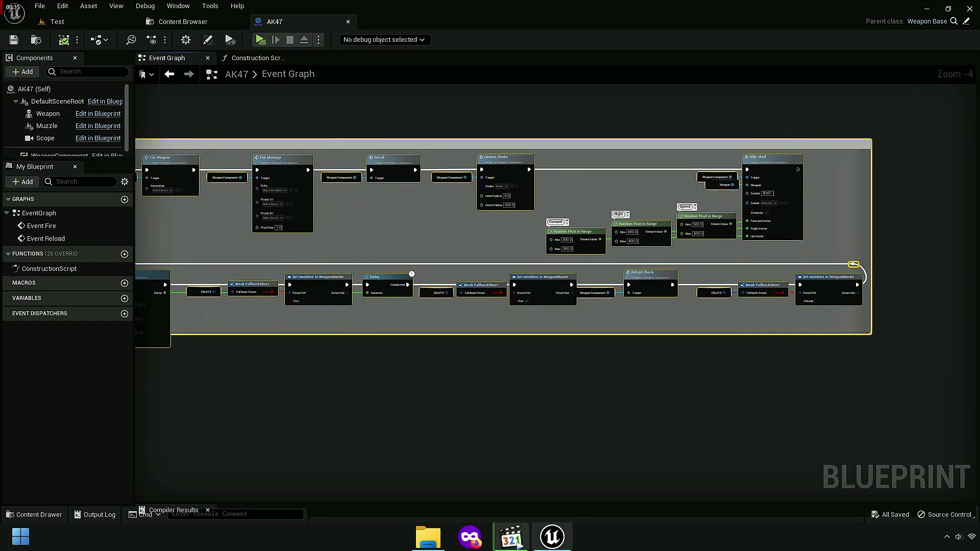
scroll(221, 271, up, 2)
scroll(431, 215, up, 2)
right_click(431, 207)
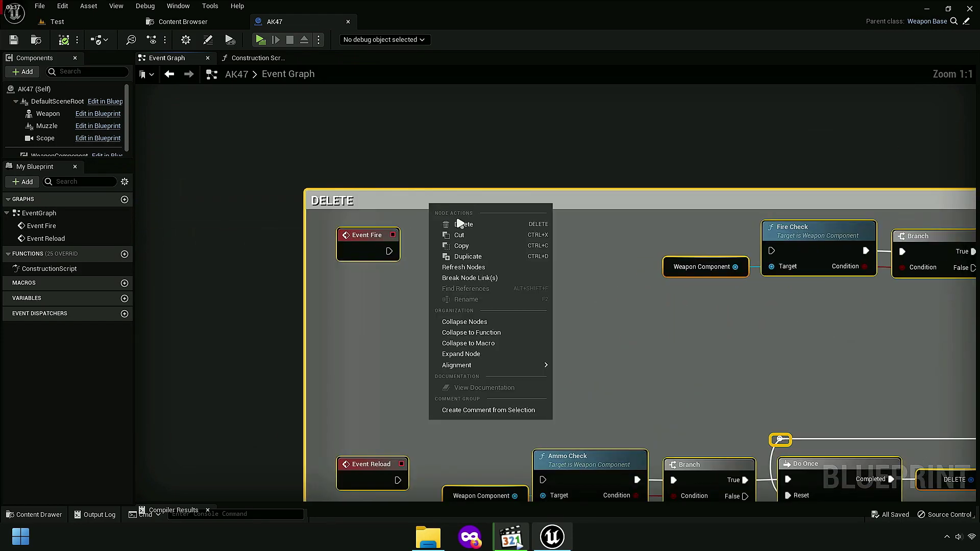
click(461, 224)
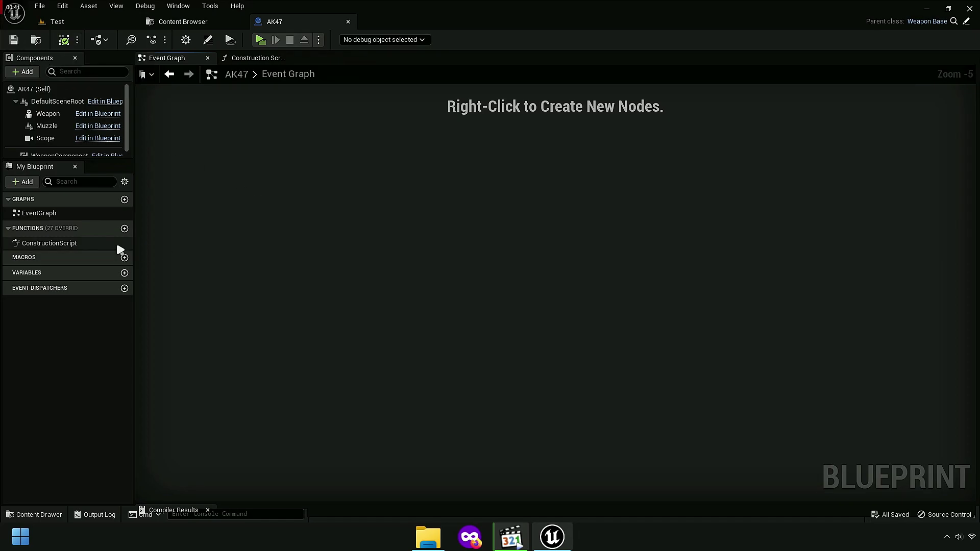
Step: In the Construction Script, move the DELETE comment group beside the WeaponMaster node
click(186, 21)
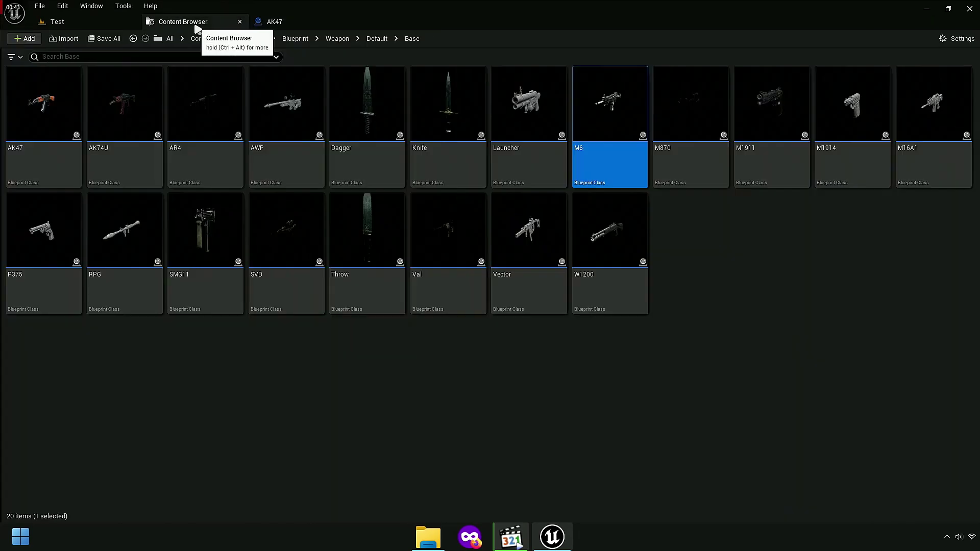
click(270, 21)
click(276, 59)
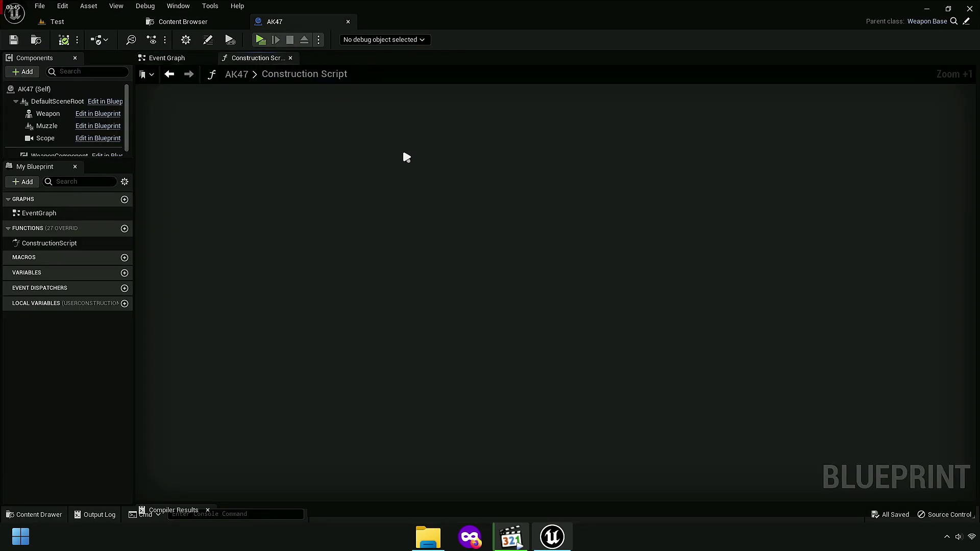
scroll(519, 305, down, 5)
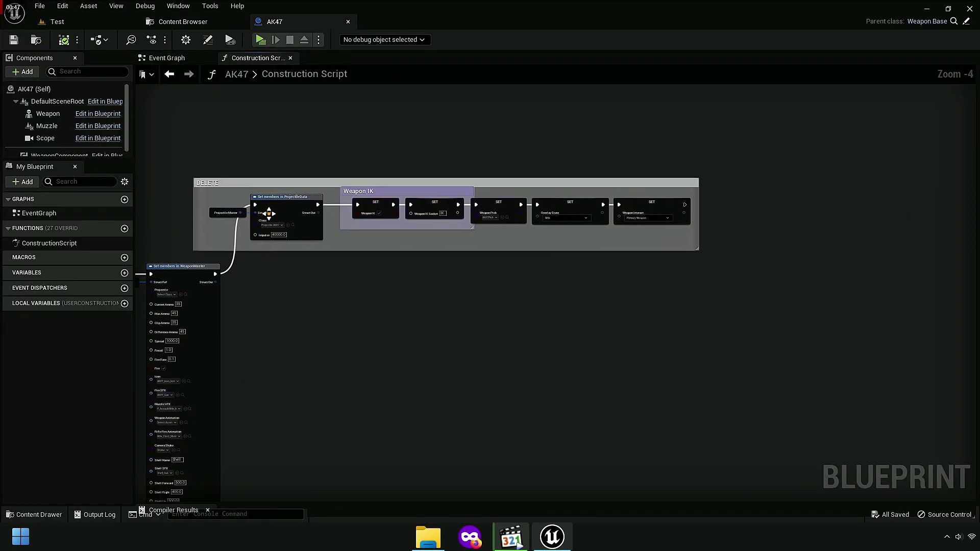
drag(273, 184, 321, 254)
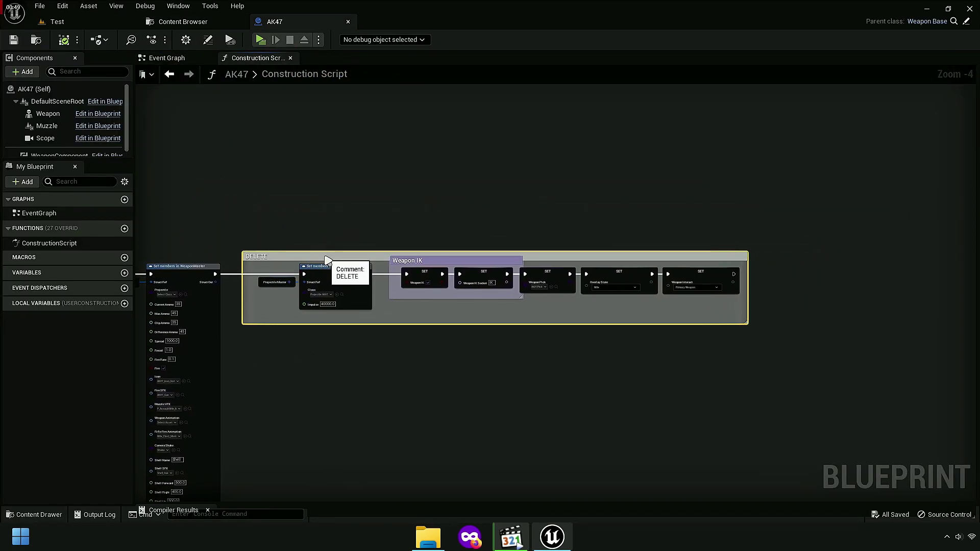
scroll(262, 276, up, 5)
Step: Rename the comment group to 'DELETE LATER' and open its Comment Color picker
double_click(328, 214)
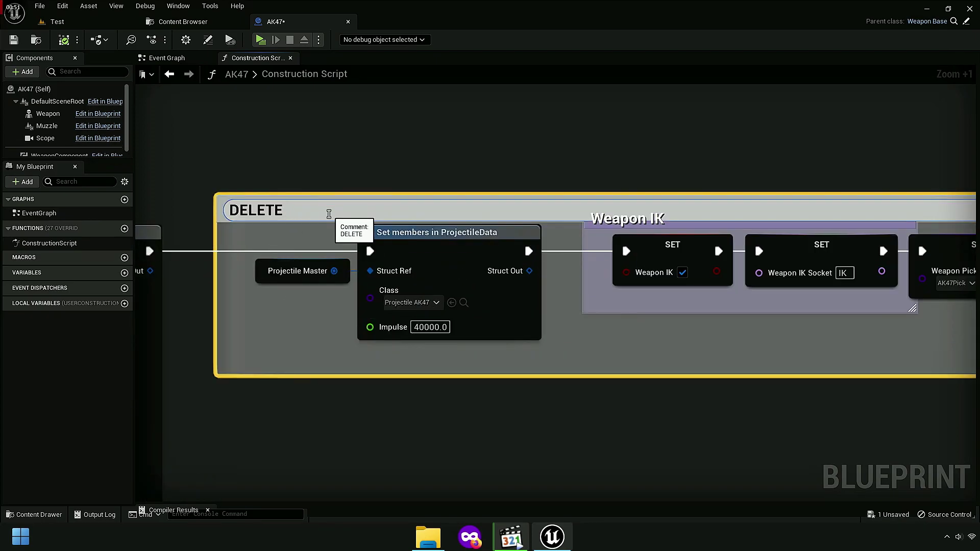
text( LATER)
click(365, 175)
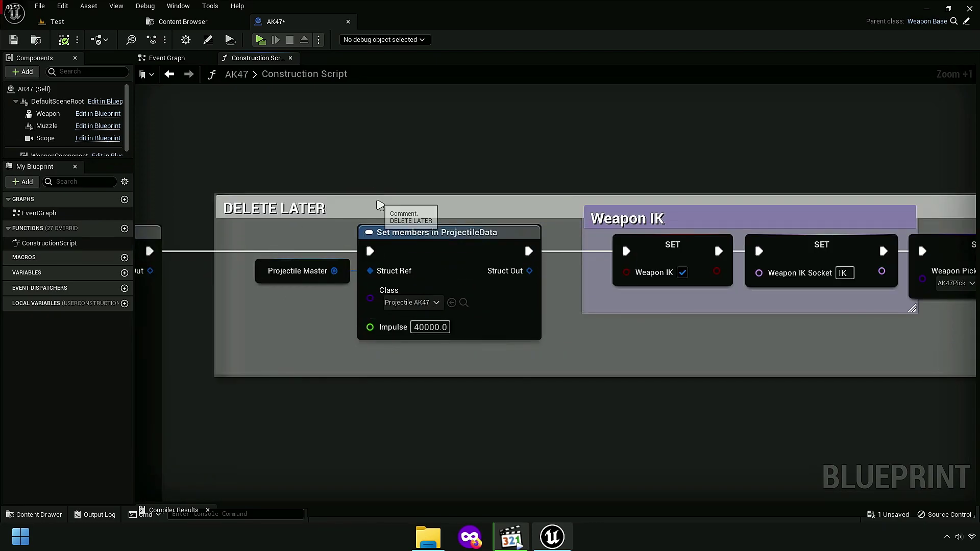
click(403, 210)
click(893, 131)
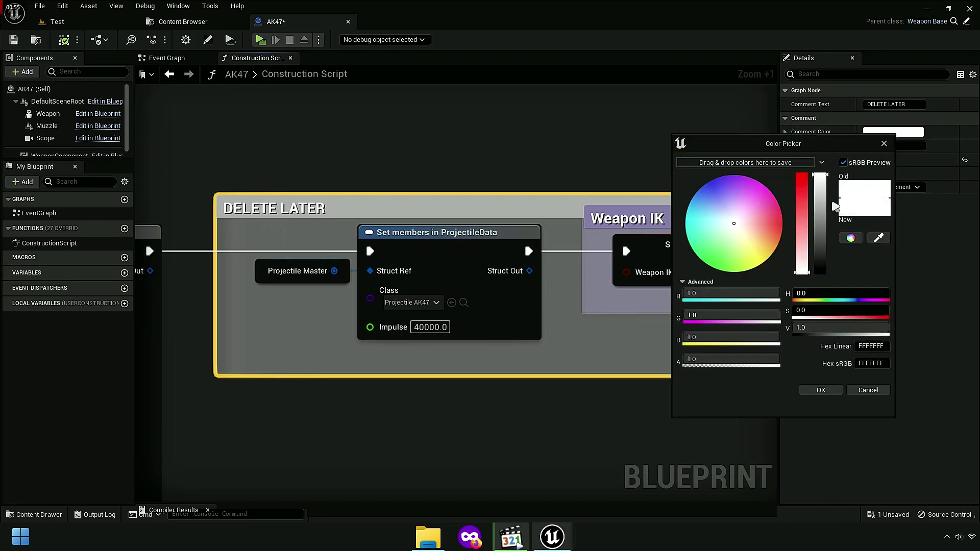